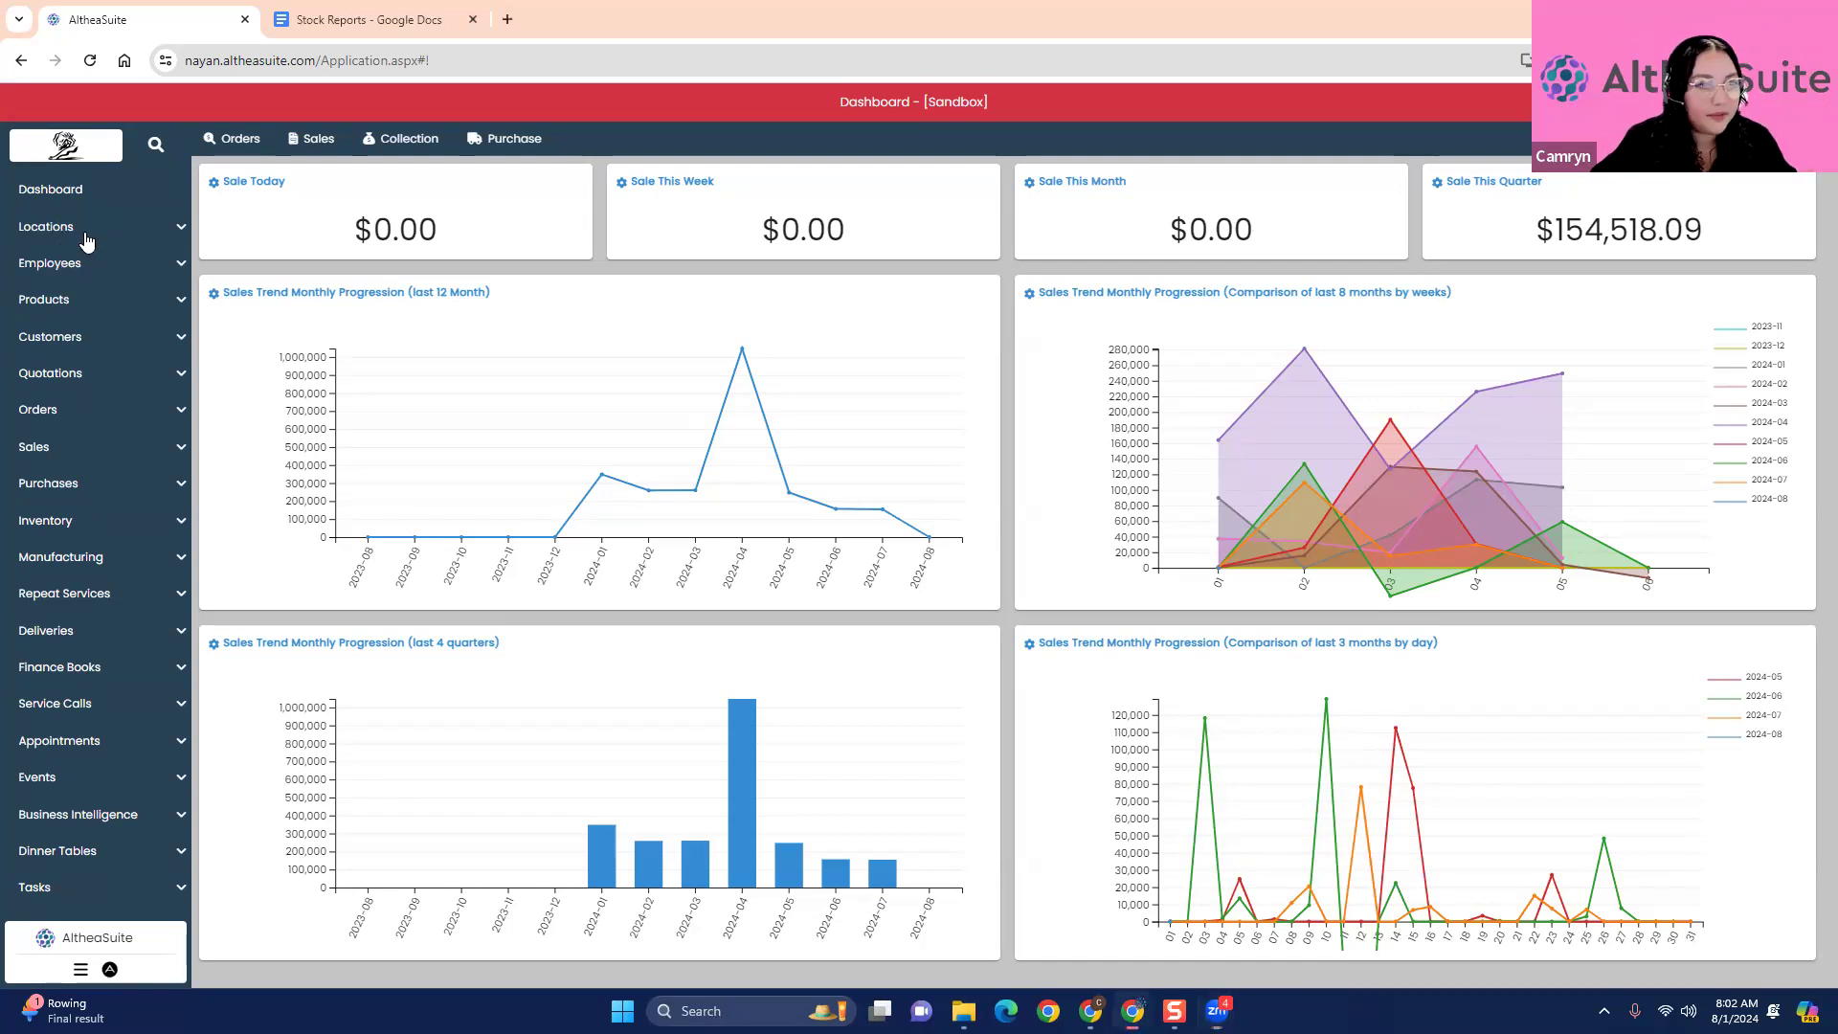
# - Open the warehouse list and review the Seattle warehouse's details in its modify form, closing it without changes
pyautogui.click(88, 240)
pyautogui.click(123, 337)
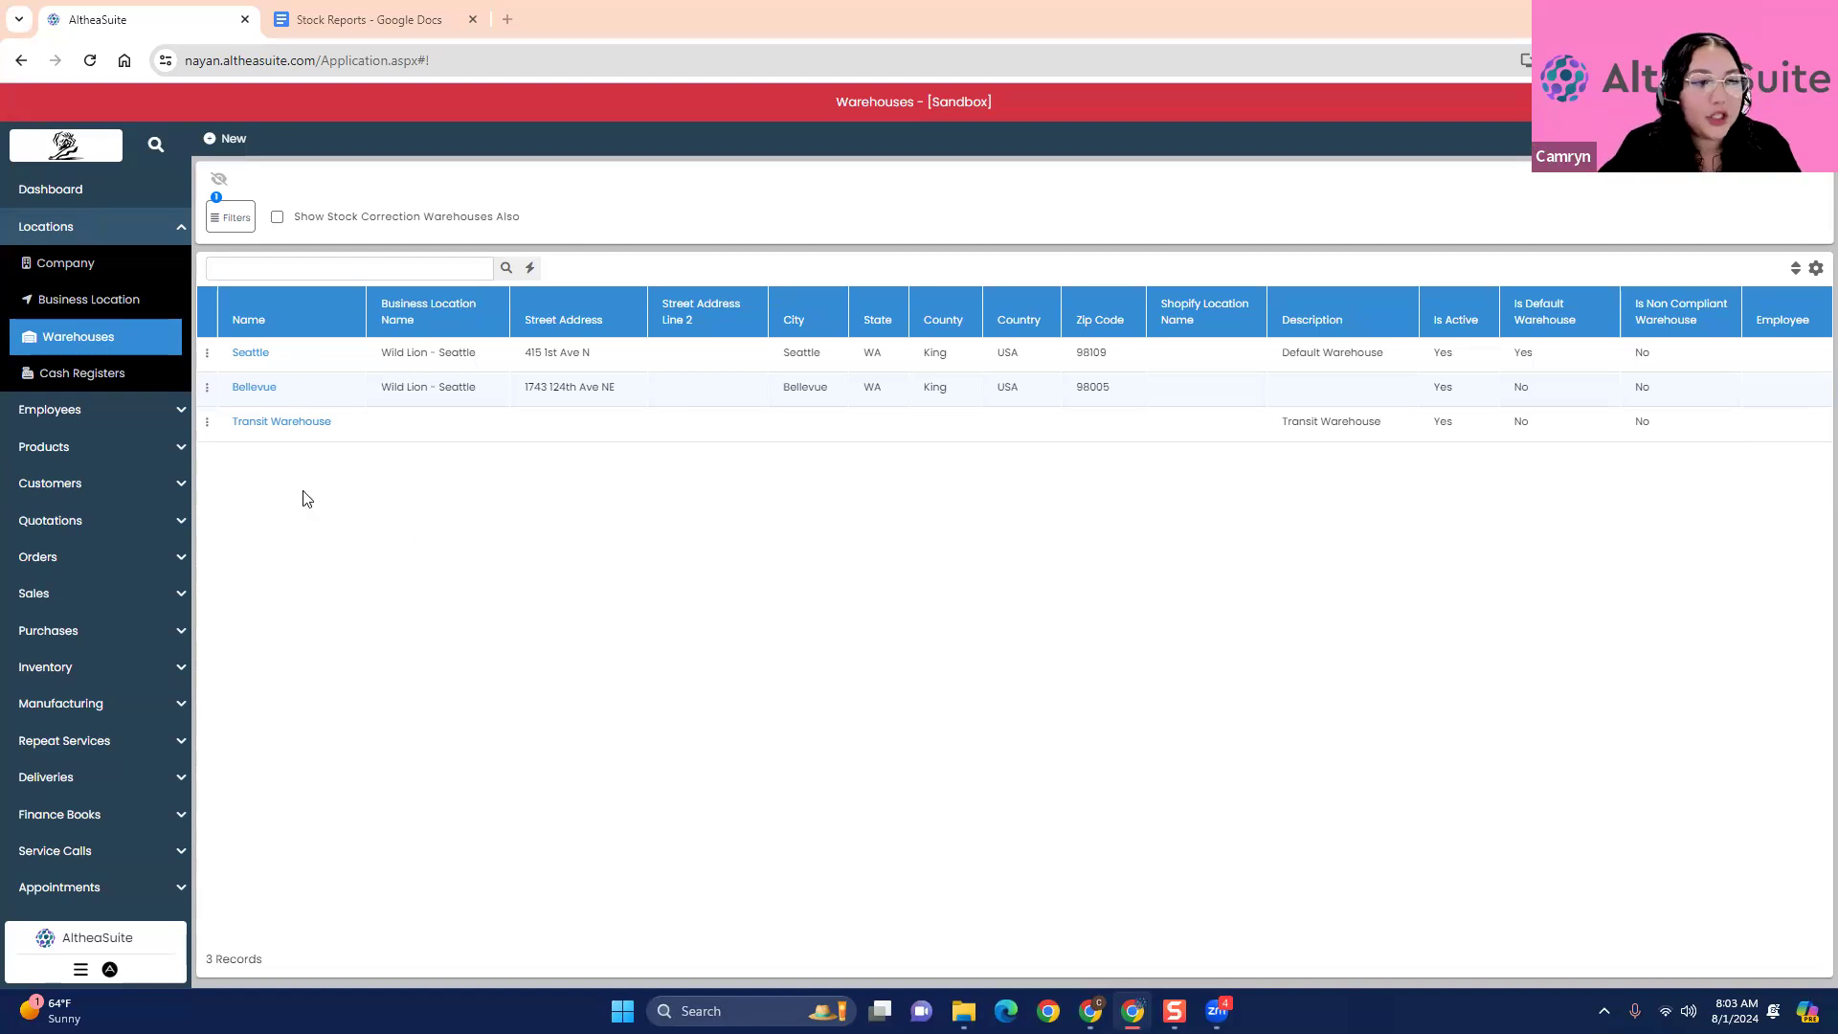
pyautogui.click(207, 353)
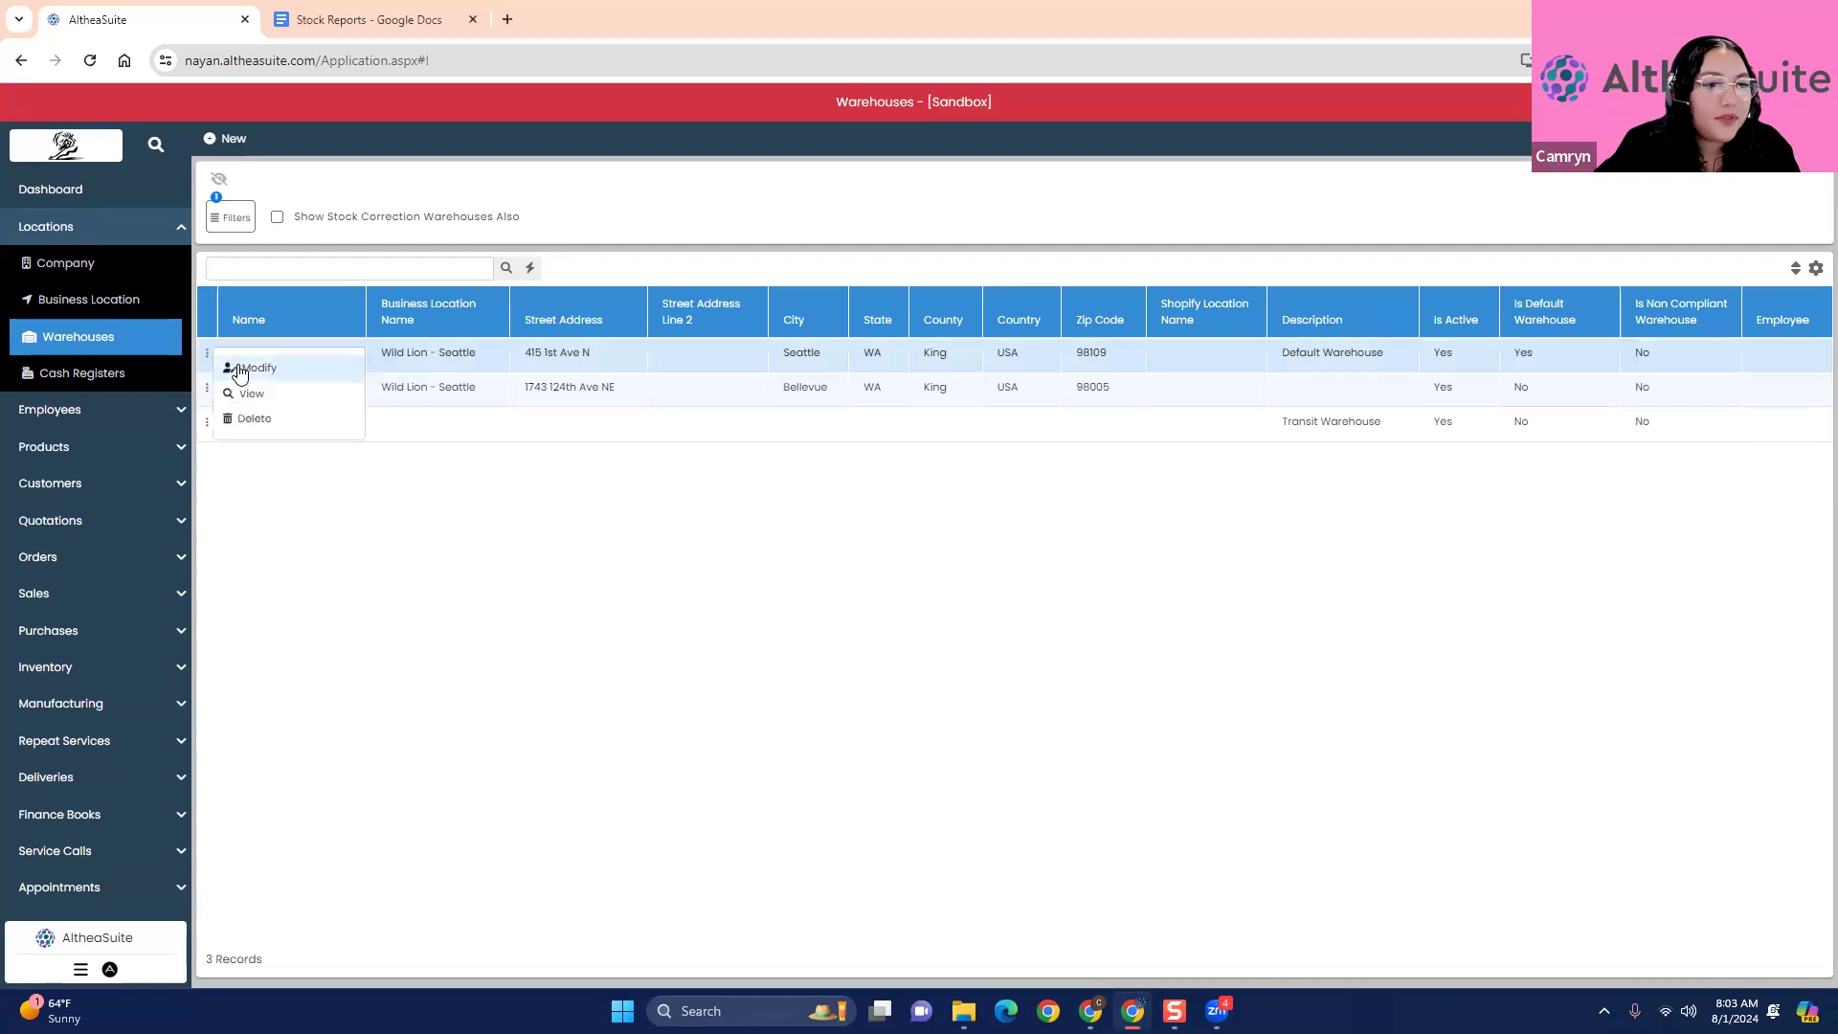
pyautogui.click(240, 372)
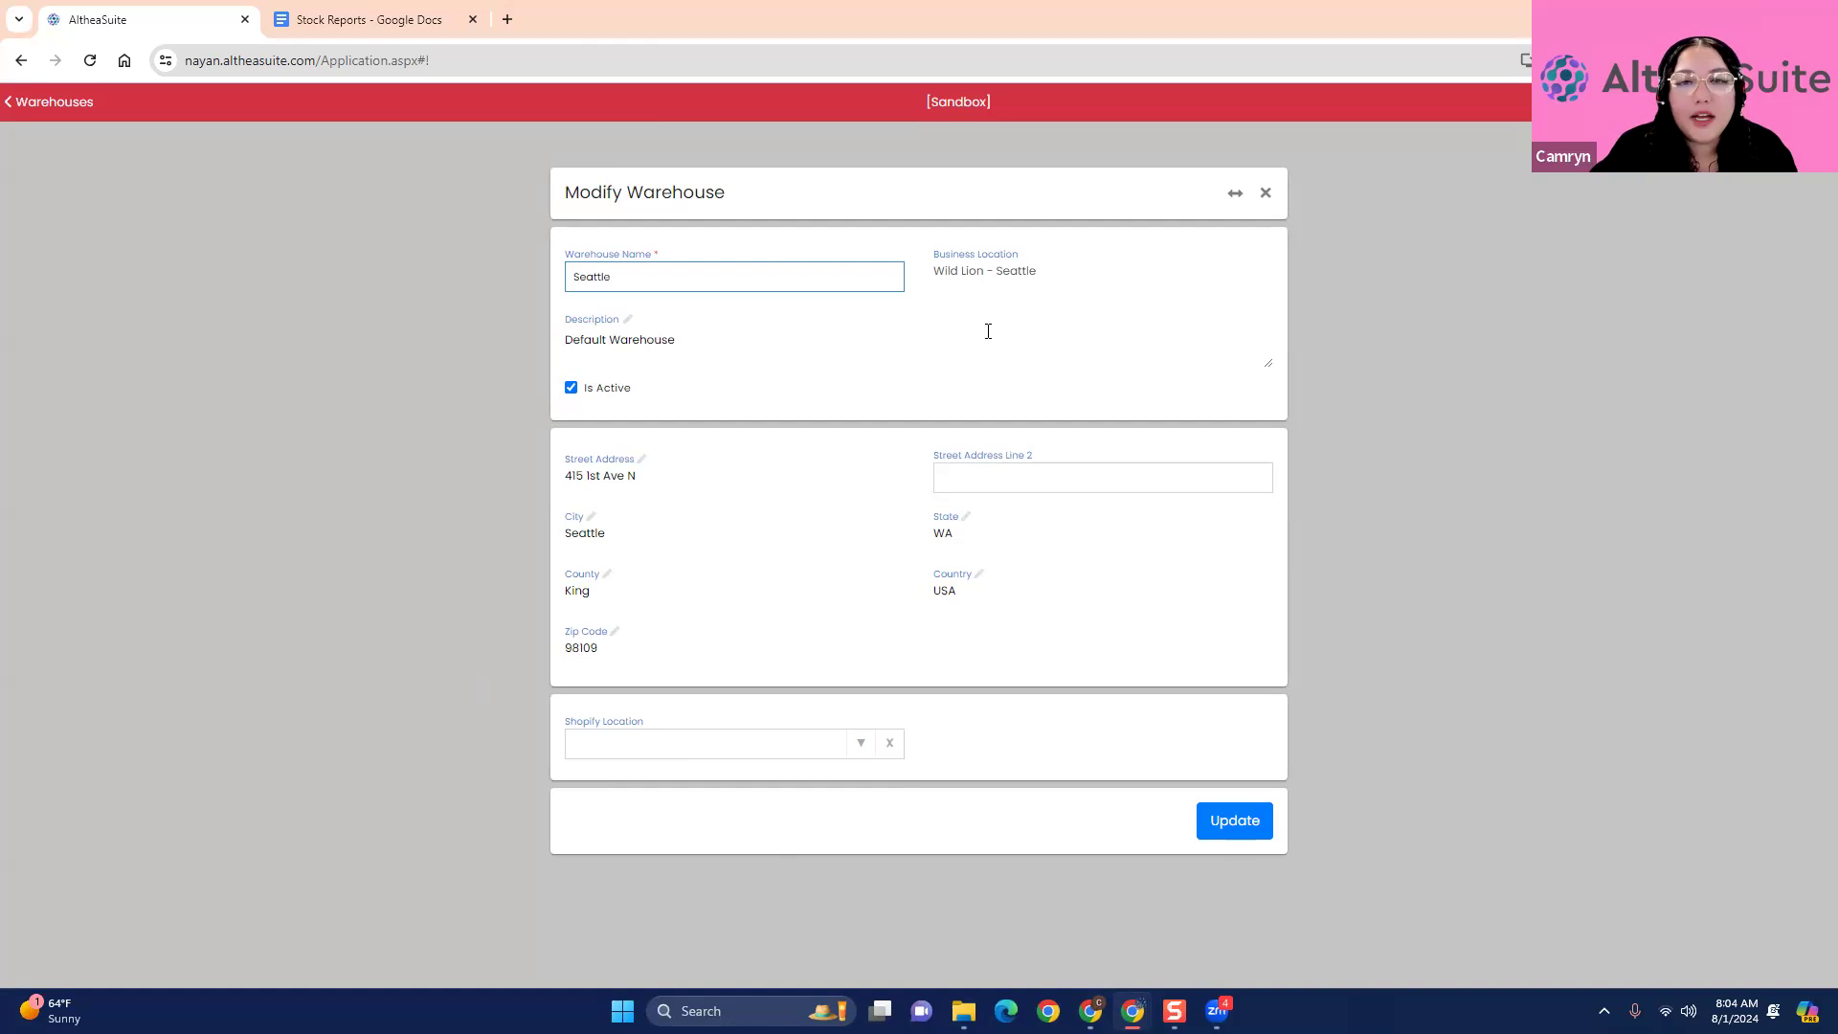
pyautogui.click(1094, 285)
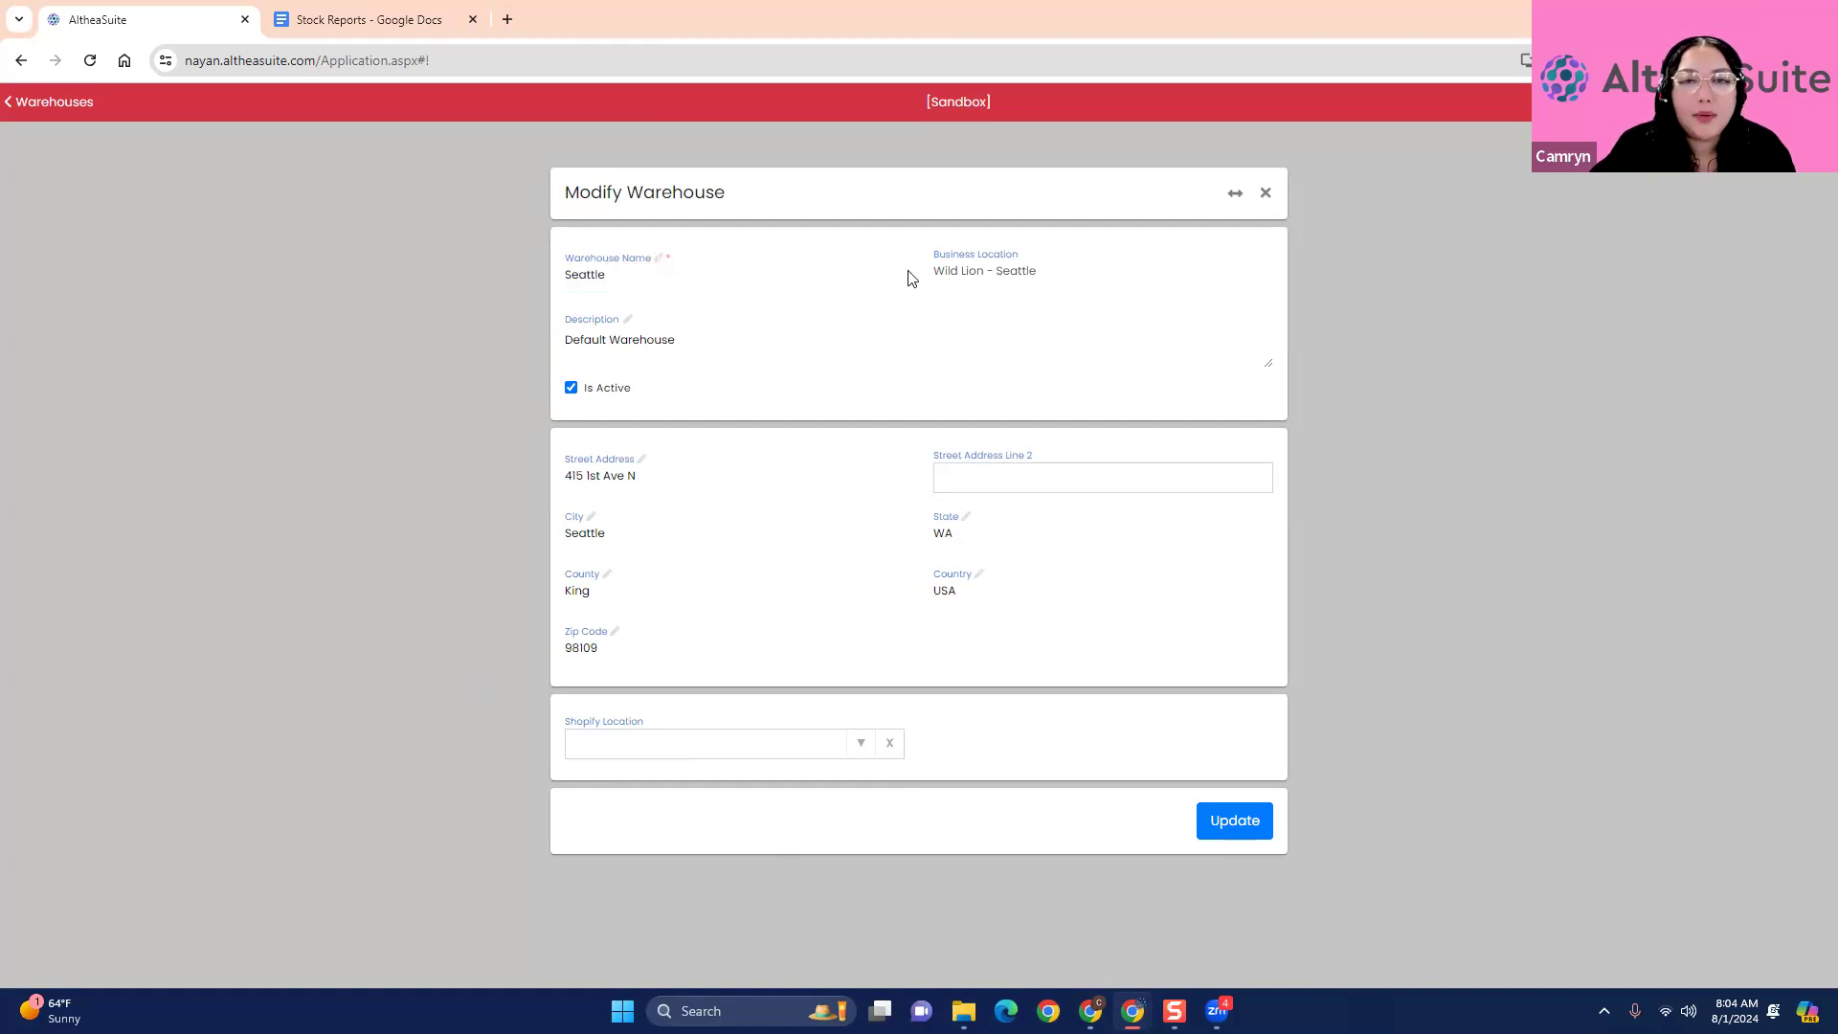
pyautogui.click(691, 271)
pyautogui.click(1218, 247)
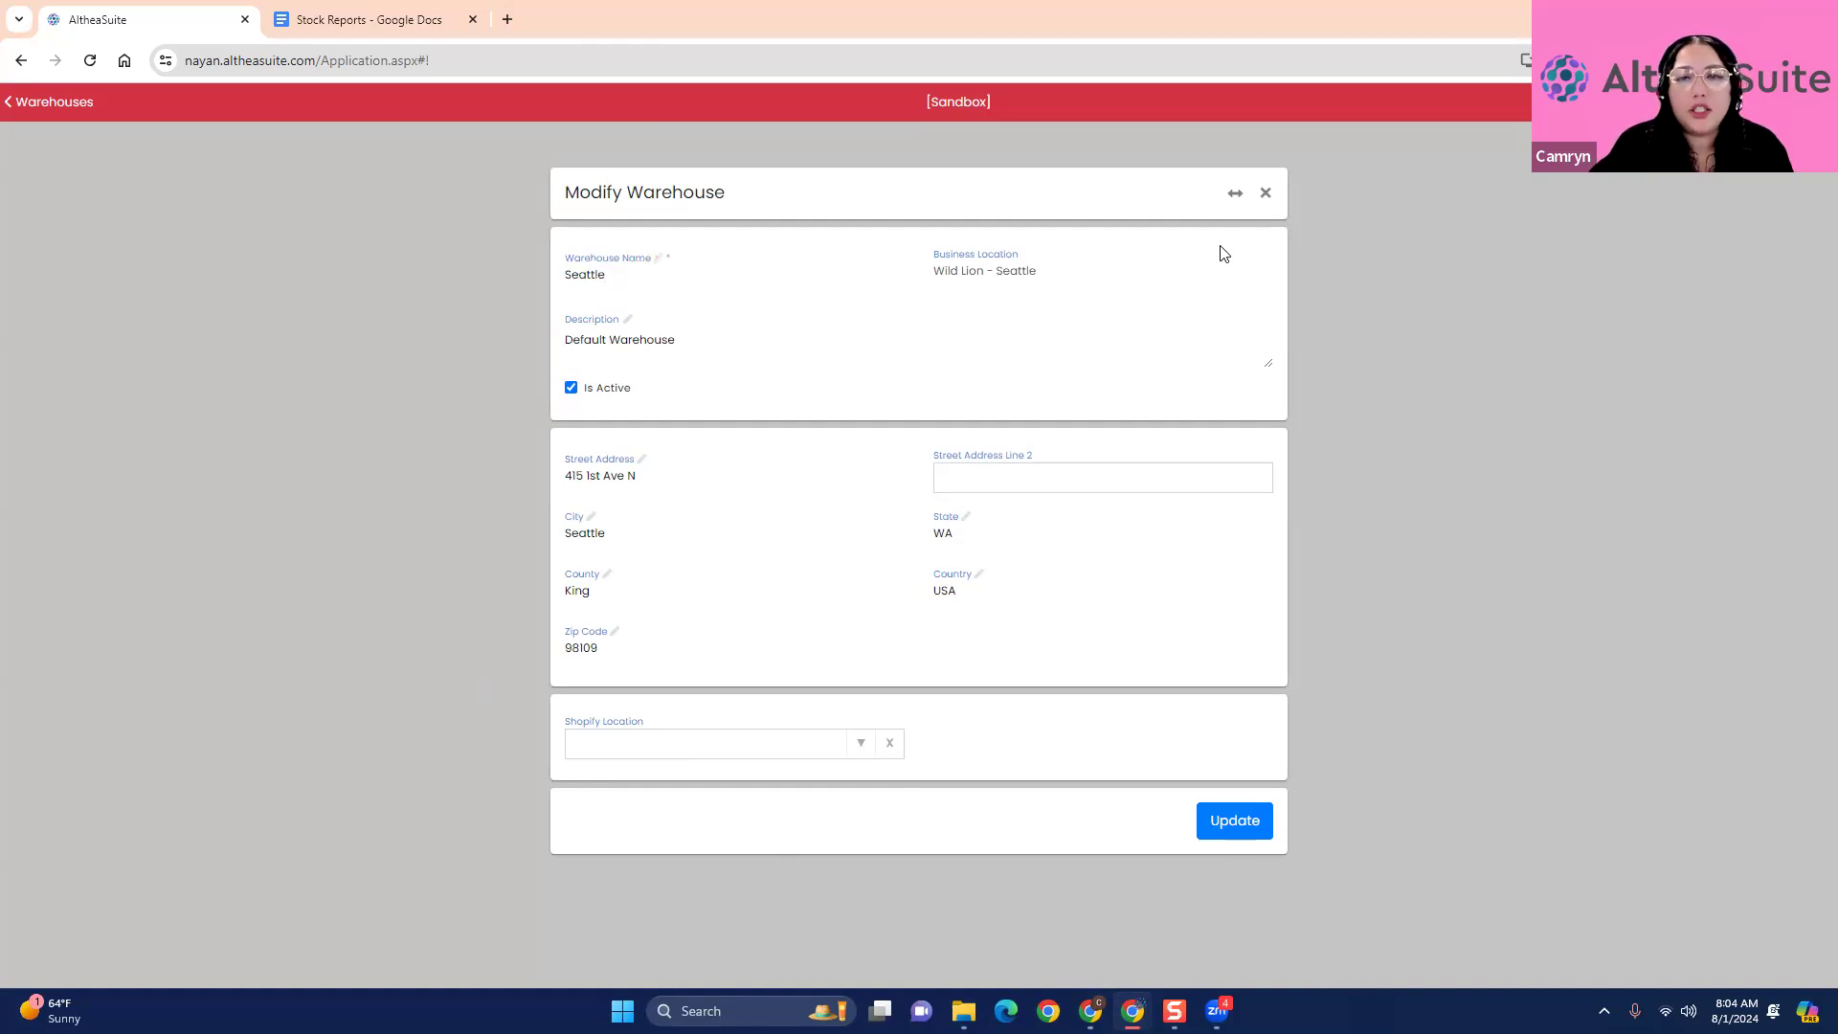
pyautogui.click(1265, 194)
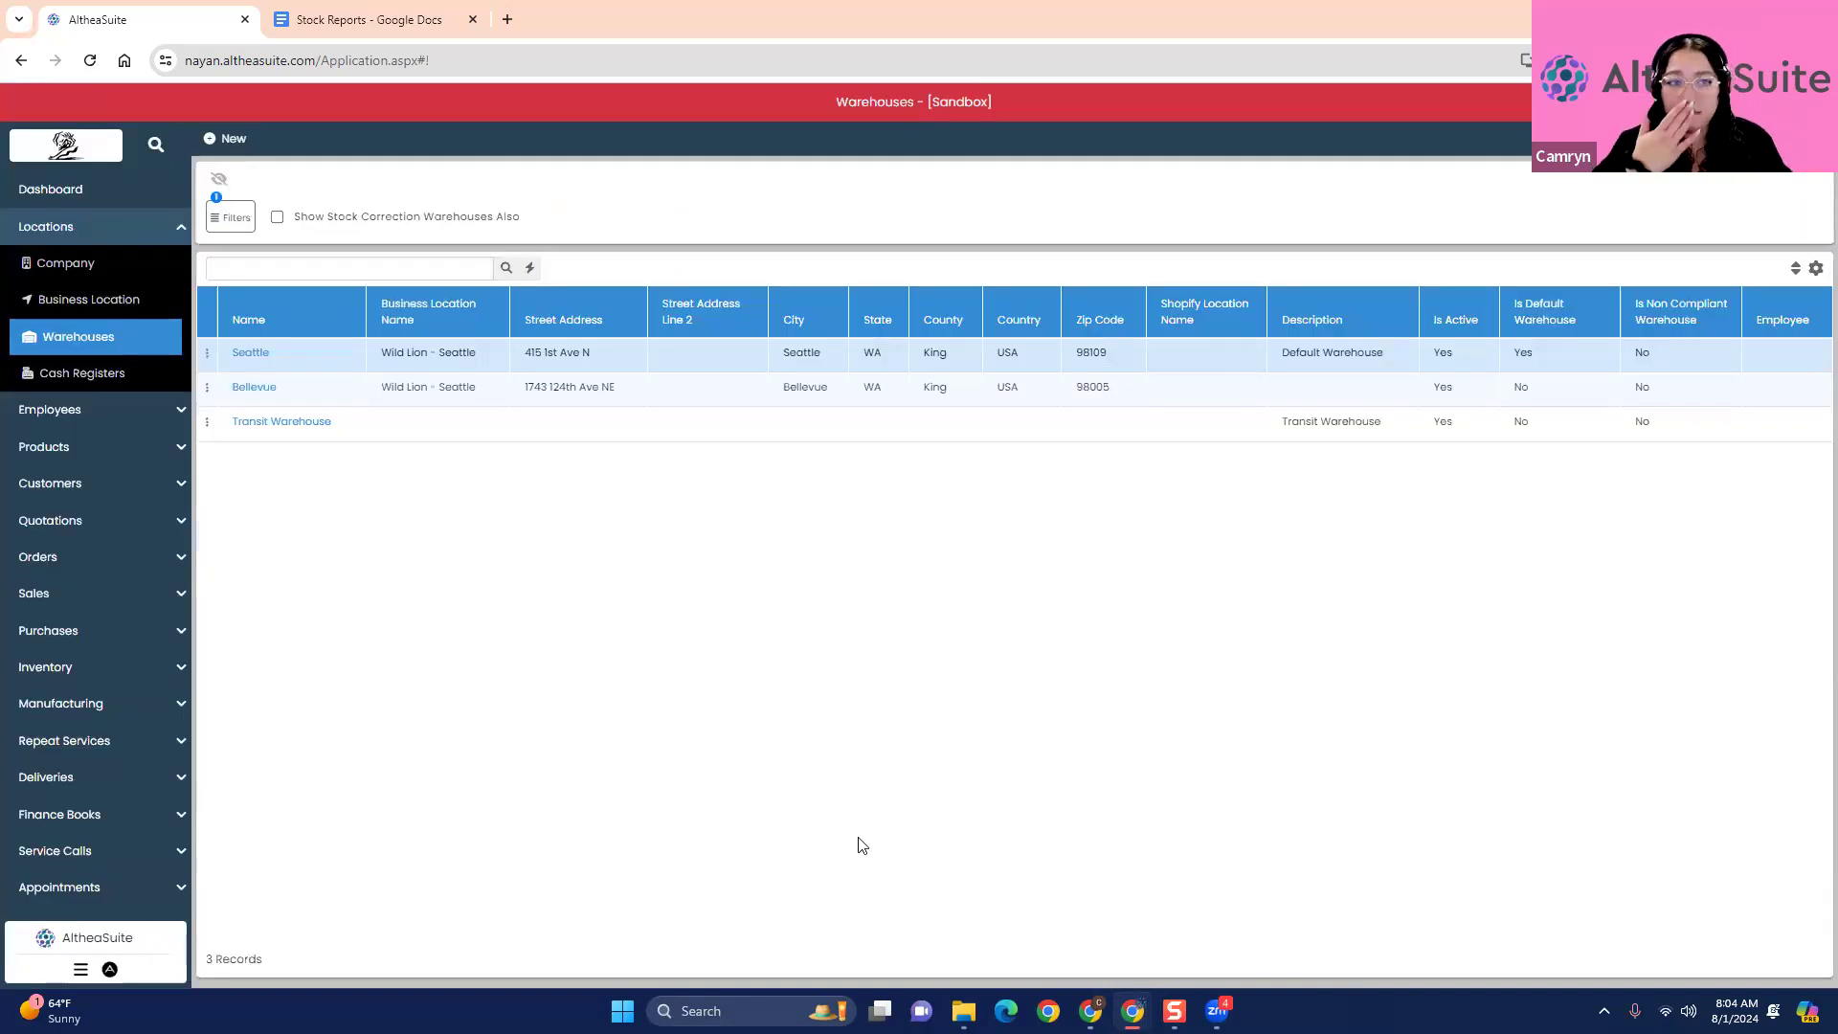
# - Check the active and inactive filter options of the warehouse list, and reopen the list
pyautogui.click(221, 218)
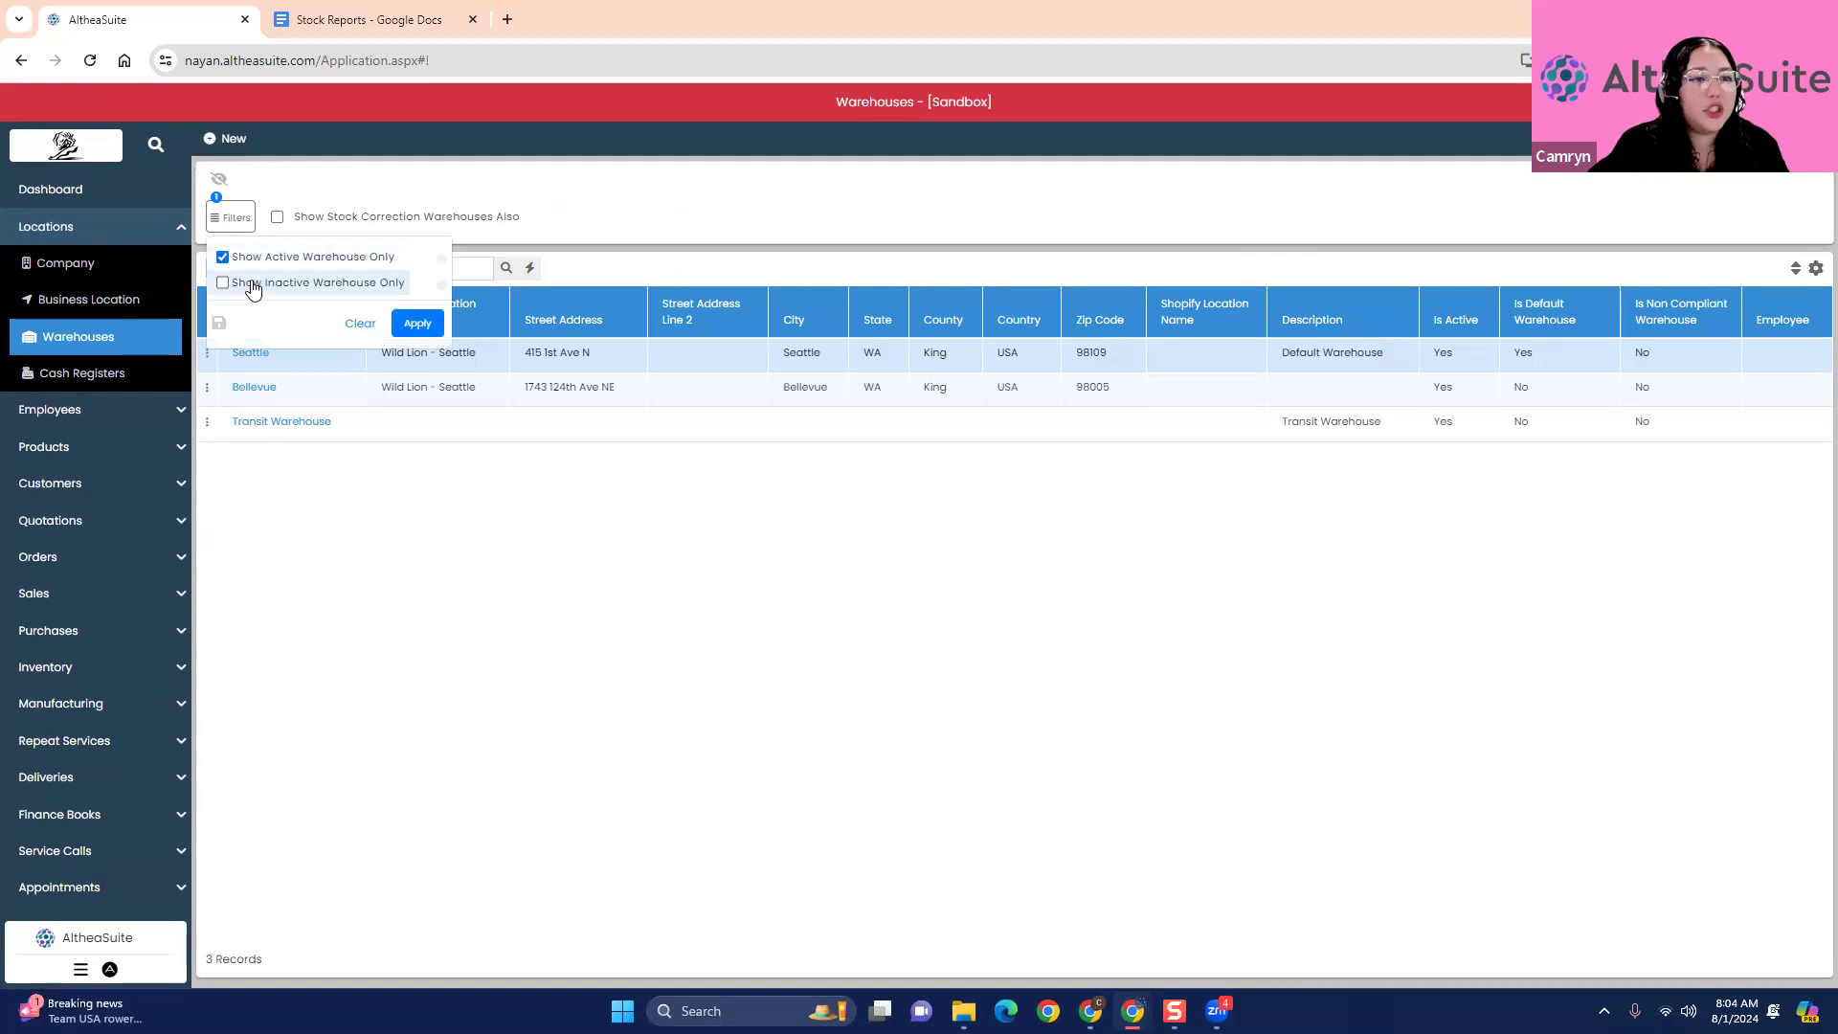
pyautogui.click(502, 585)
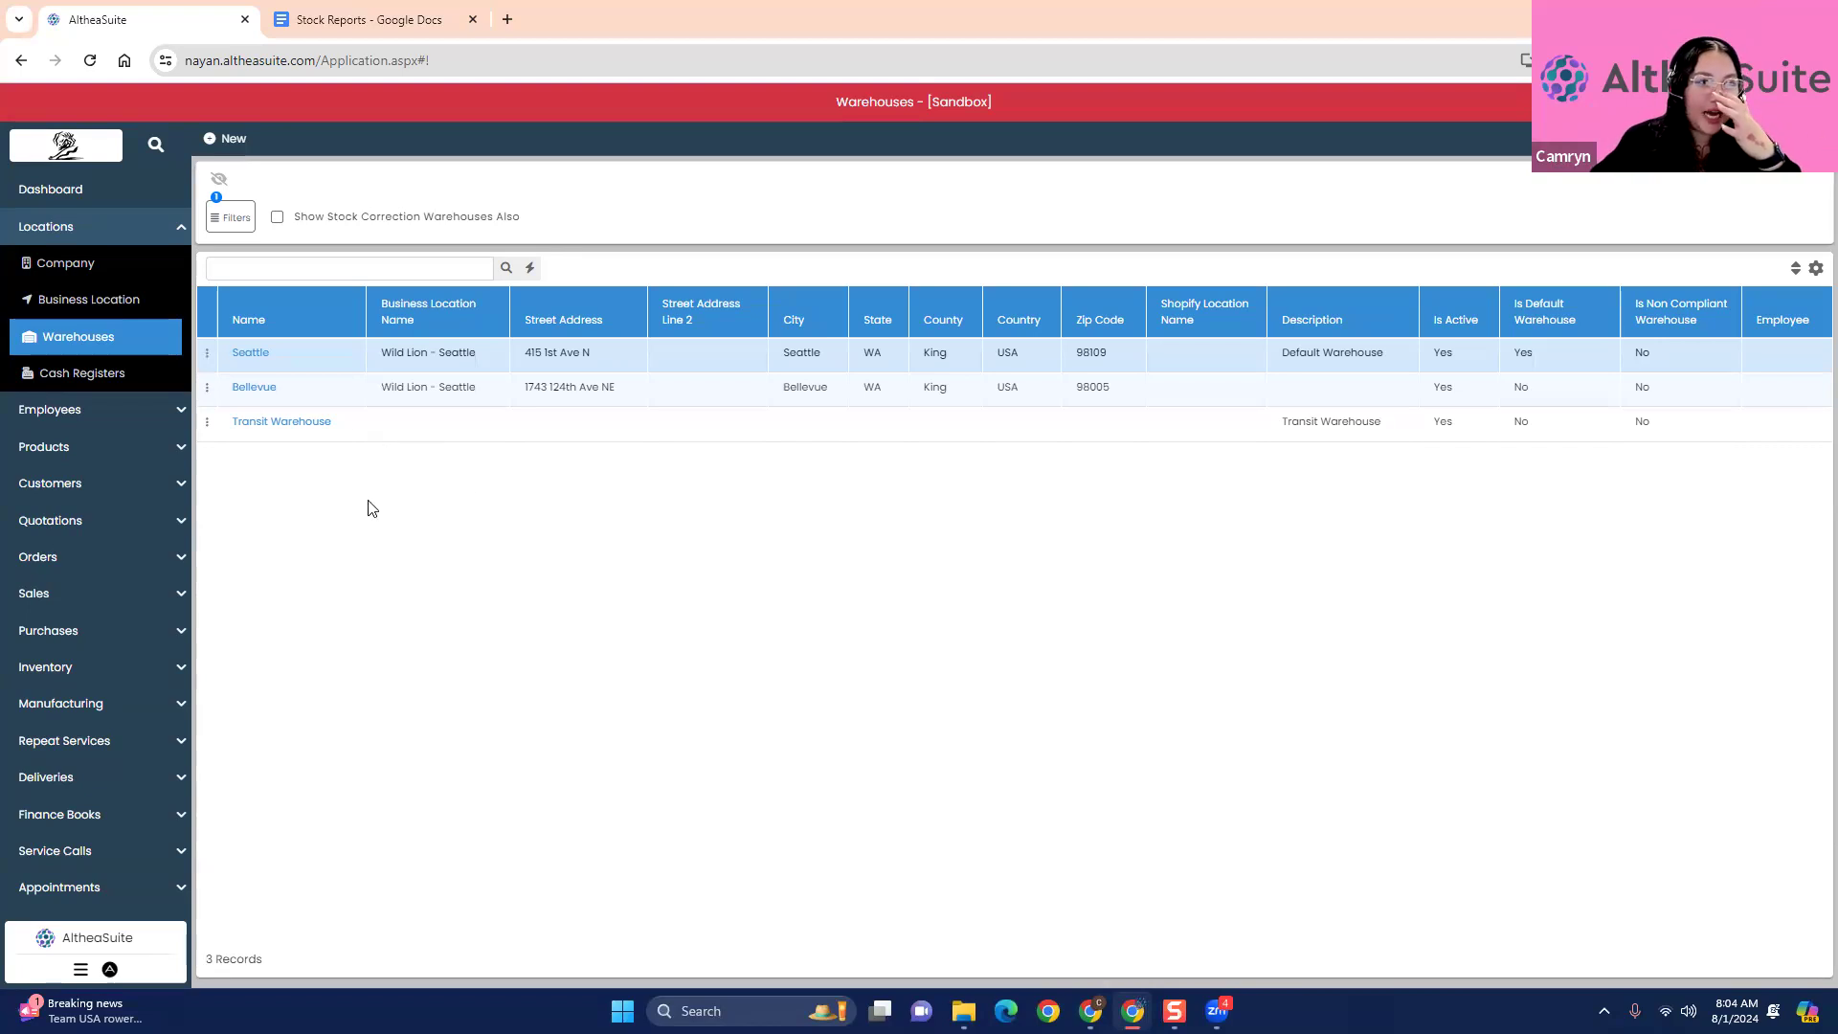
pyautogui.click(88, 302)
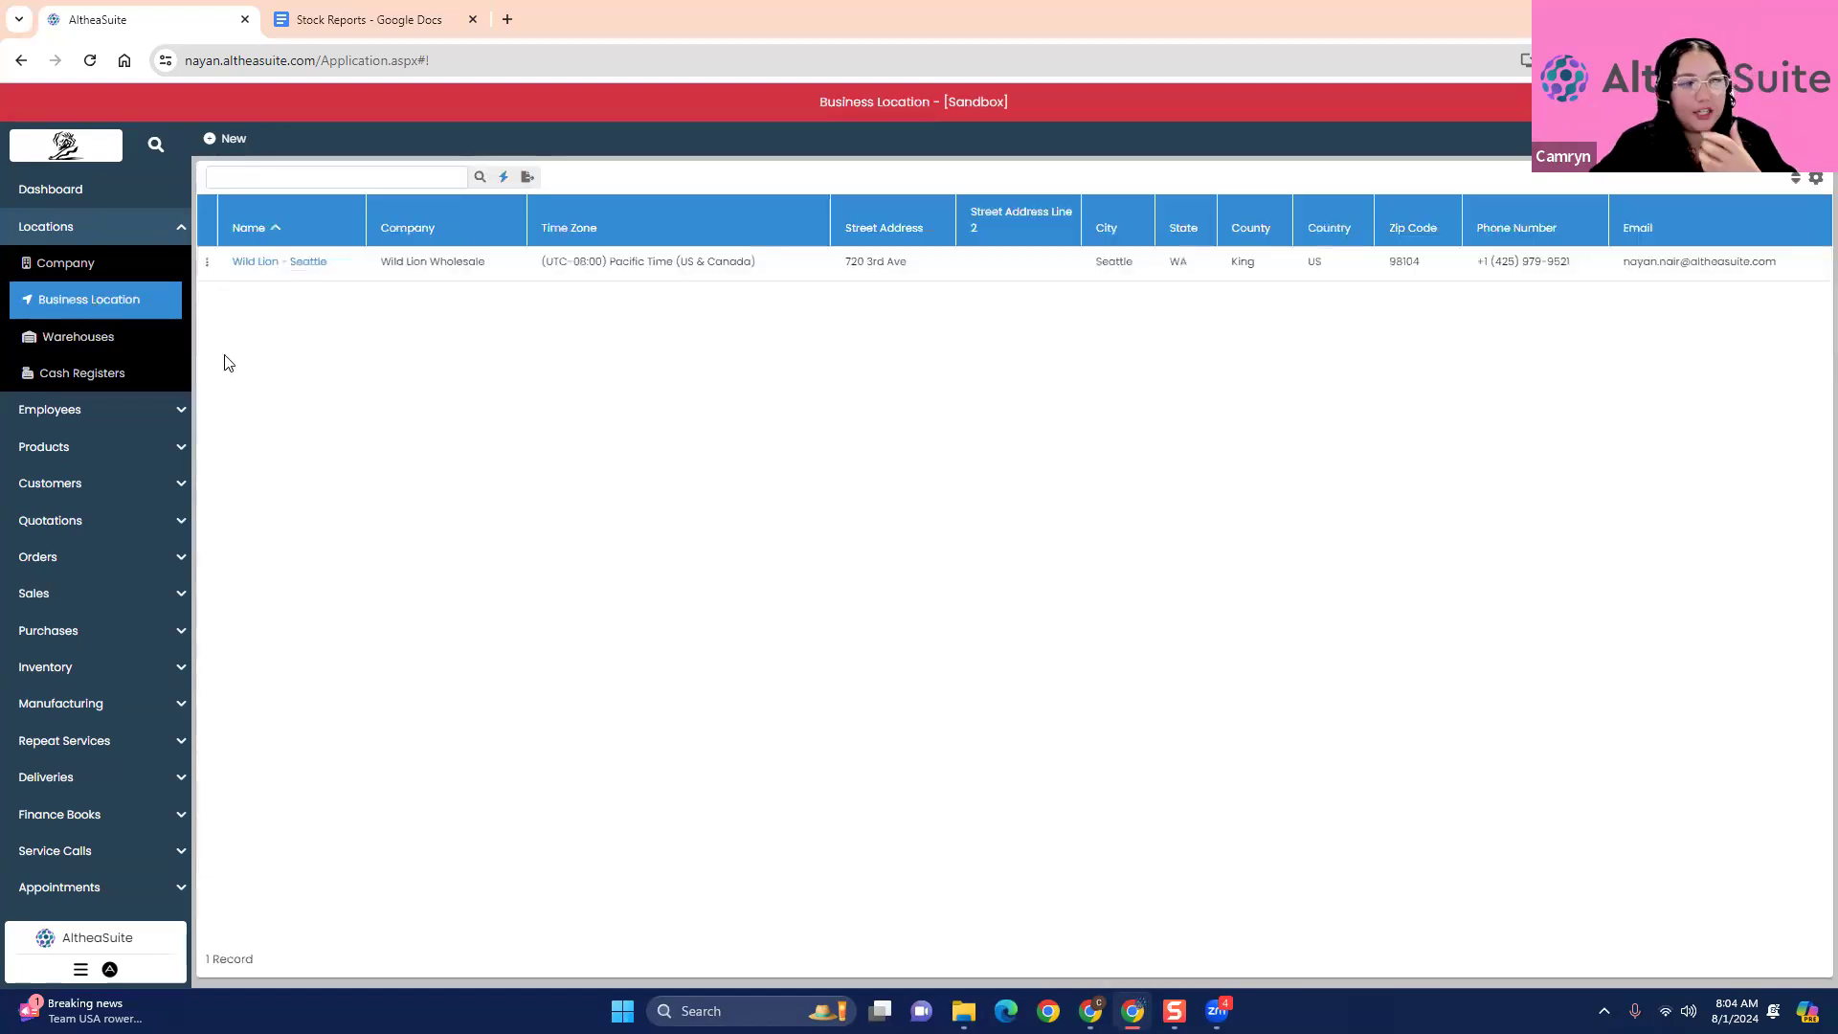
pyautogui.click(124, 339)
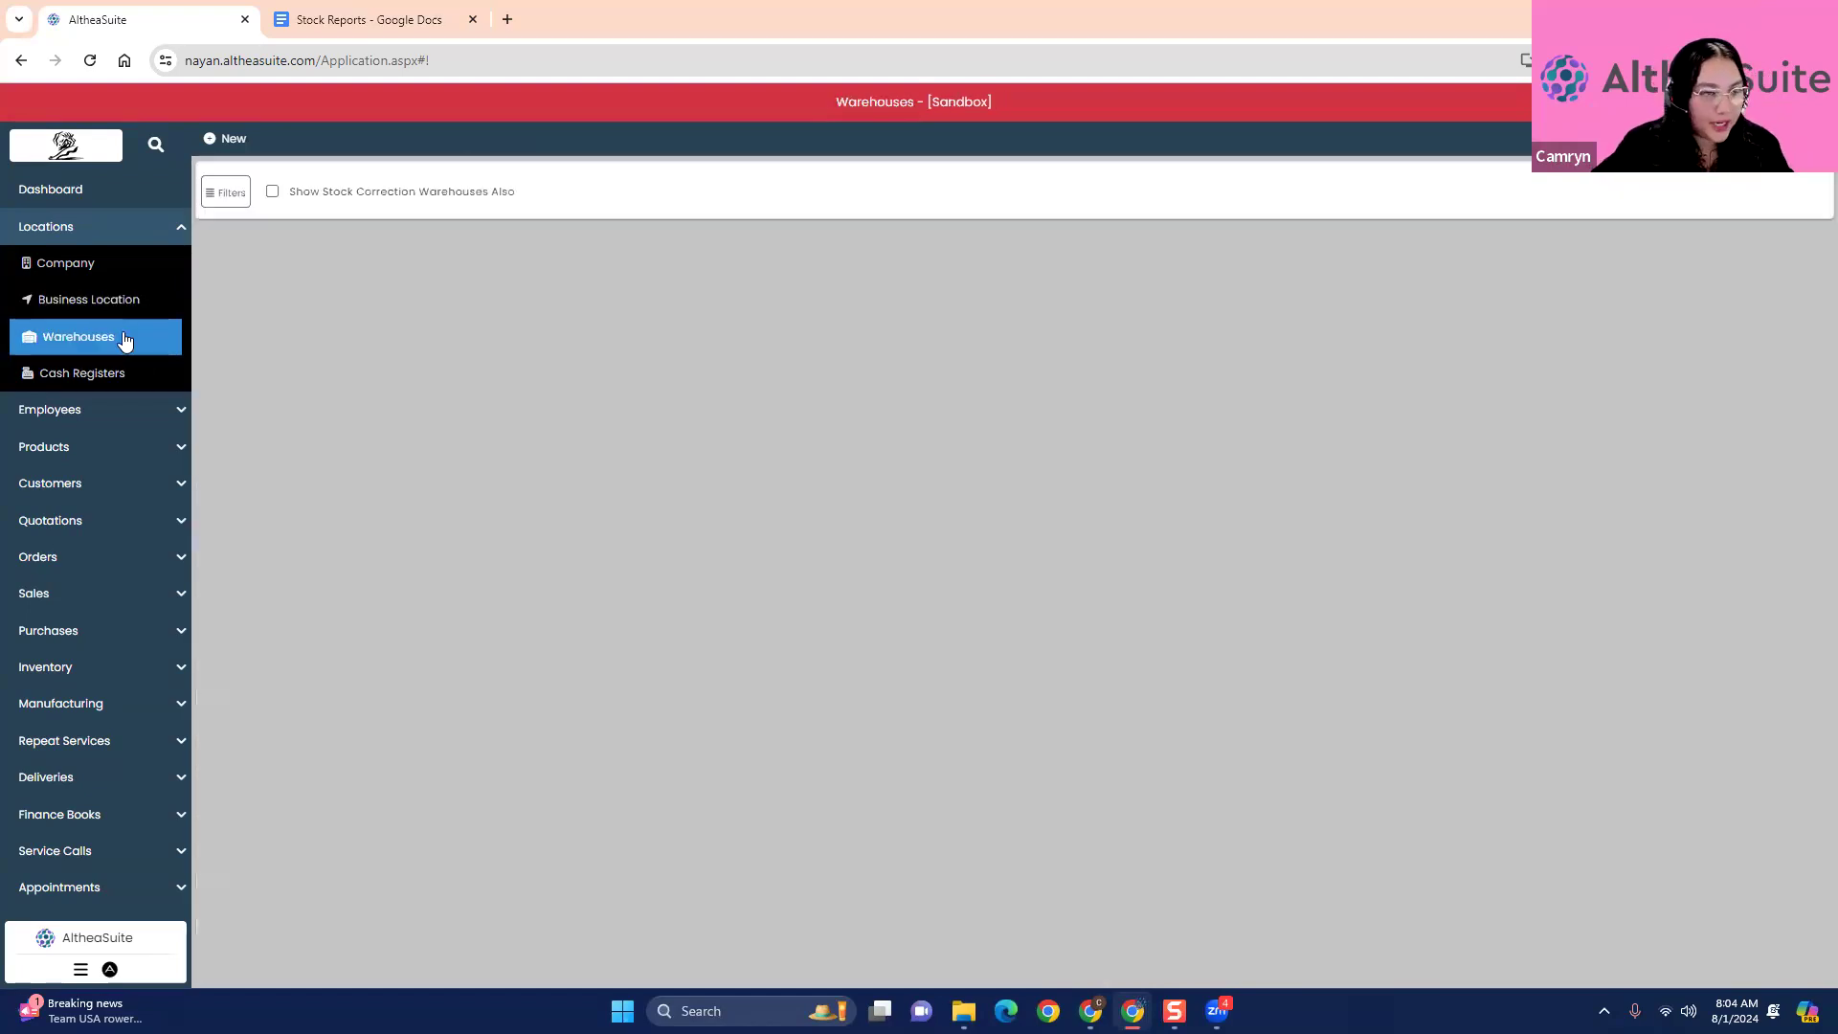
pyautogui.click(118, 230)
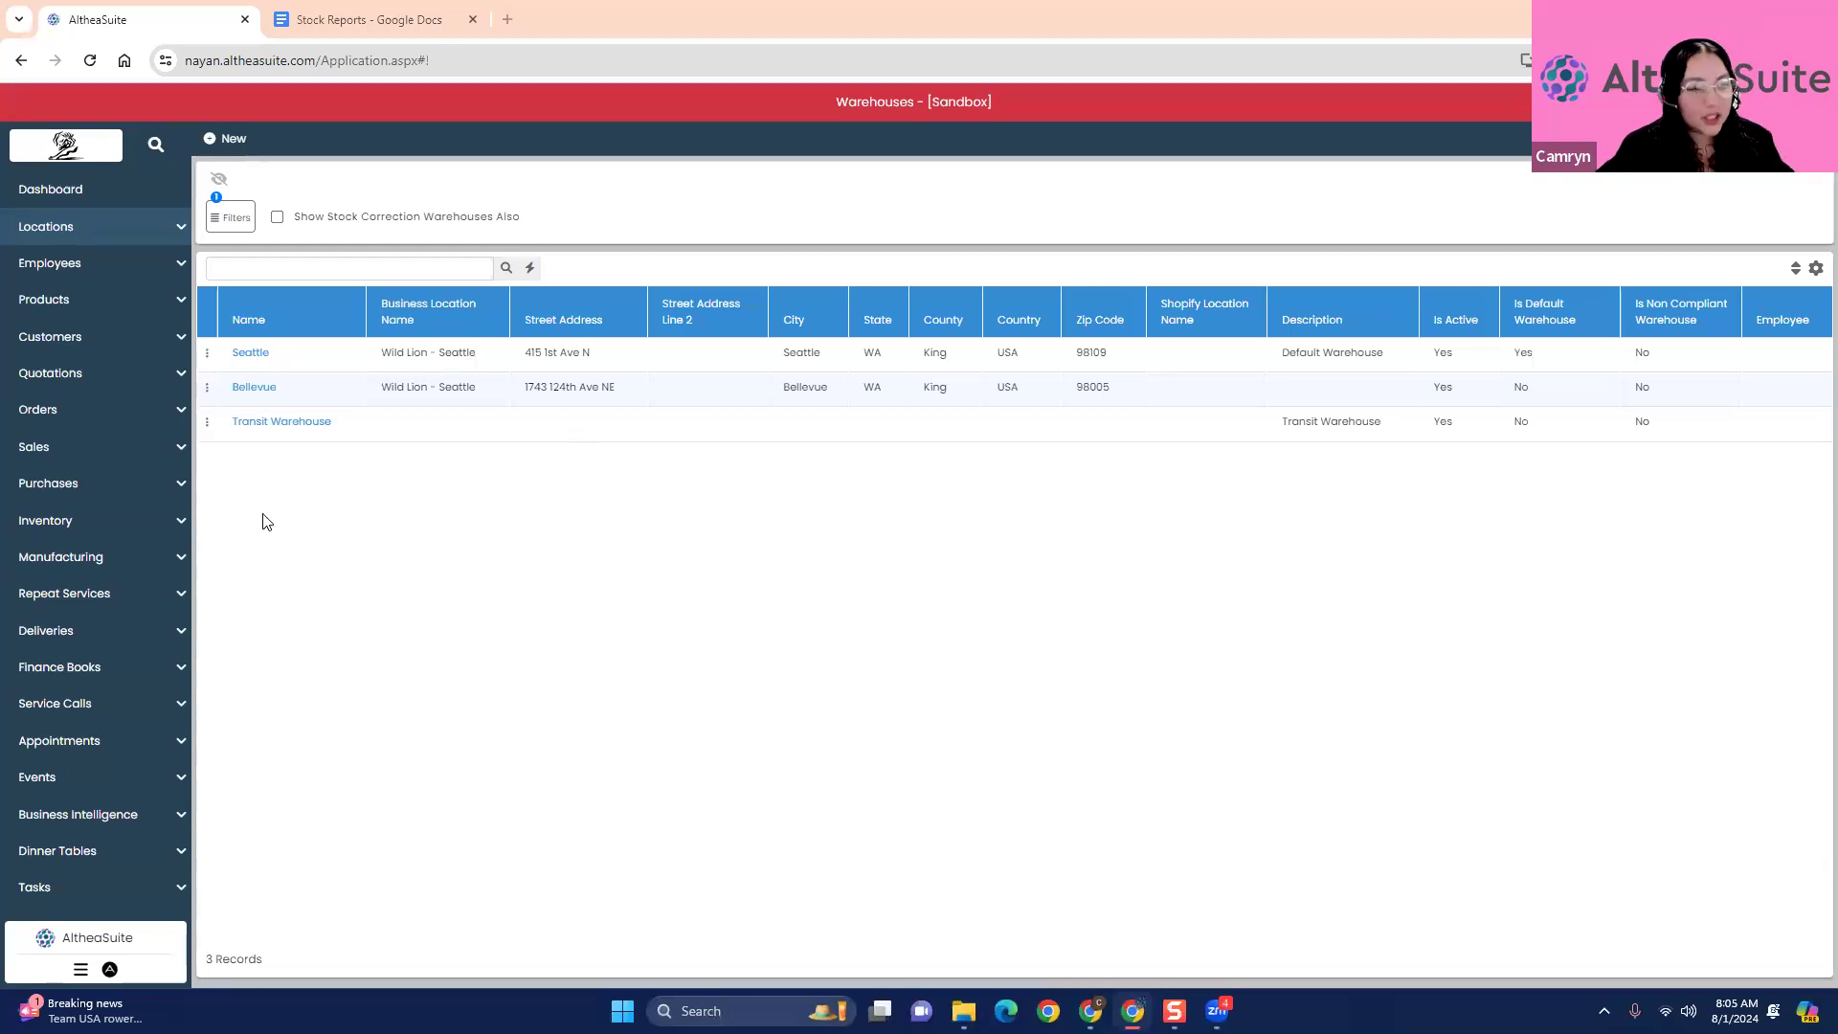
# - Open the product items list and view the actions available for the SANDSBERG table
pyautogui.click(72, 306)
pyautogui.click(85, 343)
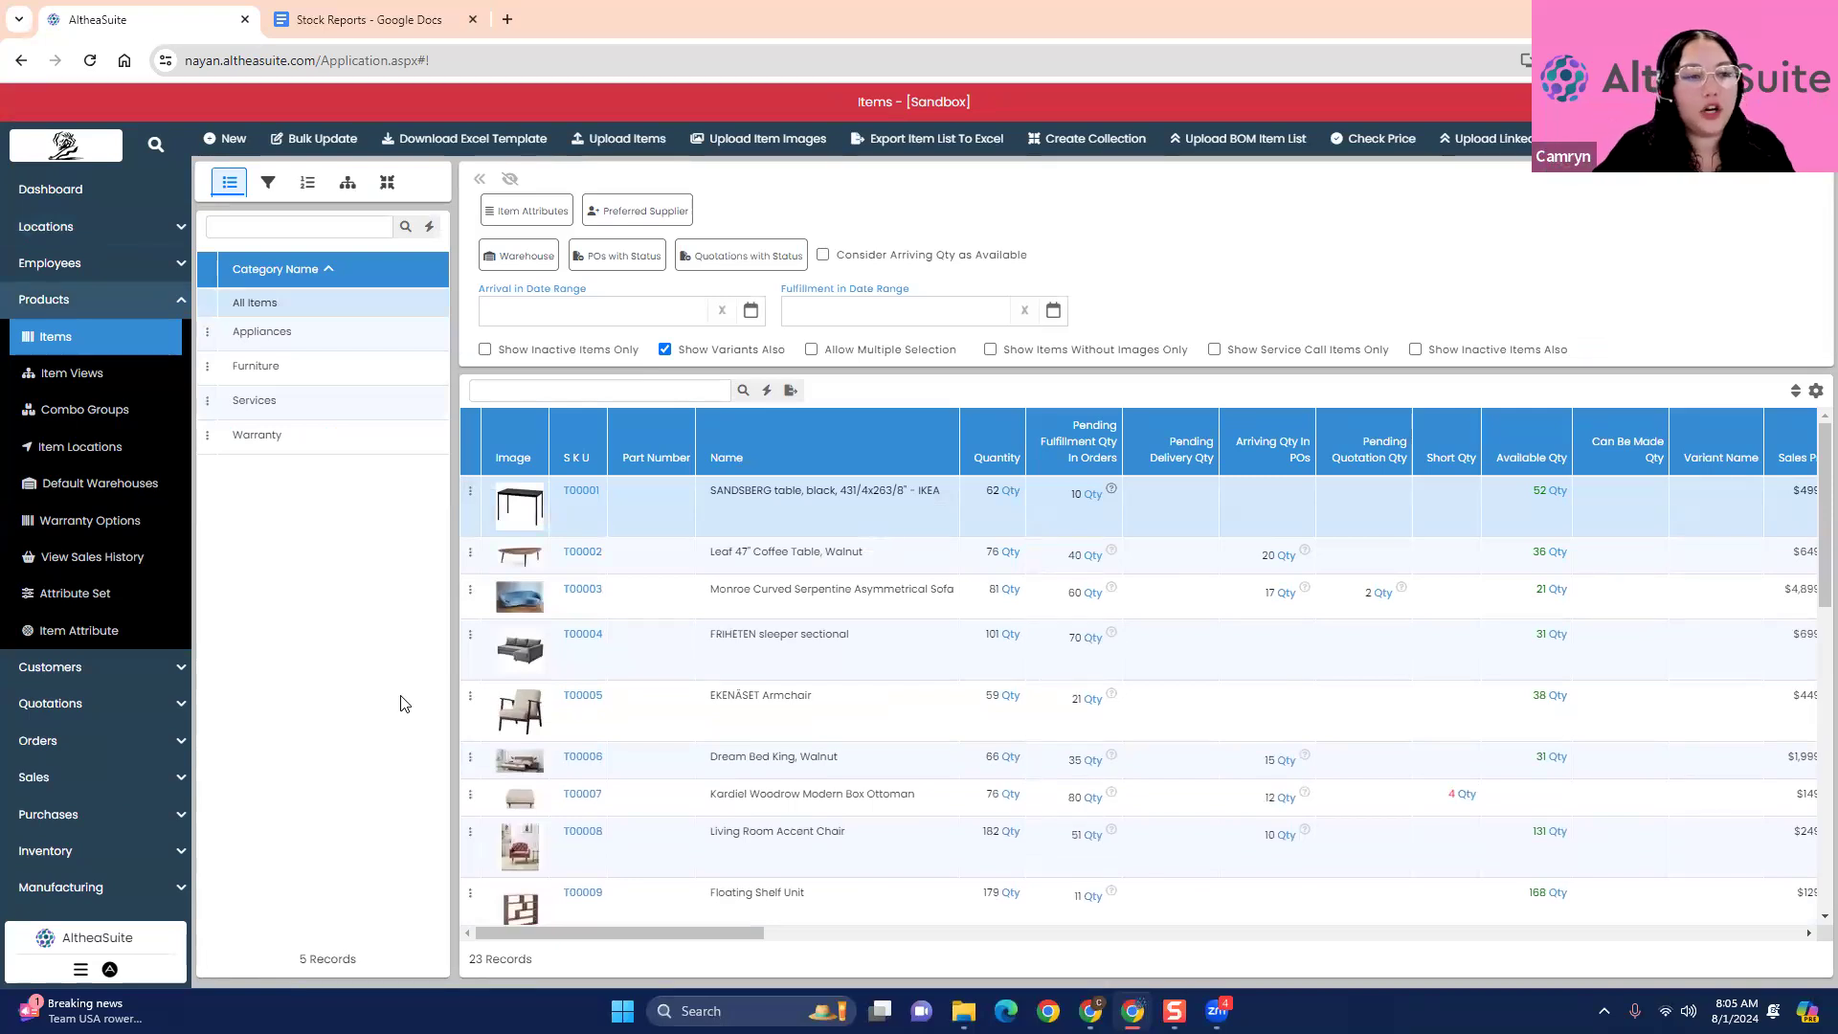
pyautogui.click(470, 494)
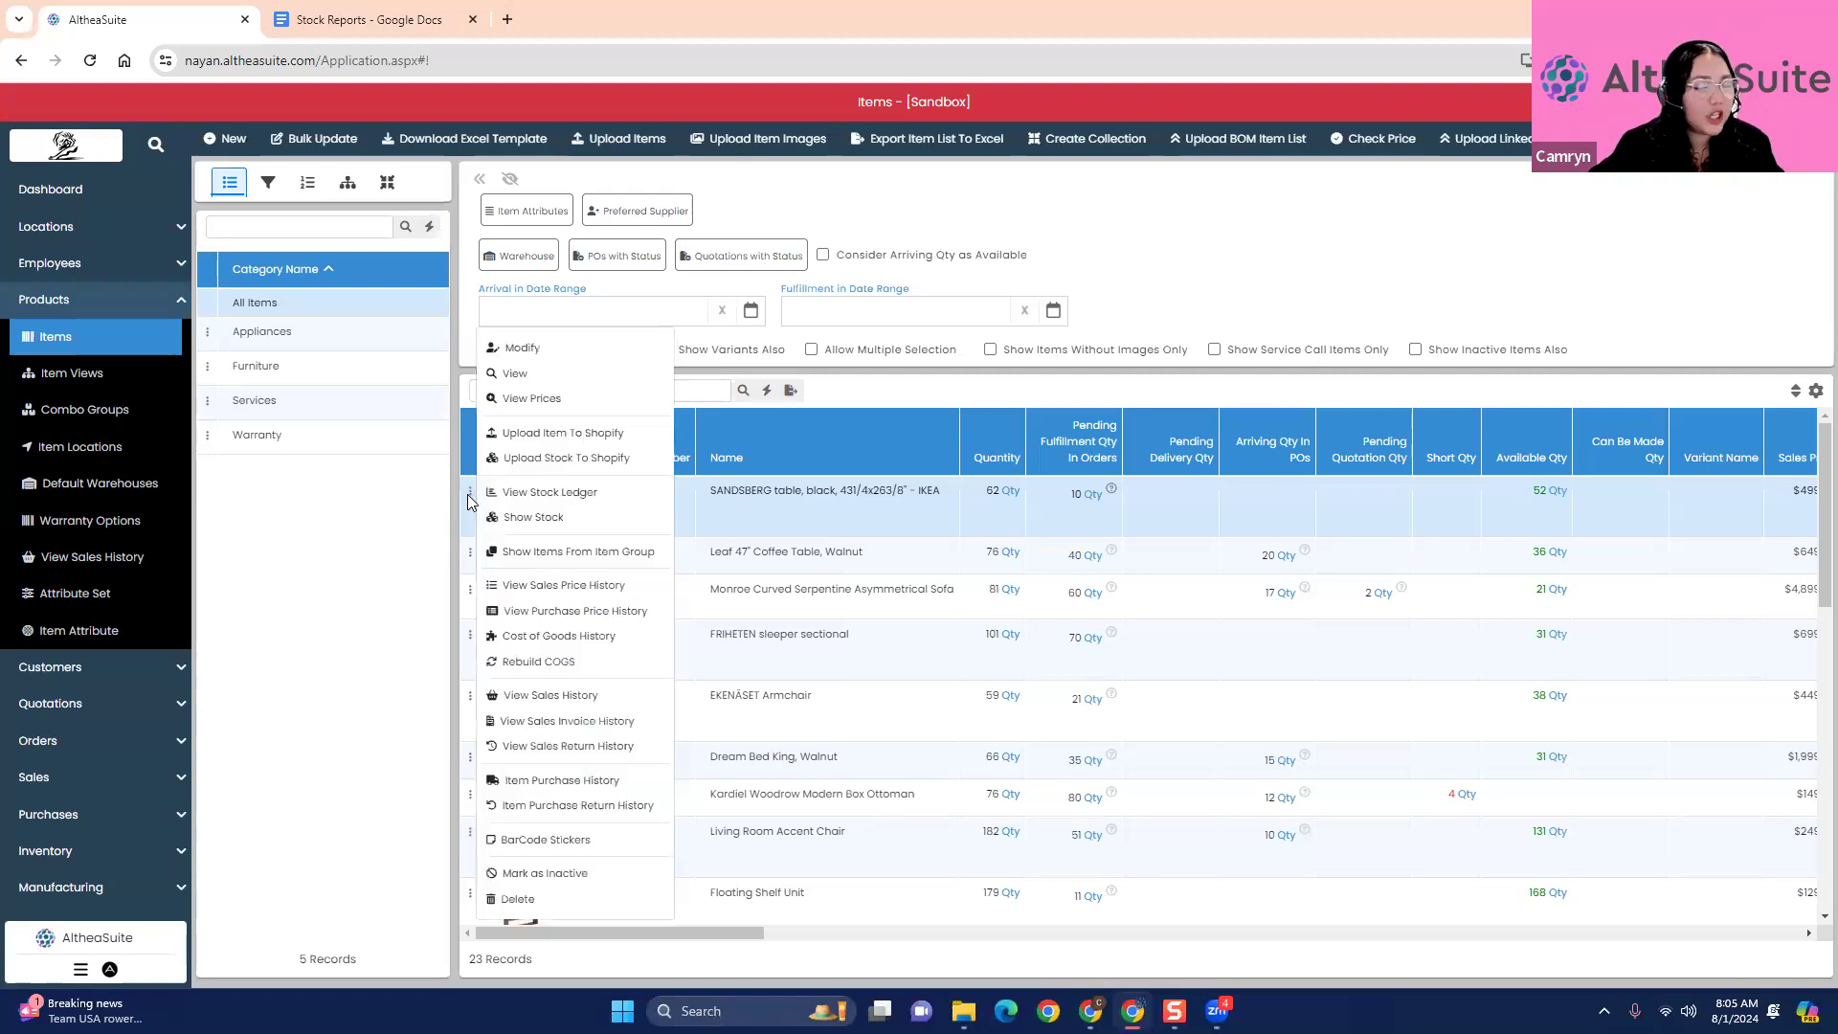
pyautogui.click(402, 535)
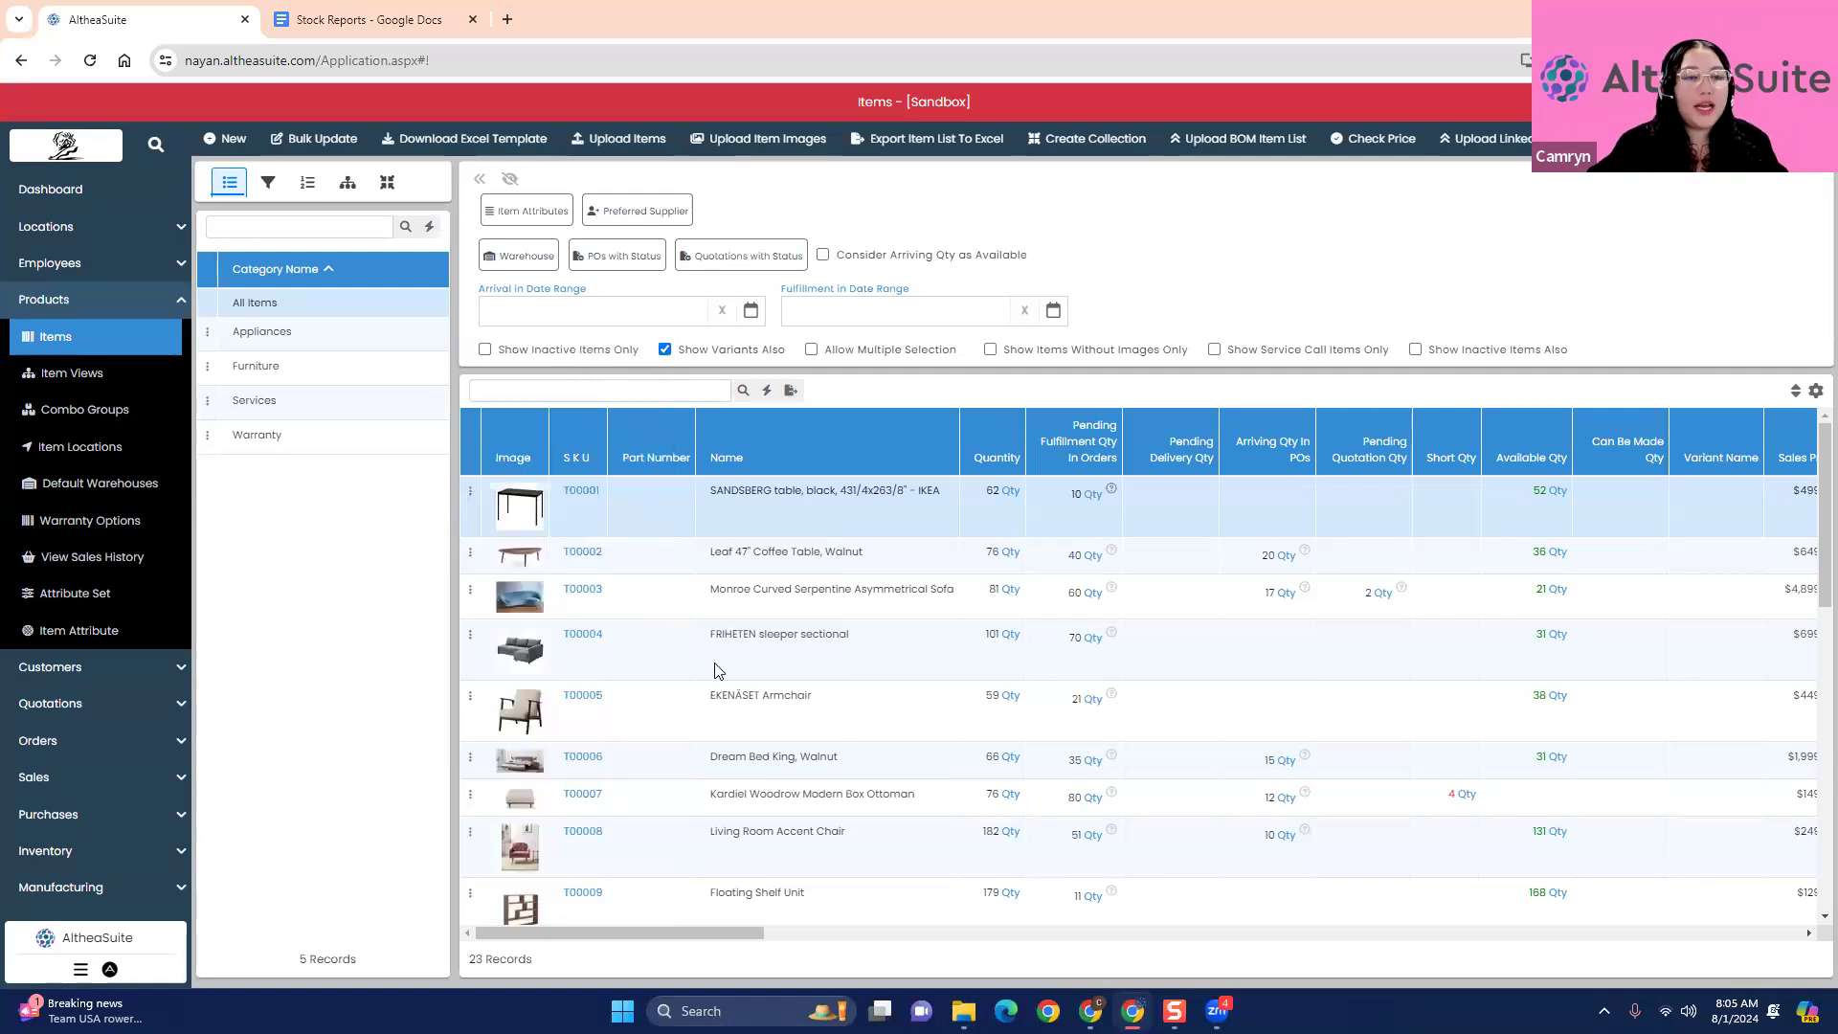
# - Browse the item list by category, viewing all items, Appliances, Furniture and Services
pyautogui.click(276, 305)
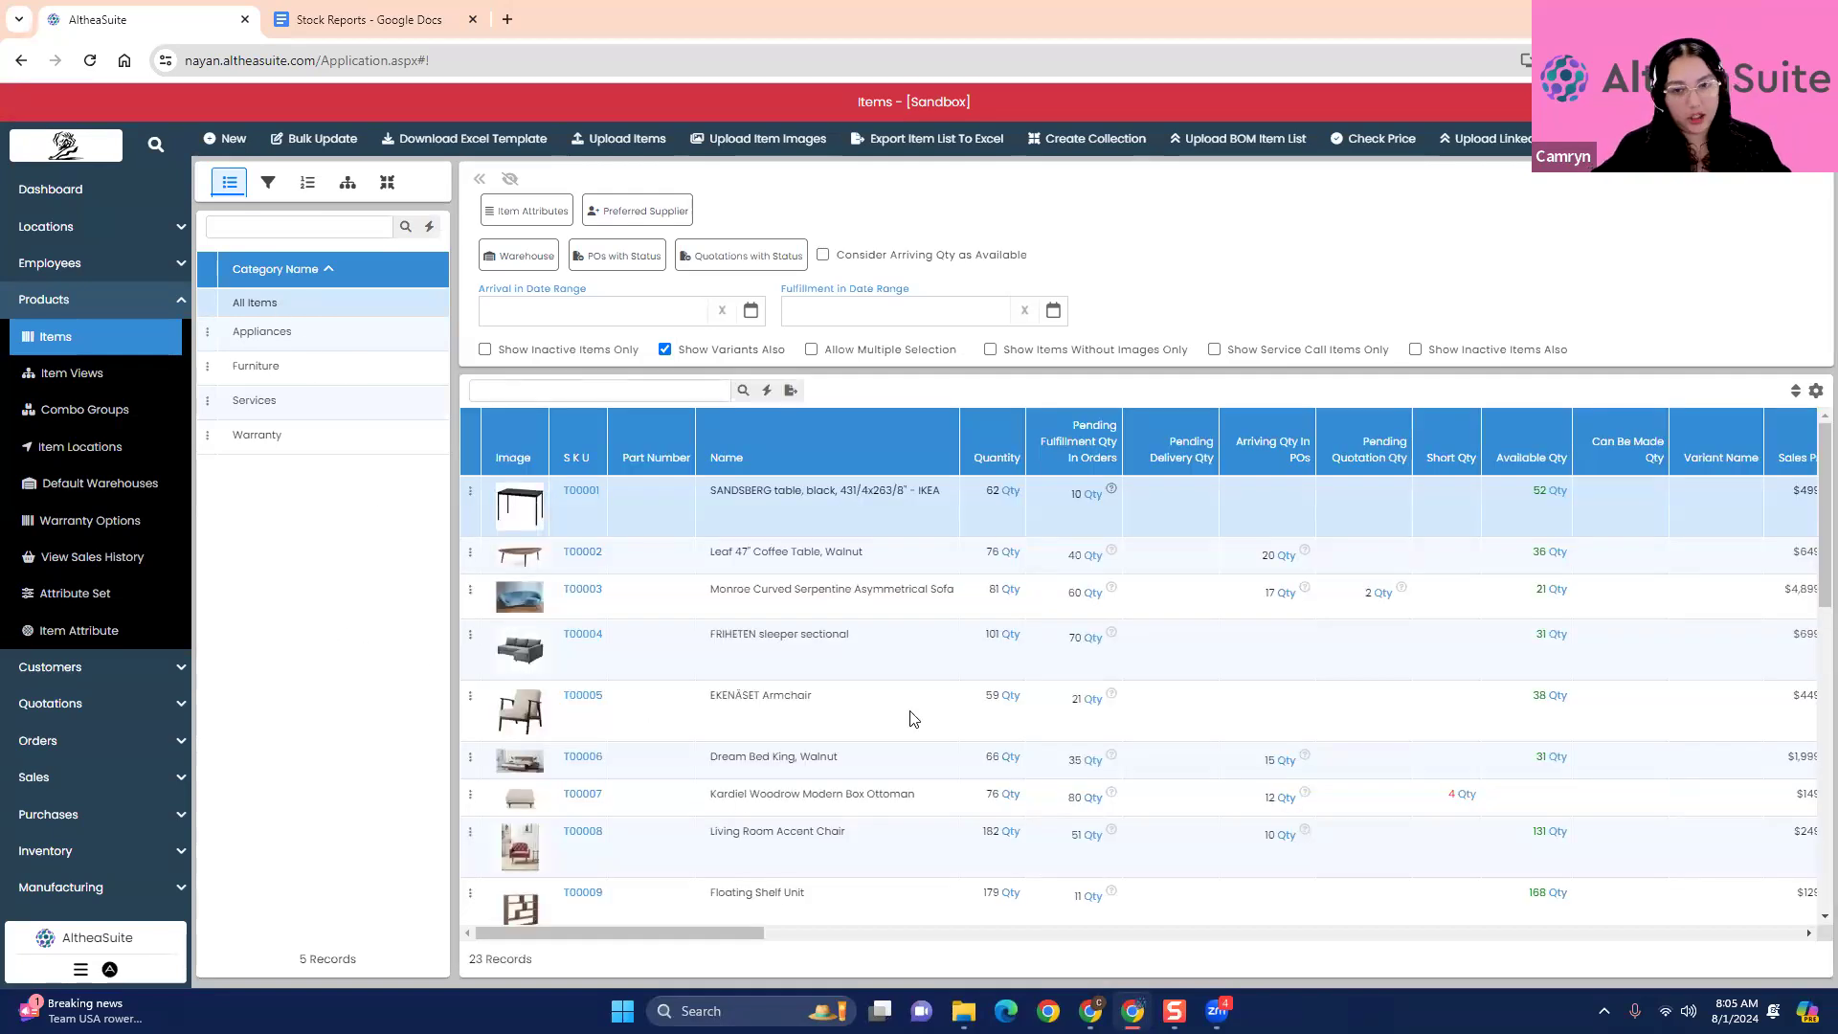
pyautogui.scroll(-4, 915, 733)
pyautogui.scroll(4, 914, 733)
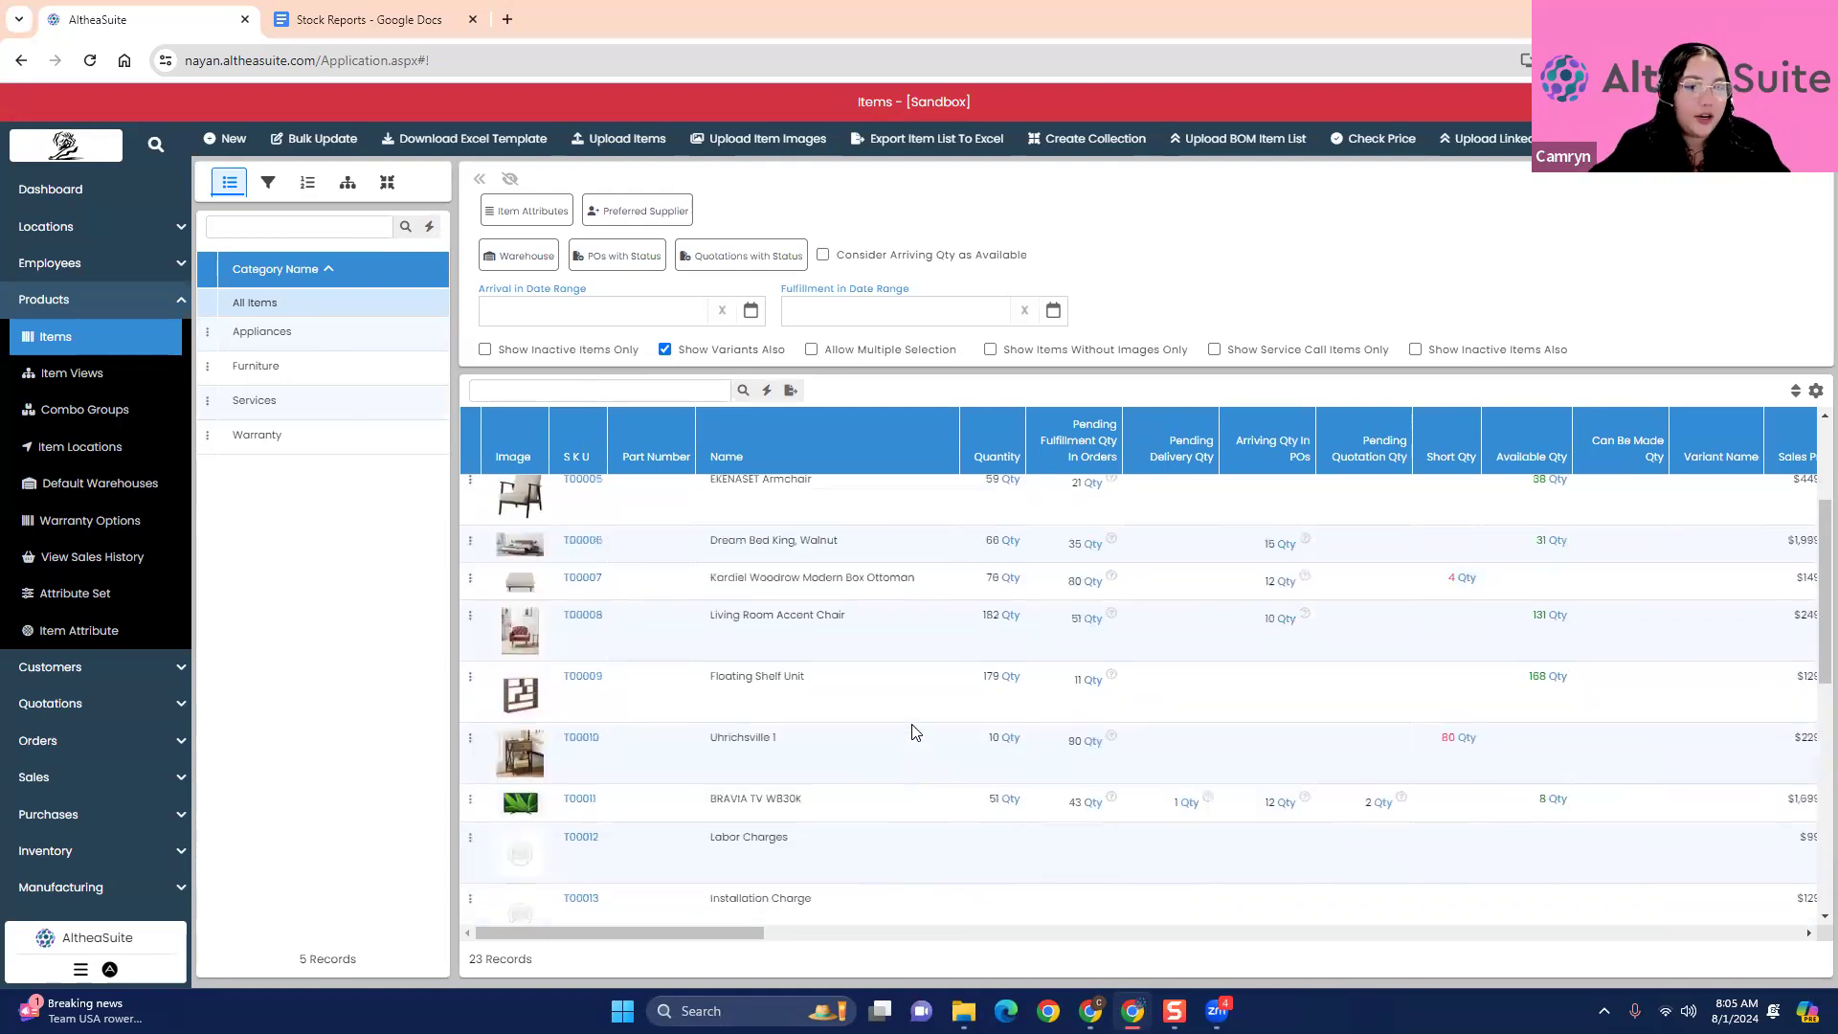
pyautogui.click(318, 333)
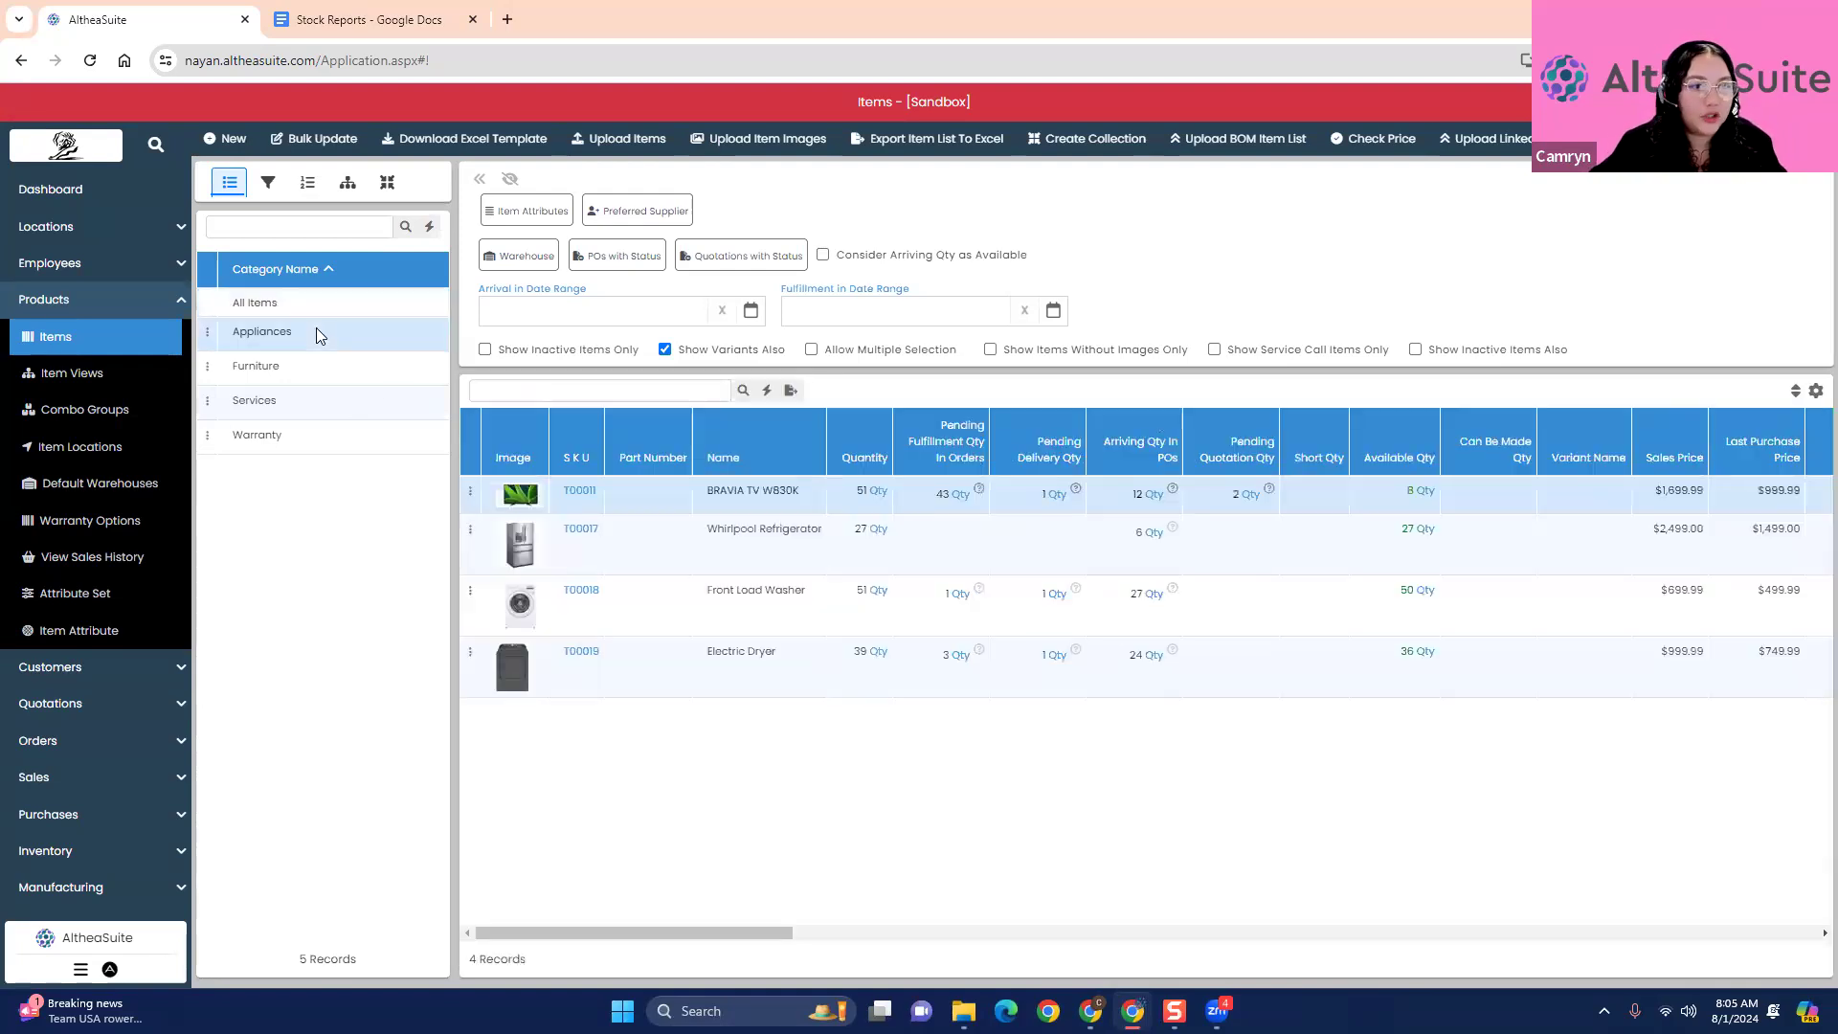
pyautogui.click(326, 380)
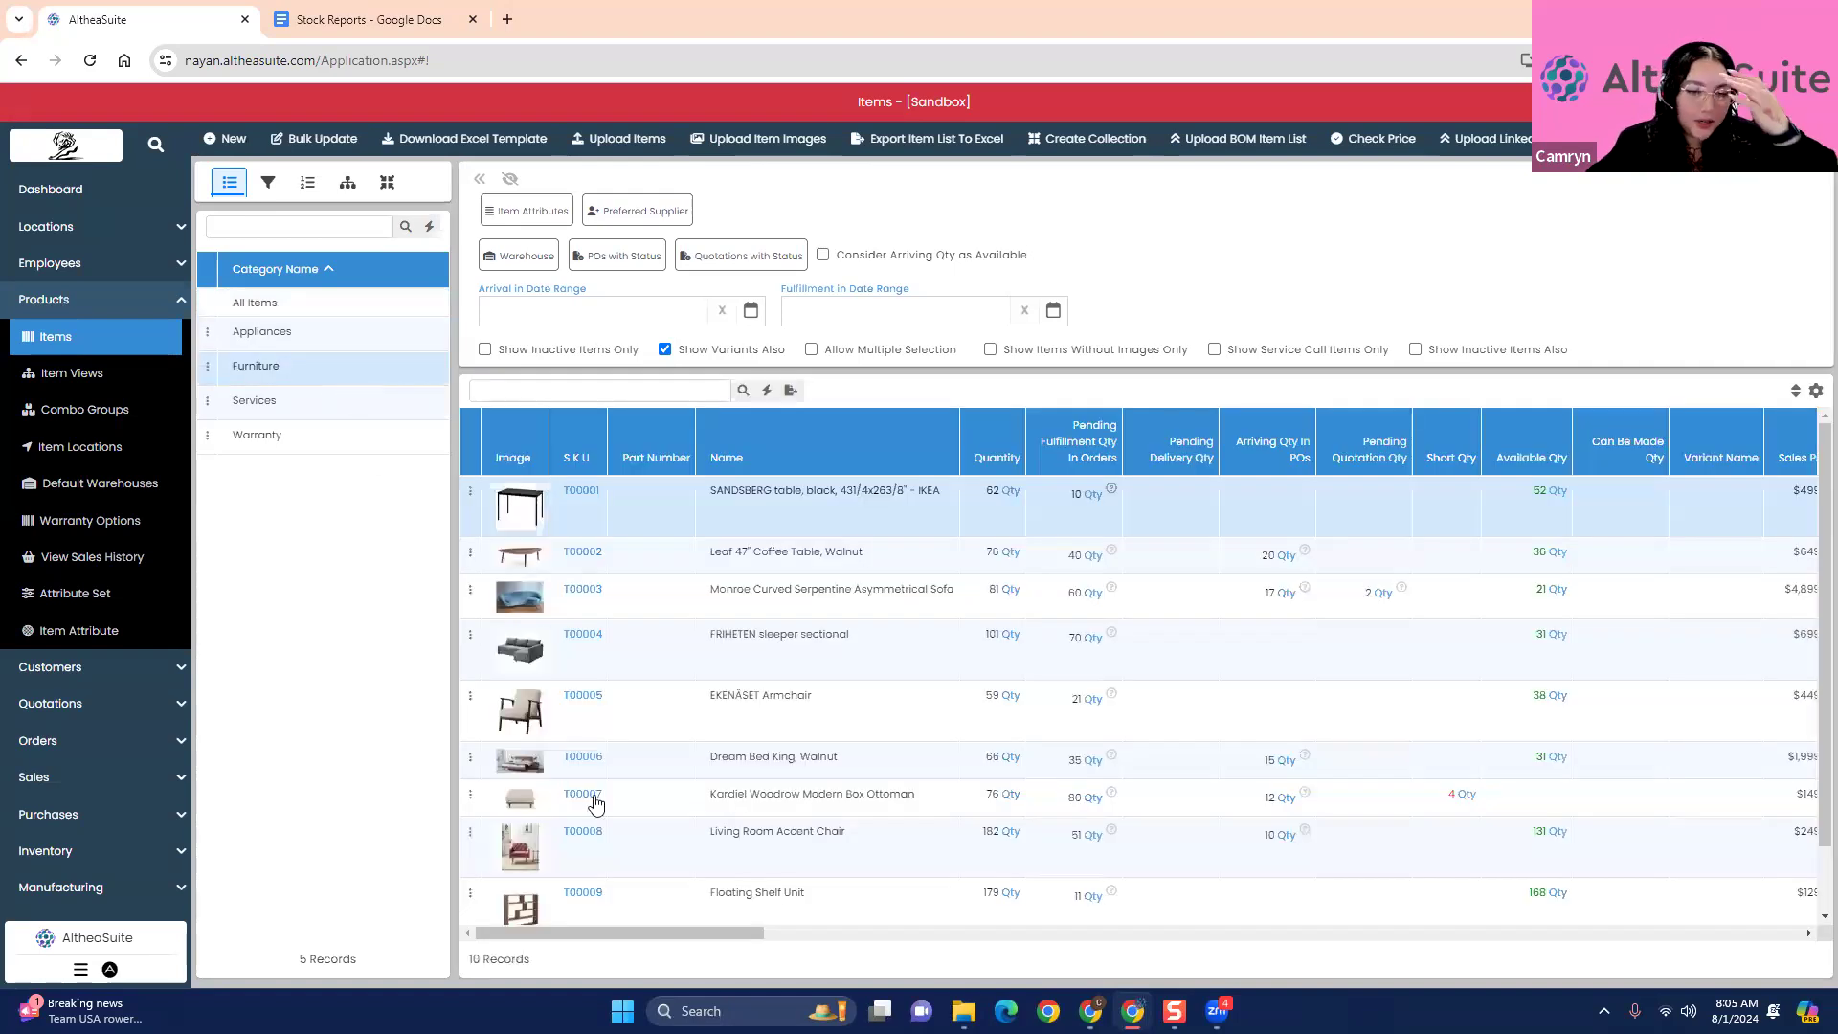
pyautogui.scroll(-1, 598, 819)
pyautogui.scroll(1, 569, 797)
pyautogui.click(312, 397)
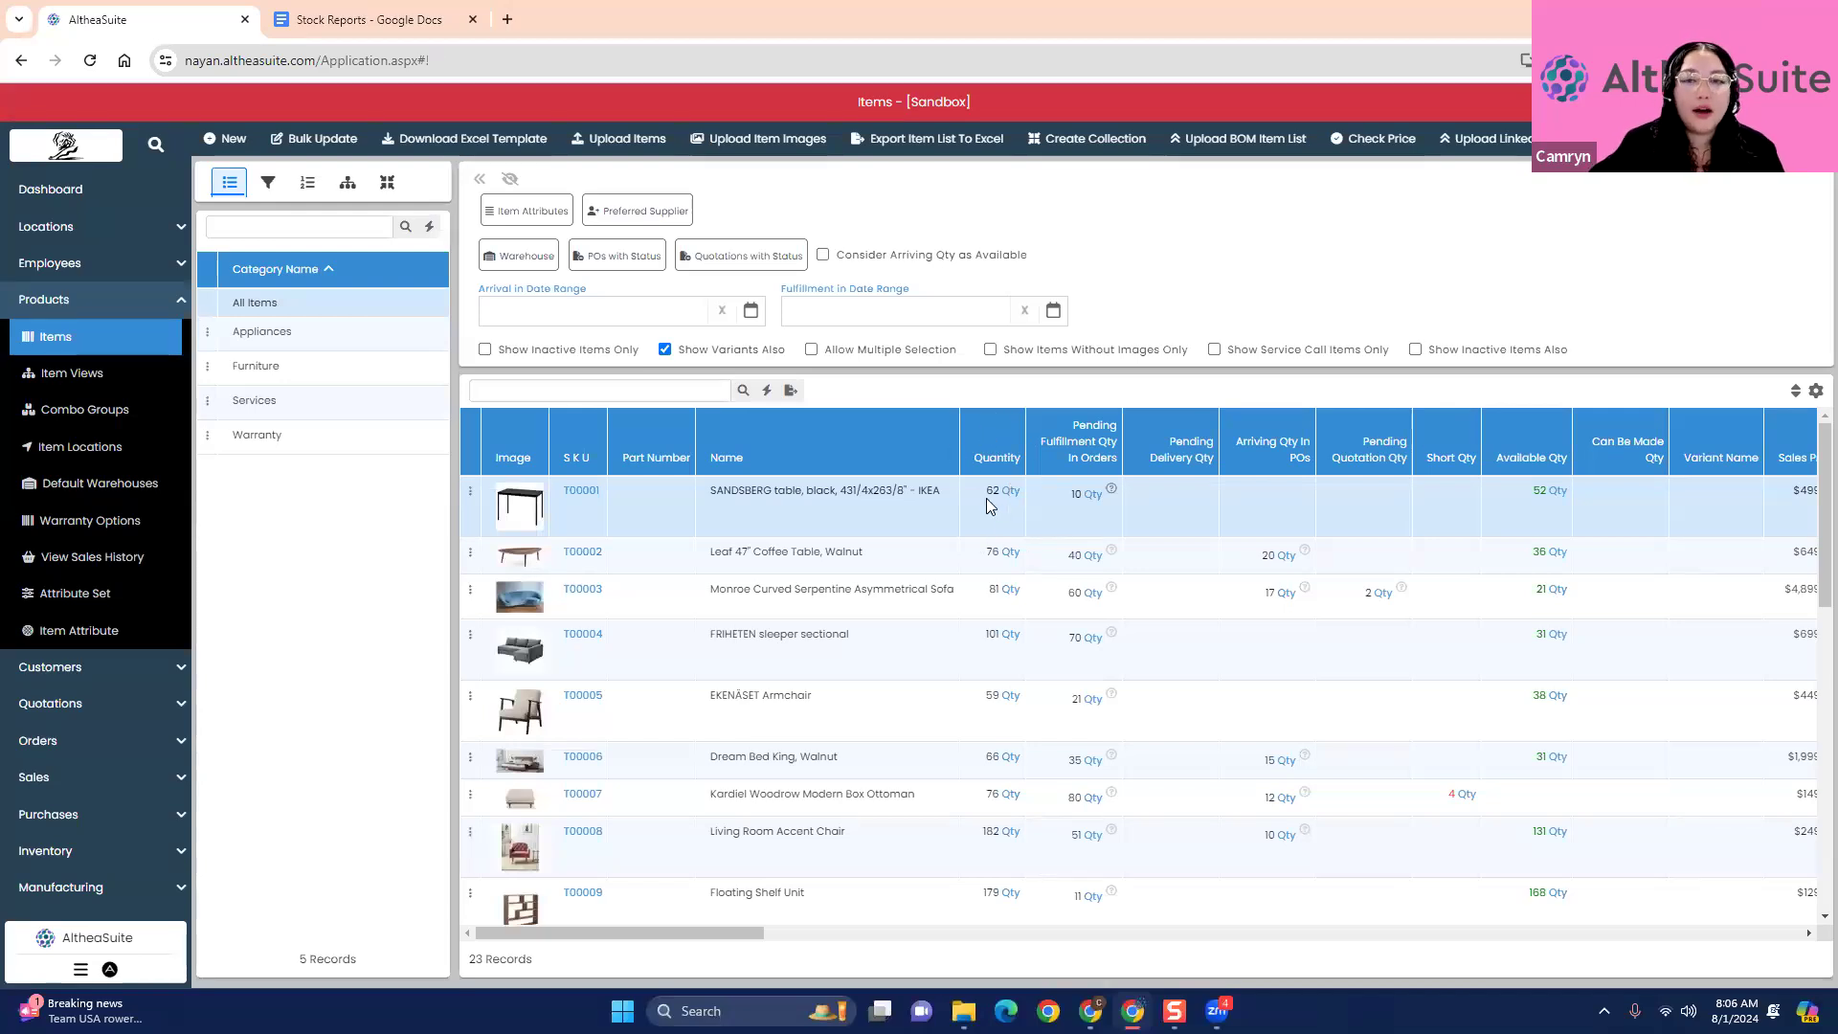
# - Inspect the pending fulfillment orders for the SANDSBERG table and Leaf 47" Coffee Table, viewing the first order listed for the coffee table
pyautogui.click(1111, 491)
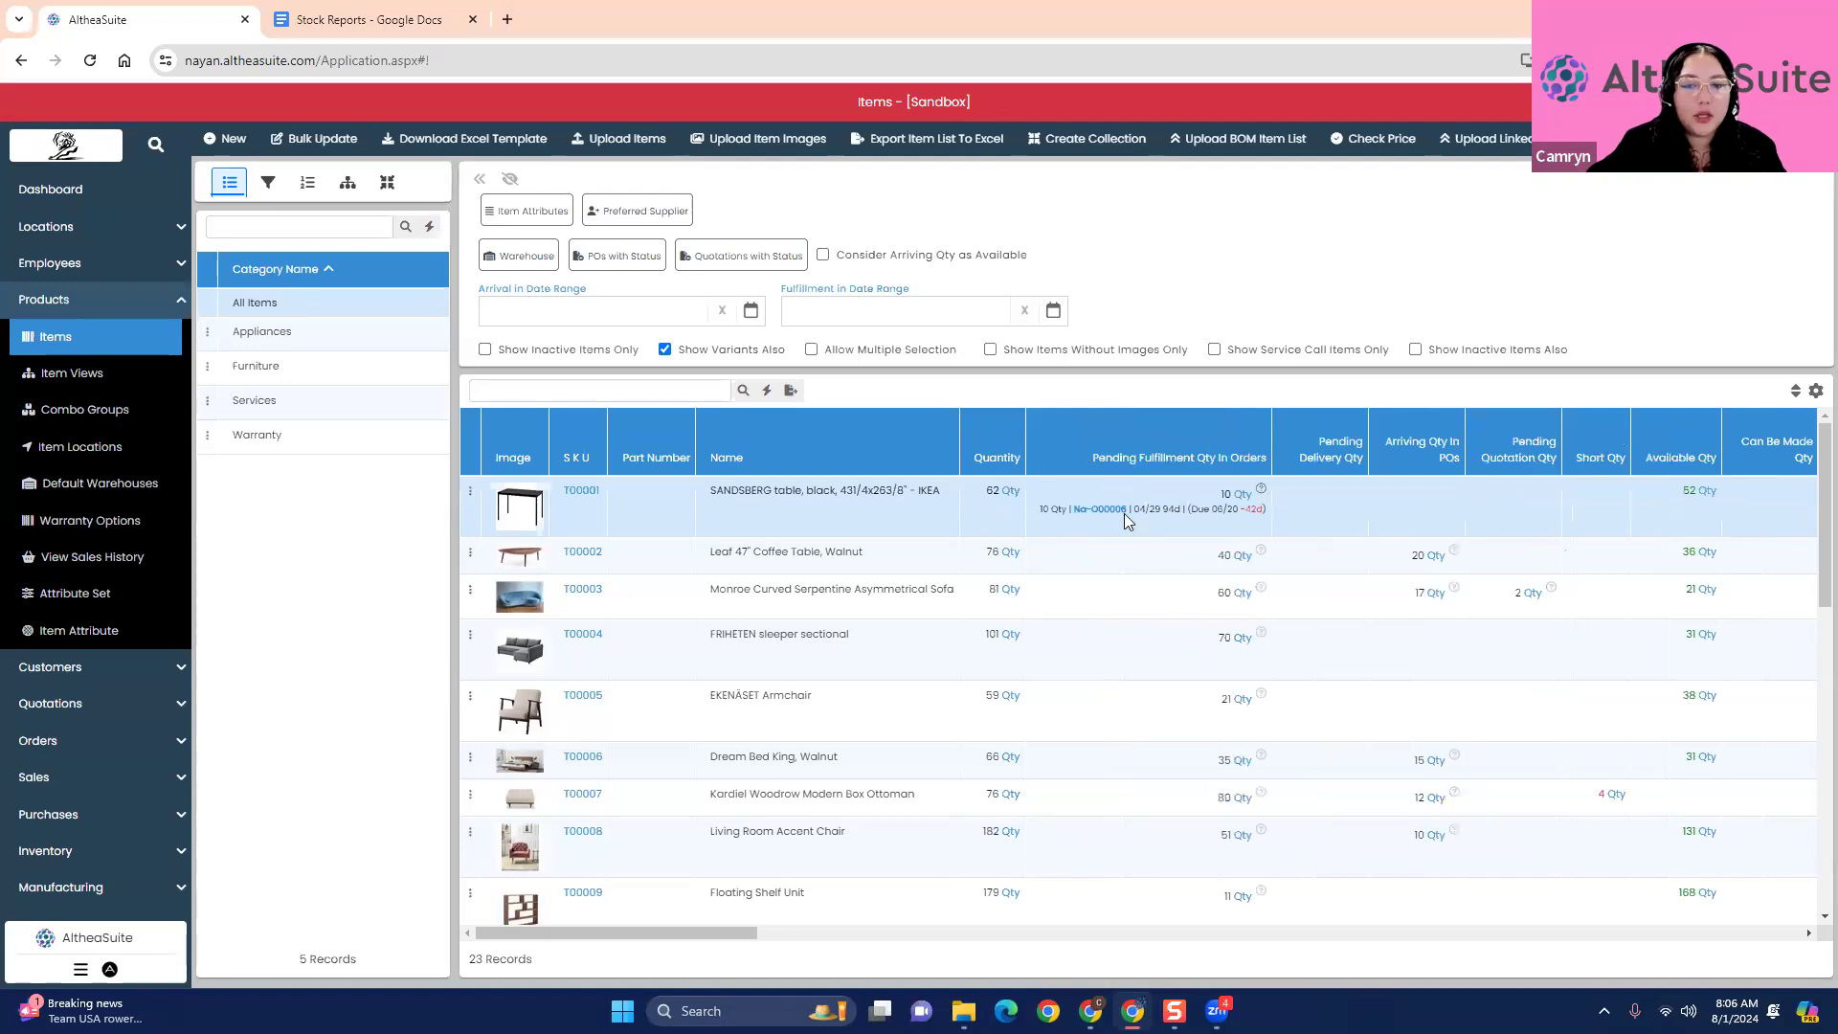
pyautogui.click(1266, 565)
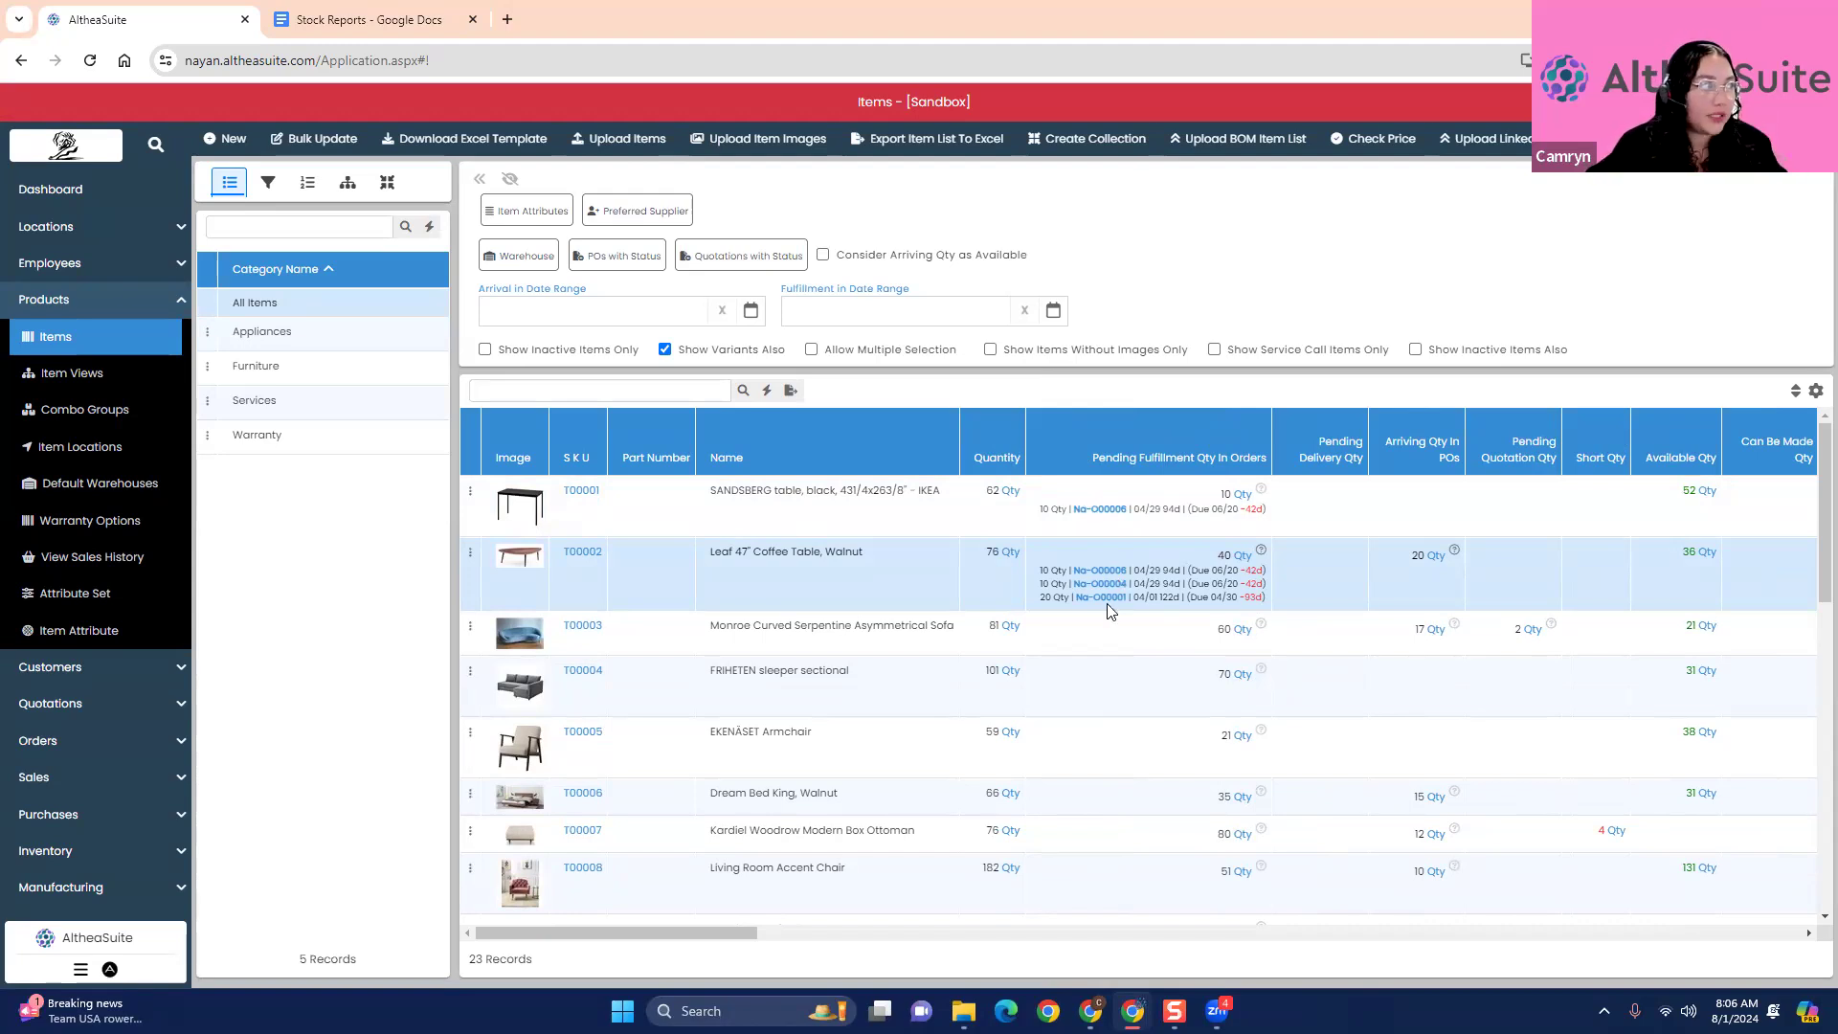
pyautogui.click(1119, 581)
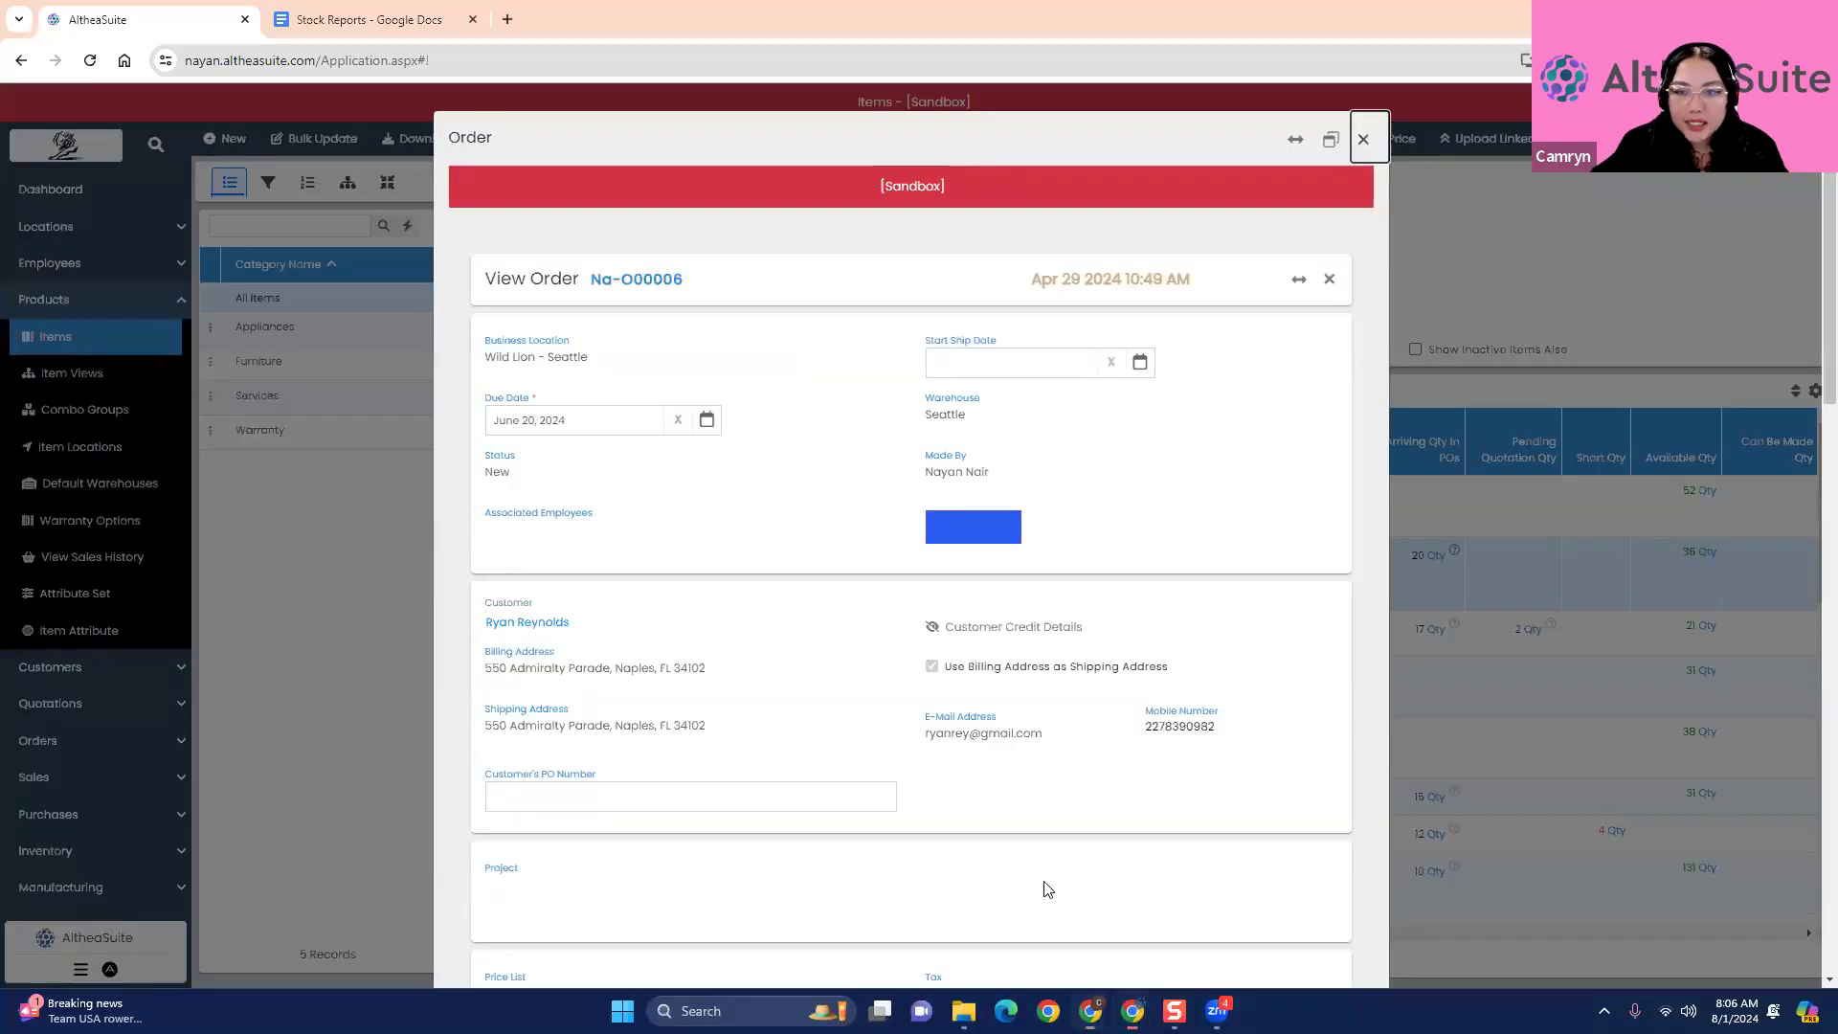
pyautogui.press('Escape')
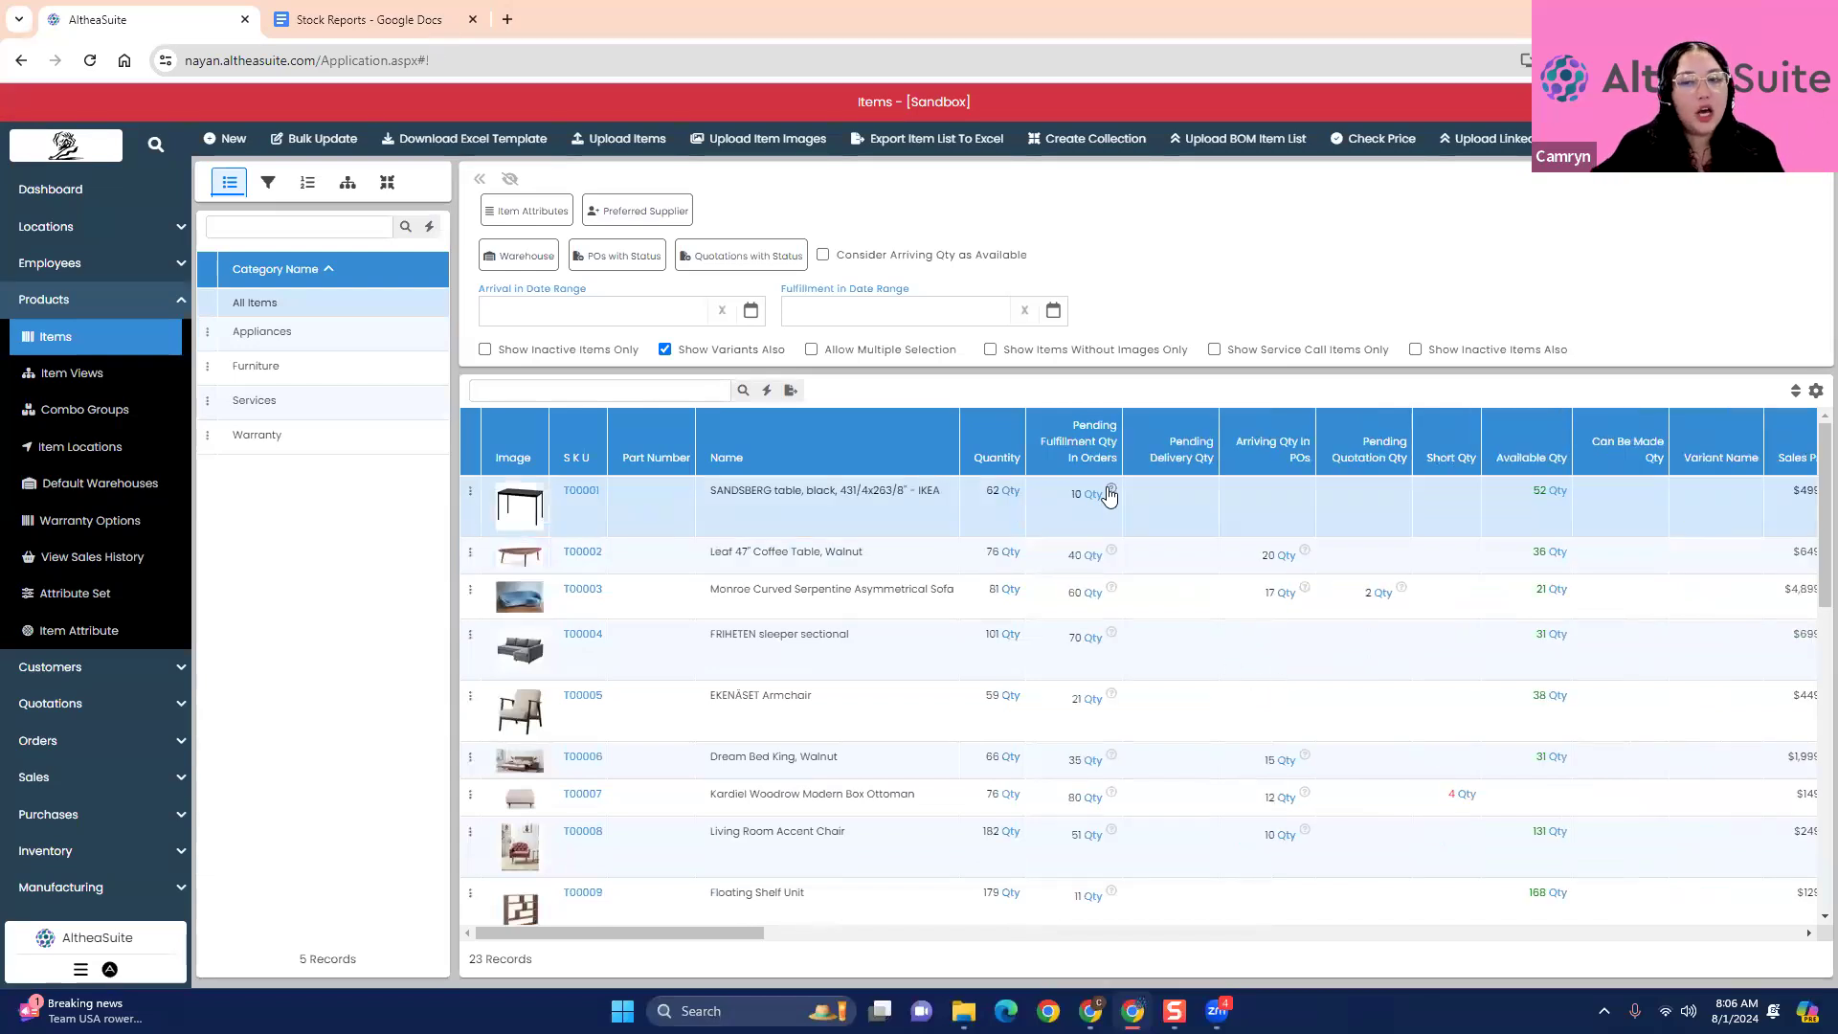
pyautogui.click(1110, 491)
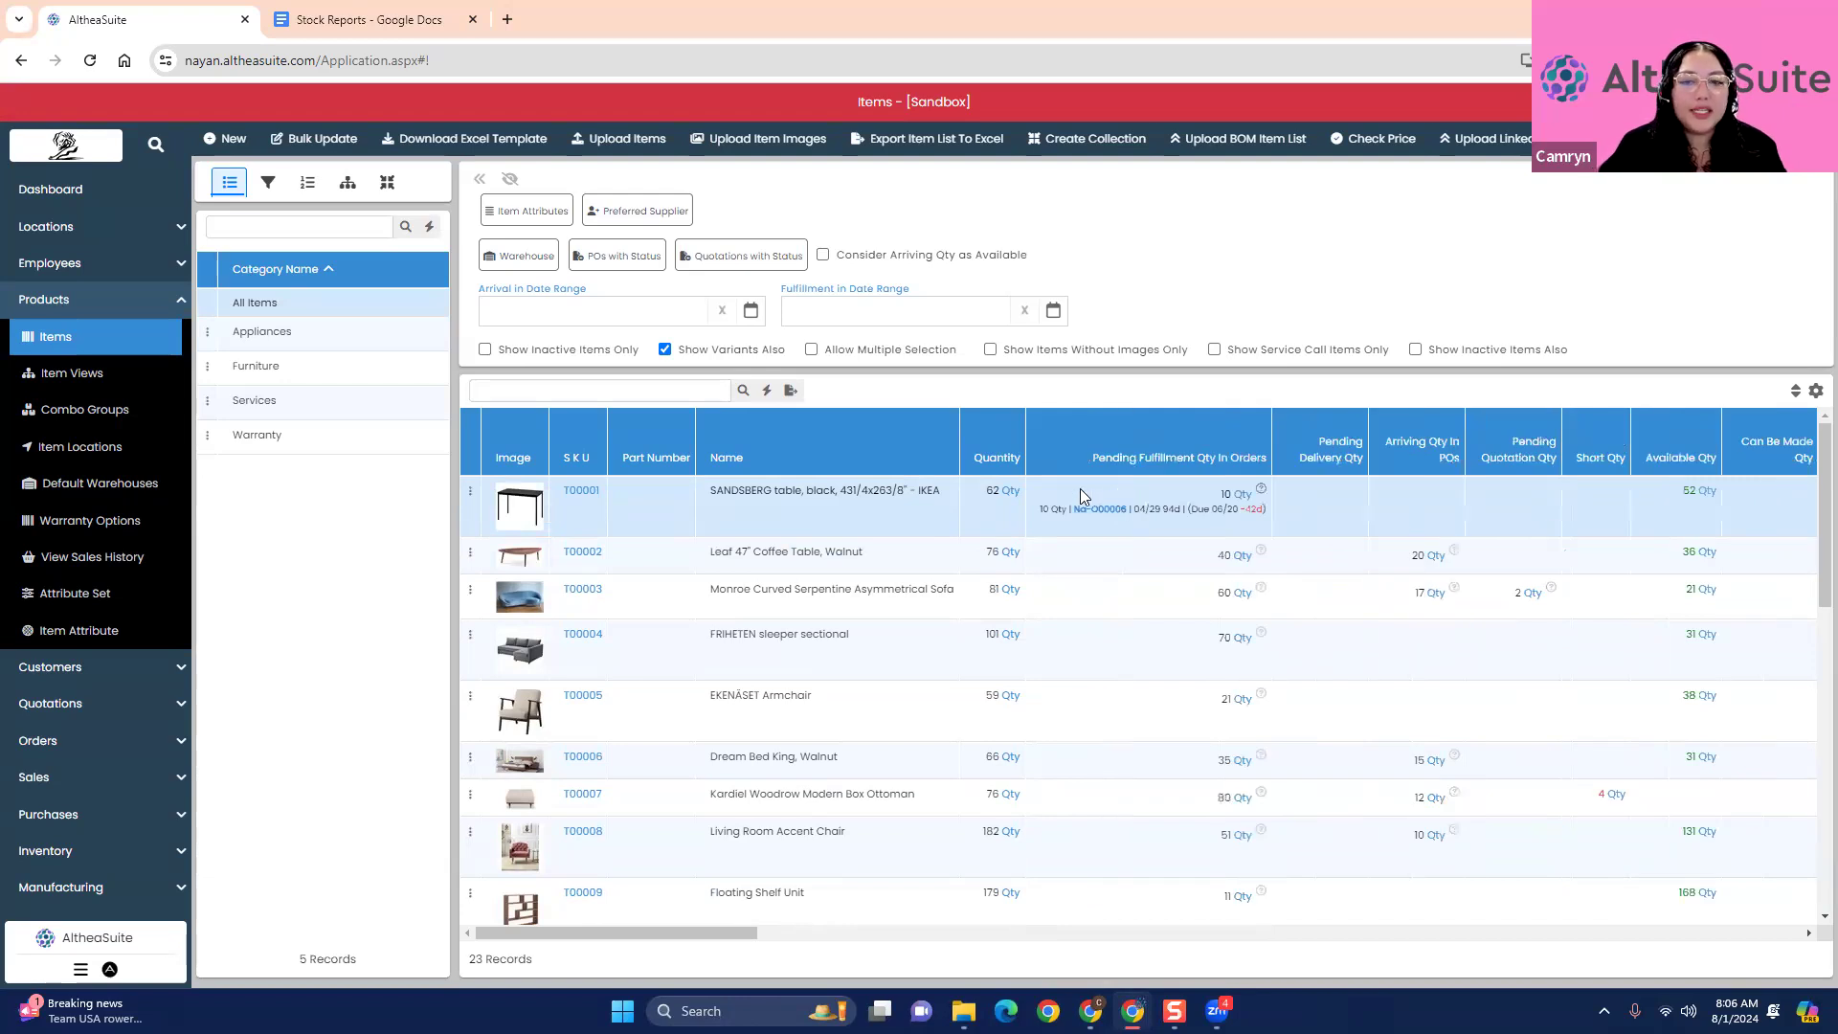
pyautogui.click(1260, 490)
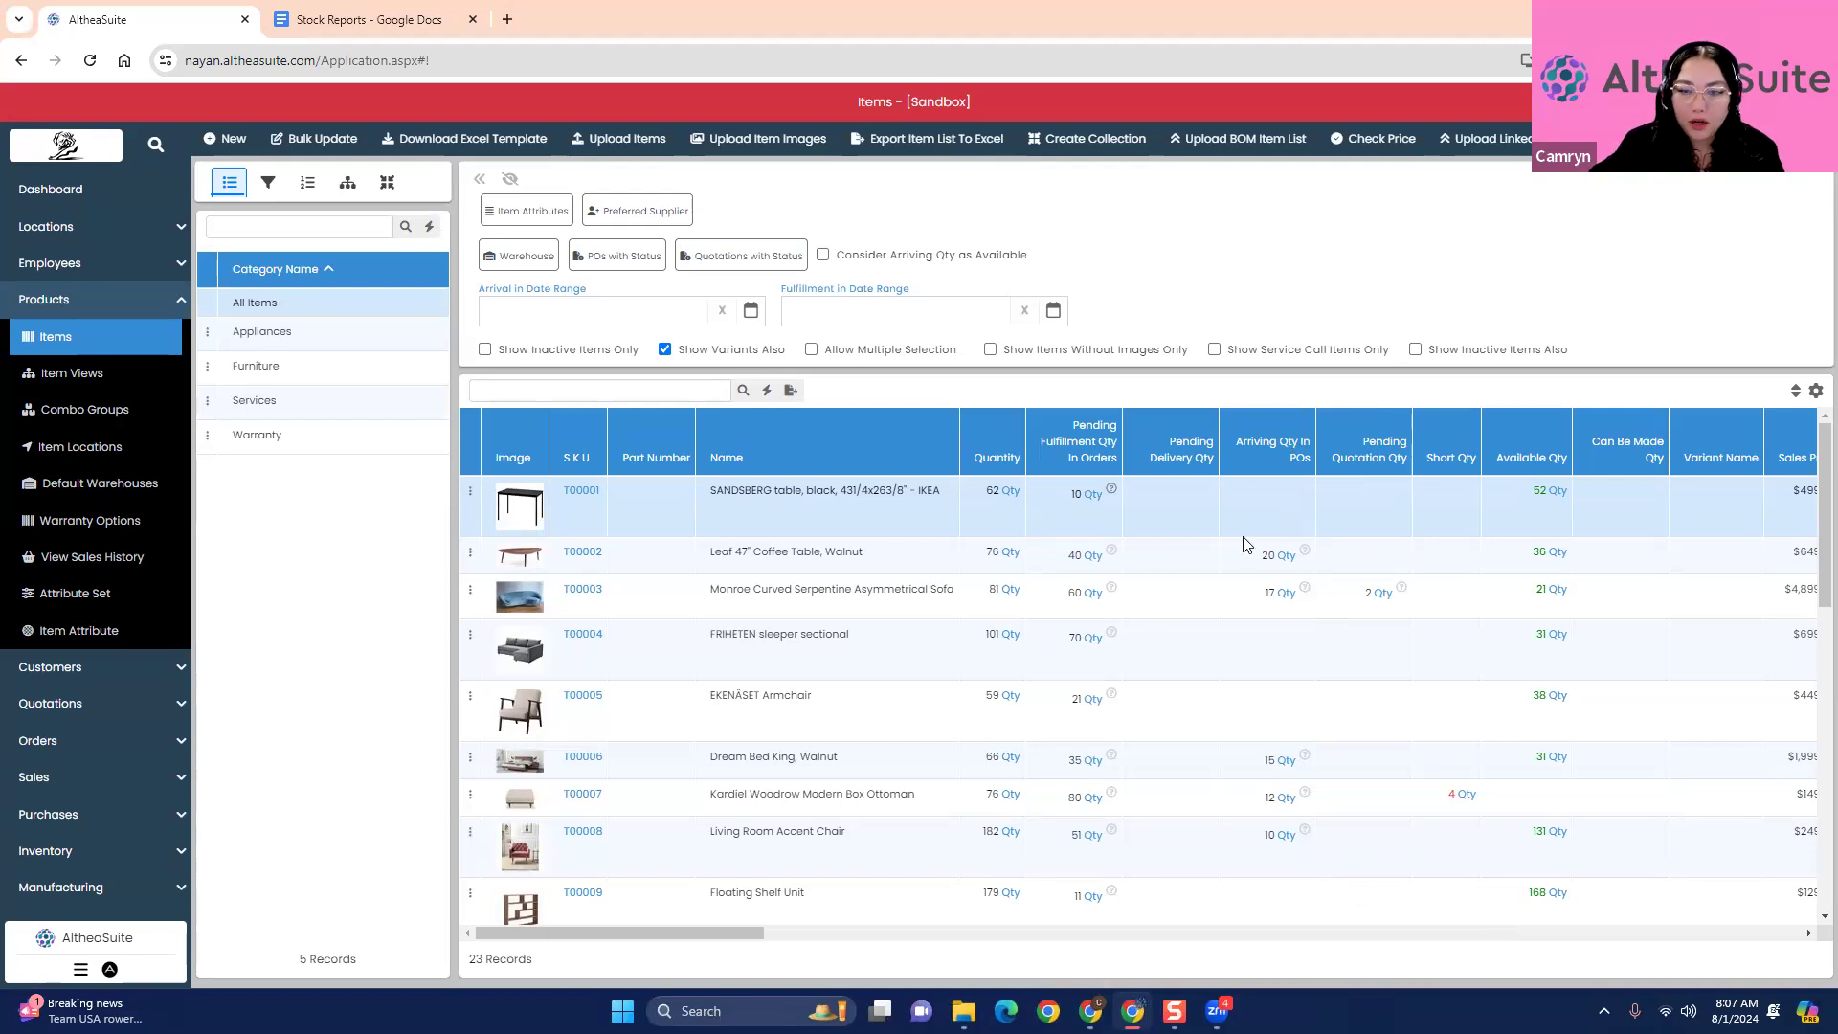
# - Open the first arriving purchase order for the Leaf 47" Coffee Table and examine its line items
pyautogui.click(1300, 560)
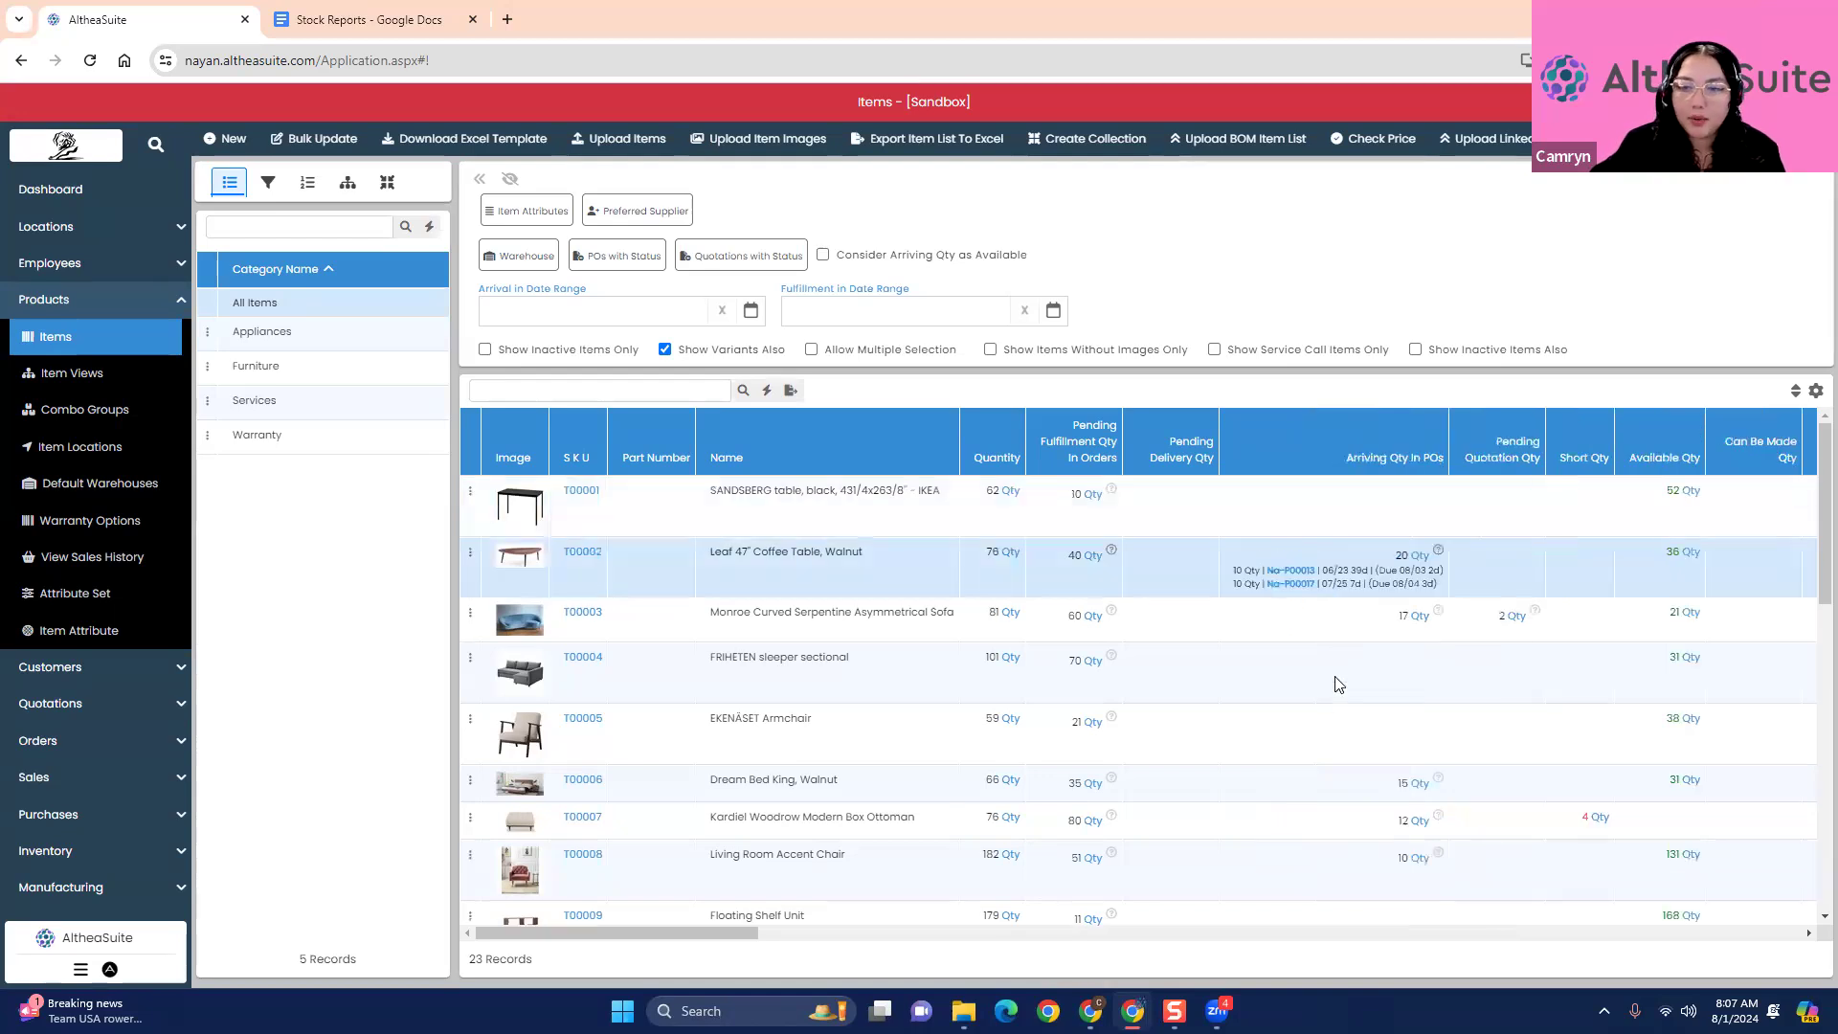
pyautogui.click(1297, 571)
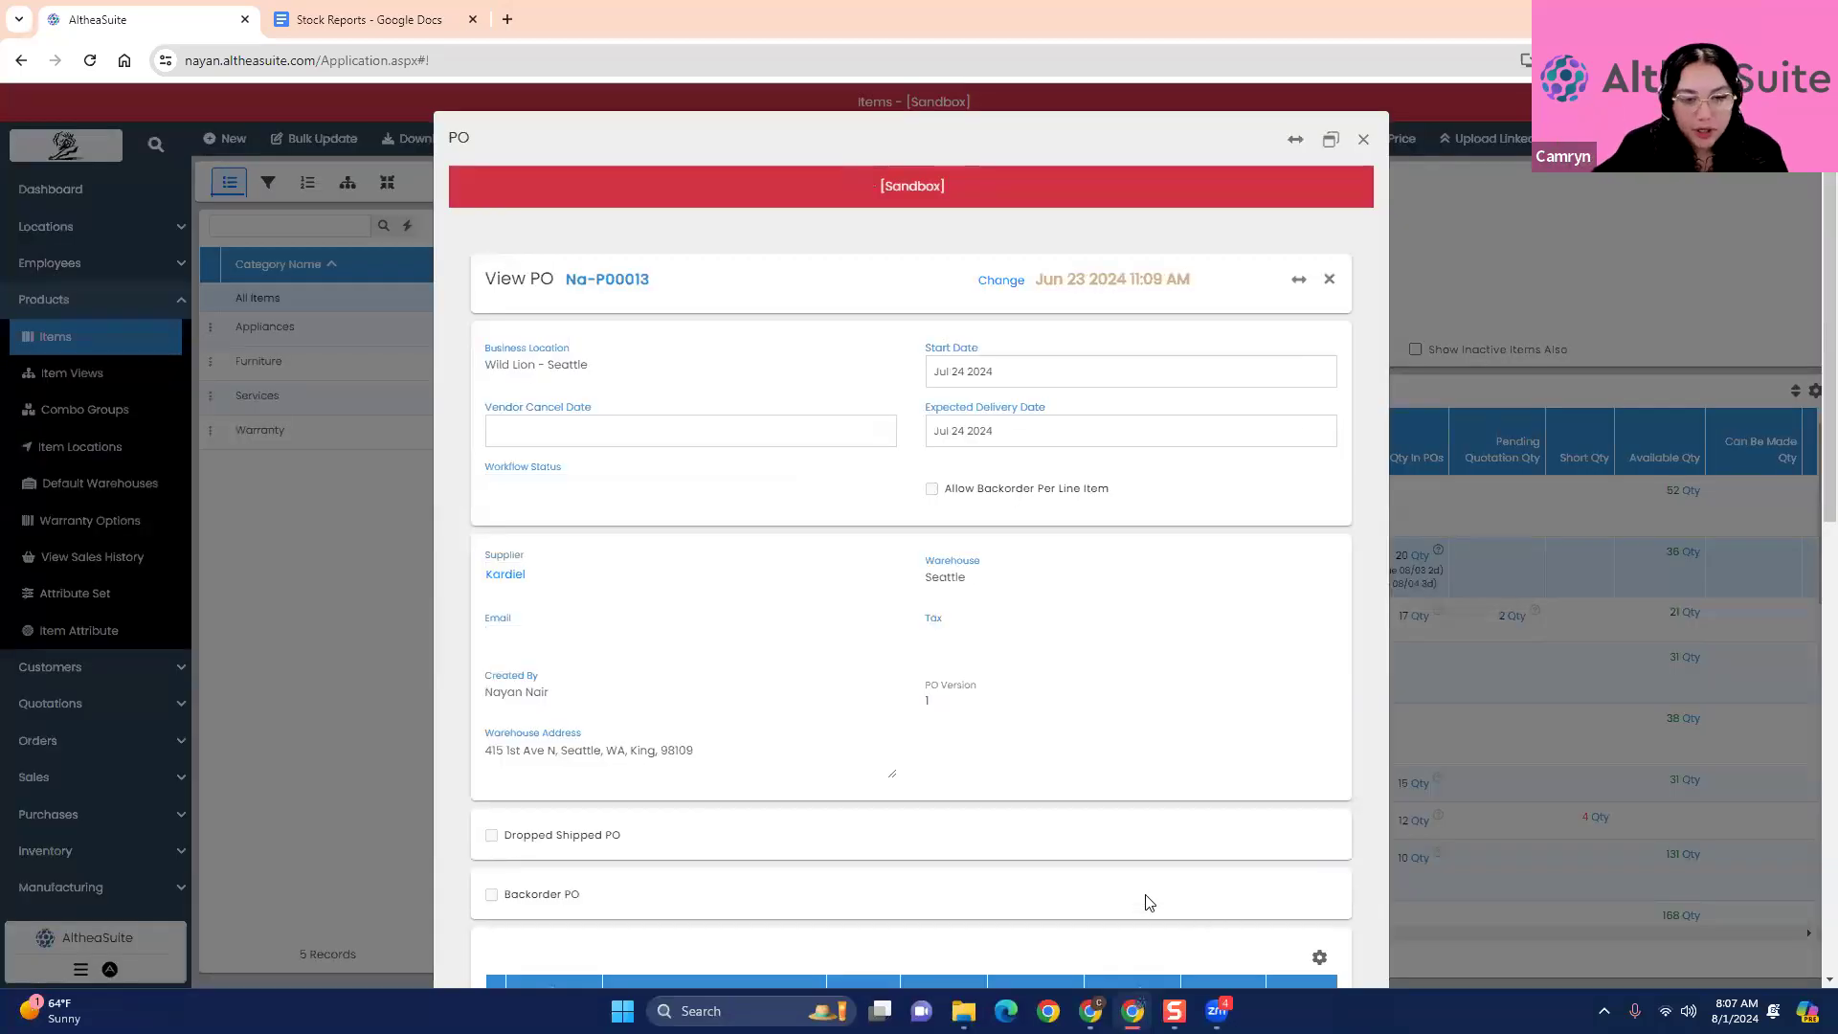
pyautogui.scroll(-5, 1049, 906)
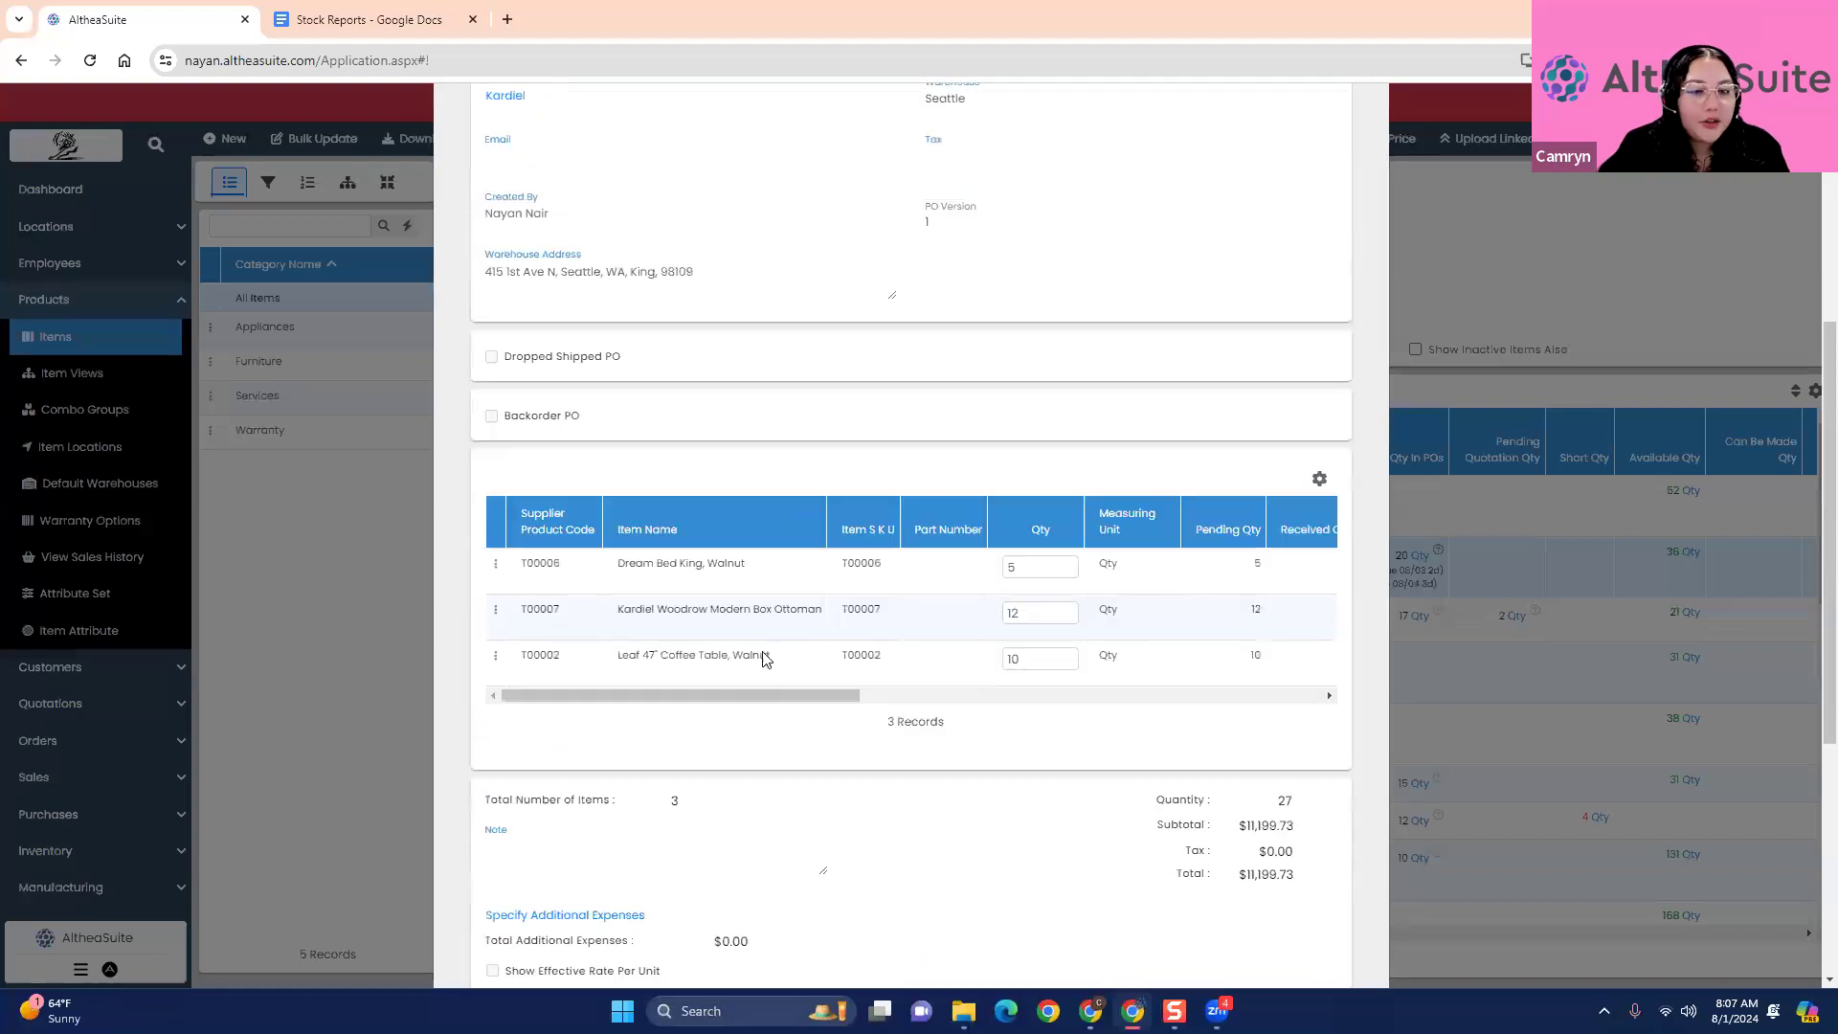
pyautogui.hscroll(3, 773, 695)
pyautogui.click(716, 575)
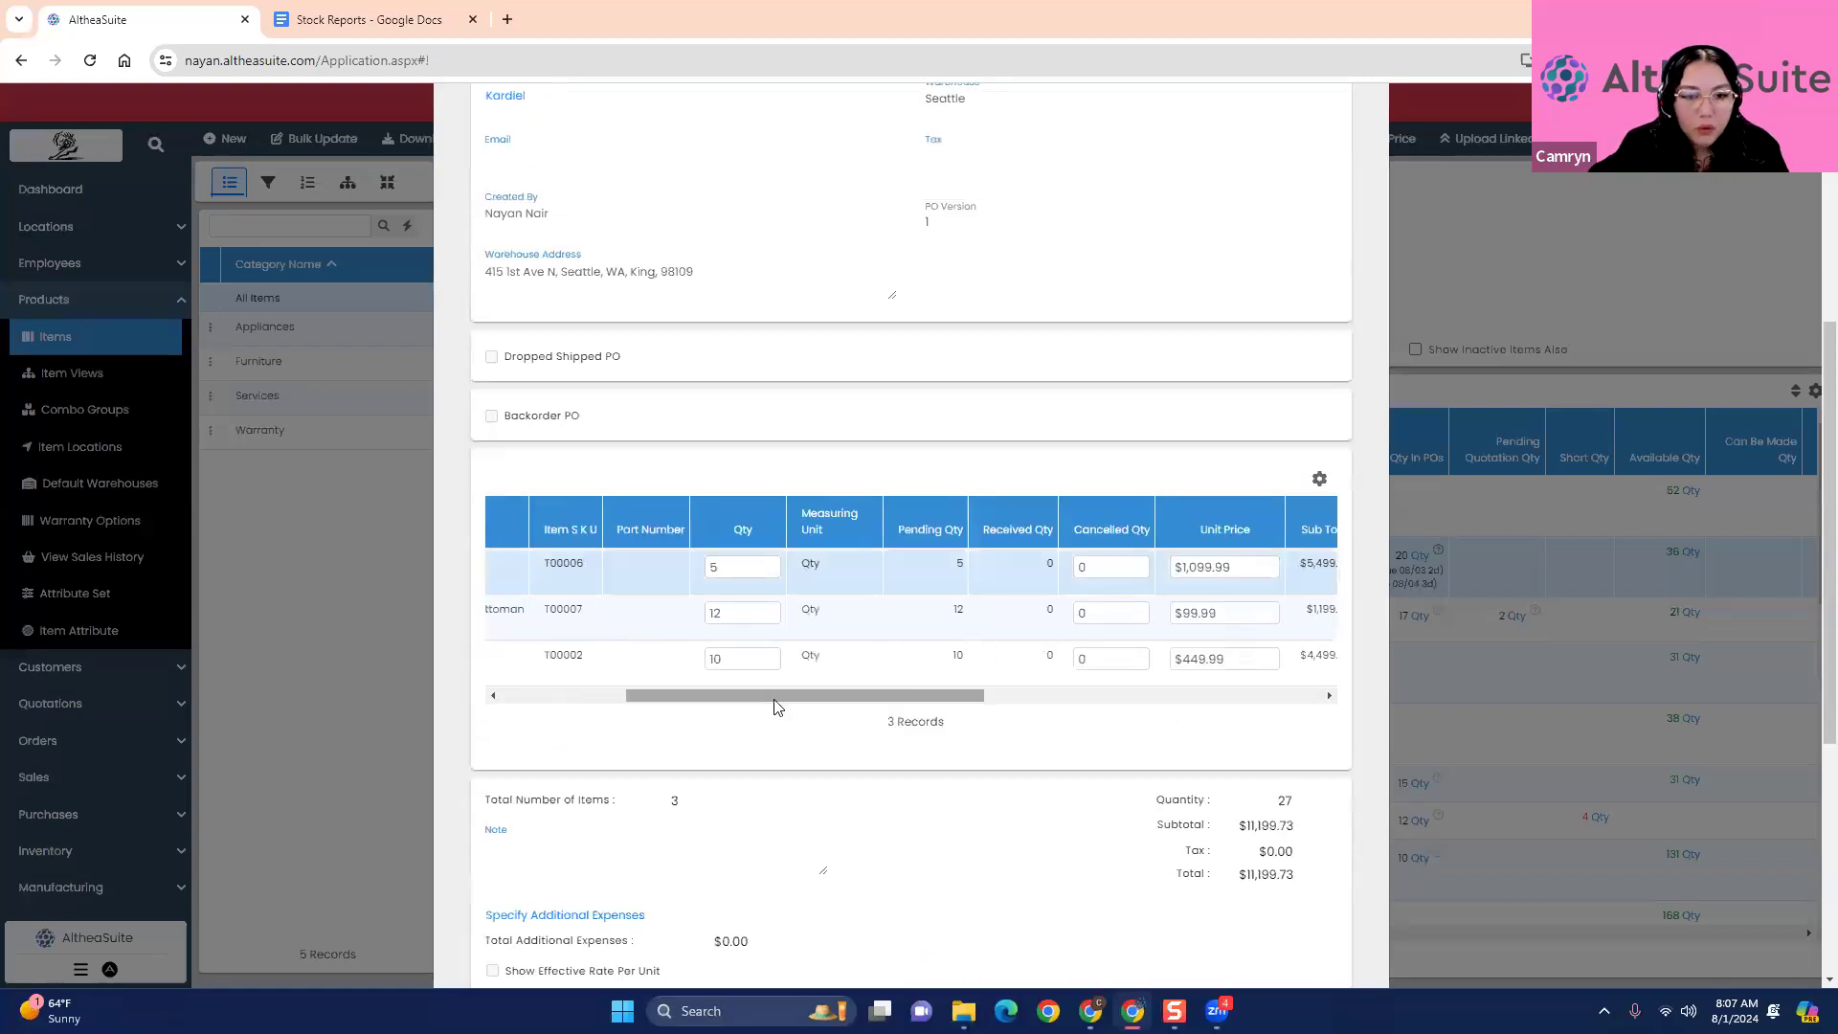
pyautogui.hscroll(-3, 804, 695)
# - Review the purchase order's dates, totals, supplier terms and its PDF, email and print options, and close it
pyautogui.scroll(-5, 954, 820)
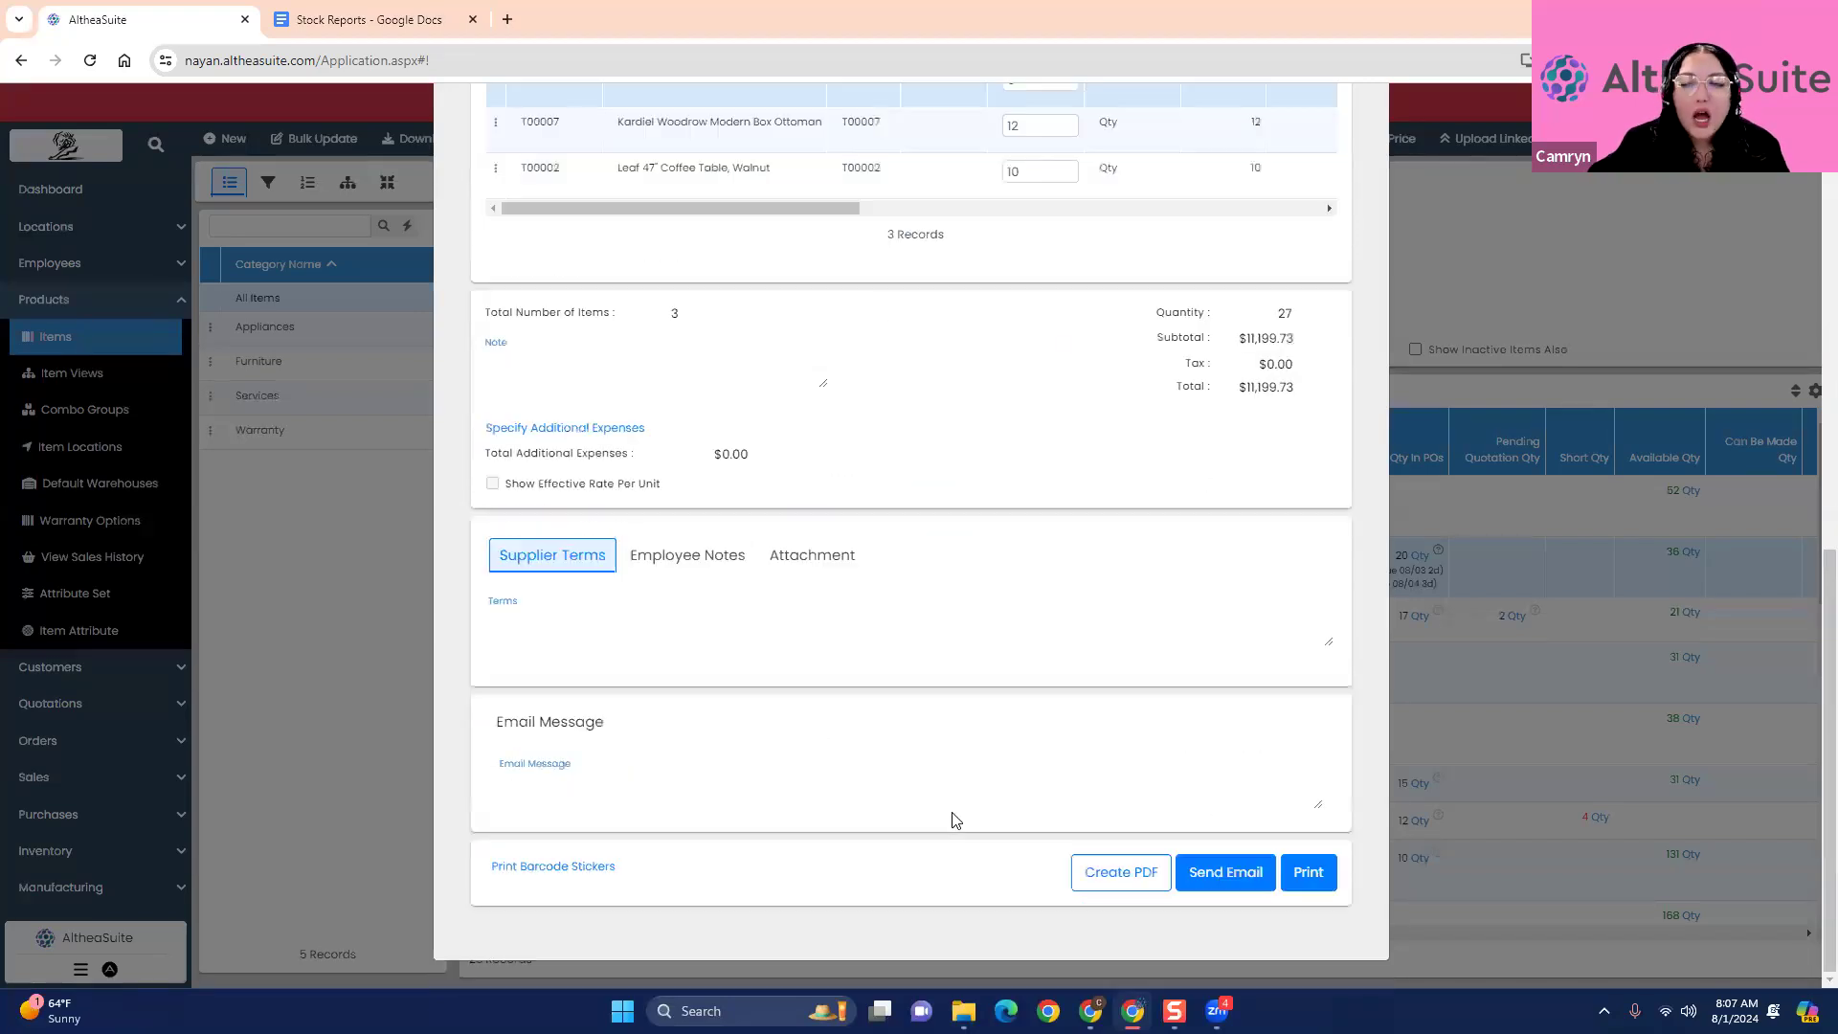
pyautogui.scroll(5, 954, 821)
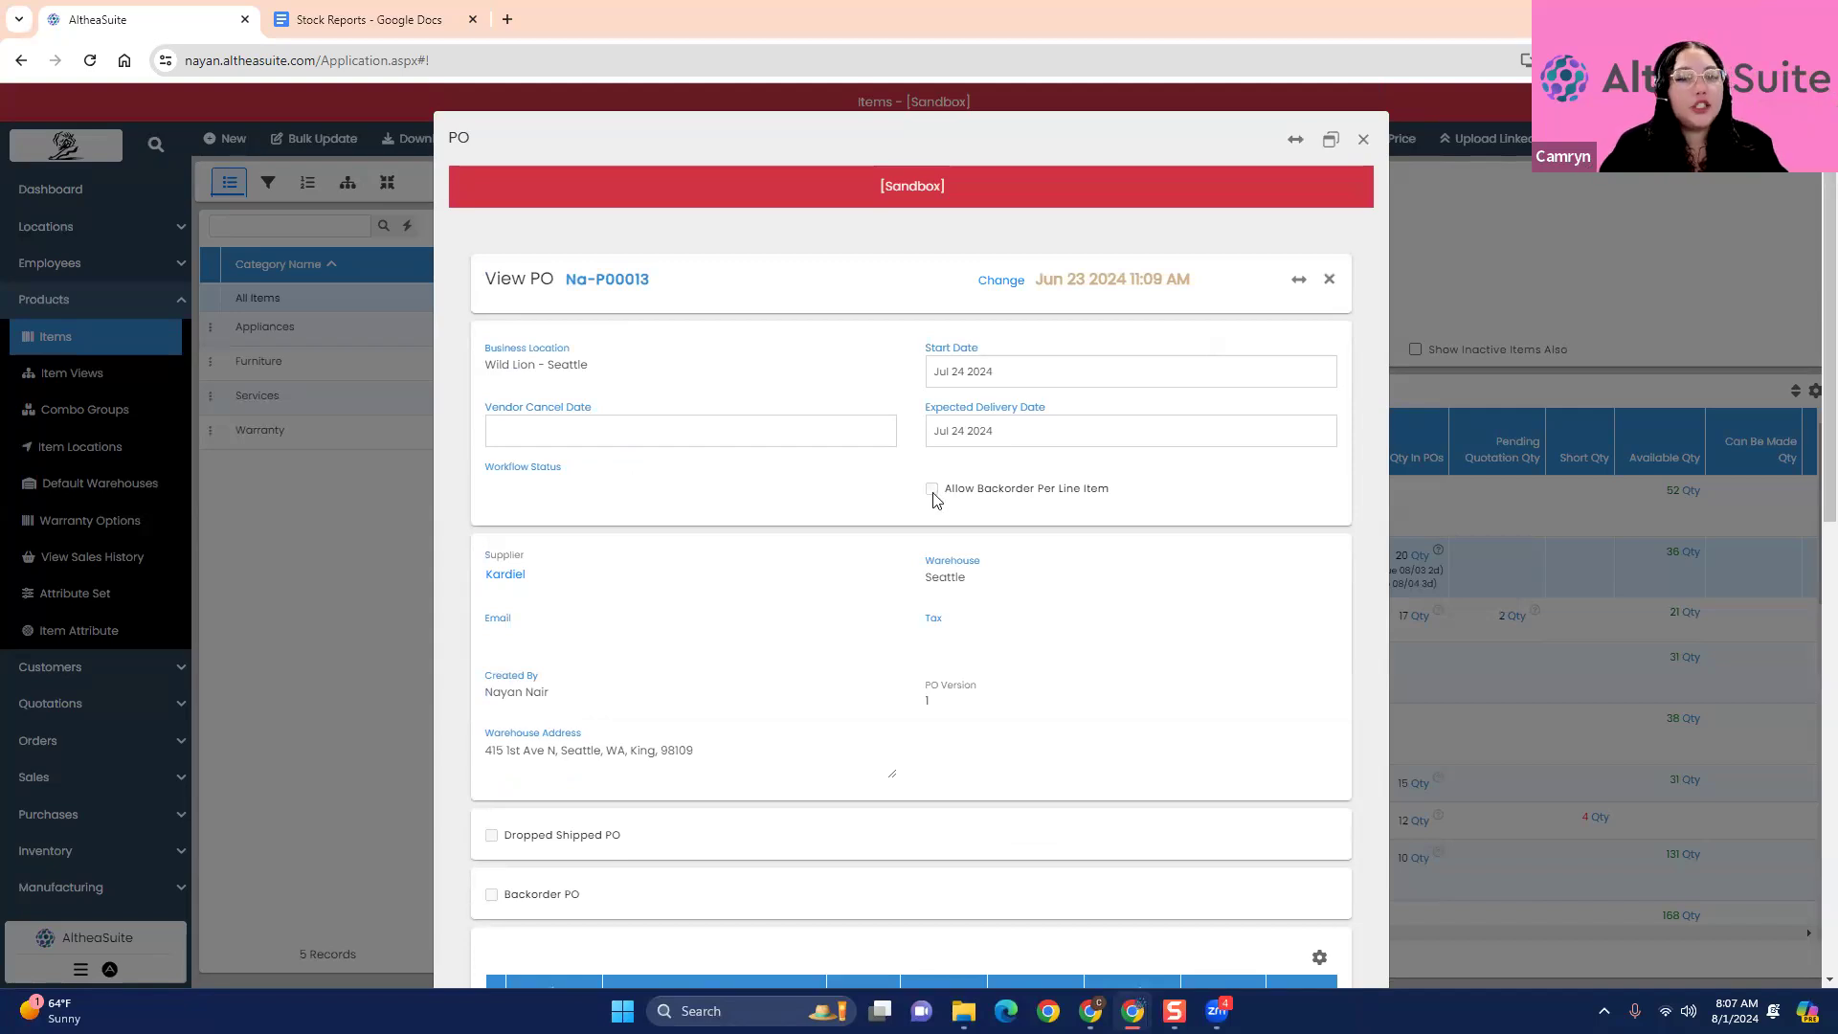
pyautogui.scroll(-3, 933, 496)
pyautogui.scroll(-7, 933, 496)
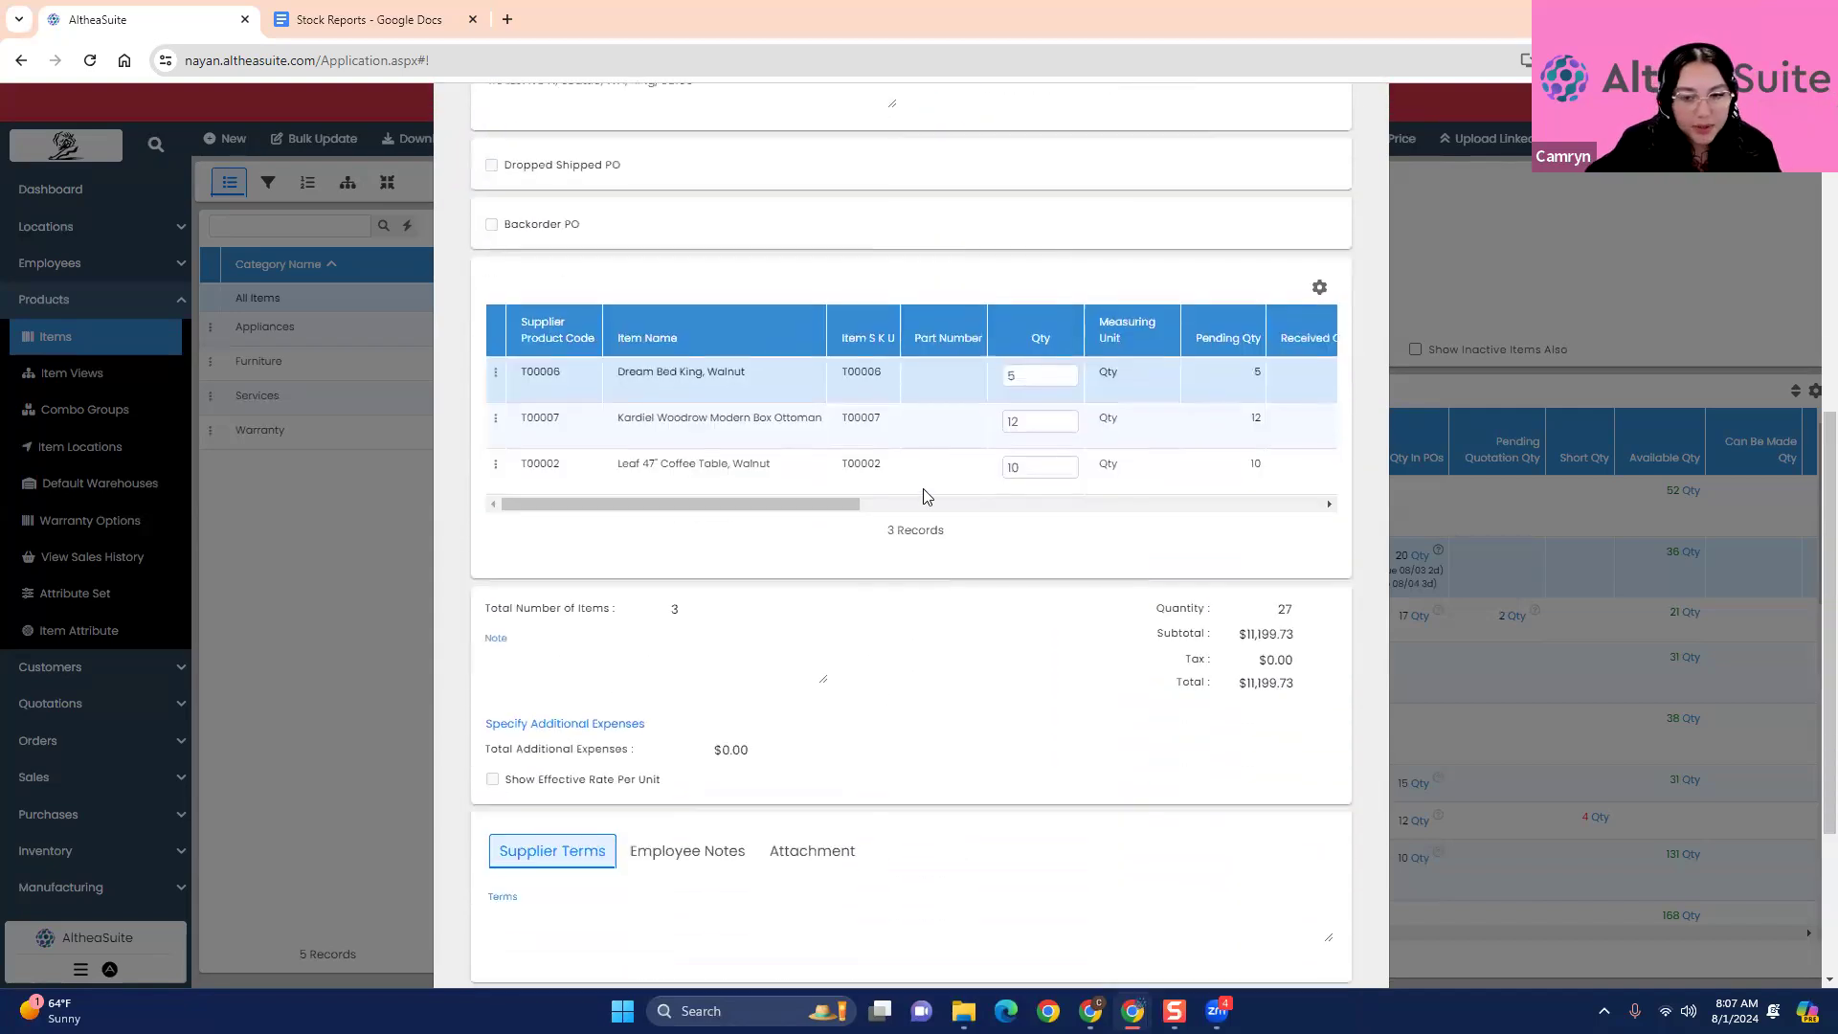
pyautogui.scroll(5, 927, 495)
pyautogui.scroll(-5, 935, 495)
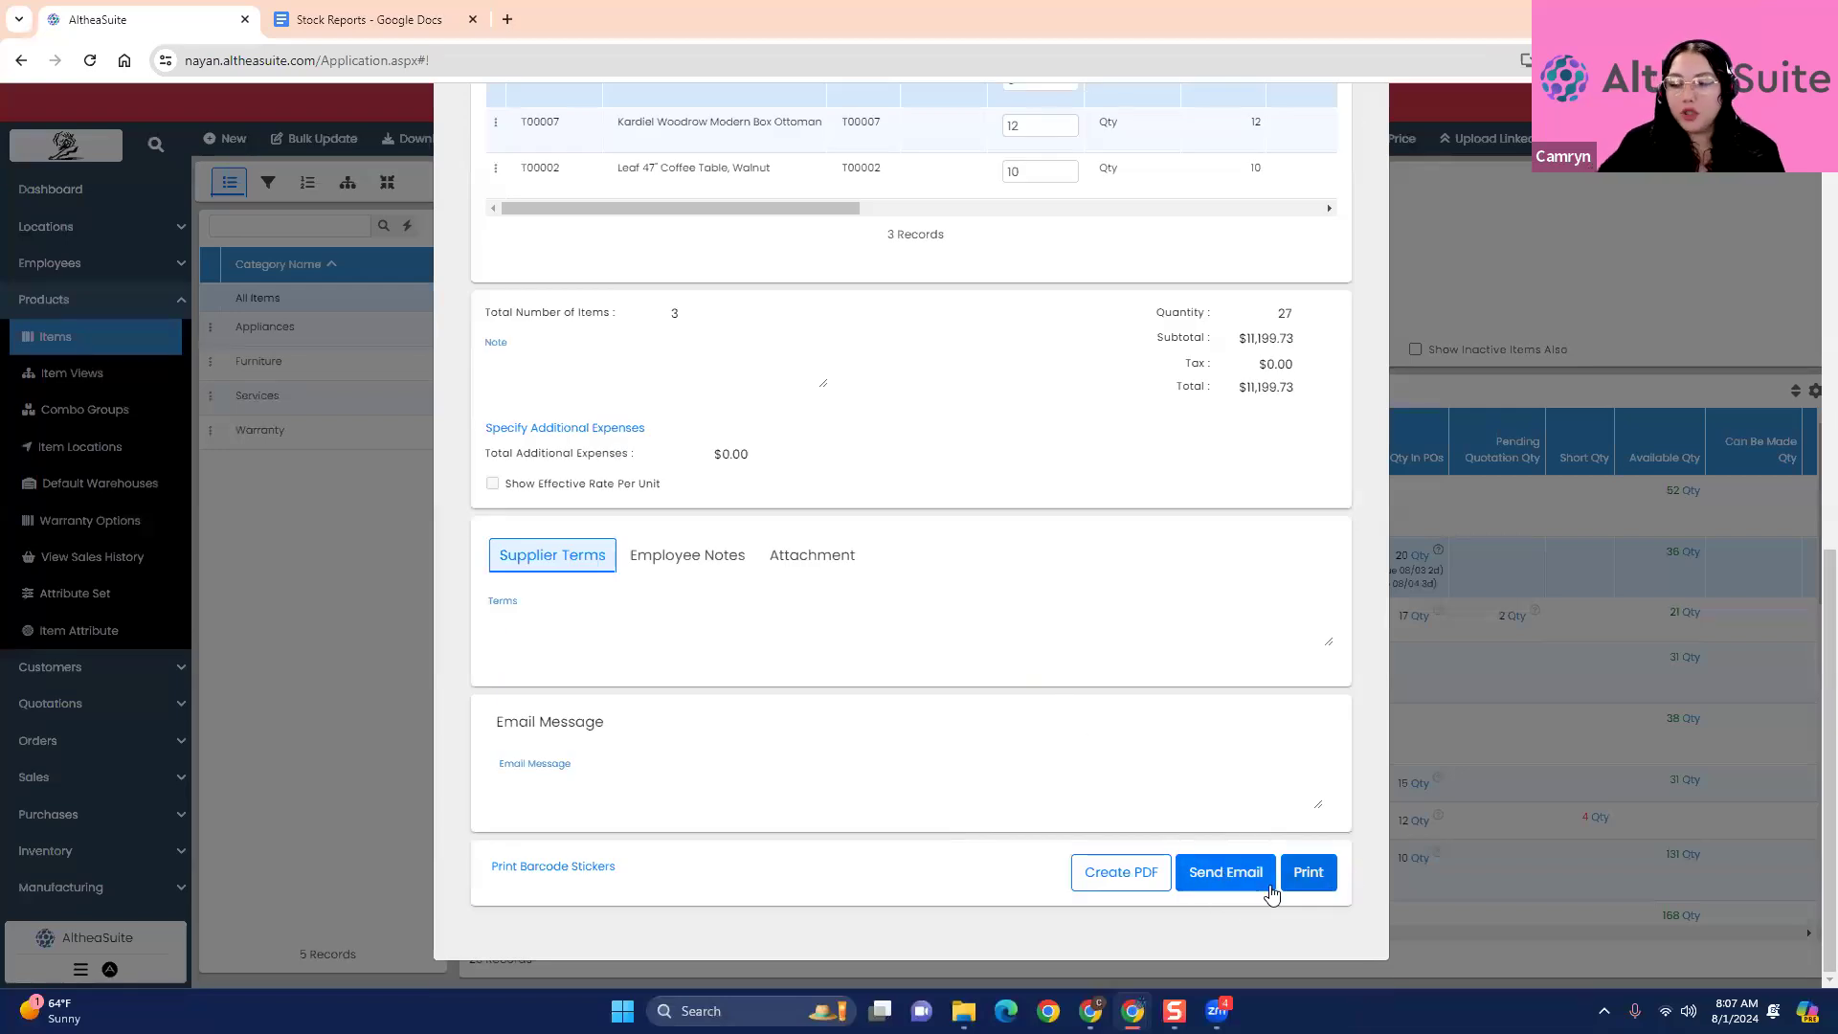
pyautogui.scroll(2, 967, 792)
pyautogui.scroll(8, 967, 792)
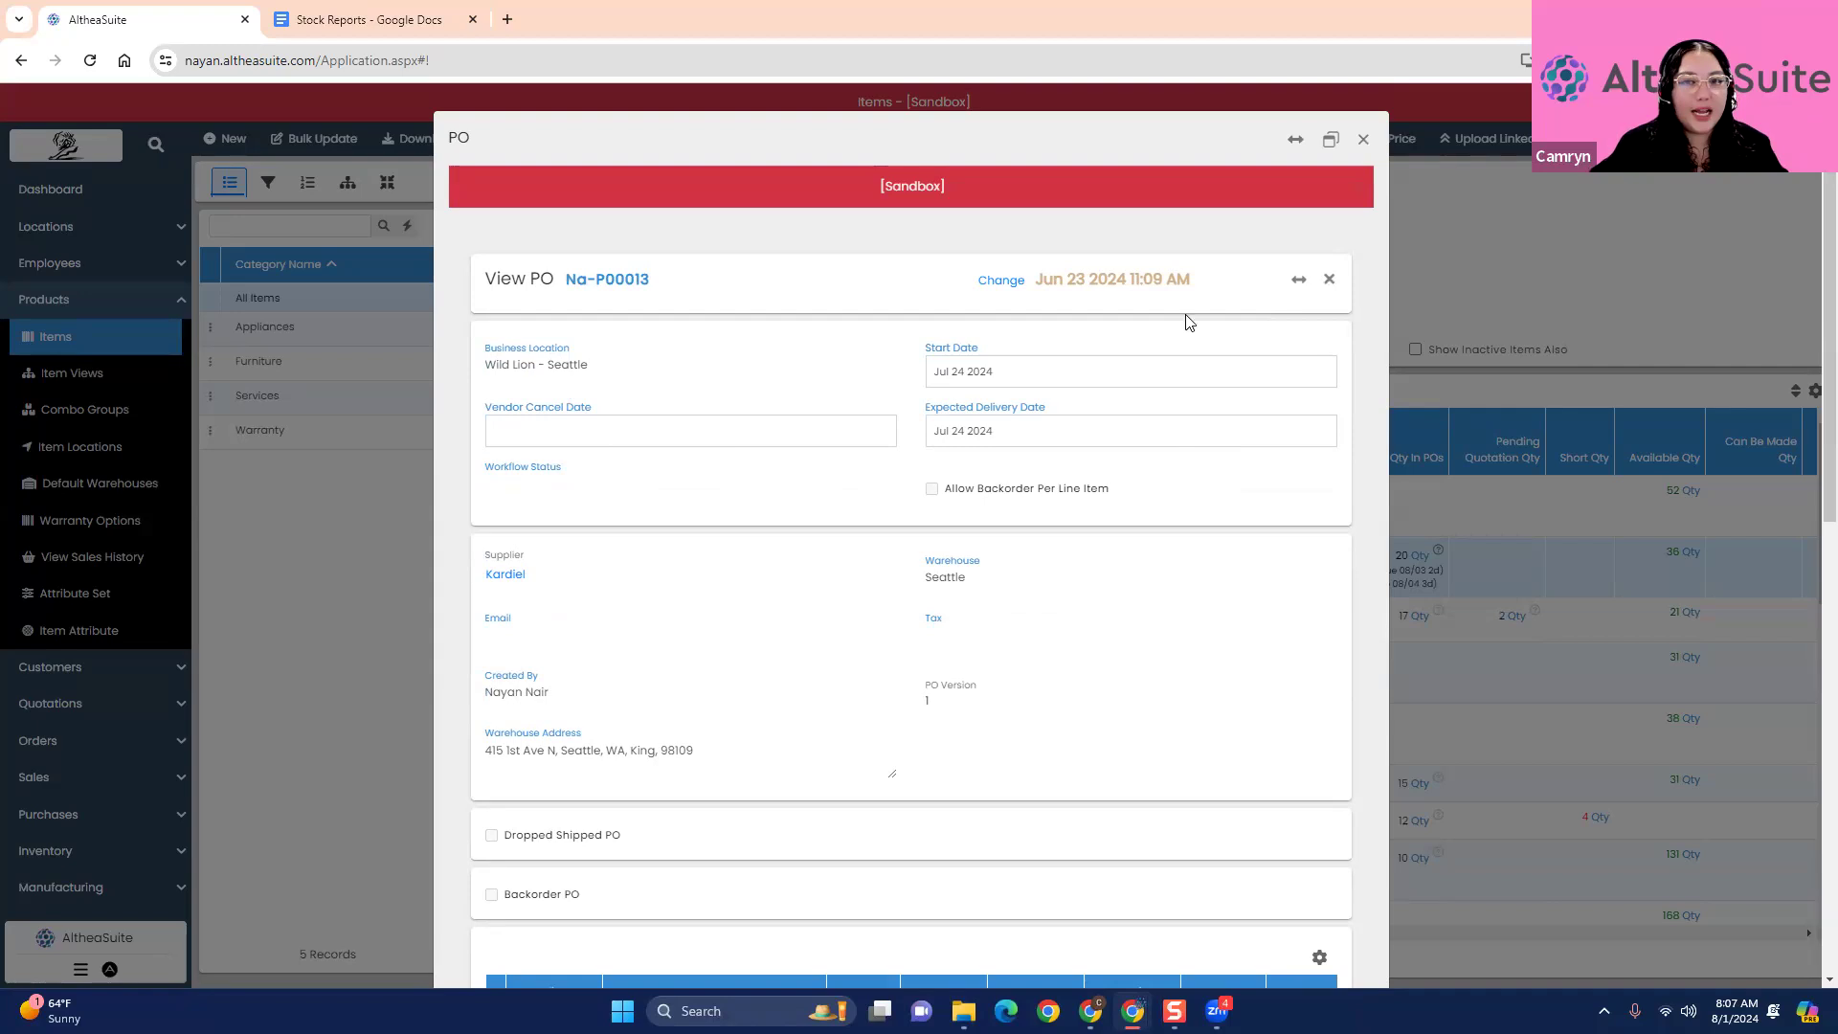
pyautogui.click(1364, 139)
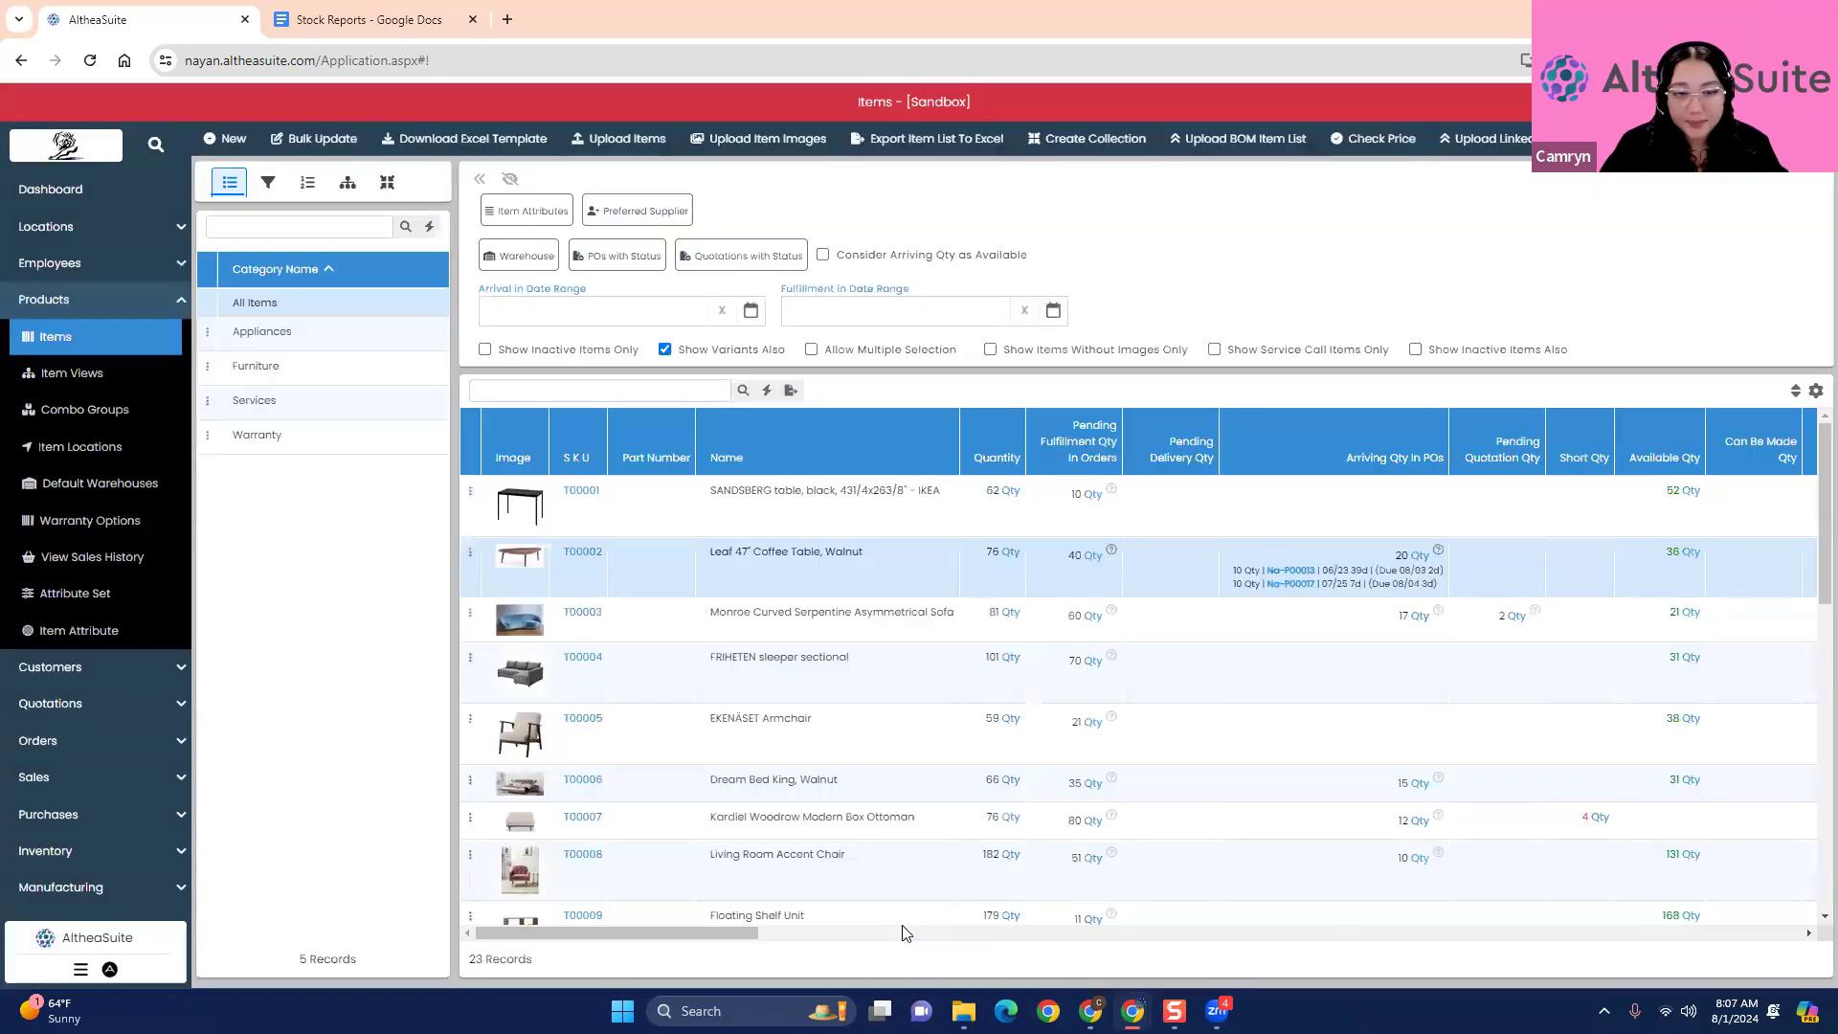
# - Go to the Inventory module's Stock page and look through the stock list for all warehouses
pyautogui.moveTo(743, 935); pyautogui.dragTo(593, 928)
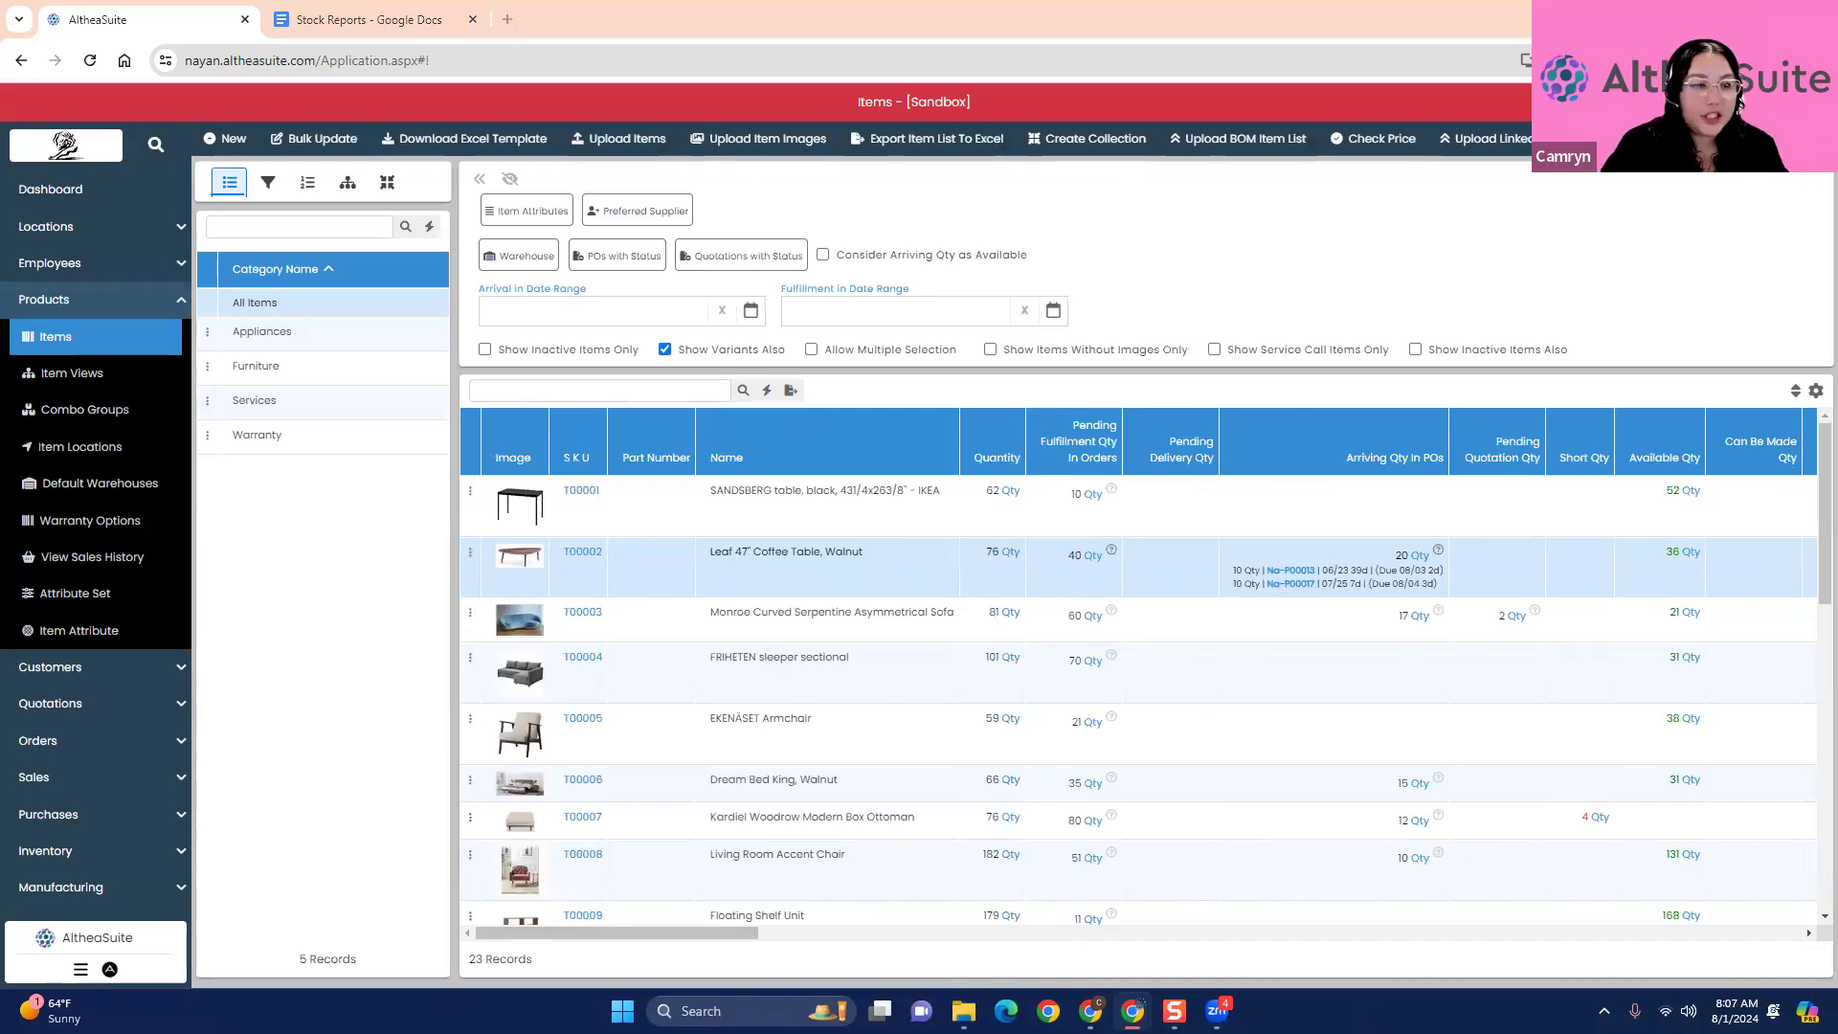
pyautogui.click(121, 302)
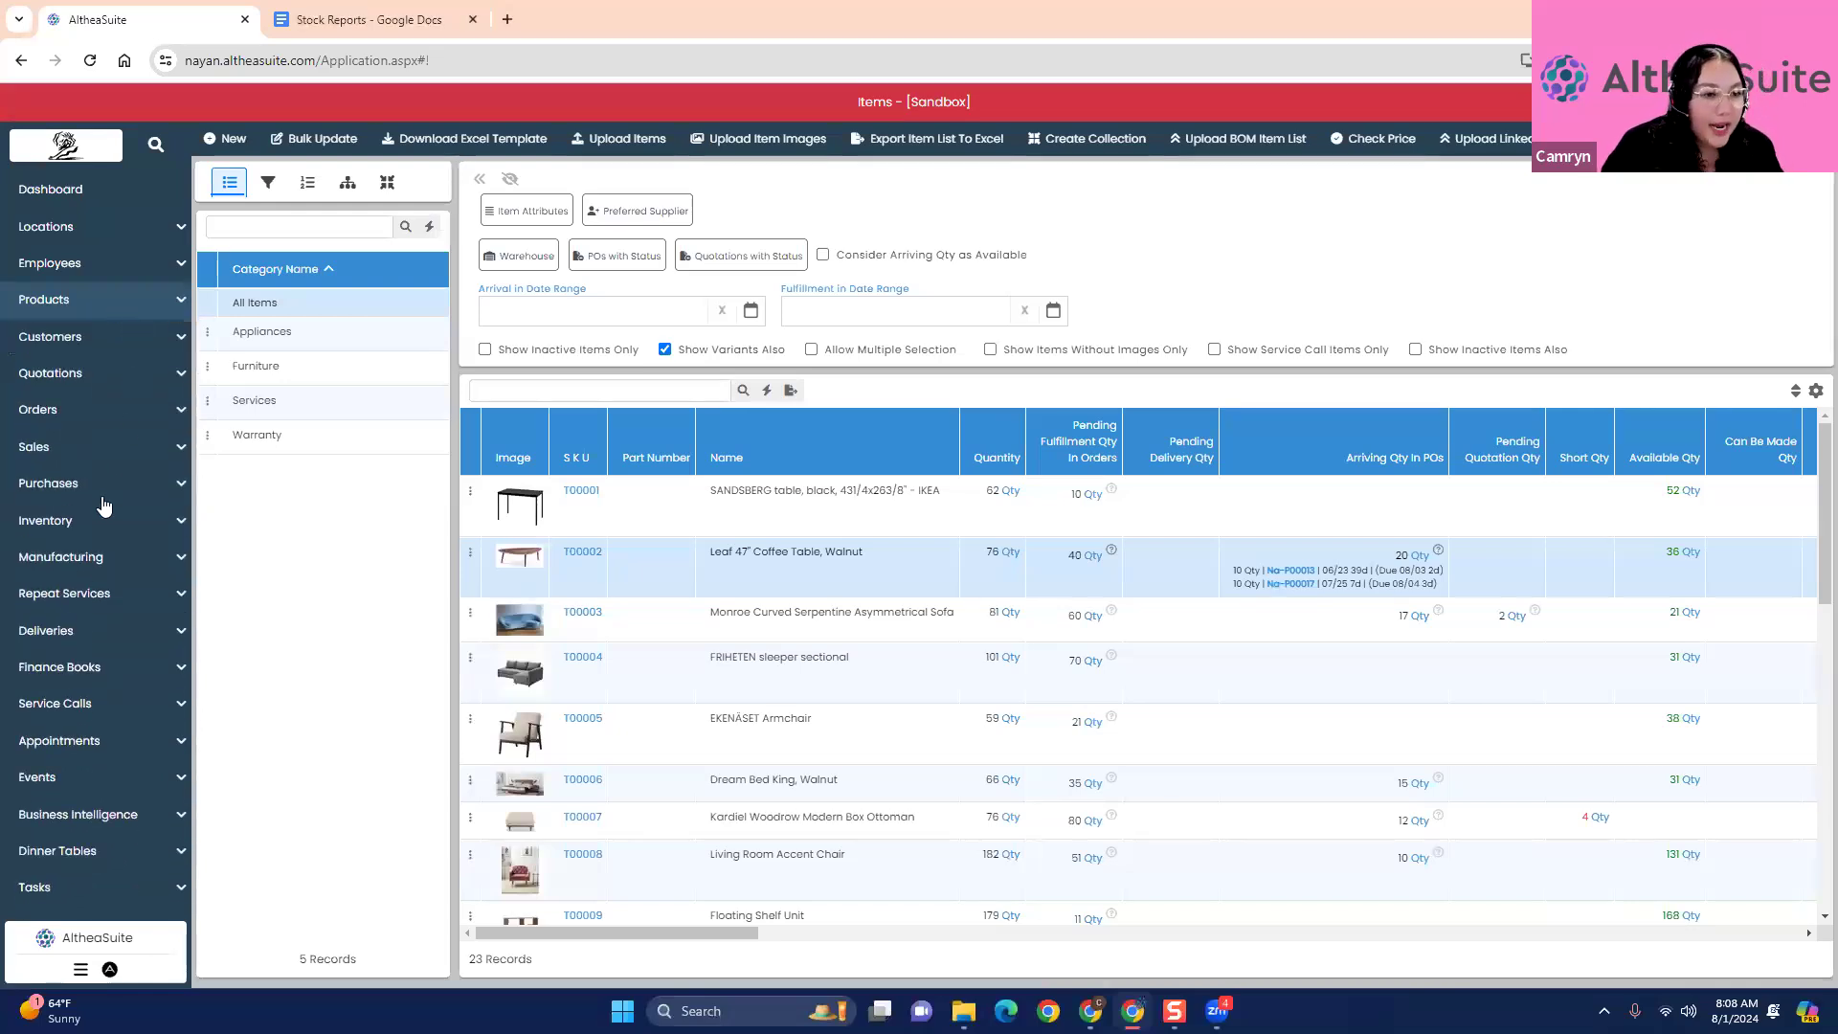
pyautogui.scroll(-1, 99, 648)
pyautogui.scroll(-1, 100, 648)
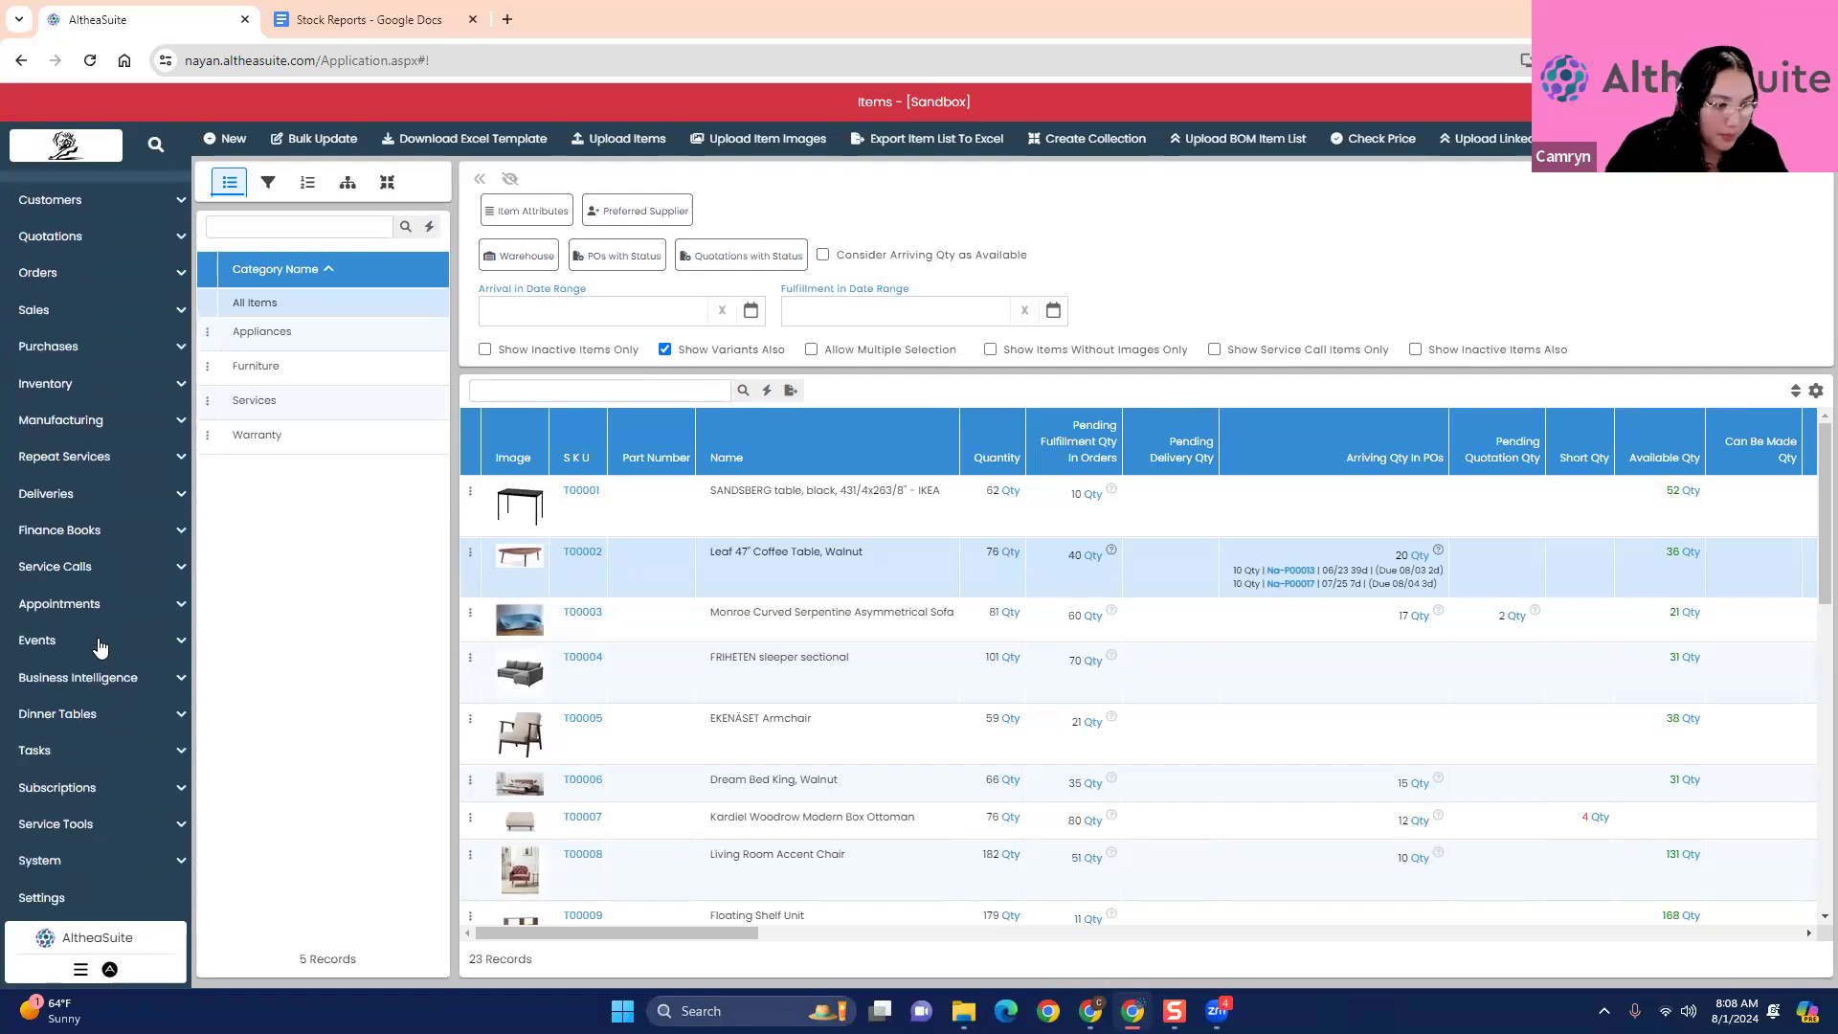
pyautogui.click(93, 388)
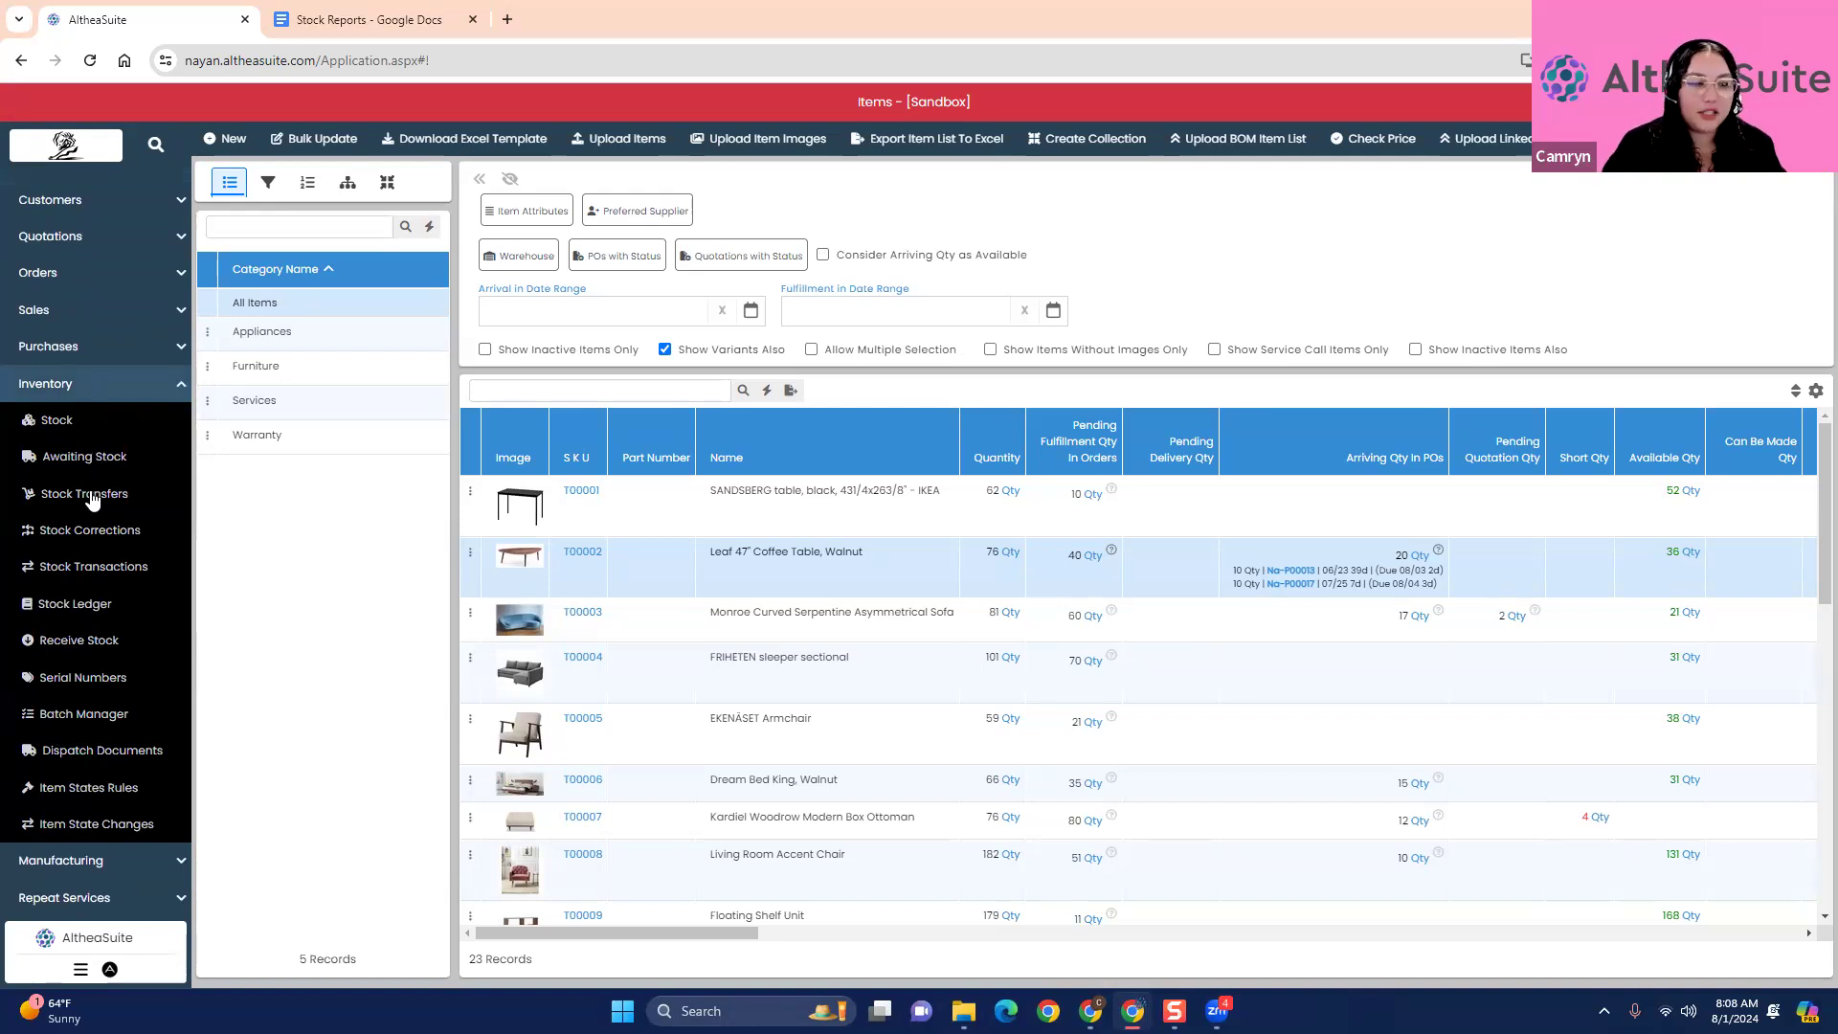
pyautogui.click(82, 421)
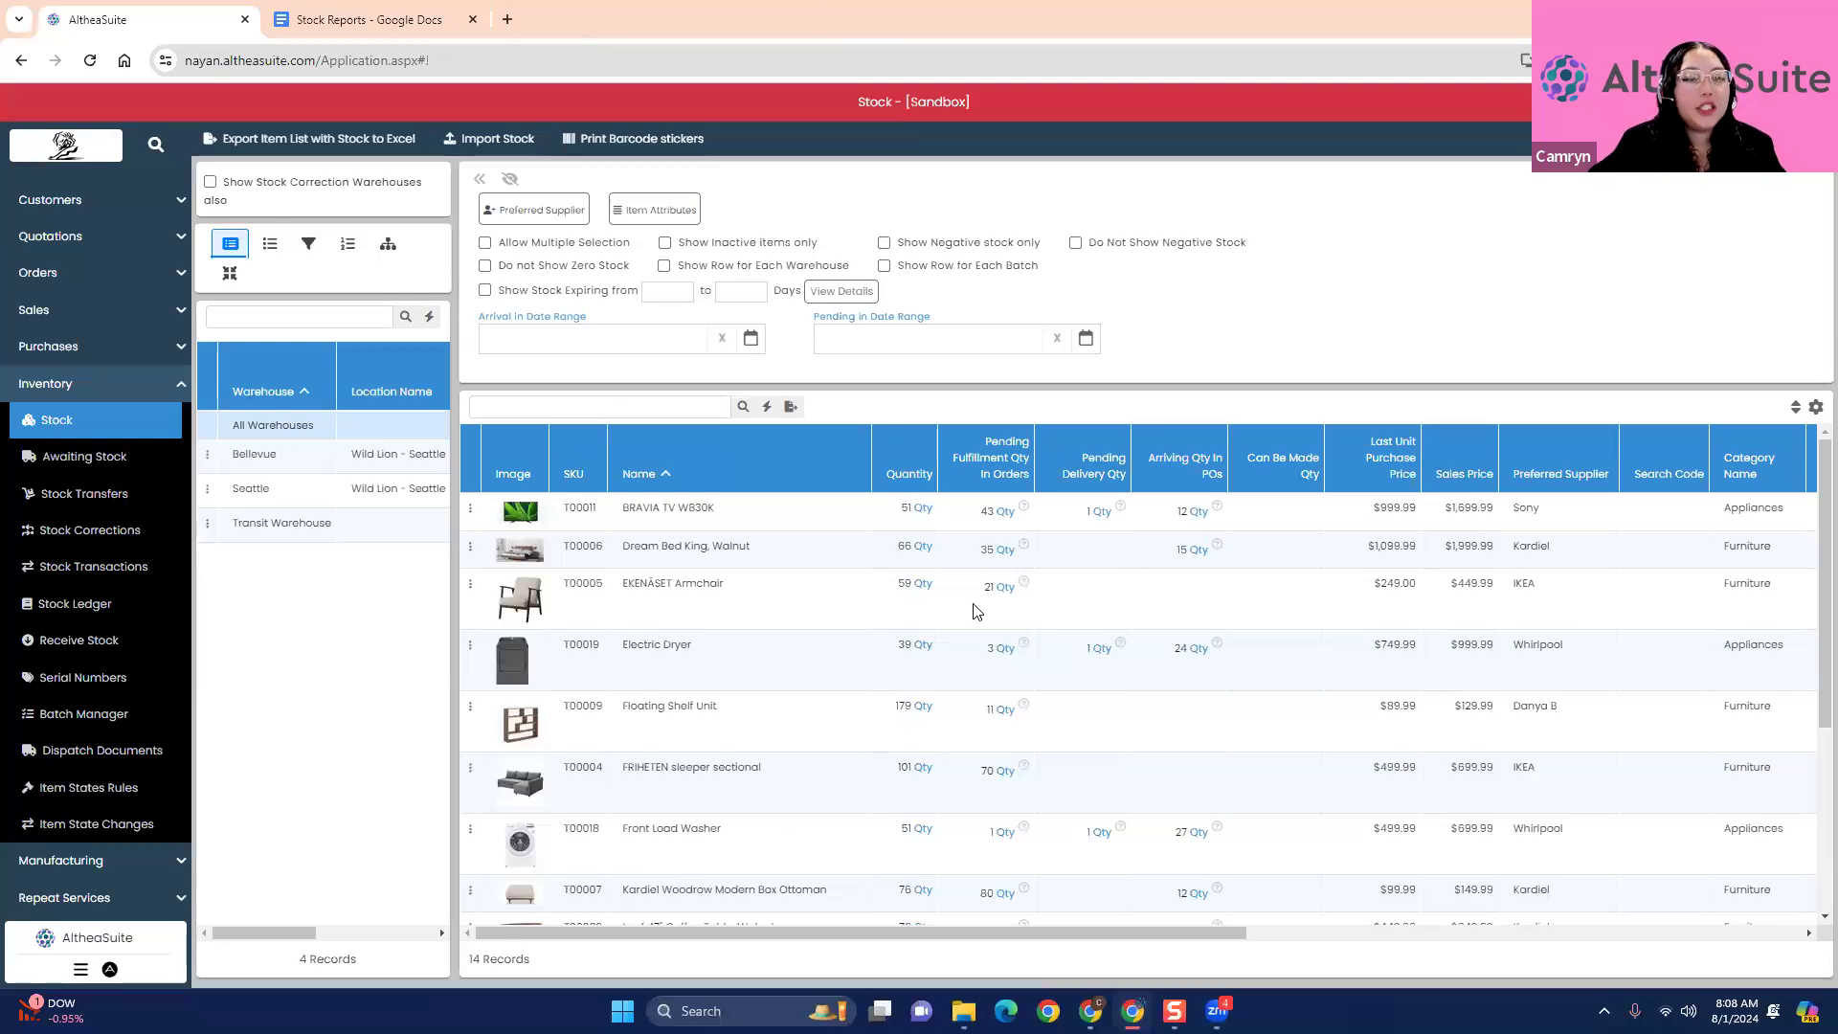
pyautogui.scroll(-1, 883, 789)
pyautogui.scroll(-2, 883, 791)
pyautogui.scroll(4, 886, 799)
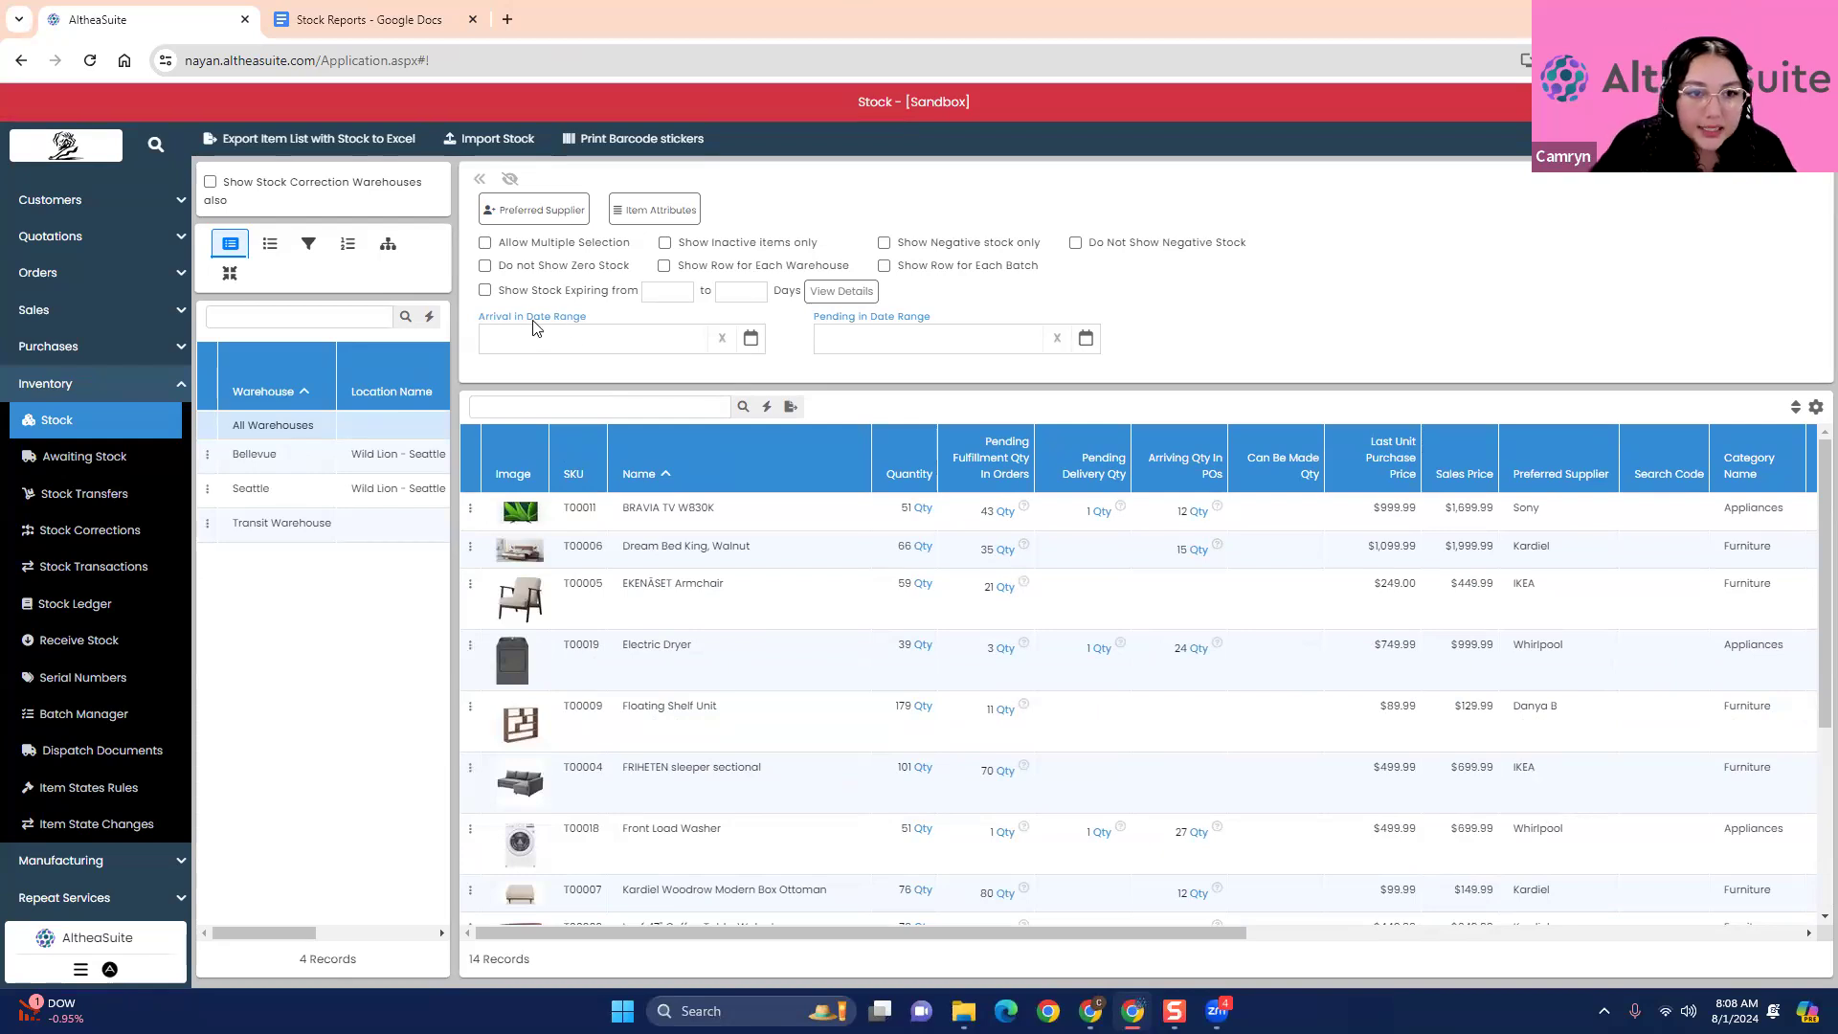
# - Exclude zero-stock items from the stock list for all warehouses and look through the filtered items
pyautogui.click(485, 266)
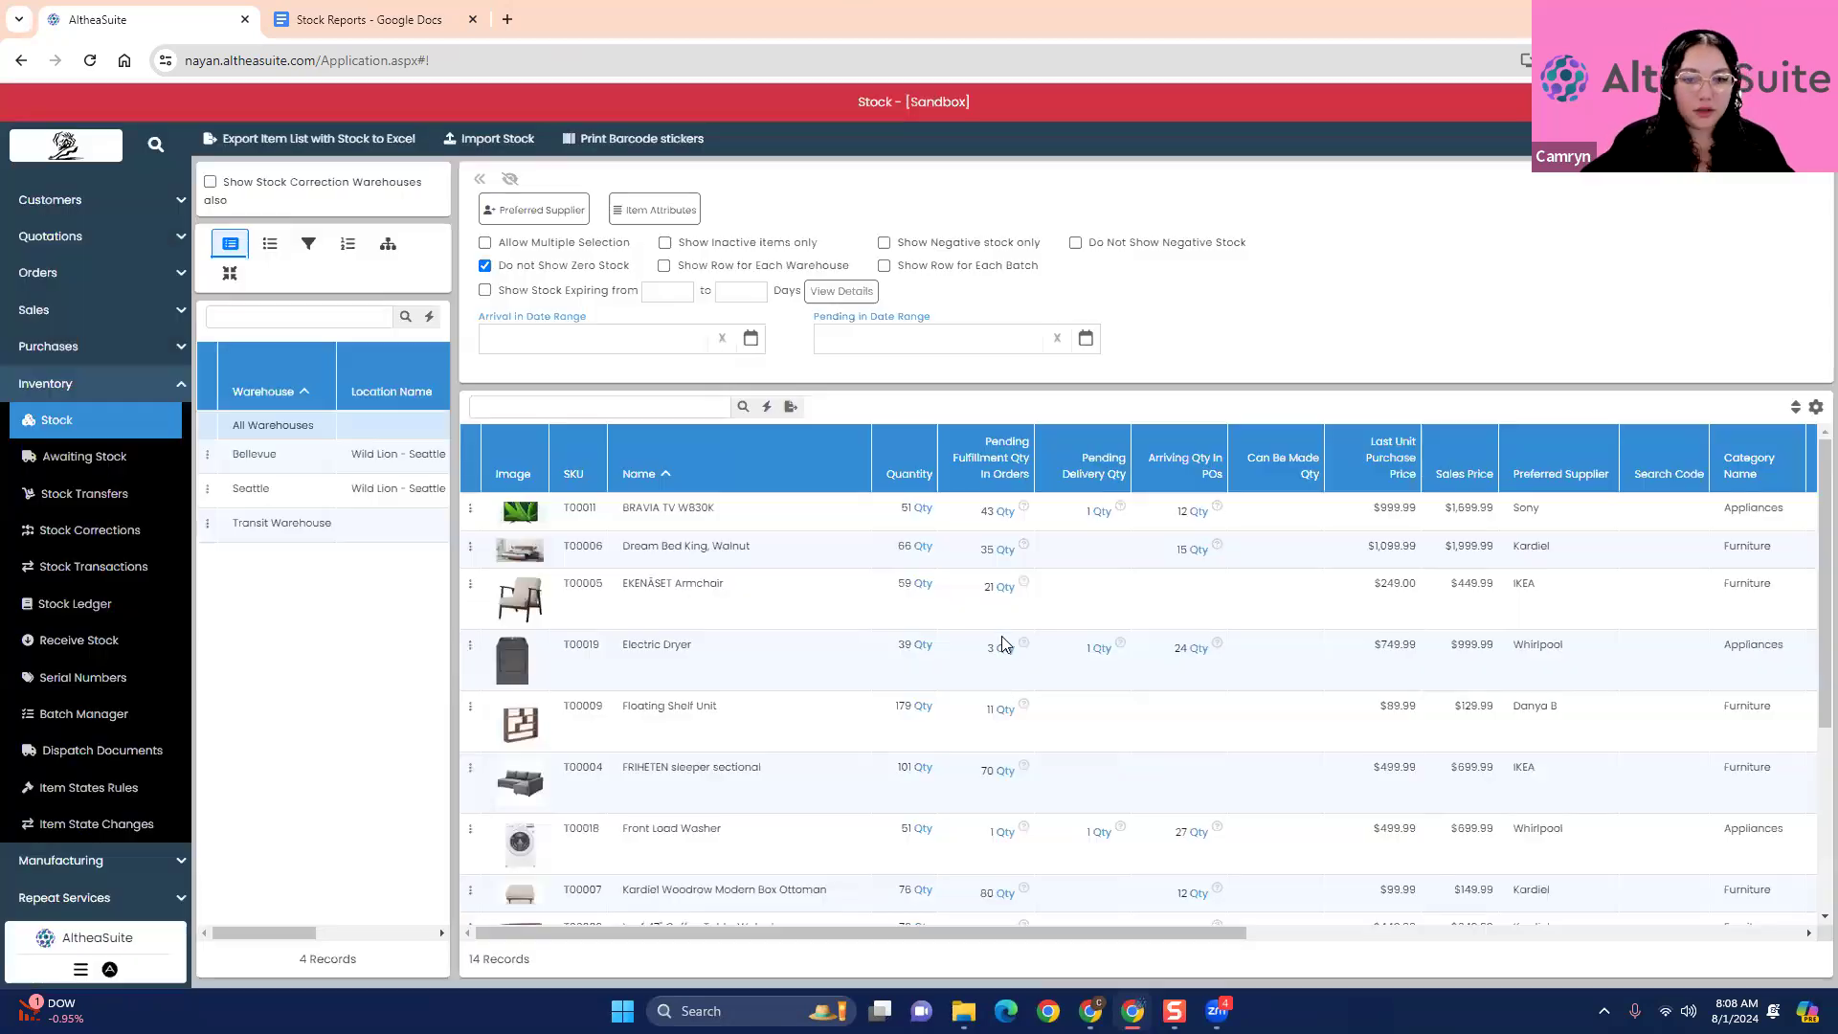
pyautogui.scroll(-3, 1005, 687)
pyautogui.scroll(3, 1004, 797)
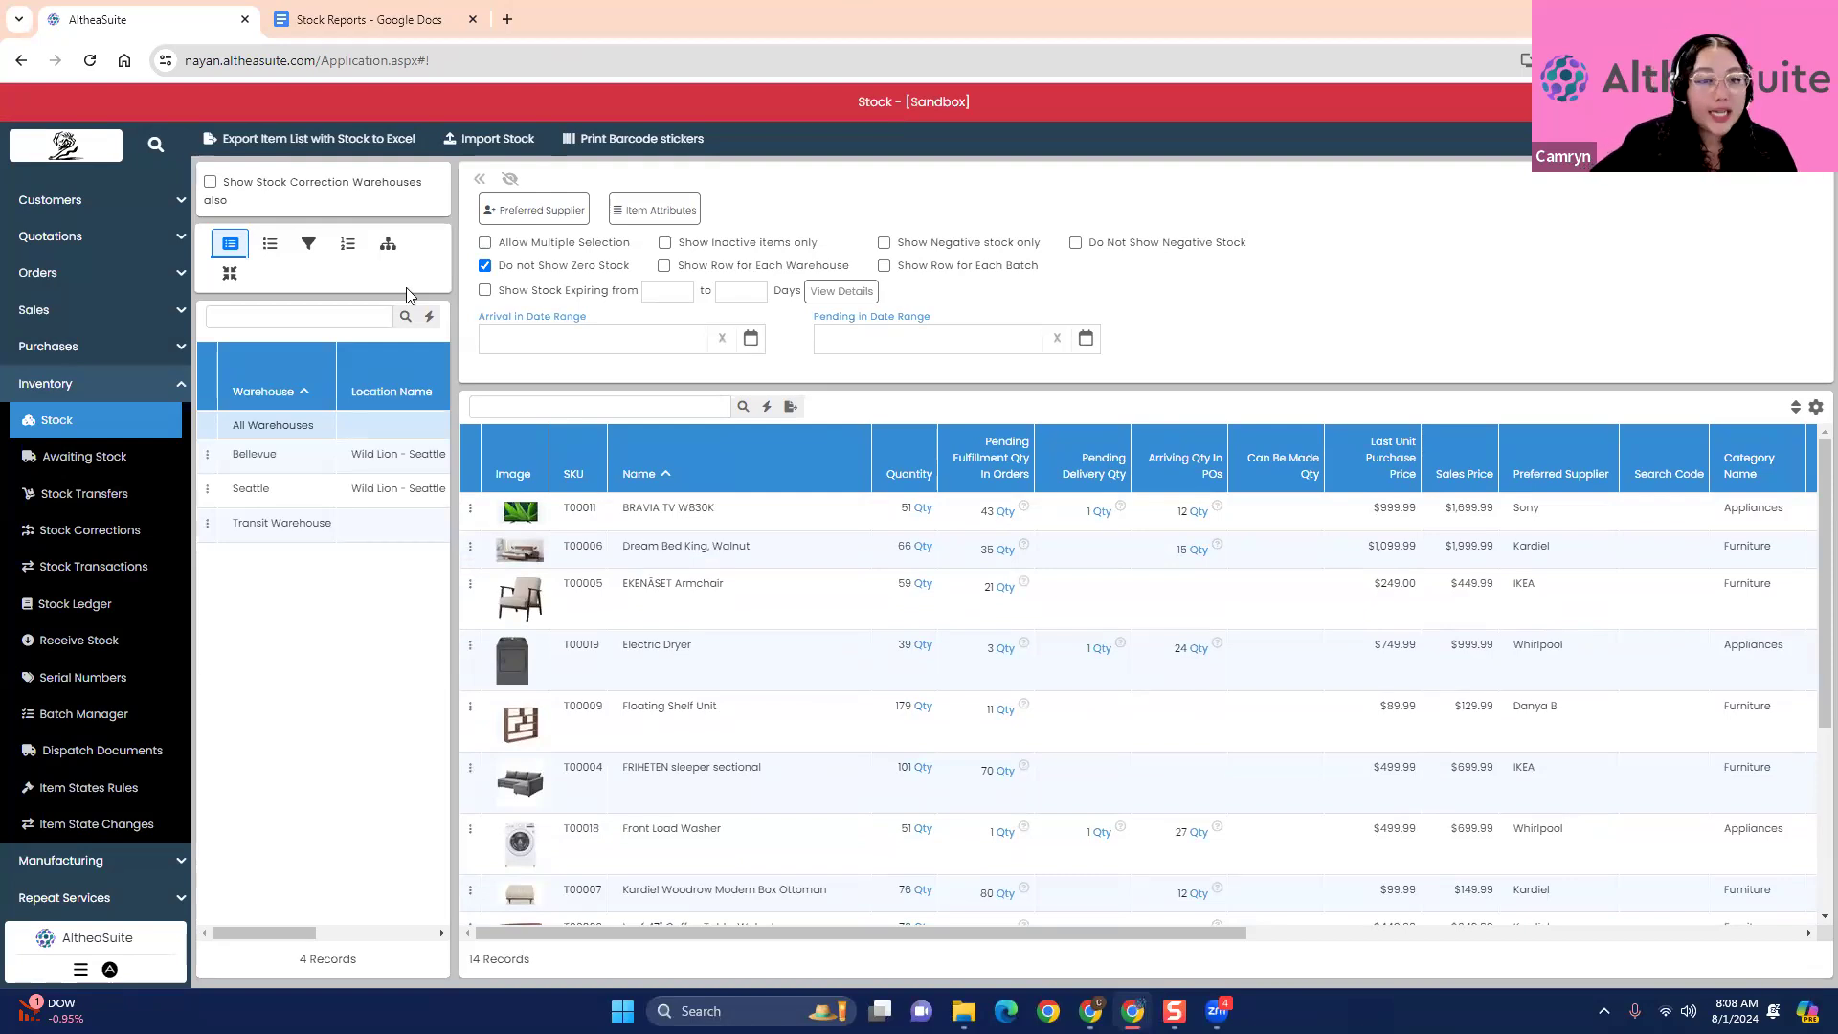
# - Compare the stock lists of the Bellevue and Seattle warehouses, ending on the Seattle warehouse
pyautogui.click(320, 463)
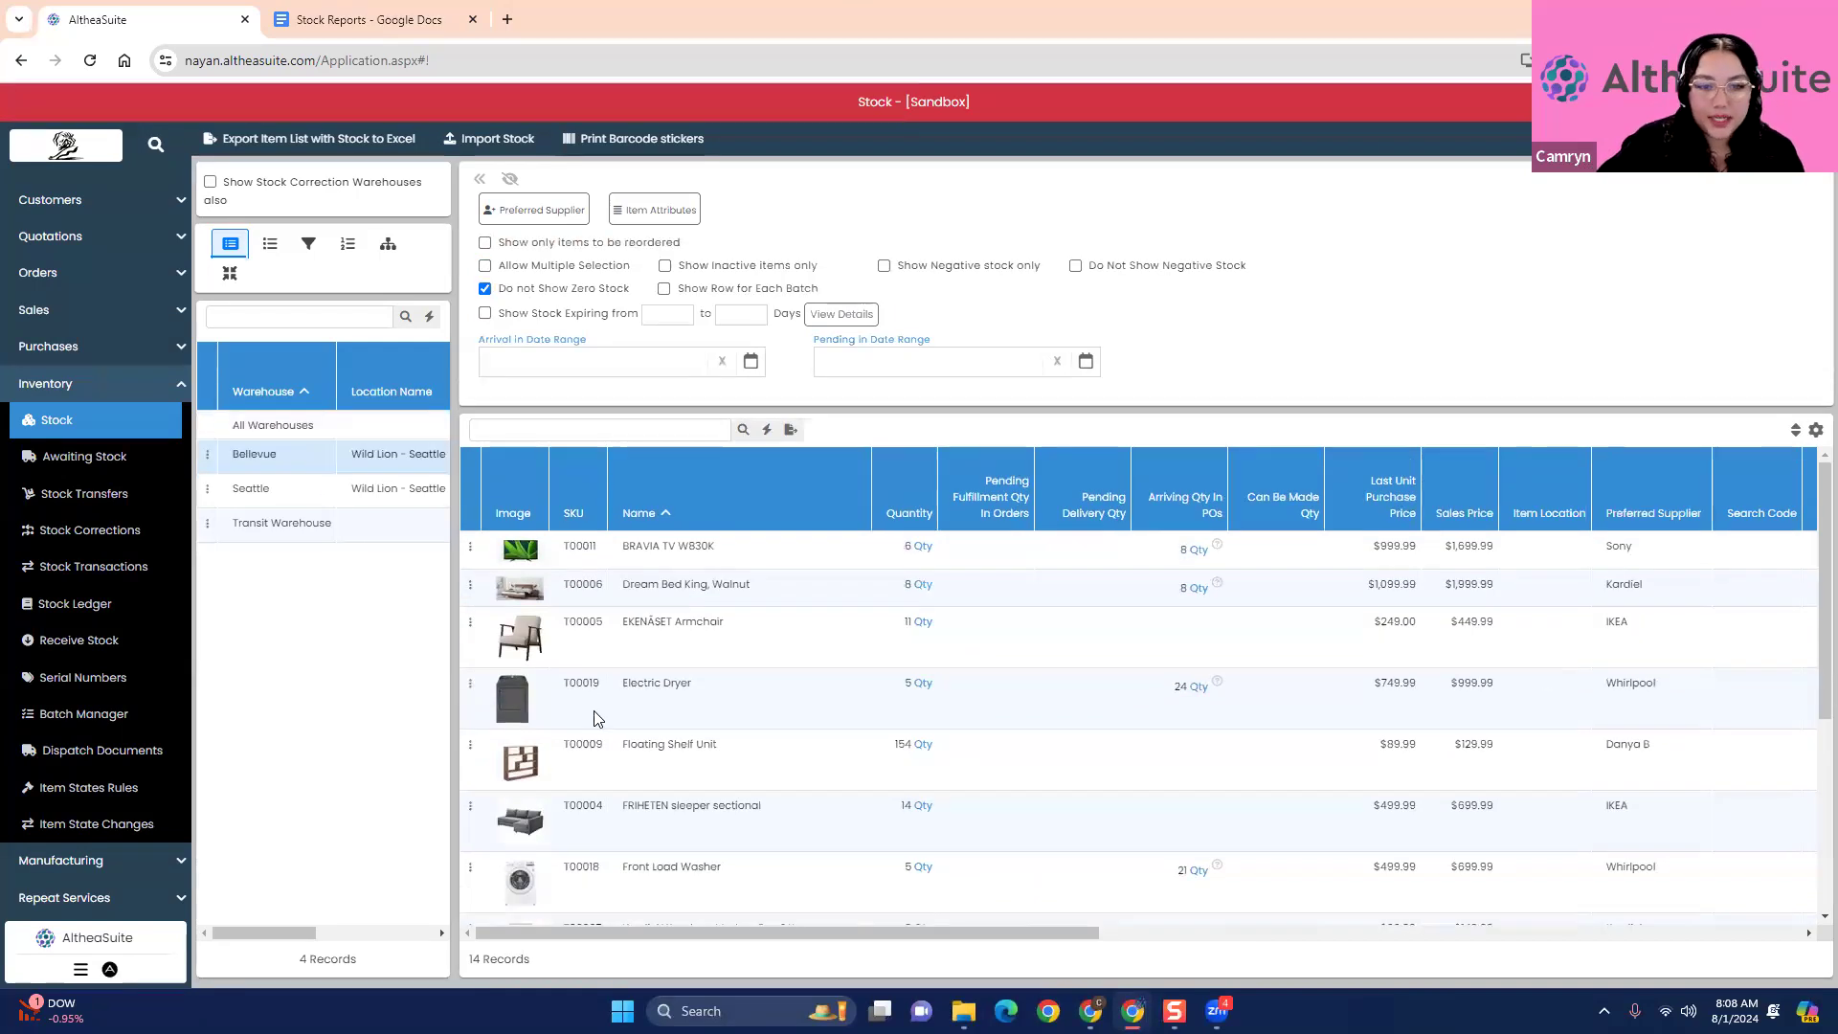
pyautogui.scroll(-5, 595, 716)
pyautogui.scroll(5, 597, 728)
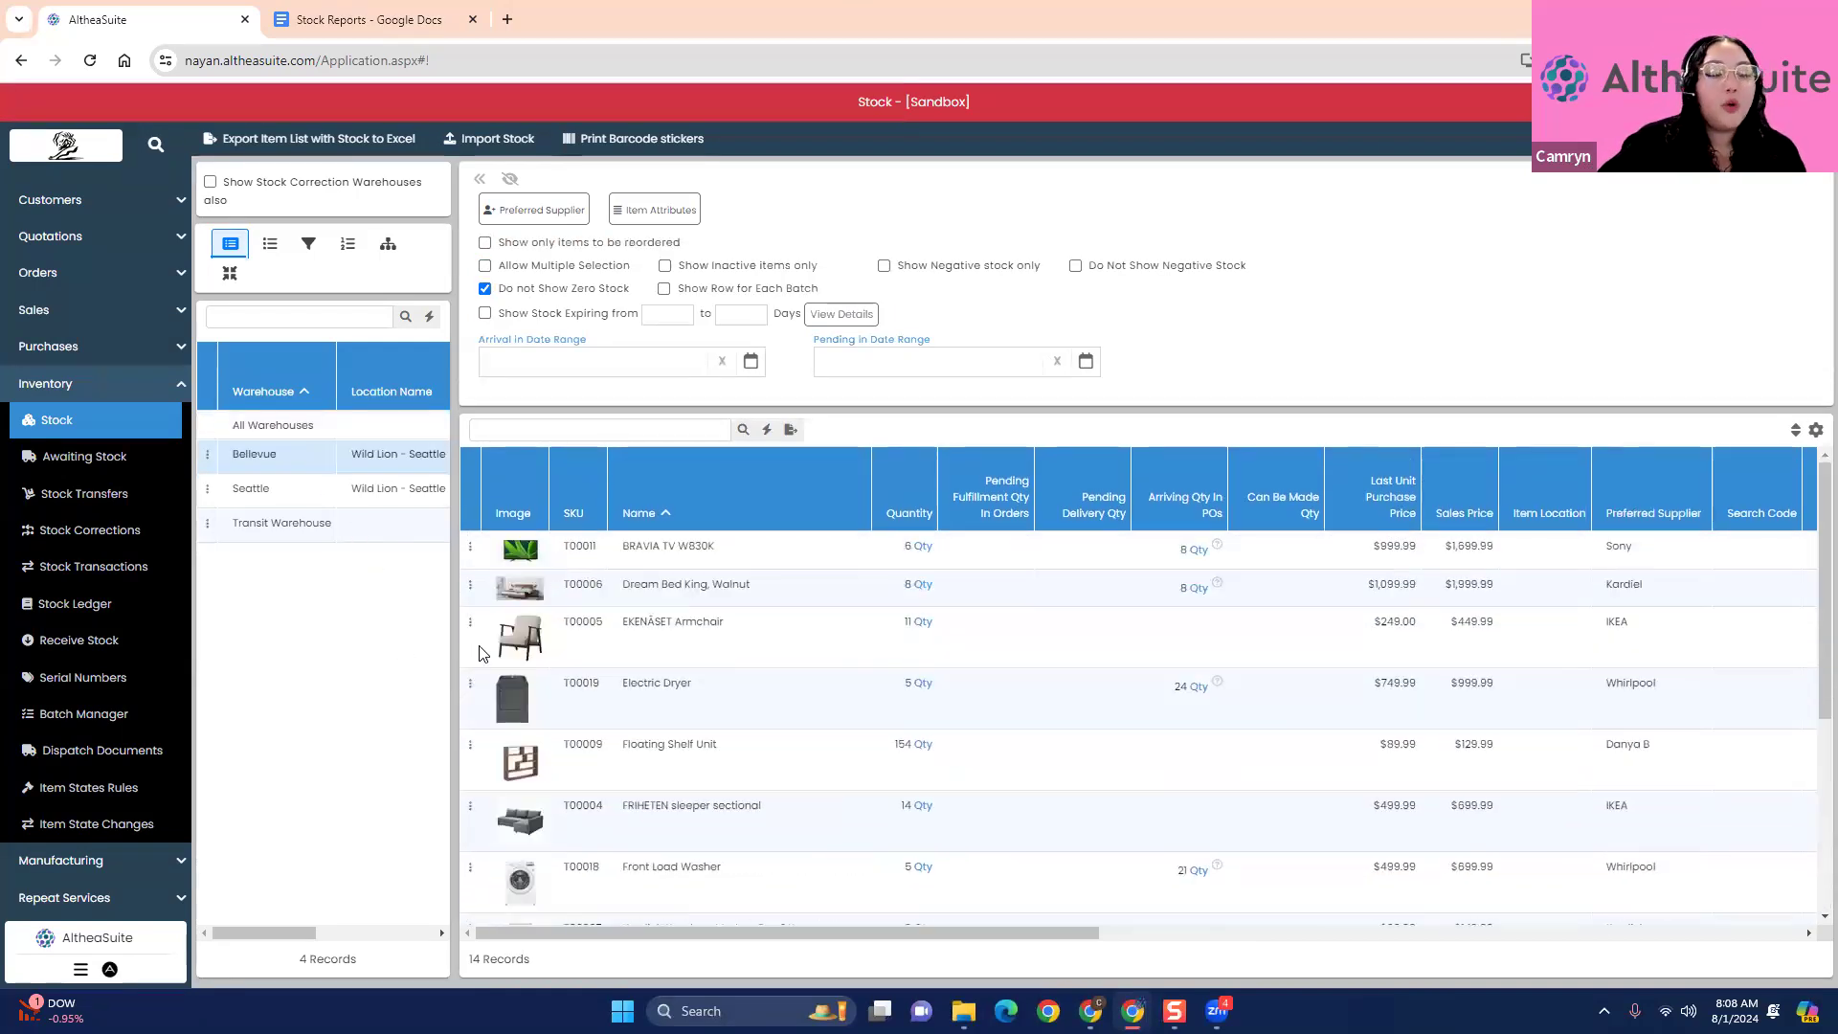
pyautogui.click(294, 500)
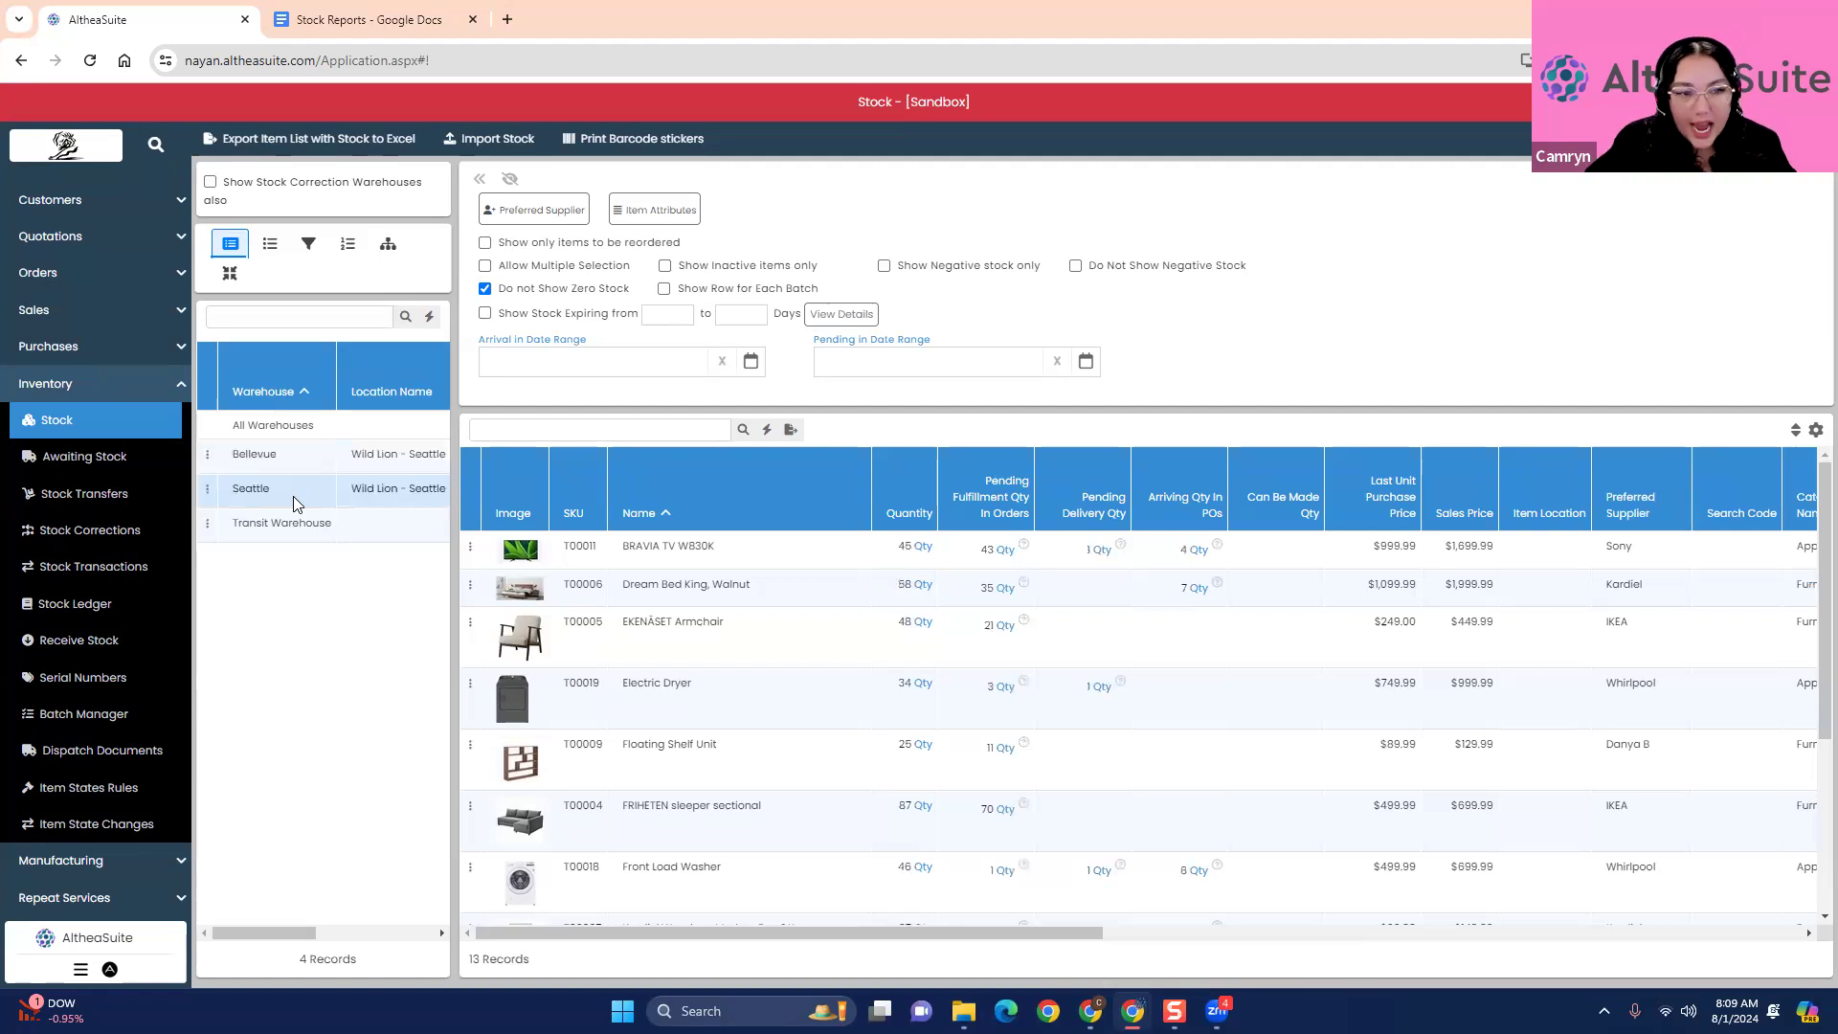
pyautogui.scroll(-2, 683, 743)
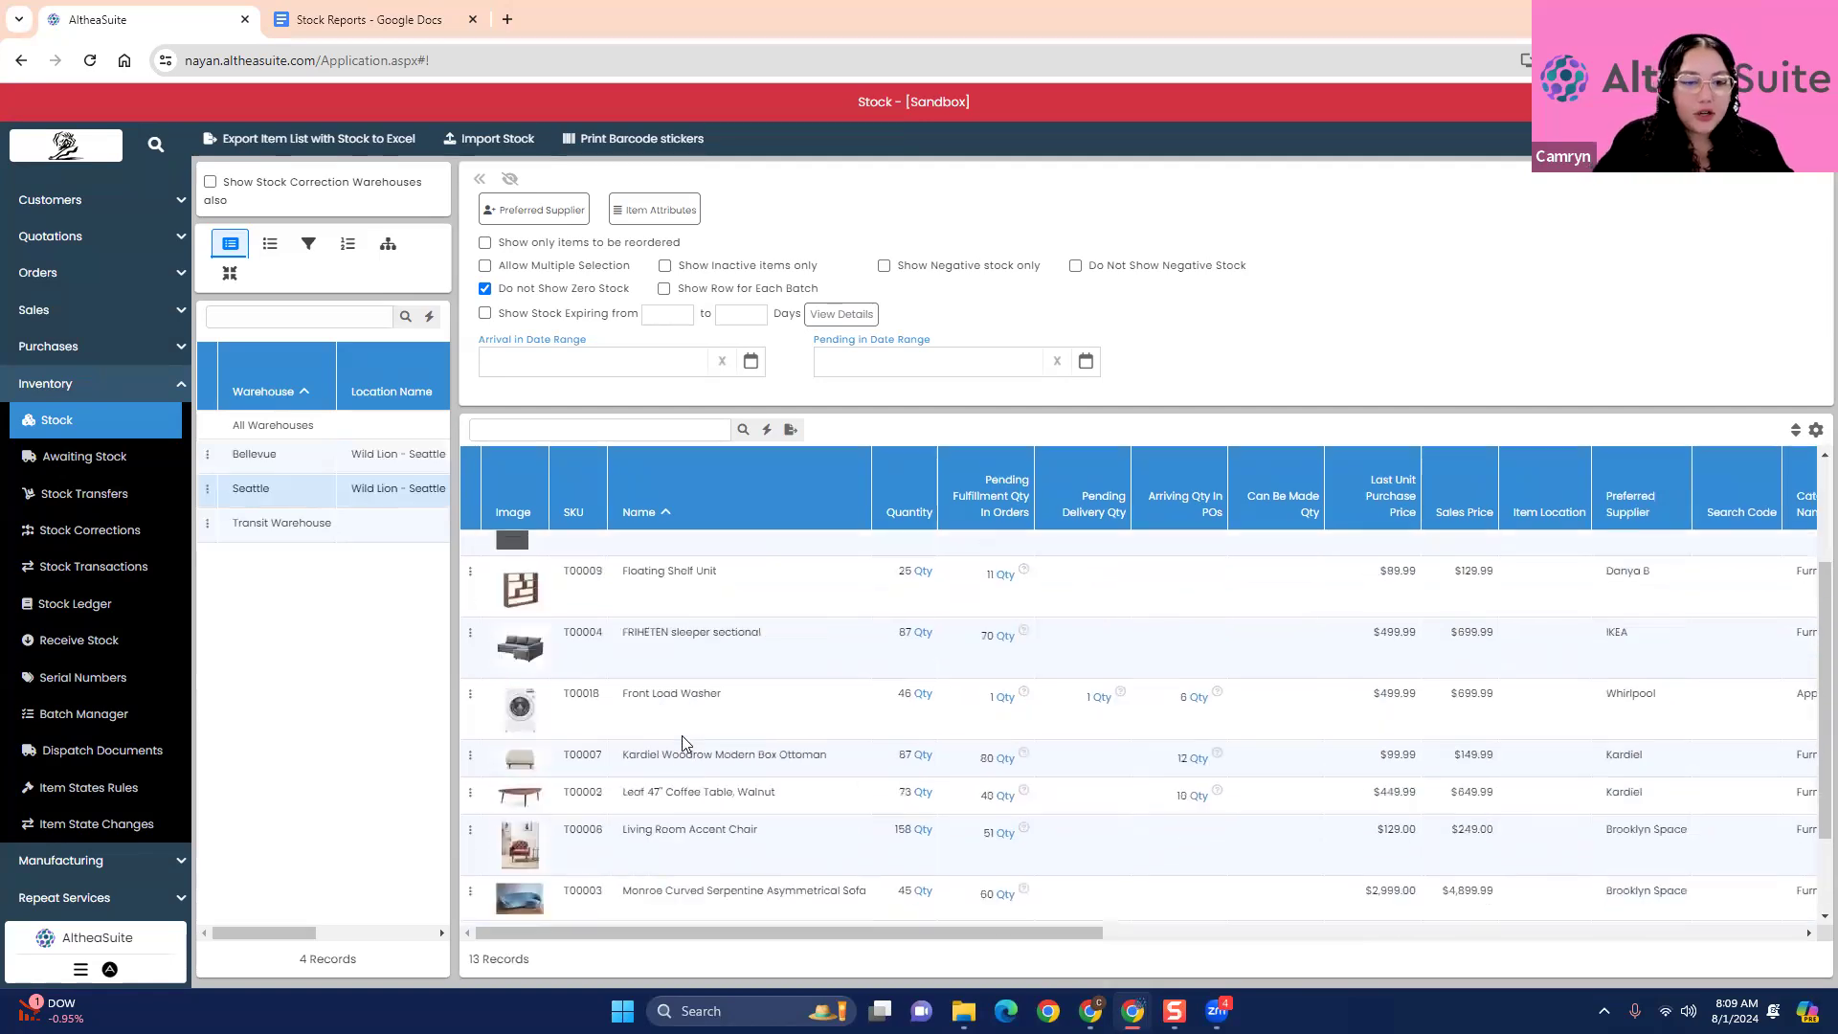
pyautogui.click(279, 446)
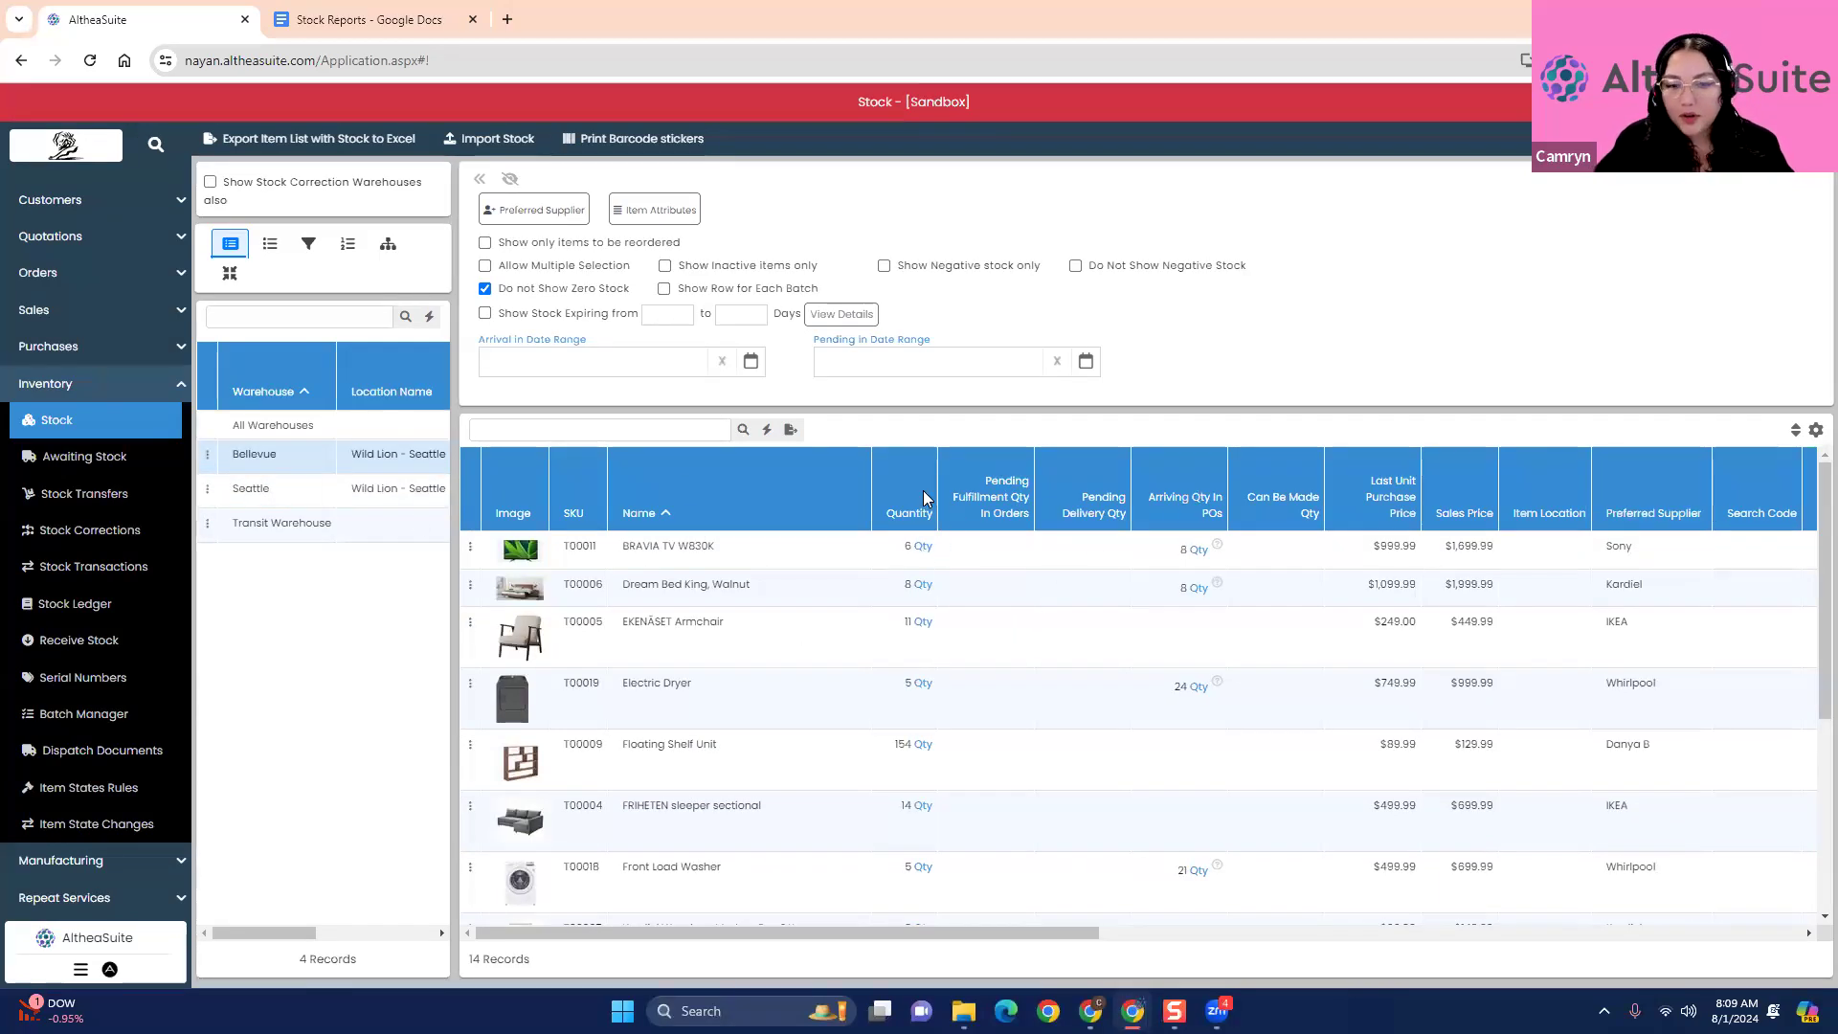
pyautogui.click(280, 458)
pyautogui.click(274, 490)
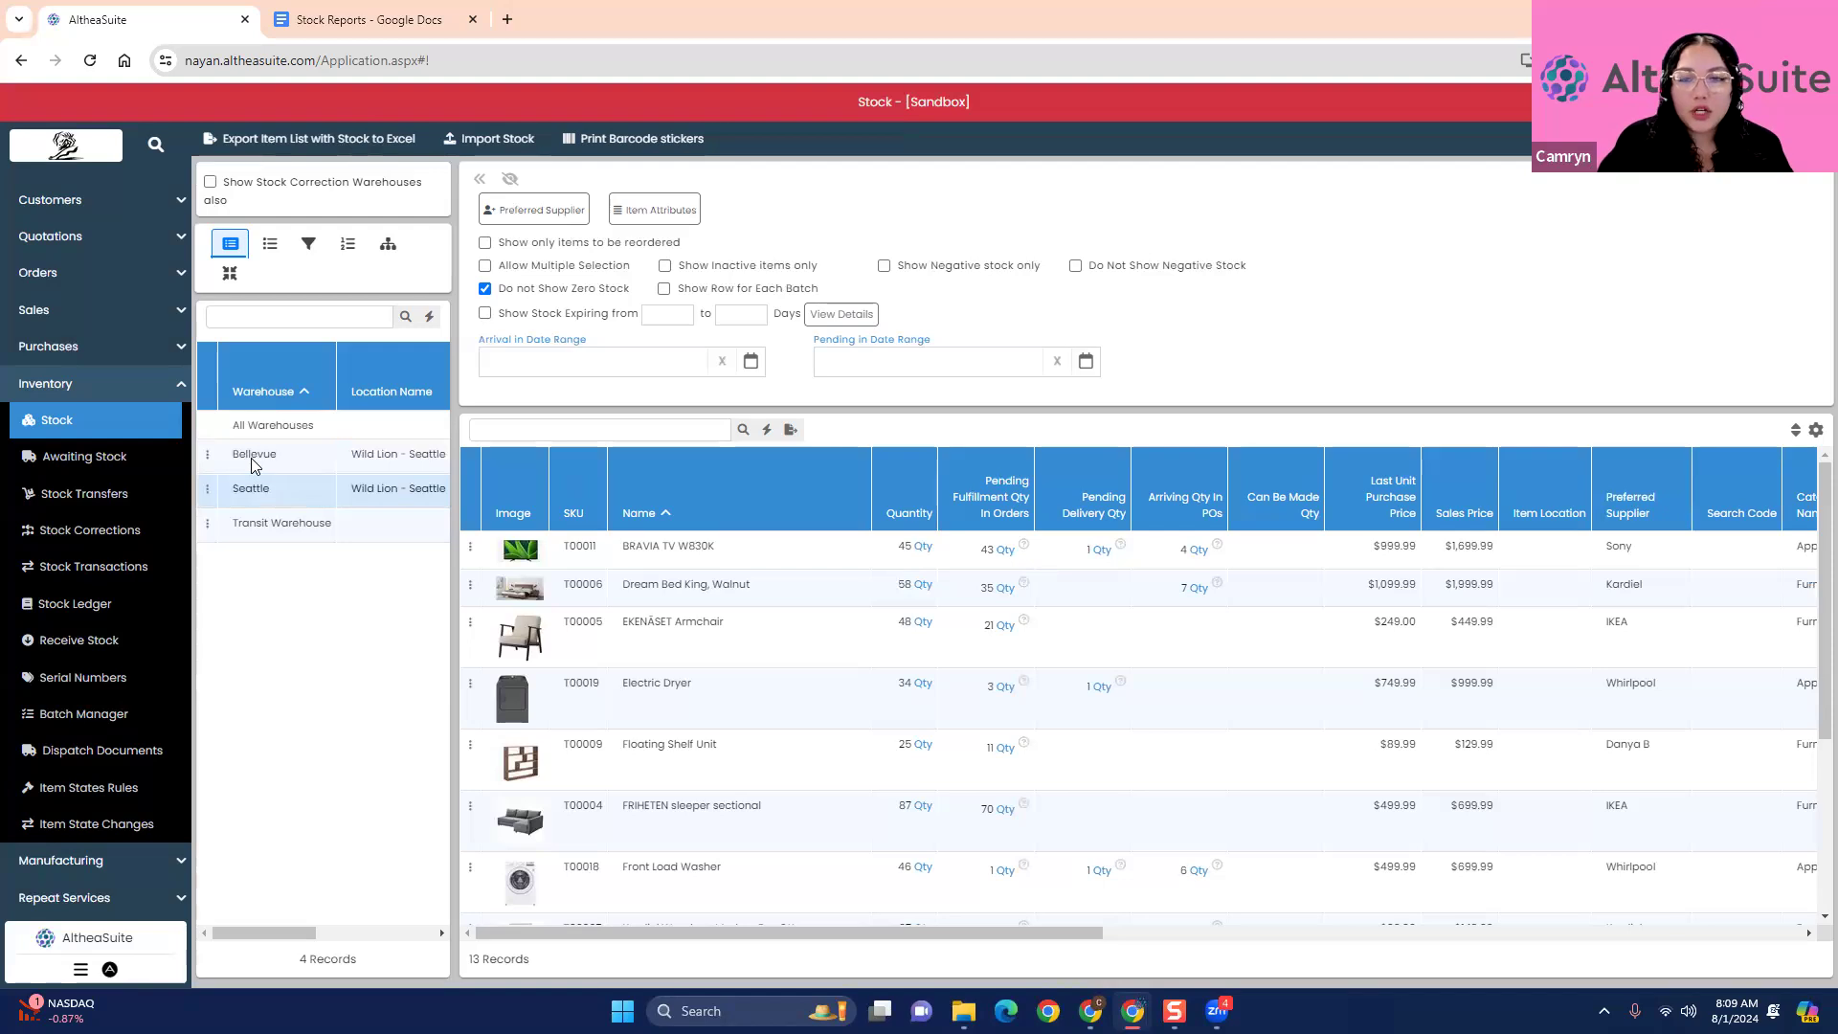
pyautogui.click(223, 467)
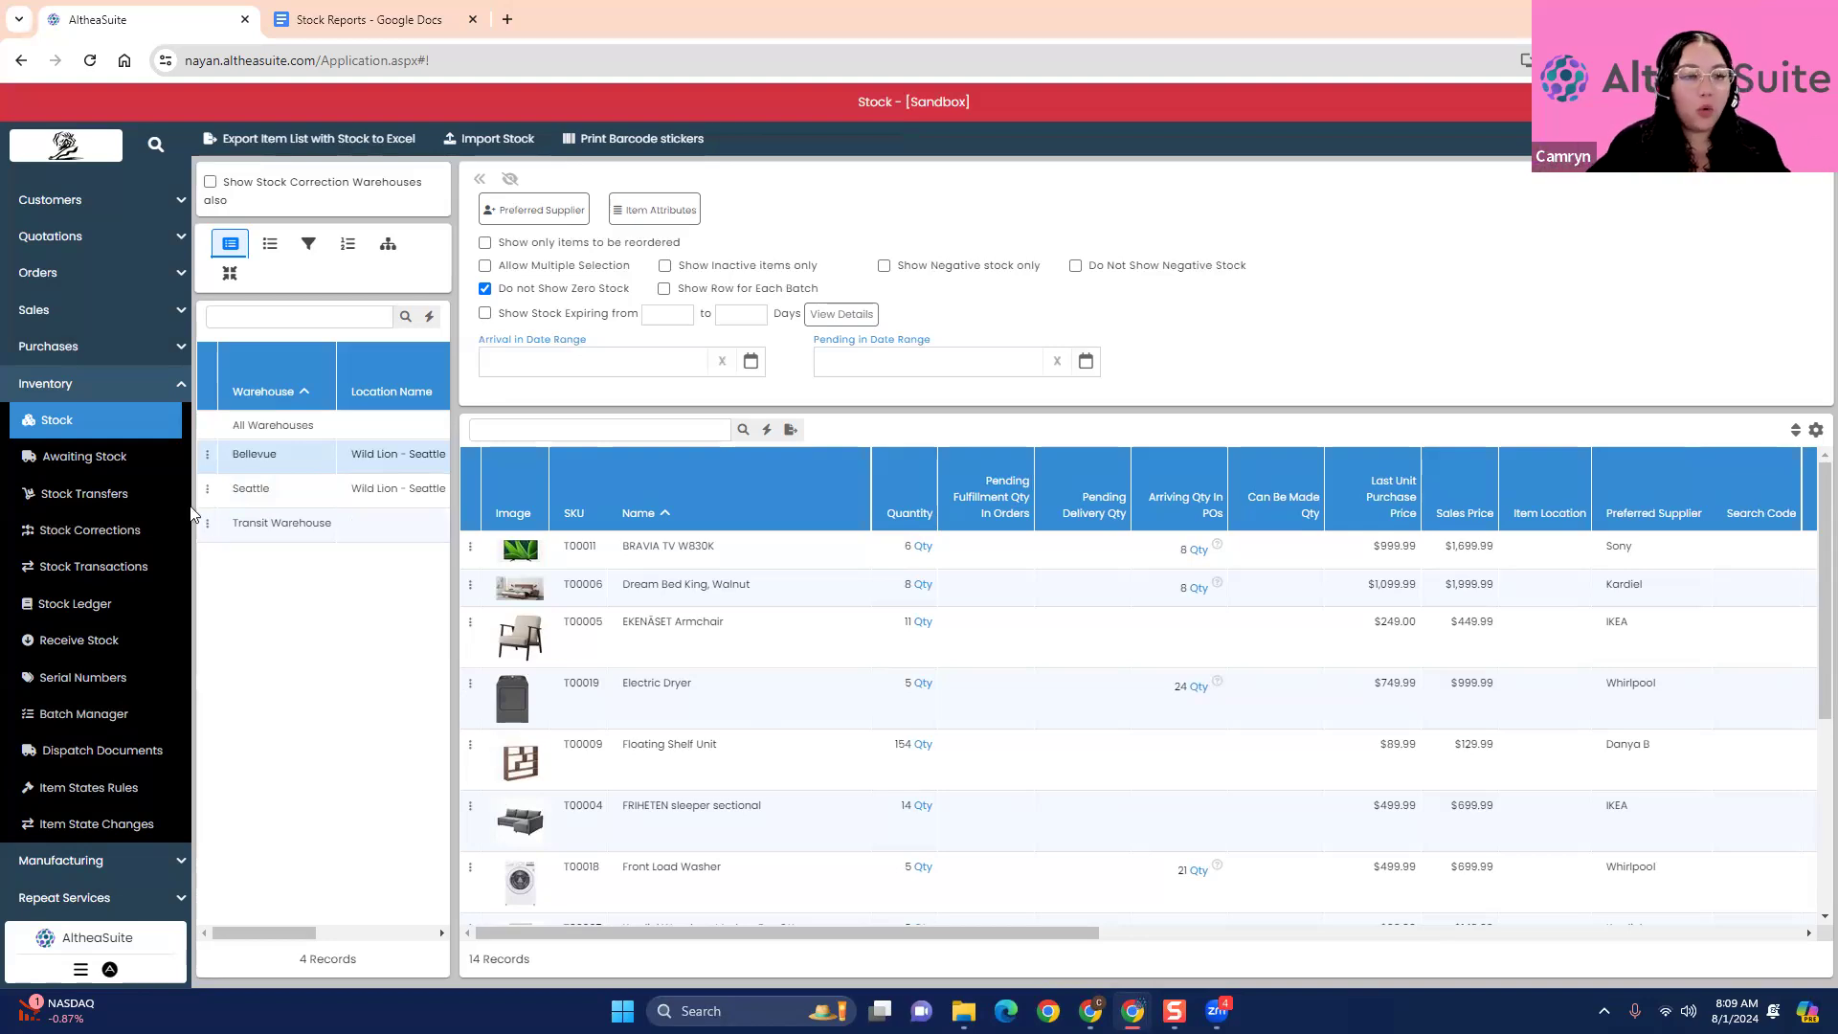
pyautogui.click(256, 499)
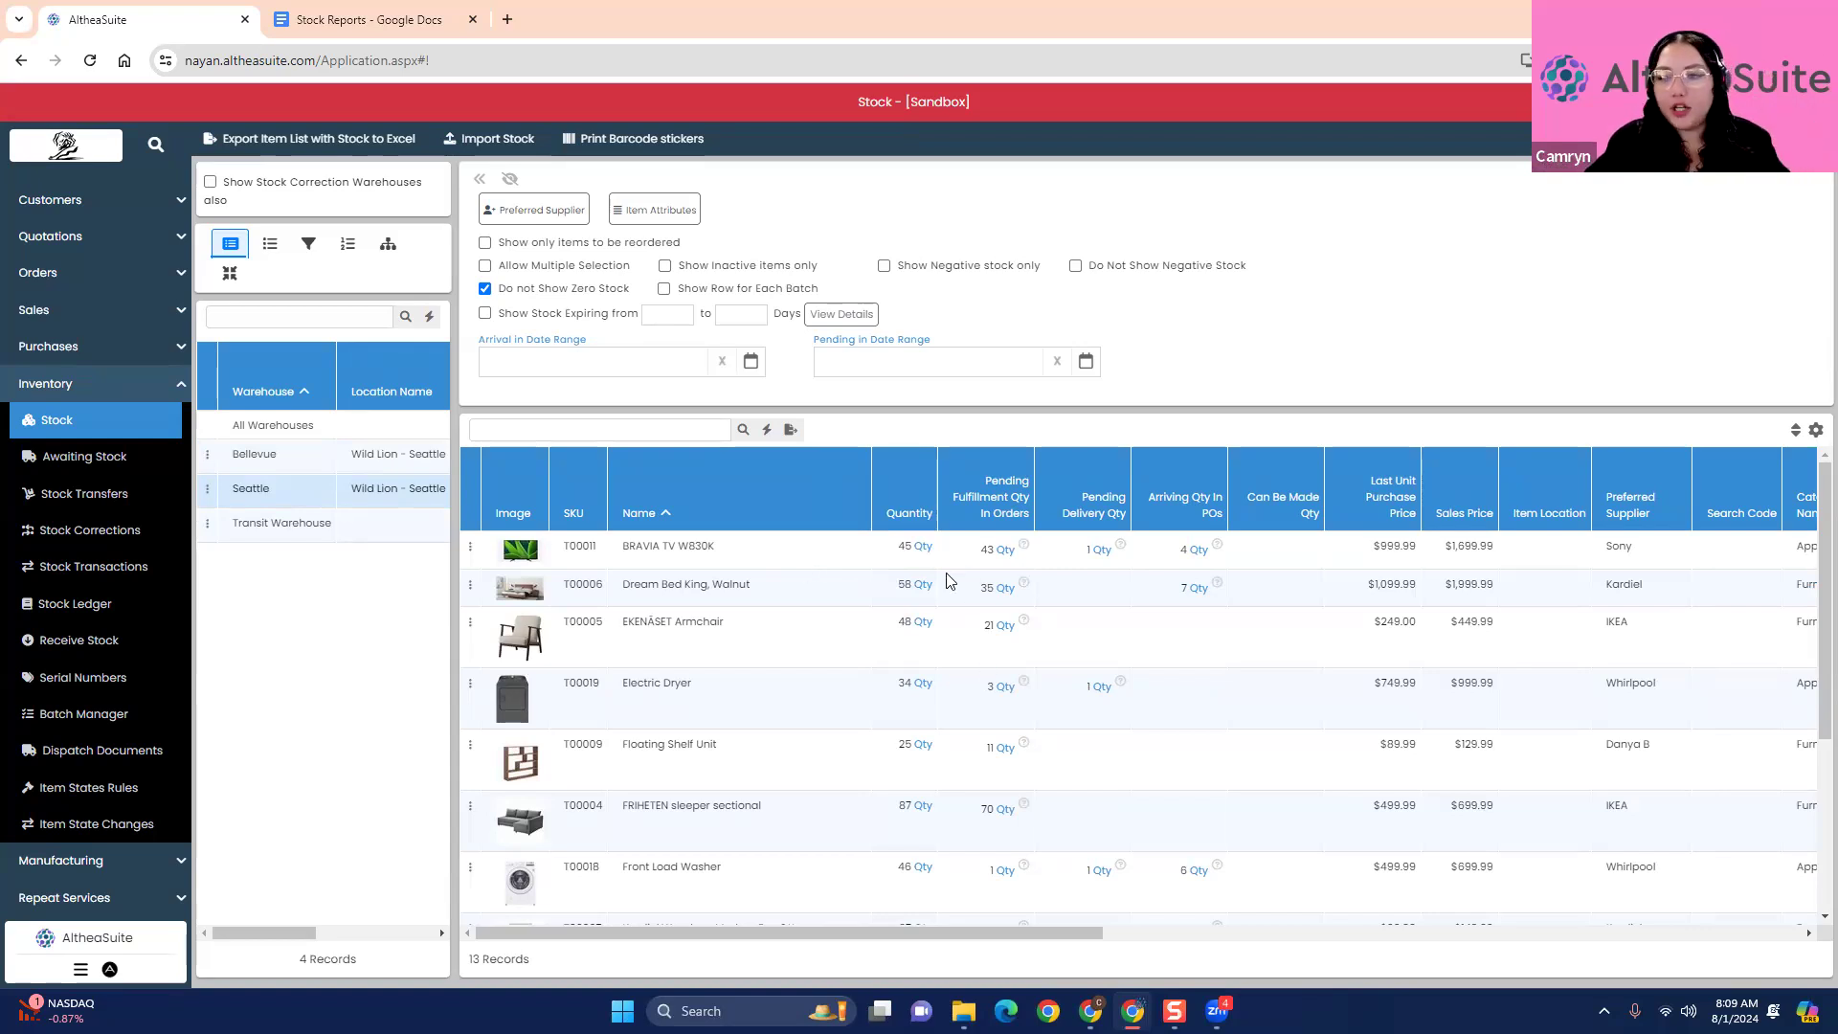
# - Inspect the BRAVIA TV W830K's pending fulfillment orders, pending delivery and arriving purchase order details in the Seattle warehouse, collapsing the details when done
pyautogui.click(1026, 547)
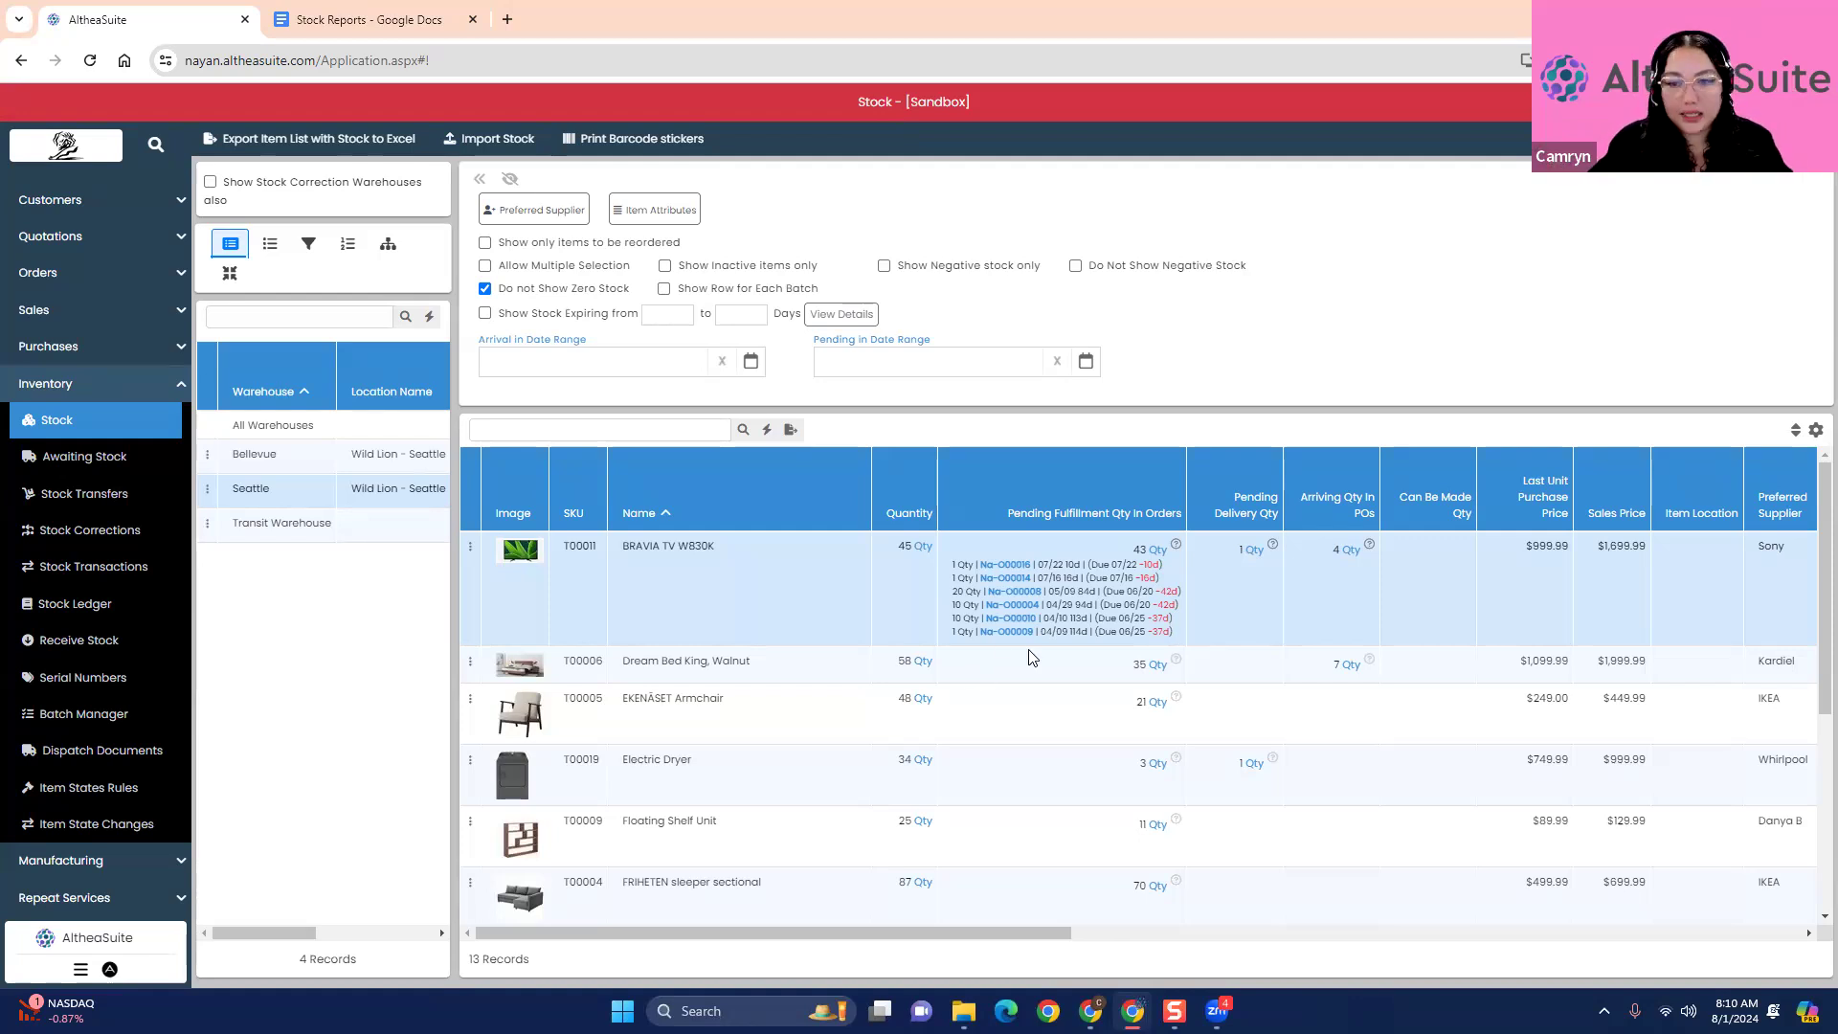
pyautogui.click(1178, 547)
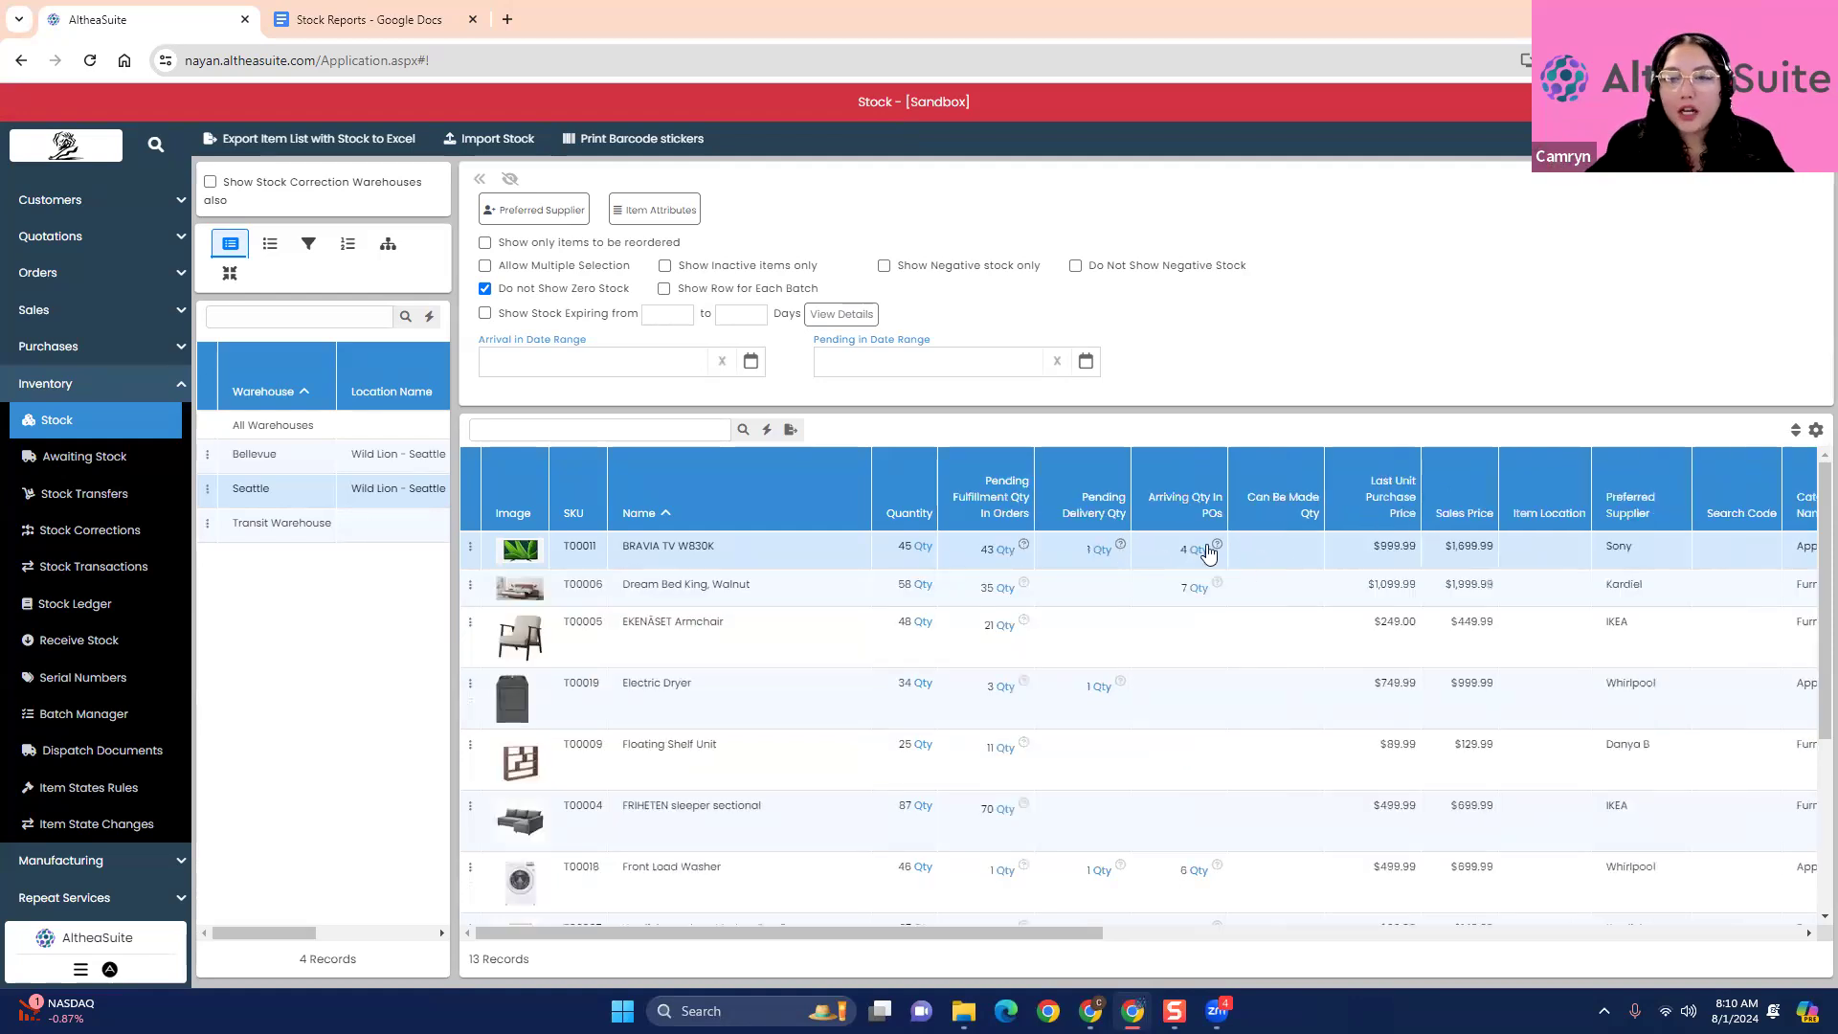
pyautogui.click(1129, 548)
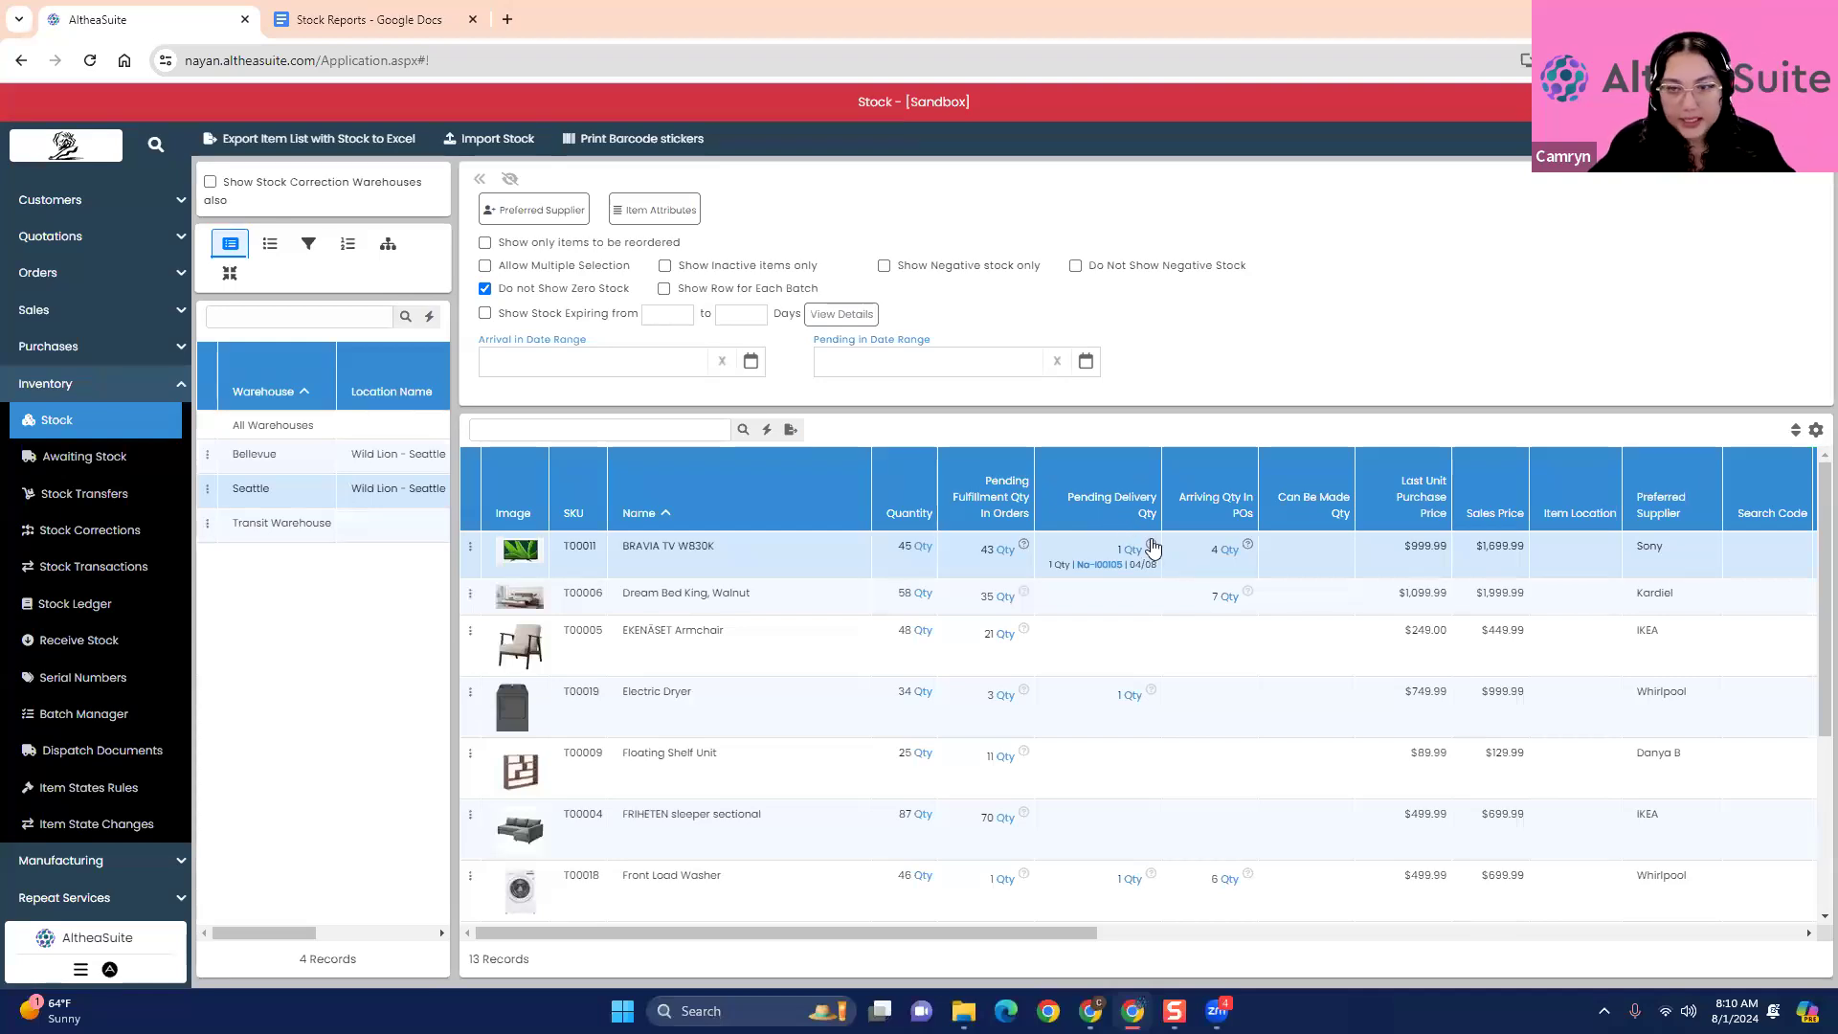
pyautogui.click(1244, 545)
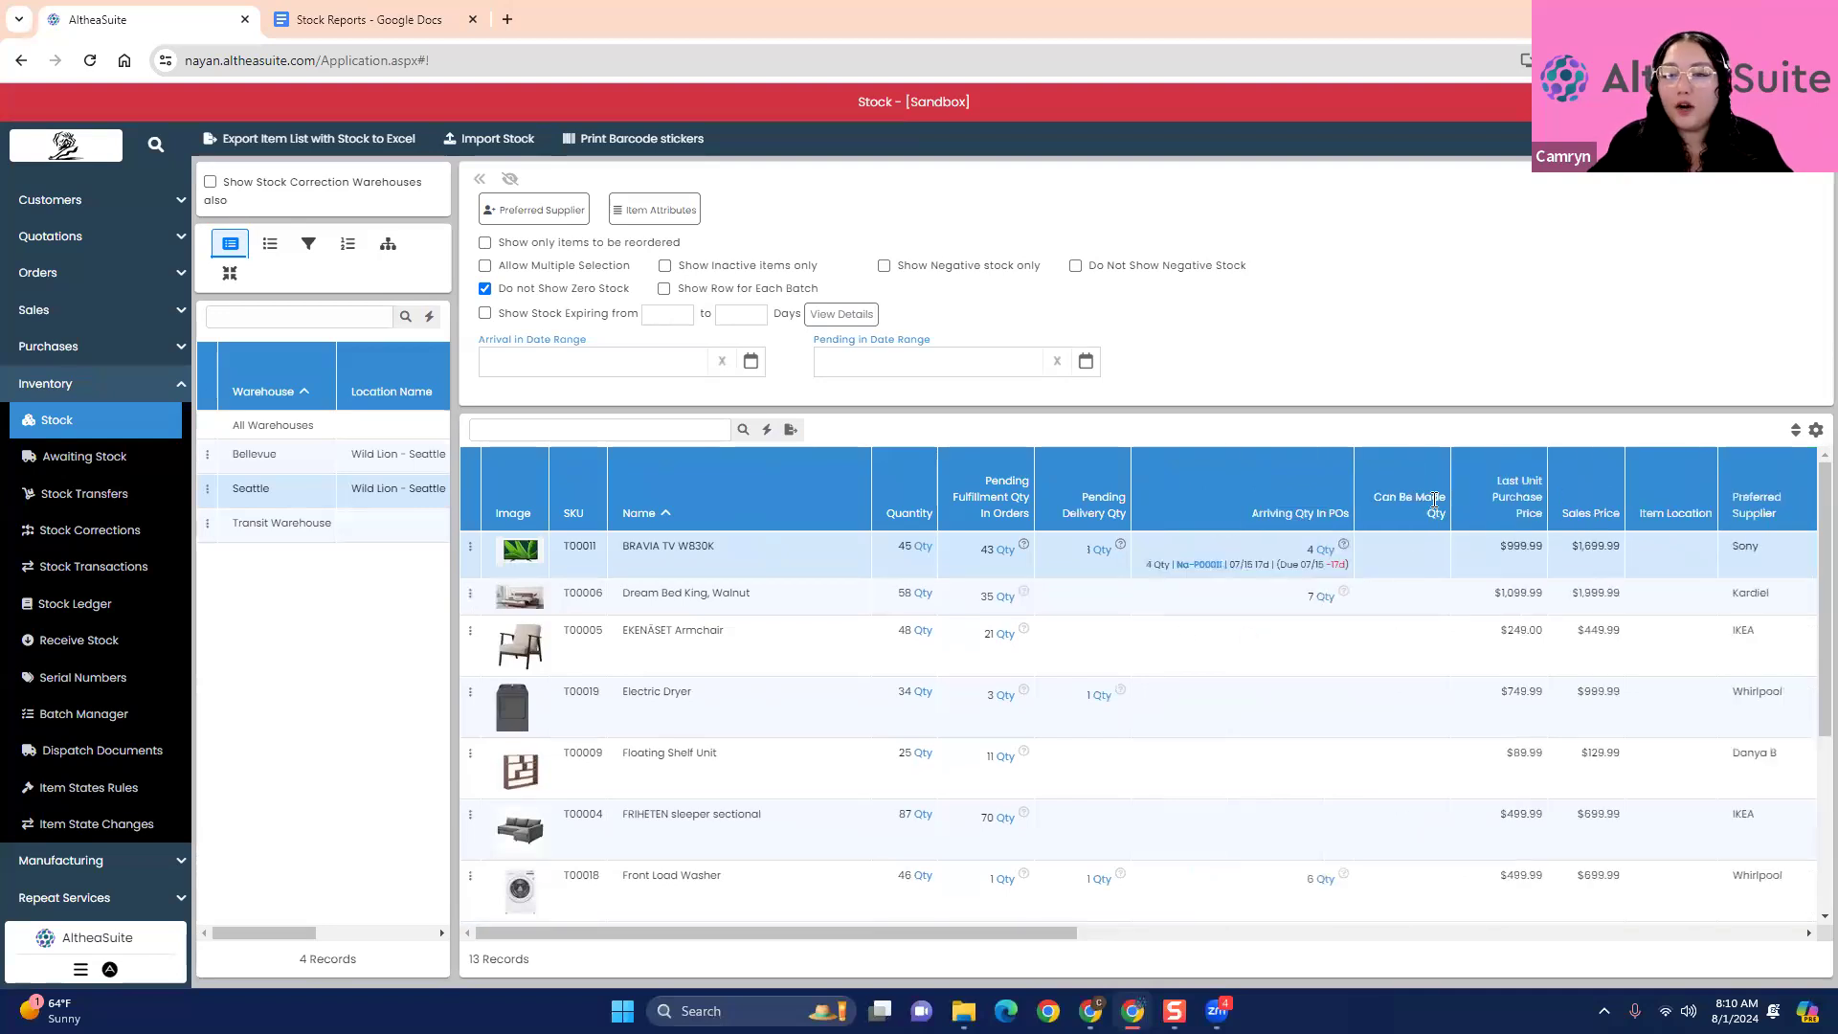
pyautogui.click(1344, 544)
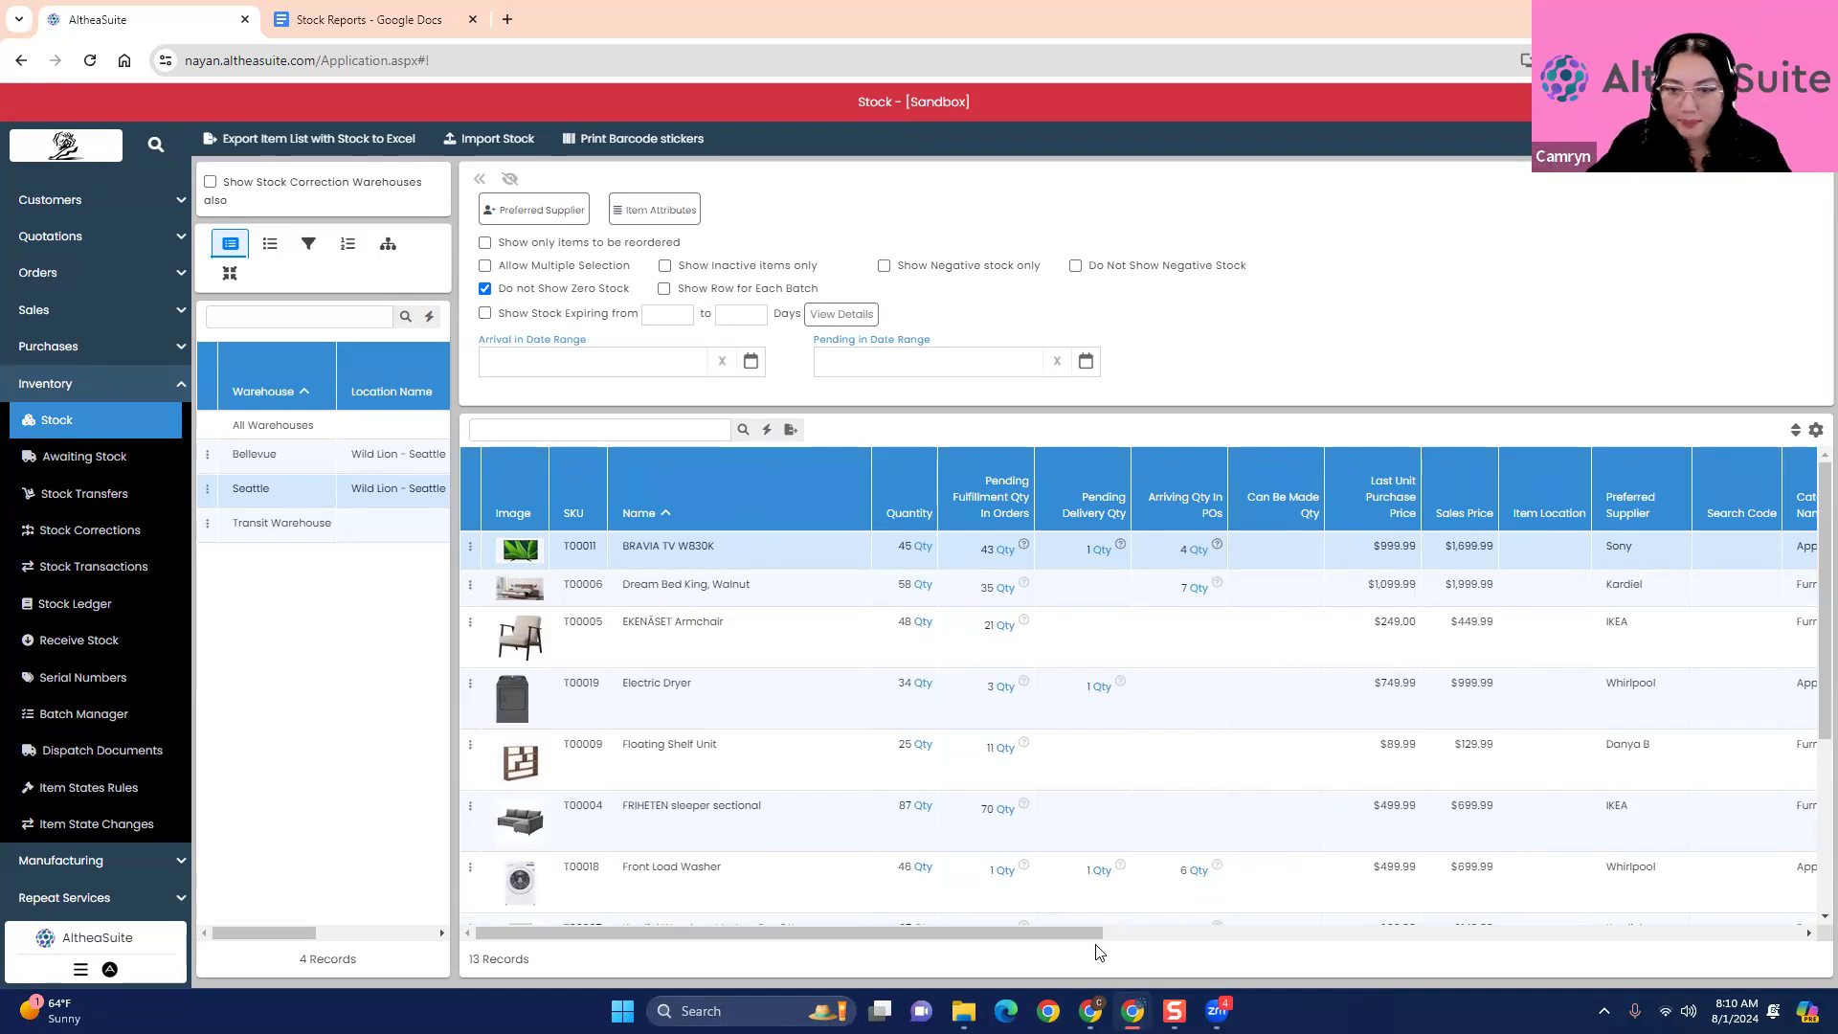
# - Examine the remaining columns of the Seattle stock list, from sales price and supplier through the reorder and maximum quantities
pyautogui.moveTo(1057, 944); pyautogui.dragTo(1283, 944)
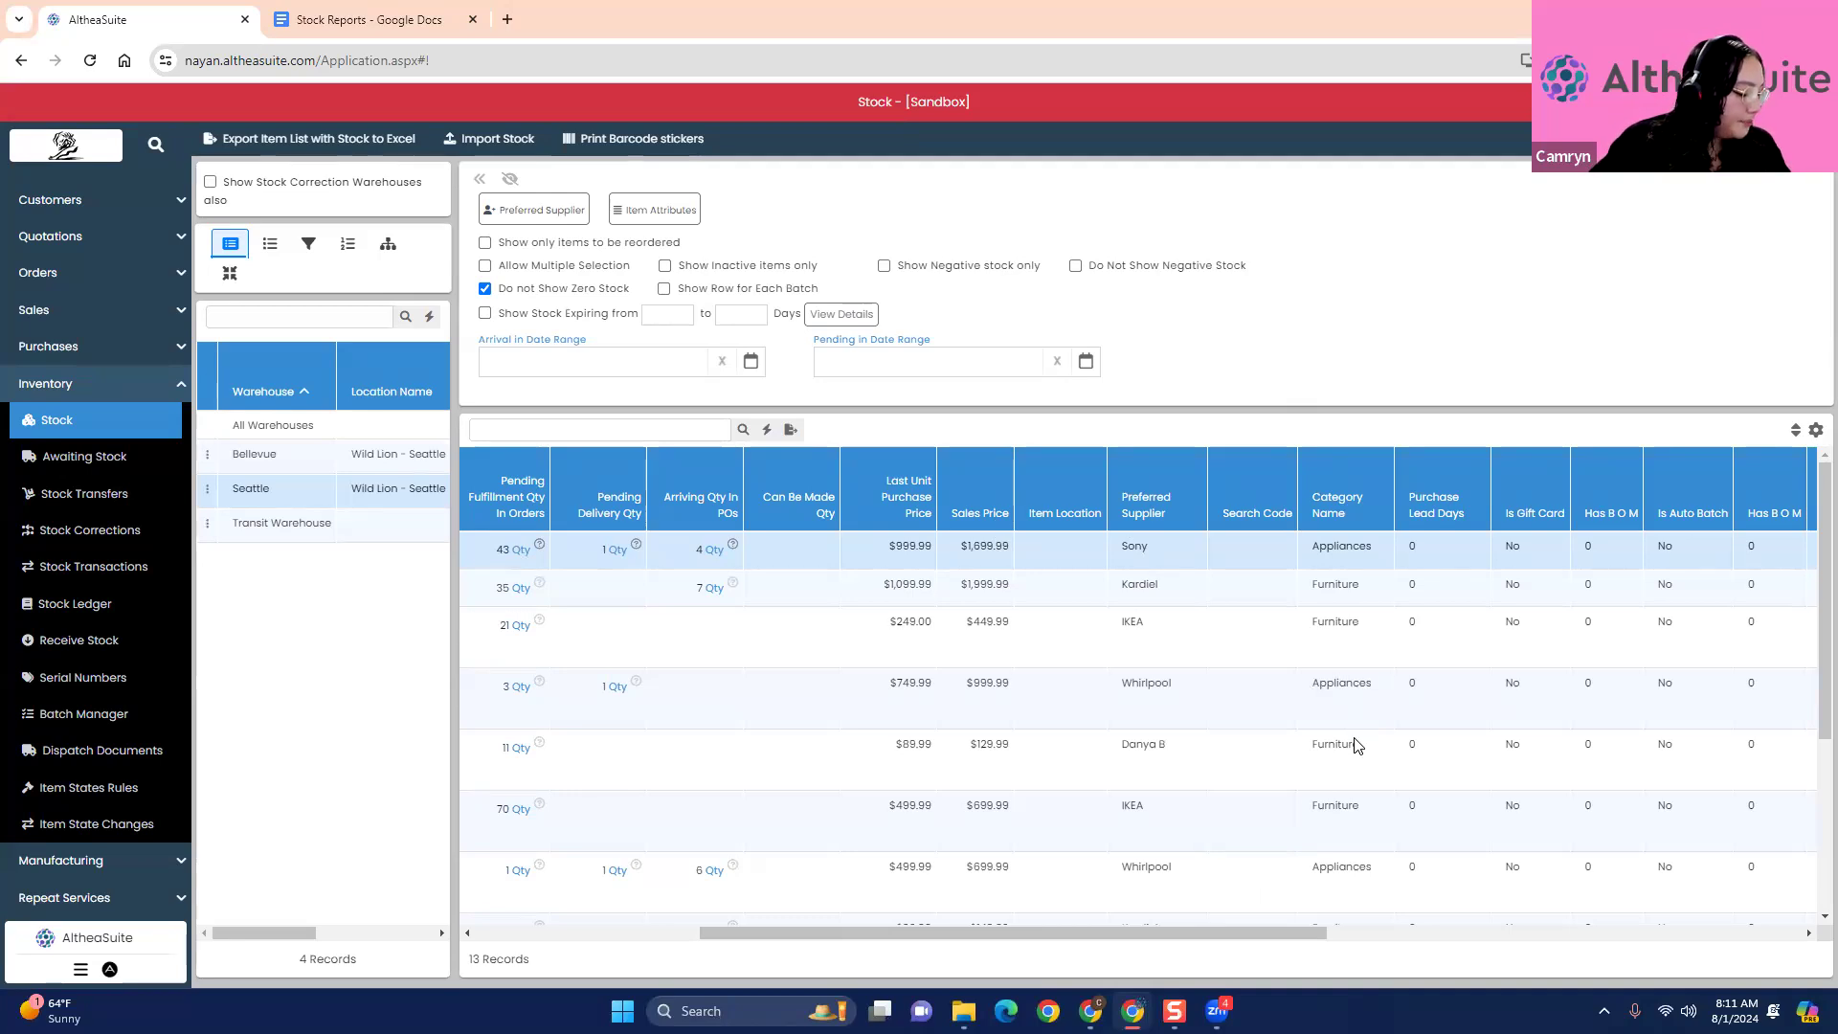
pyautogui.moveTo(1303, 937); pyautogui.dragTo(1703, 951)
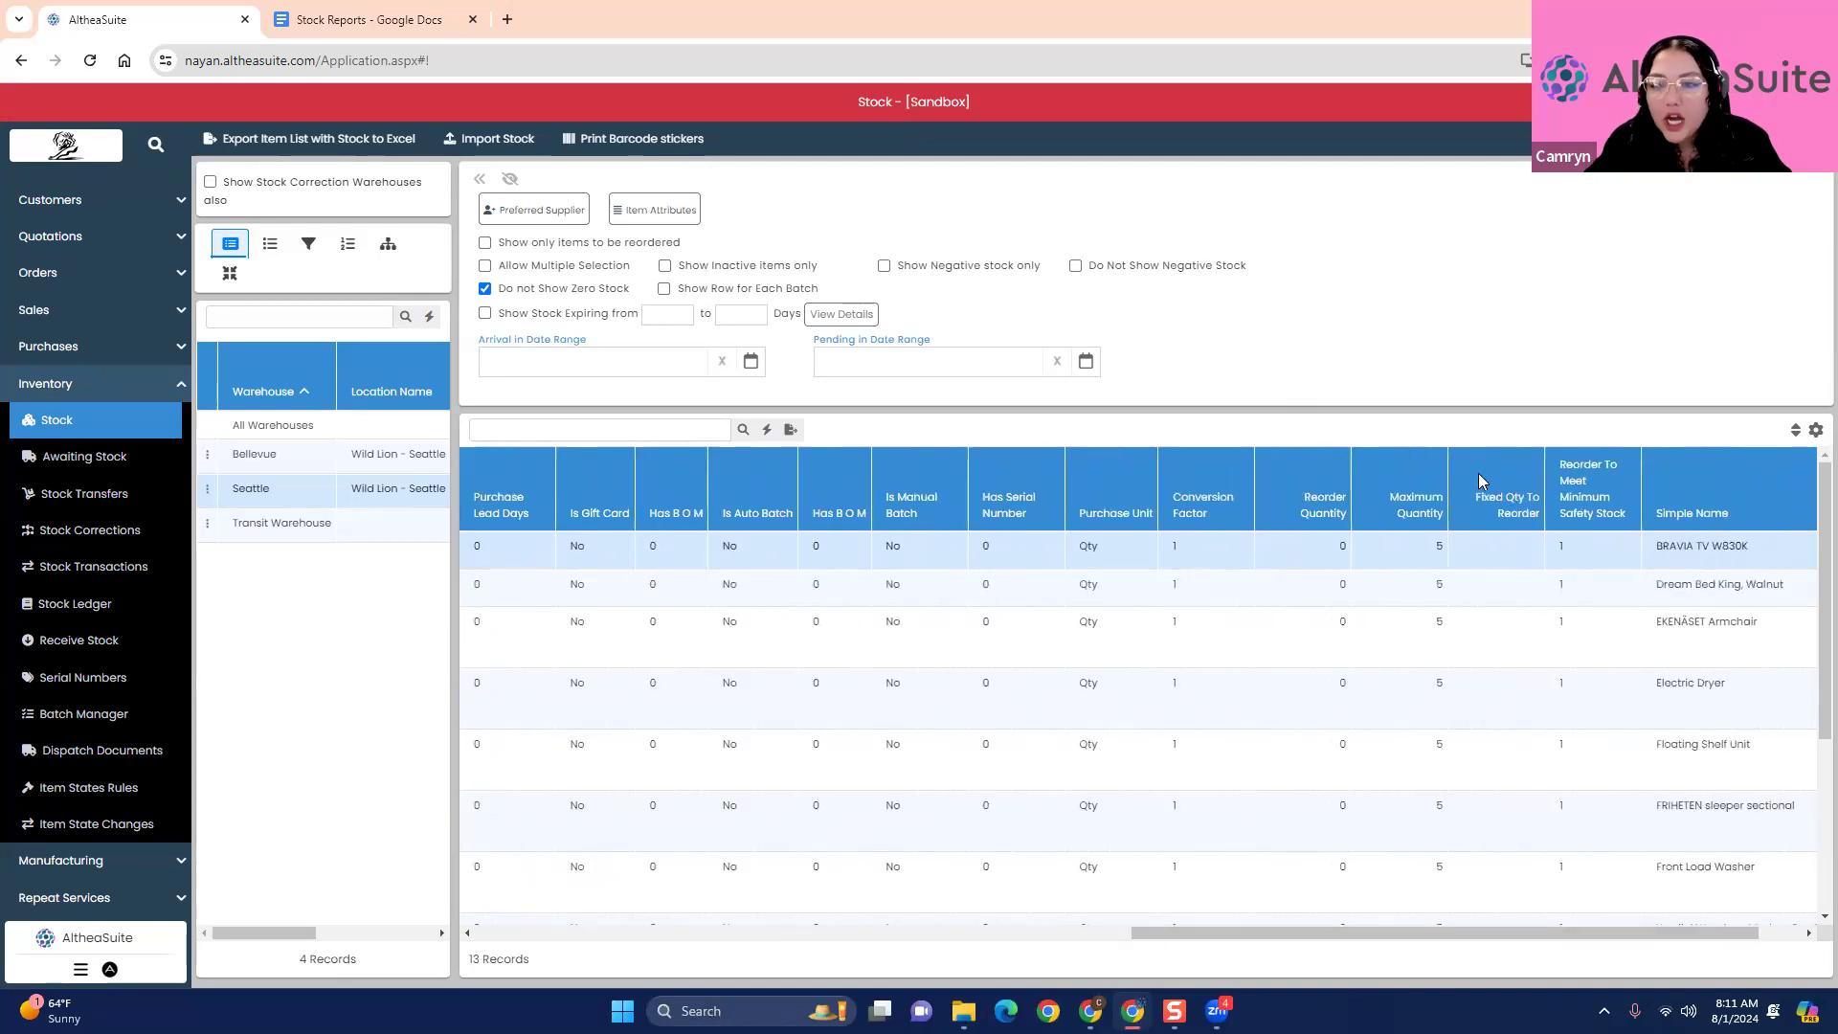
pyautogui.moveTo(1523, 943); pyautogui.dragTo(1631, 942)
pyautogui.moveTo(1809, 769); pyautogui.dragTo(1691, 544)
pyautogui.click(1655, 387)
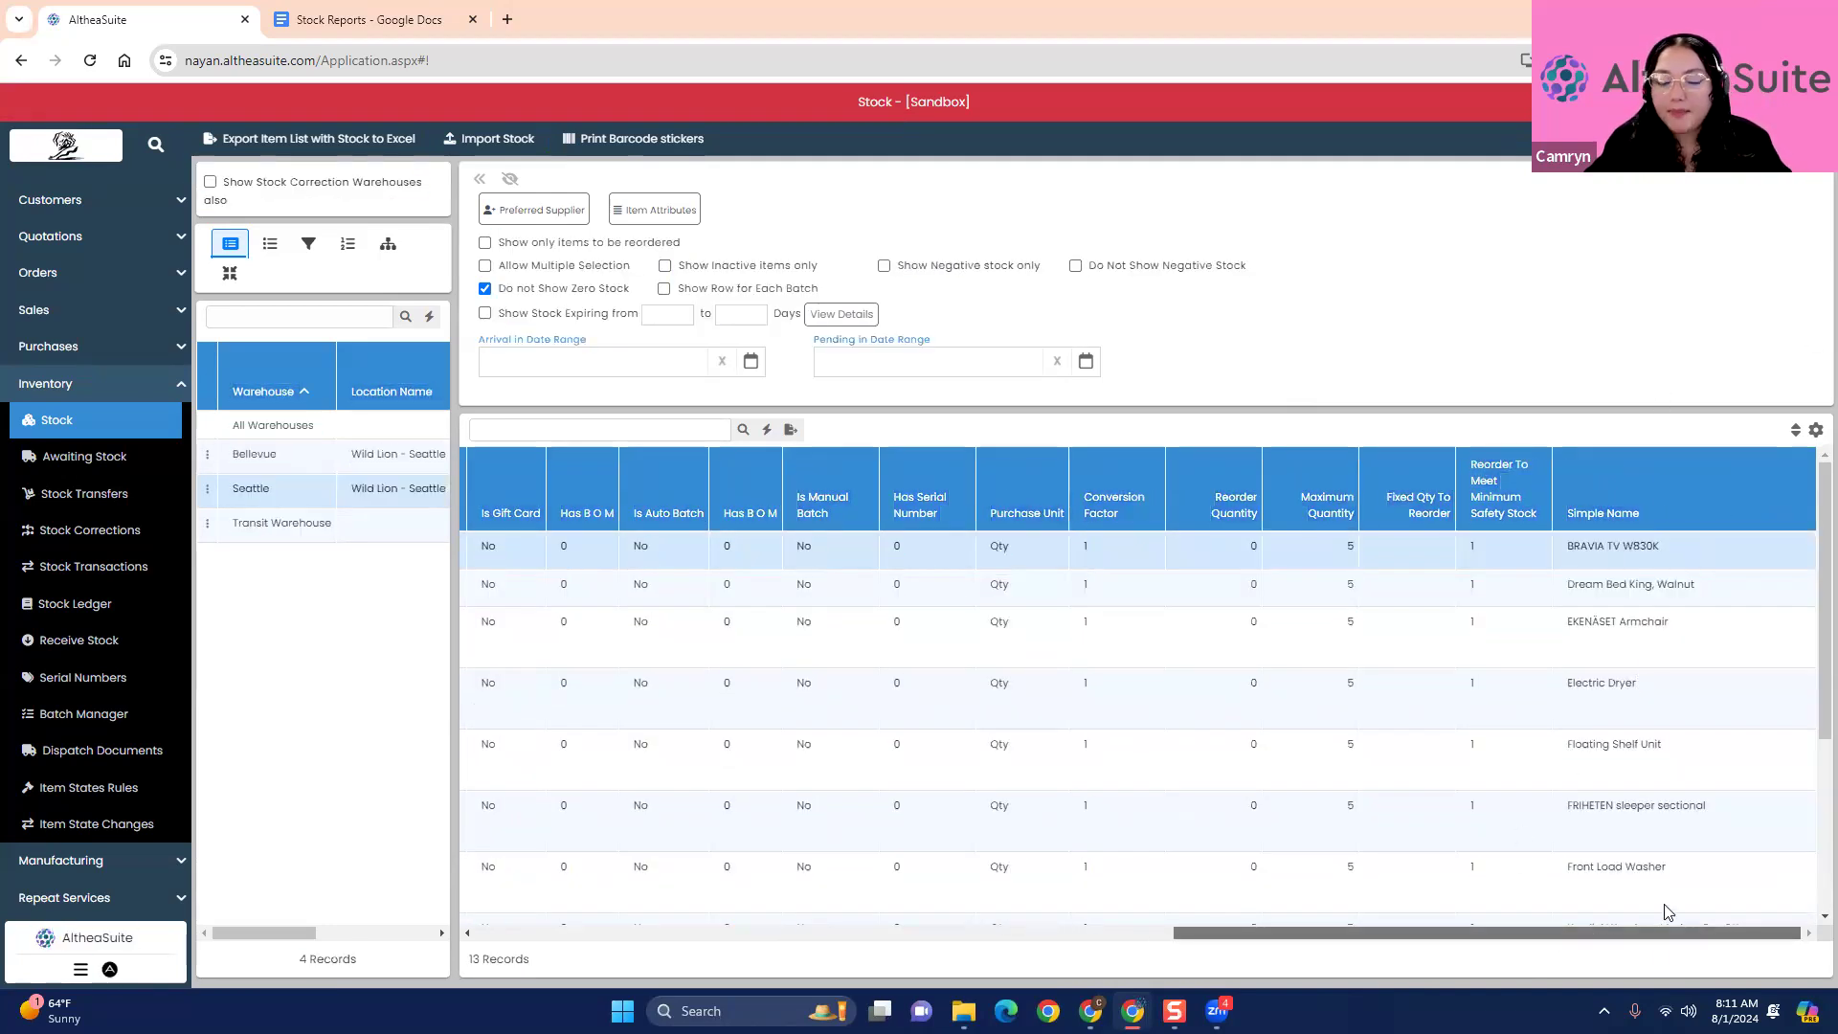
pyautogui.moveTo(1387, 934); pyautogui.dragTo(716, 962)
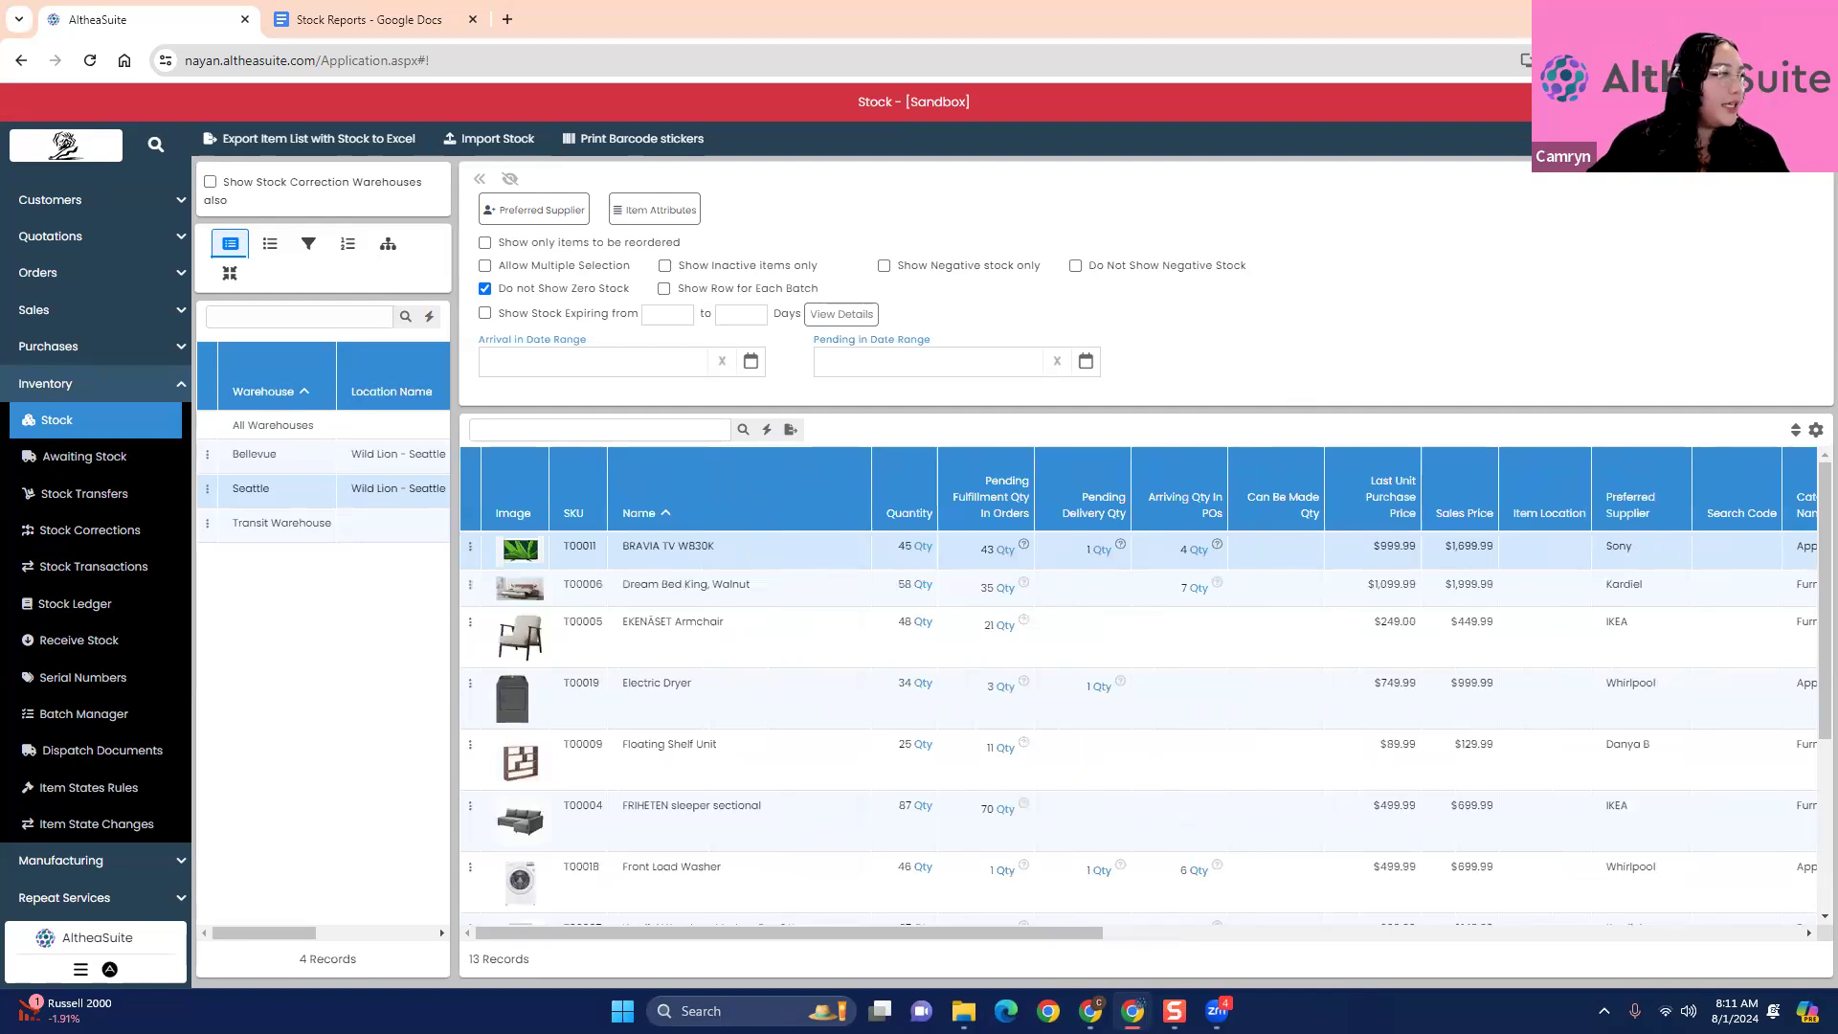
# - Review the available and selected fields in the stock list's column customization, close it without saving, and check the list's columns again
pyautogui.click(1814, 431)
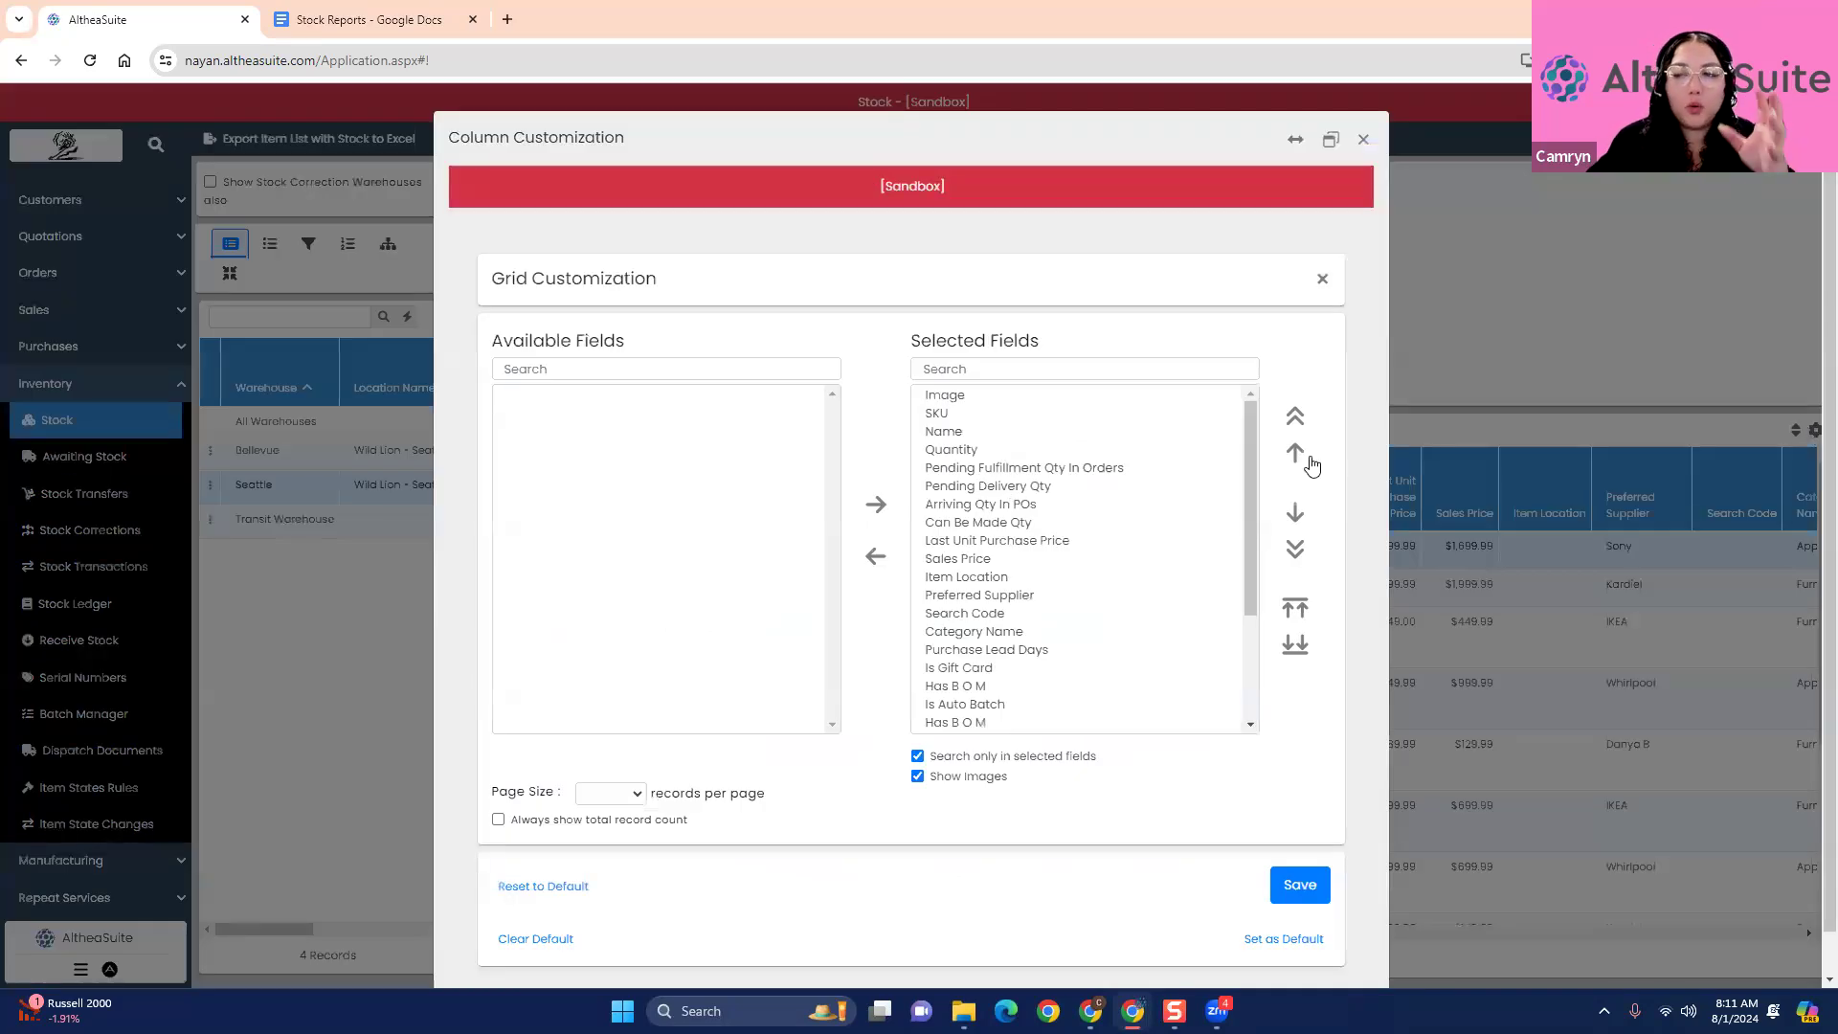
pyautogui.click(1363, 139)
pyautogui.click(1814, 431)
pyautogui.scroll(-1, 1083, 552)
pyautogui.scroll(2, 1082, 552)
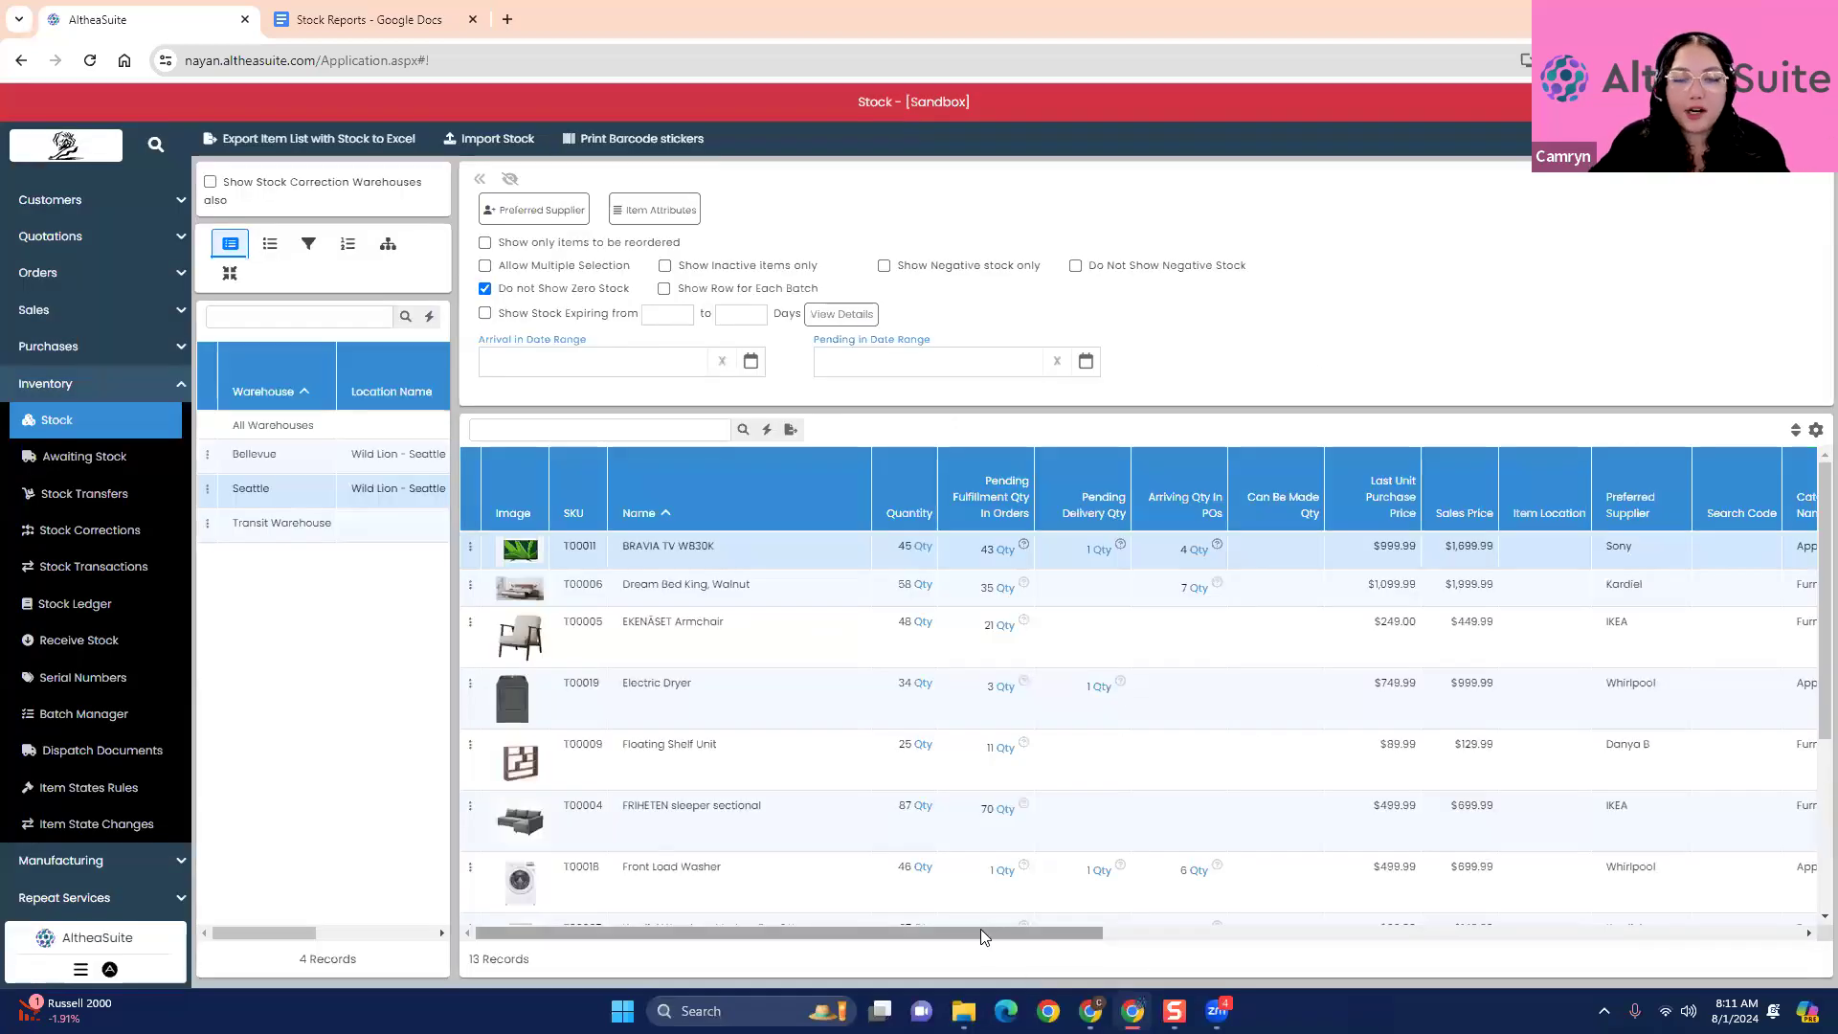
pyautogui.moveTo(980, 932); pyautogui.dragTo(1711, 763)
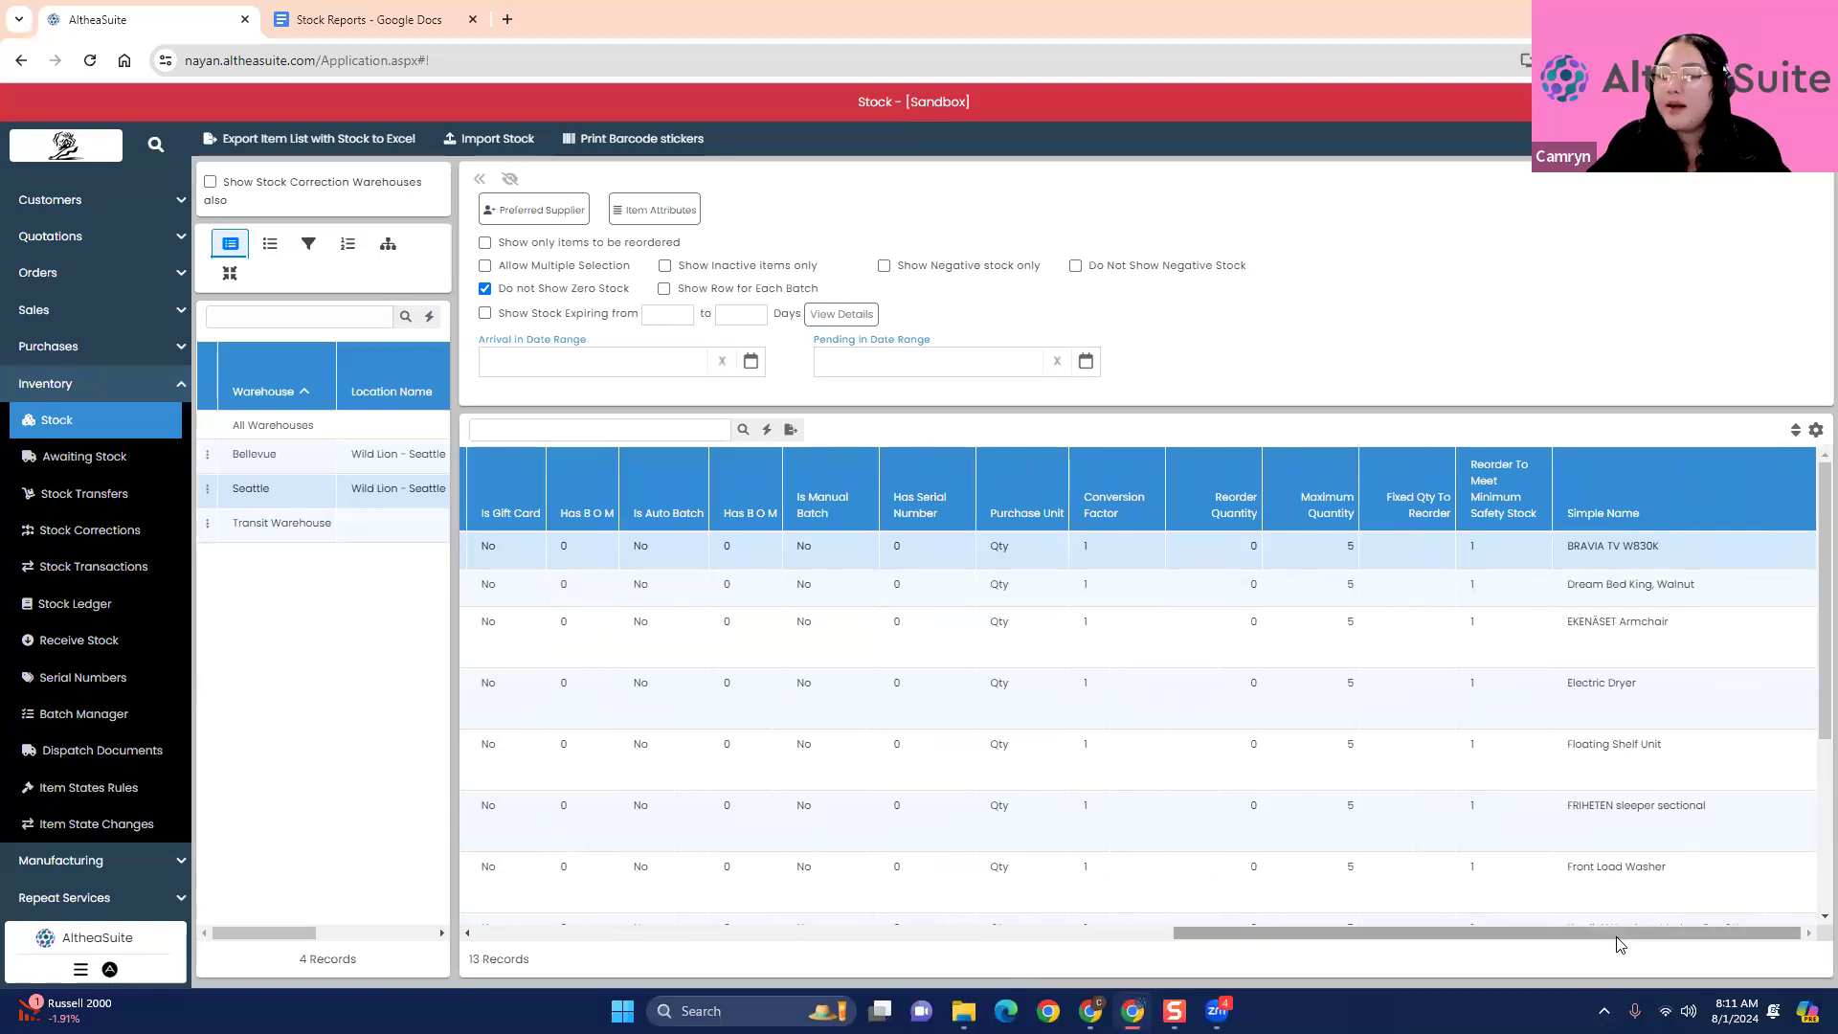
pyautogui.moveTo(1618, 933); pyautogui.dragTo(543, 978)
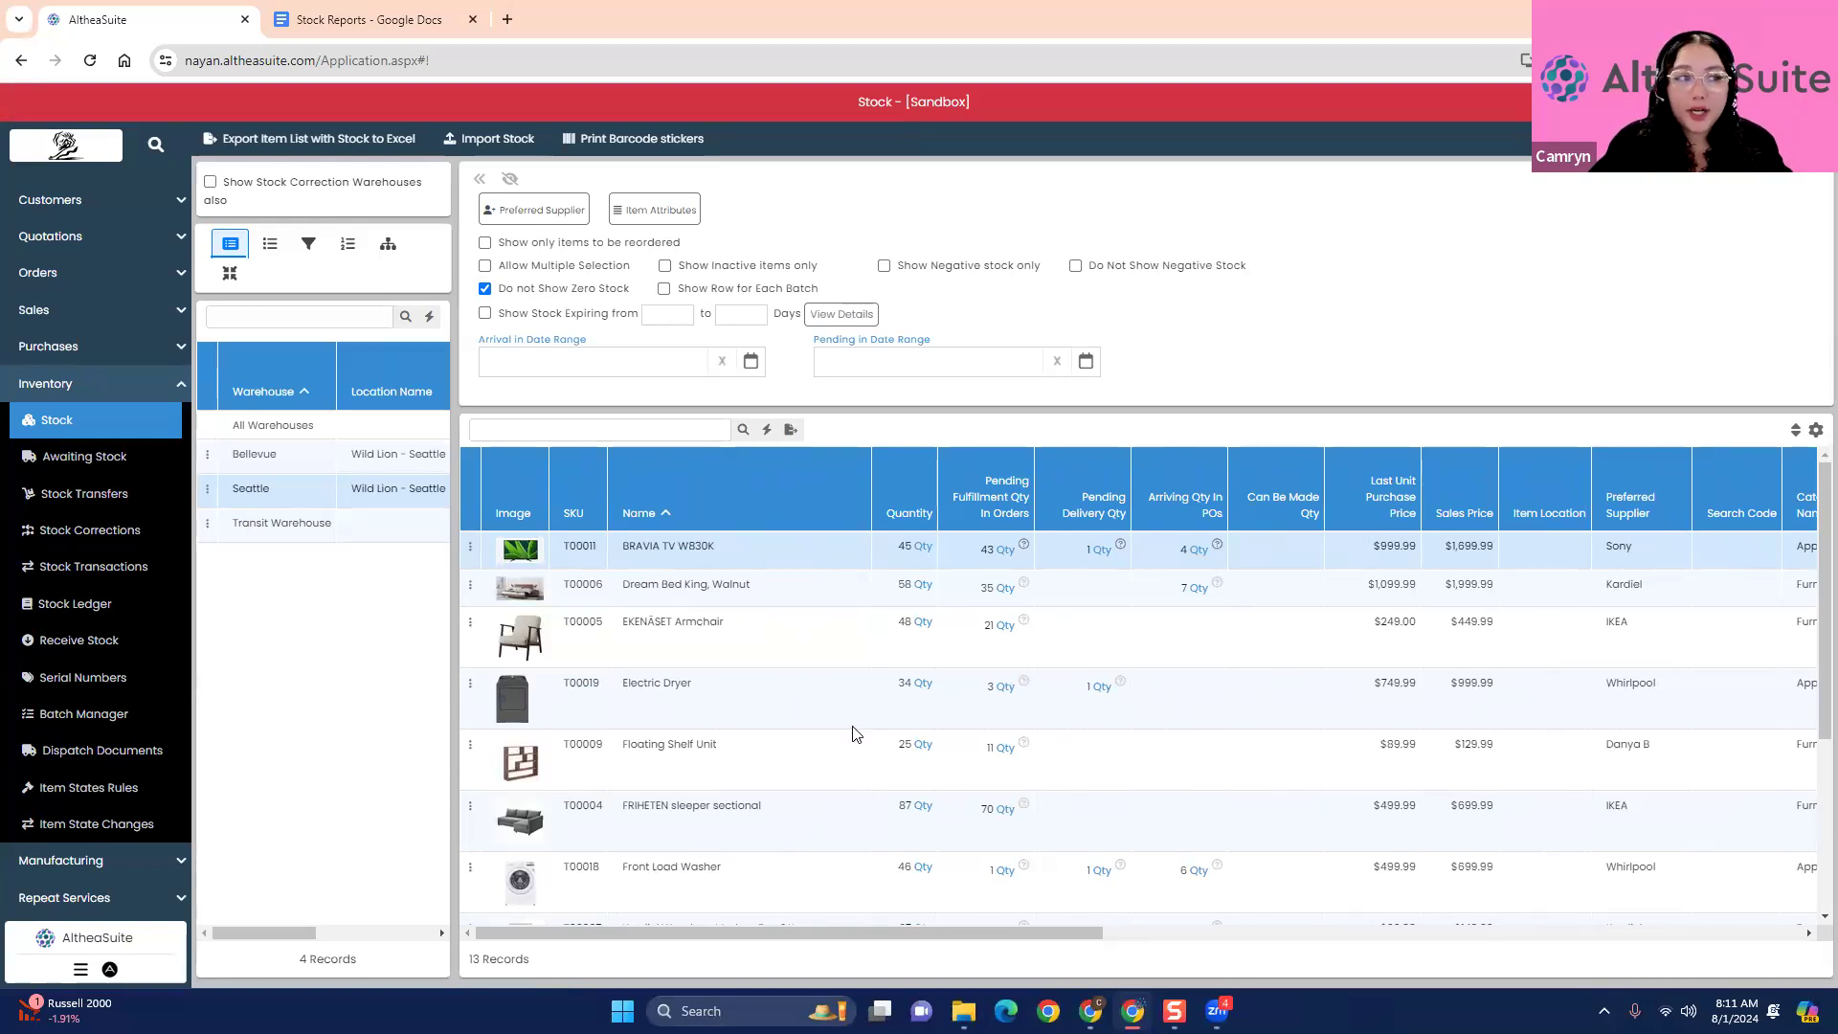
# - Try excluding negative stock and including zero stock in the Seattle list, and restore the previous filters
pyautogui.click(1076, 266)
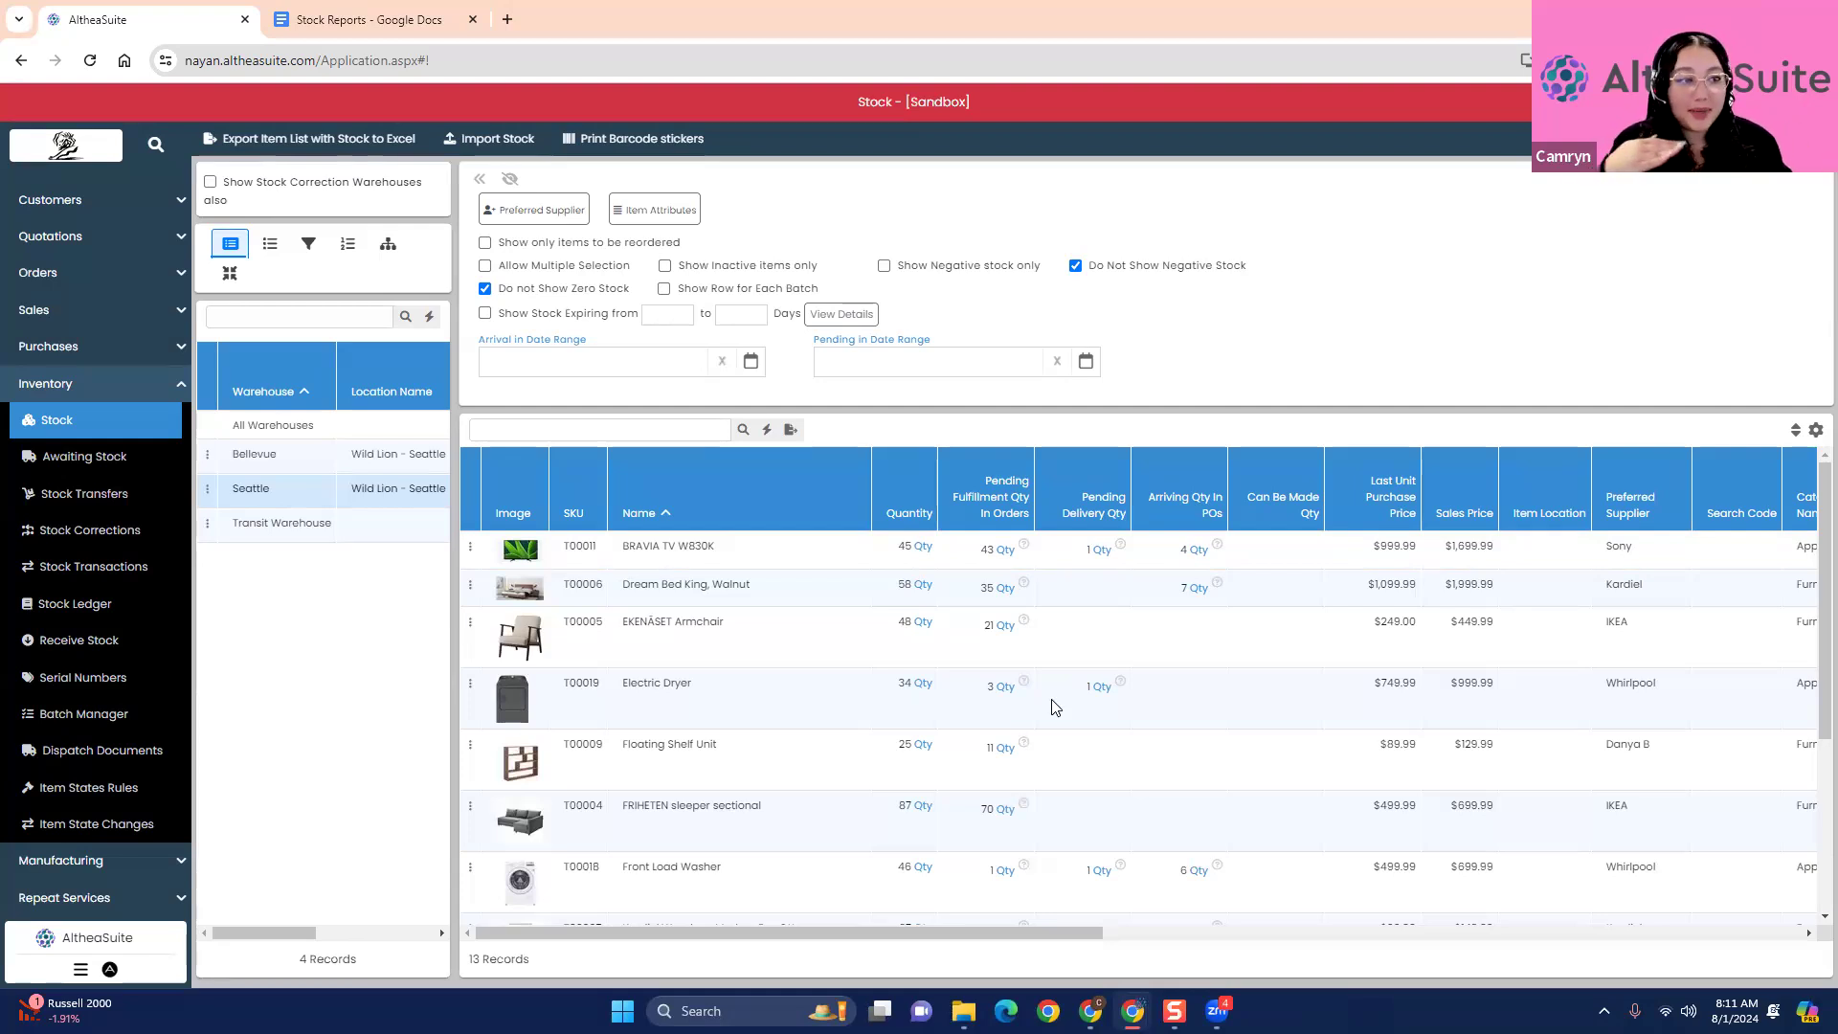
pyautogui.click(485, 288)
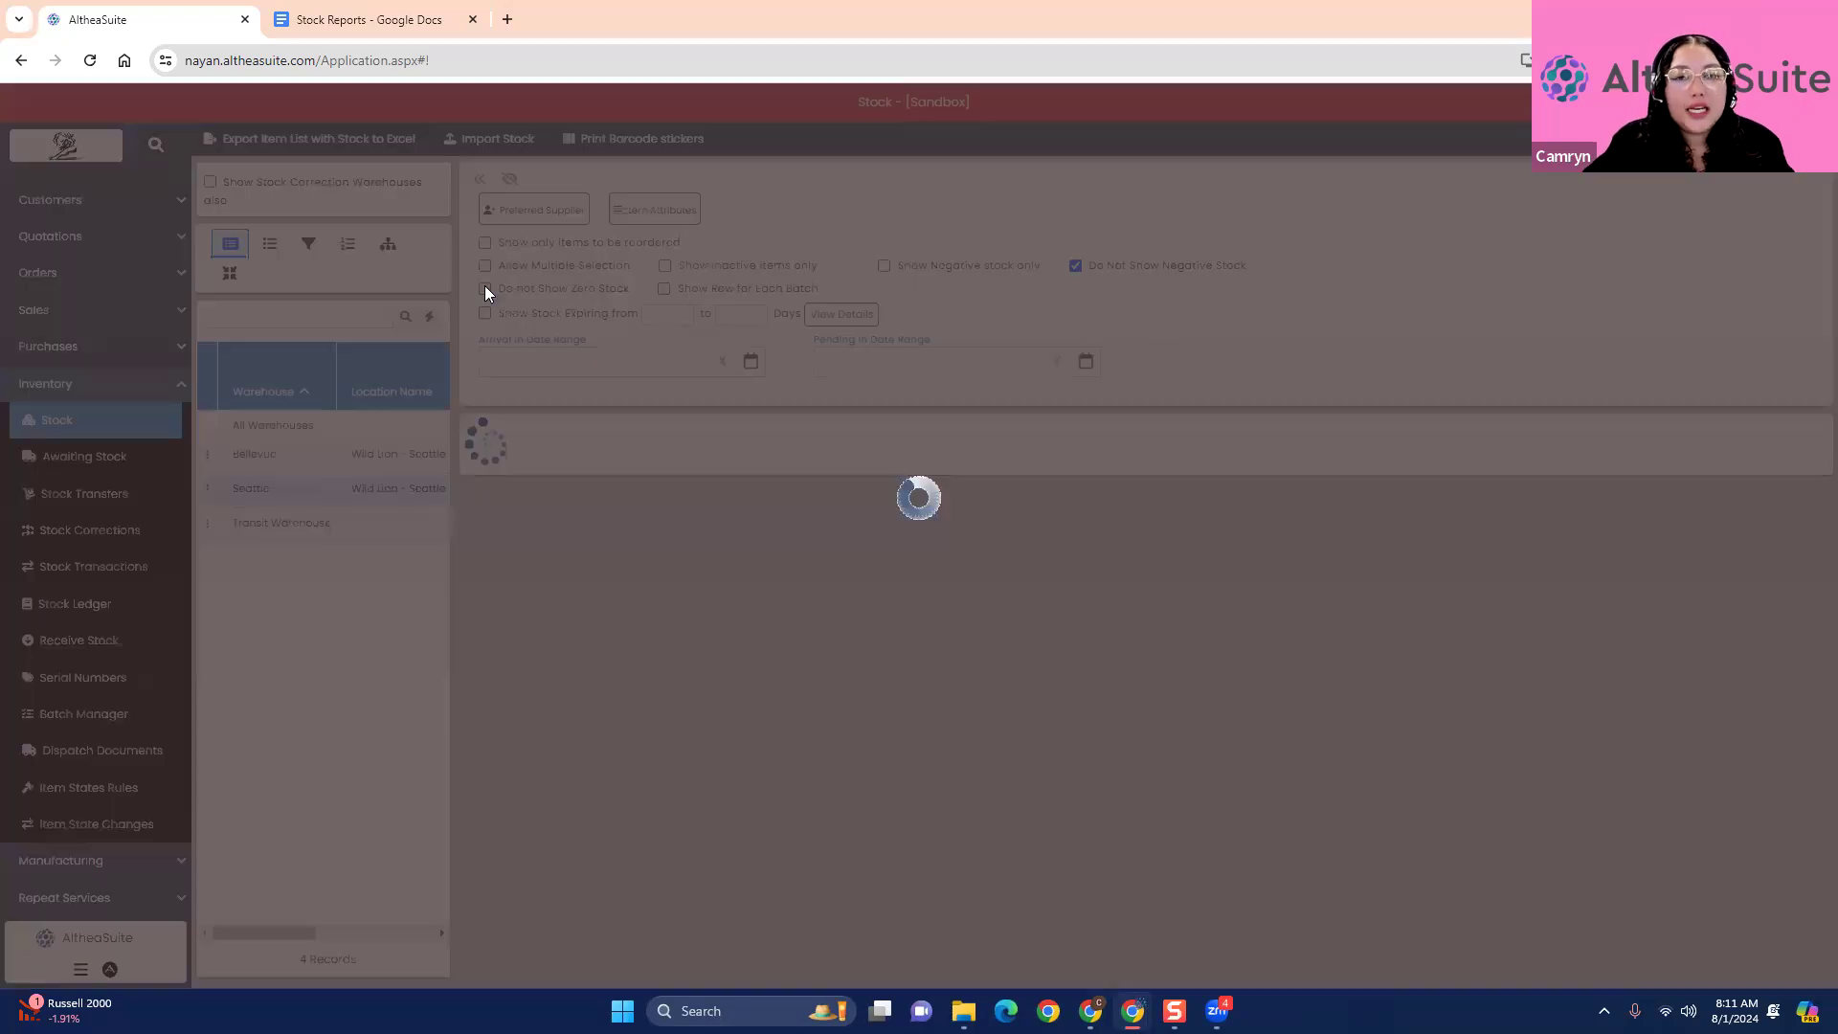
pyautogui.click(1075, 265)
pyautogui.click(485, 288)
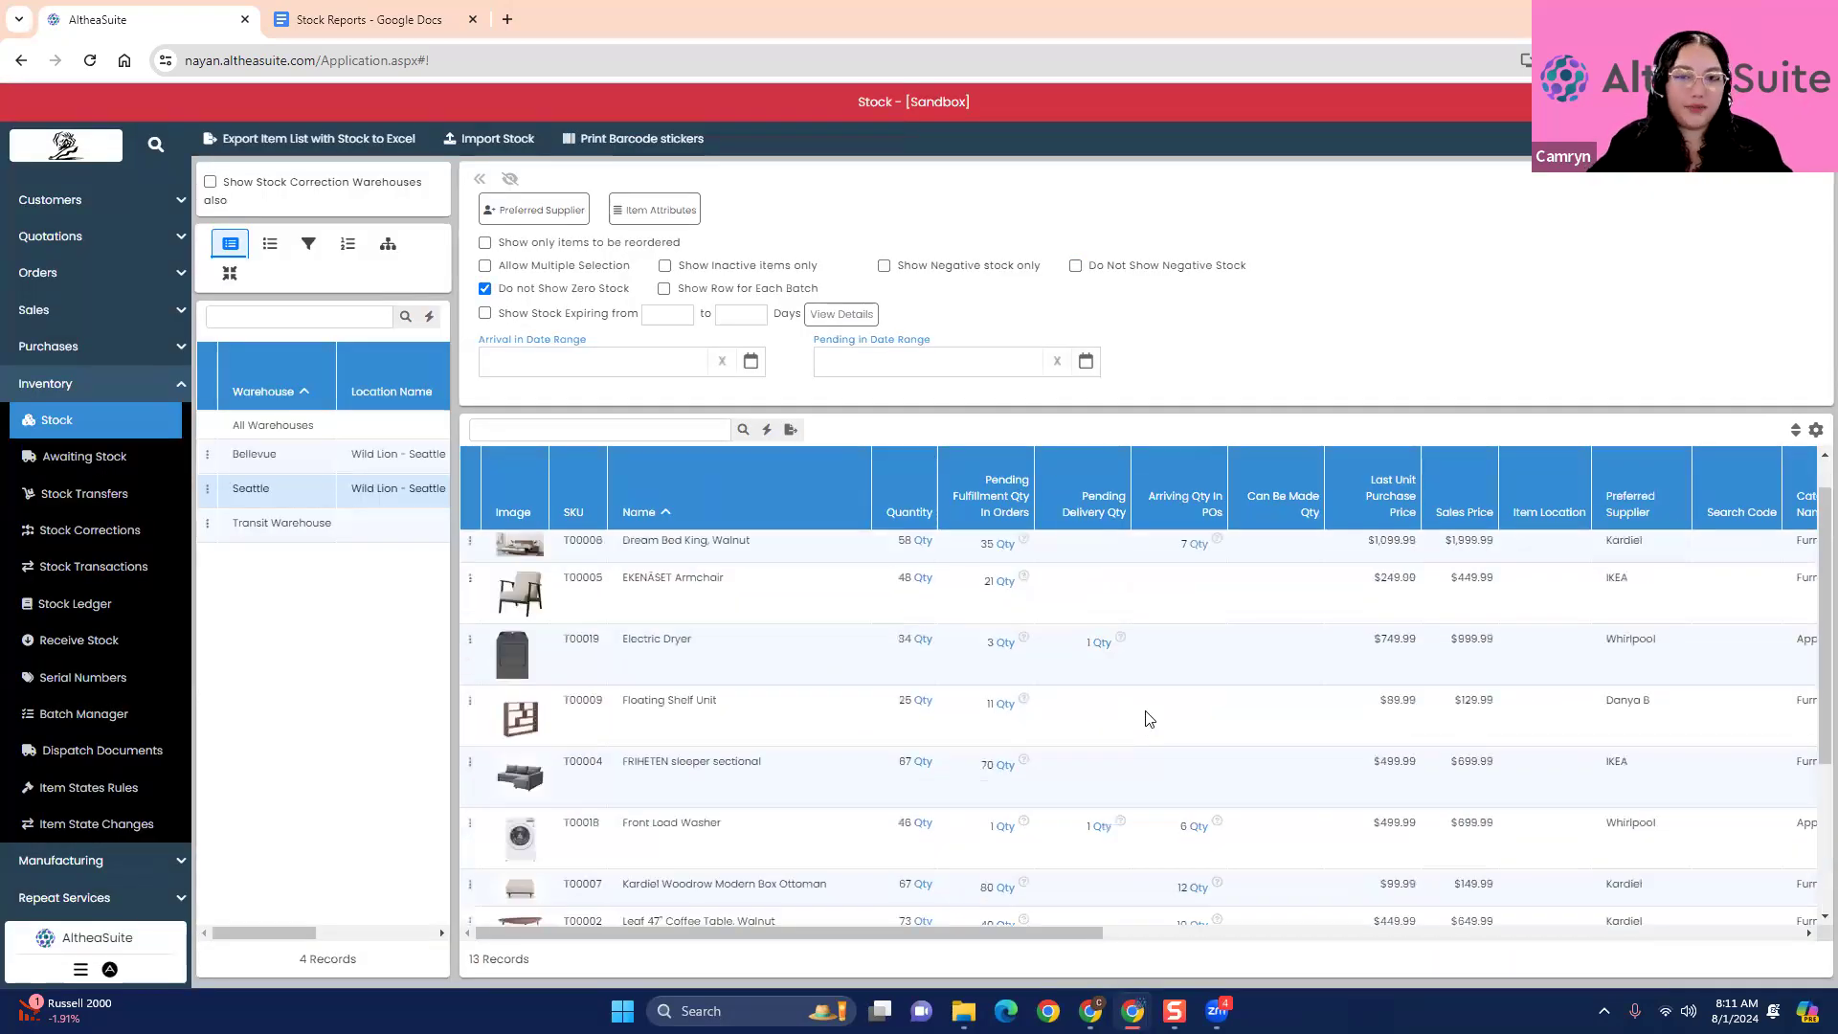
# - Include zero-stock items again and show negative stock only, for the Seattle warehouse and for Bellevue
pyautogui.click(485, 288)
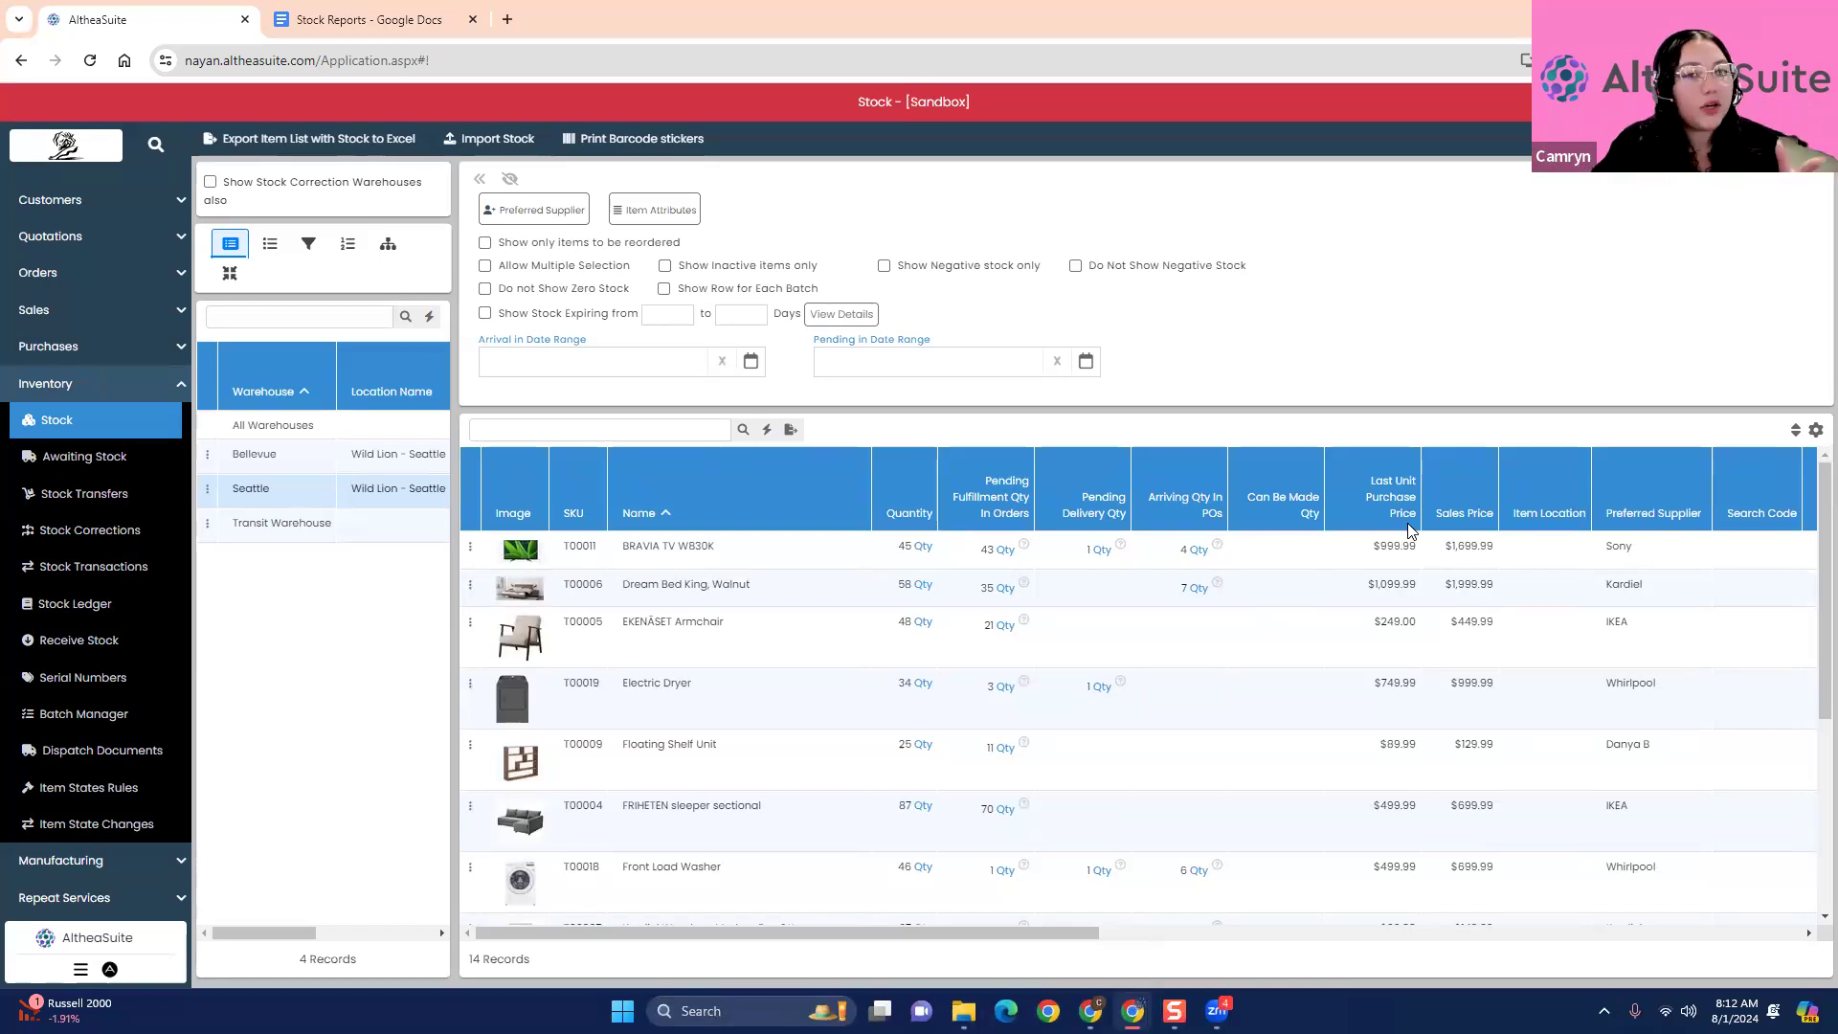
pyautogui.click(883, 265)
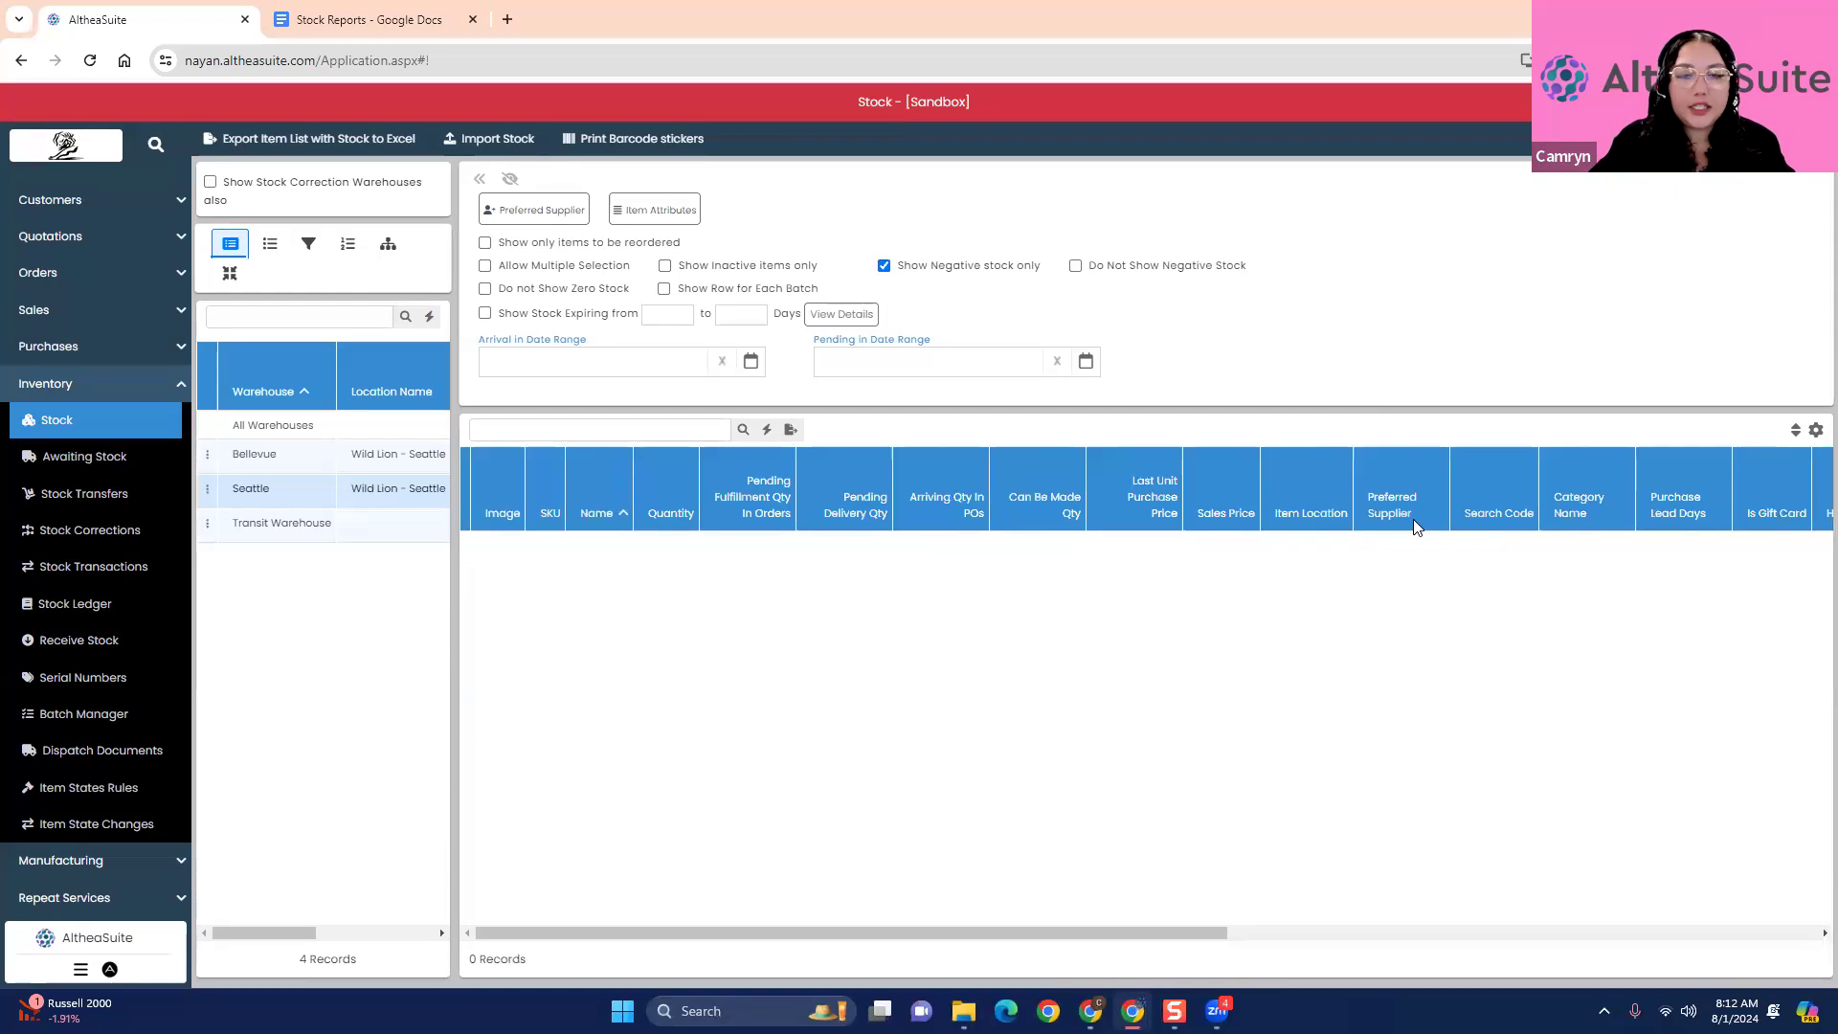
pyautogui.click(313, 463)
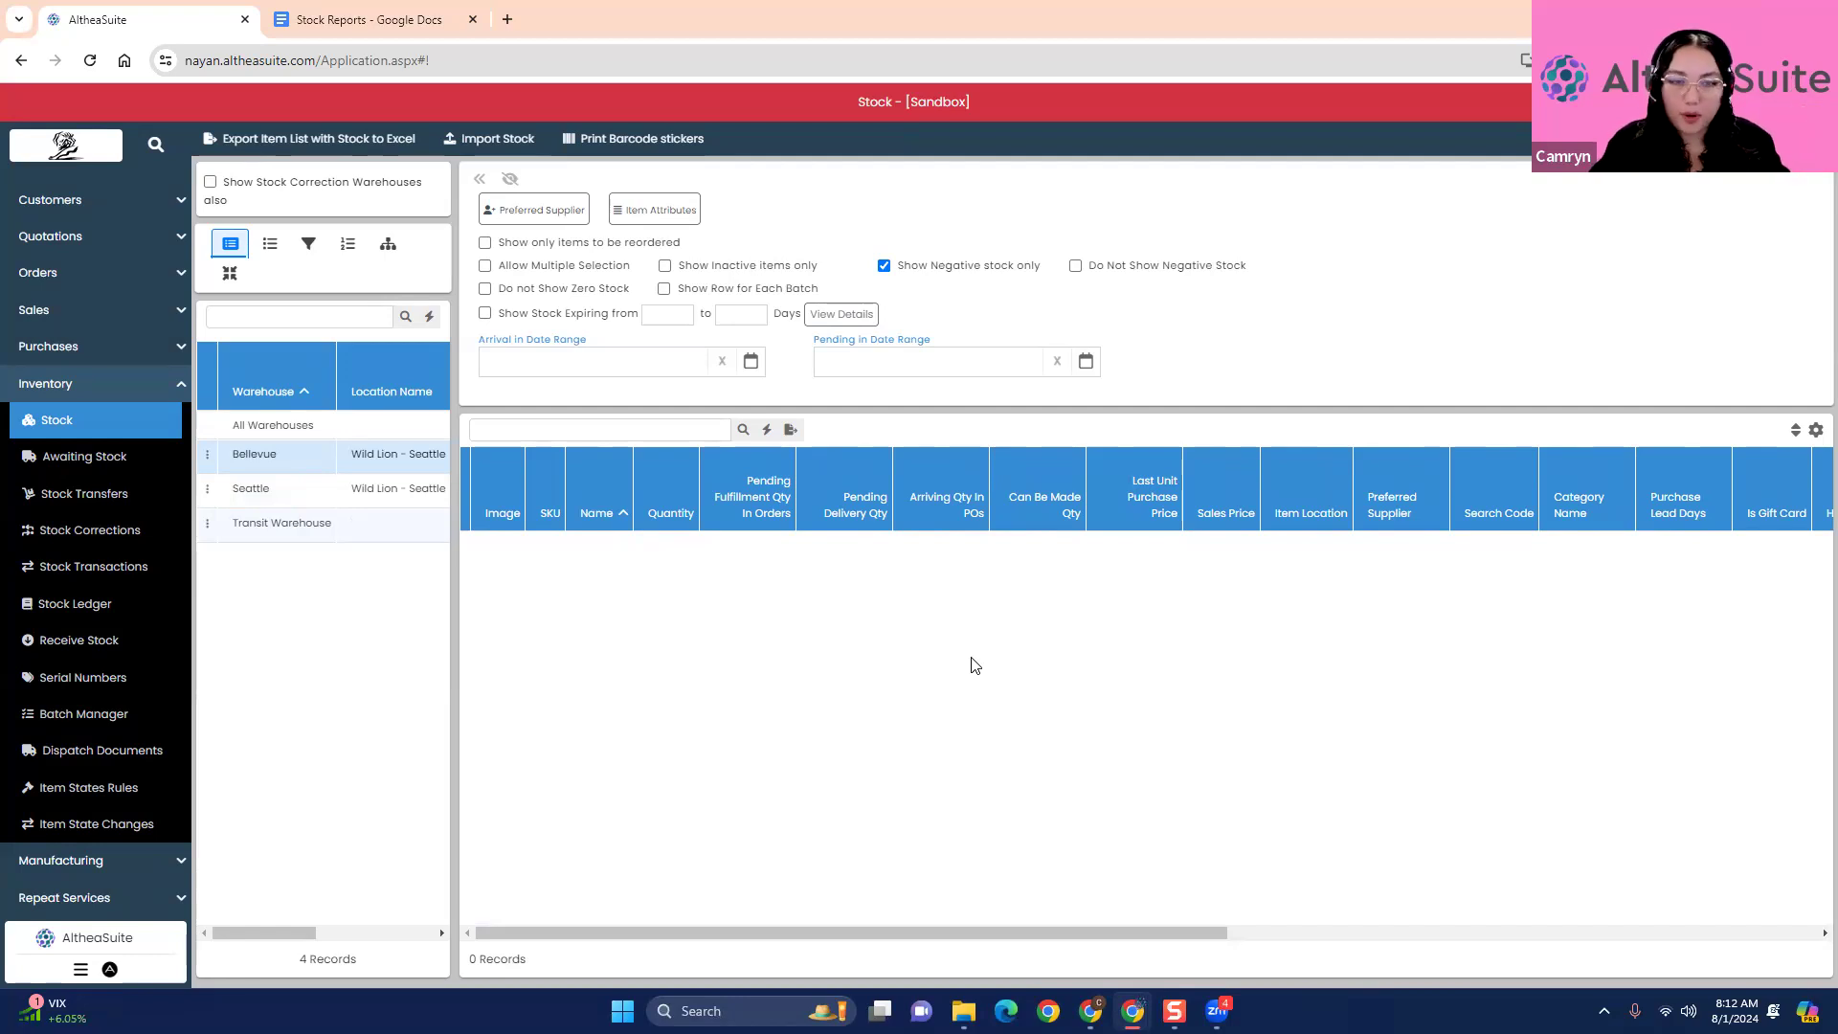
# - Stop limiting the Bellevue list to negative stock and filter it by the preferred supplier Whirlpool
pyautogui.click(884, 266)
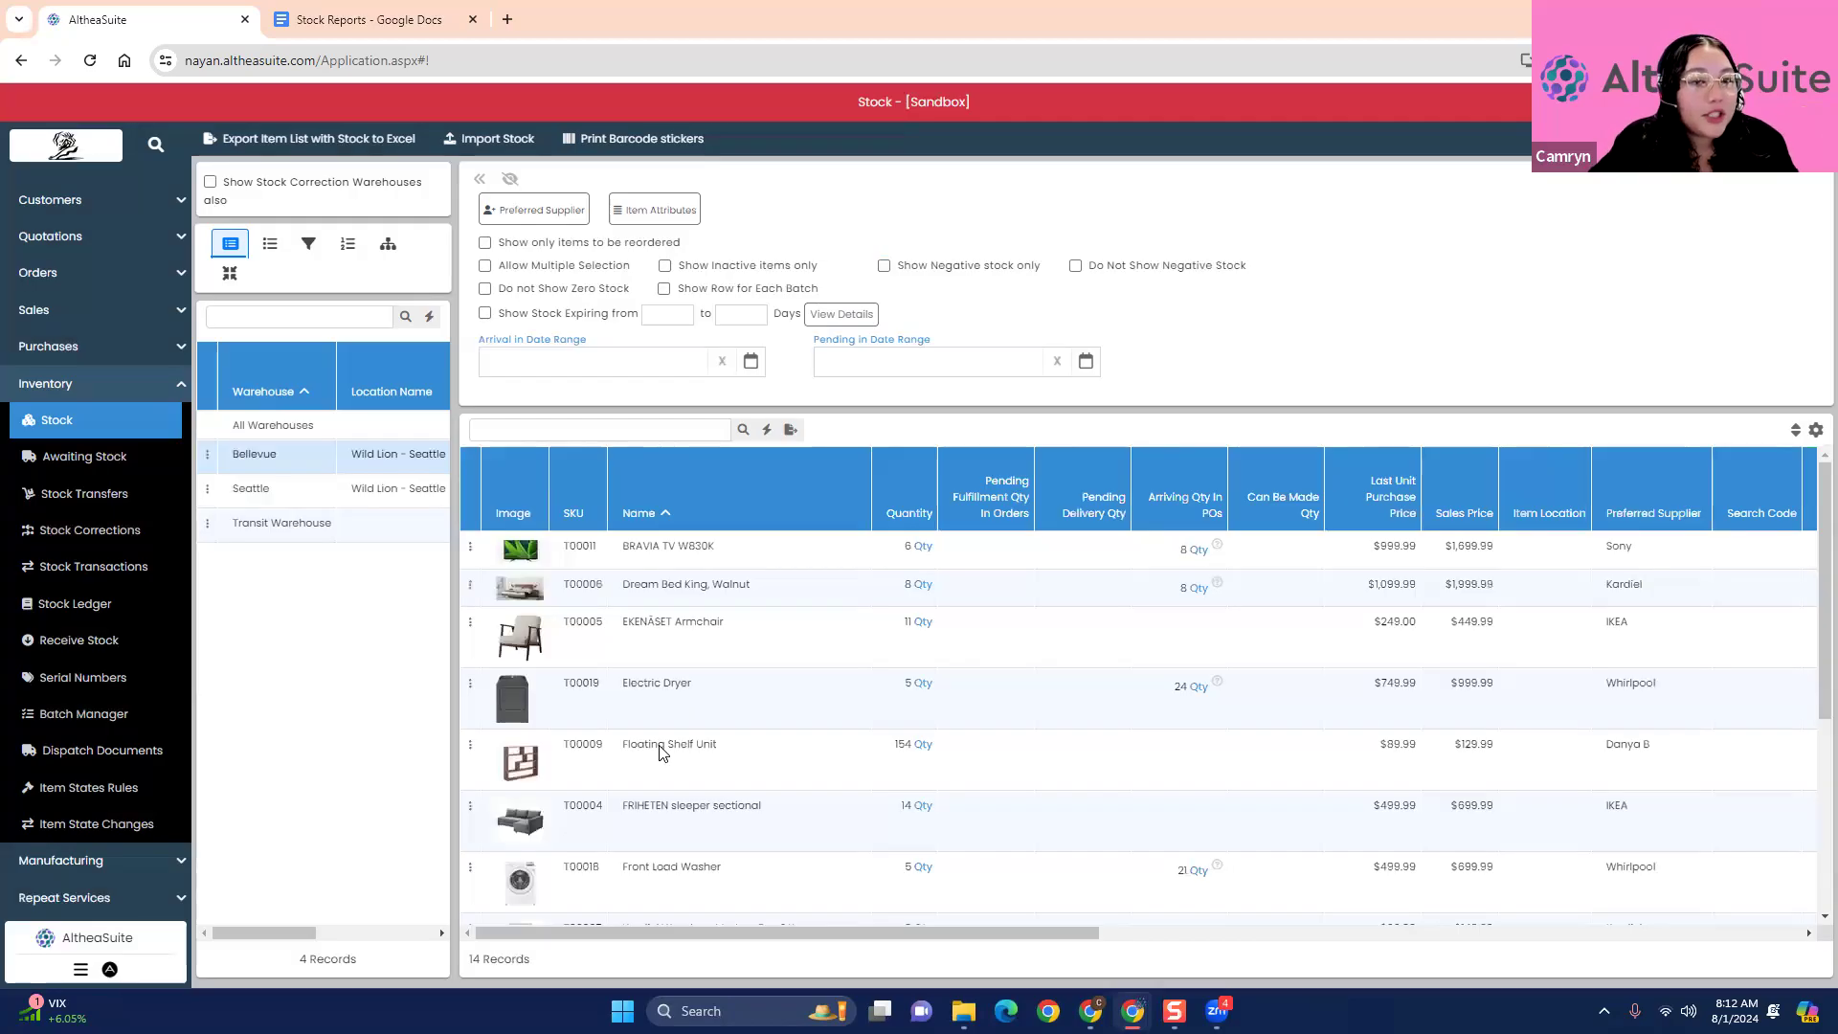
pyautogui.click(552, 221)
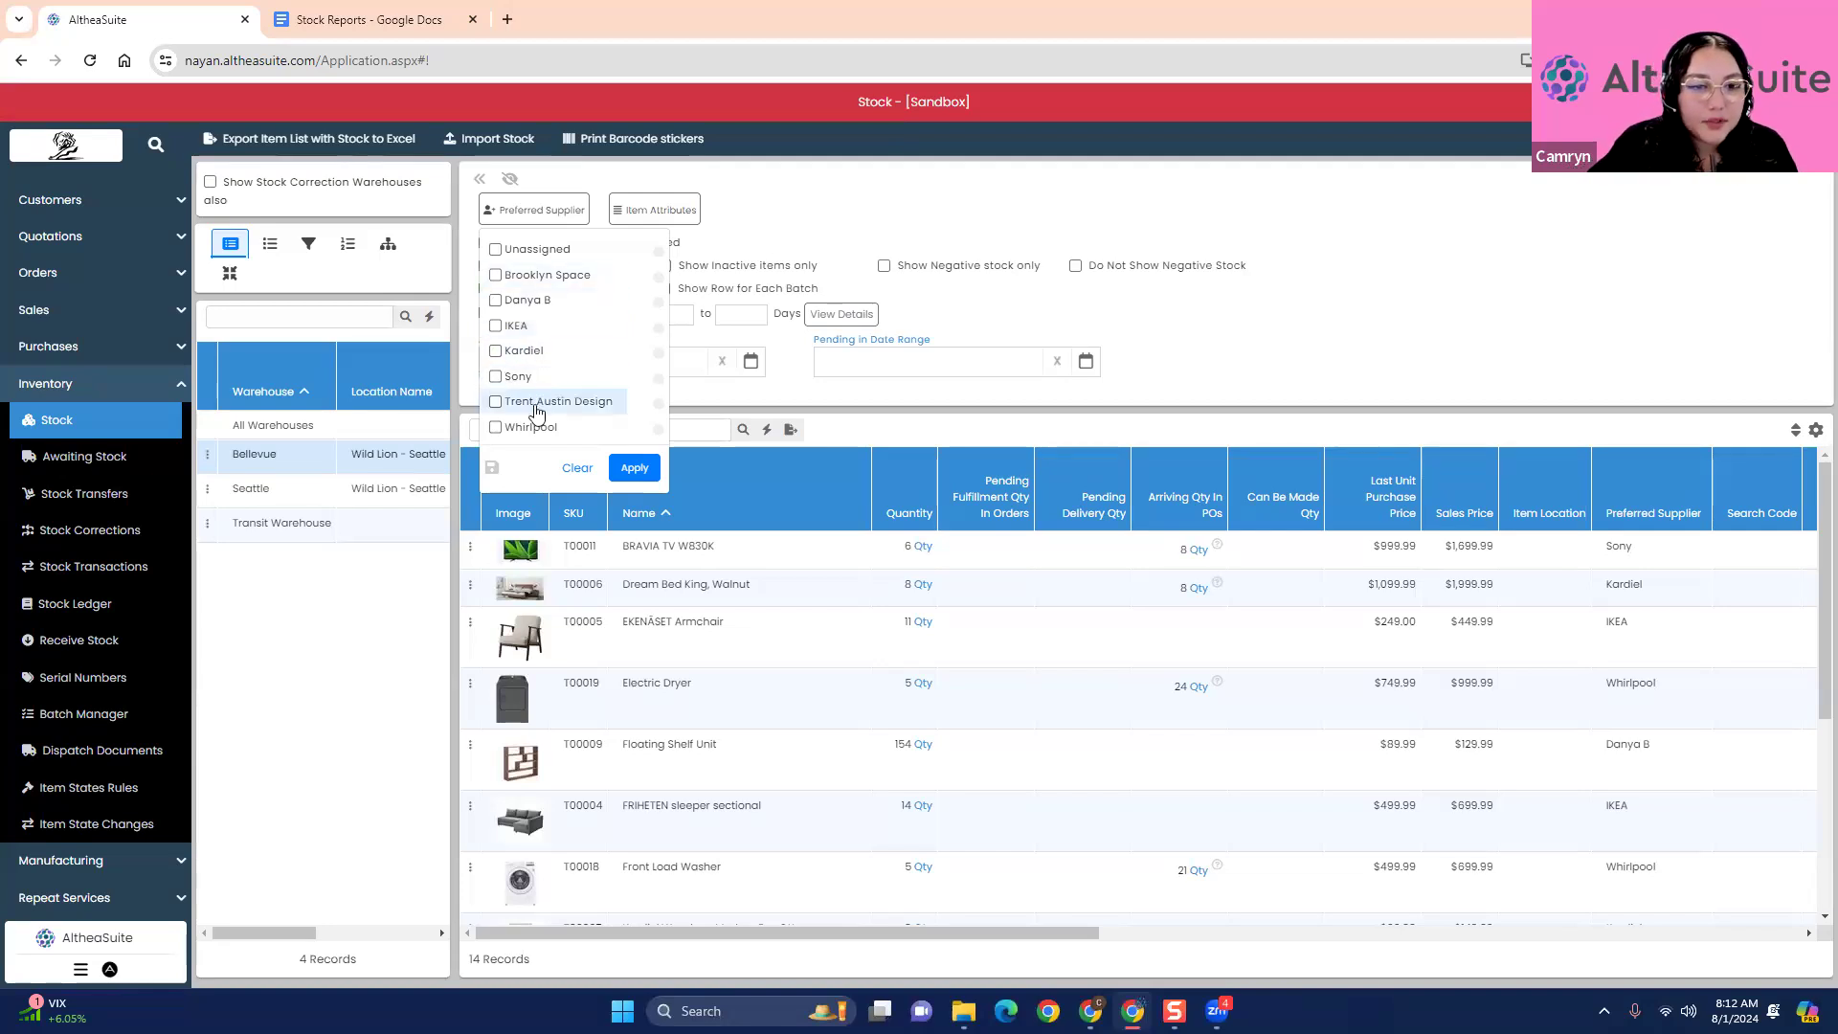
pyautogui.click(496, 428)
pyautogui.click(635, 468)
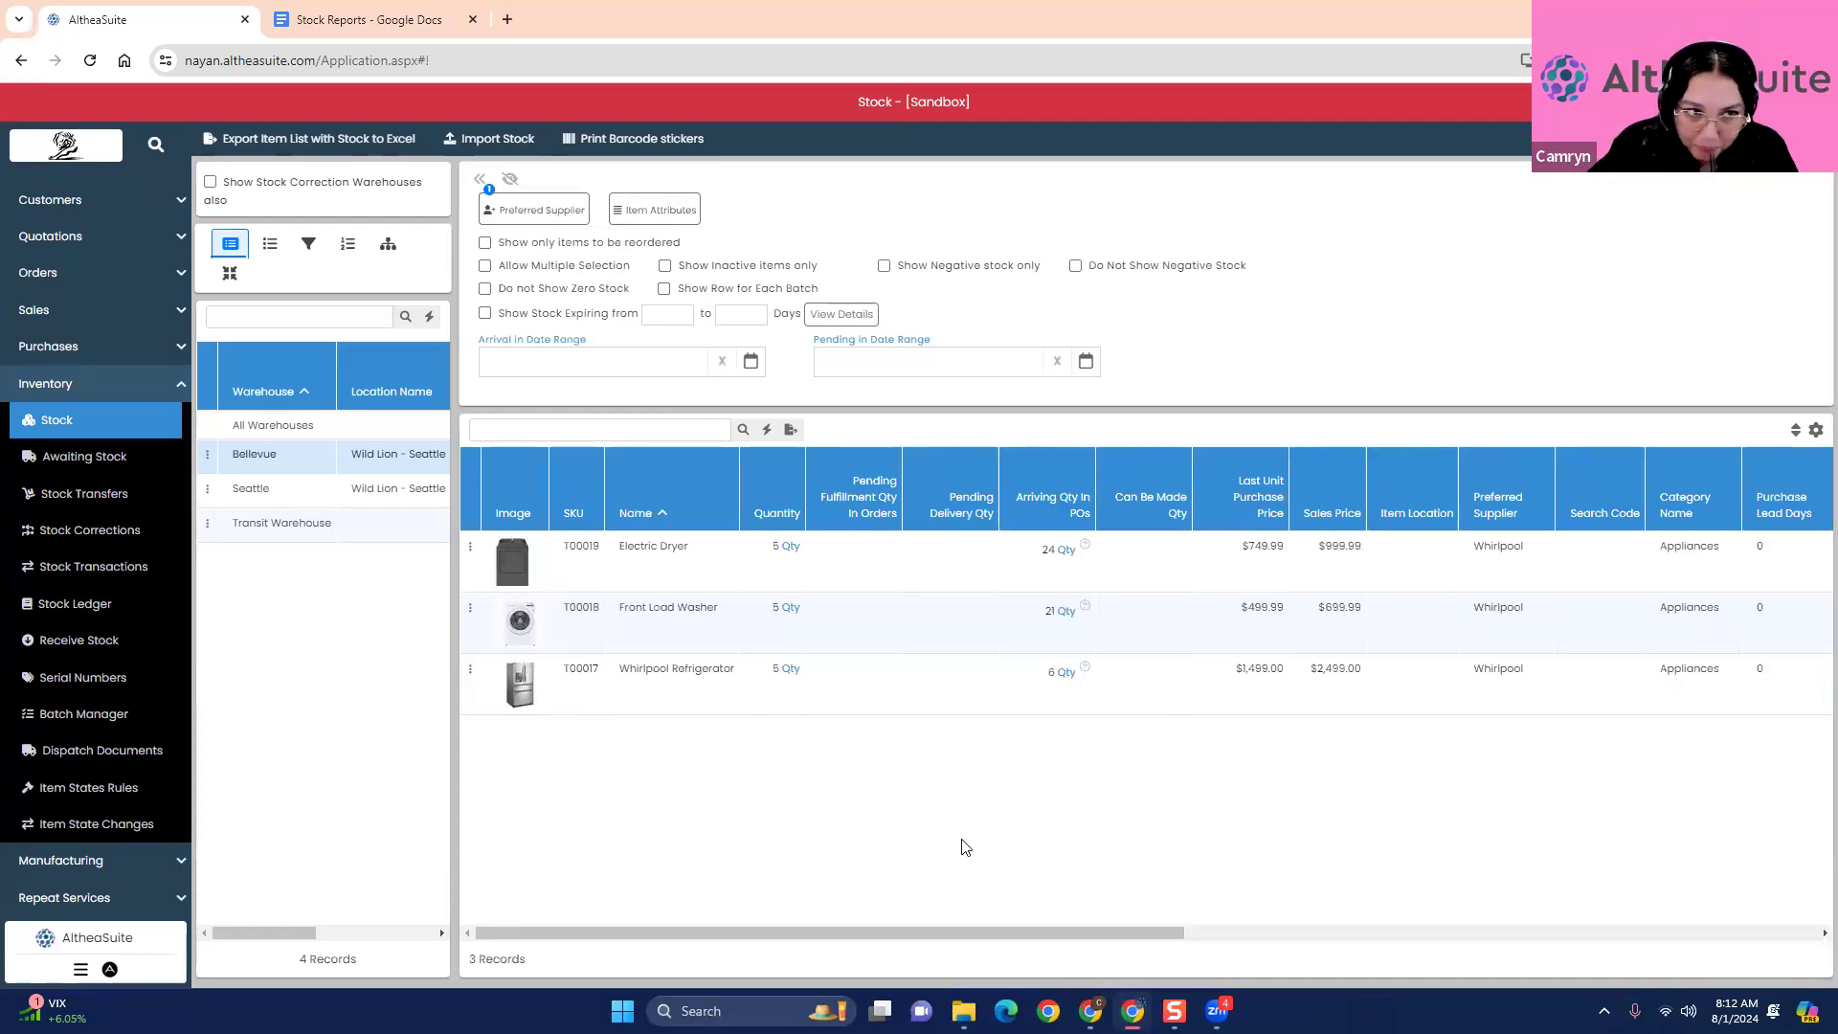
# - Narrow Bellevue's stock to the Appliances category and remove the Whirlpool supplier filter
pyautogui.click(283, 243)
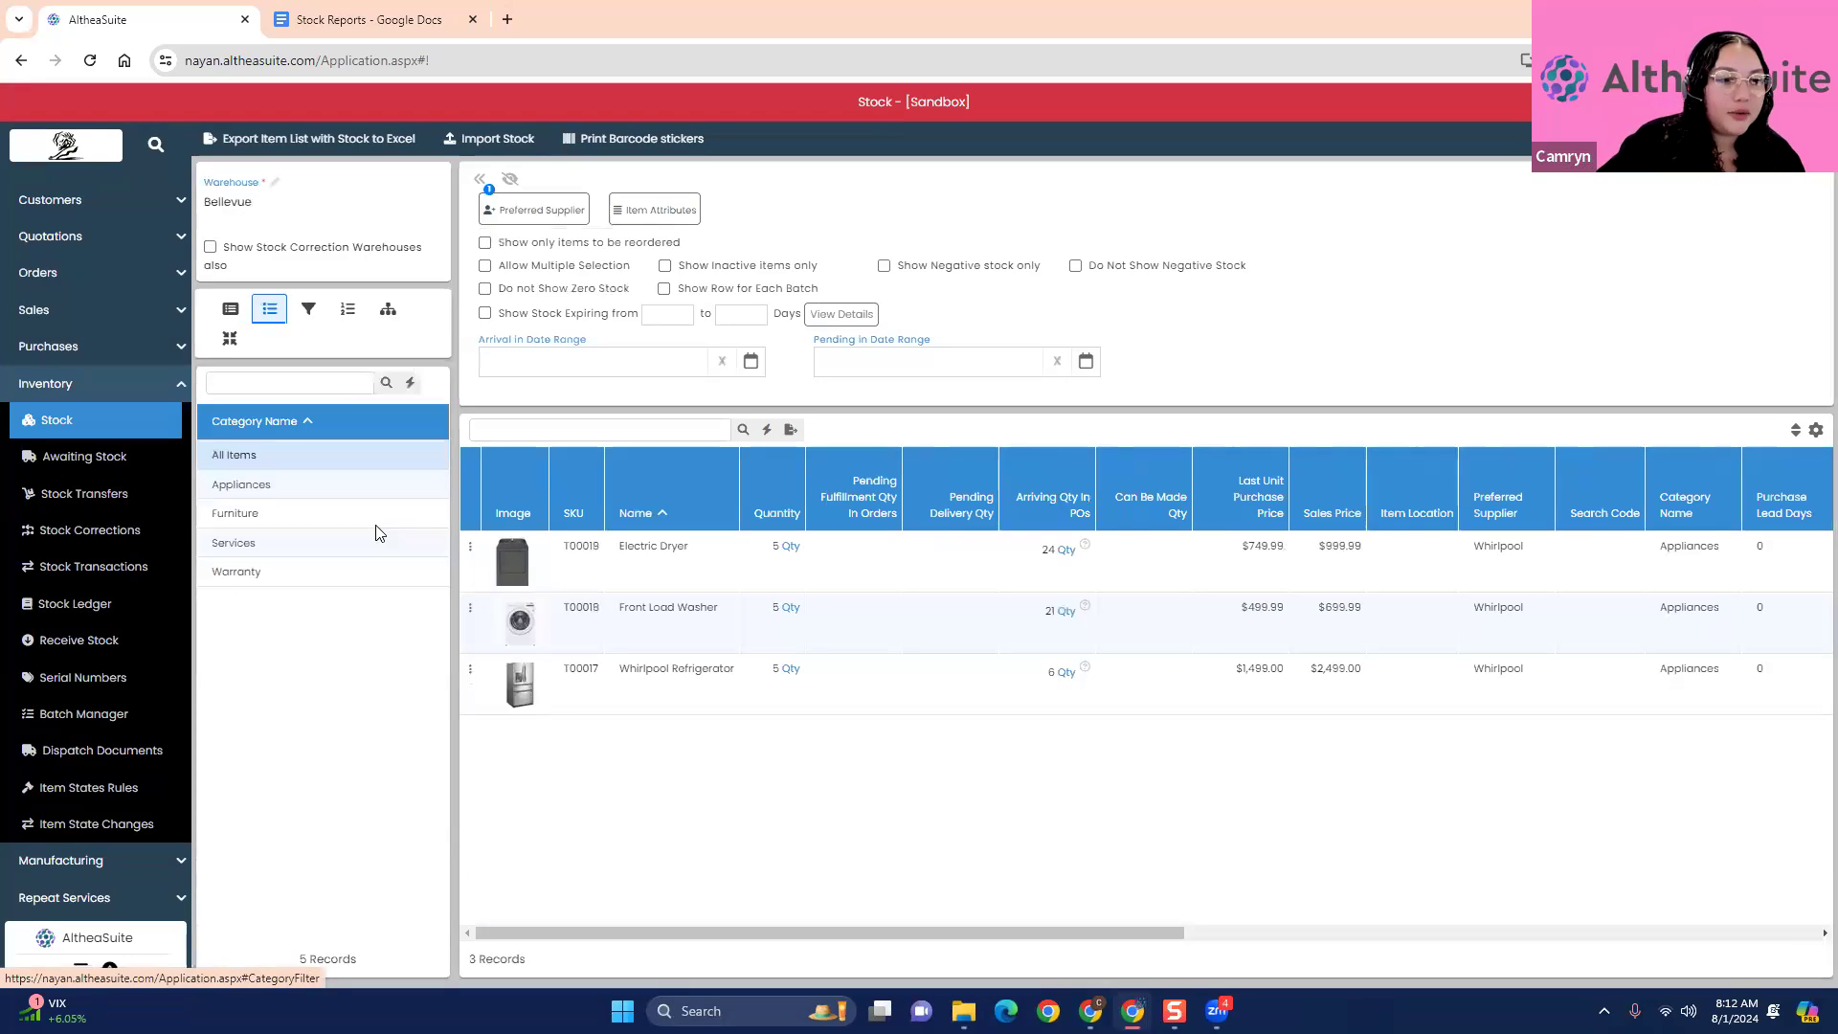
pyautogui.click(306, 485)
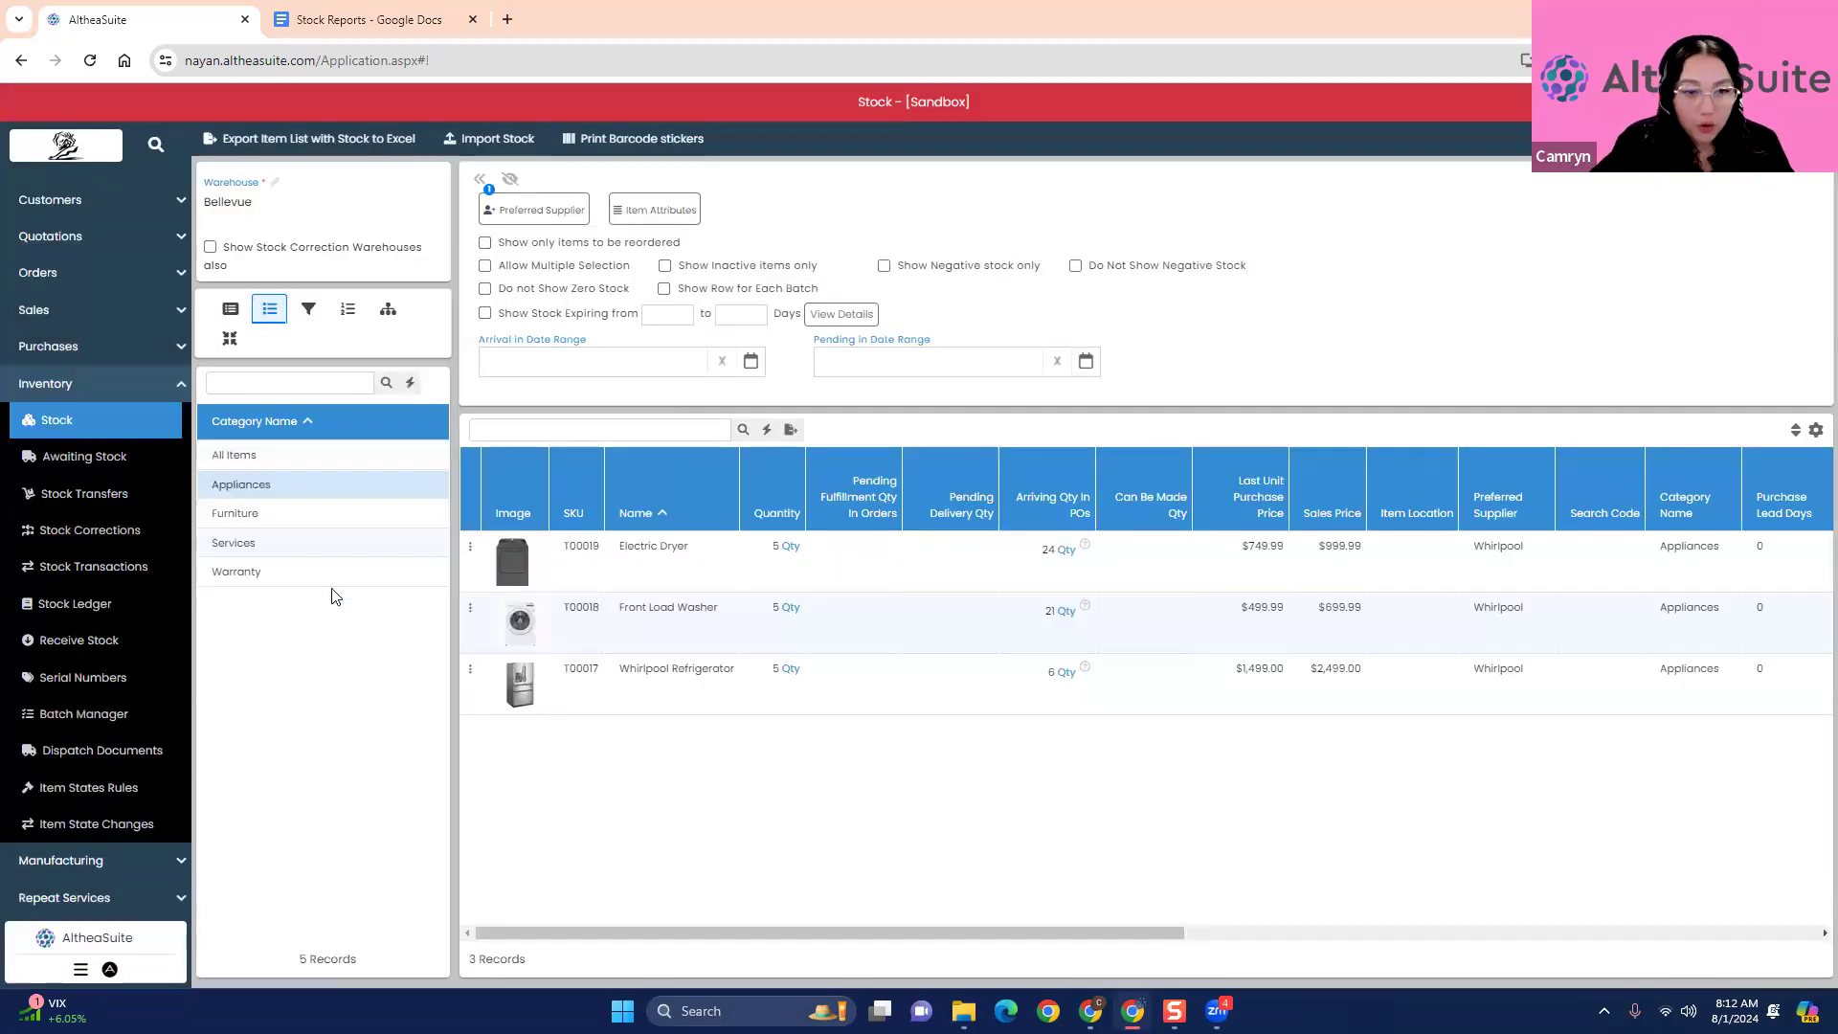
pyautogui.click(577, 209)
pyautogui.click(496, 428)
pyautogui.click(636, 469)
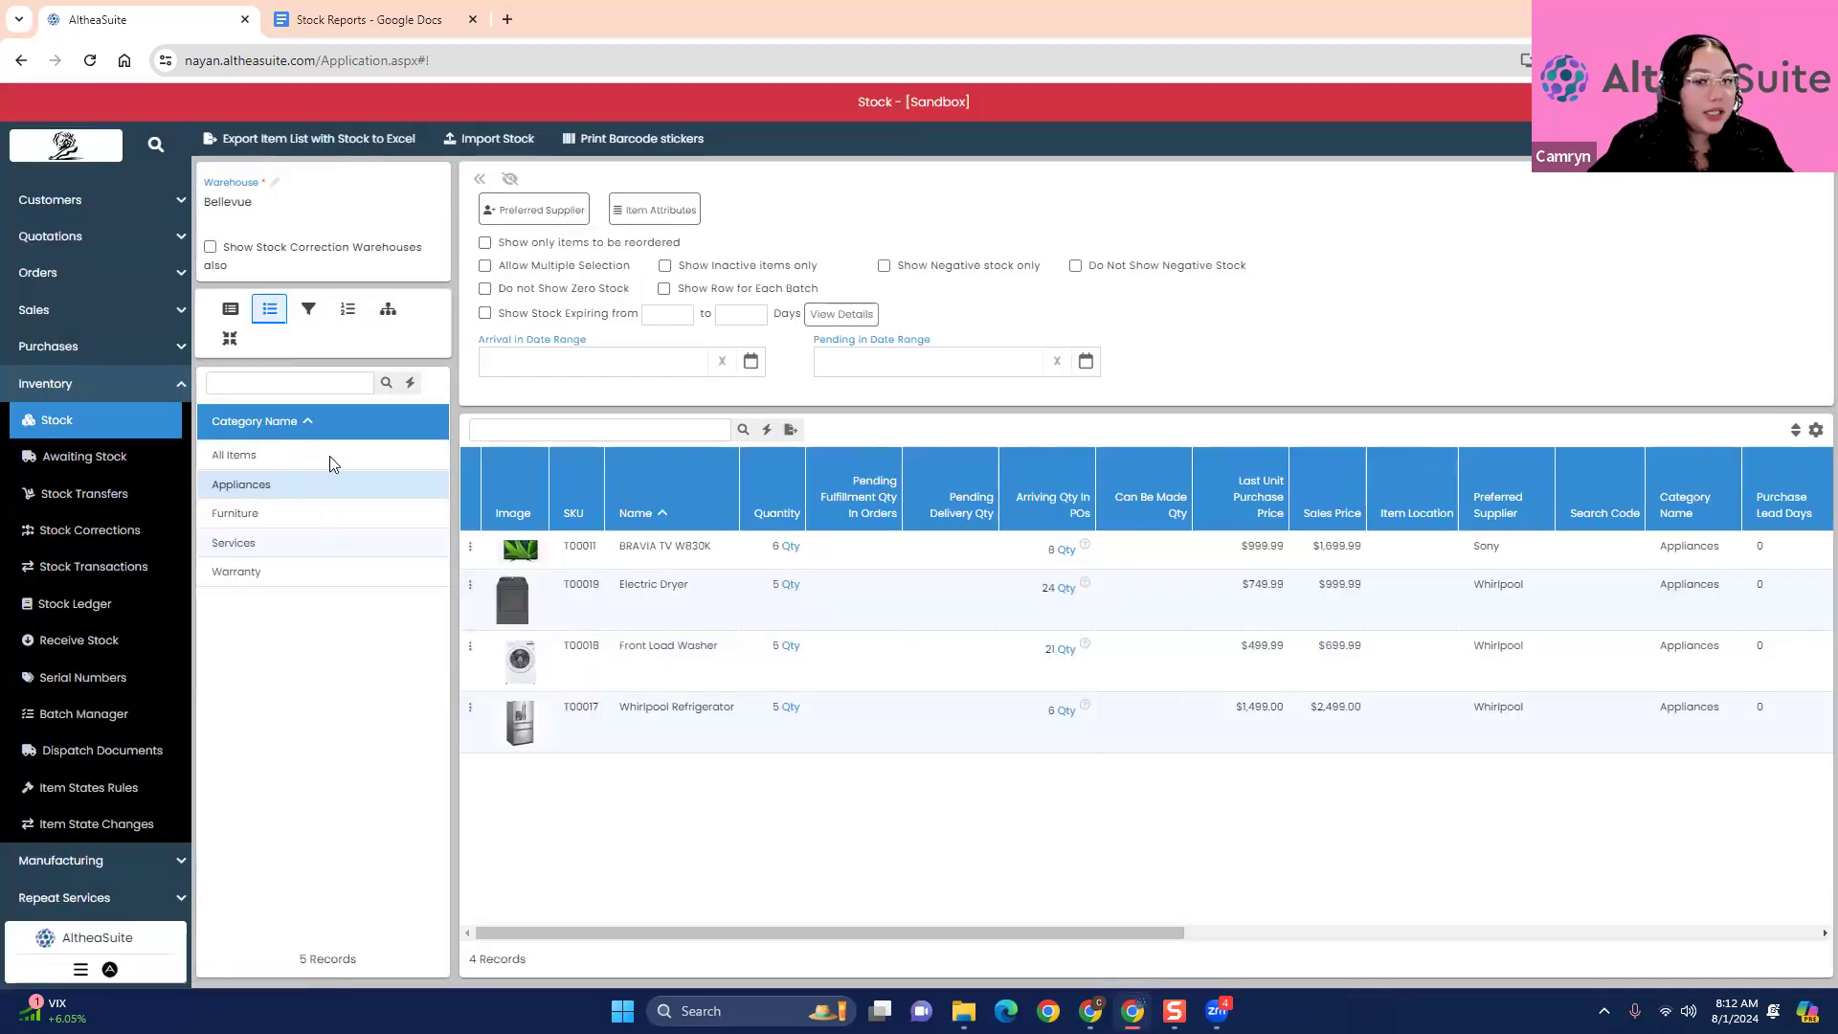
# - Hide zero-stock items and review Bellevue's stock in the Furniture, Services and Warranty categories
pyautogui.click(288, 518)
pyautogui.click(295, 540)
pyautogui.click(310, 570)
pyautogui.click(485, 288)
pyautogui.click(309, 546)
pyautogui.click(293, 515)
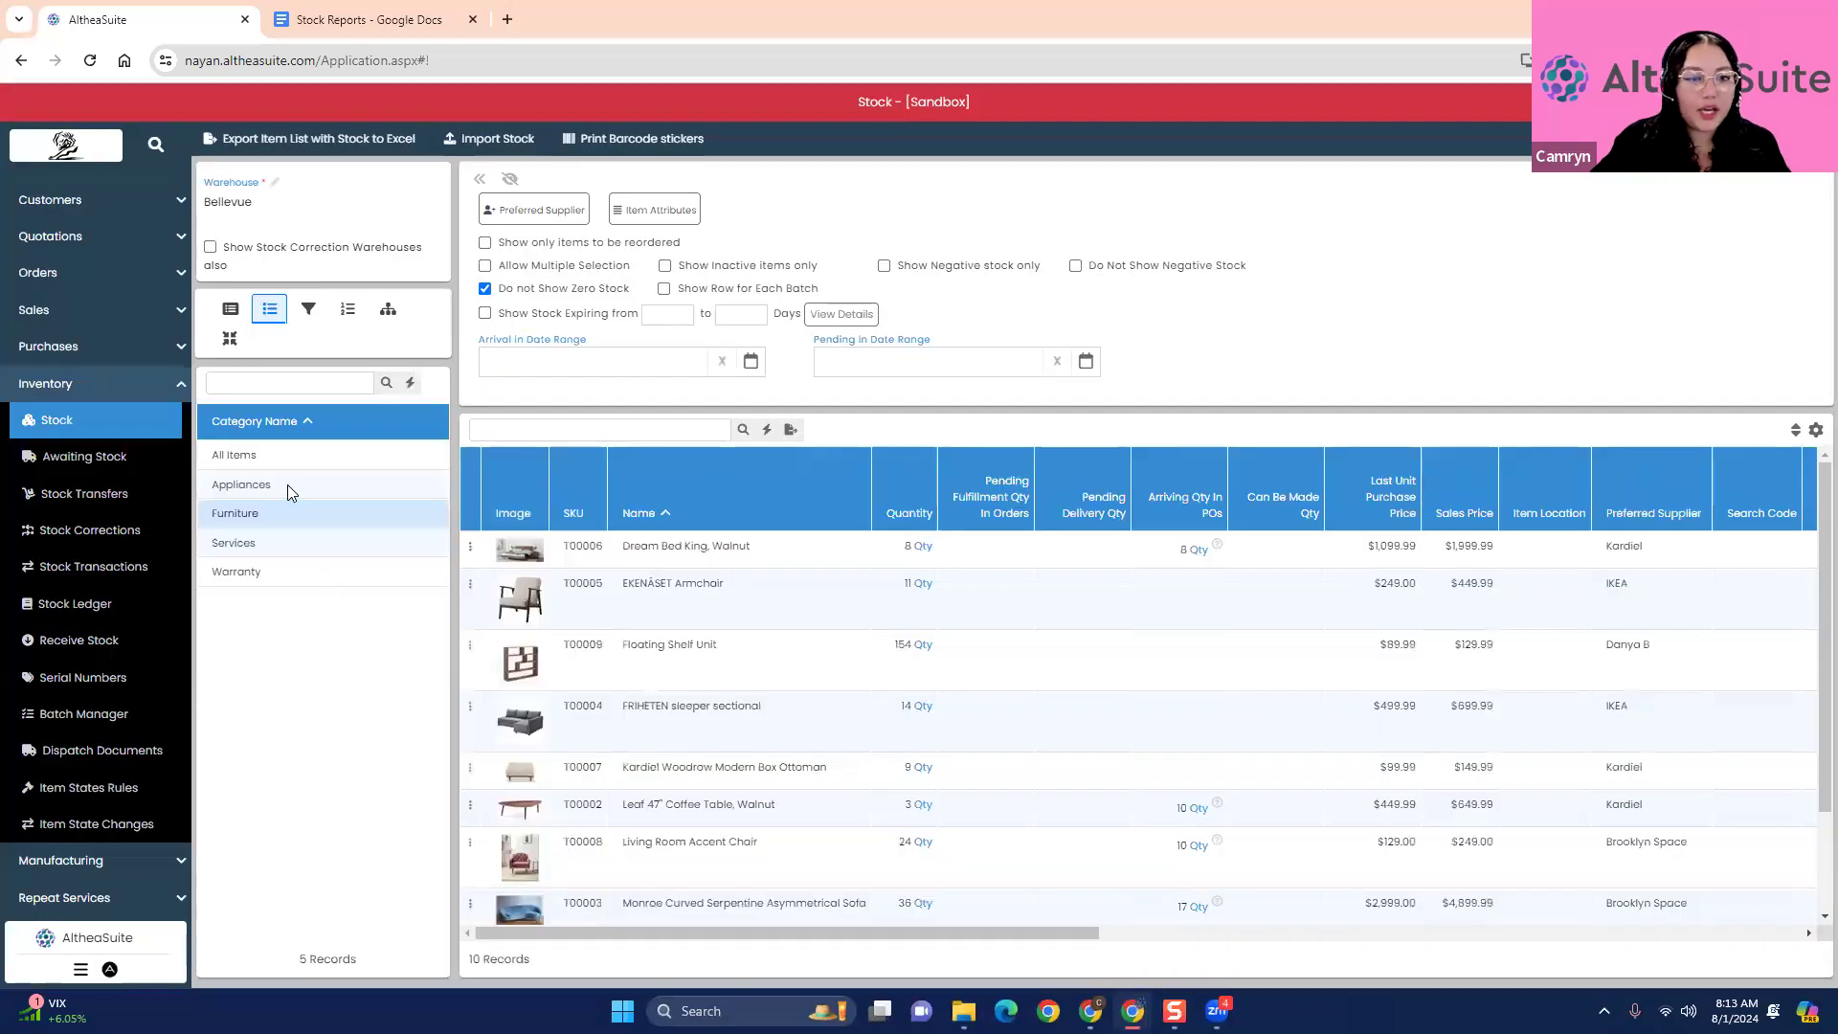
pyautogui.click(286, 546)
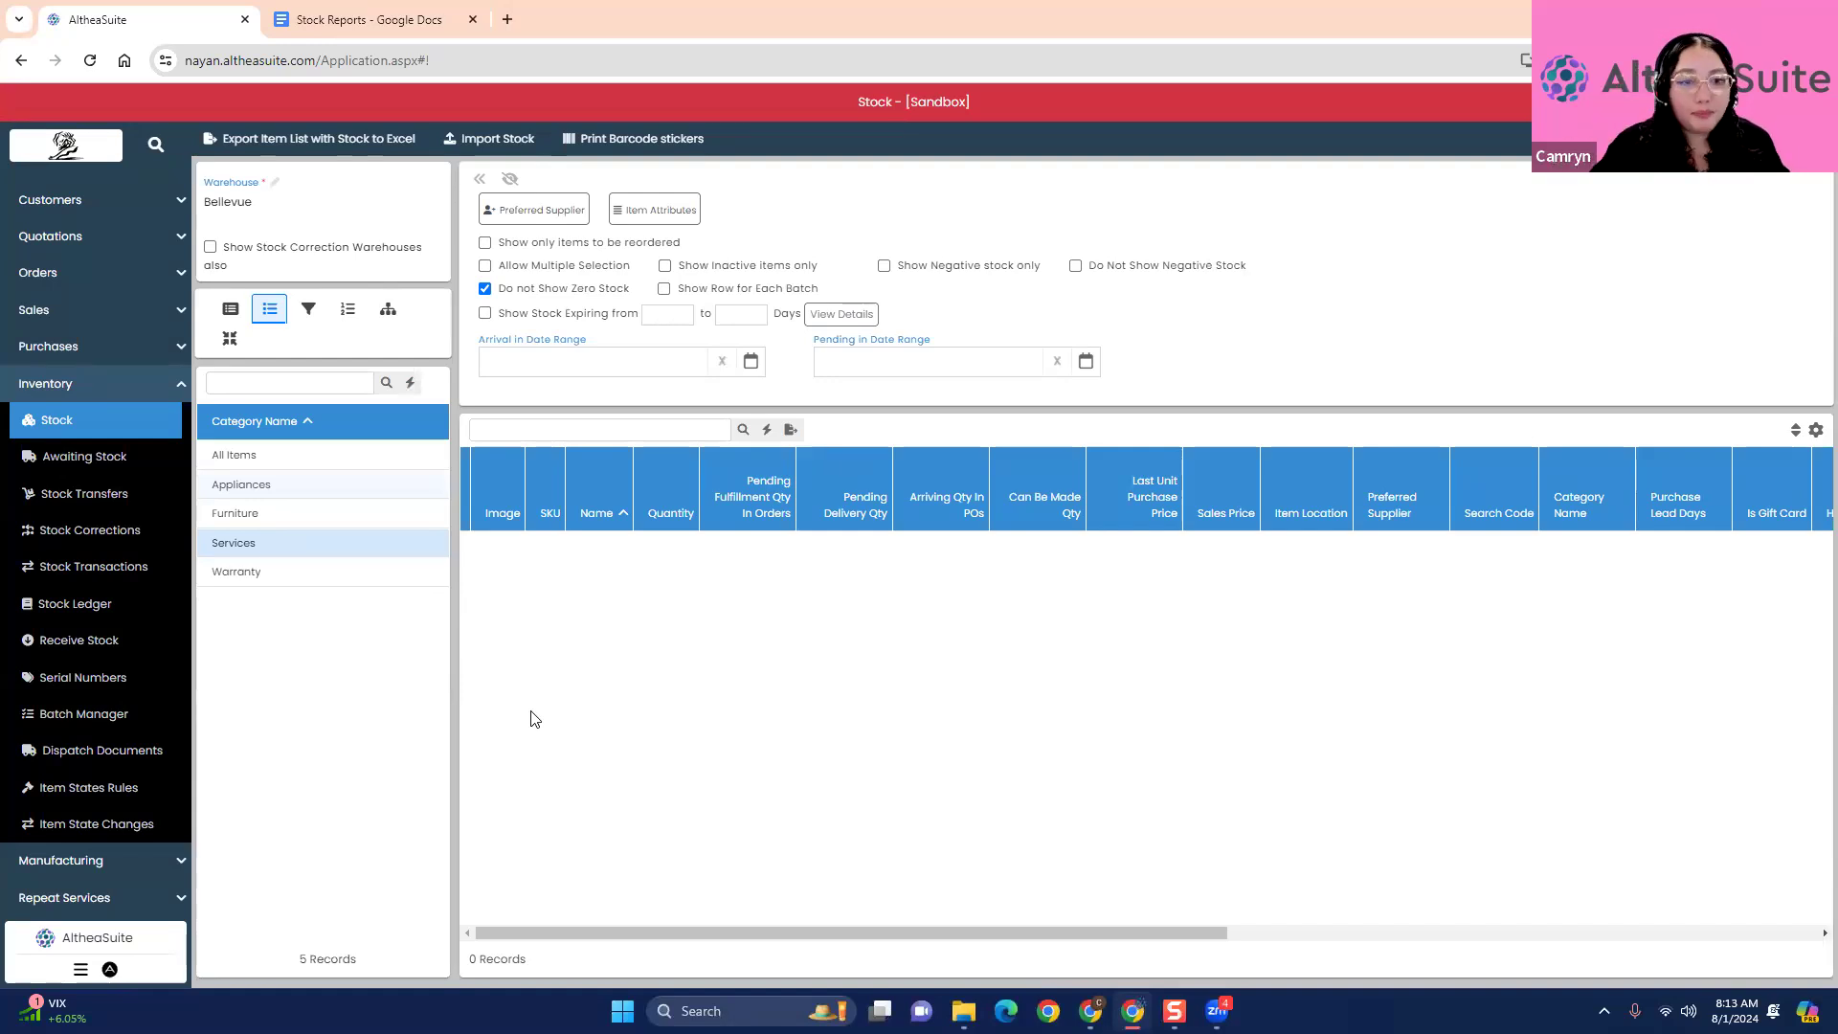
pyautogui.click(245, 571)
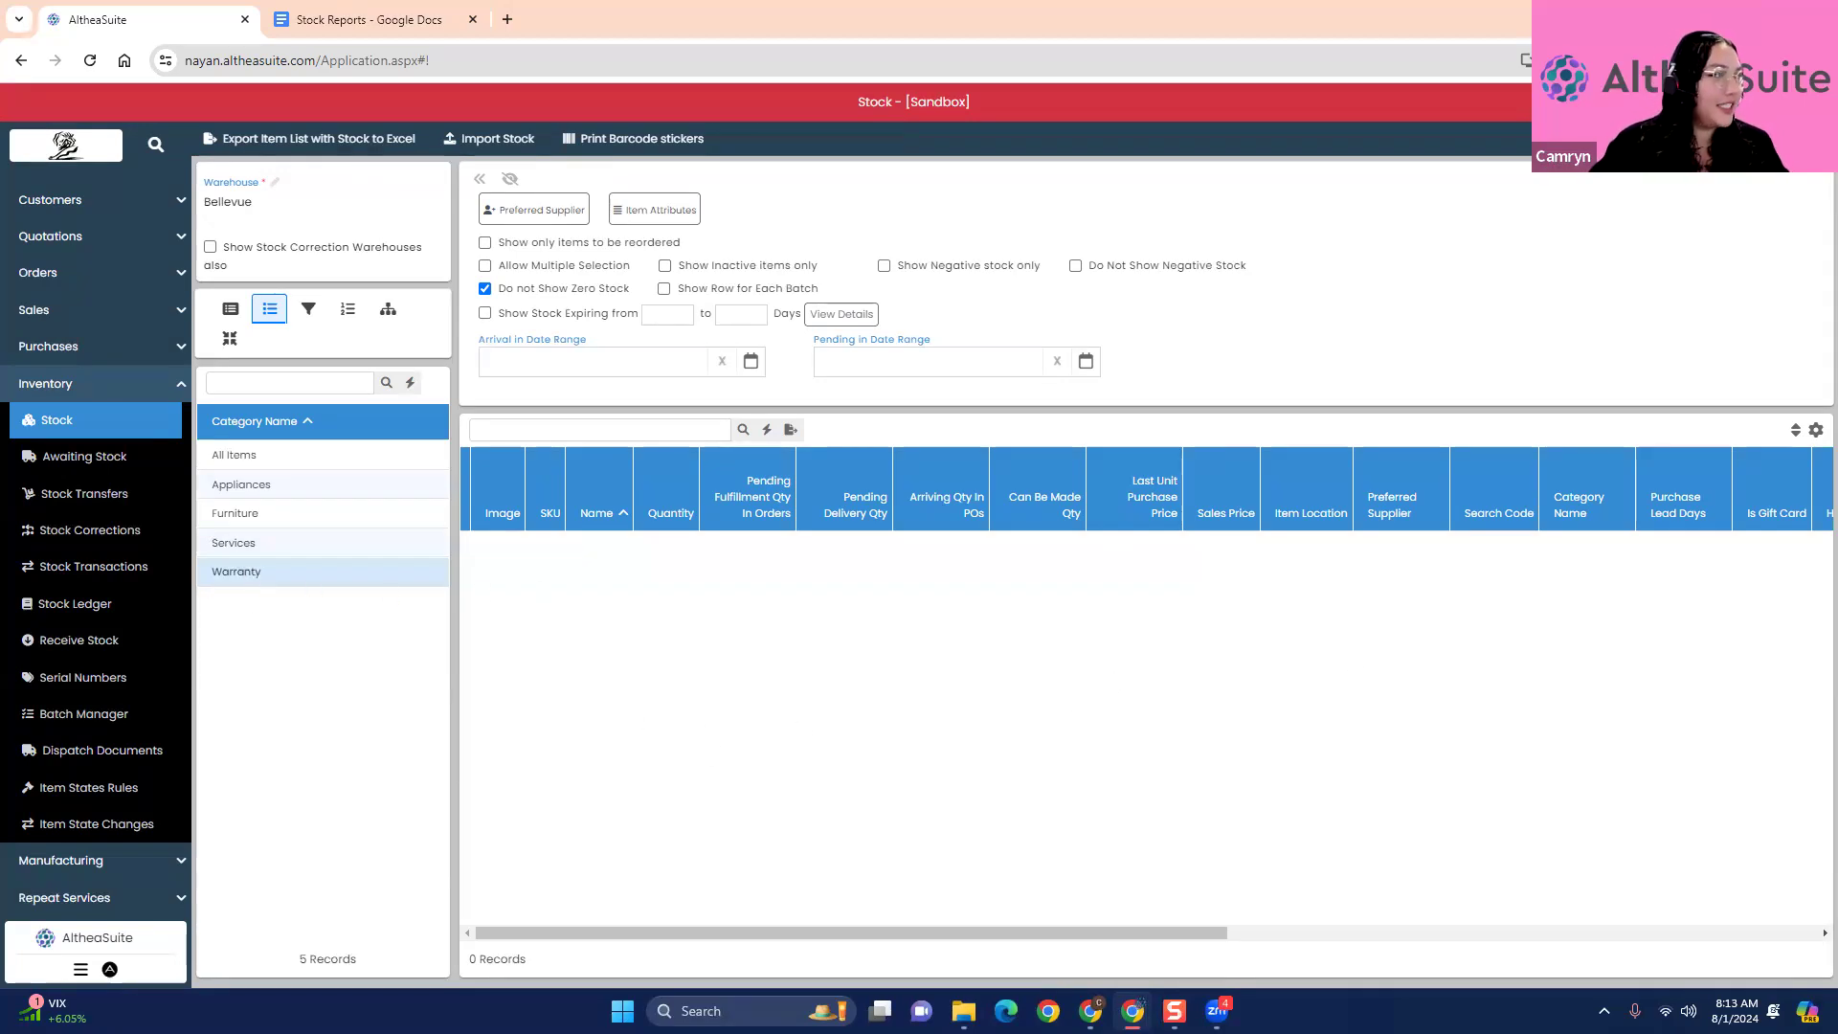
# - Return to the Furniture category and examine its full stock list for Bellevue
pyautogui.click(275, 490)
pyautogui.click(295, 517)
pyautogui.scroll(-2, 913, 747)
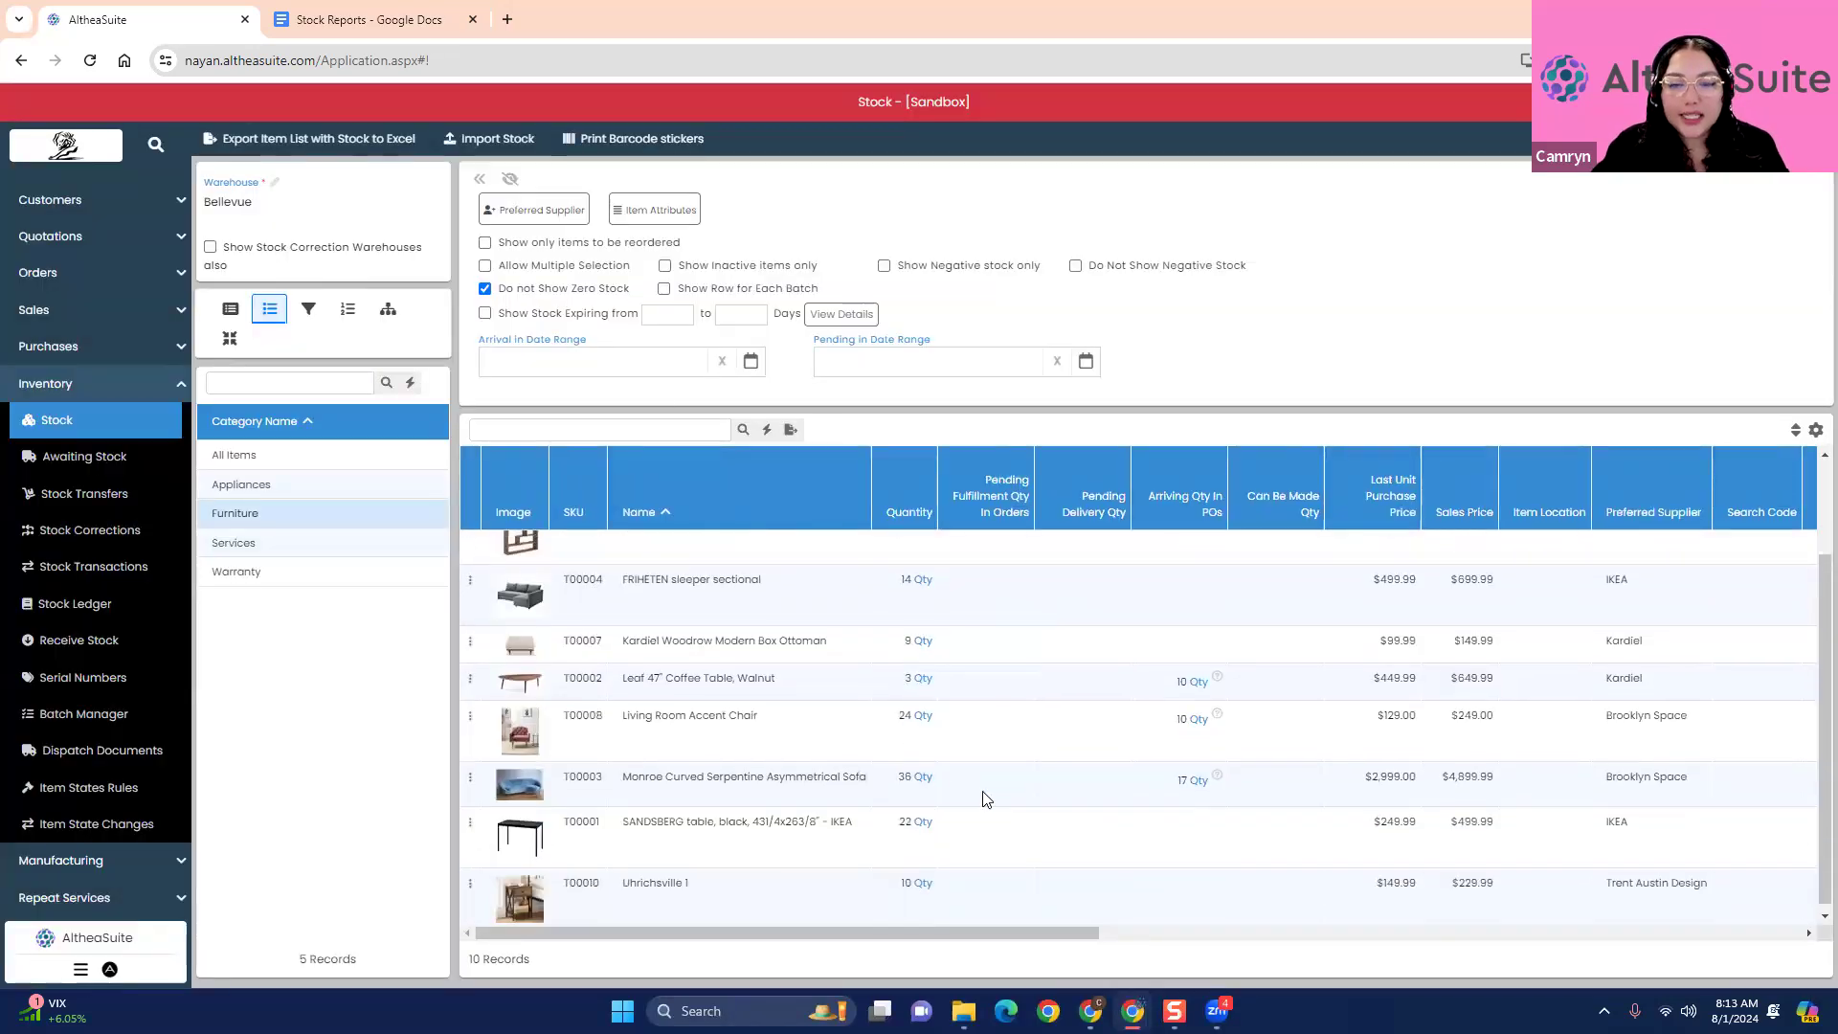
pyautogui.scroll(2, 982, 794)
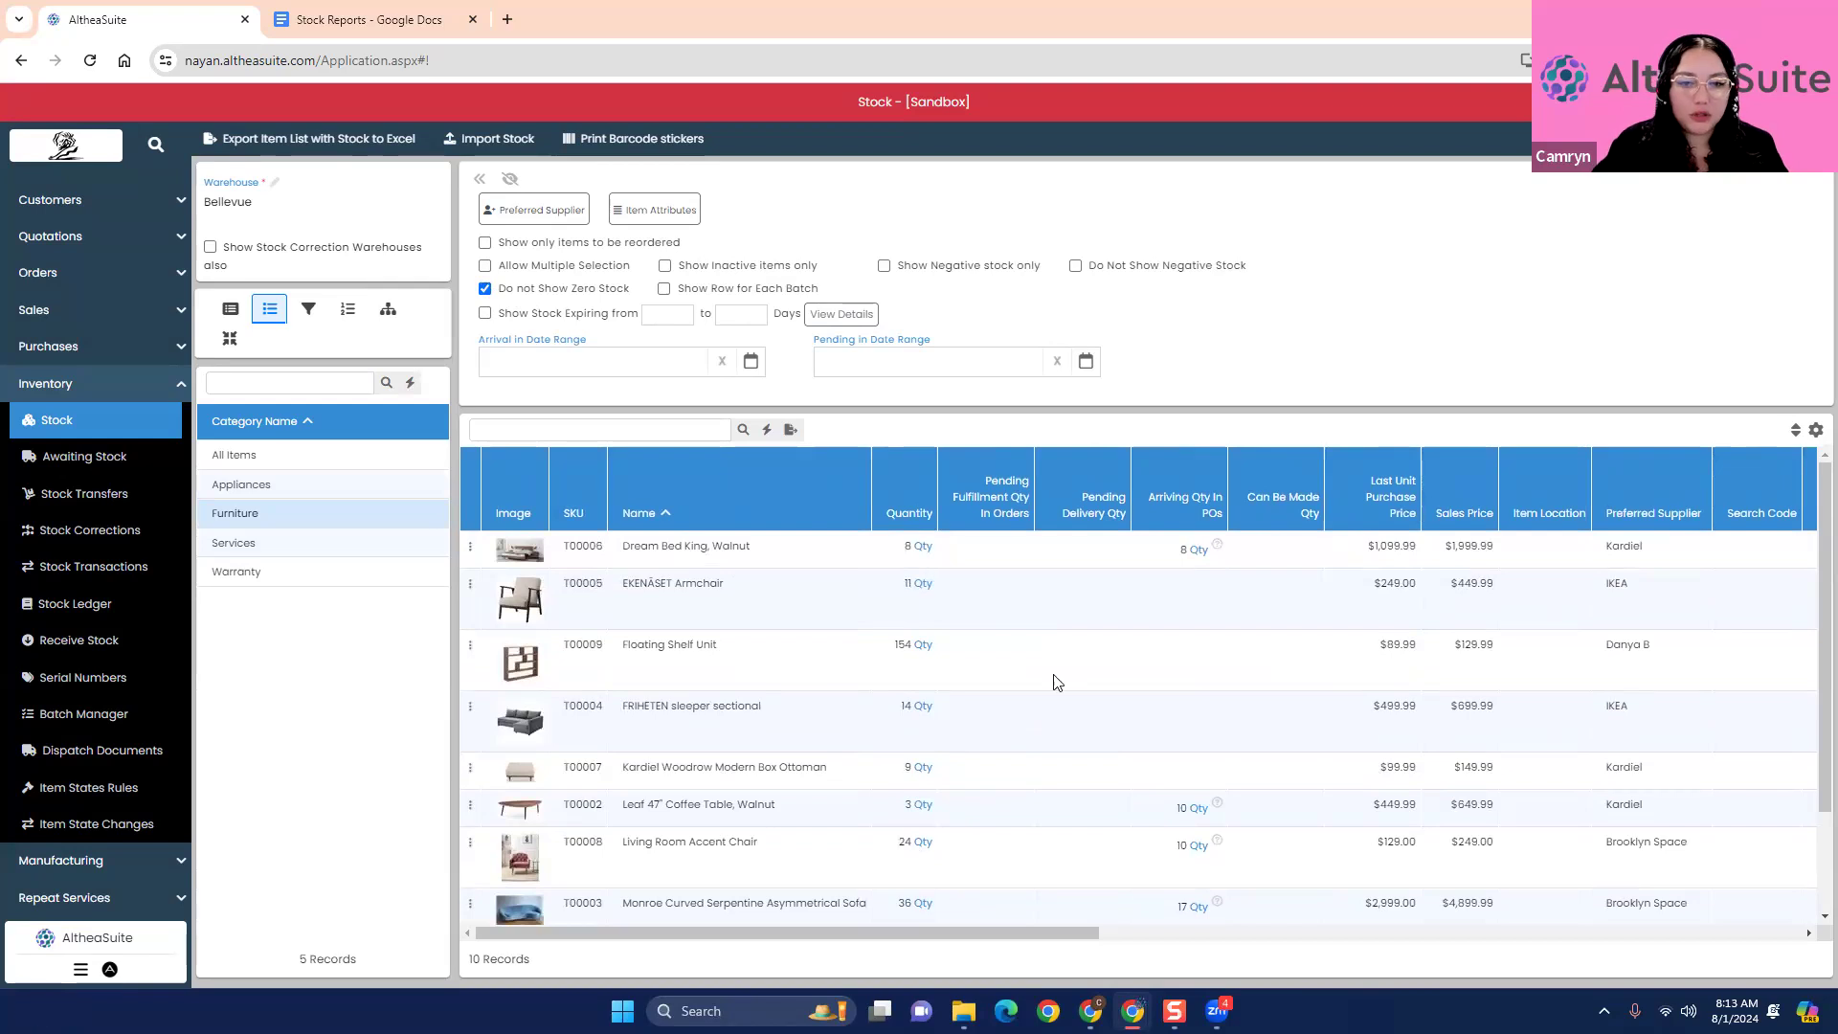
pyautogui.scroll(-2, 1019, 802)
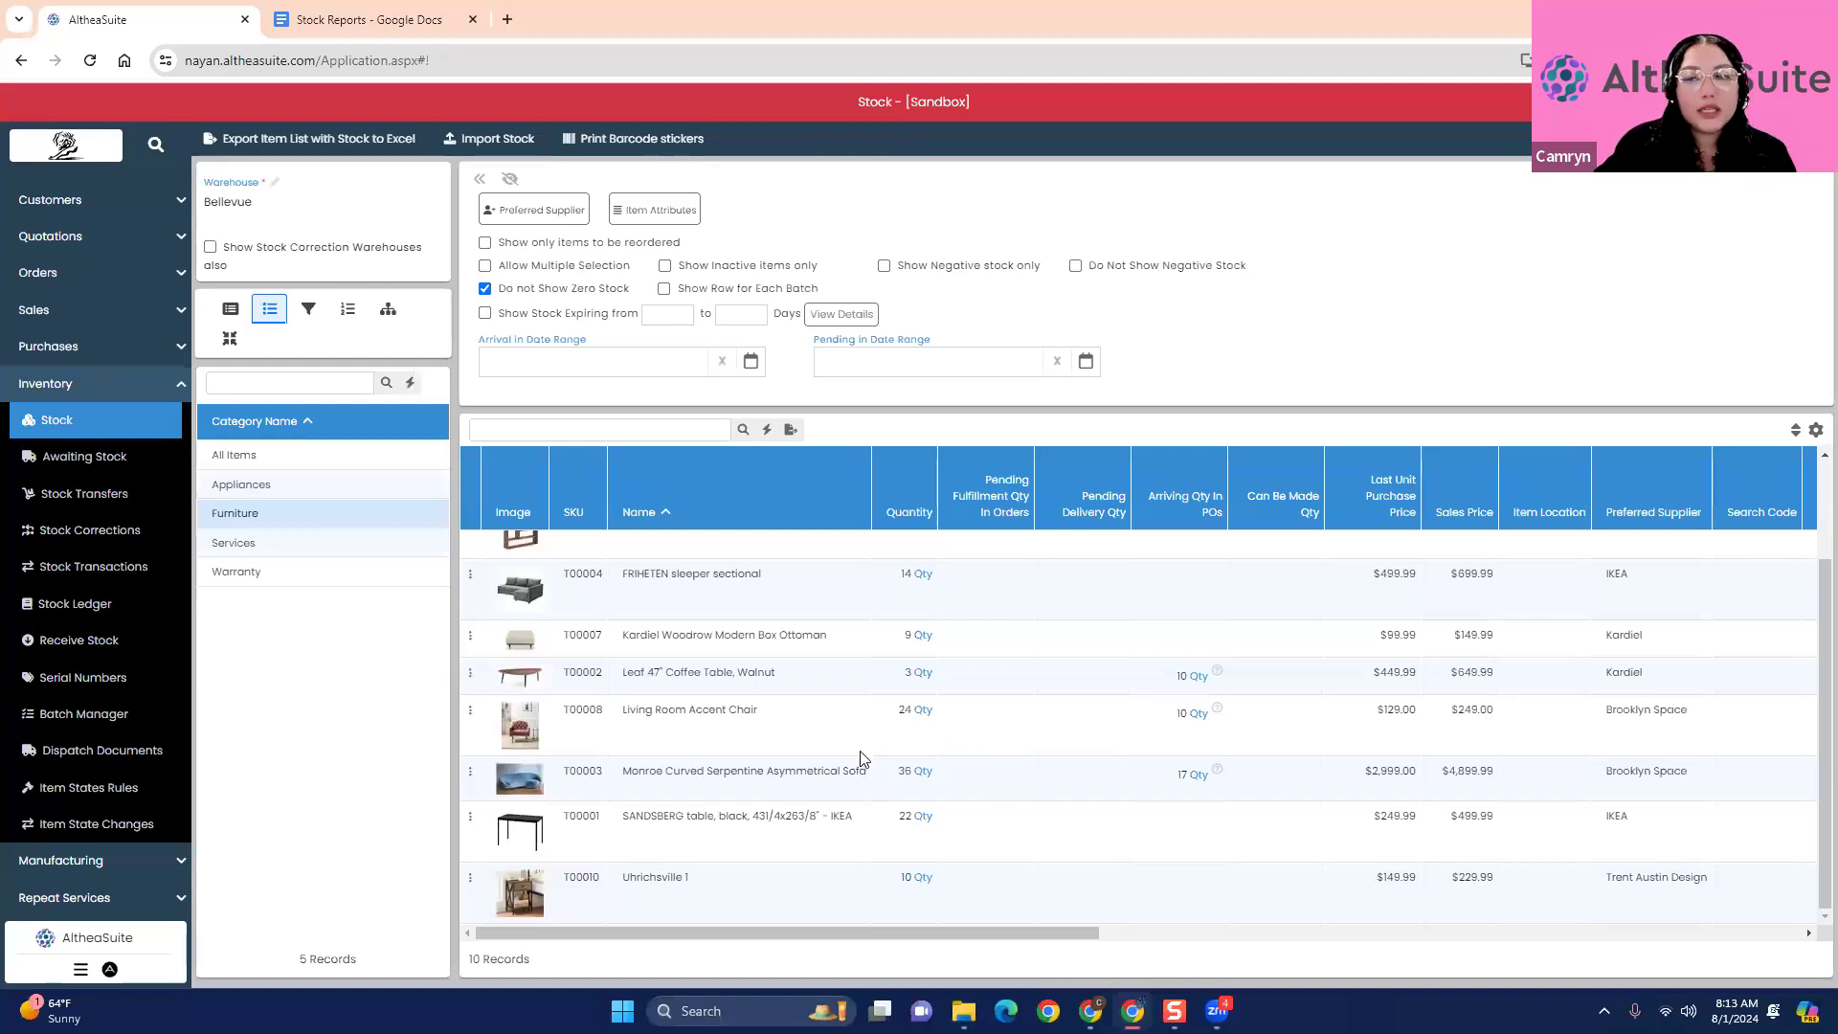
pyautogui.scroll(2, 860, 763)
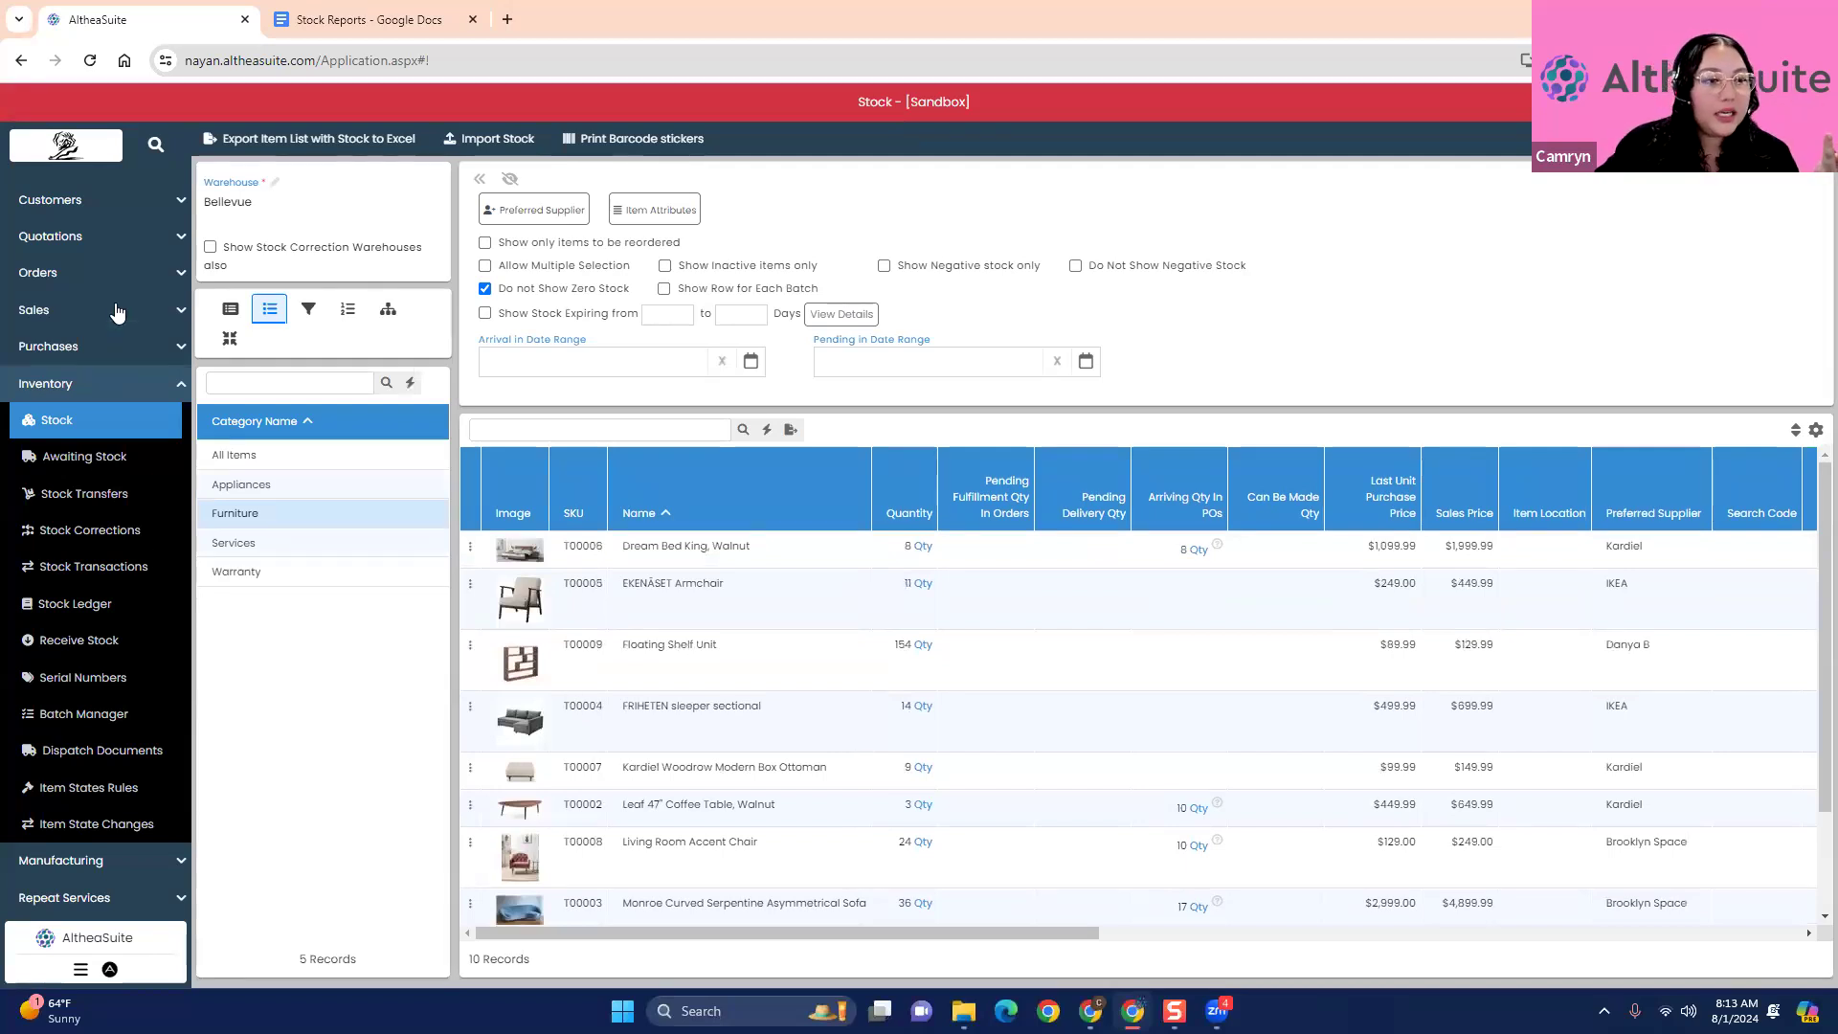
# - Start a new stock transfer from the Bellevue warehouse to the Seattle warehouse
pyautogui.scroll(3, 134, 334)
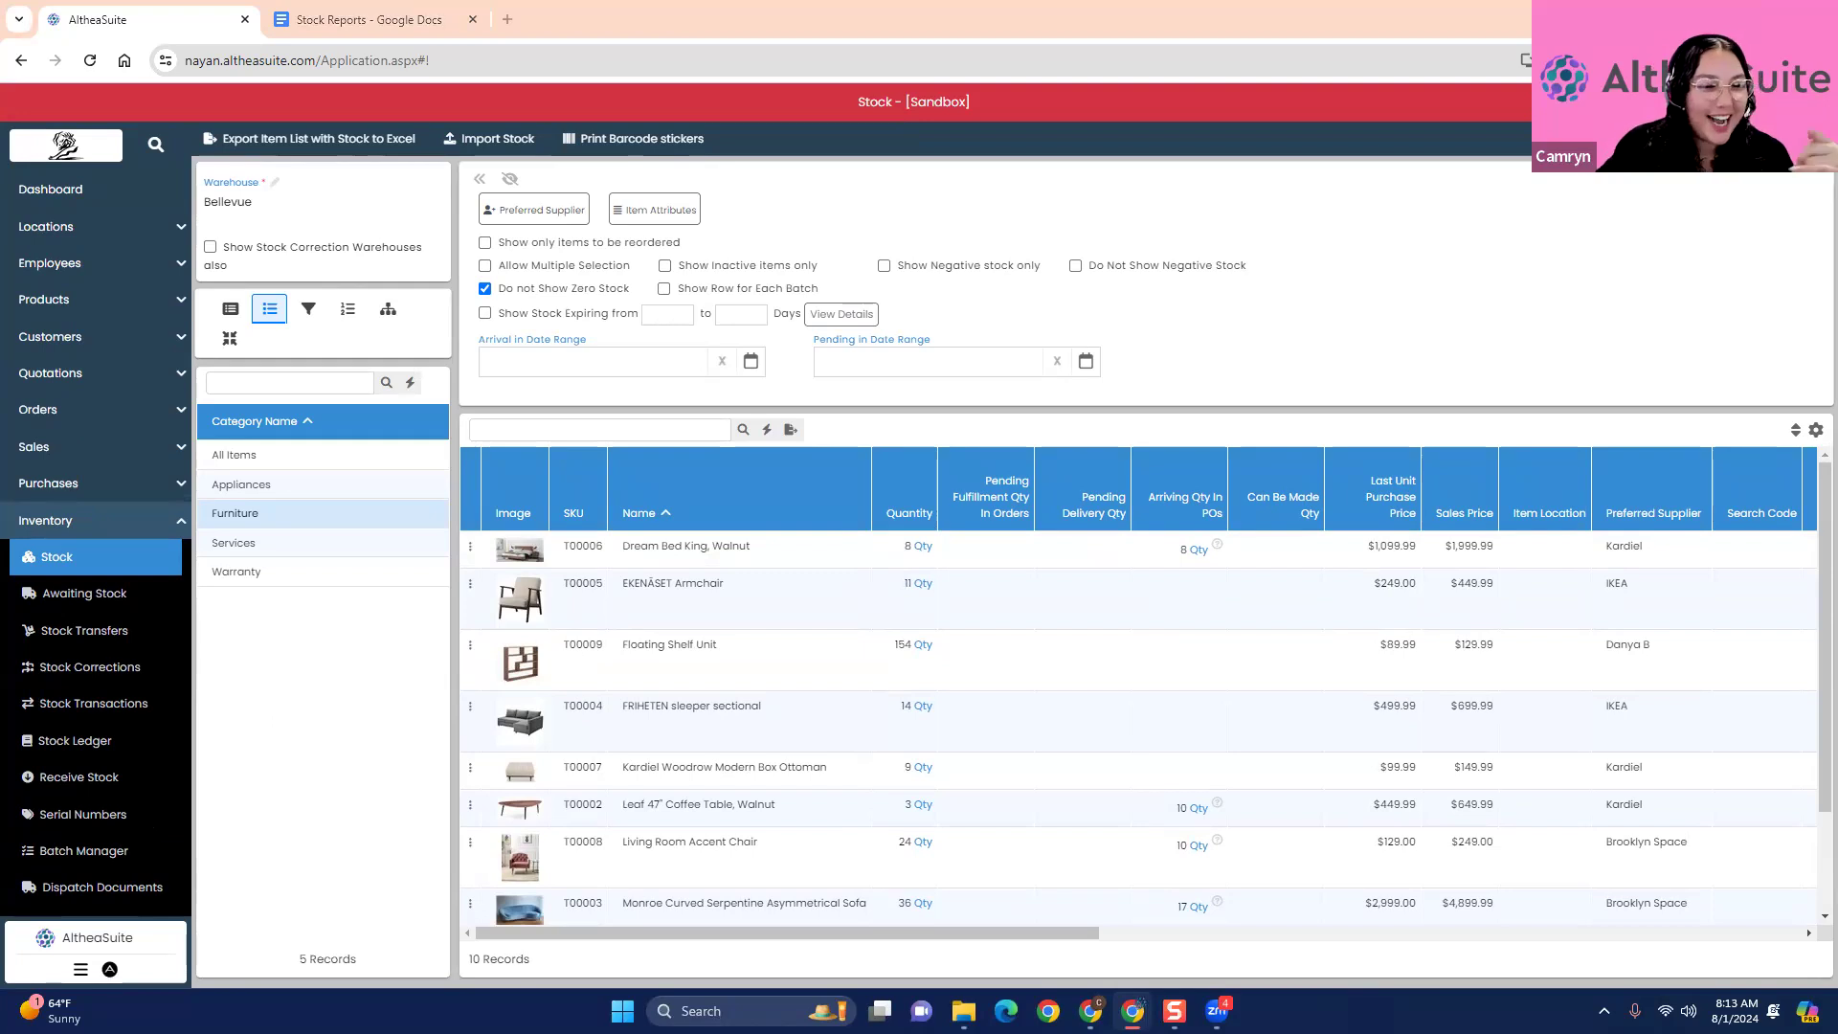
pyautogui.click(89, 634)
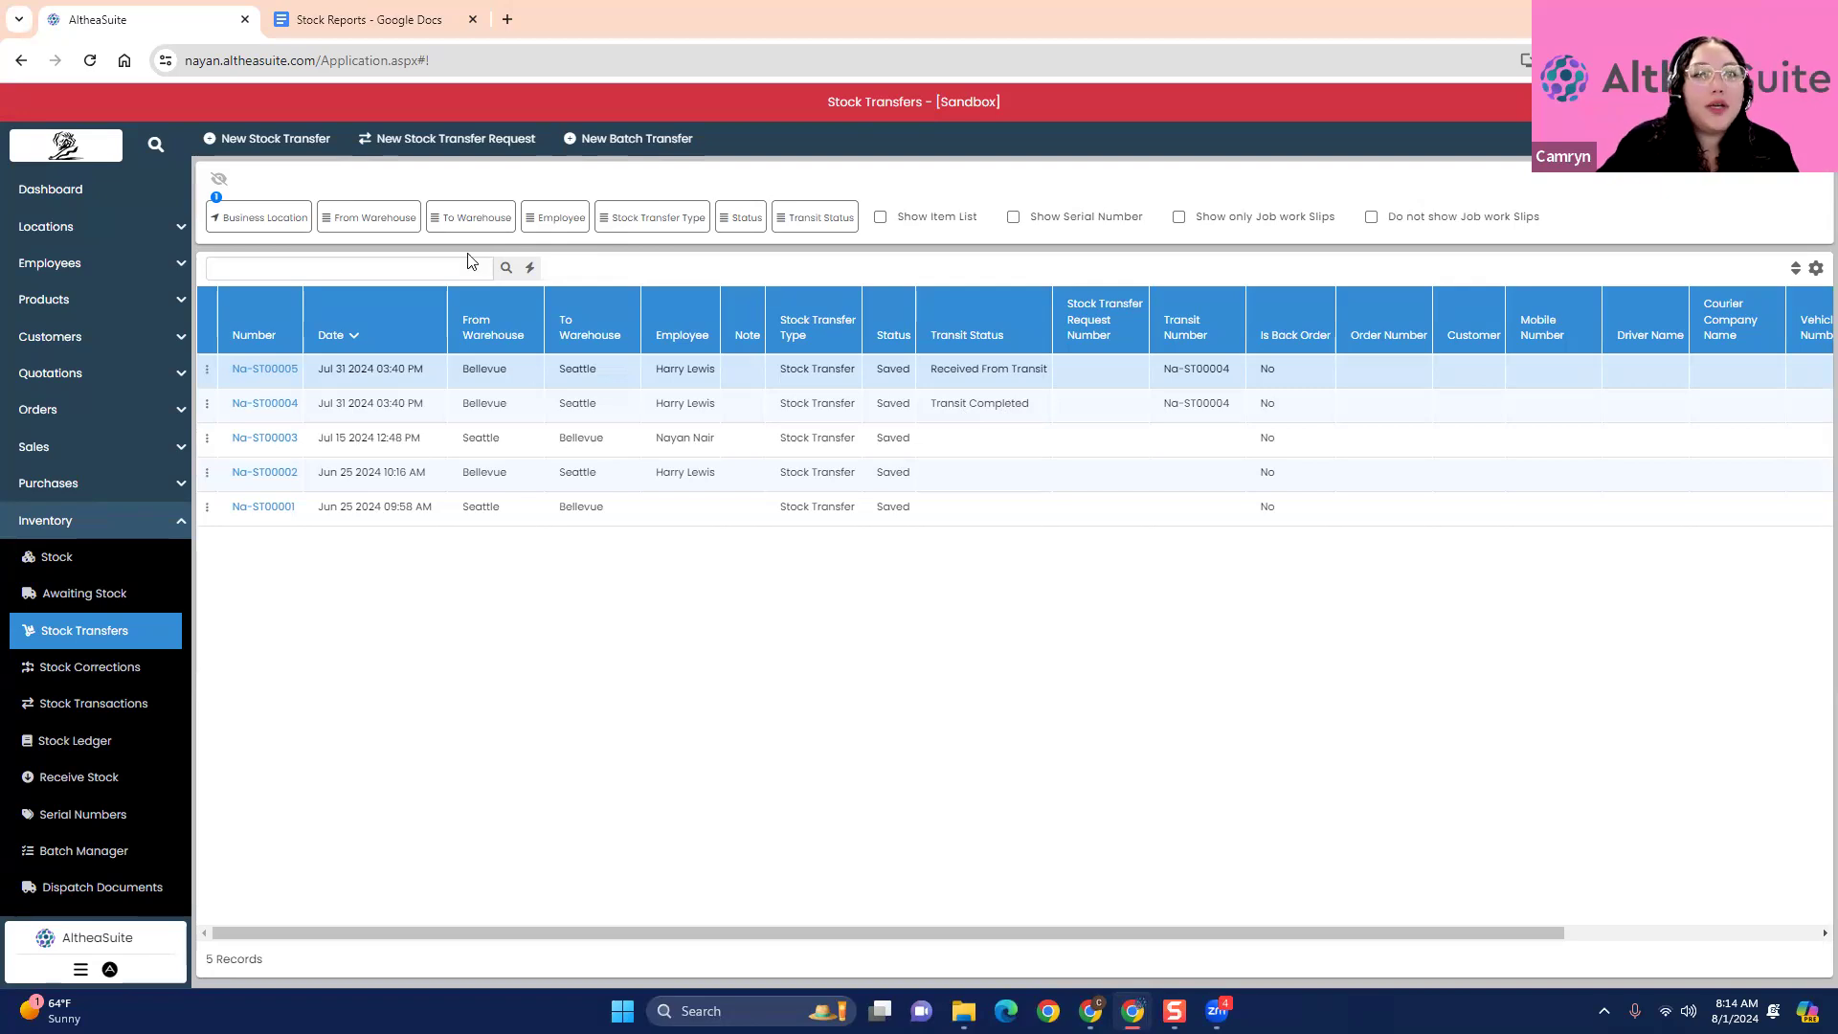
pyautogui.click(234, 141)
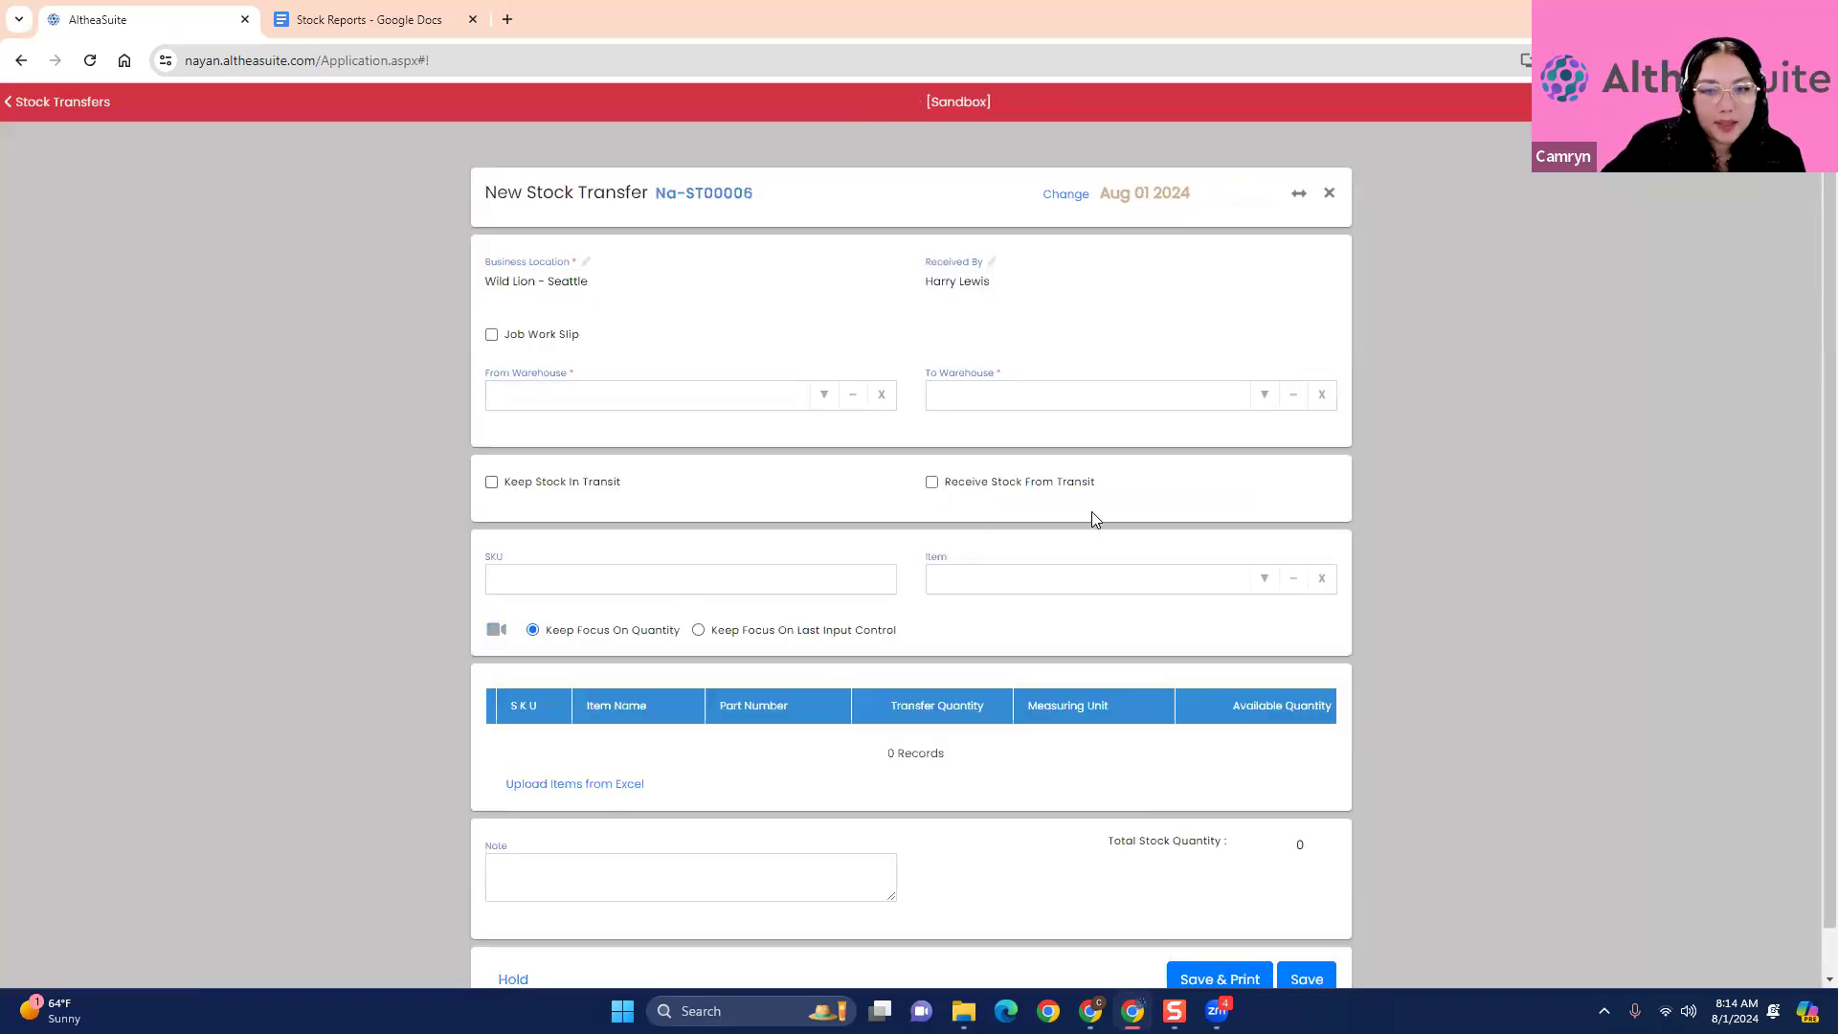
pyautogui.click(830, 395)
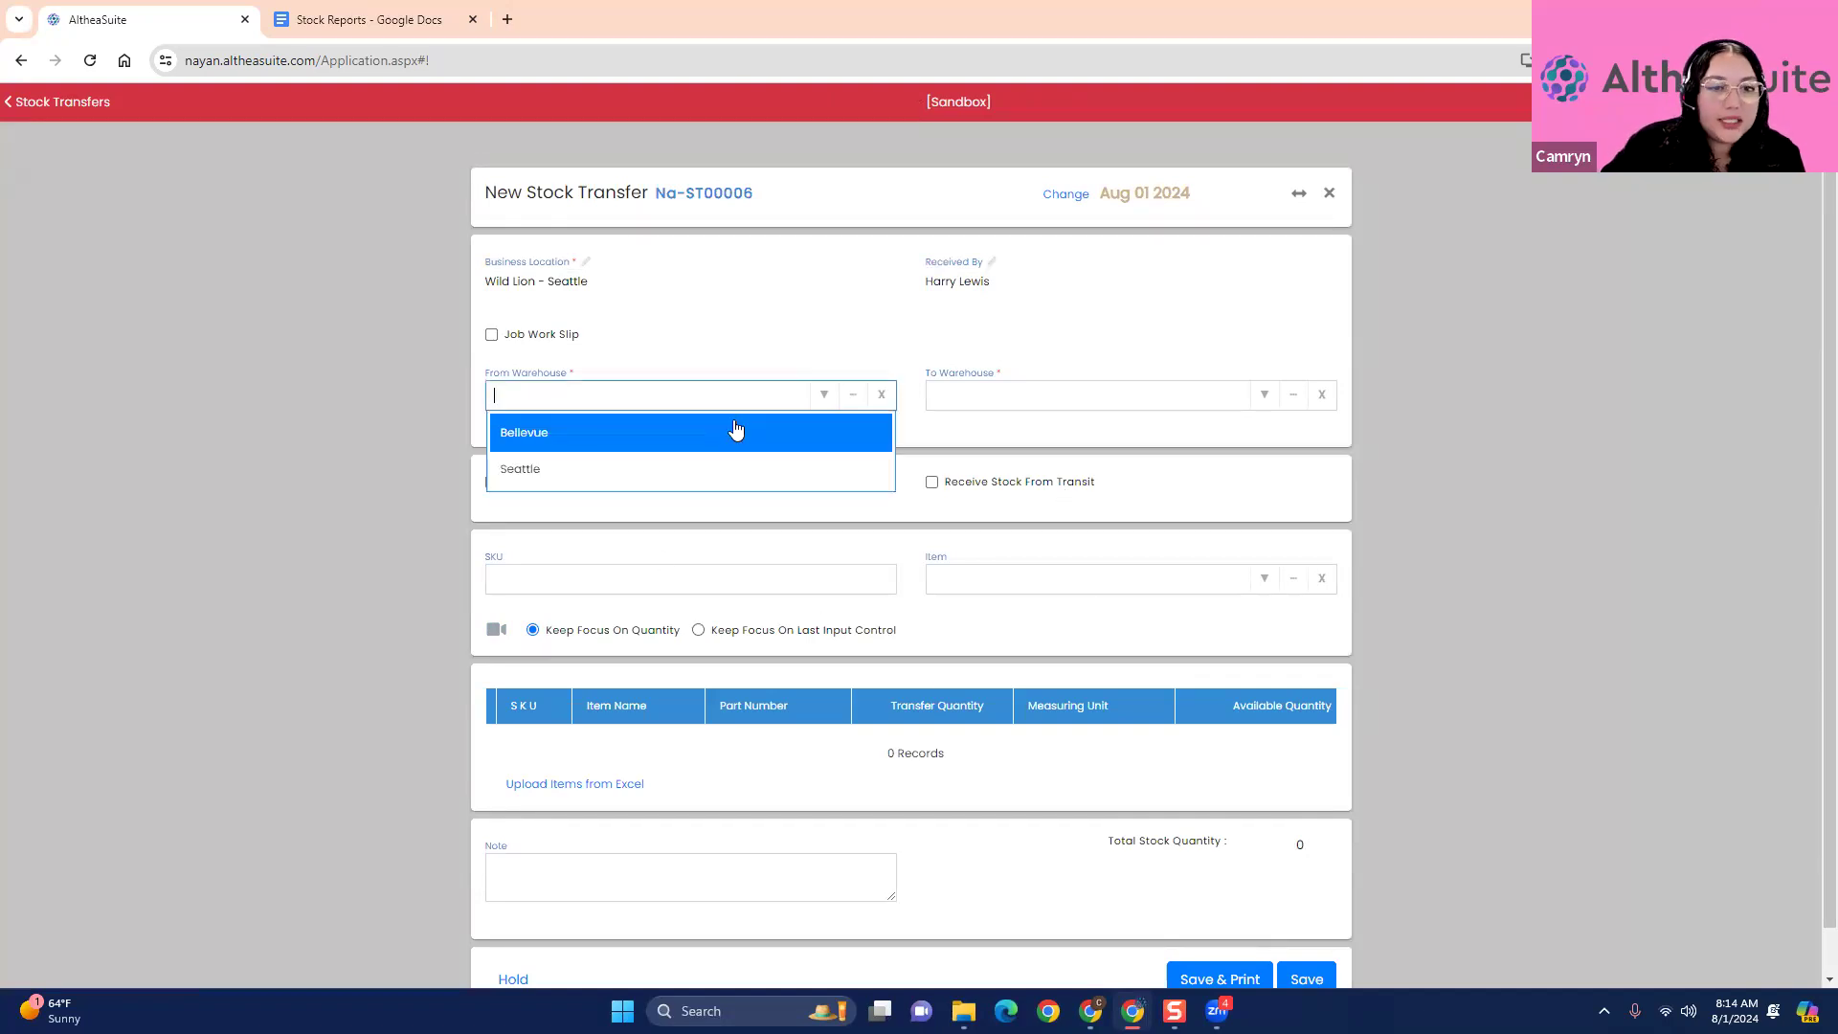
pyautogui.click(736, 430)
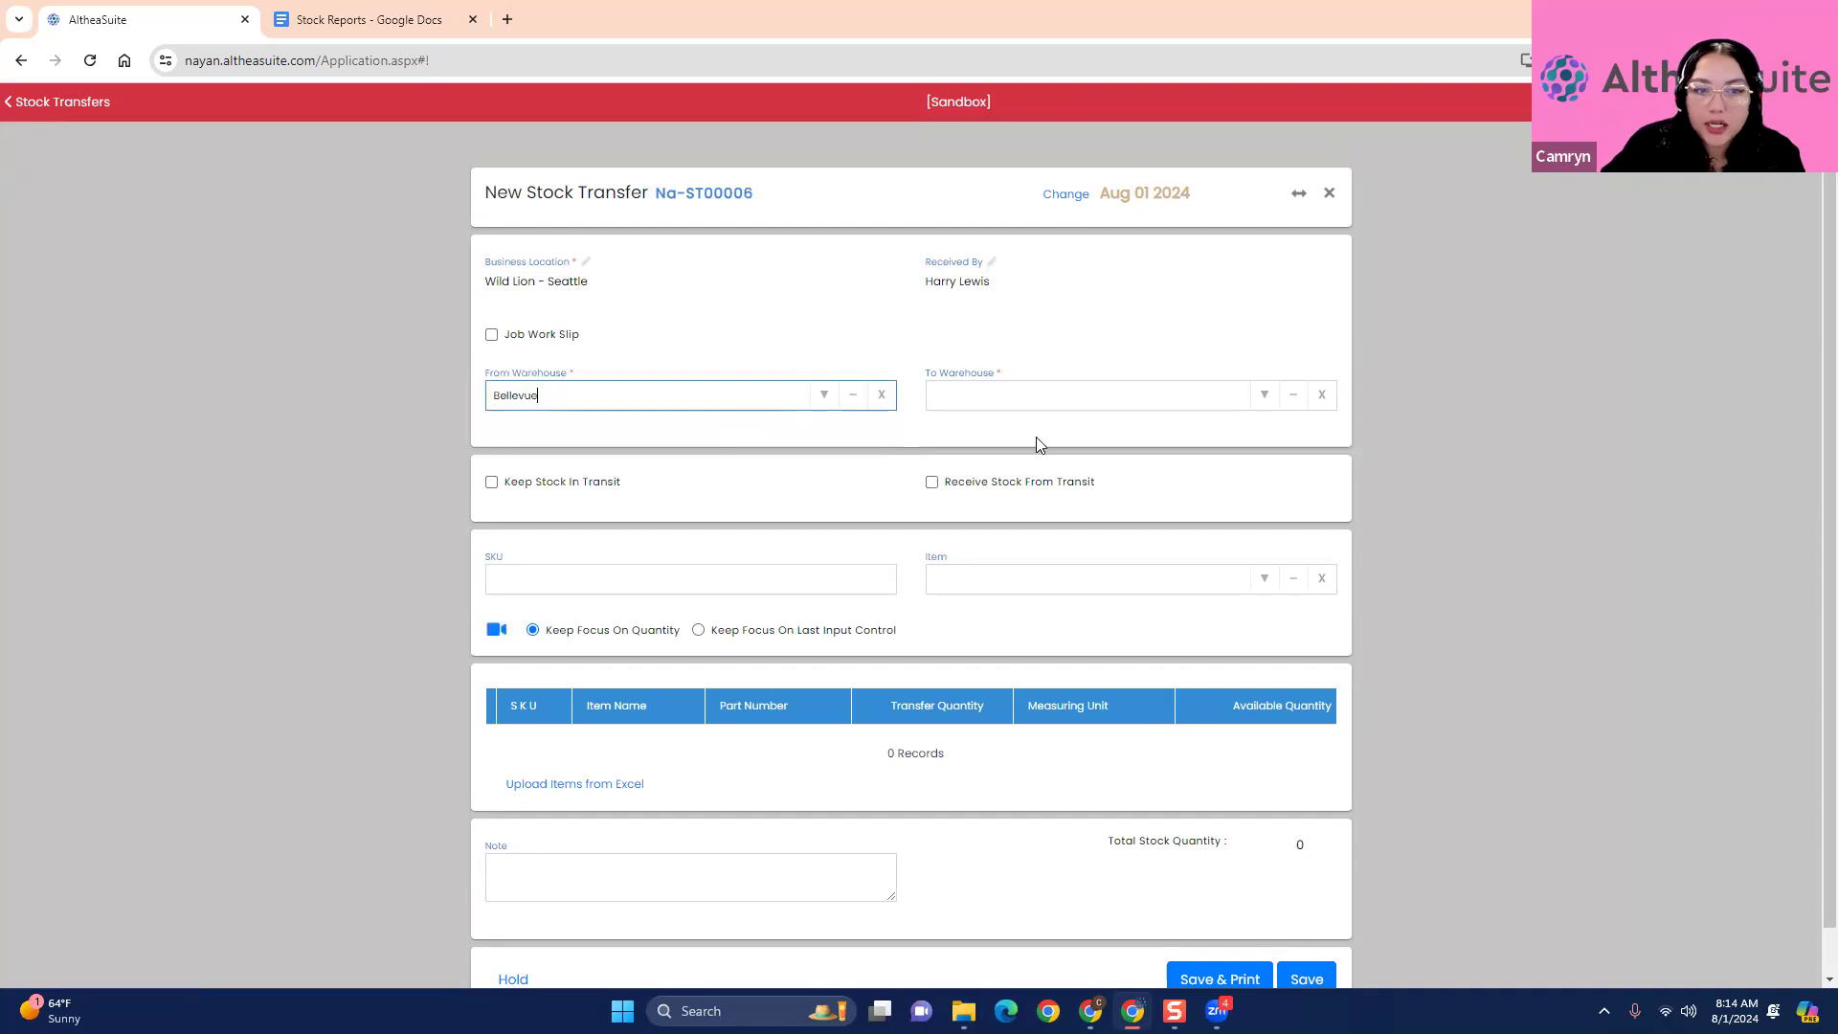
pyautogui.click(1263, 396)
pyautogui.click(1121, 444)
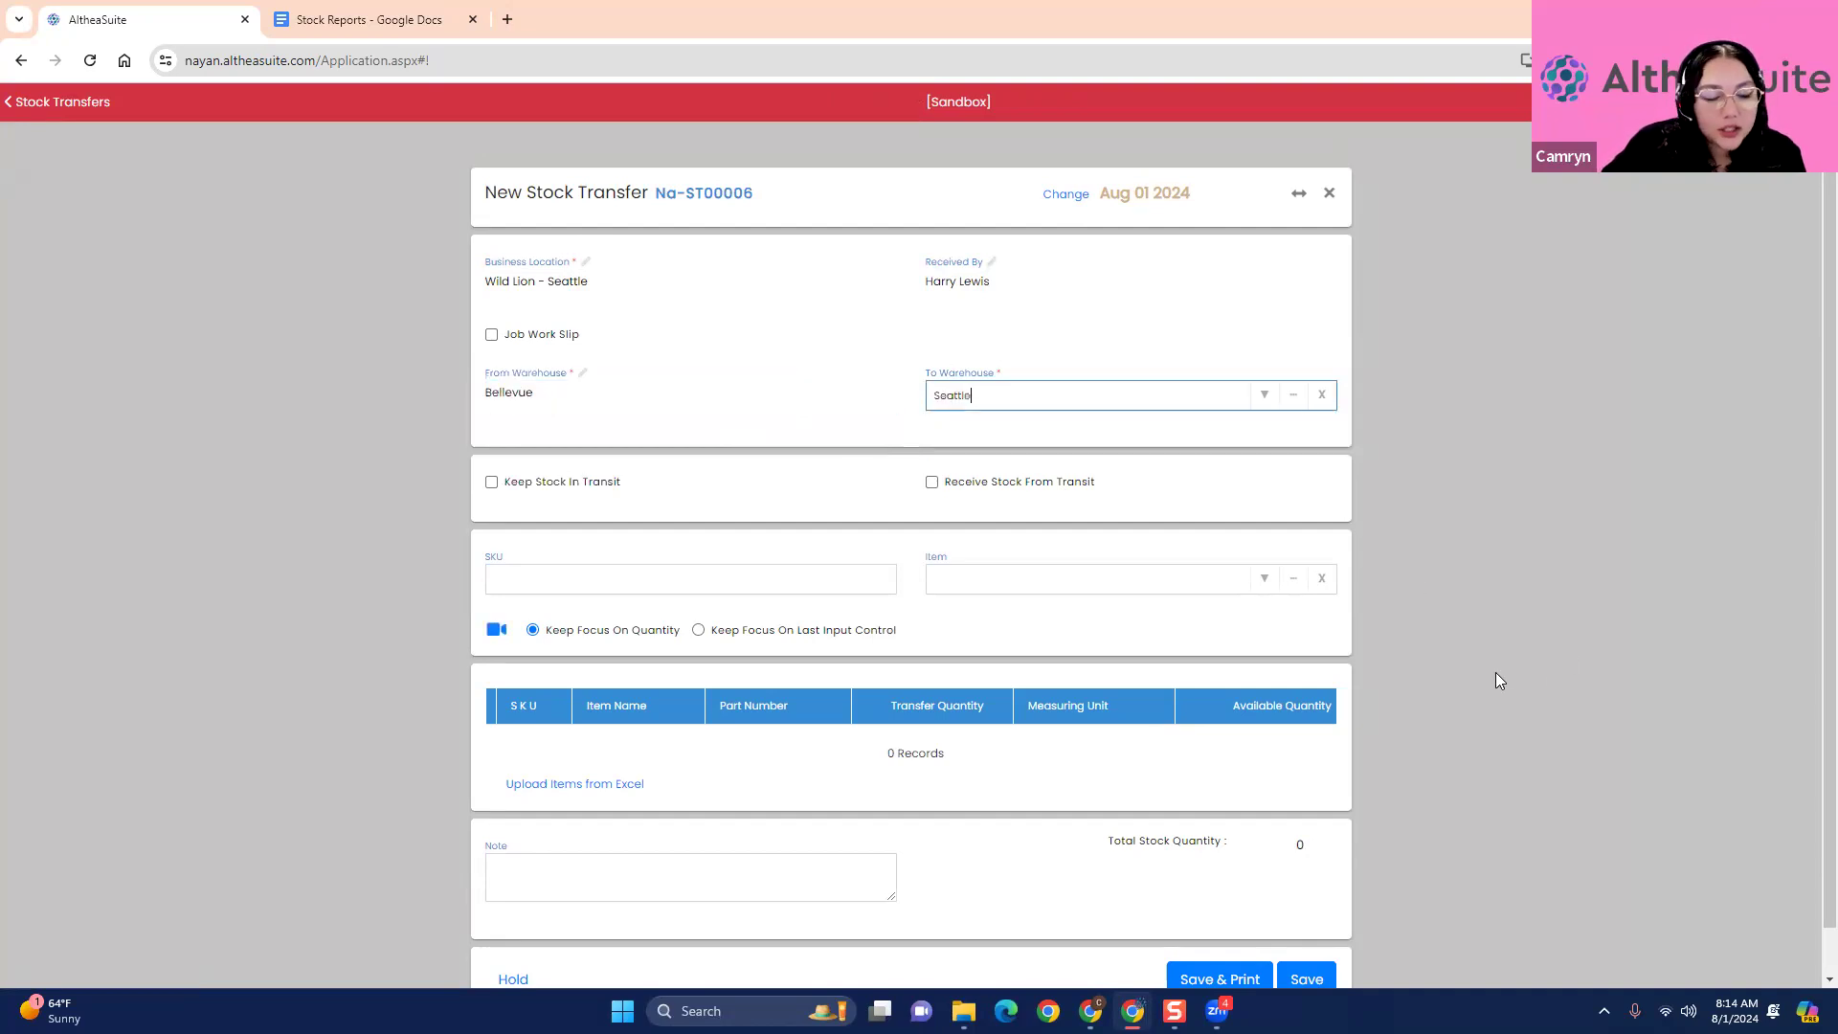
# - Set the transfer to keep its stock in transit and look at the items offered for it
pyautogui.scroll(-1, 1494, 672)
pyautogui.click(492, 434)
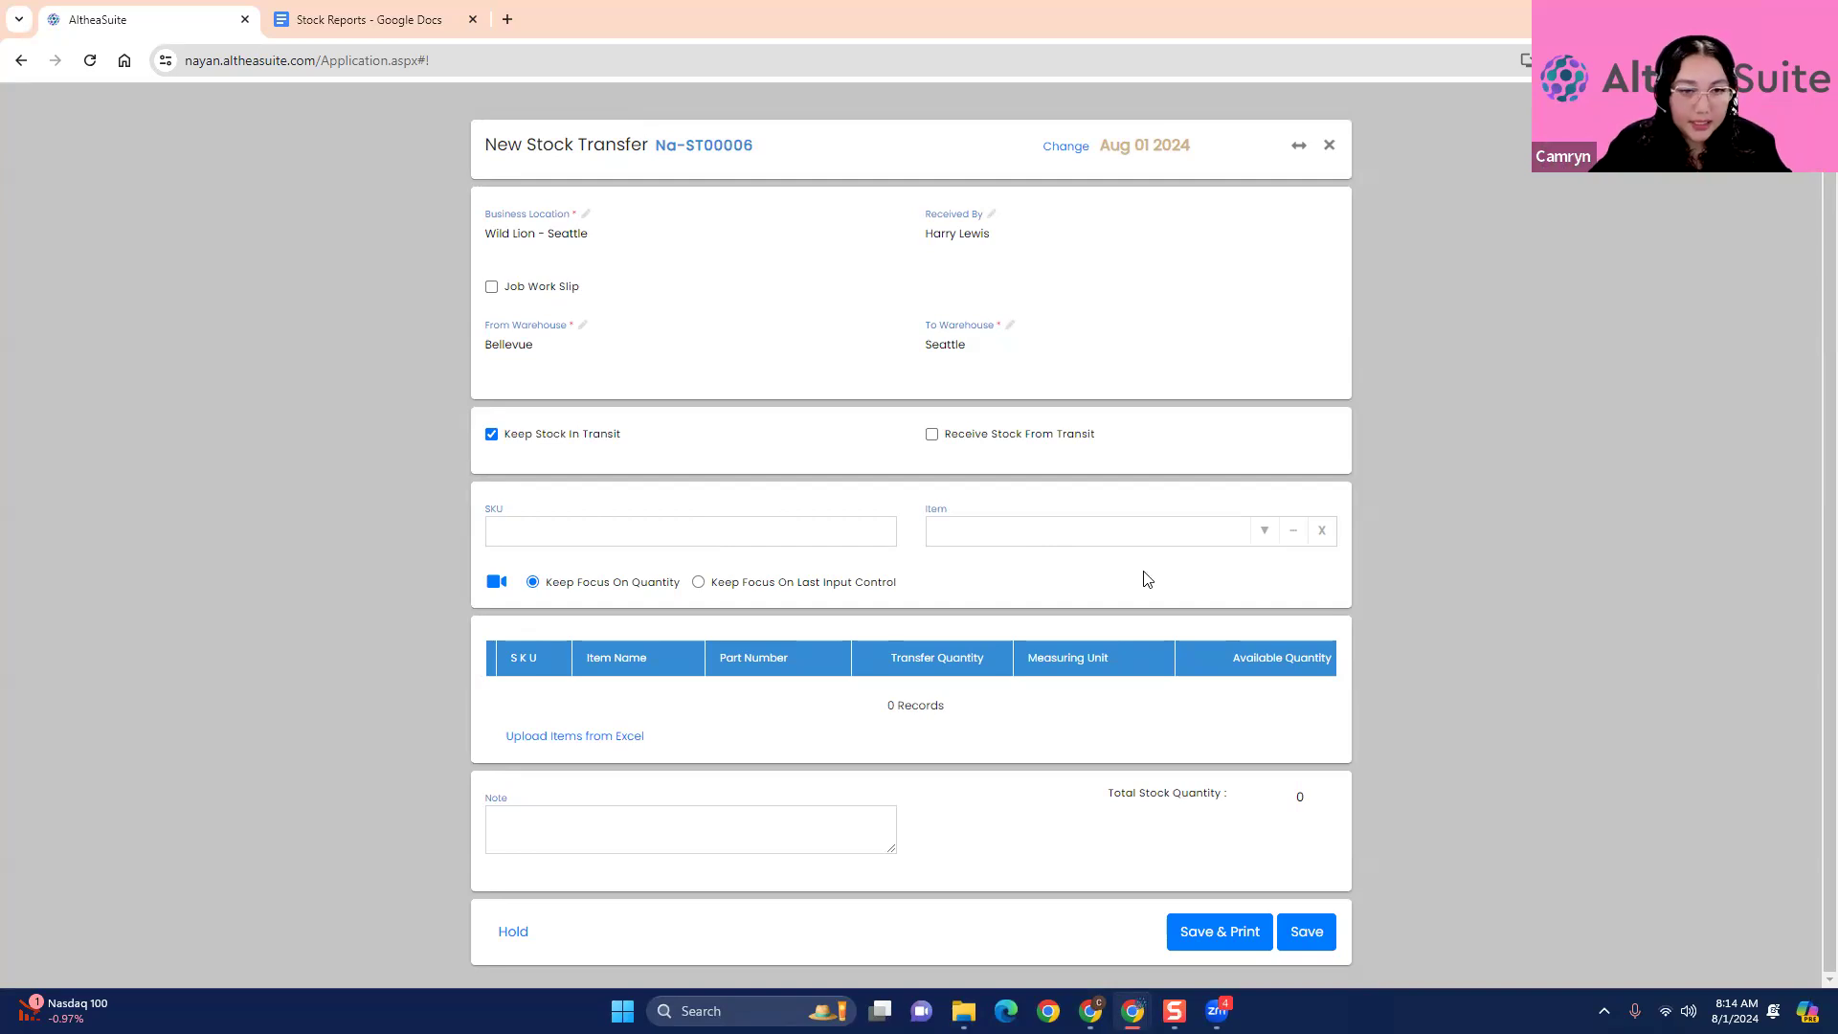
pyautogui.click(1264, 536)
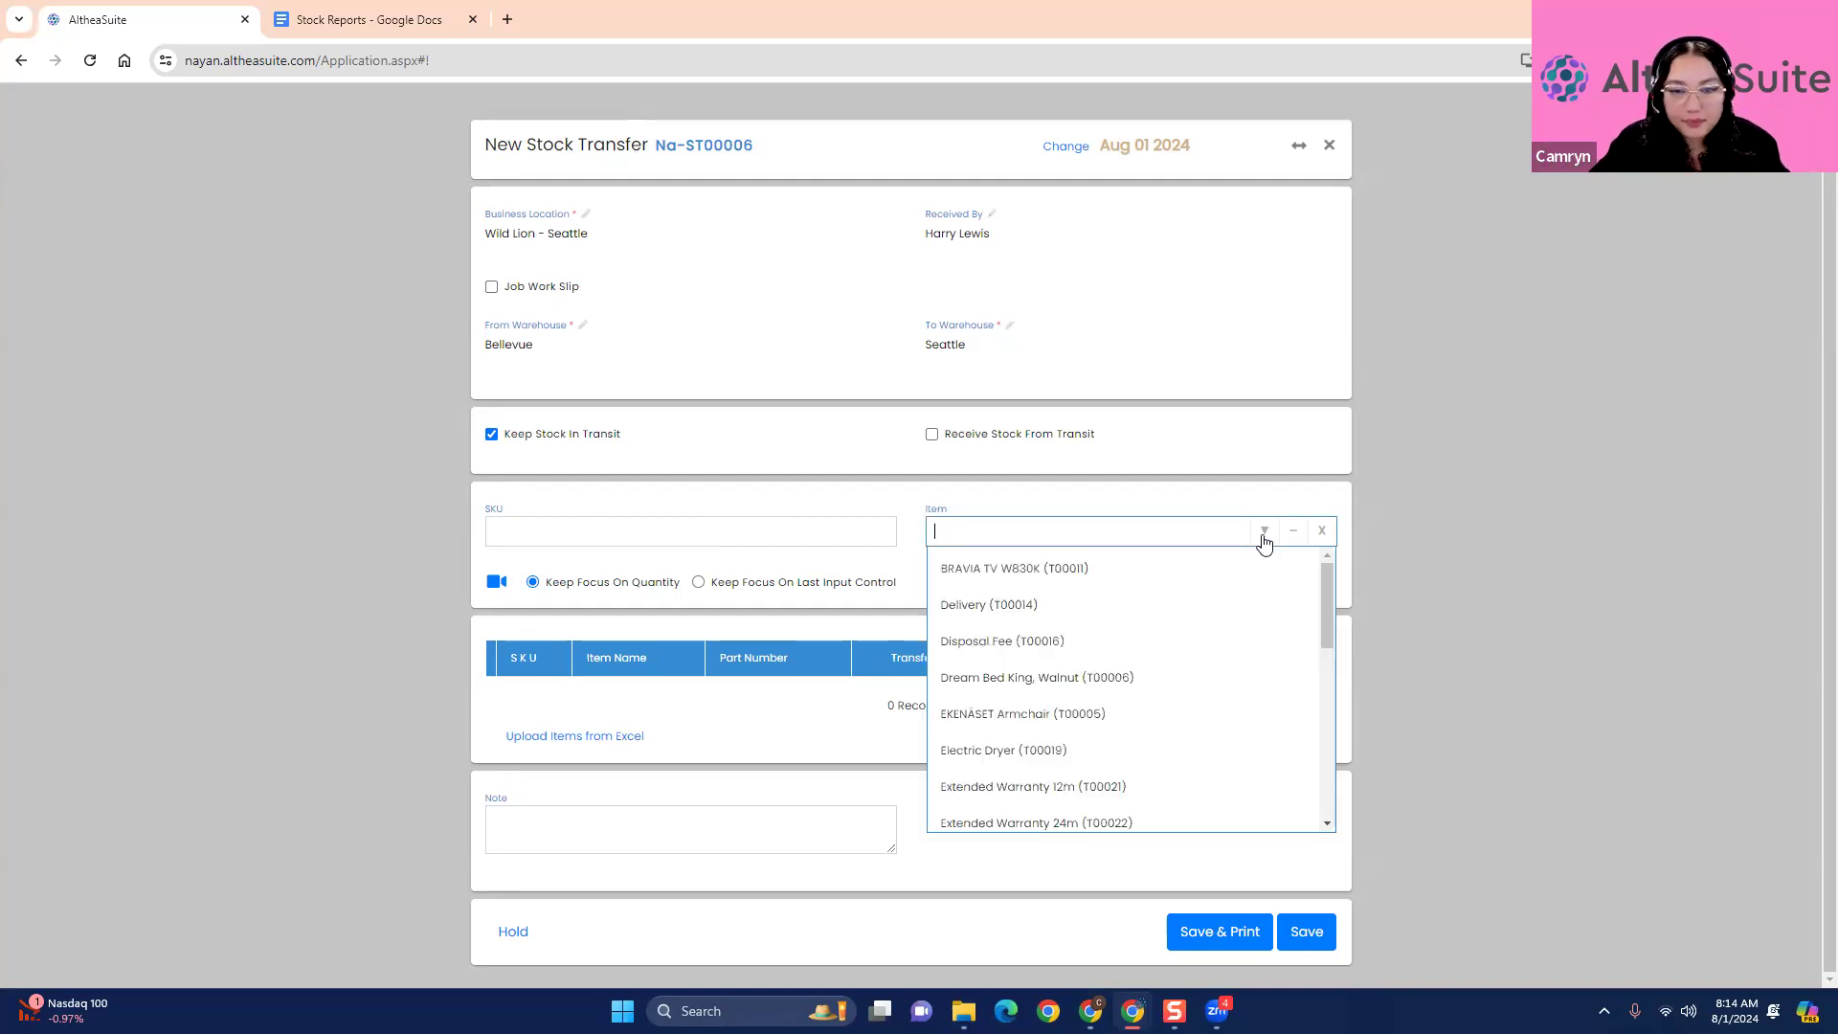
pyautogui.click(1528, 630)
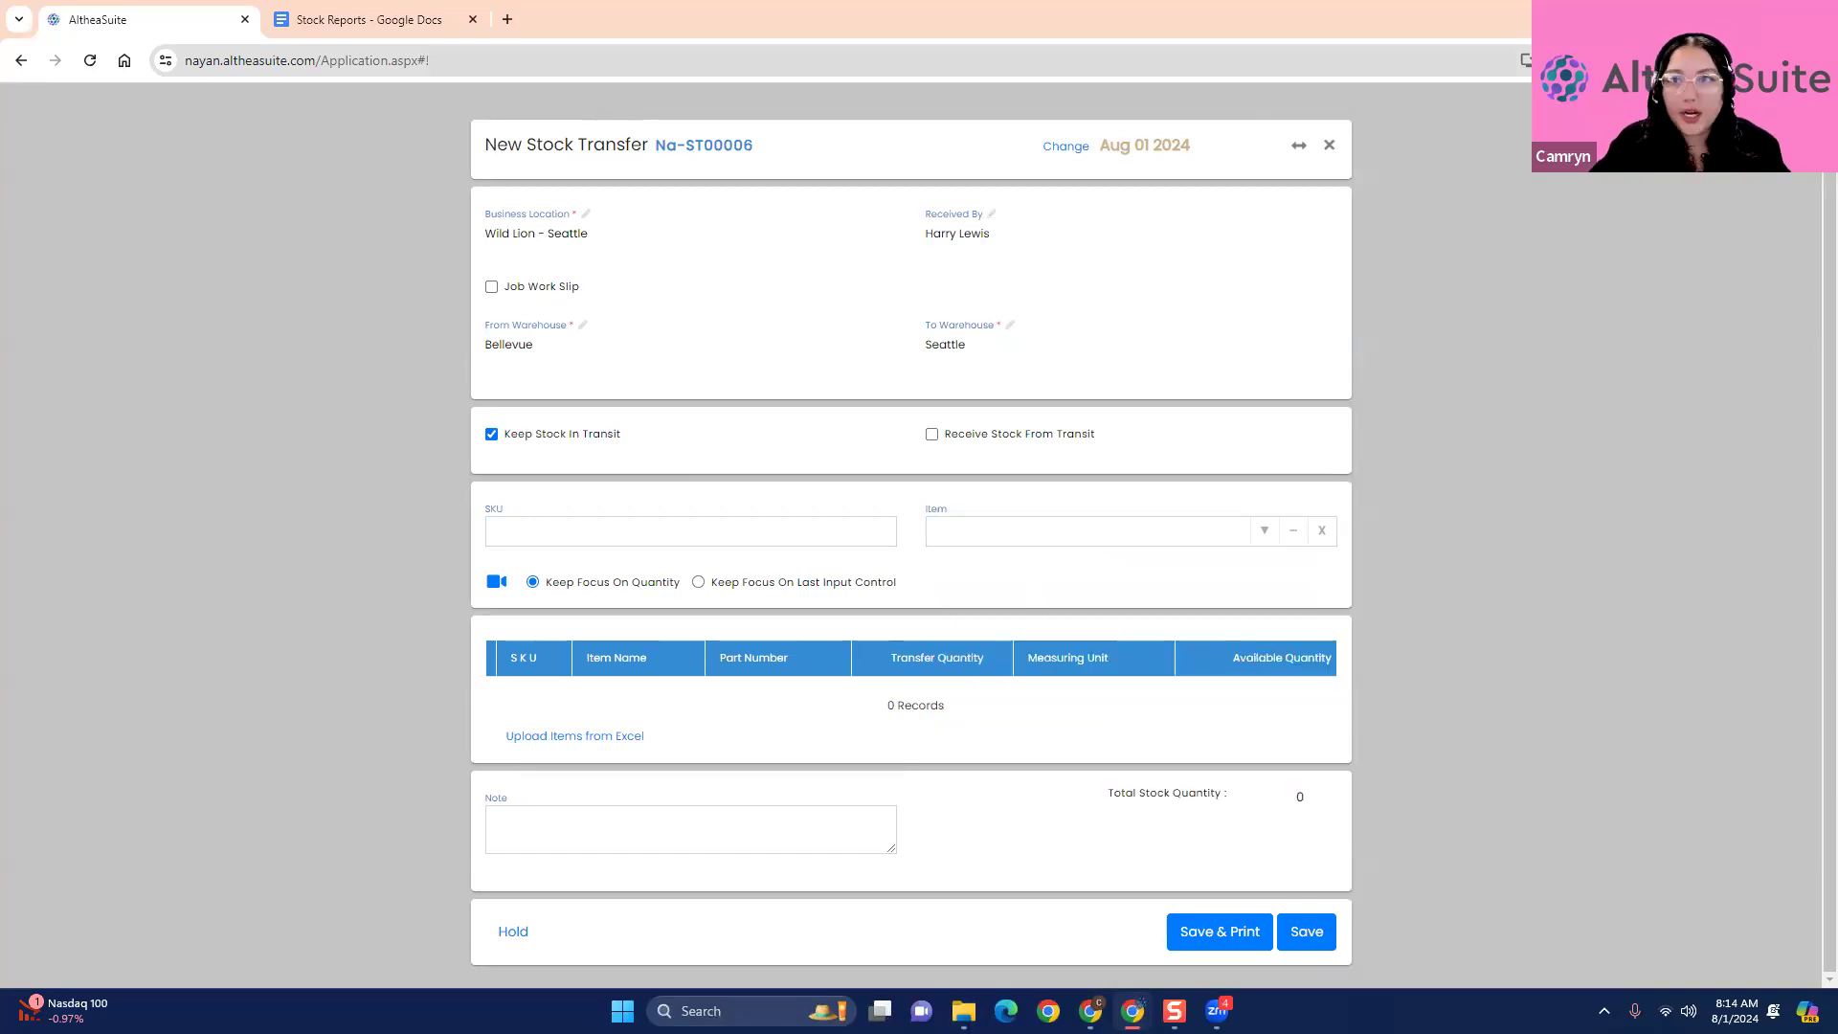
# - Open Bellevue's stock list in a second browser tab and select the SKU of the BRAVIA TV W830K
pyautogui.scroll(1, 1573, 344)
pyautogui.click(179, 332)
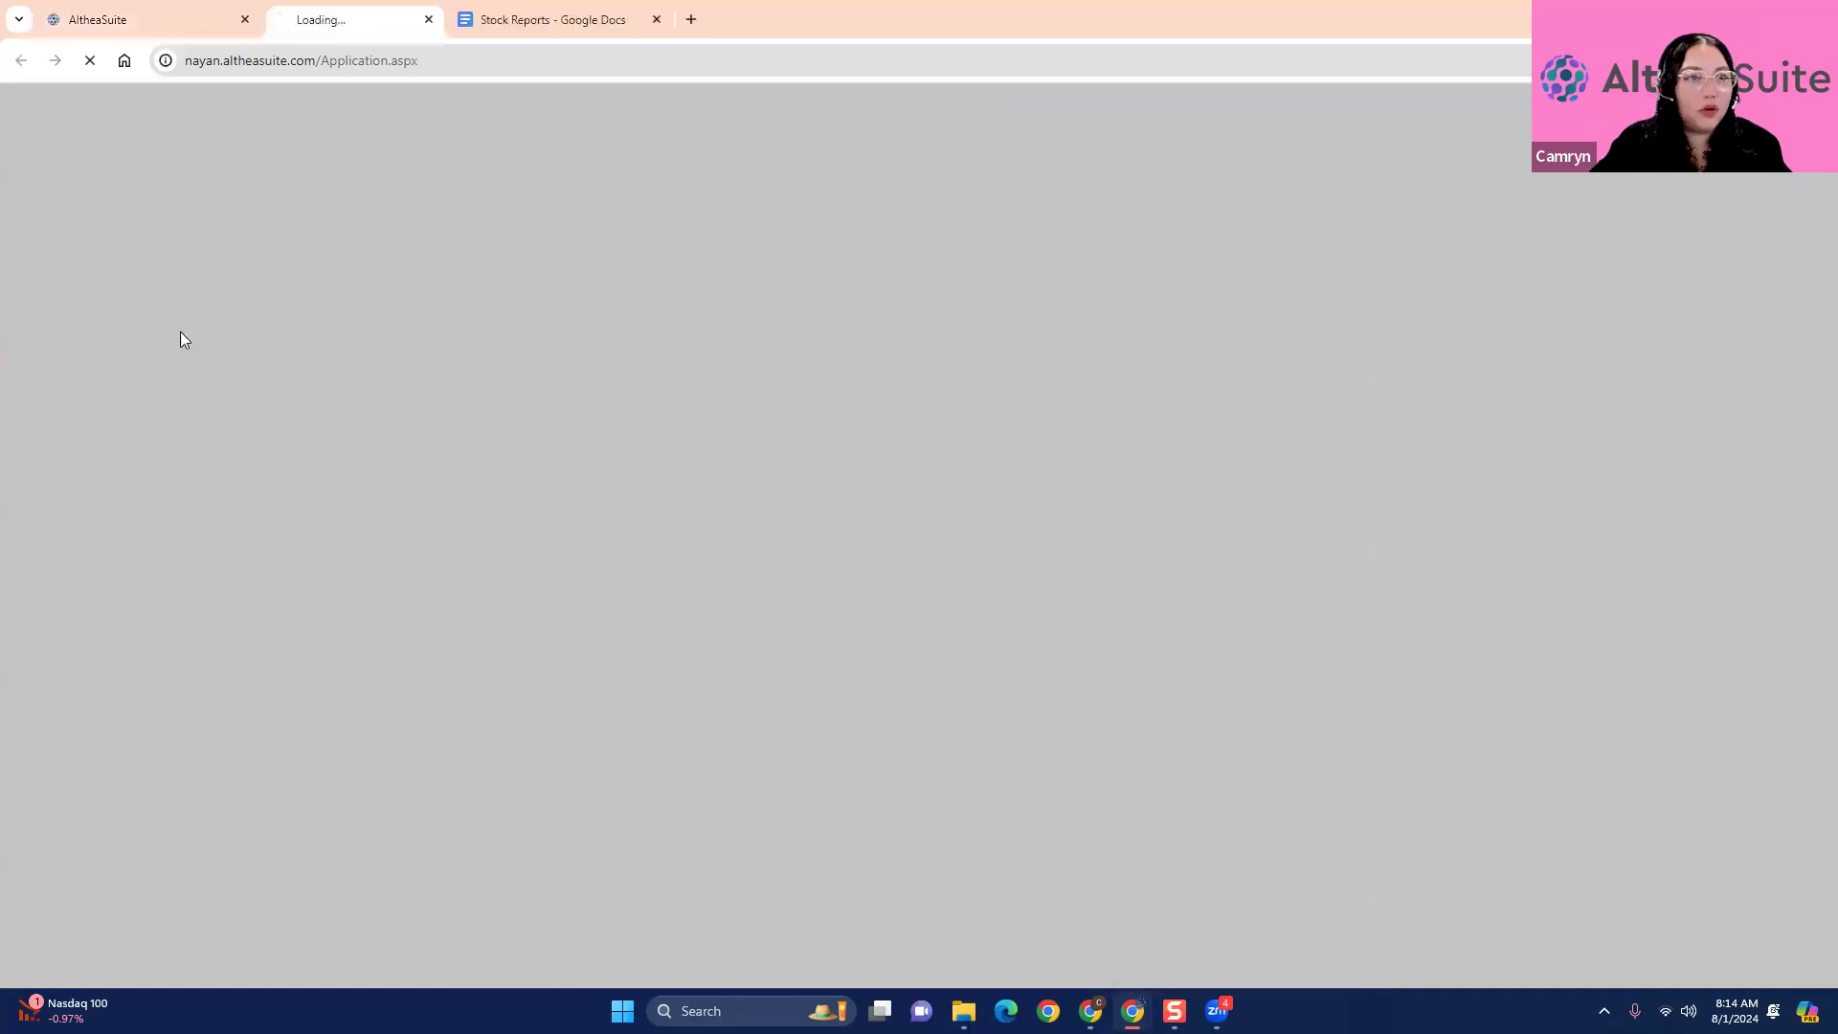
pyautogui.click(156, 4)
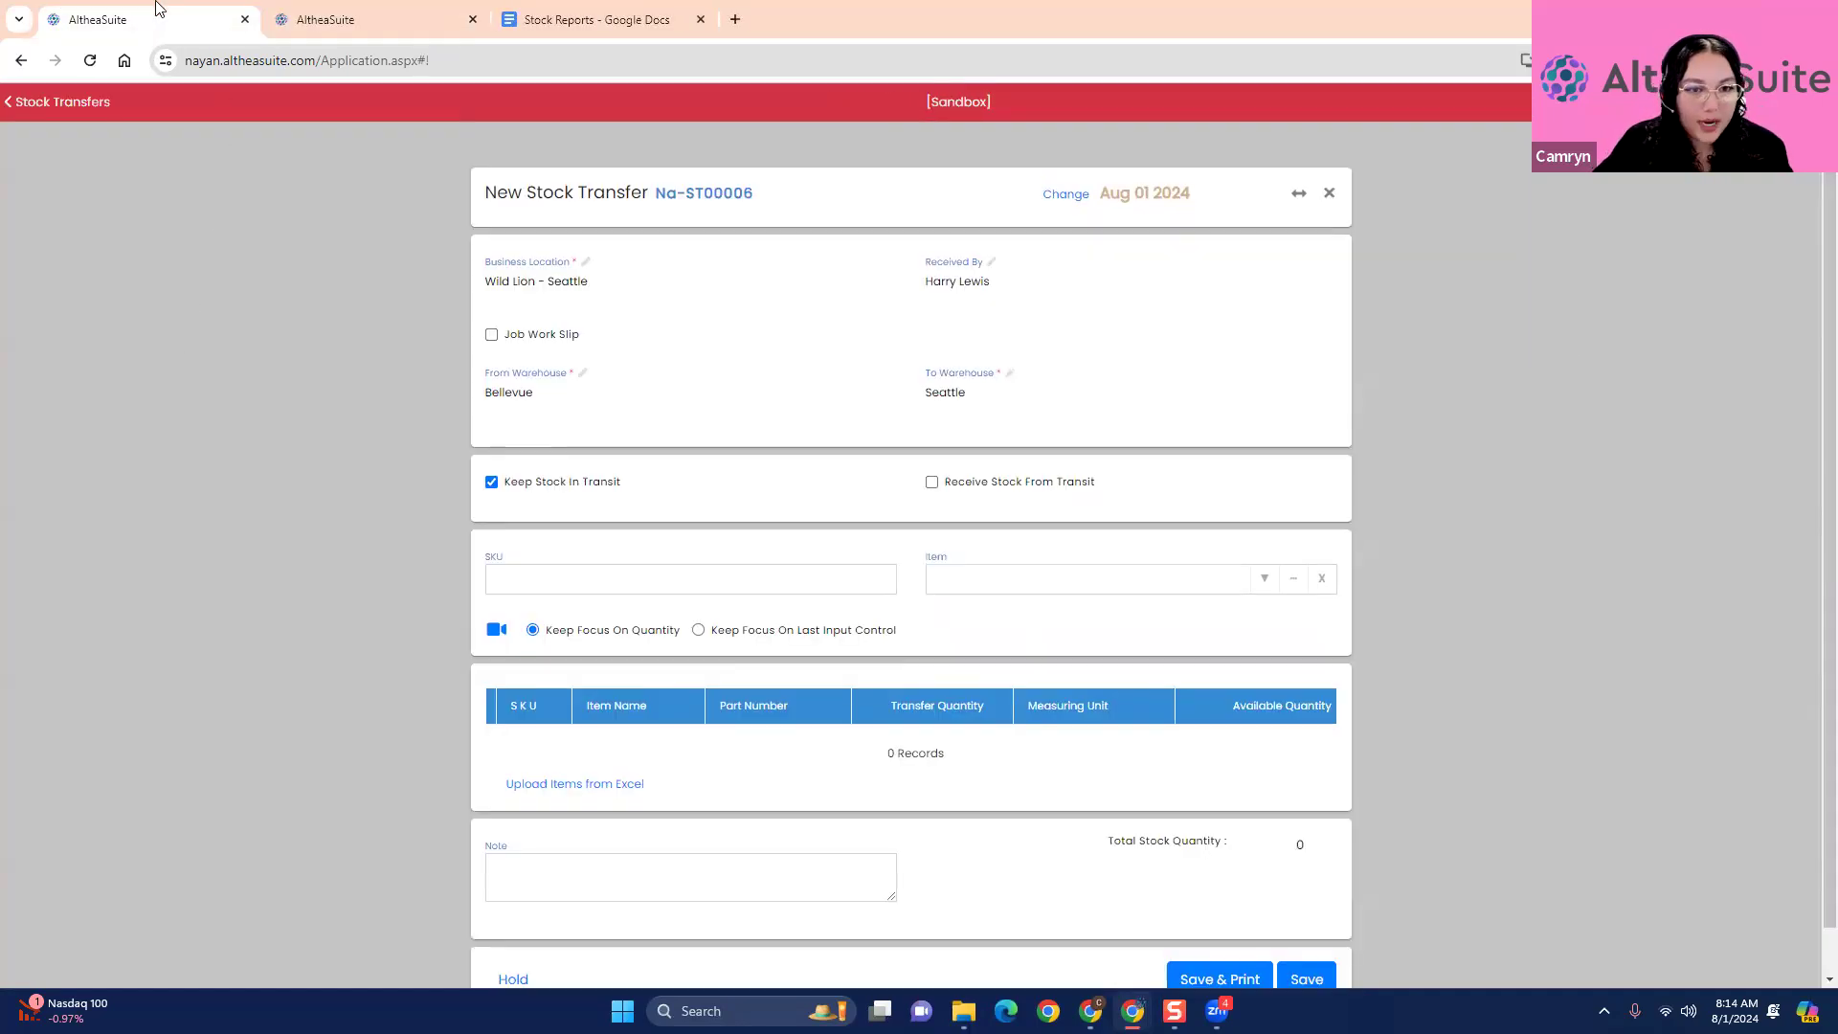
pyautogui.click(366, 17)
pyautogui.scroll(-3, 69, 699)
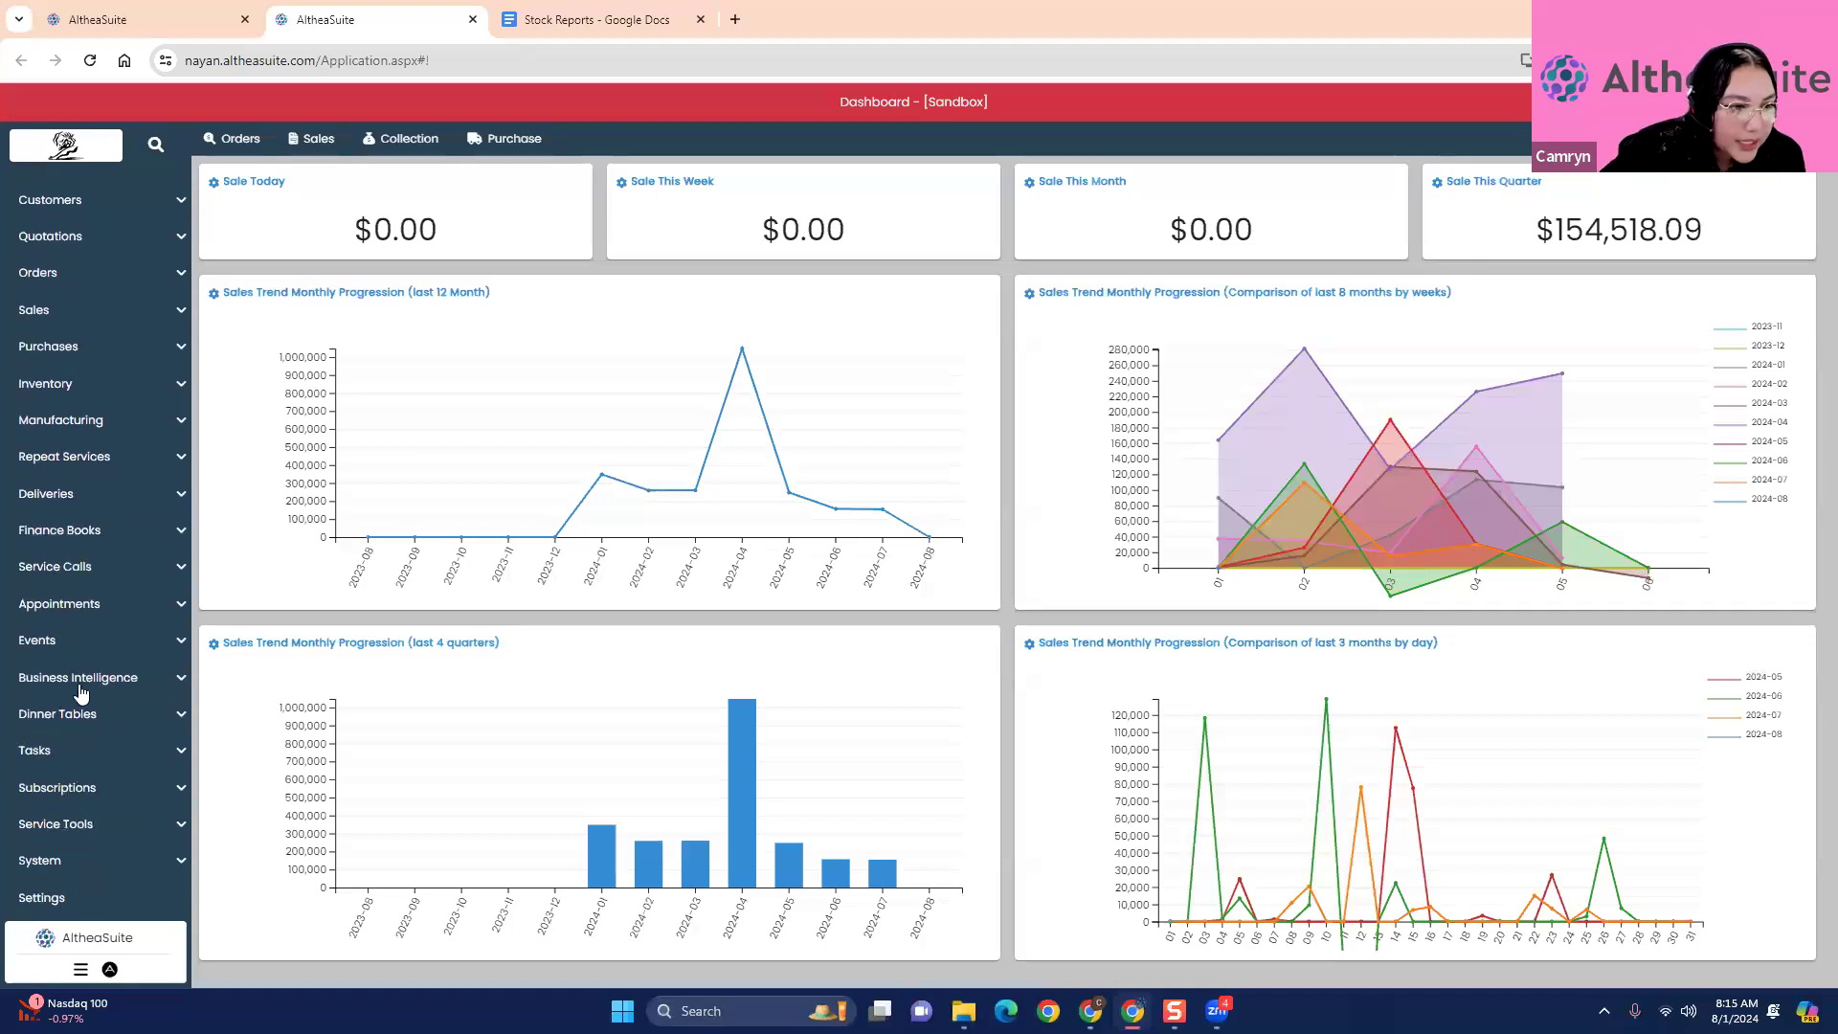
pyautogui.click(81, 386)
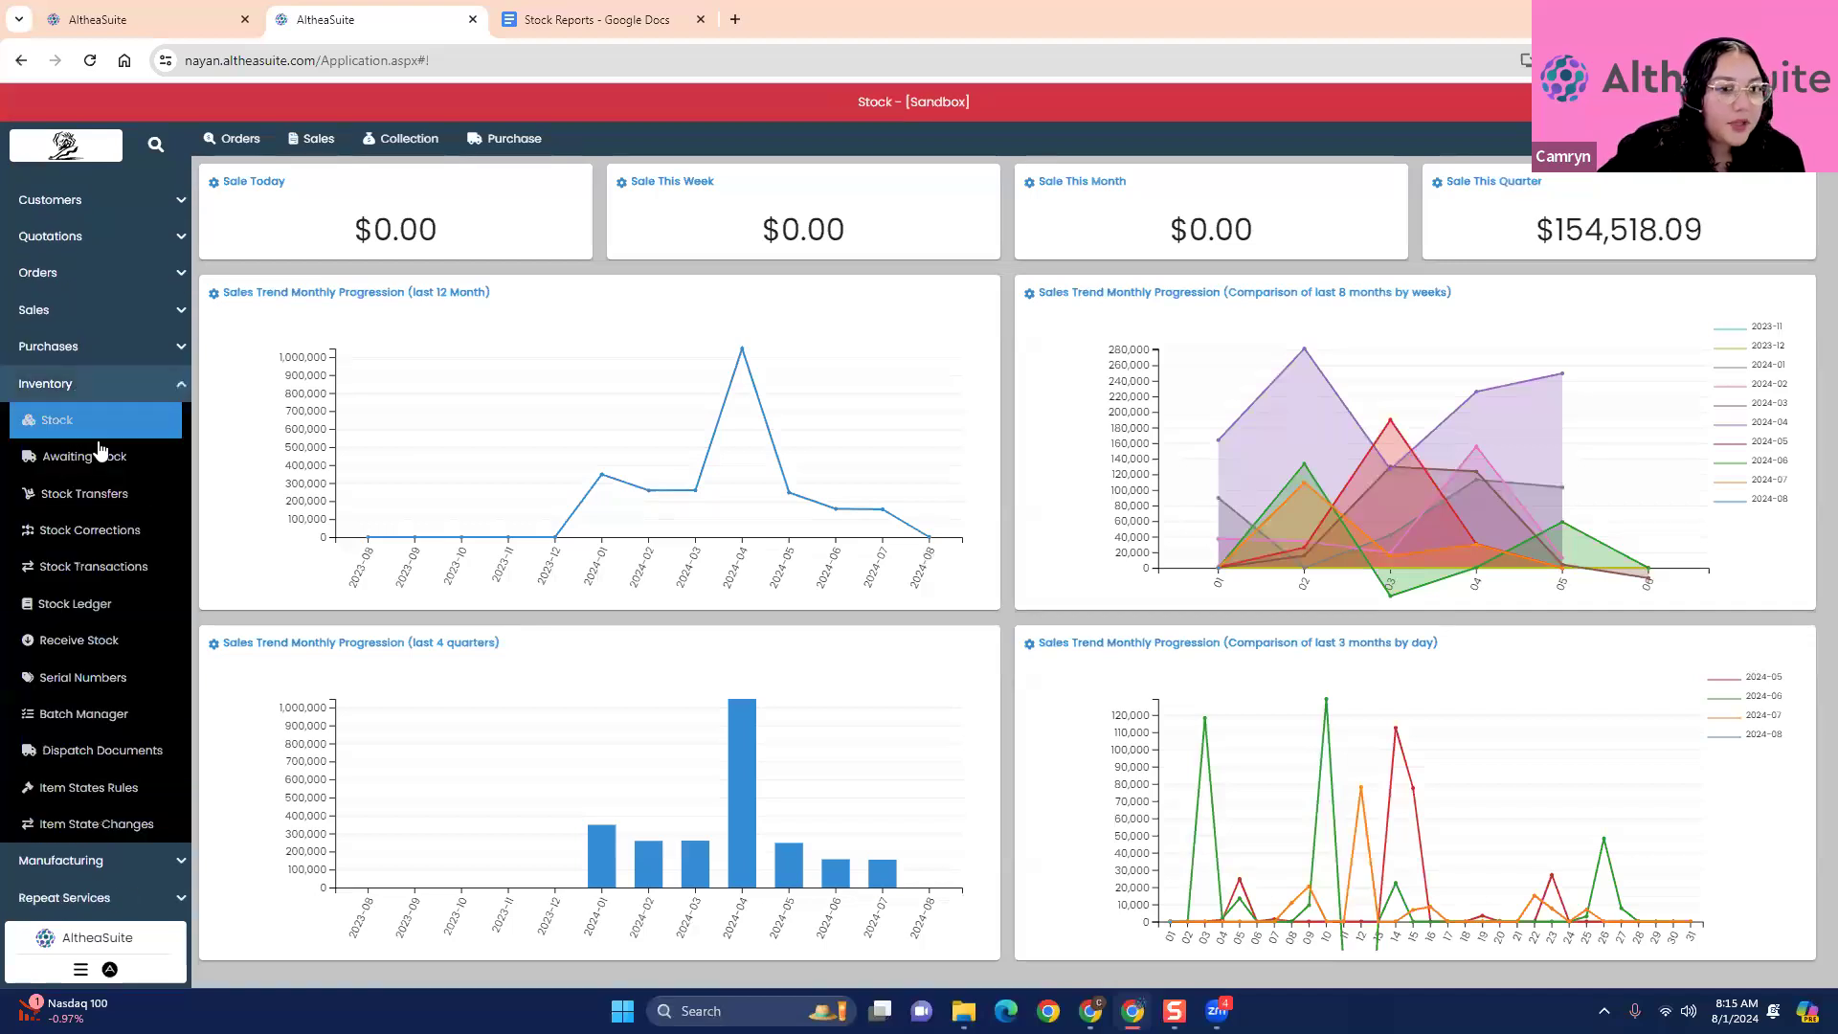
pyautogui.click(205, 21)
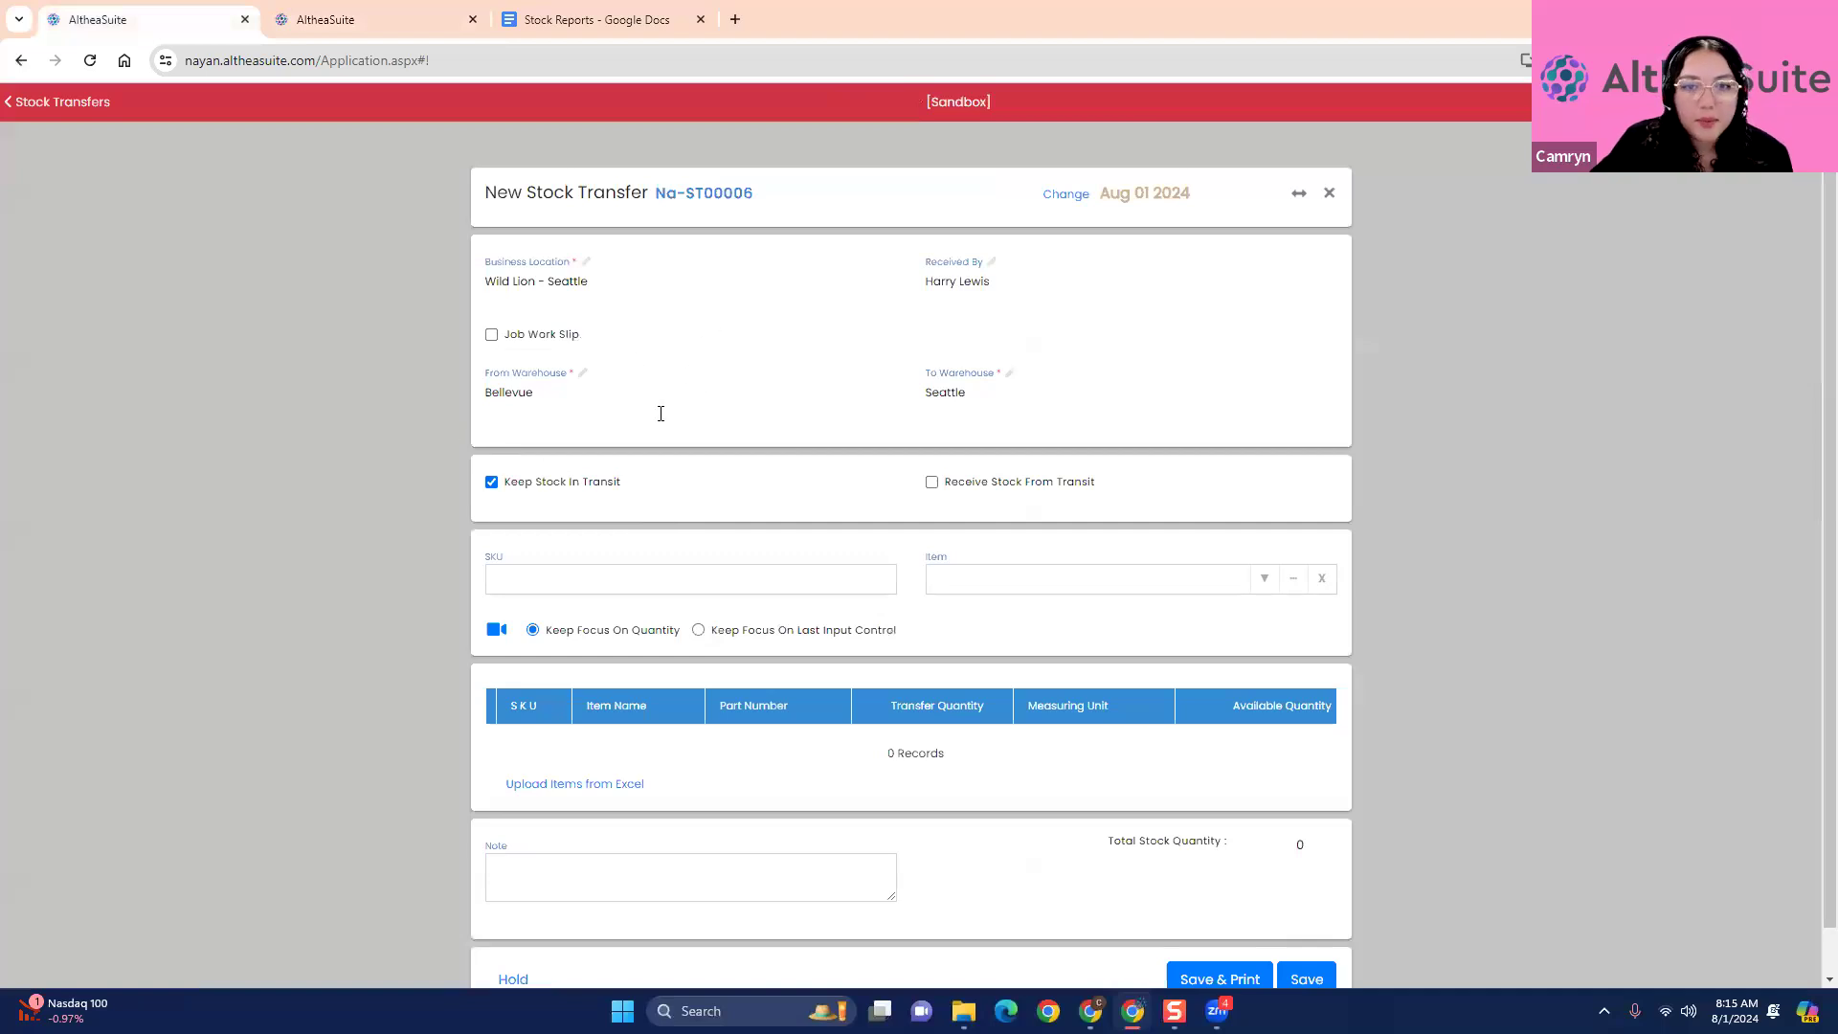
pyautogui.click(344, 22)
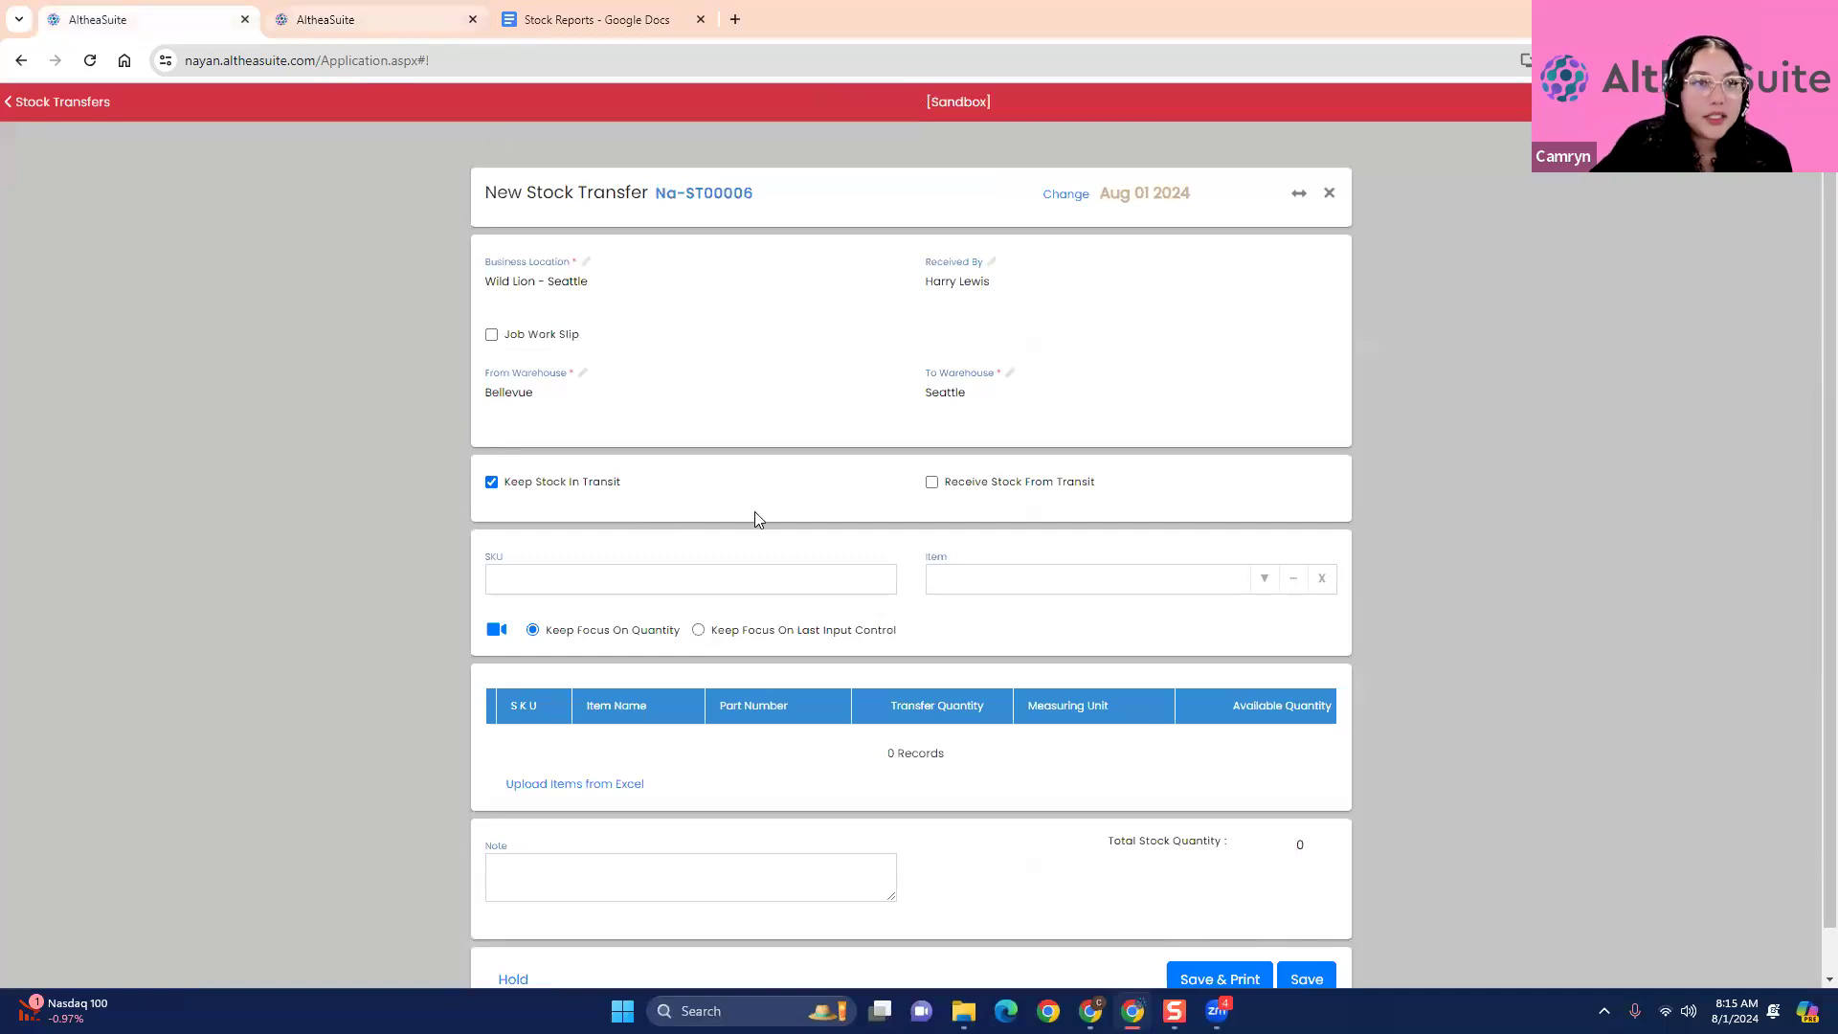
pyautogui.click(275, 461)
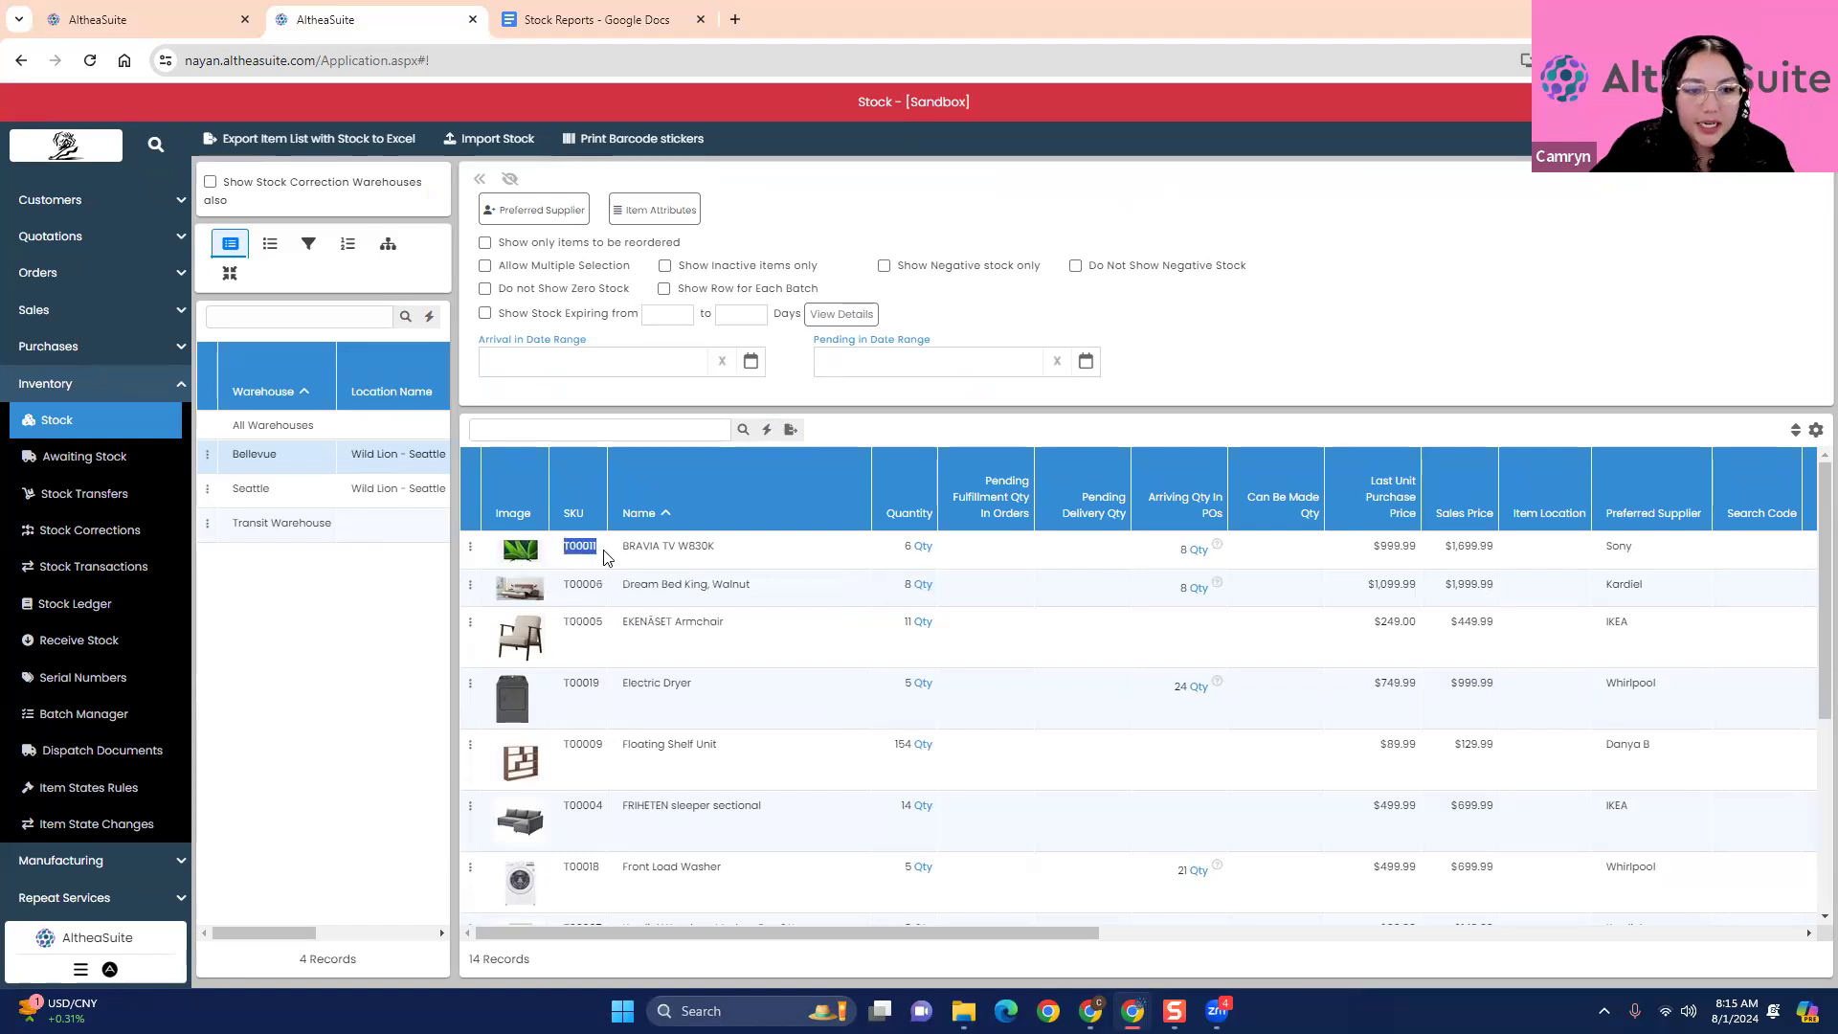
# - Return to the stock transfer and add the BRAVIA TV W830K by searching for item T00011
pyautogui.click(205, 13)
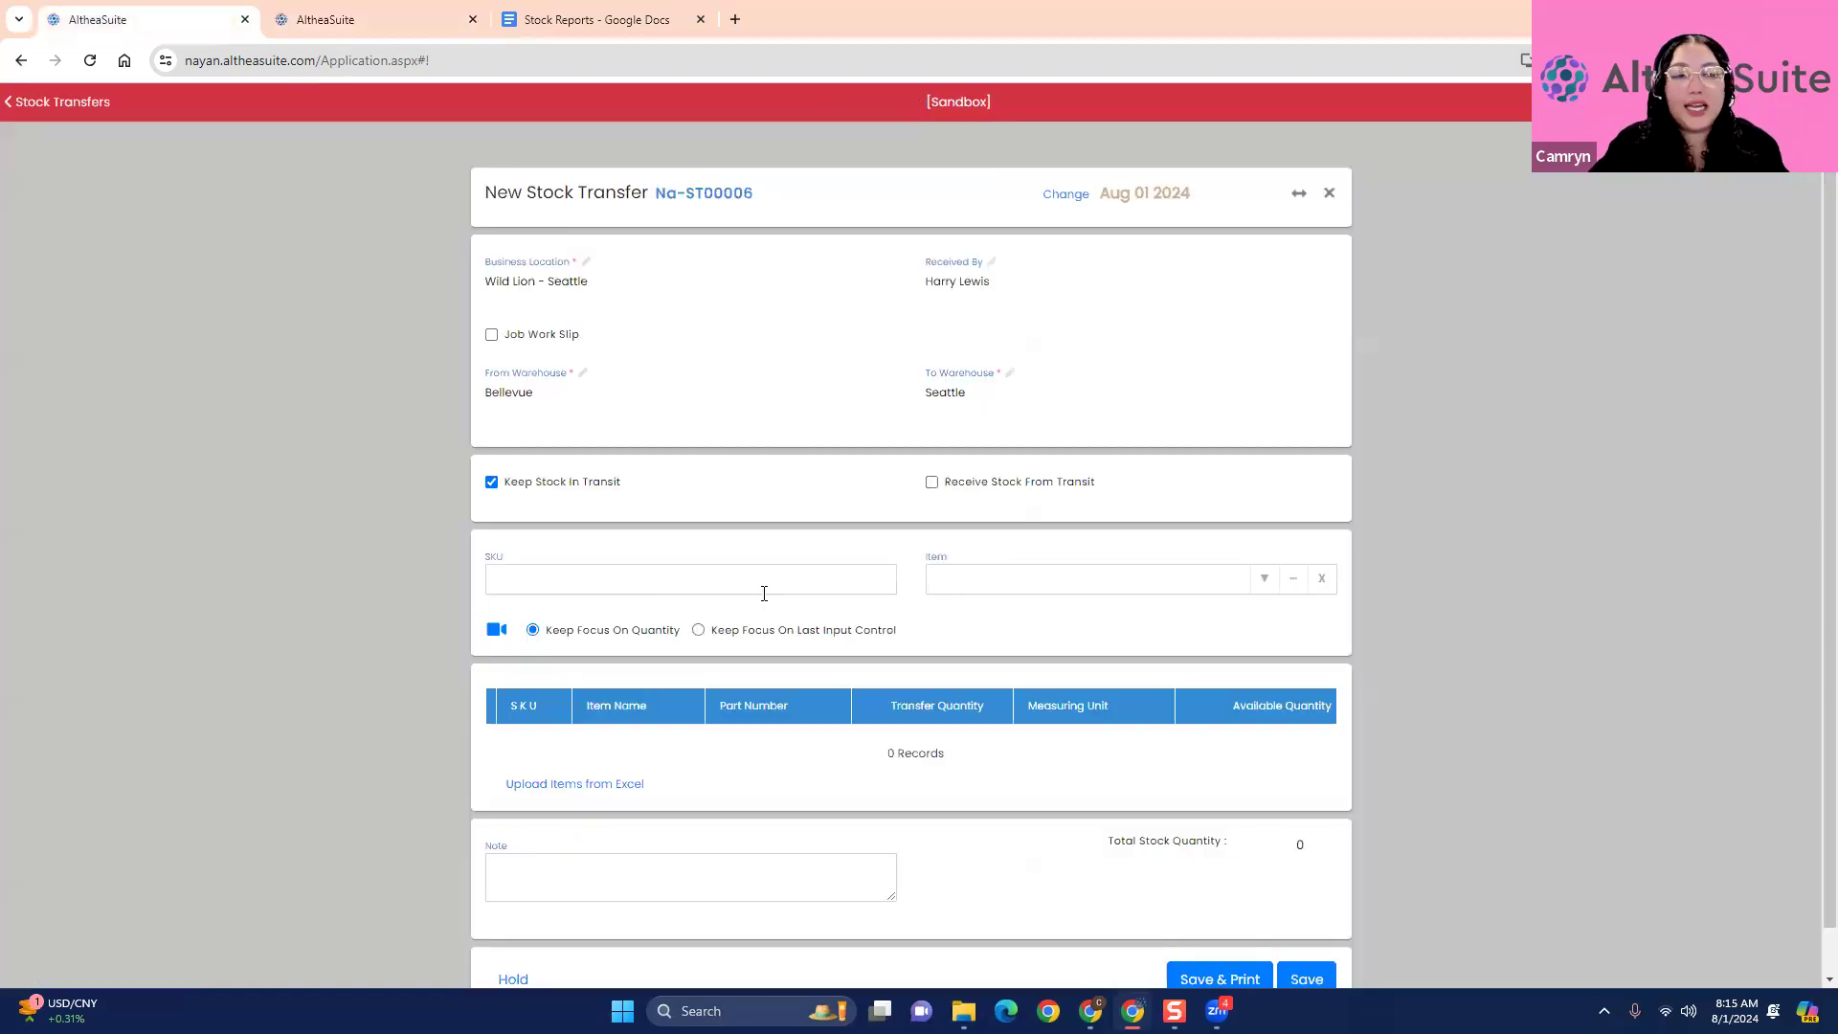
pyautogui.scroll(-1, 764, 594)
pyautogui.click(603, 533)
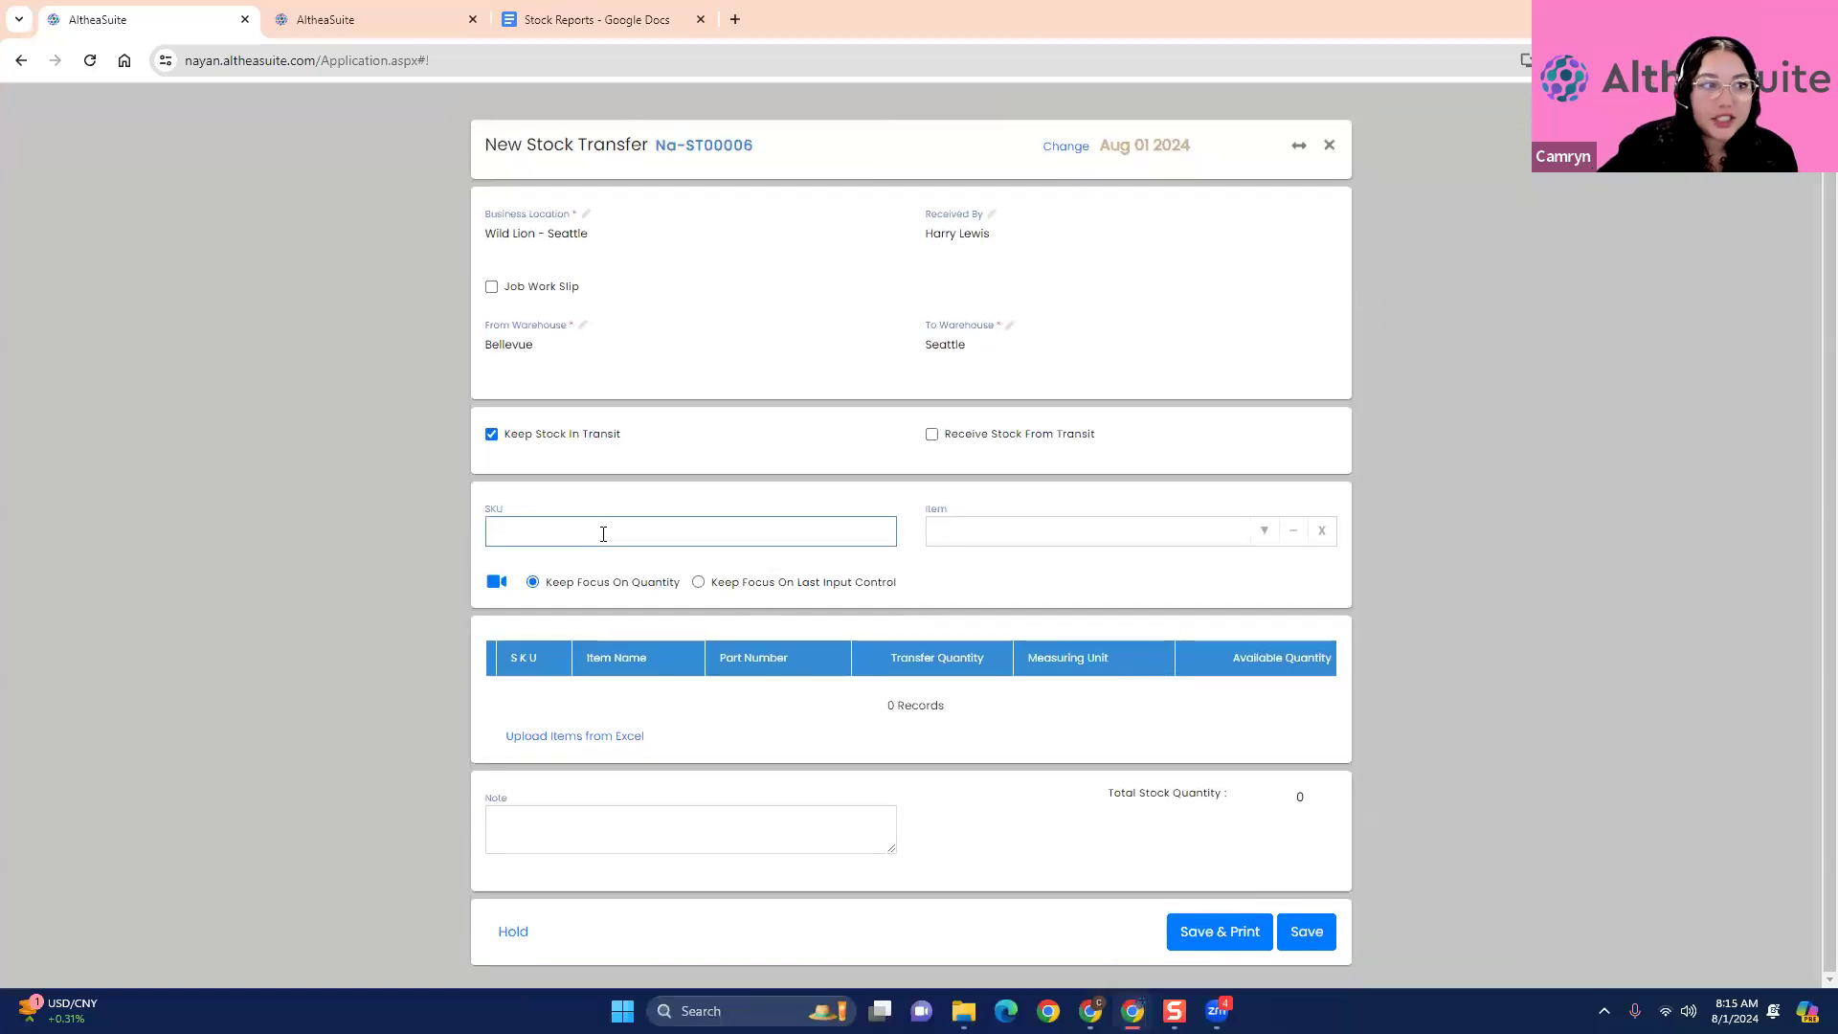
pyautogui.click(1022, 534)
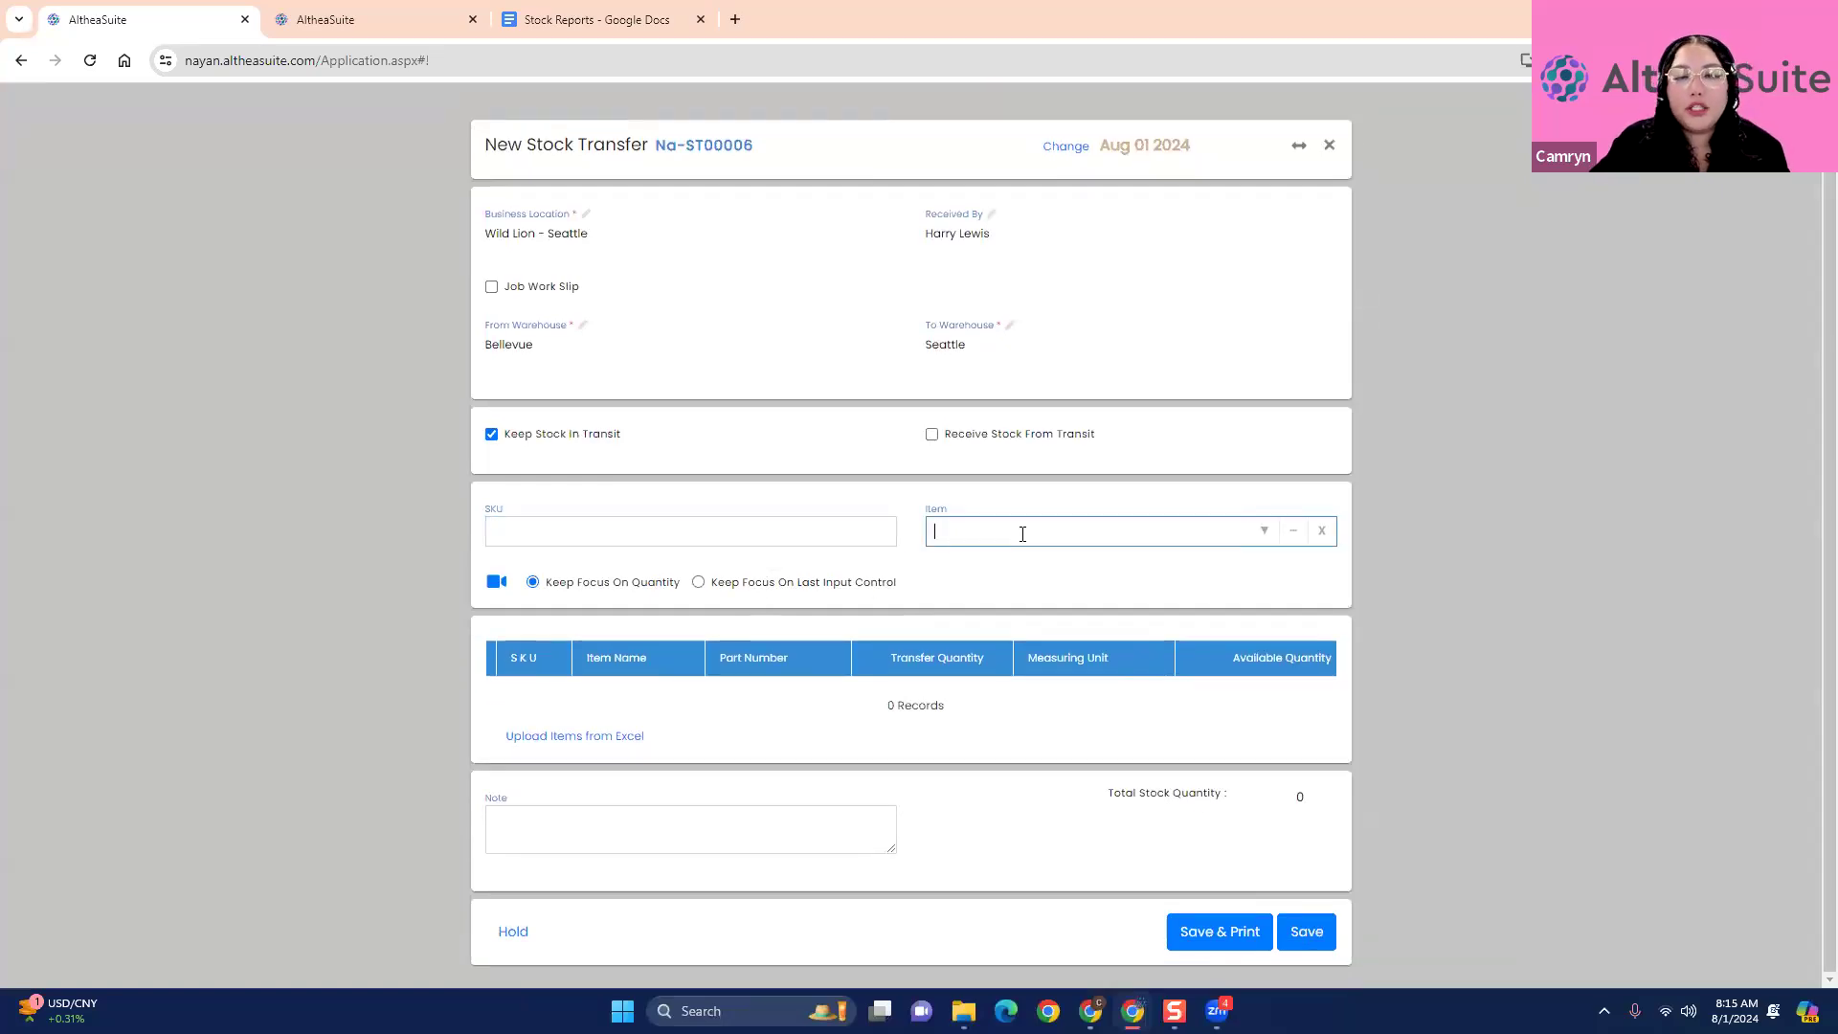
pyautogui.write('T00011')
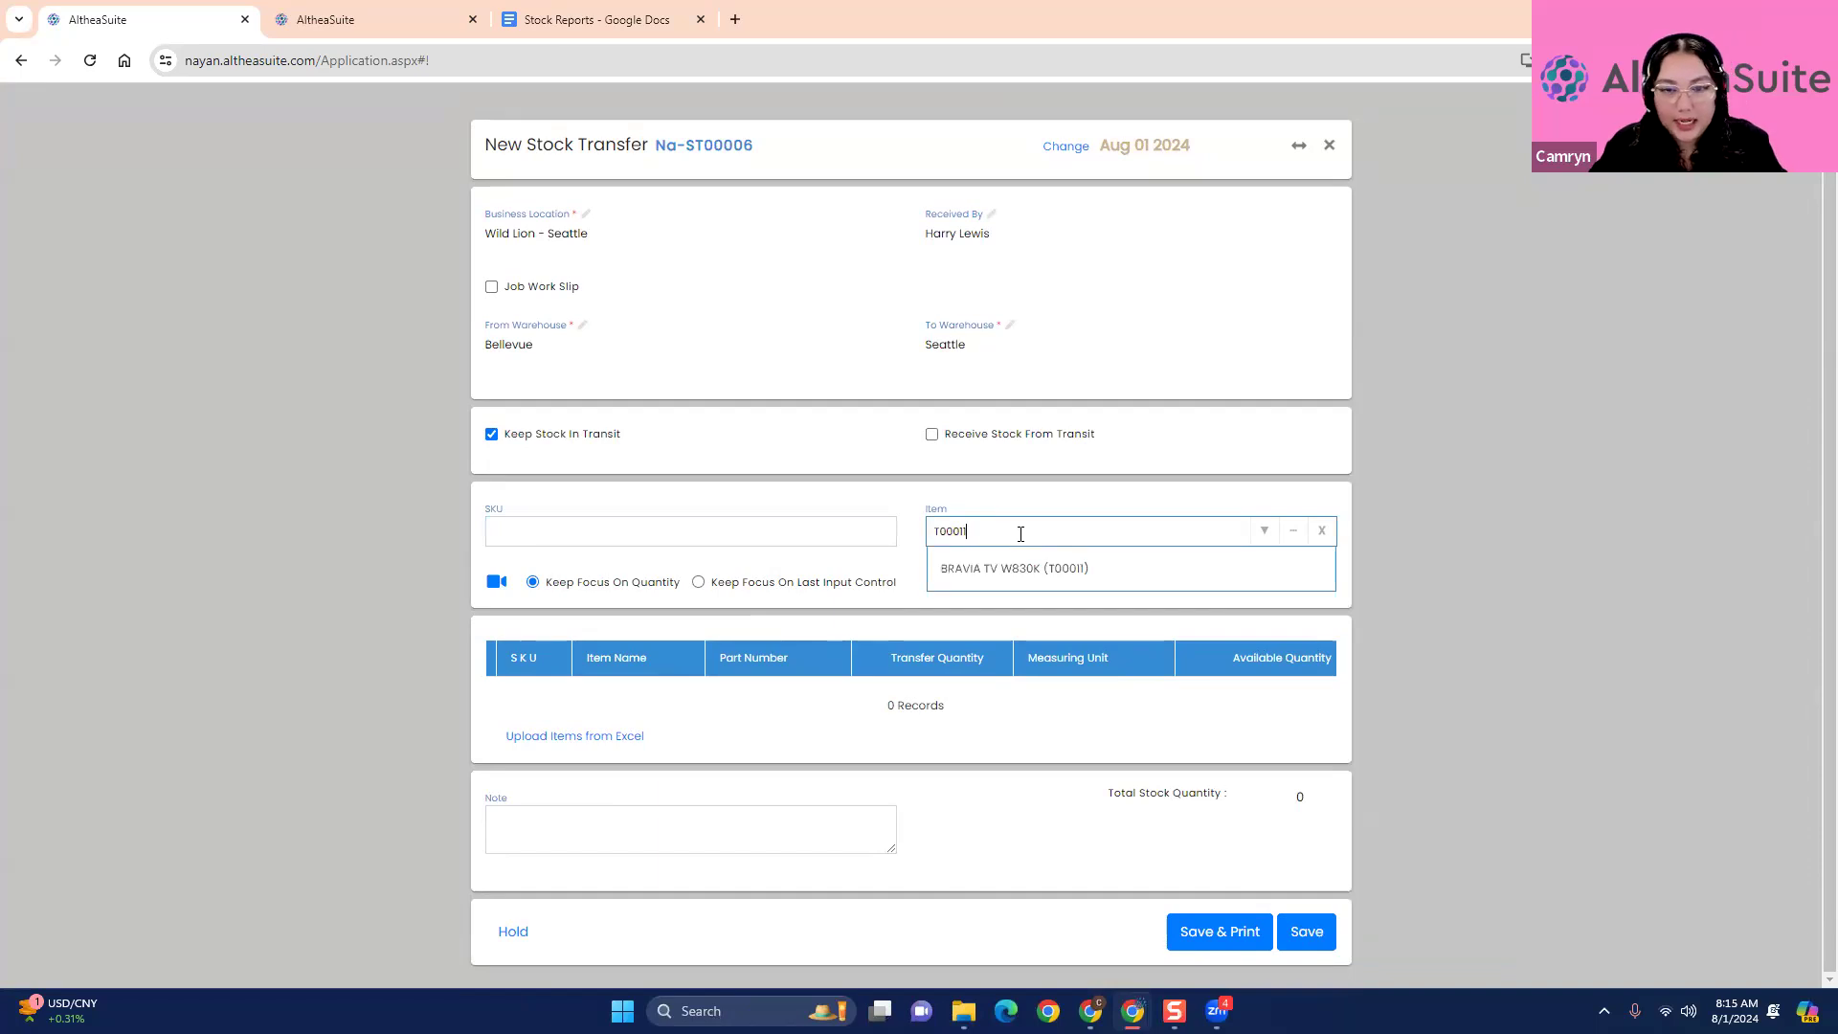
pyautogui.click(1033, 569)
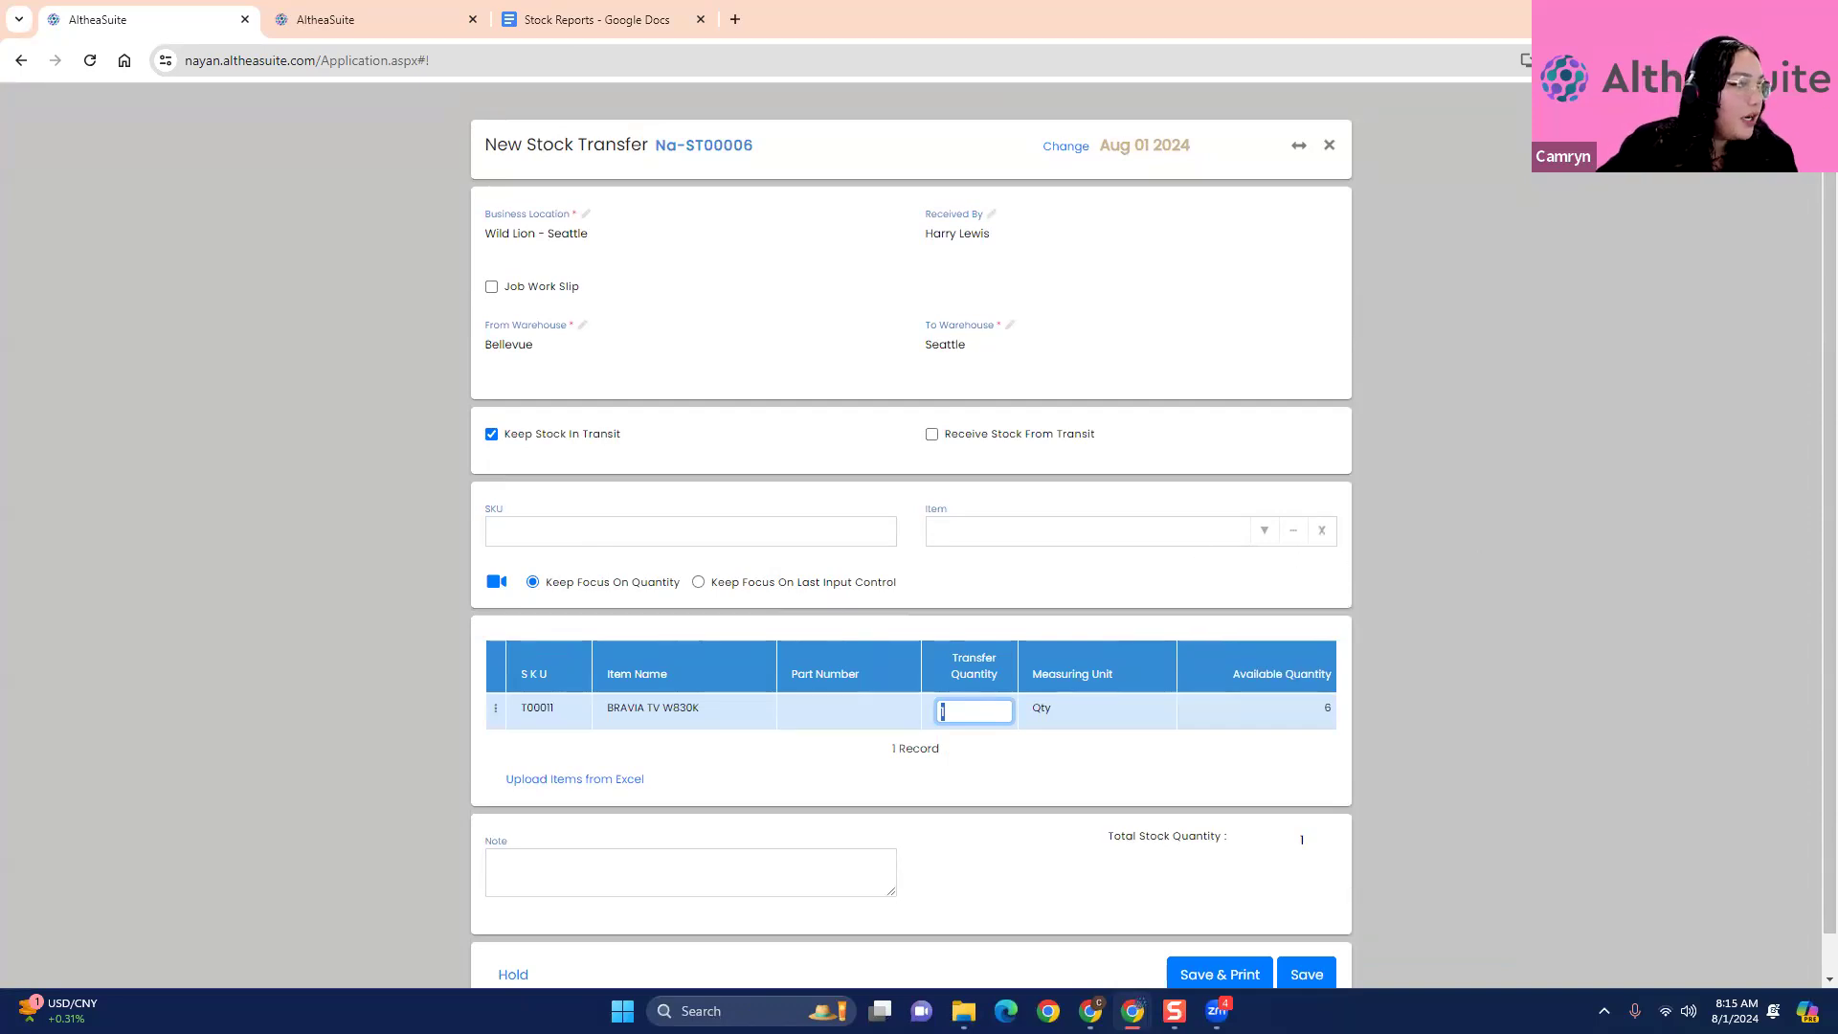
# - Open the item selection for the transfer and list the items in the Appliances category
pyautogui.click(1293, 533)
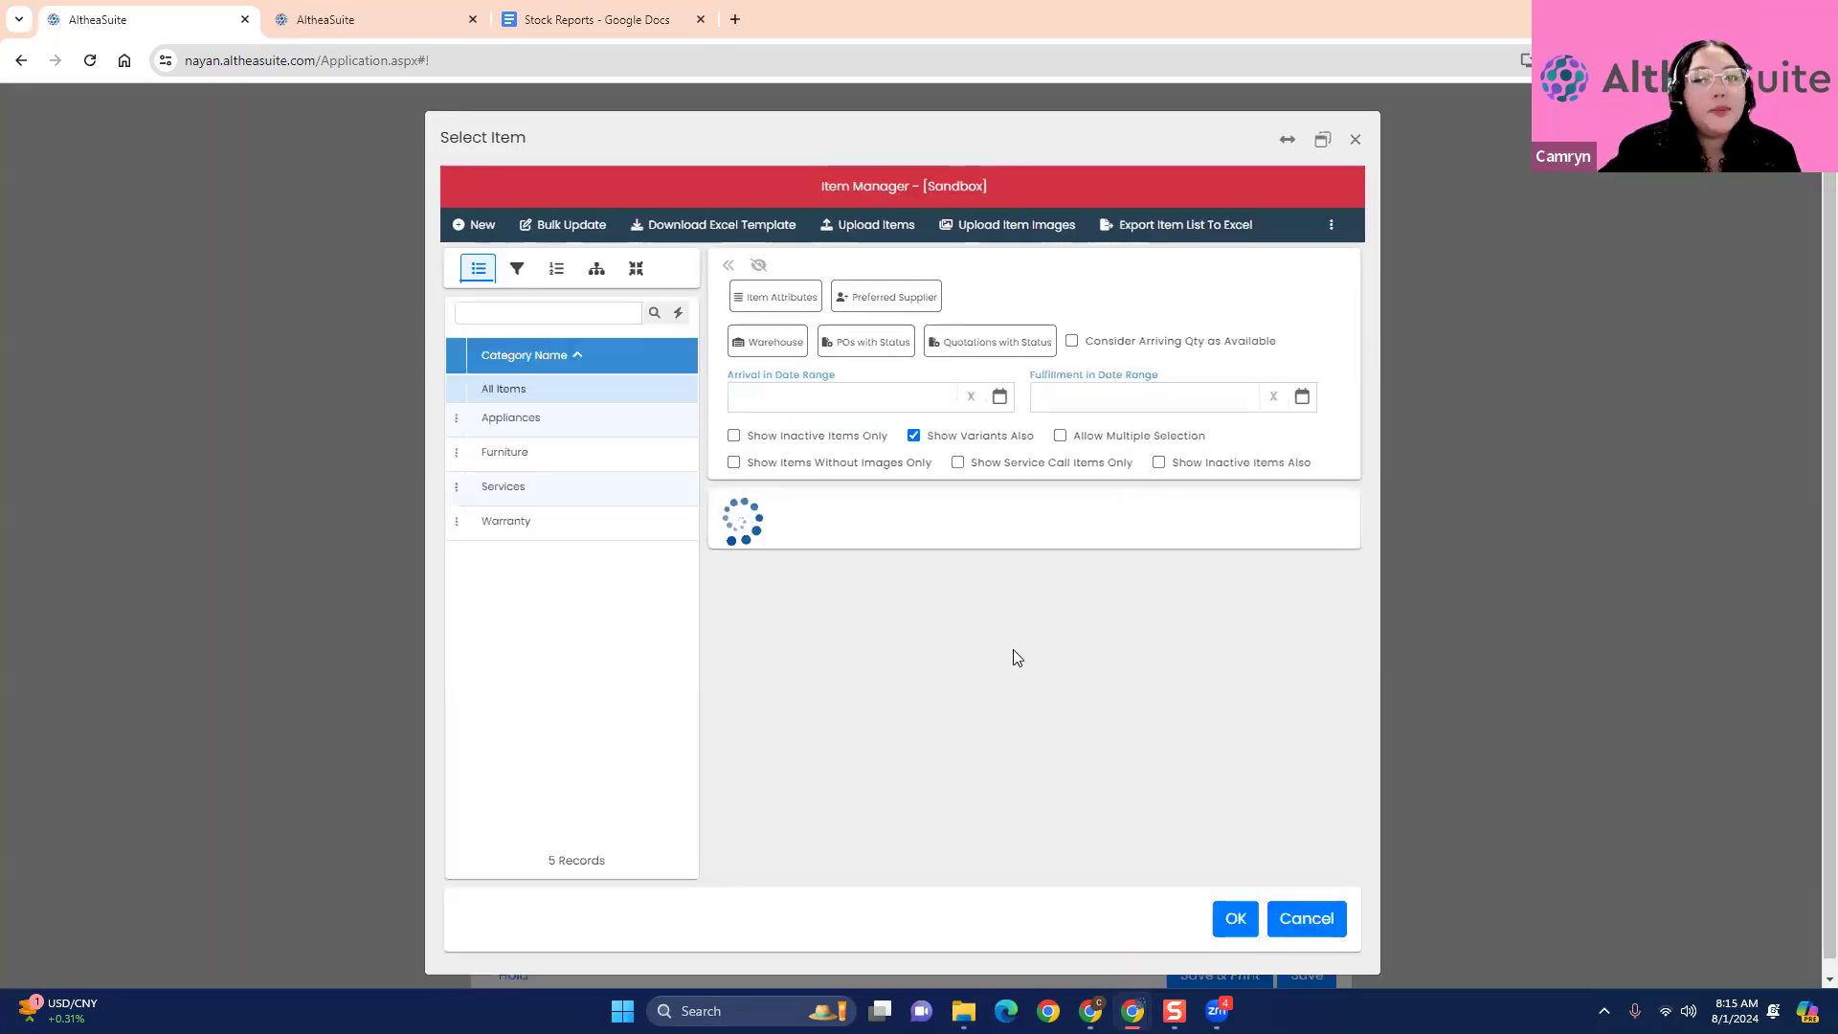
pyautogui.click(542, 422)
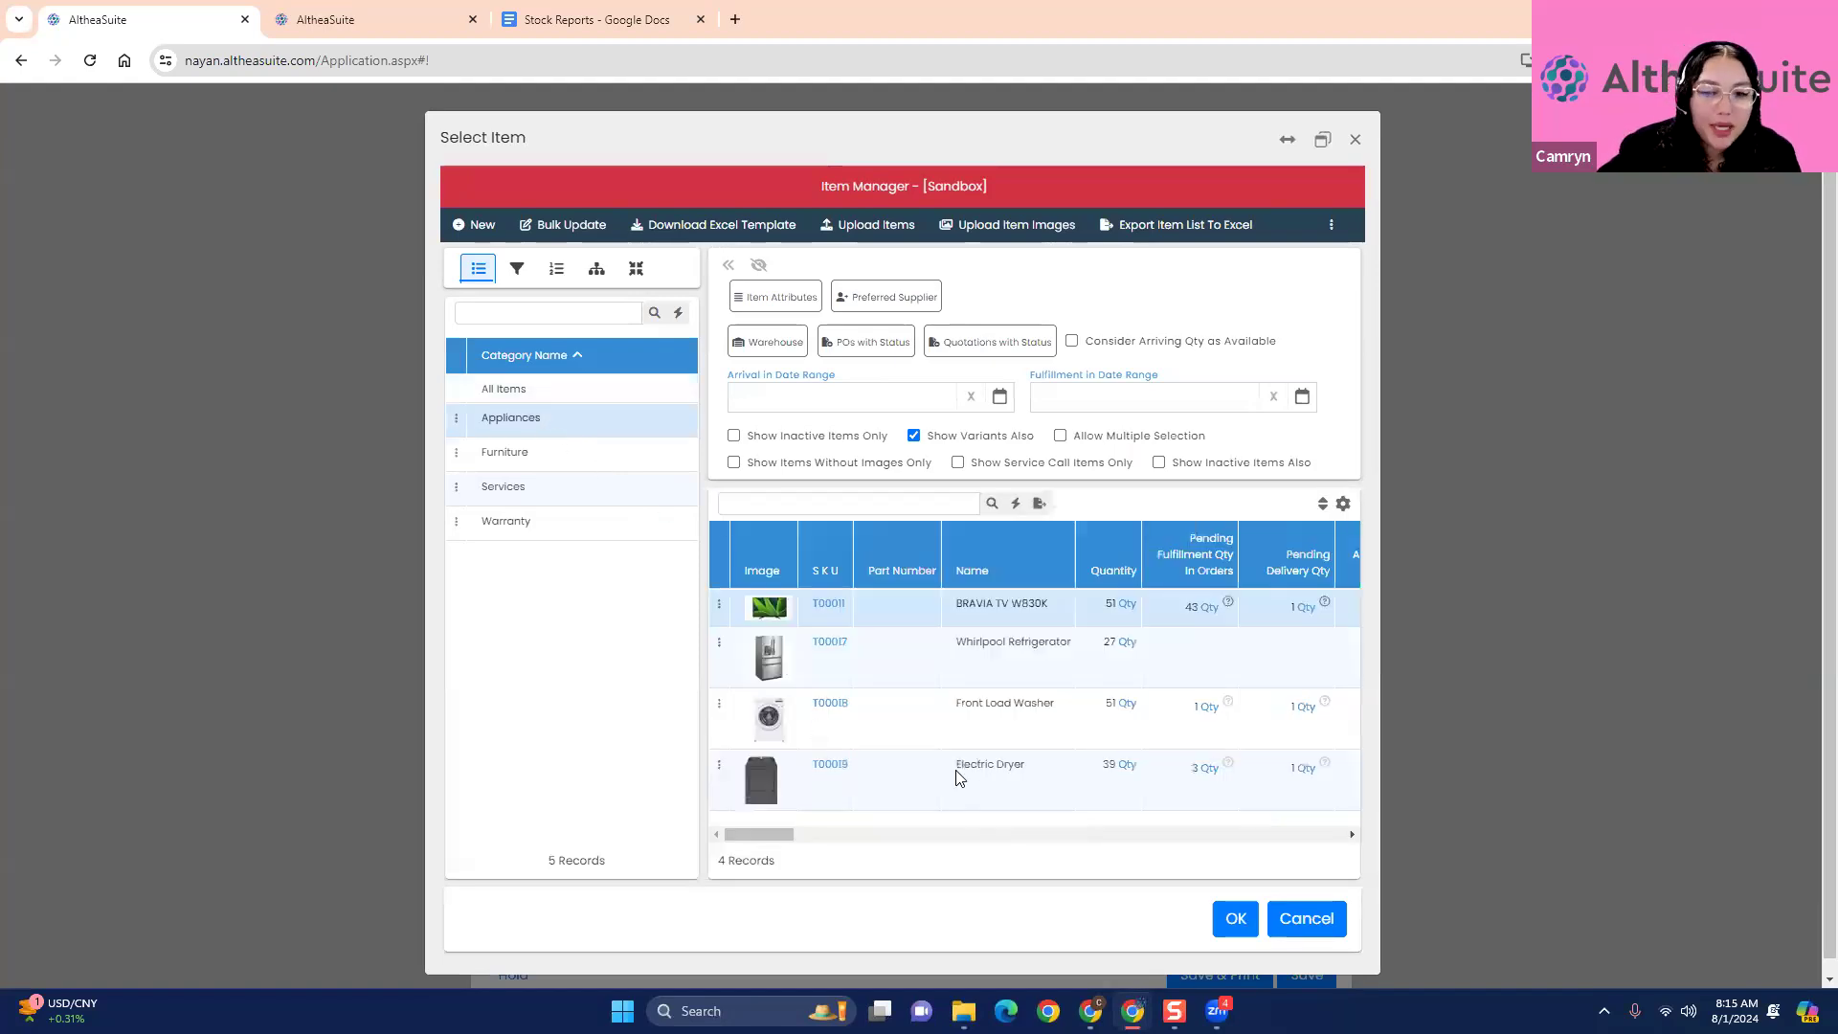
pyautogui.click(525, 450)
pyautogui.click(532, 488)
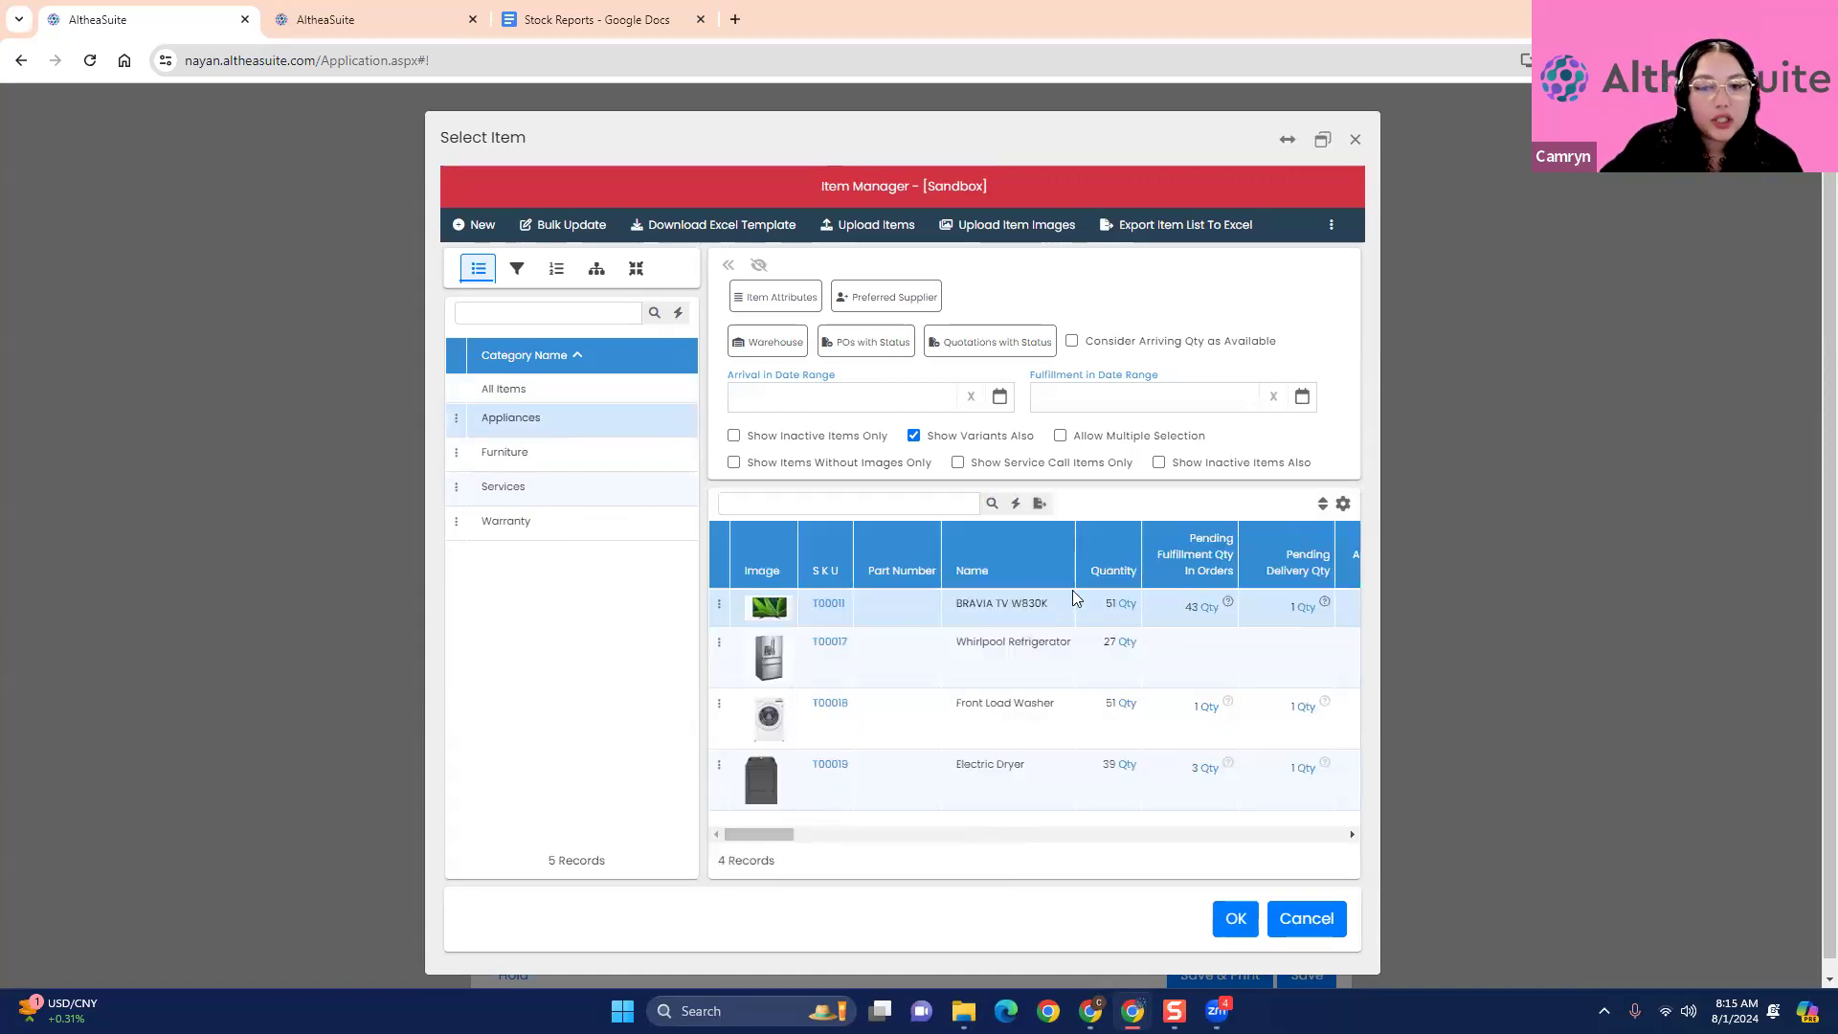
# - Open the stock ledger of the BRAVIA TV W830K and look through its stock movements
pyautogui.click(720, 604)
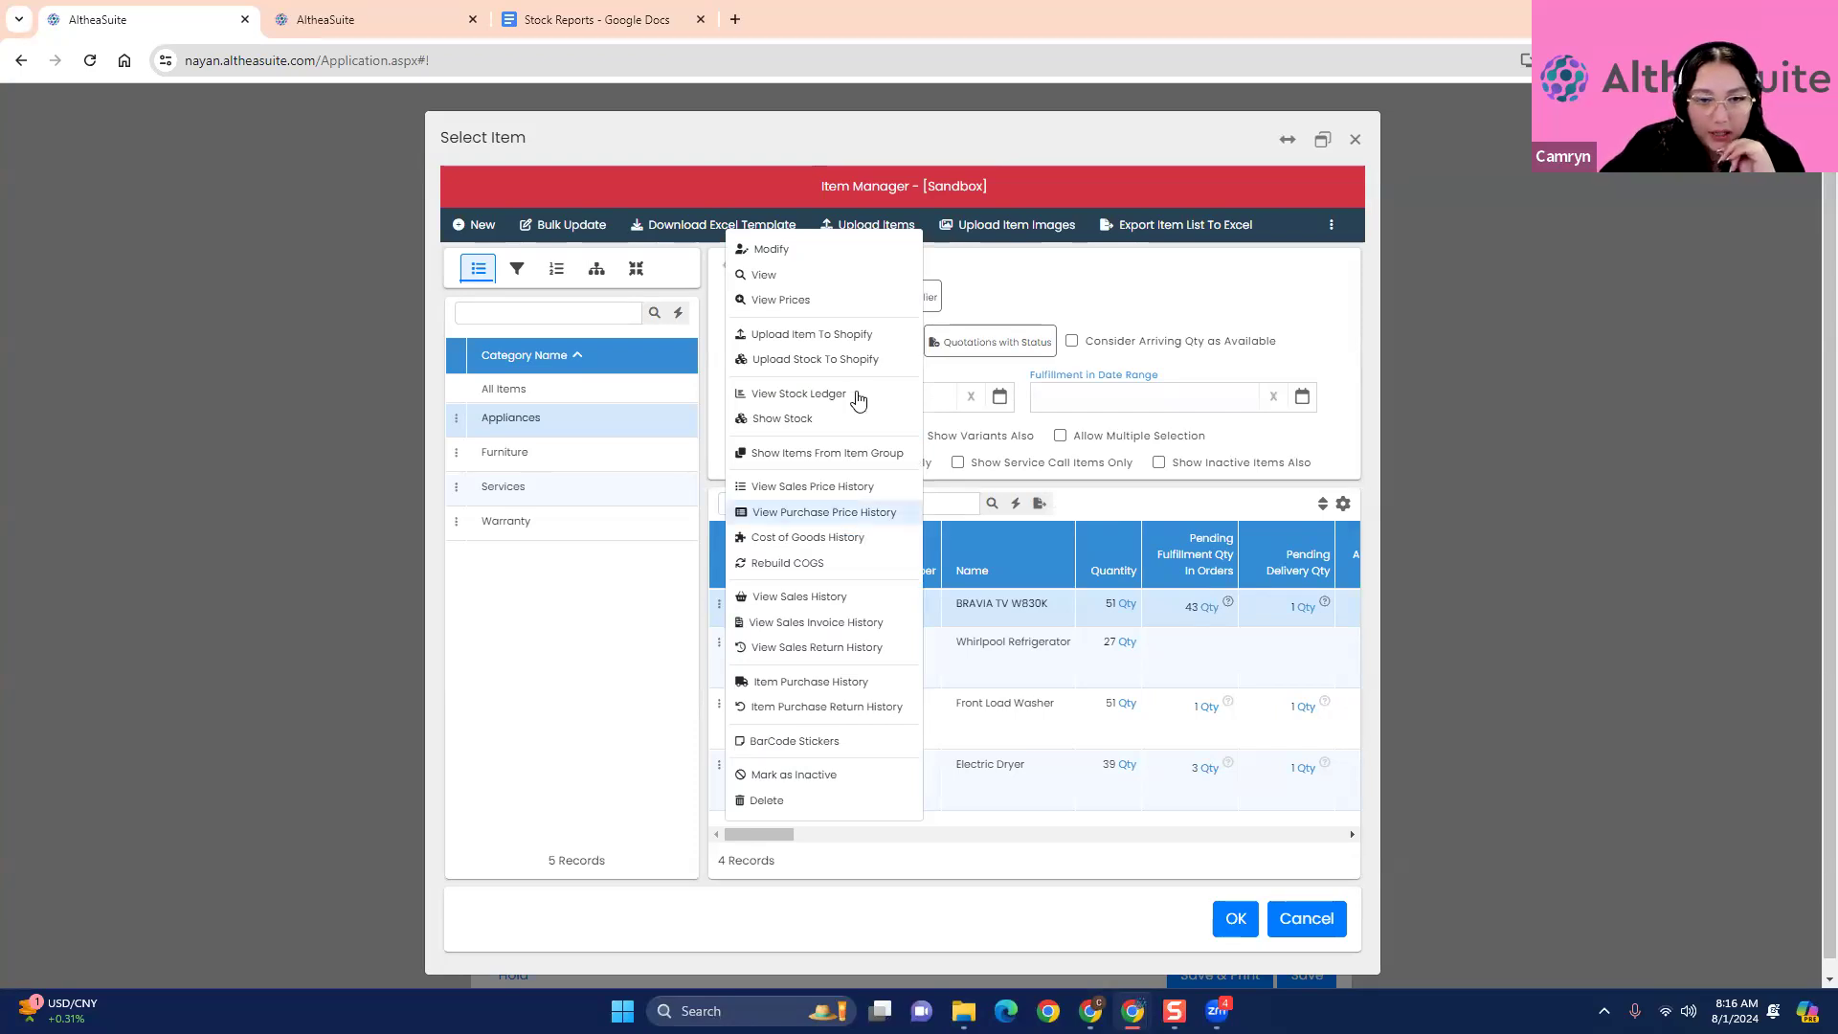
pyautogui.click(1059, 618)
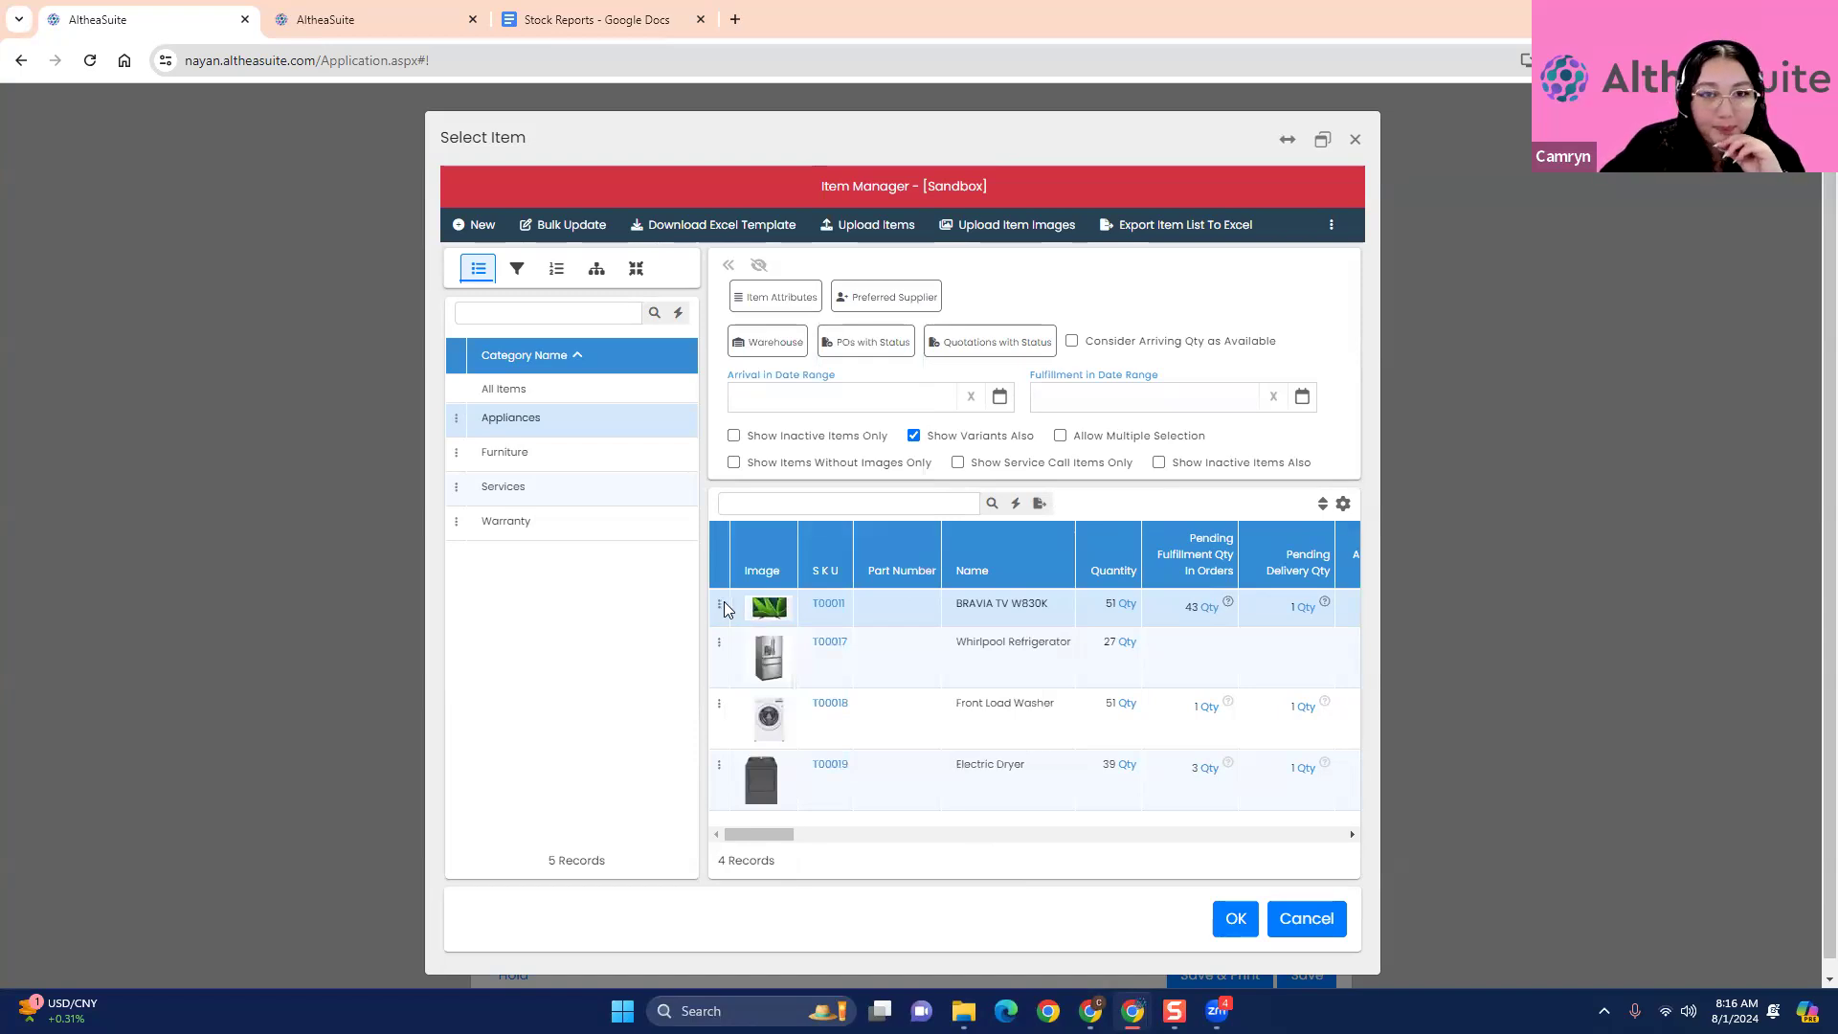
pyautogui.click(720, 606)
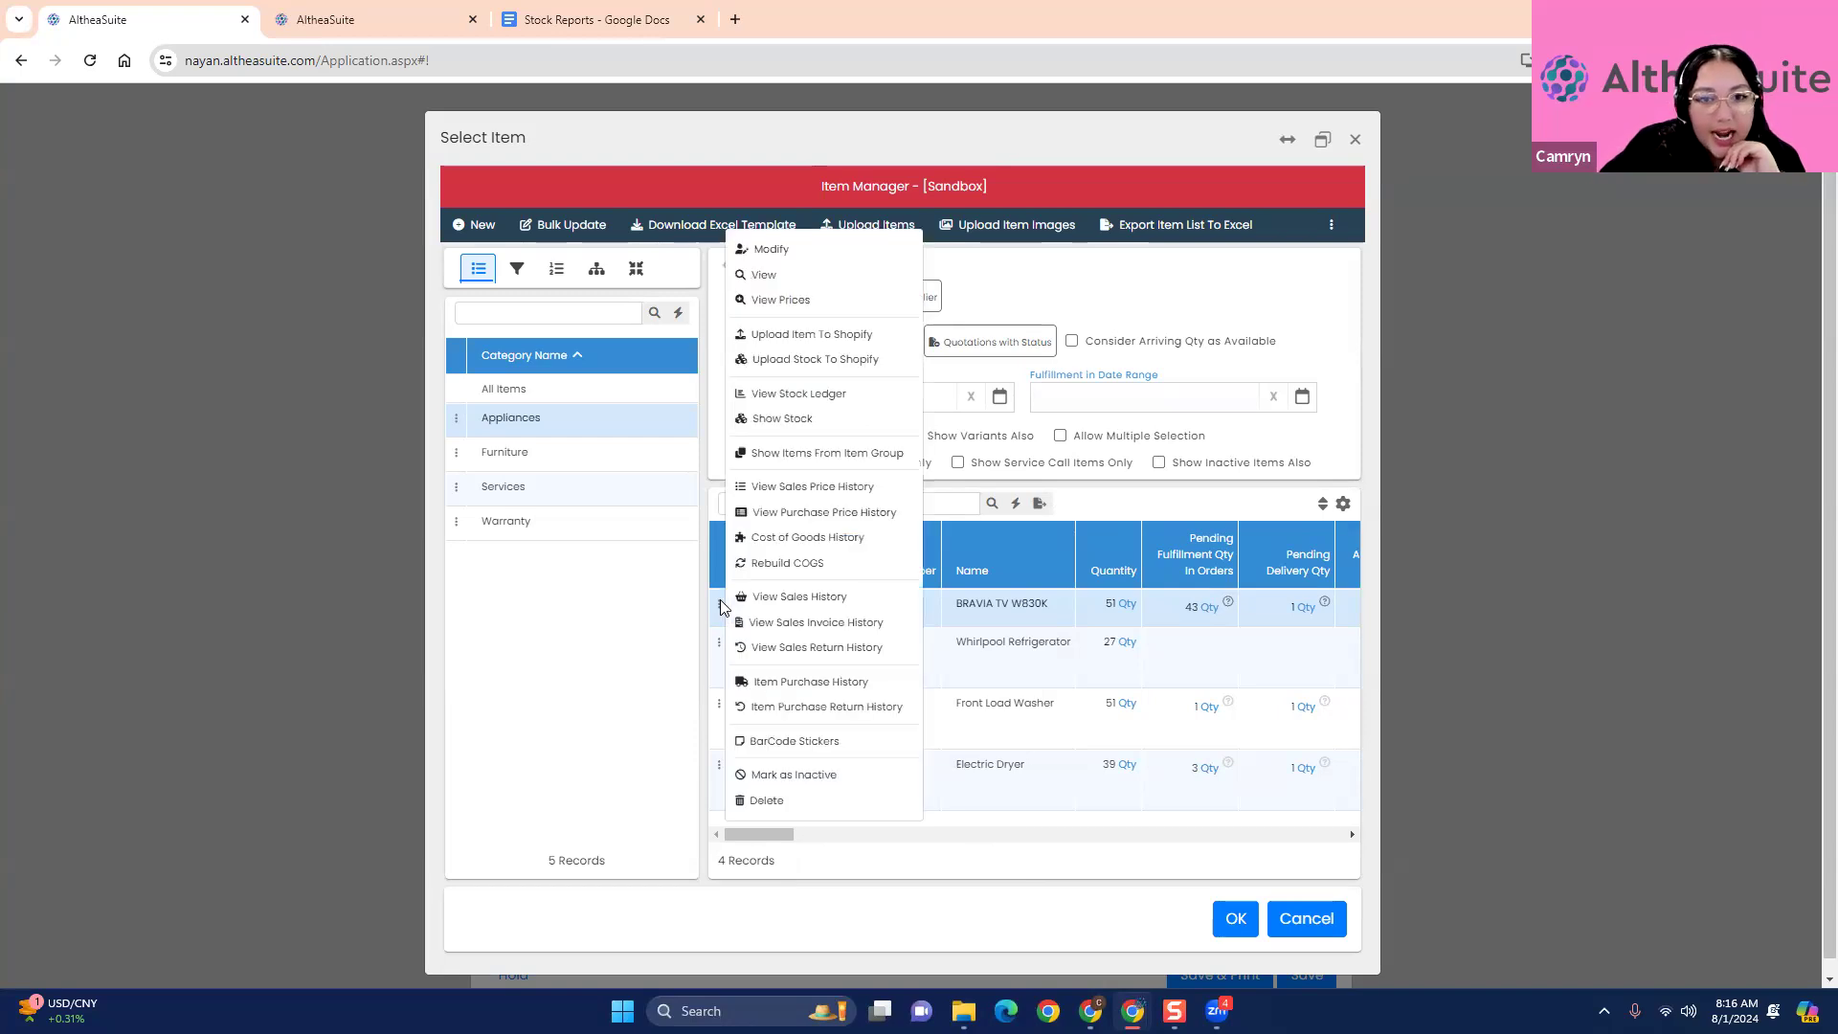
pyautogui.click(799, 395)
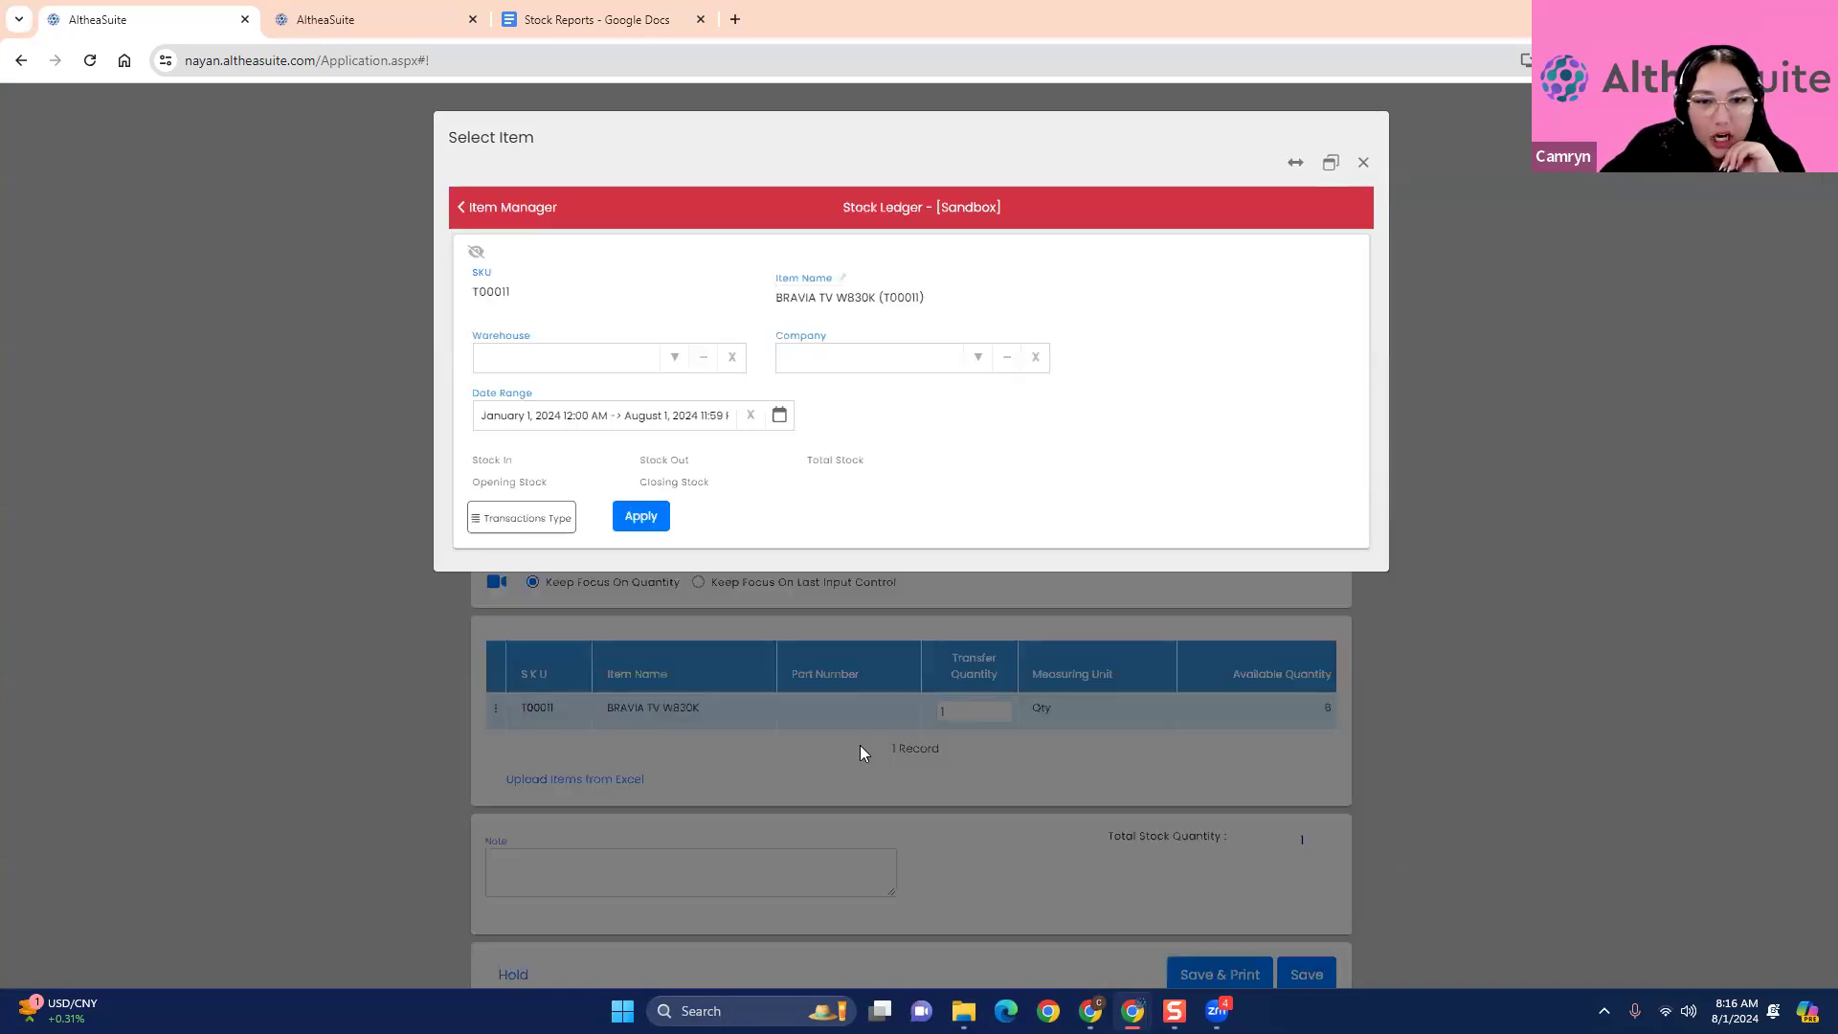
pyautogui.scroll(-5, 864, 771)
pyautogui.scroll(-1, 863, 771)
pyautogui.scroll(-1, 1084, 586)
pyautogui.scroll(4, 987, 765)
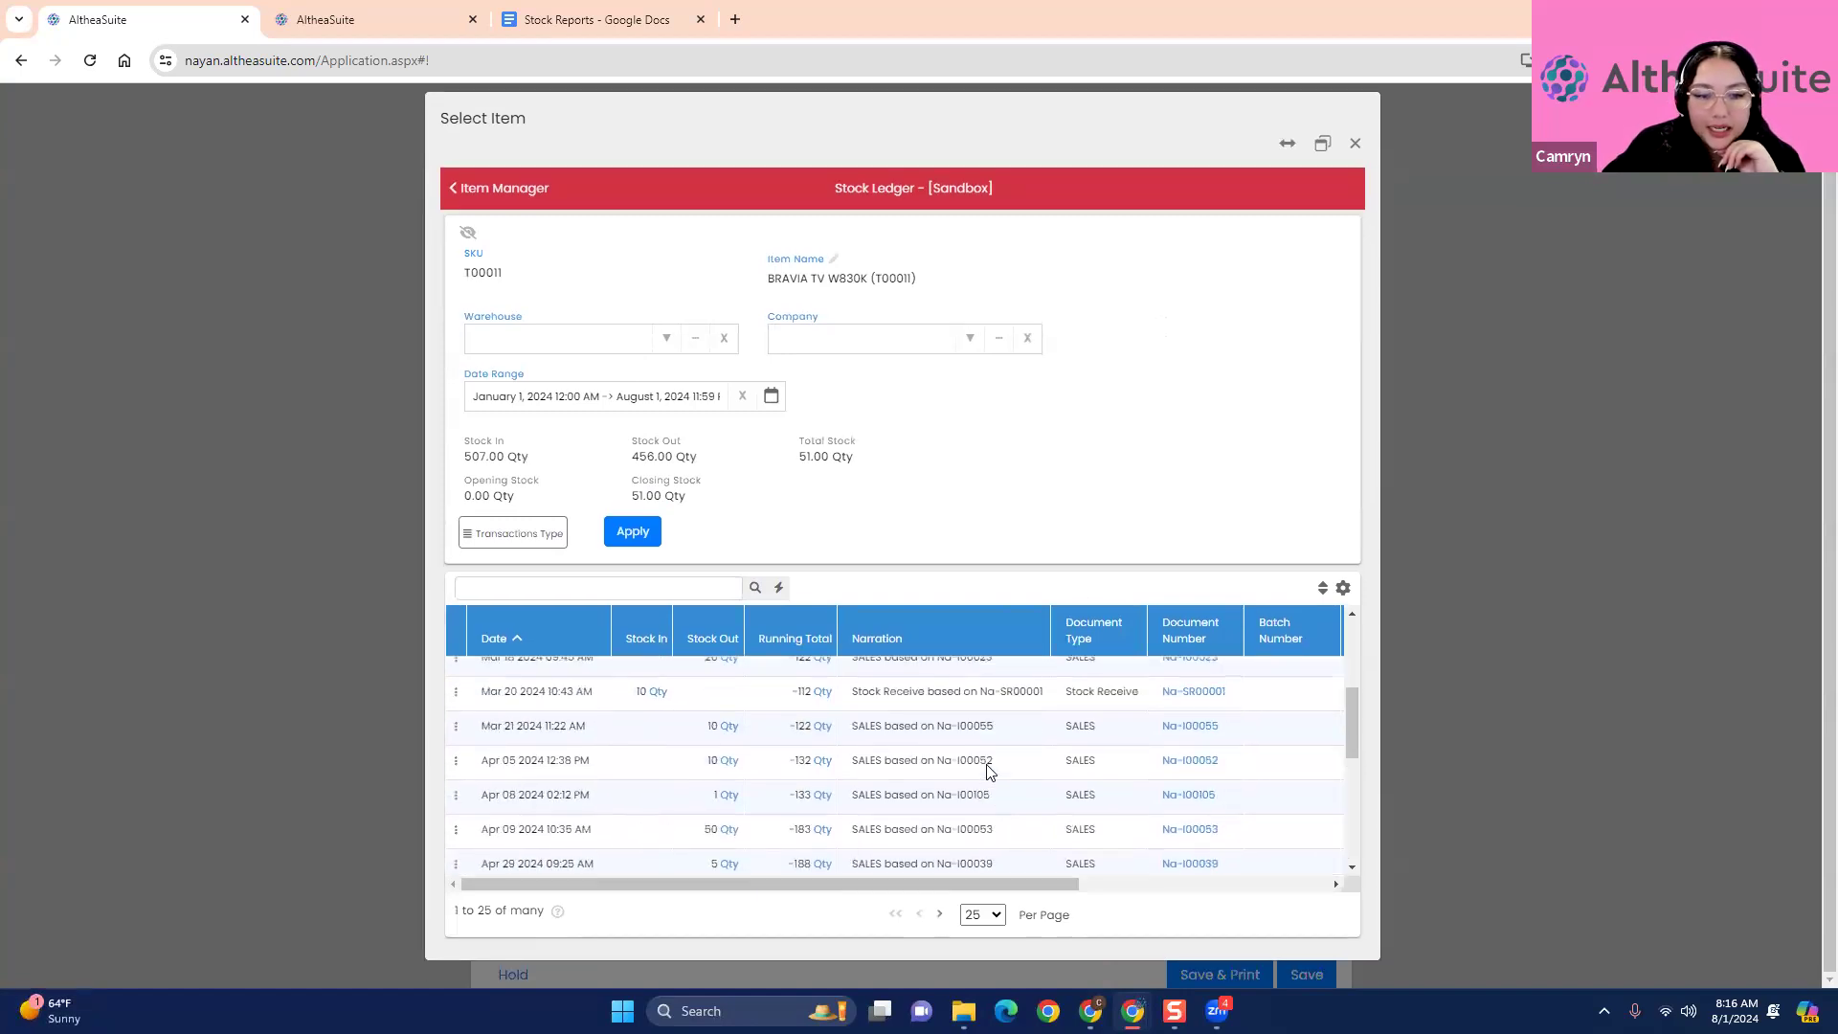
pyautogui.scroll(4, 989, 772)
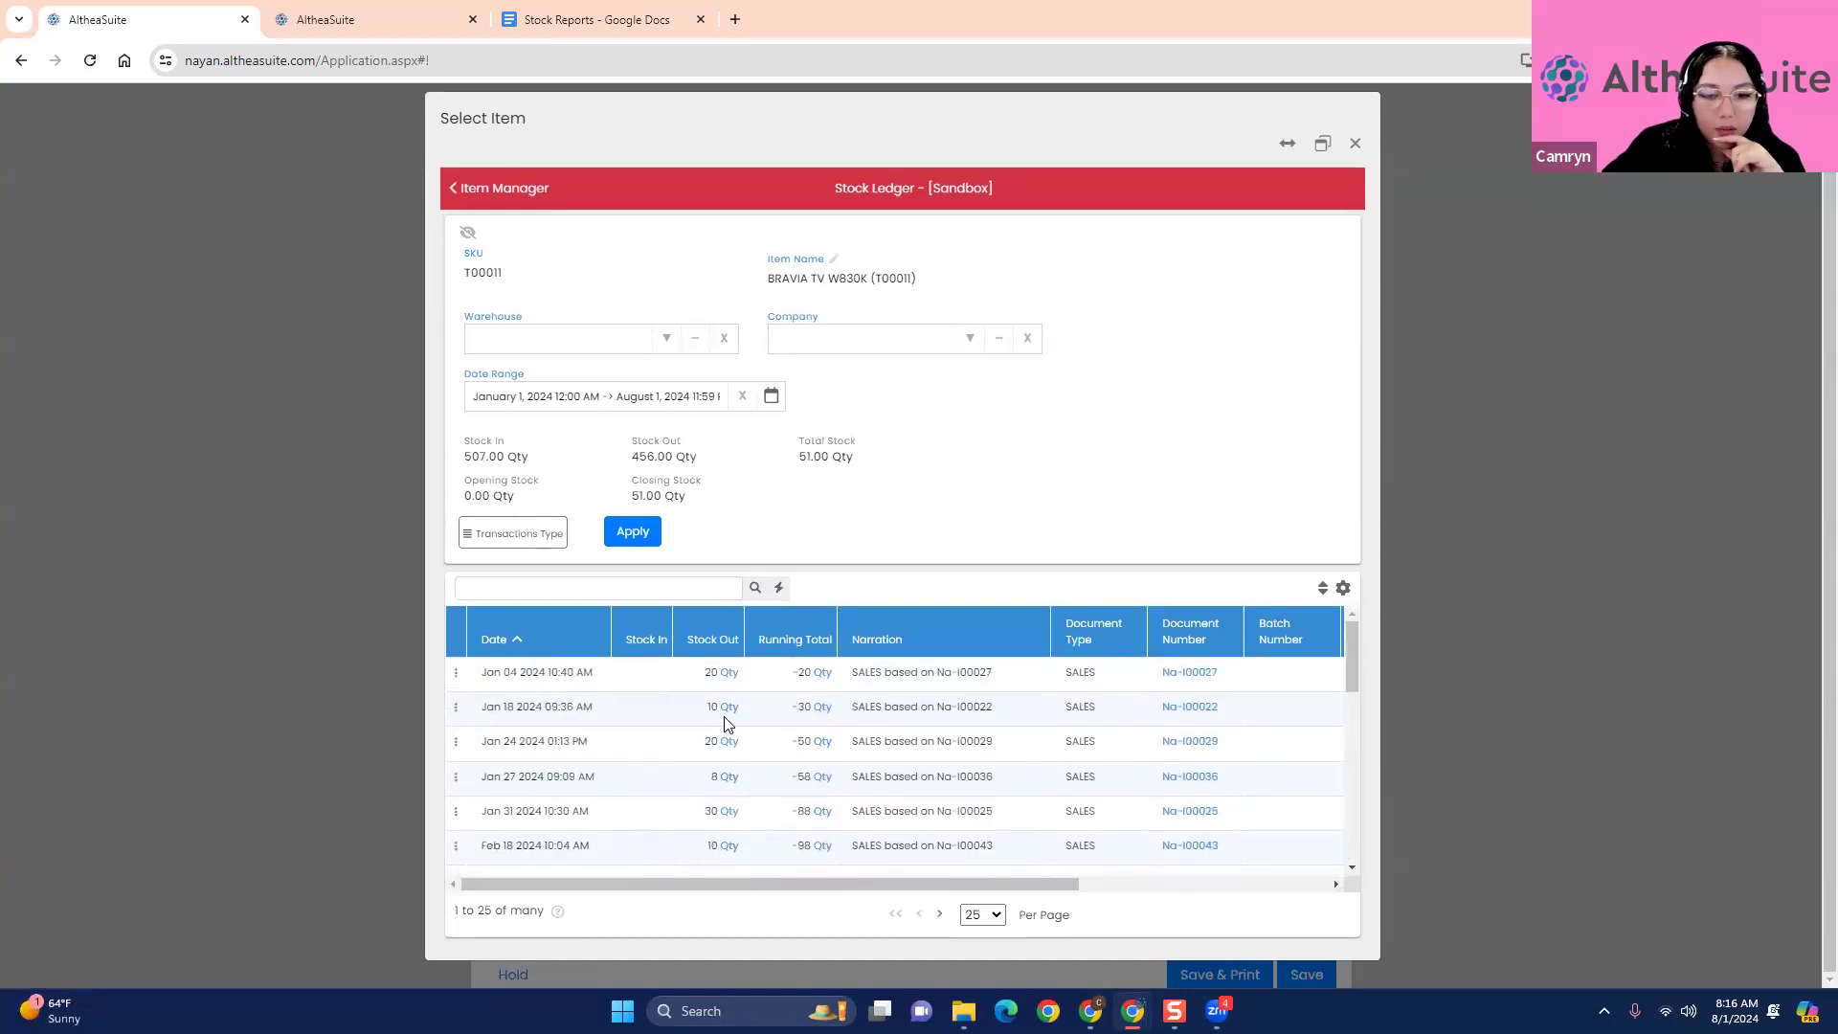
# - Filter the stock ledger to the Bellevue warehouse and examine its transactions, including the Jul 15 2024 stock correction
pyautogui.click(662, 342)
pyautogui.click(644, 383)
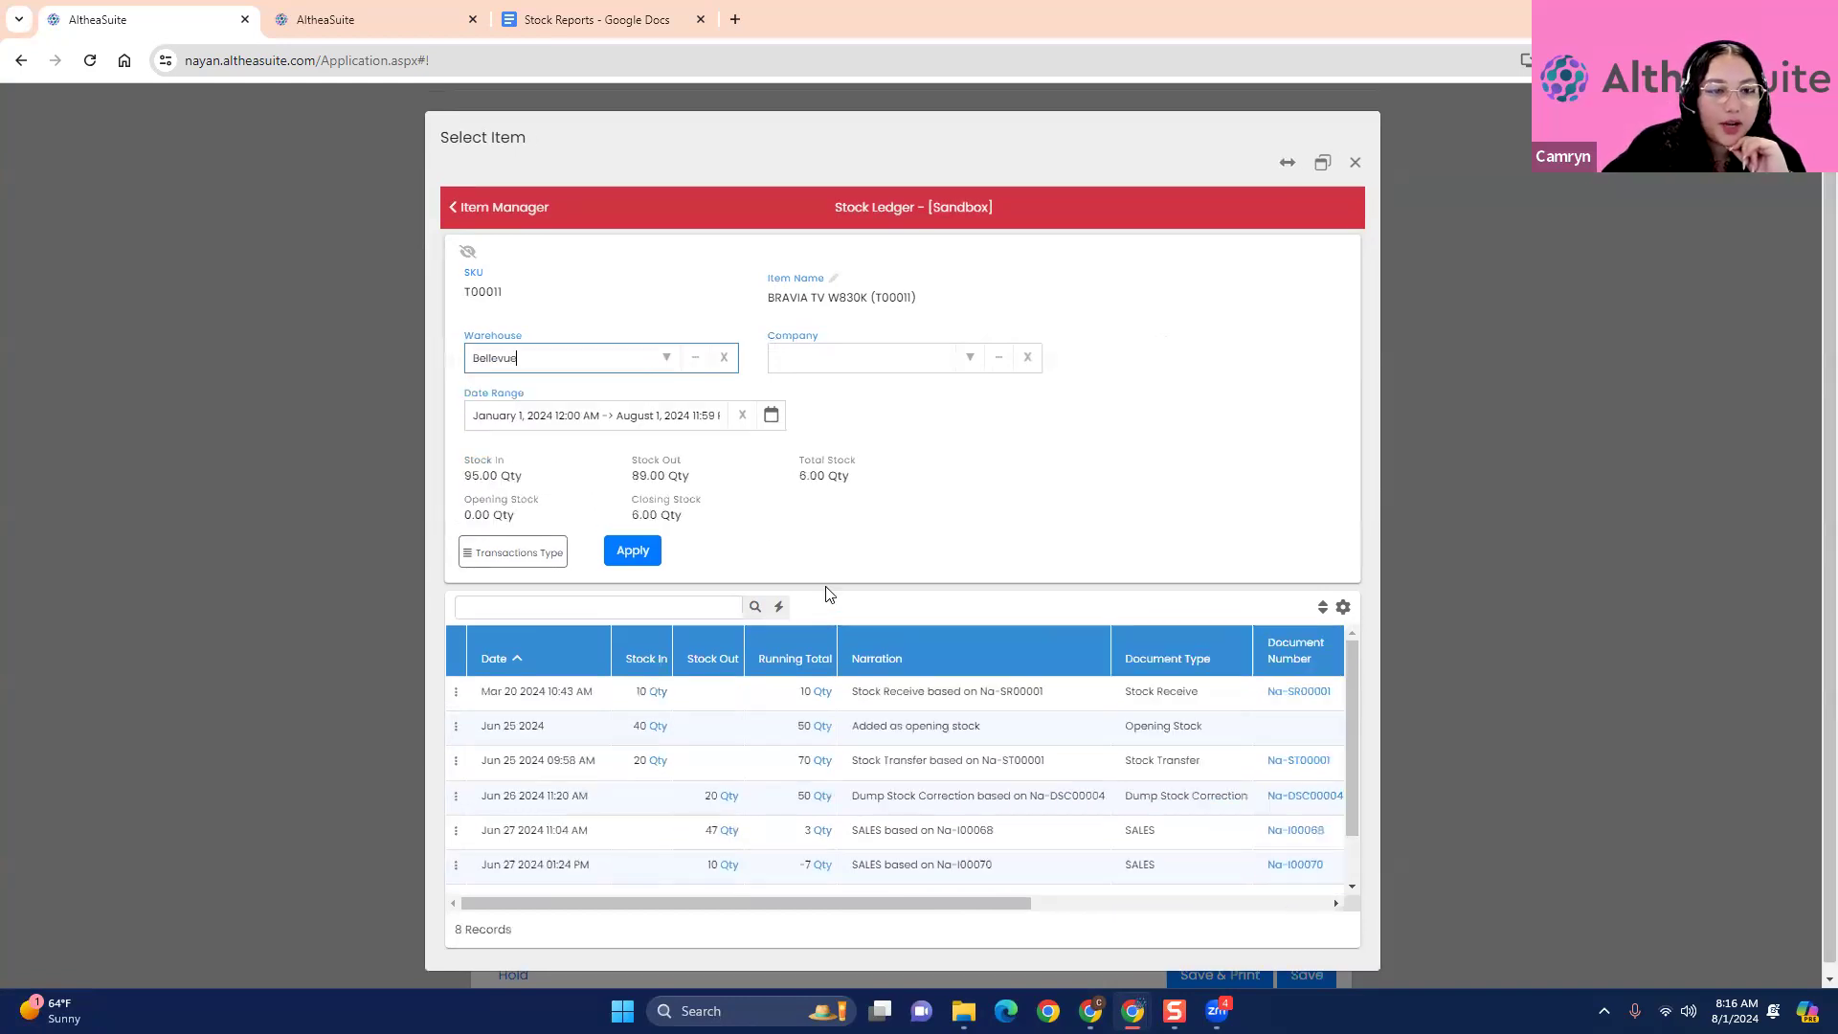
pyautogui.scroll(-3, 794, 814)
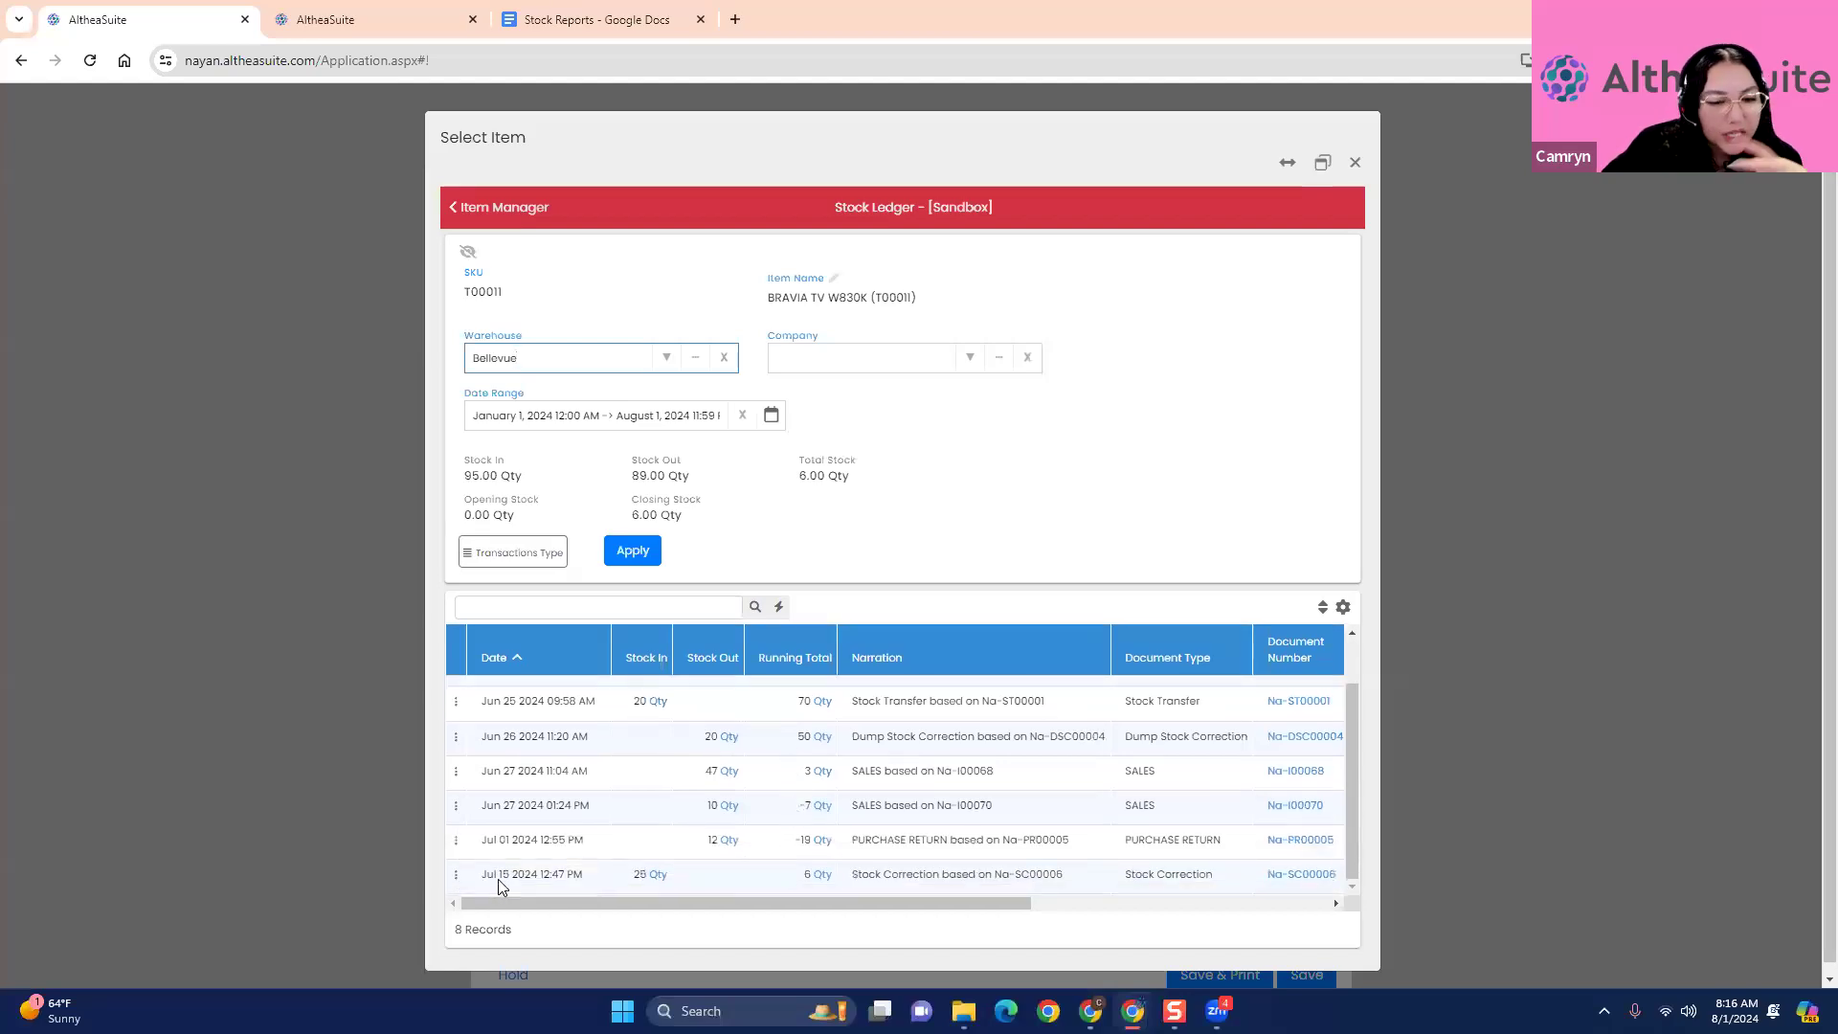
pyautogui.moveTo(628, 879); pyautogui.dragTo(667, 880)
pyautogui.click(806, 869)
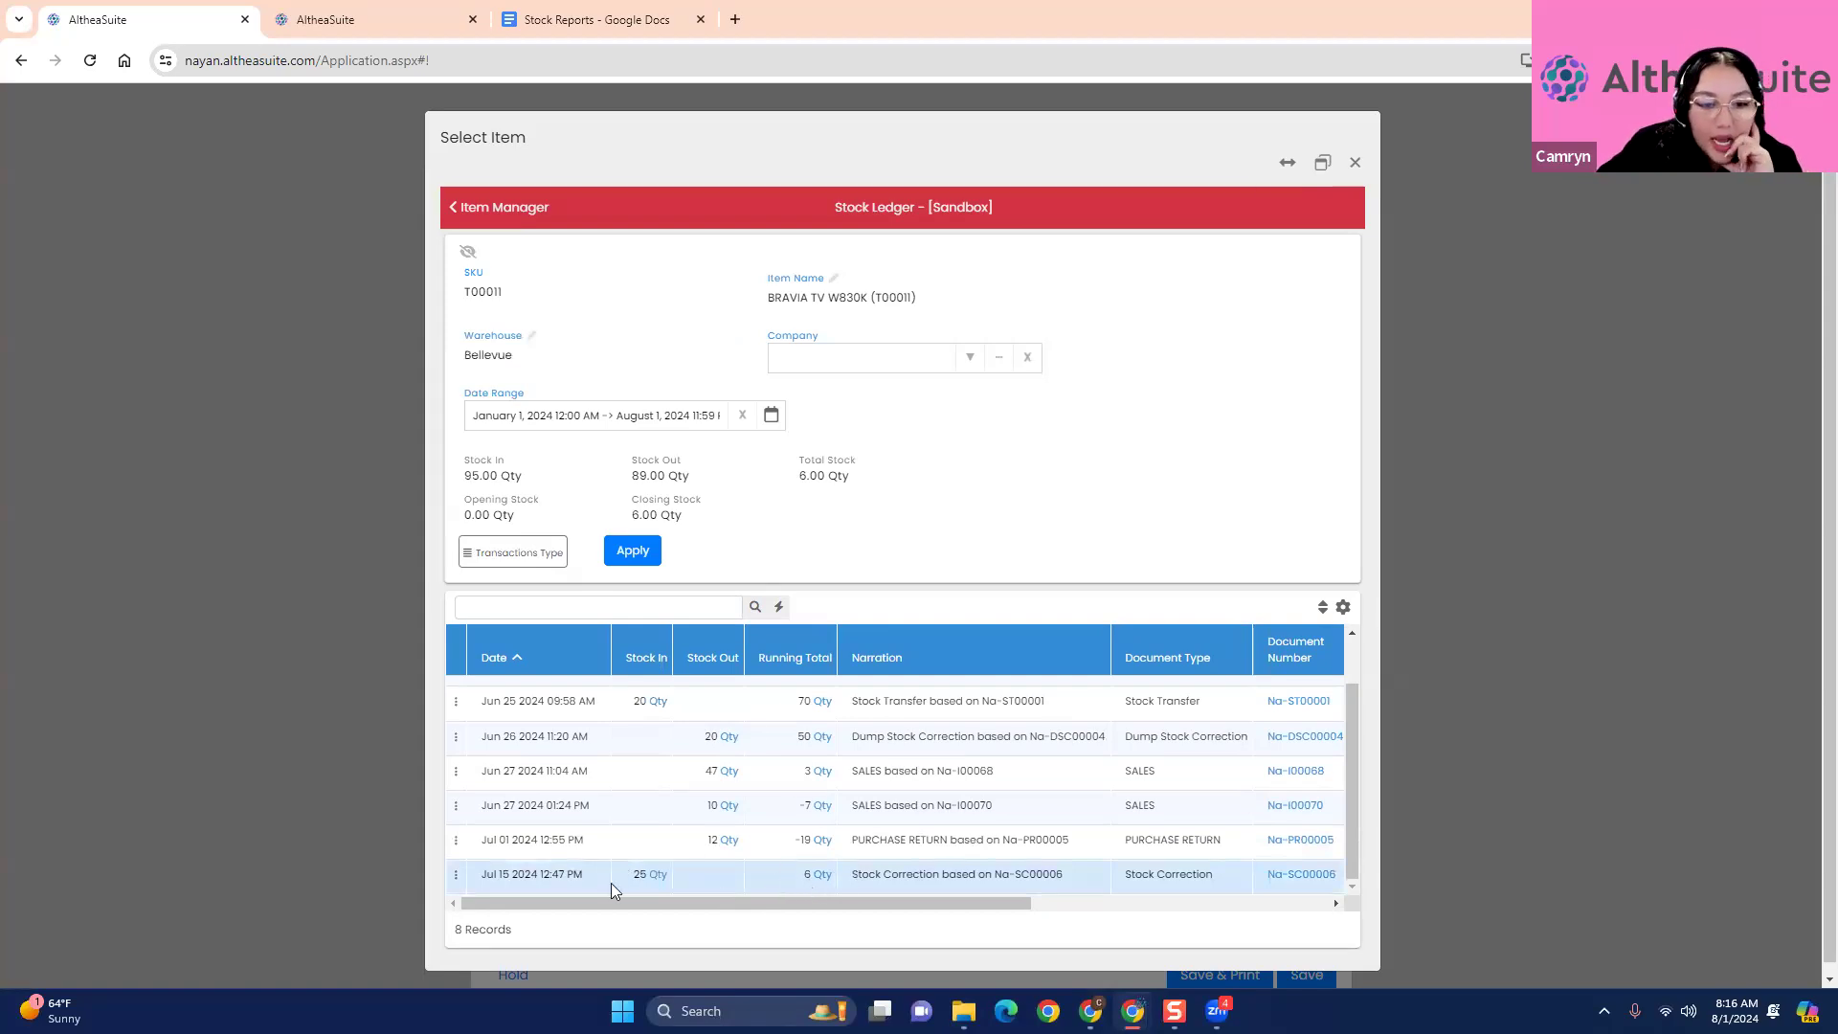
pyautogui.scroll(2, 760, 693)
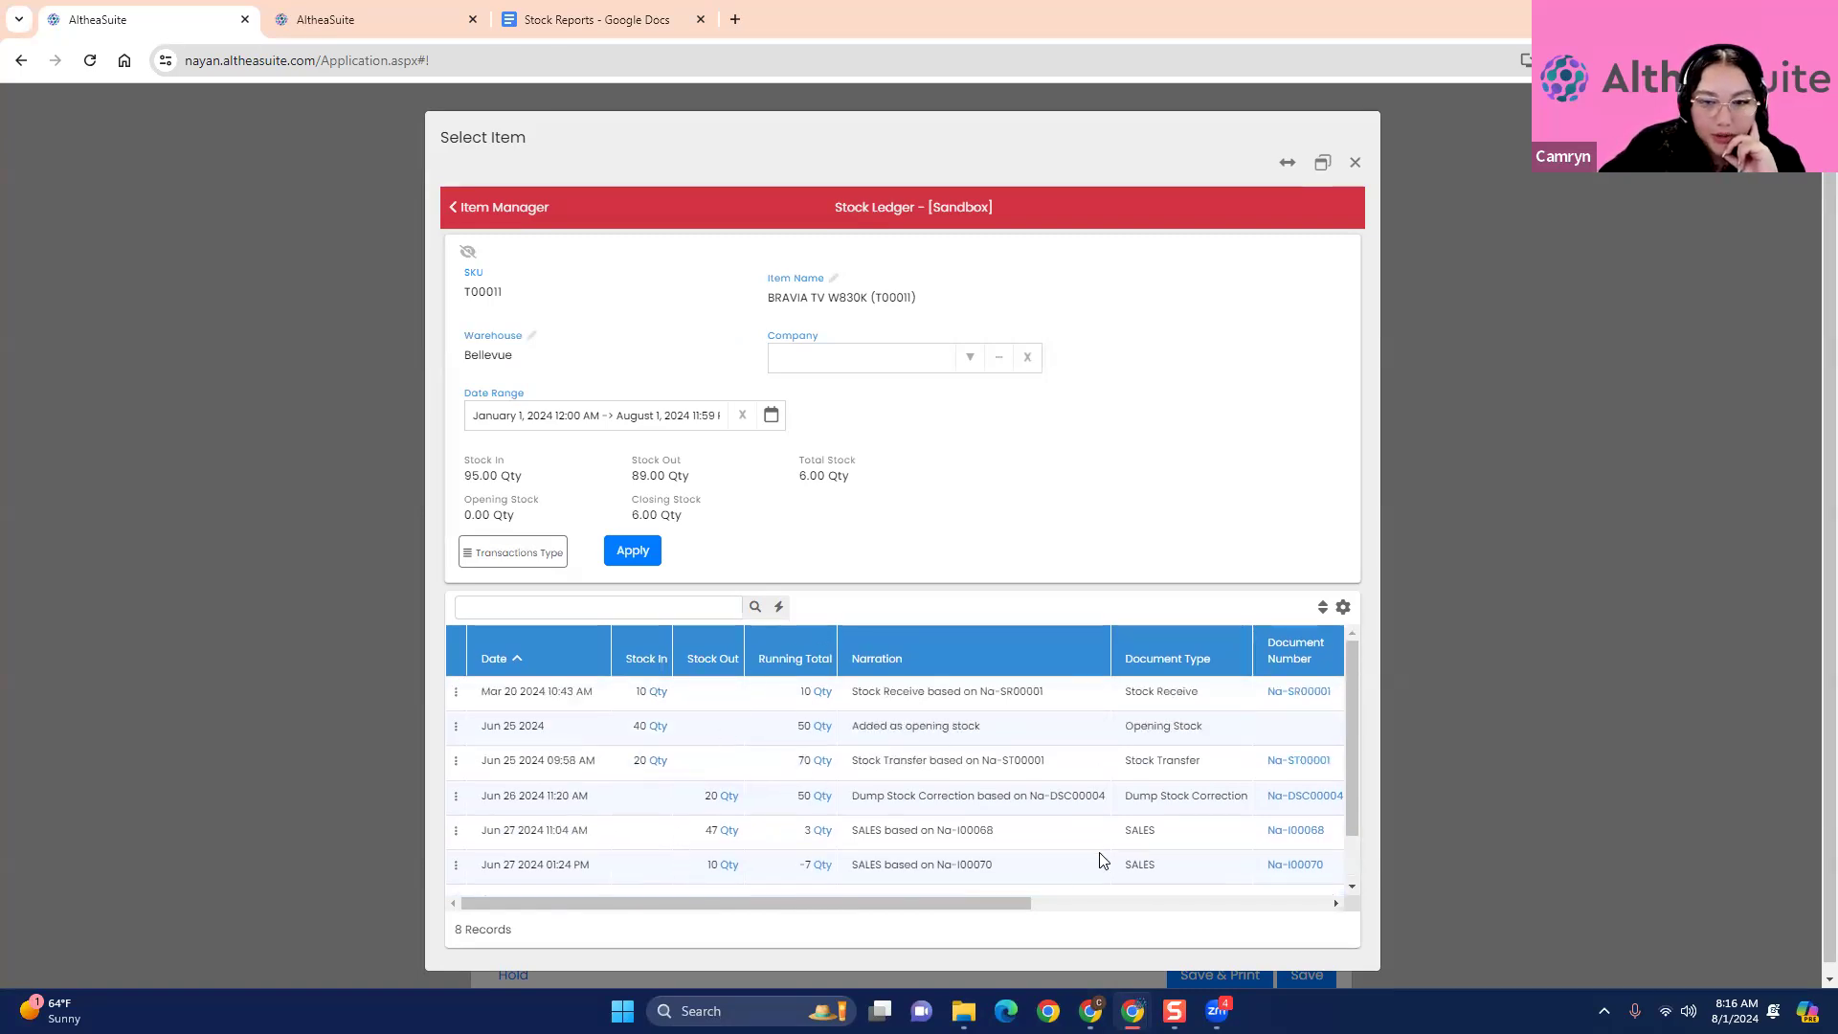
pyautogui.moveTo(962, 901); pyautogui.dragTo(1103, 903)
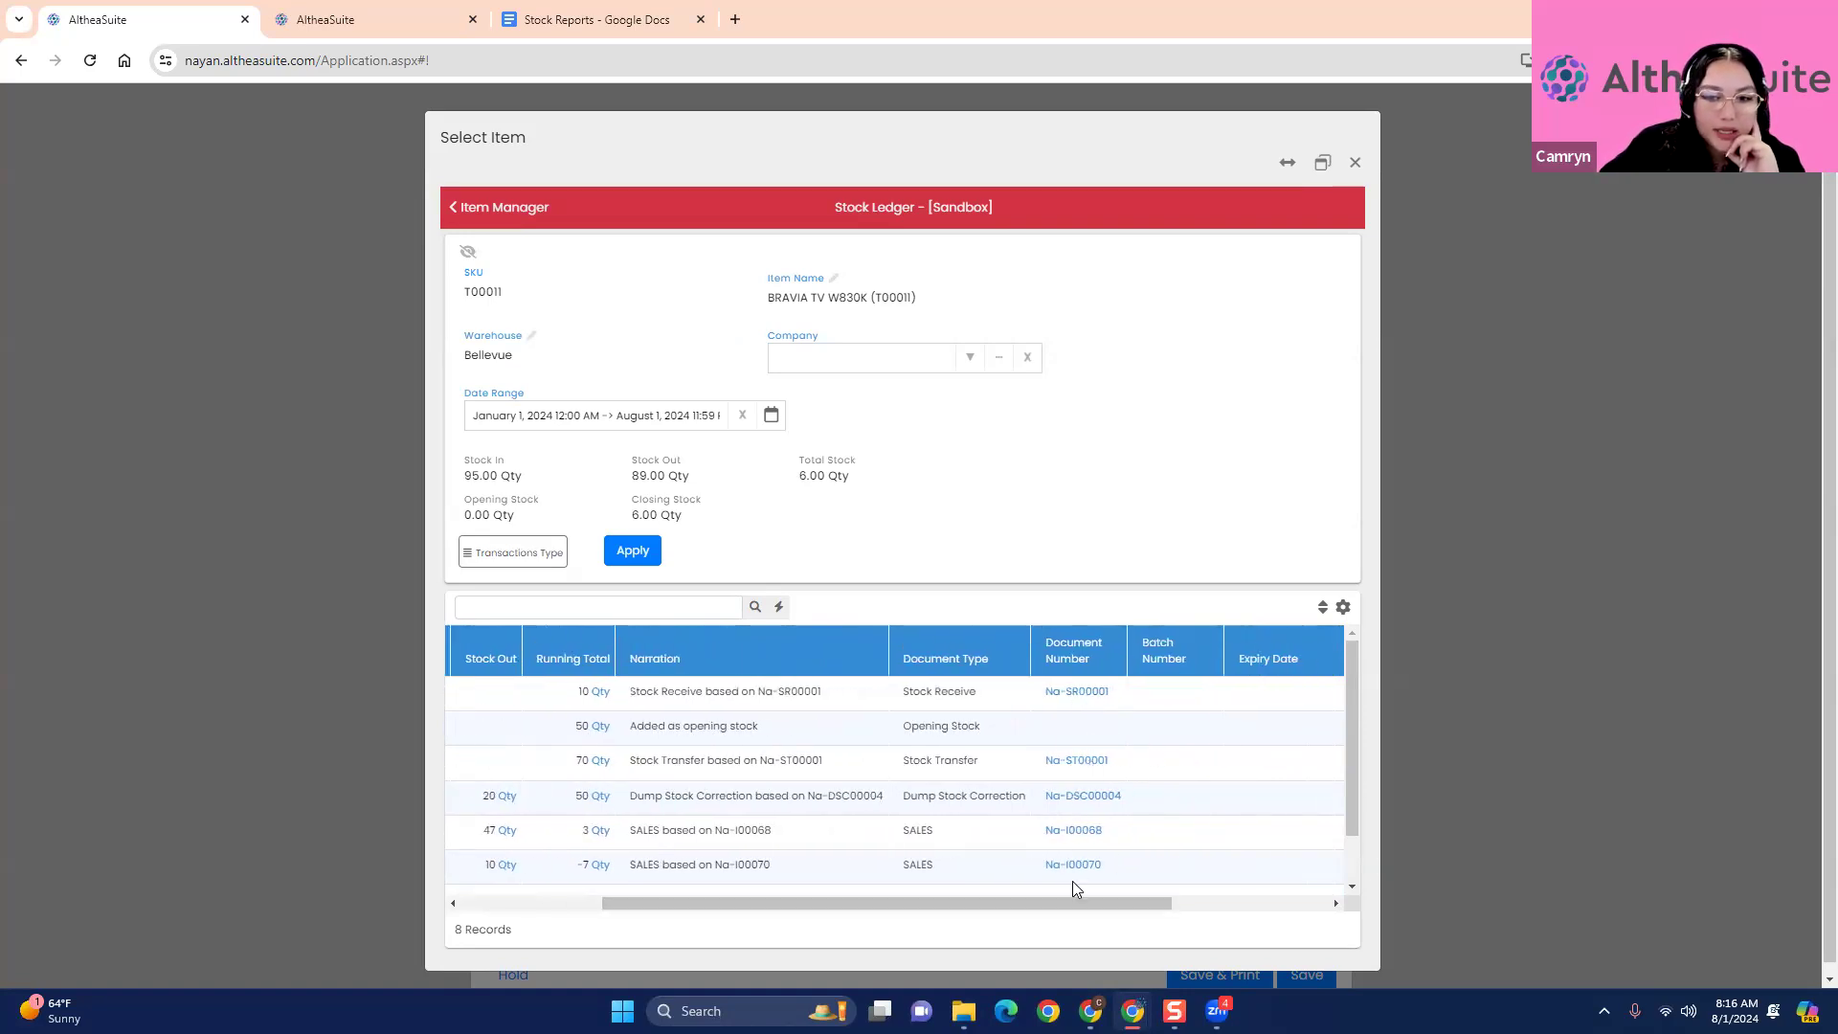
pyautogui.moveTo(1071, 902); pyautogui.dragTo(745, 889)
pyautogui.scroll(-2, 732, 828)
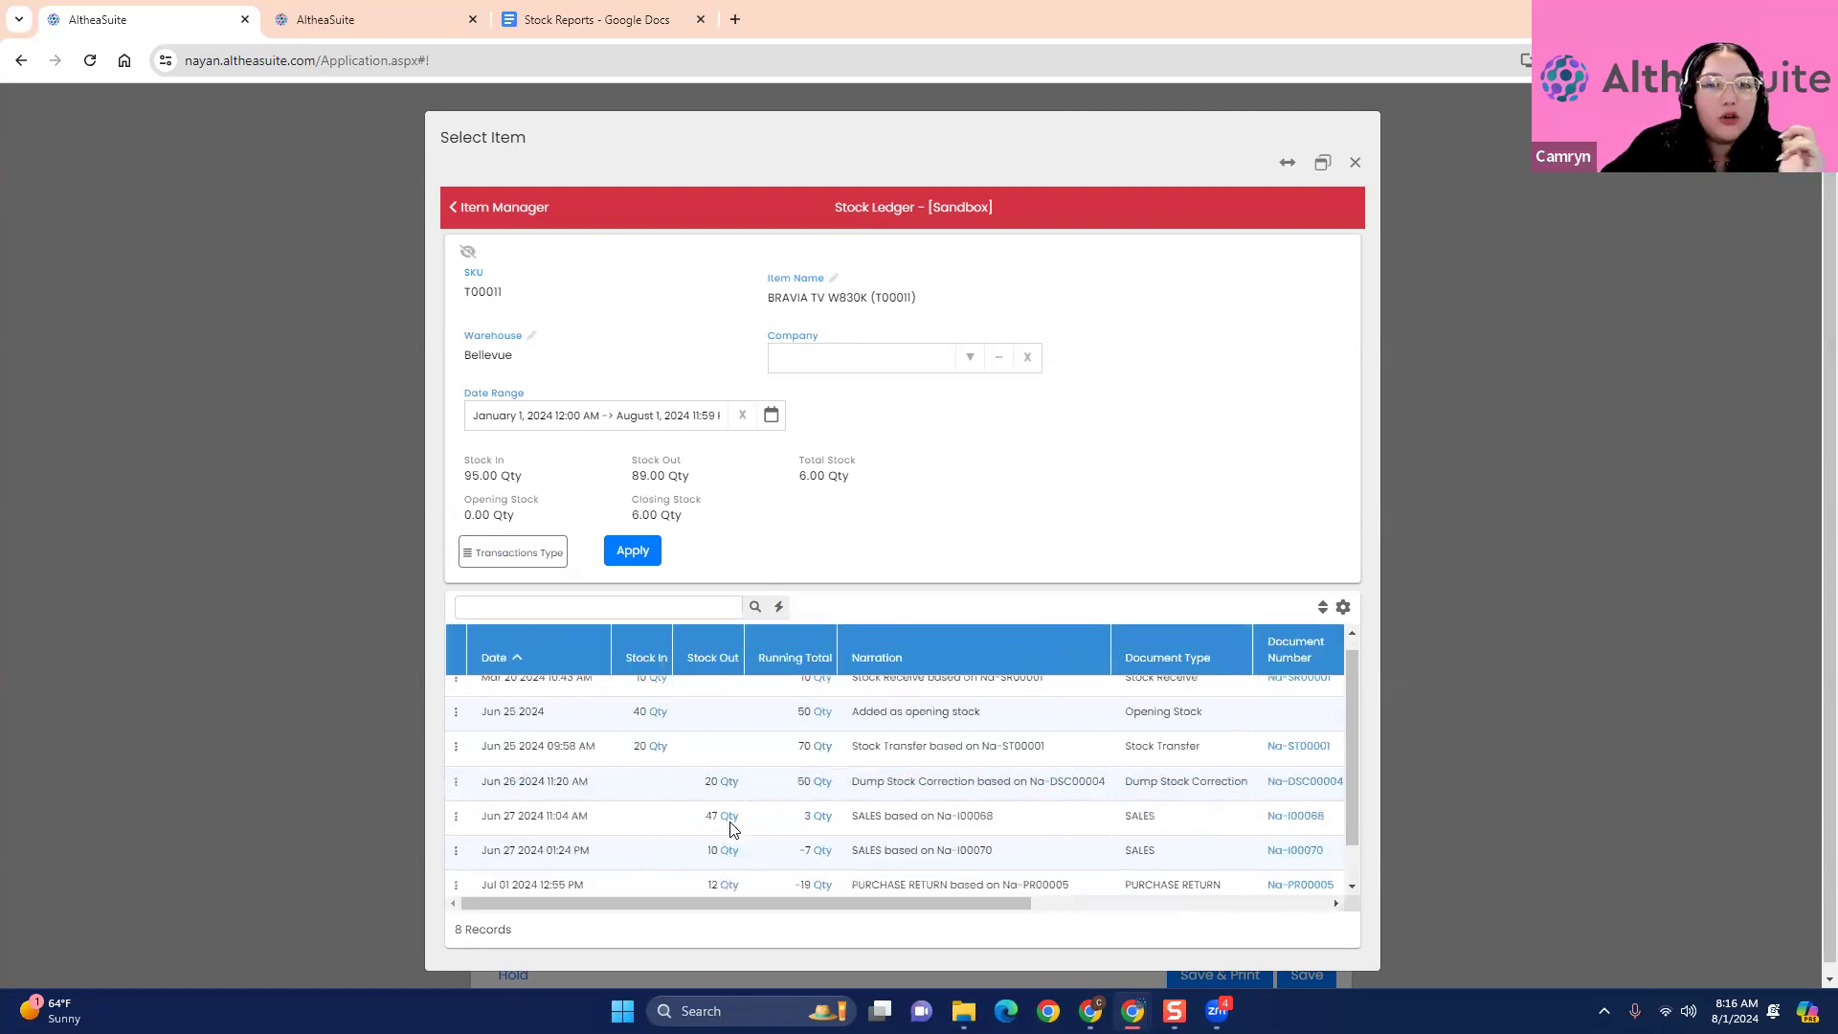
# - Limit the stock ledger to July 1 through July 31, 2024, and examine that month's transactions
pyautogui.click(771, 417)
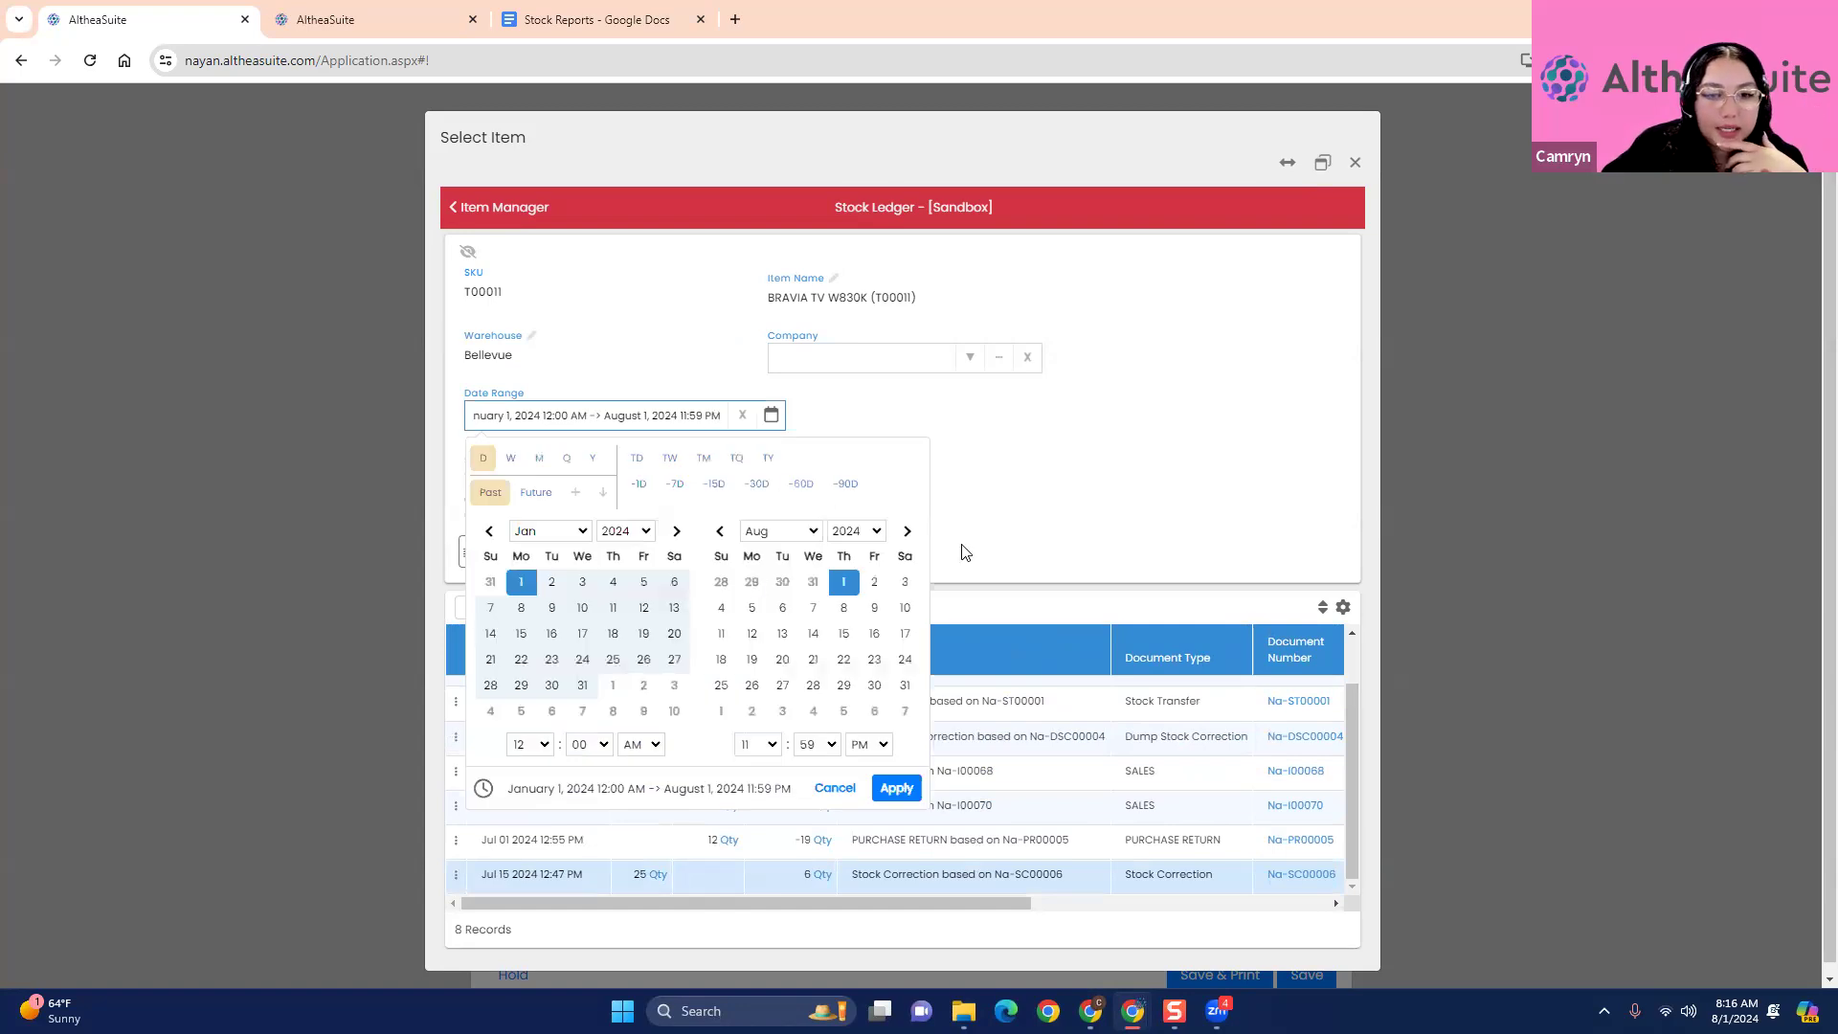
pyautogui.click(703, 458)
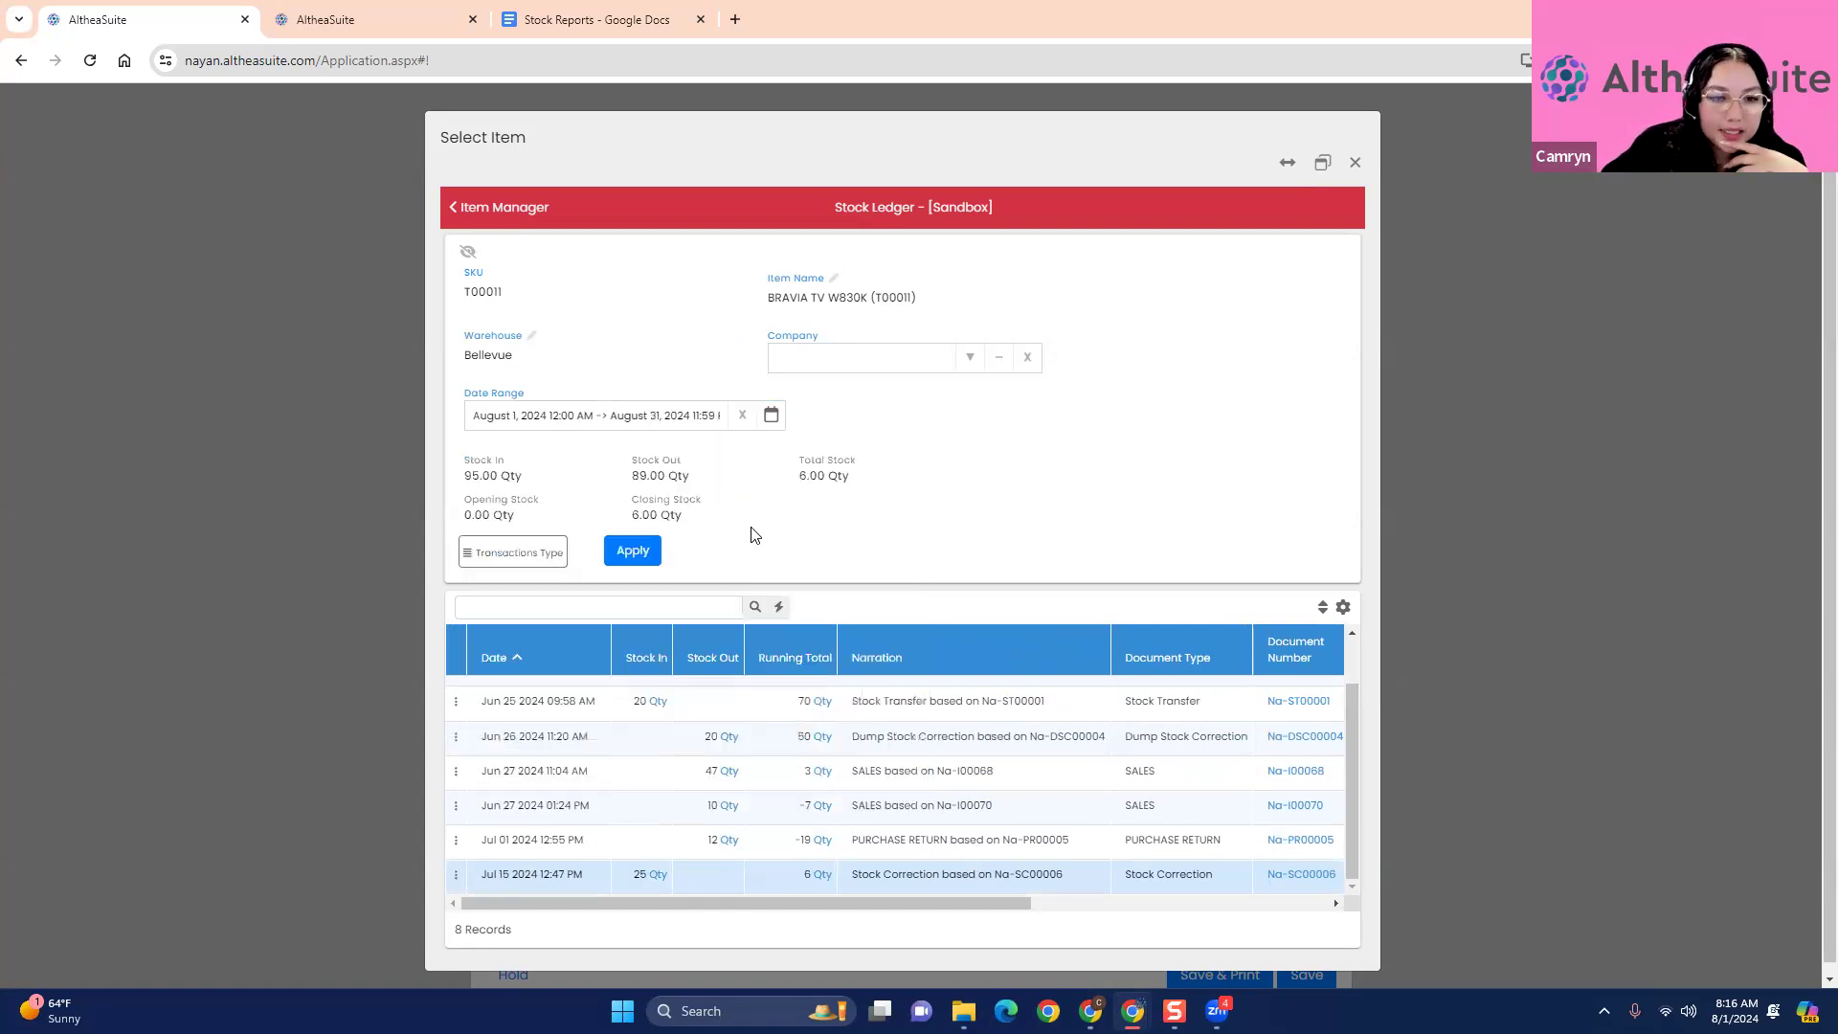
pyautogui.click(766, 418)
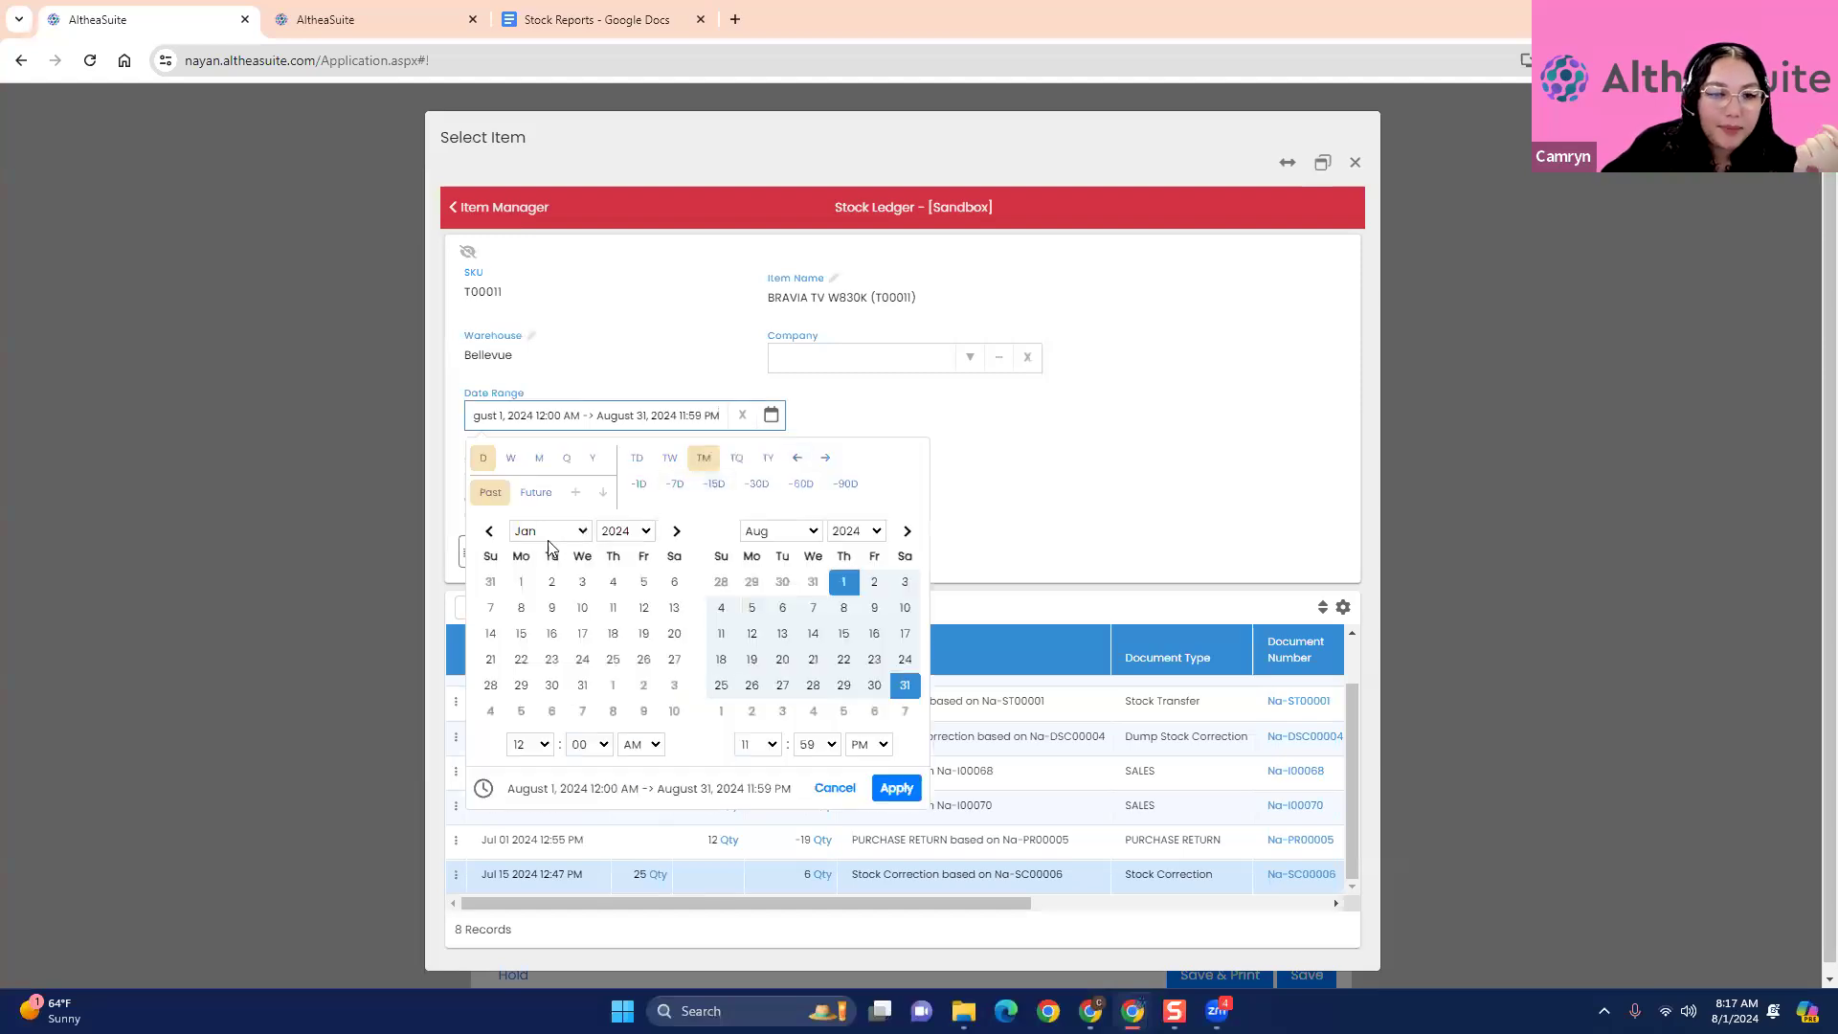
pyautogui.click(797, 457)
pyautogui.click(653, 555)
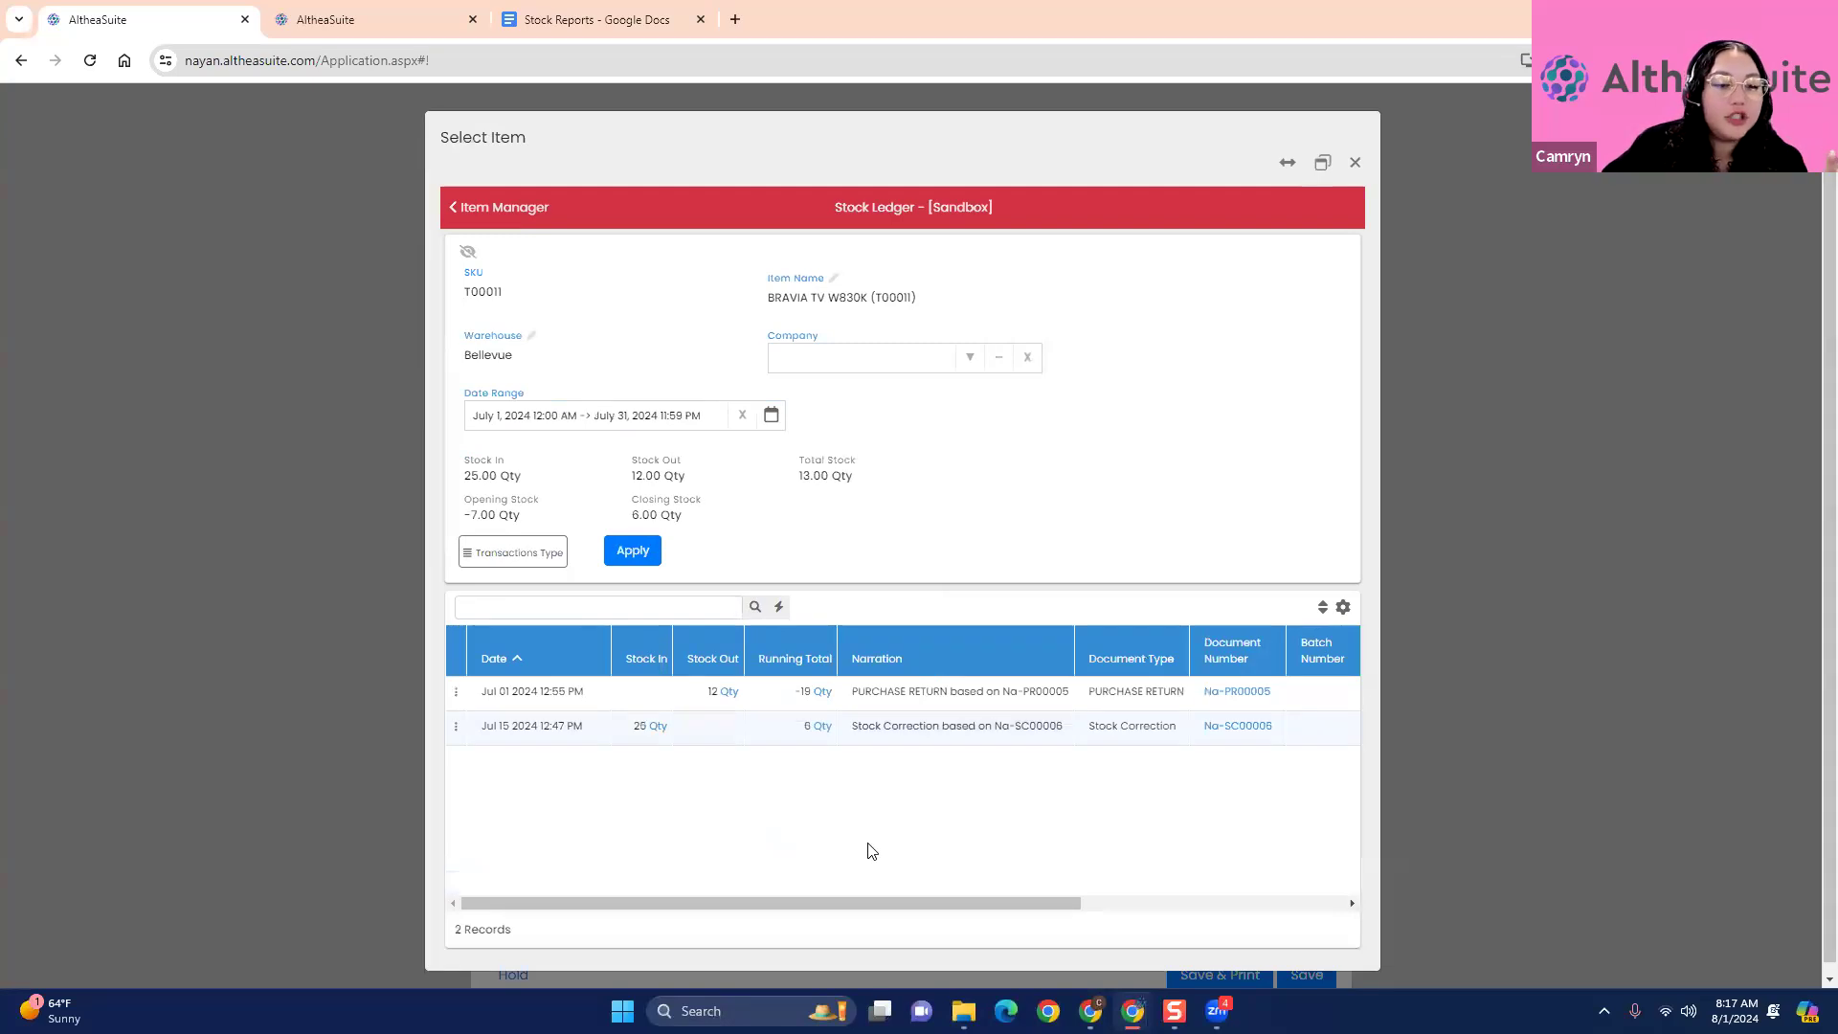
pyautogui.click(542, 730)
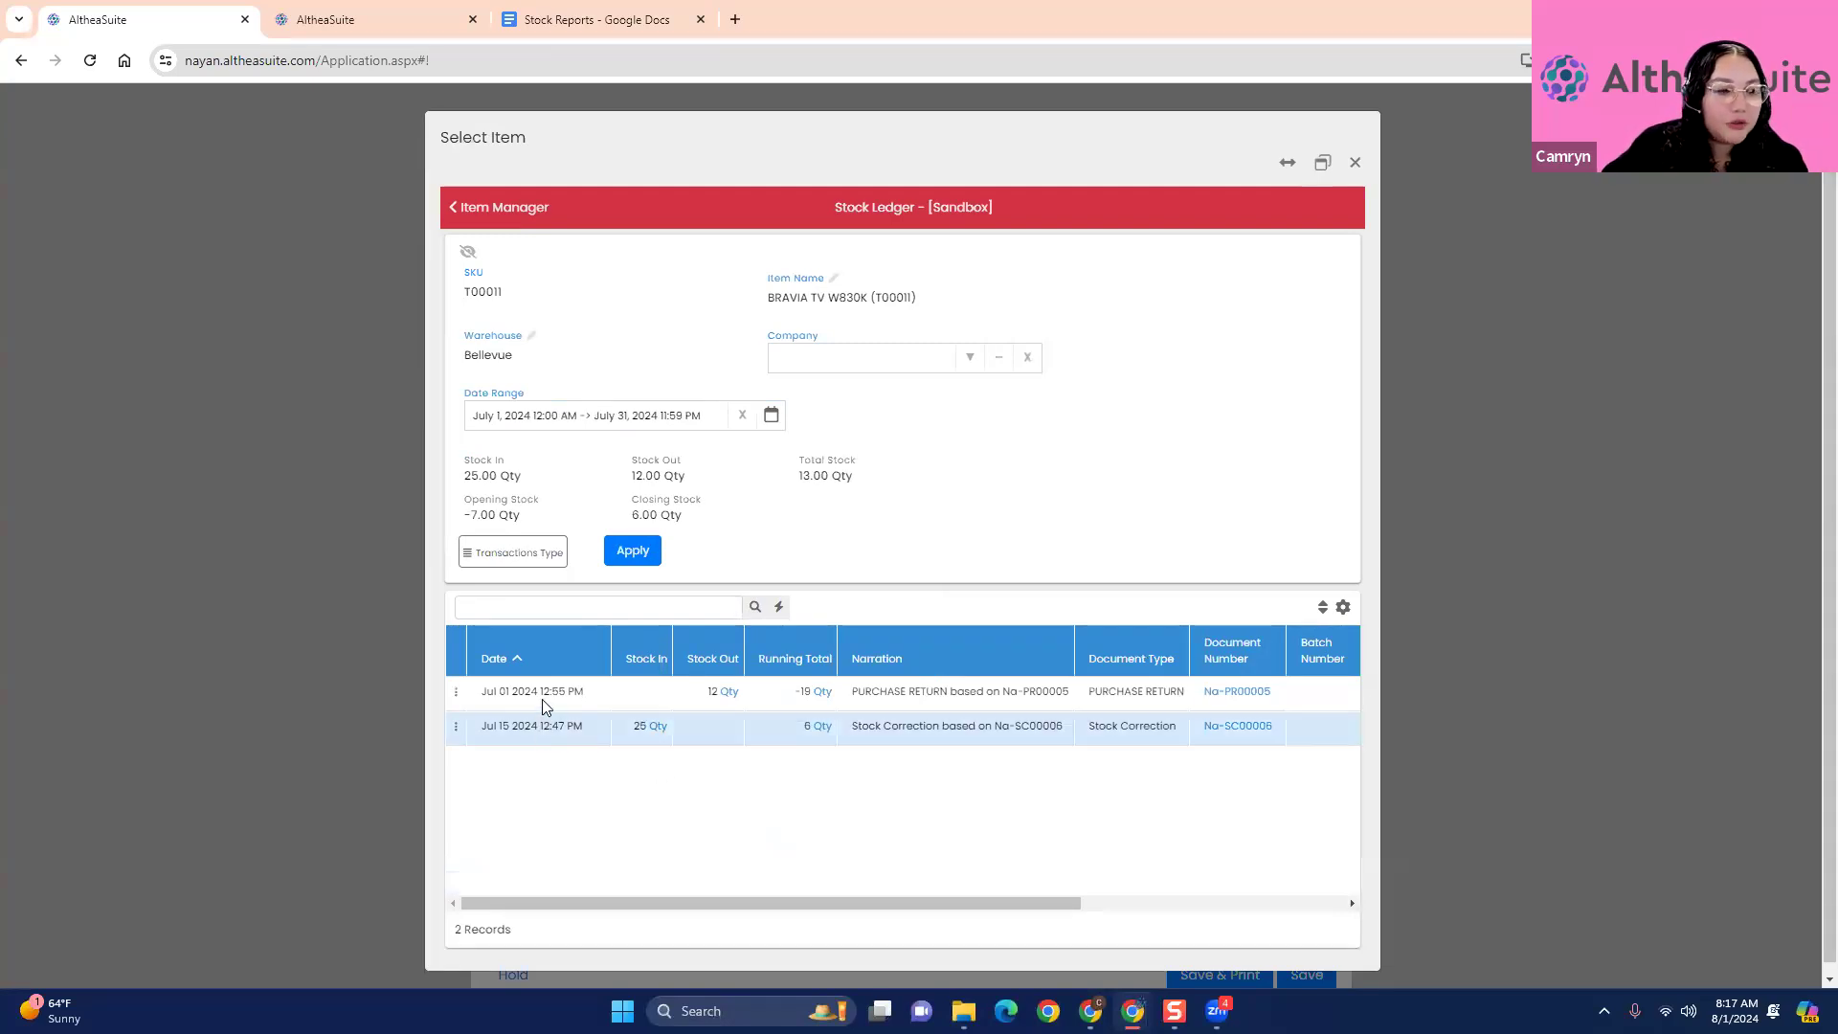
pyautogui.click(542, 701)
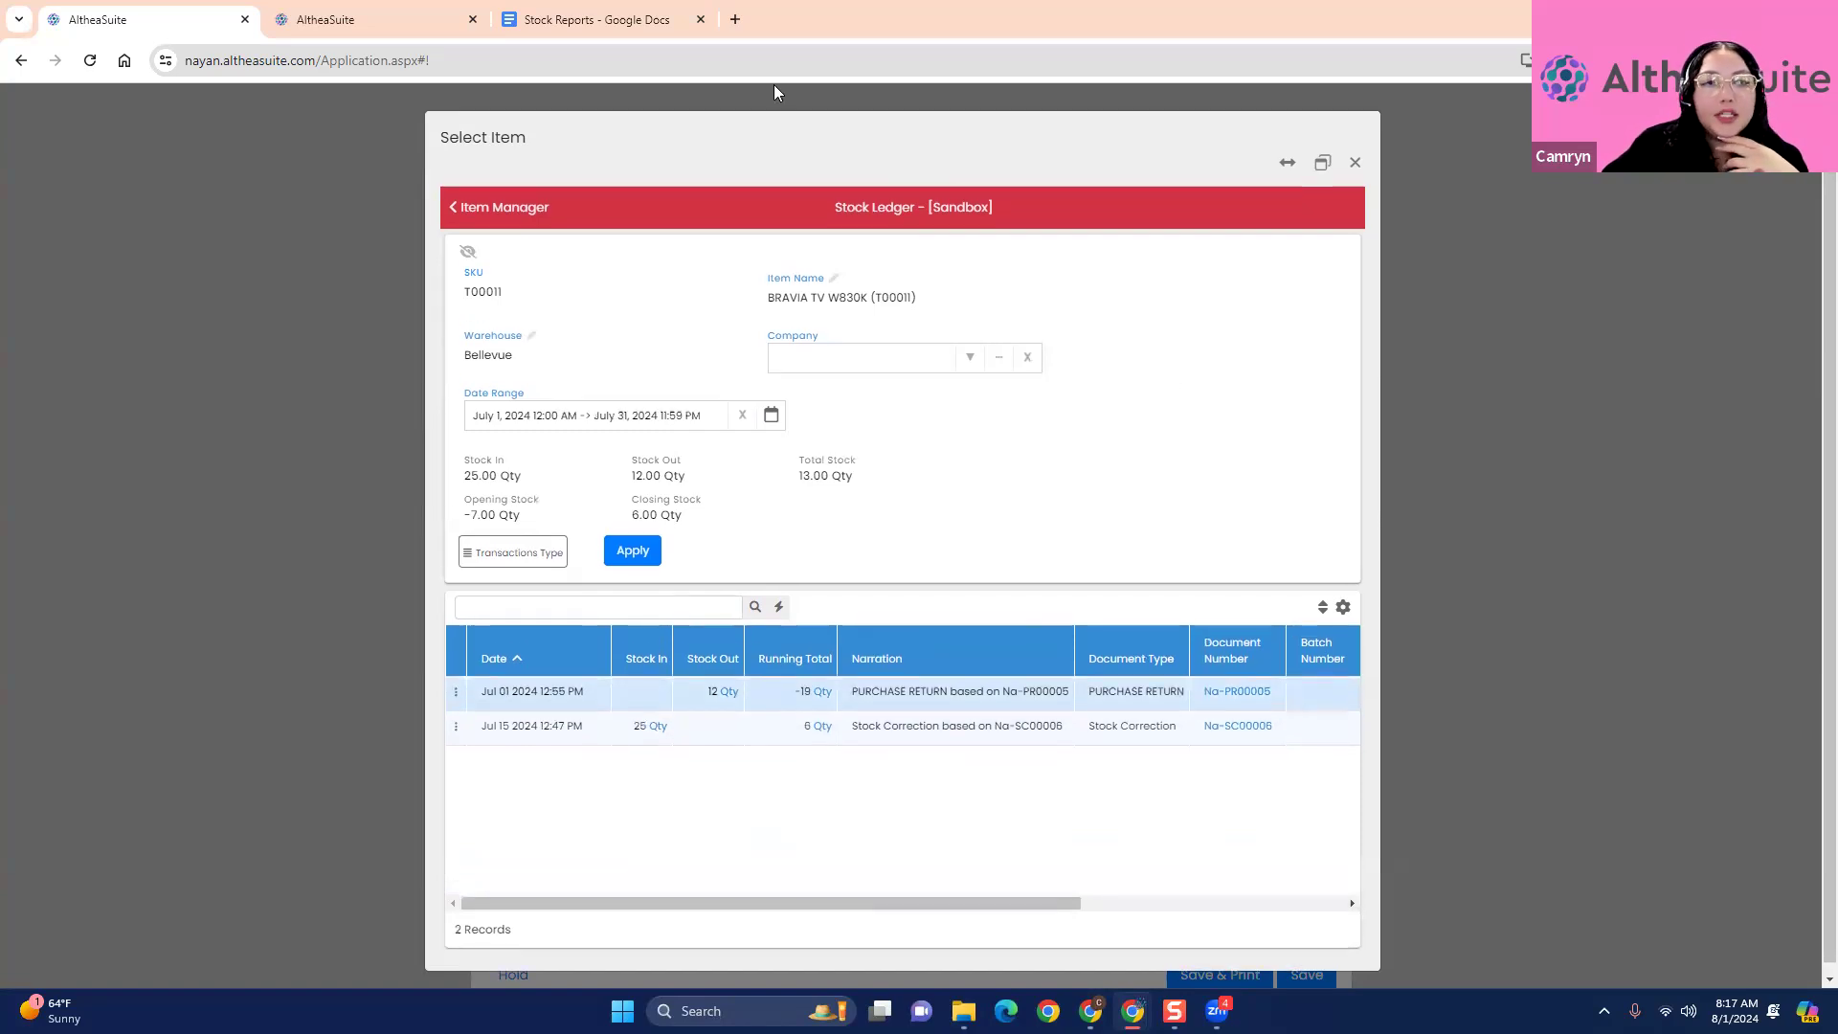
# - Go back from the stock ledger to the item manager and close the item selection without choosing an item
pyautogui.click(521, 209)
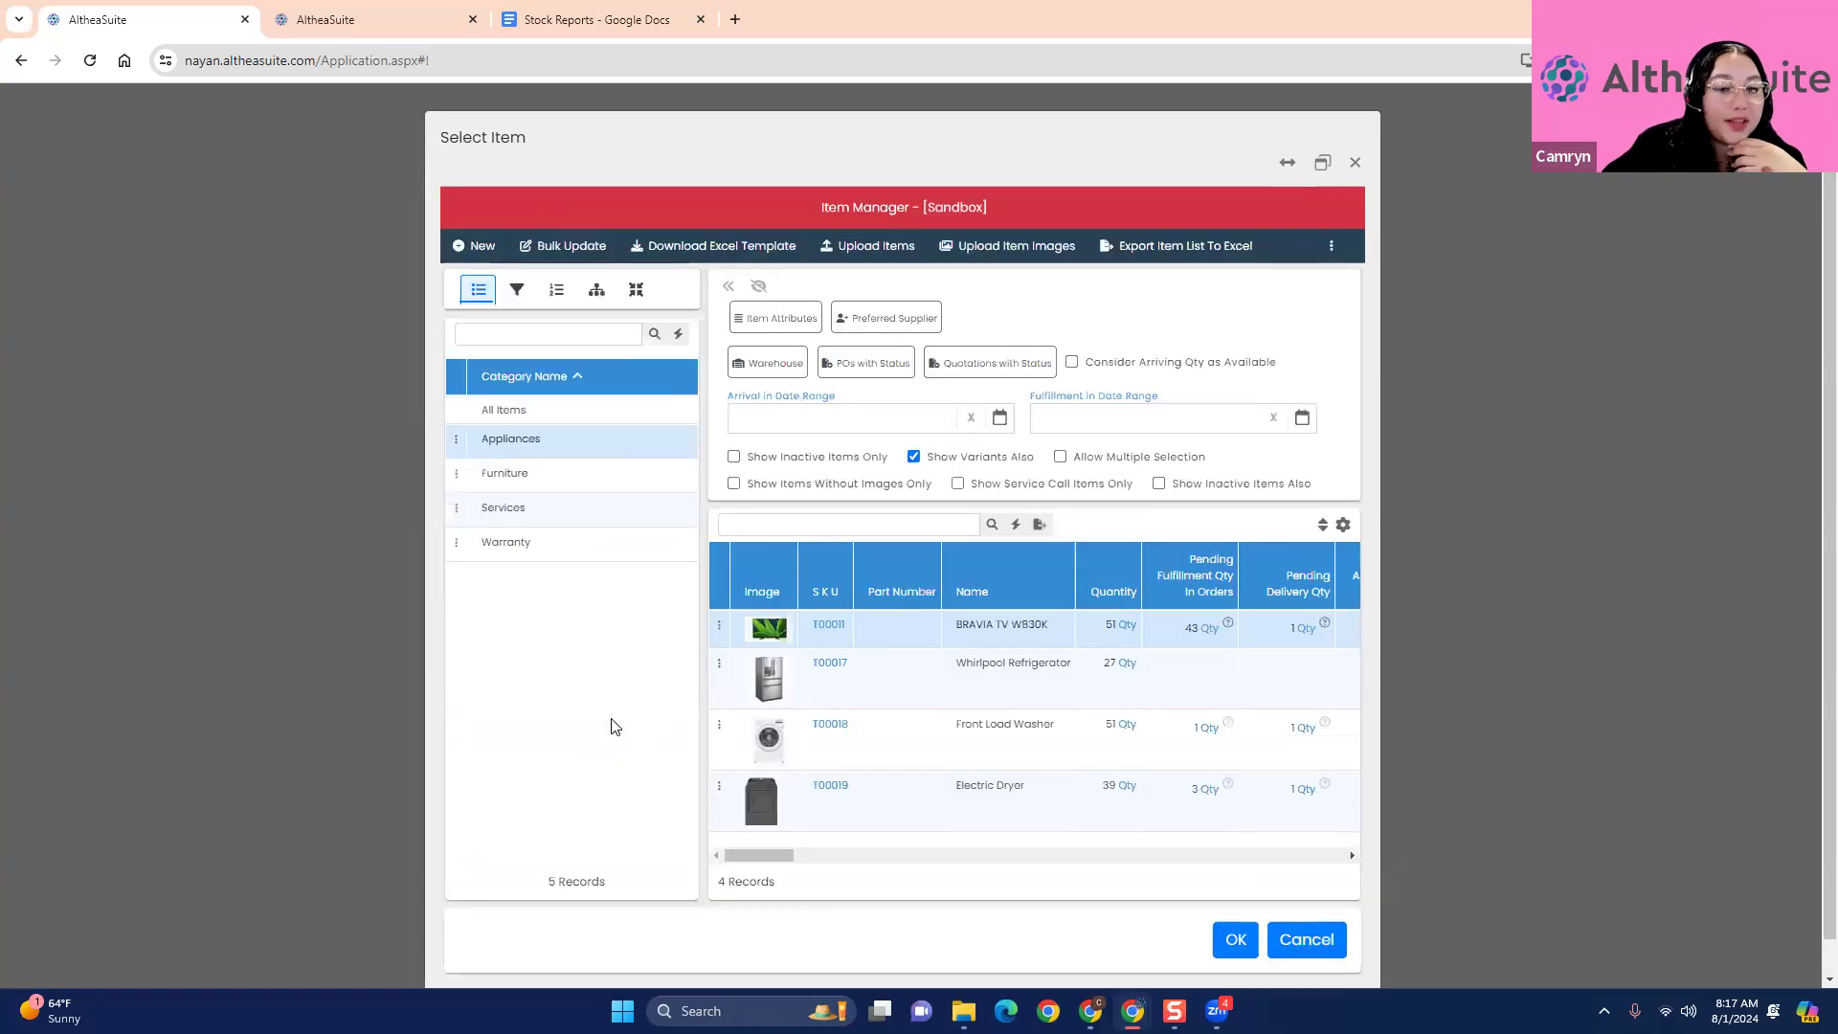
pyautogui.moveTo(737, 677)
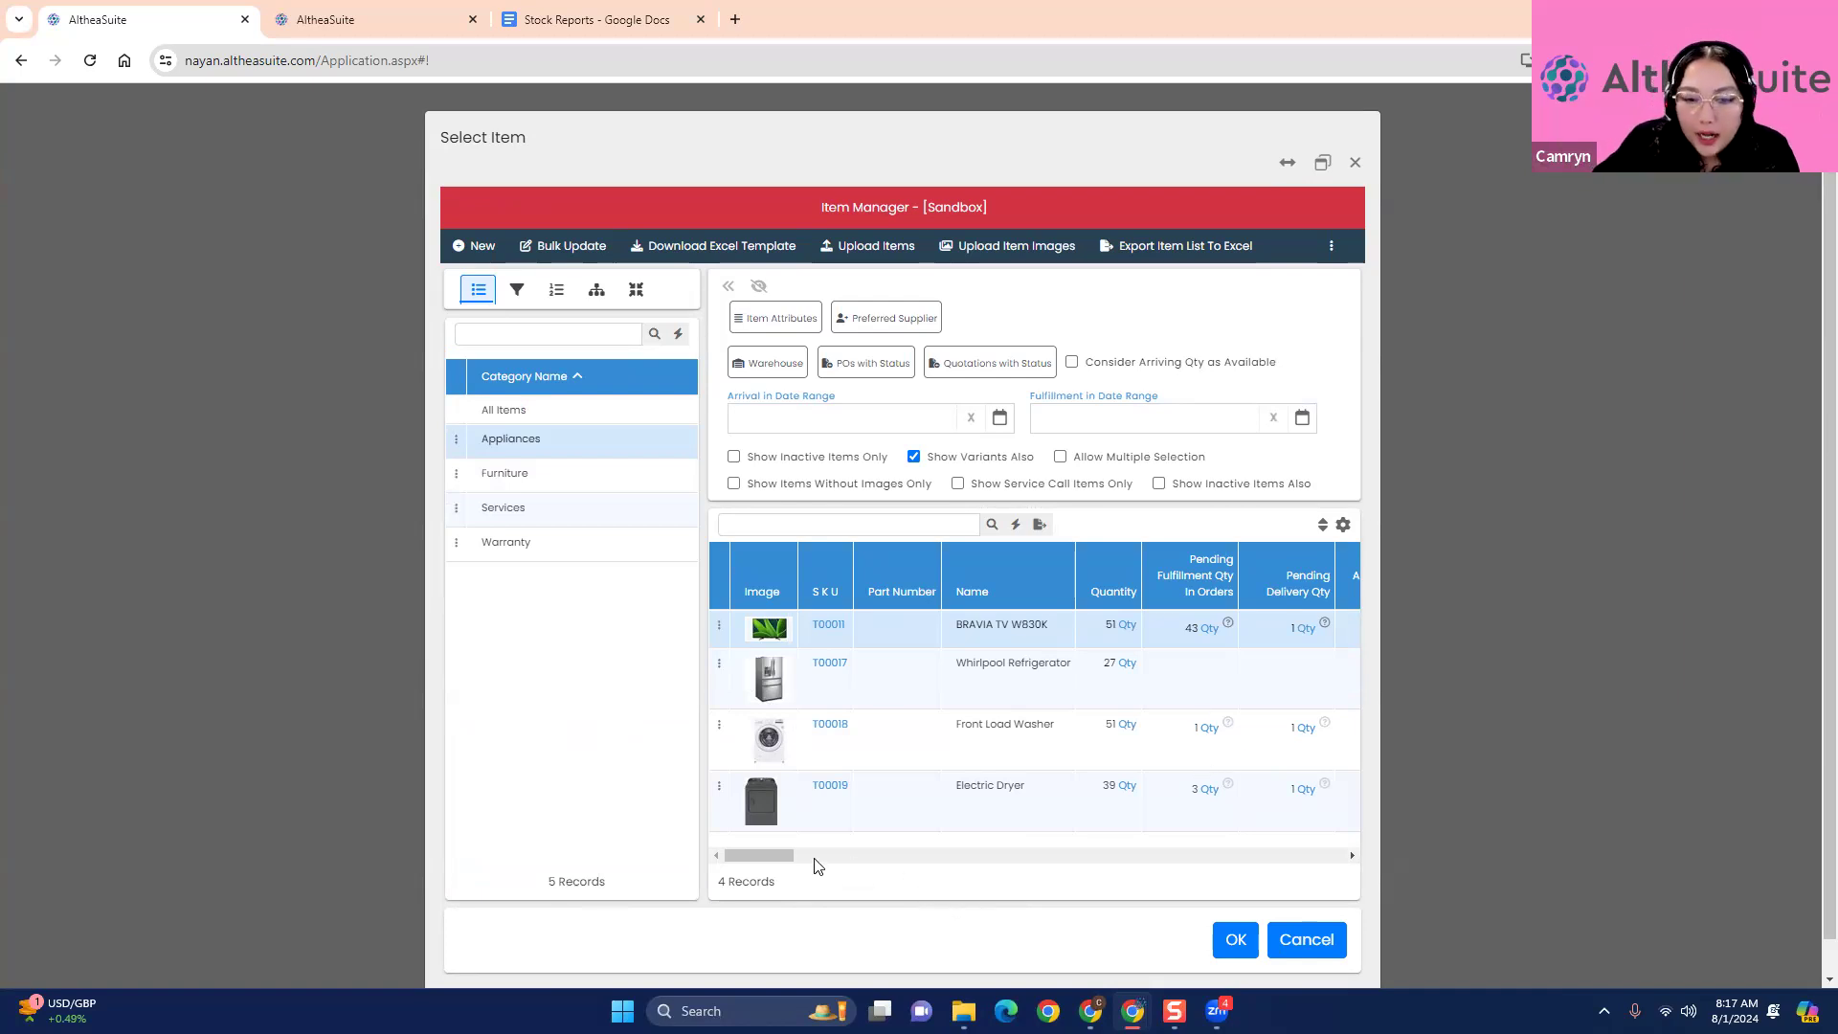
pyautogui.click(1356, 163)
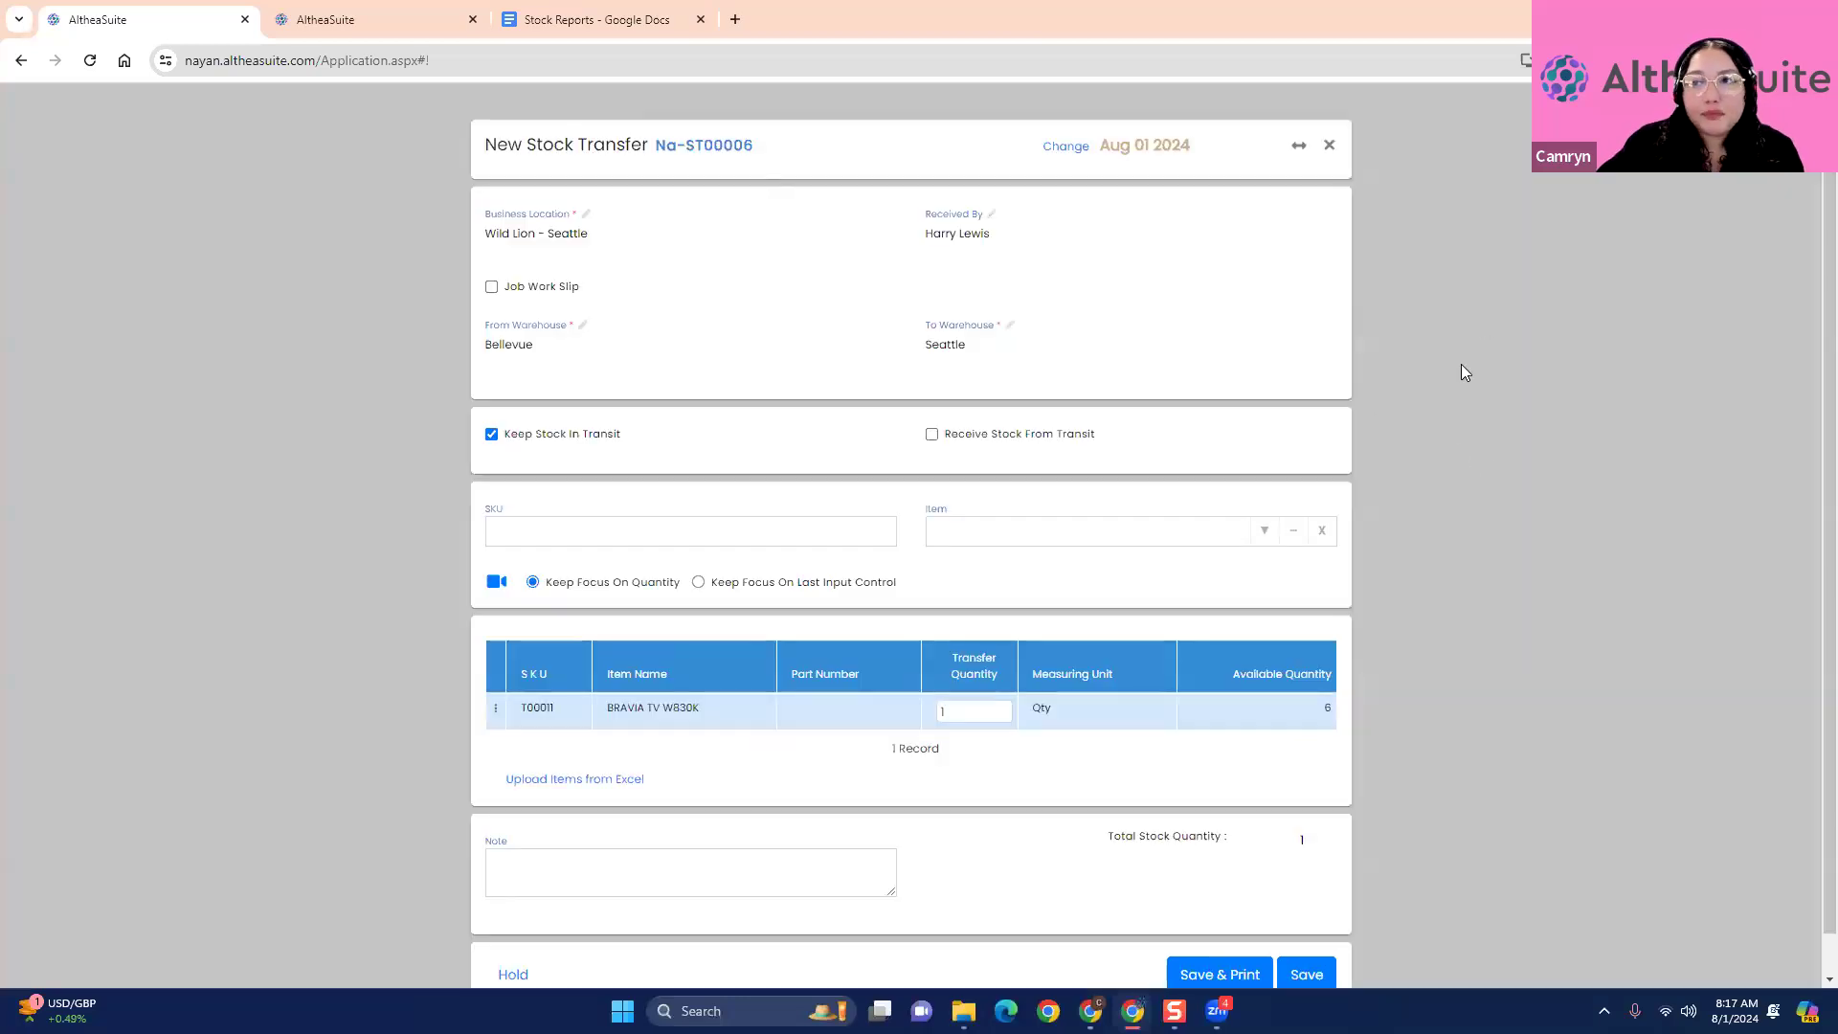
# - Open the dashboard in an additional browser tab and close that tab again
pyautogui.scroll(1, 1493, 421)
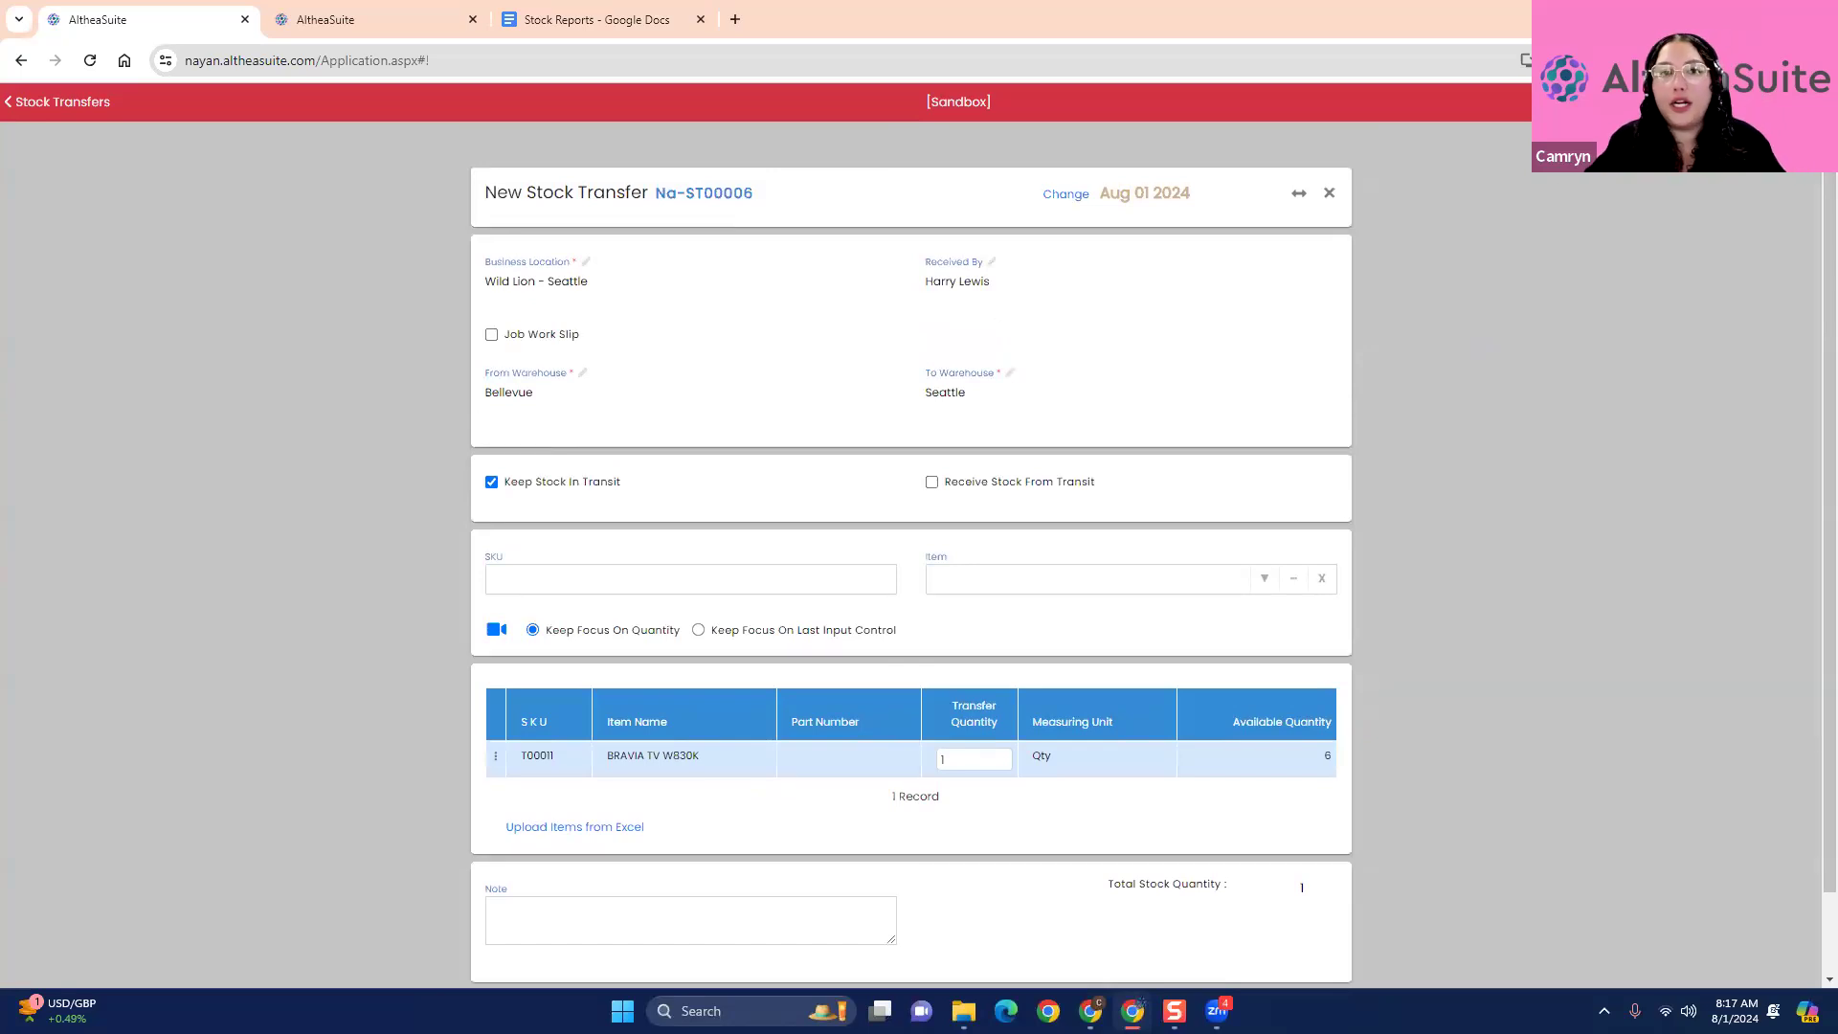
pyautogui.click(1695, 101)
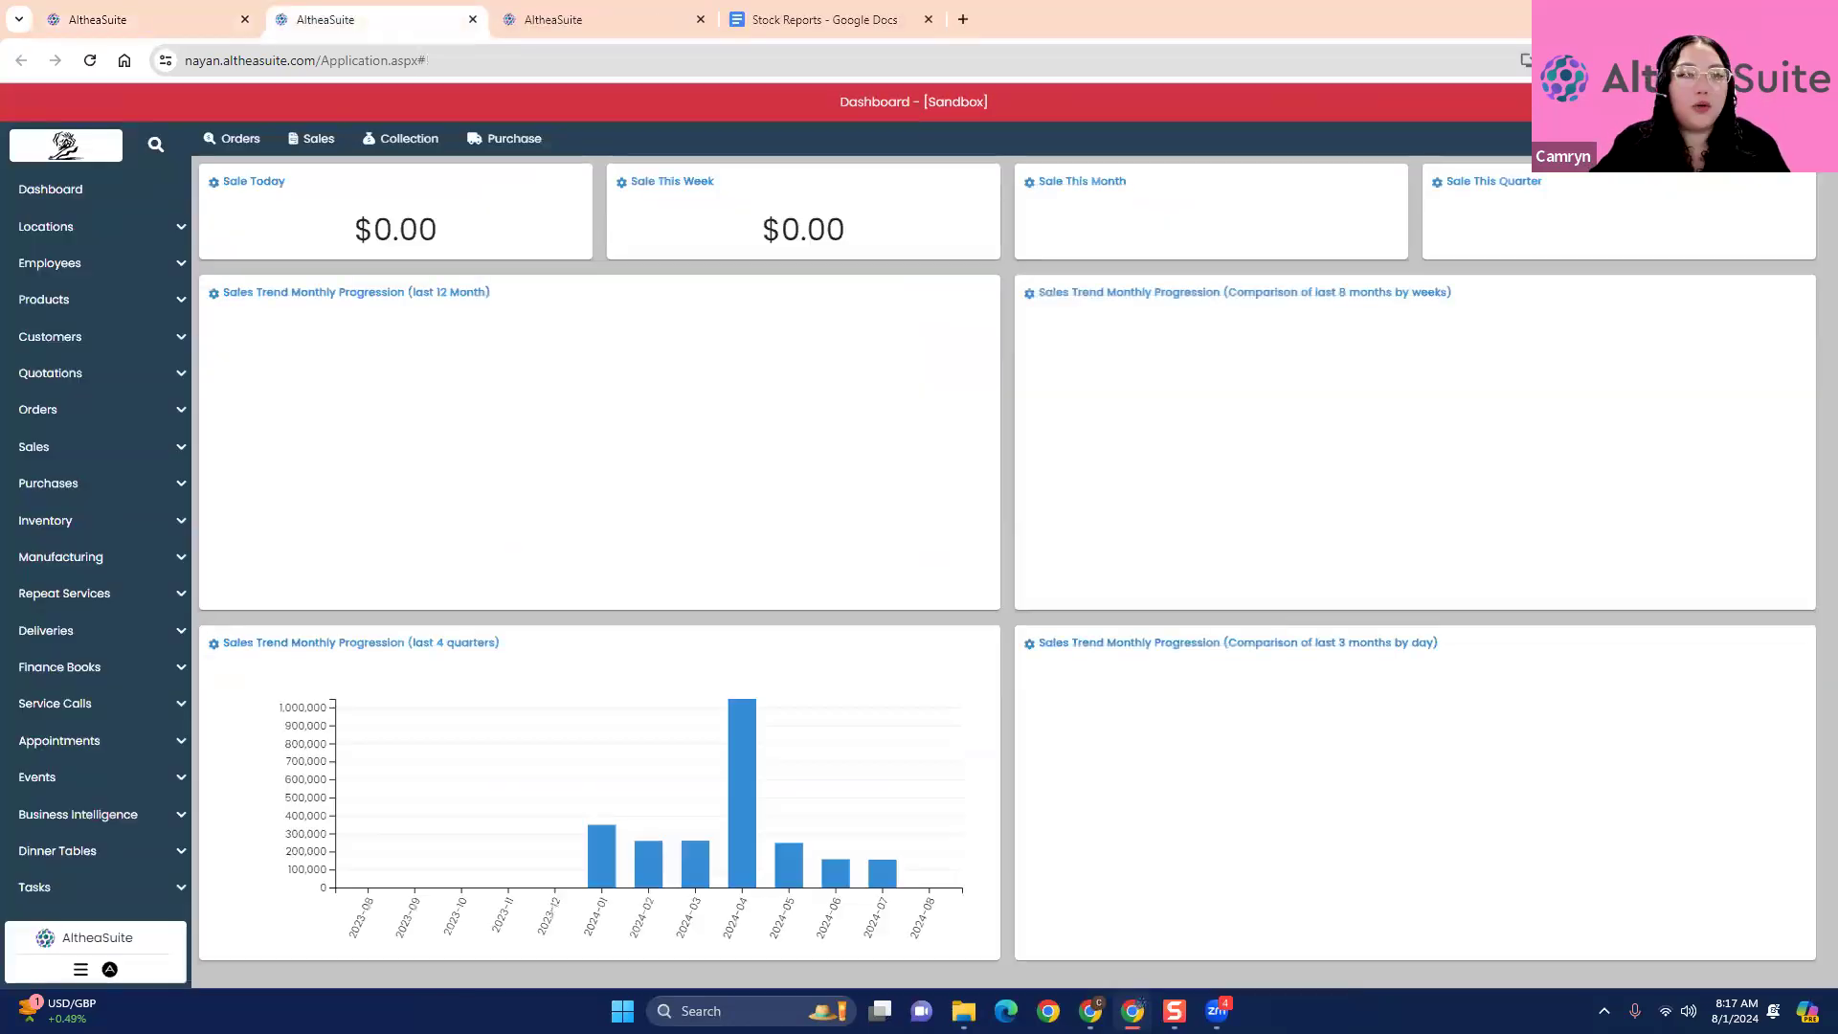
pyautogui.click(473, 20)
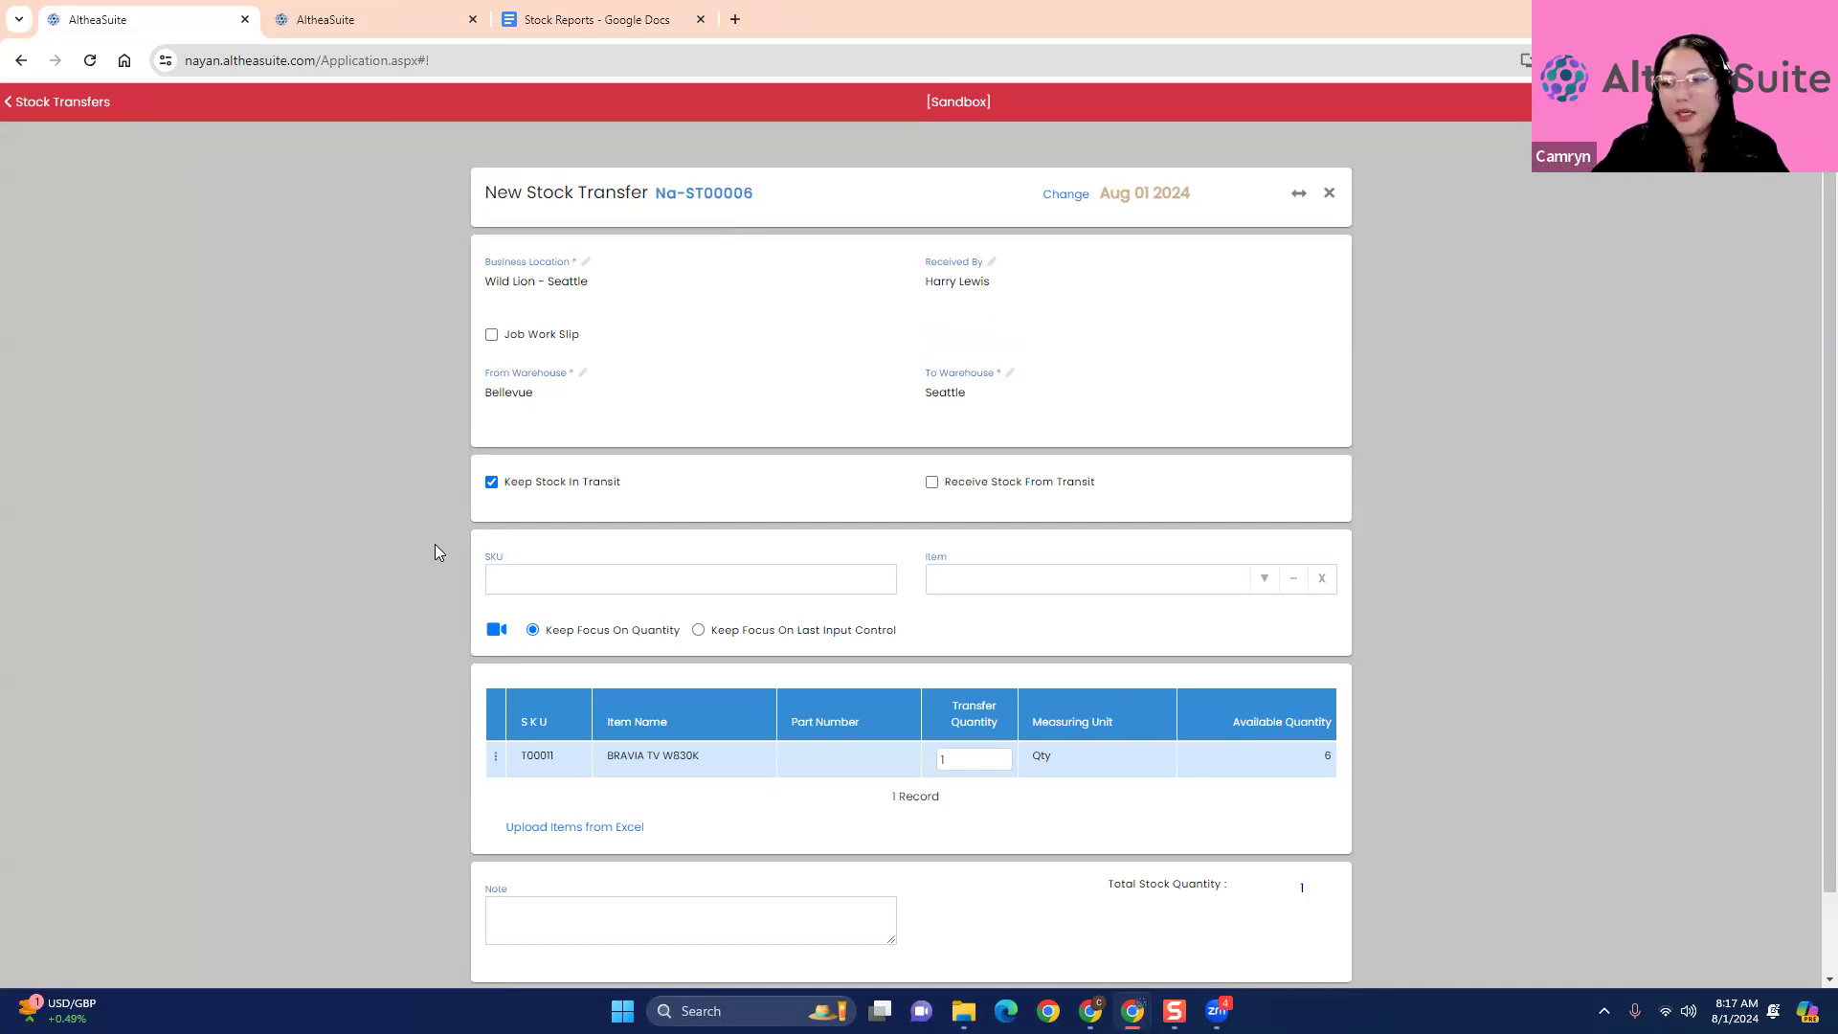
# - Set the transfer quantity of the BRAVIA TV W830K to 2
pyautogui.scroll(-1, 434, 552)
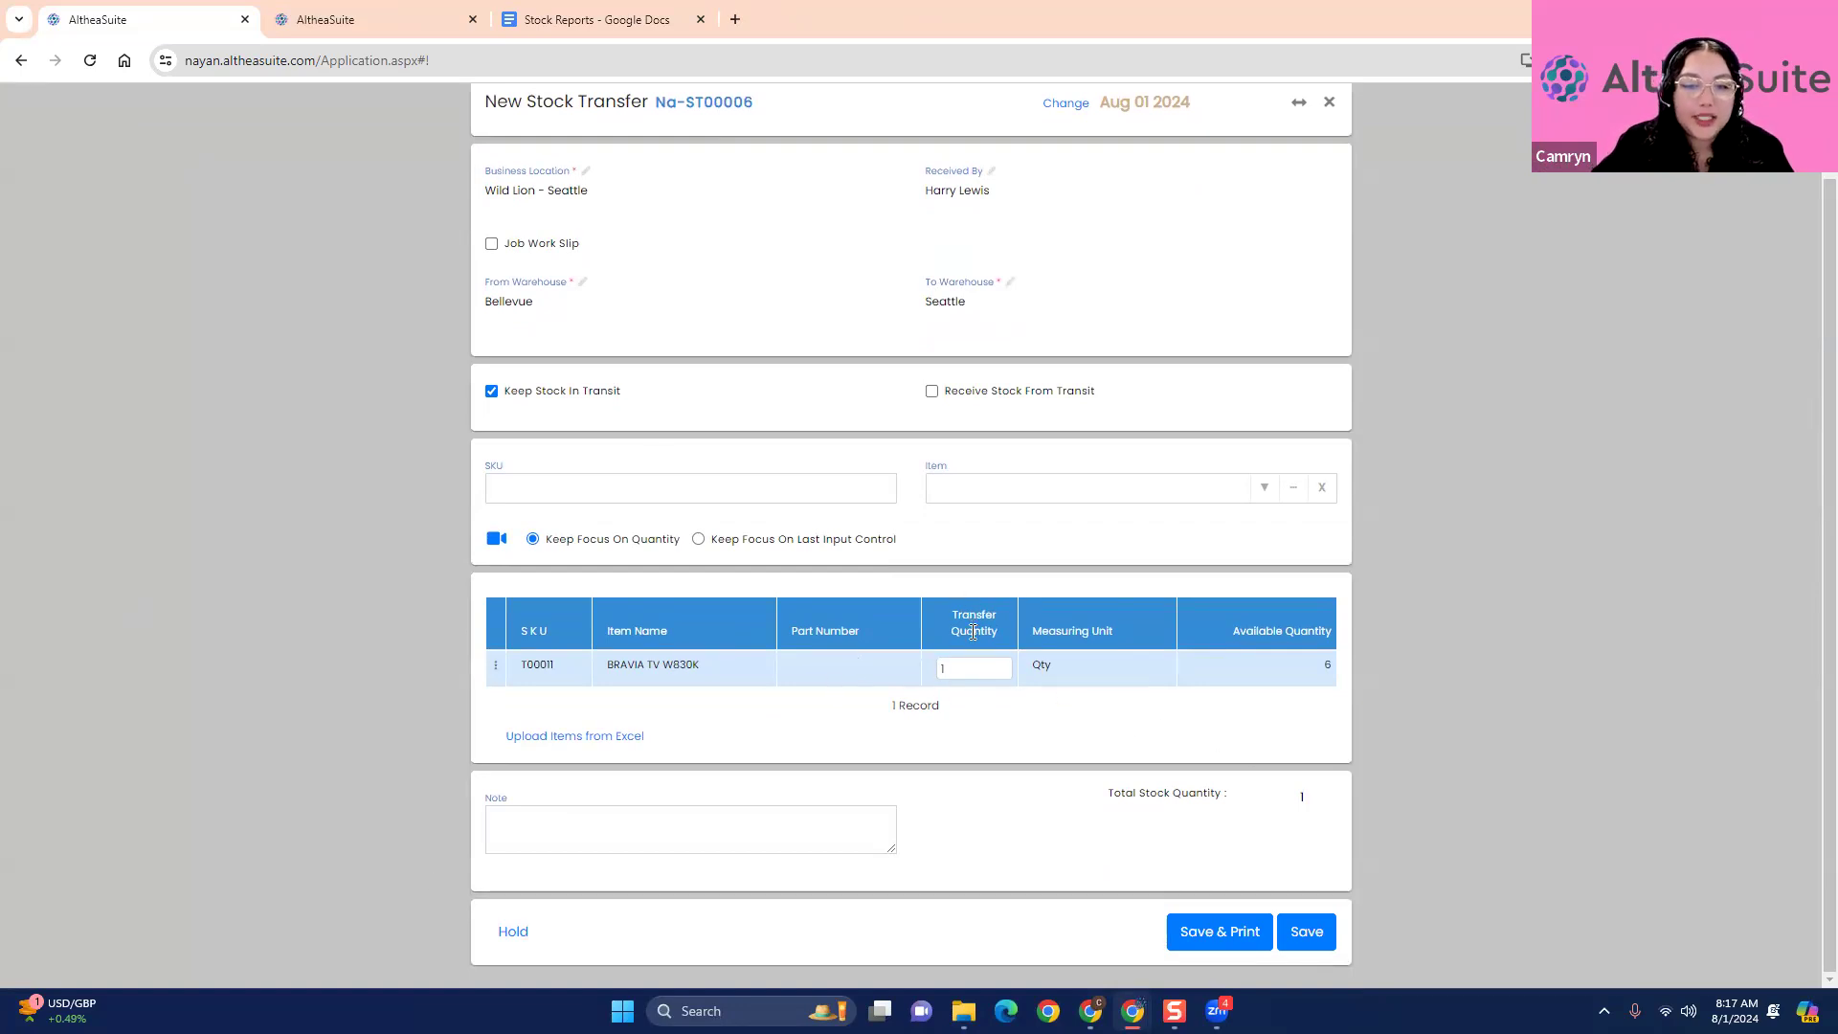
pyautogui.click(977, 669)
pyautogui.write('2')
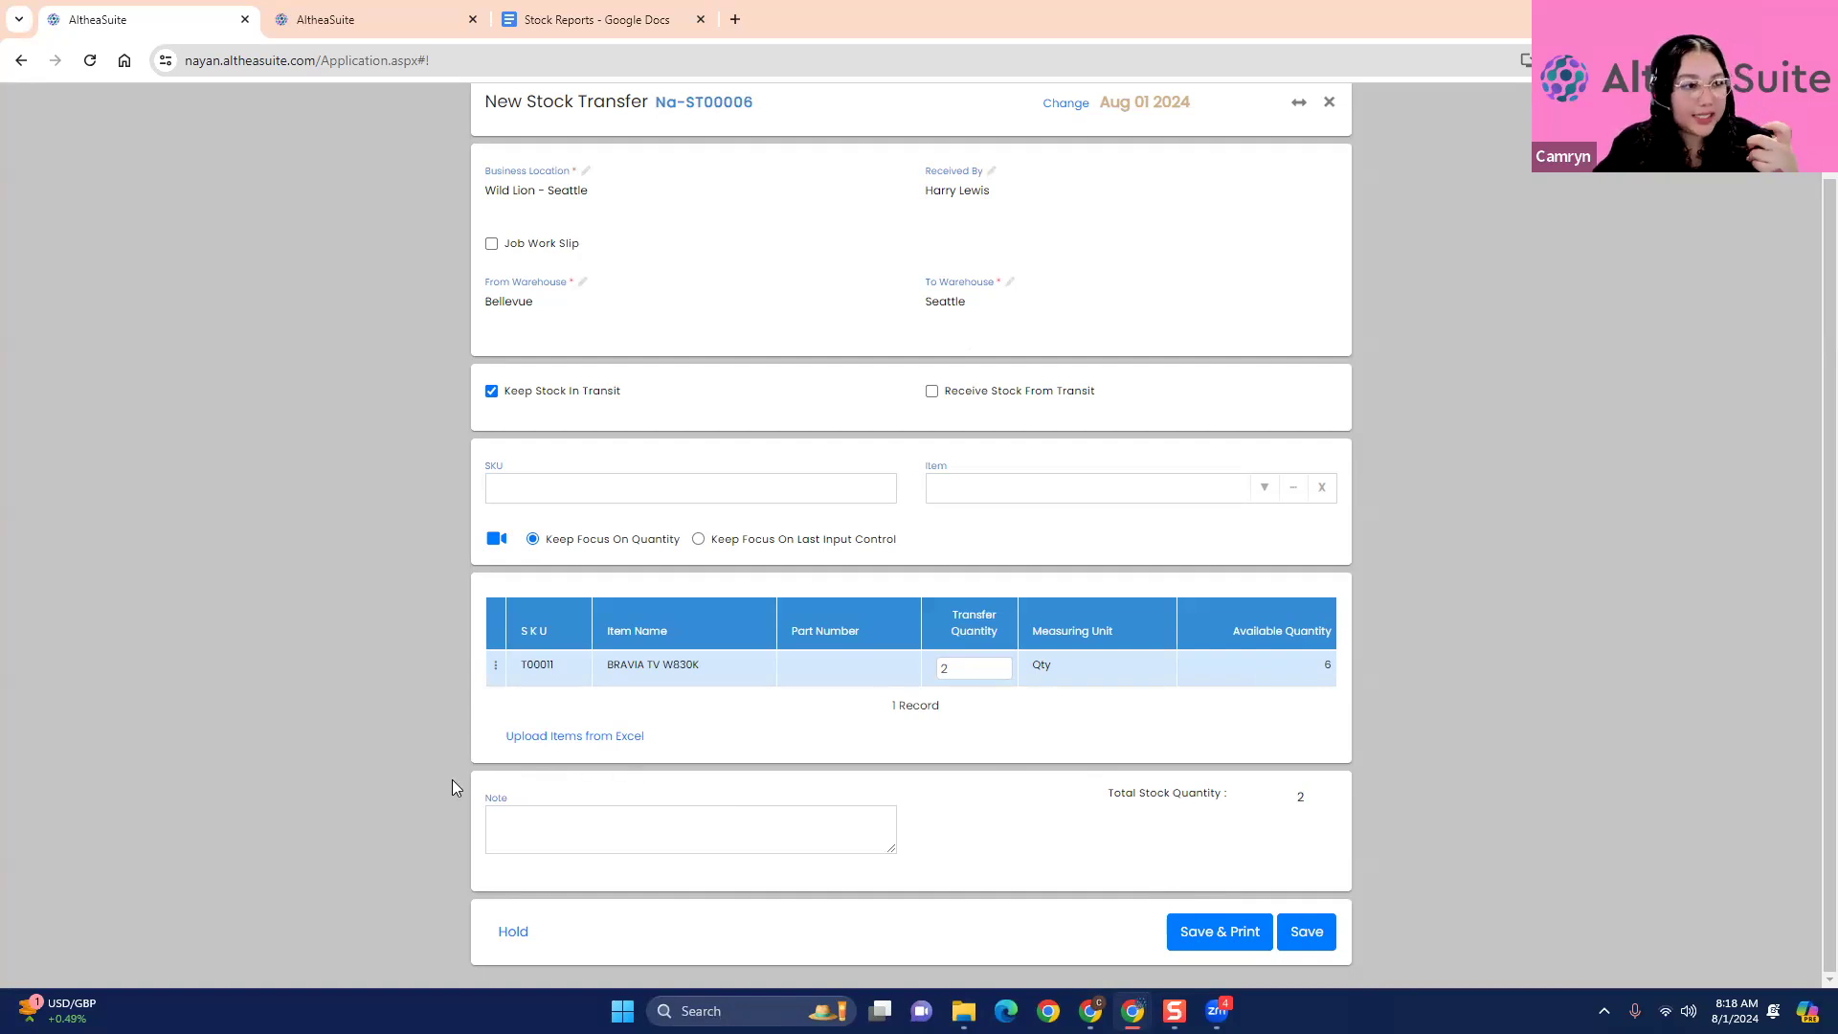
# - View the option for uploading transfer items from Excel, close it without uploading a file, and save the stock transfer
pyautogui.click(568, 736)
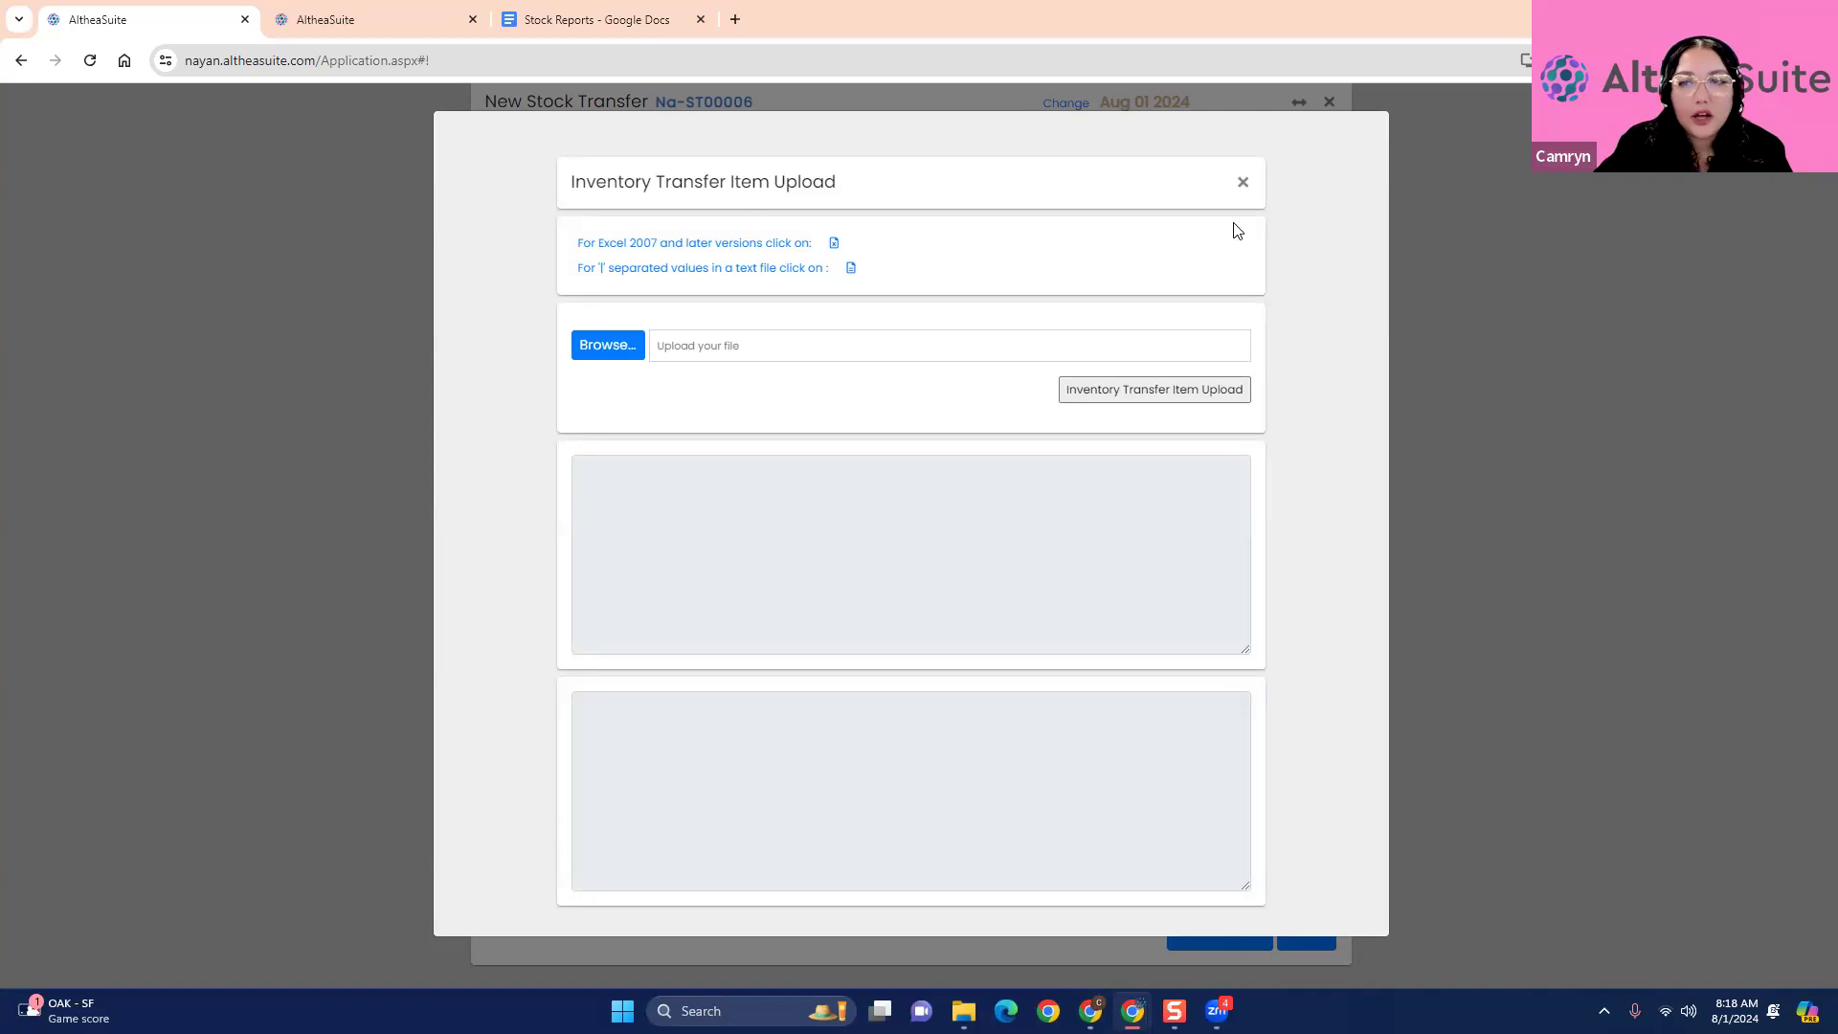
pyautogui.click(1243, 182)
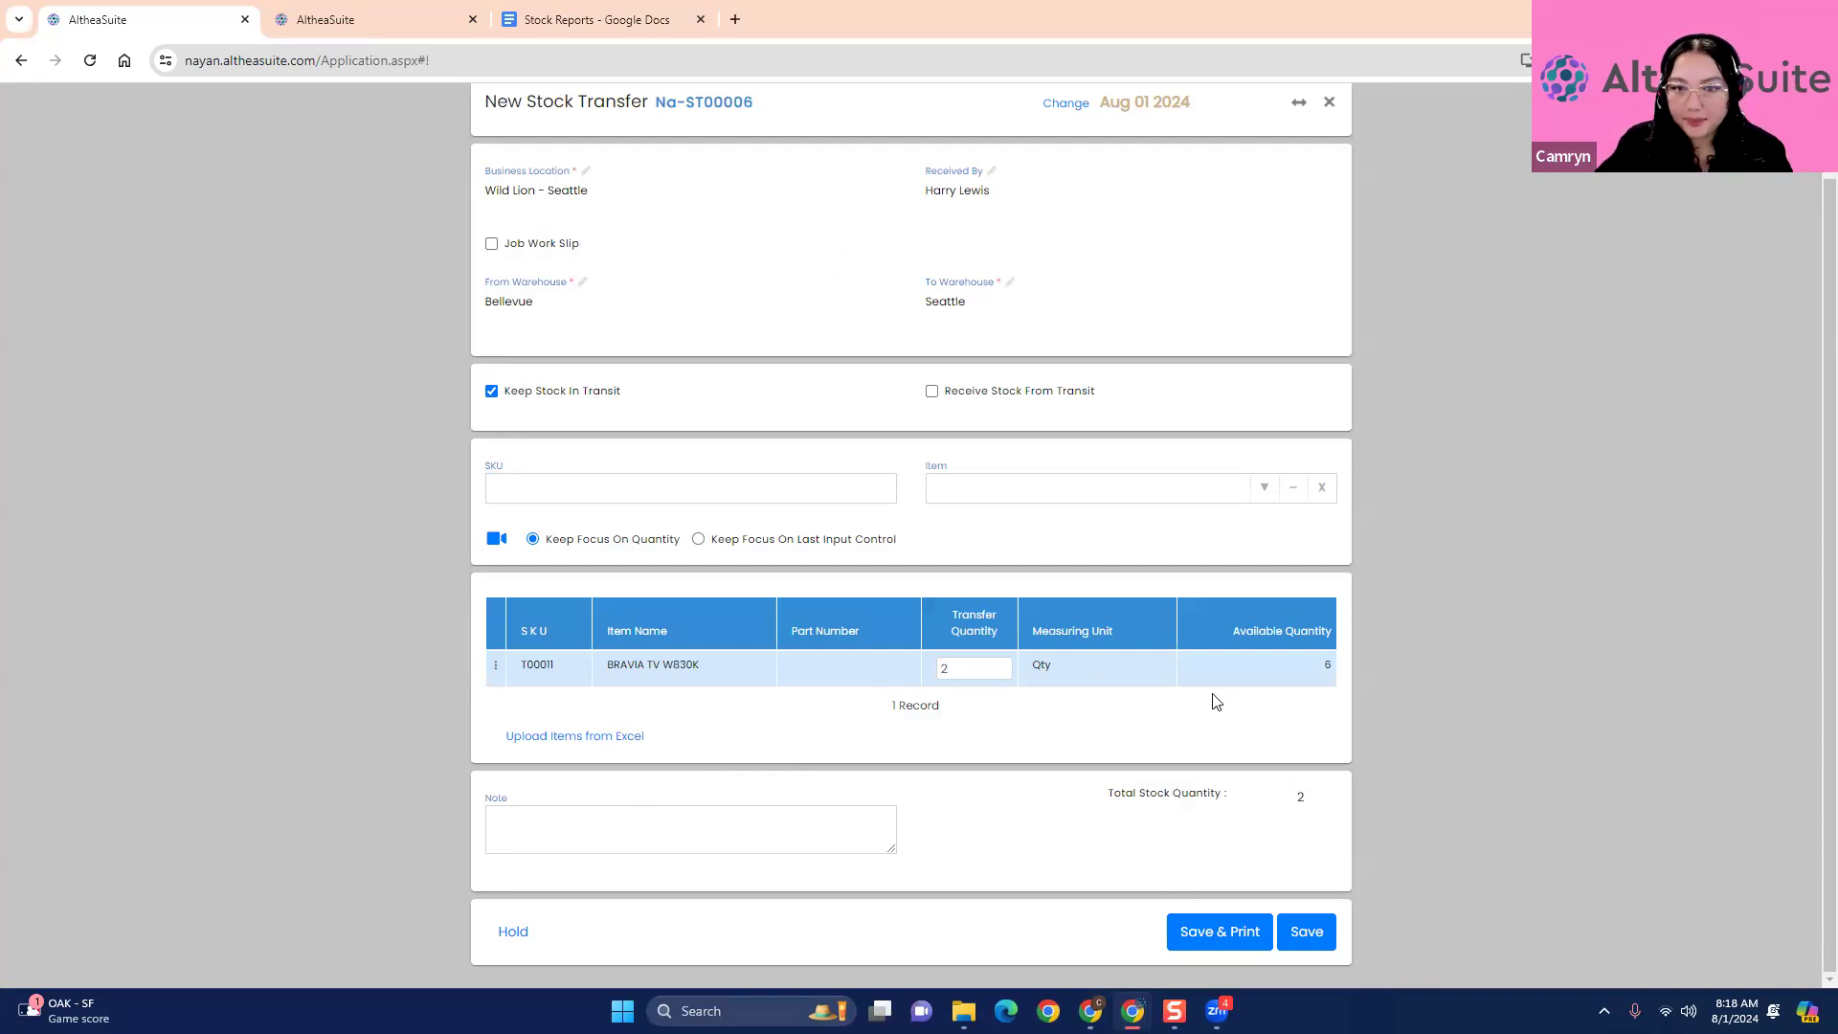
pyautogui.click(1321, 938)
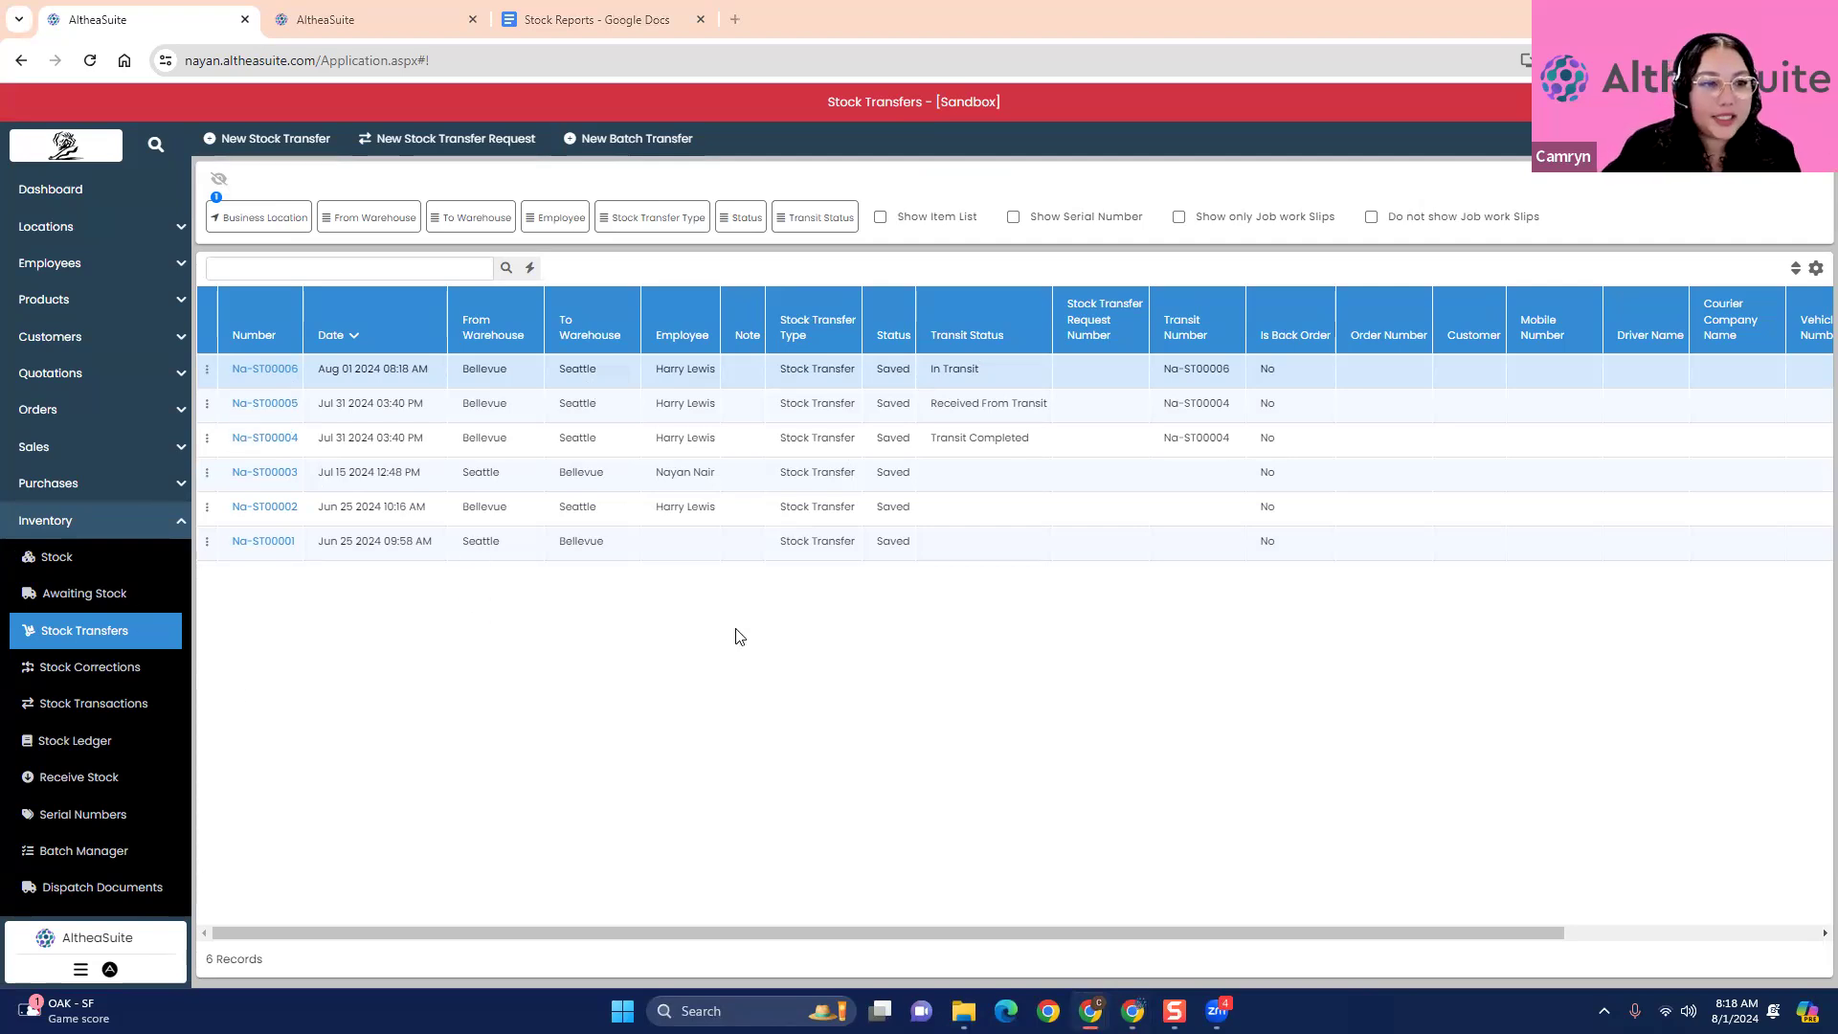
# - Start completing the in-transit Bellevue-to-Seattle transfer and add all of its items to the receiving transfer
pyautogui.click(208, 370)
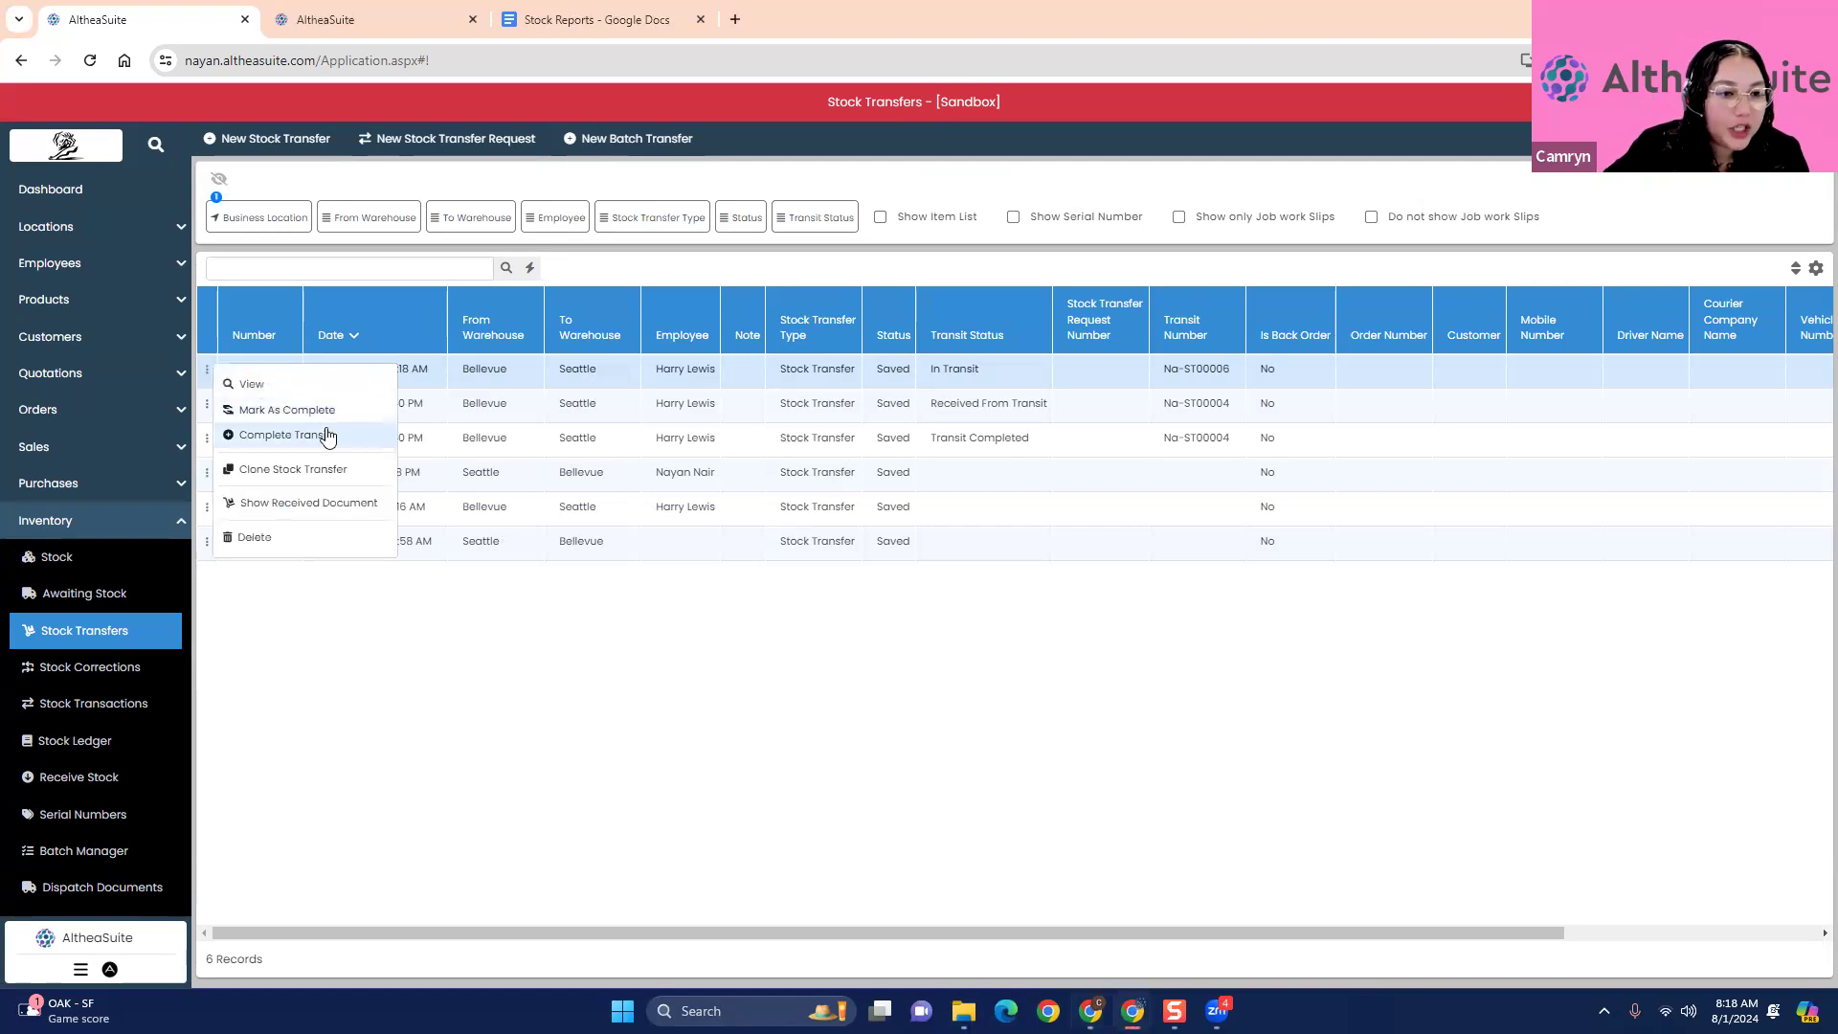
pyautogui.click(380, 435)
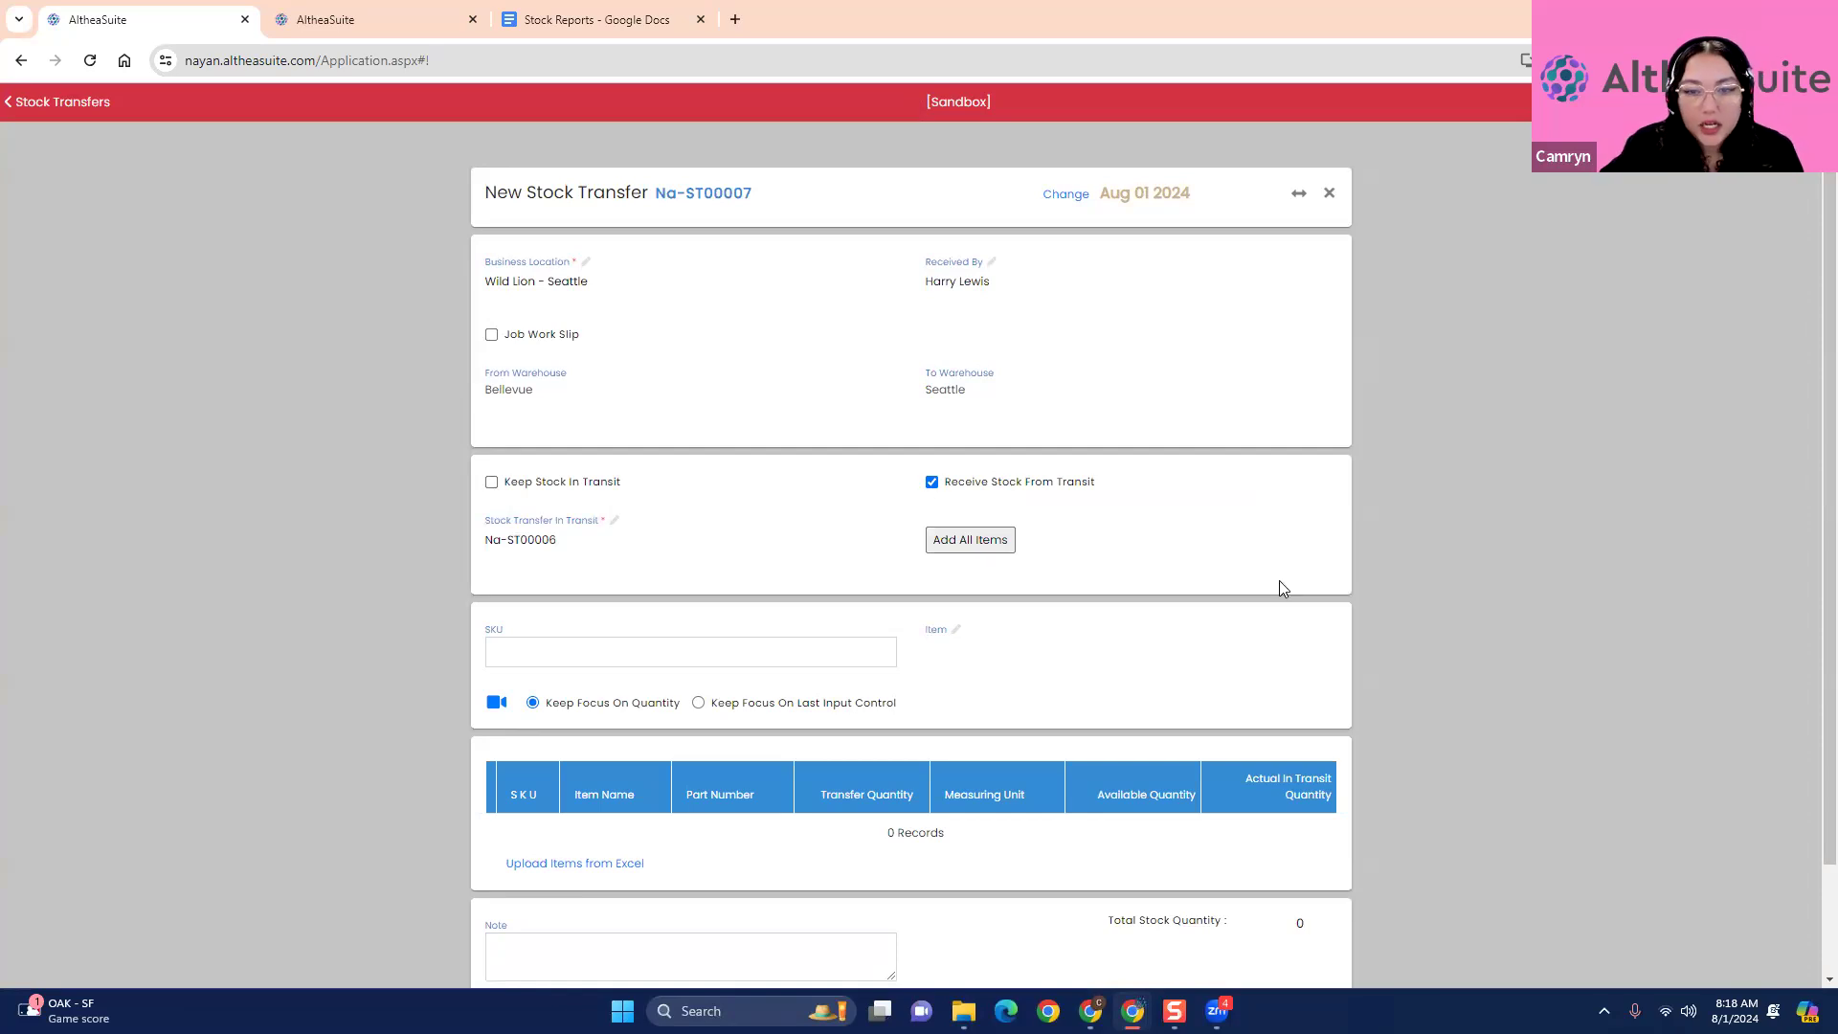
pyautogui.scroll(-2, 1277, 580)
pyautogui.click(990, 420)
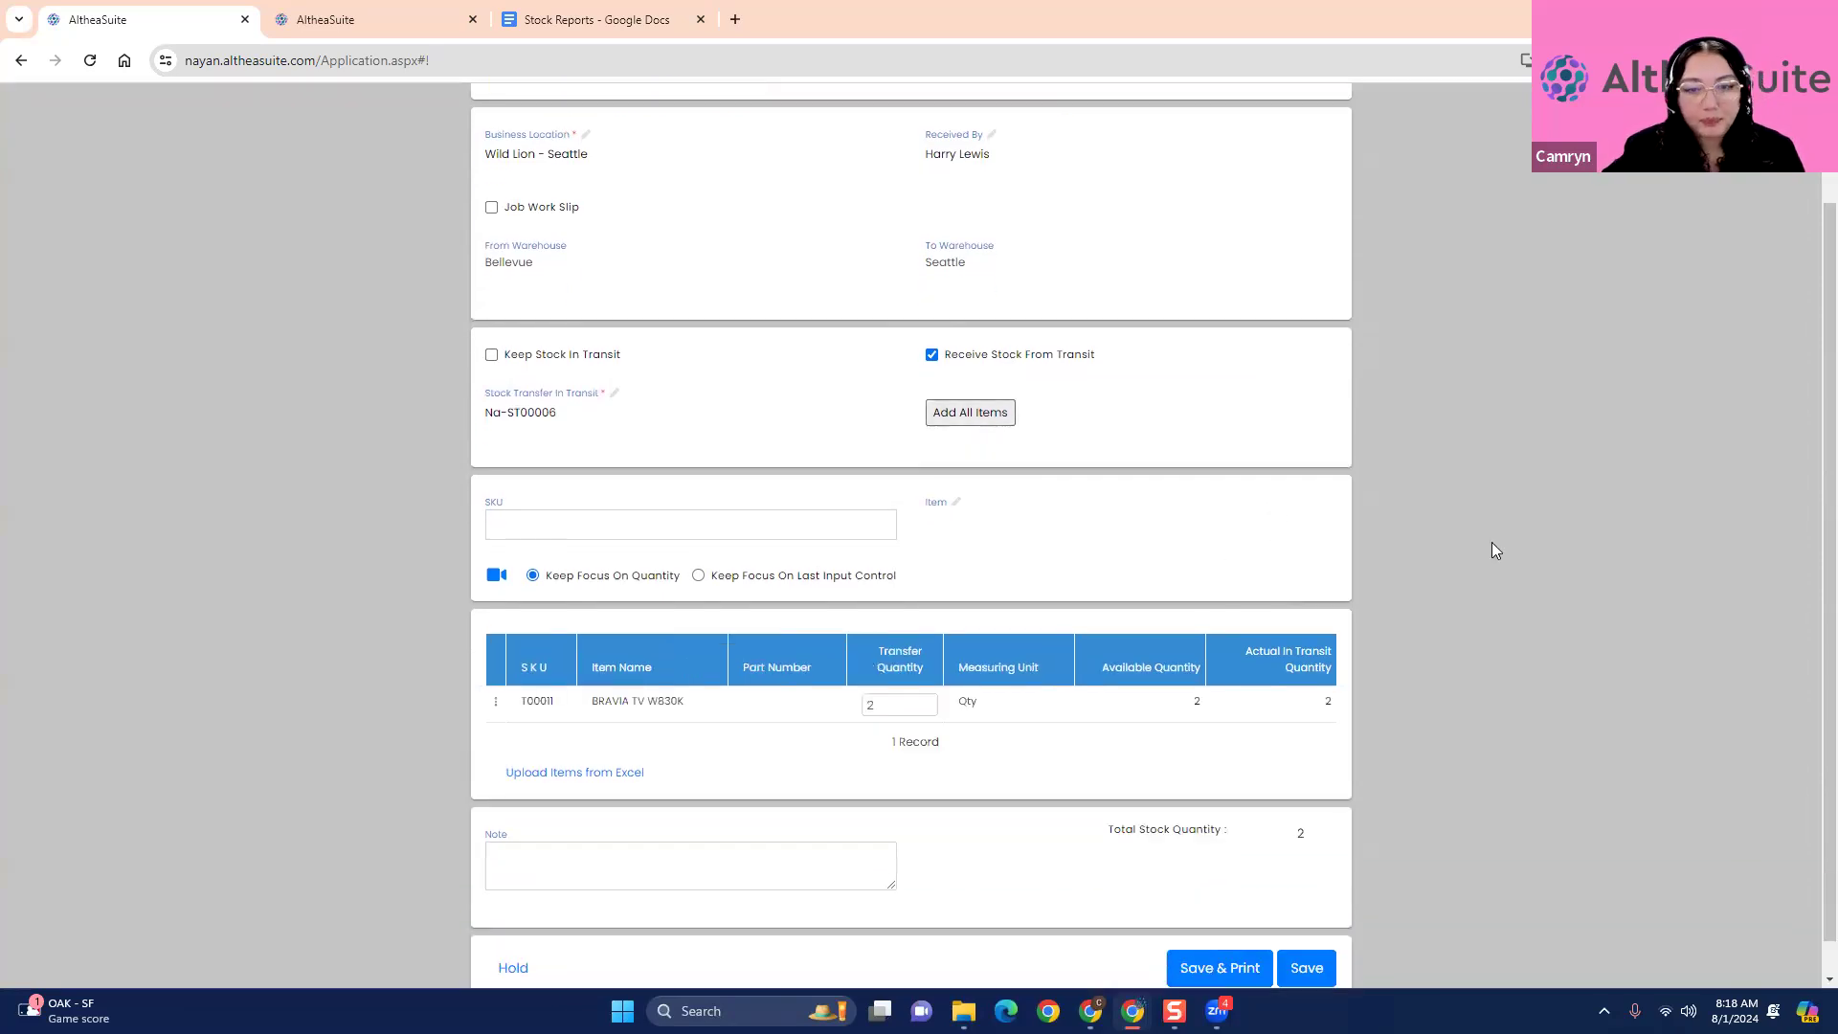
# - Save the stock transfer that receives the BRAVIA TV W830K from transit and check the transit statuses of the two newest transfers
pyautogui.click(697, 536)
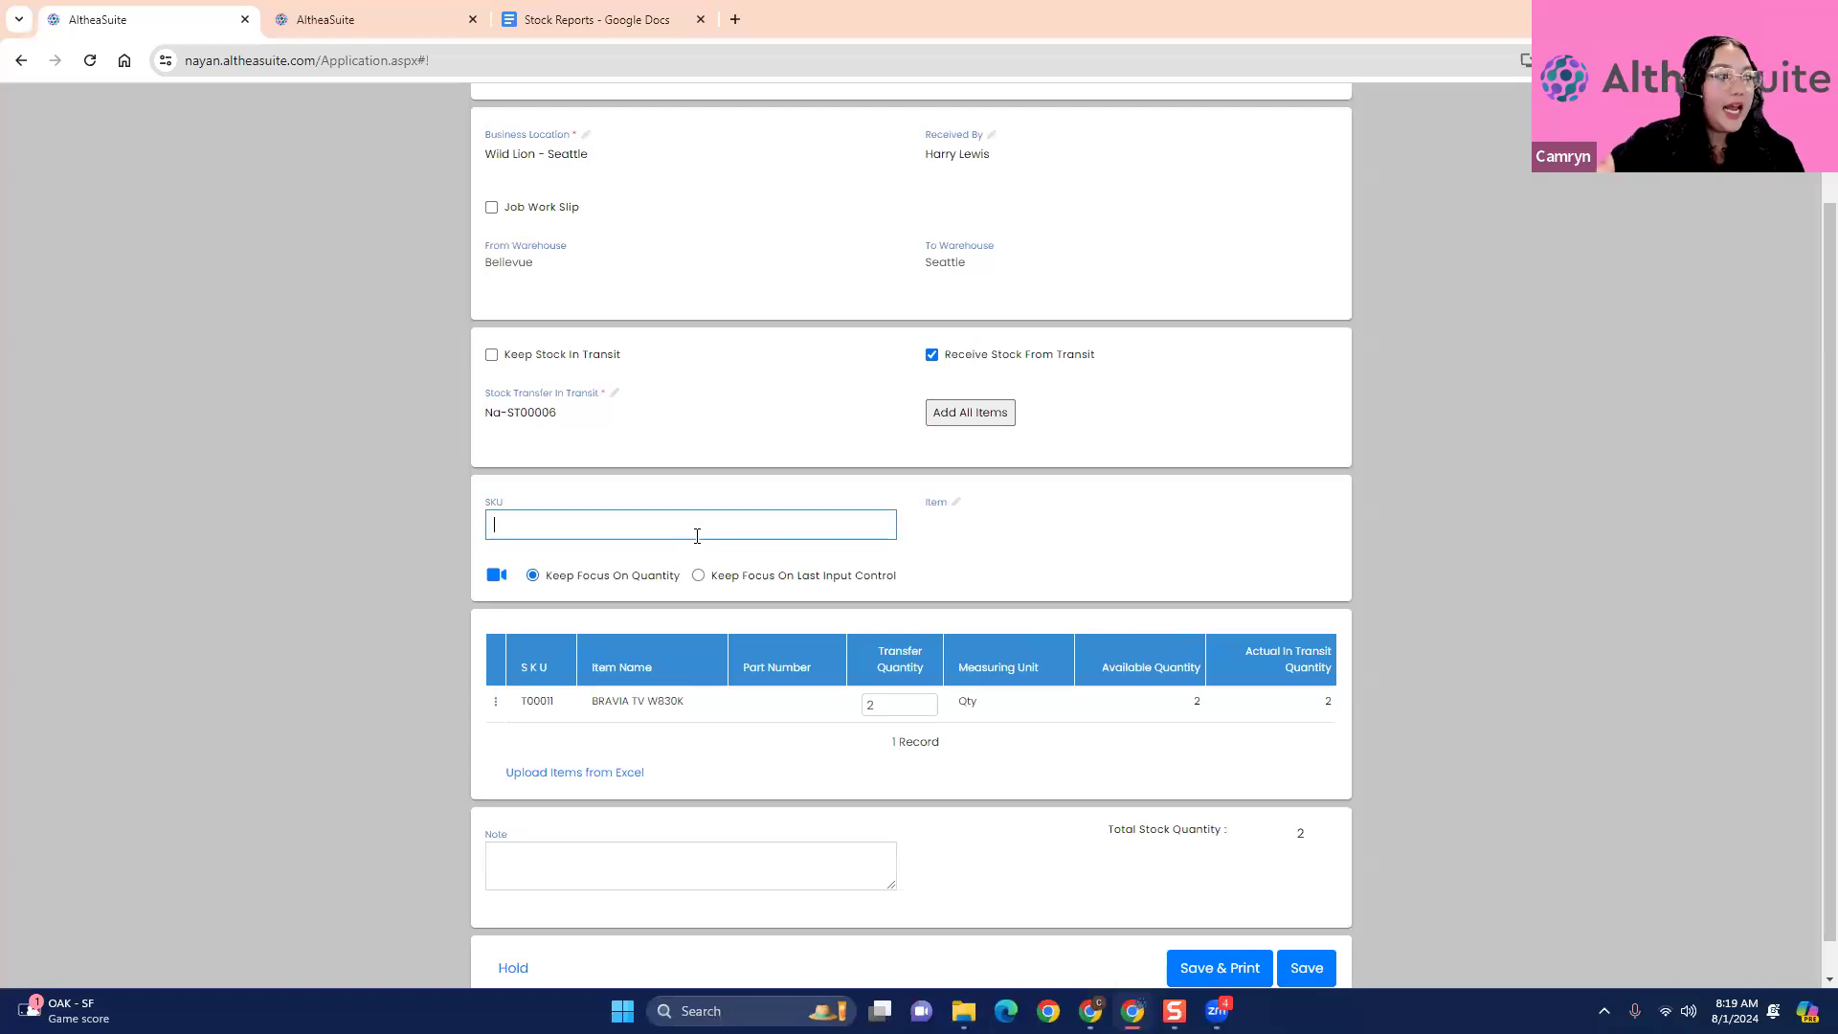
pyautogui.click(142, 750)
pyautogui.scroll(-1, 318, 783)
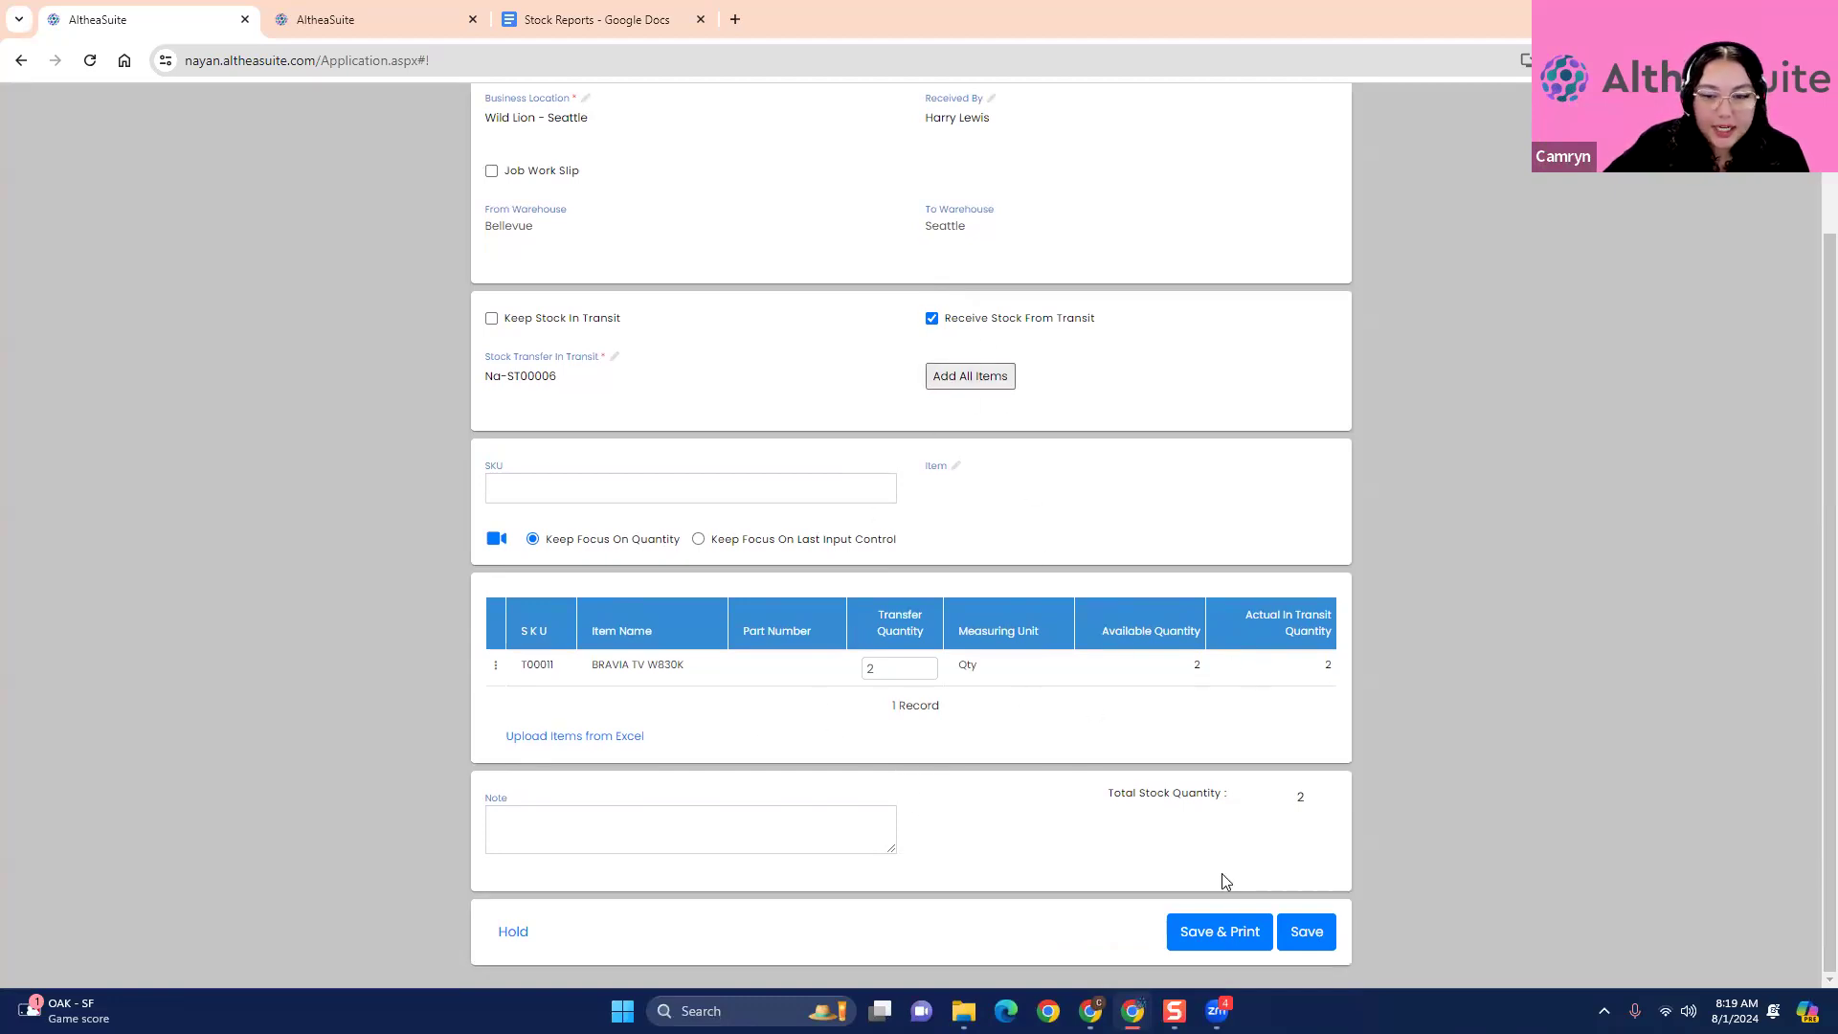
pyautogui.click(1308, 935)
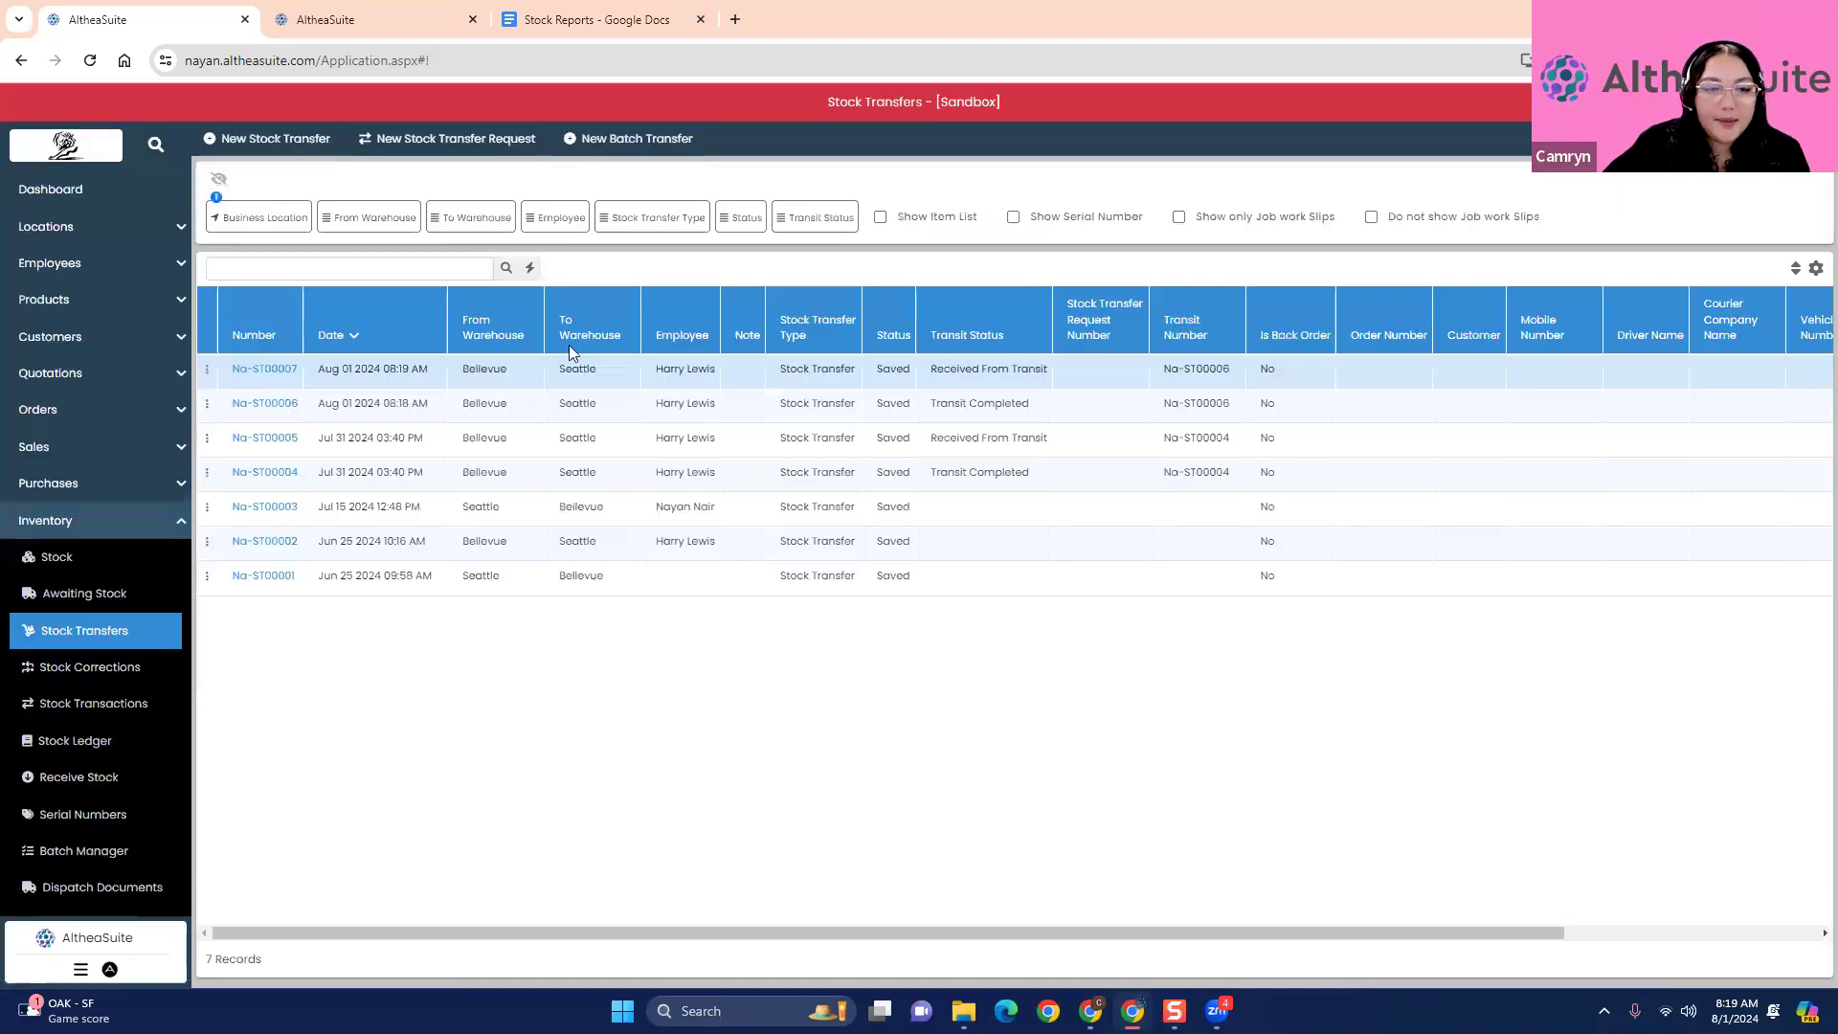
pyautogui.click(976, 410)
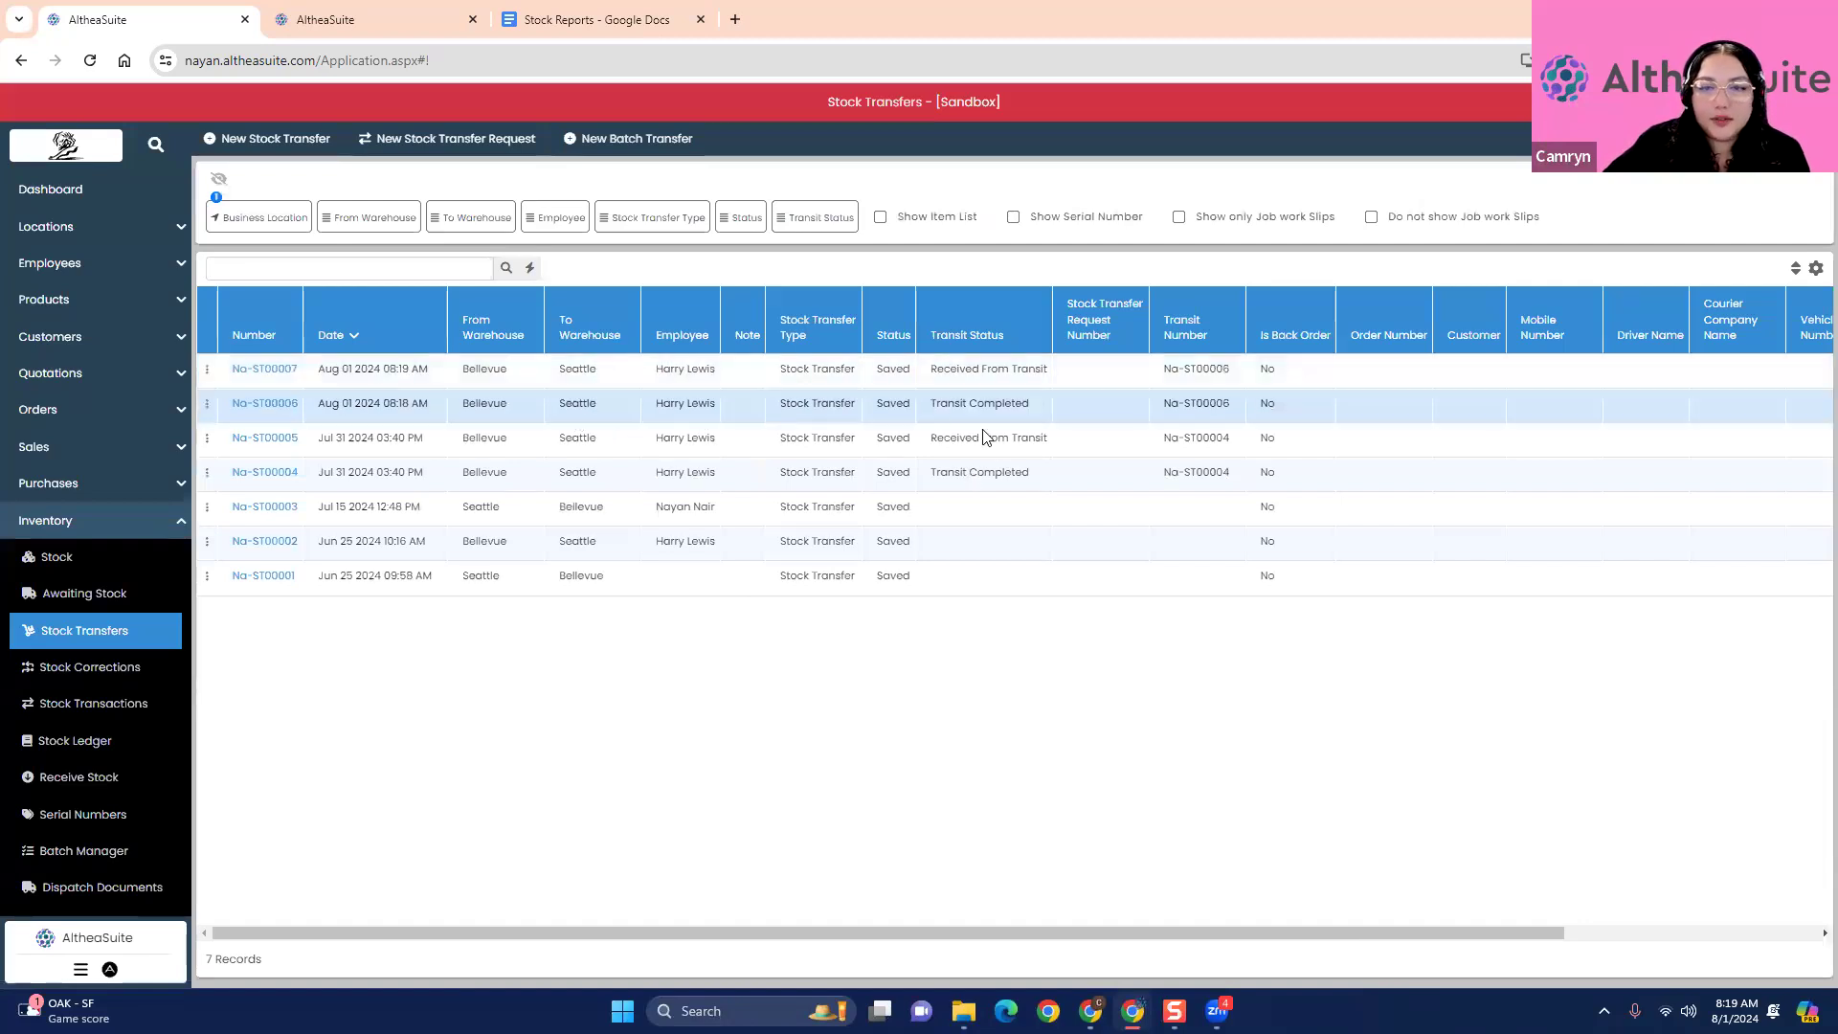
pyautogui.click(976, 371)
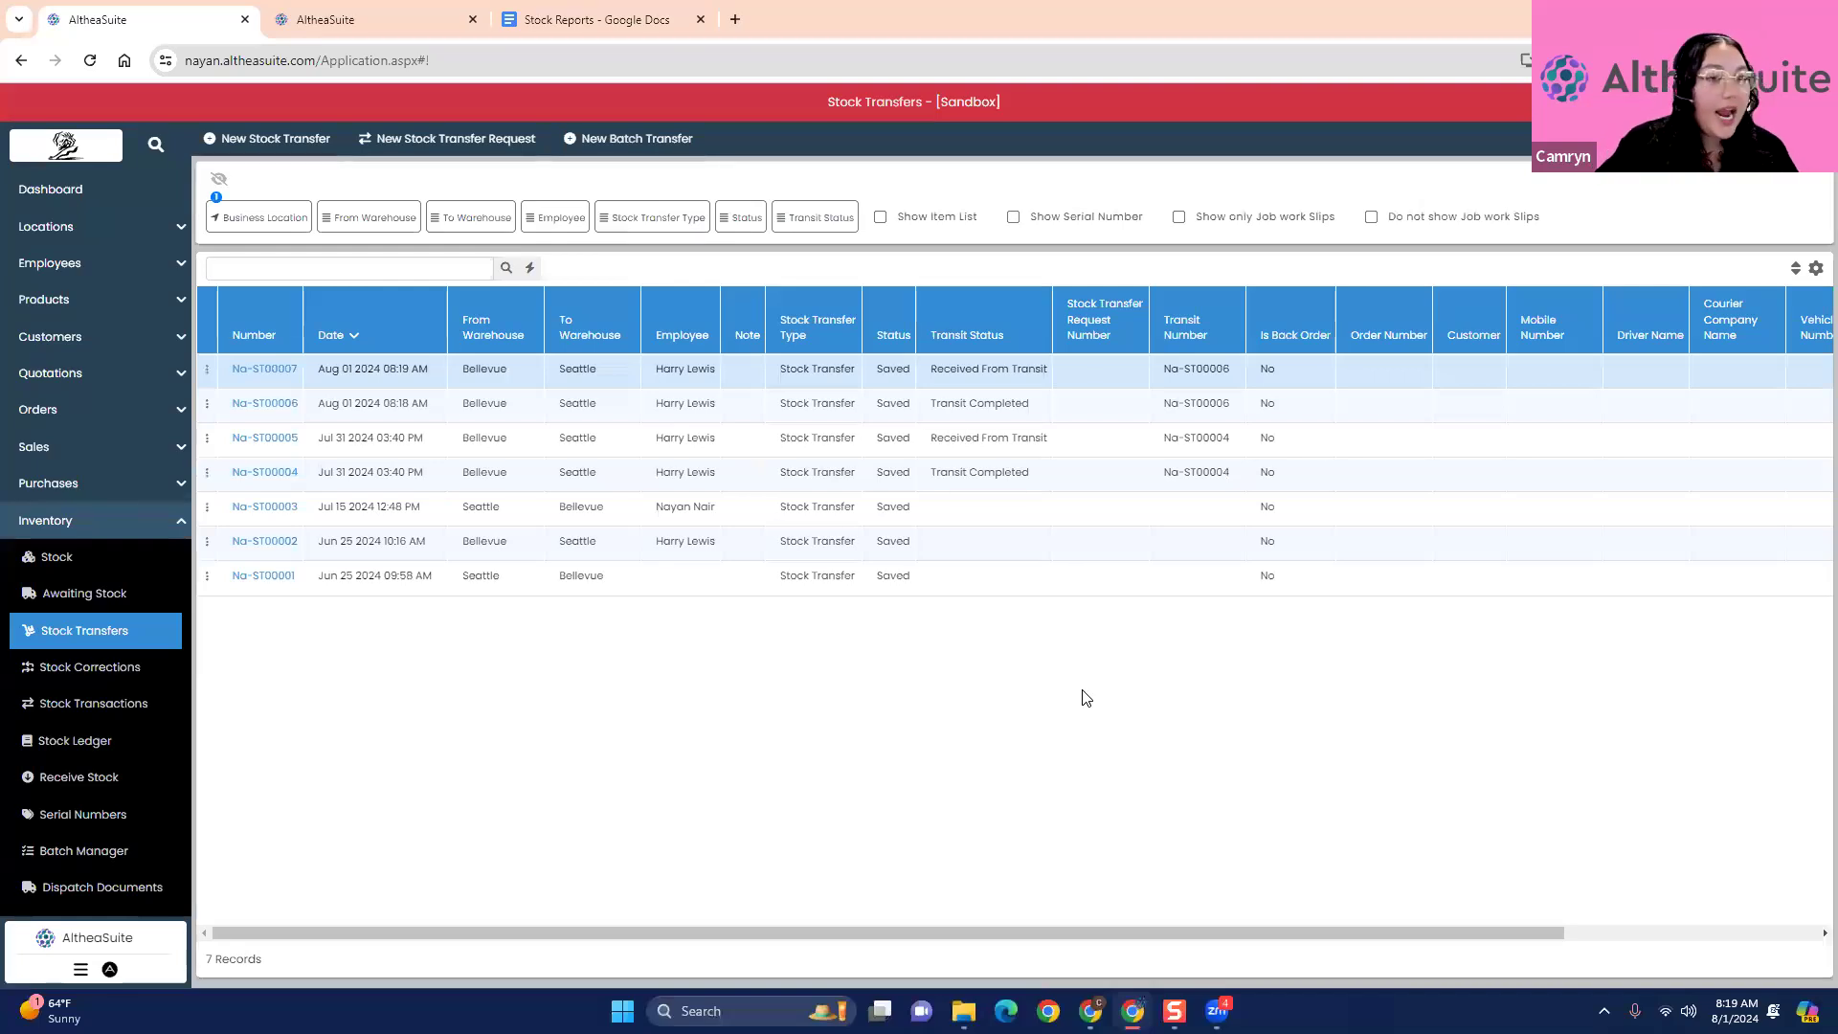
# - Open the Reports list of the Business Intelligence module
pyautogui.click(75, 524)
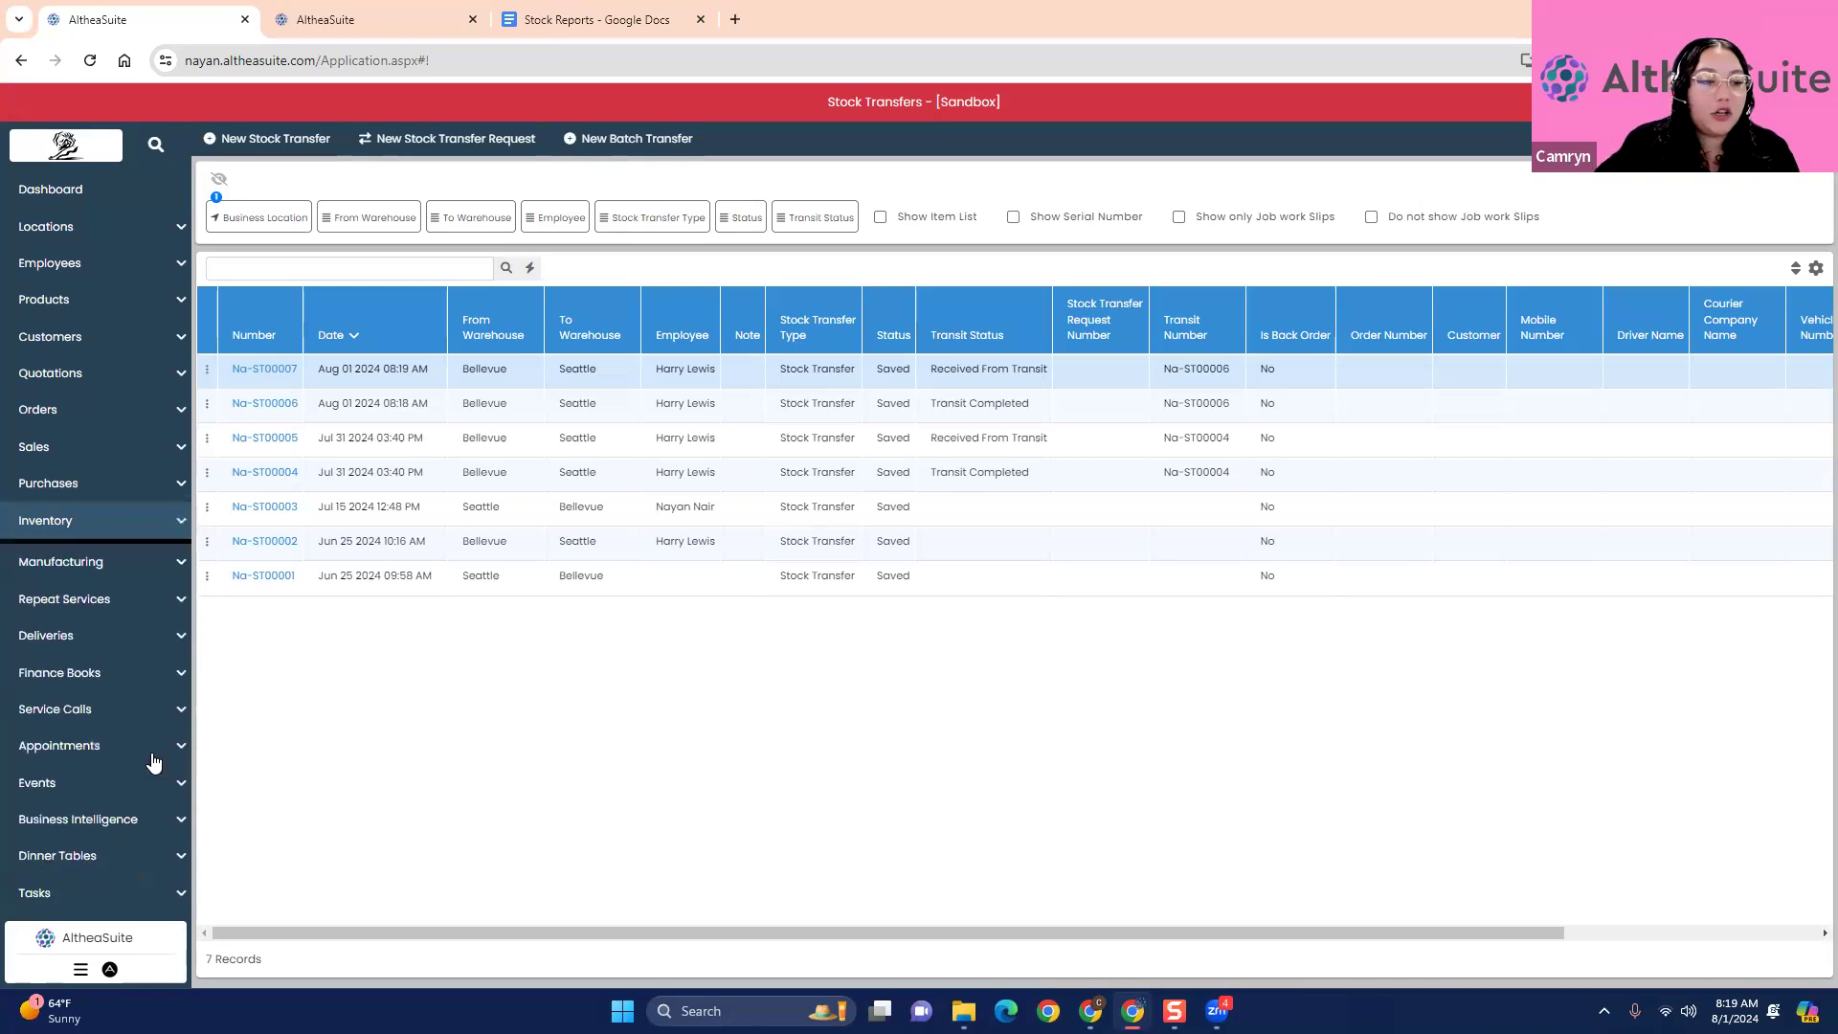
pyautogui.scroll(-2, 151, 762)
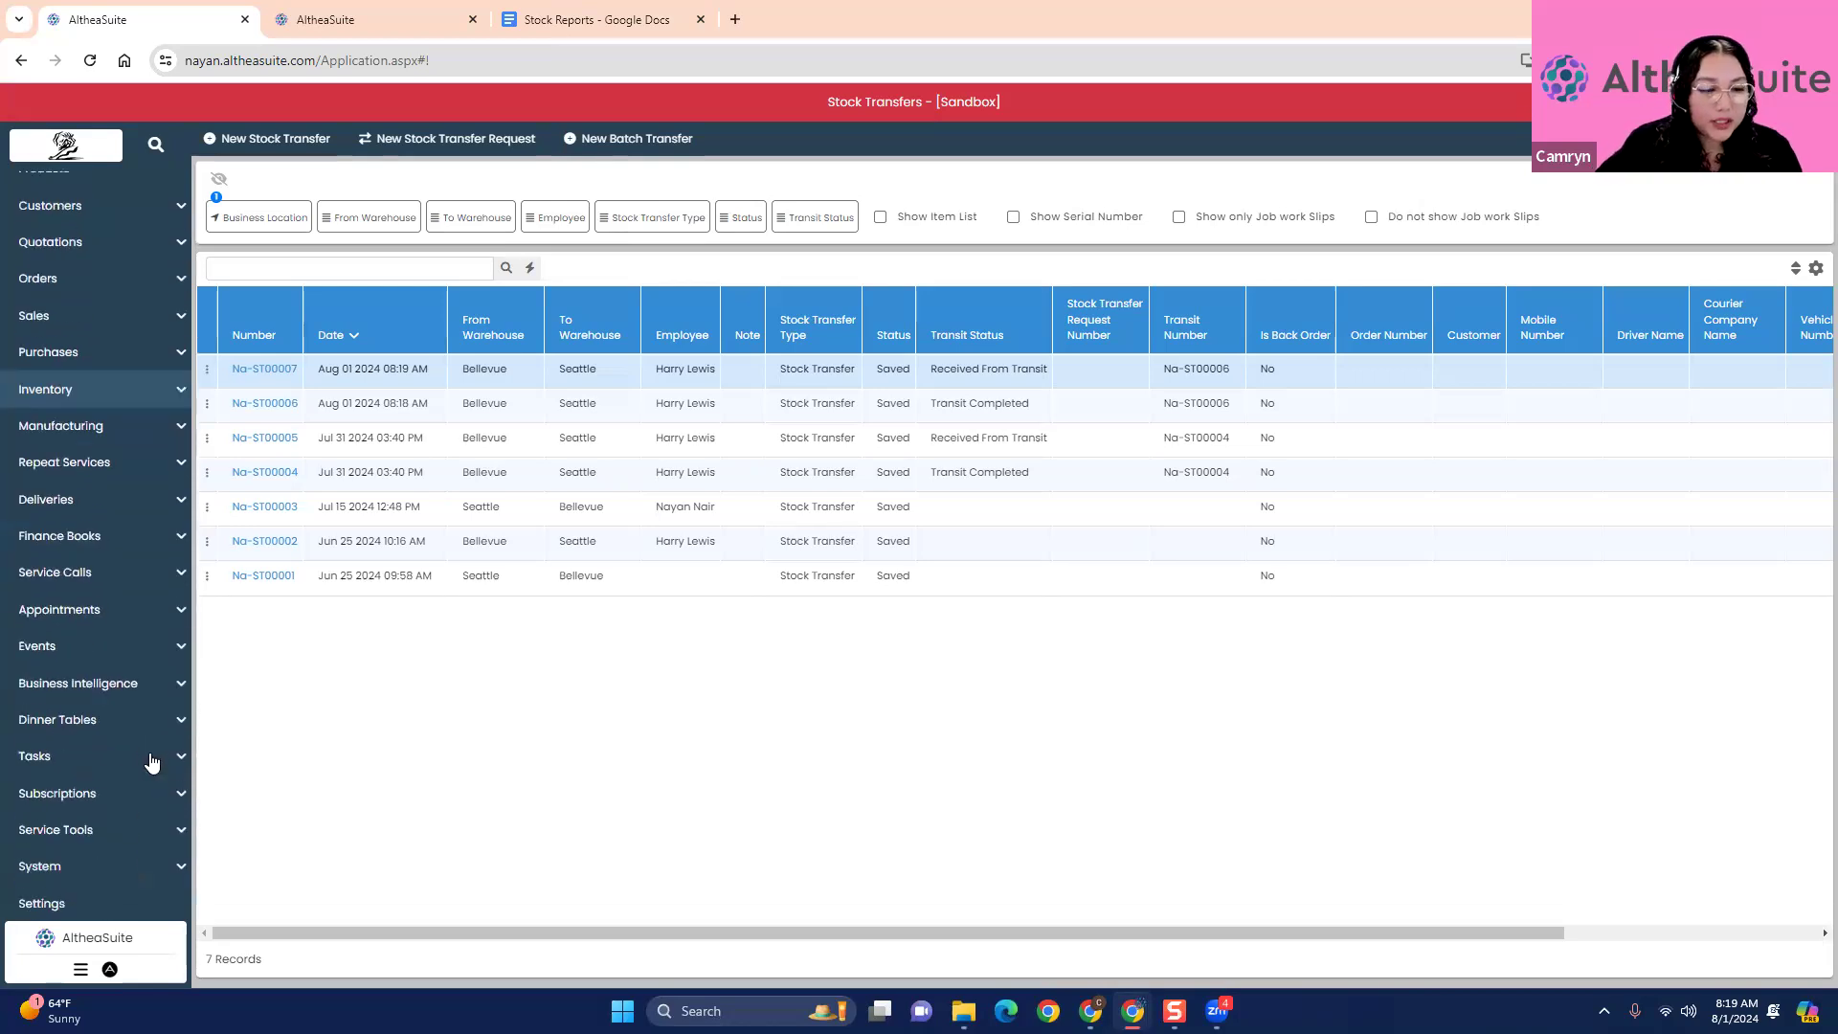
pyautogui.click(86, 860)
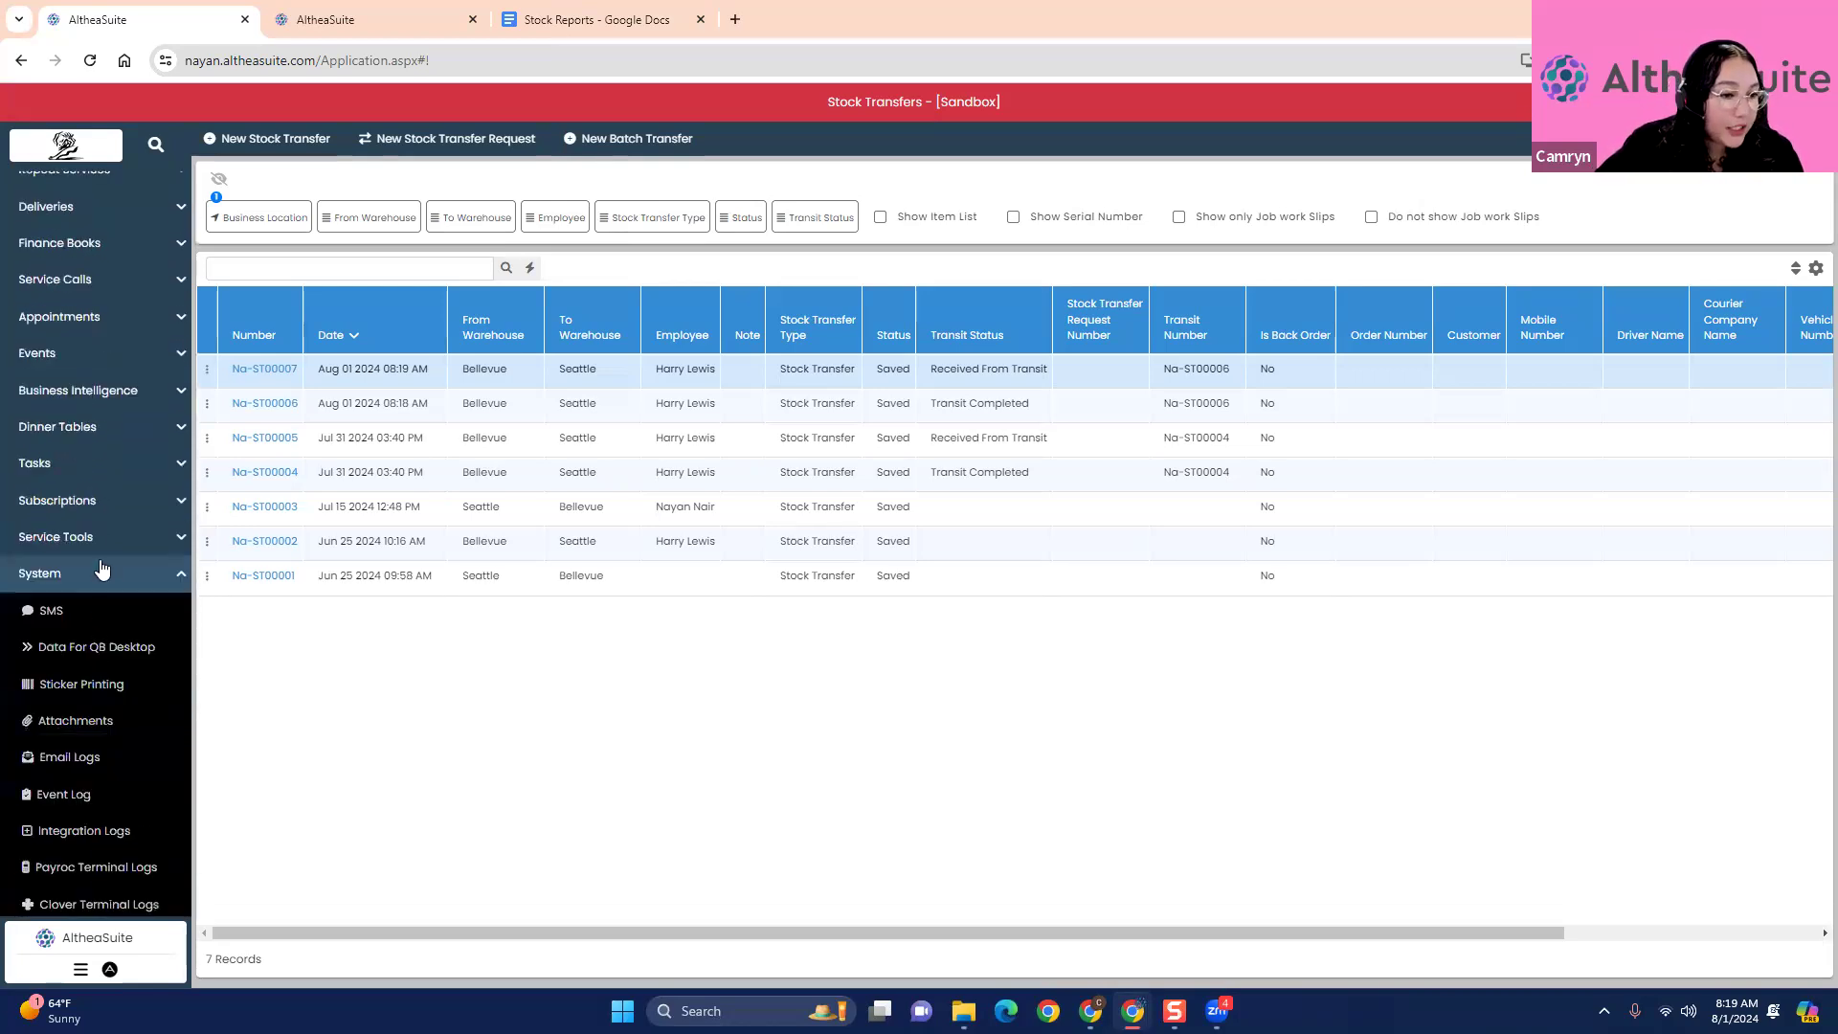
pyautogui.click(104, 572)
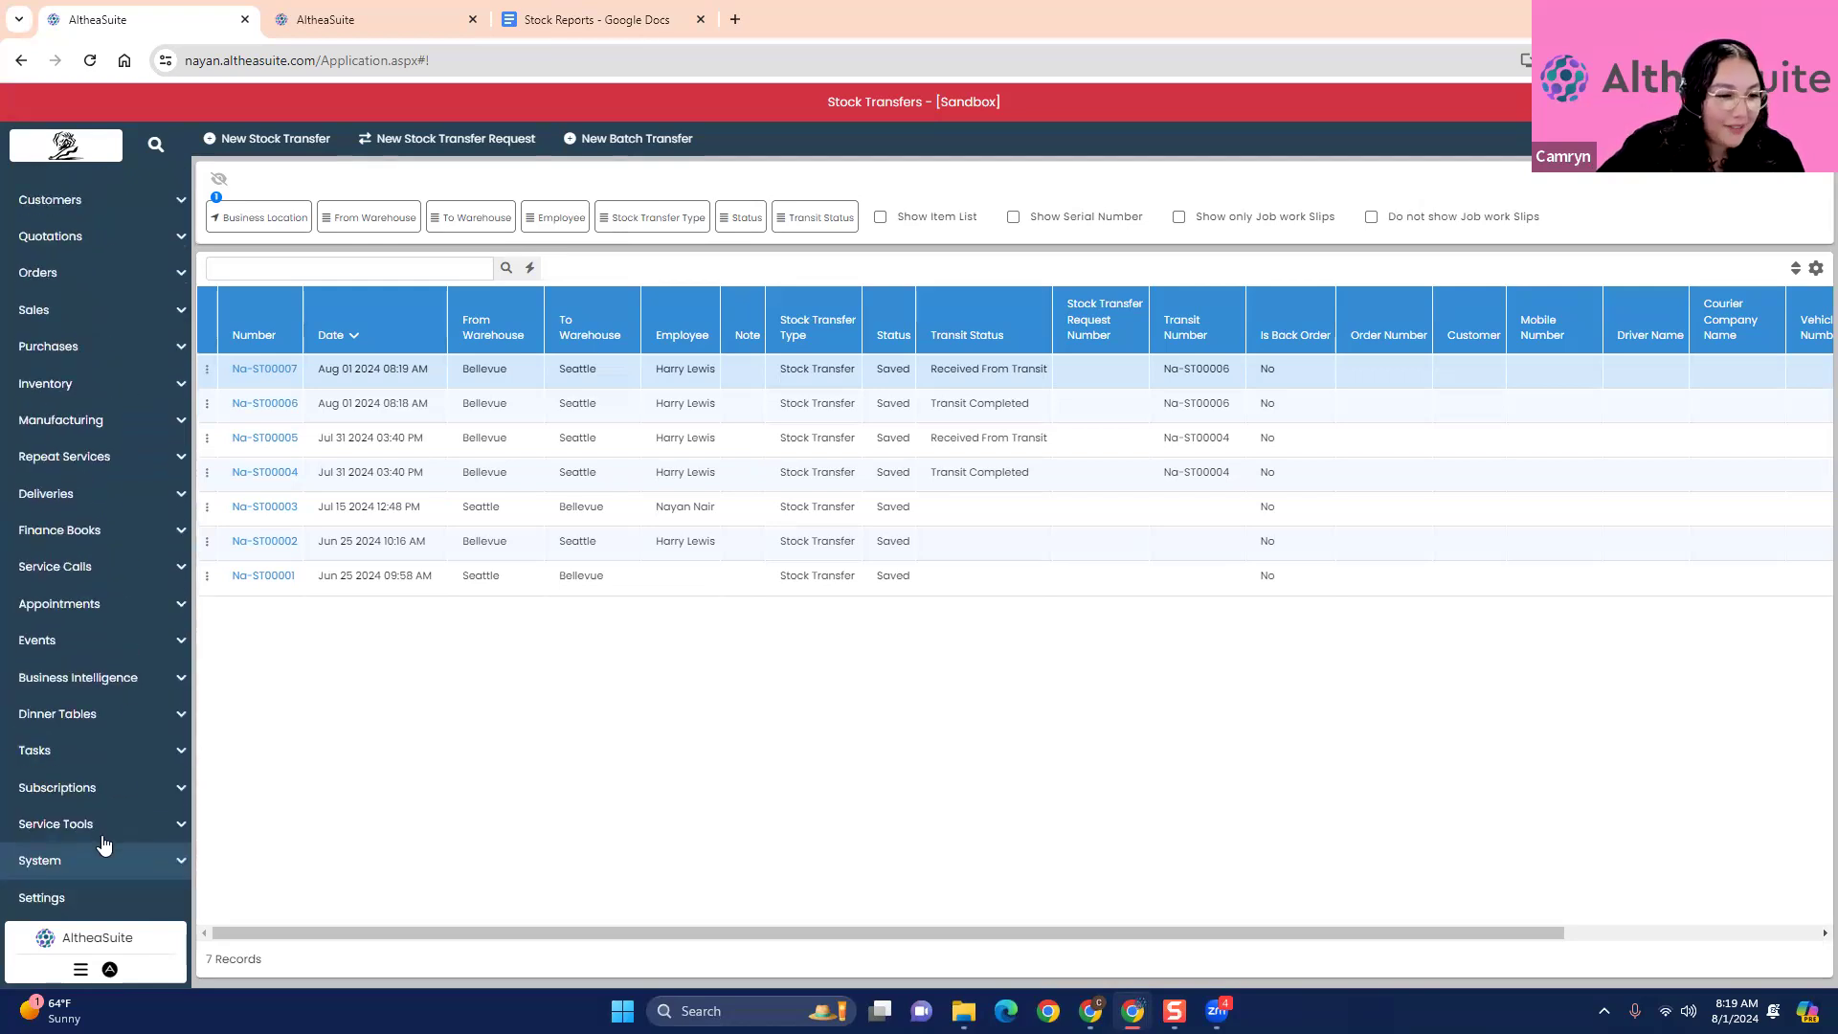
pyautogui.click(107, 676)
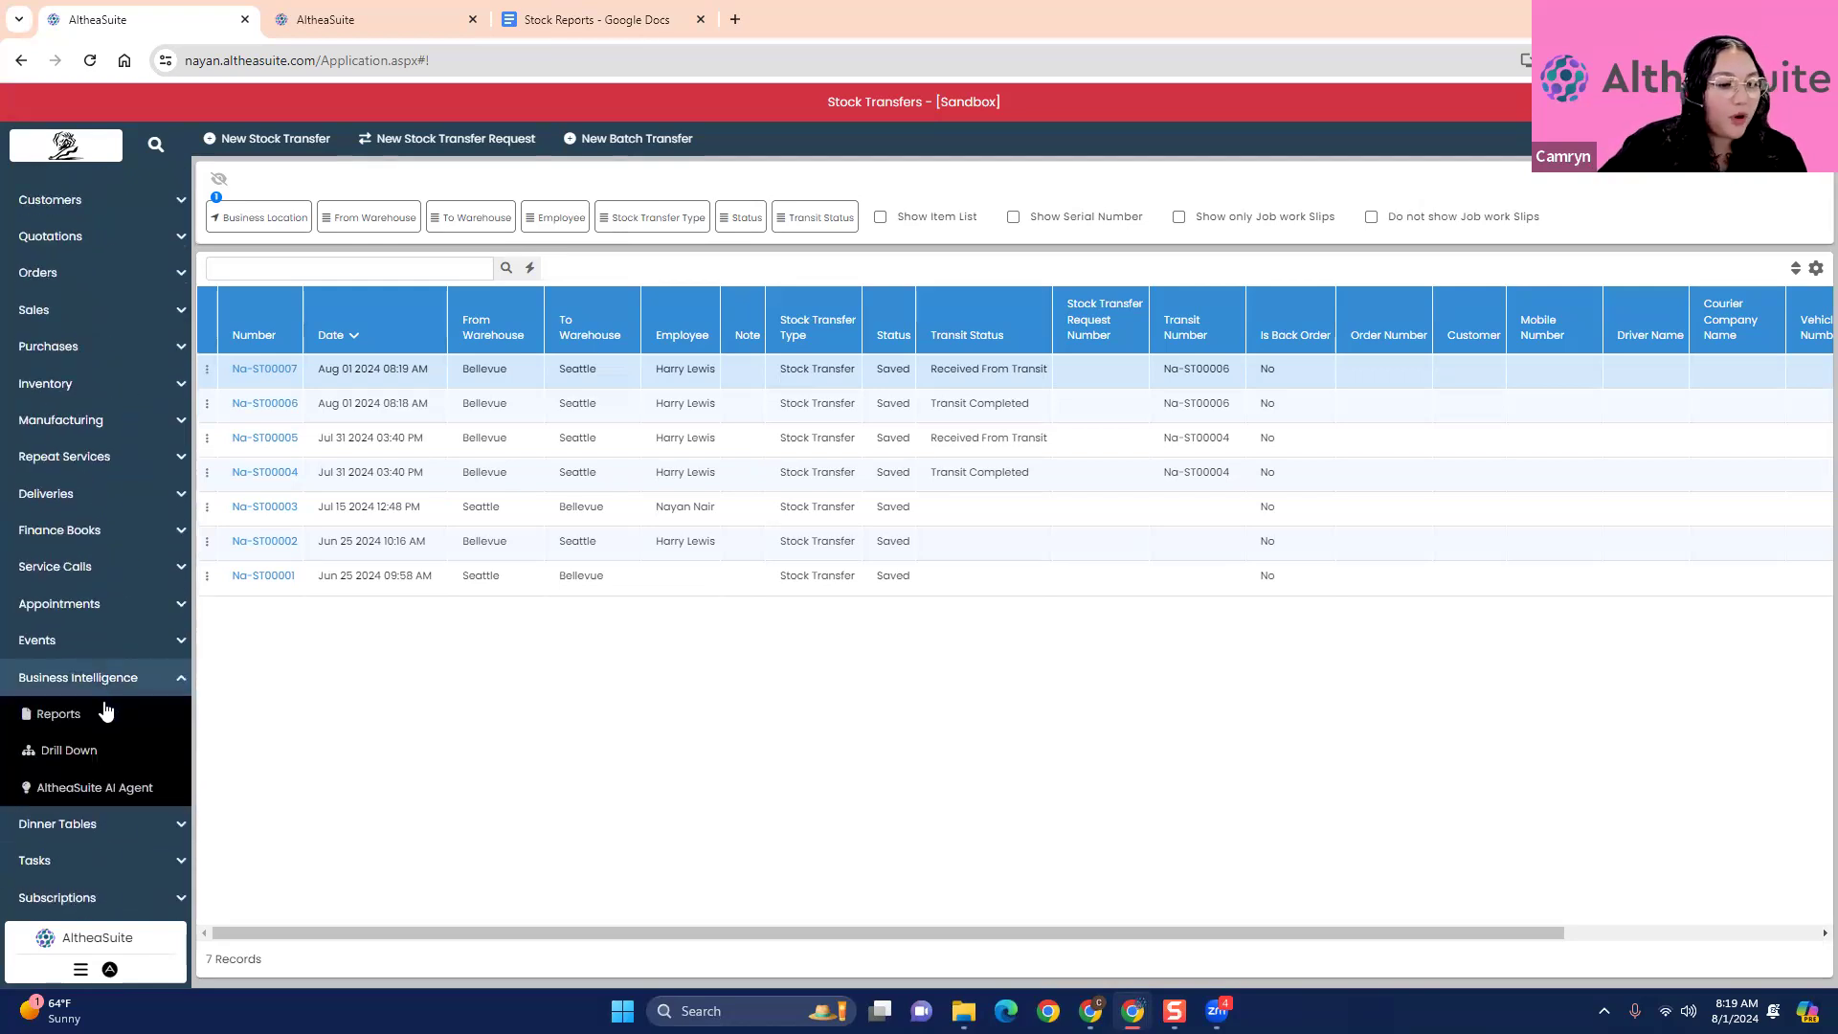
pyautogui.click(110, 714)
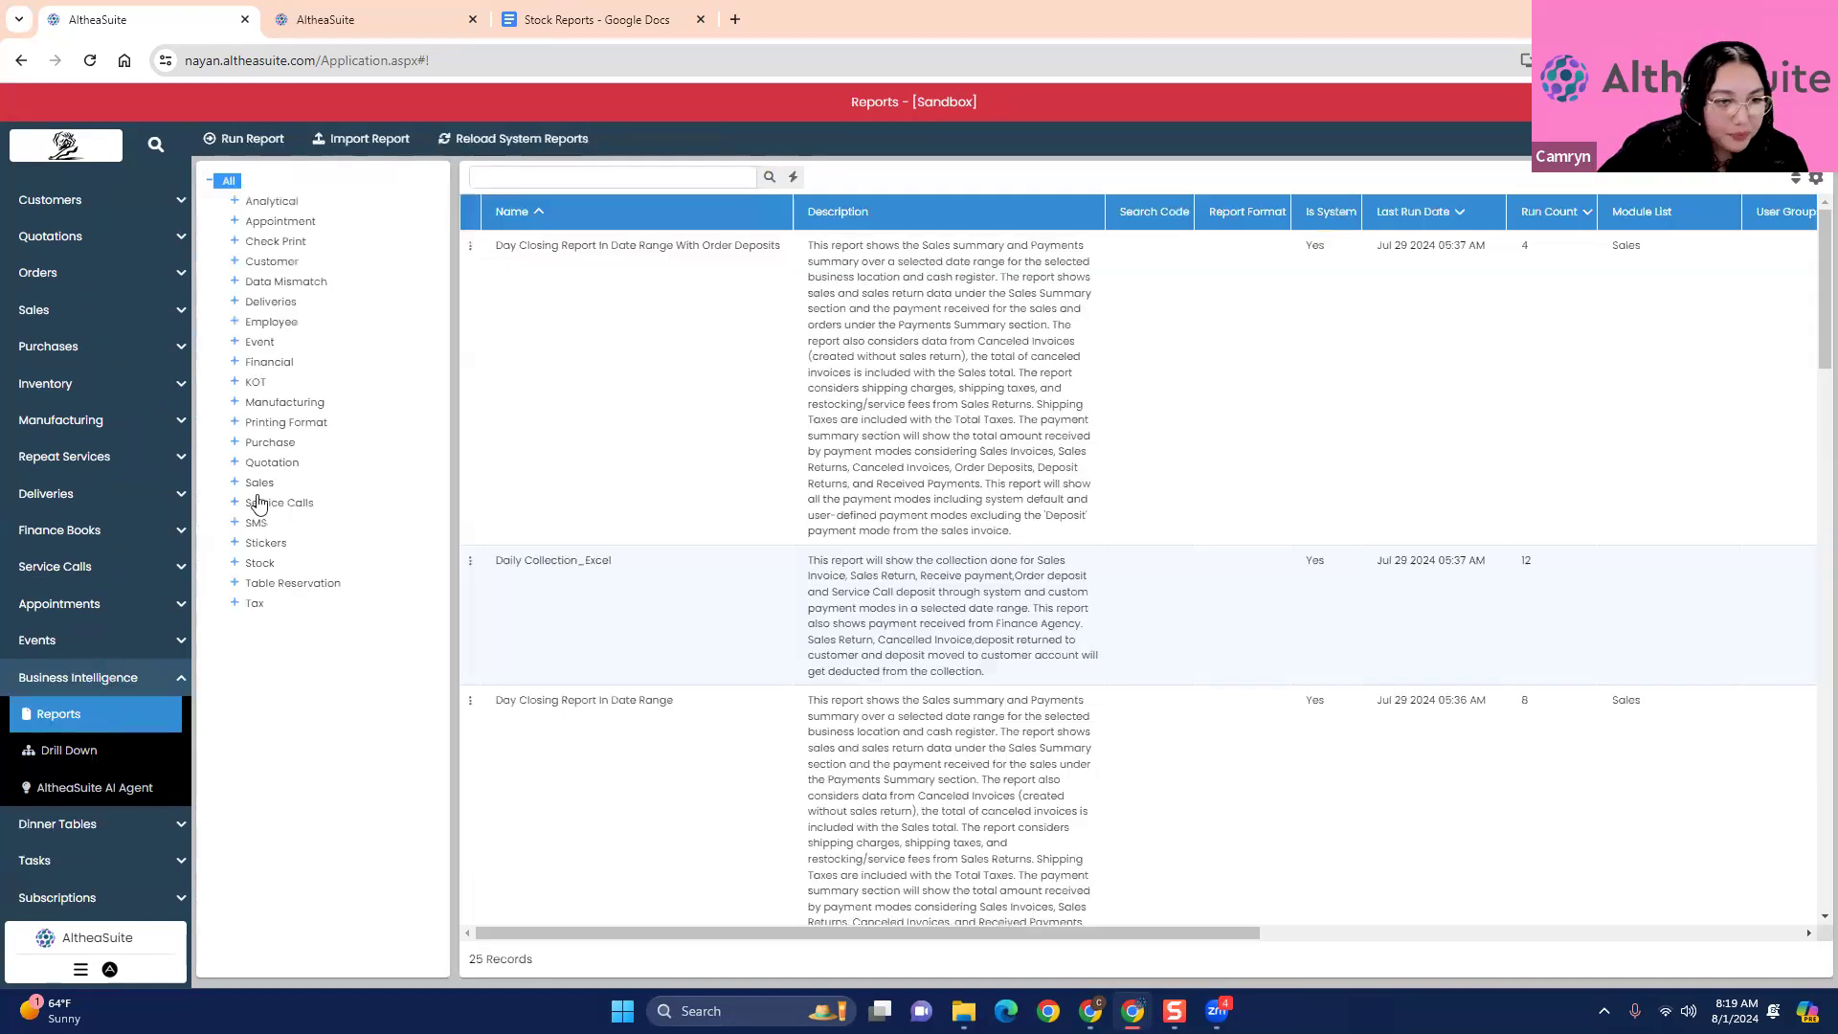
# - Filter the reports to the Stock category and look through the names and descriptions of its reports
pyautogui.click(260, 565)
pyautogui.scroll(-5, 680, 703)
pyautogui.scroll(-10, 685, 707)
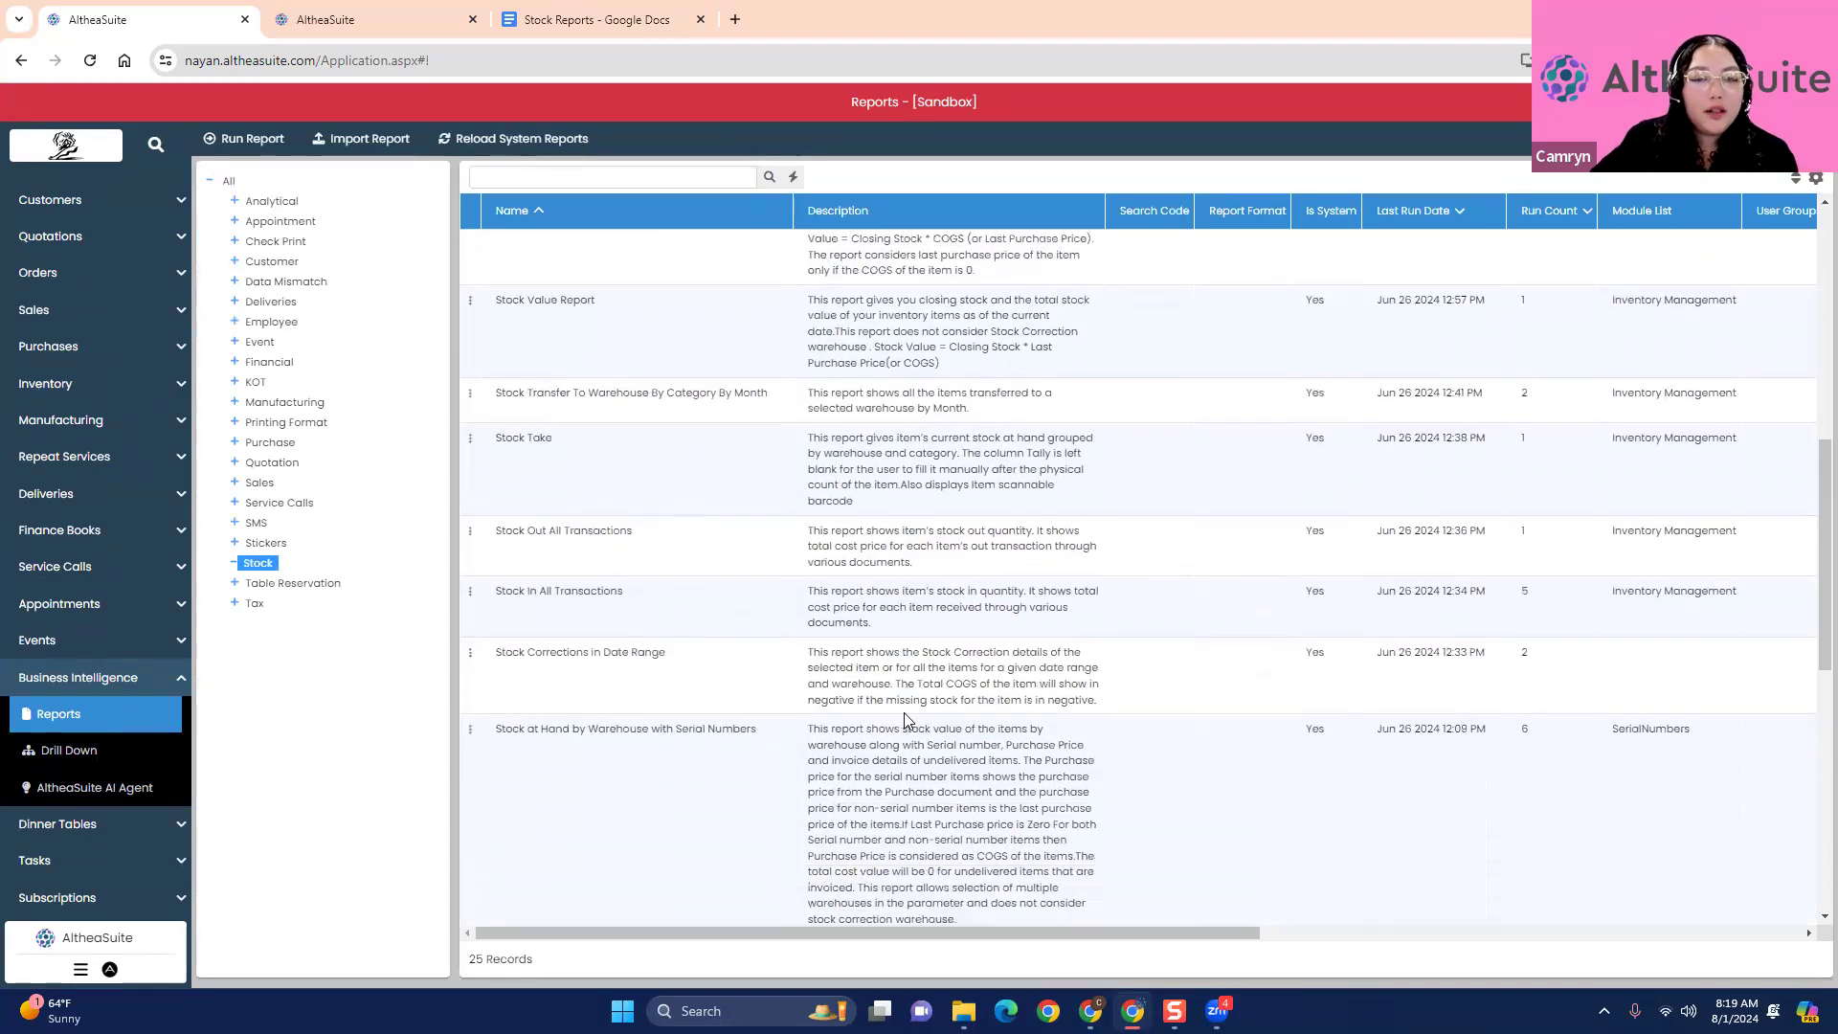
pyautogui.scroll(-4, 955, 734)
pyautogui.scroll(8, 956, 737)
pyautogui.scroll(10, 957, 737)
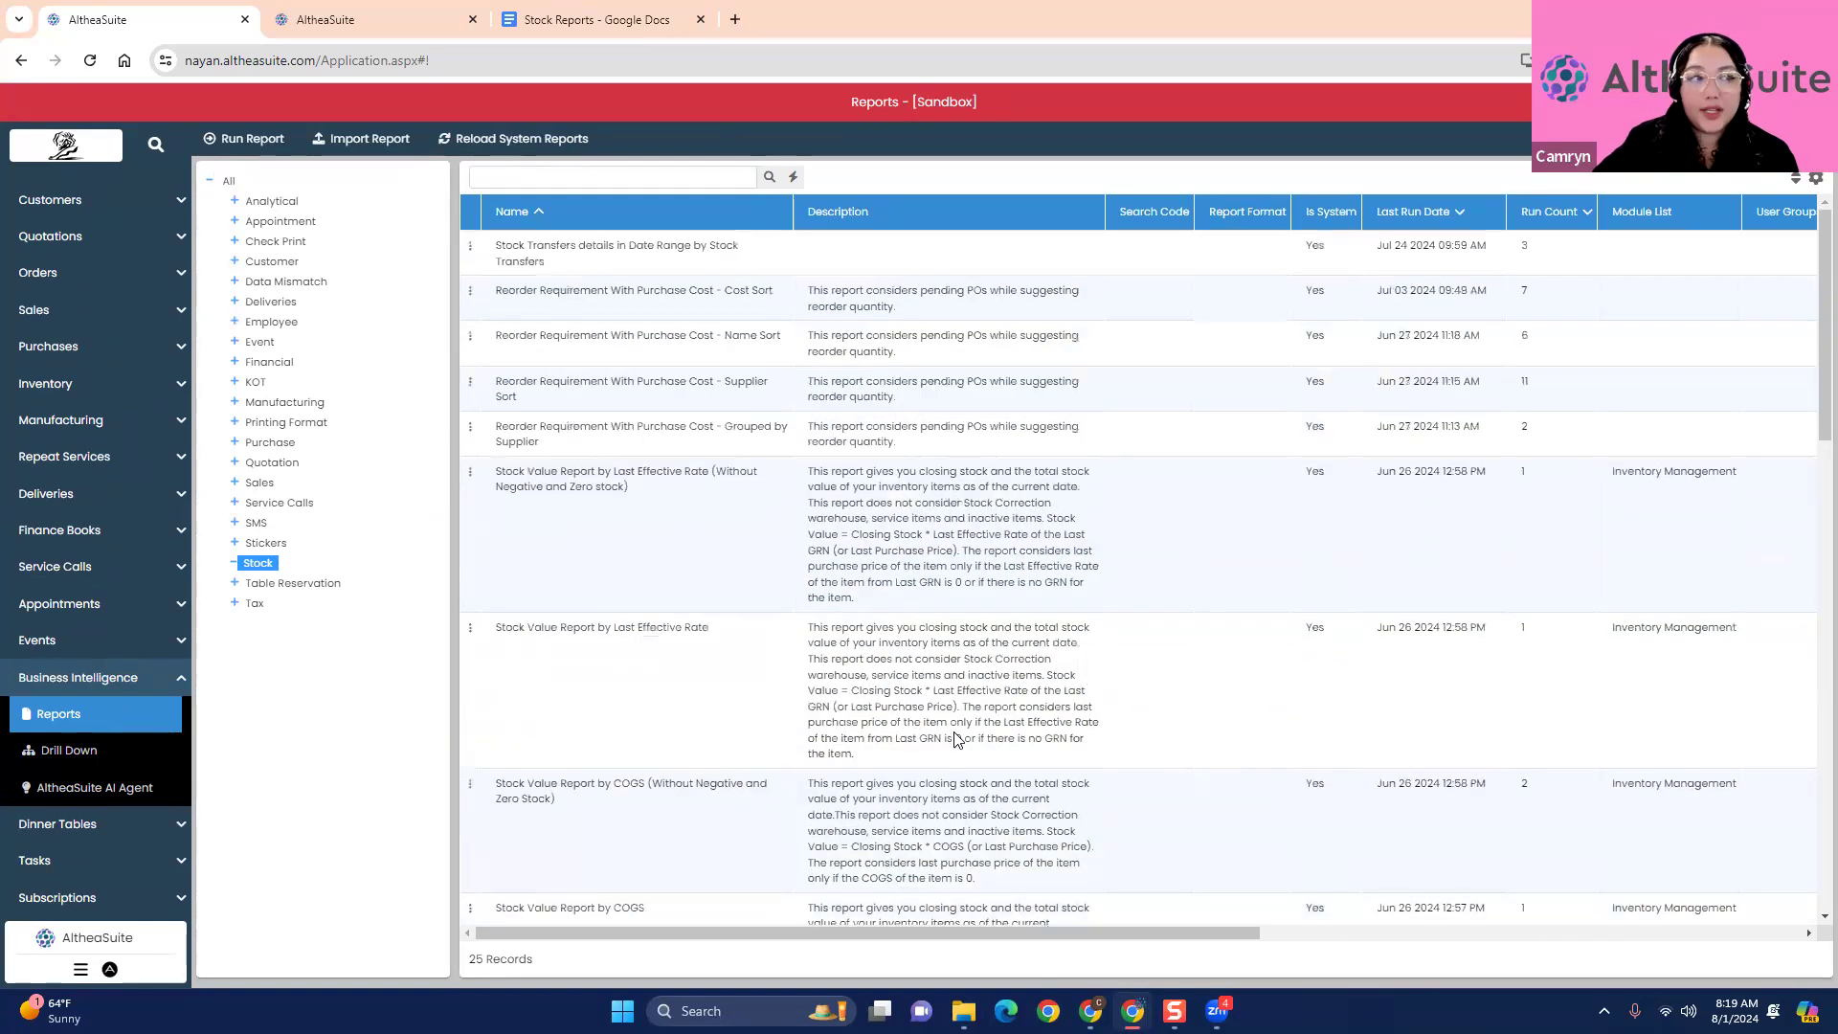
# - Switch to the Stock Reports document in Google Docs and examine the Opening Stock With COGS sample report
pyautogui.click(613, 17)
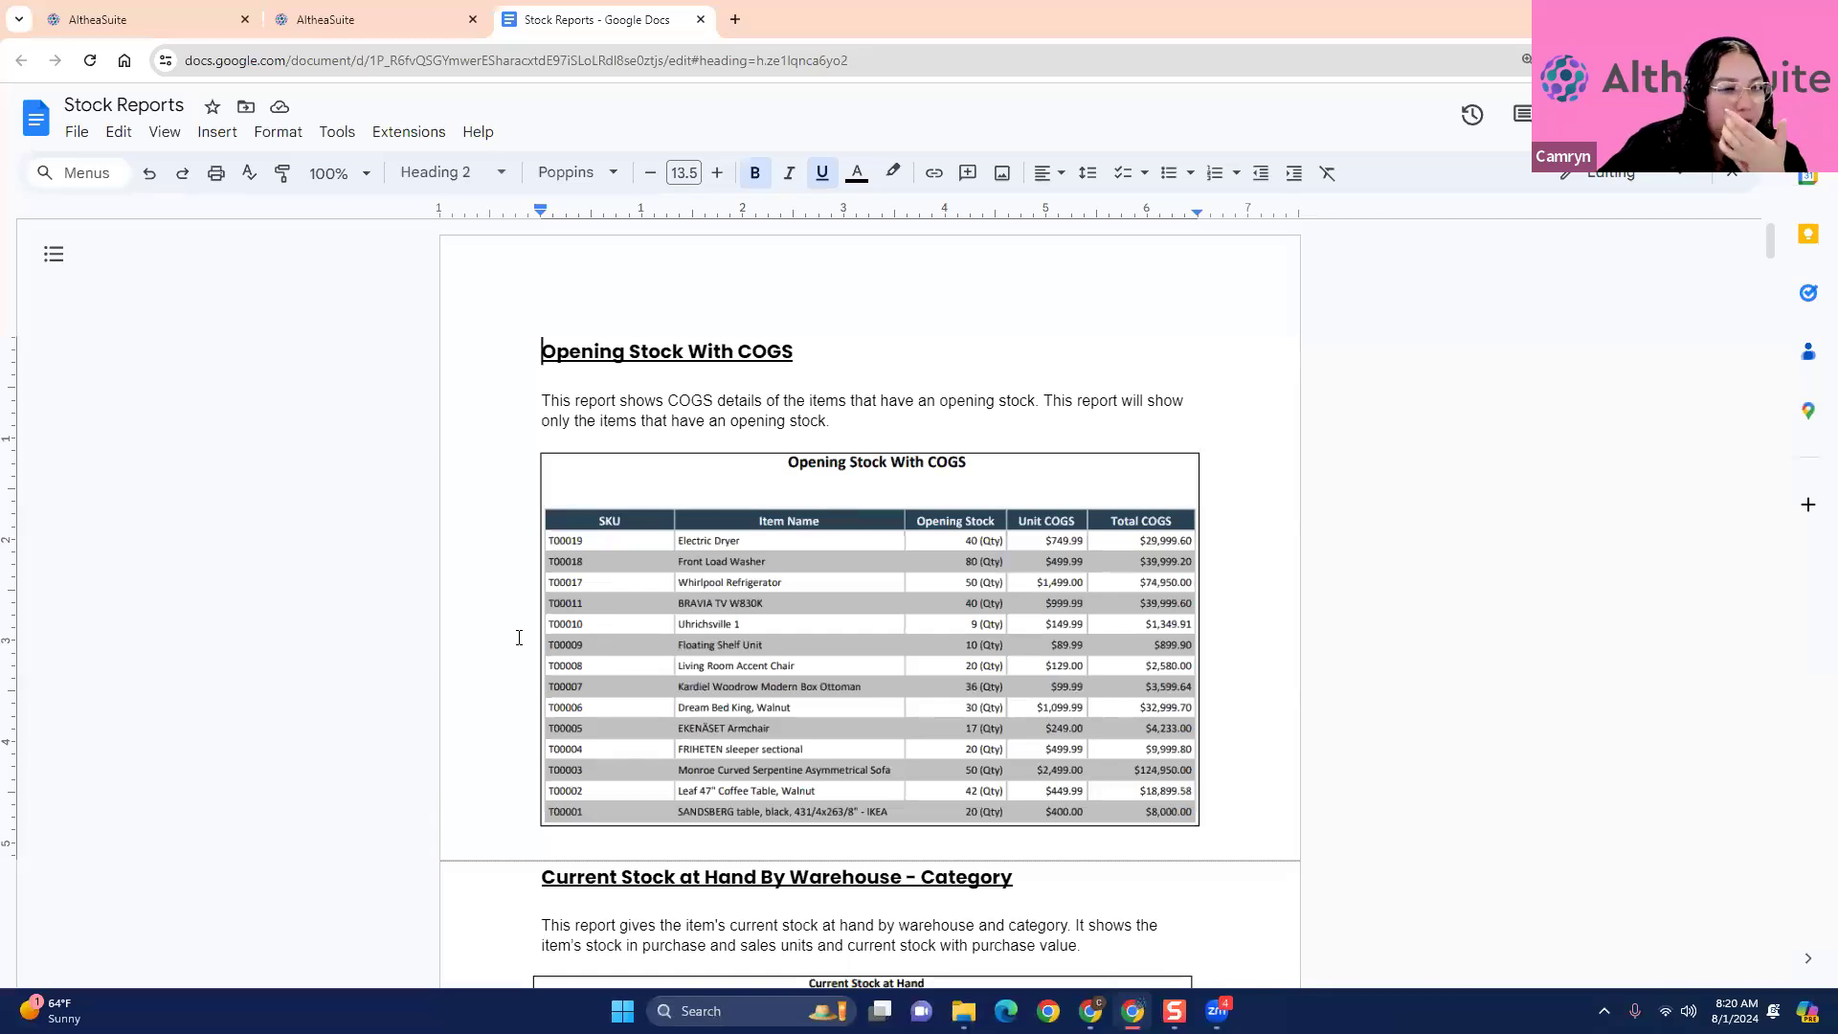
pyautogui.scroll(-1, 519, 638)
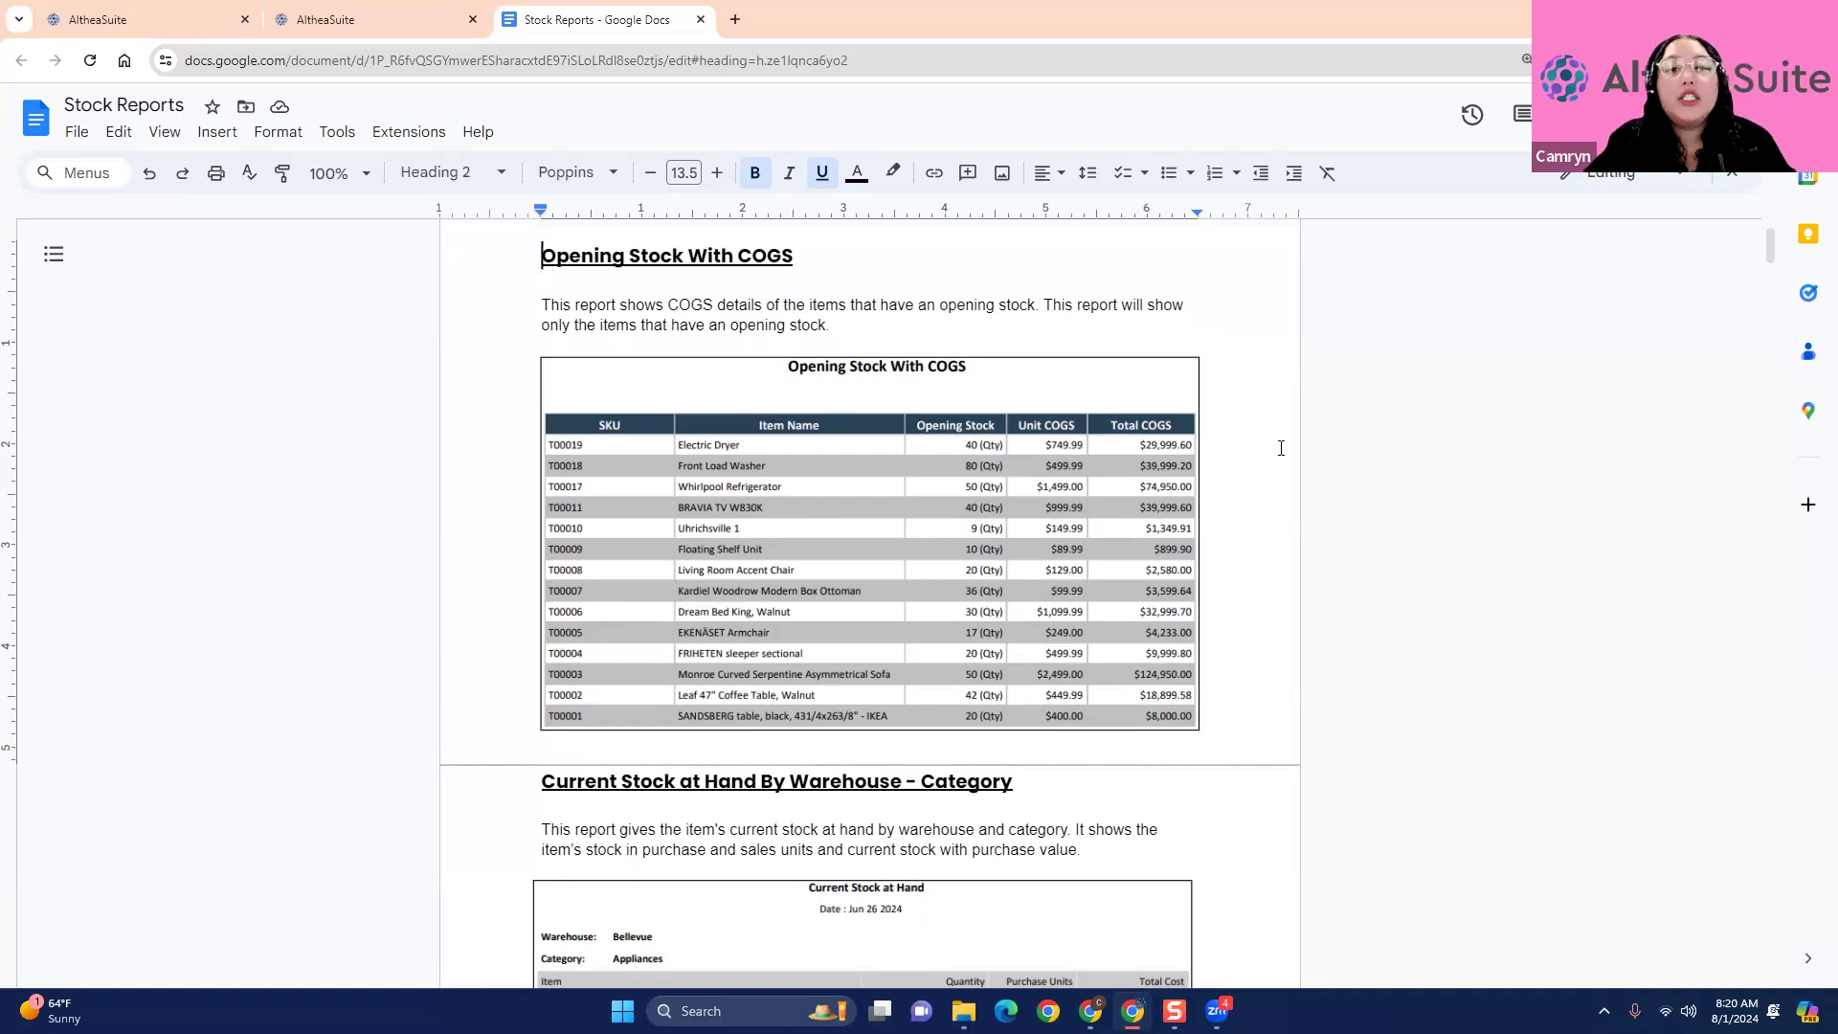
pyautogui.scroll(-1, 1281, 448)
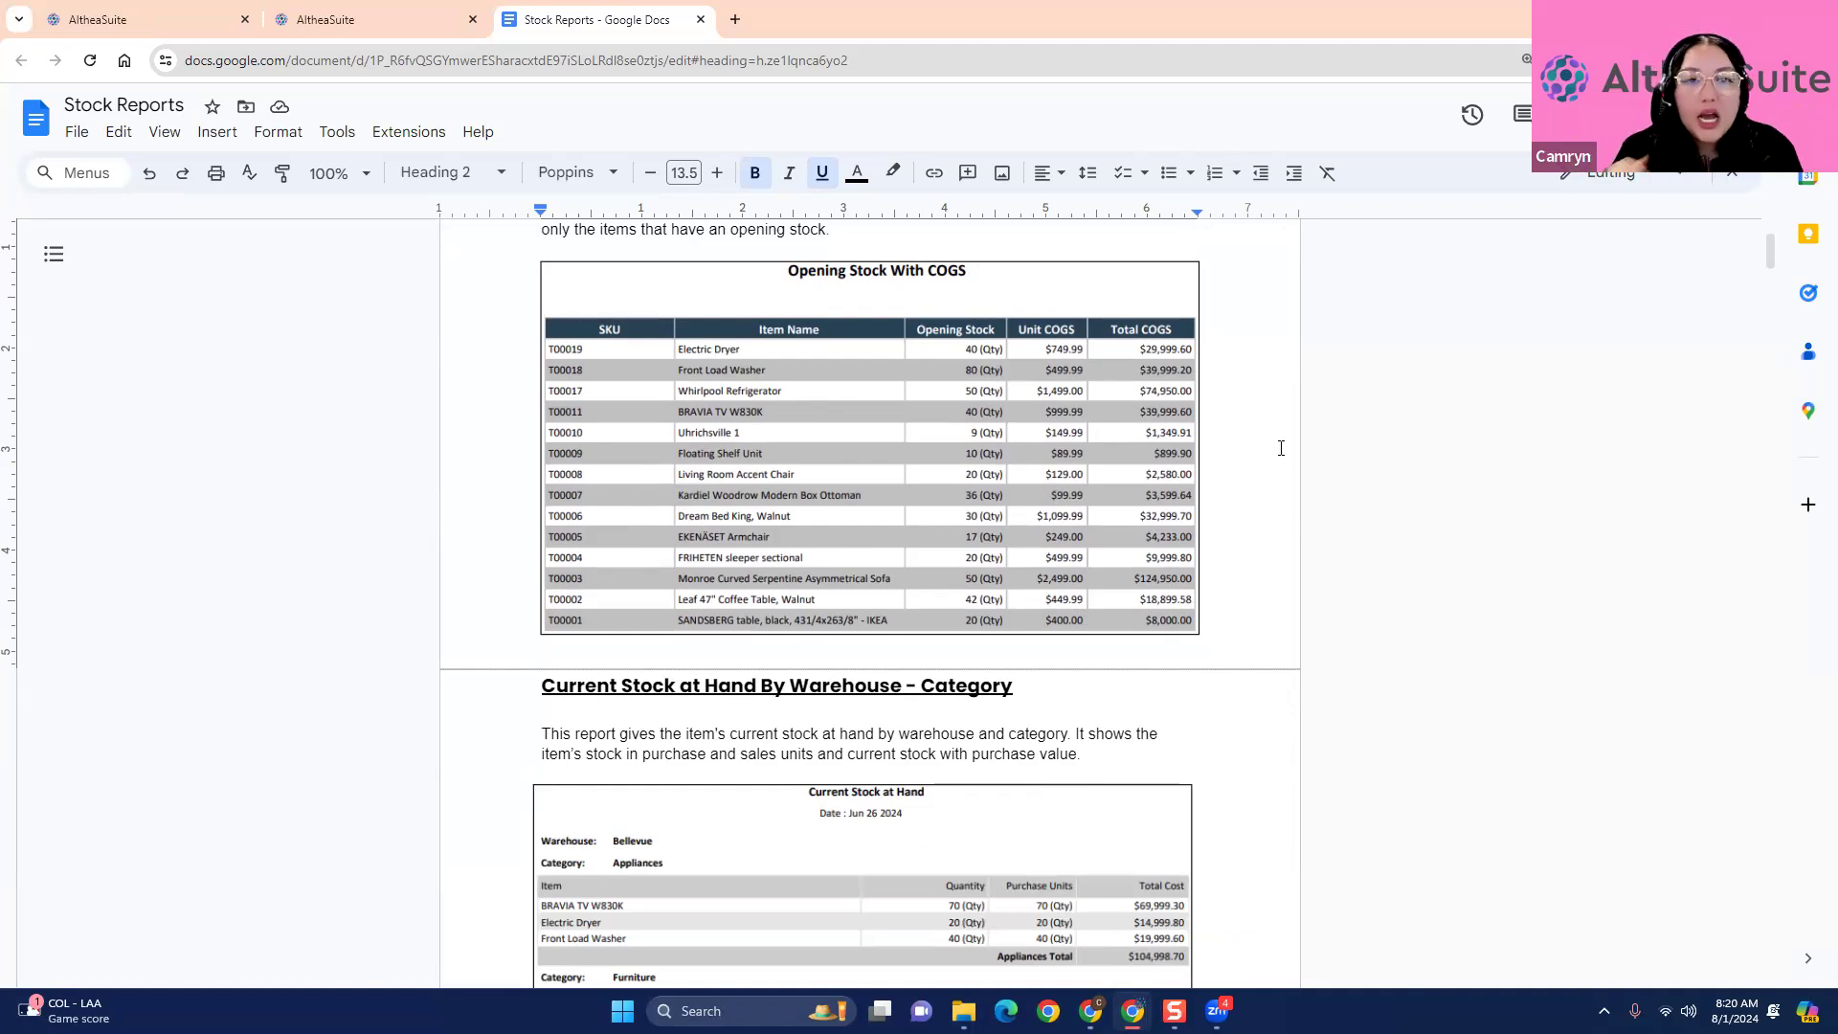
pyautogui.scroll(1, 1359, 632)
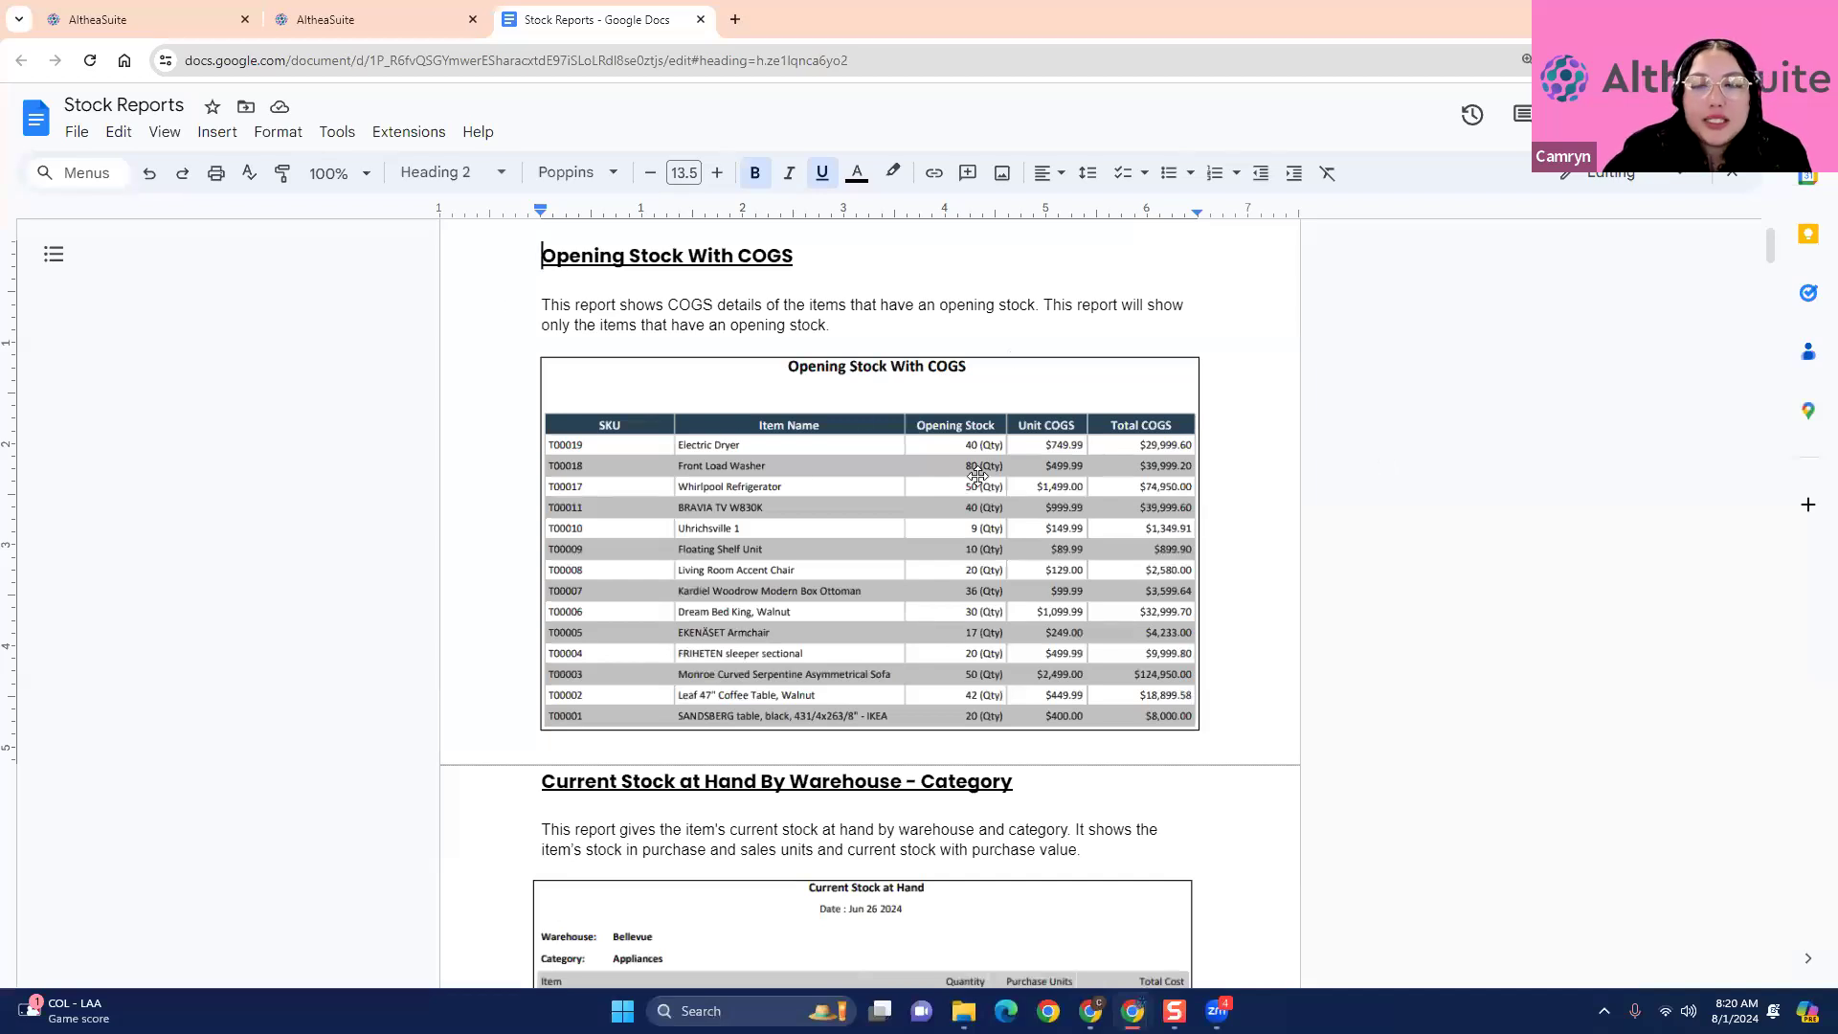
pyautogui.scroll(-1, 1244, 439)
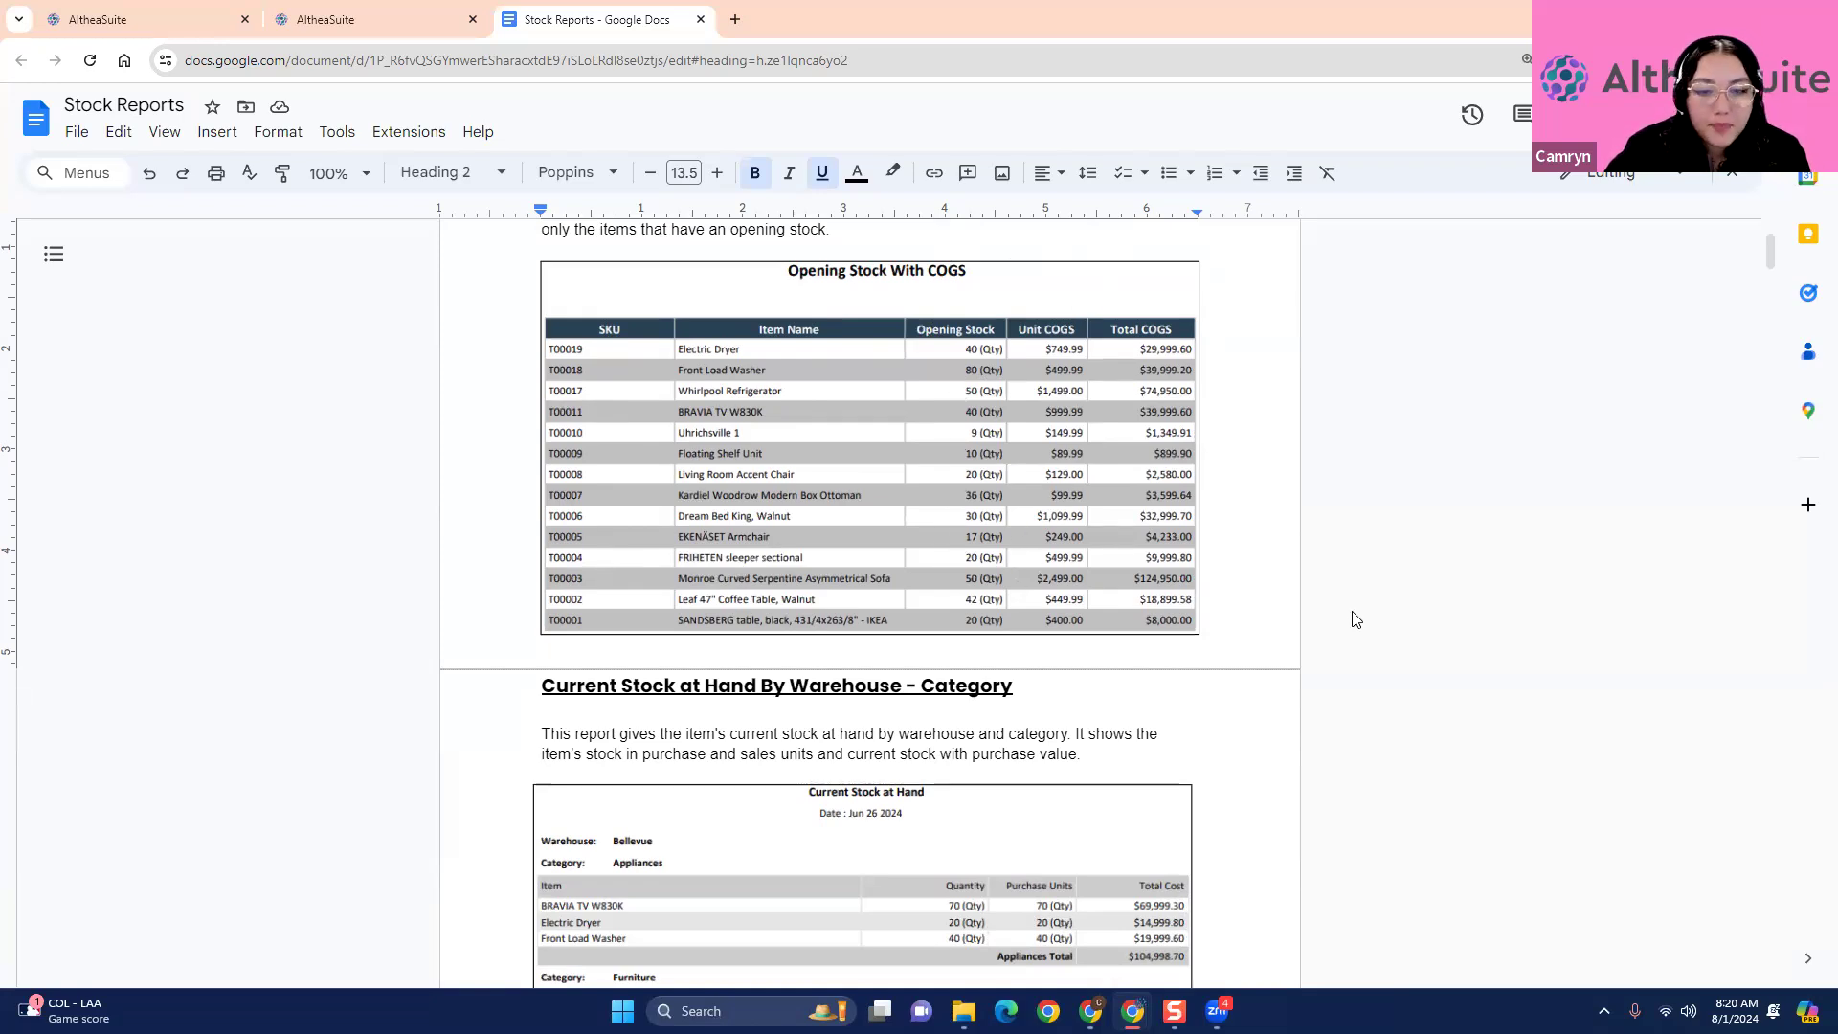
# - Examine the Current Stock at Hand By Warehouse - Category sample and compare it with the warehouse stock page in AltheaSuite
pyautogui.scroll(-2, 1356, 616)
pyautogui.scroll(-2, 1356, 616)
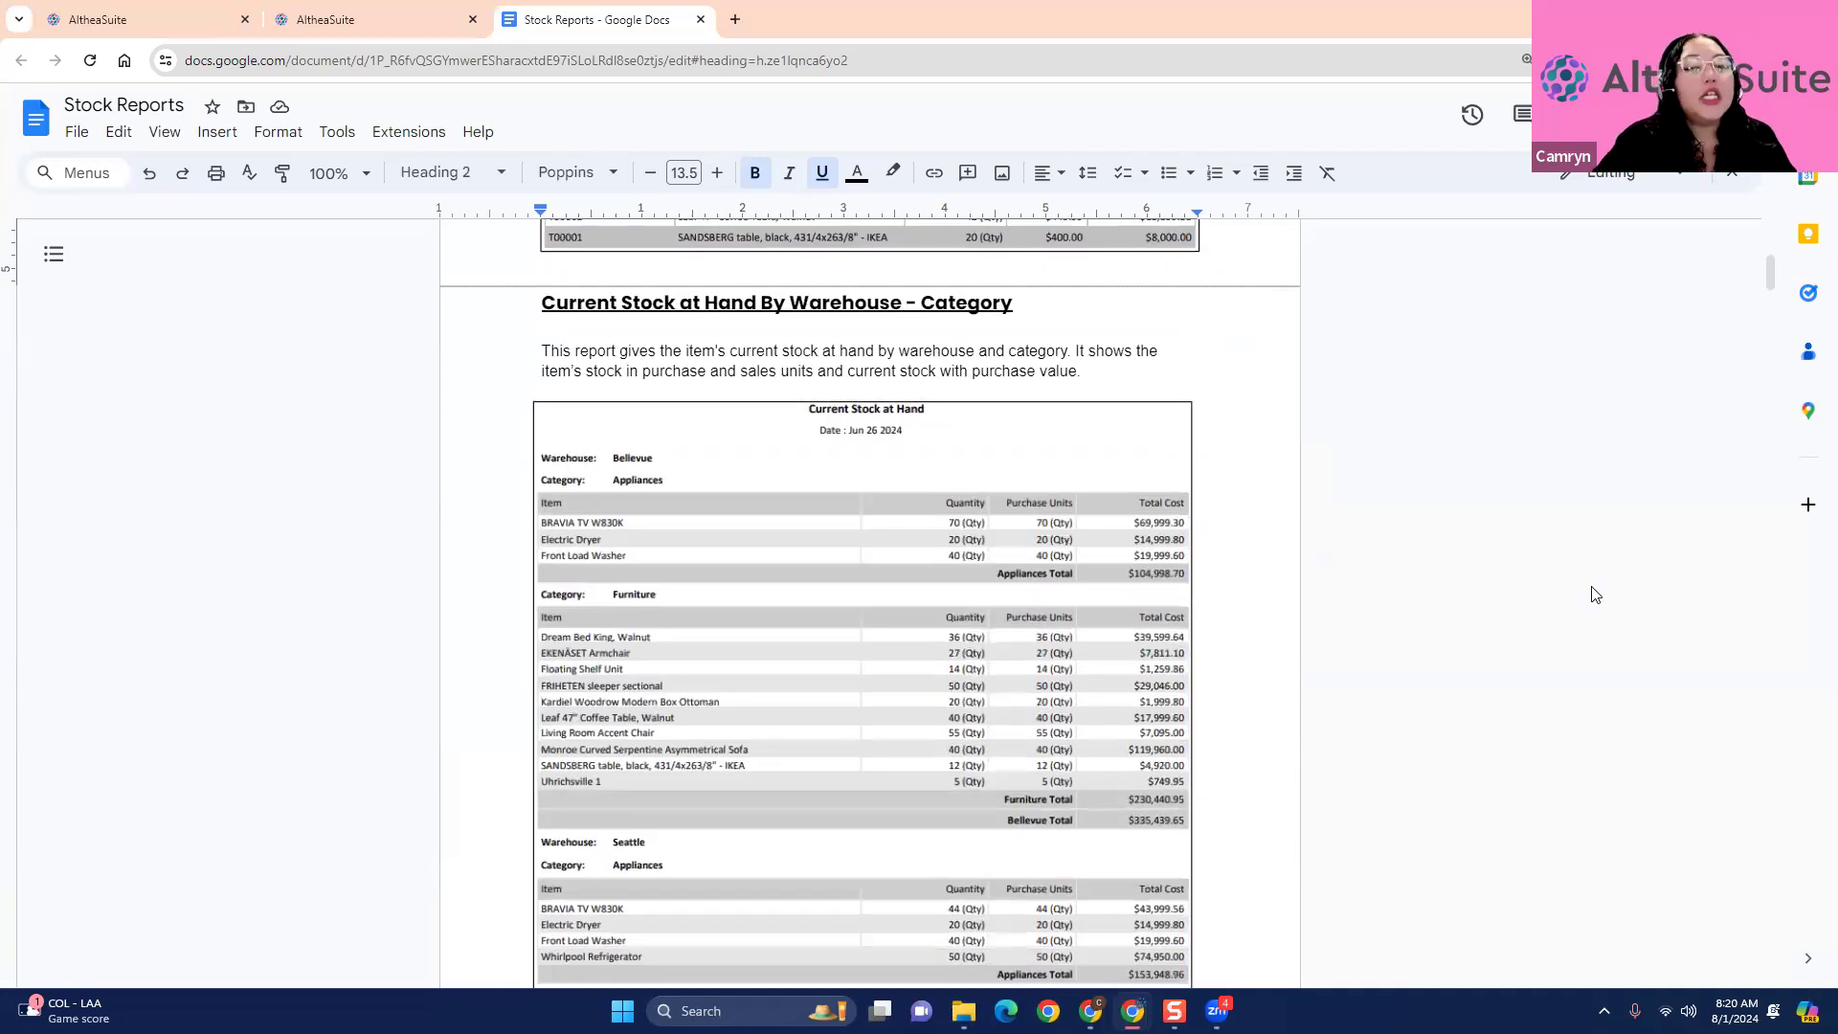
pyautogui.scroll(-1, 1380, 609)
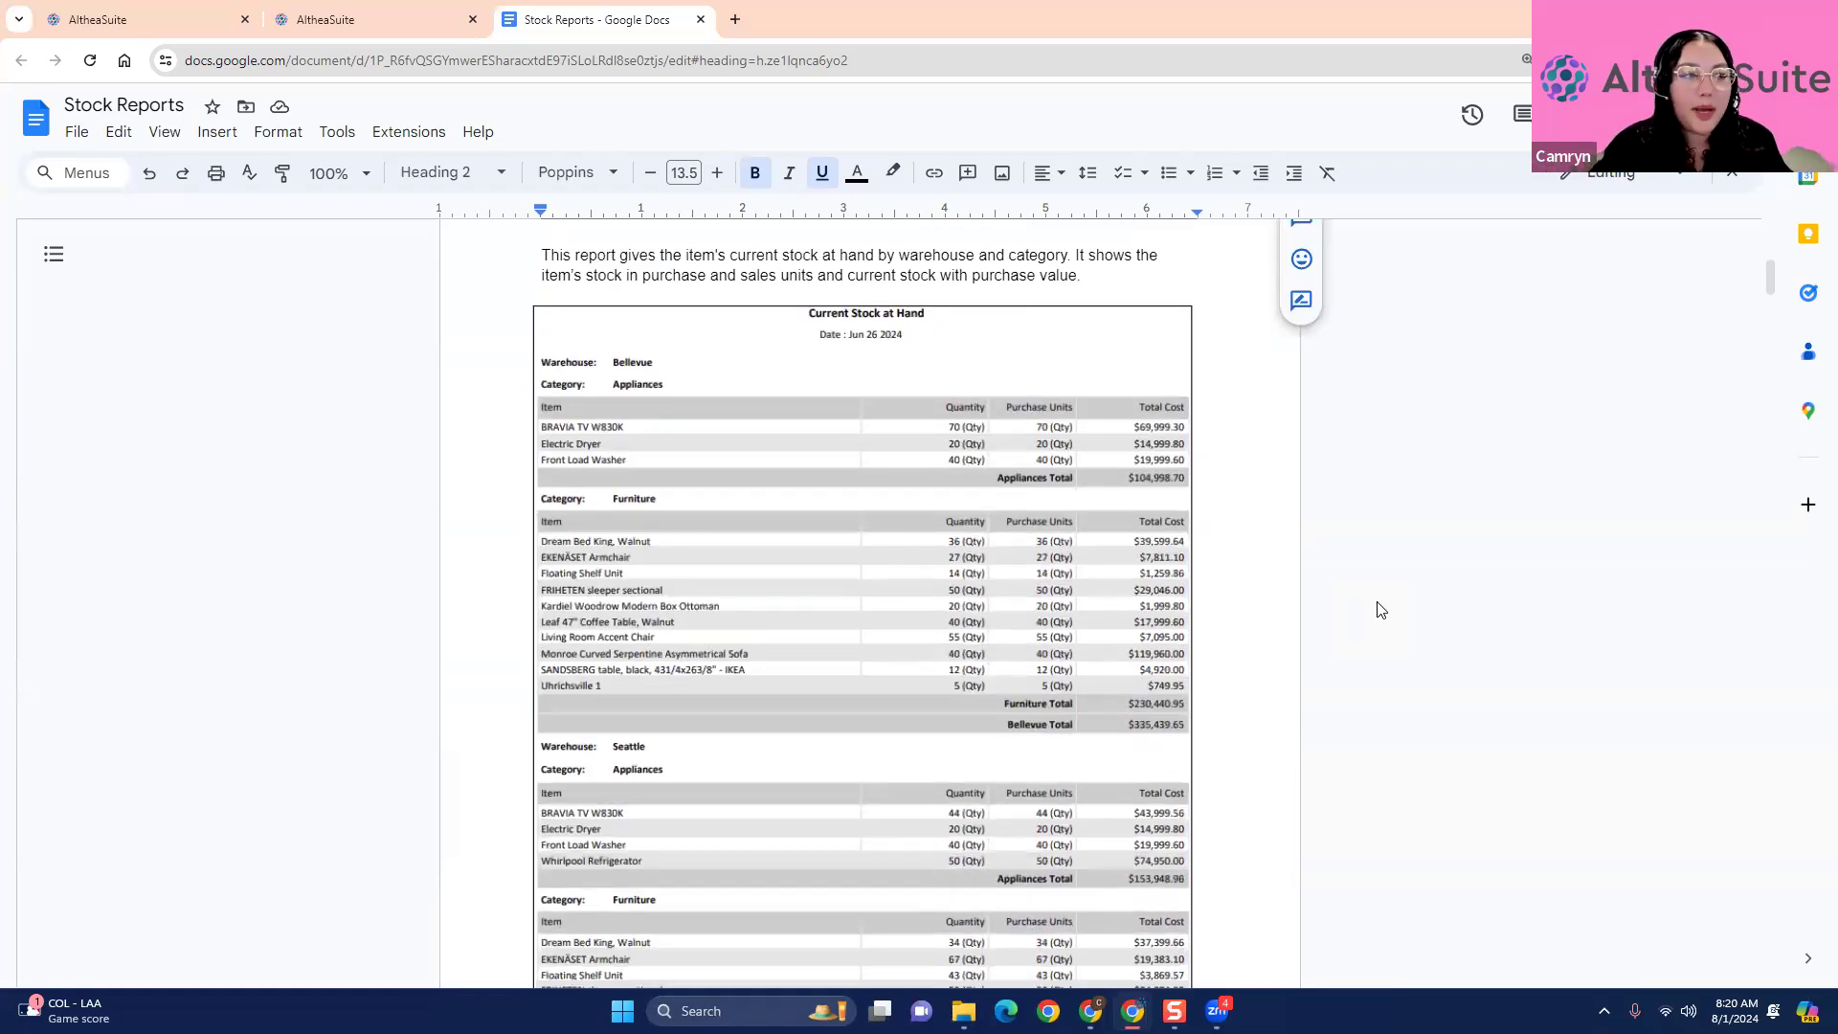
pyautogui.scroll(1, 1380, 609)
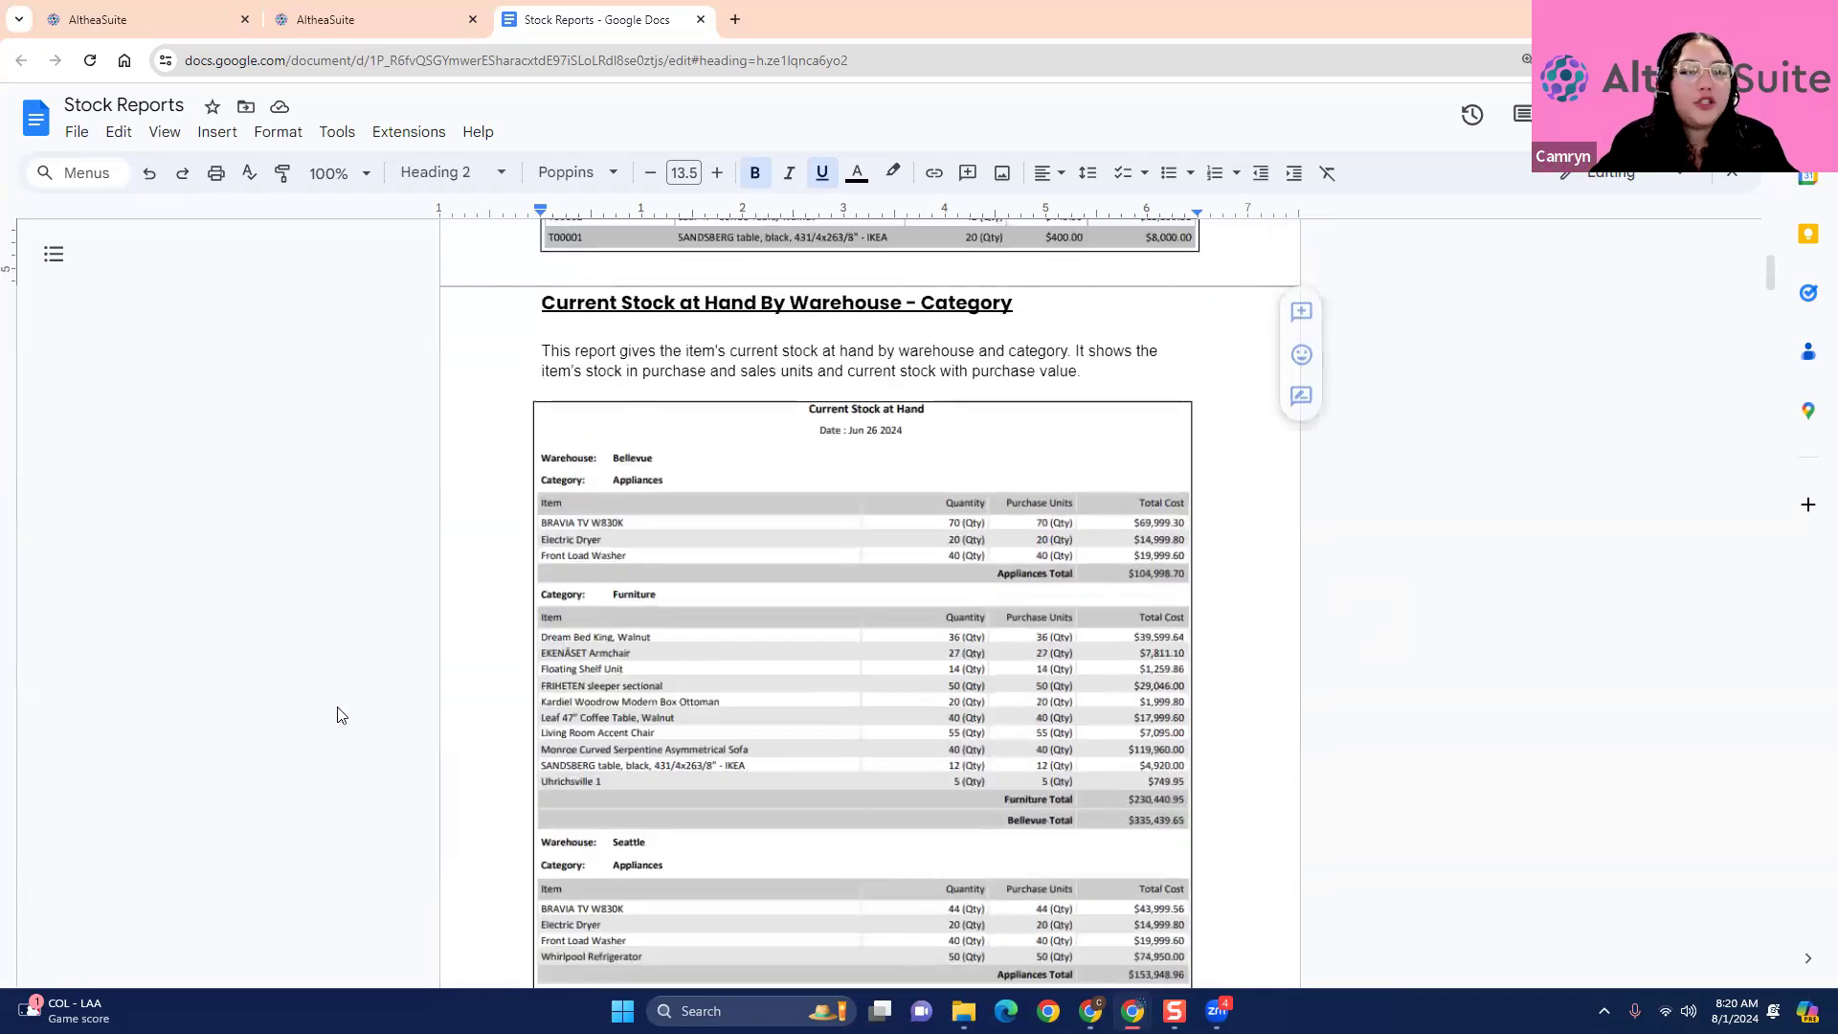
pyautogui.click(348, 25)
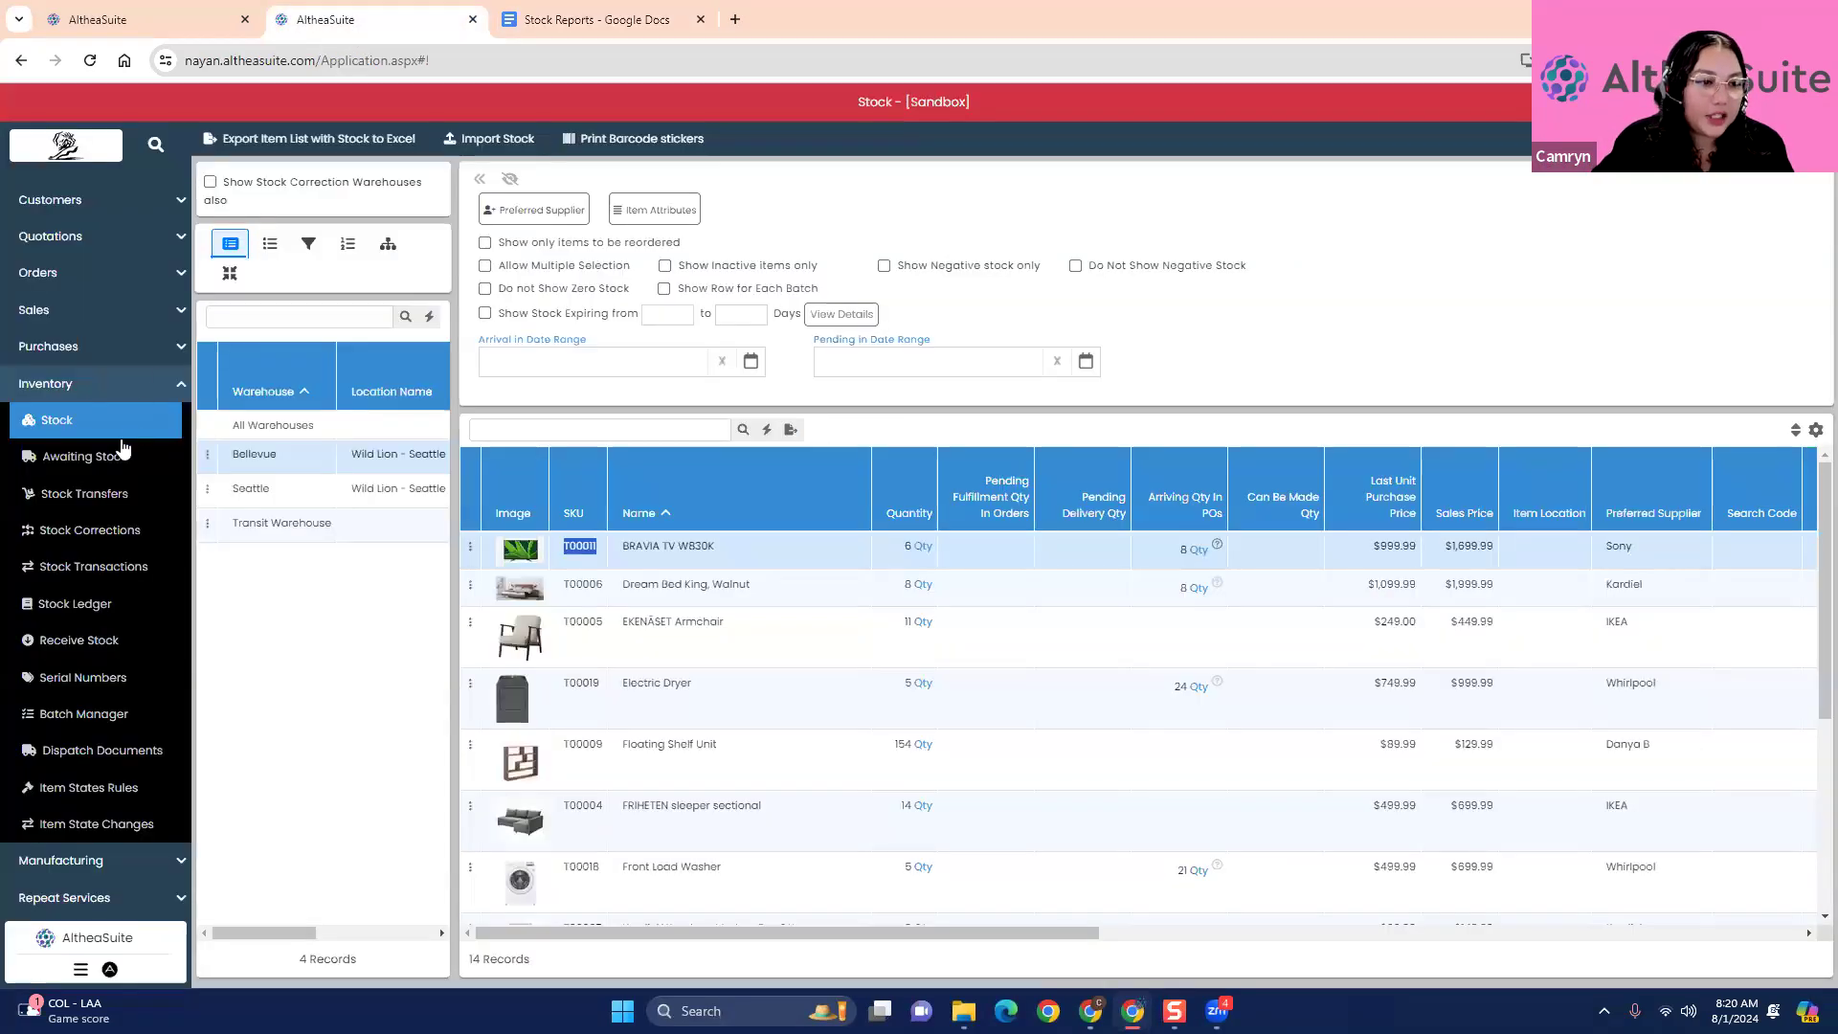
pyautogui.click(255, 736)
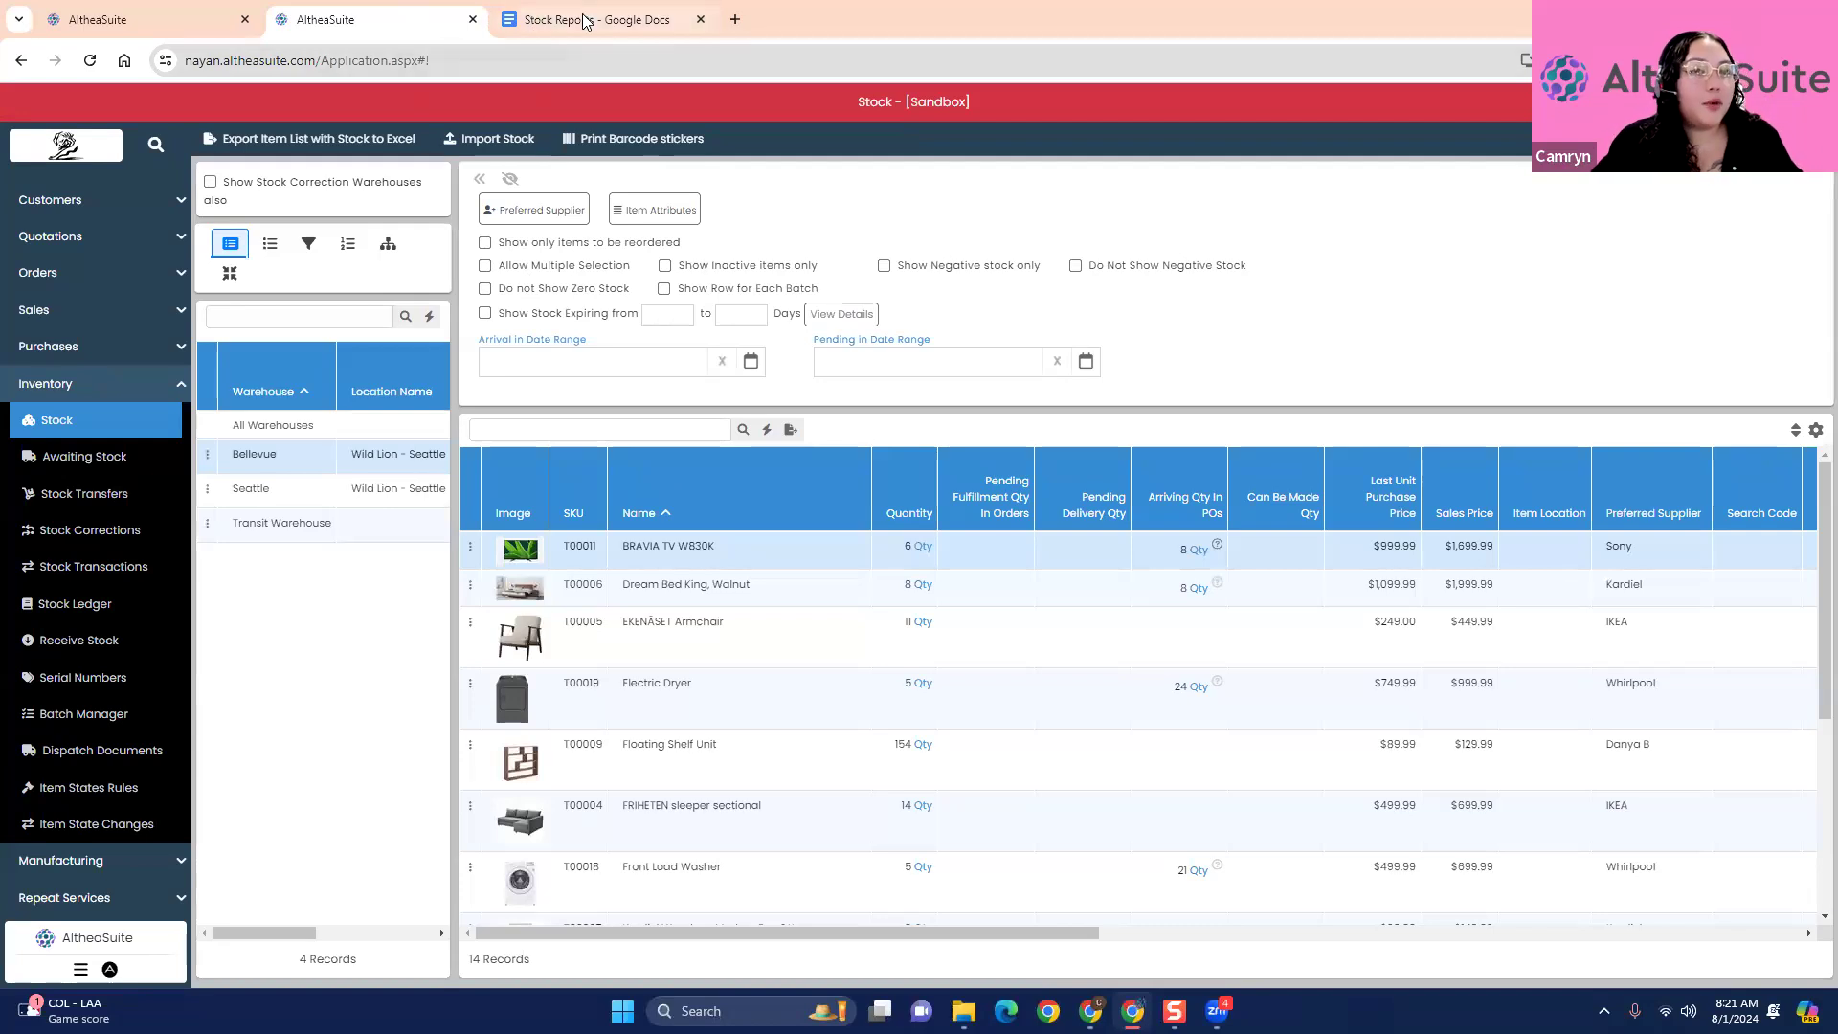
# - Return to the Stock Reports document and examine the Dump Stock Corrections in Date Range sample report
pyautogui.hotkey('ctrl', 'Tab')
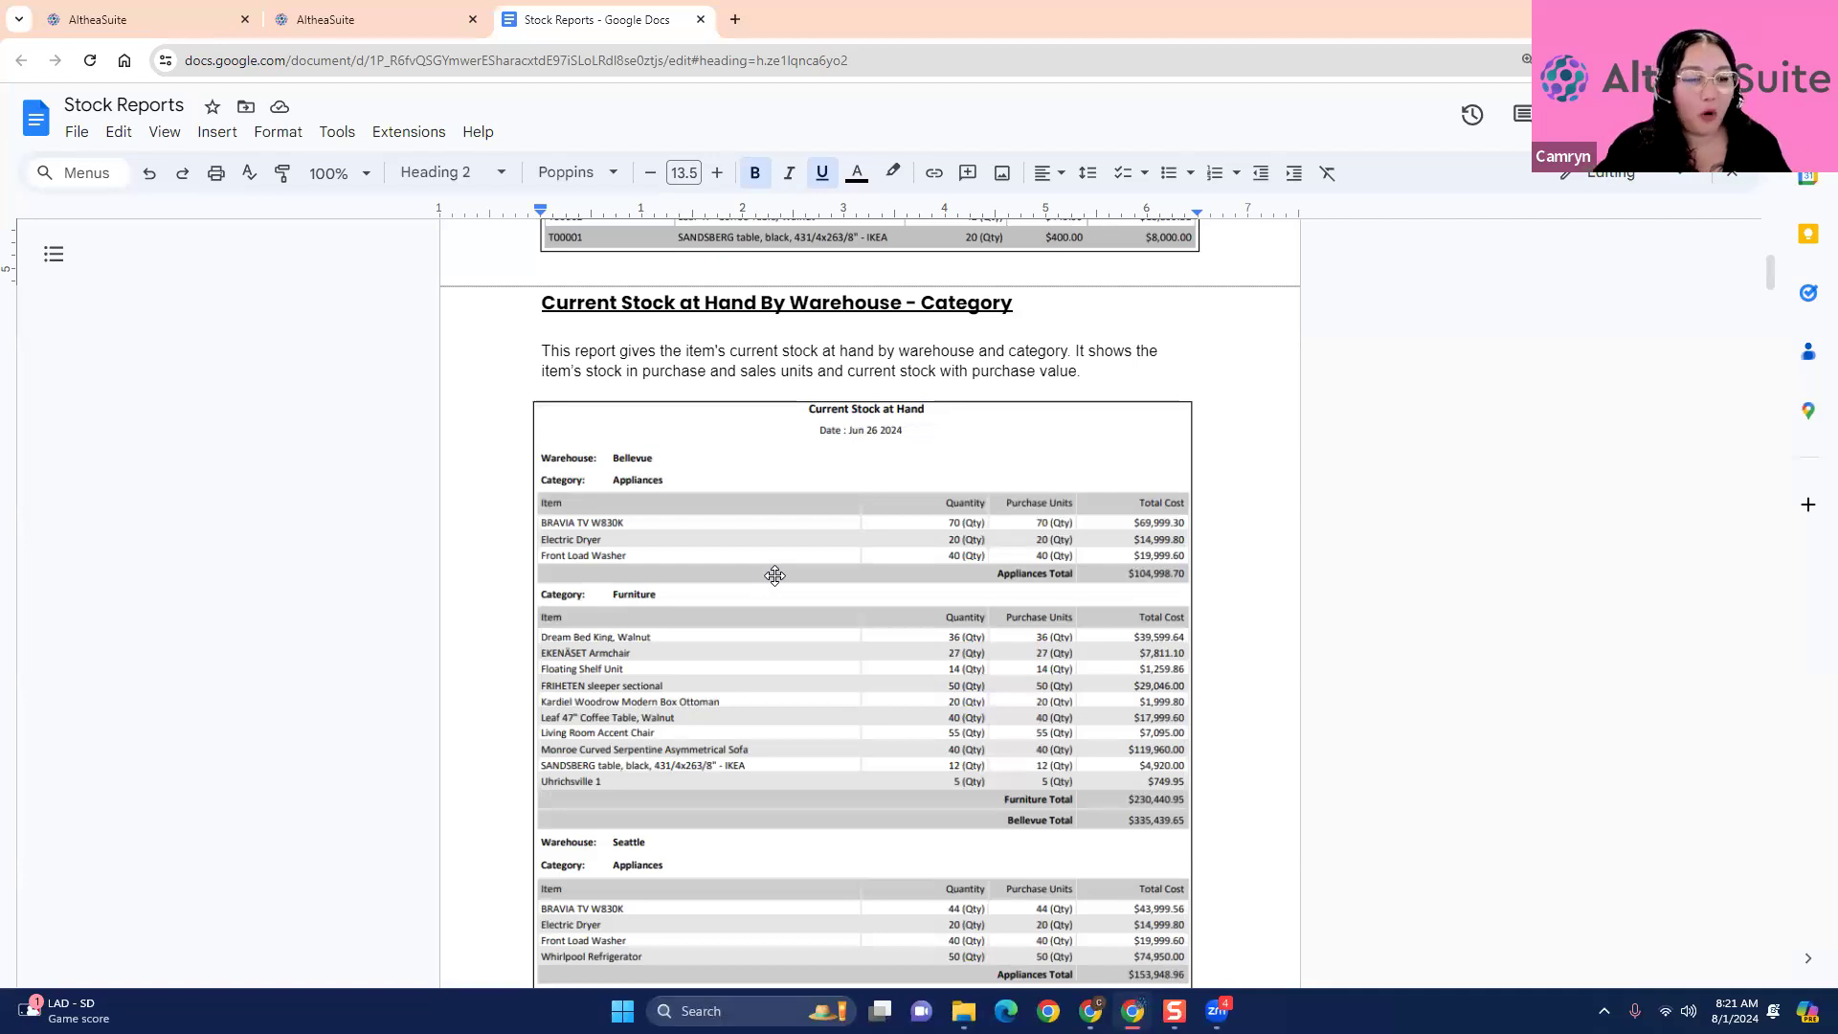
pyautogui.scroll(-10, 774, 575)
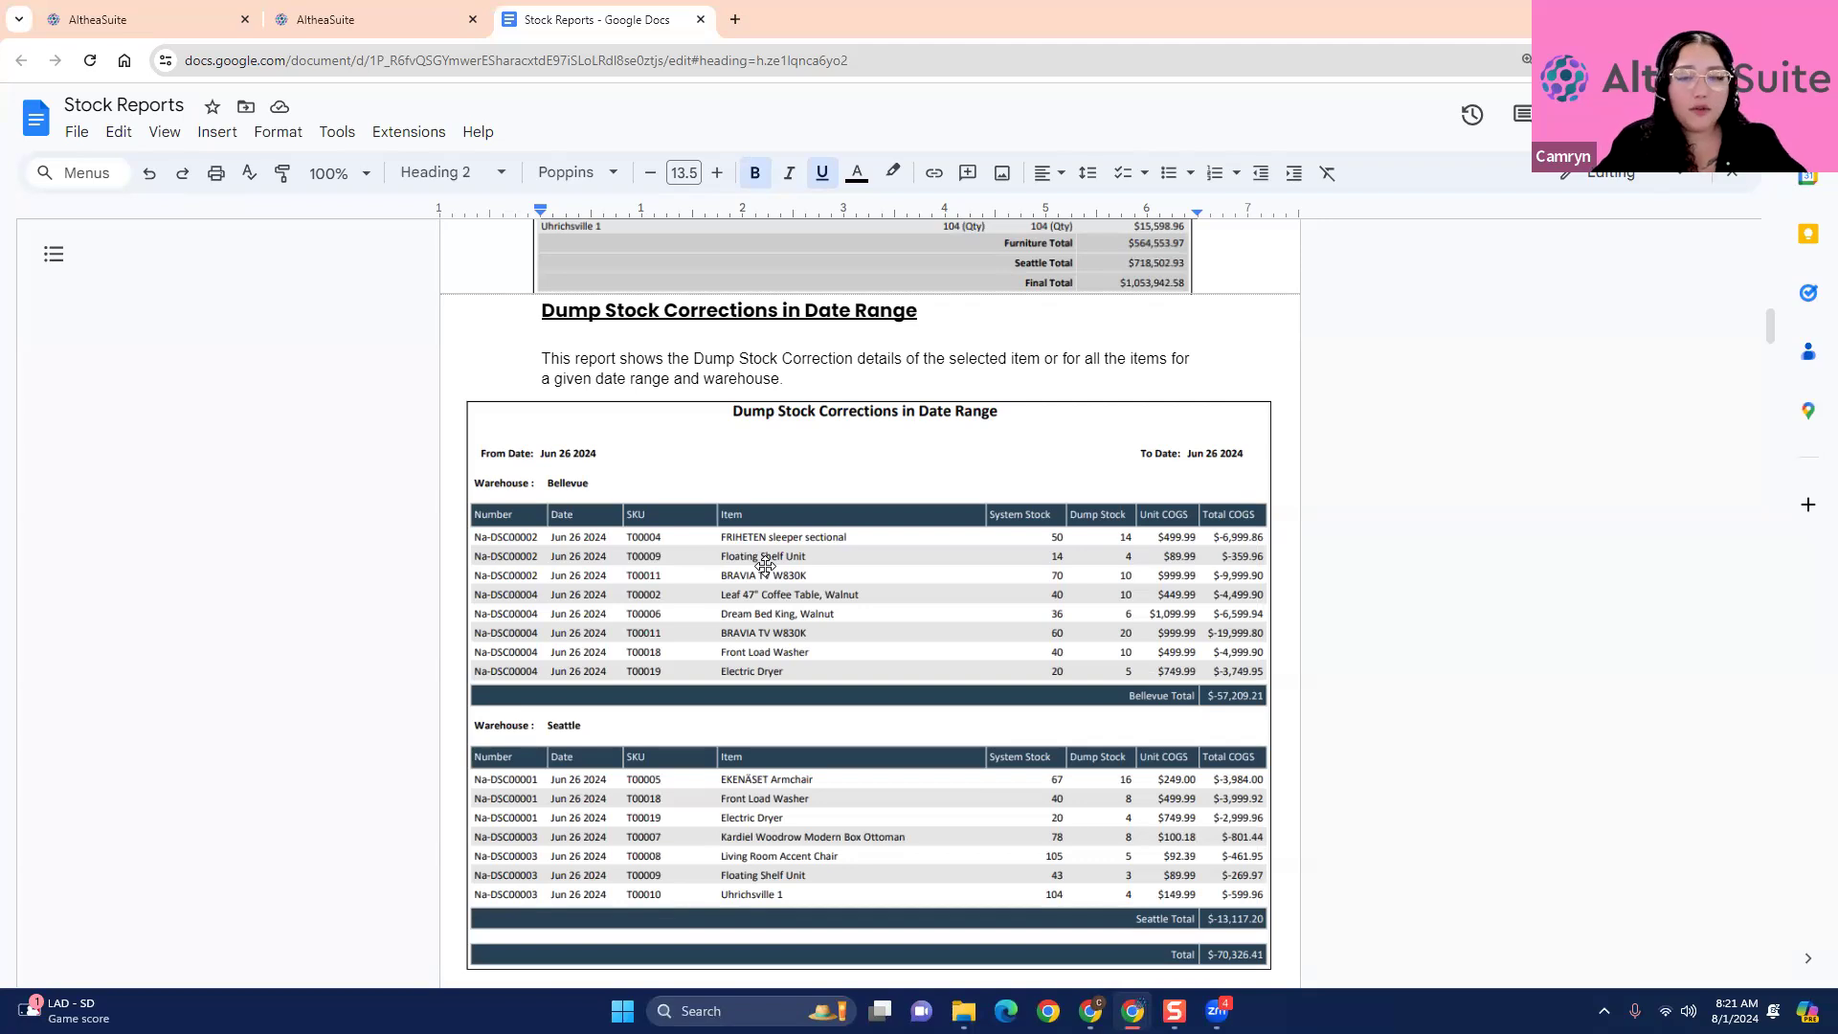
pyautogui.scroll(-1, 765, 565)
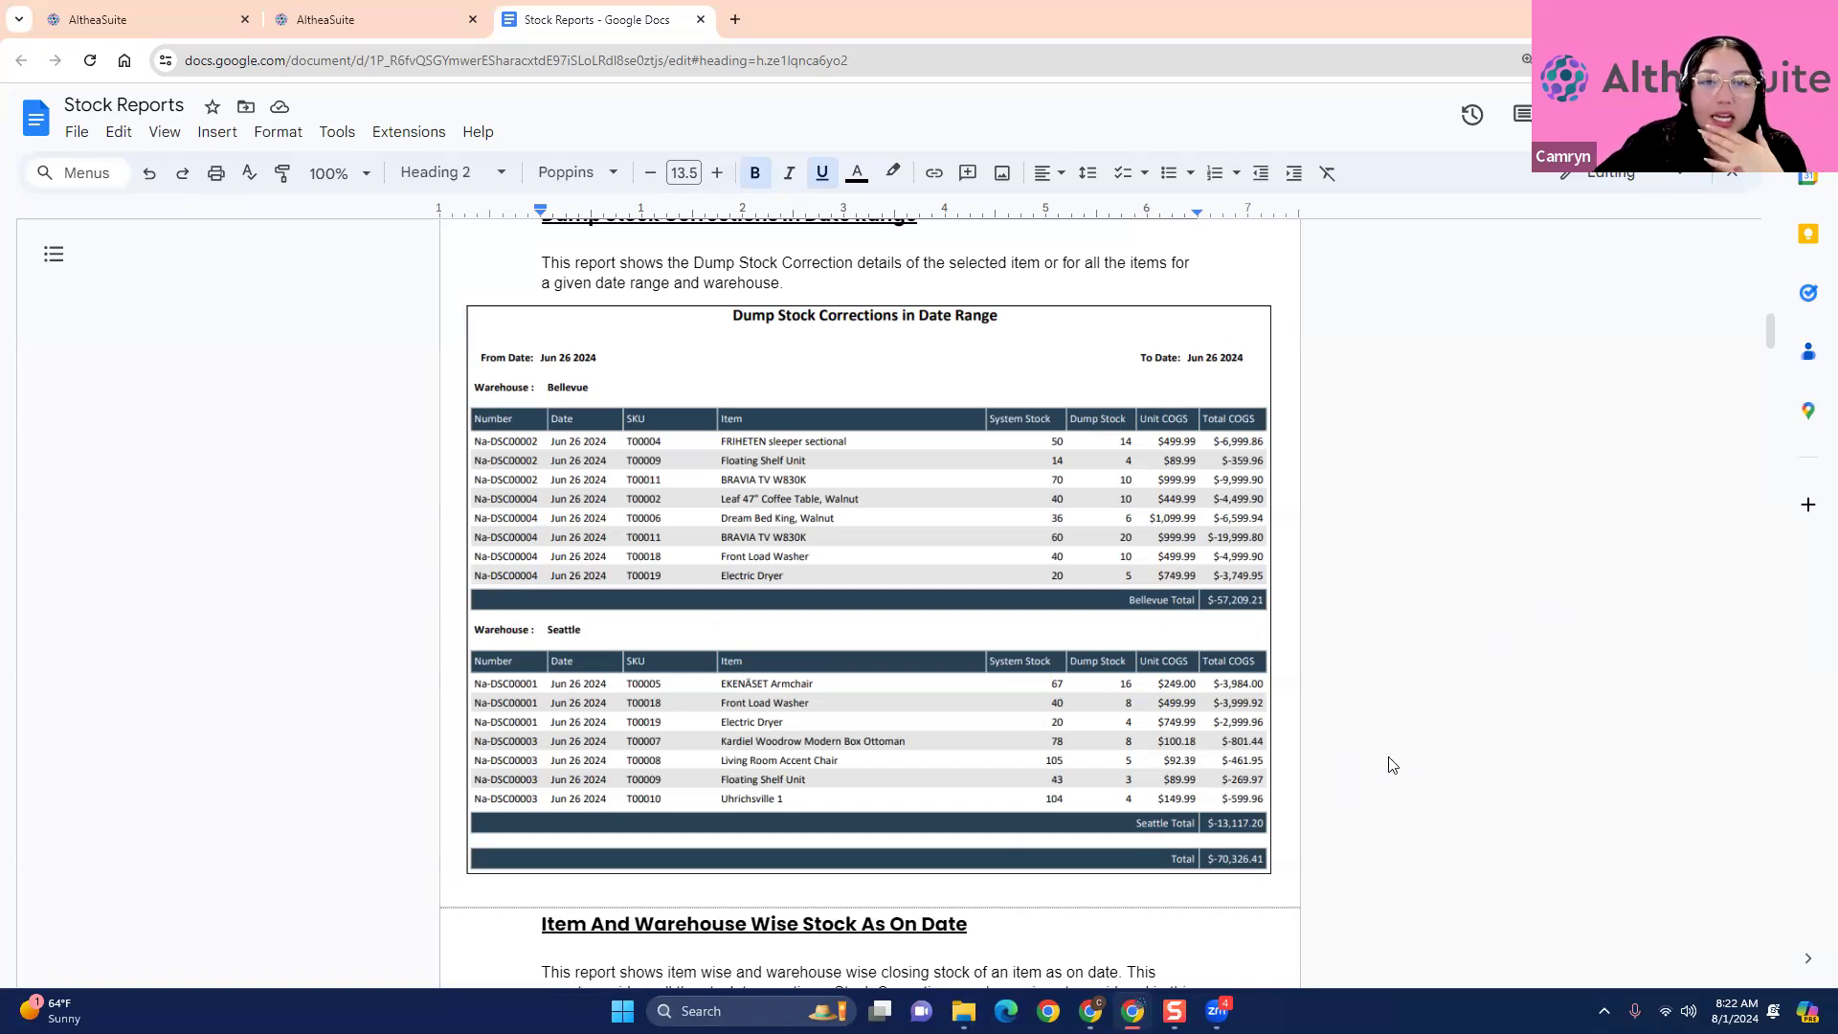
# - Examine the Item And Warehouse Wise Stock As On Date sample, including its Seattle, Bellevue and total quantity columns
pyautogui.scroll(-5, 1391, 764)
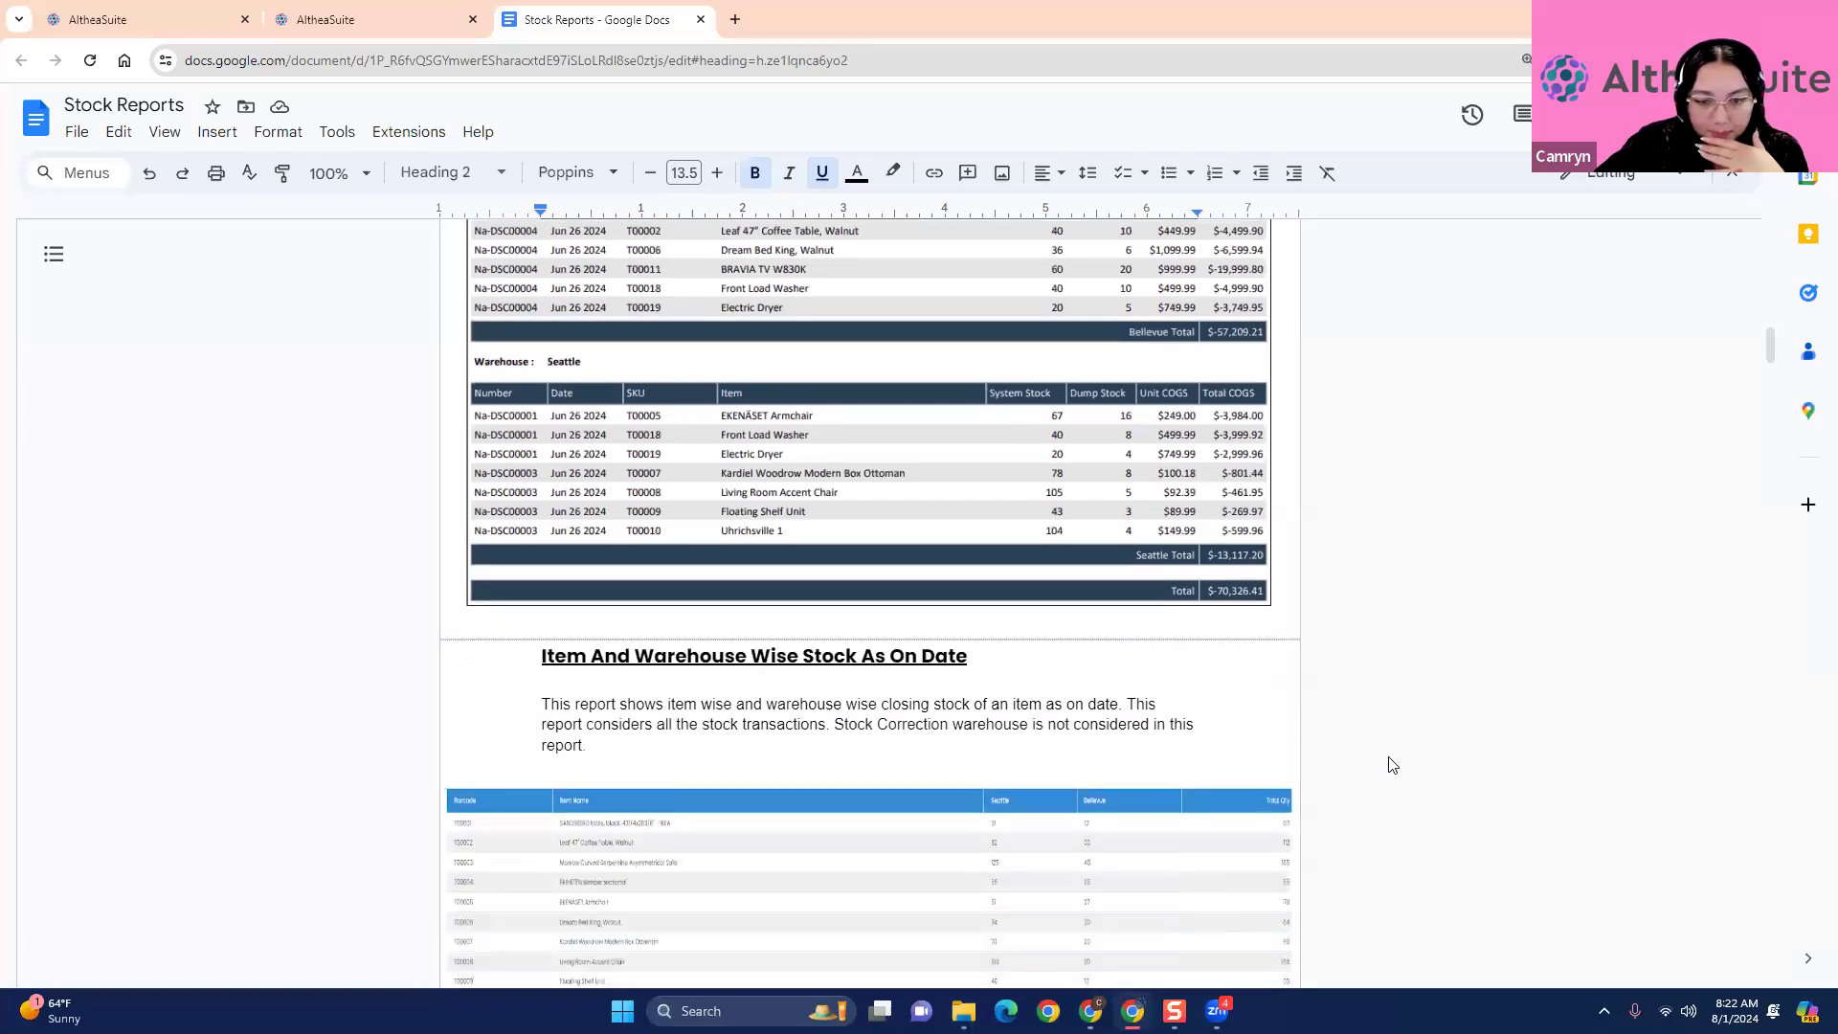
pyautogui.scroll(-2, 1391, 764)
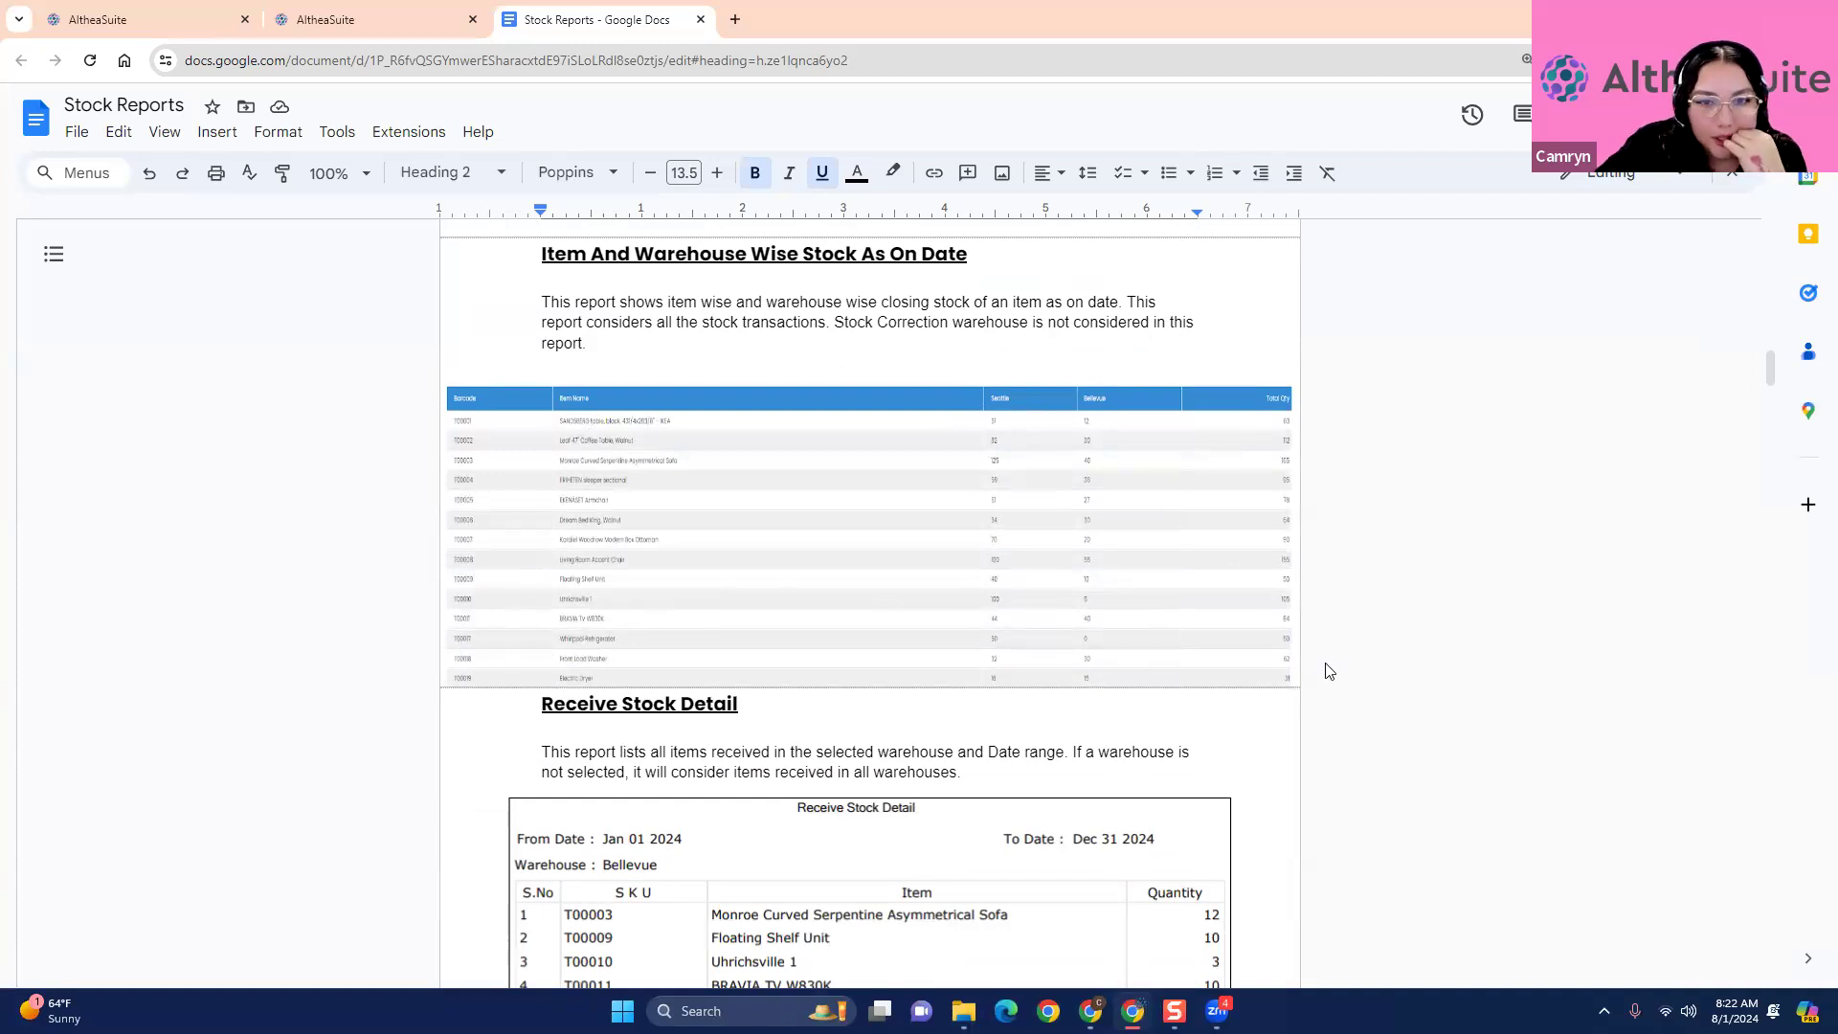
pyautogui.scroll(3, 1345, 657)
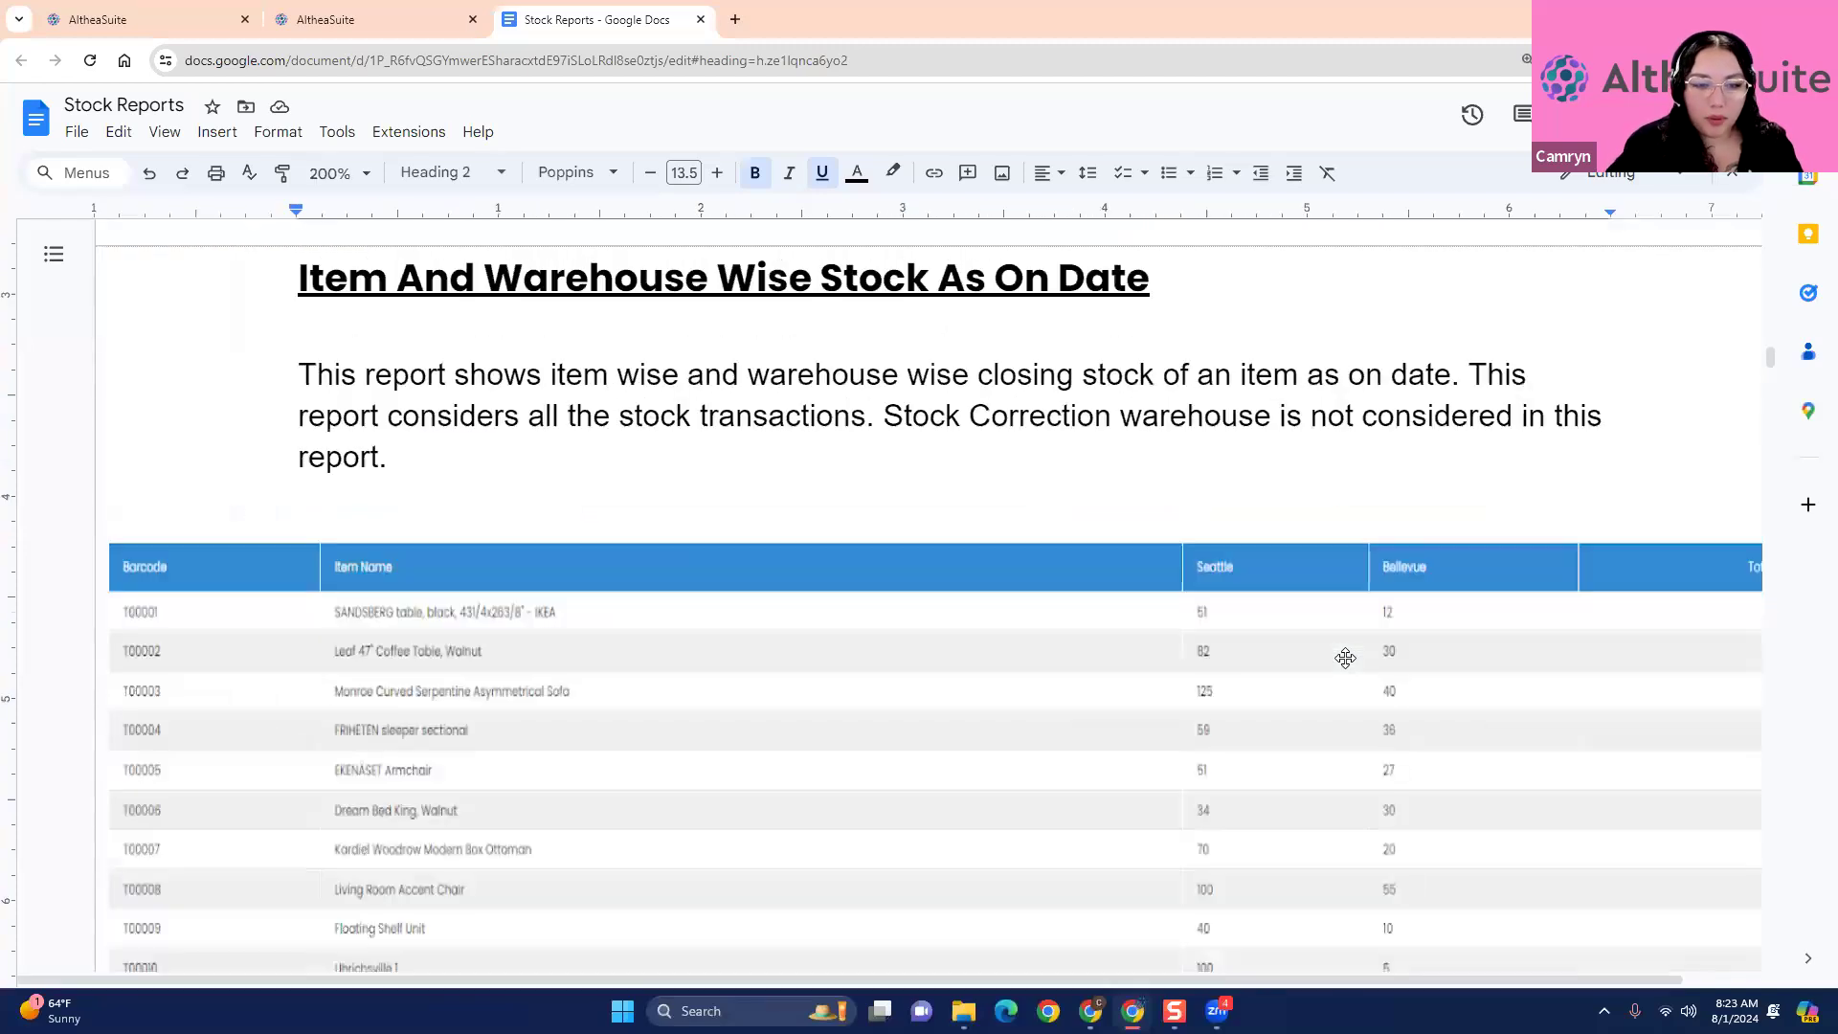
pyautogui.scroll(-3, 1304, 644)
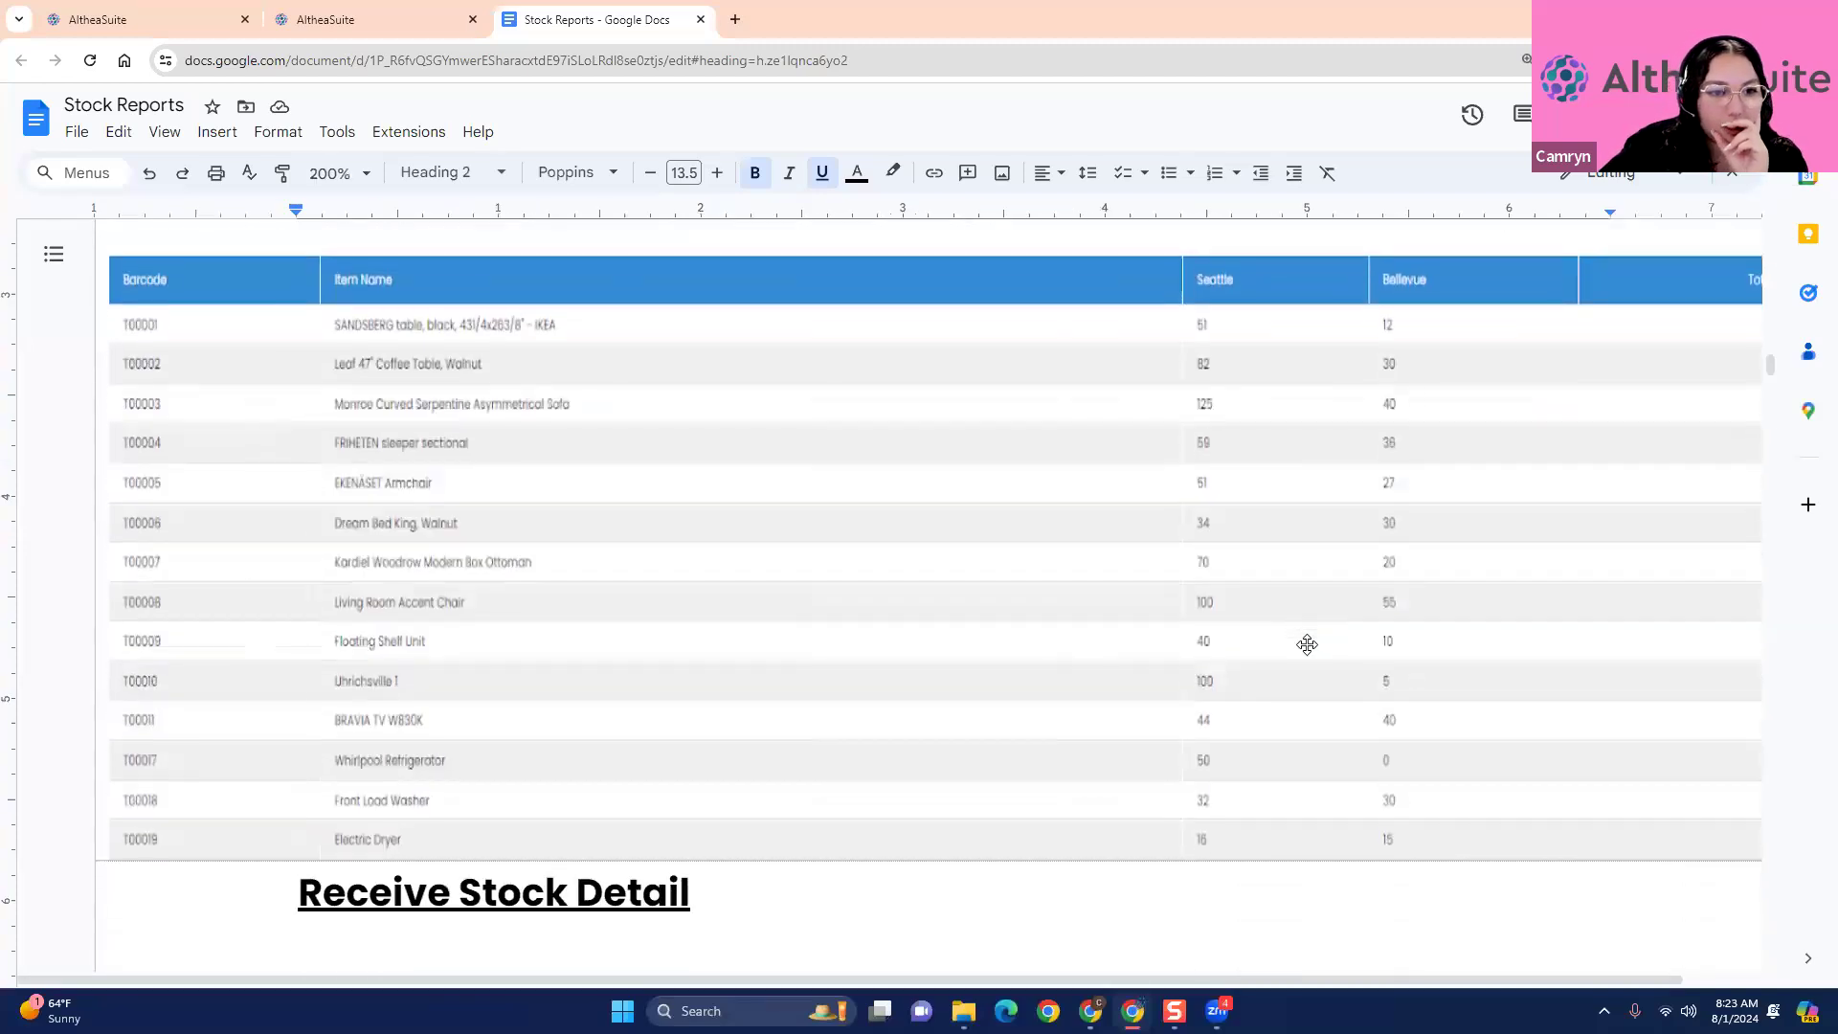
pyautogui.scroll(2, 1067, 866)
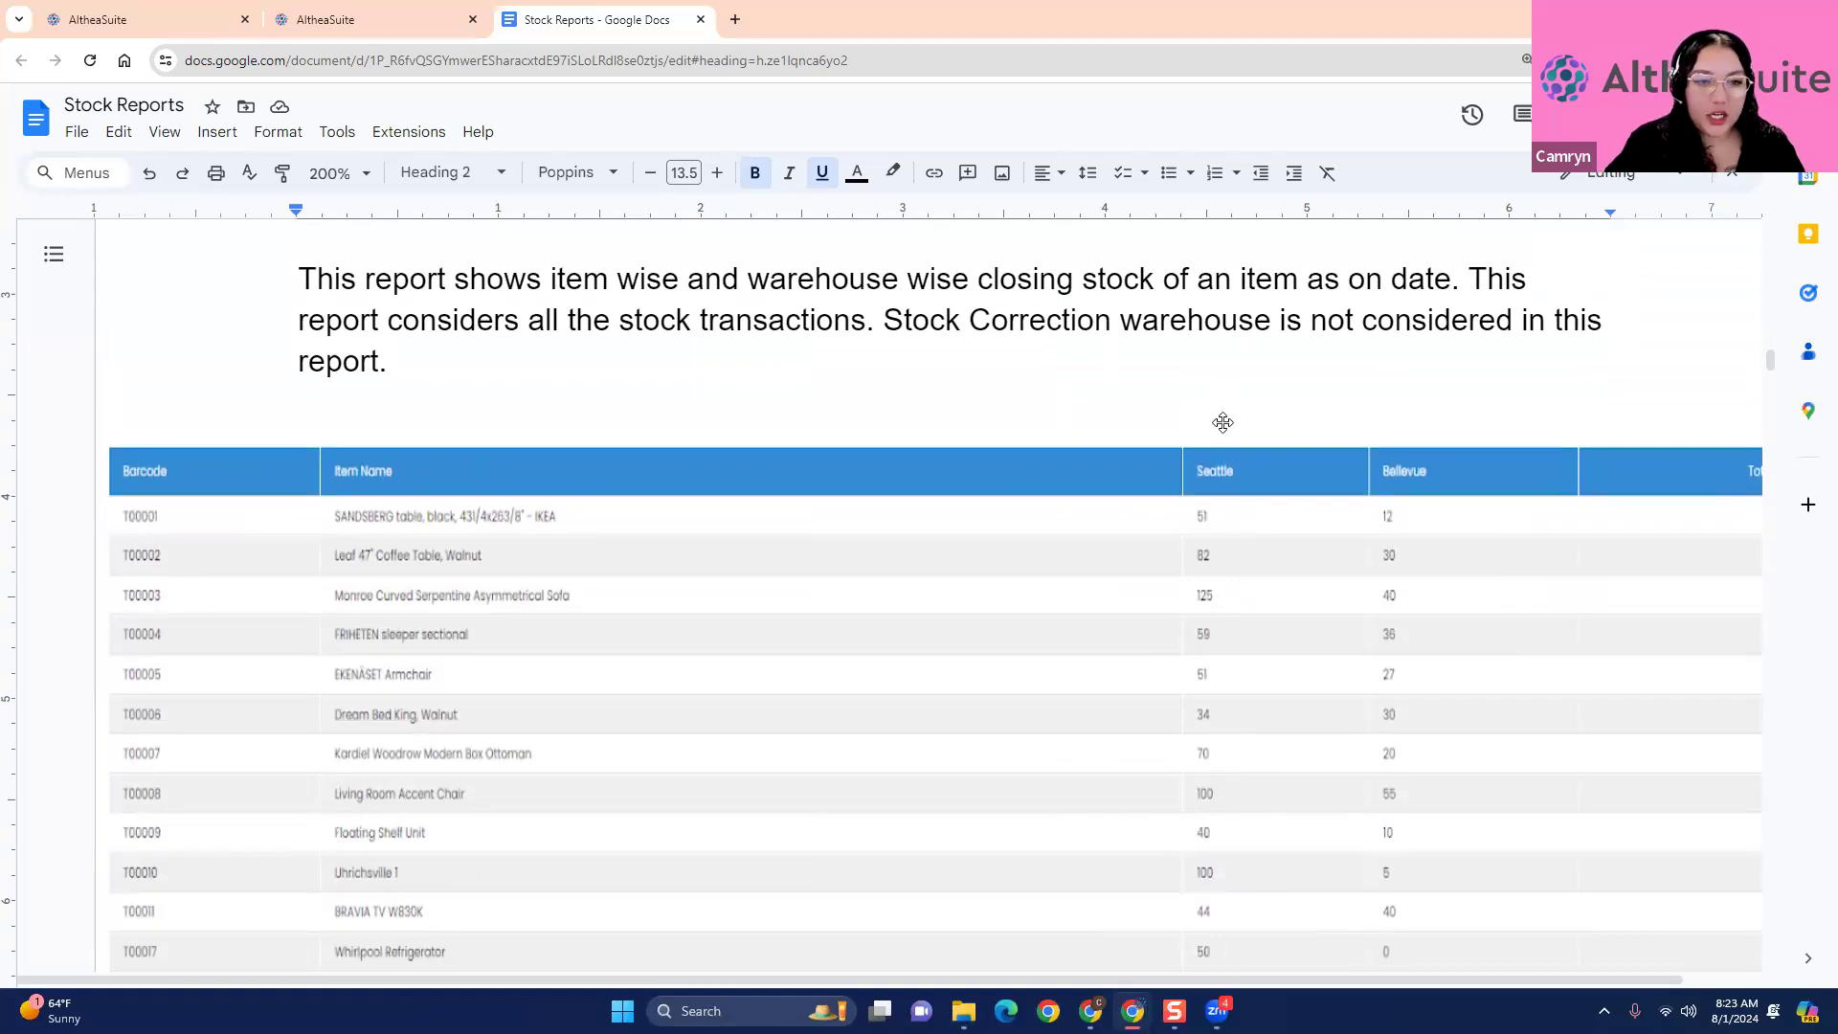
pyautogui.keyDown('ctrl'); pyautogui.scroll(-3, 1224, 424); pyautogui.keyUp('ctrl')
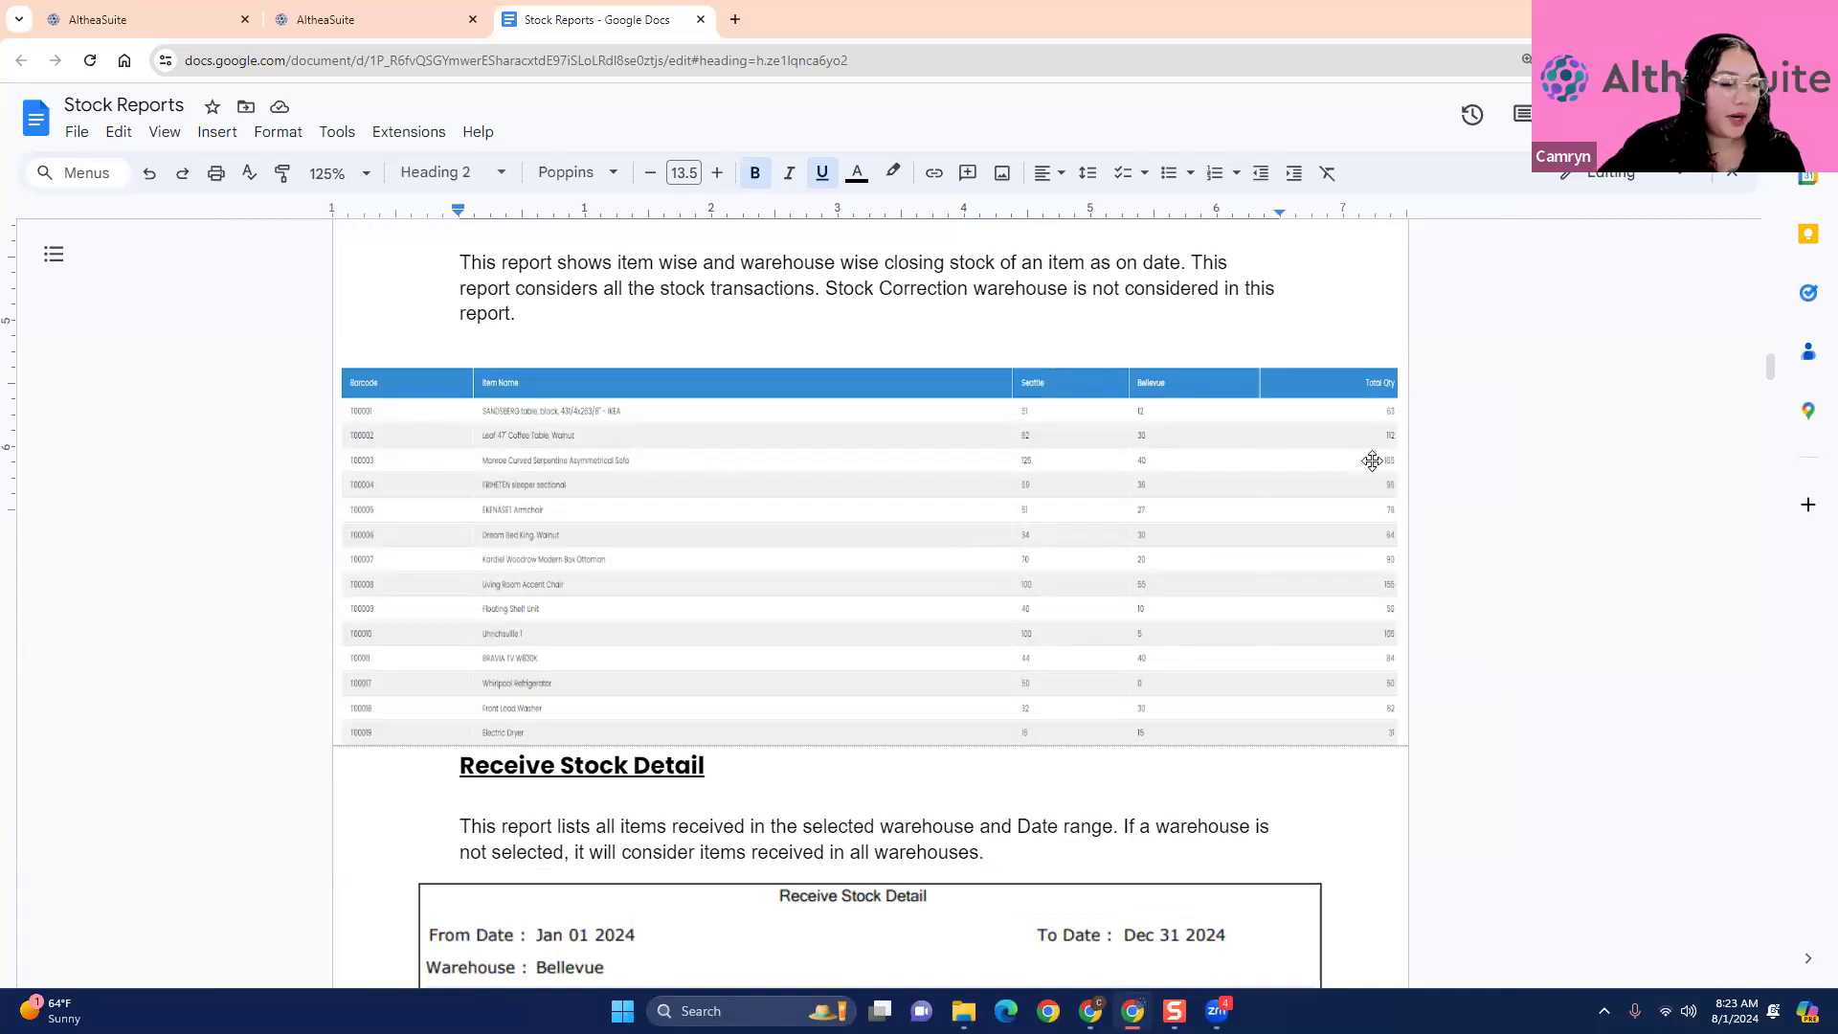
pyautogui.scroll(1, 1145, 554)
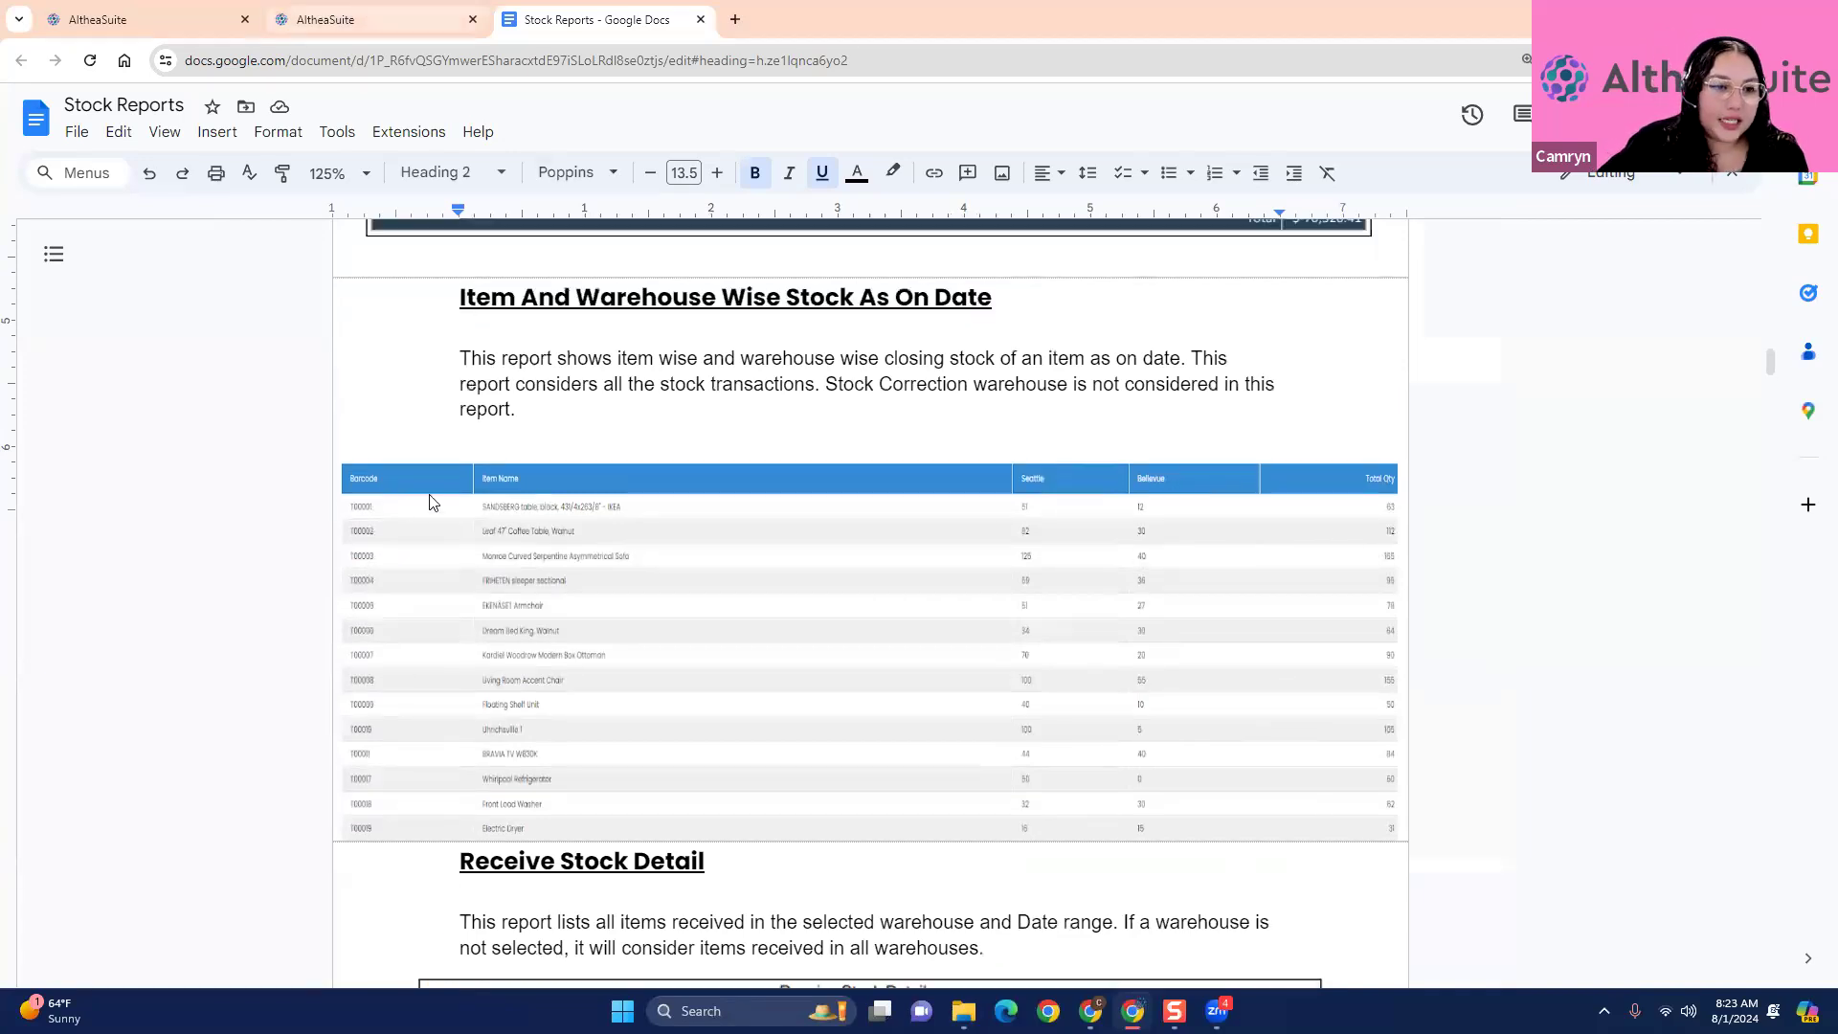
# - Switch to the AltheaSuite stock page and view the stock of the Seattle warehouse and the Bellevue warehouse
pyautogui.click(369, 19)
pyautogui.click(279, 493)
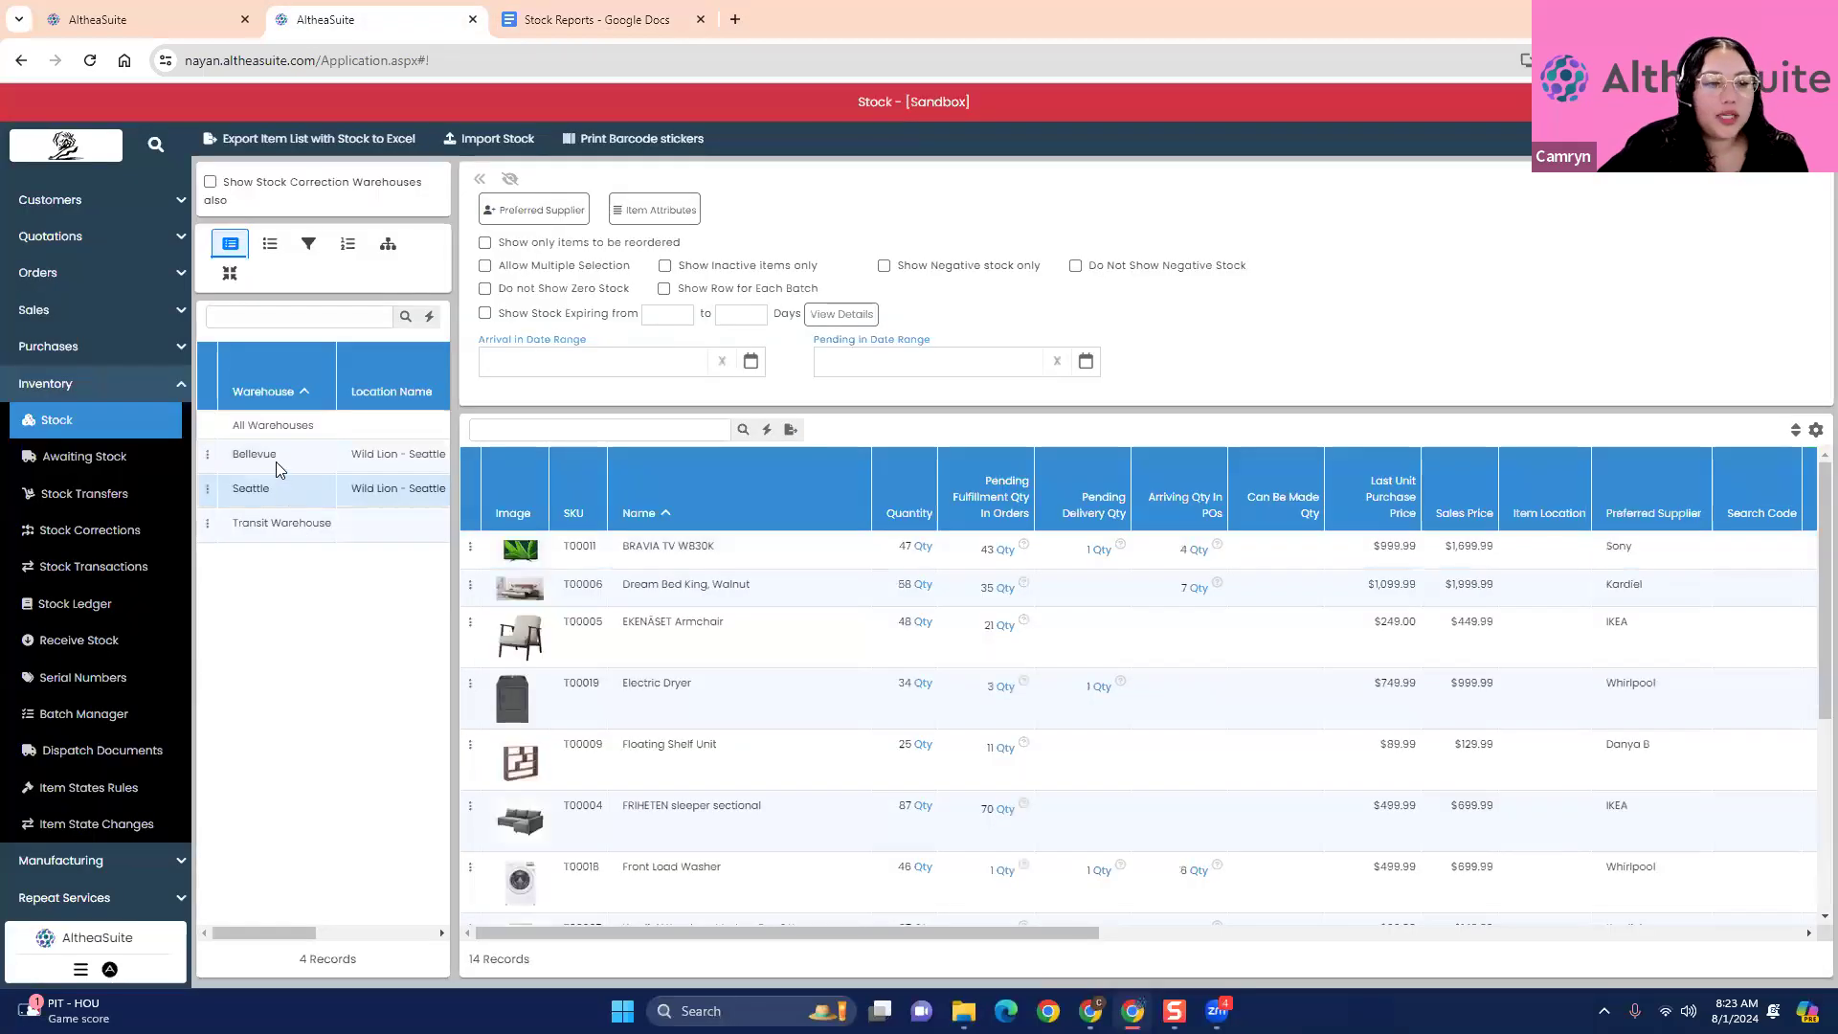
pyautogui.click(276, 462)
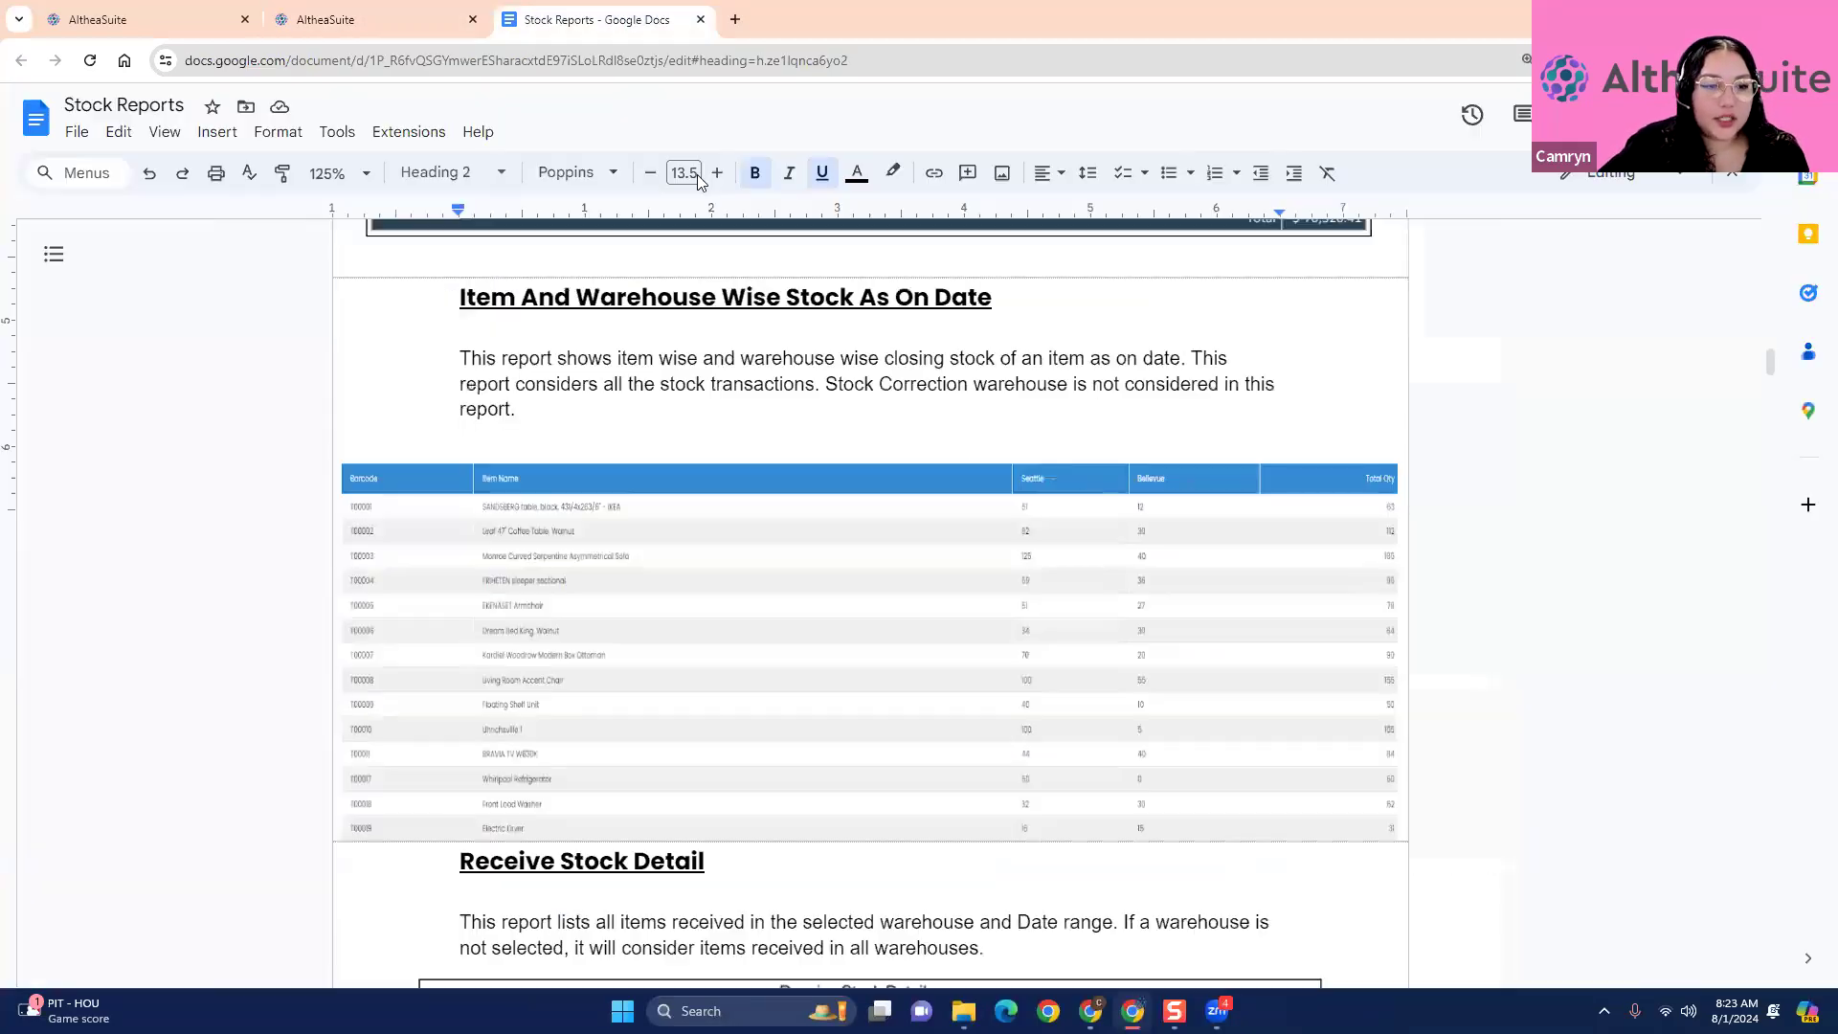
# - Return to the Stock Reports document and examine the Receive Stock Detail sample with its Bellevue and Seattle sections
pyautogui.click(603, 19)
pyautogui.scroll(-1, 1106, 505)
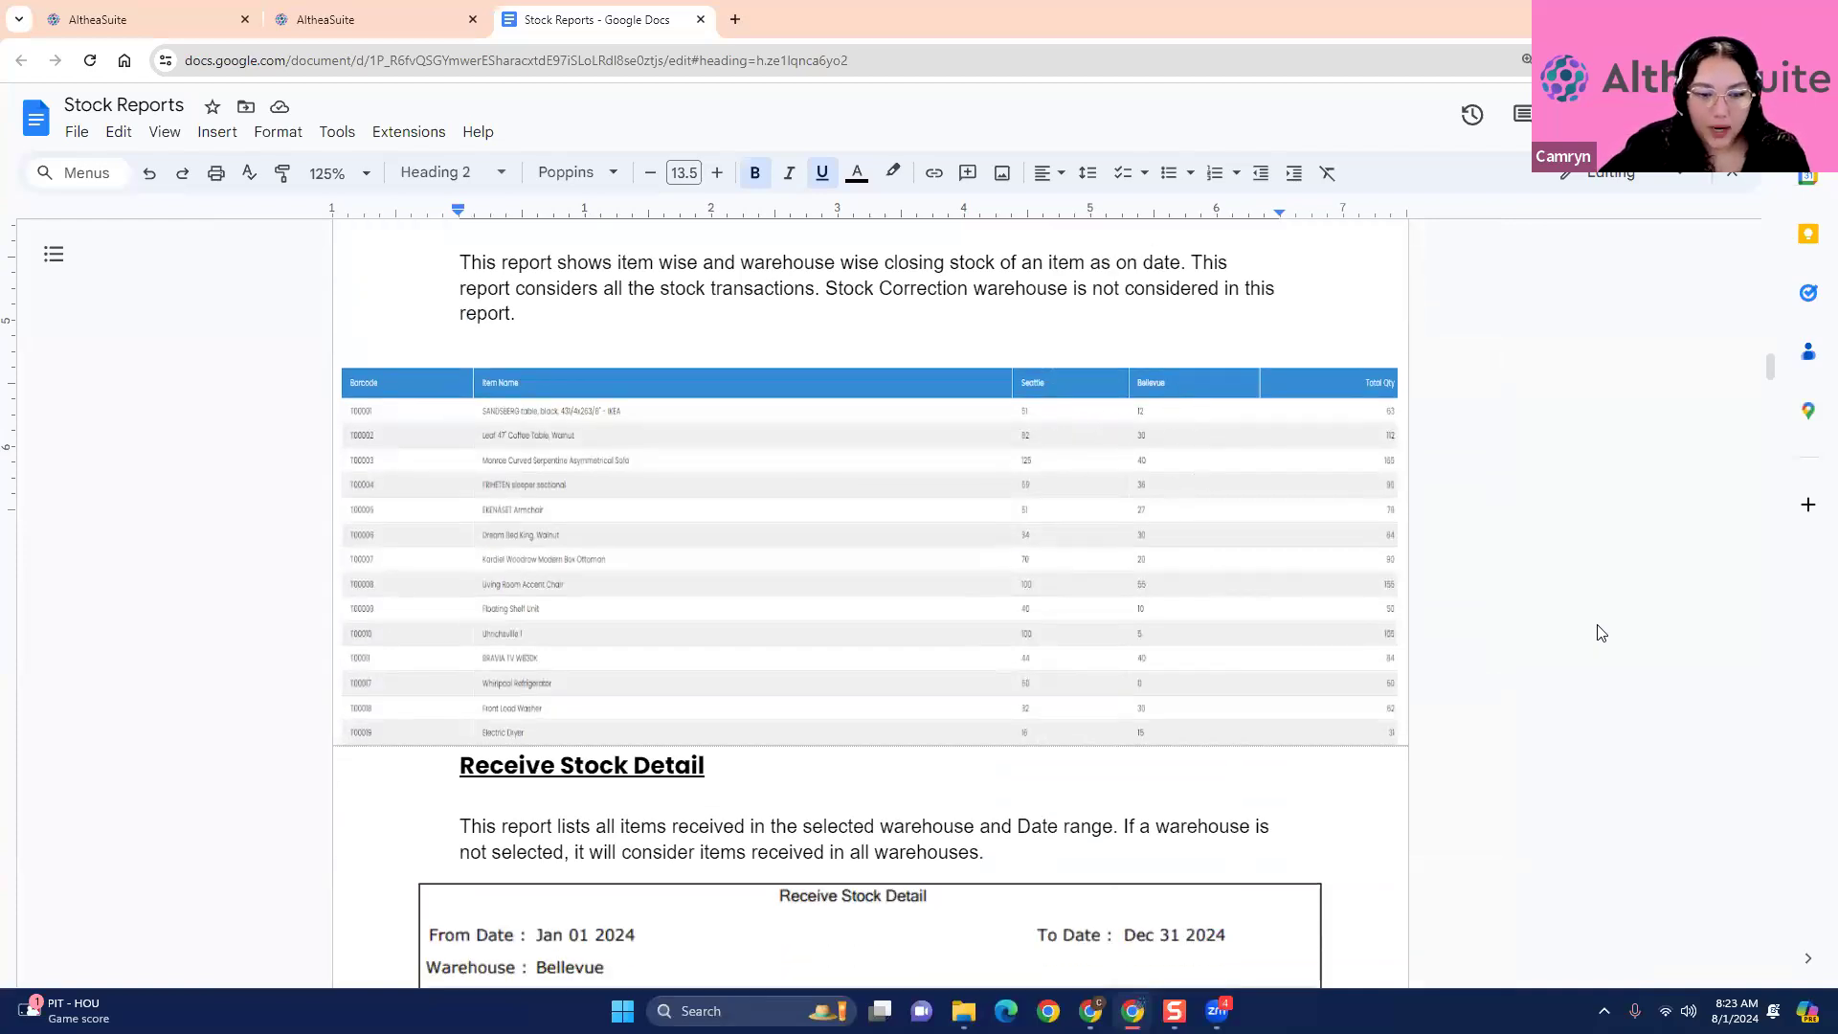
pyautogui.scroll(-5, 1601, 633)
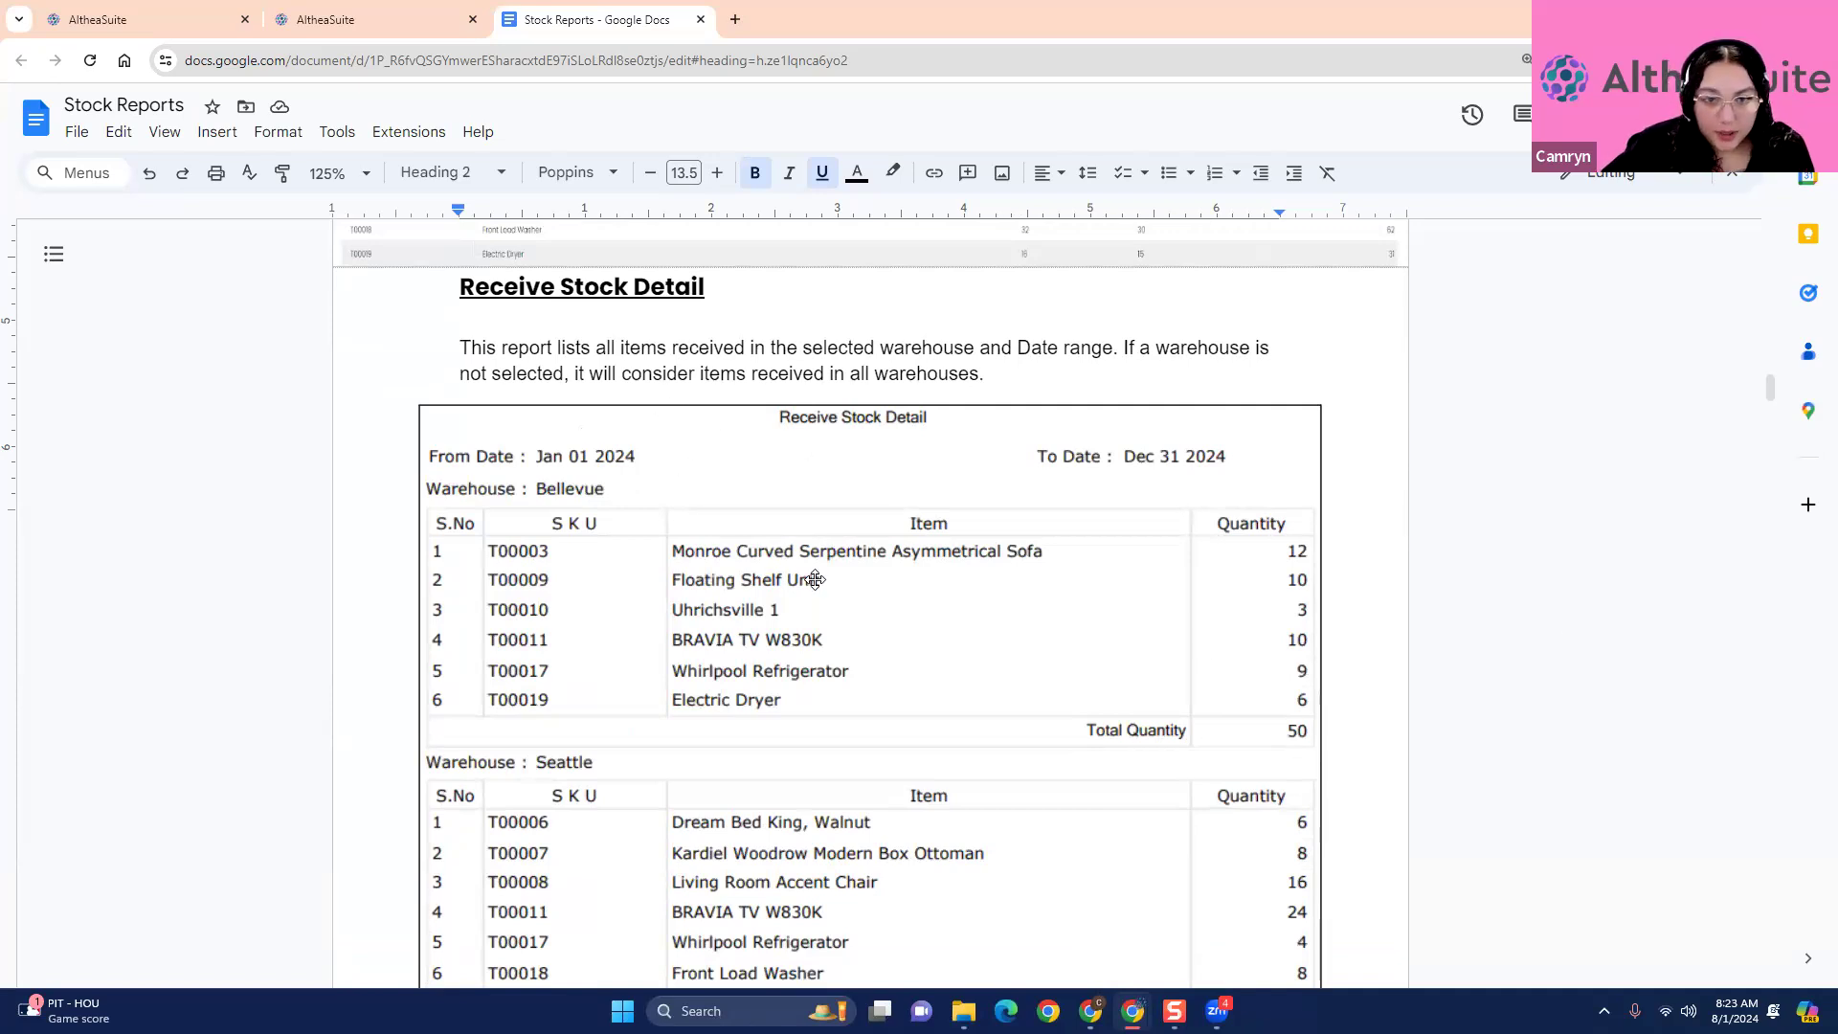
# - Examine the Stock at Hand by Warehouse sample report and compare it with the AltheaSuite stock page
pyautogui.scroll(-7, 1260, 532)
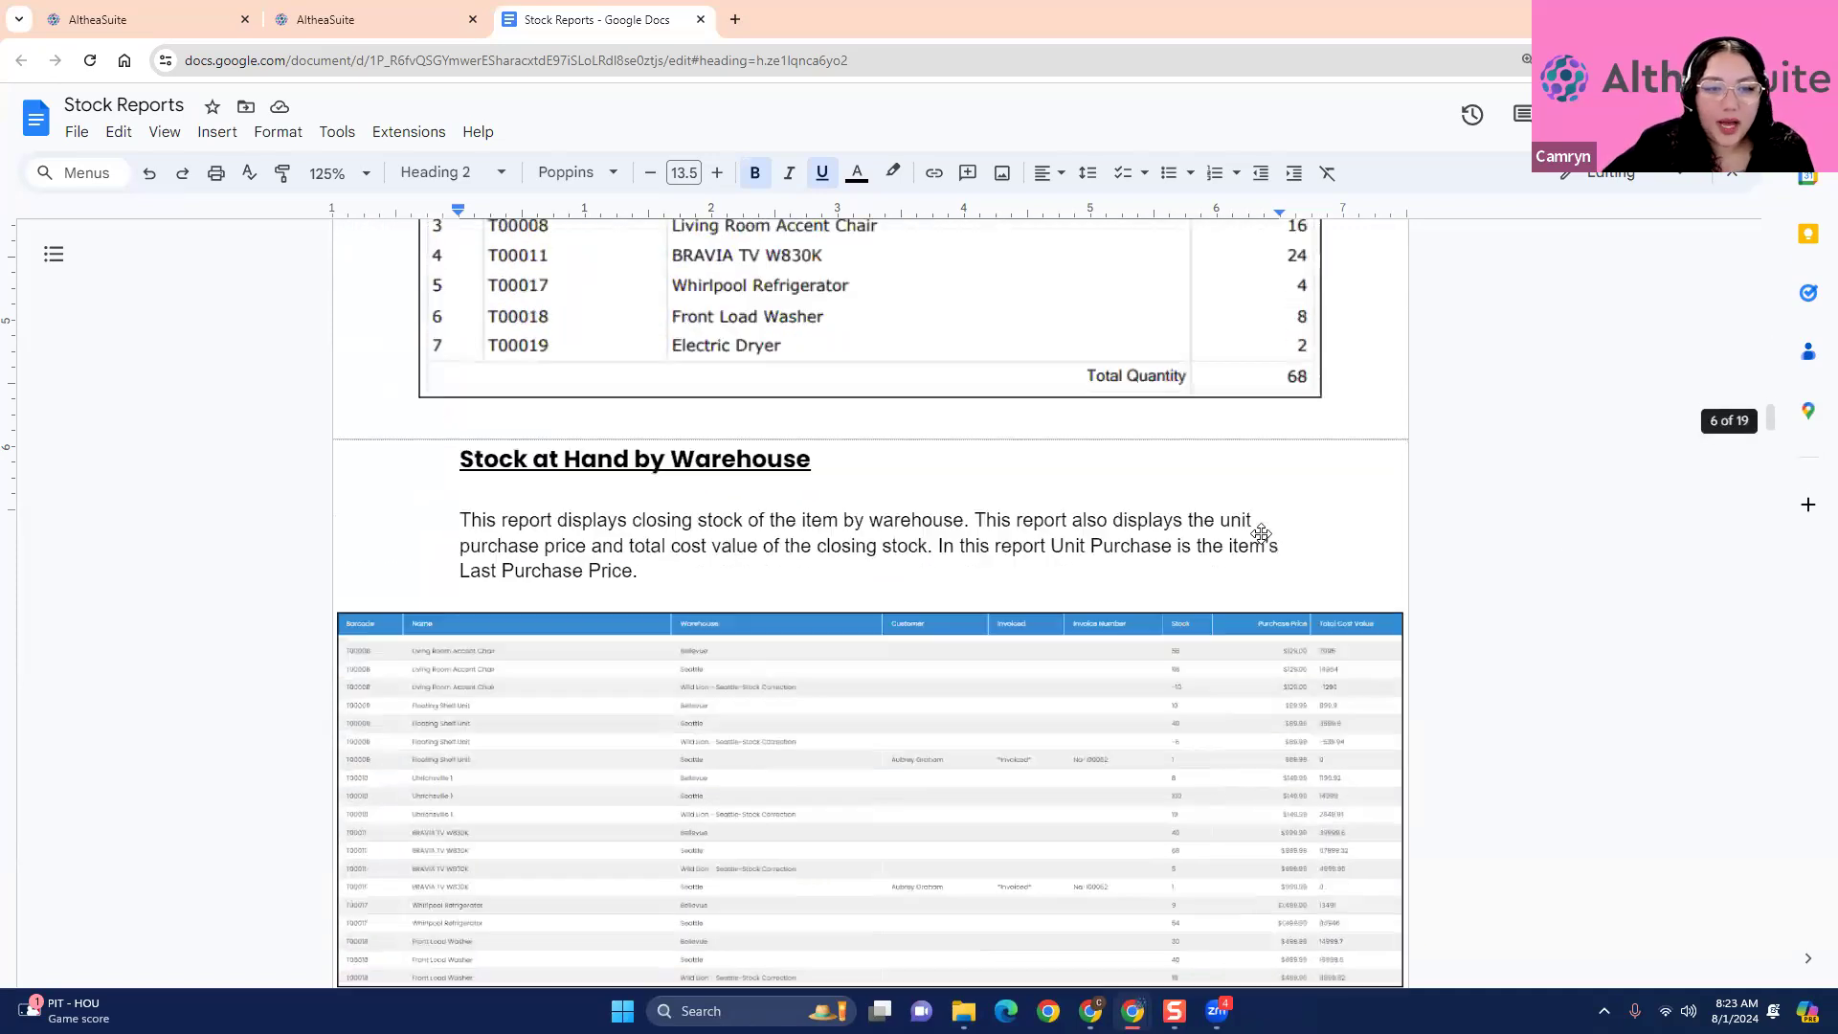
pyautogui.scroll(-2, 1260, 533)
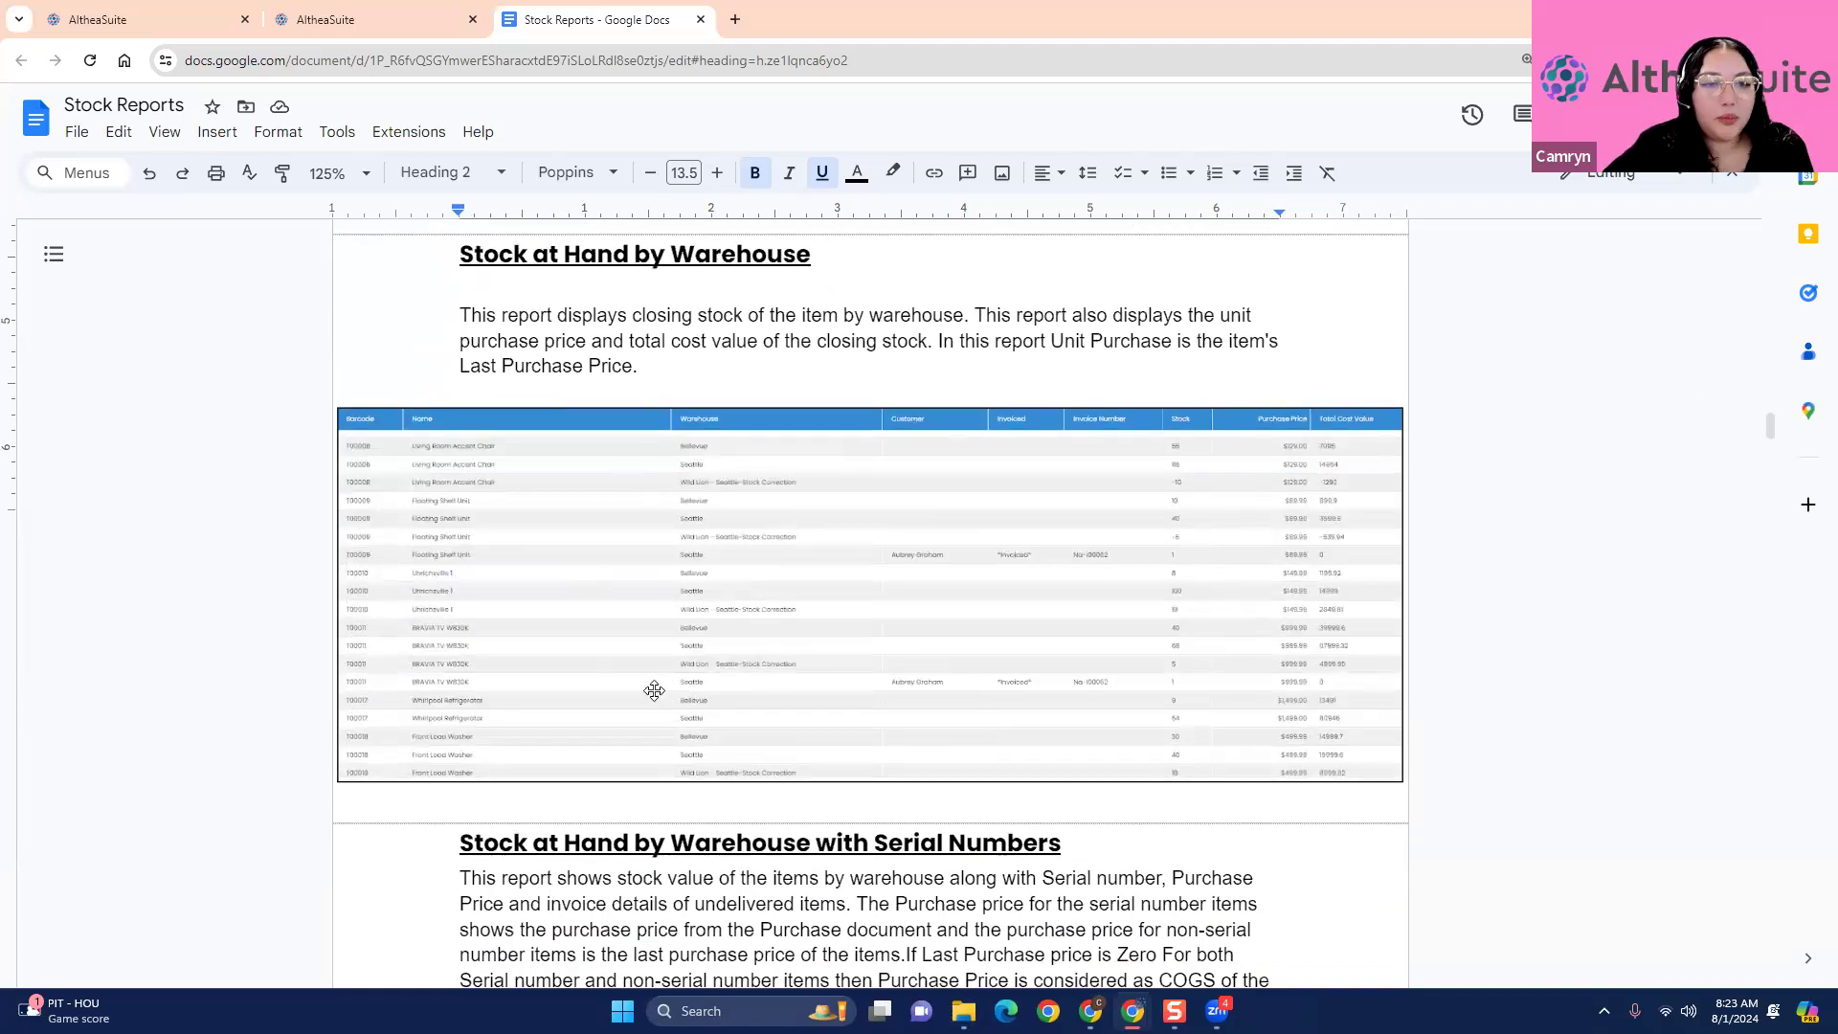
pyautogui.click(335, 14)
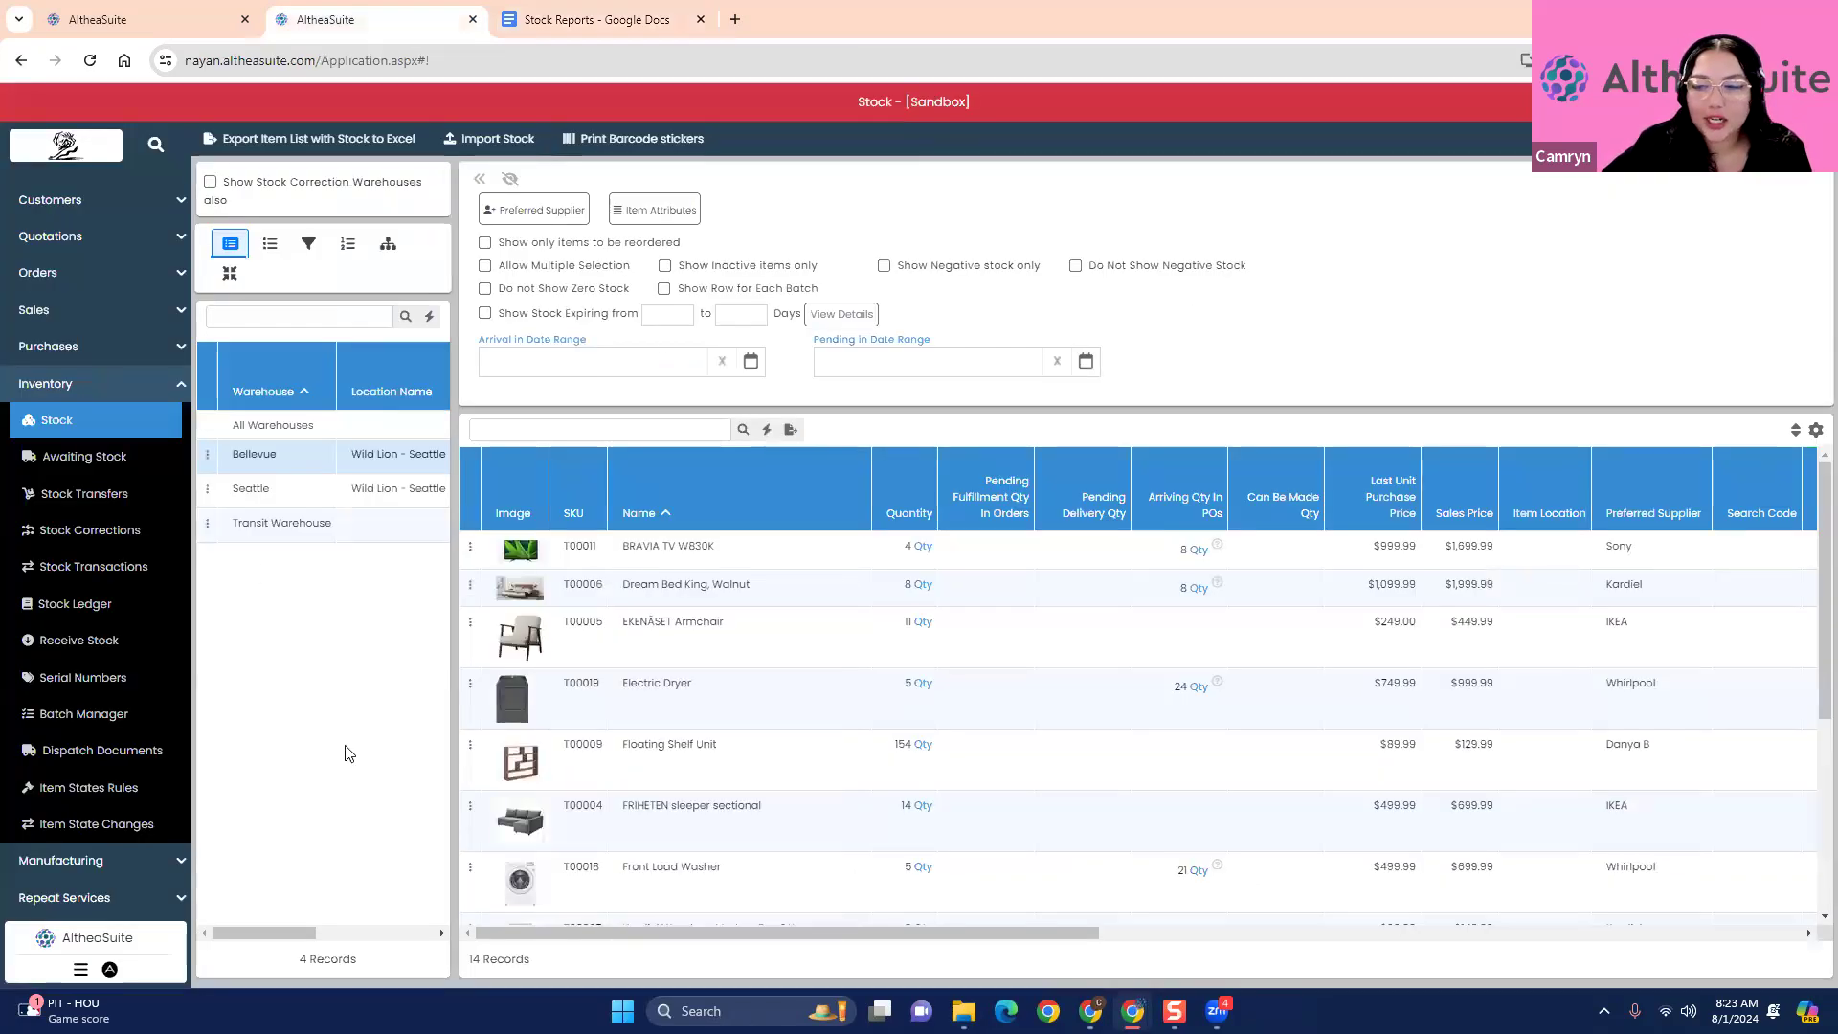
# - Return to the Stock Reports document and examine the Stock at Hand by Warehouse with Serial Numbers description and sample table
pyautogui.click(560, 19)
pyautogui.scroll(-4, 409, 795)
pyautogui.scroll(-3, 410, 796)
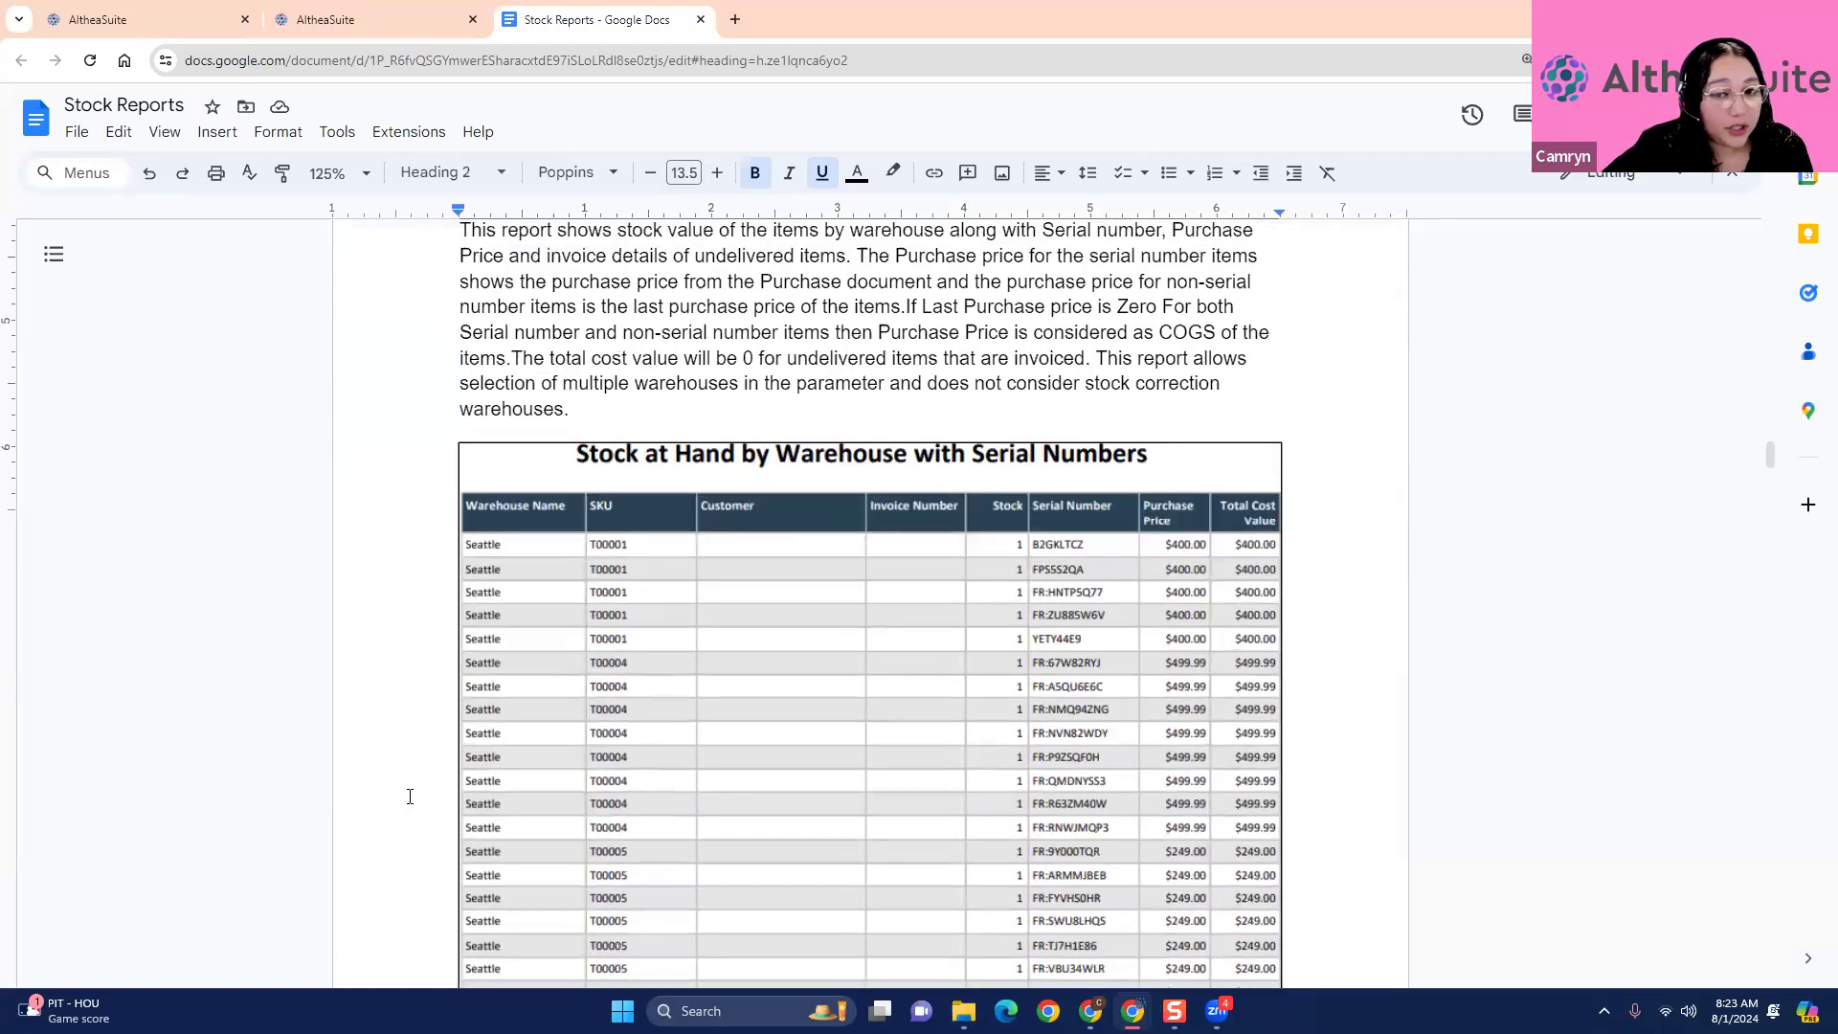
pyautogui.scroll(1, 410, 796)
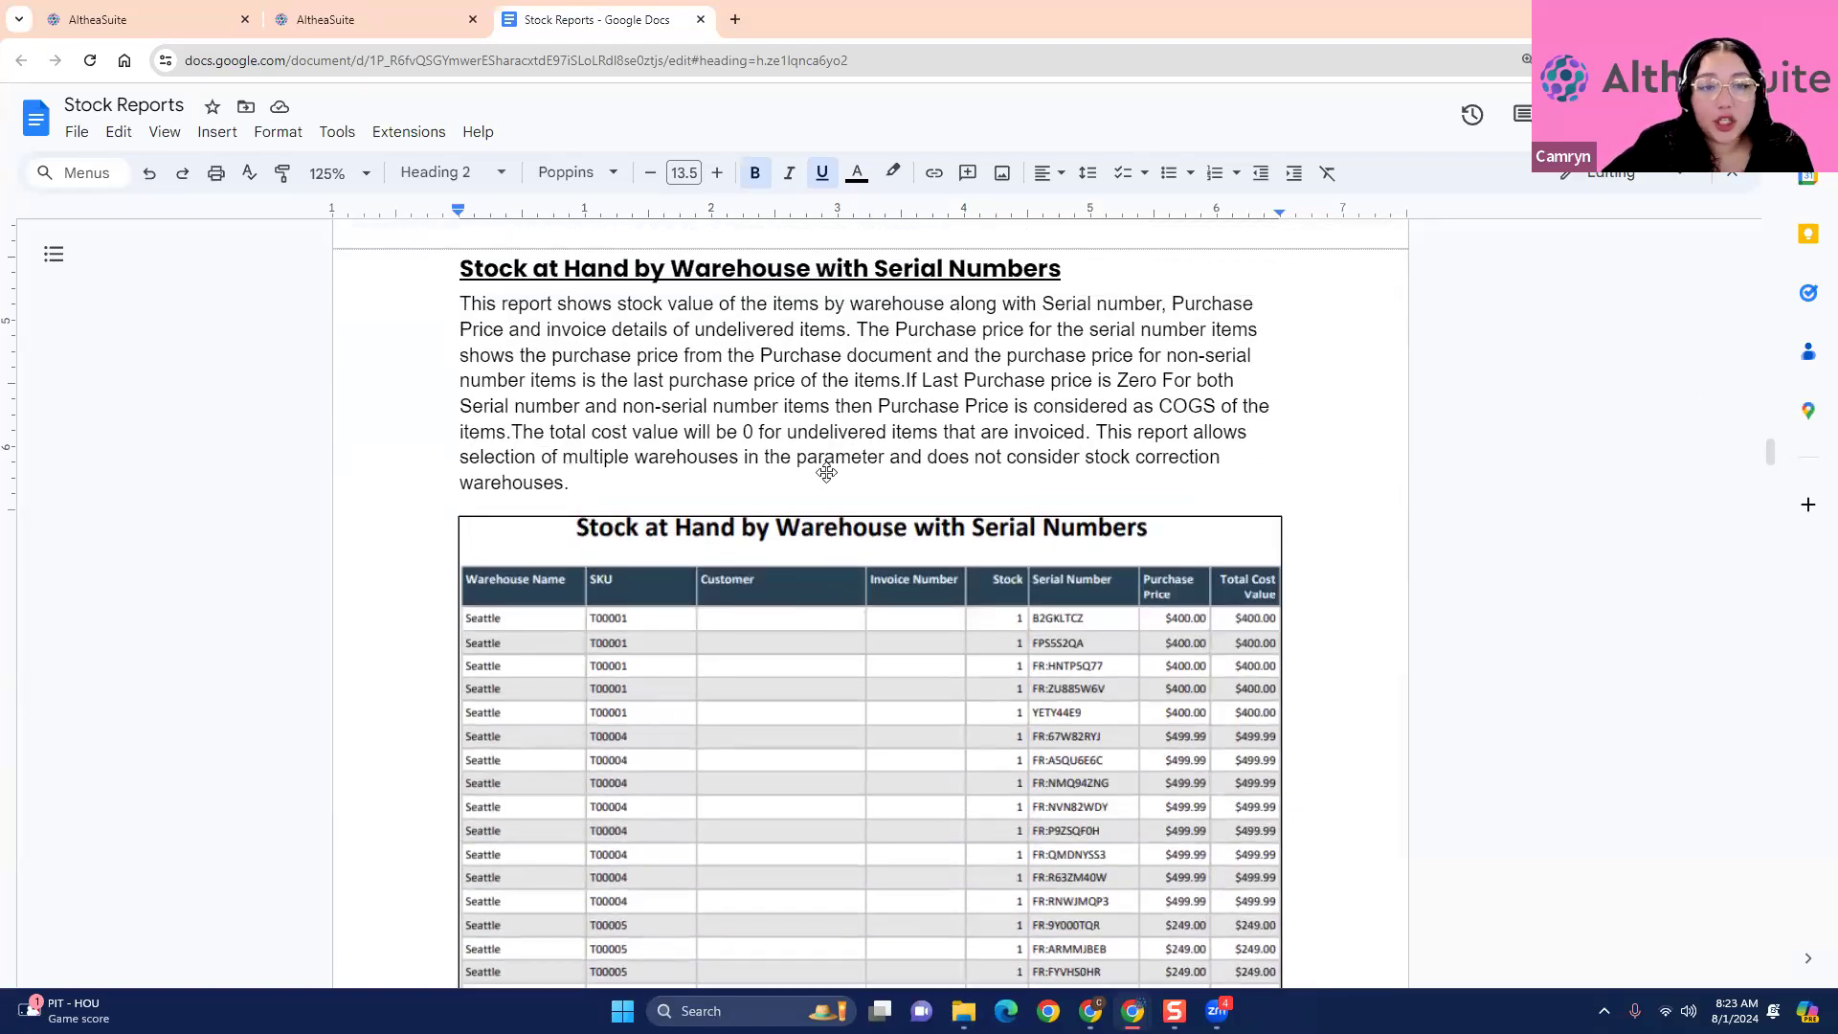
pyautogui.scroll(-2, 831, 557)
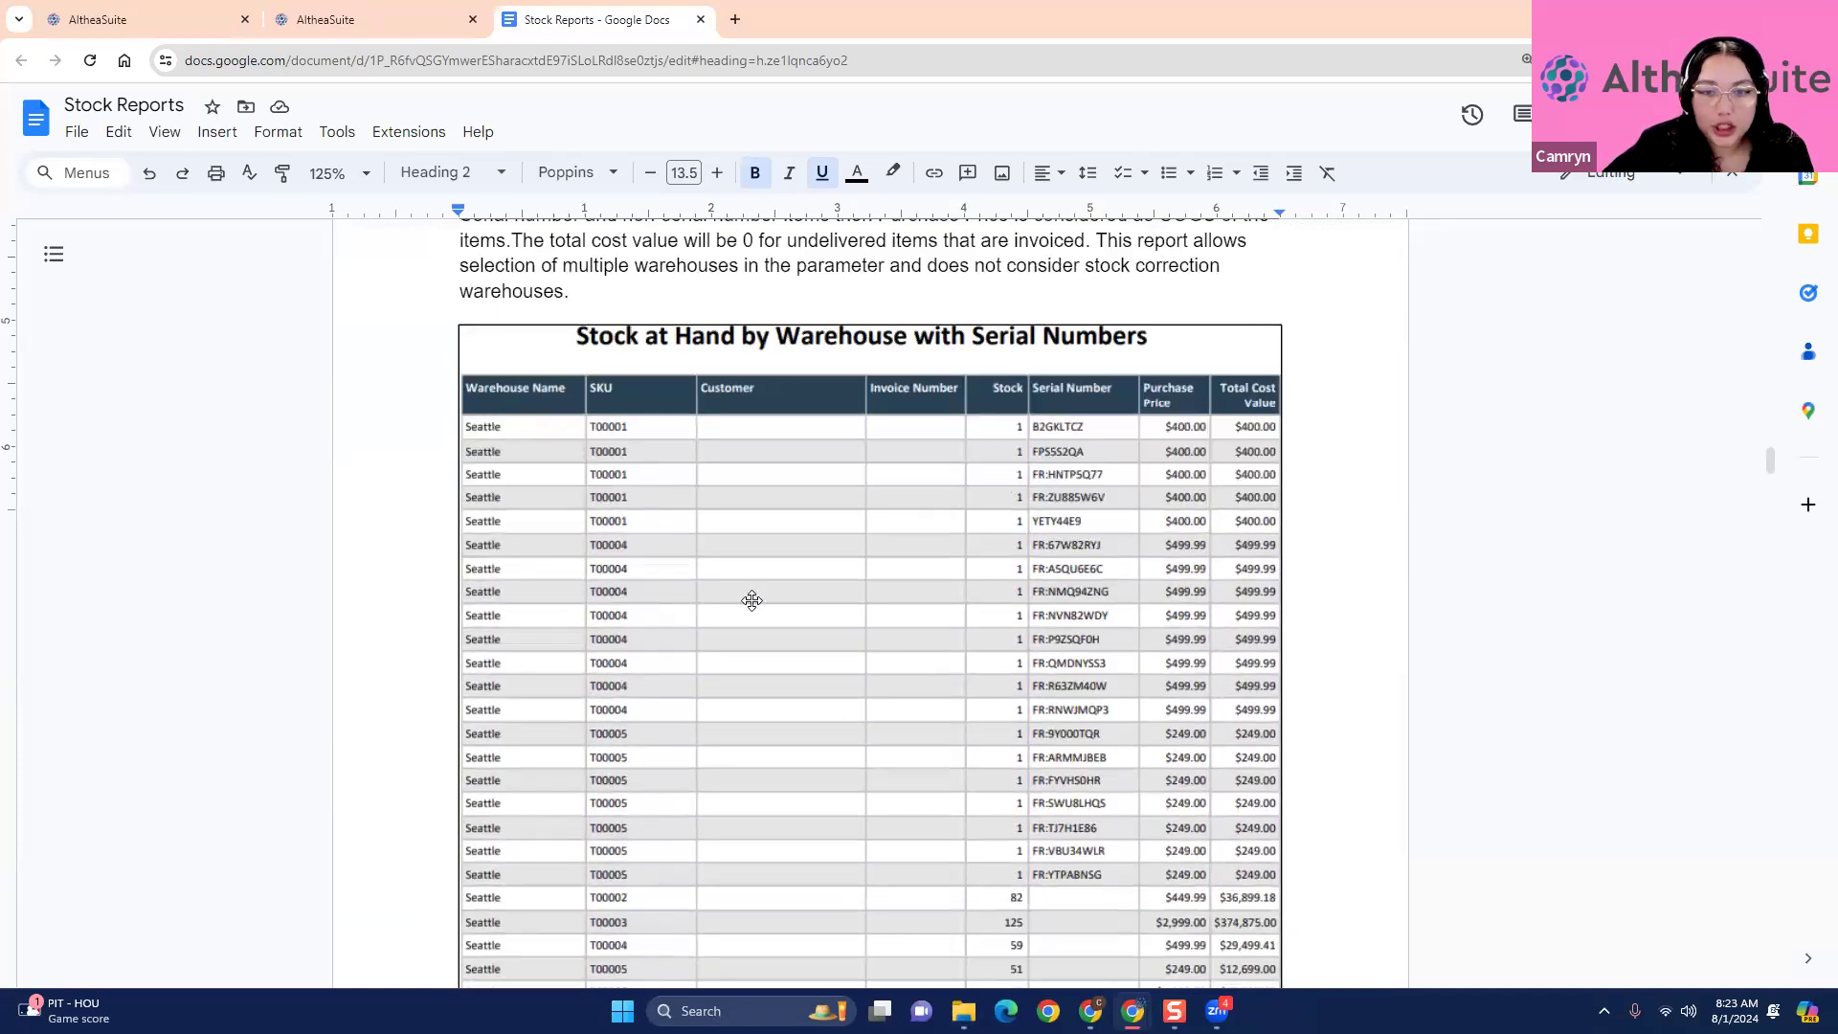
pyautogui.scroll(1, 1152, 623)
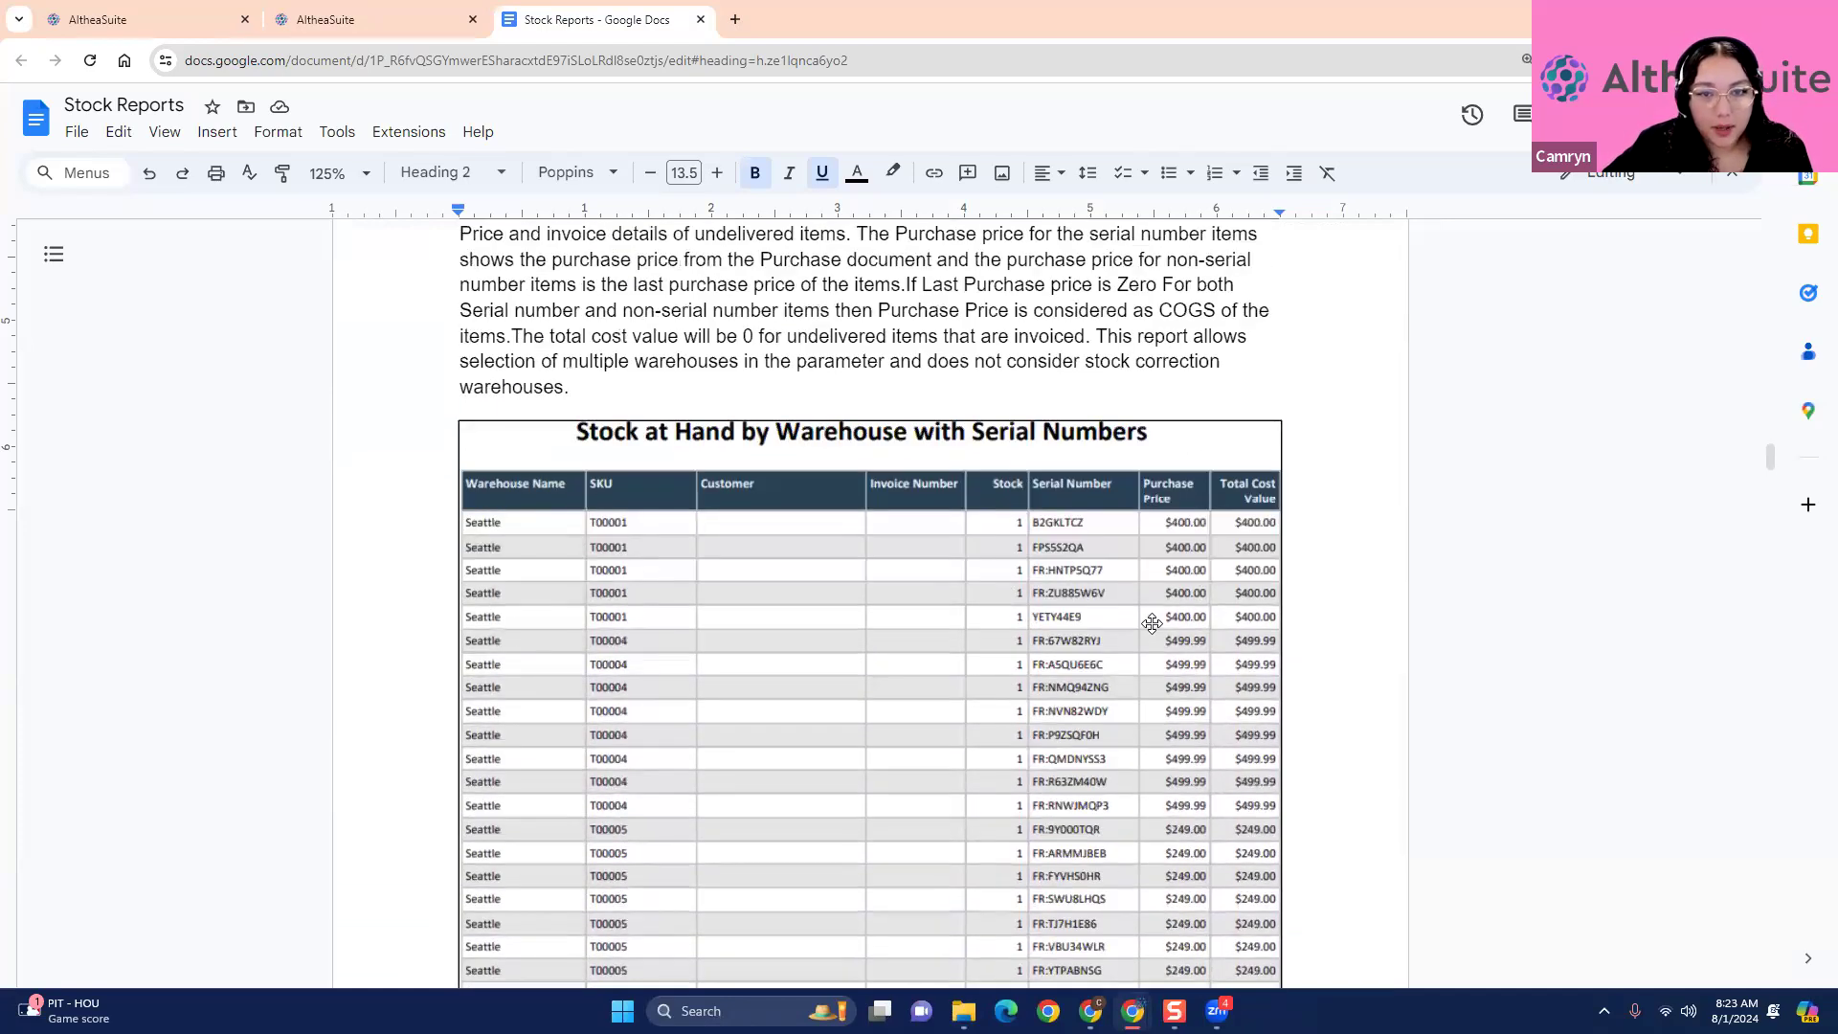
pyautogui.scroll(1, 1152, 623)
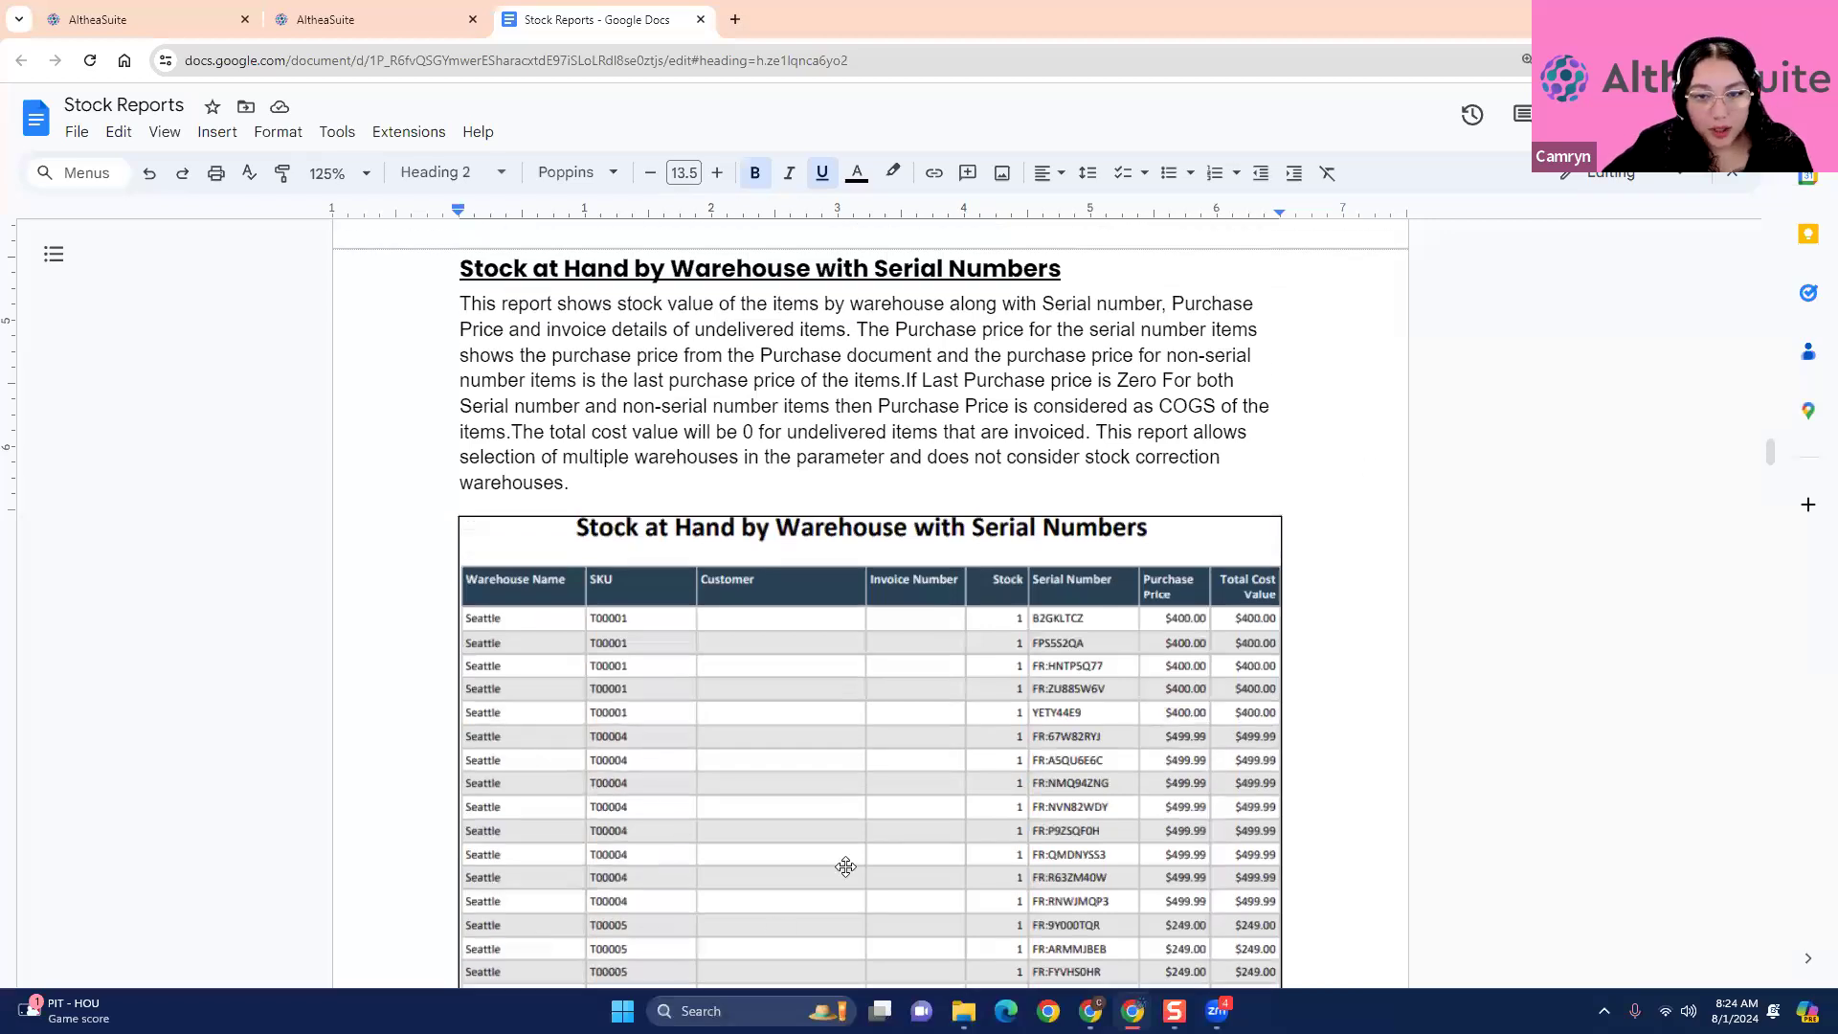
# - Switch to AltheaSuite, open the Serial Numbers page and list the serial numbers of the Bellevue warehouse
pyautogui.click(325, 19)
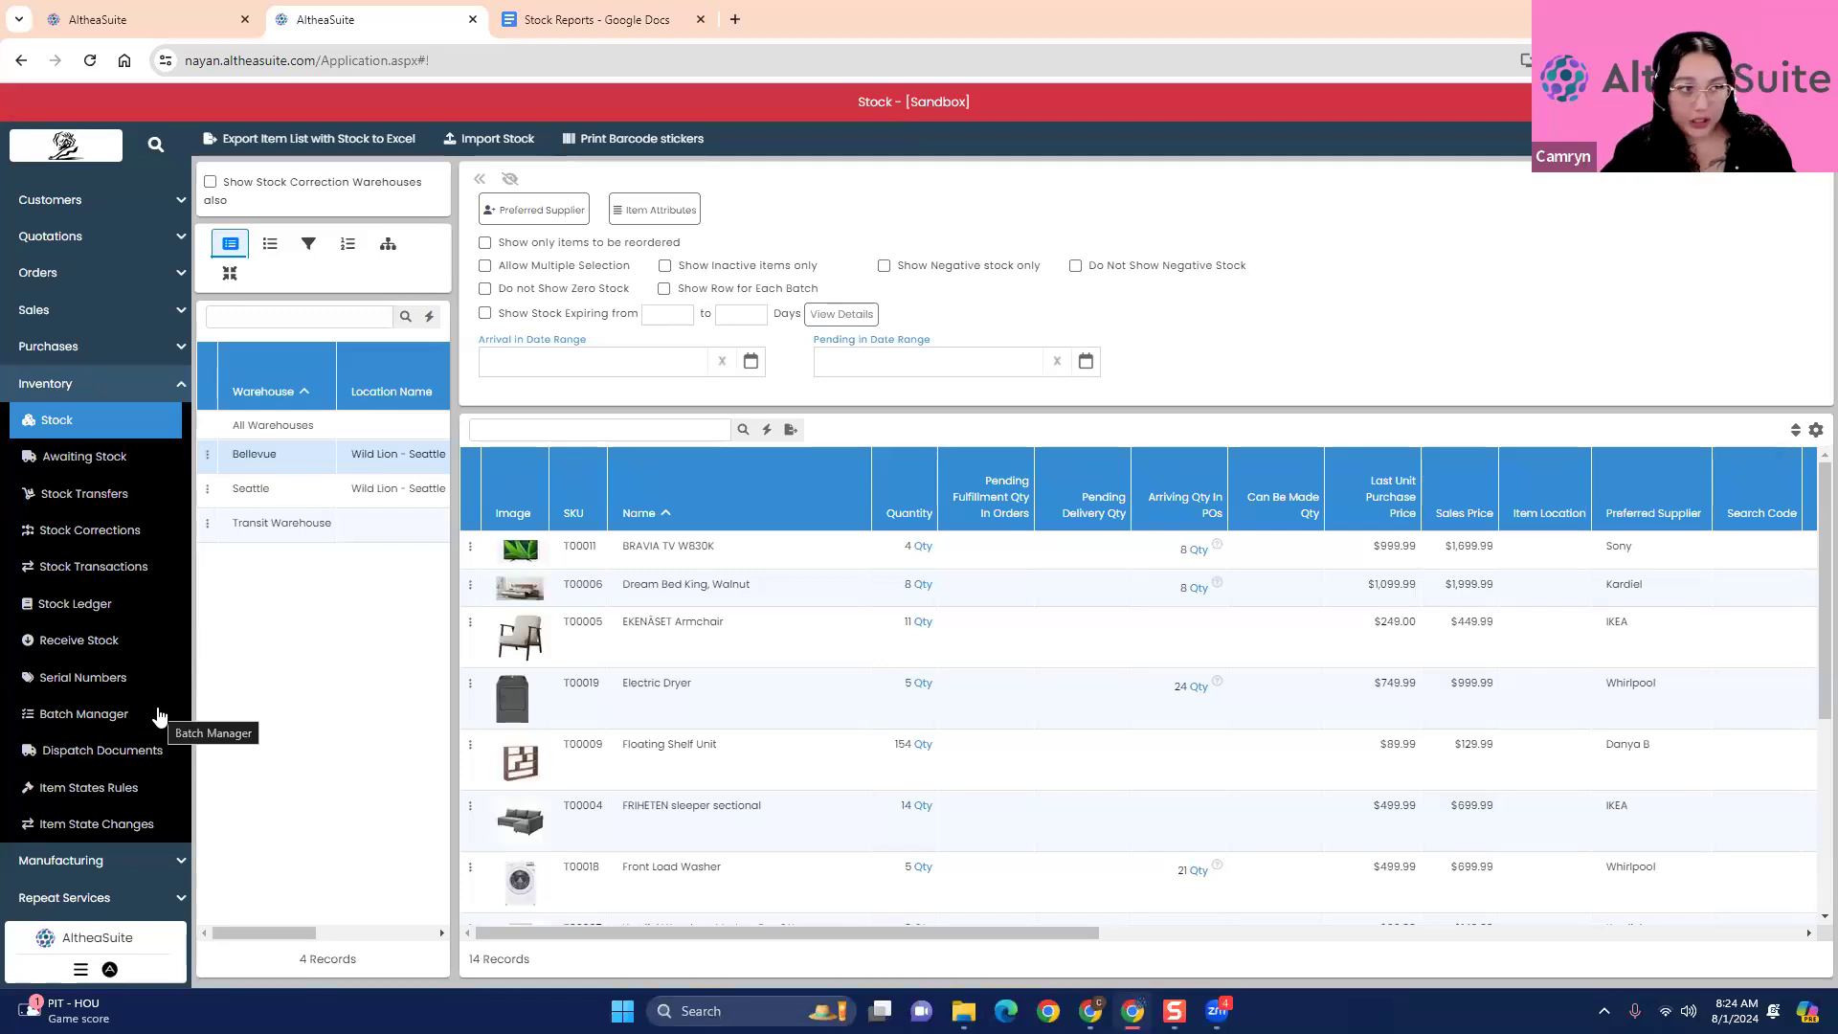
pyautogui.click(117, 683)
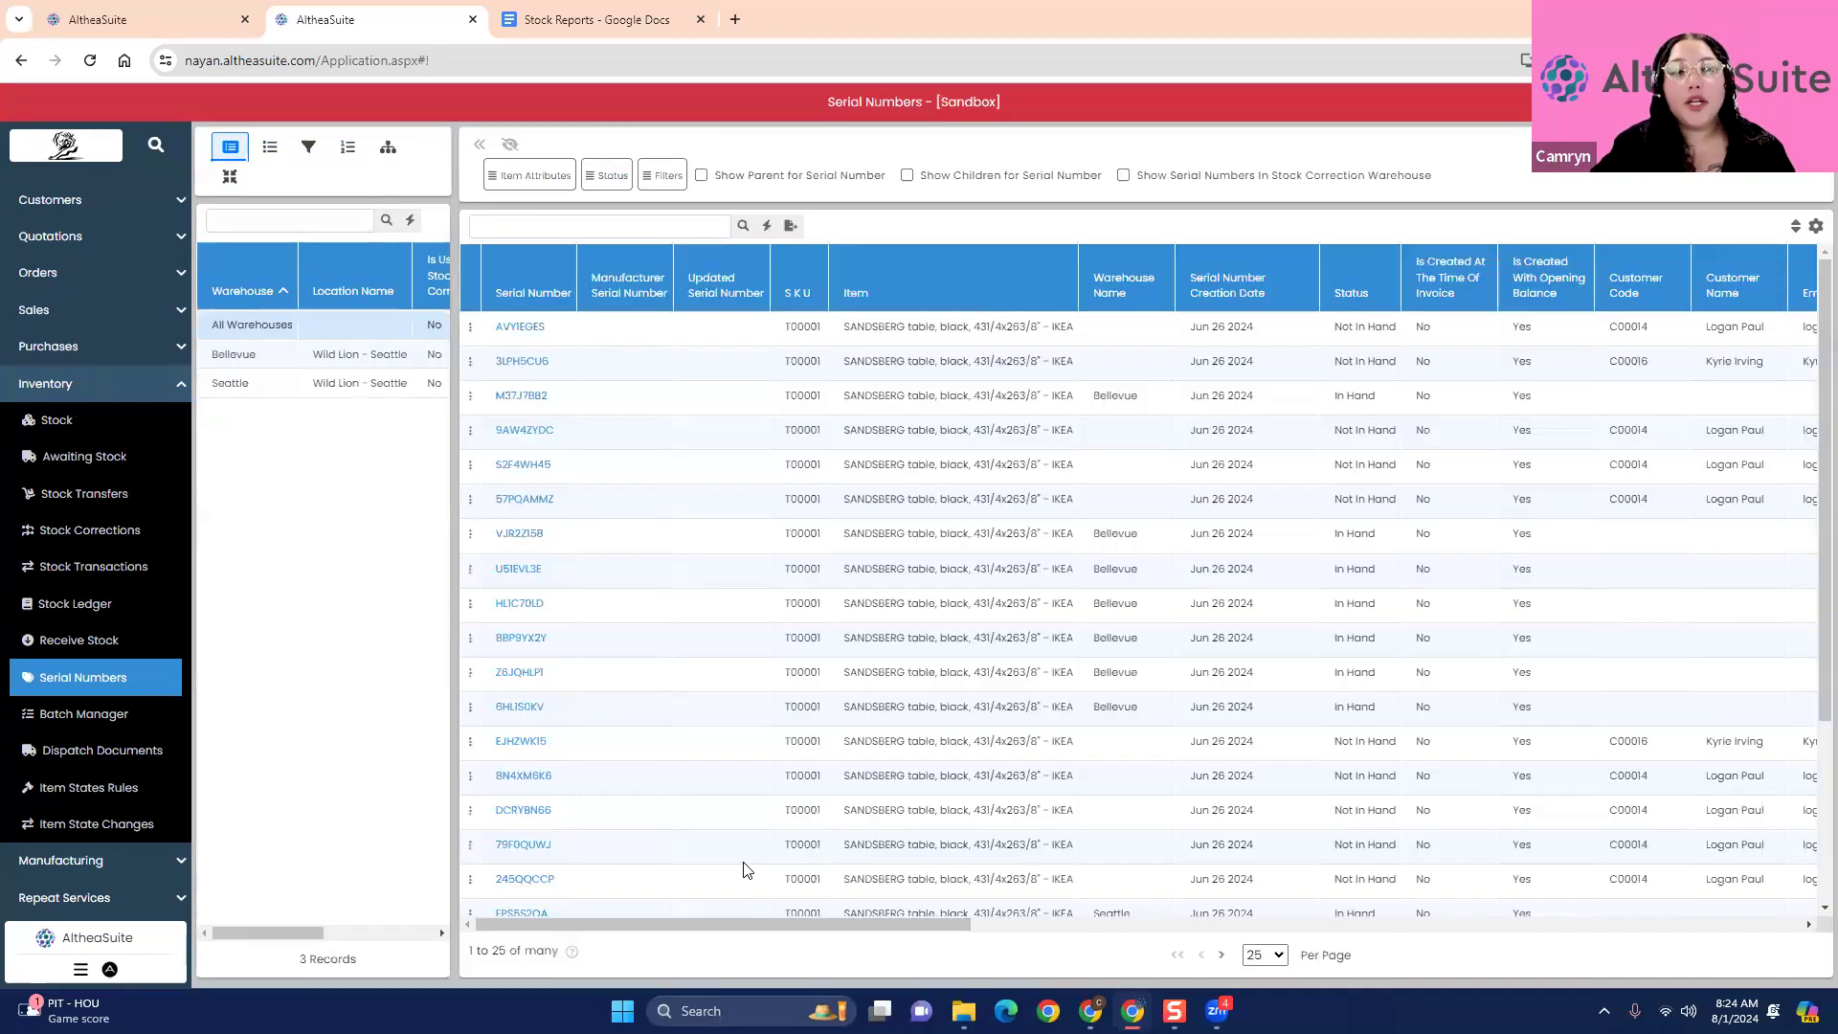
pyautogui.moveTo(758, 916); pyautogui.dragTo(368, 952)
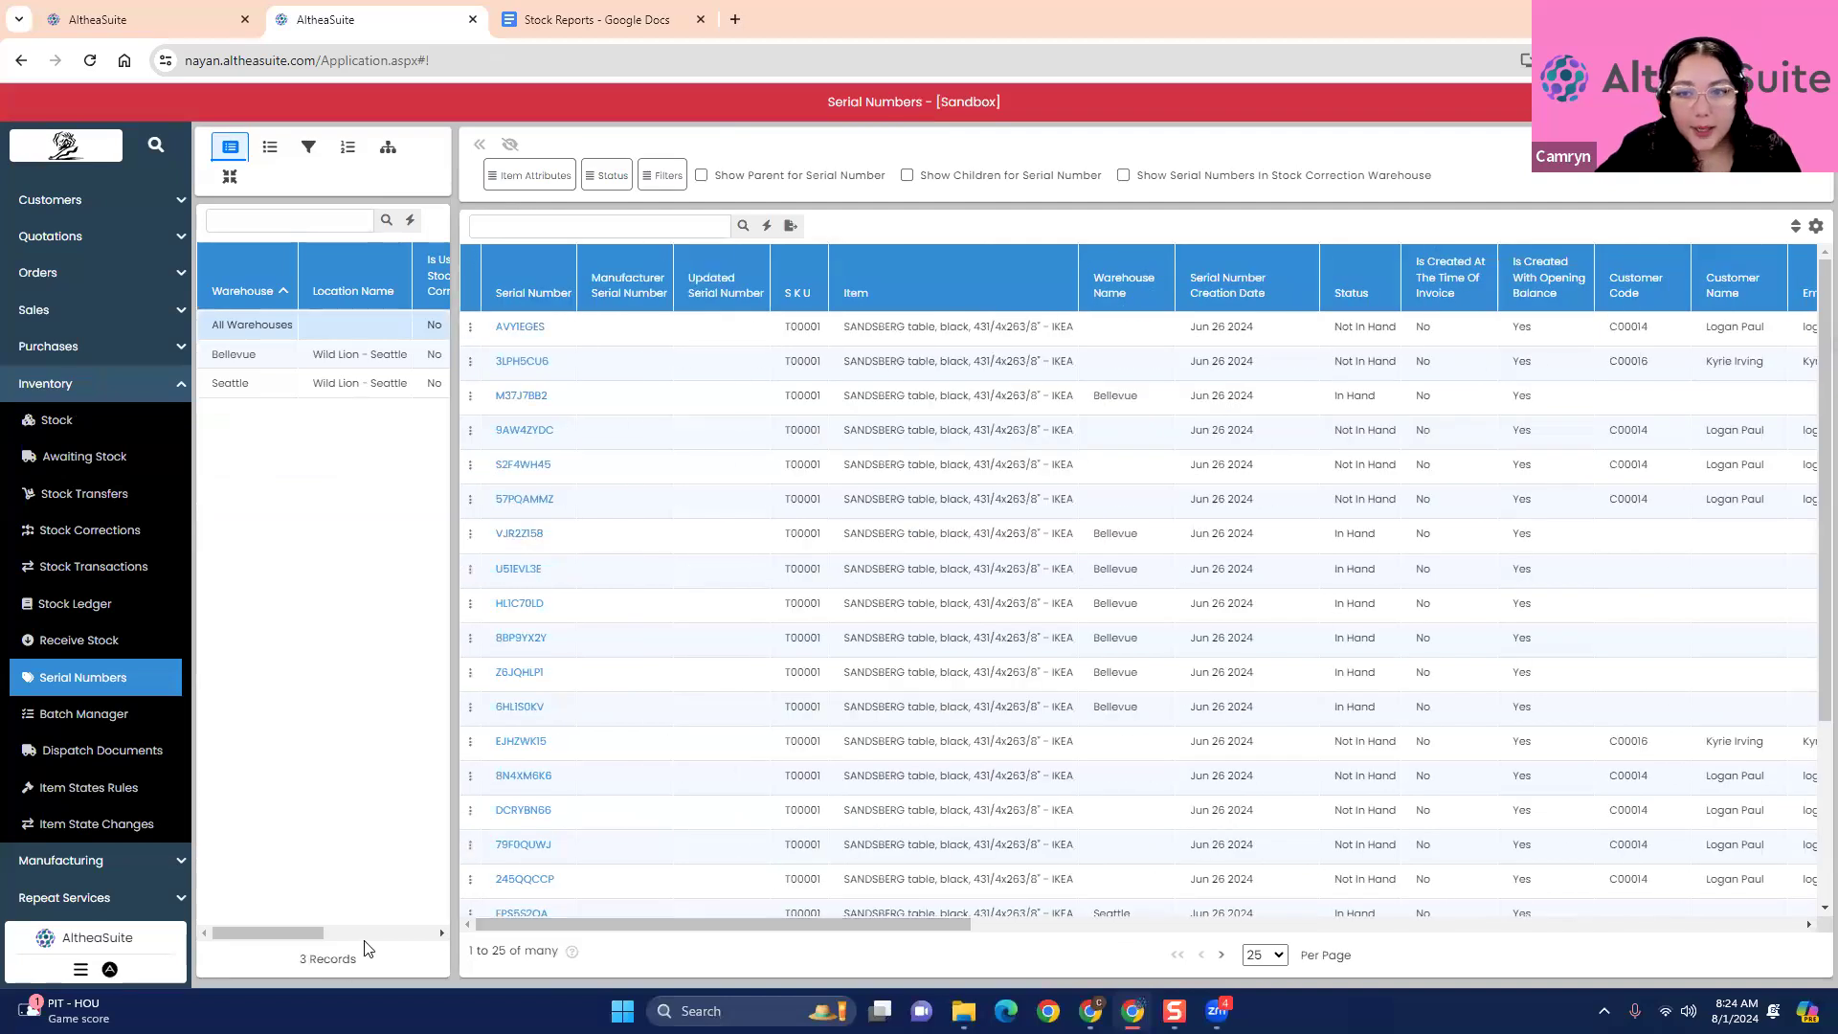
pyautogui.click(278, 354)
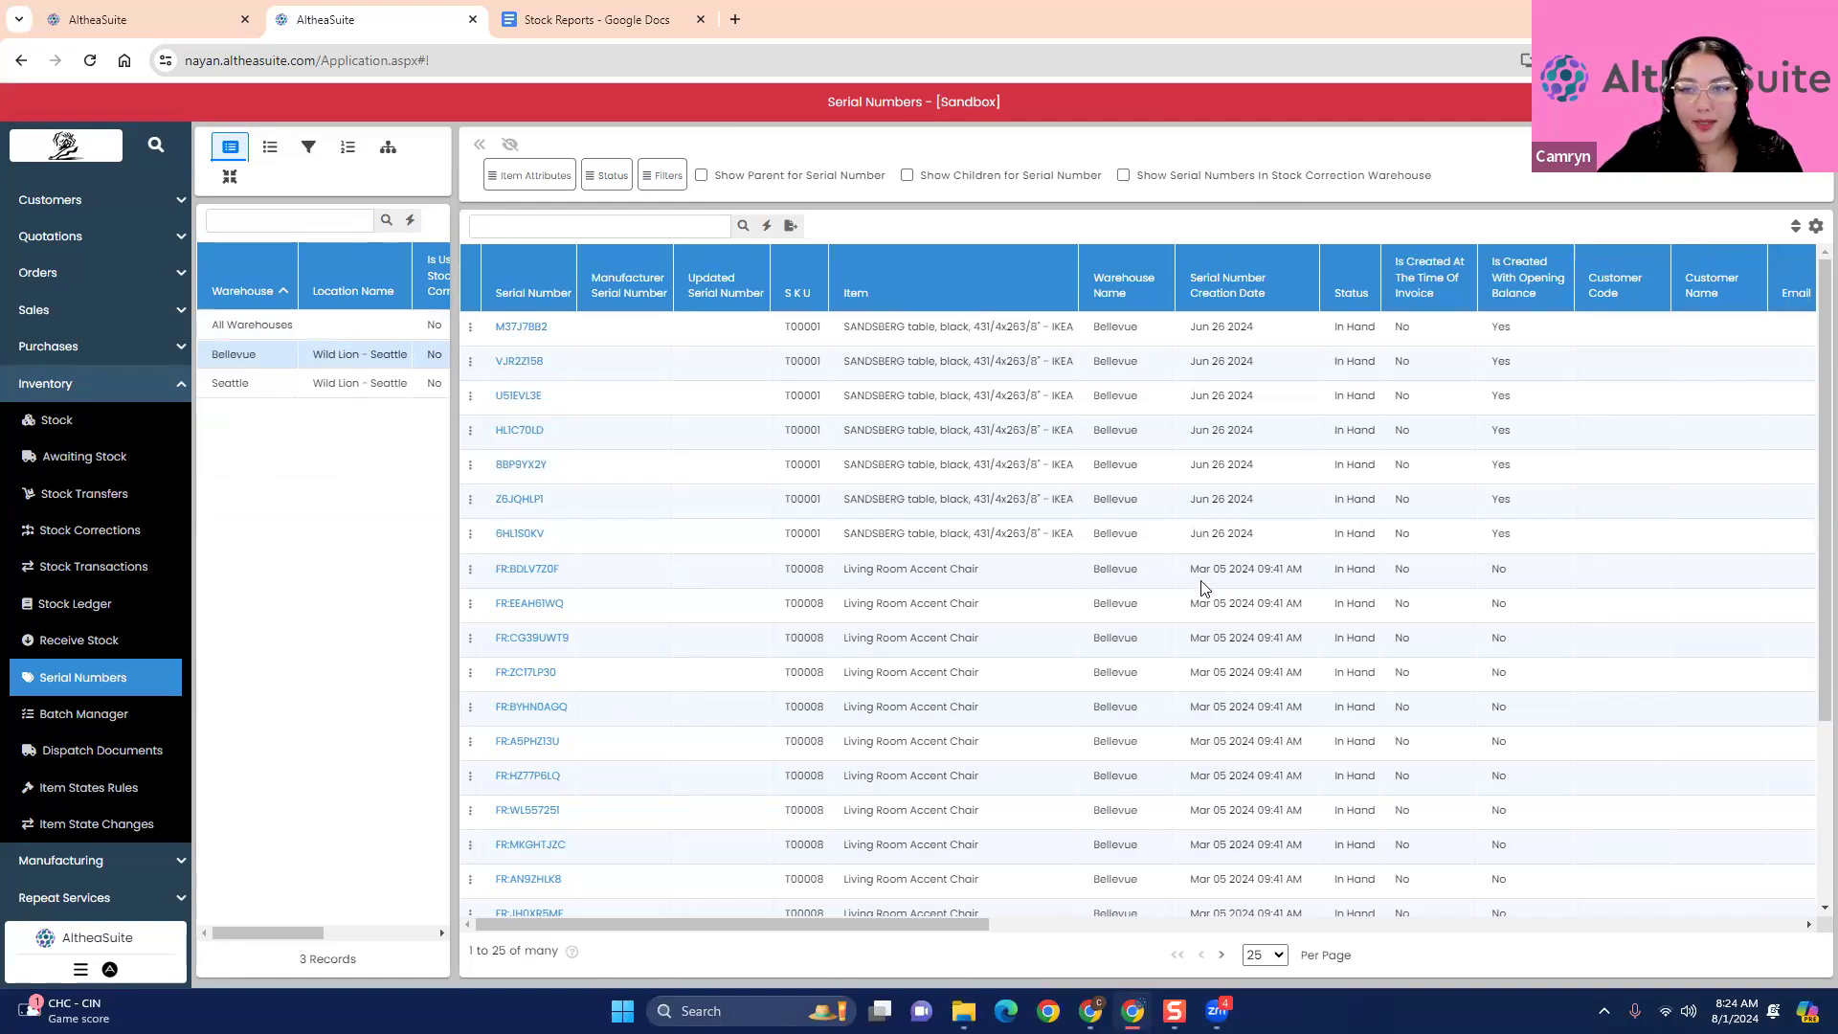
# - Examine the Bellevue serial number columns, from item and status through to purchase number, supplier and purchase price
pyautogui.moveTo(818, 928); pyautogui.dragTo(933, 928)
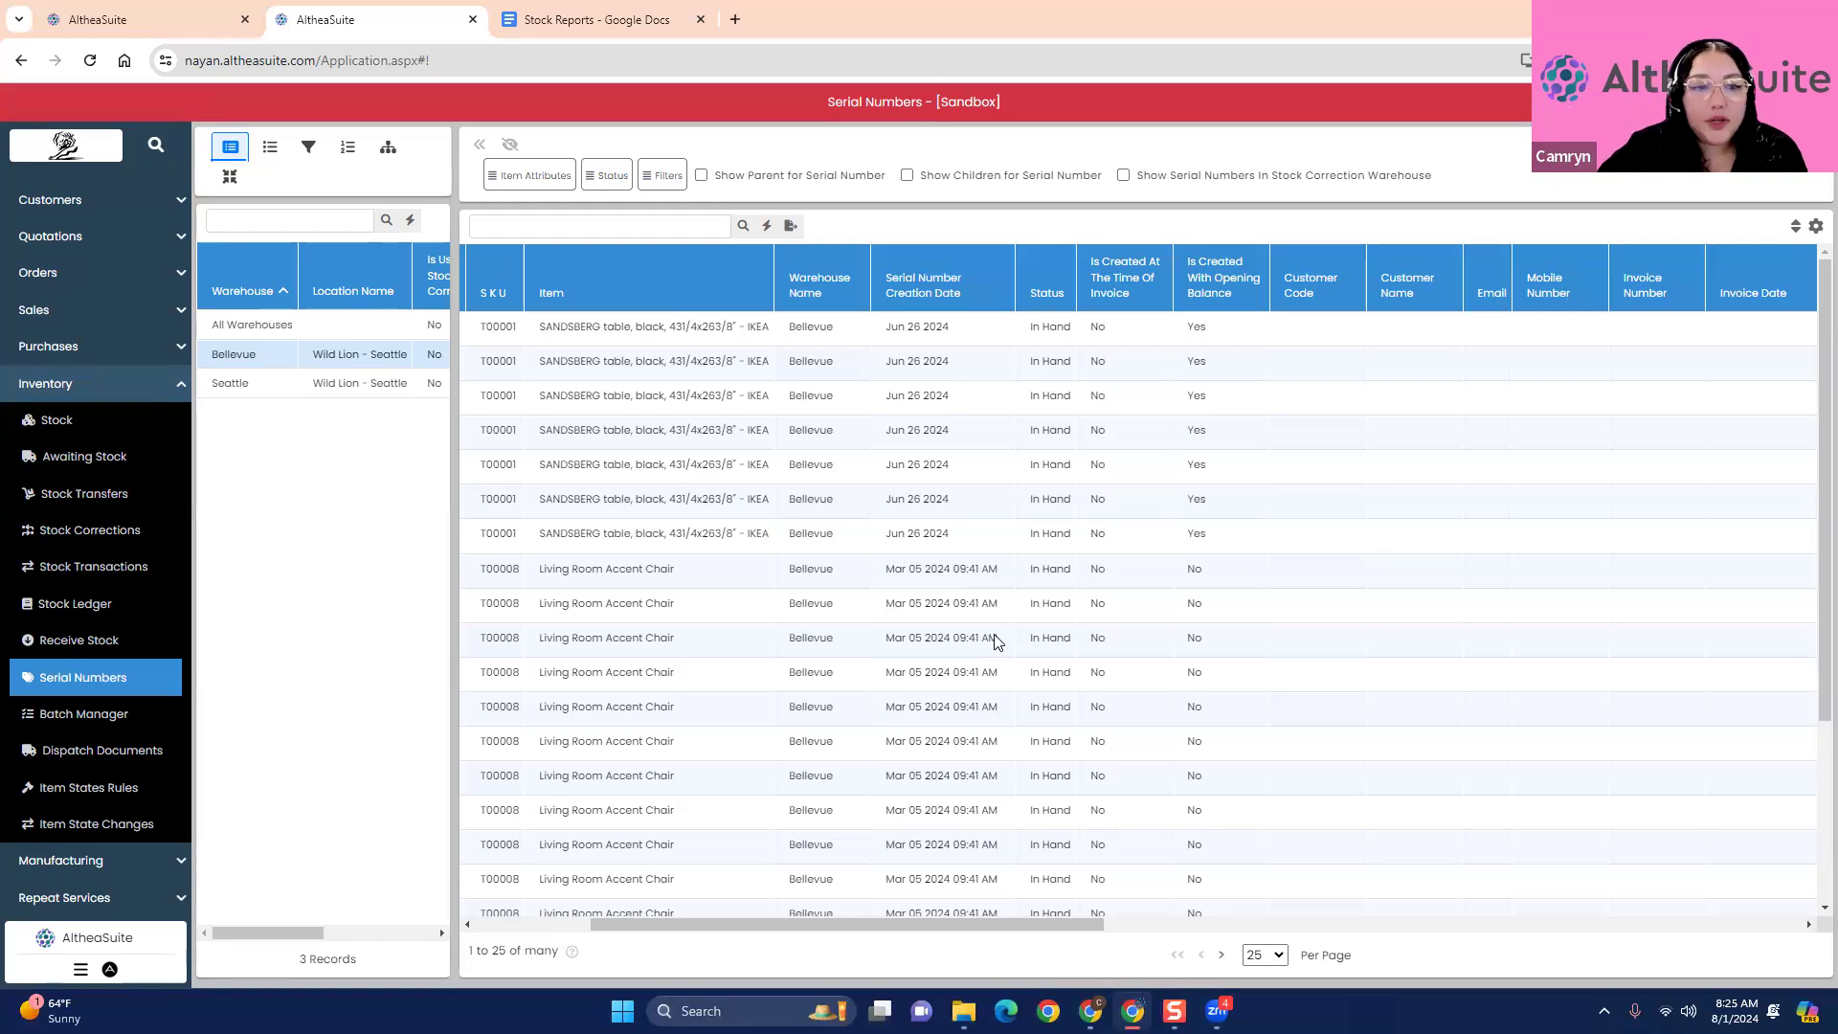
pyautogui.moveTo(1015, 930); pyautogui.dragTo(1588, 906)
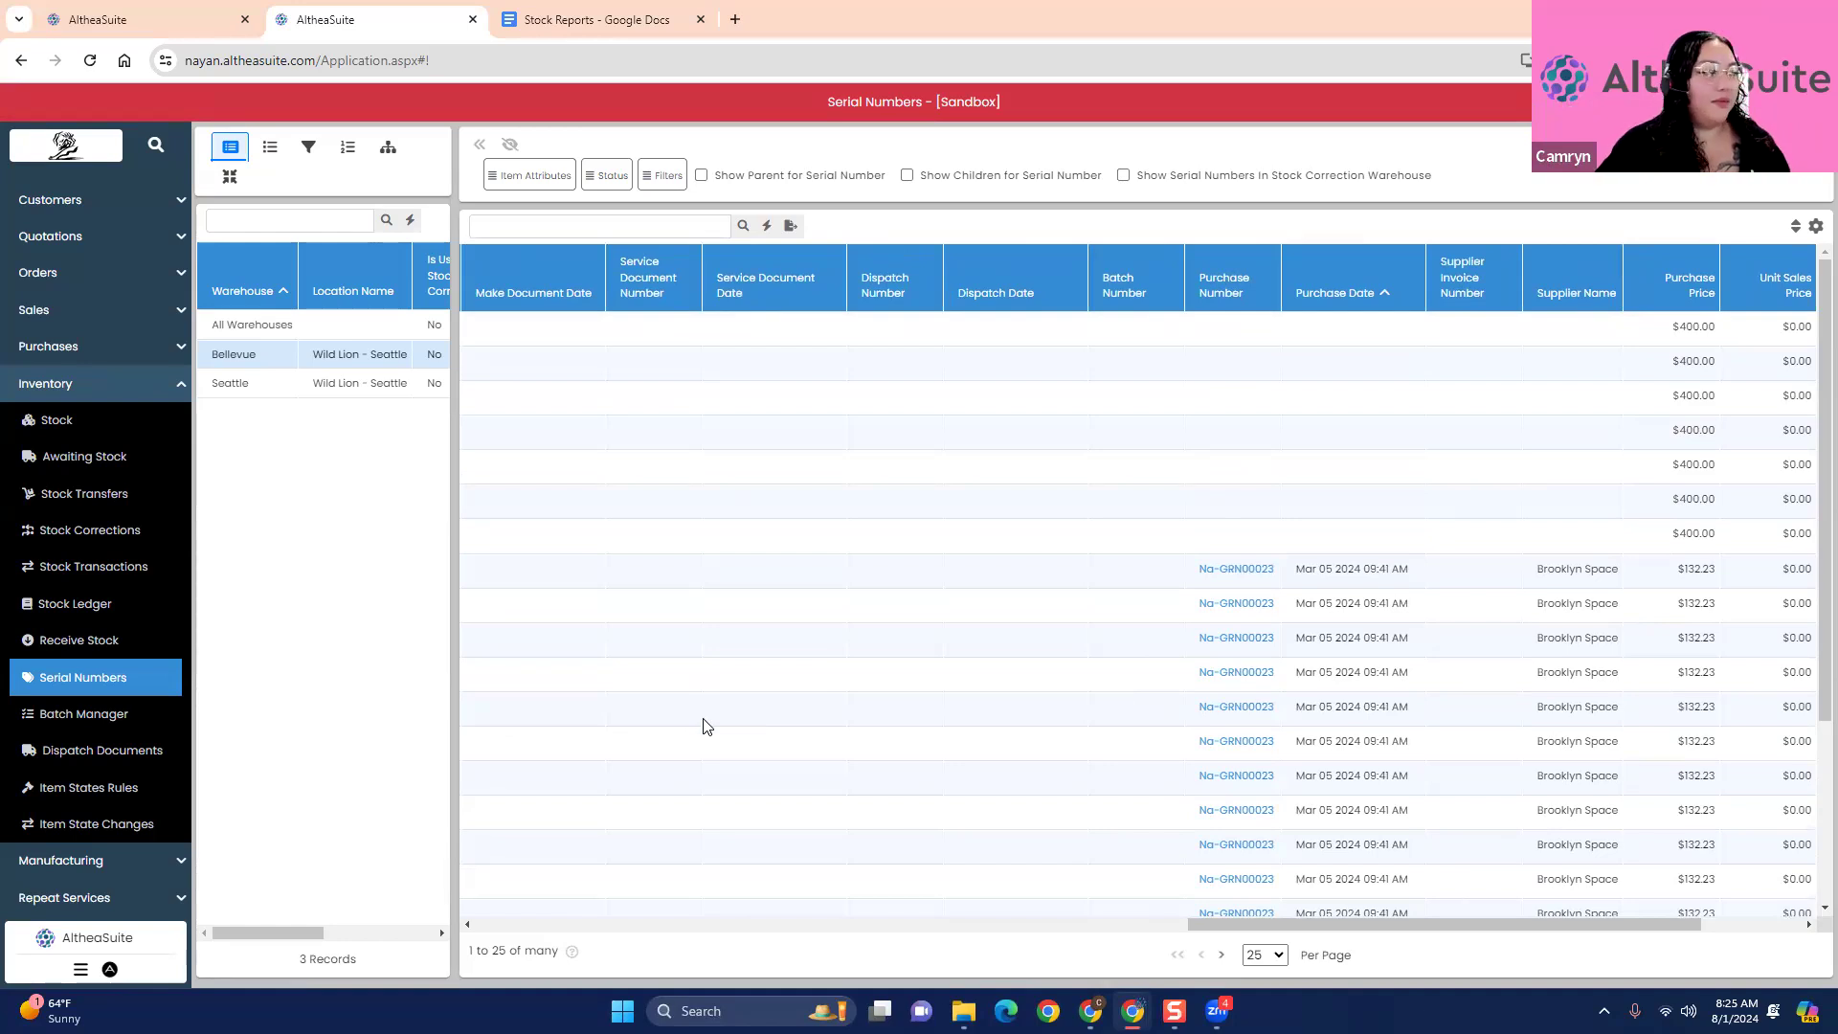
pyautogui.scroll(-1, 1385, 670)
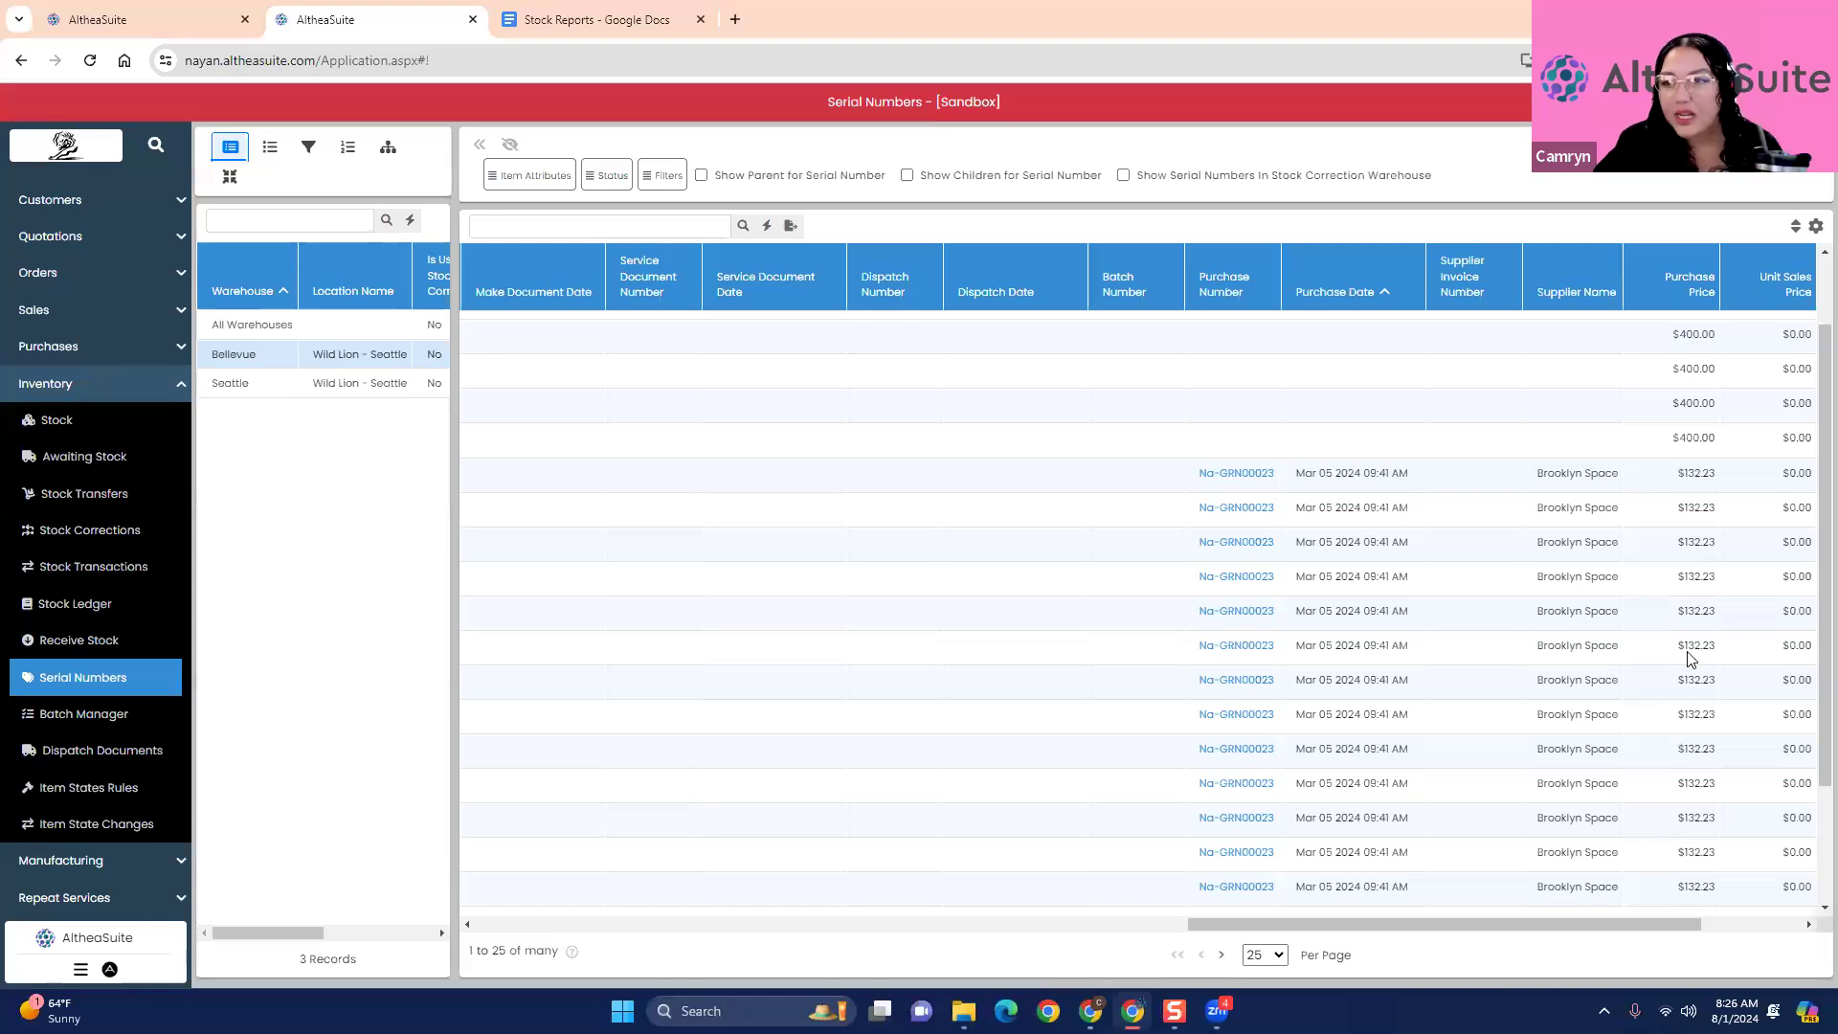
pyautogui.scroll(1, 1685, 687)
pyautogui.moveTo(1427, 925); pyautogui.dragTo(605, 976)
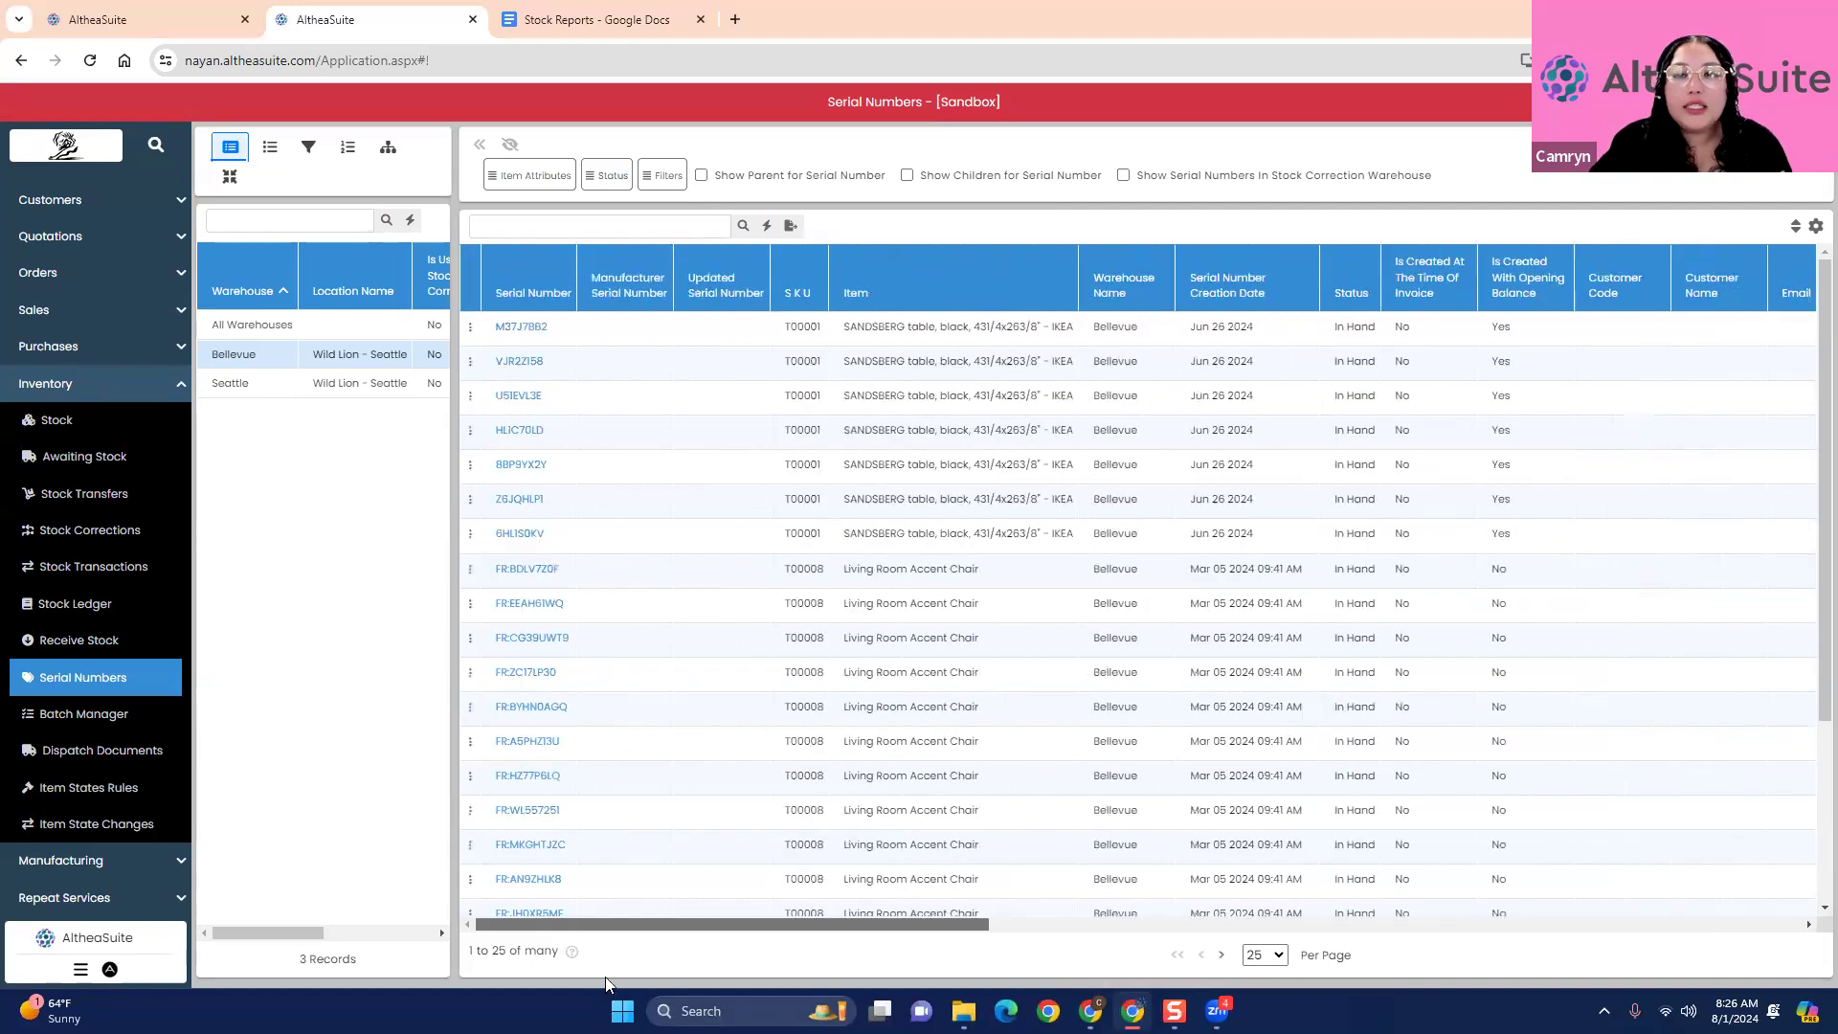
# - Examine the item attribute filter options available for serial numbers, then close them without applying any
pyautogui.click(536, 176)
pyautogui.scroll(-5, 589, 303)
pyautogui.scroll(5, 595, 375)
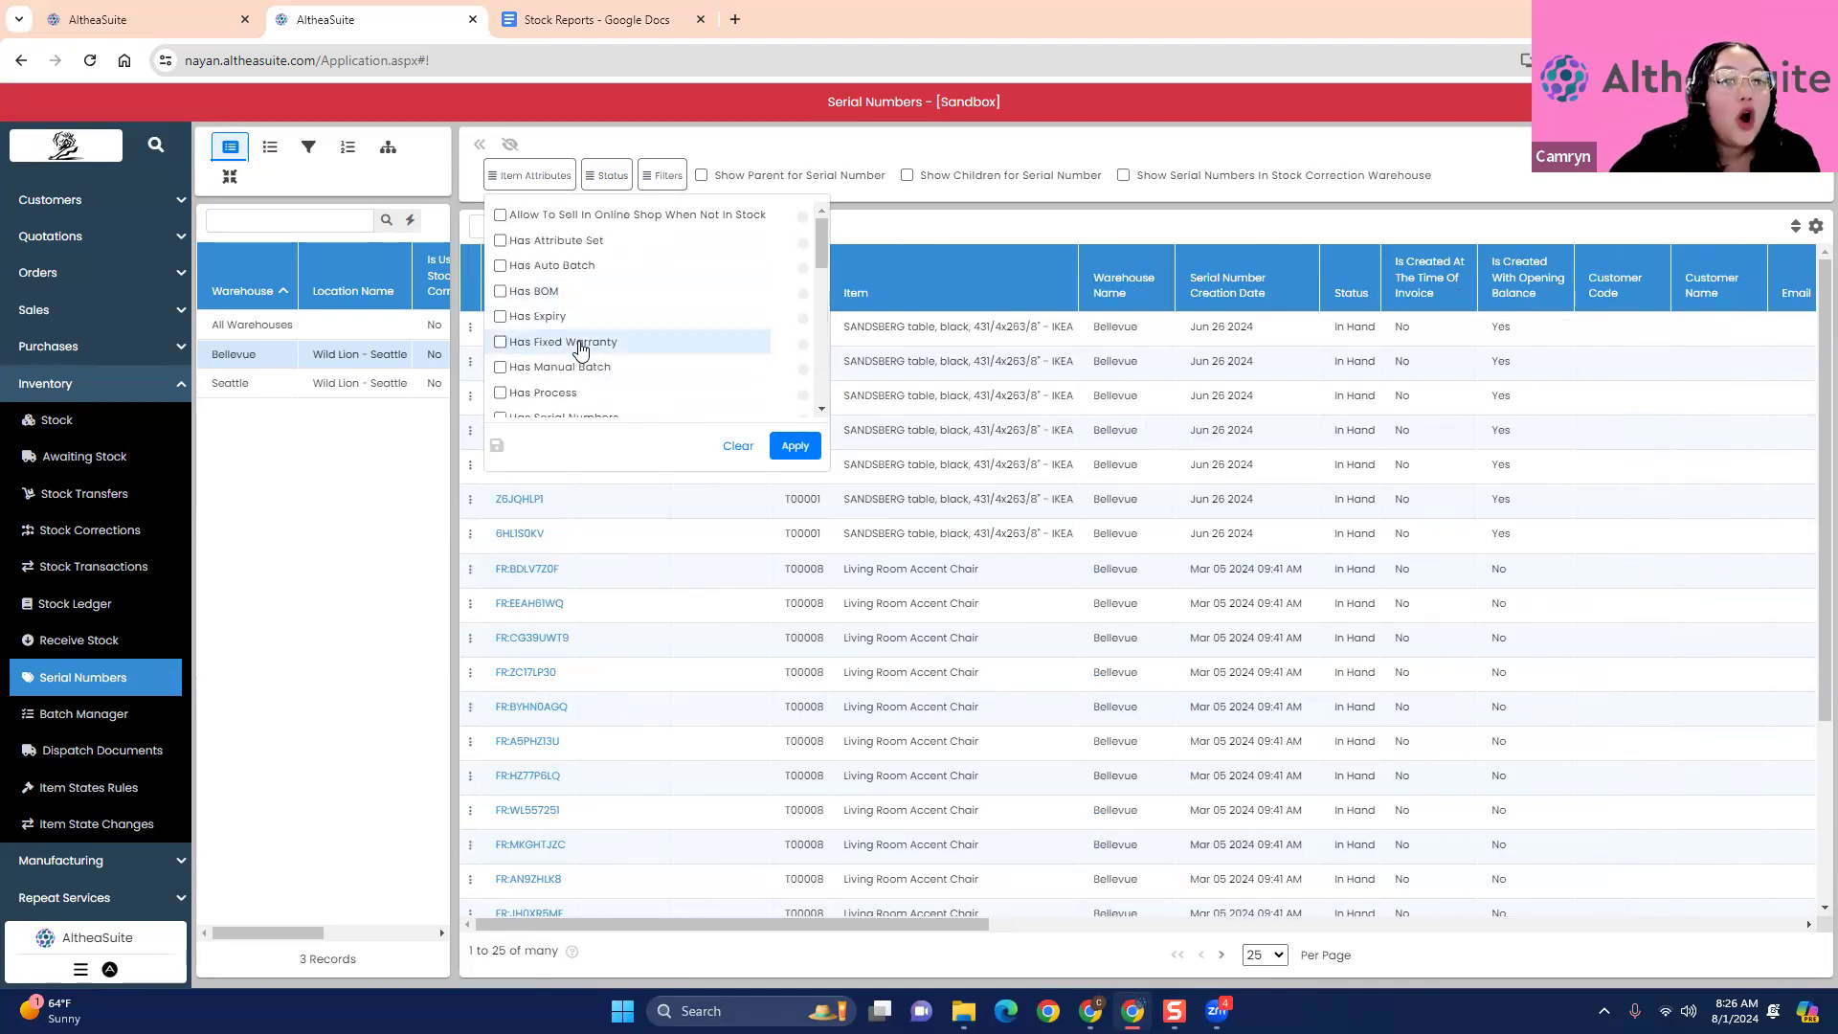
pyautogui.click(504, 342)
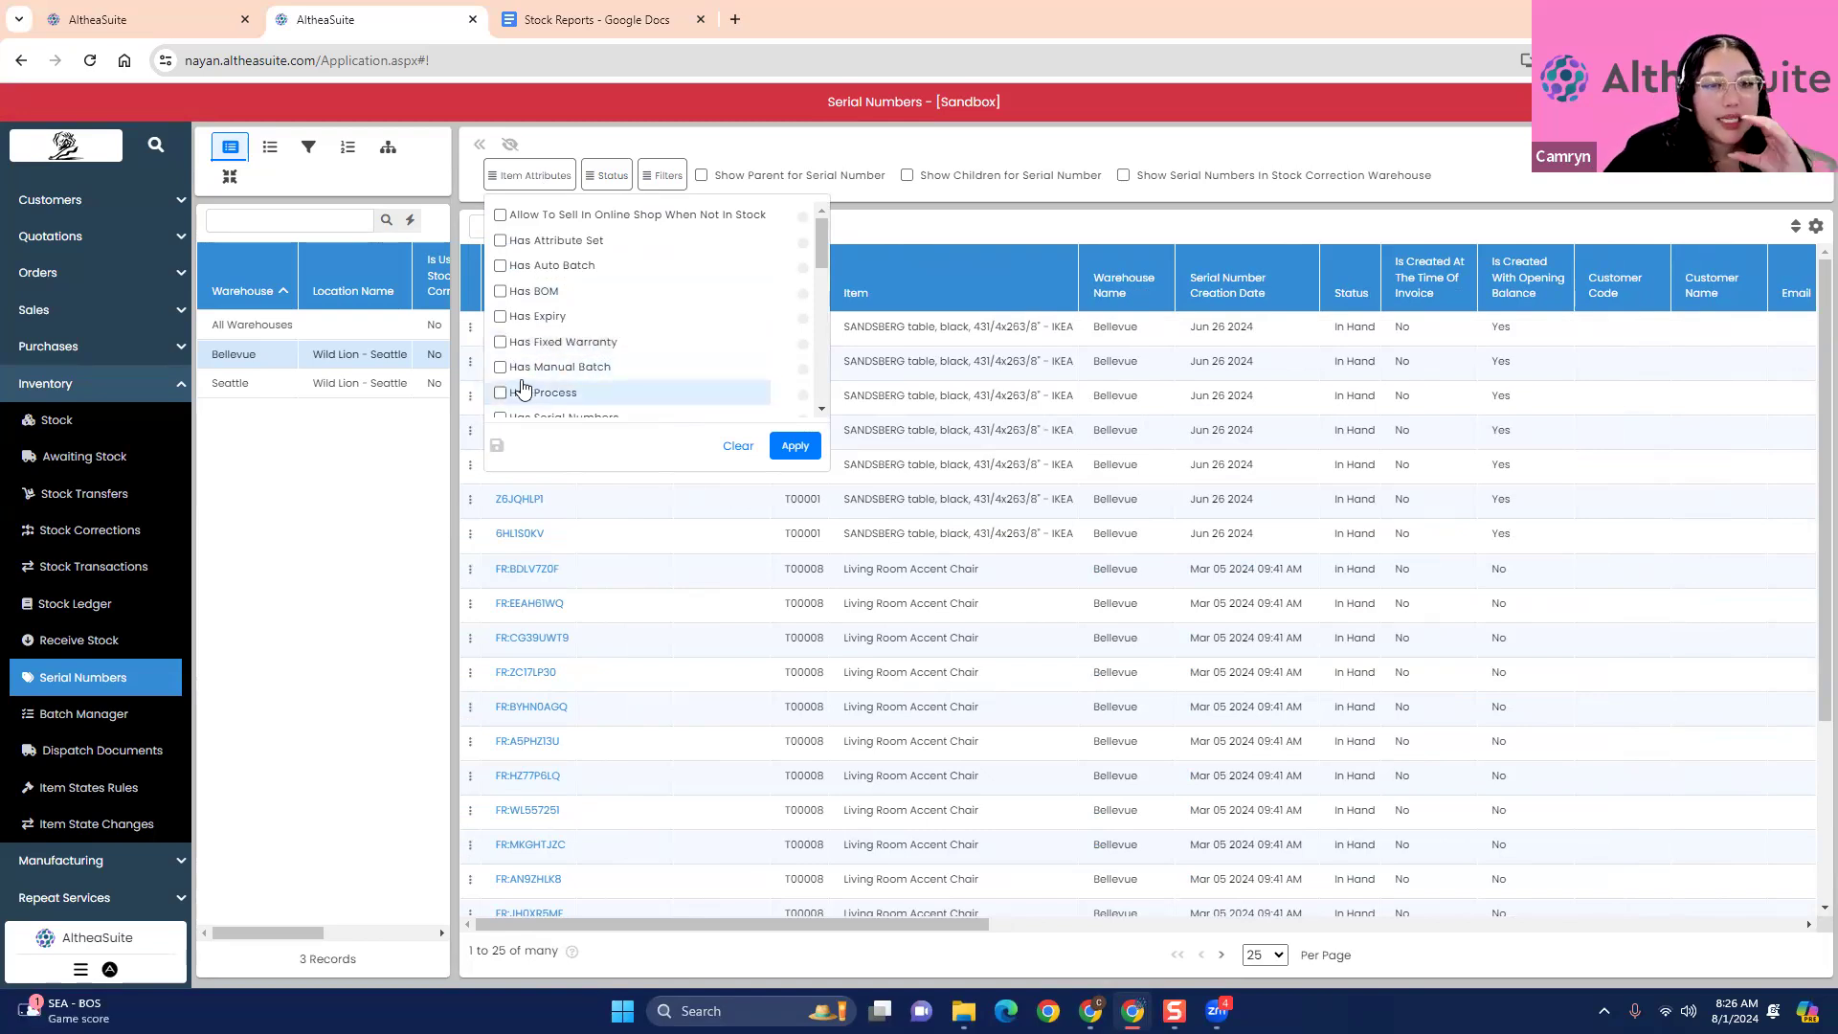
pyautogui.scroll(-1, 565, 392)
pyautogui.scroll(-1, 590, 383)
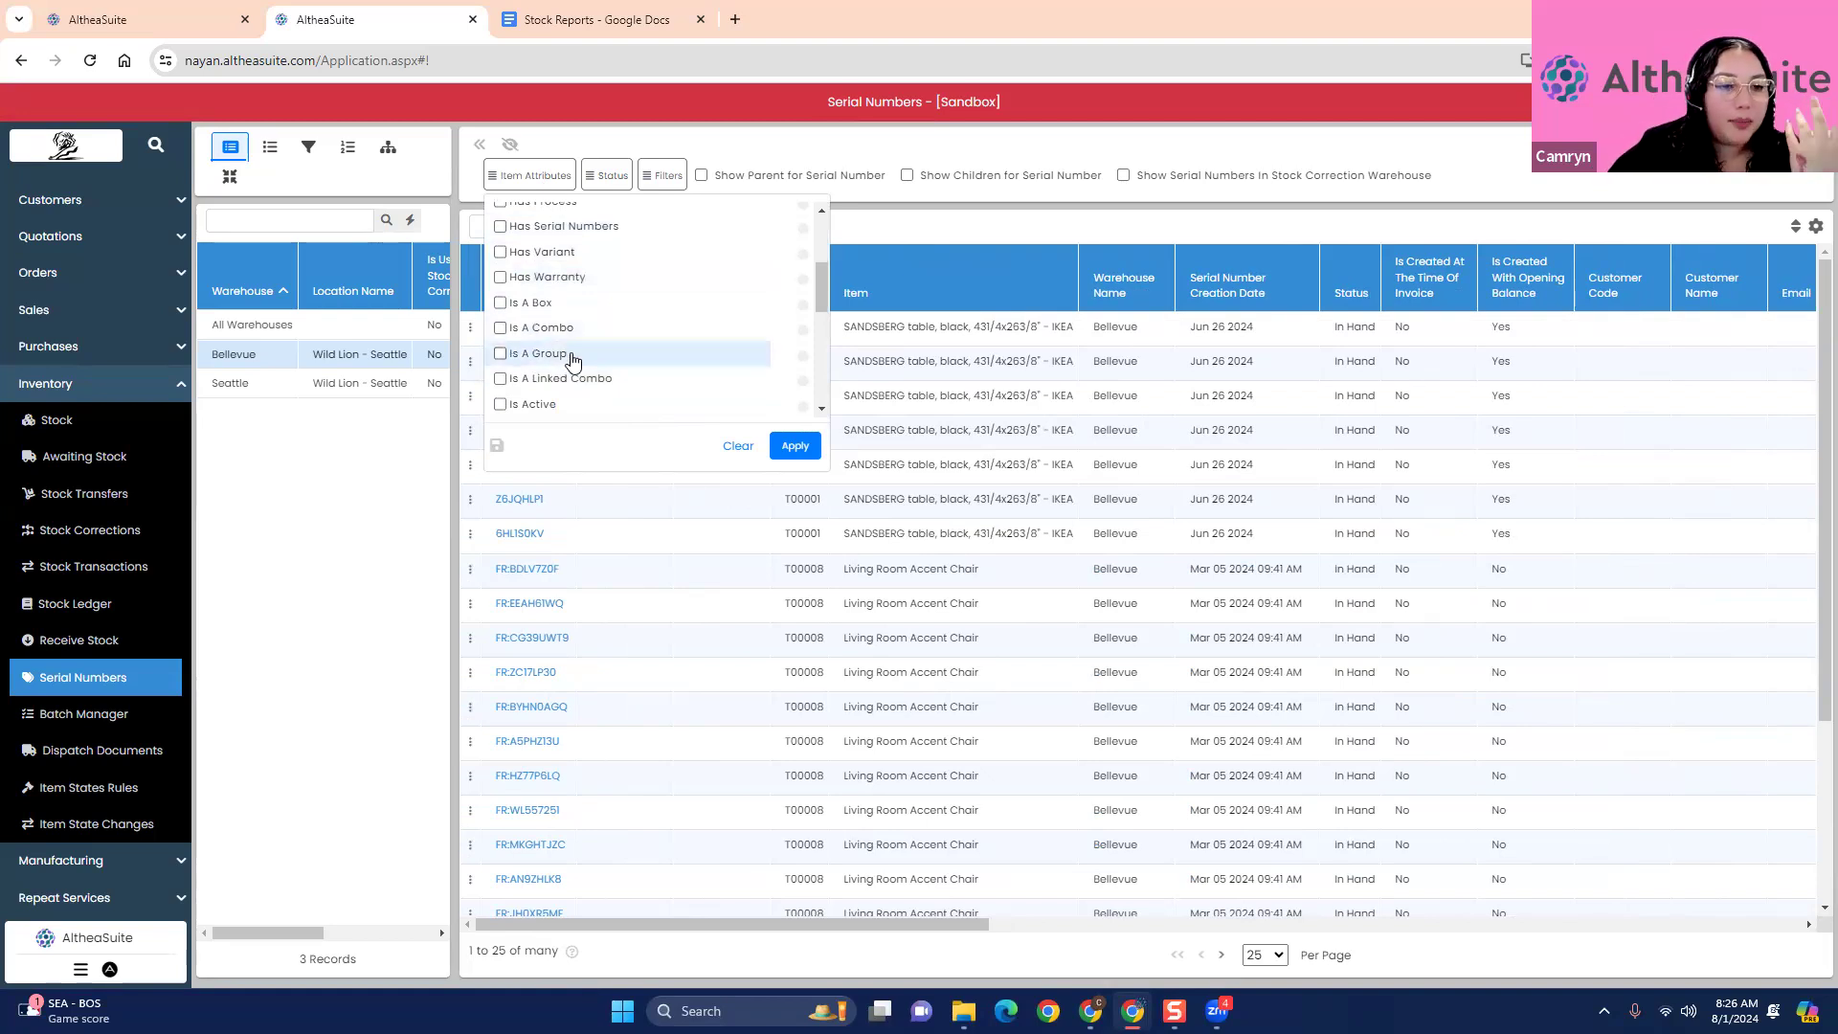
pyautogui.scroll(-1, 573, 364)
pyautogui.scroll(-4, 573, 363)
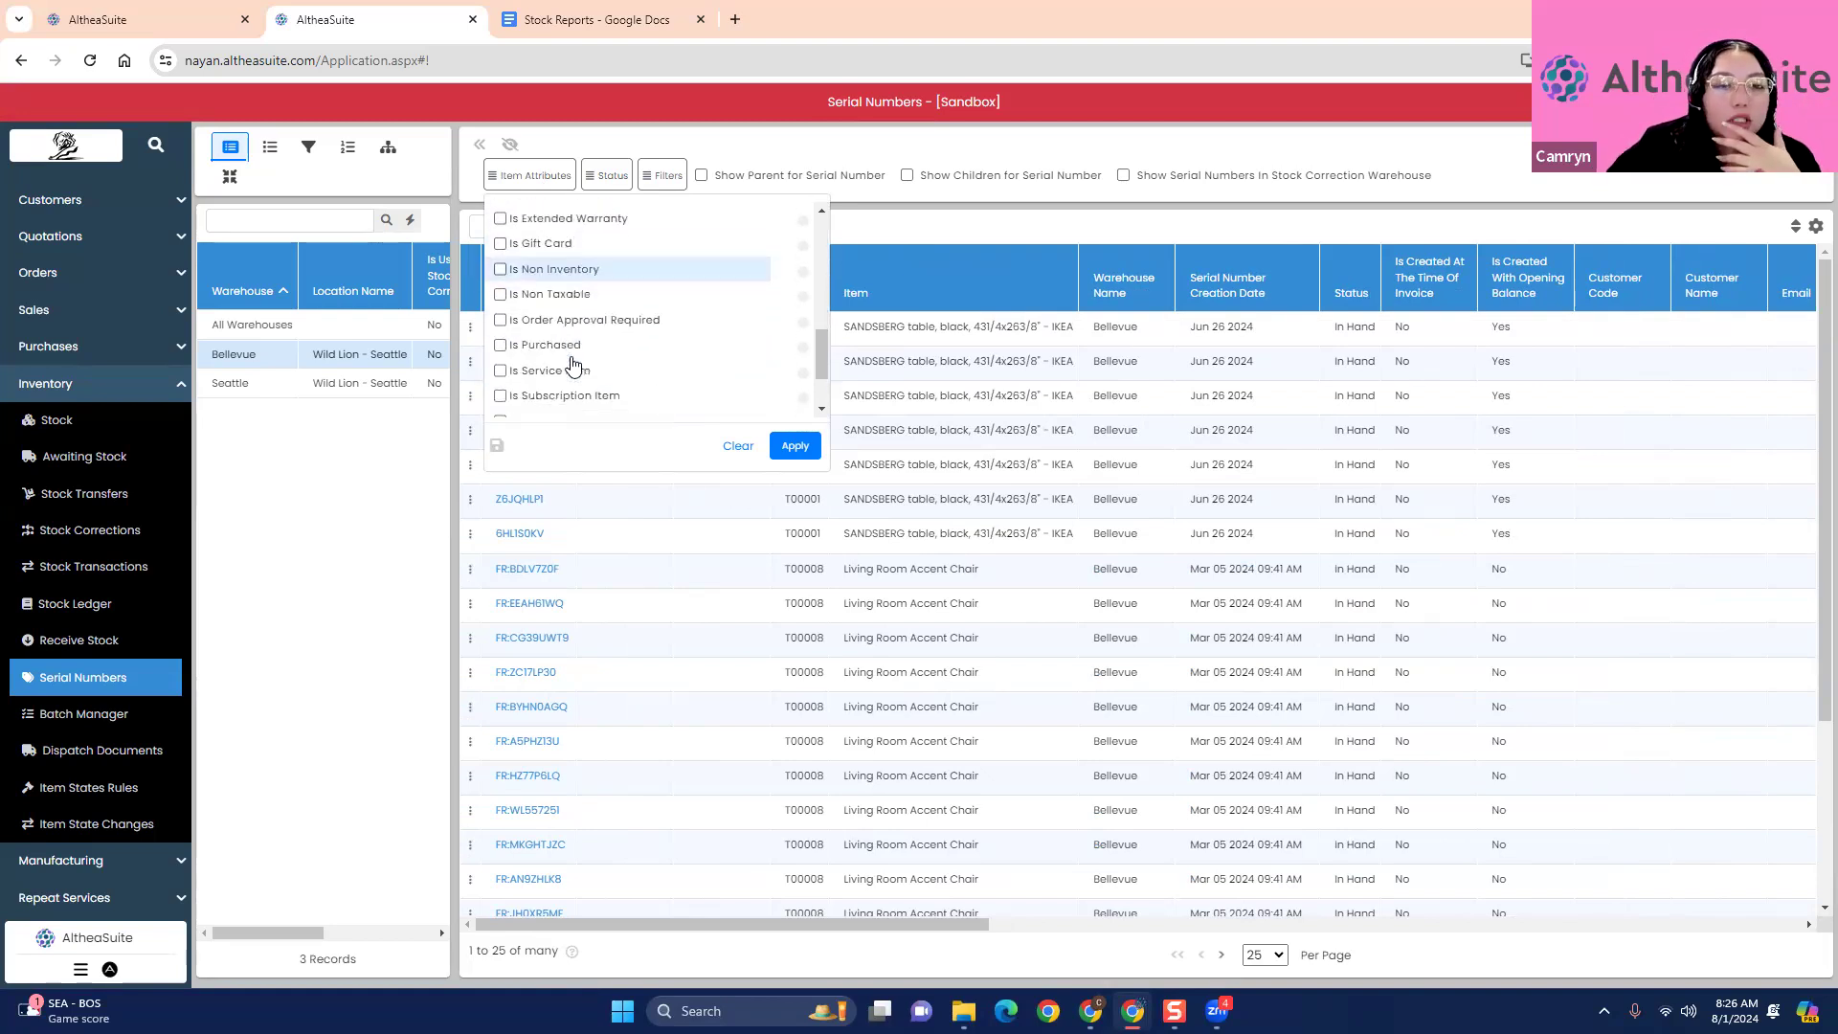
pyautogui.click(369, 563)
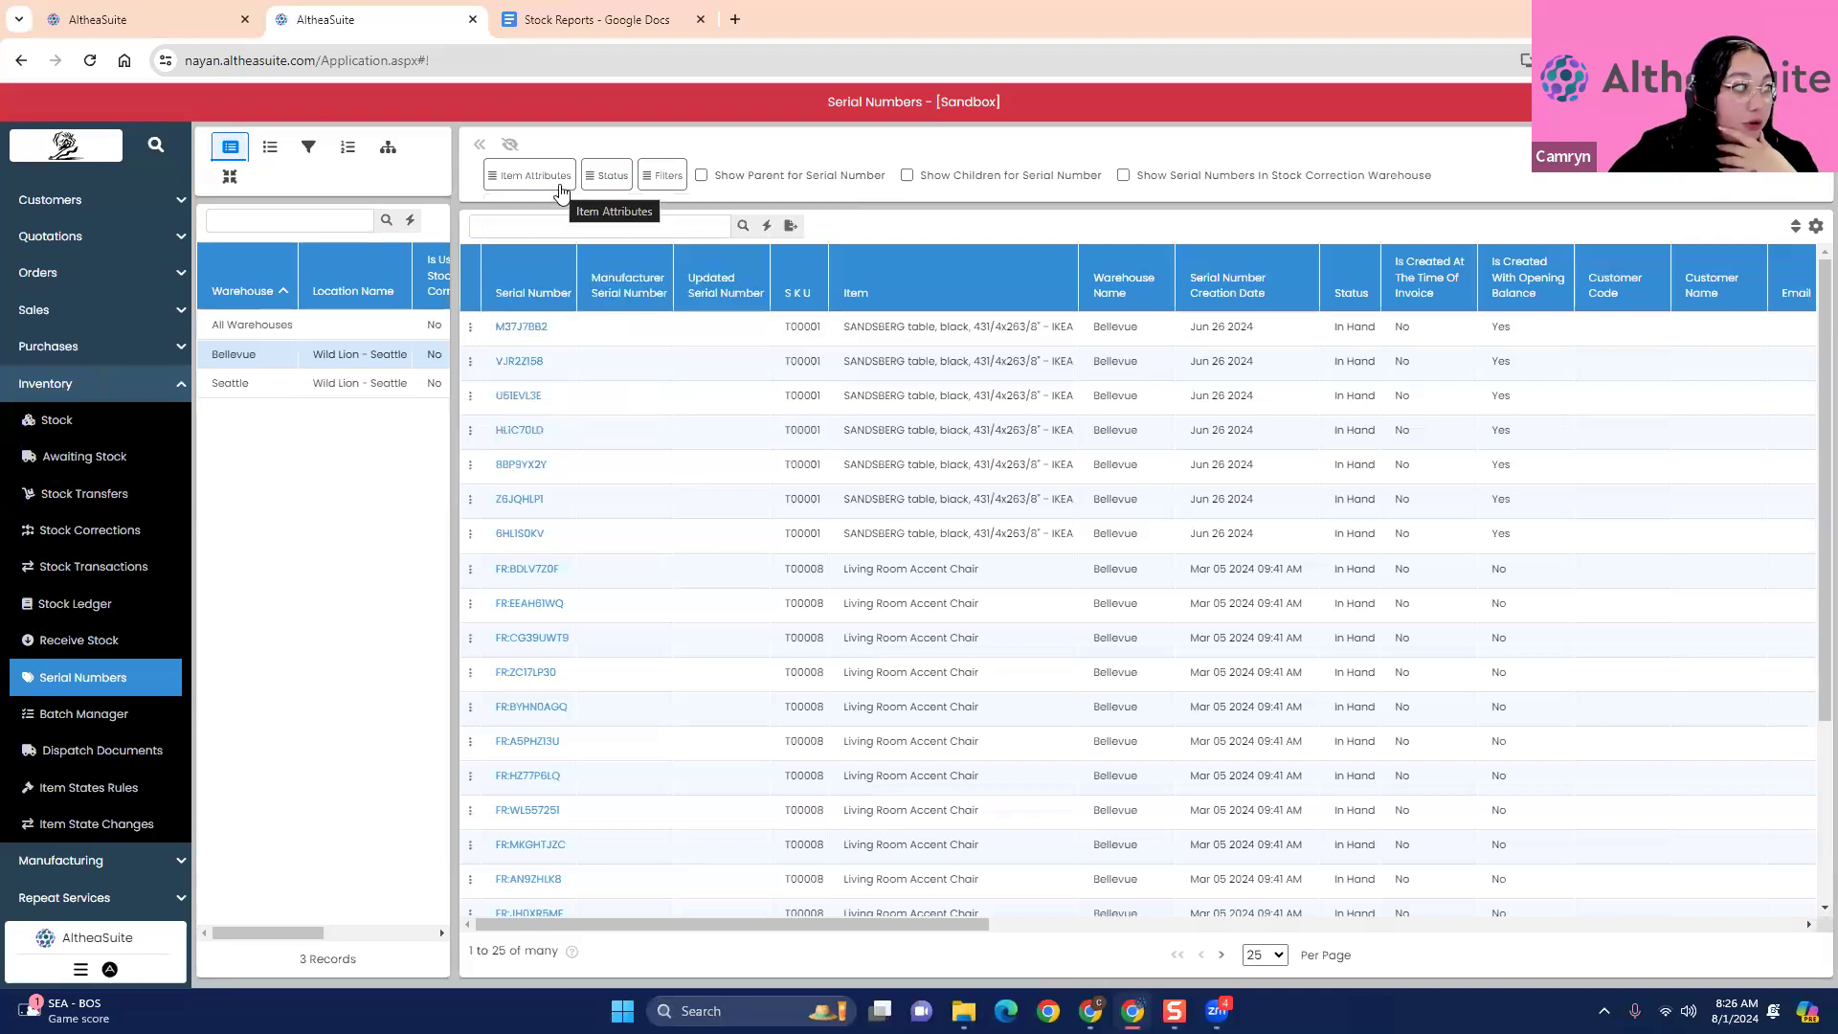
# - Filter the serial numbers by the Not In Hand status and view the list for Bellevue and Seattle
pyautogui.click(607, 177)
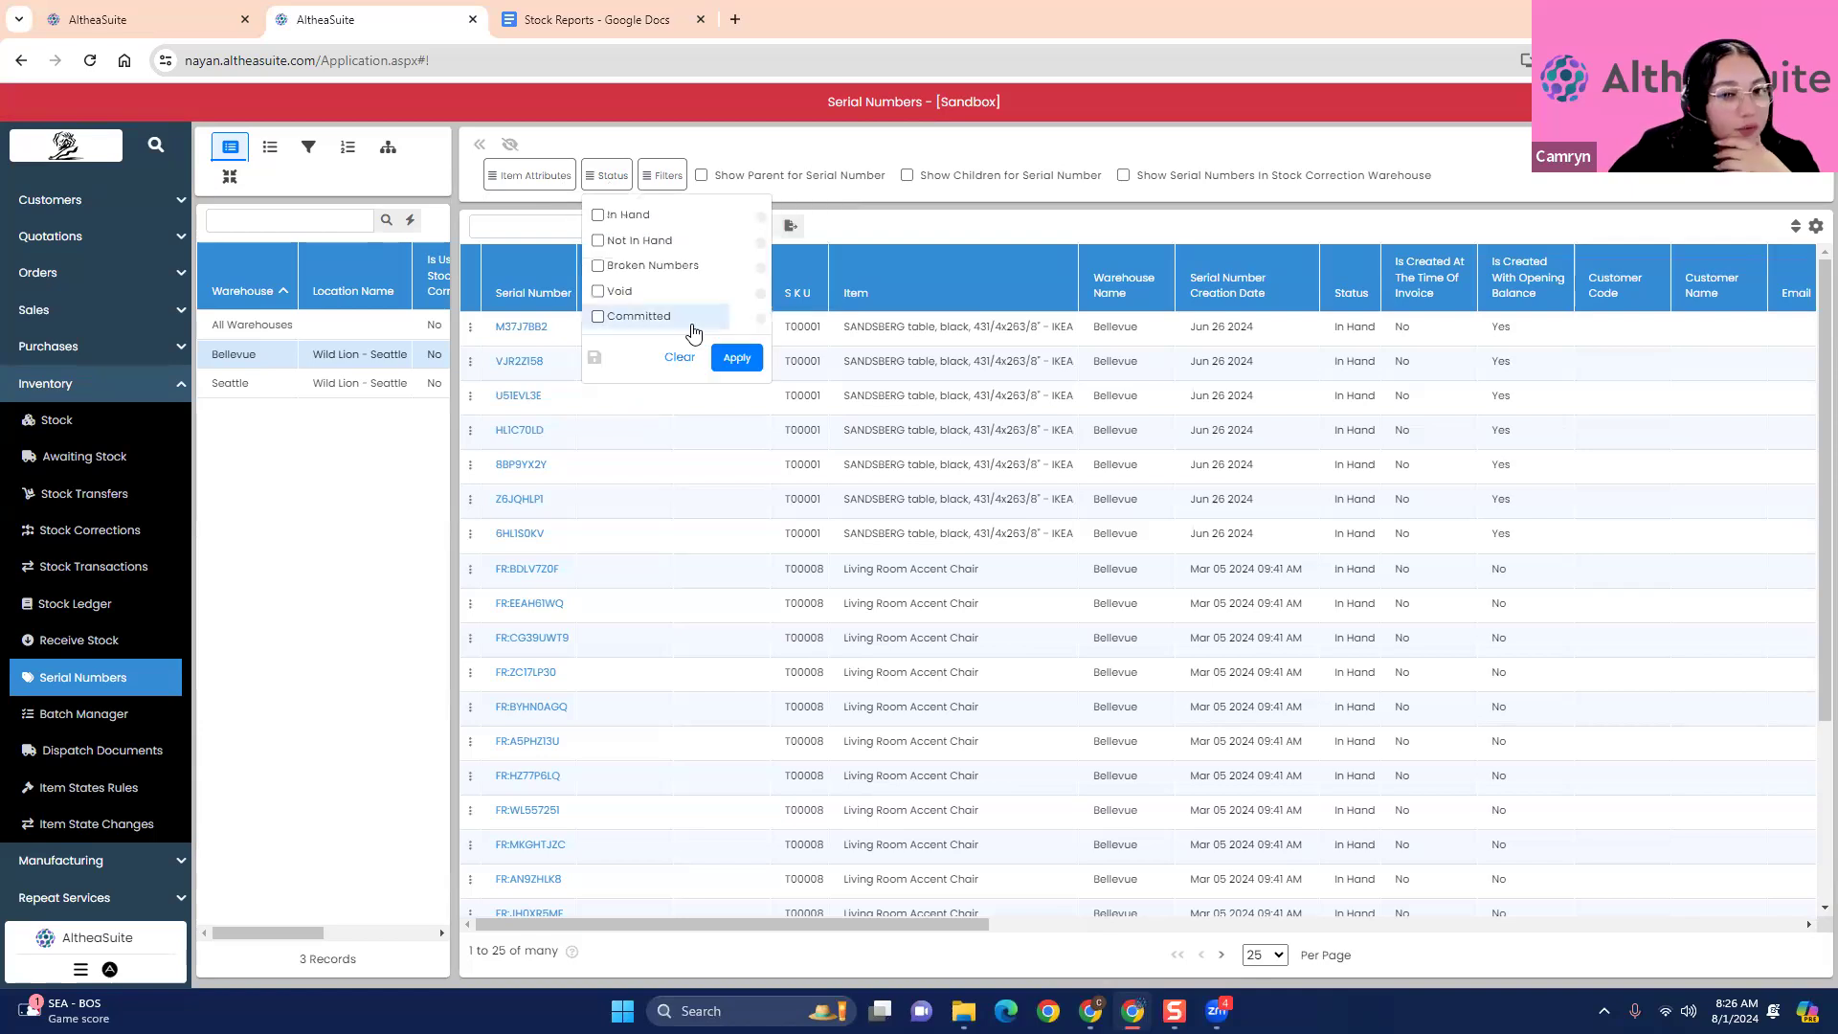
pyautogui.click(599, 240)
pyautogui.click(736, 359)
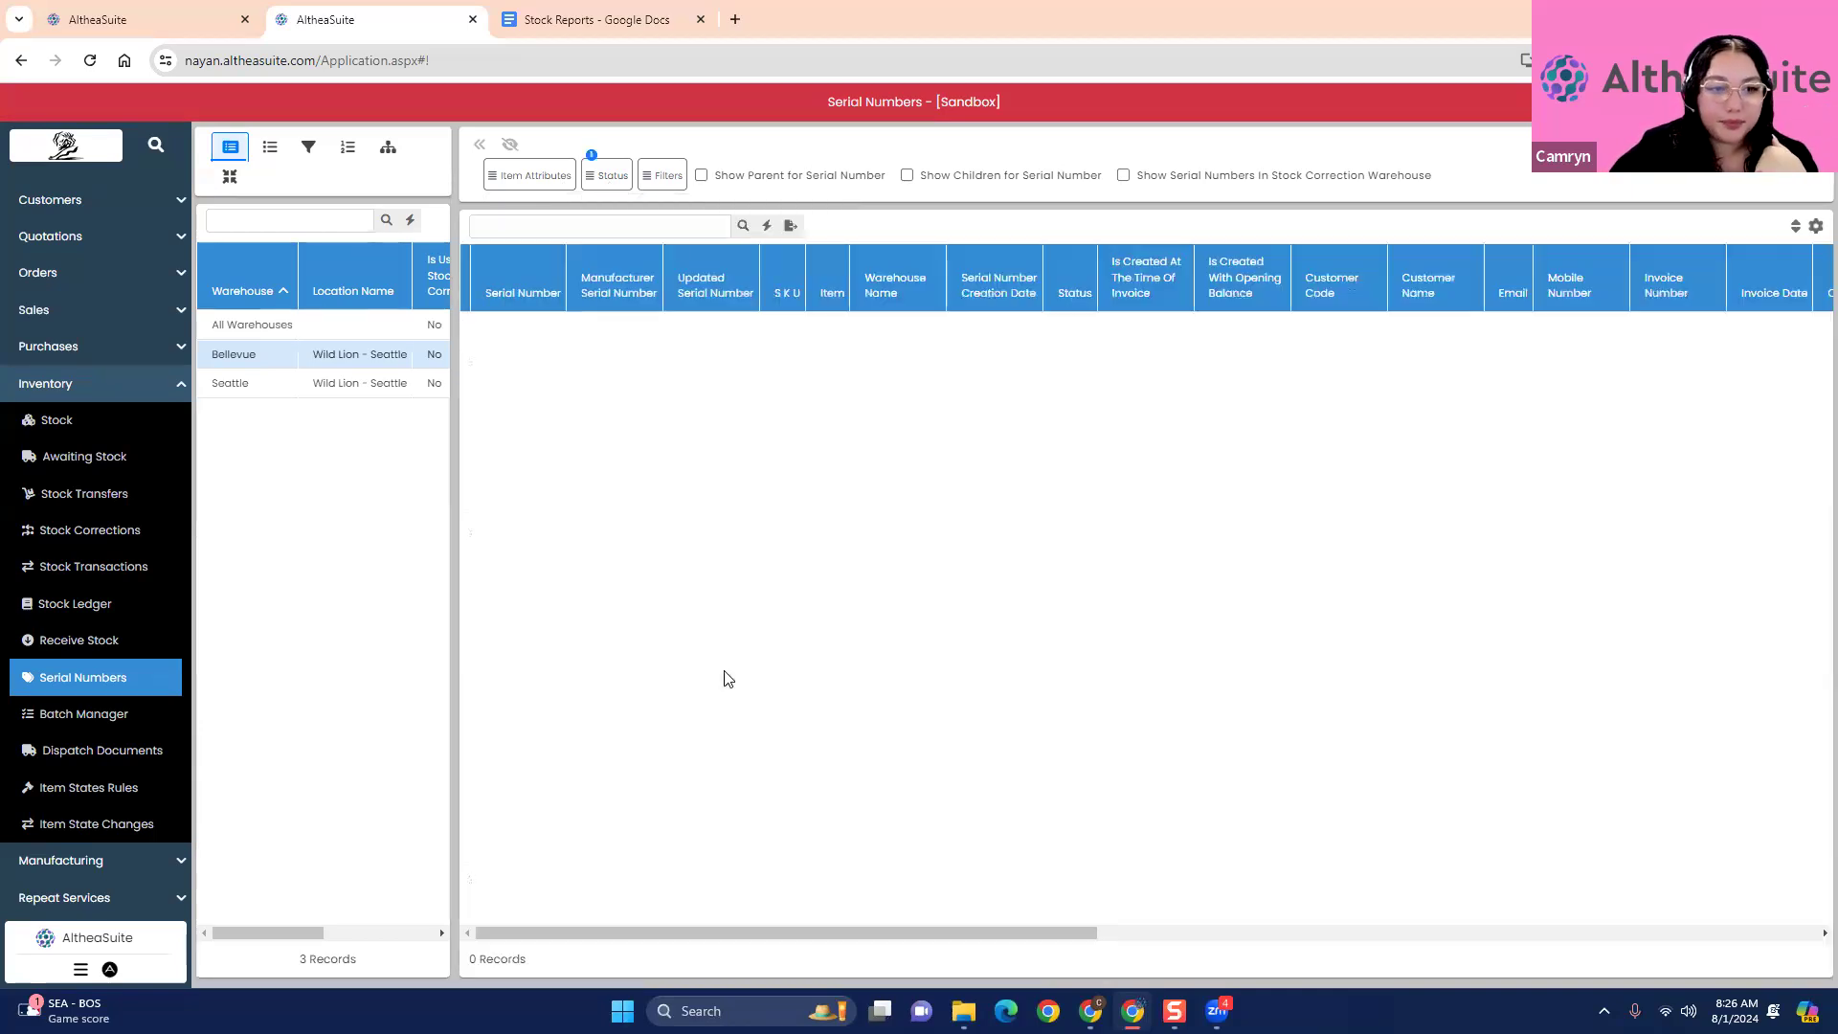
pyautogui.click(286, 391)
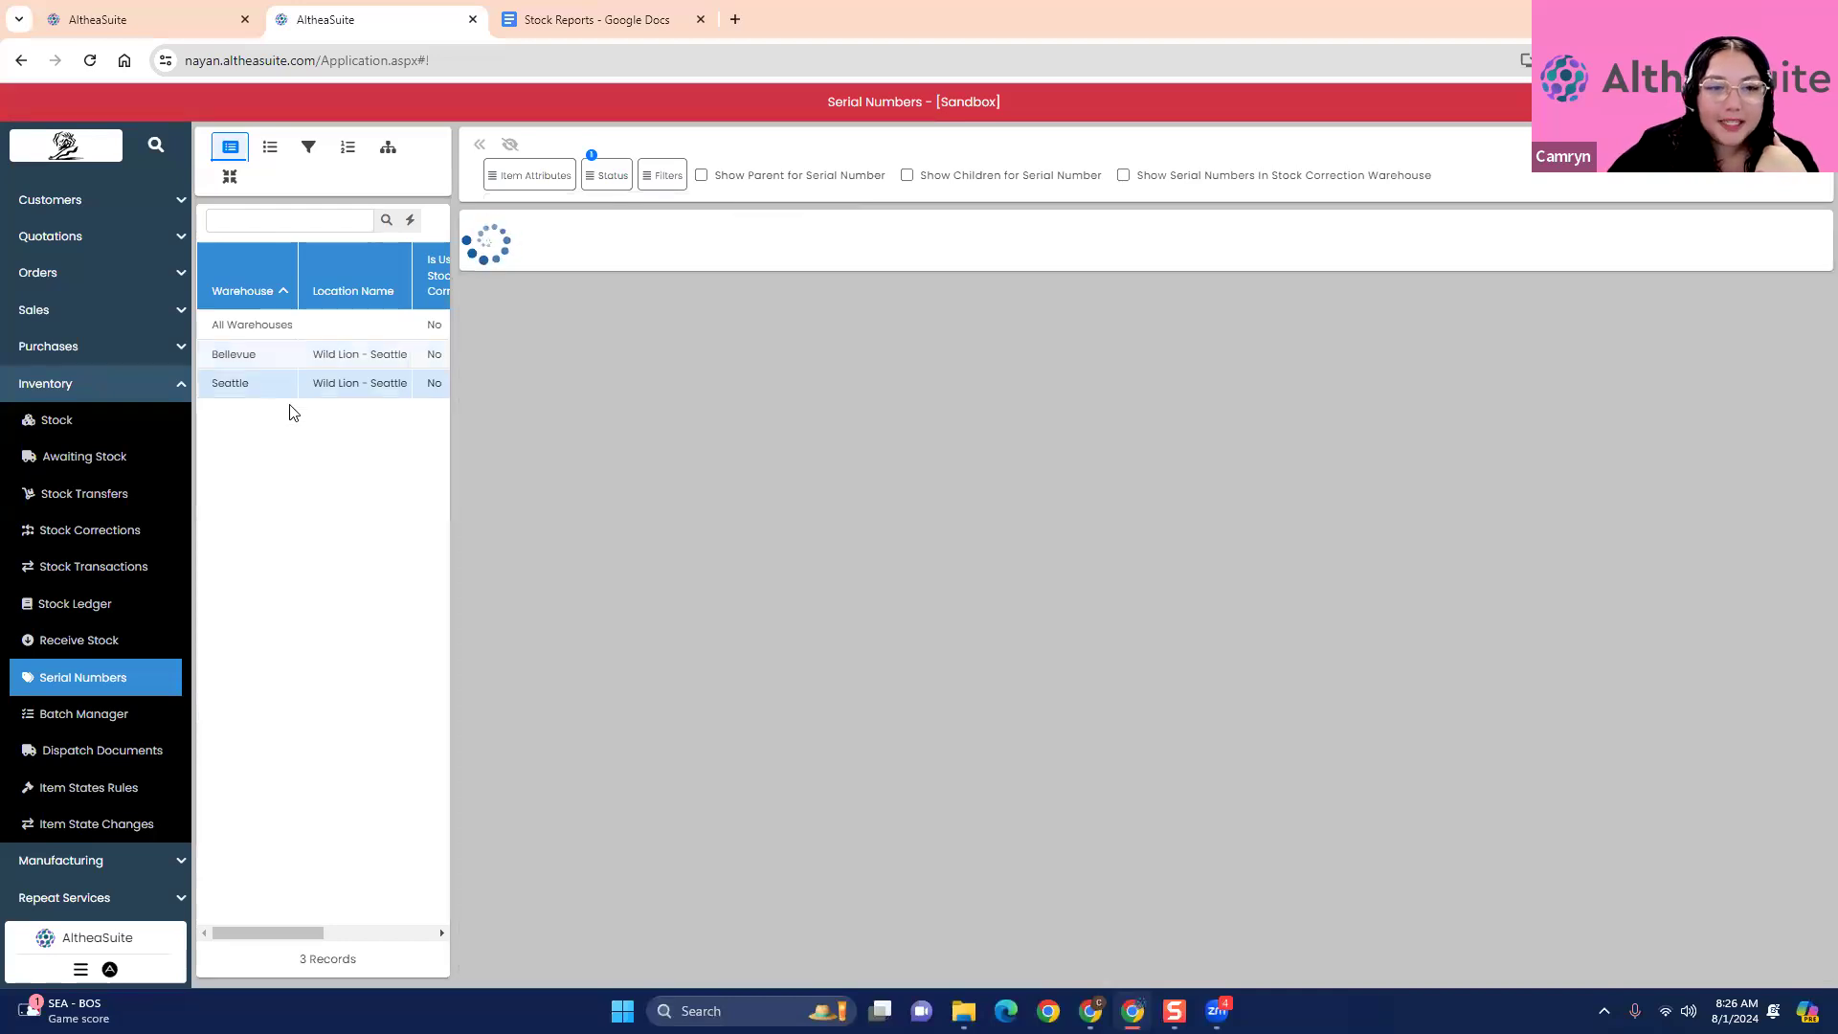
# - Return to the Bellevue warehouse and filter its serial numbers by the In Hand status instead of Not In Hand
pyautogui.click(280, 356)
pyautogui.click(587, 184)
pyautogui.click(618, 242)
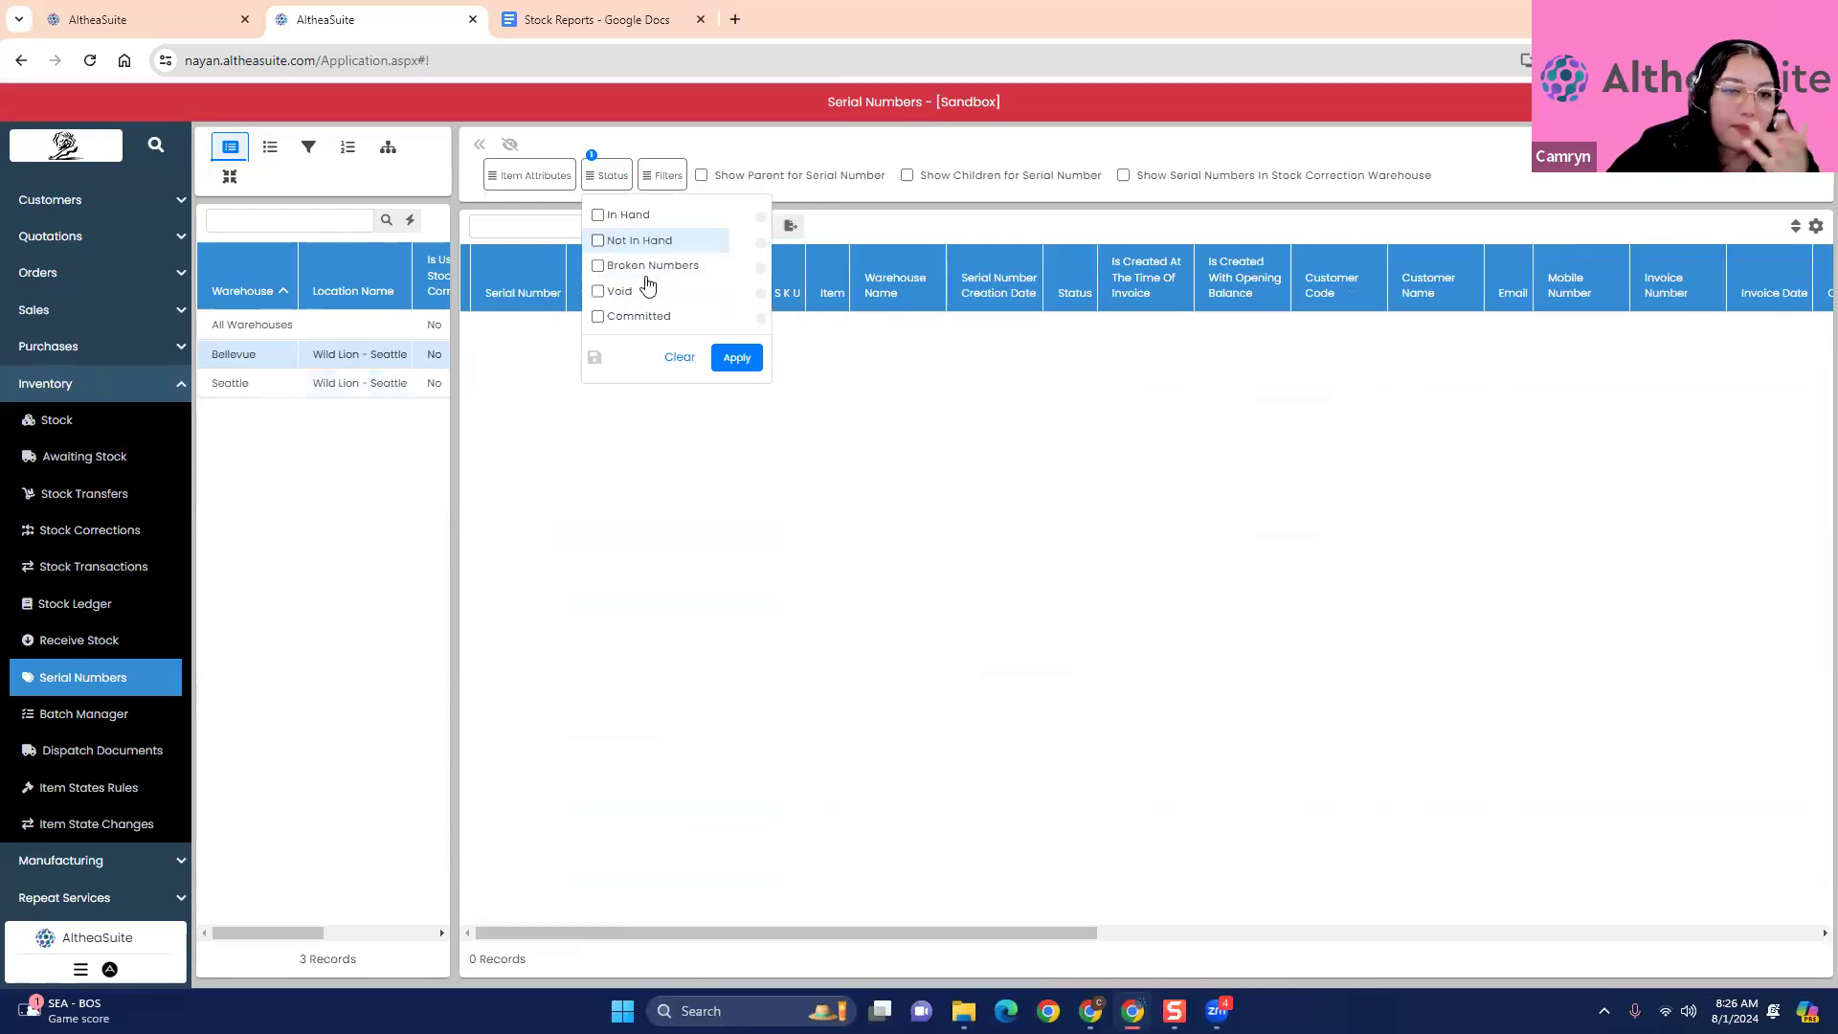
pyautogui.click(624, 215)
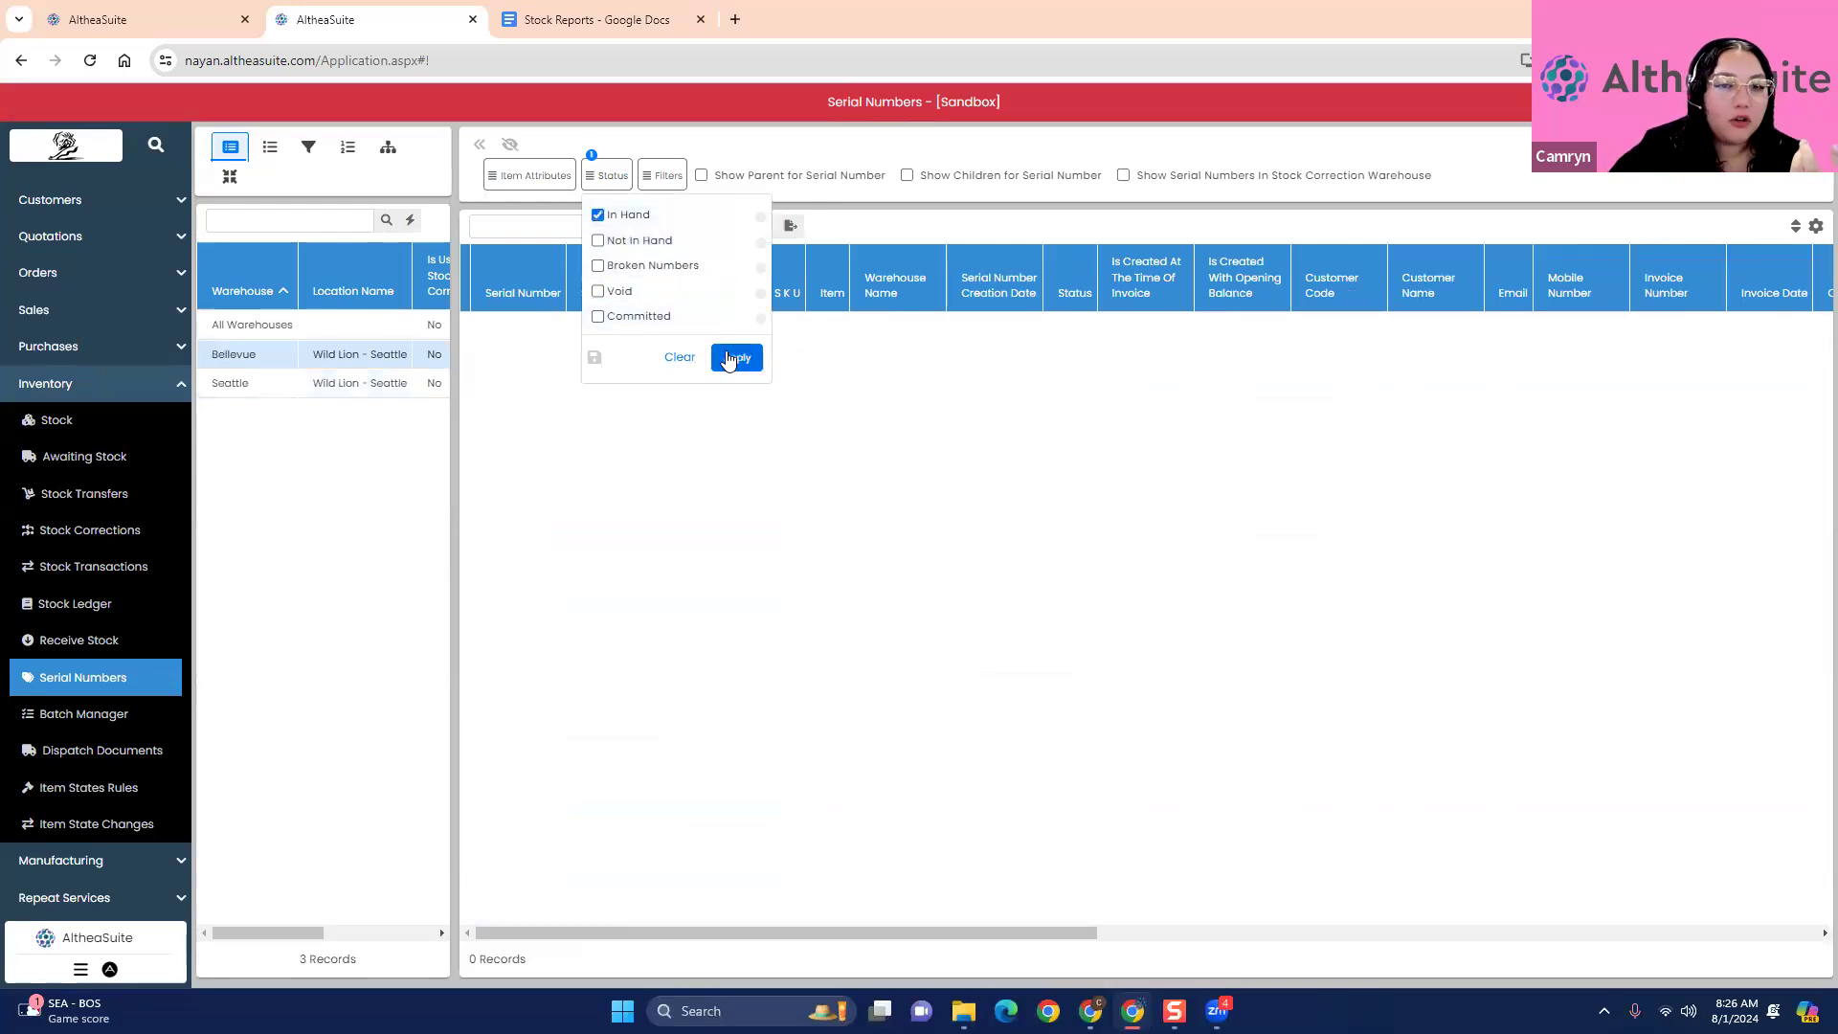
pyautogui.click(736, 357)
# - Filter the serial numbers by the Committed status and view the list for Seattle and Bellevue
pyautogui.click(607, 176)
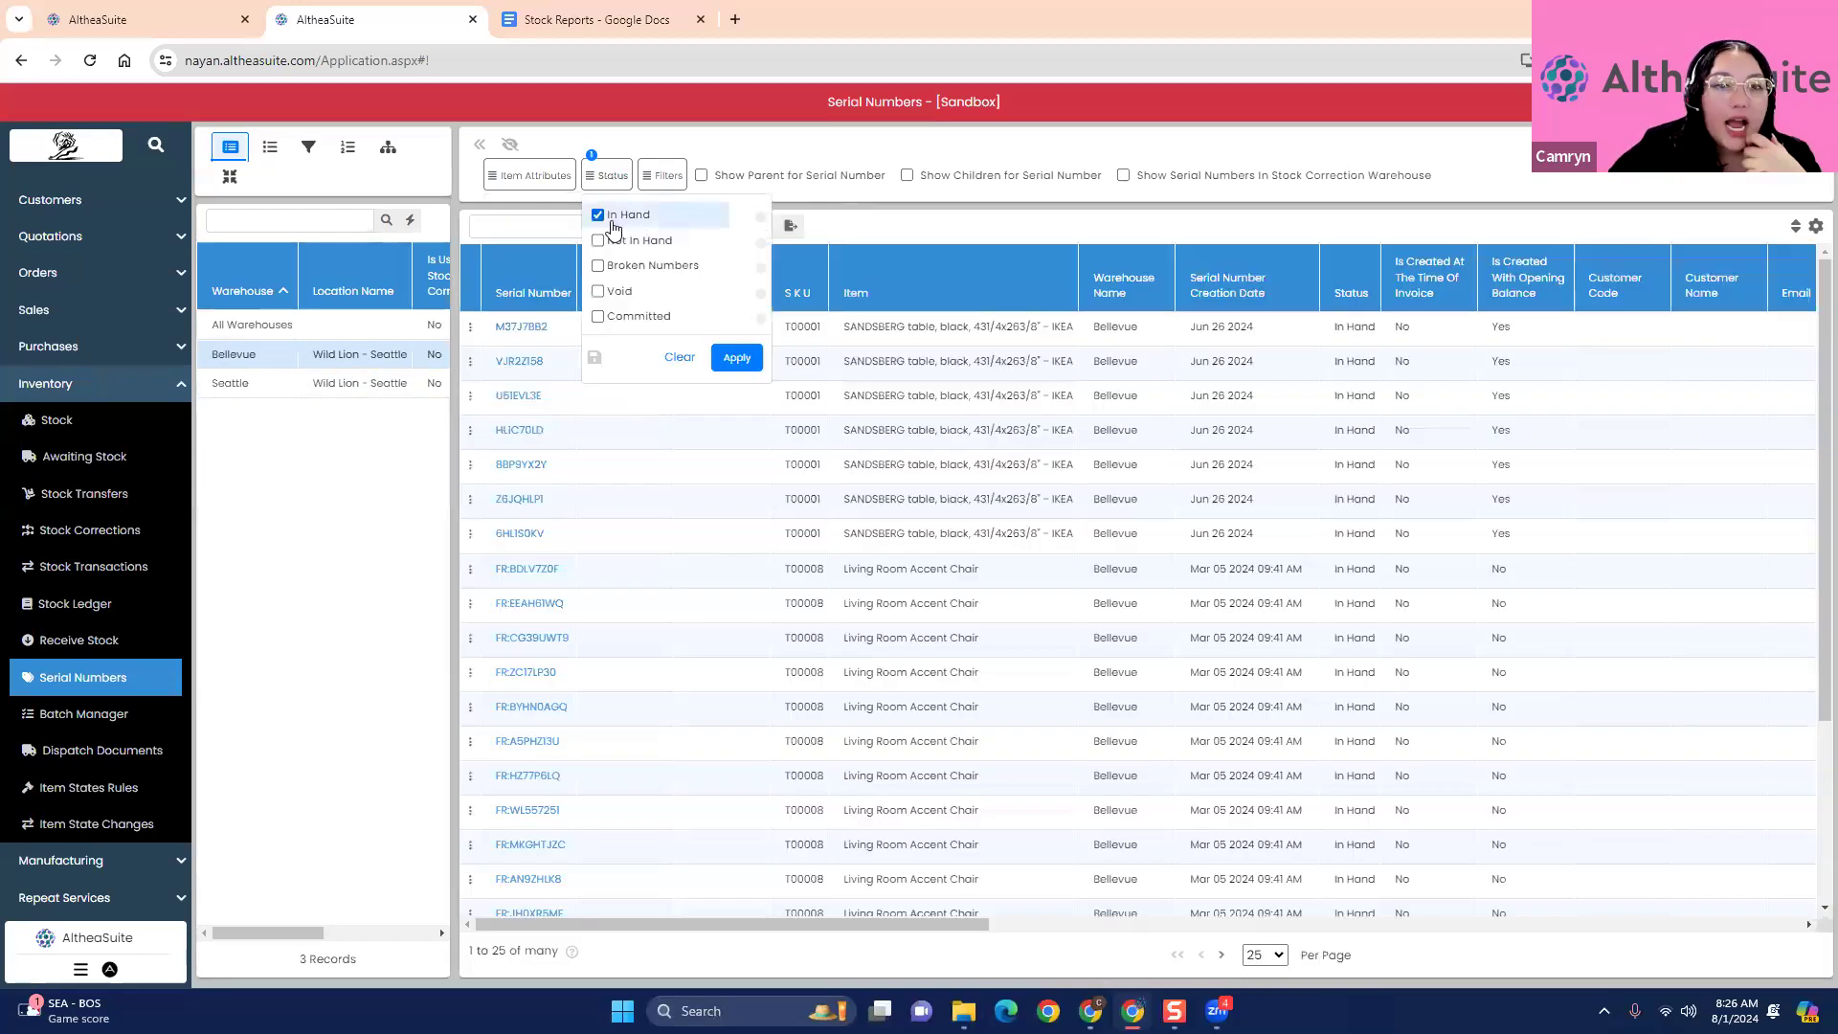
pyautogui.click(597, 316)
pyautogui.click(736, 357)
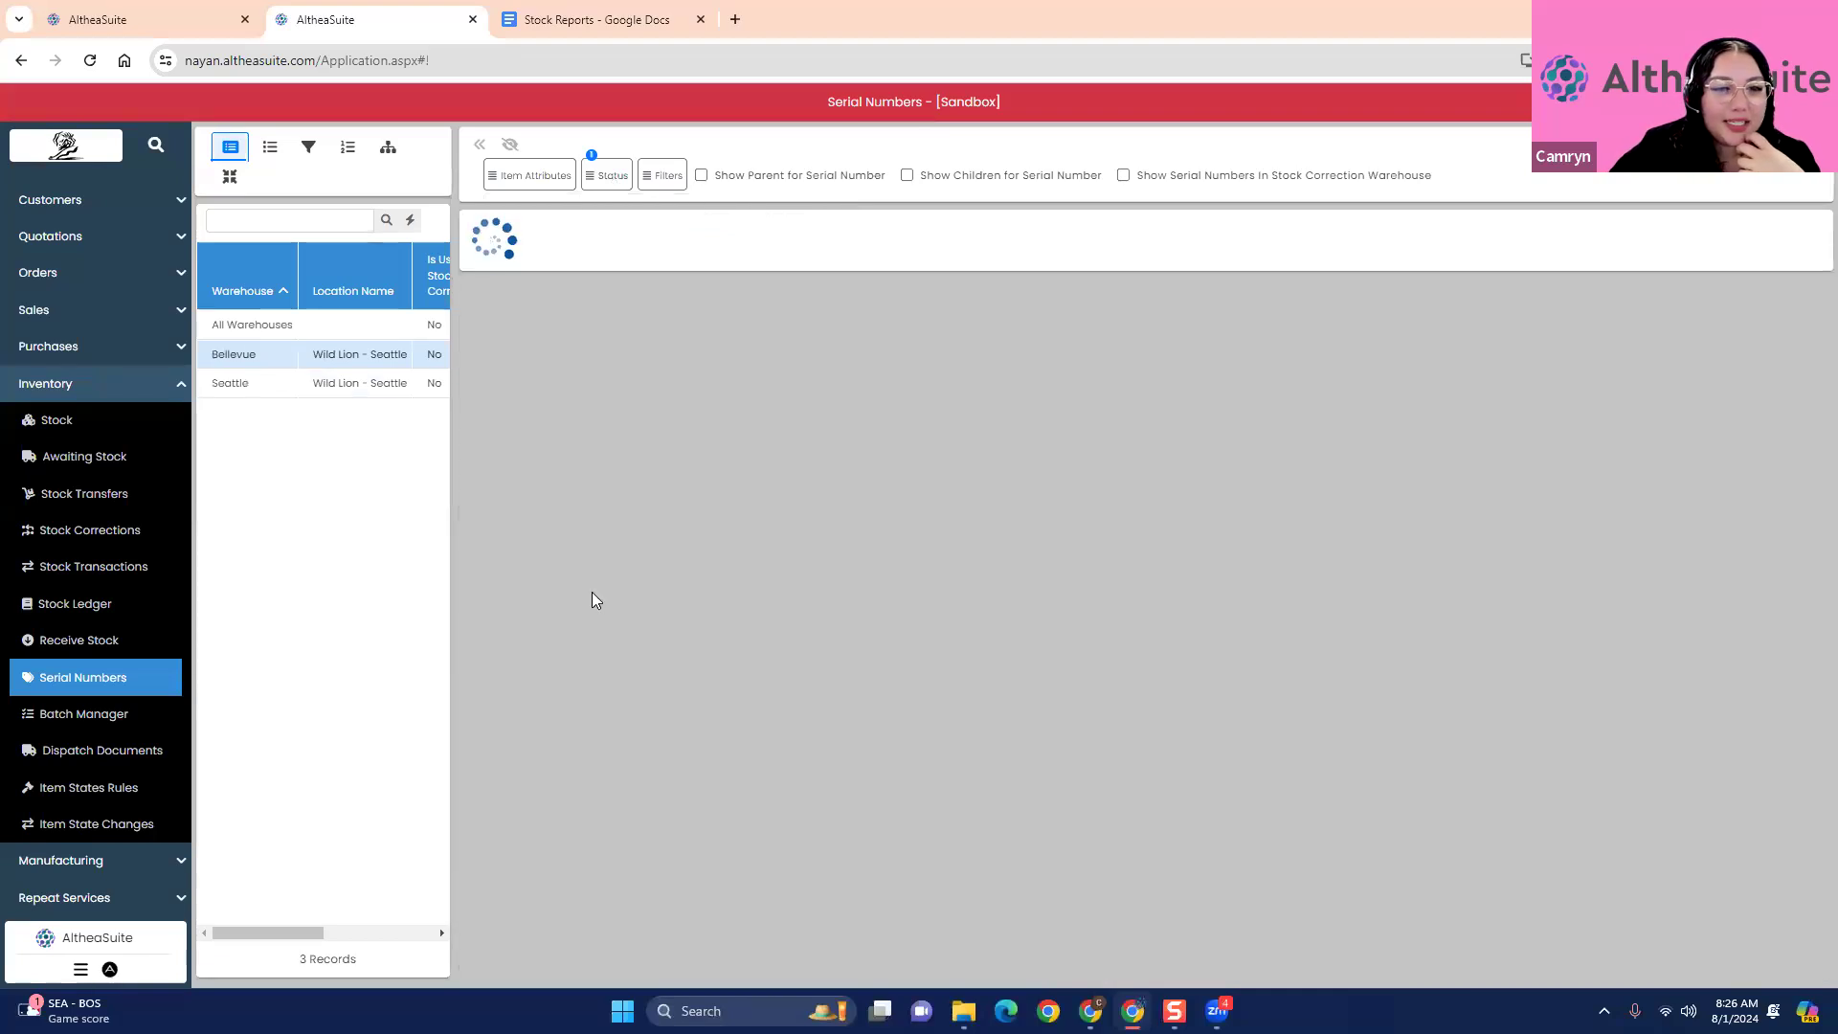
pyautogui.click(301, 383)
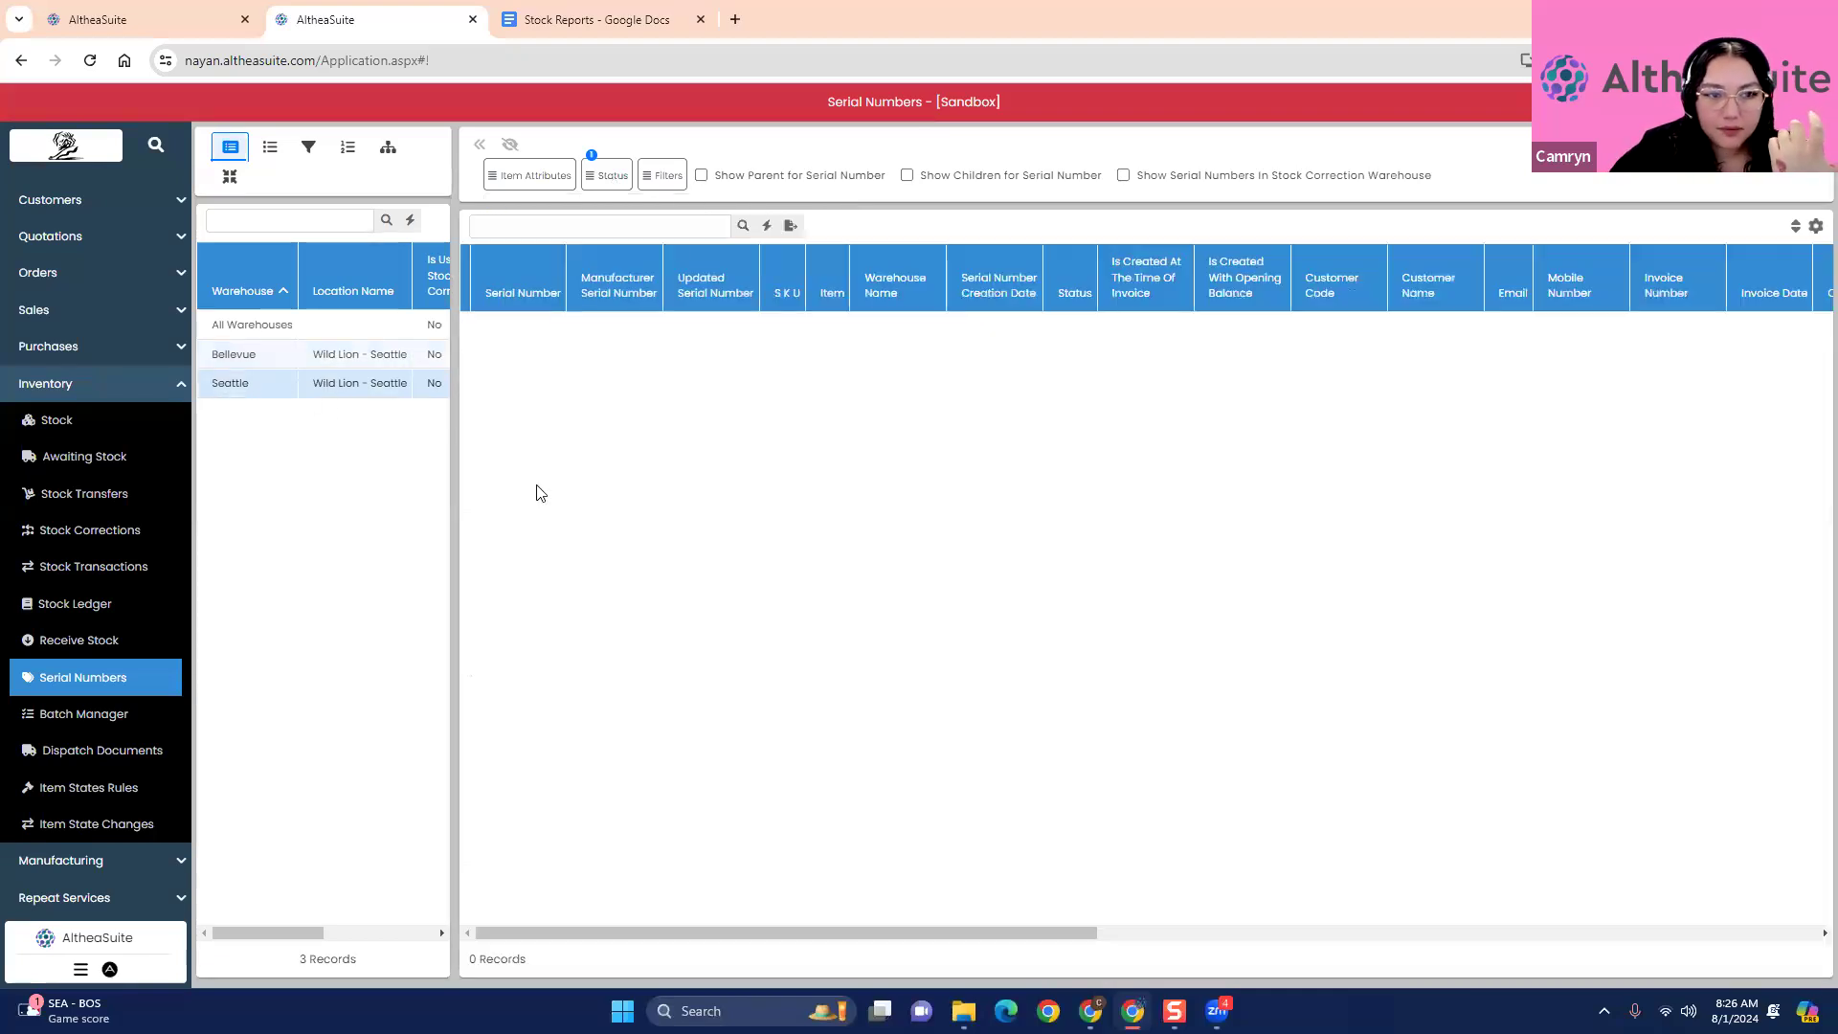
pyautogui.click(295, 356)
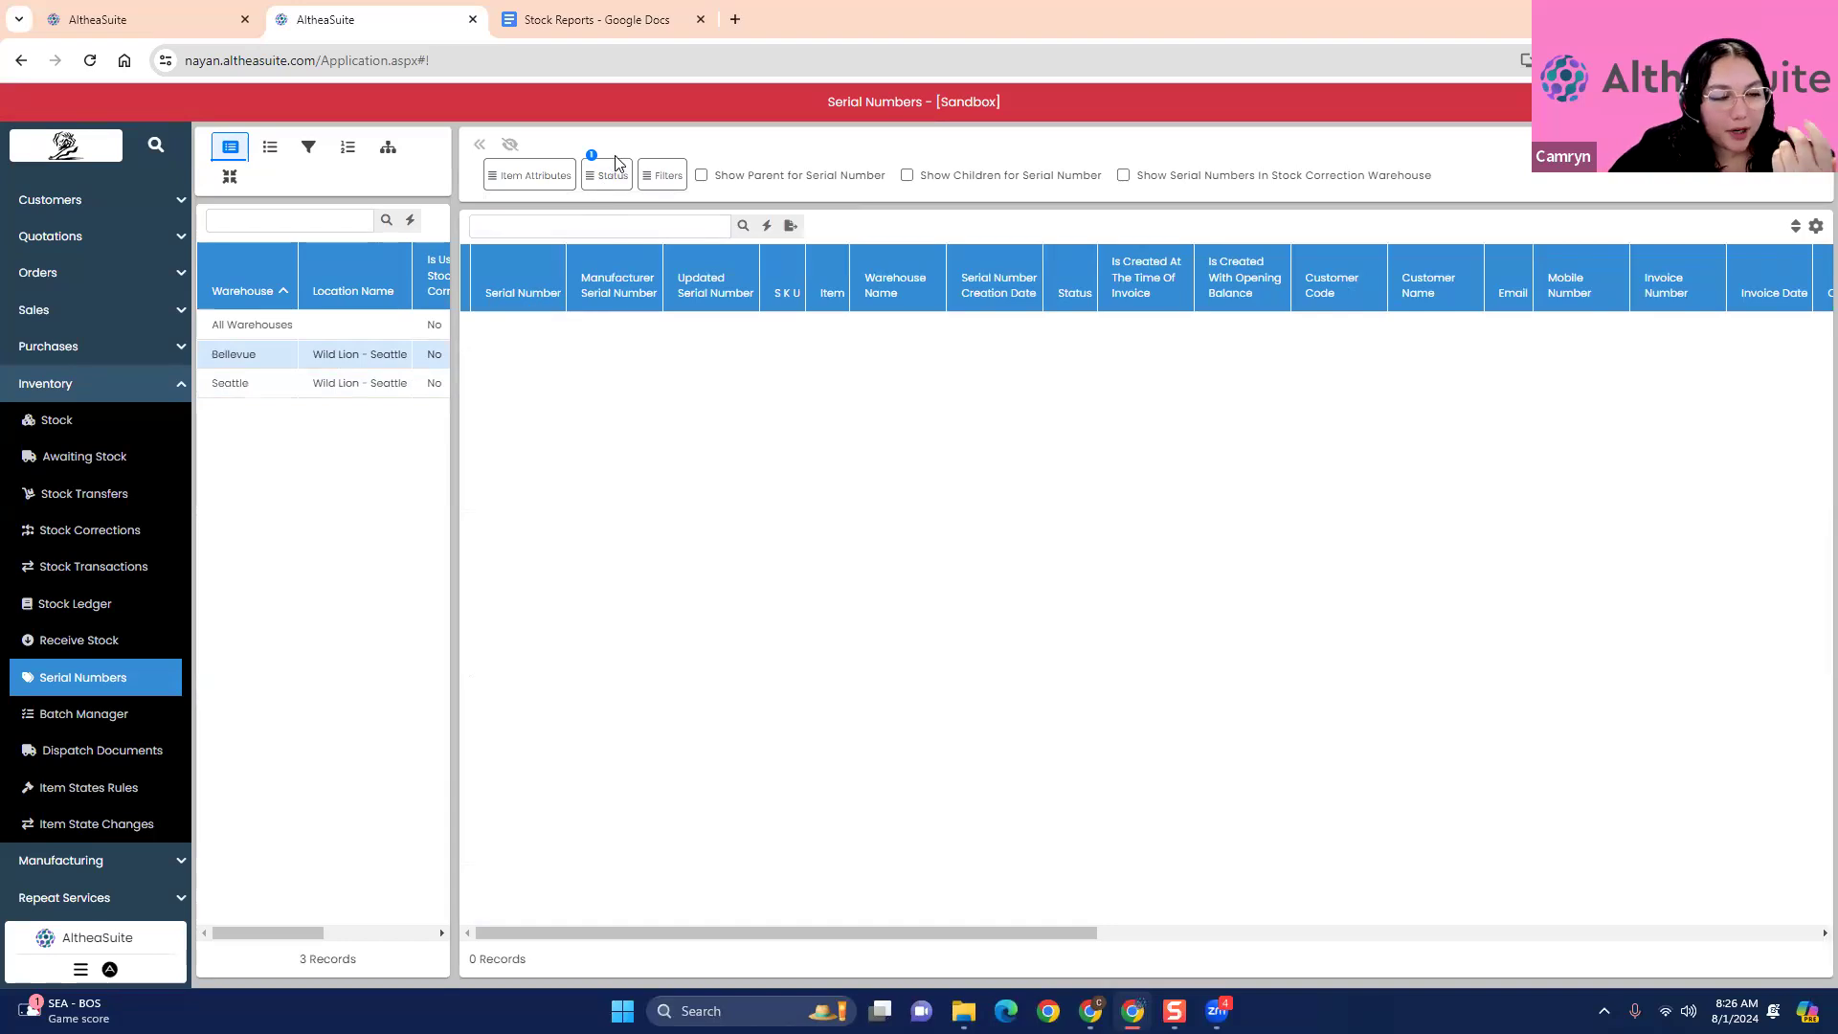
# - Clear the status filter and view the additional serial number filters, Show System Numbers and Show Final Models
pyautogui.click(607, 175)
pyautogui.click(679, 357)
pyautogui.click(662, 176)
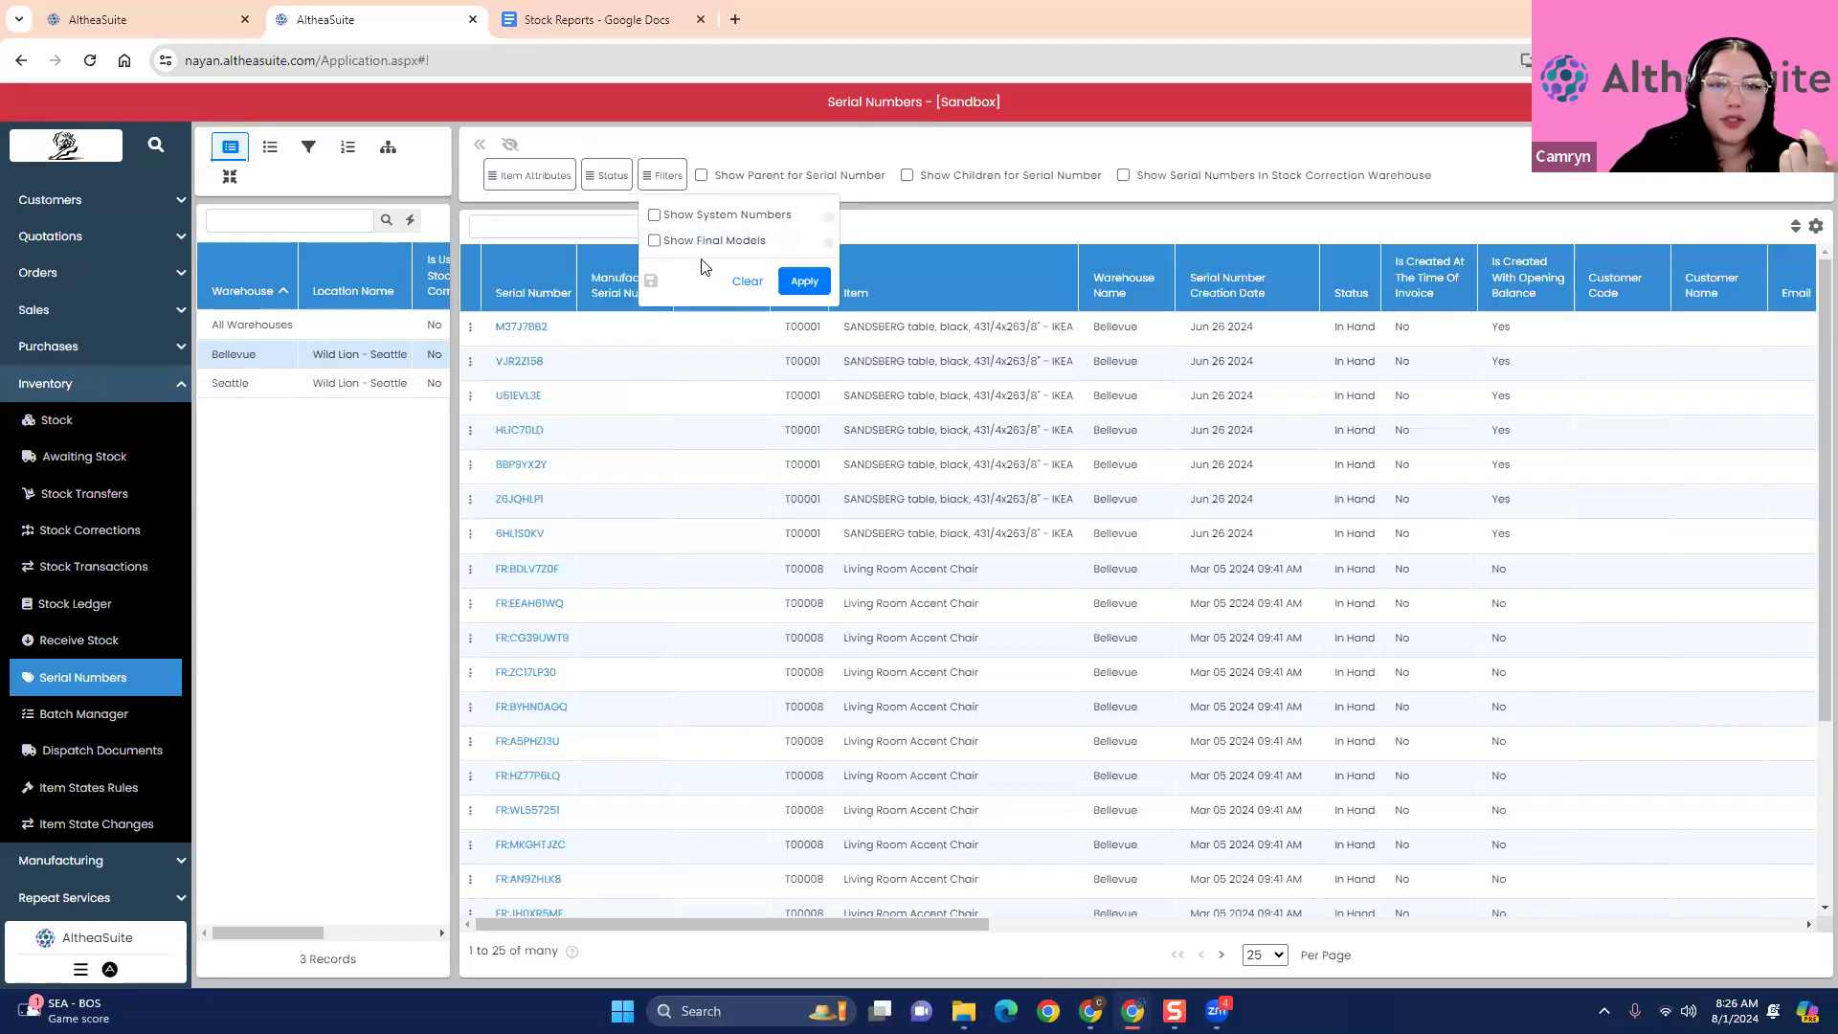
pyautogui.click(854, 227)
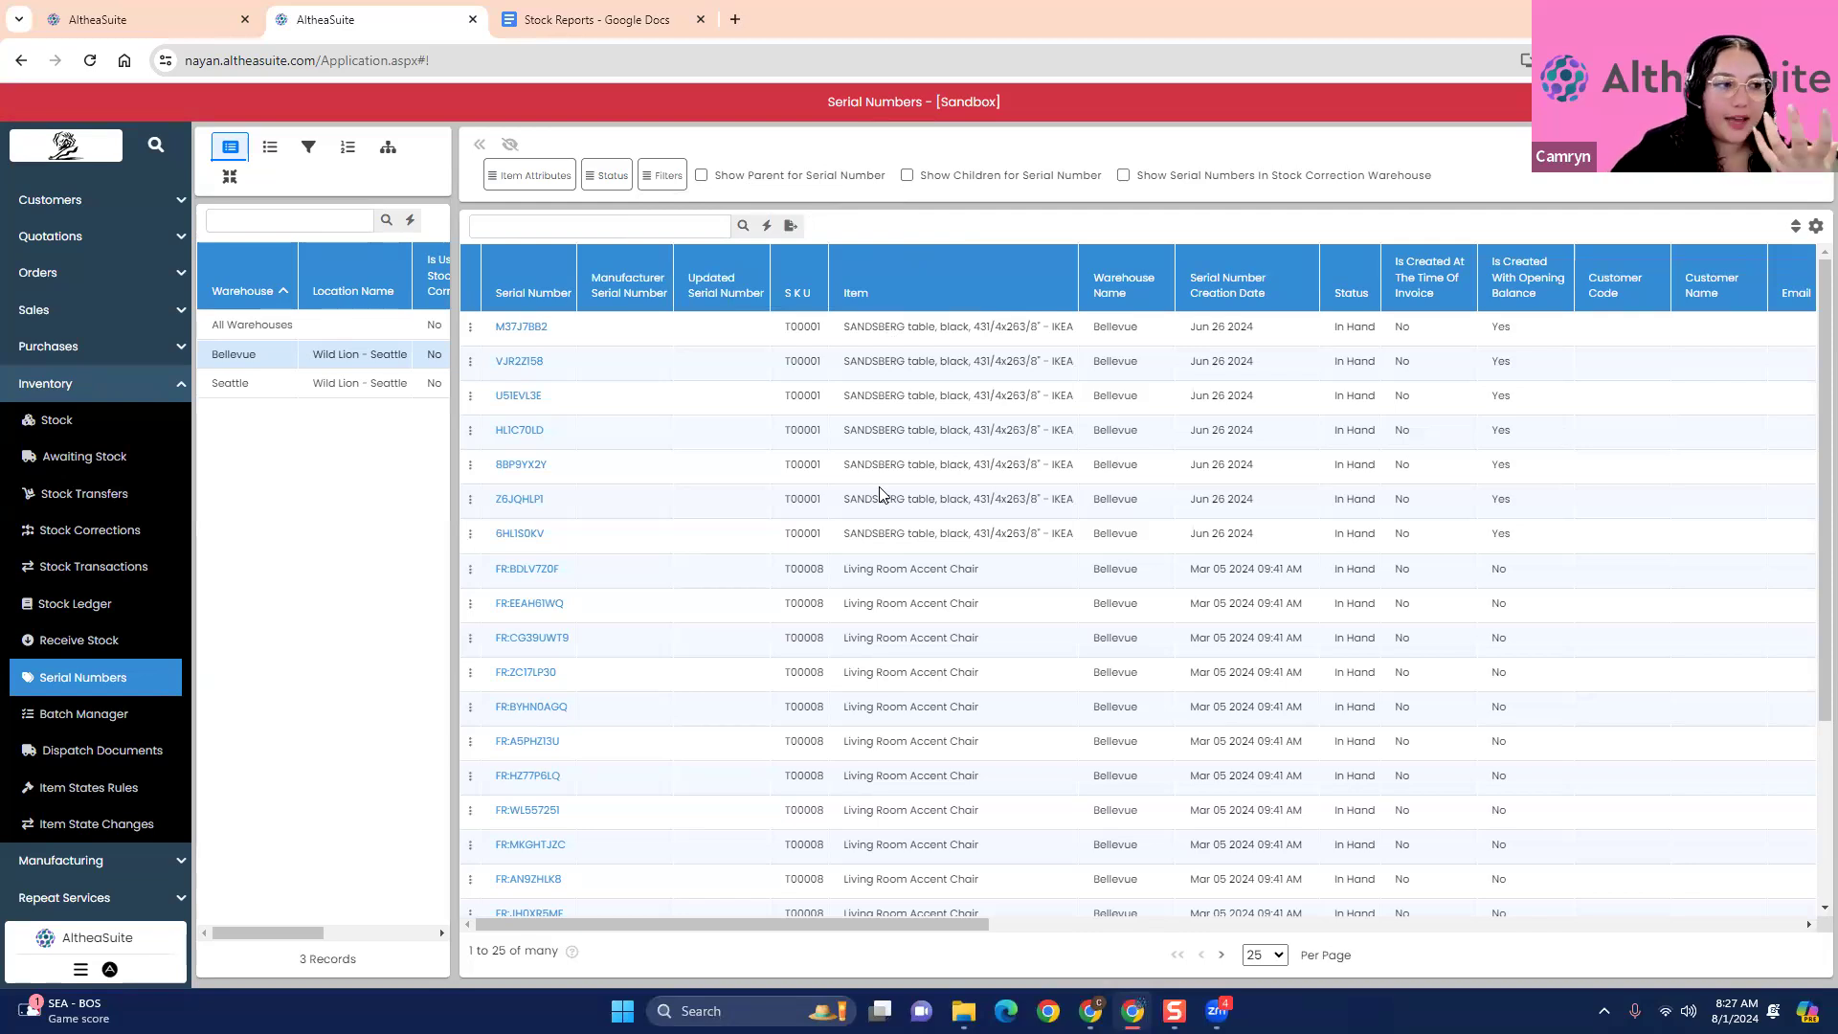
pyautogui.click(470, 330)
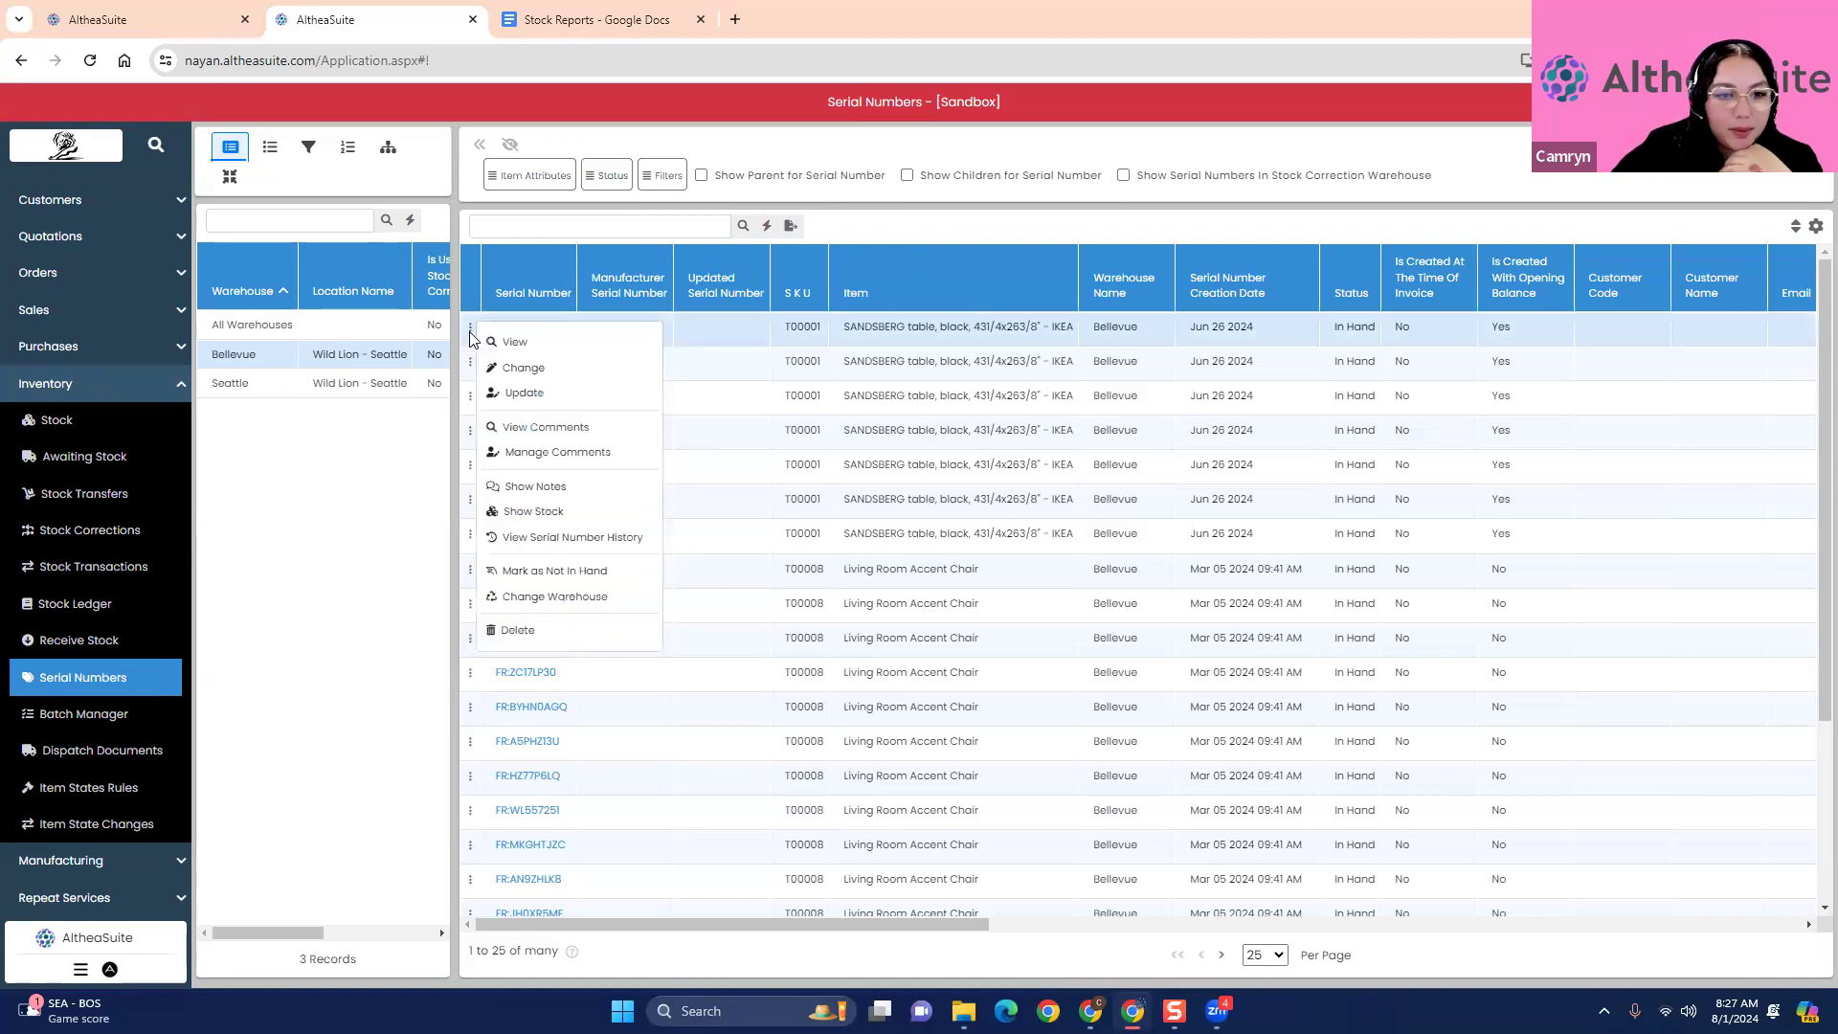
pyautogui.click(538, 367)
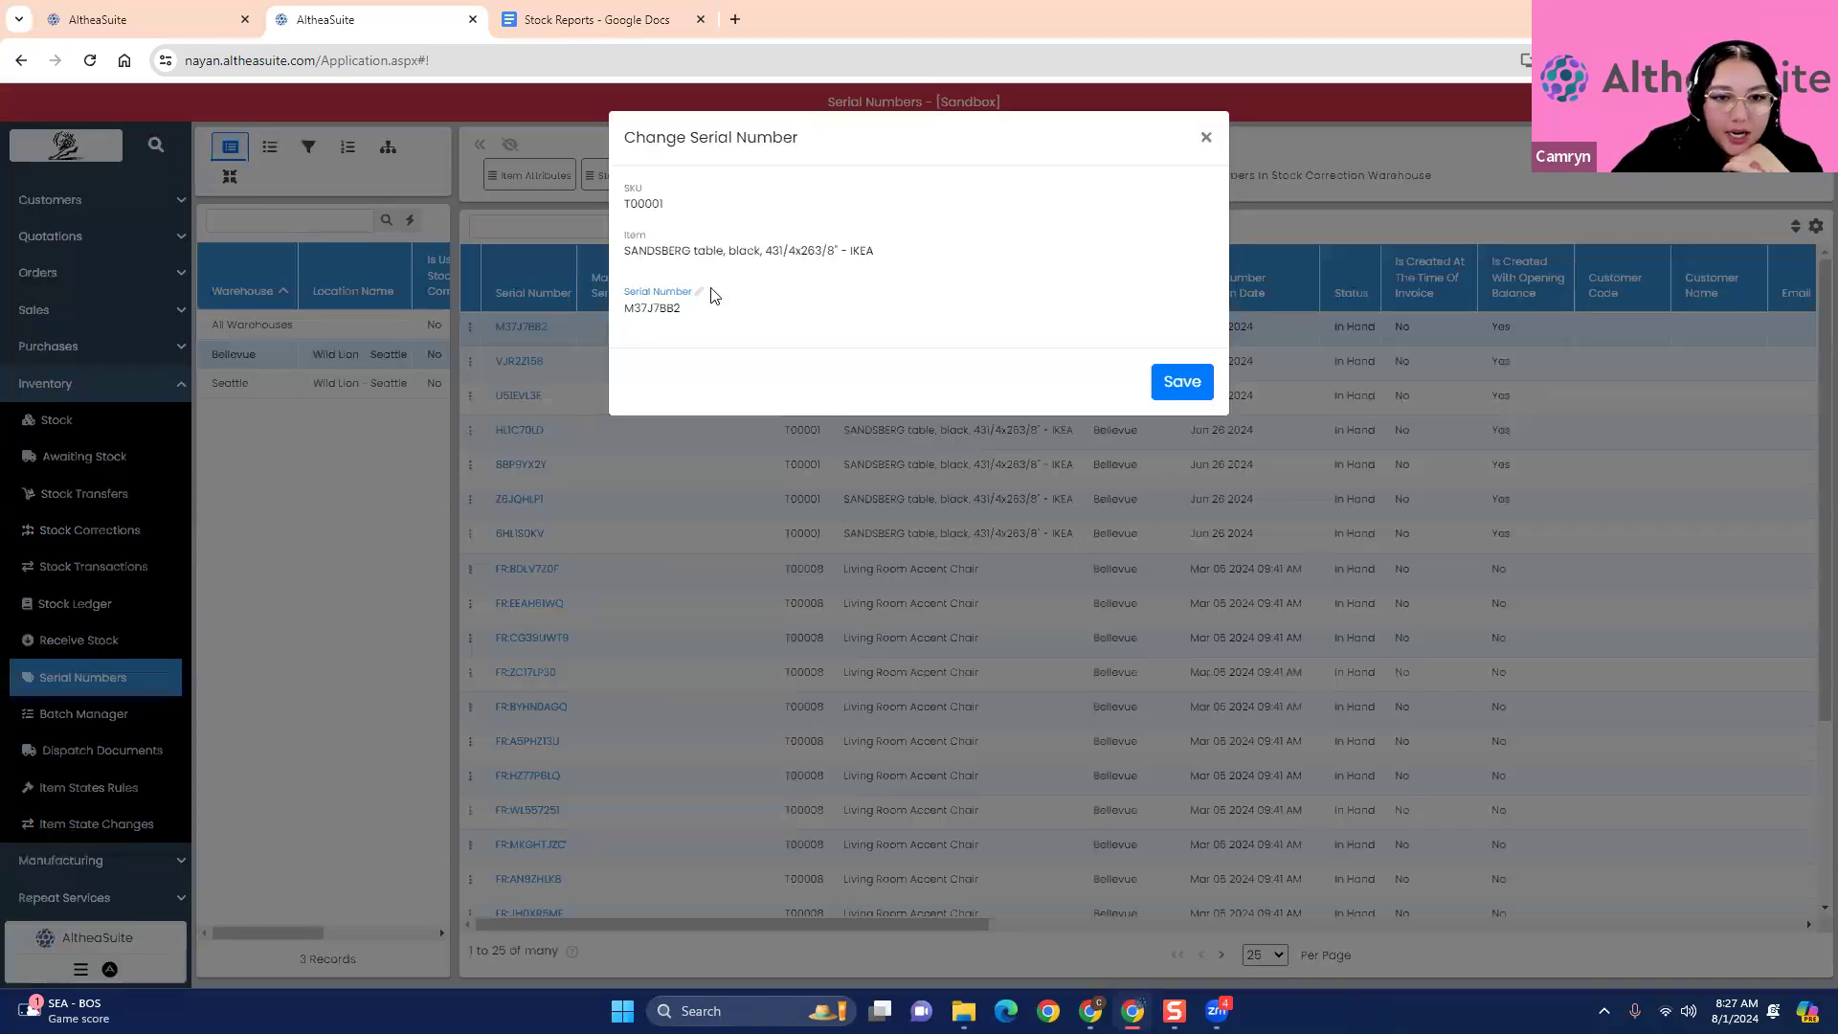
pyautogui.click(1206, 137)
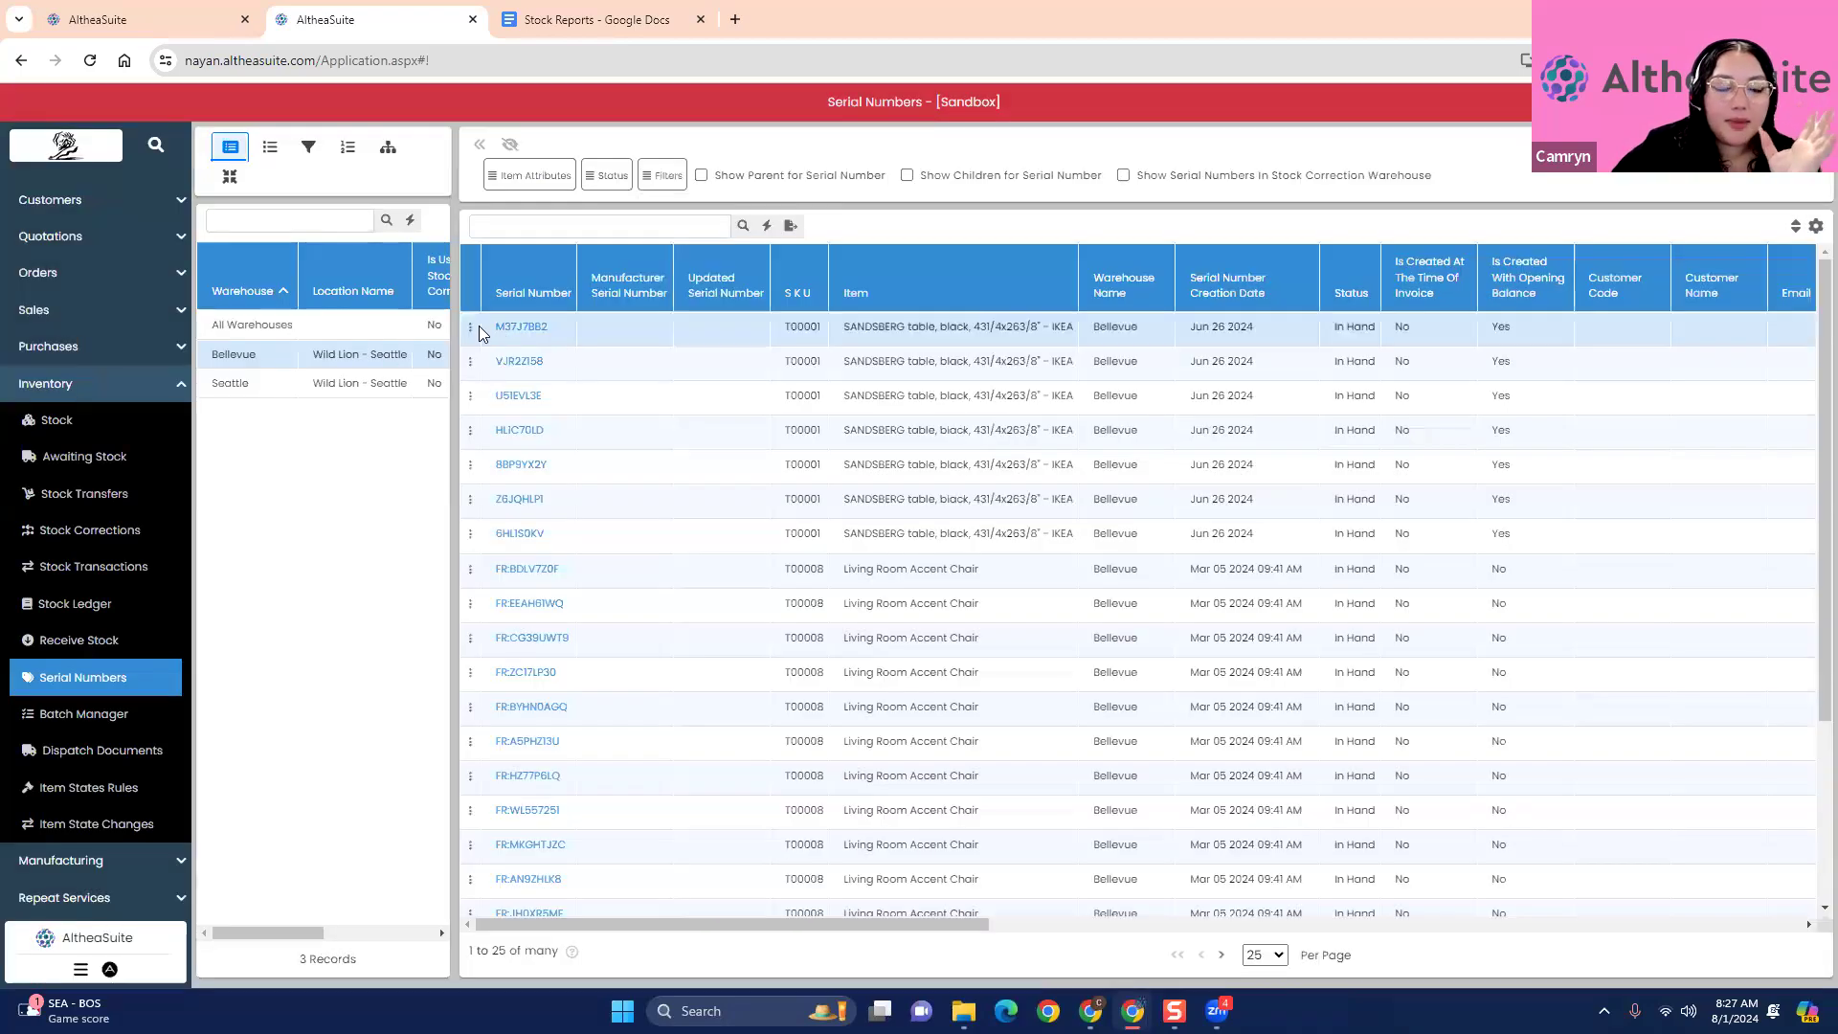
# - Change the SANDSBERG table's serial number M37J7BB2 to M37J7BB23 and save it
pyautogui.click(471, 329)
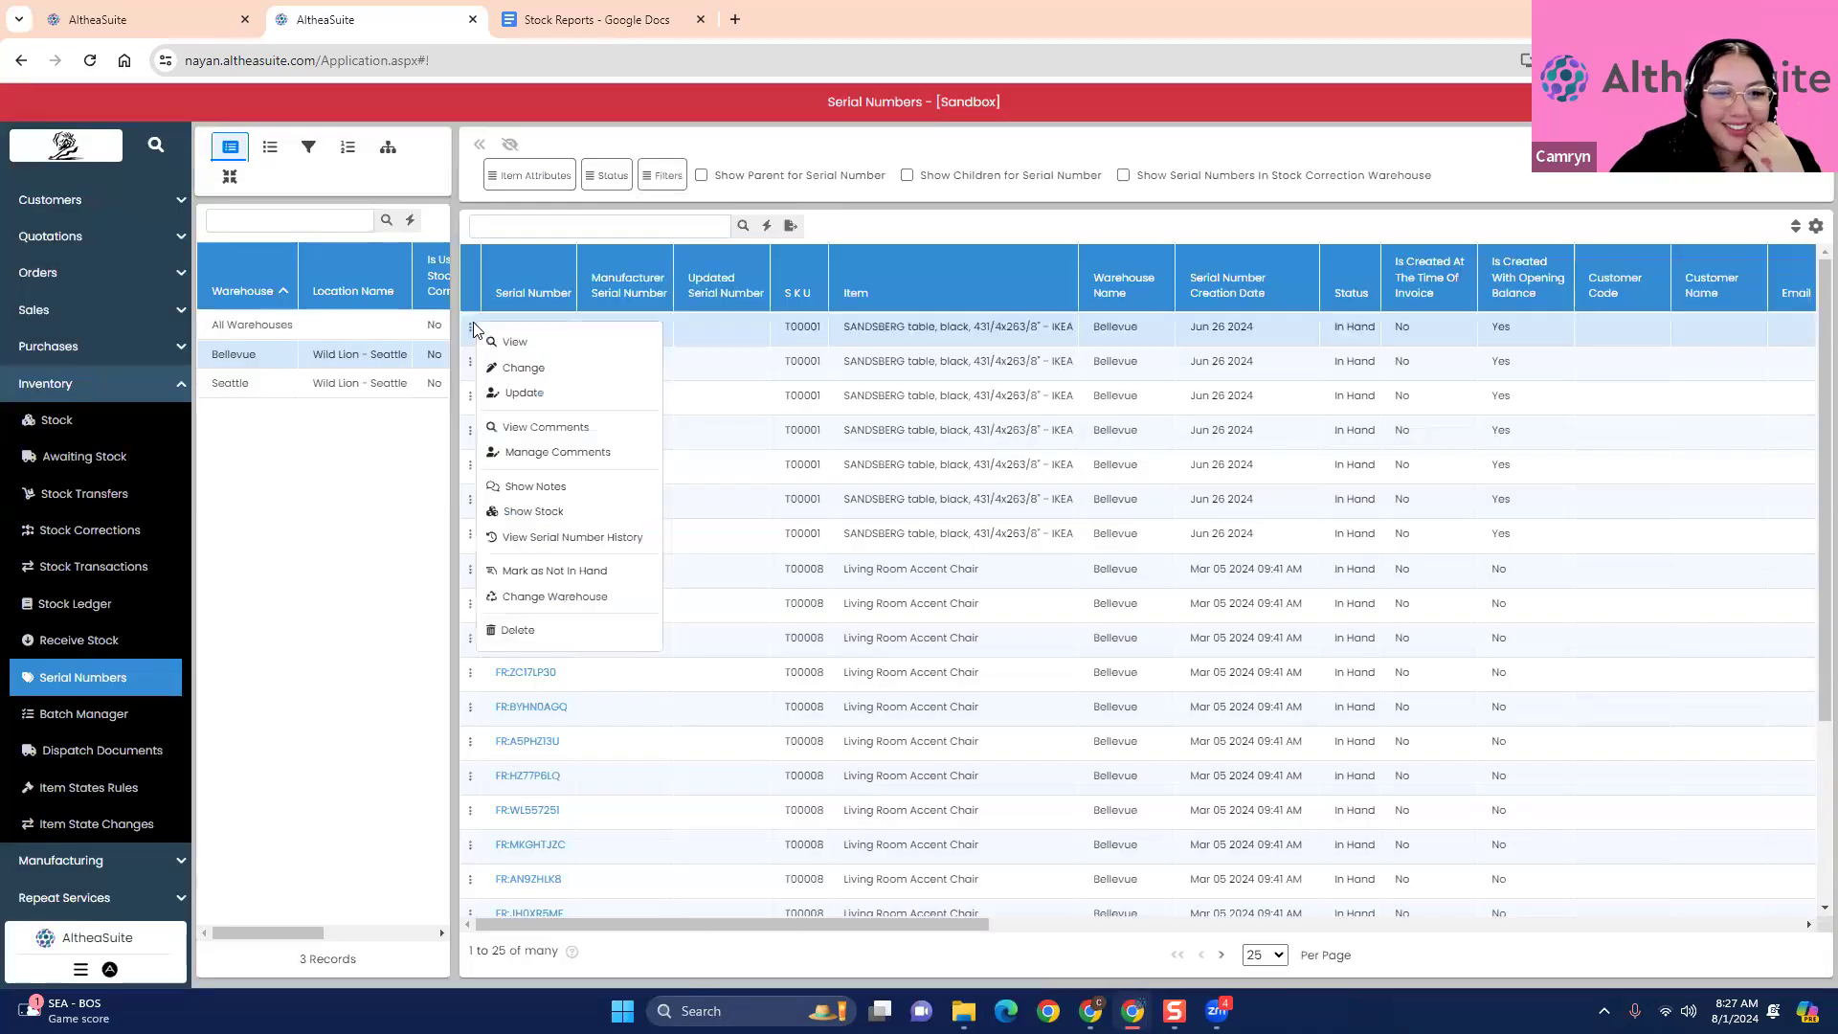
pyautogui.click(522, 368)
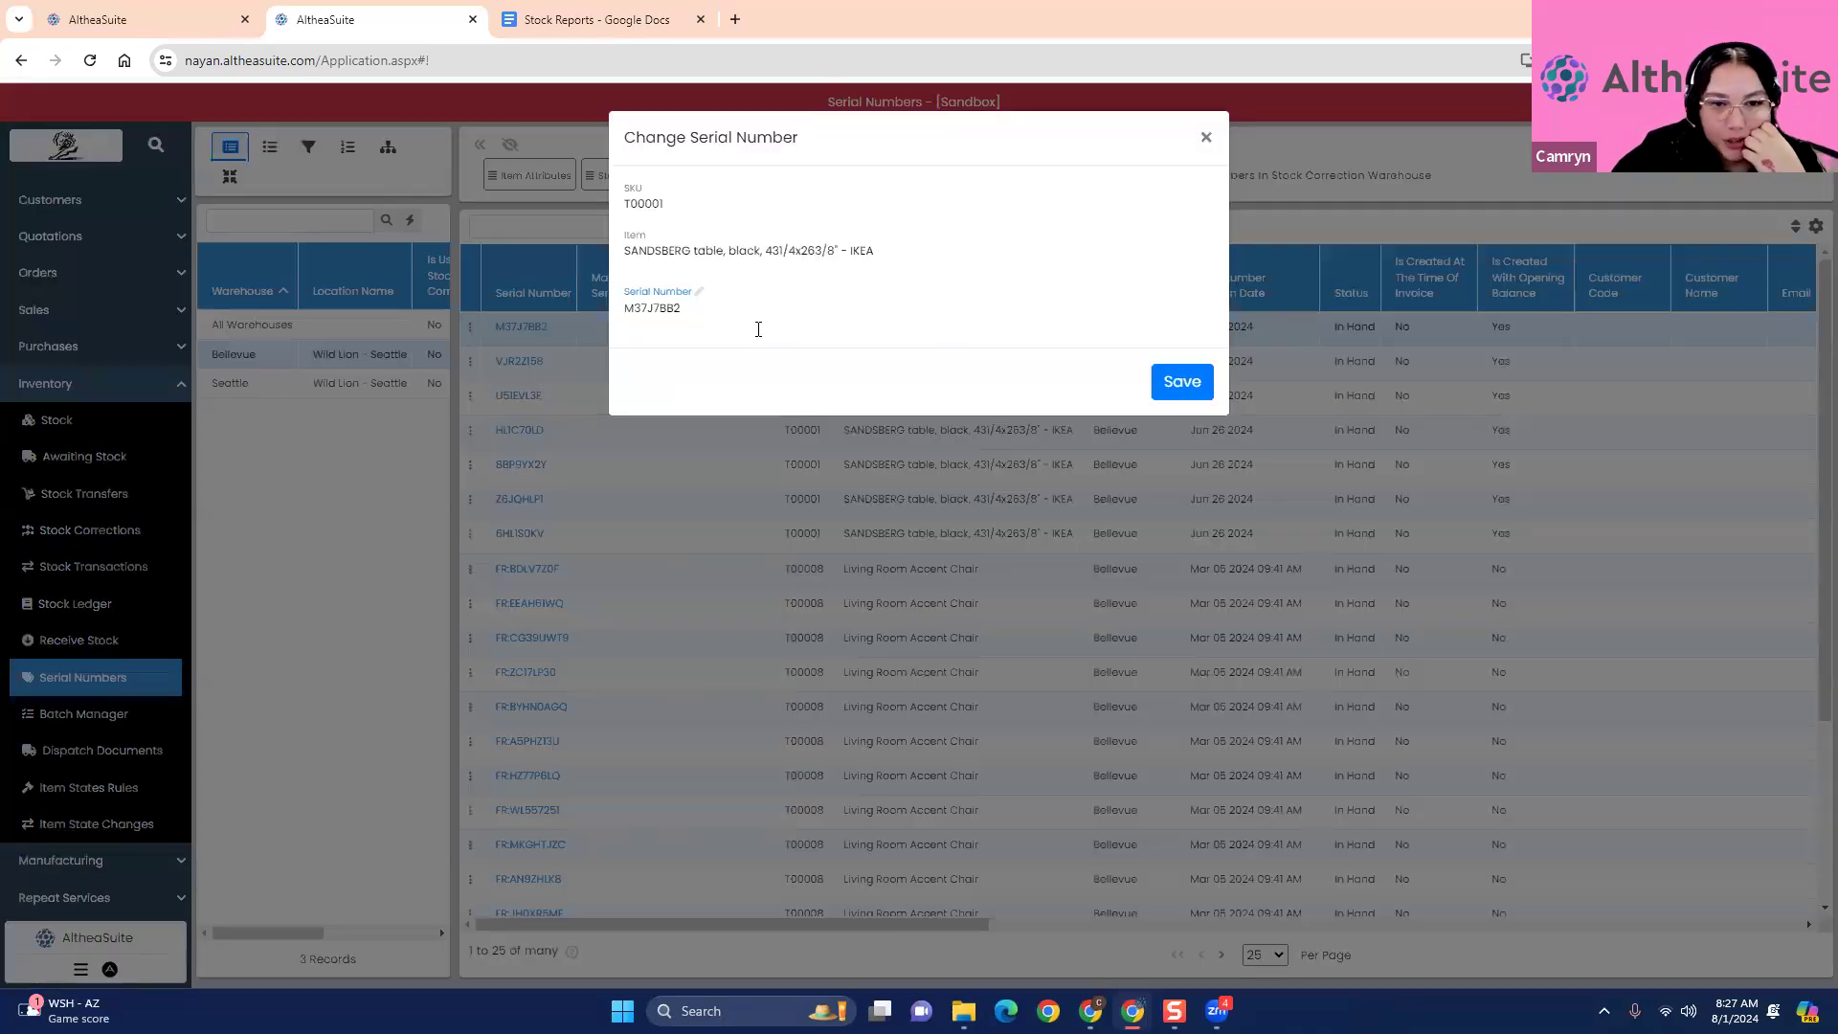
pyautogui.click(922, 292)
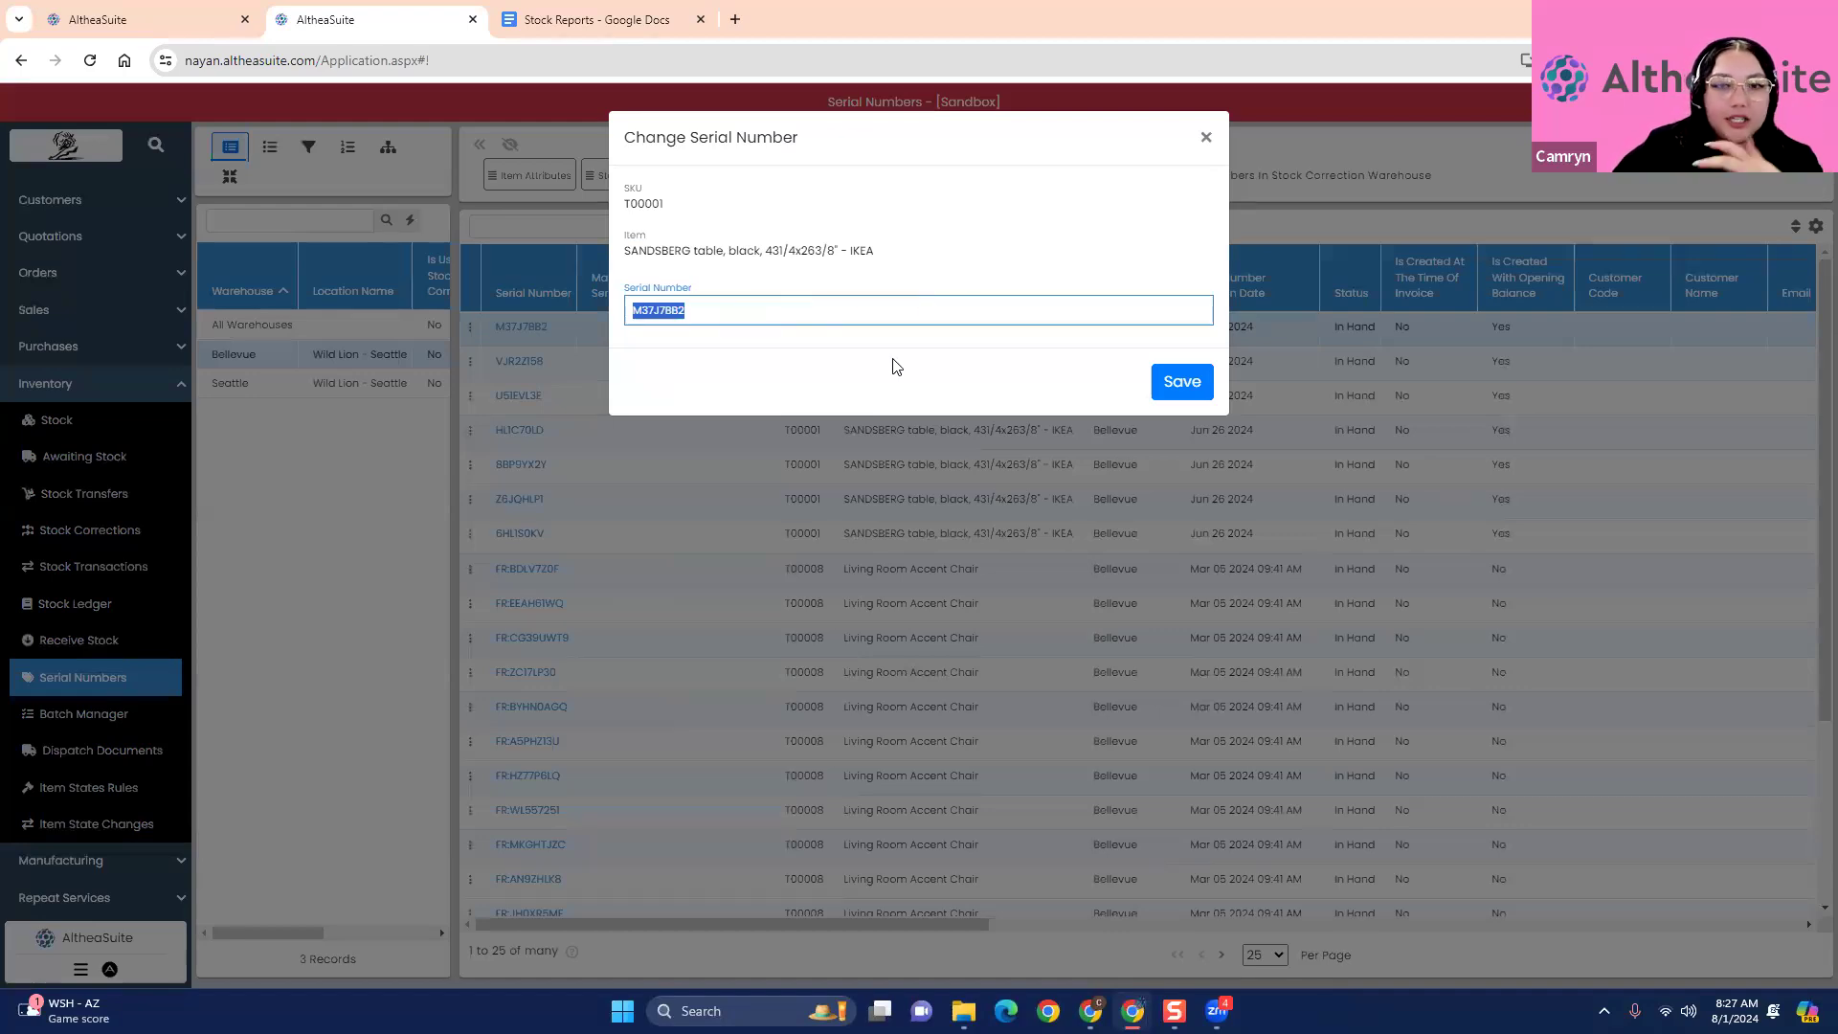
pyautogui.click(714, 310)
pyautogui.click(1192, 381)
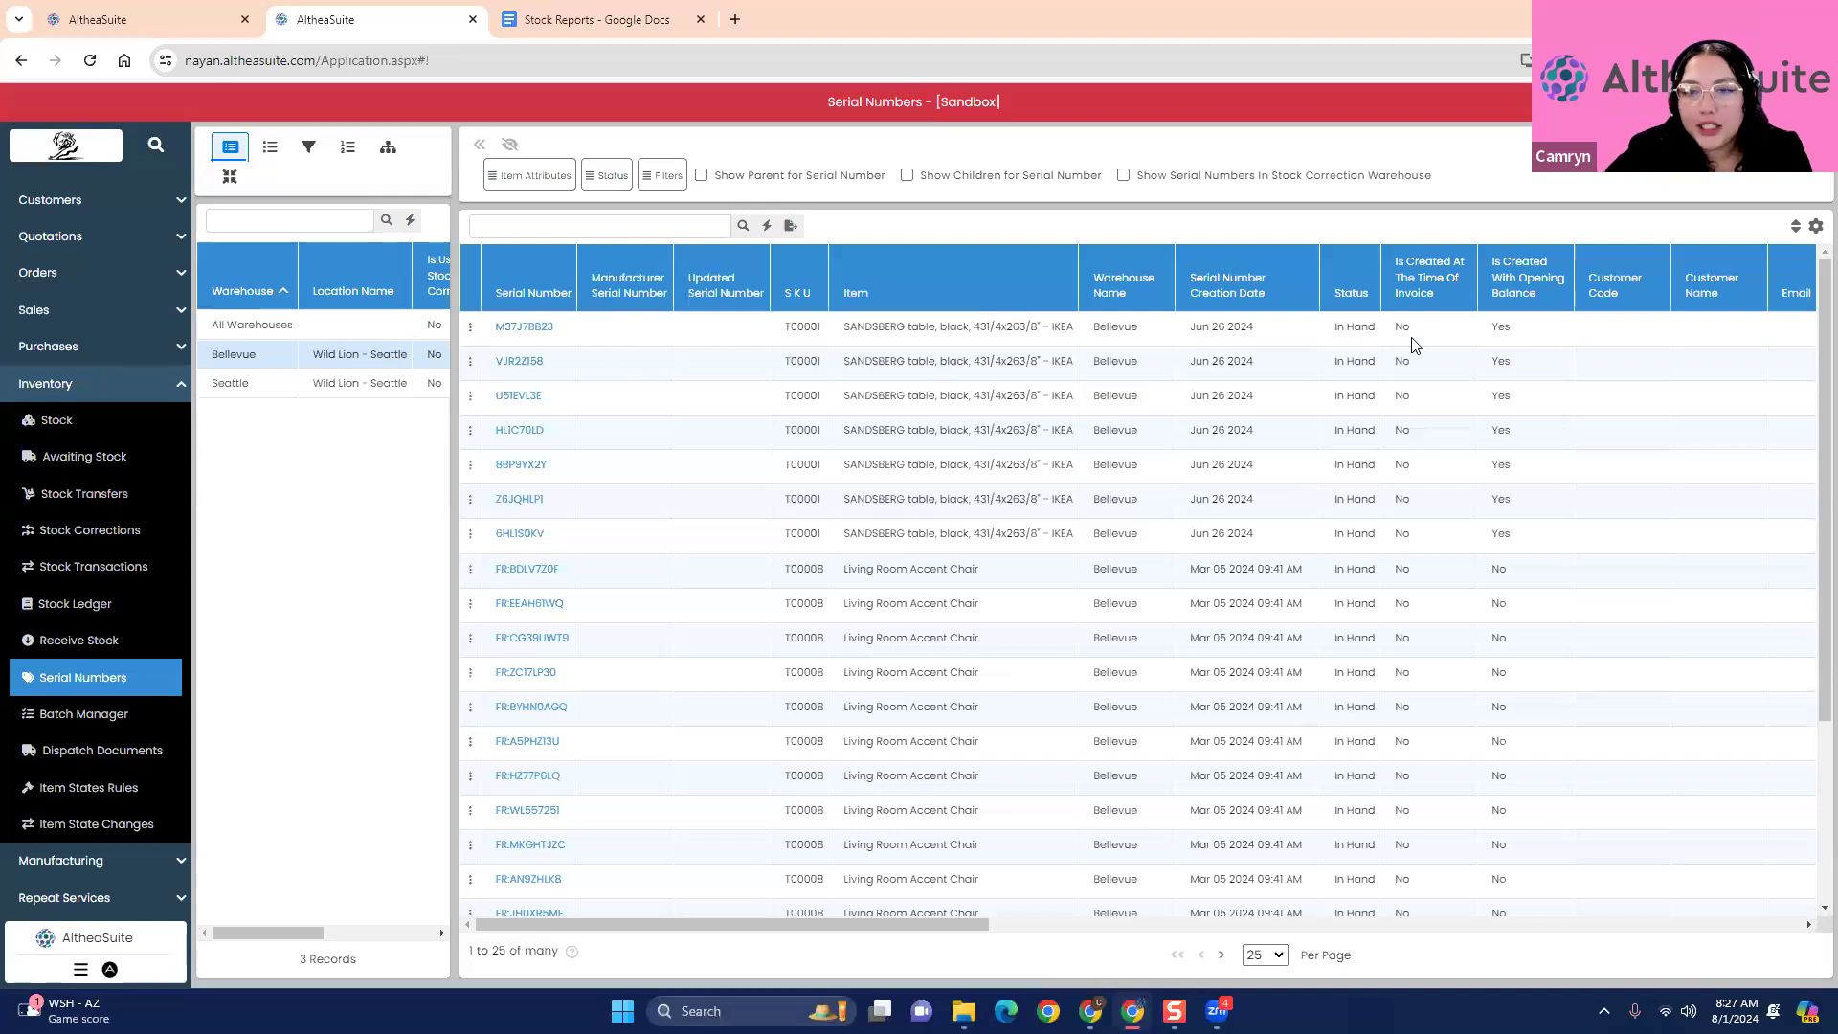
# - View the update form for serial number M37J7BB23, including its rename, replace and notes options, and close it without saving
pyautogui.moveTo(801, 931)
pyautogui.mouseDown()
pyautogui.moveTo(1669, 907)
pyautogui.moveTo(821, 903)
pyautogui.mouseUp()
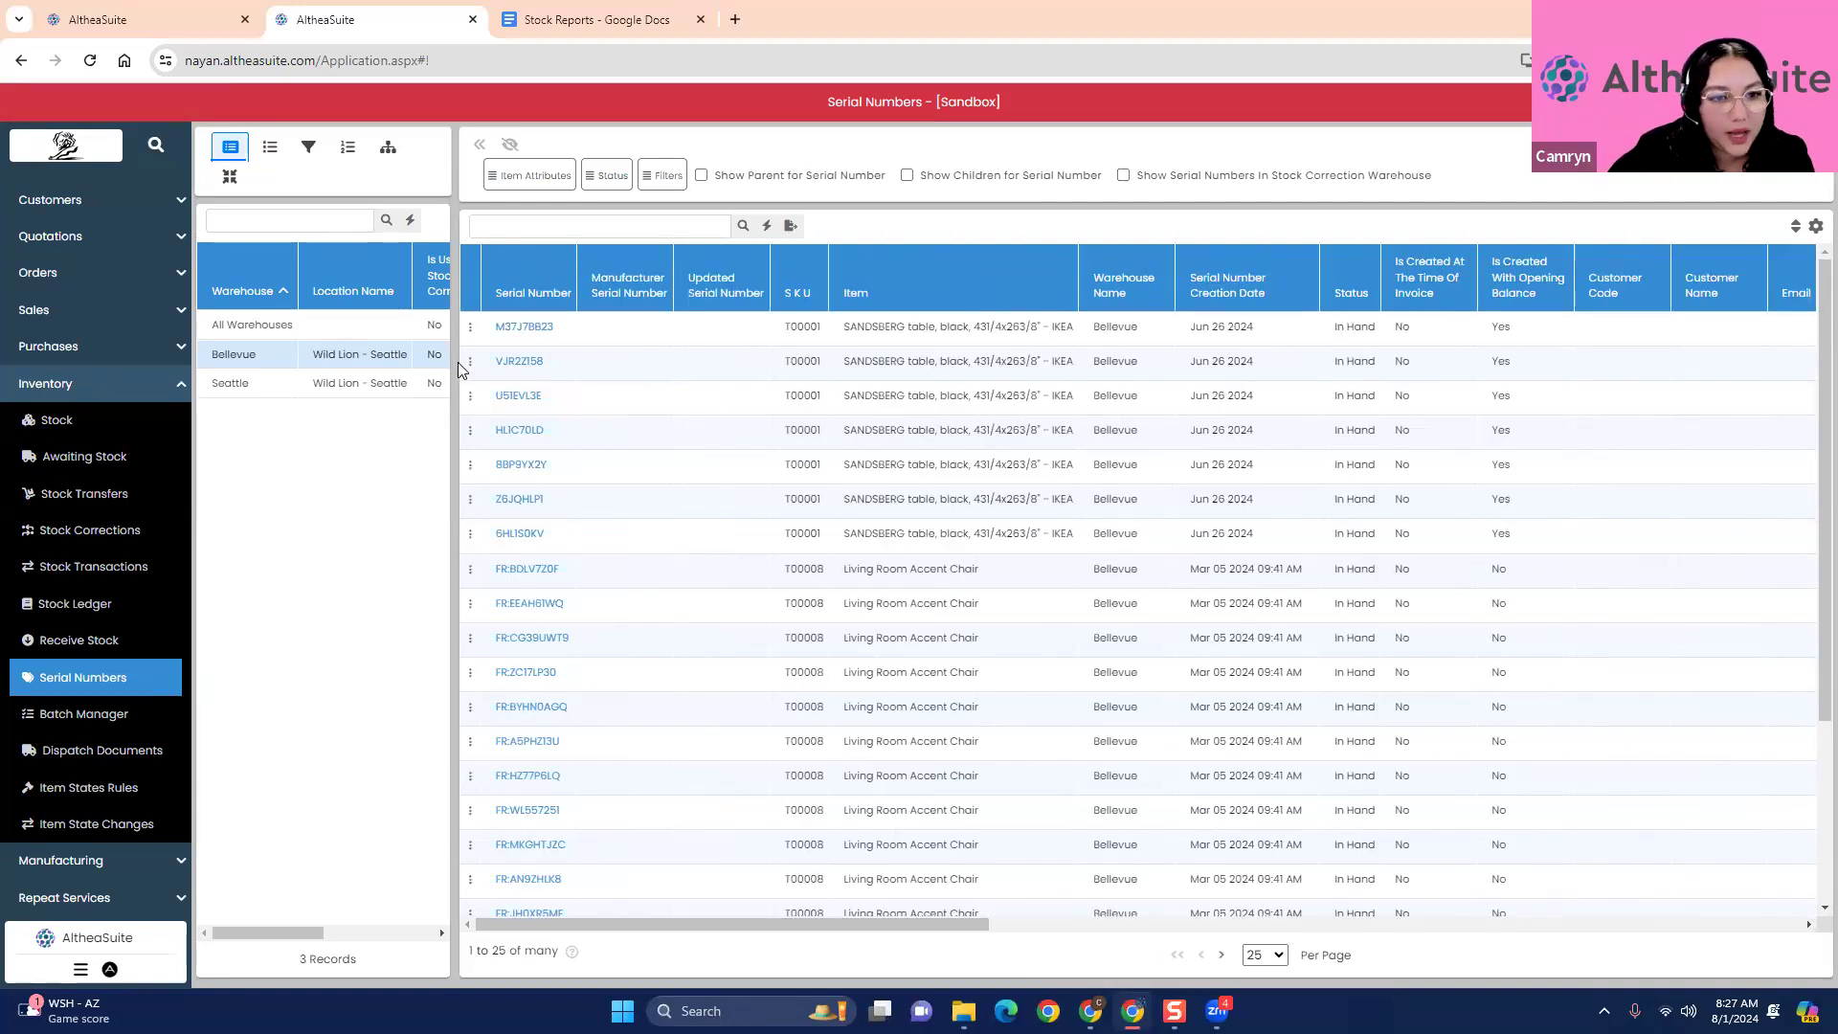
pyautogui.click(470, 329)
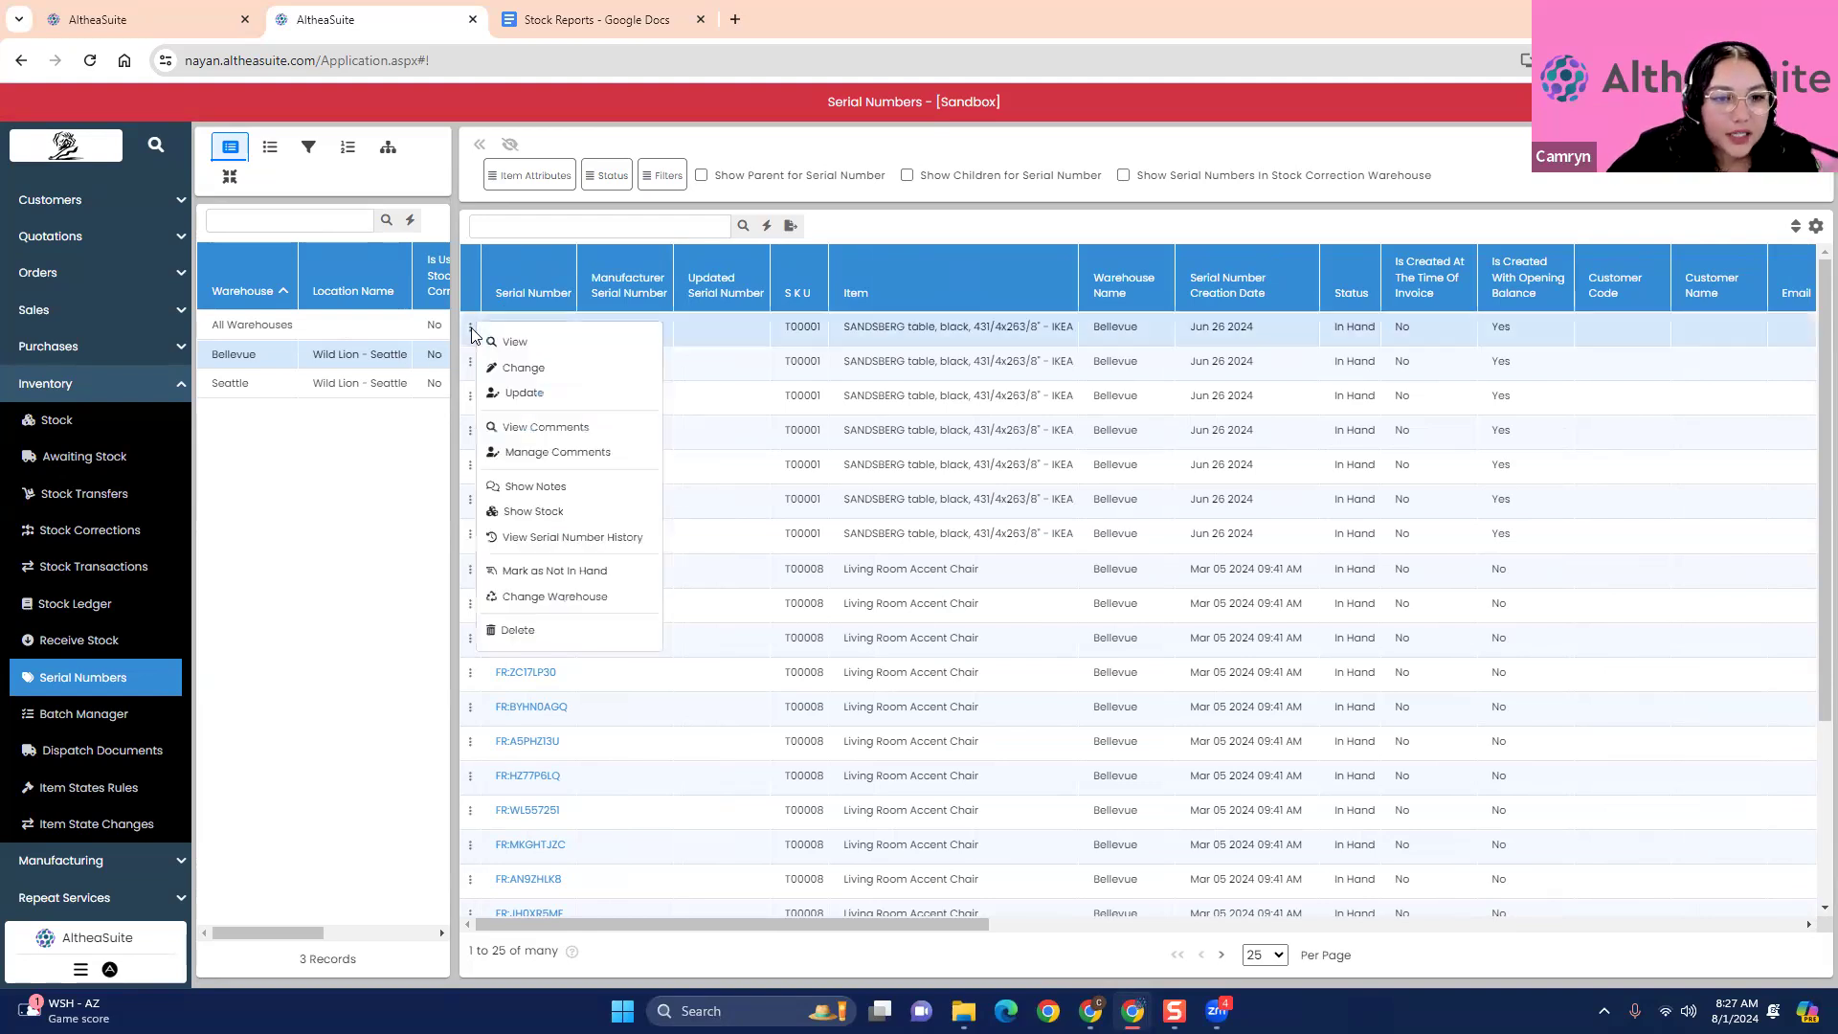
pyautogui.click(602, 405)
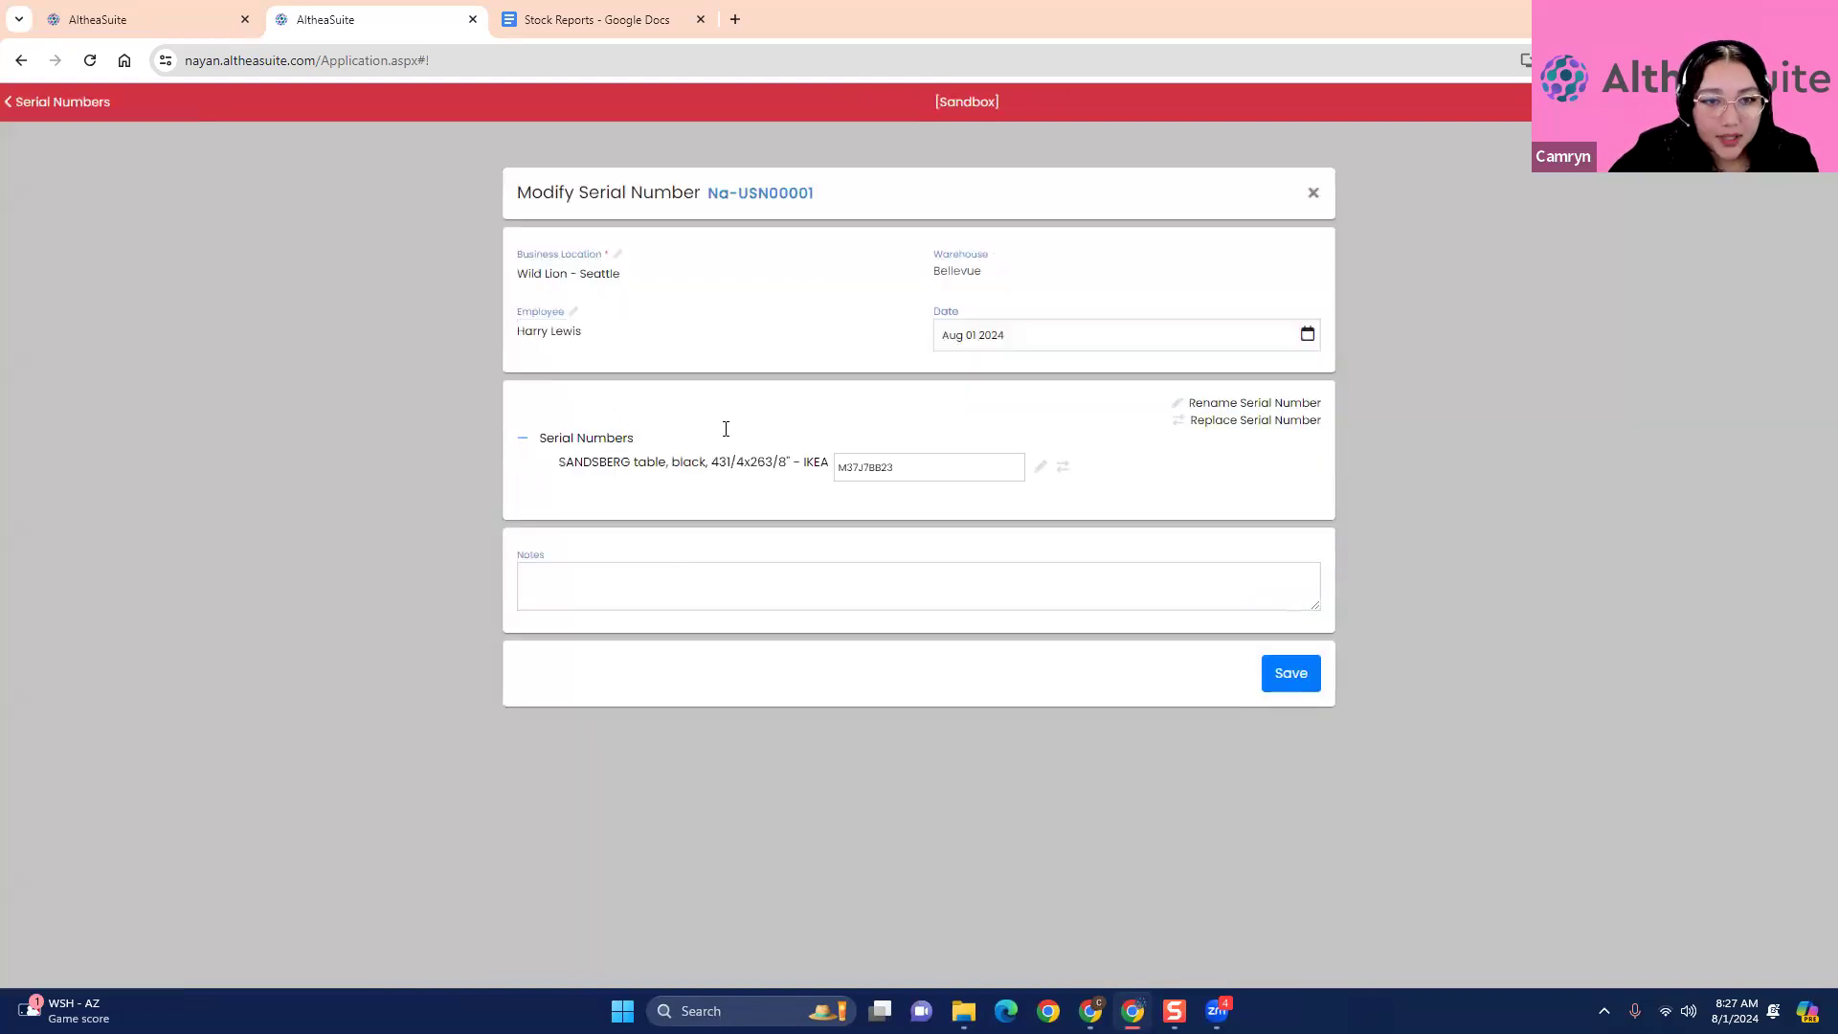
pyautogui.click(659, 572)
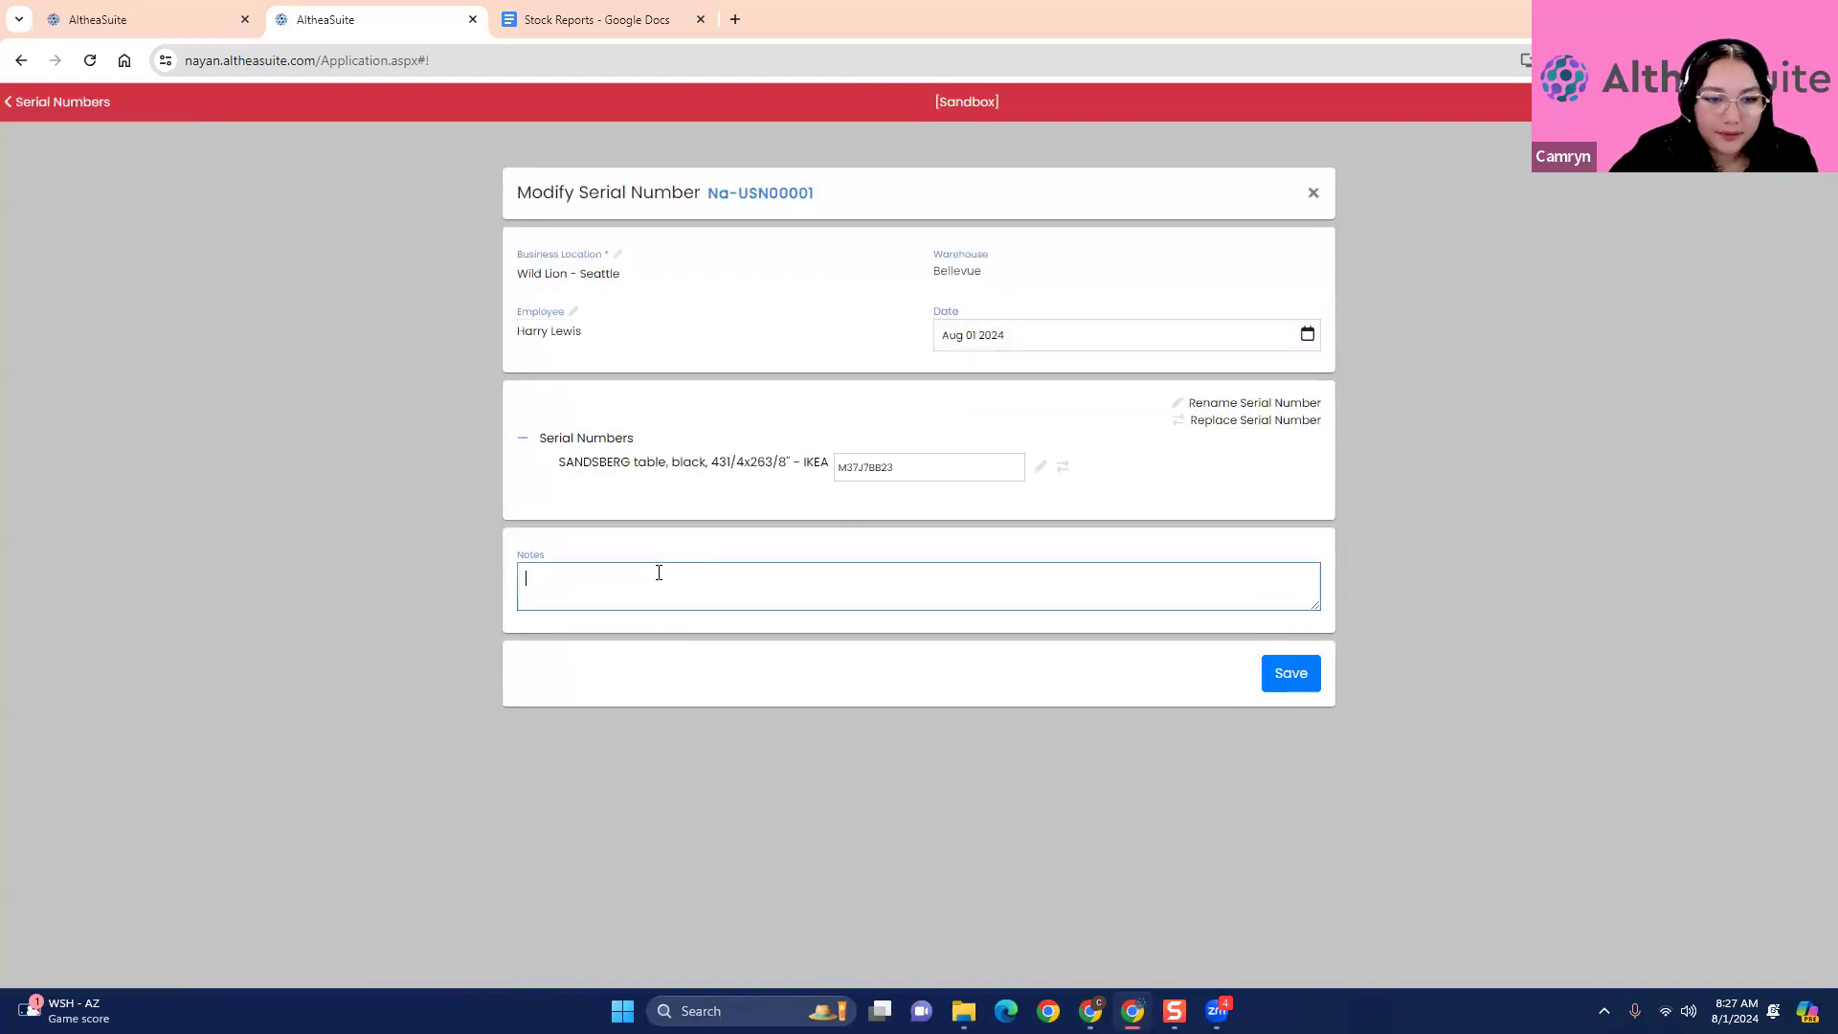
pyautogui.click(1298, 506)
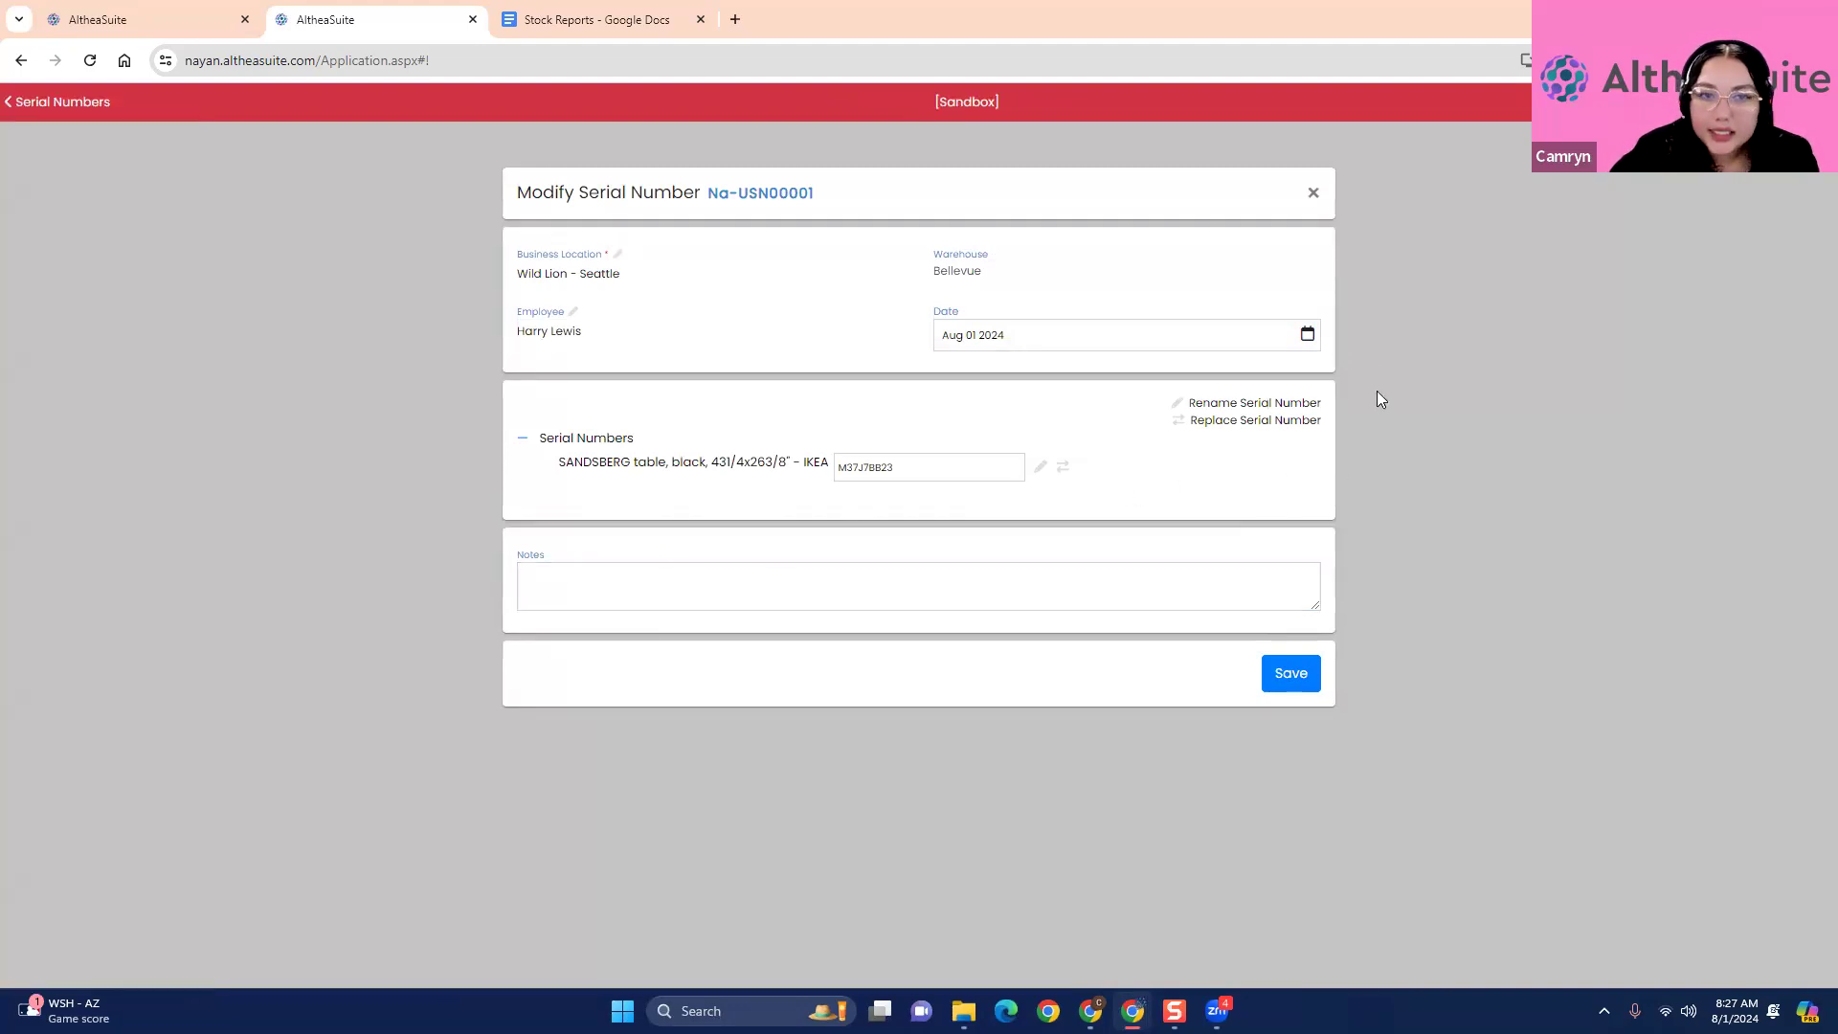
pyautogui.click(1313, 192)
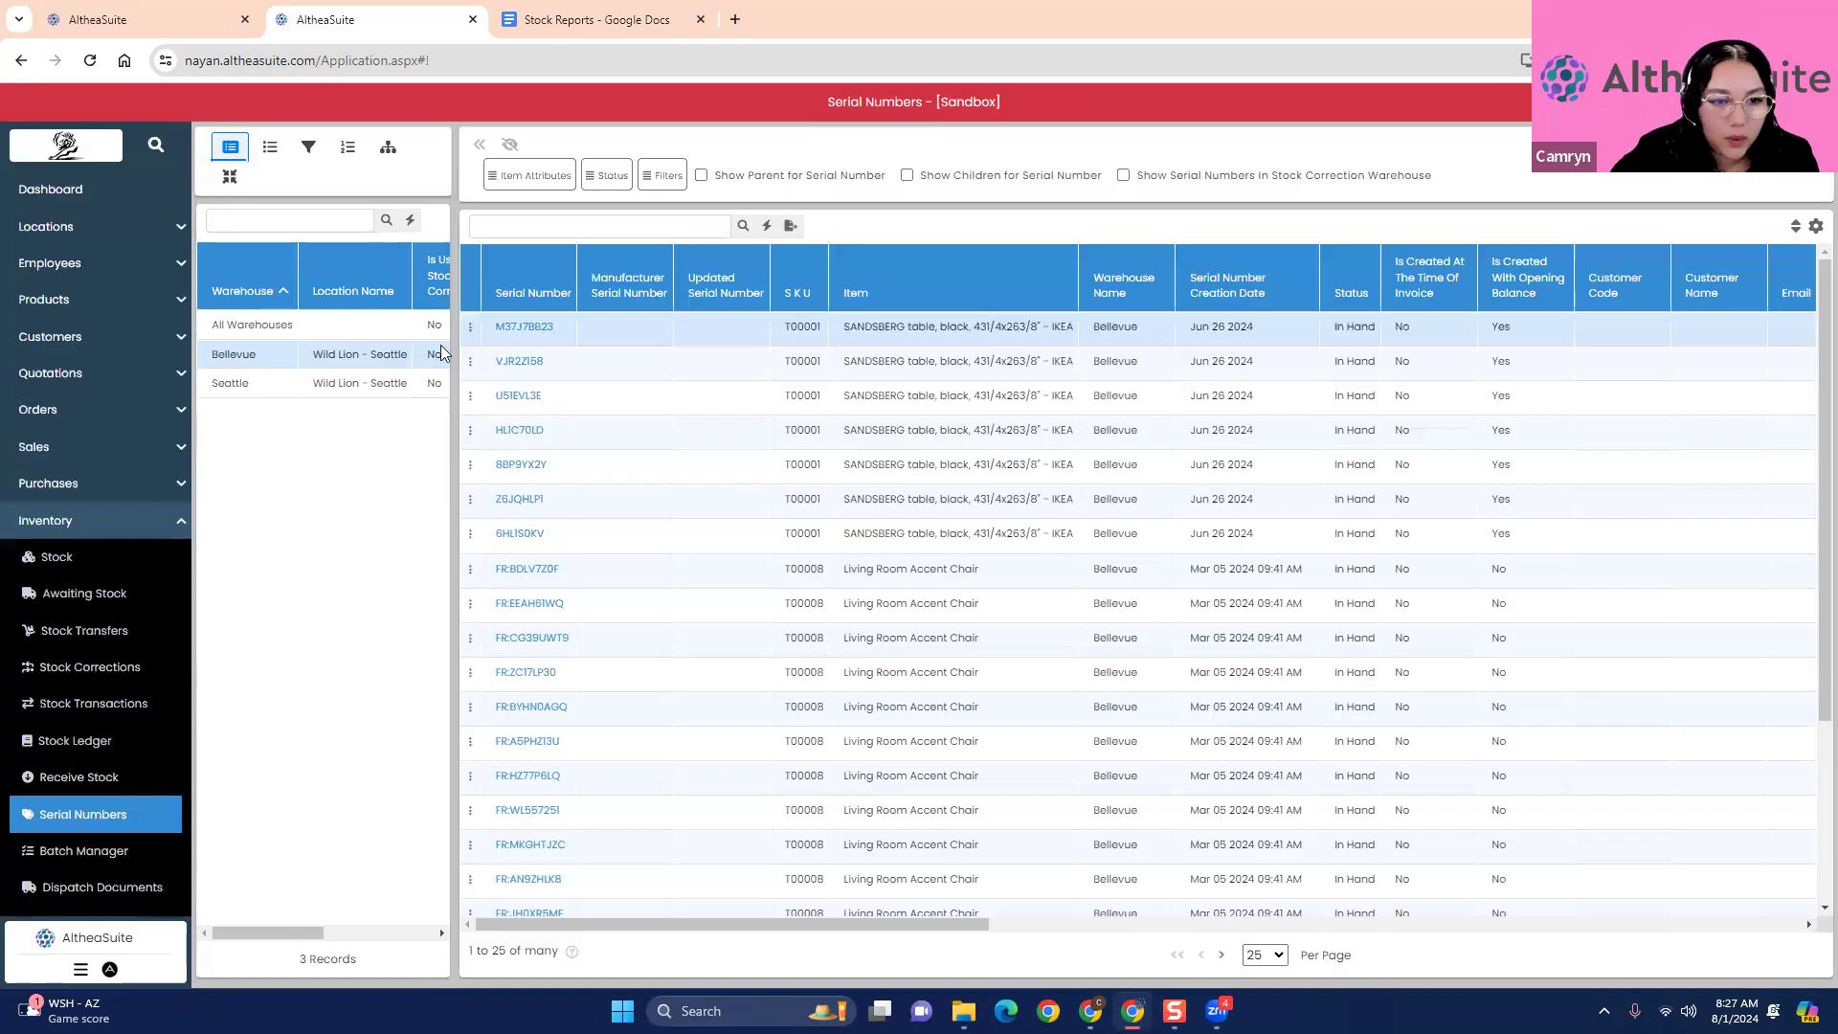
# - View the comments recorded for serial number M37J7BB23 and close them
pyautogui.click(470, 326)
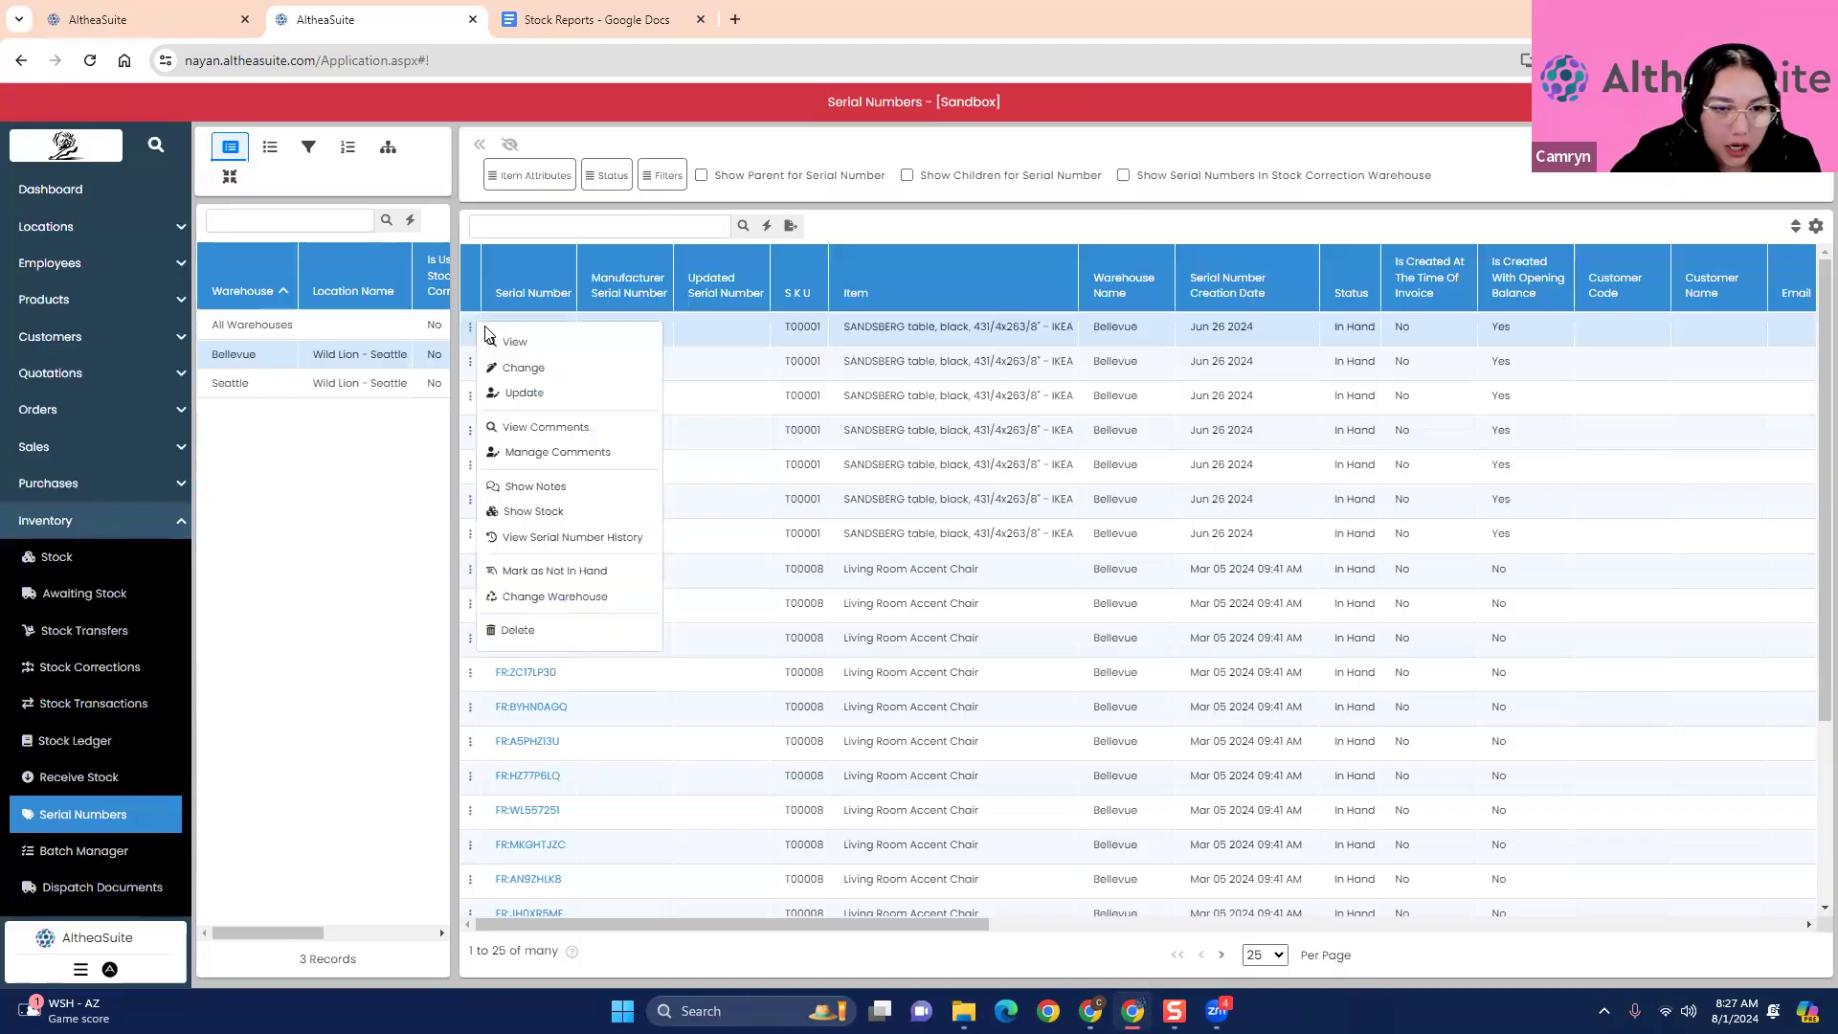
pyautogui.click(556, 428)
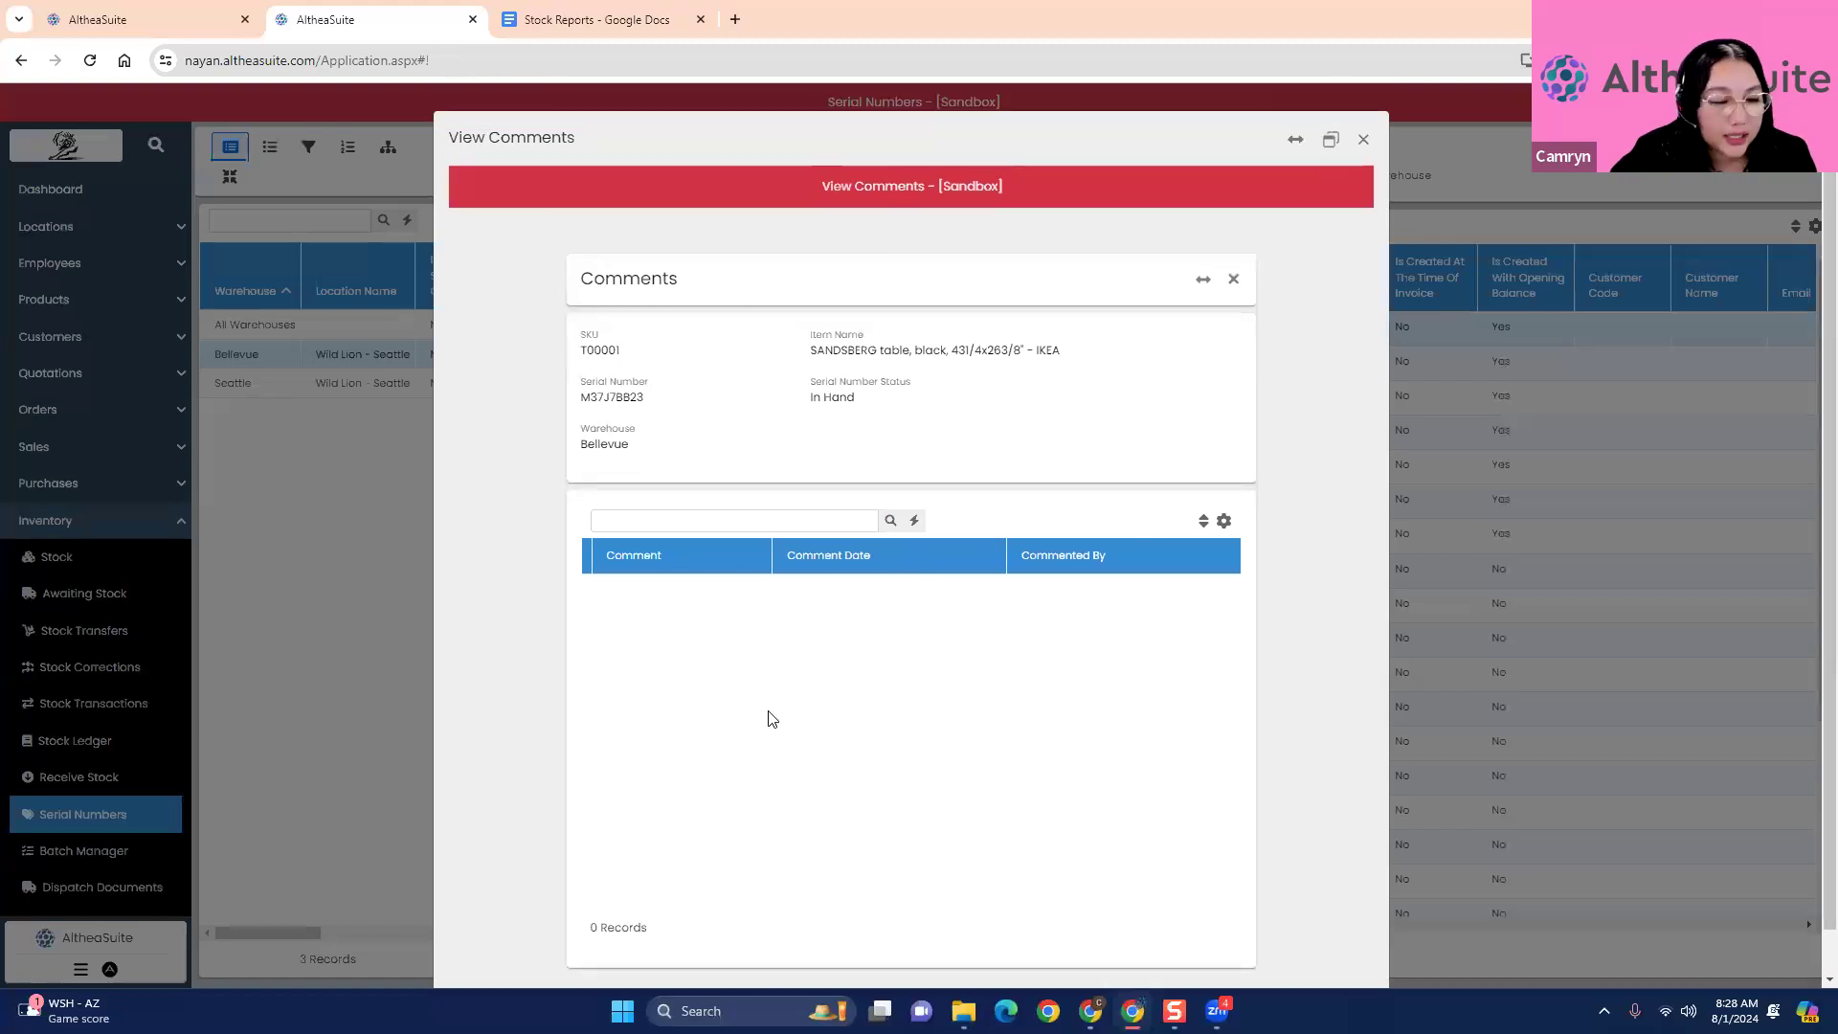
pyautogui.click(1363, 141)
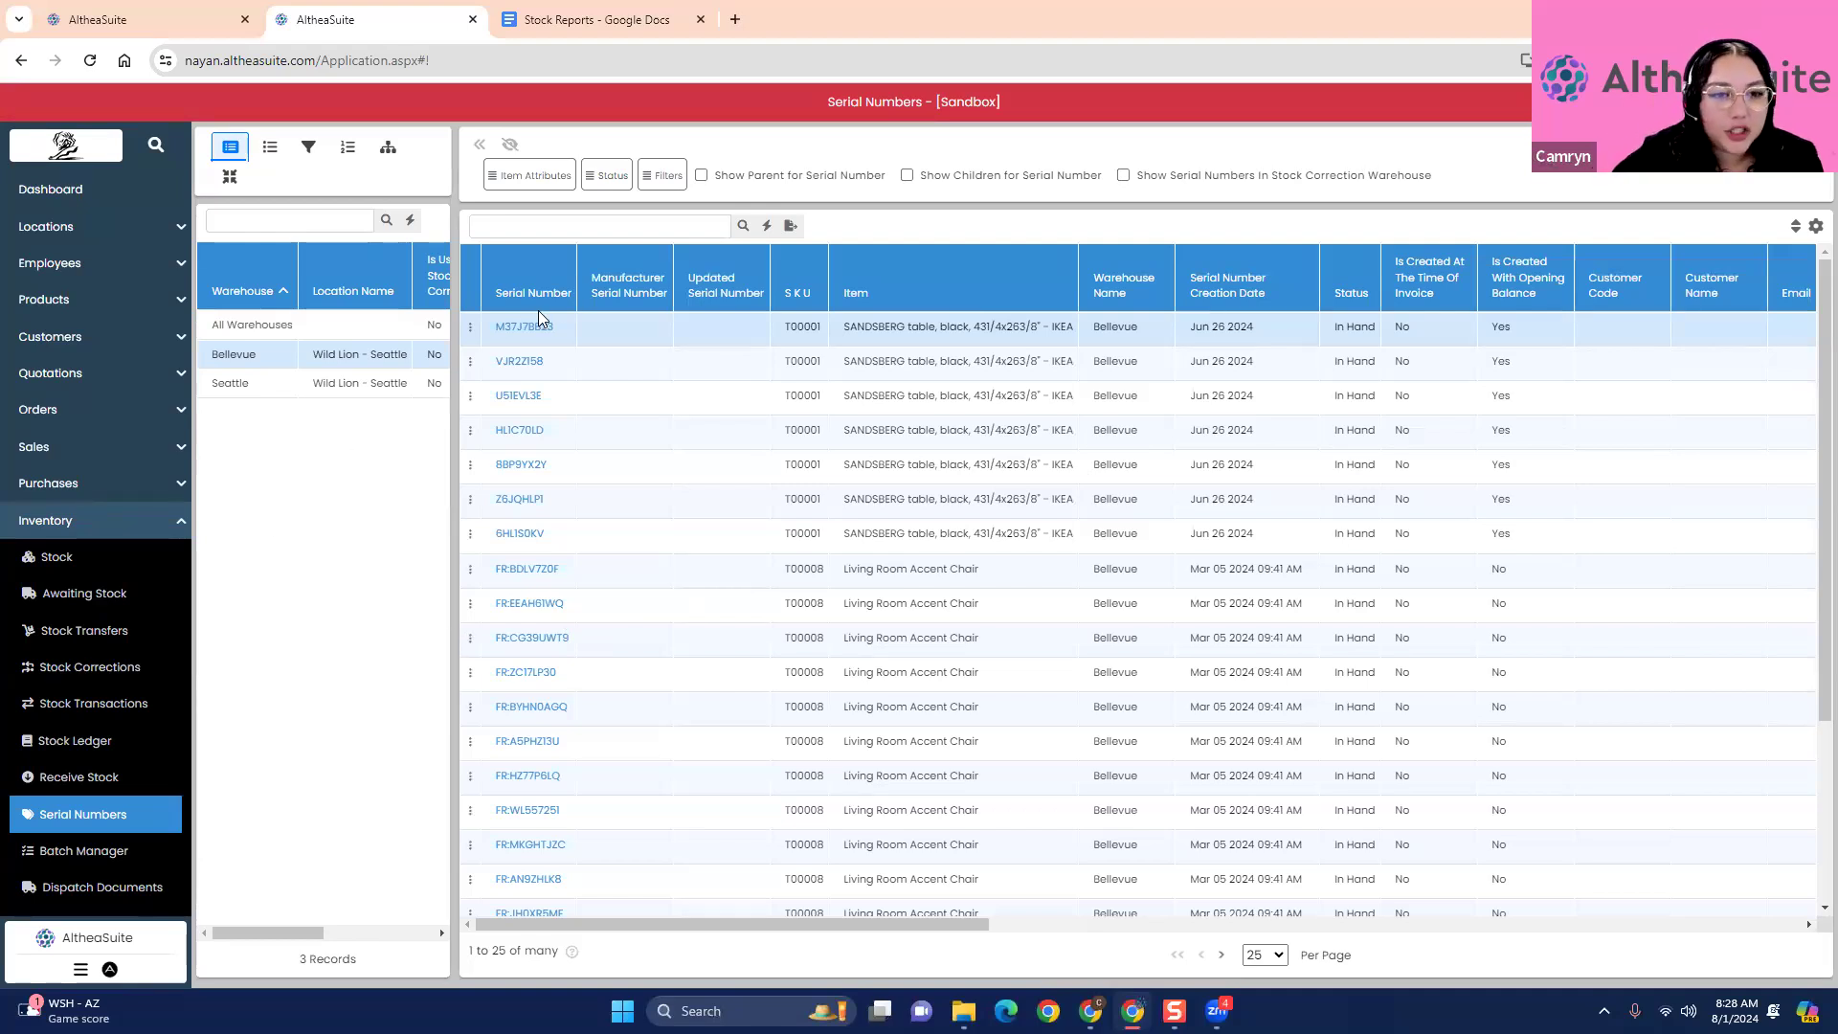
# - Show the stock of the SANDSBERG table from its serial number and view the current quantities for Bellevue and Seattle
pyautogui.click(470, 327)
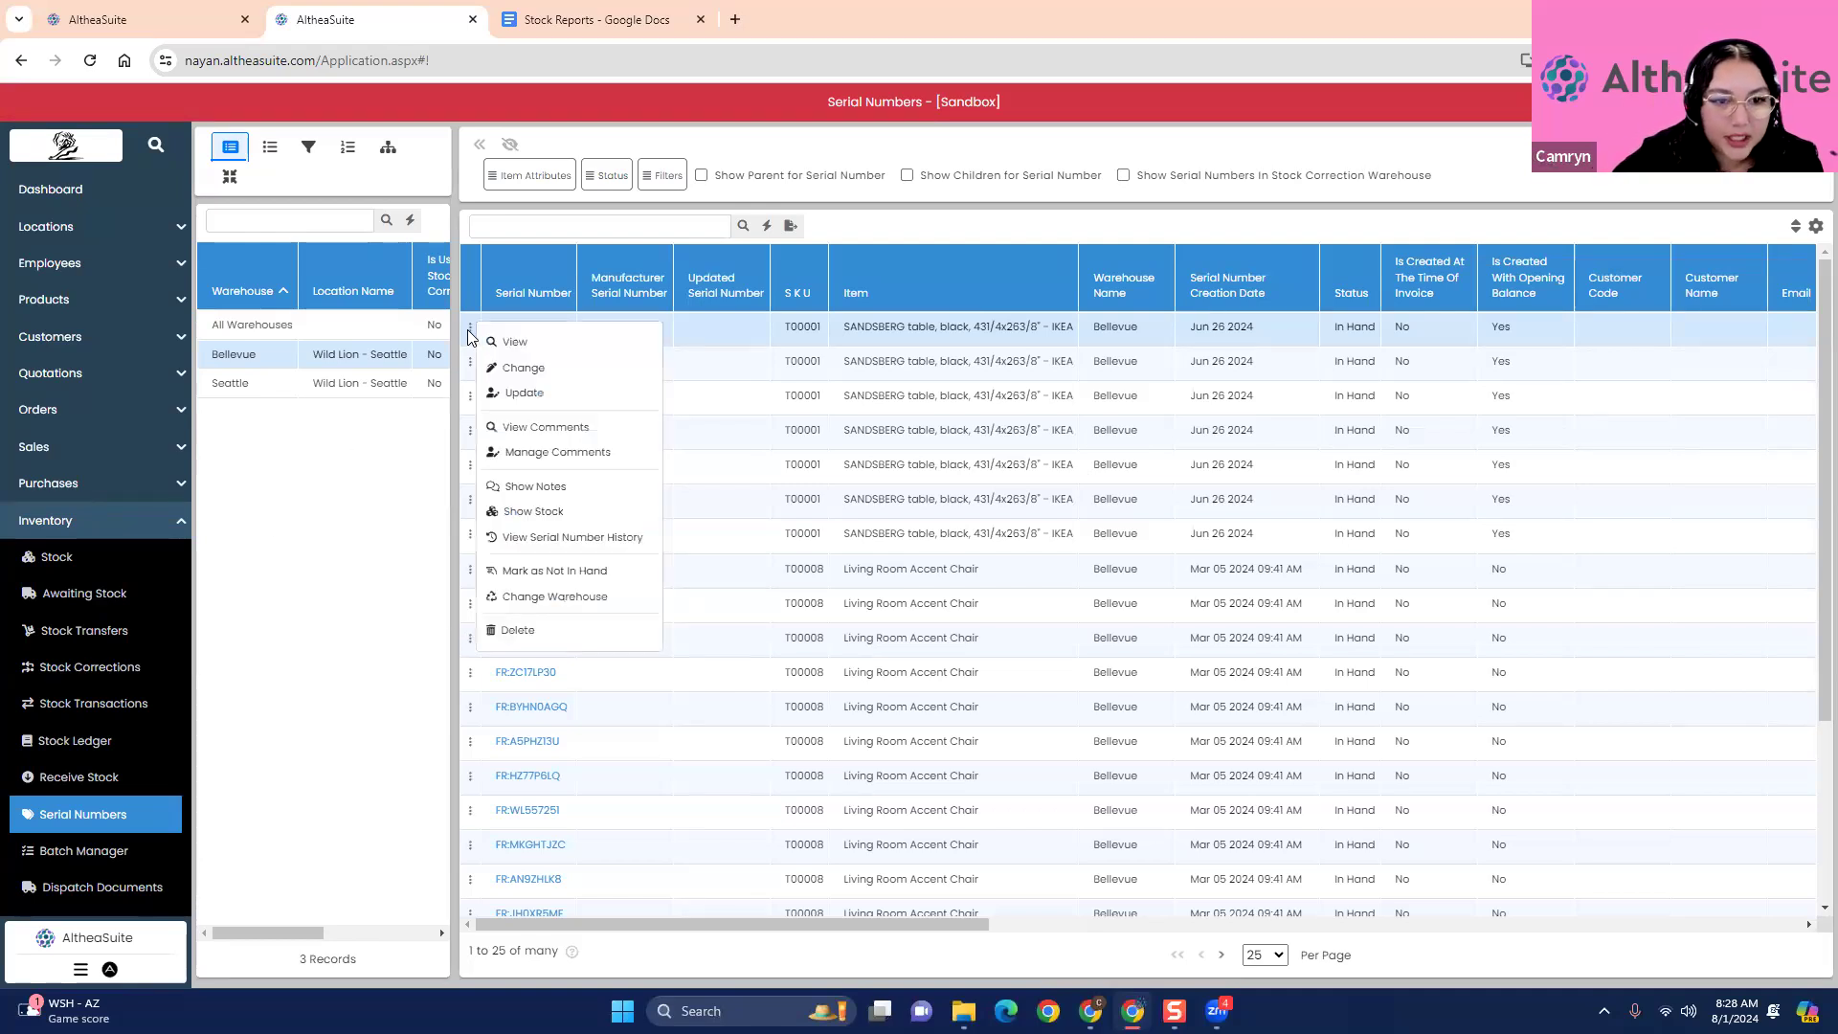
pyautogui.click(533, 511)
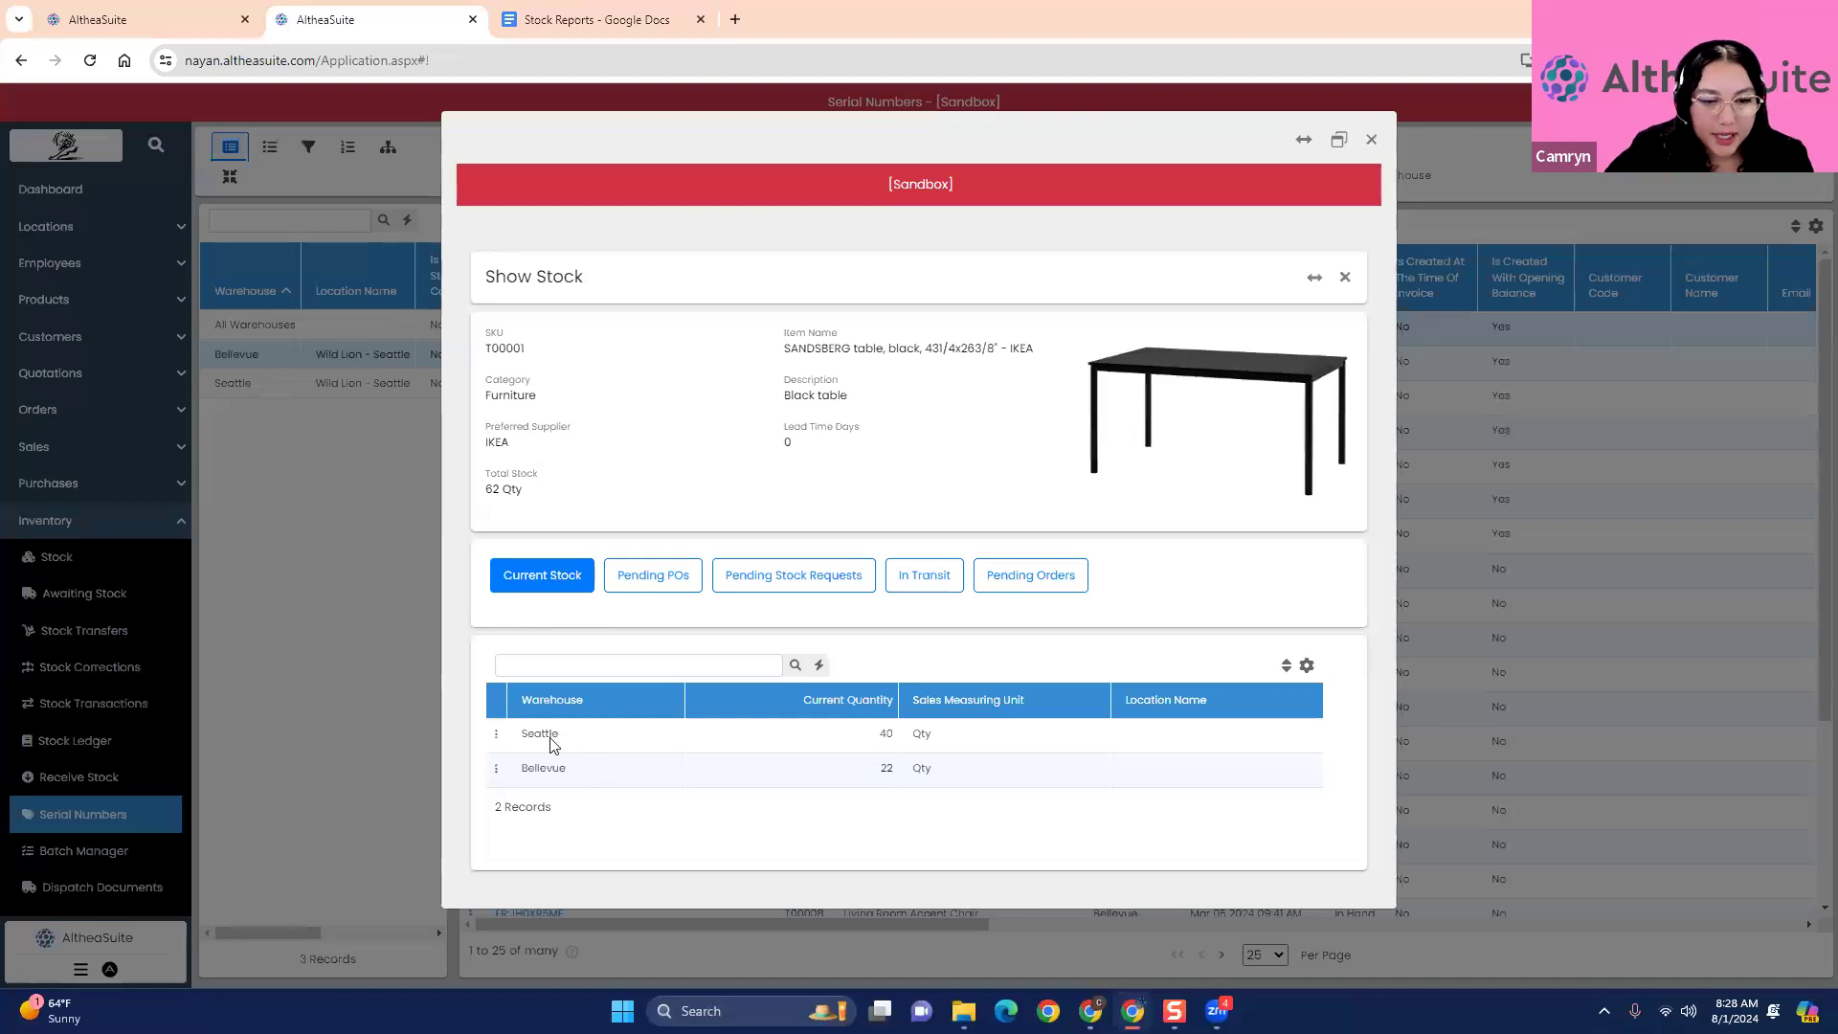
pyautogui.click(560, 769)
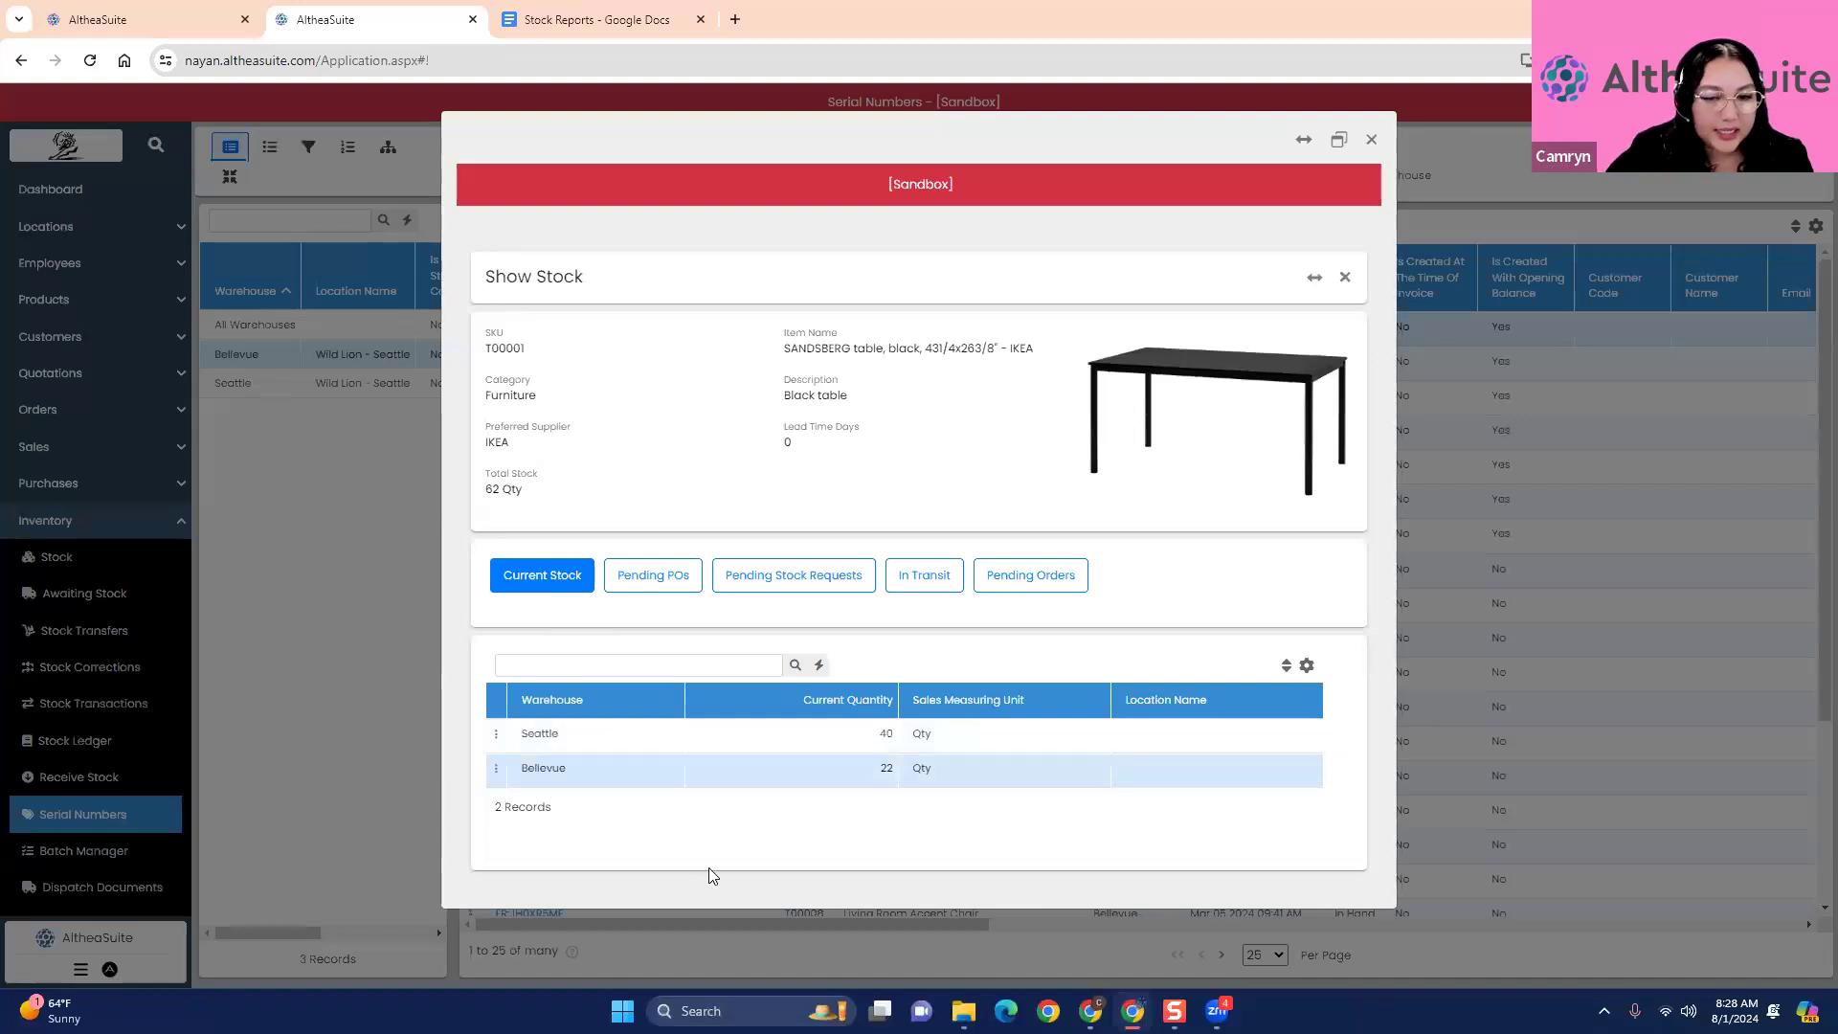
pyautogui.click(671, 735)
pyautogui.click(690, 781)
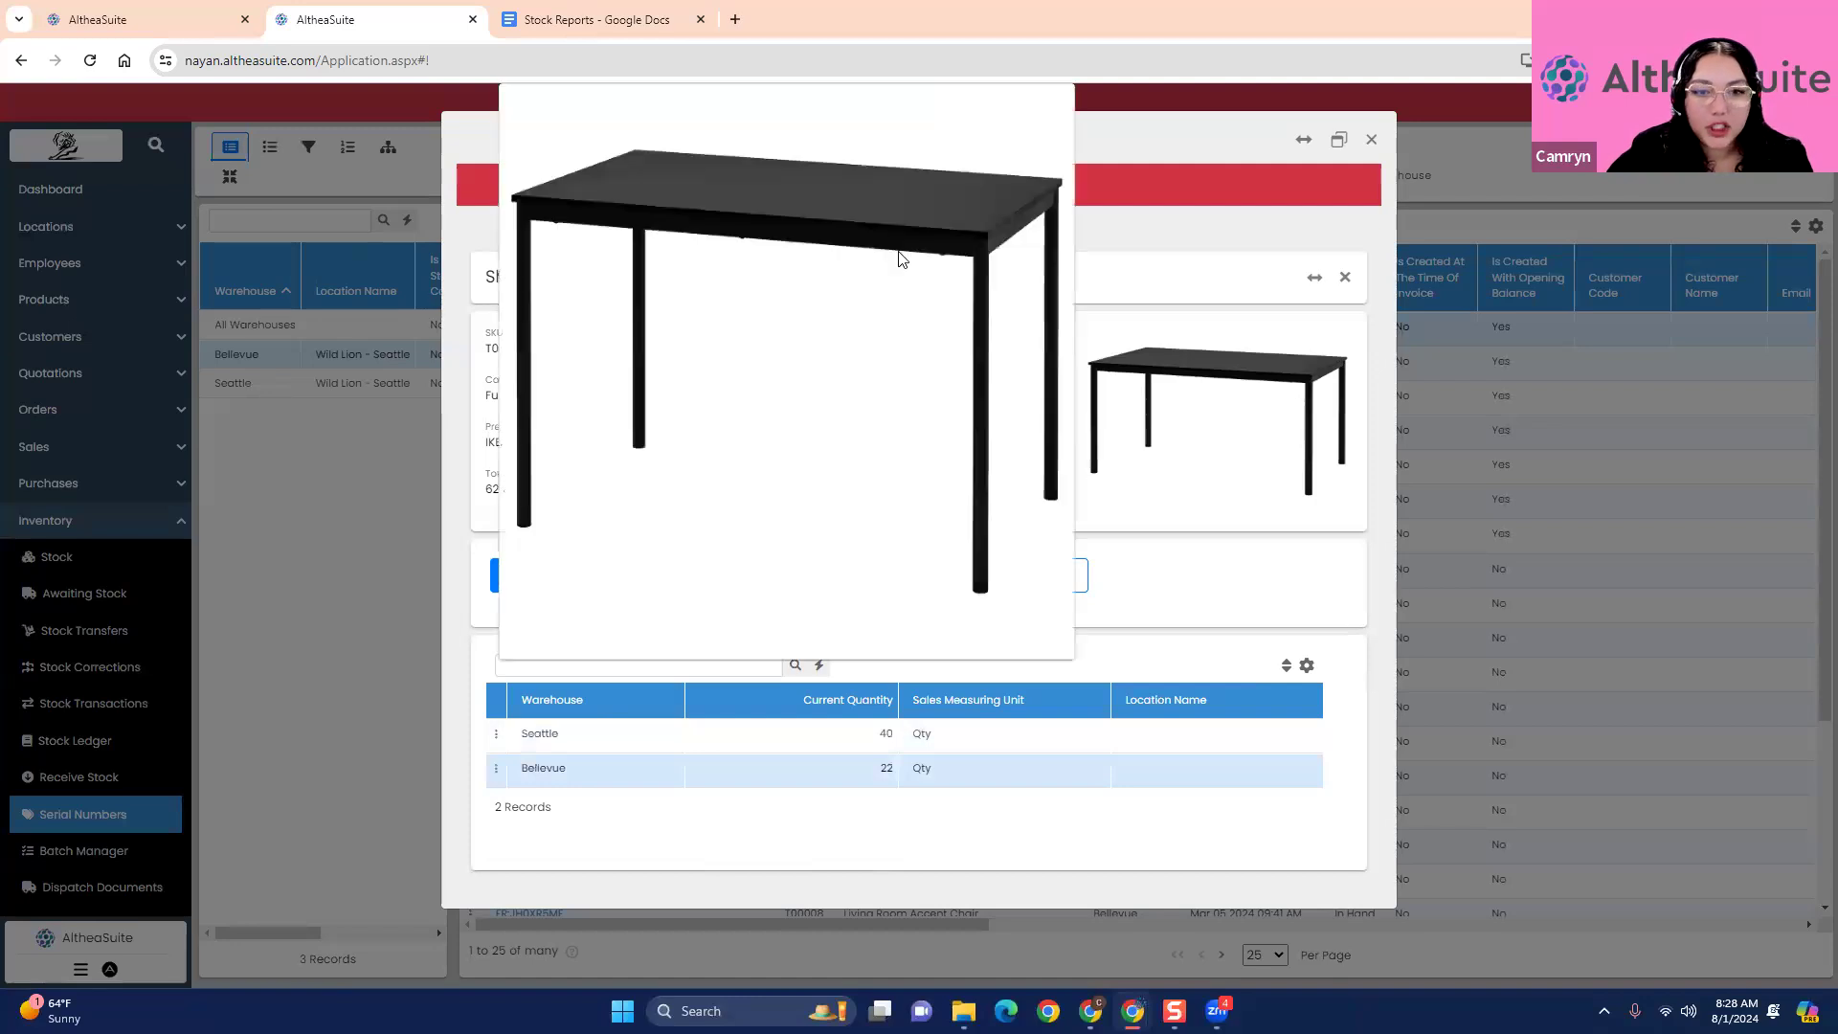
# - Review the table's pending POs, pending stock requests, in-transit stock and pending orders
pyautogui.click(637, 580)
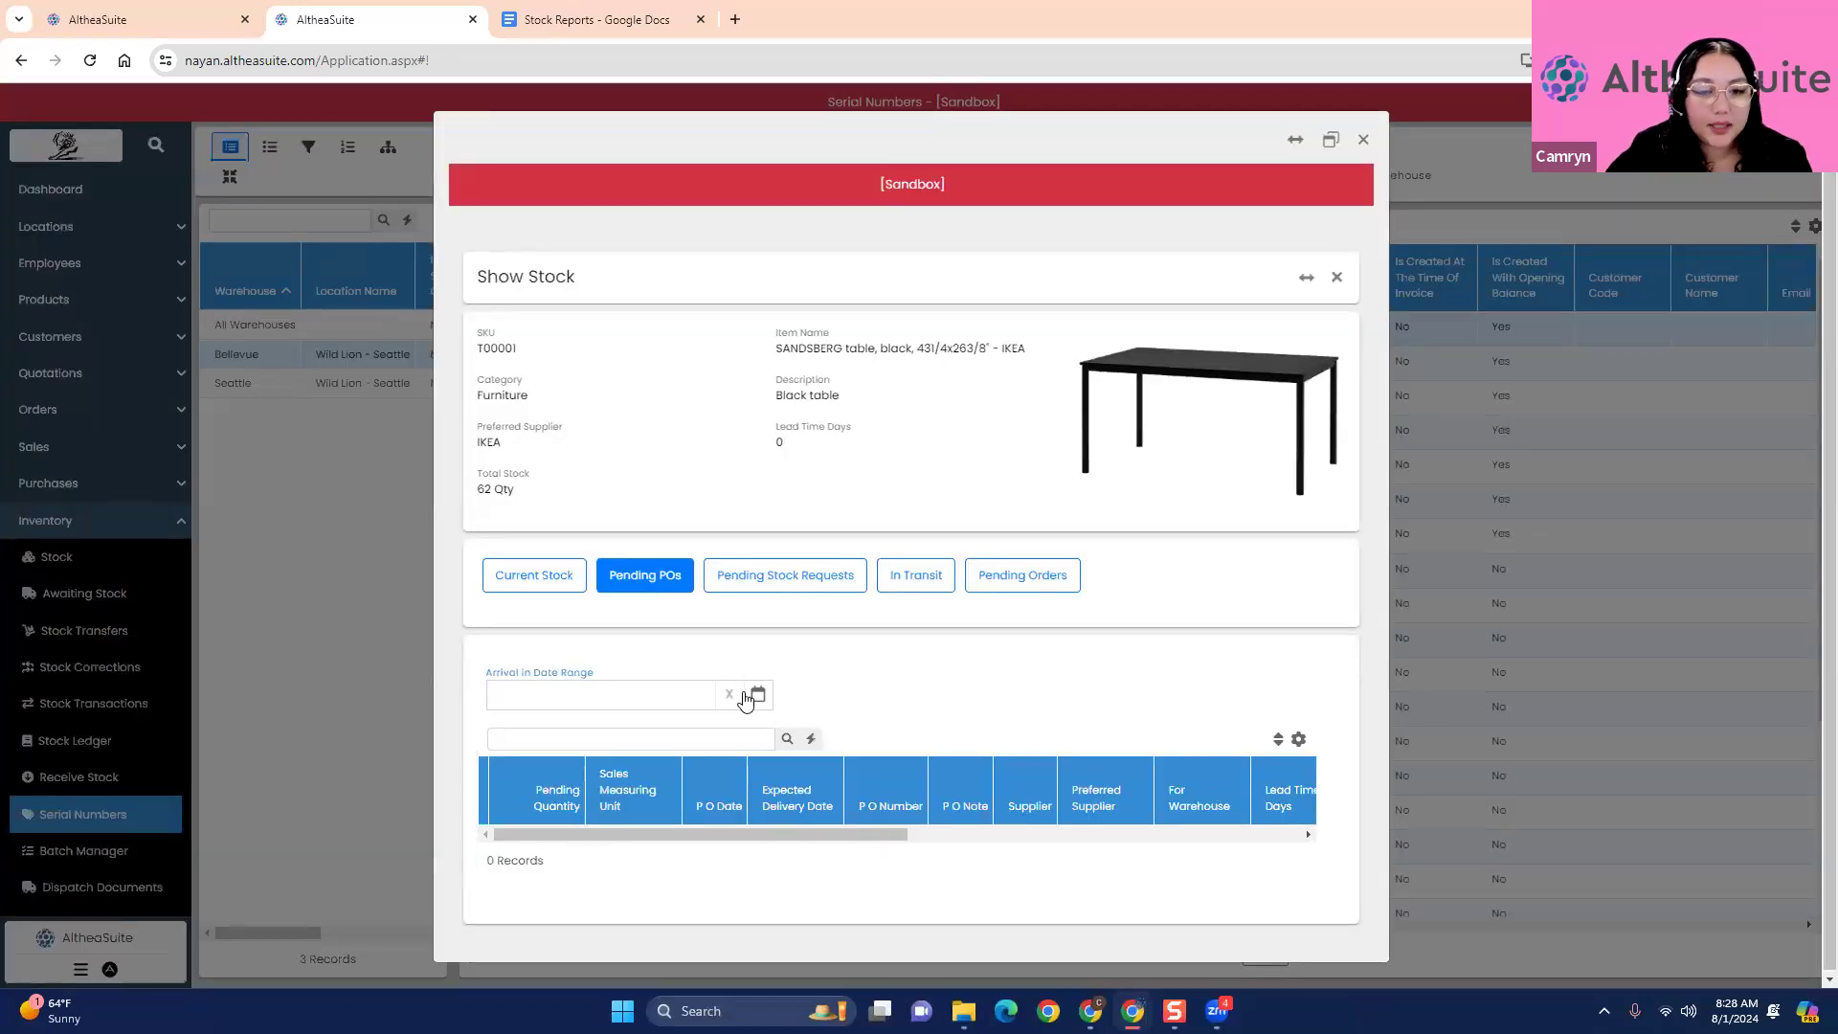
pyautogui.click(794, 572)
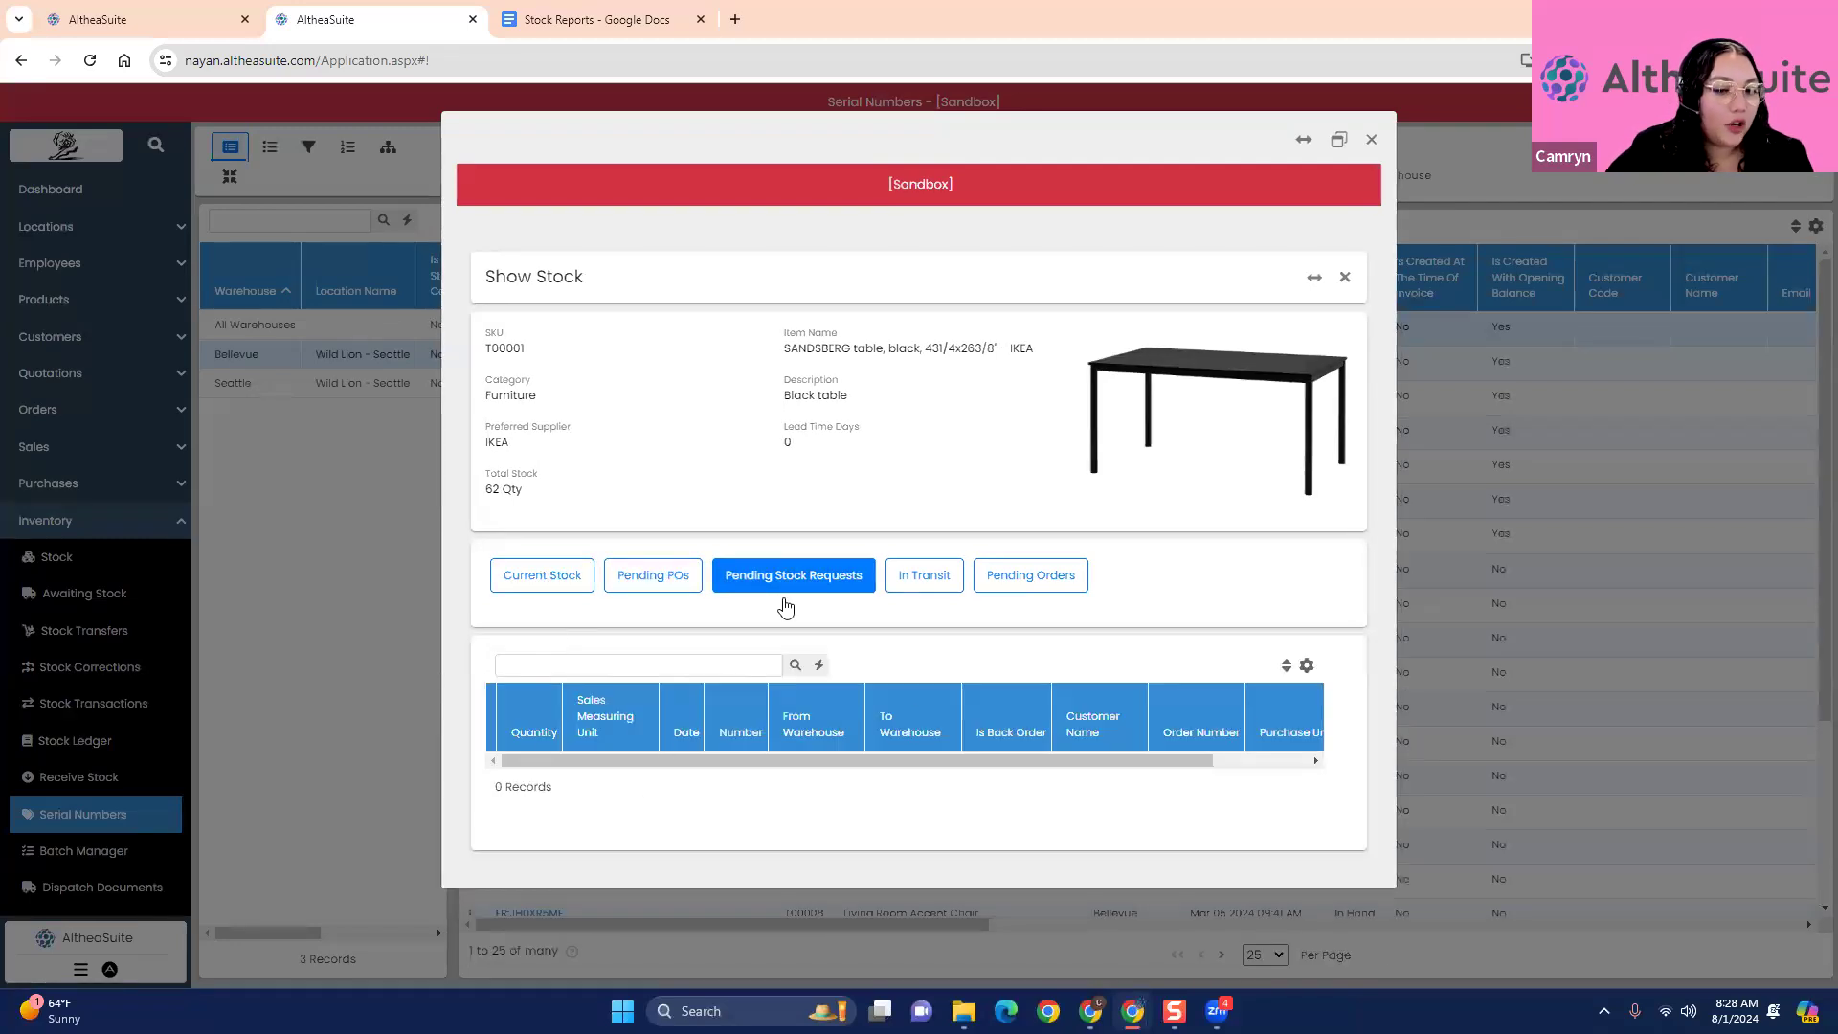
pyautogui.click(914, 582)
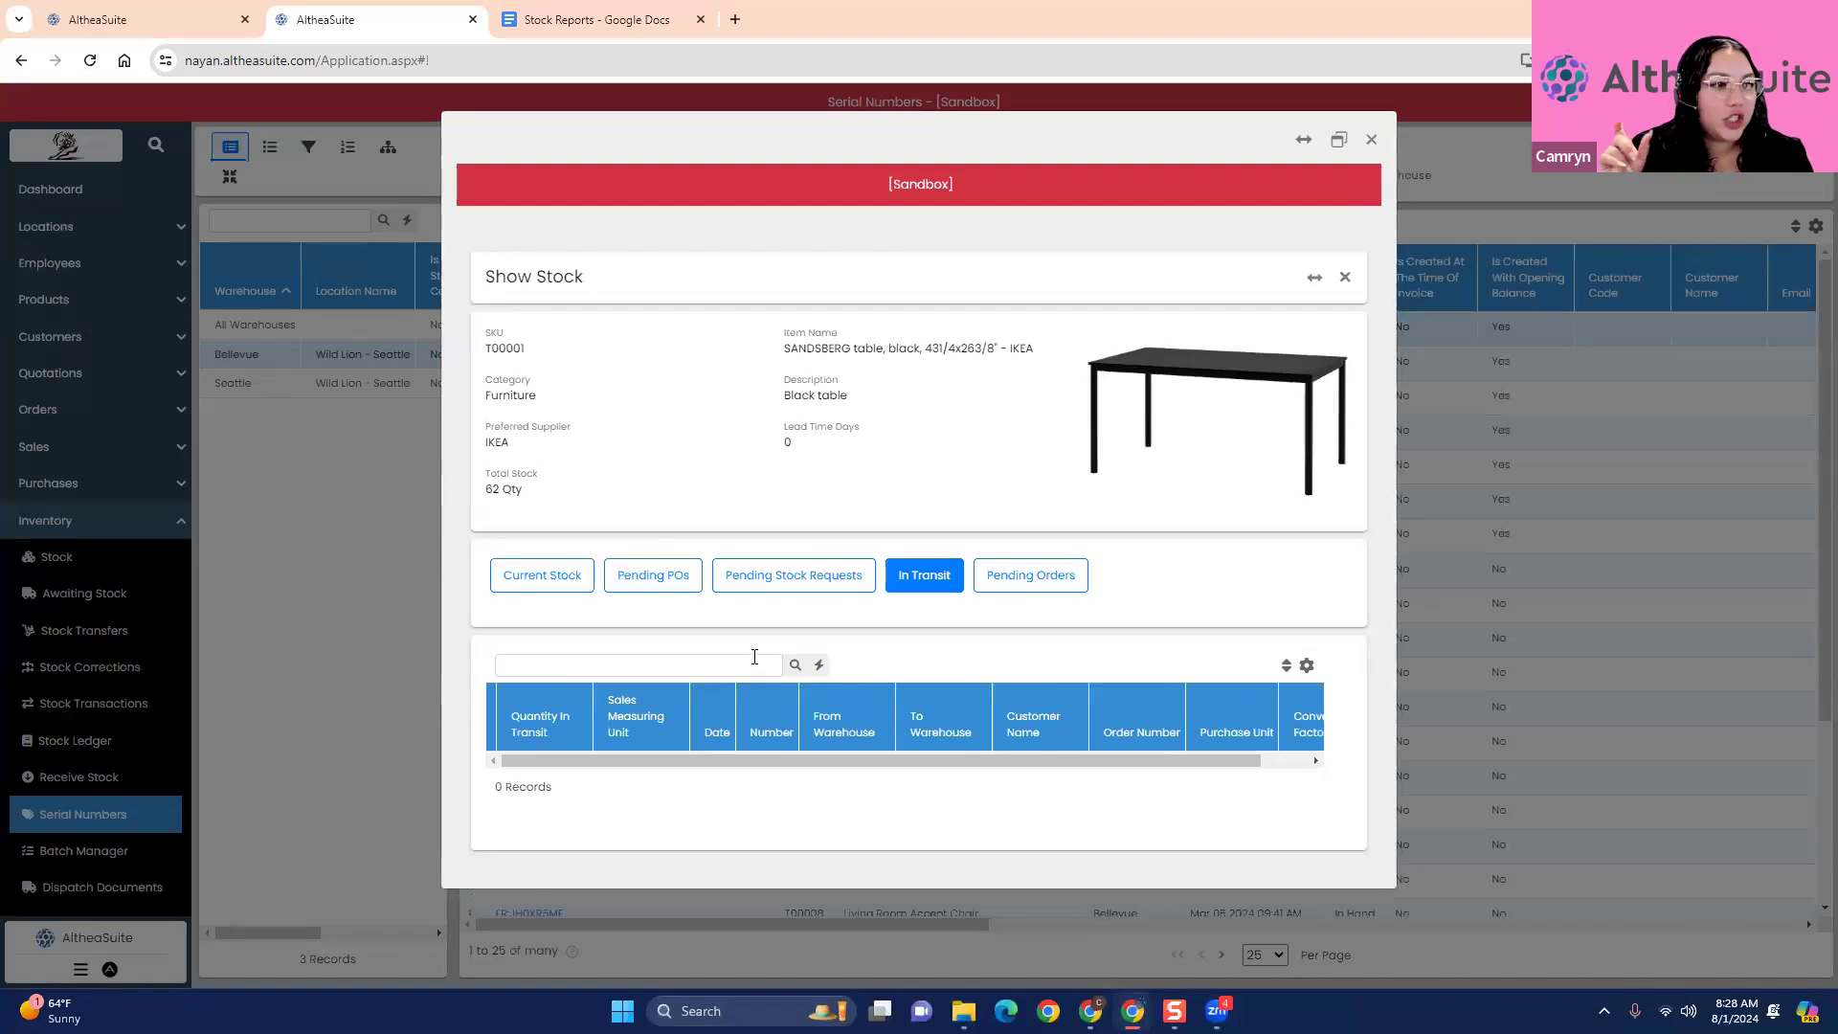
pyautogui.click(1031, 575)
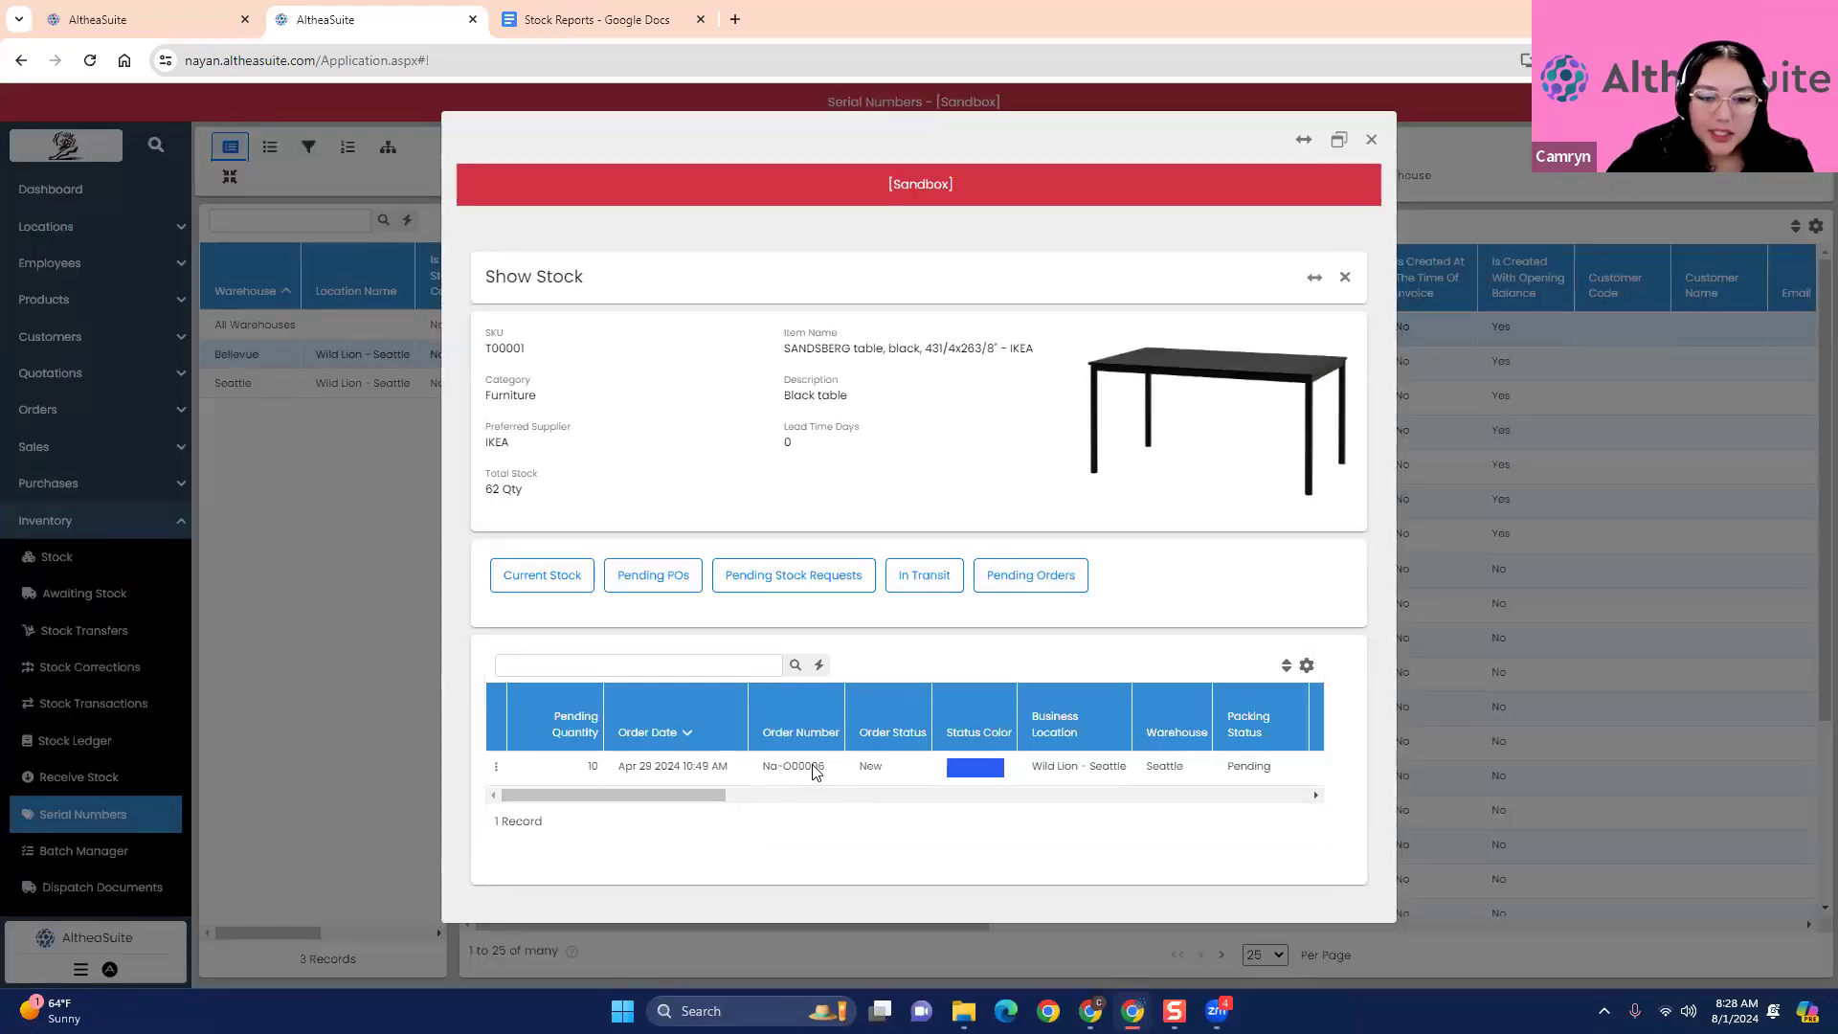
# - Open the pending order for the SANDSBERG table, review its details and item lines, and close it
pyautogui.moveTo(677, 804); pyautogui.dragTo(402, 781)
pyautogui.click(515, 766)
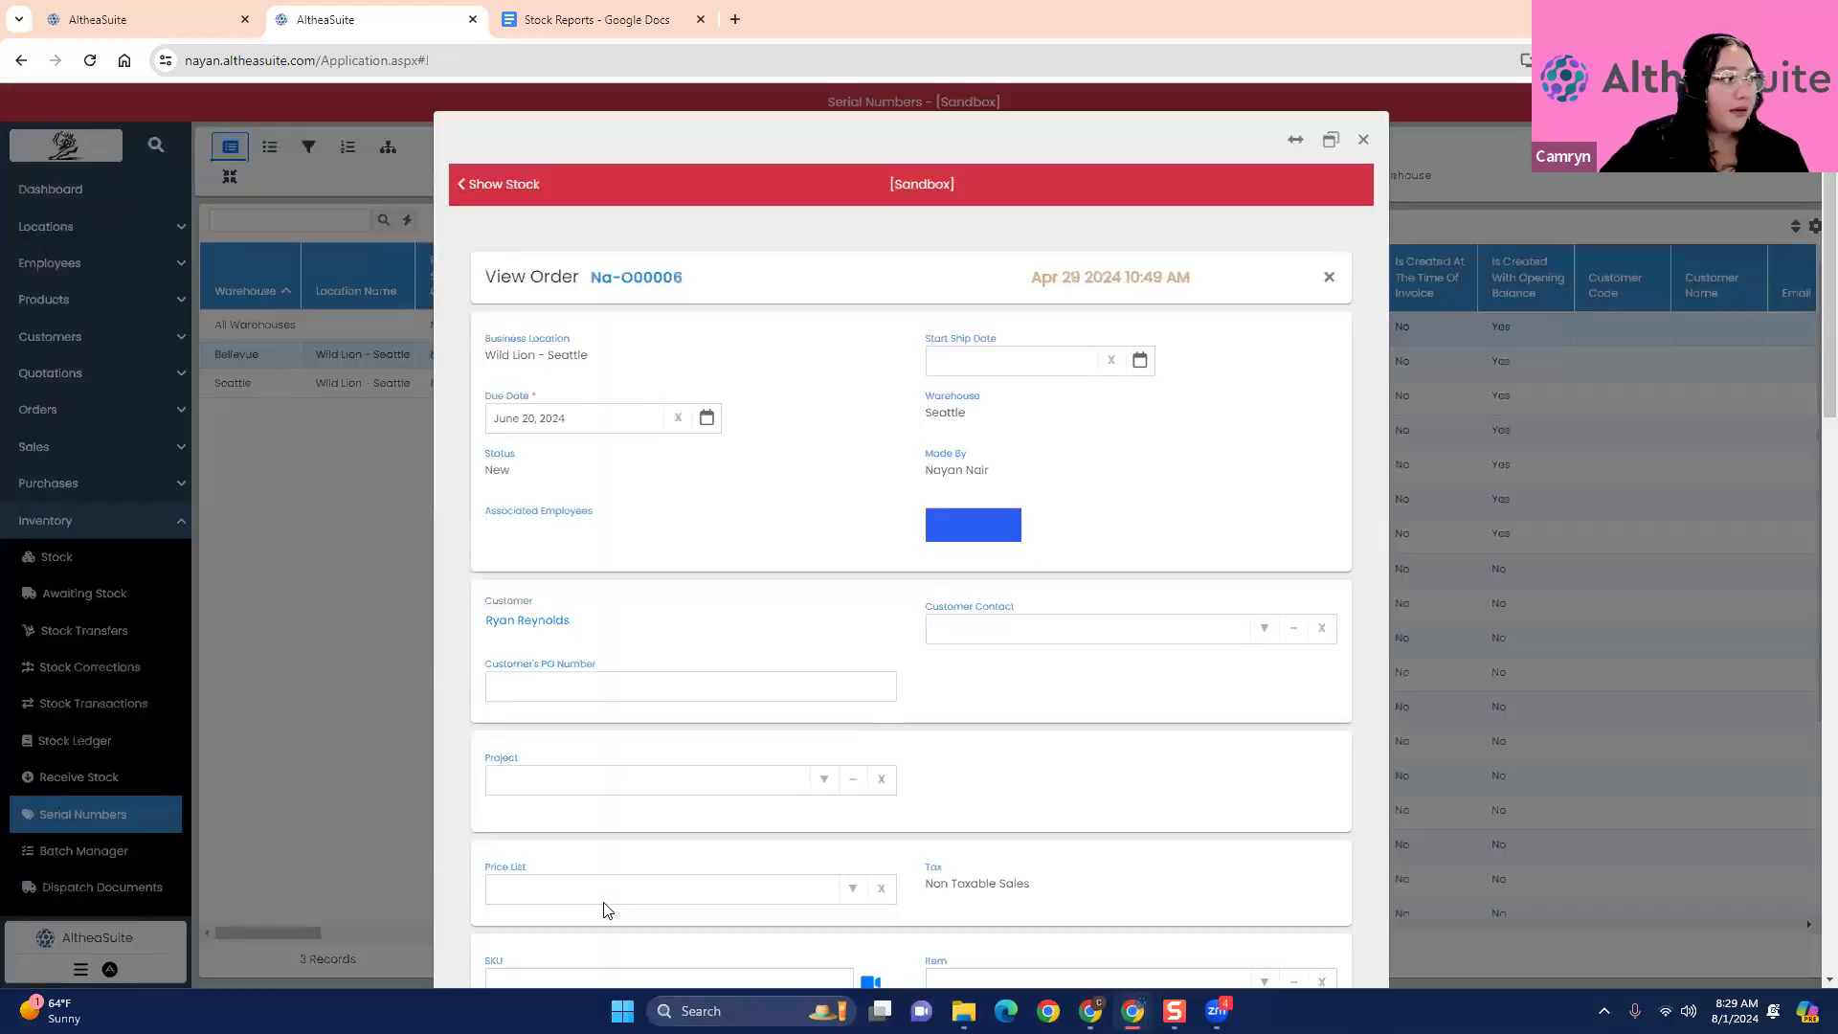
pyautogui.scroll(-8, 800, 818)
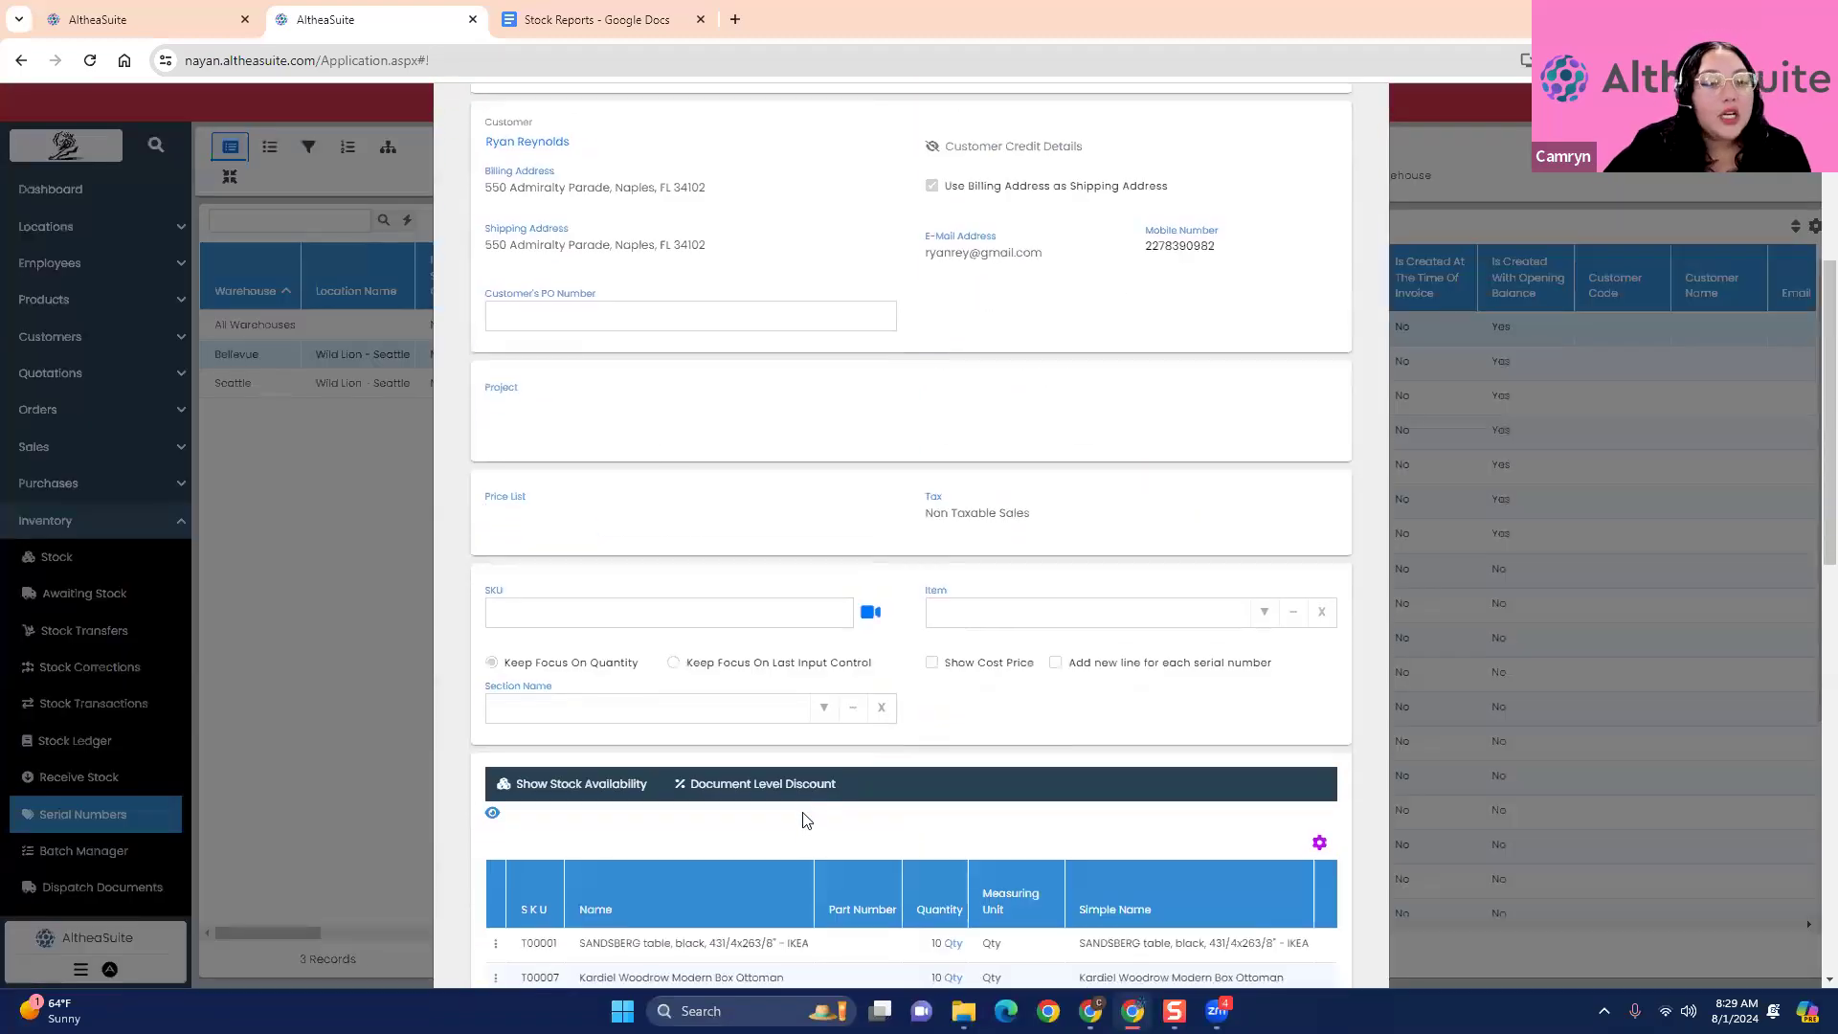
pyautogui.scroll(8, 809, 825)
pyautogui.click(1330, 278)
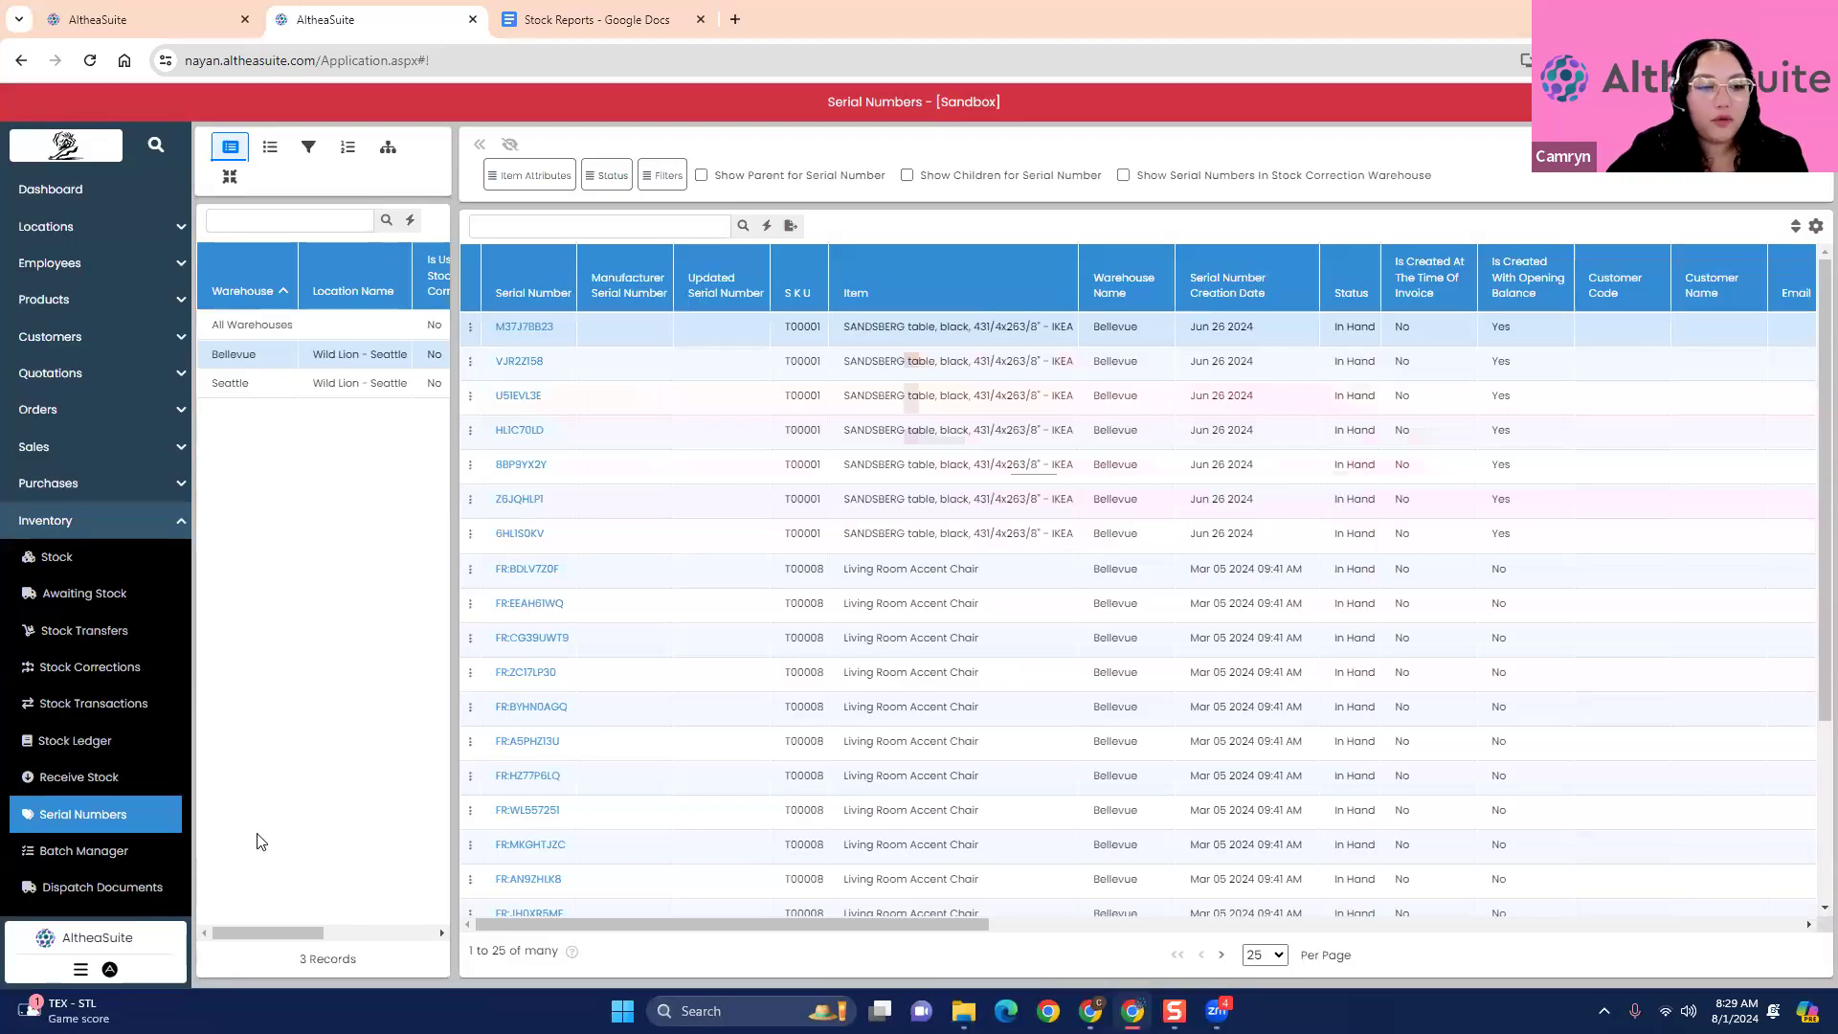
# - Go to the stock corrections and start a new stock correction for the Seattle warehouse
pyautogui.click(123, 672)
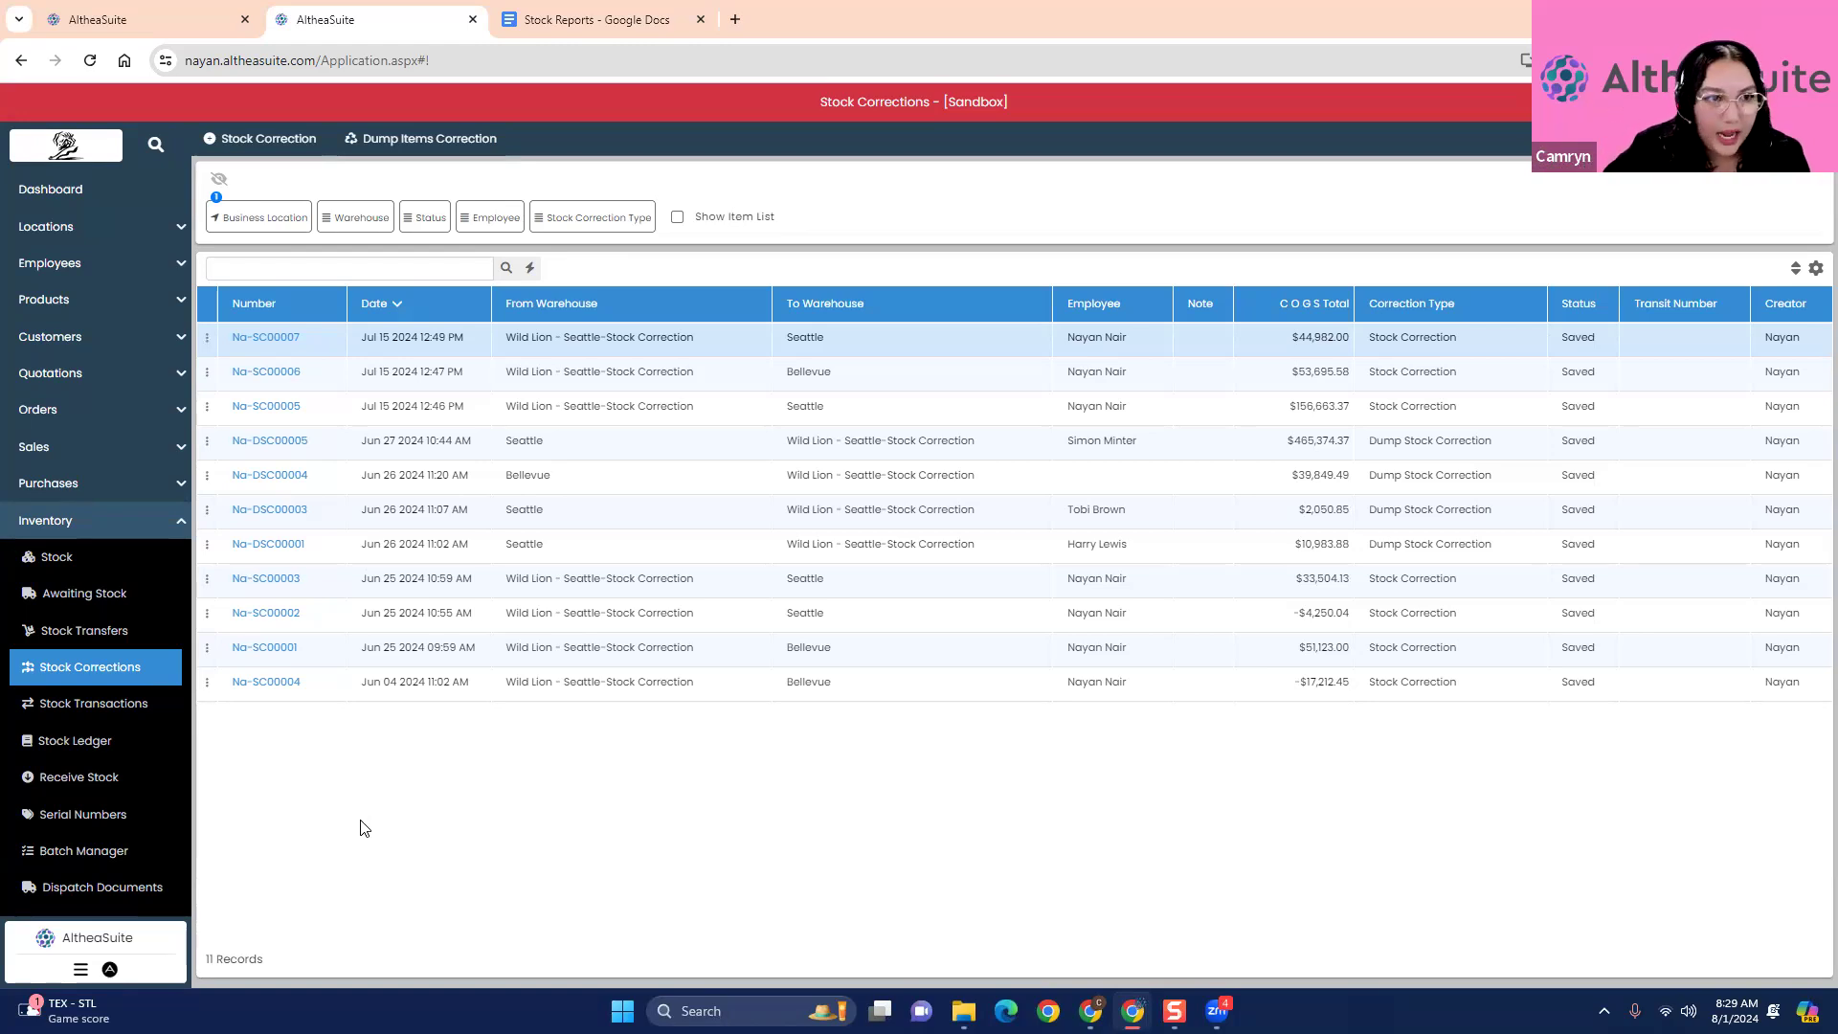
pyautogui.click(256, 138)
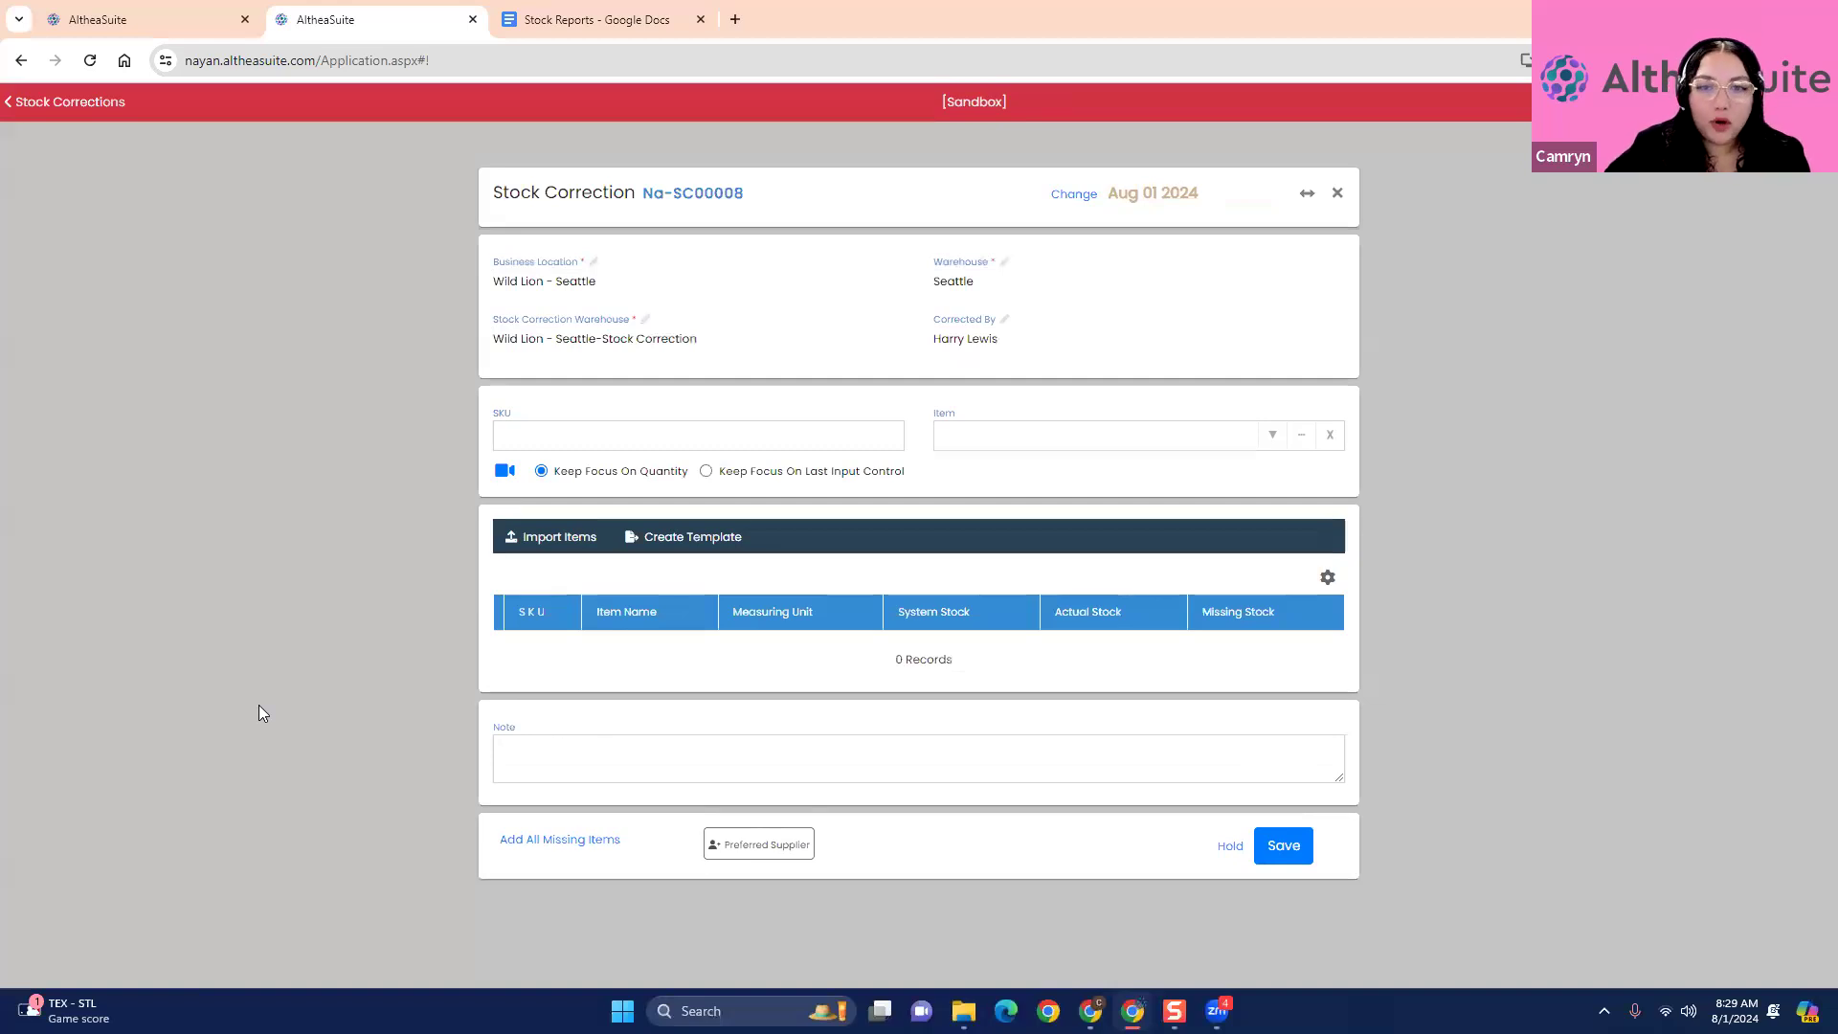
pyautogui.click(653, 446)
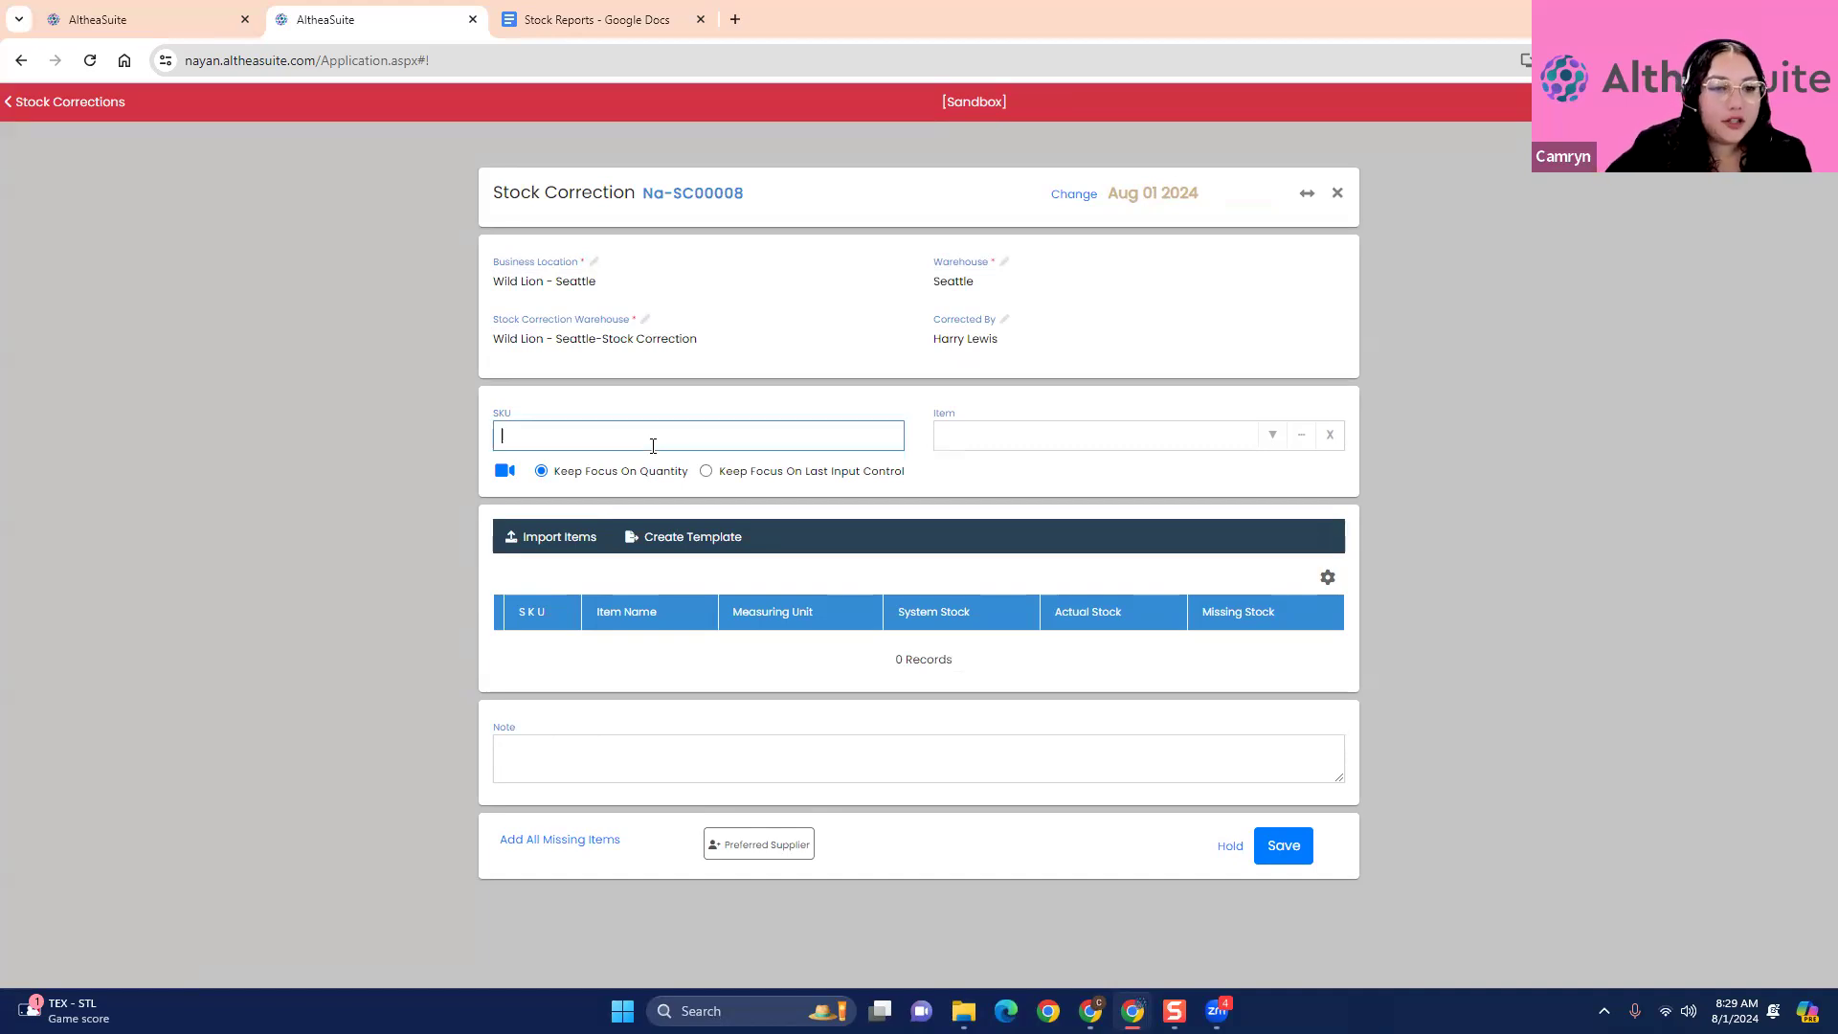
pyautogui.click(1273, 439)
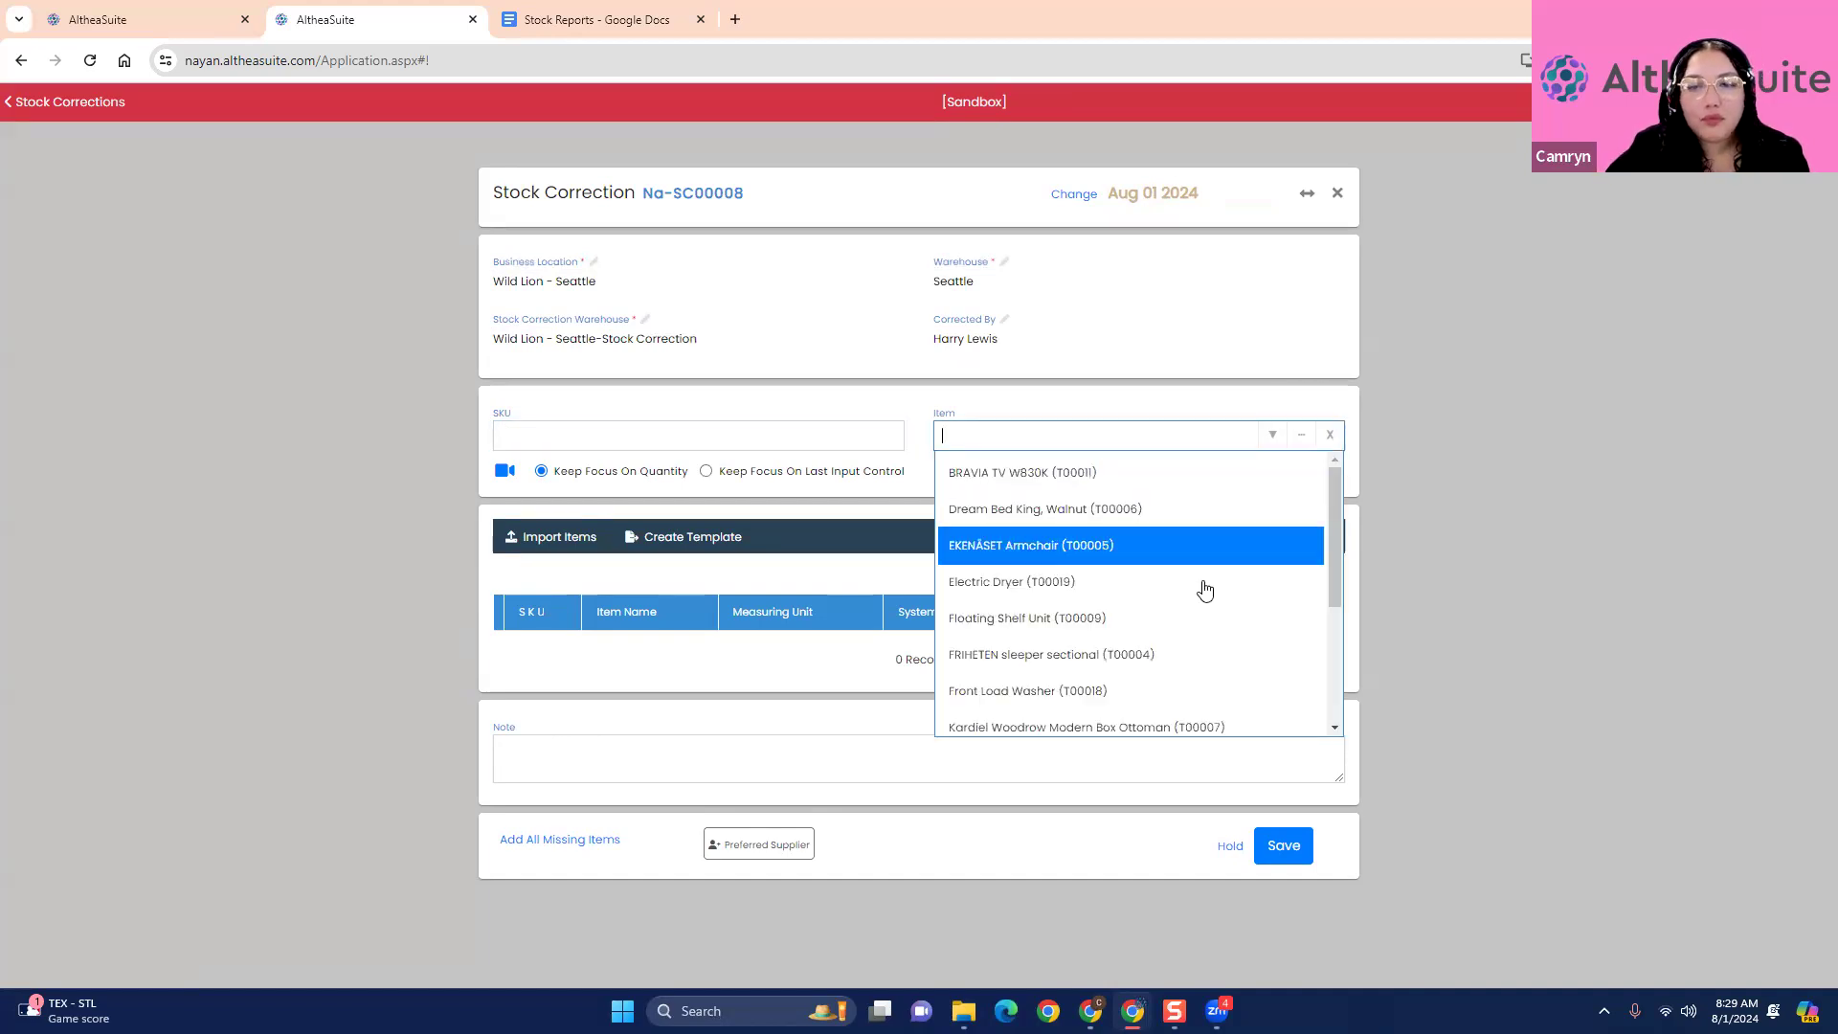
pyautogui.click(1307, 437)
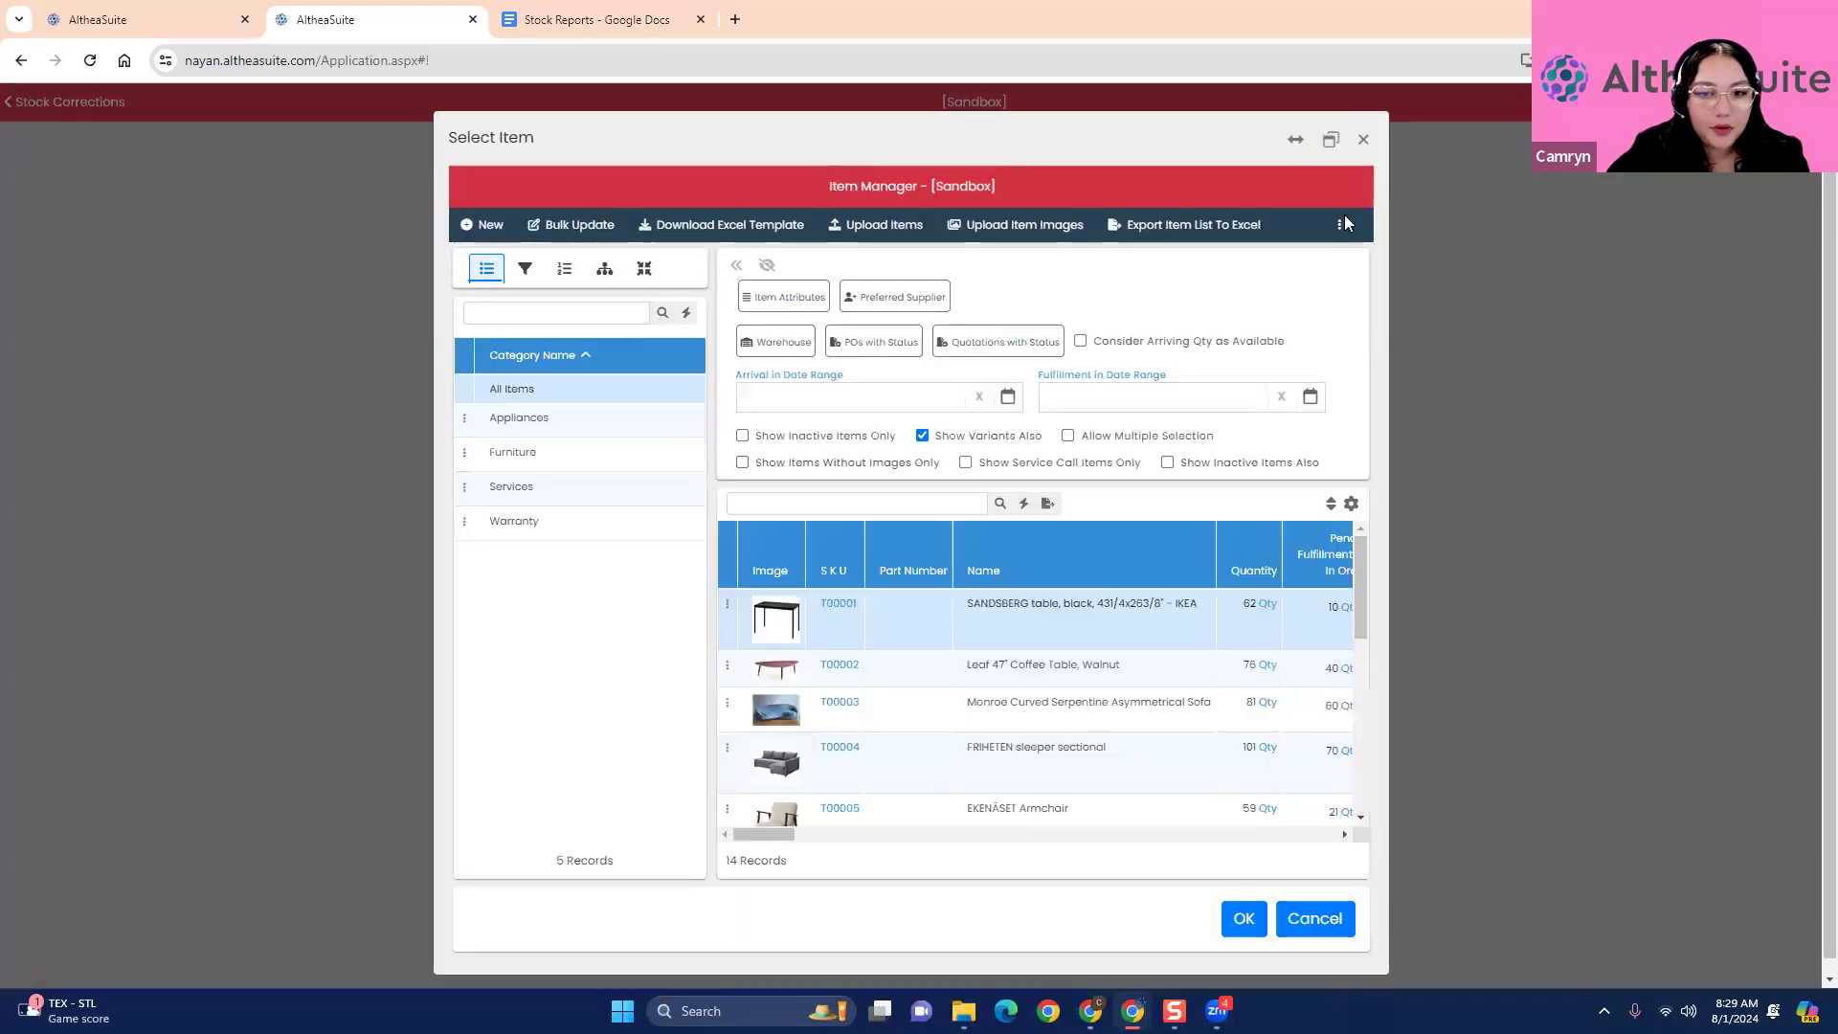
pyautogui.click(1369, 147)
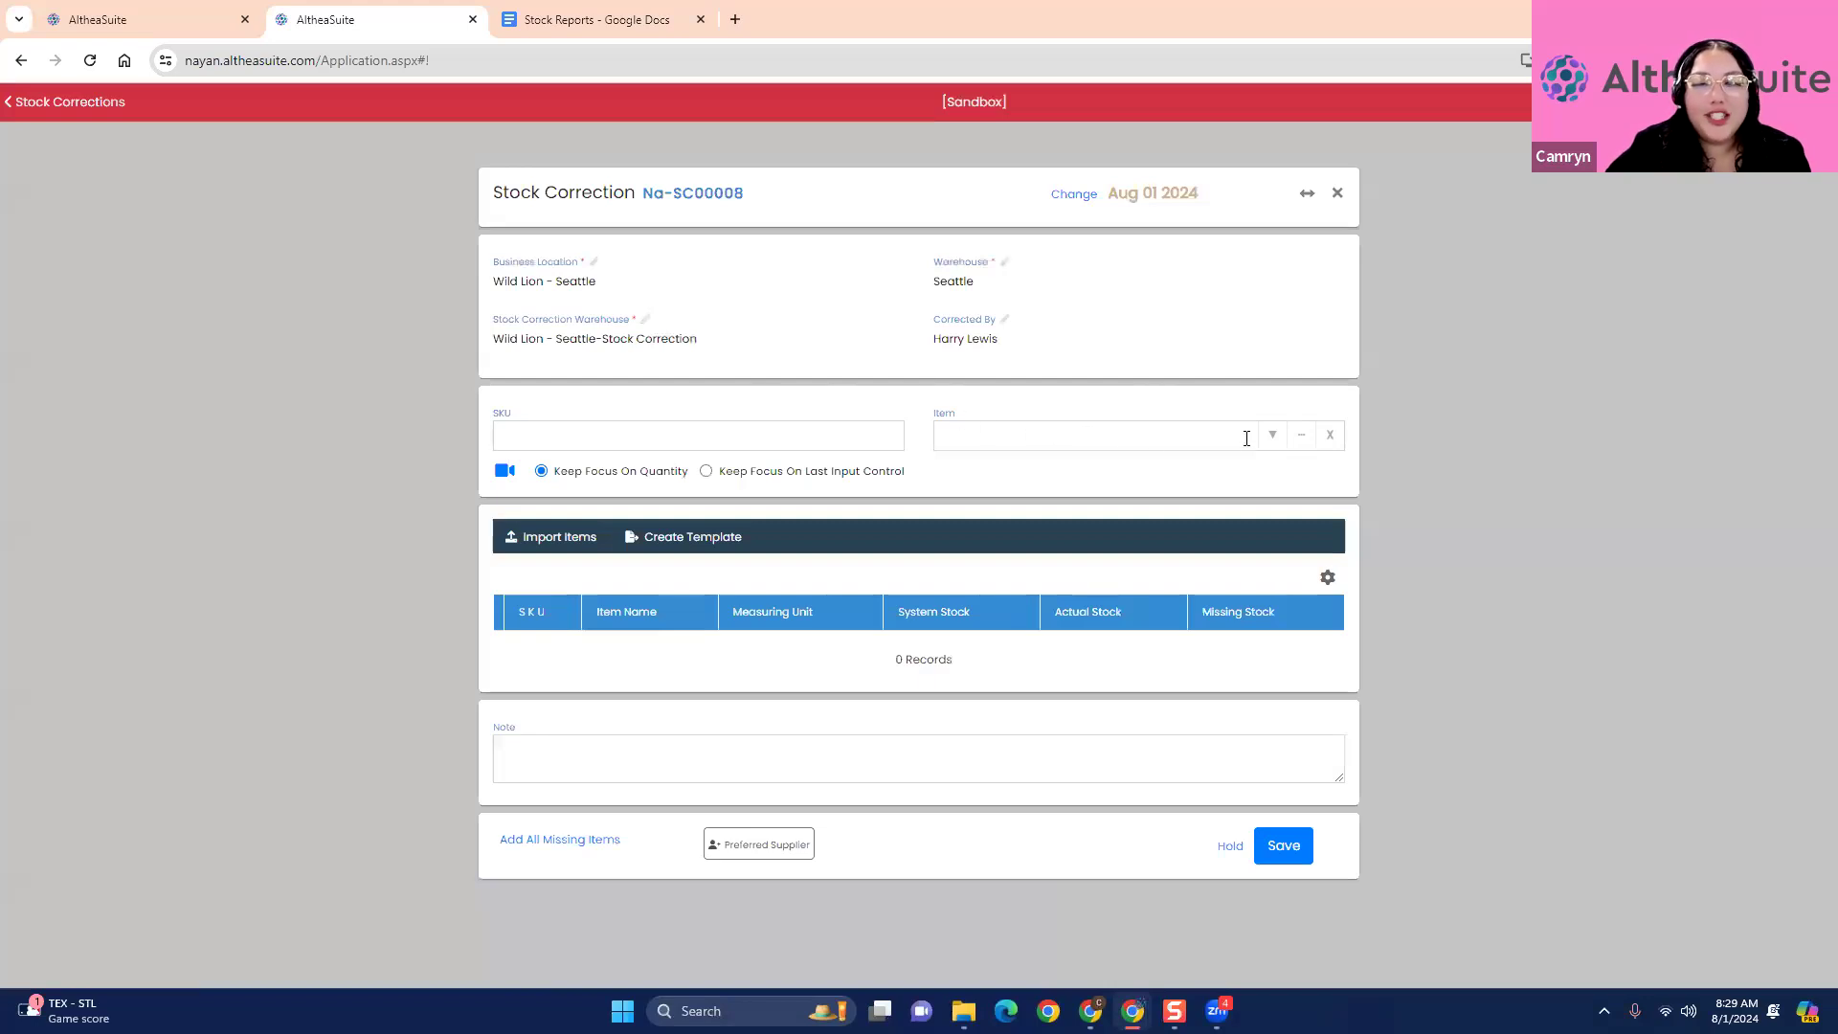
# - Add the Leaf 47" Coffee Table, Walnut from the item manager to the stock correction
pyautogui.click(1306, 437)
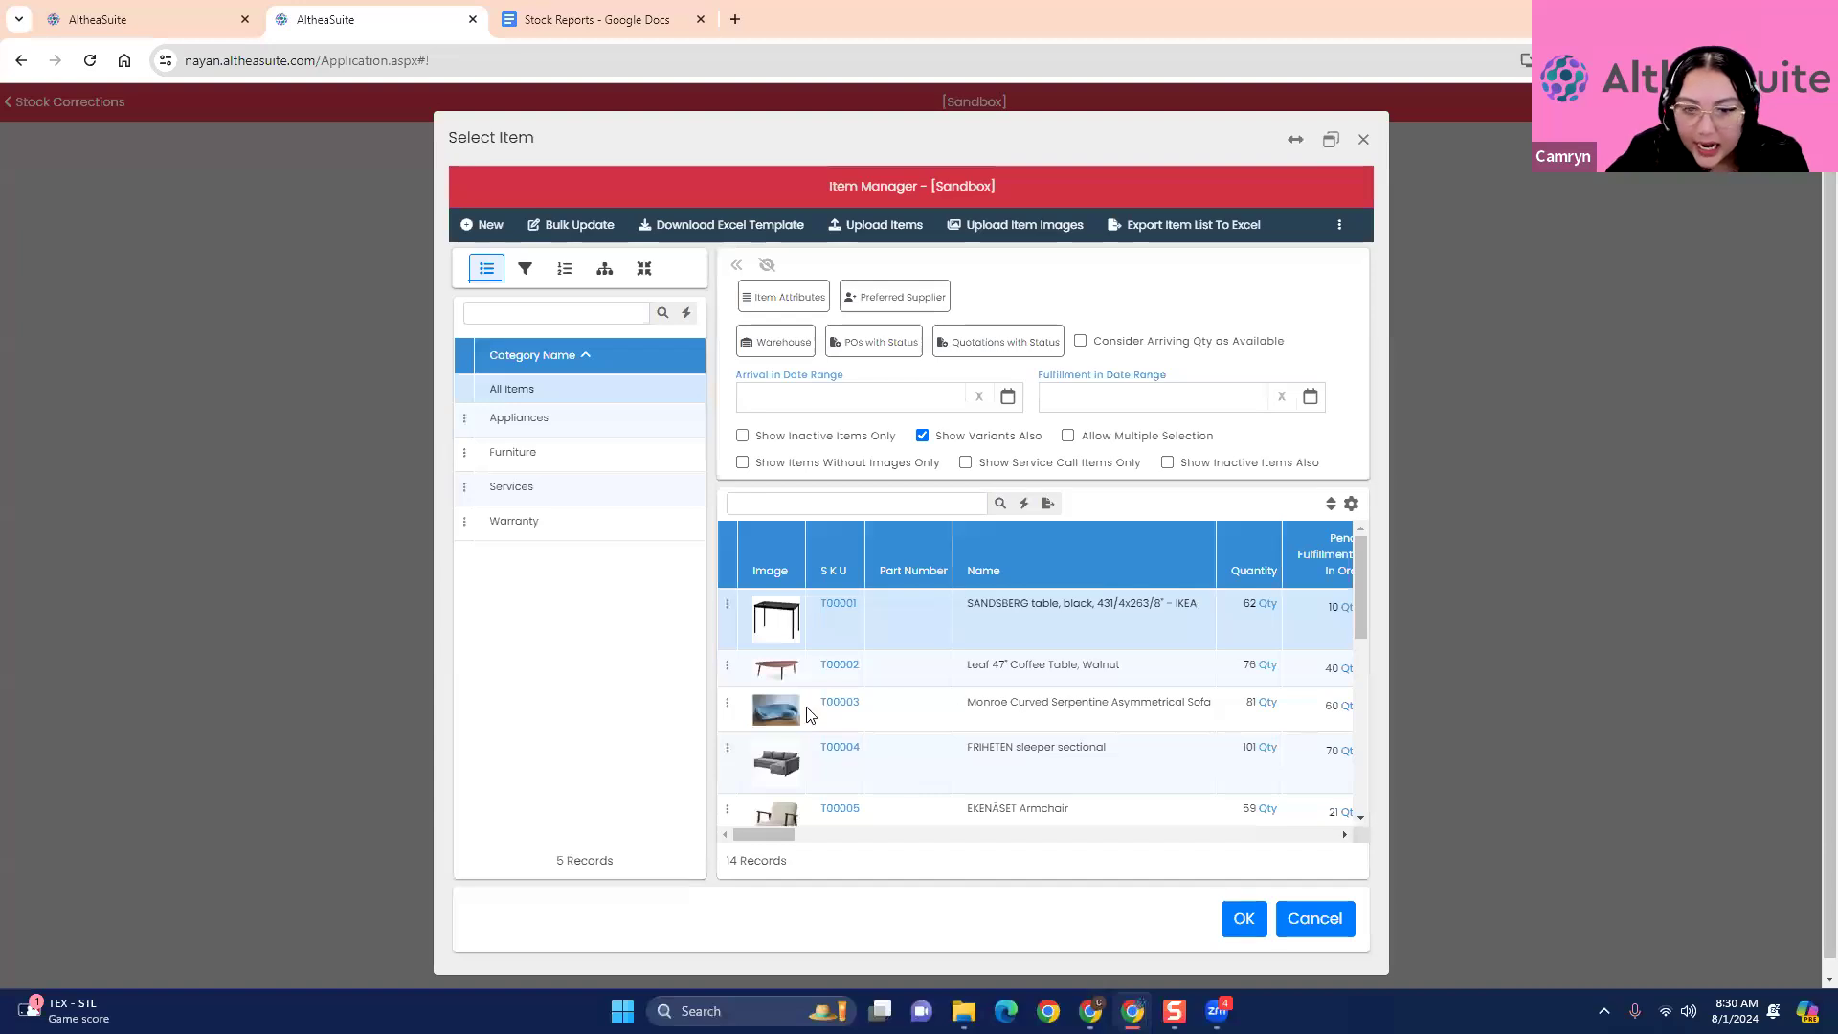
pyautogui.click(906, 668)
pyautogui.click(1235, 917)
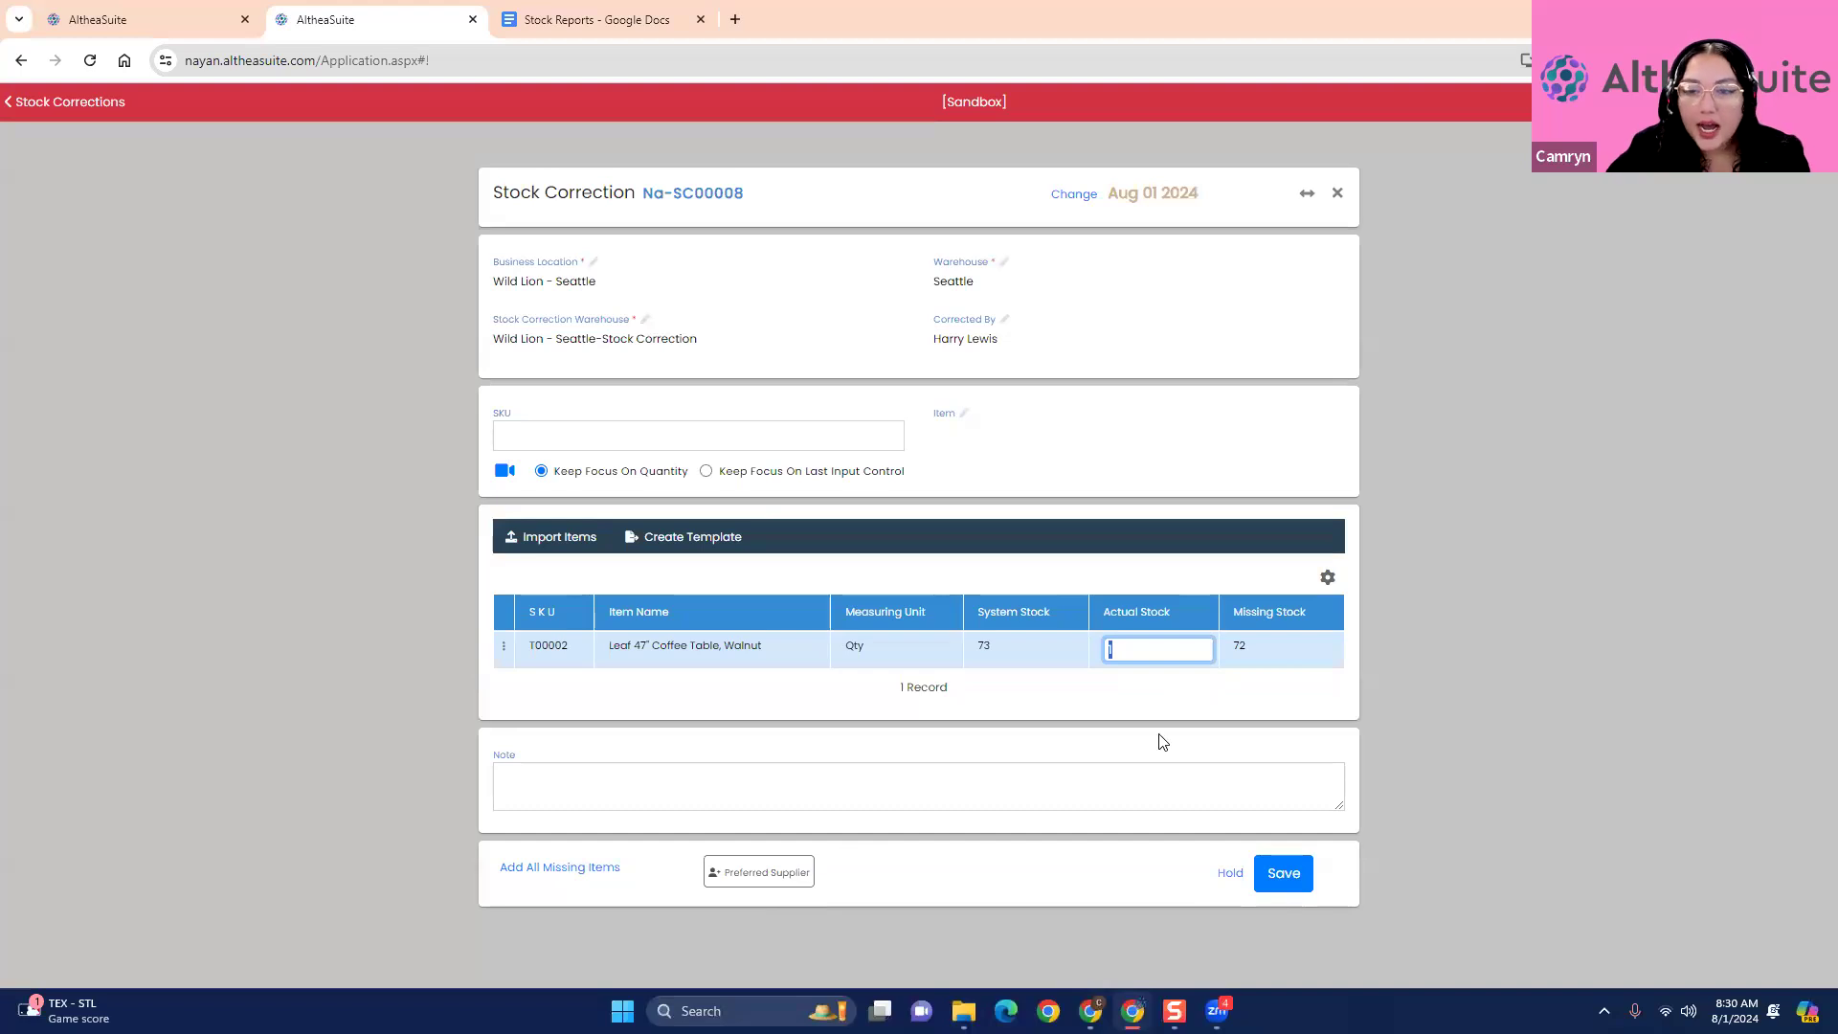
# - Set the actual stock of the Leaf 47" Coffee Table, Walnut to 72 in the stock correction
pyautogui.click(1159, 654)
pyautogui.press('BackSpace')
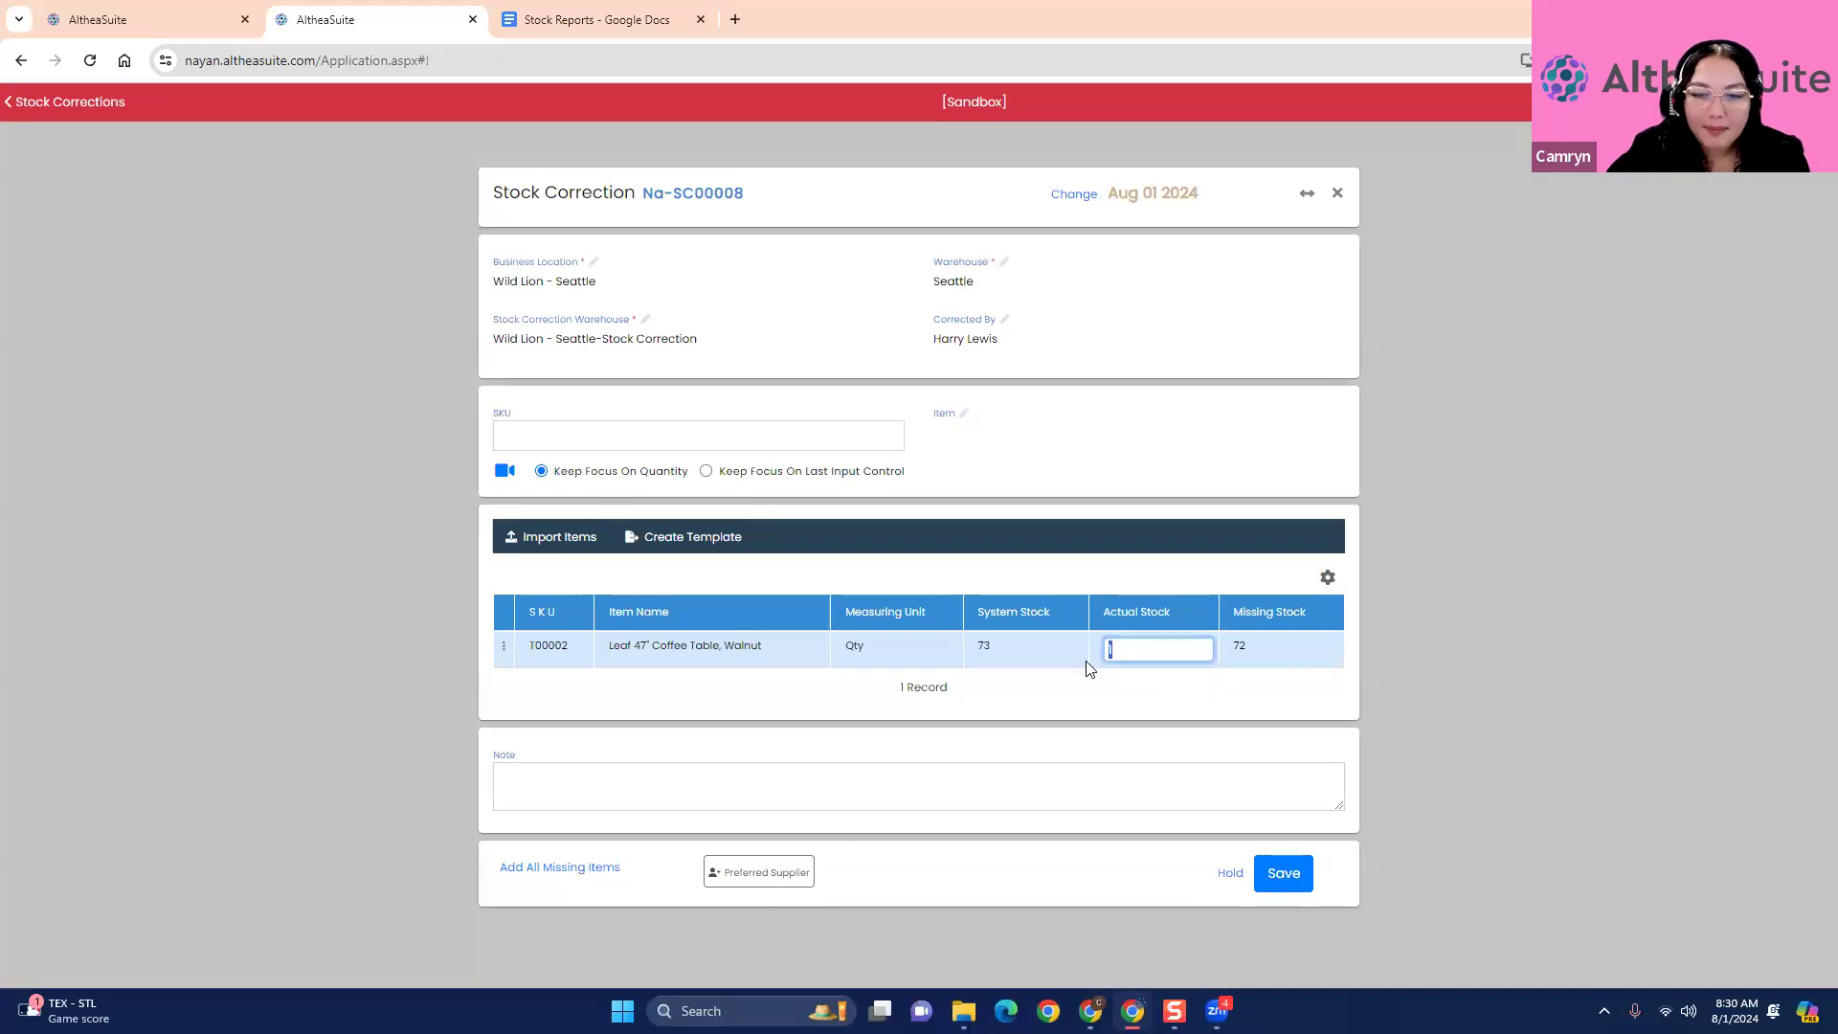
pyautogui.write('72')
pyautogui.click(1119, 687)
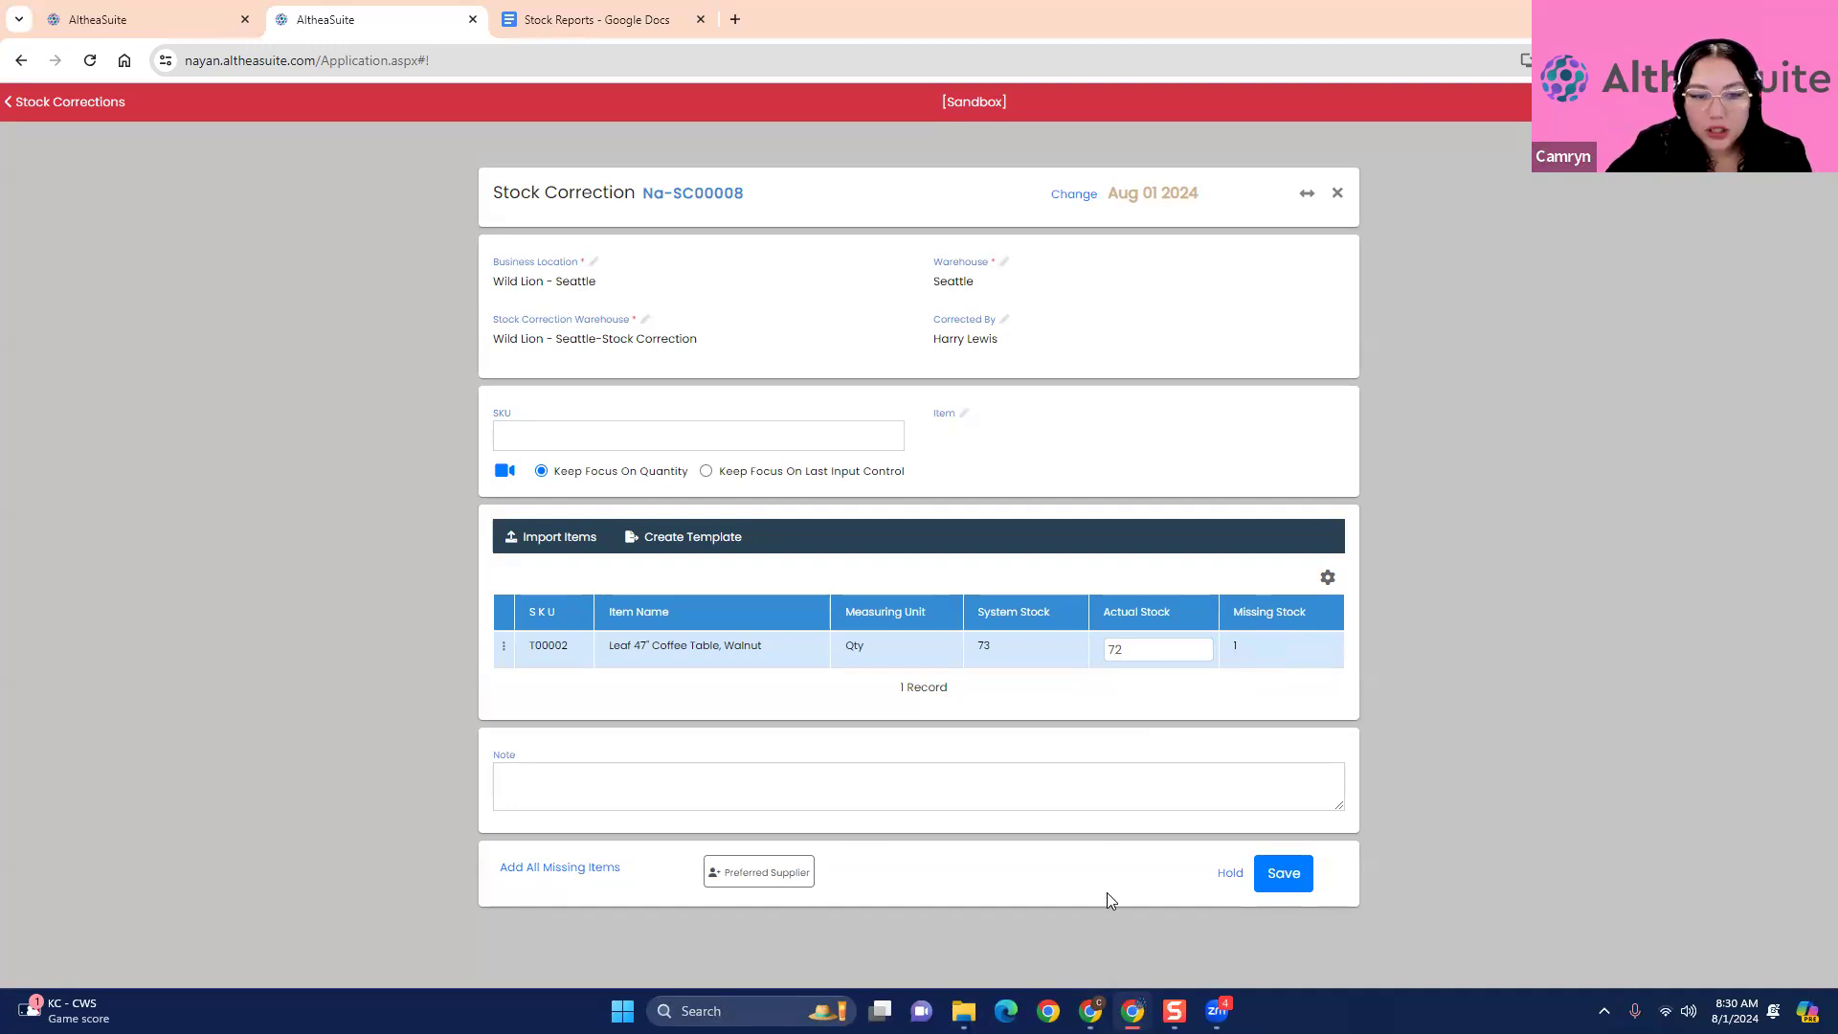
# - Look at the stock correction's note field and its item selection field without filling them in
pyautogui.click(843, 802)
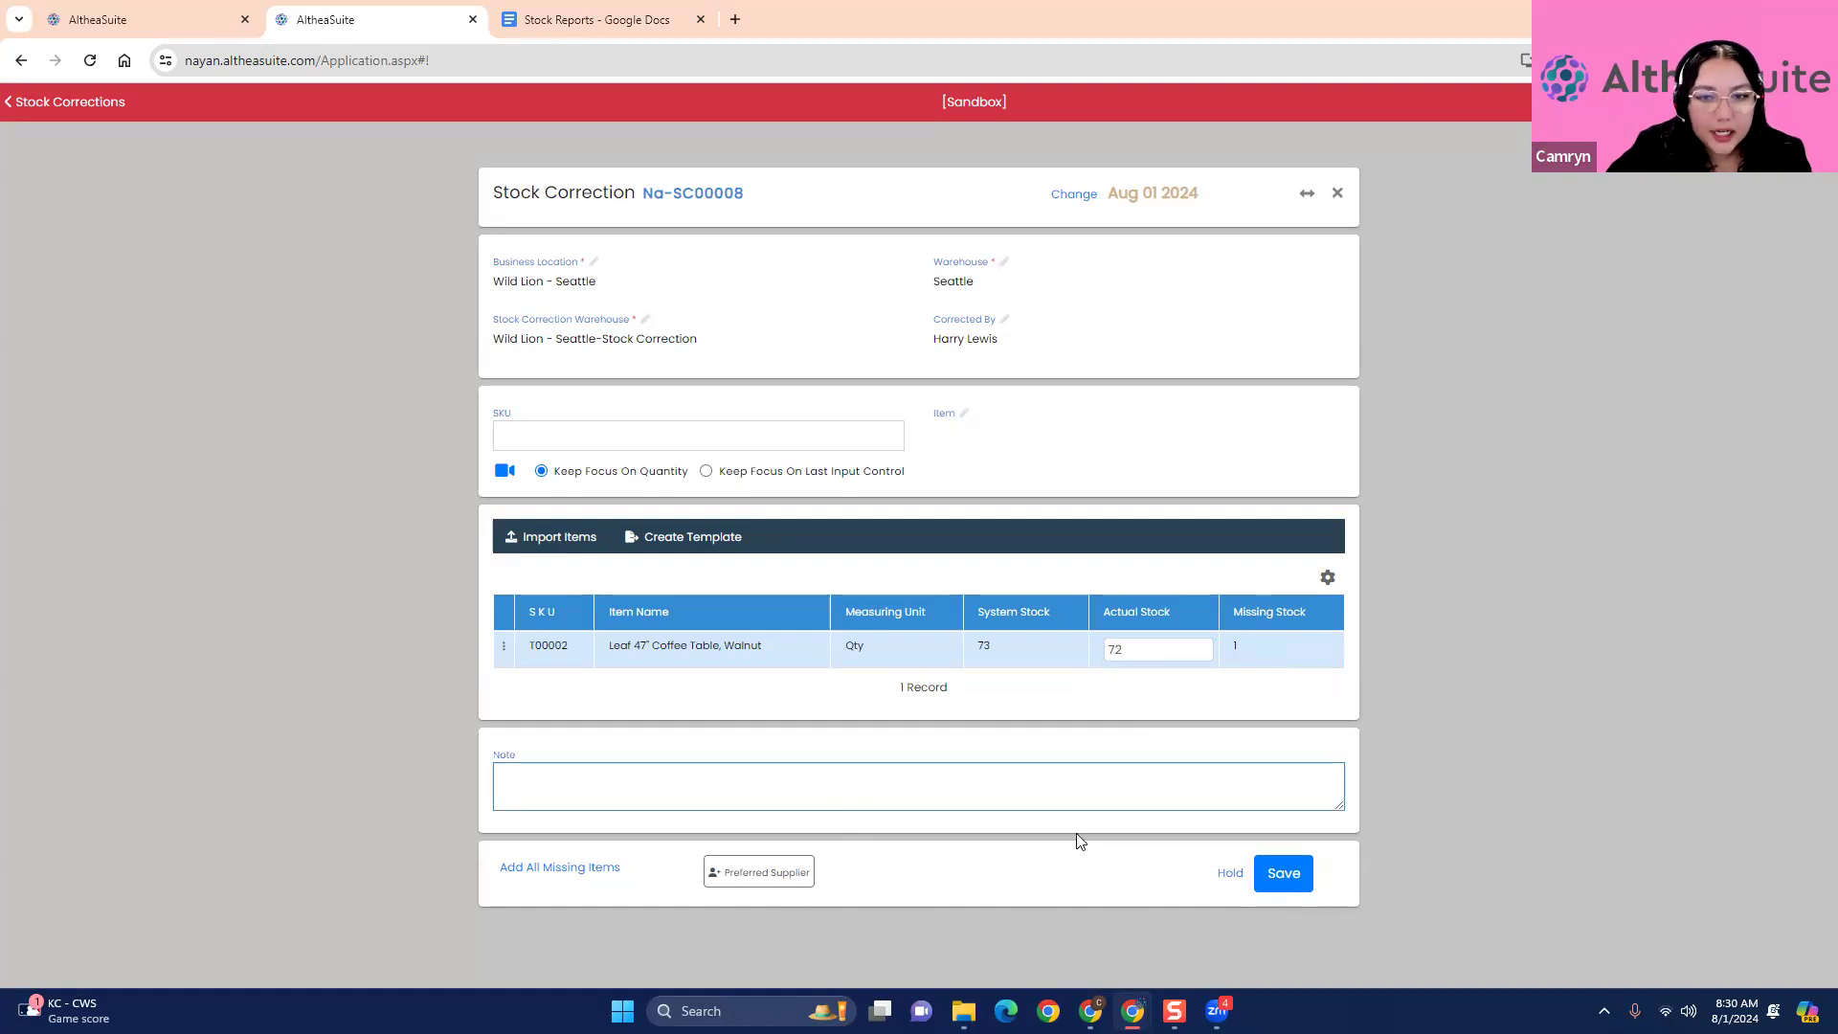
pyautogui.click(1027, 442)
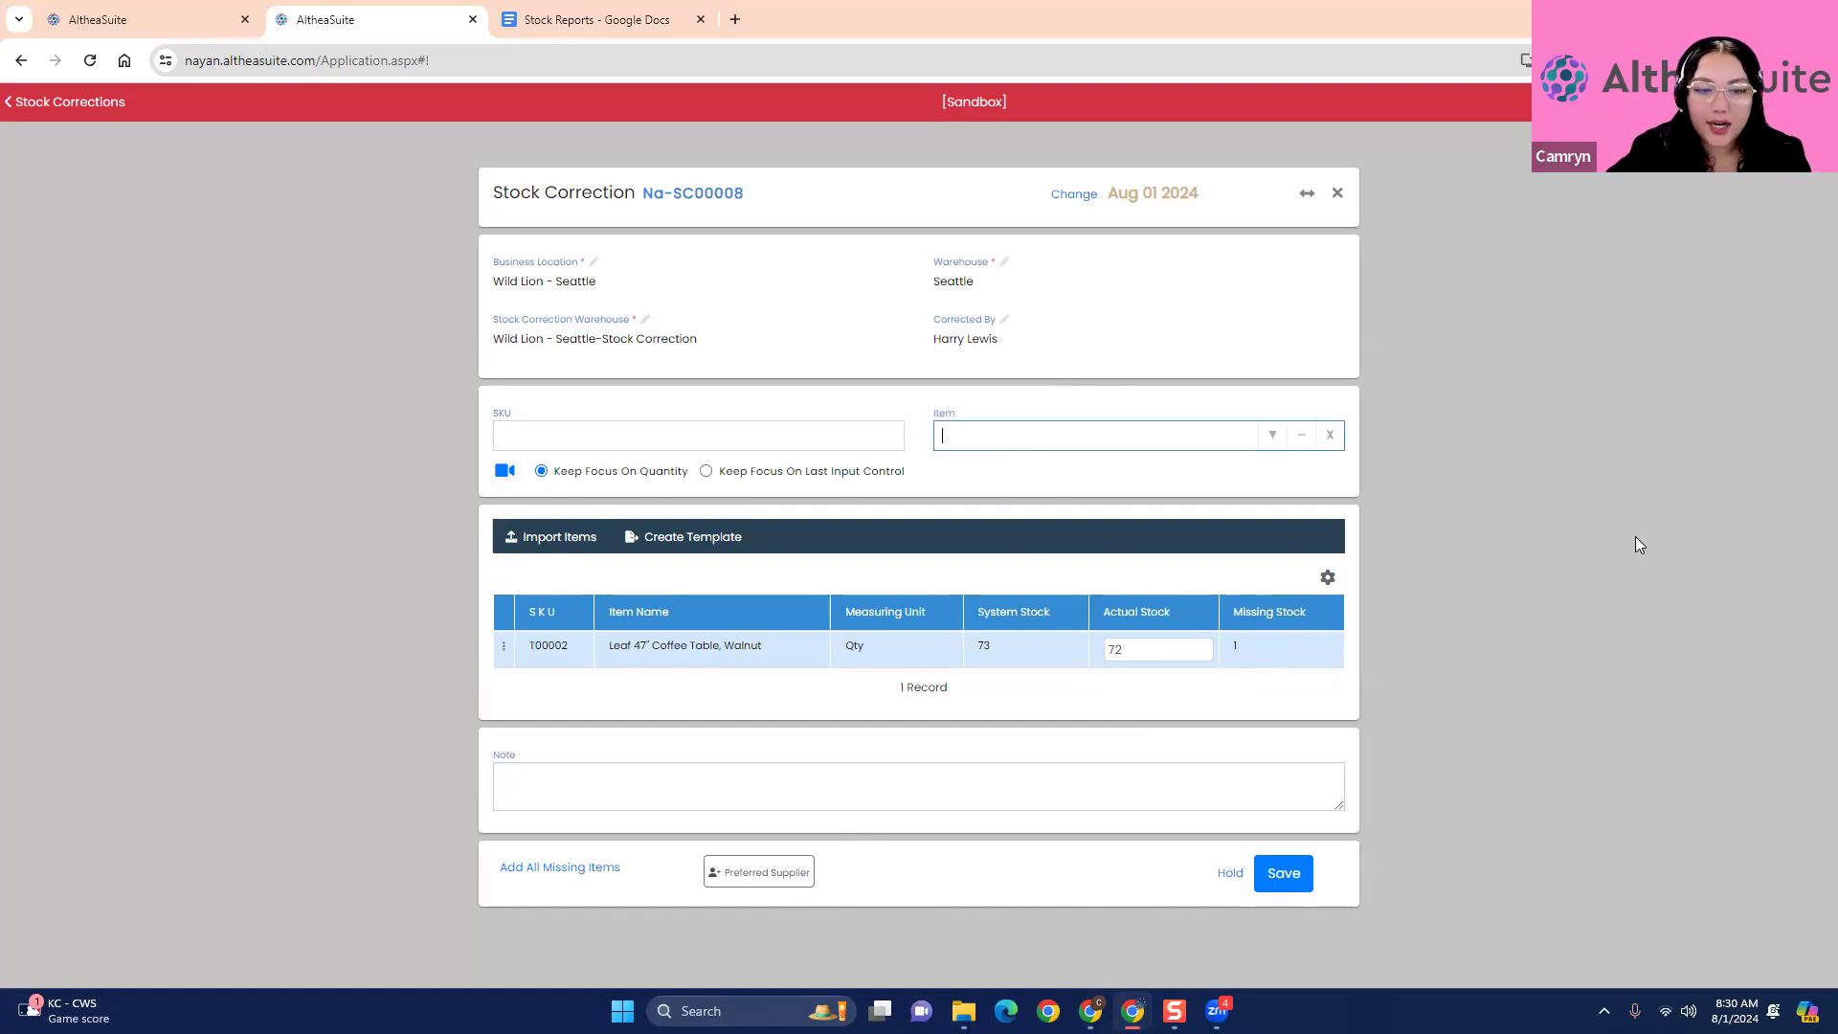
pyautogui.click(1475, 659)
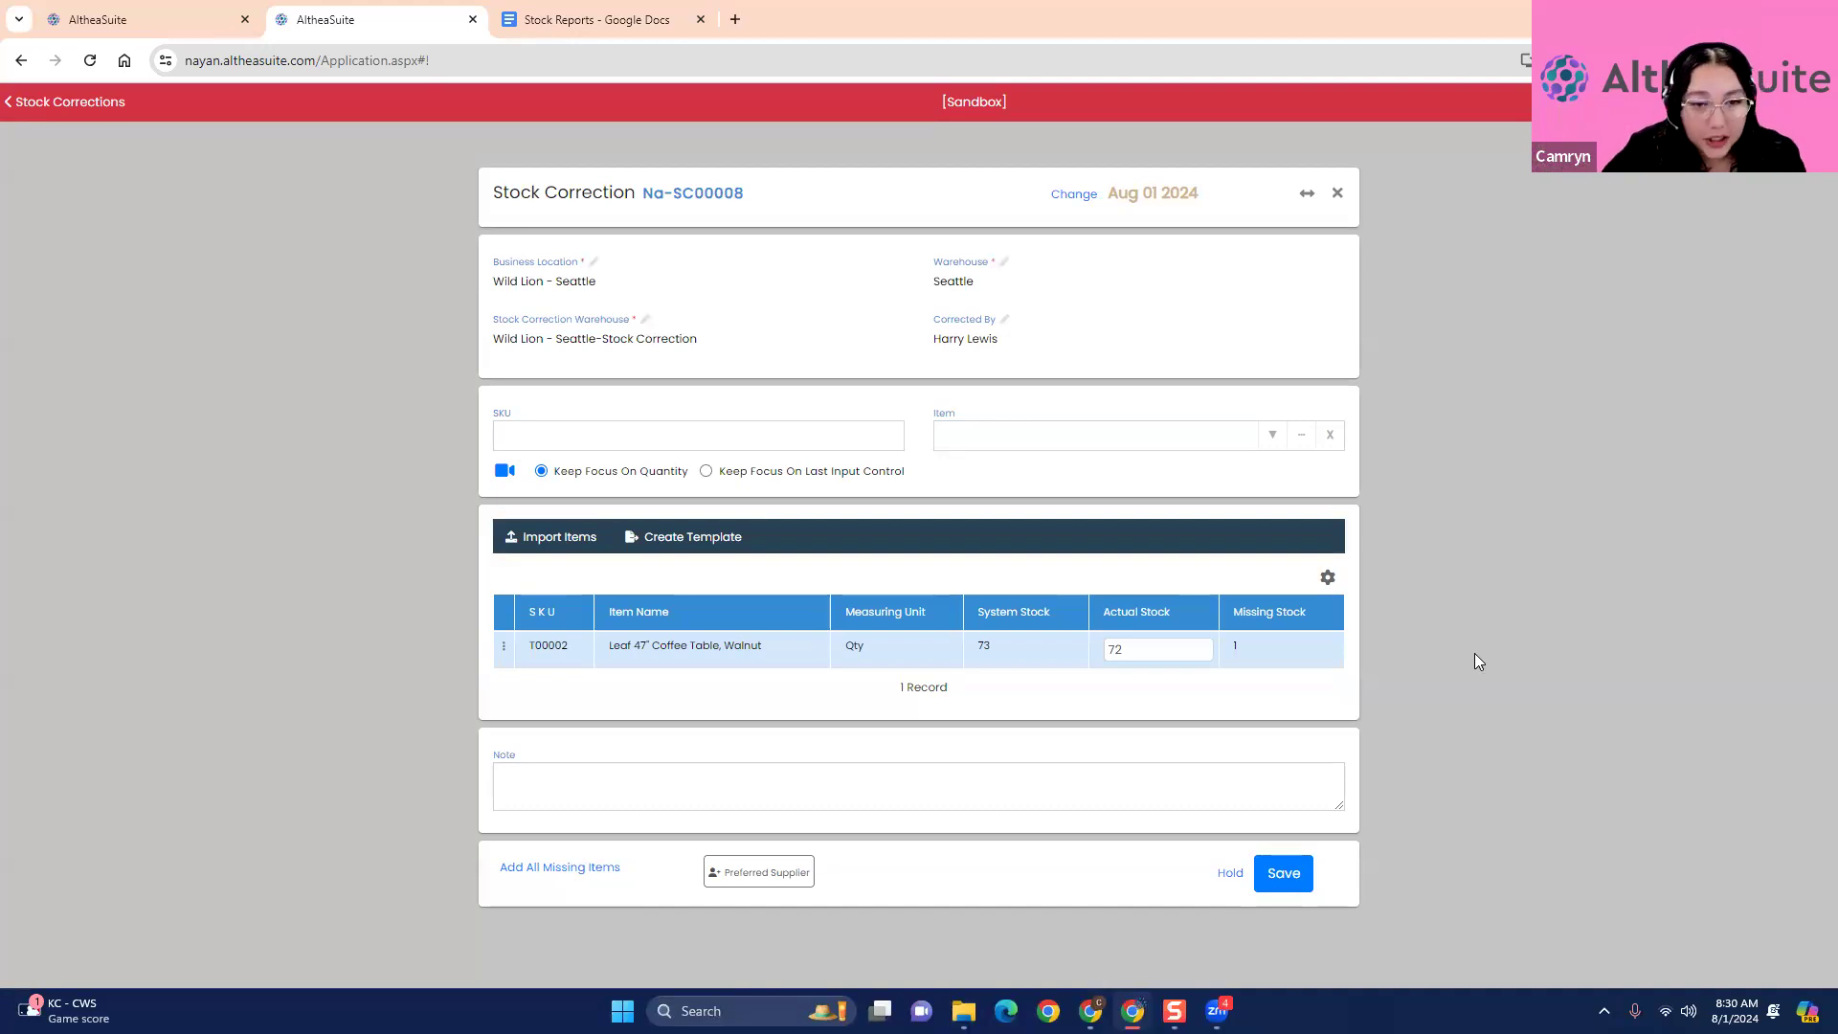
# - View the item import form for the stock correction, close it, and open the item template choices
pyautogui.click(558, 538)
pyautogui.click(1251, 192)
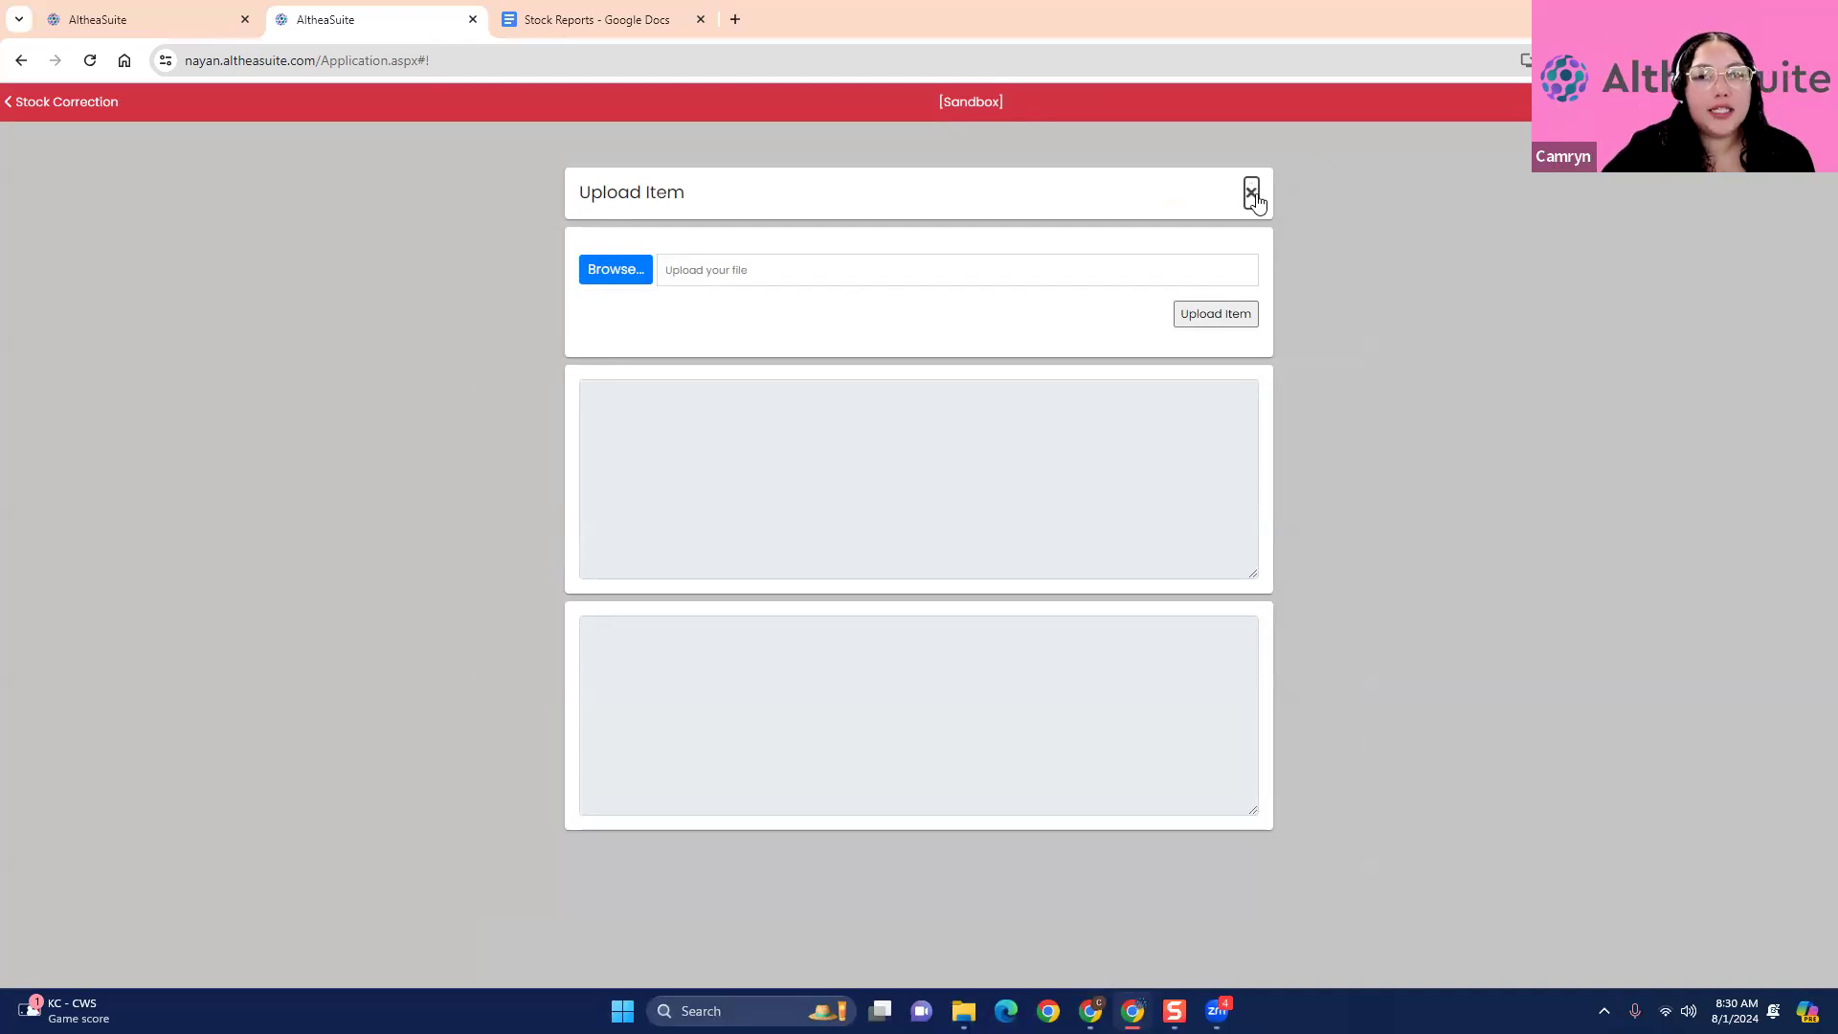
pyautogui.click(1331, 279)
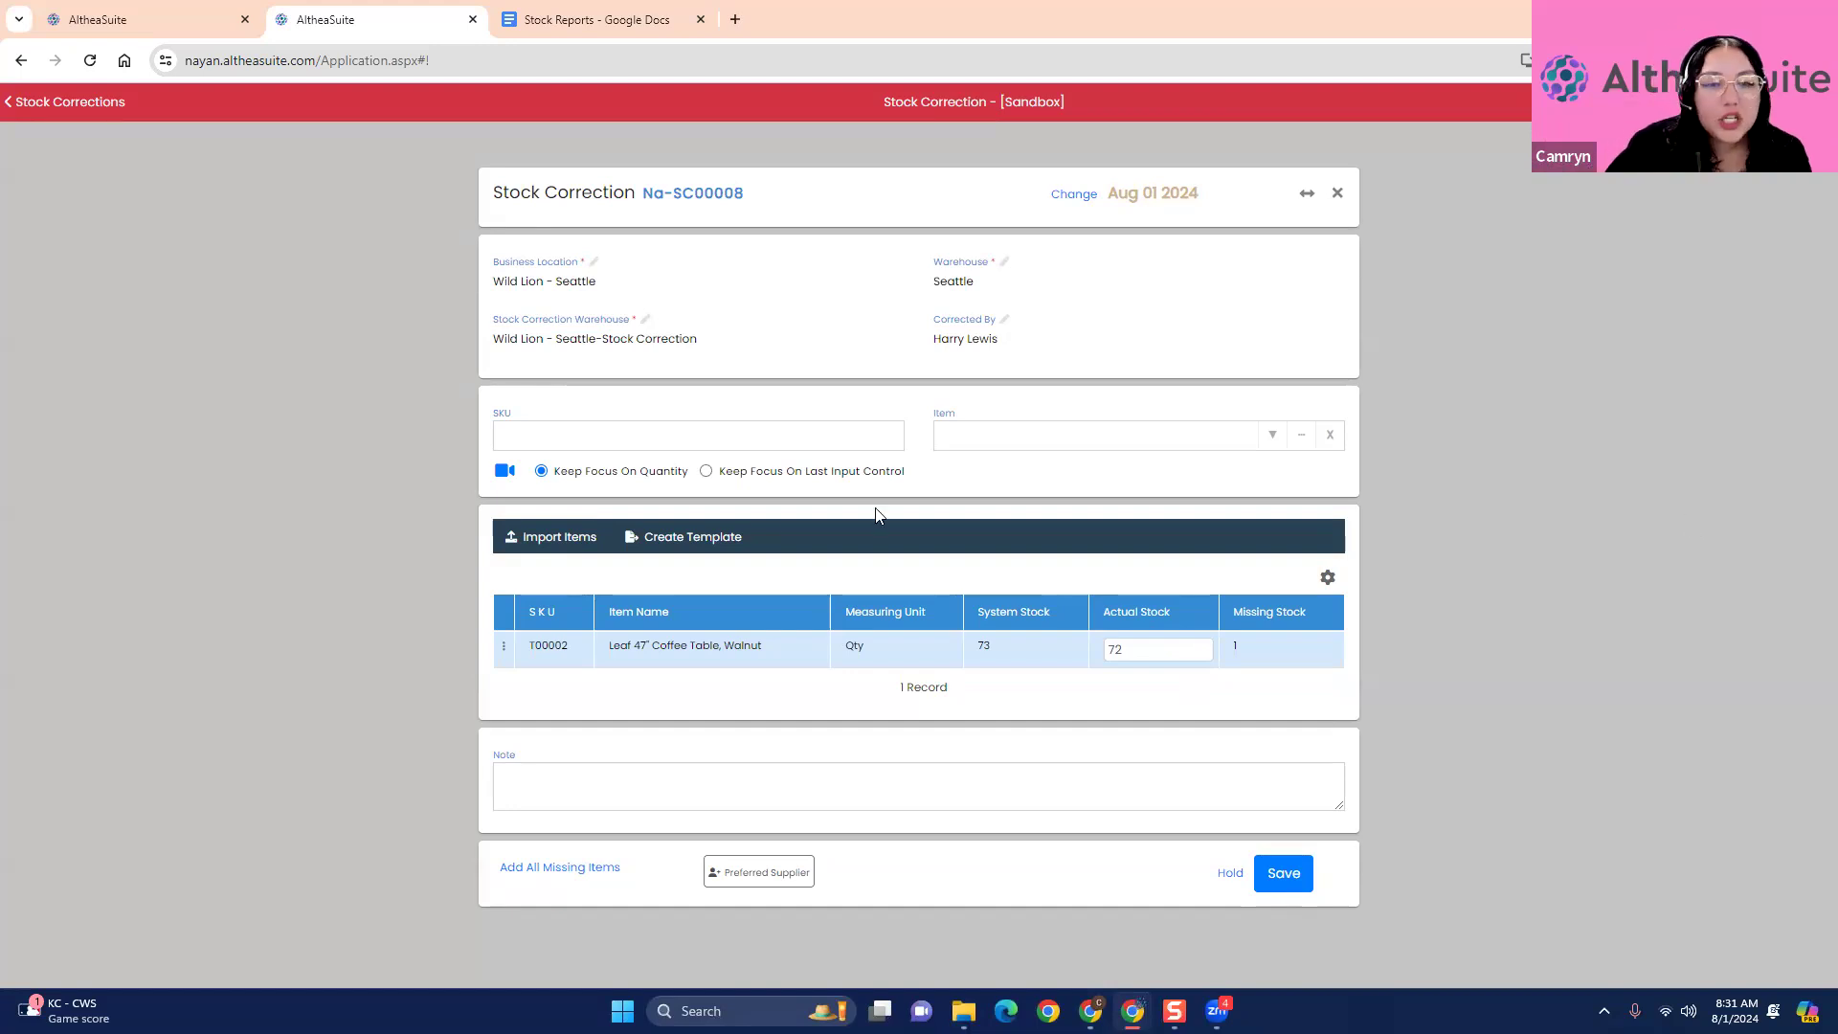
pyautogui.click(725, 538)
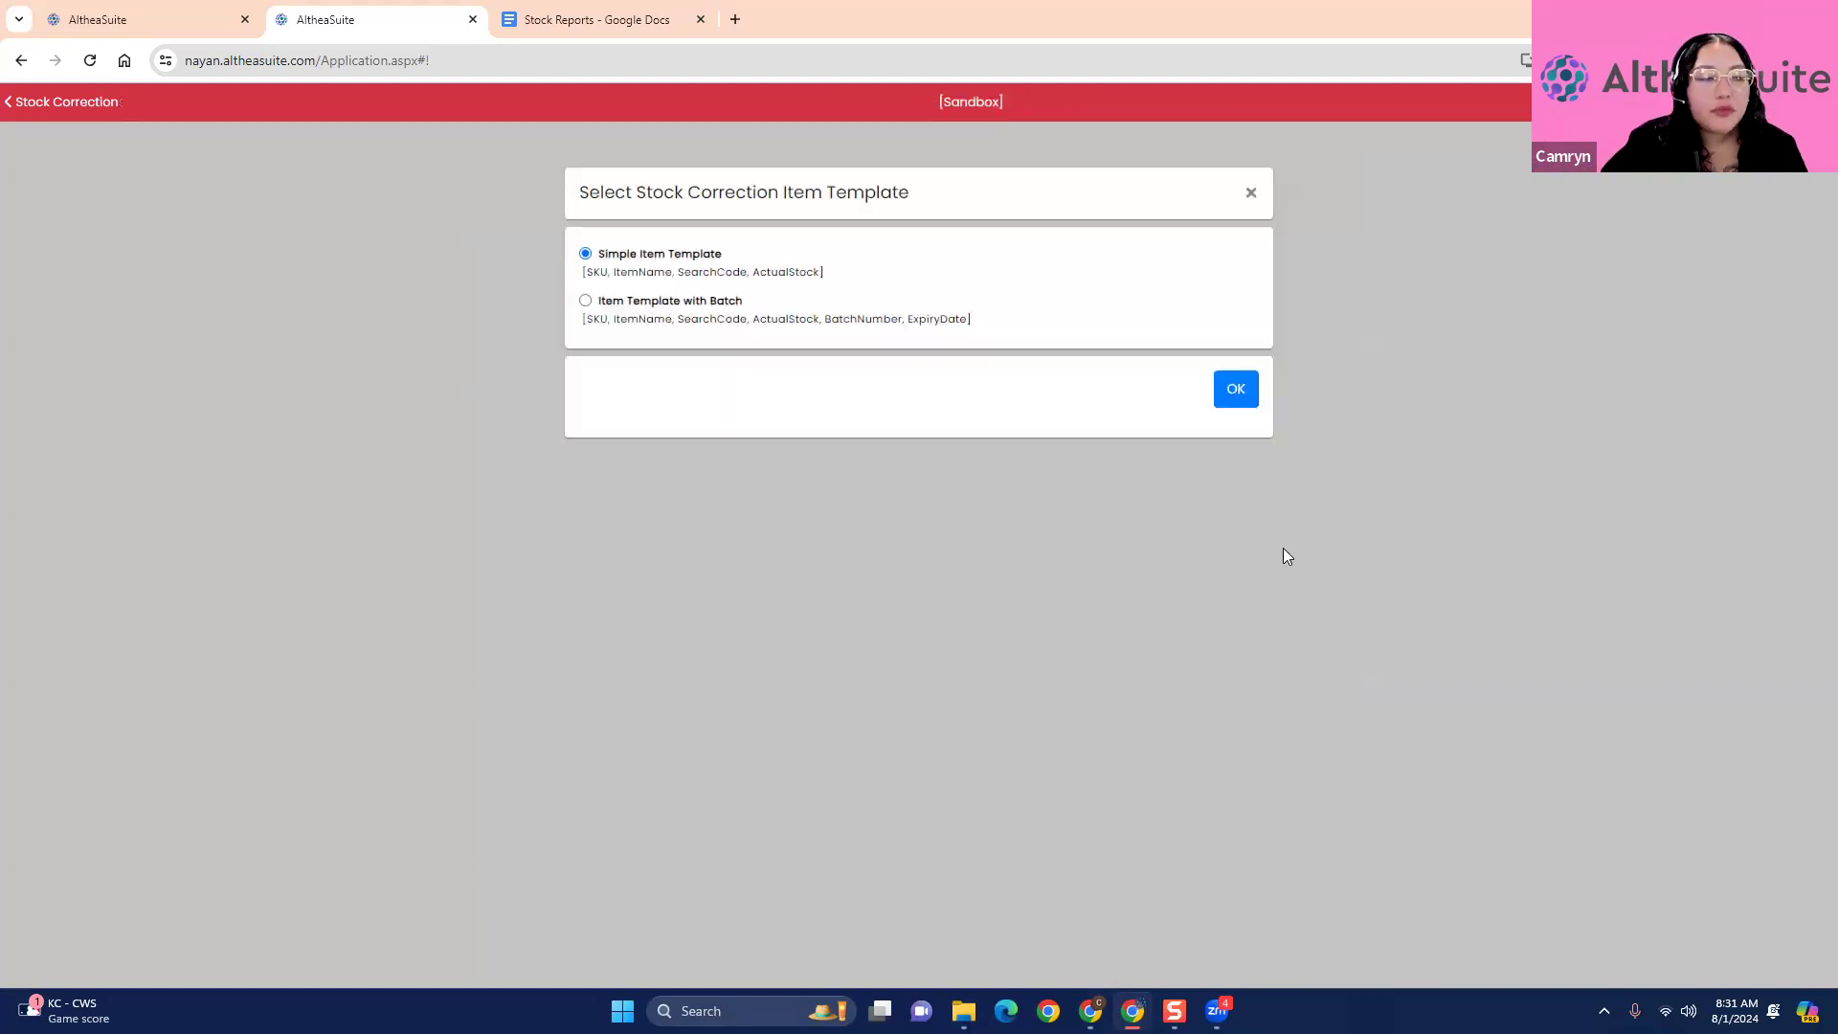
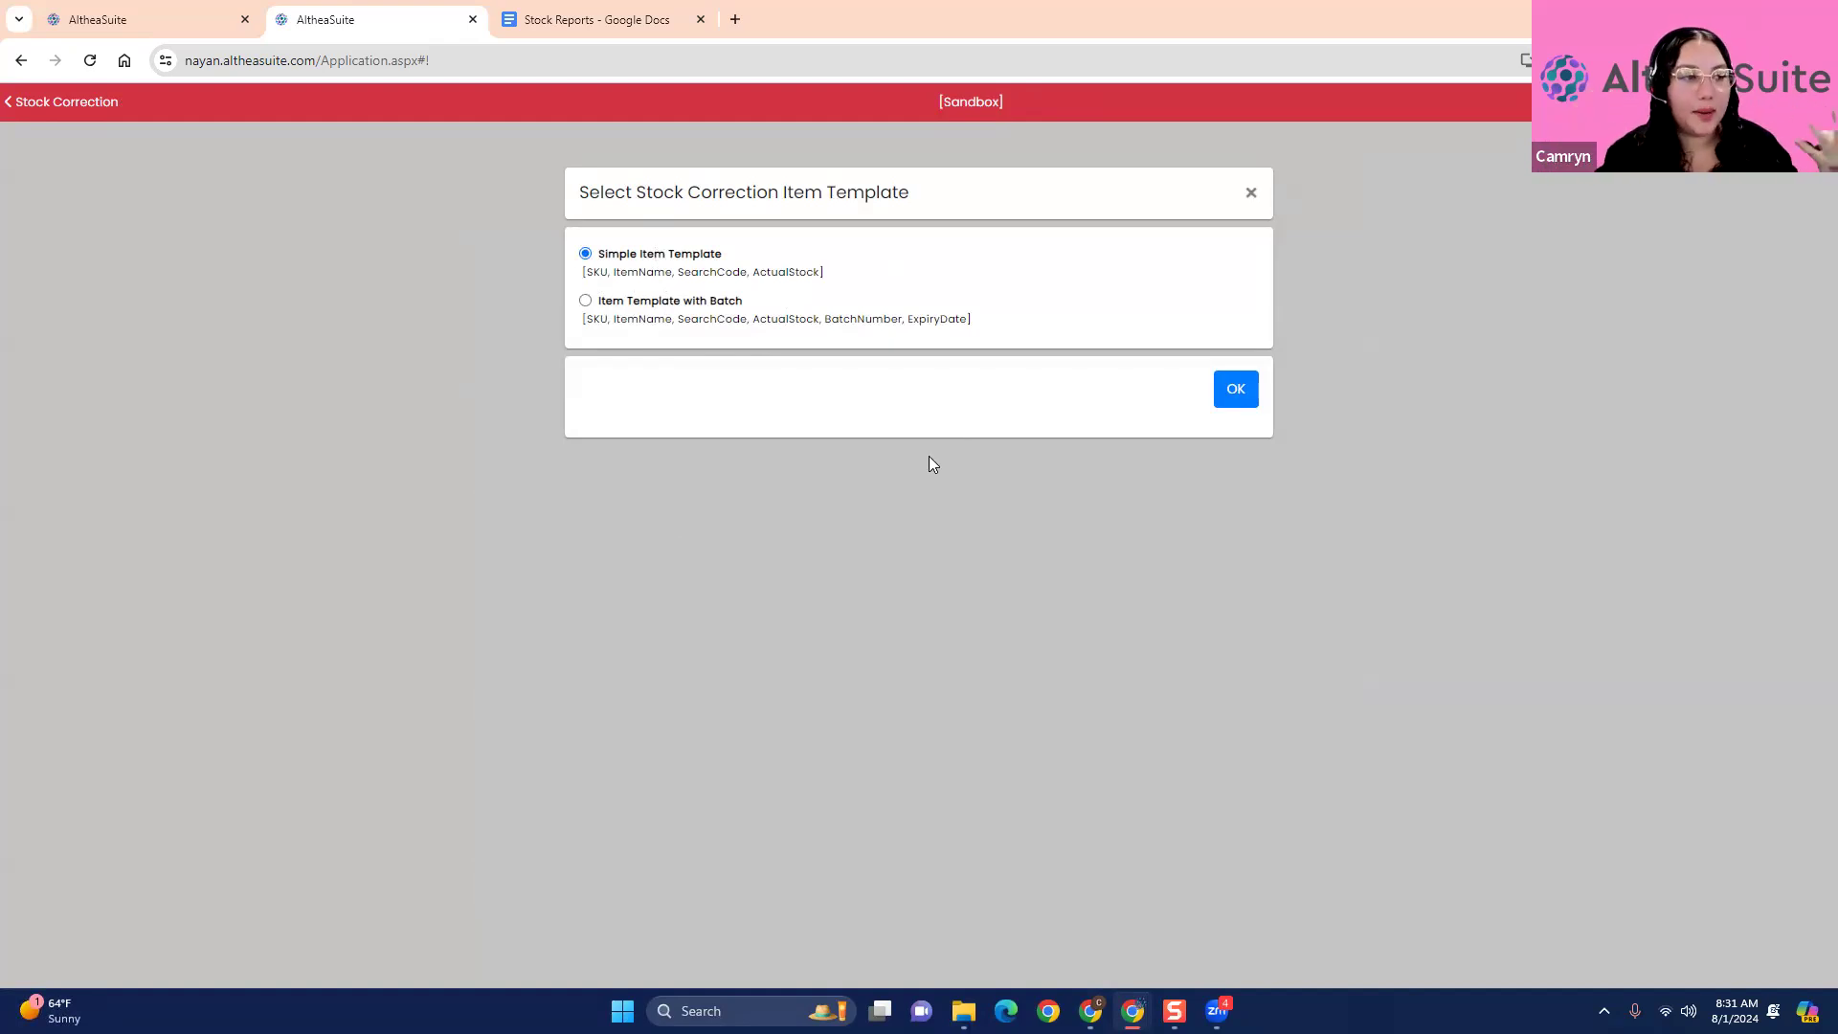
# - Close the template choices and examine the Leaf 47" Coffee Table's arriving purchase order quantities in the item manager opened from its correction row
pyautogui.click(1253, 193)
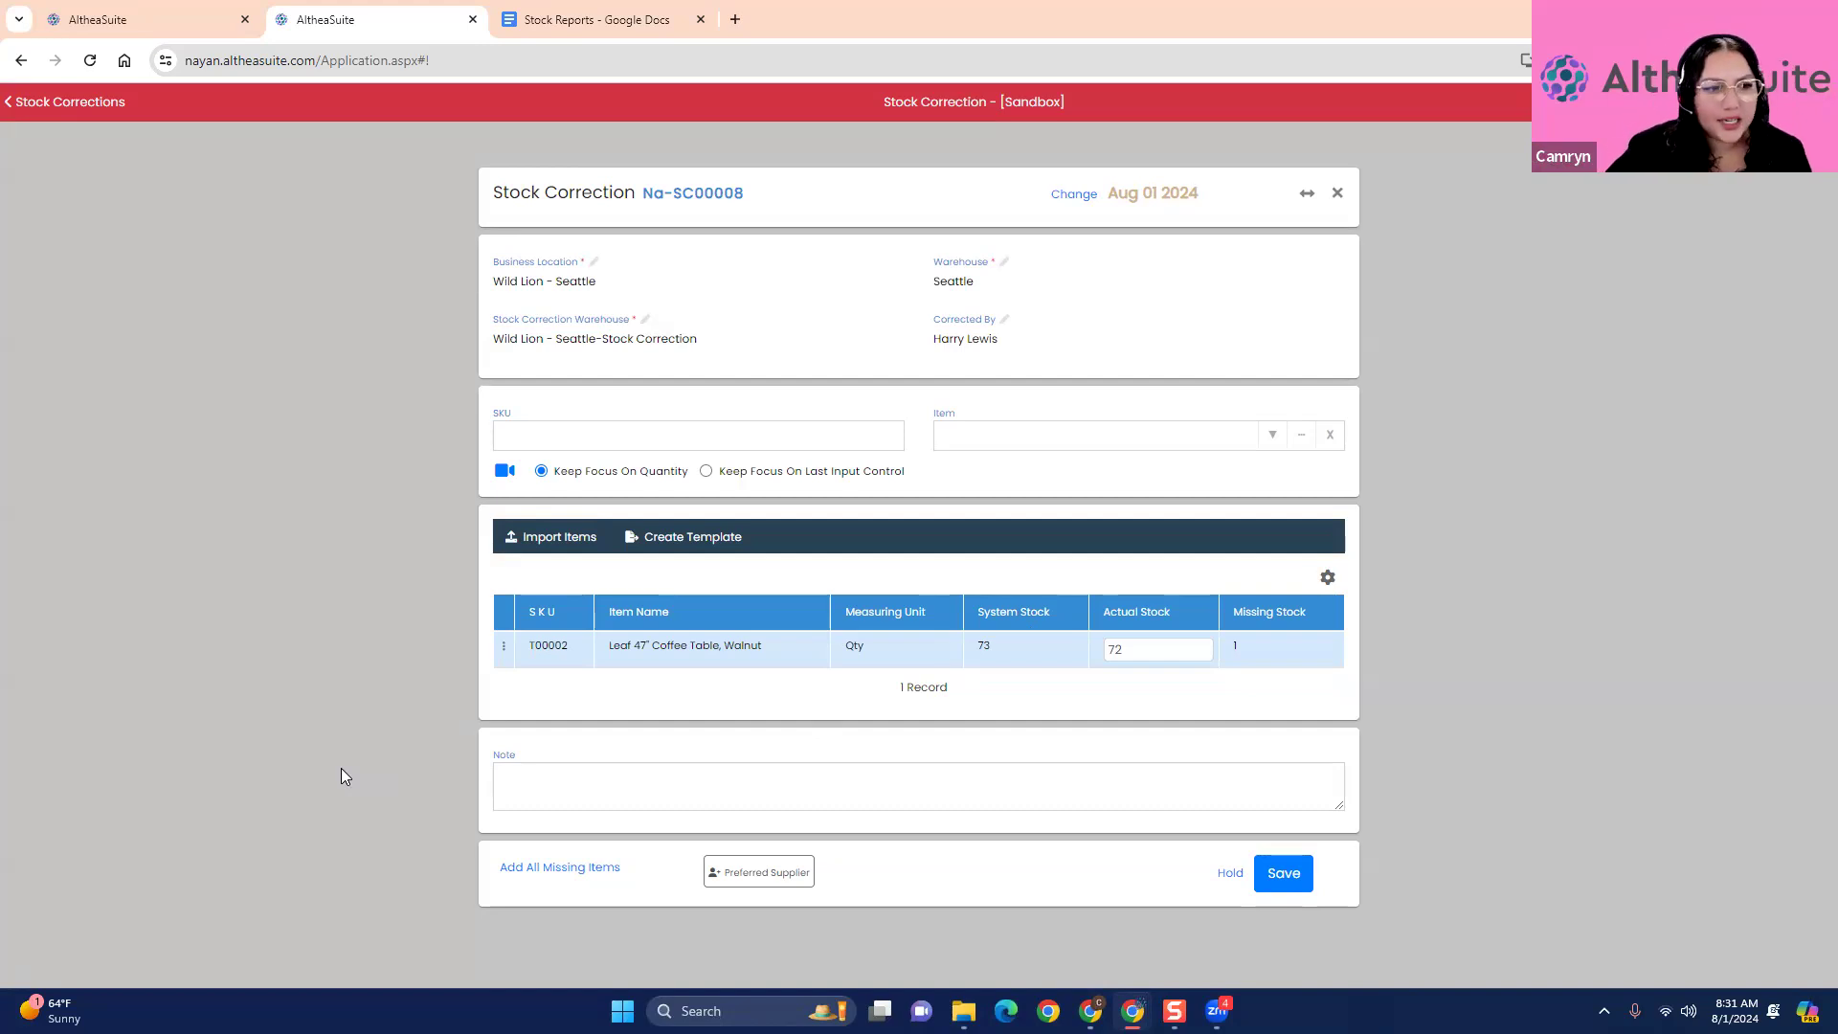
pyautogui.click(505, 647)
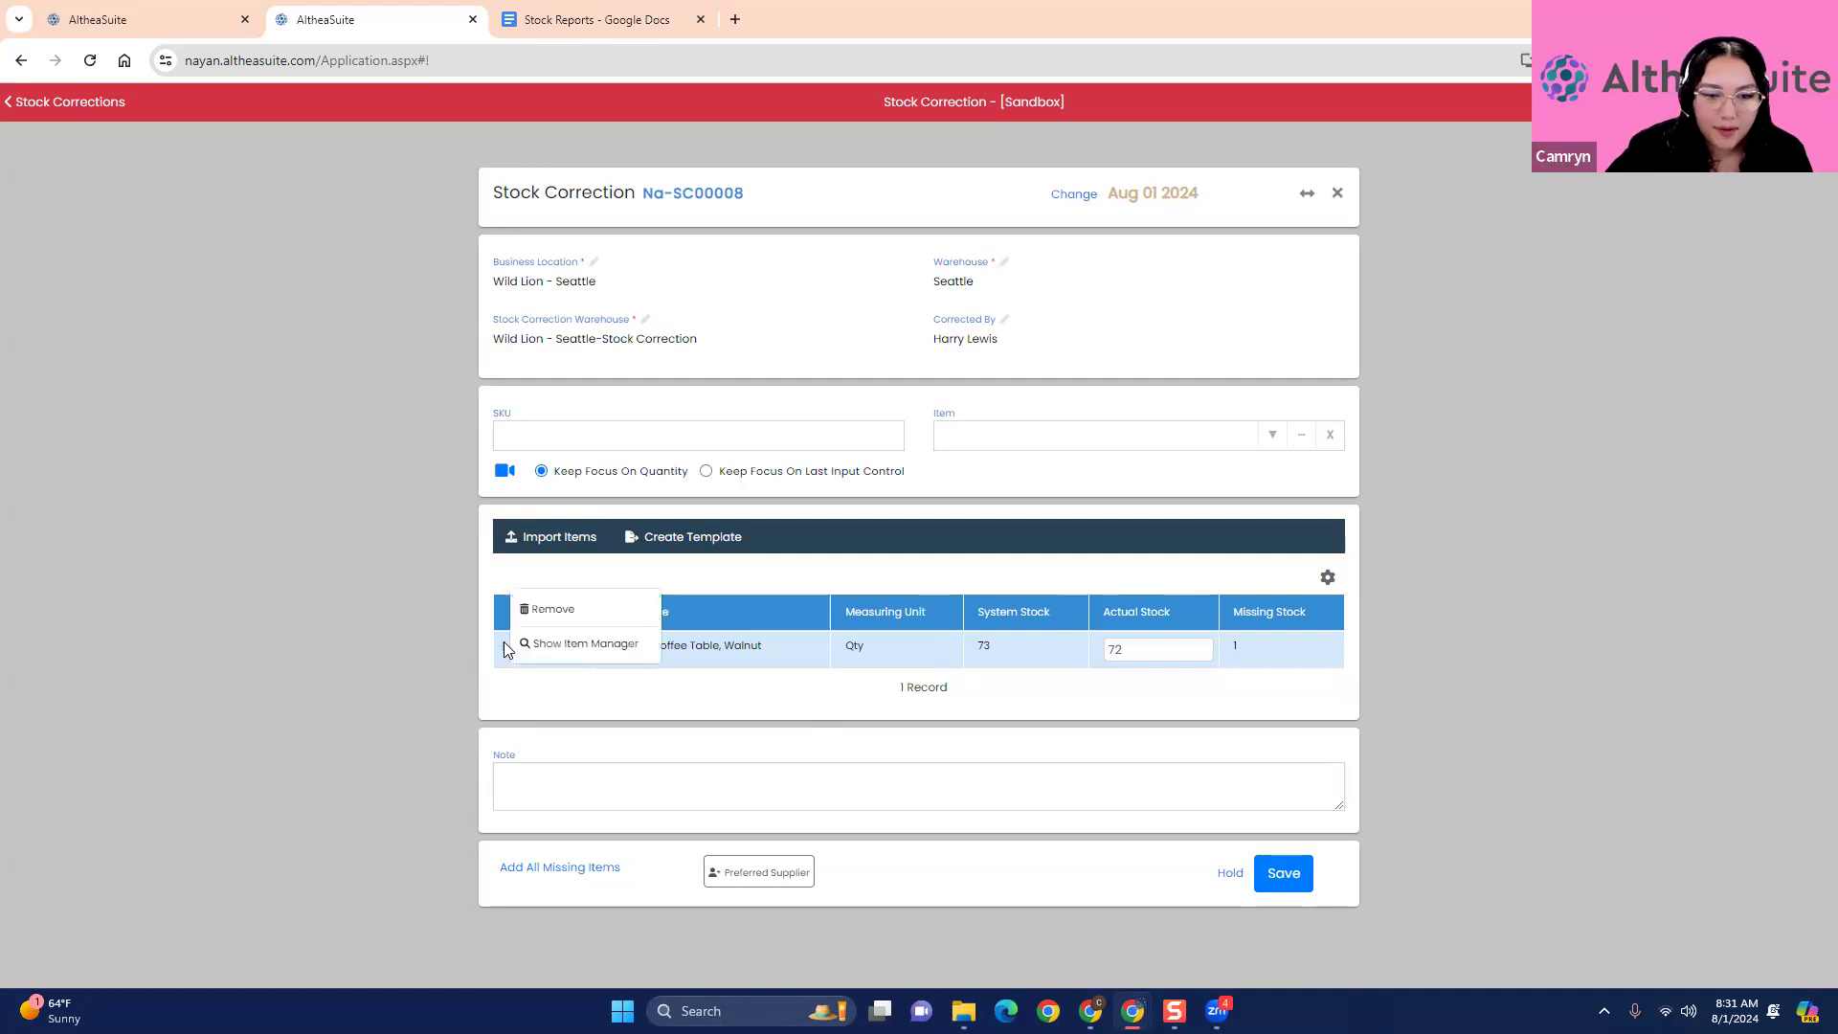
pyautogui.click(572, 643)
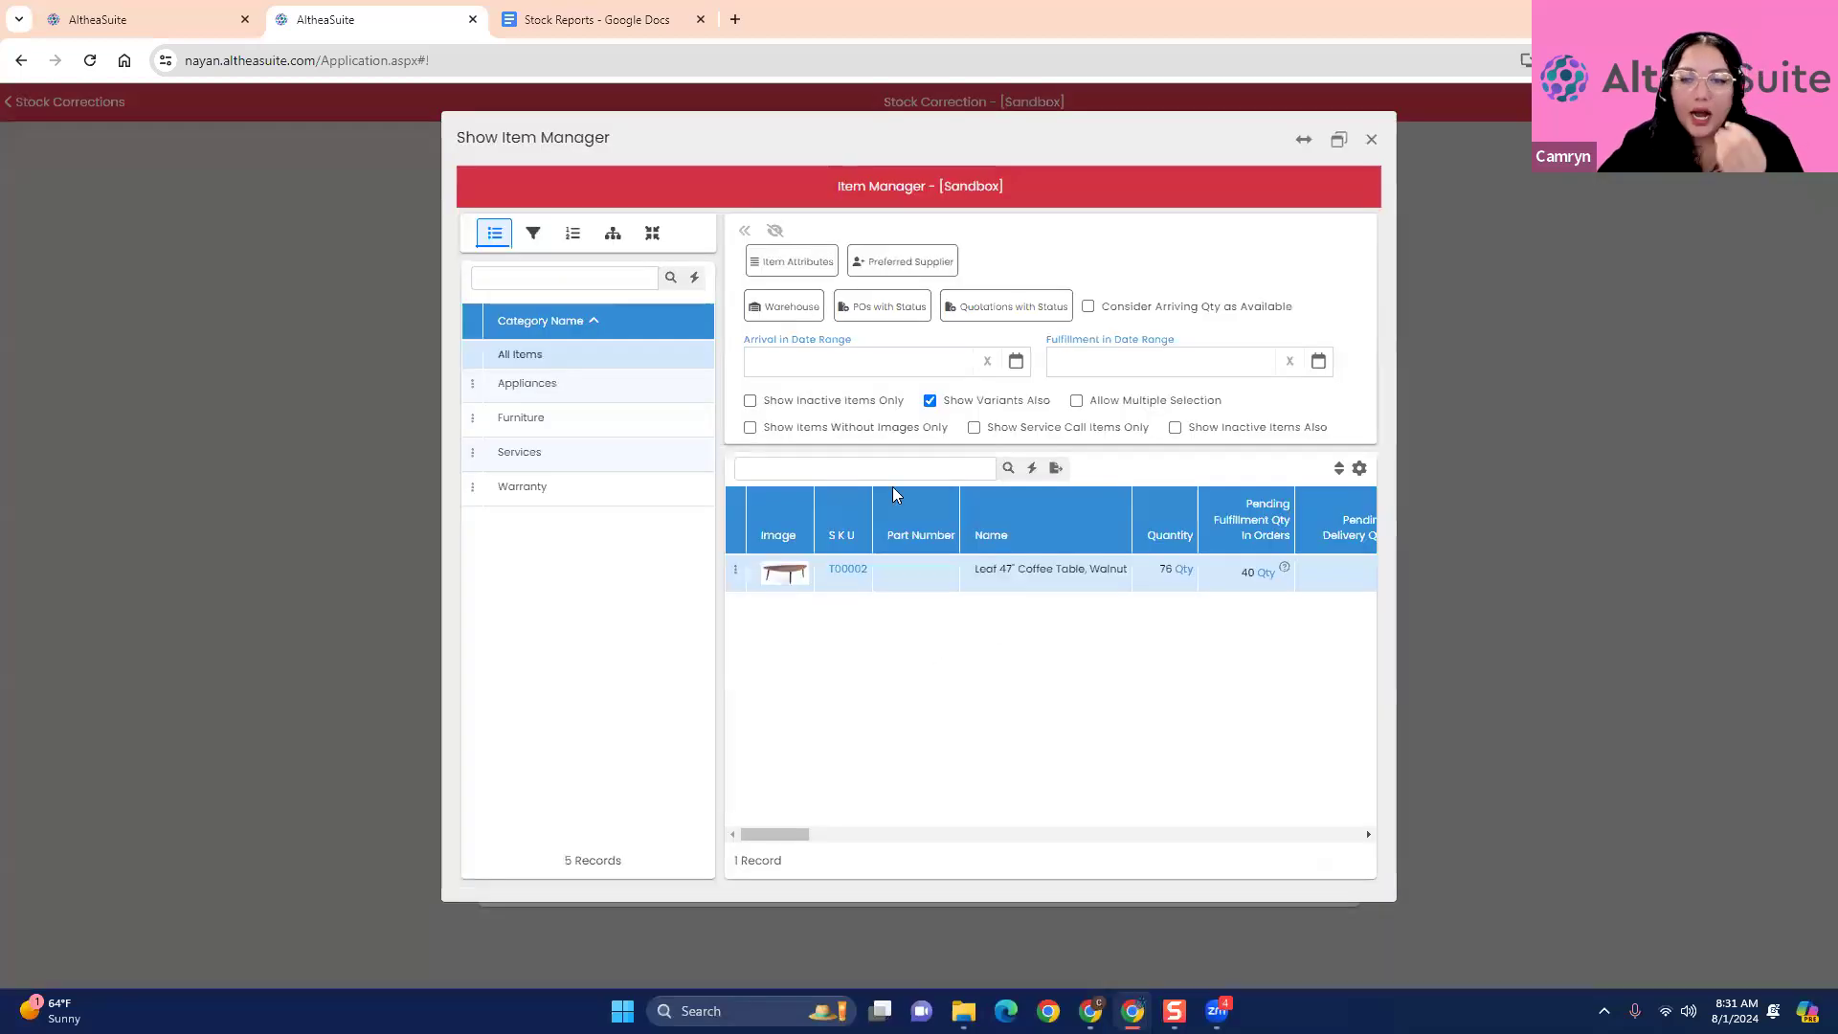
pyautogui.moveTo(779, 829)
pyautogui.mouseDown()
pyautogui.moveTo(833, 831)
pyautogui.moveTo(780, 831)
pyautogui.mouseUp()
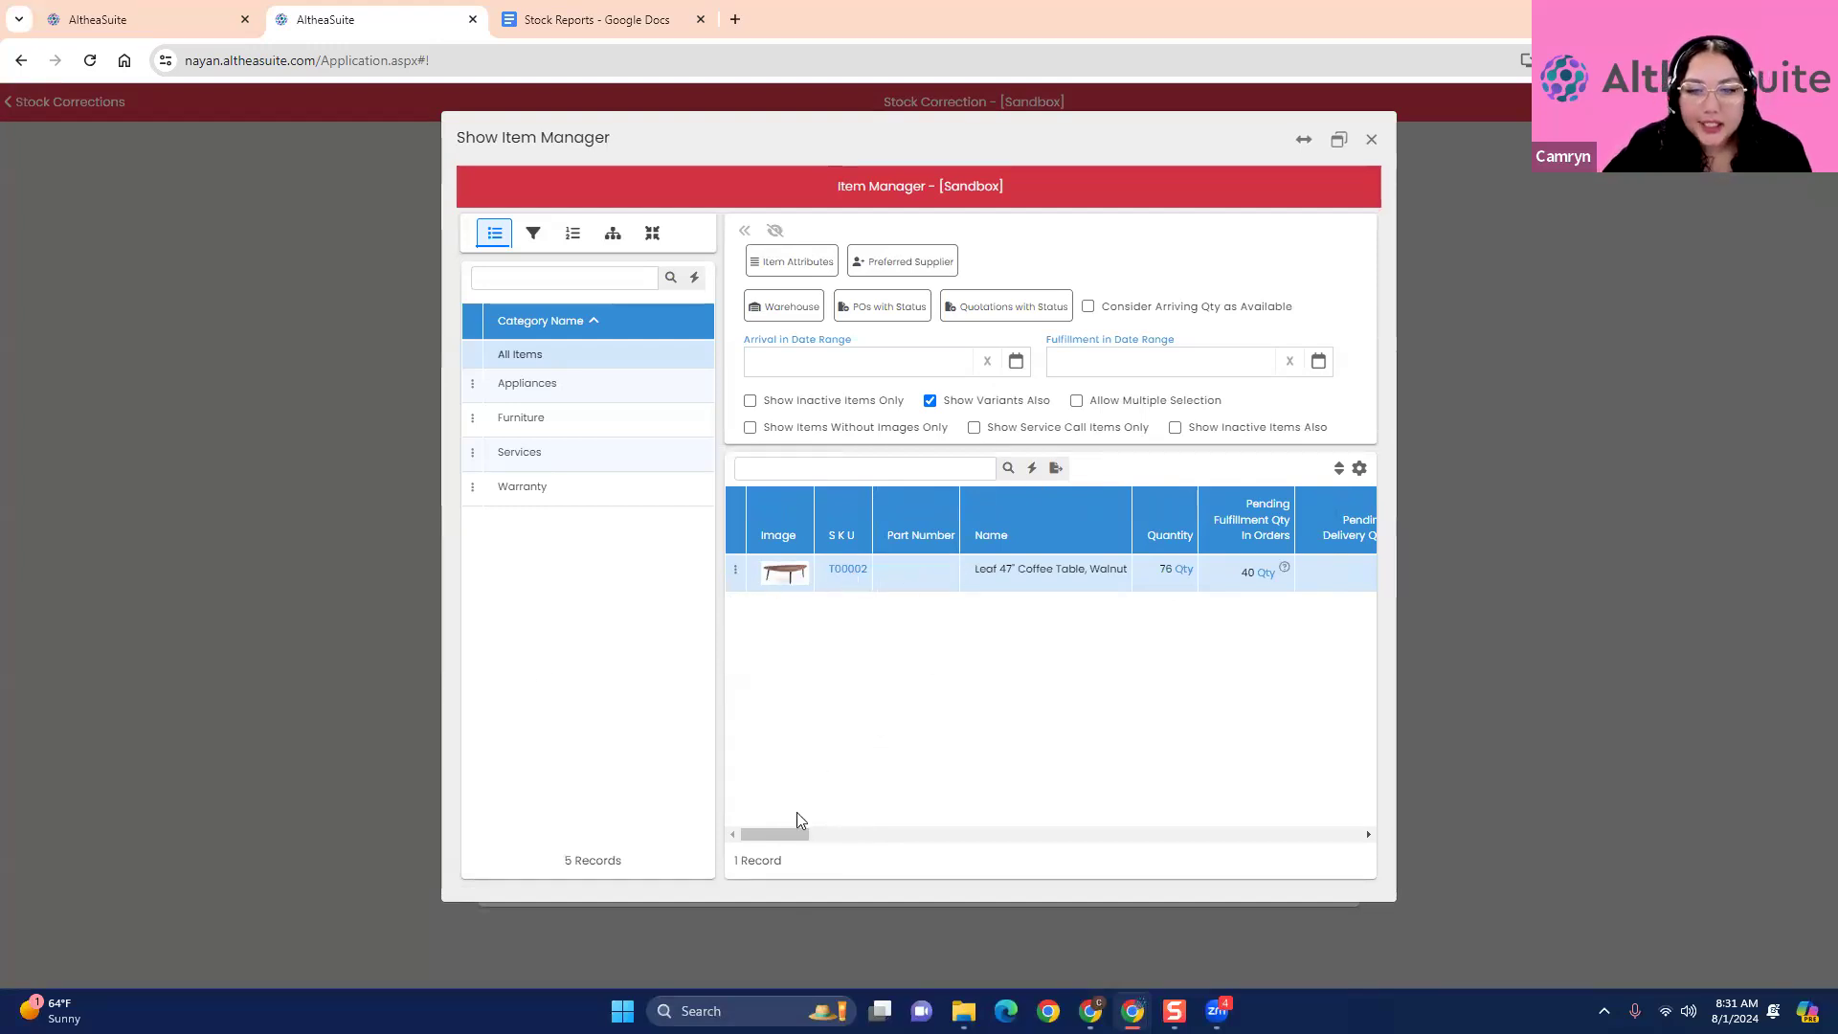
pyautogui.moveTo(799, 830)
pyautogui.mouseDown()
pyautogui.moveTo(848, 831)
pyautogui.moveTo(794, 830)
pyautogui.mouseUp()
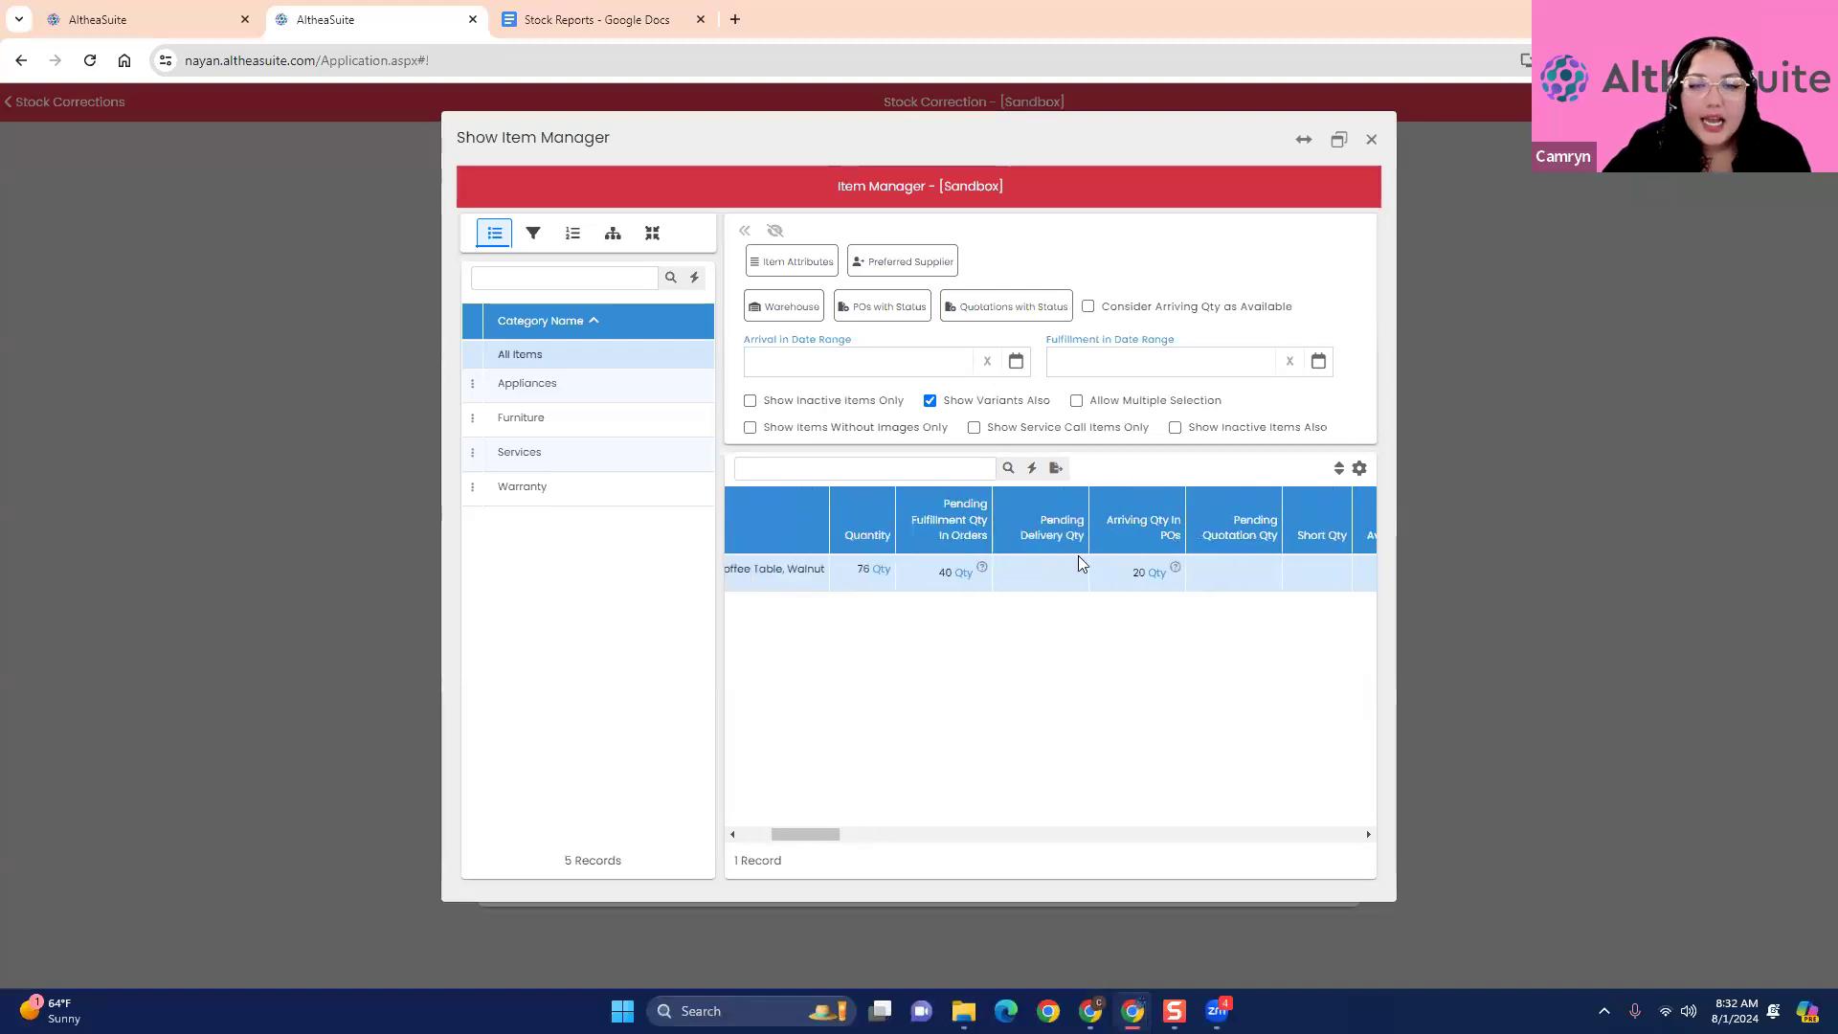
pyautogui.click(1177, 570)
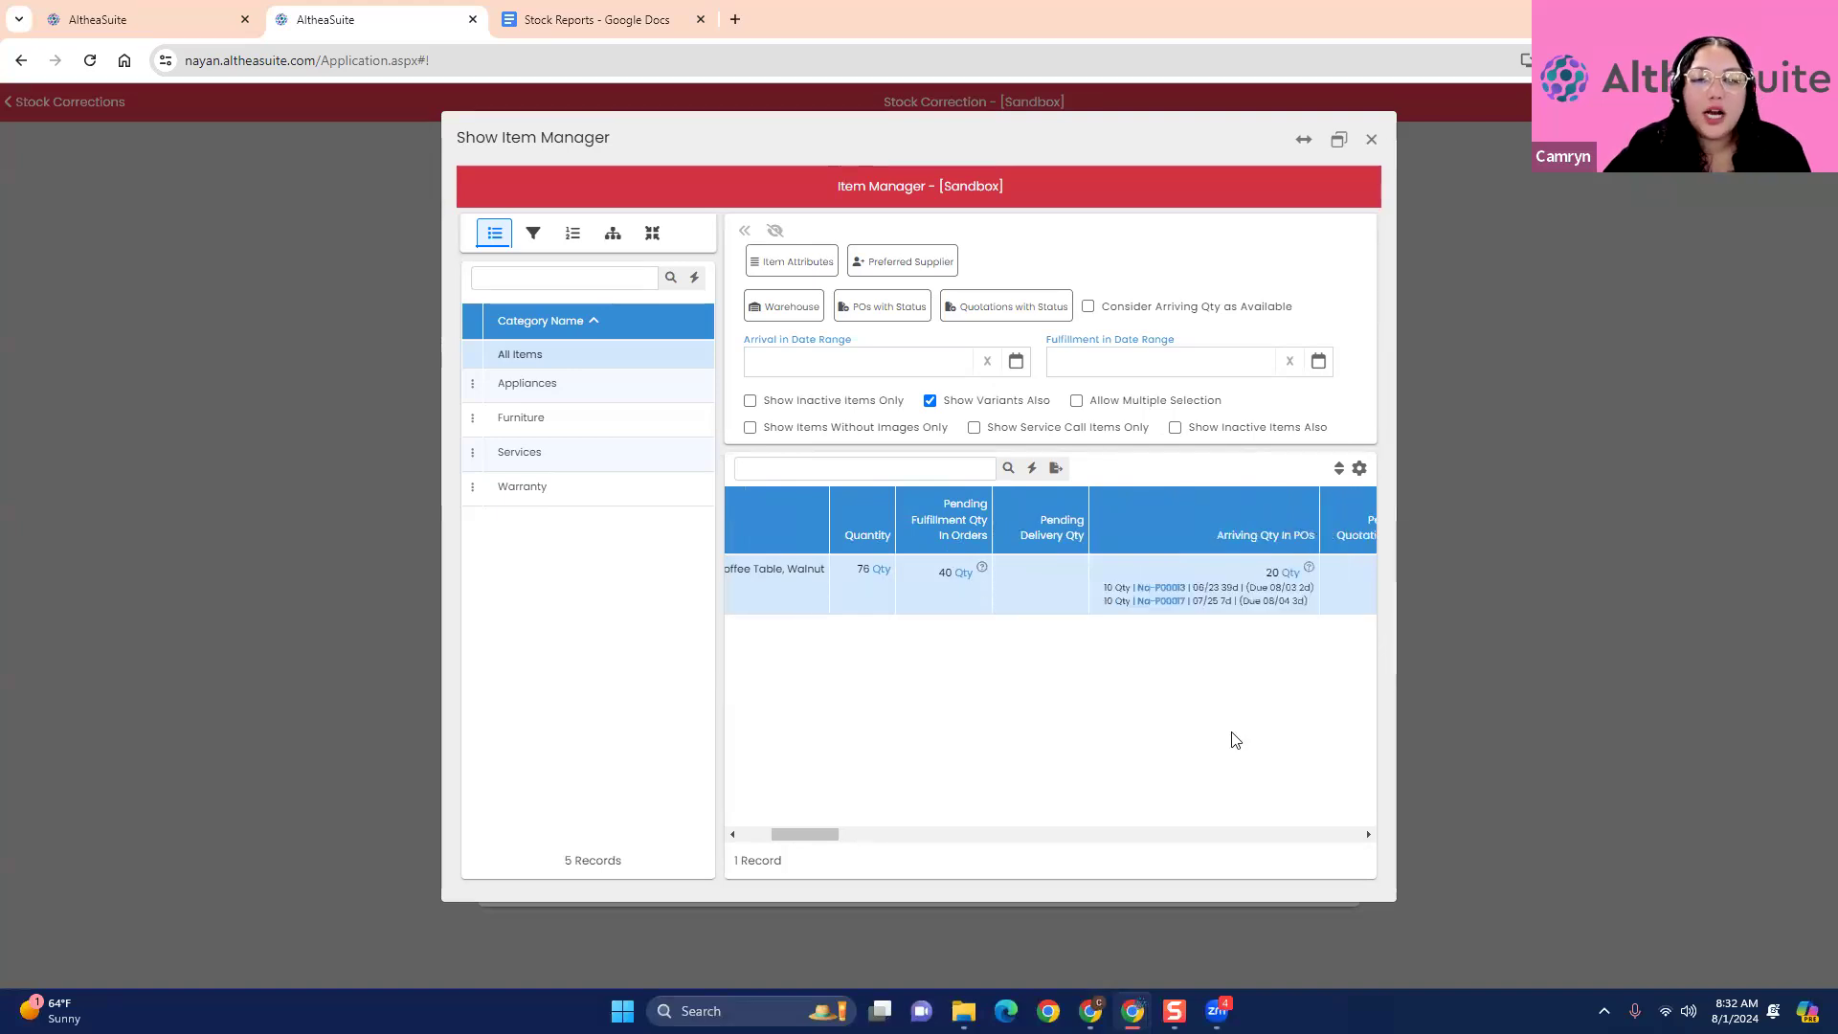
pyautogui.moveTo(819, 840)
pyautogui.mouseDown()
pyautogui.moveTo(1073, 843)
pyautogui.moveTo(798, 834)
pyautogui.mouseUp()
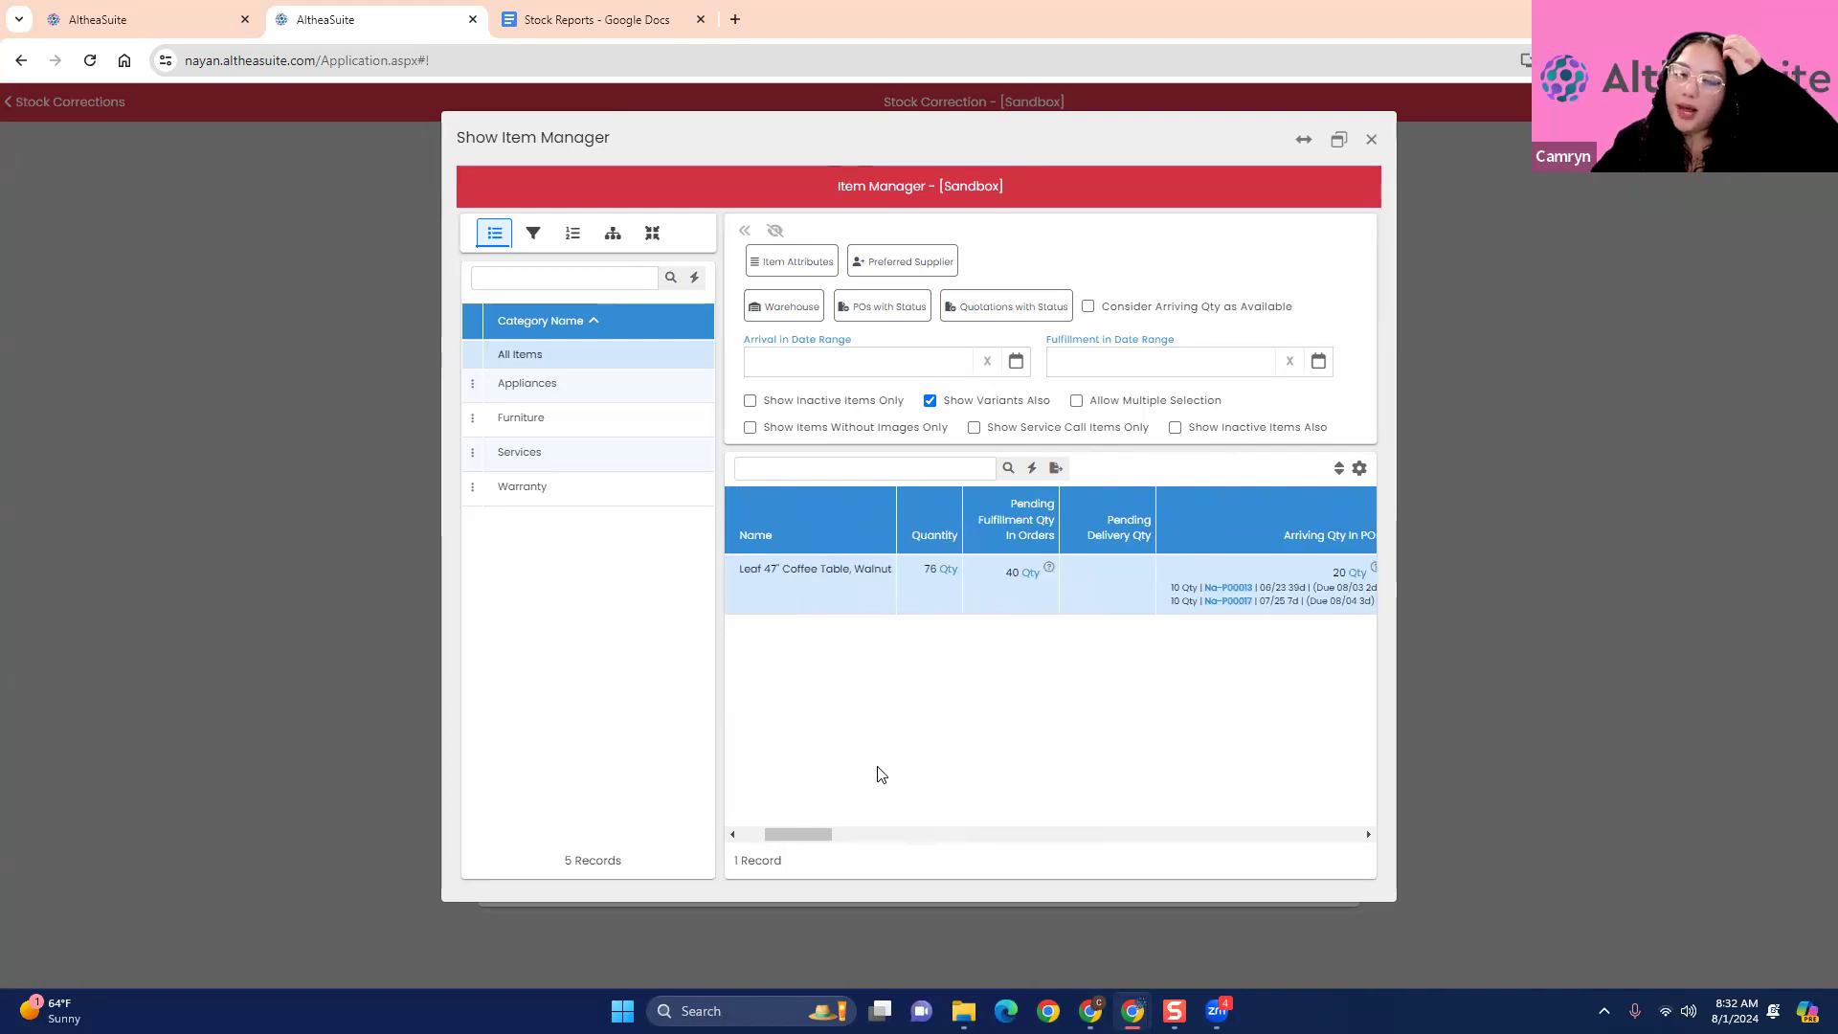
pyautogui.click(1371, 139)
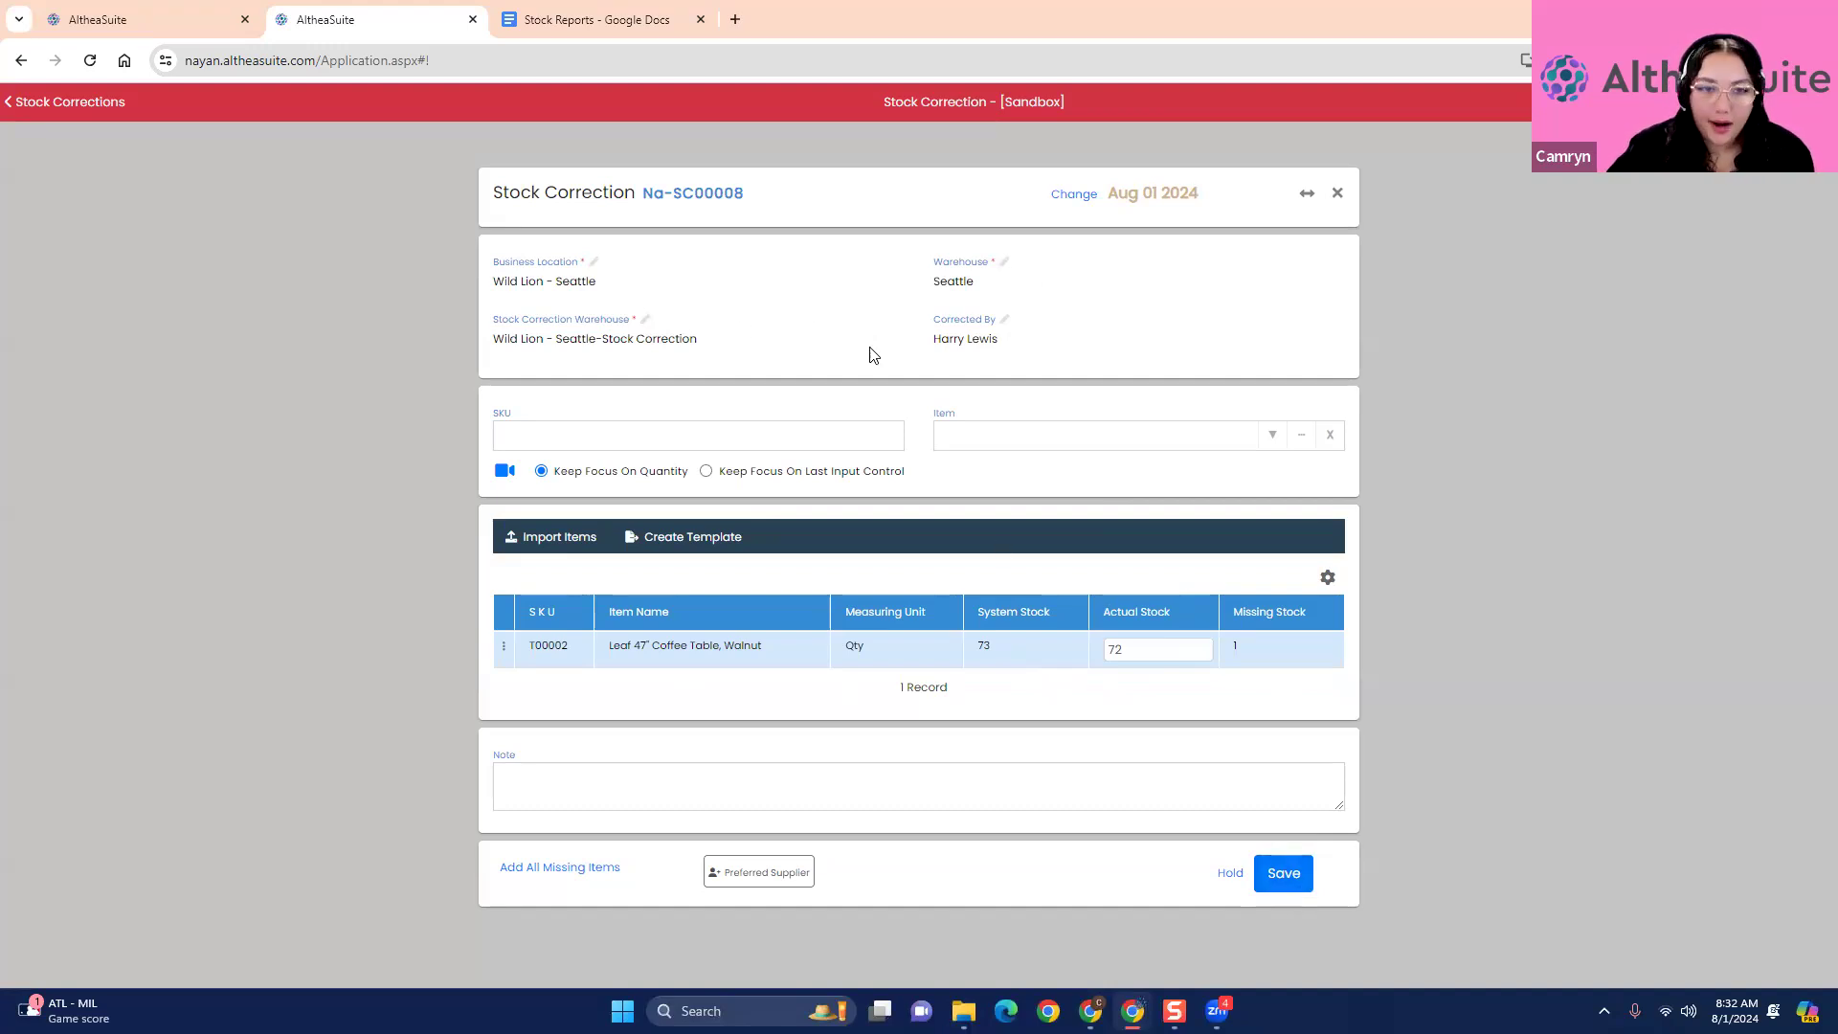
# - Look at the stock correction's Warehouse and Stock Correction Warehouse selections, keeping both as they are
pyautogui.click(980, 287)
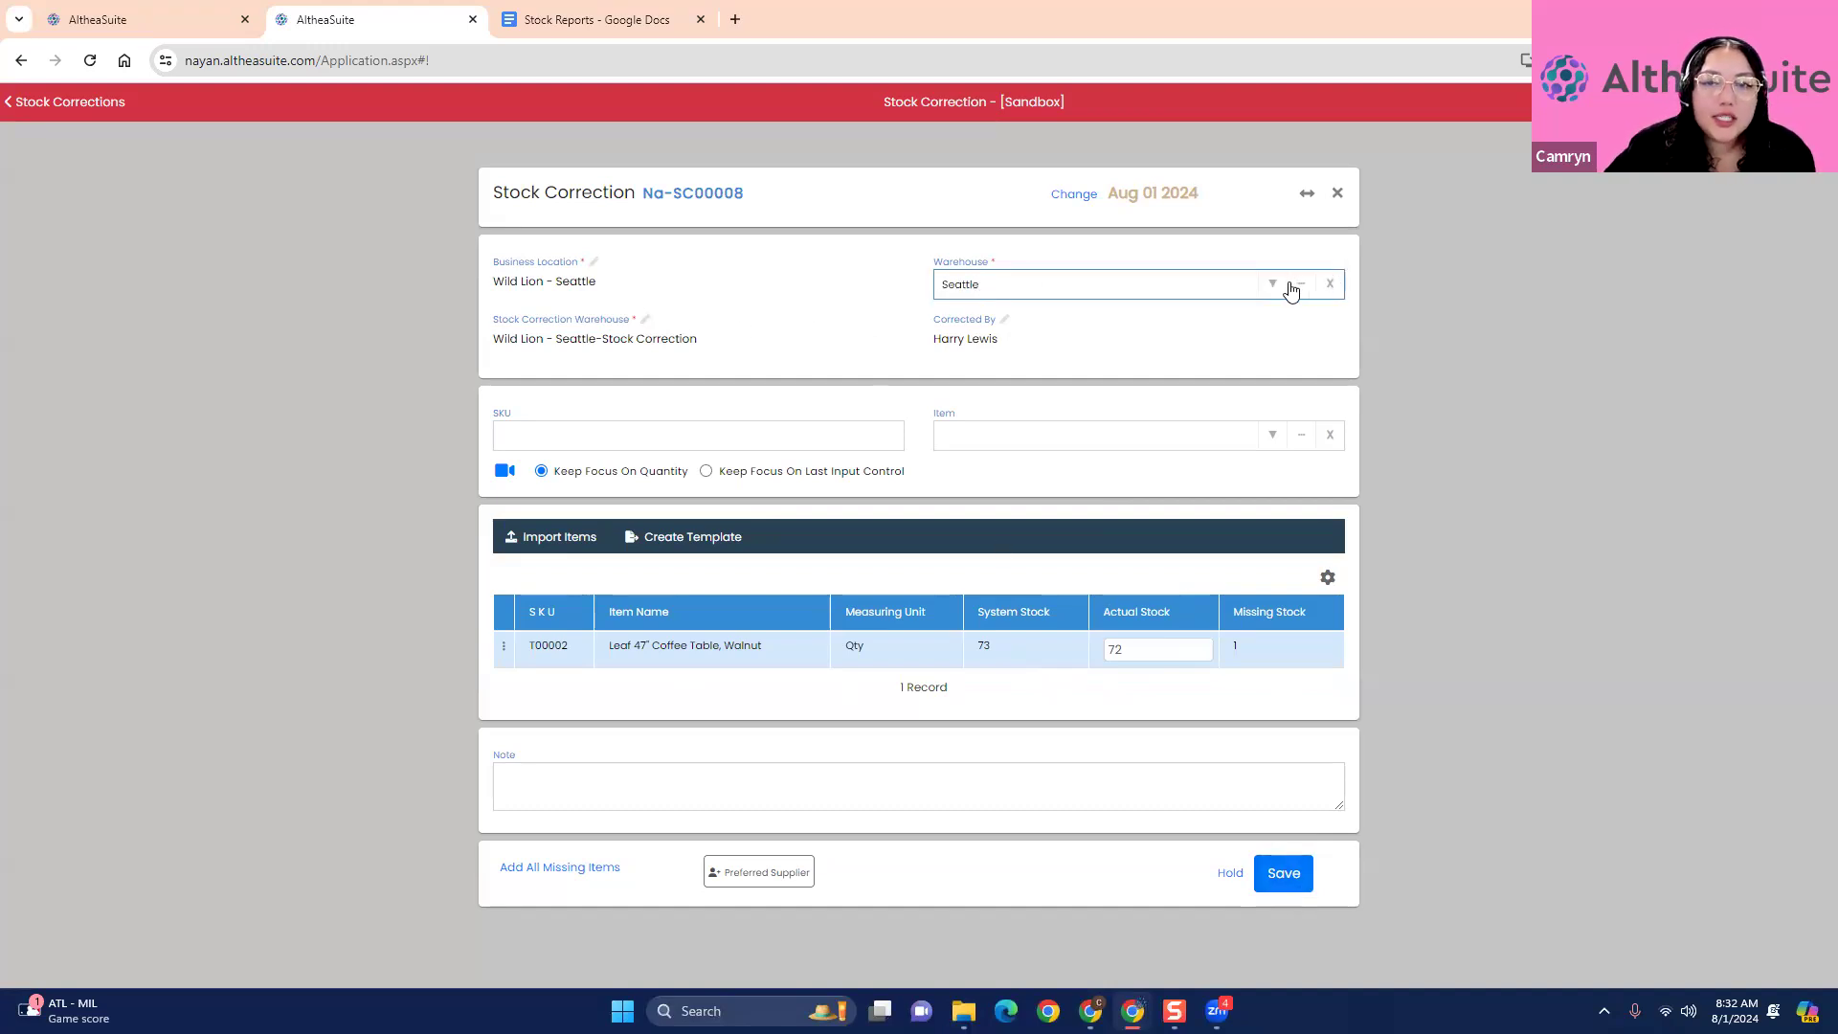
pyautogui.click(716, 347)
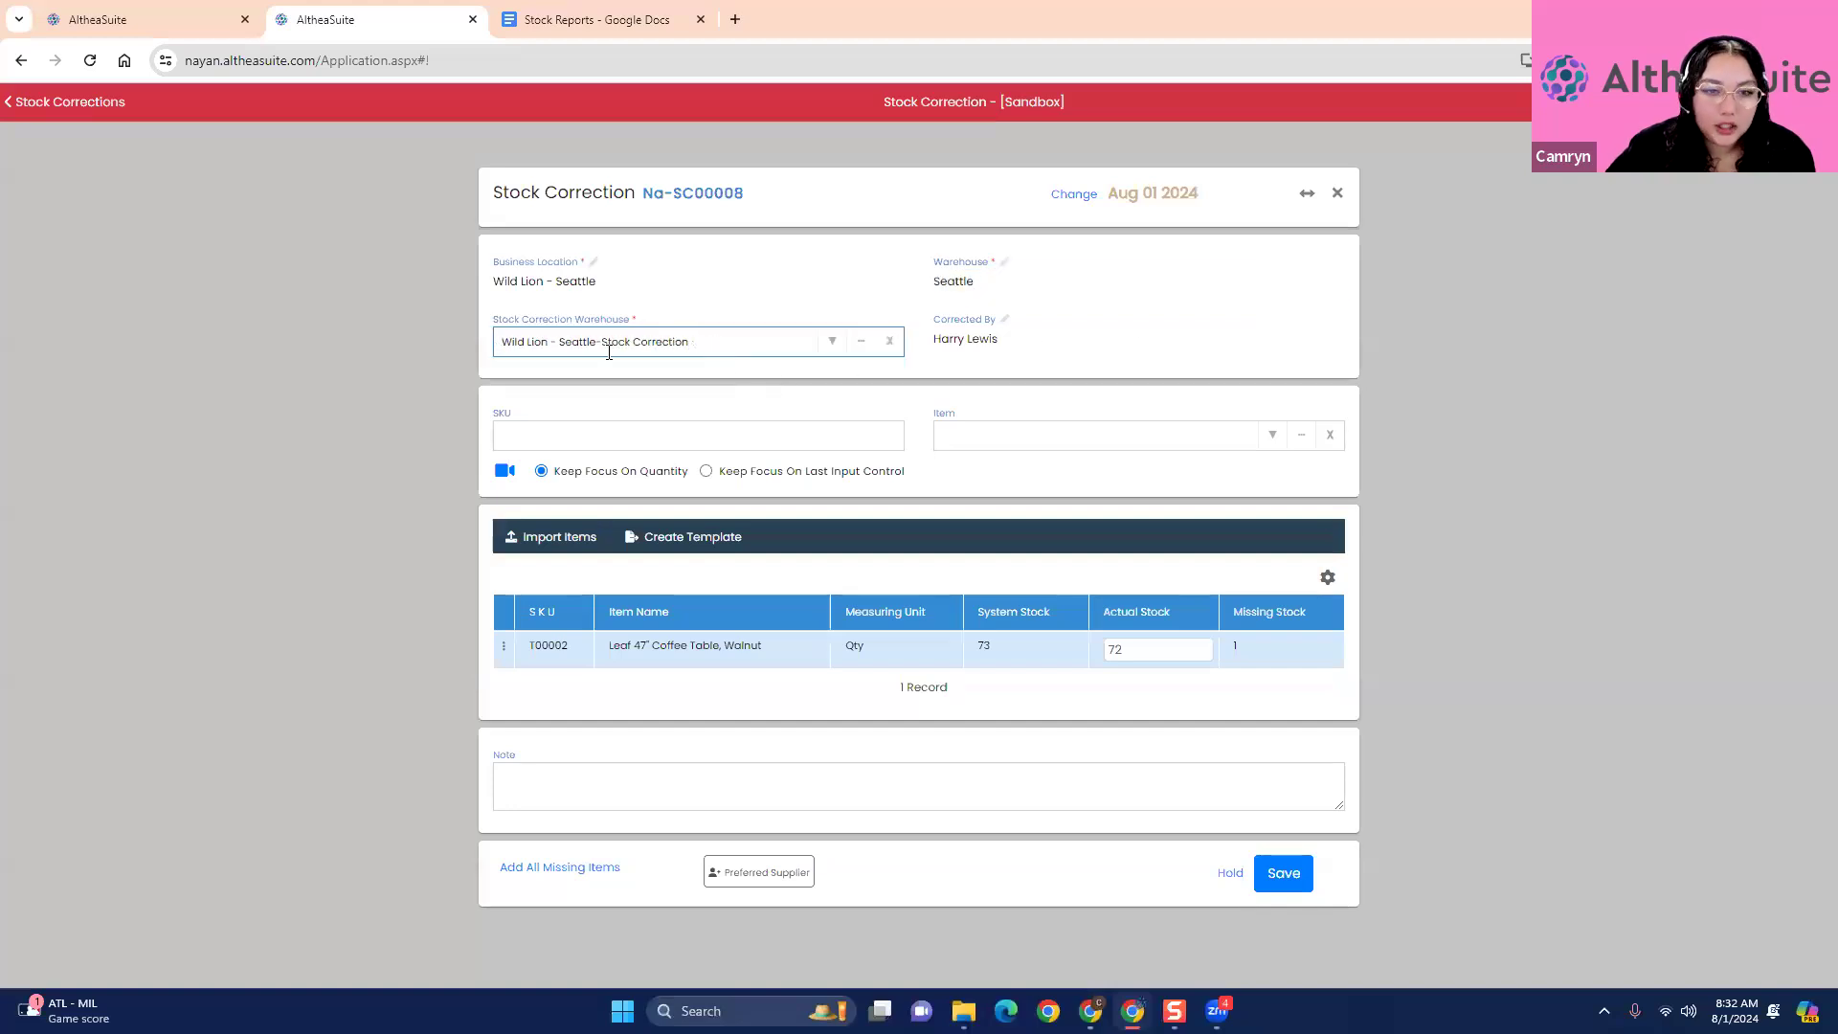
pyautogui.click(832, 342)
pyautogui.click(802, 309)
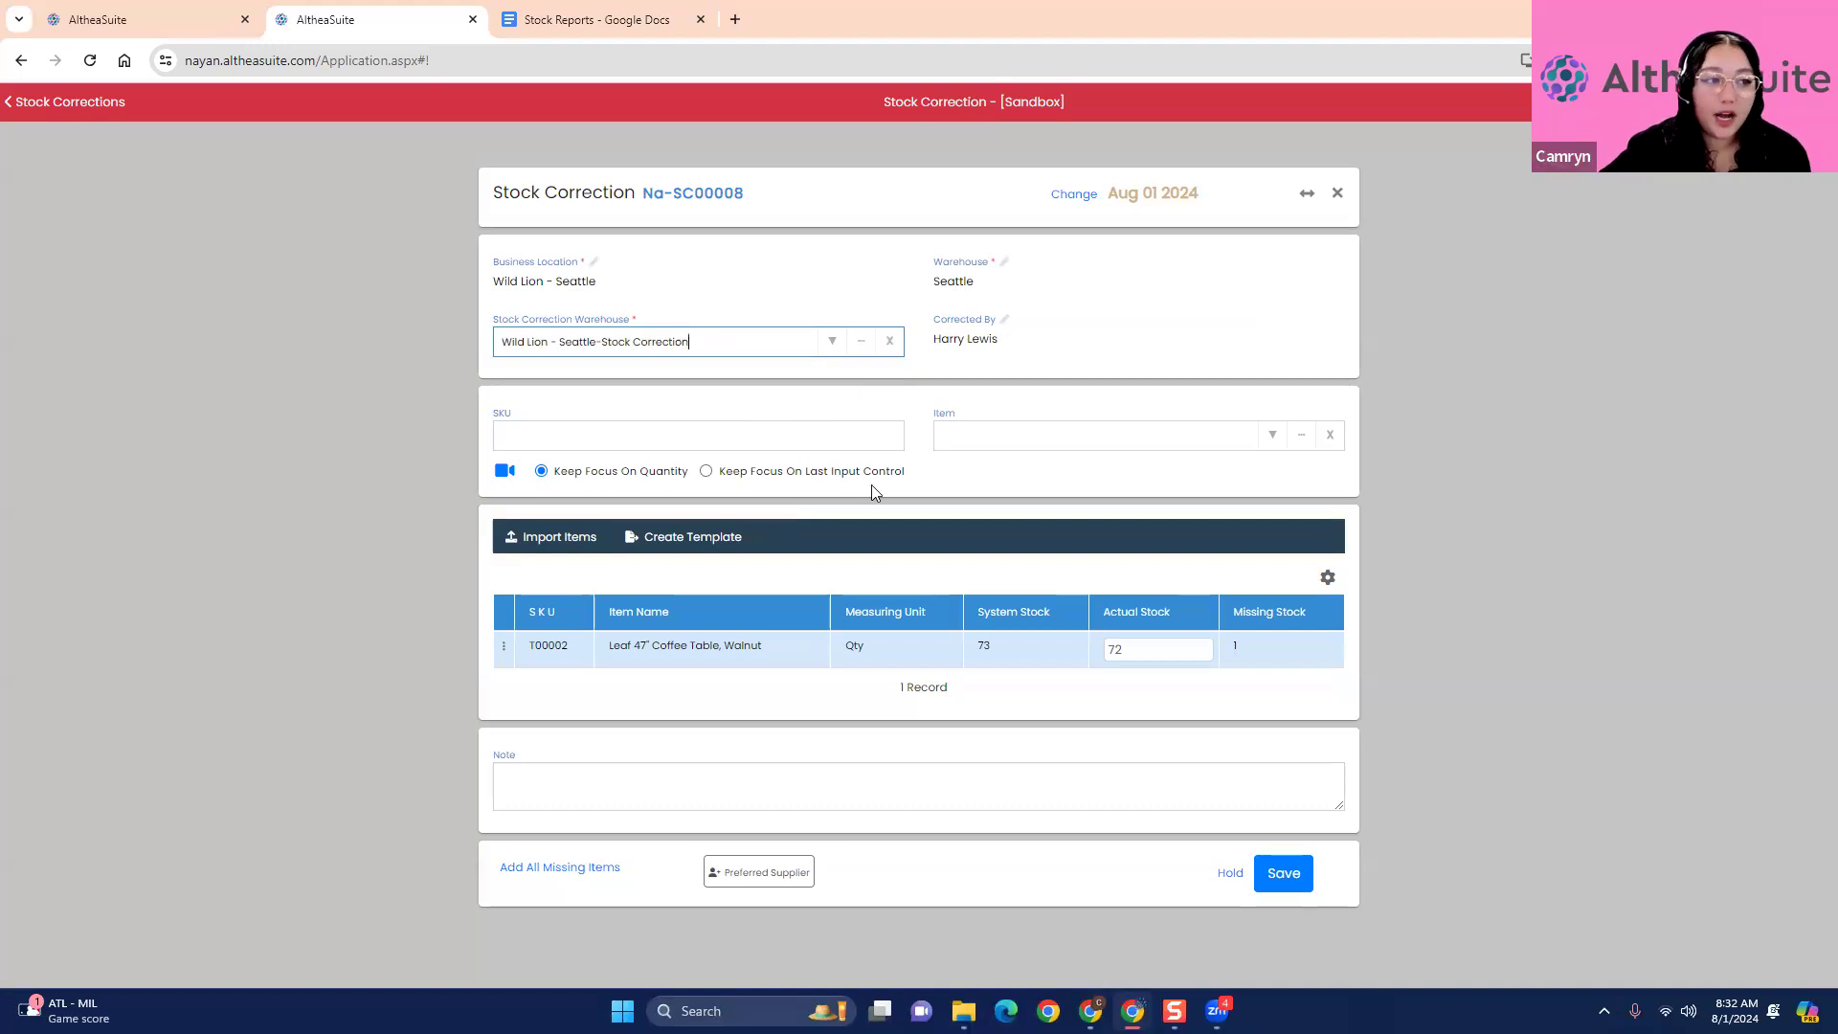
pyautogui.click(320, 582)
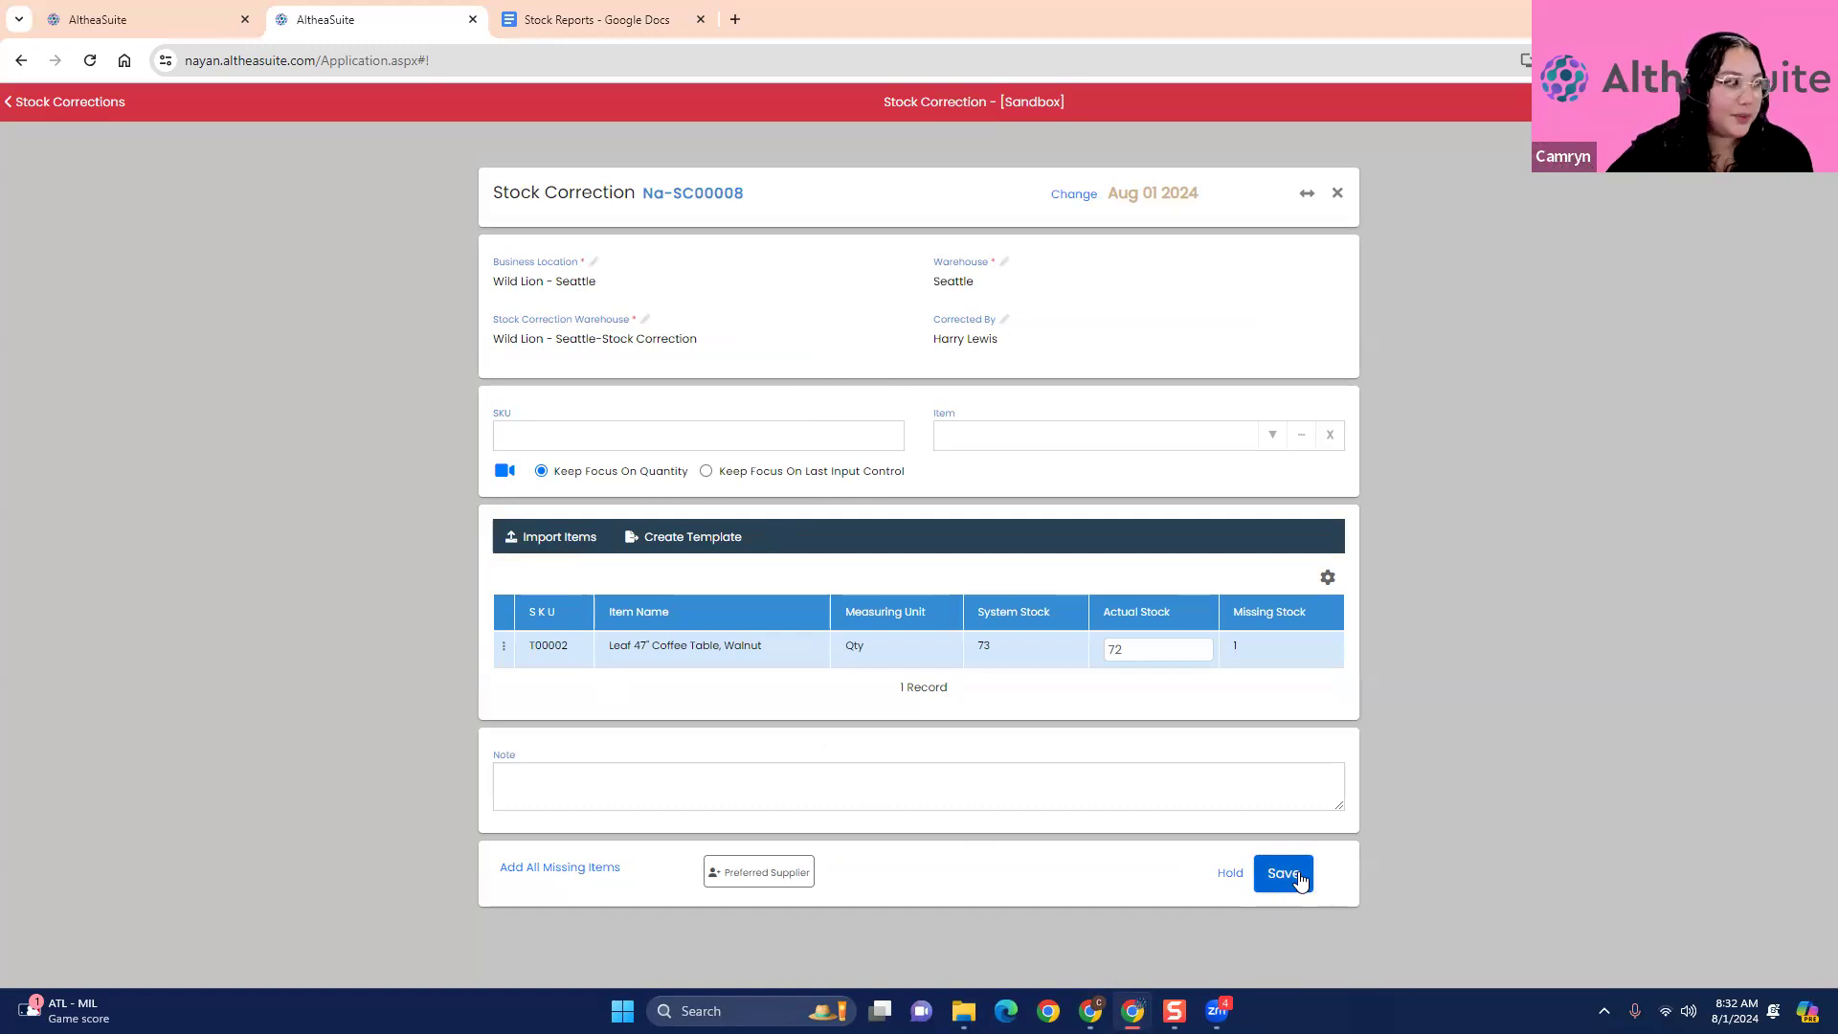
# - Reload the first AltheaSuite page and exit the unresponsive pages to get back to the dashboard
pyautogui.click(134, 20)
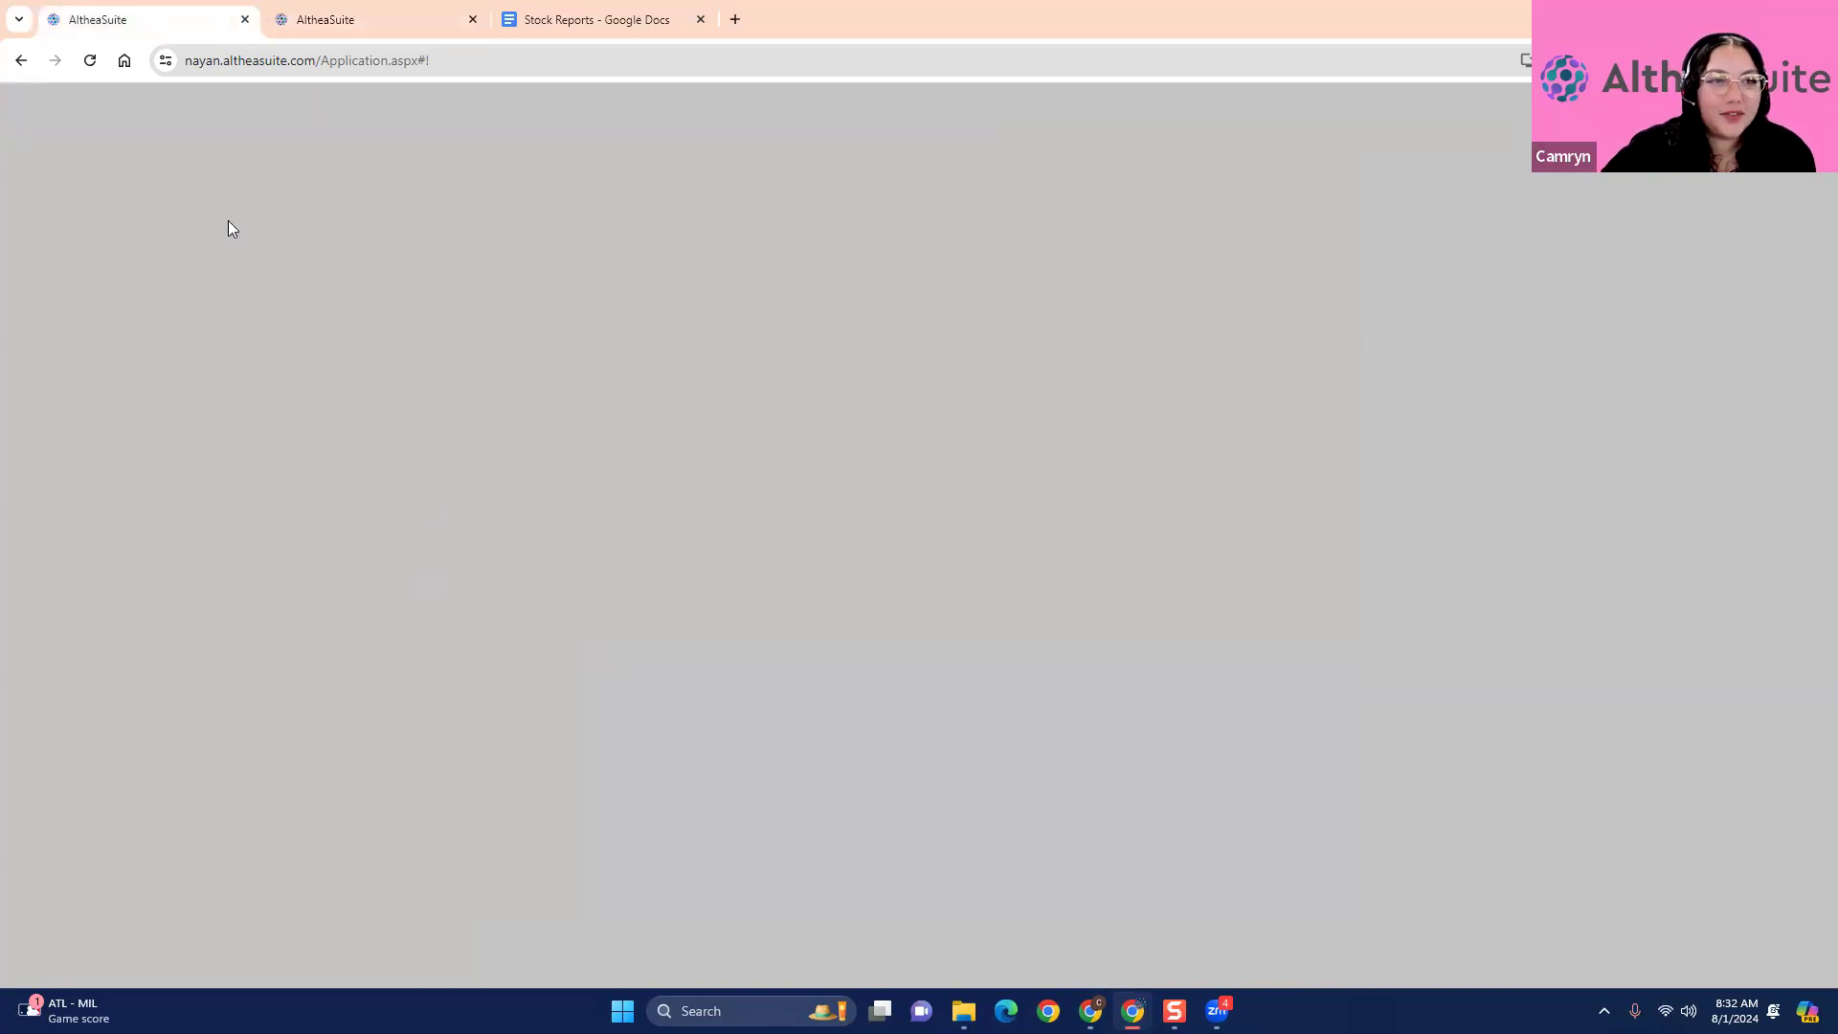
pyautogui.click(90, 60)
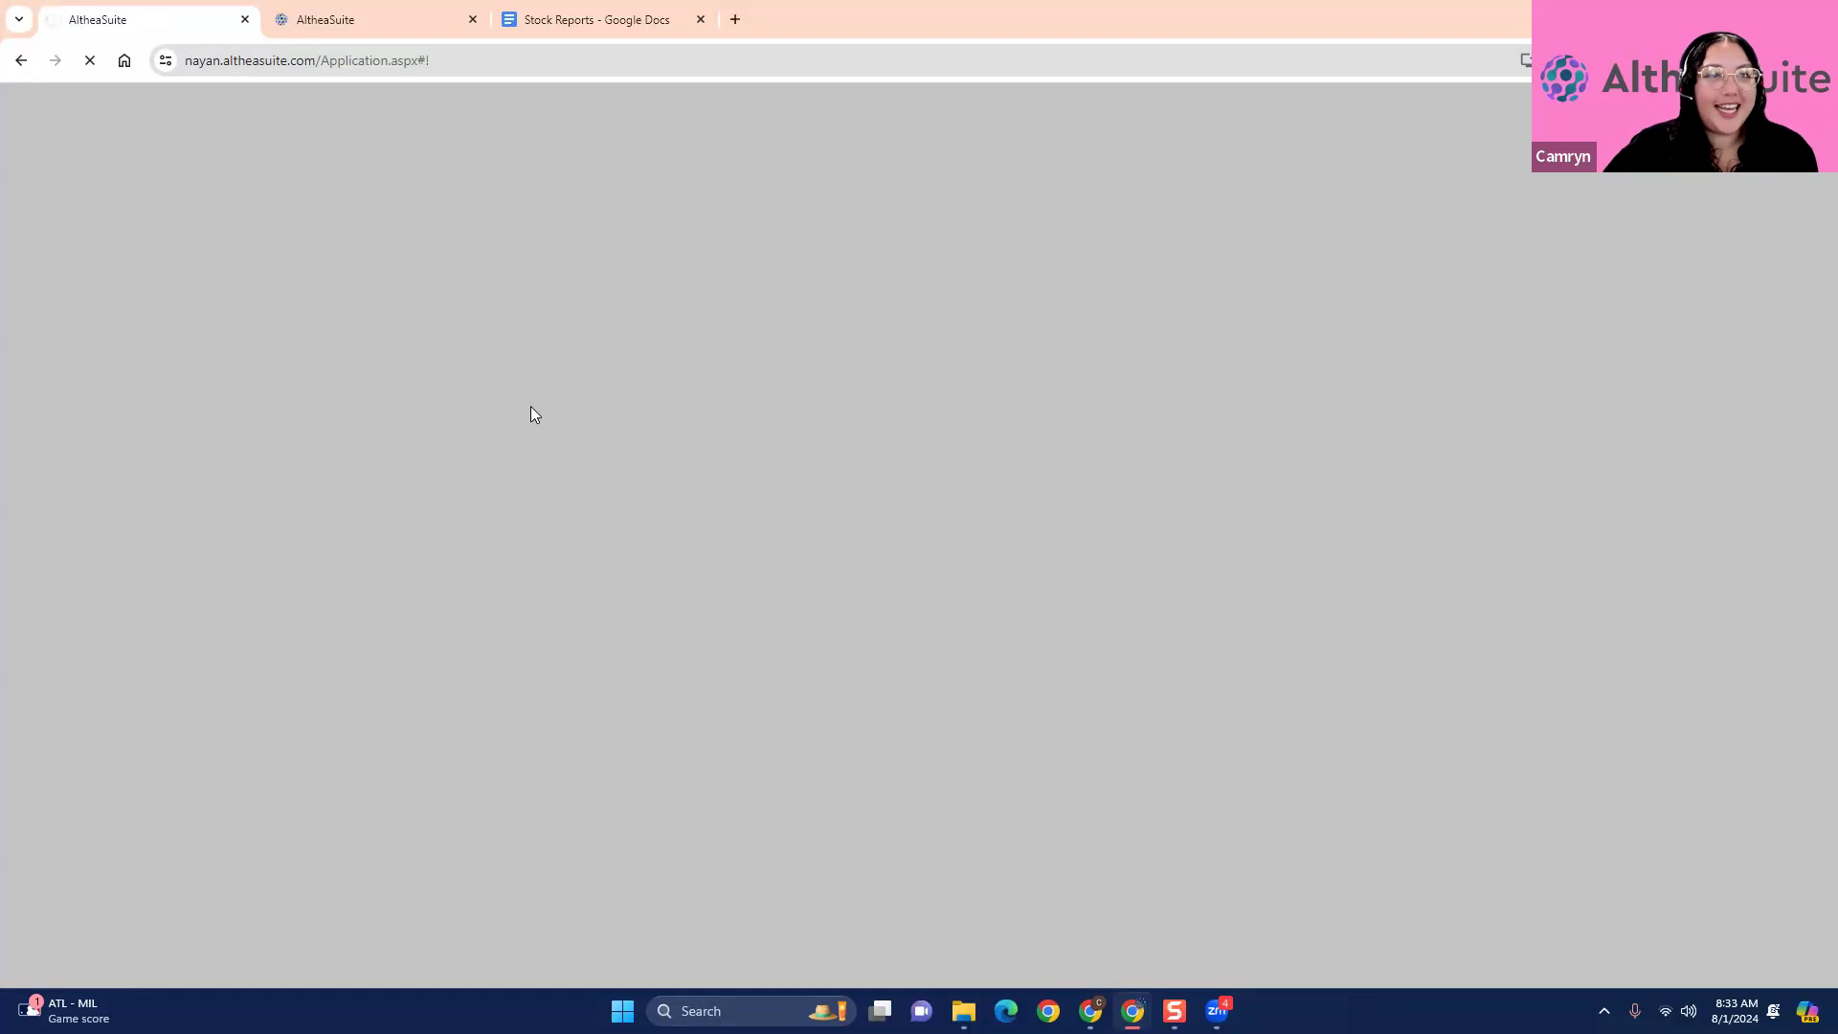
pyautogui.click(322, 19)
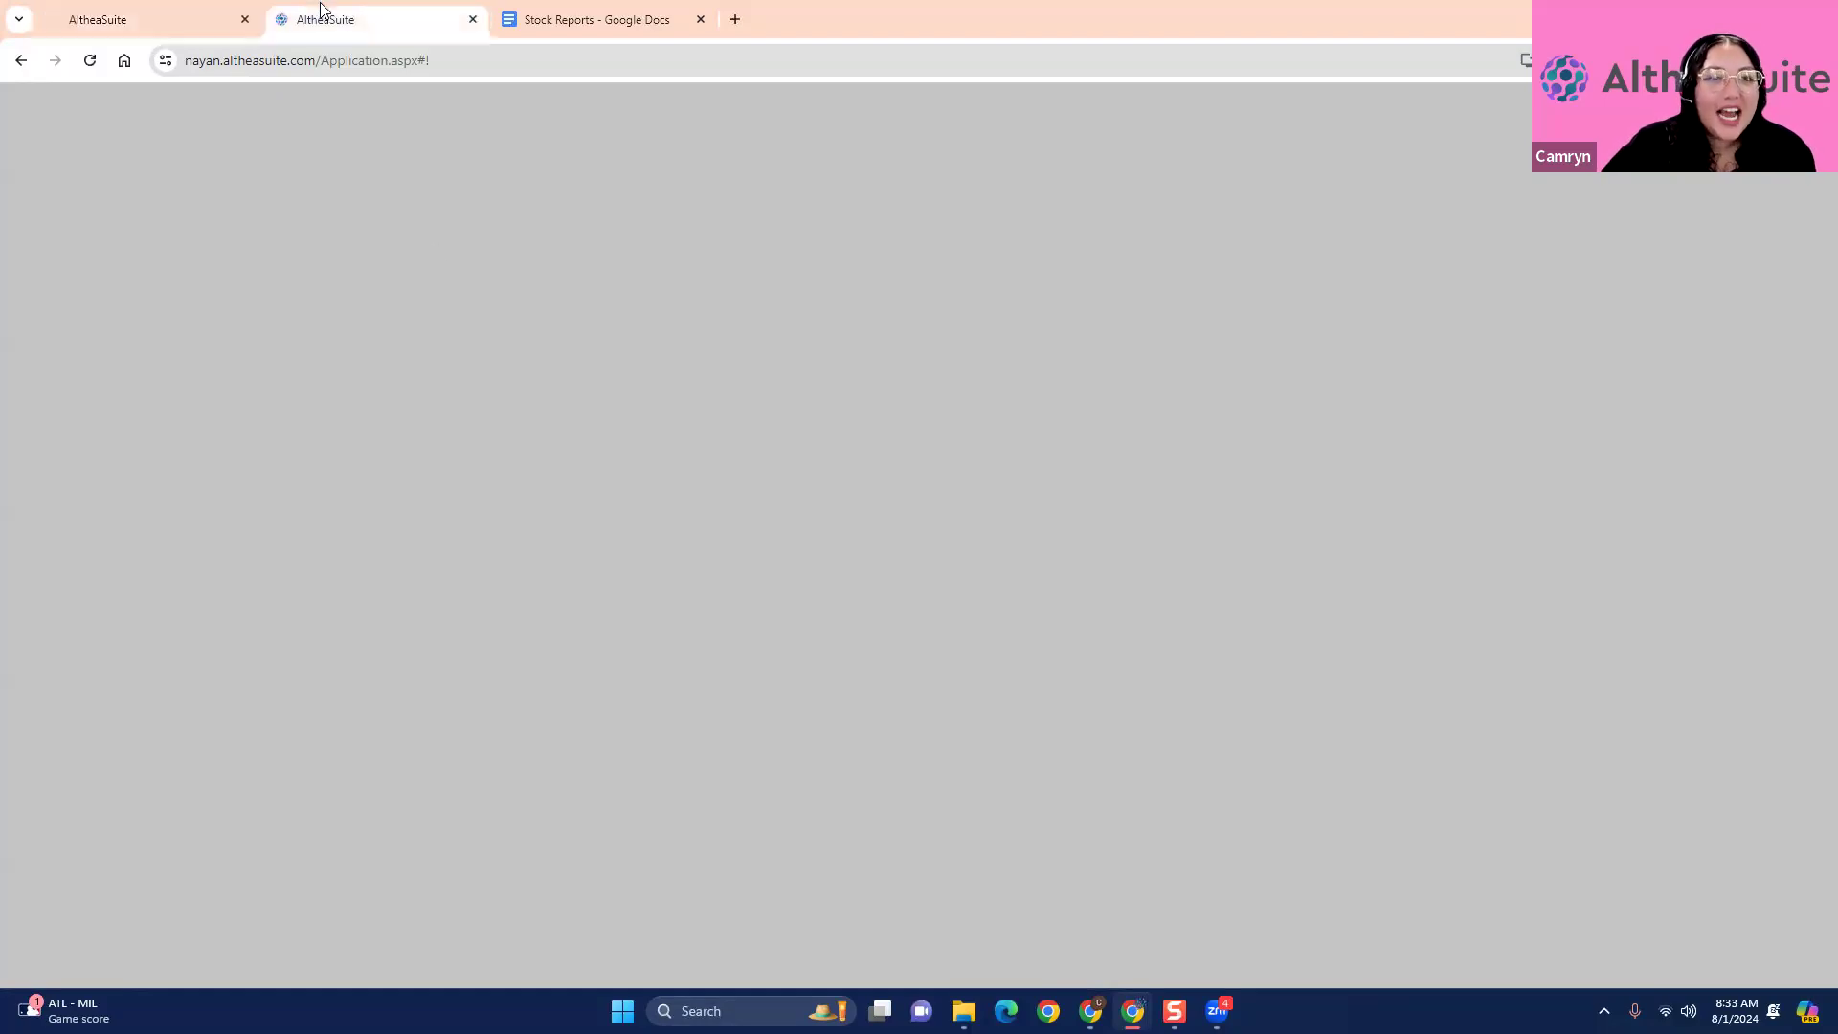
pyautogui.click(143, 18)
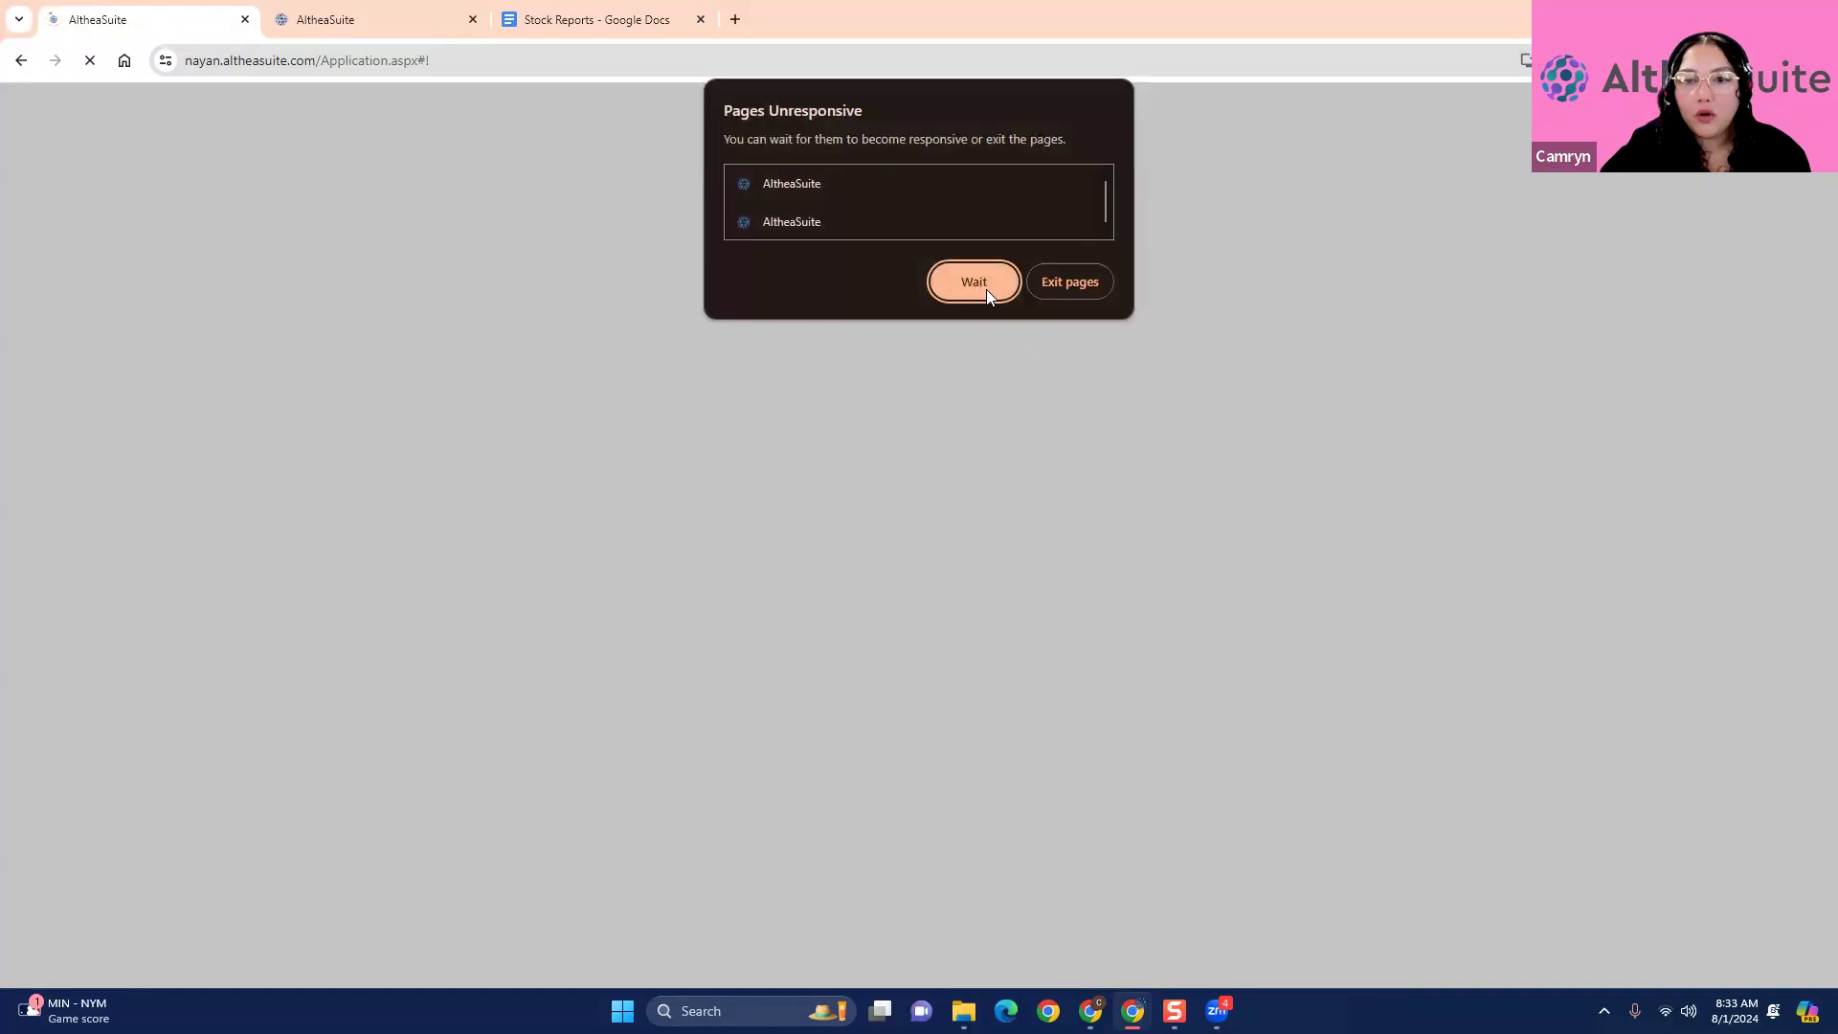
pyautogui.click(1069, 281)
pyautogui.click(1170, 506)
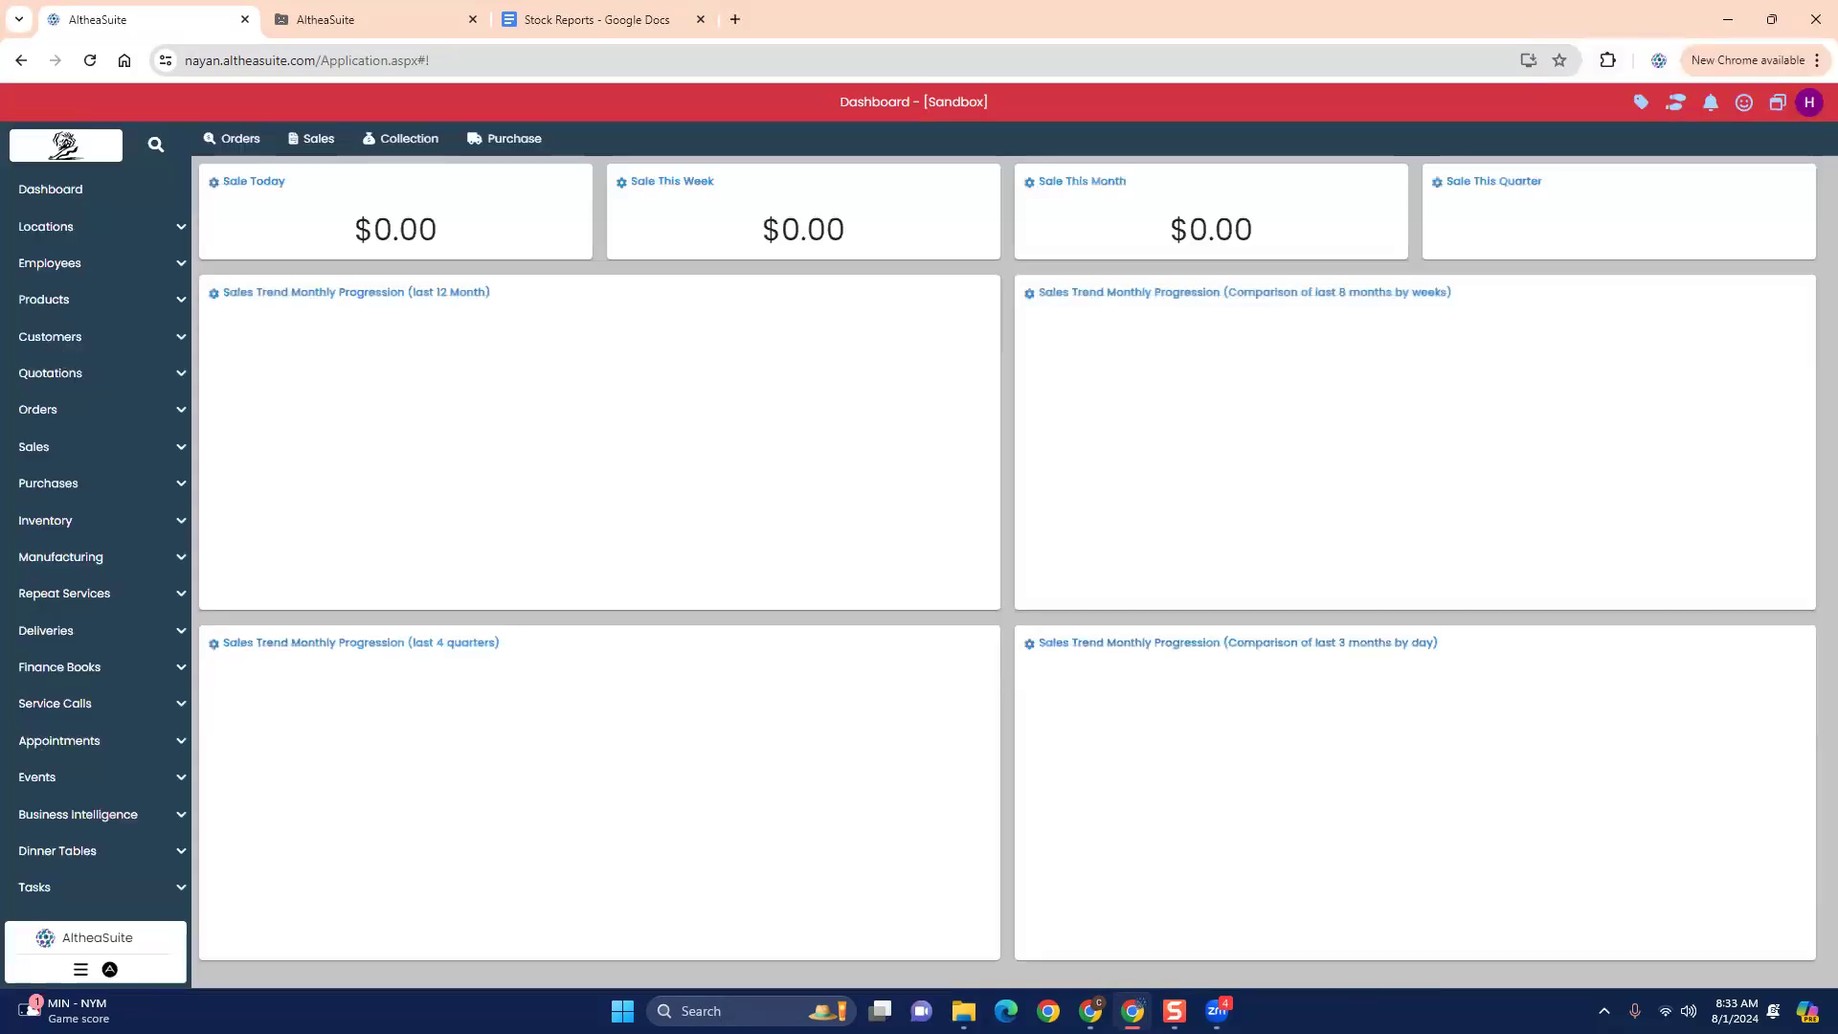
# - Check the second AltheaSuite page and return to the dashboard in the first one
pyautogui.click(422, 21)
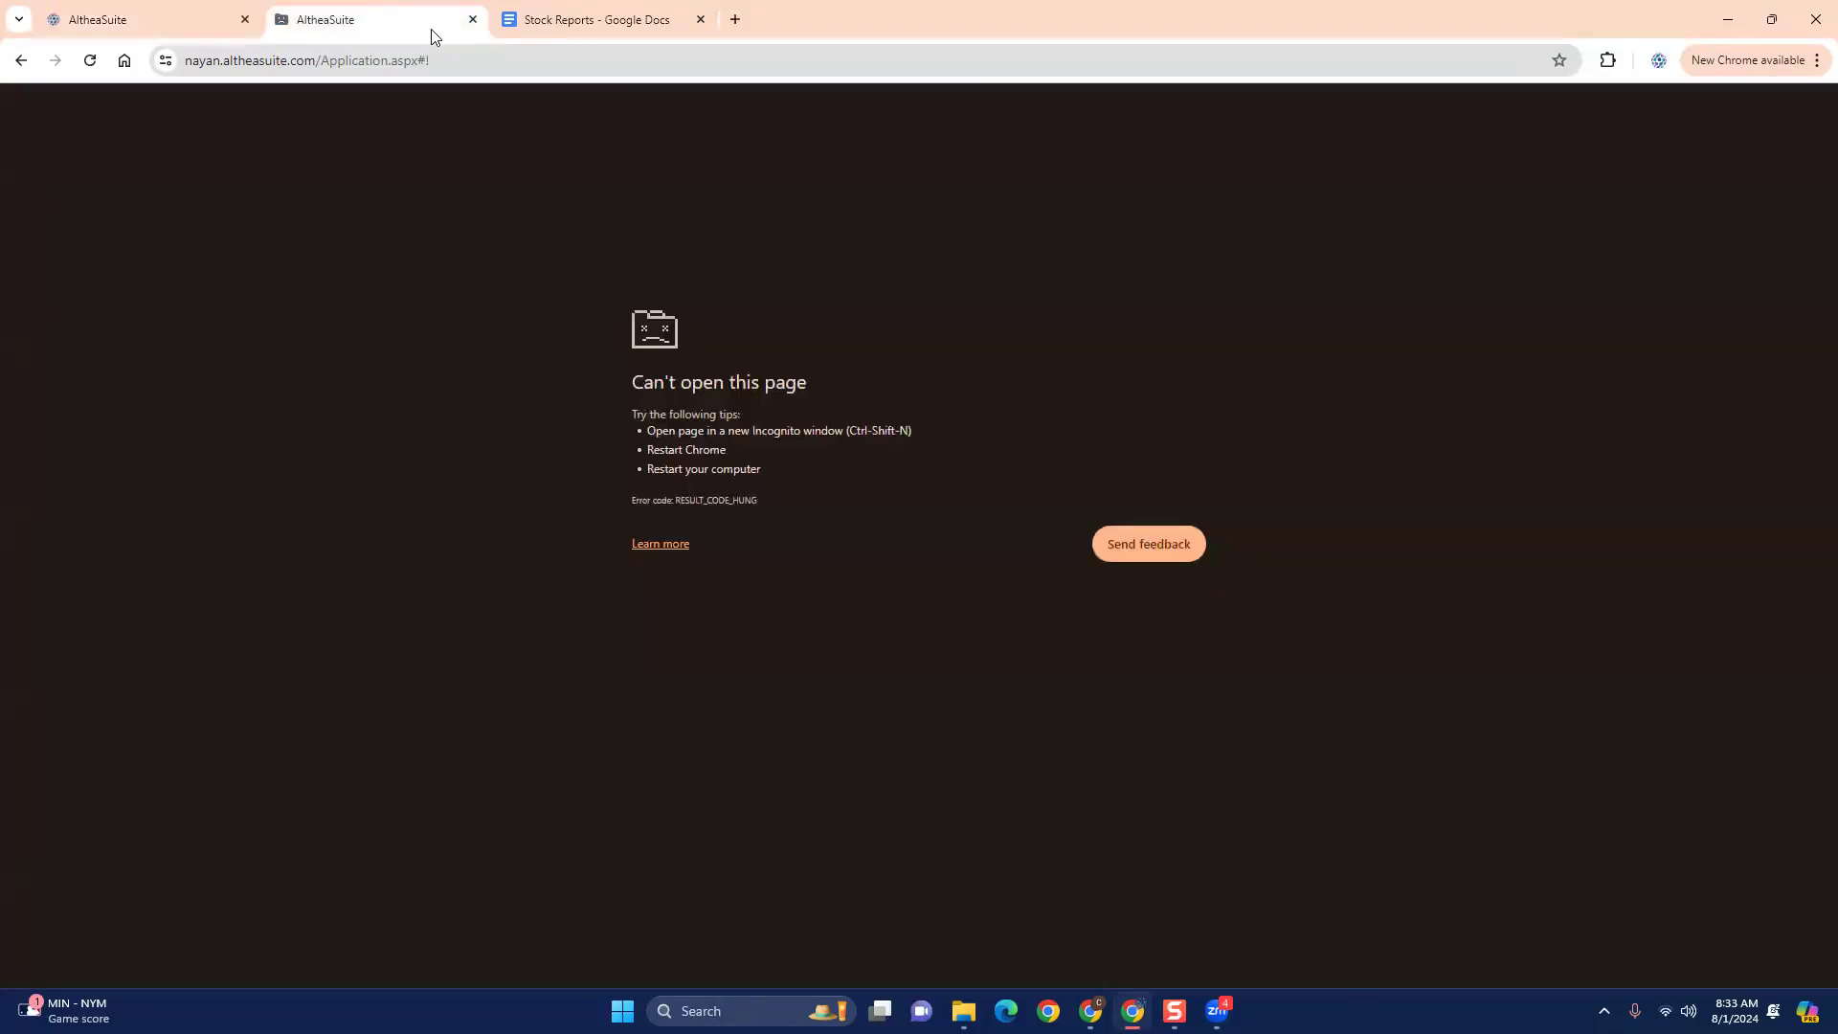
pyautogui.hotkey('ctrl', 'Tab')
pyautogui.click(189, 11)
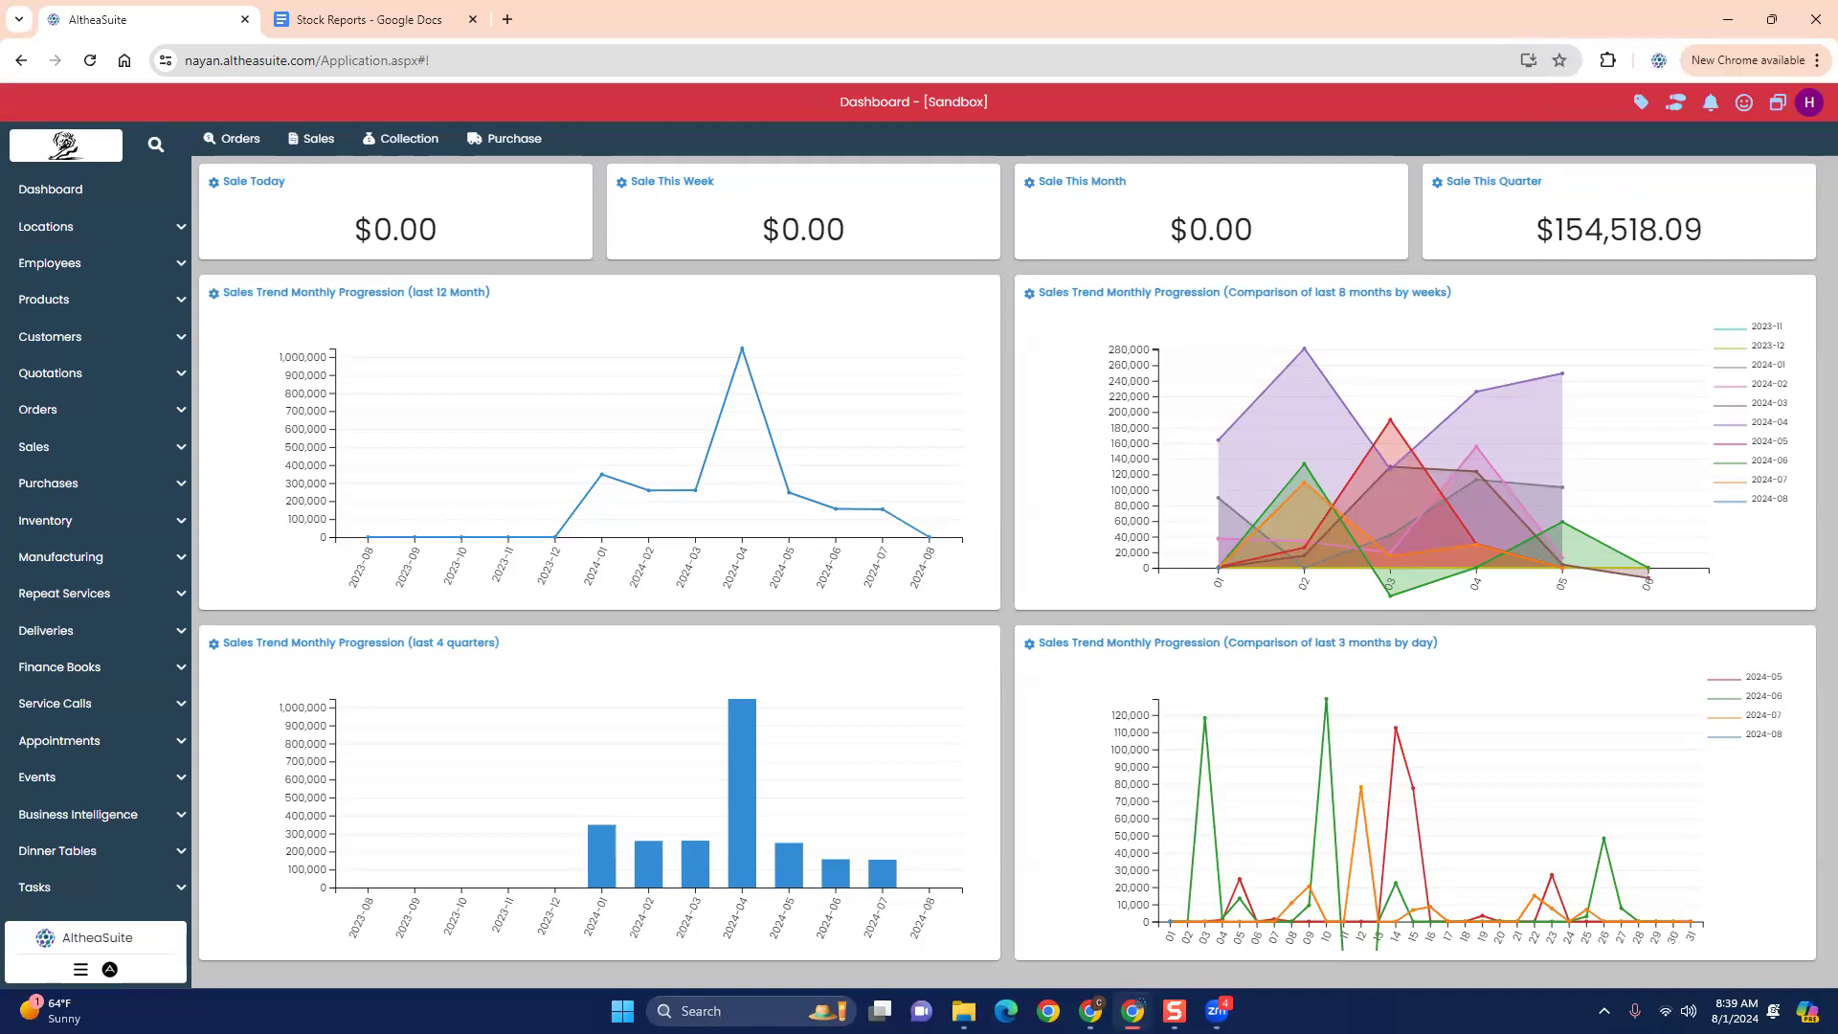
# - View the Sales Returns list and look through the other entries of the Sales section
pyautogui.click(122, 445)
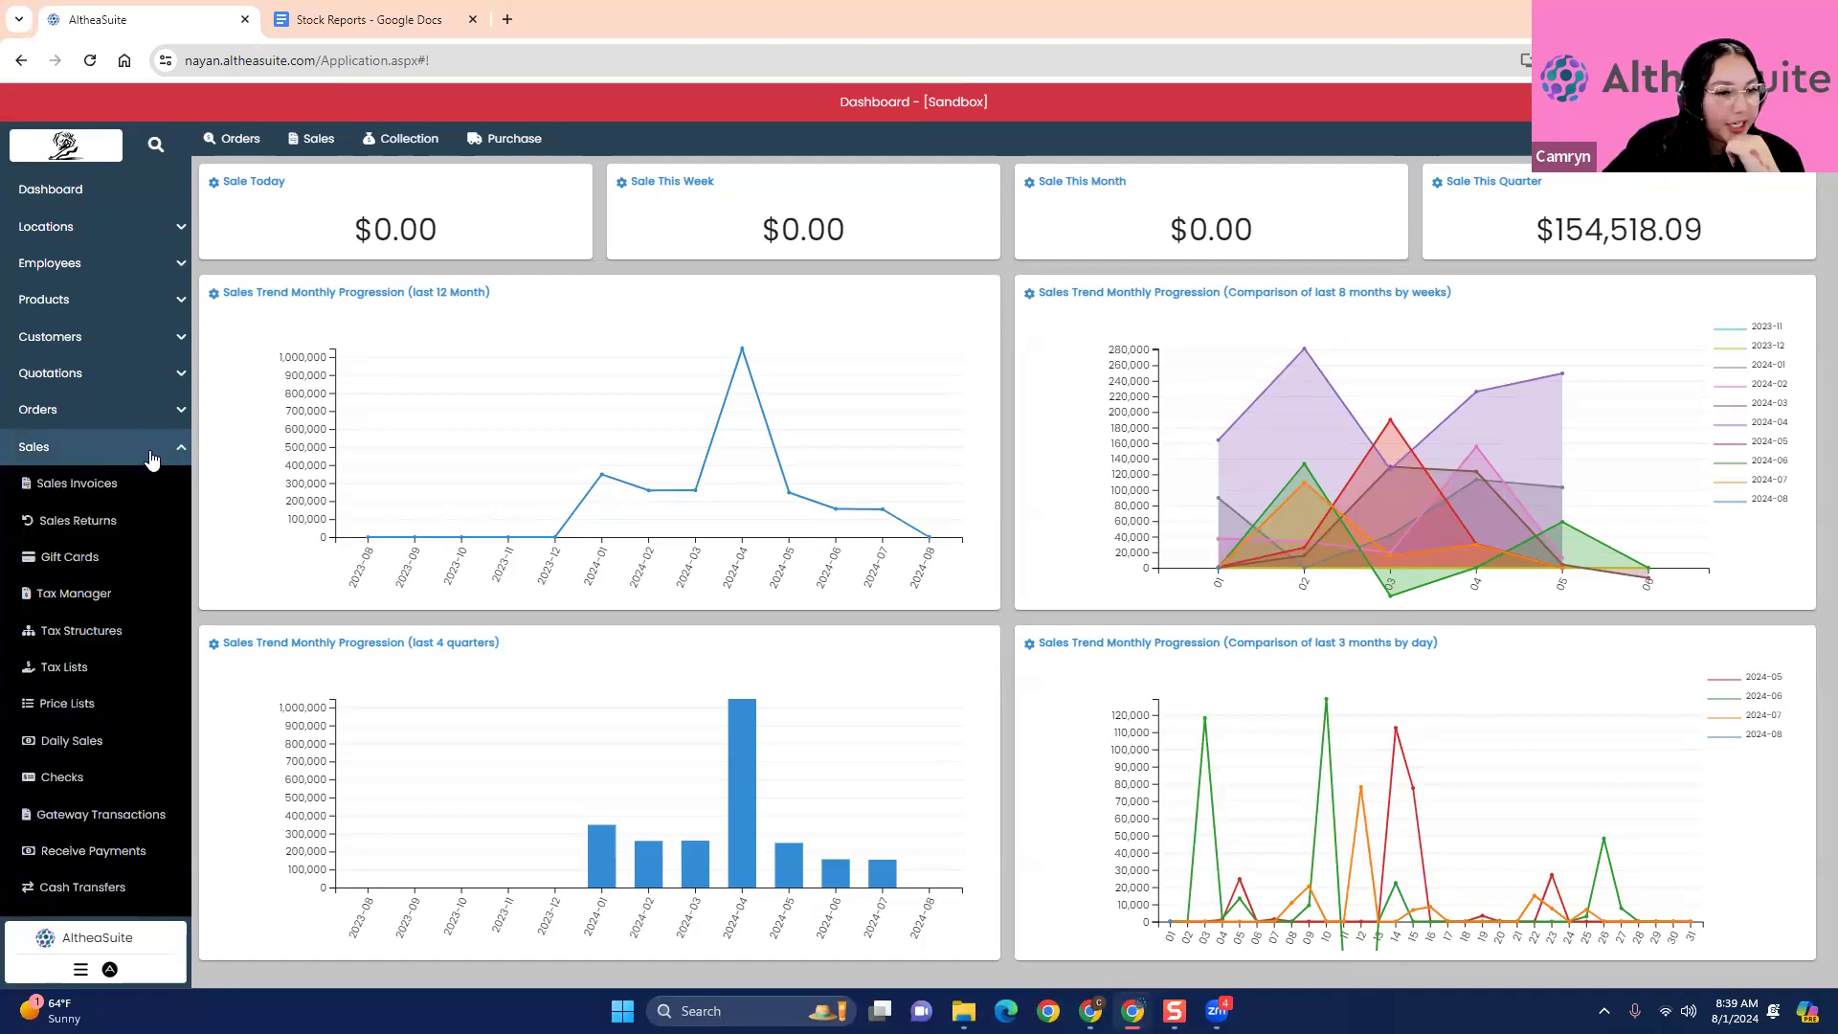
pyautogui.click(120, 527)
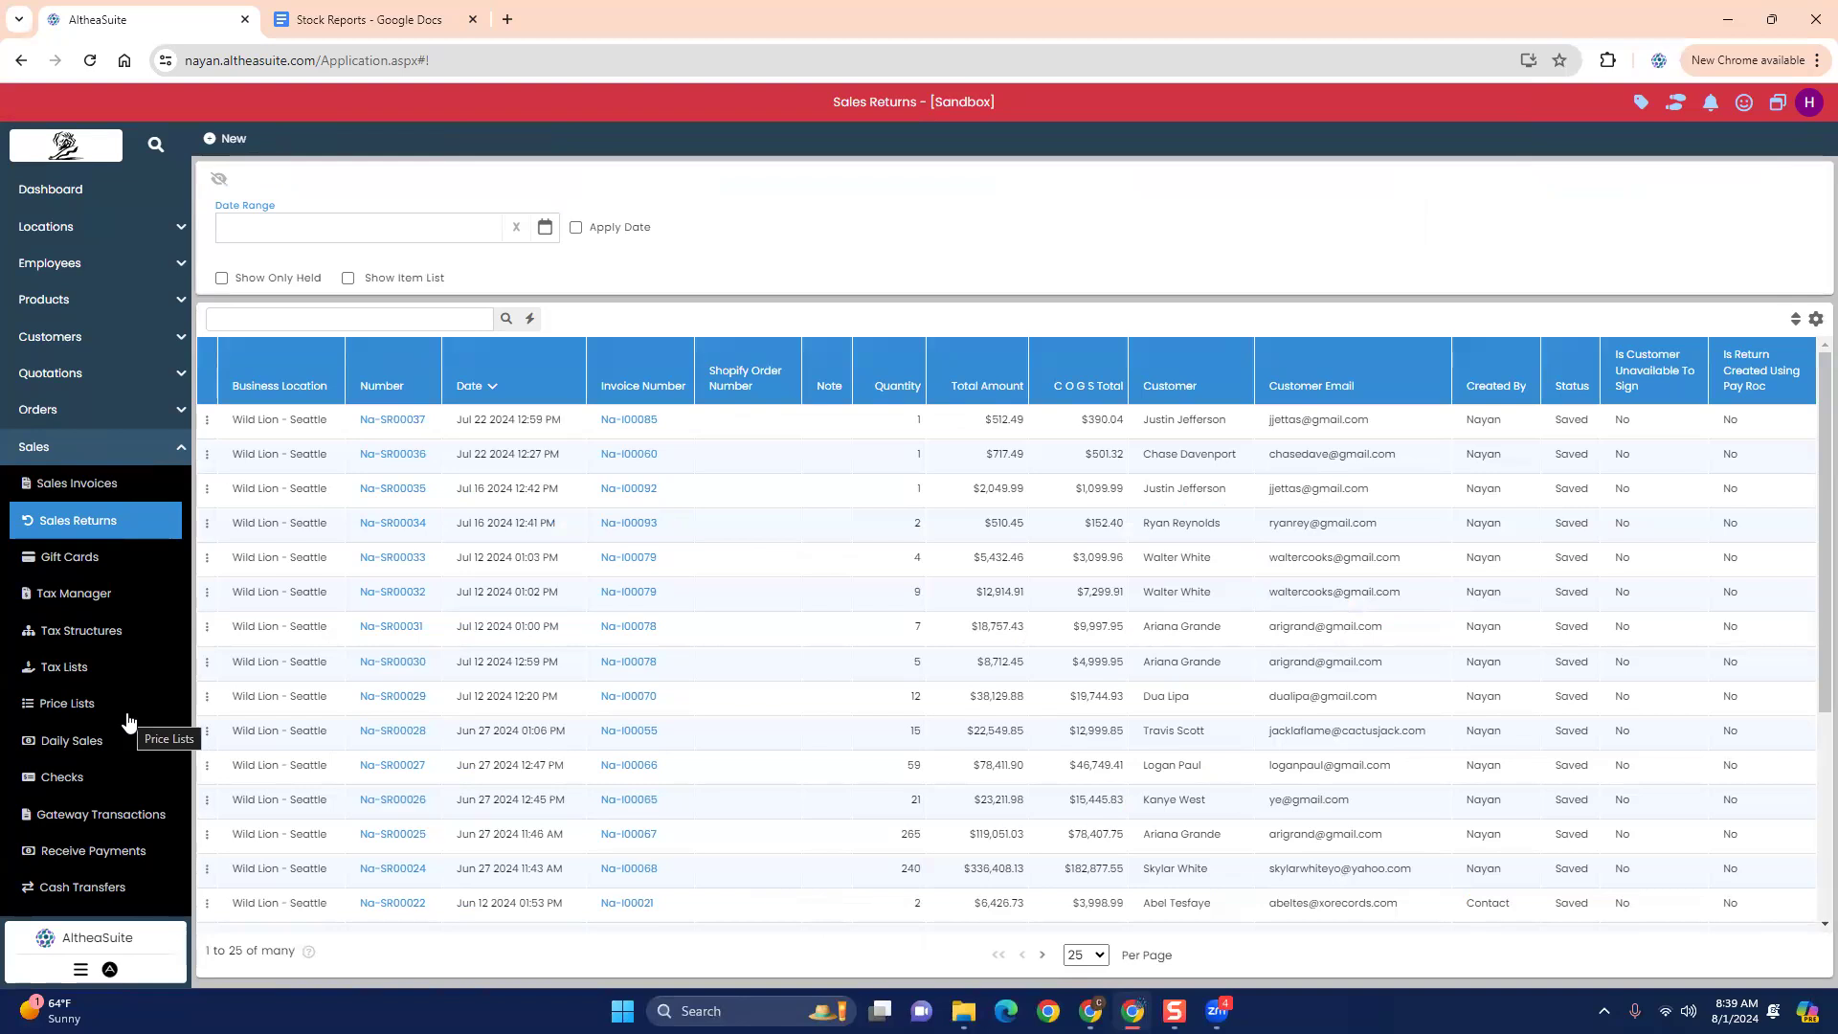
pyautogui.scroll(-3, 134, 694)
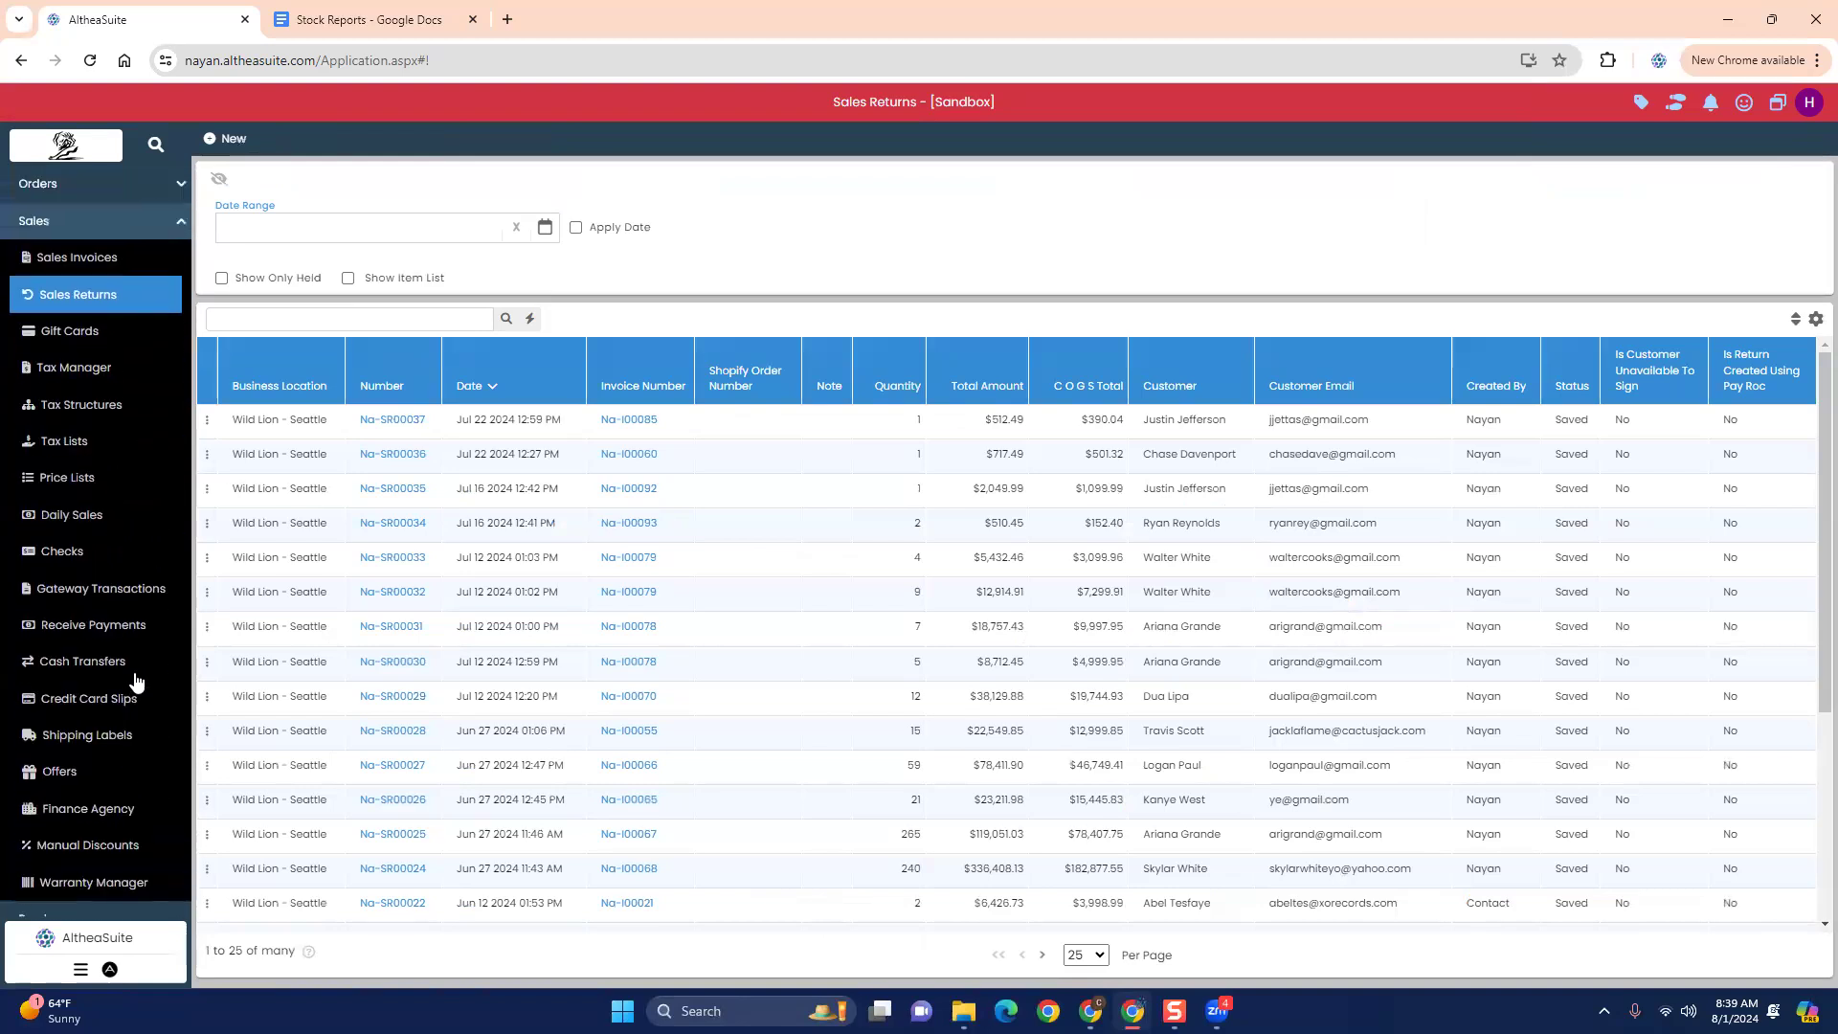
pyautogui.scroll(1, 134, 681)
pyautogui.scroll(1, 138, 676)
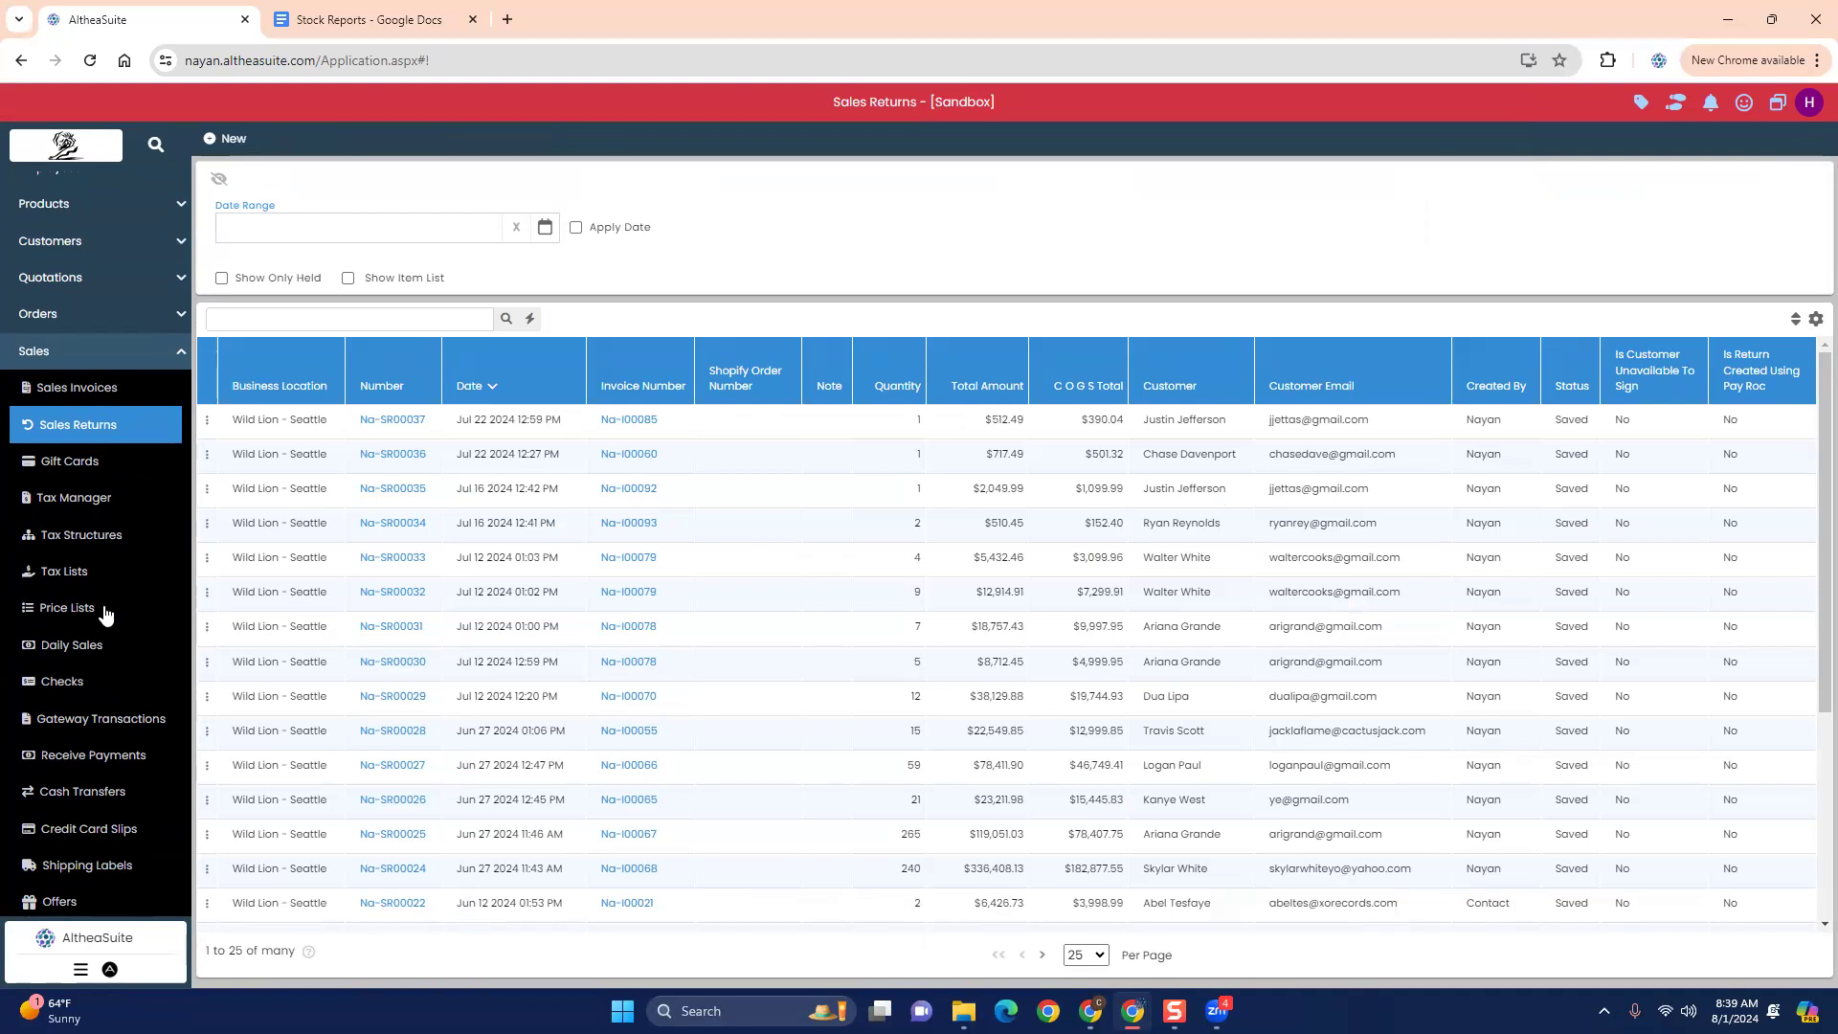
pyautogui.scroll(-2, 106, 612)
pyautogui.scroll(2, 105, 613)
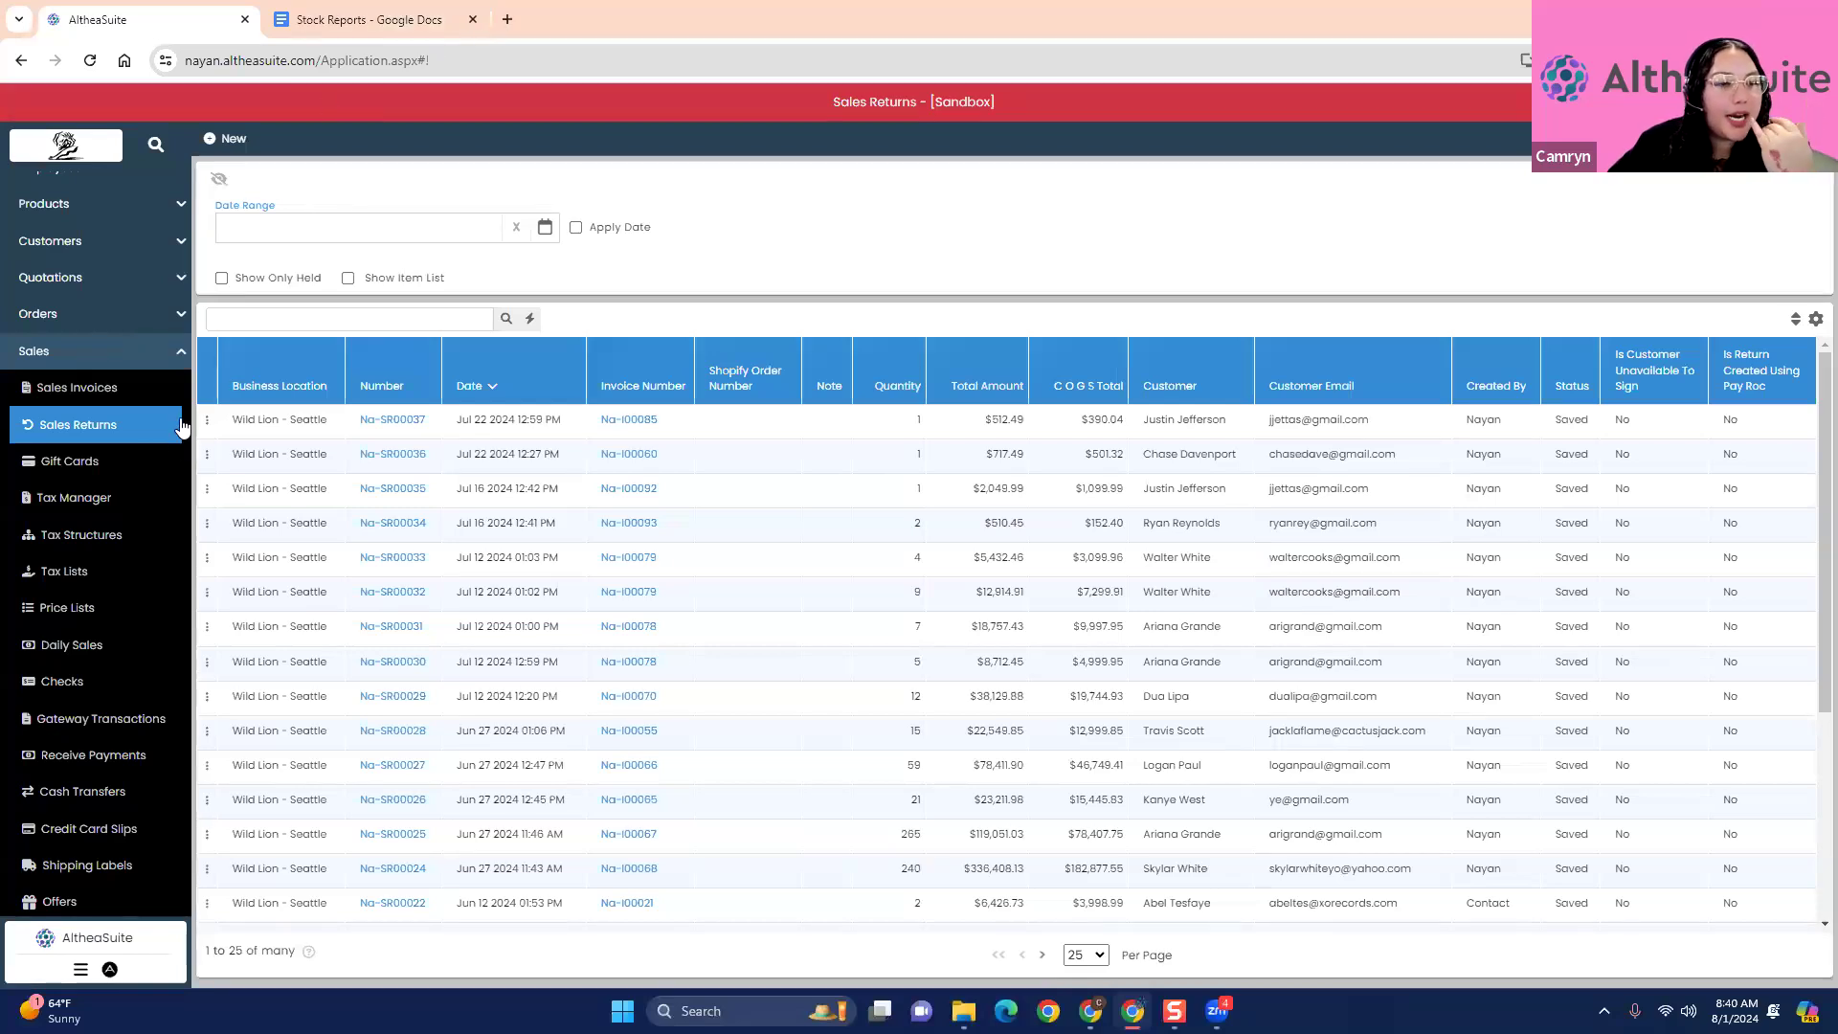
# - Open the sales invoices, view the exchange form and items of the Jul 25 2024 12:12 PM invoice, and close it without saving
pyautogui.click(113, 389)
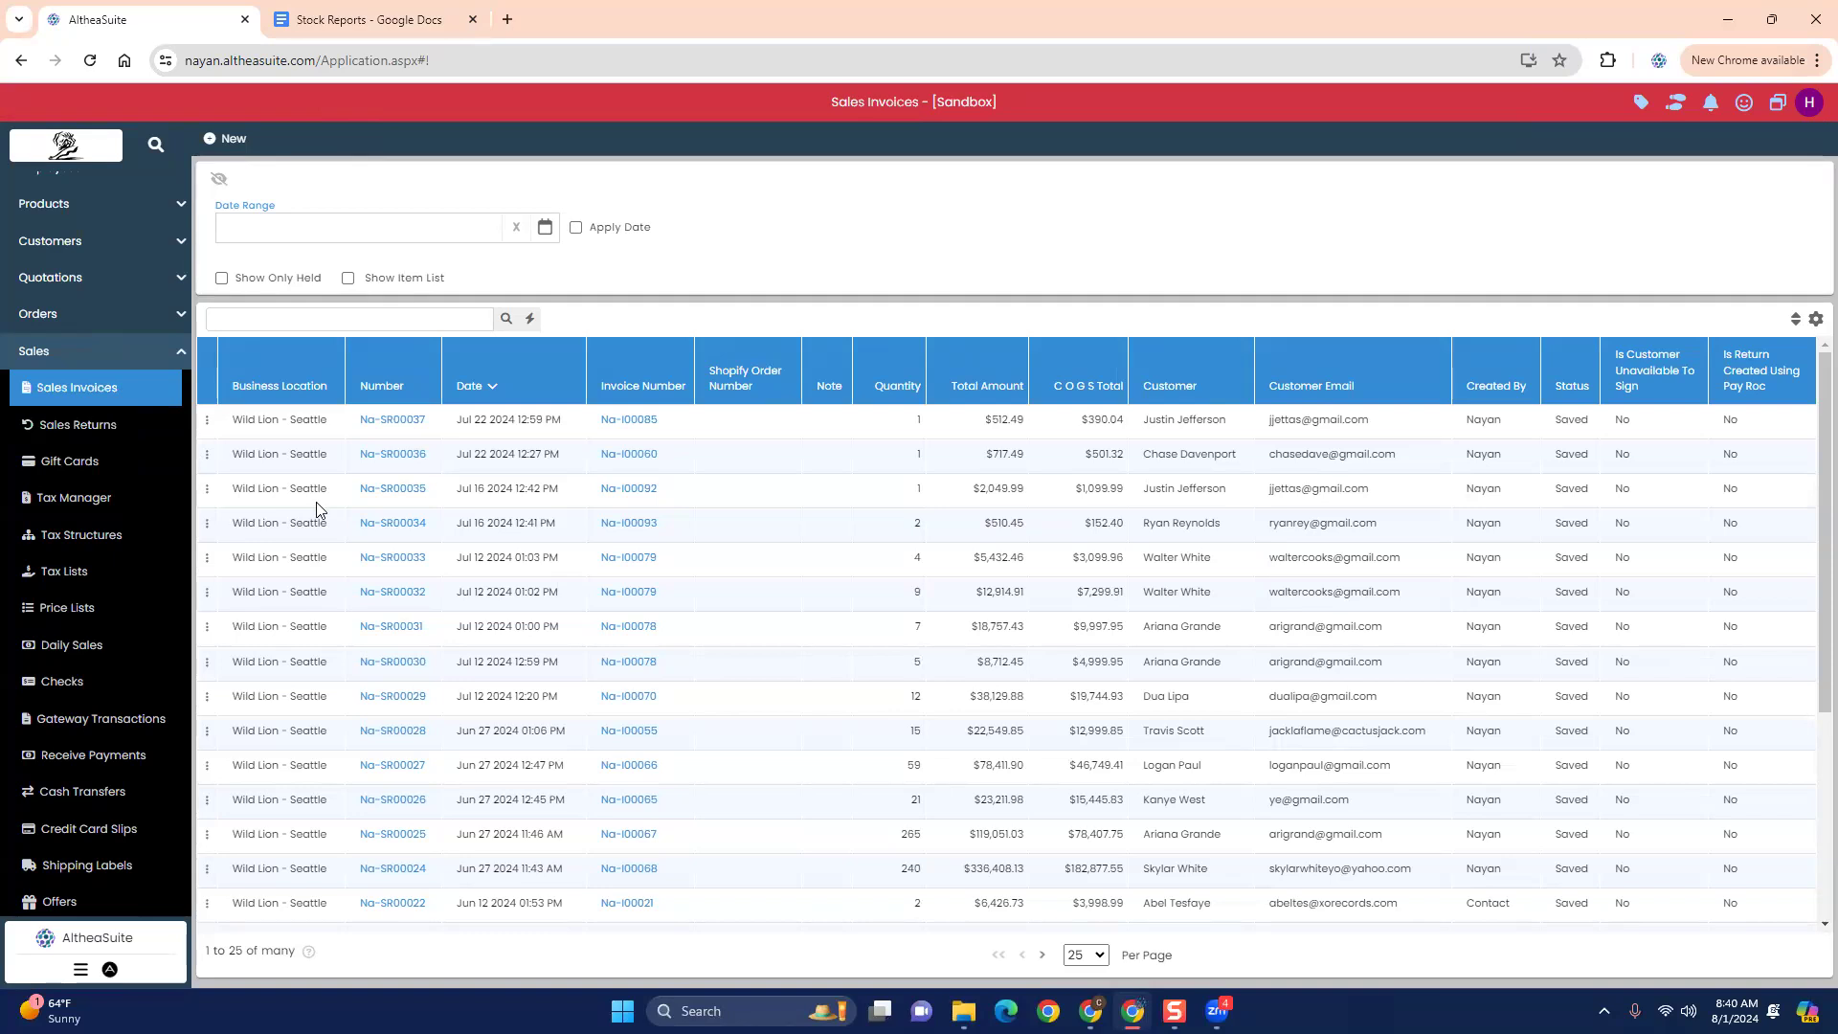
pyautogui.click(104, 395)
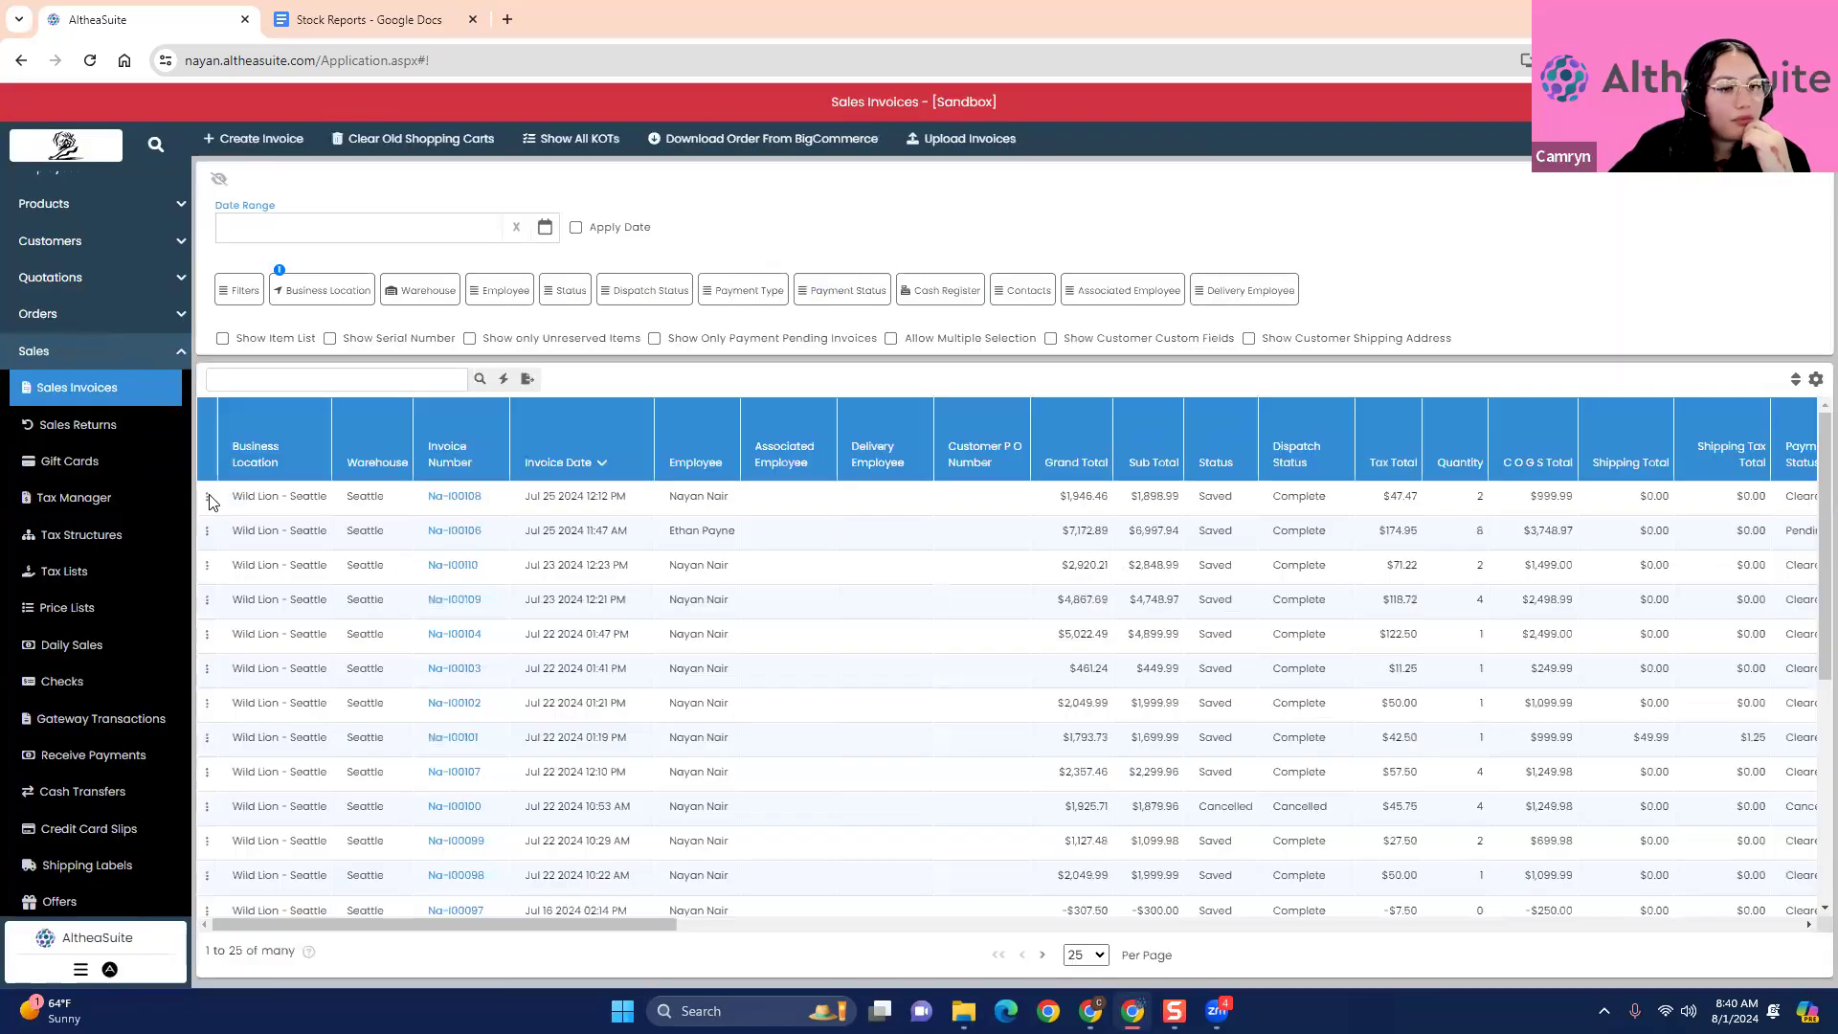
pyautogui.click(208, 498)
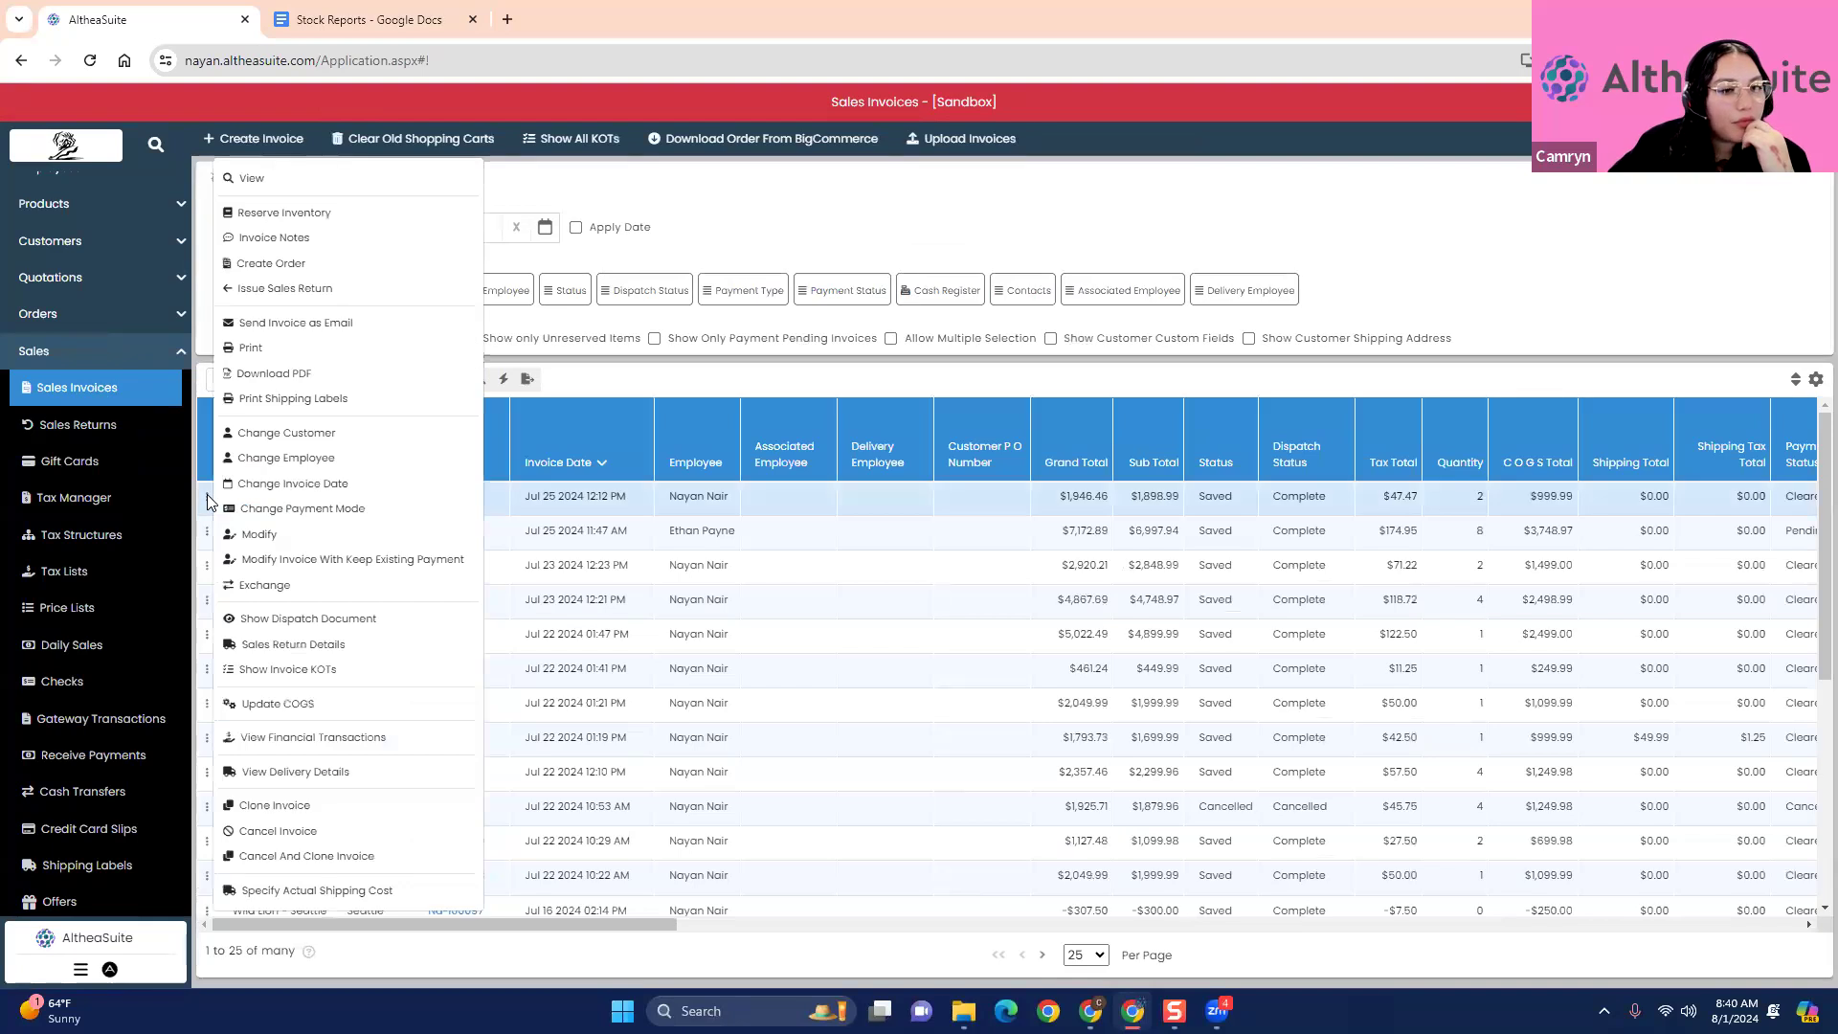
pyautogui.click(261, 585)
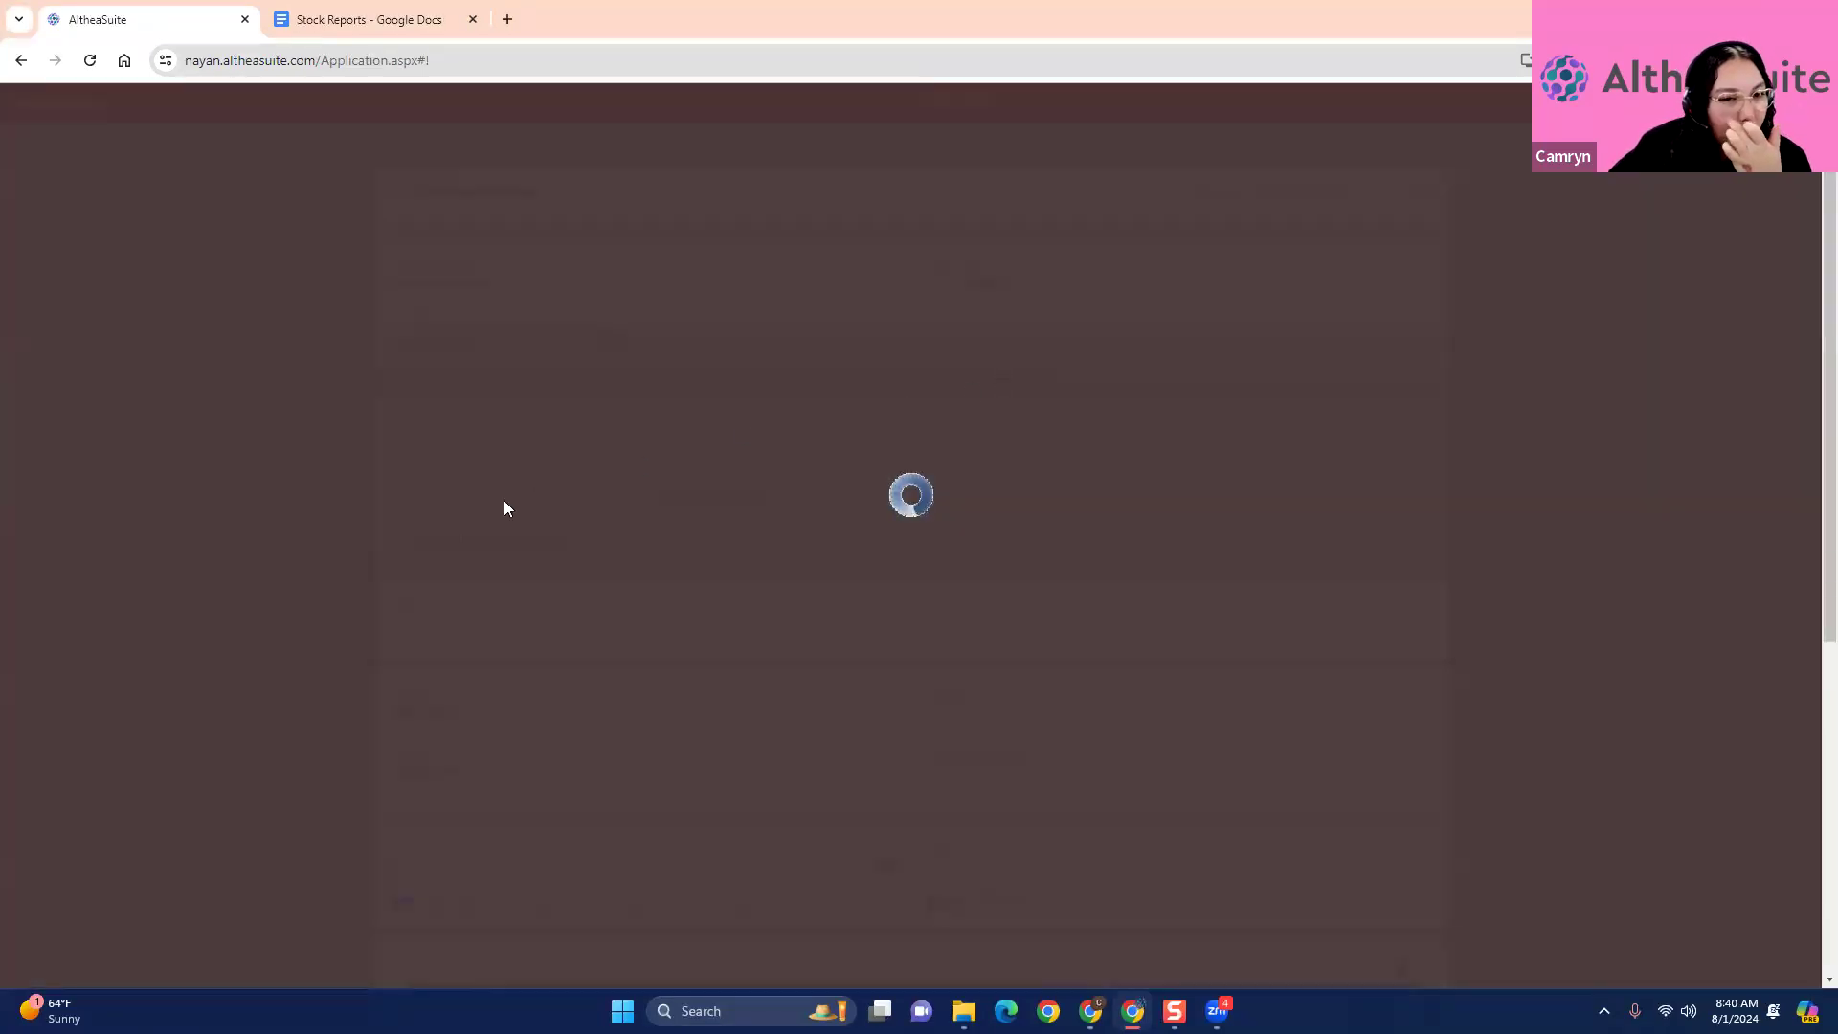
pyautogui.scroll(-3, 353, 465)
pyautogui.scroll(-5, 352, 465)
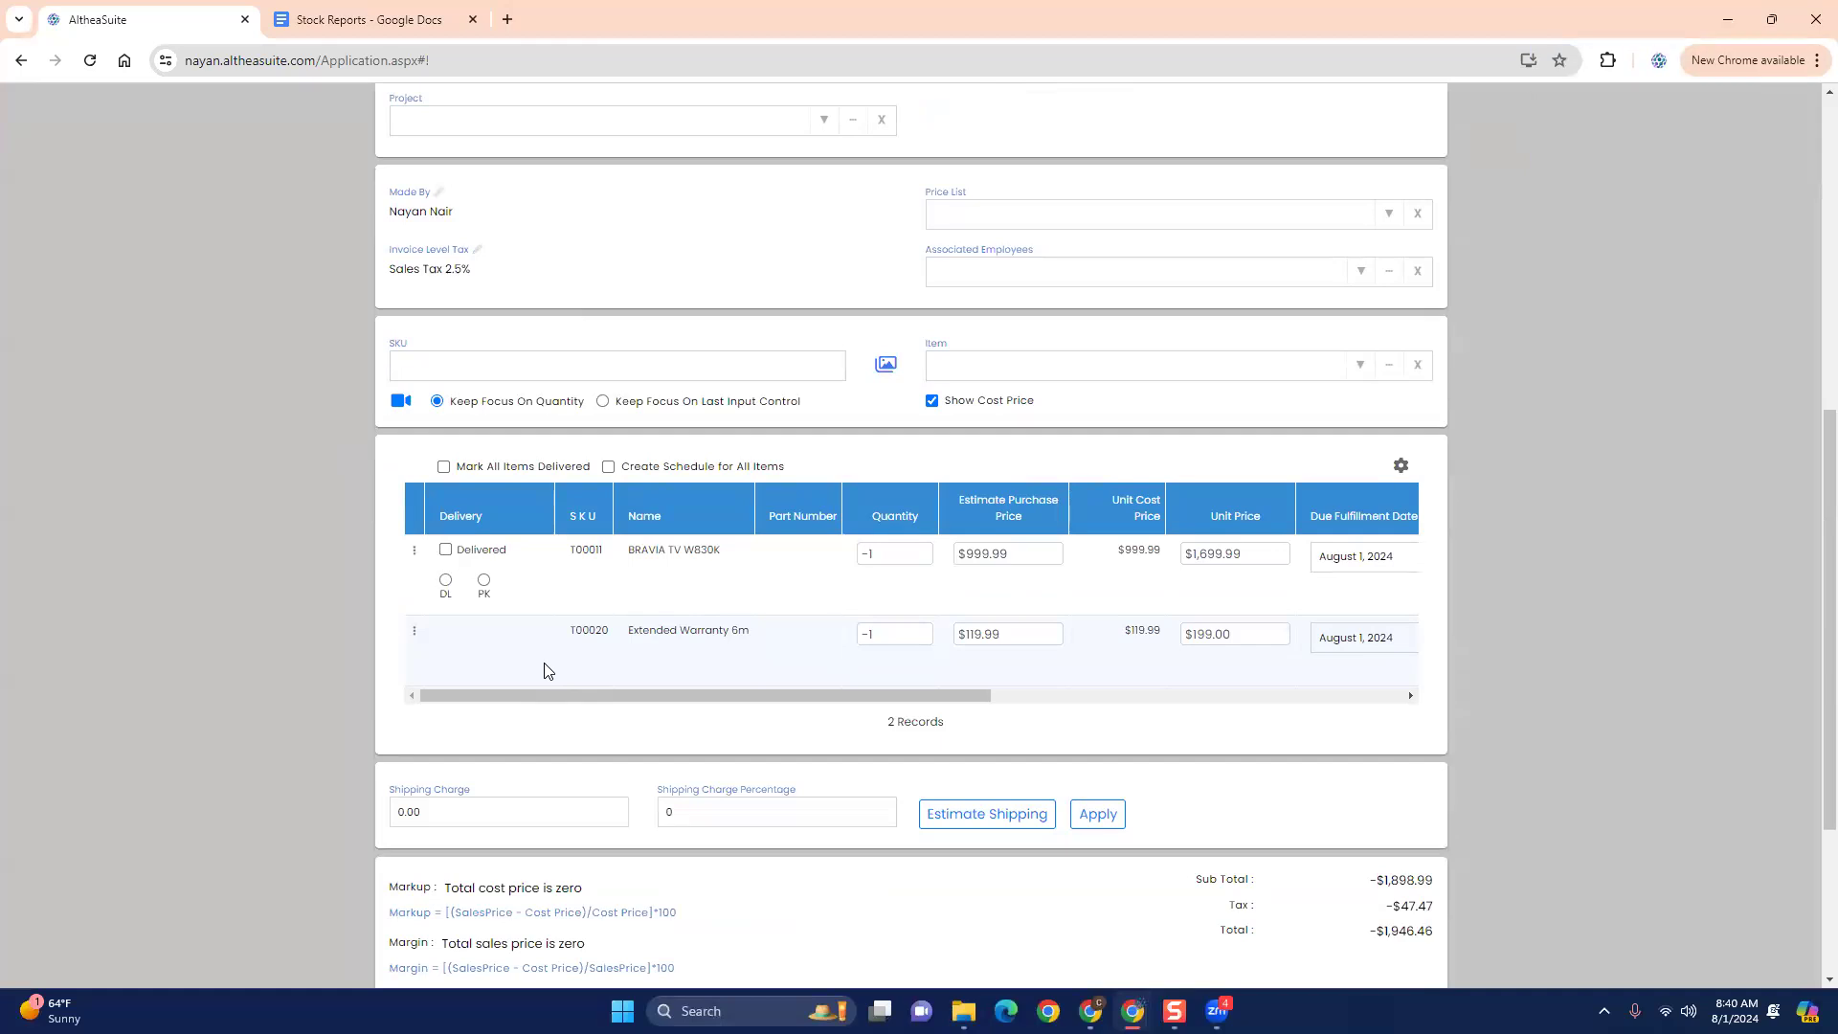
pyautogui.scroll(7, 1479, 551)
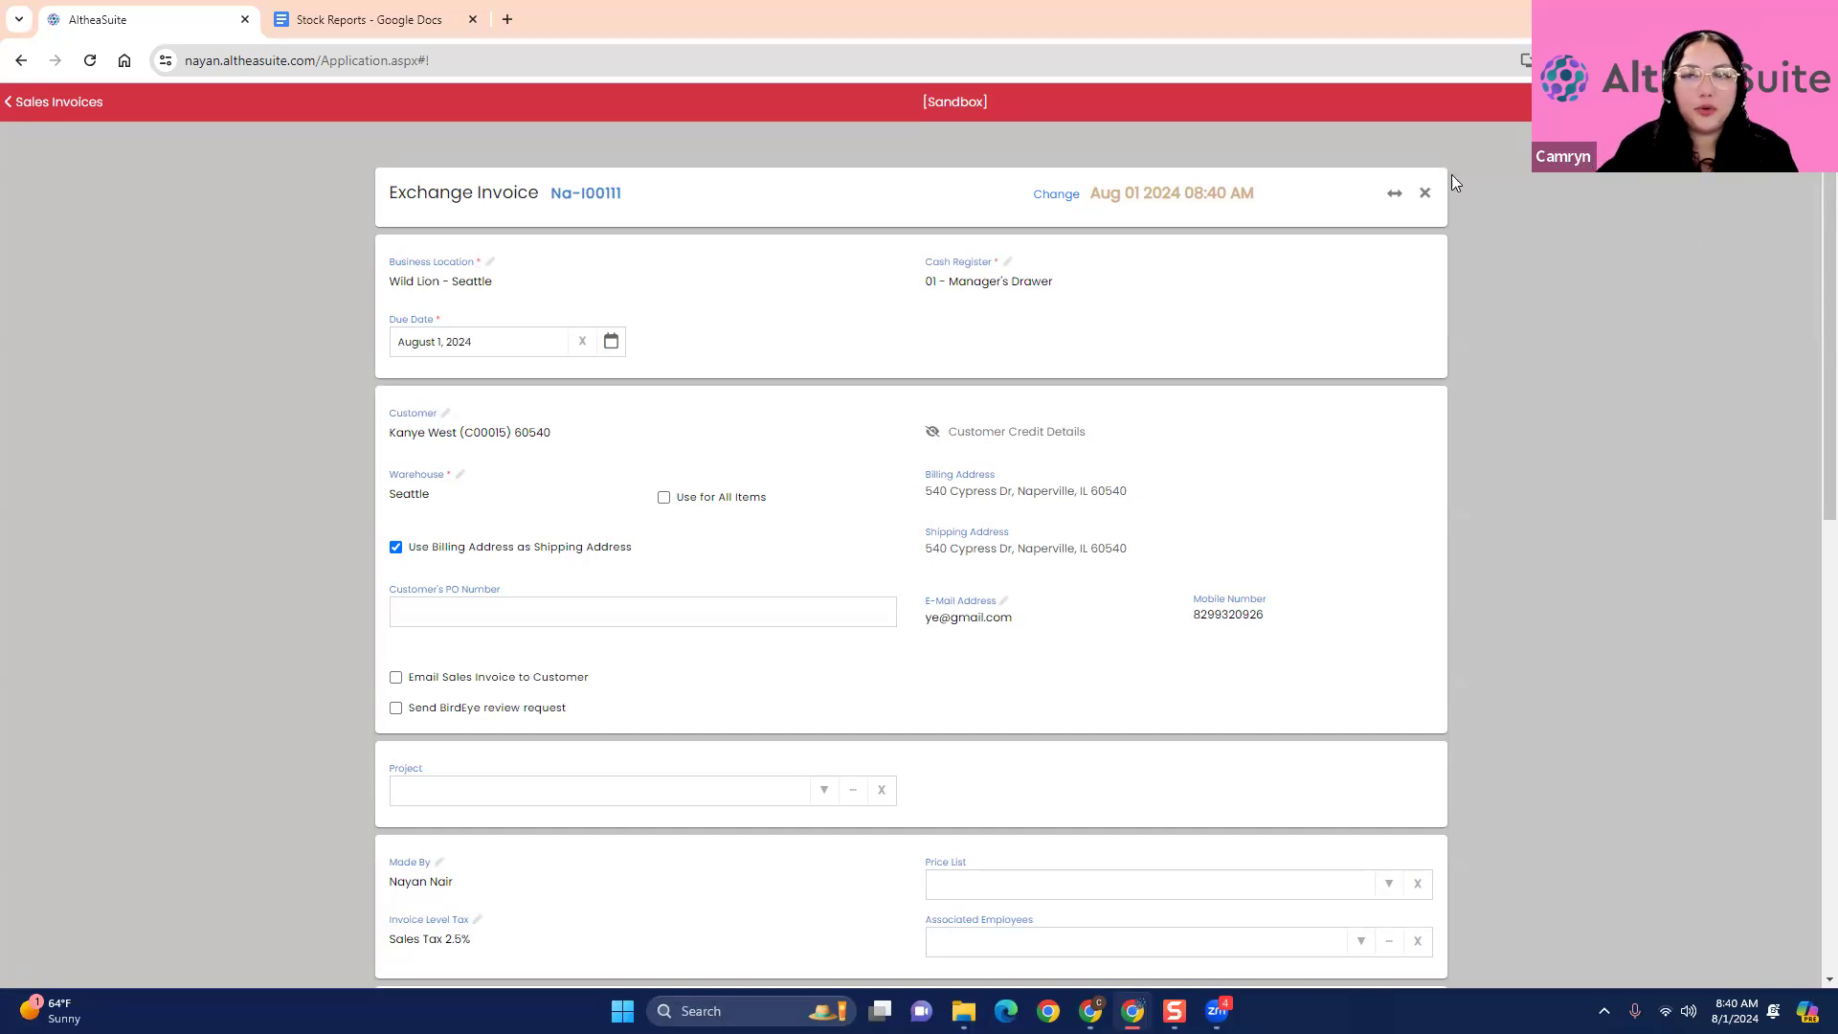
pyautogui.click(1425, 192)
pyautogui.click(975, 277)
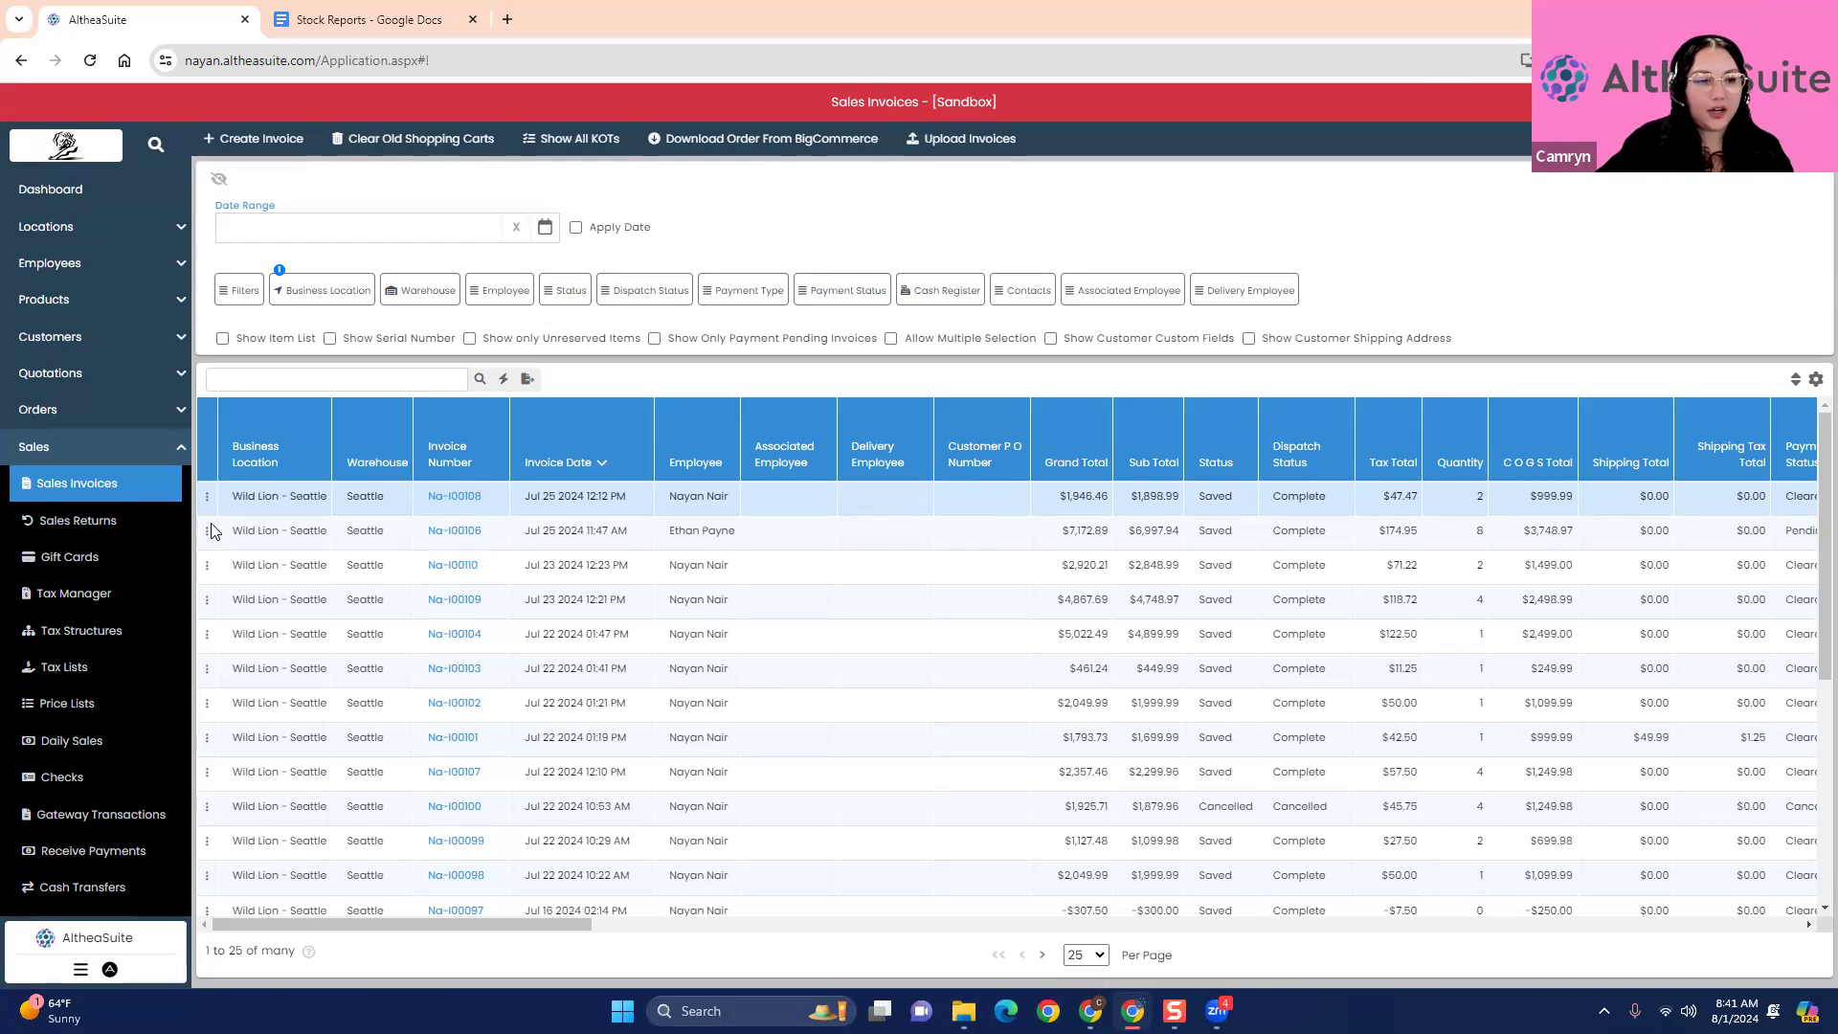
# - Open the exchange form for the Jul 23 2024 12:23 PM sales invoice and look through its details
pyautogui.click(207, 496)
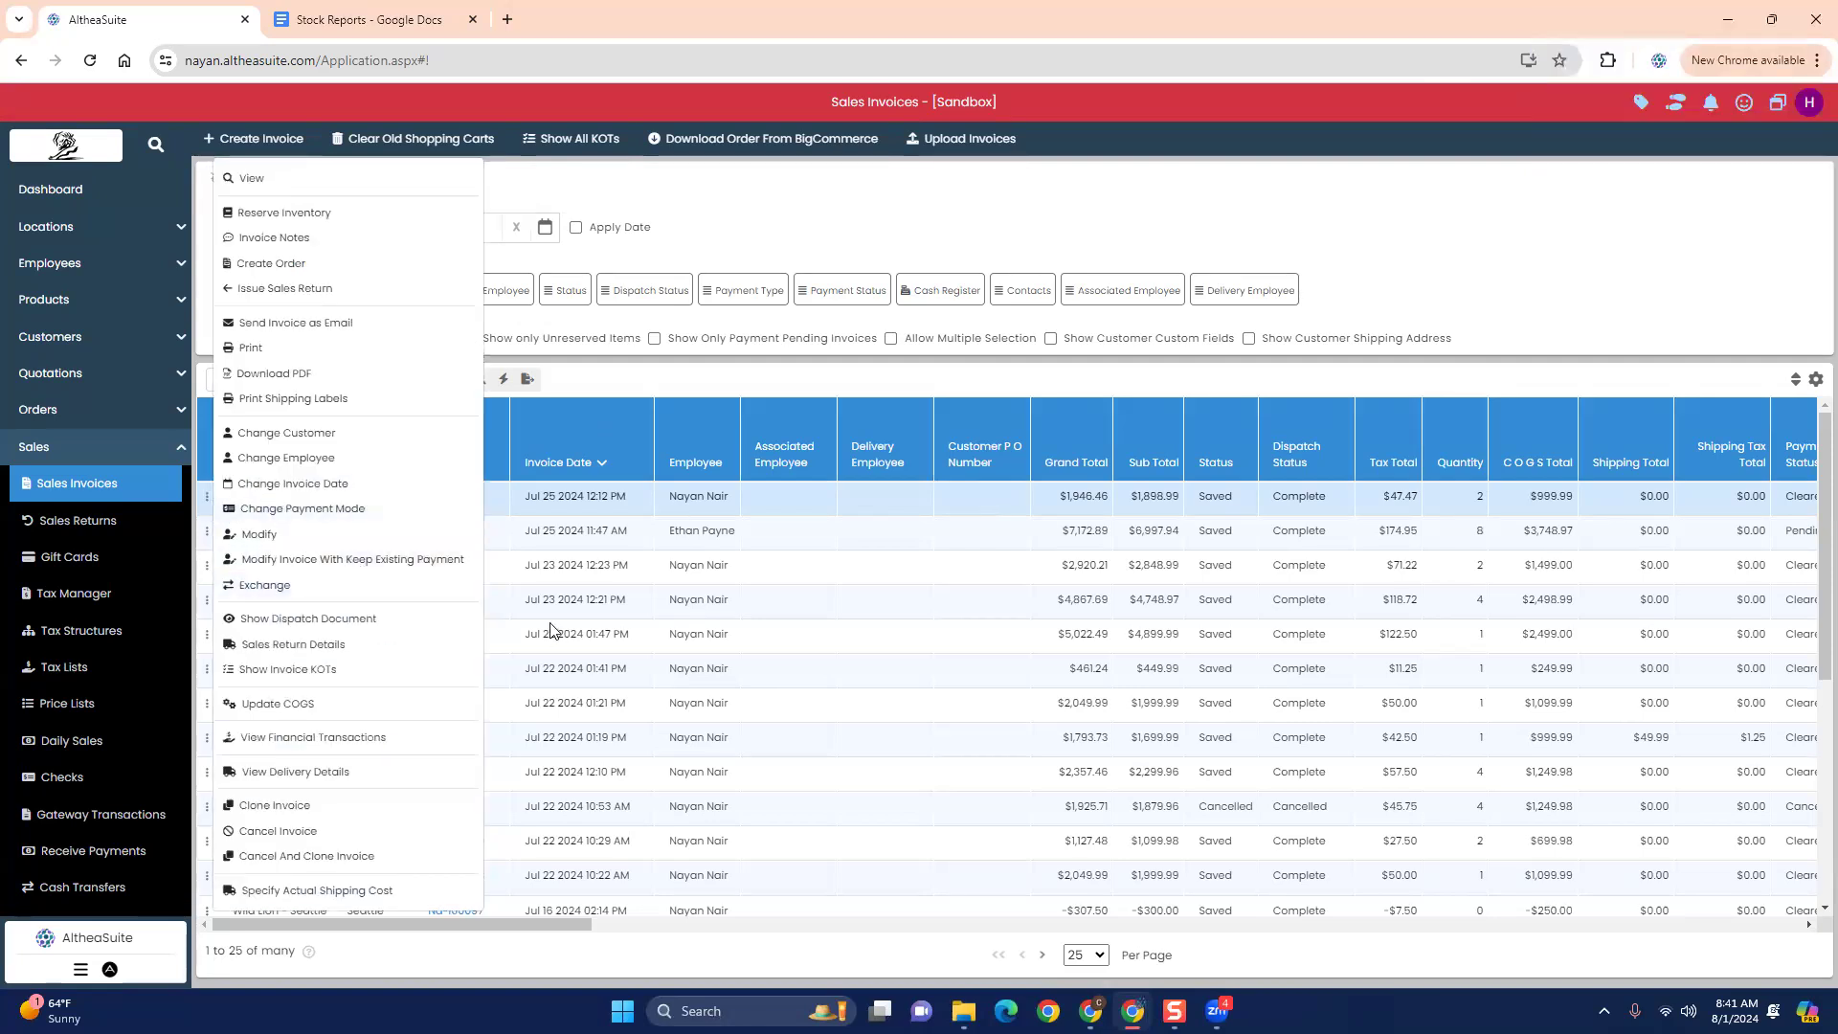
pyautogui.click(776, 222)
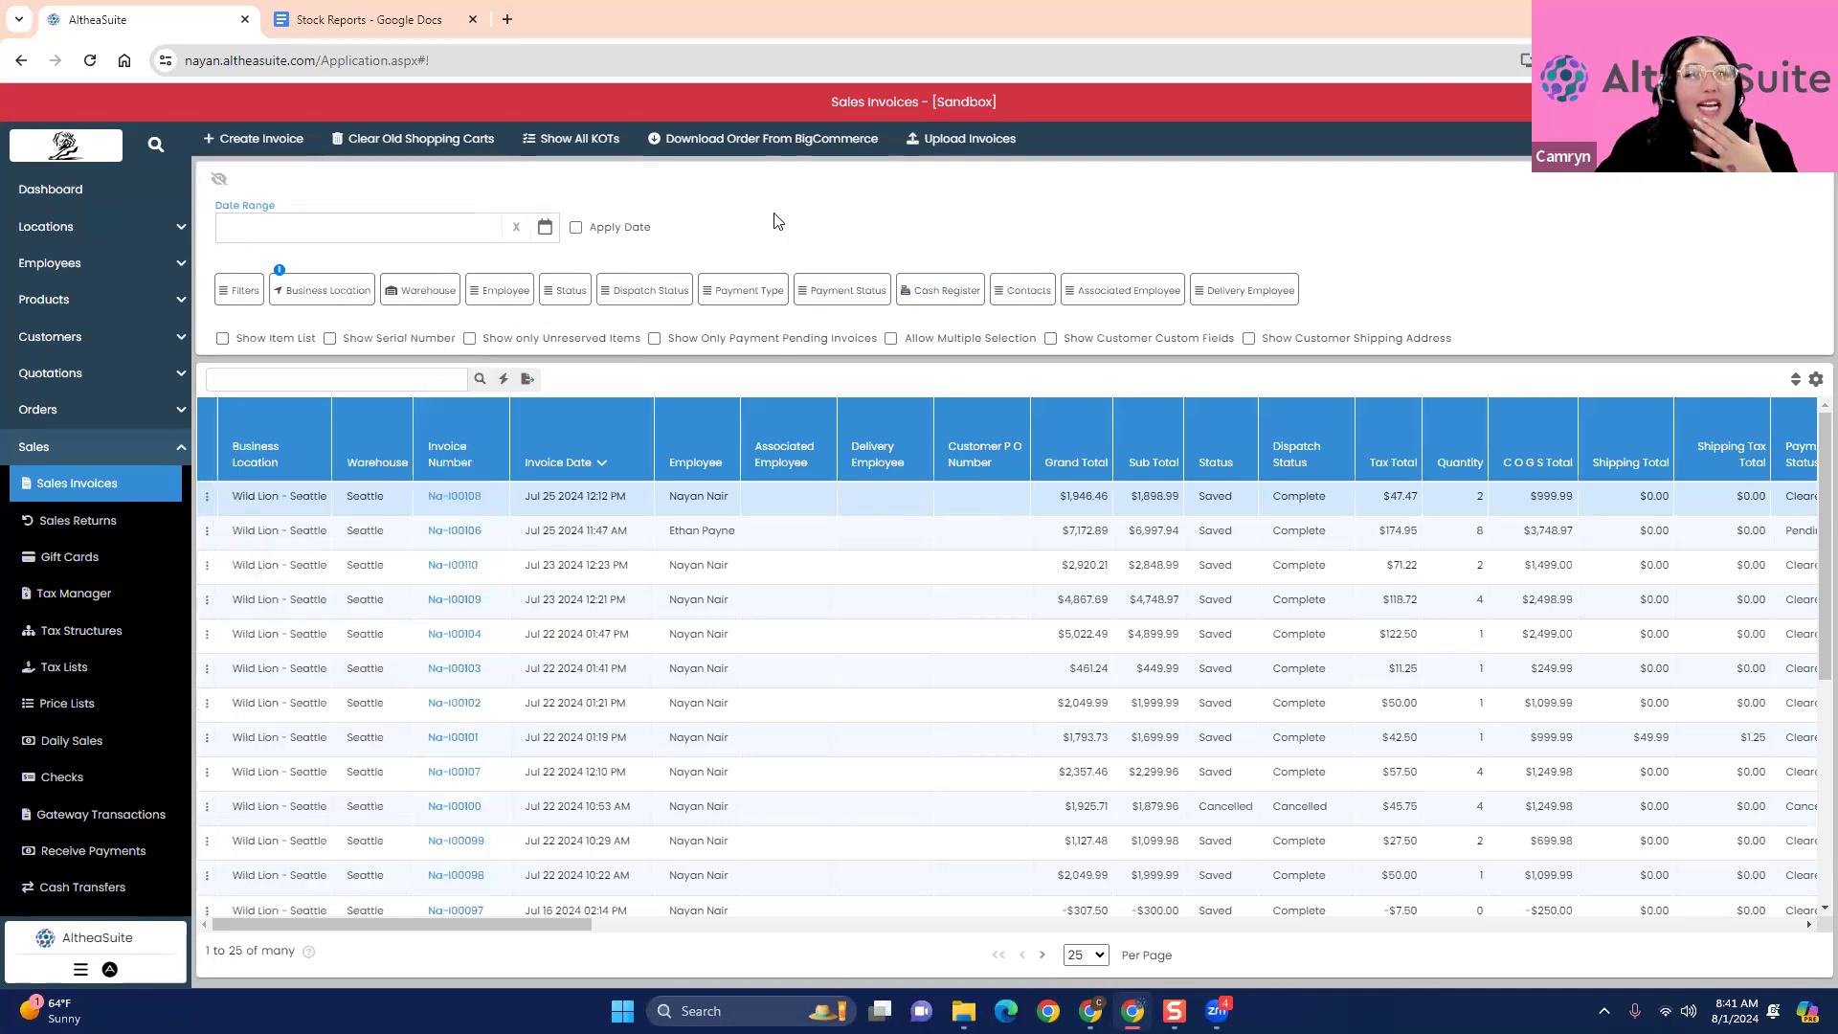
pyautogui.click(206, 565)
pyautogui.click(265, 583)
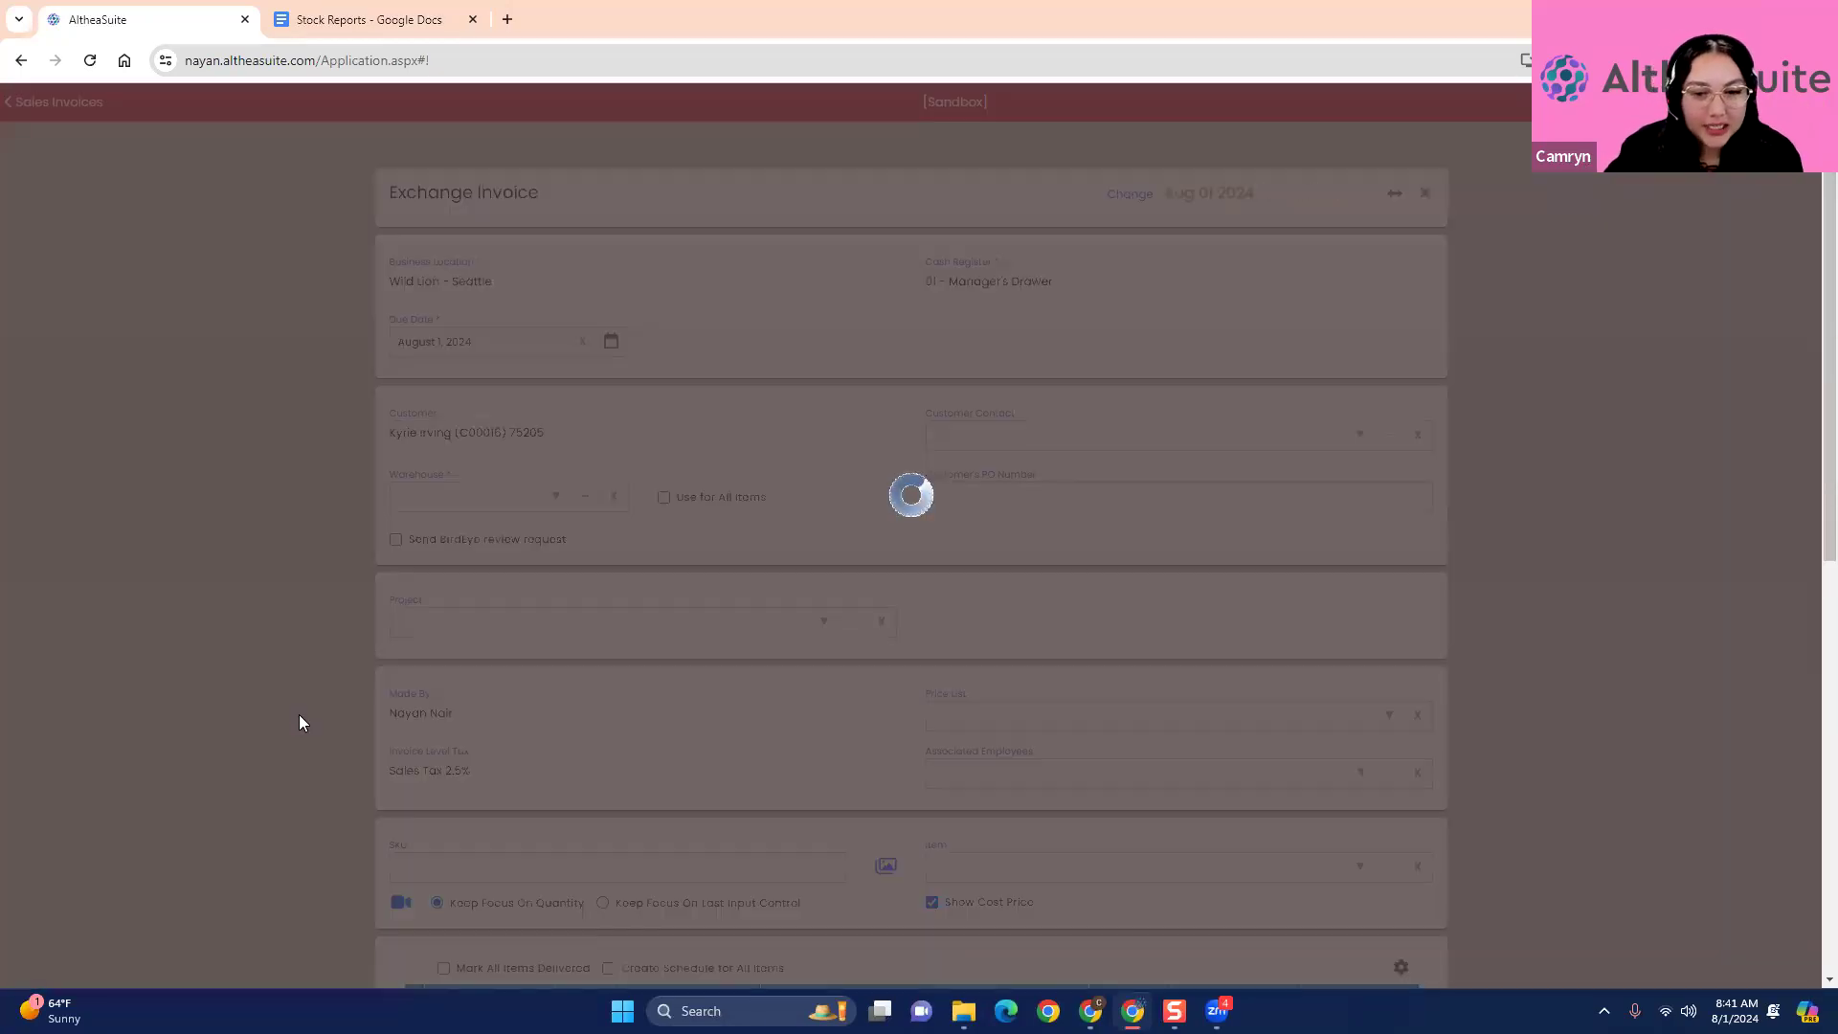
pyautogui.scroll(-2, 299, 714)
pyautogui.scroll(2, 298, 714)
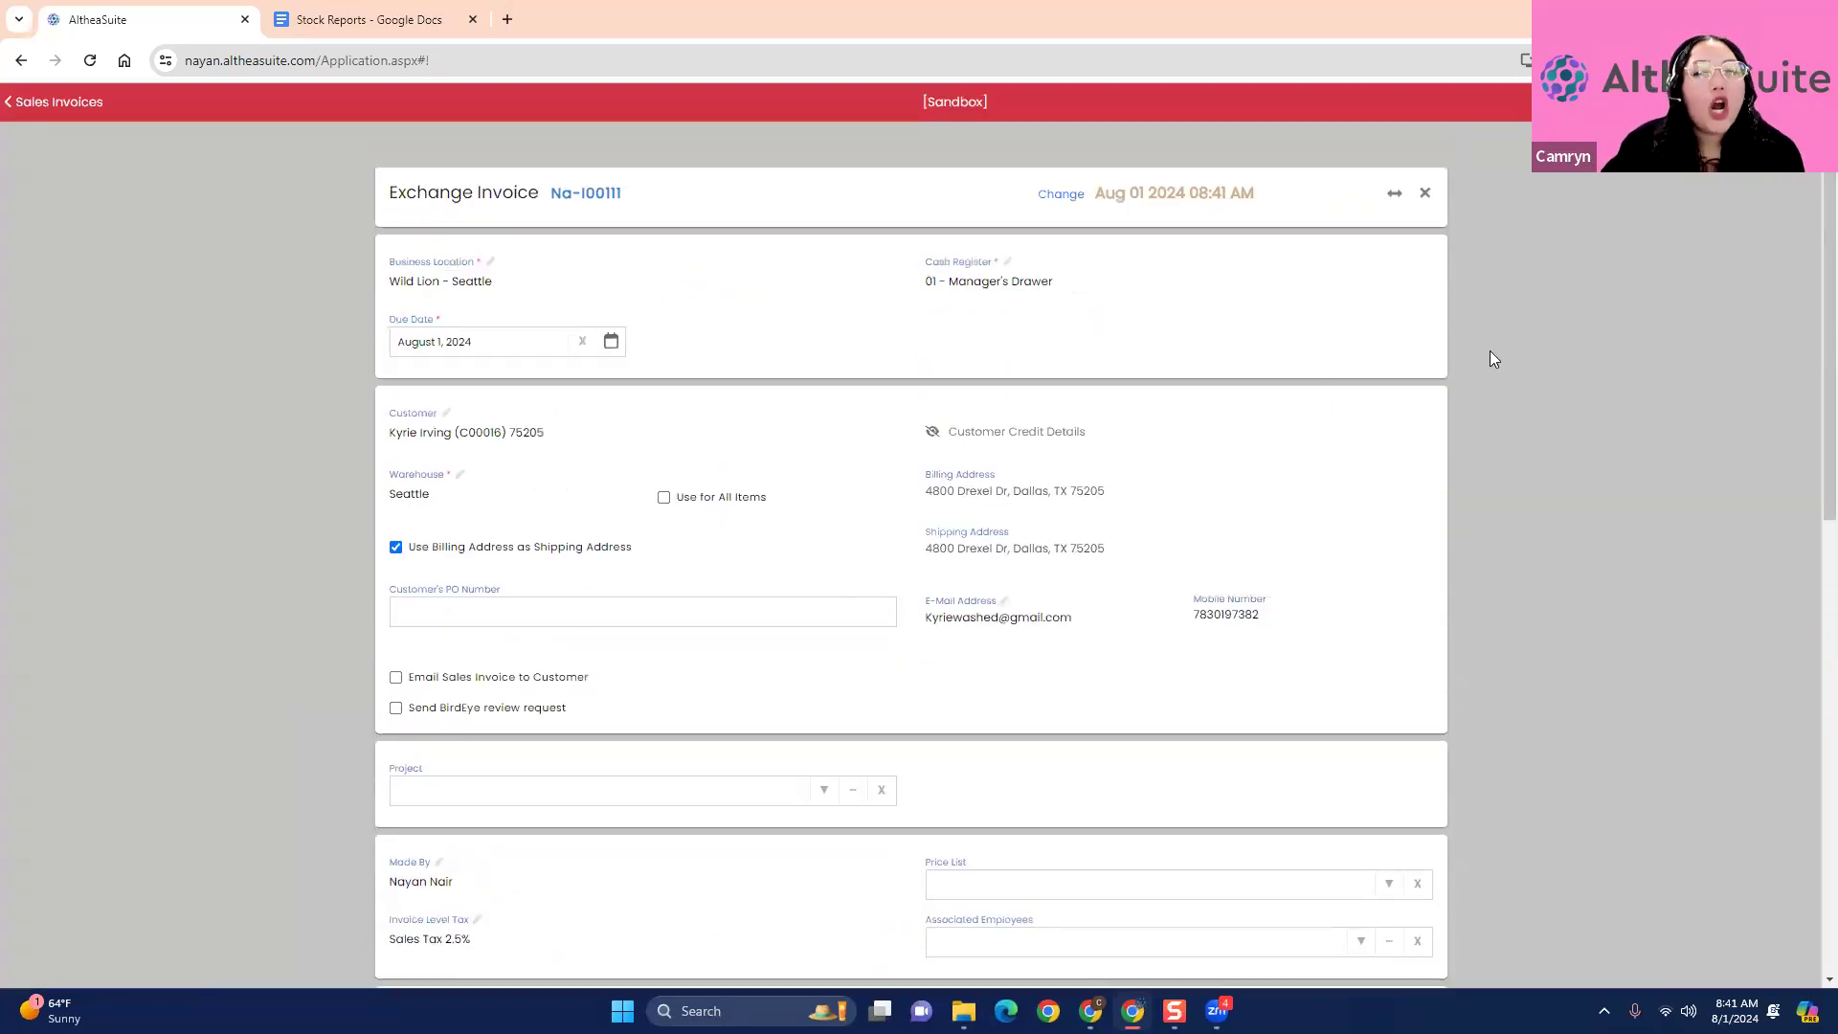
# - Cancel the exchange in progress and open the Jul 23 2024 12:23 PM invoice for modification with its existing payment kept
pyautogui.click(1425, 196)
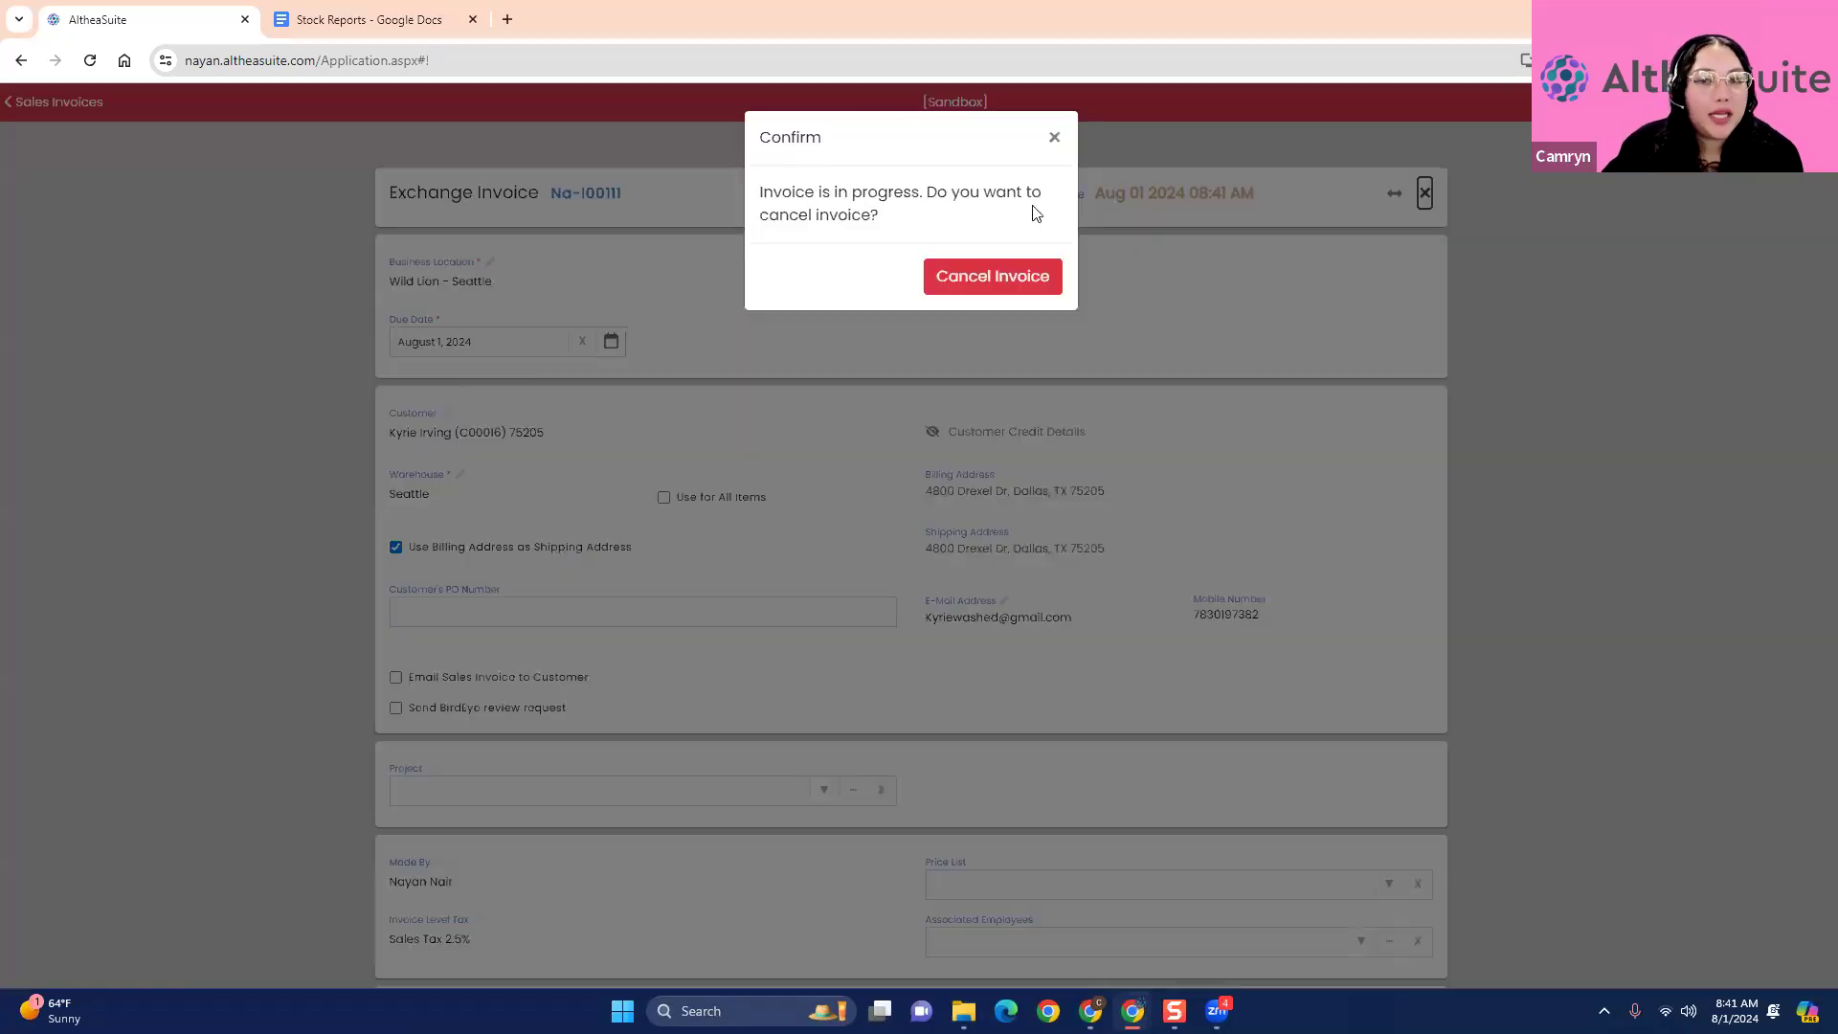
pyautogui.click(977, 288)
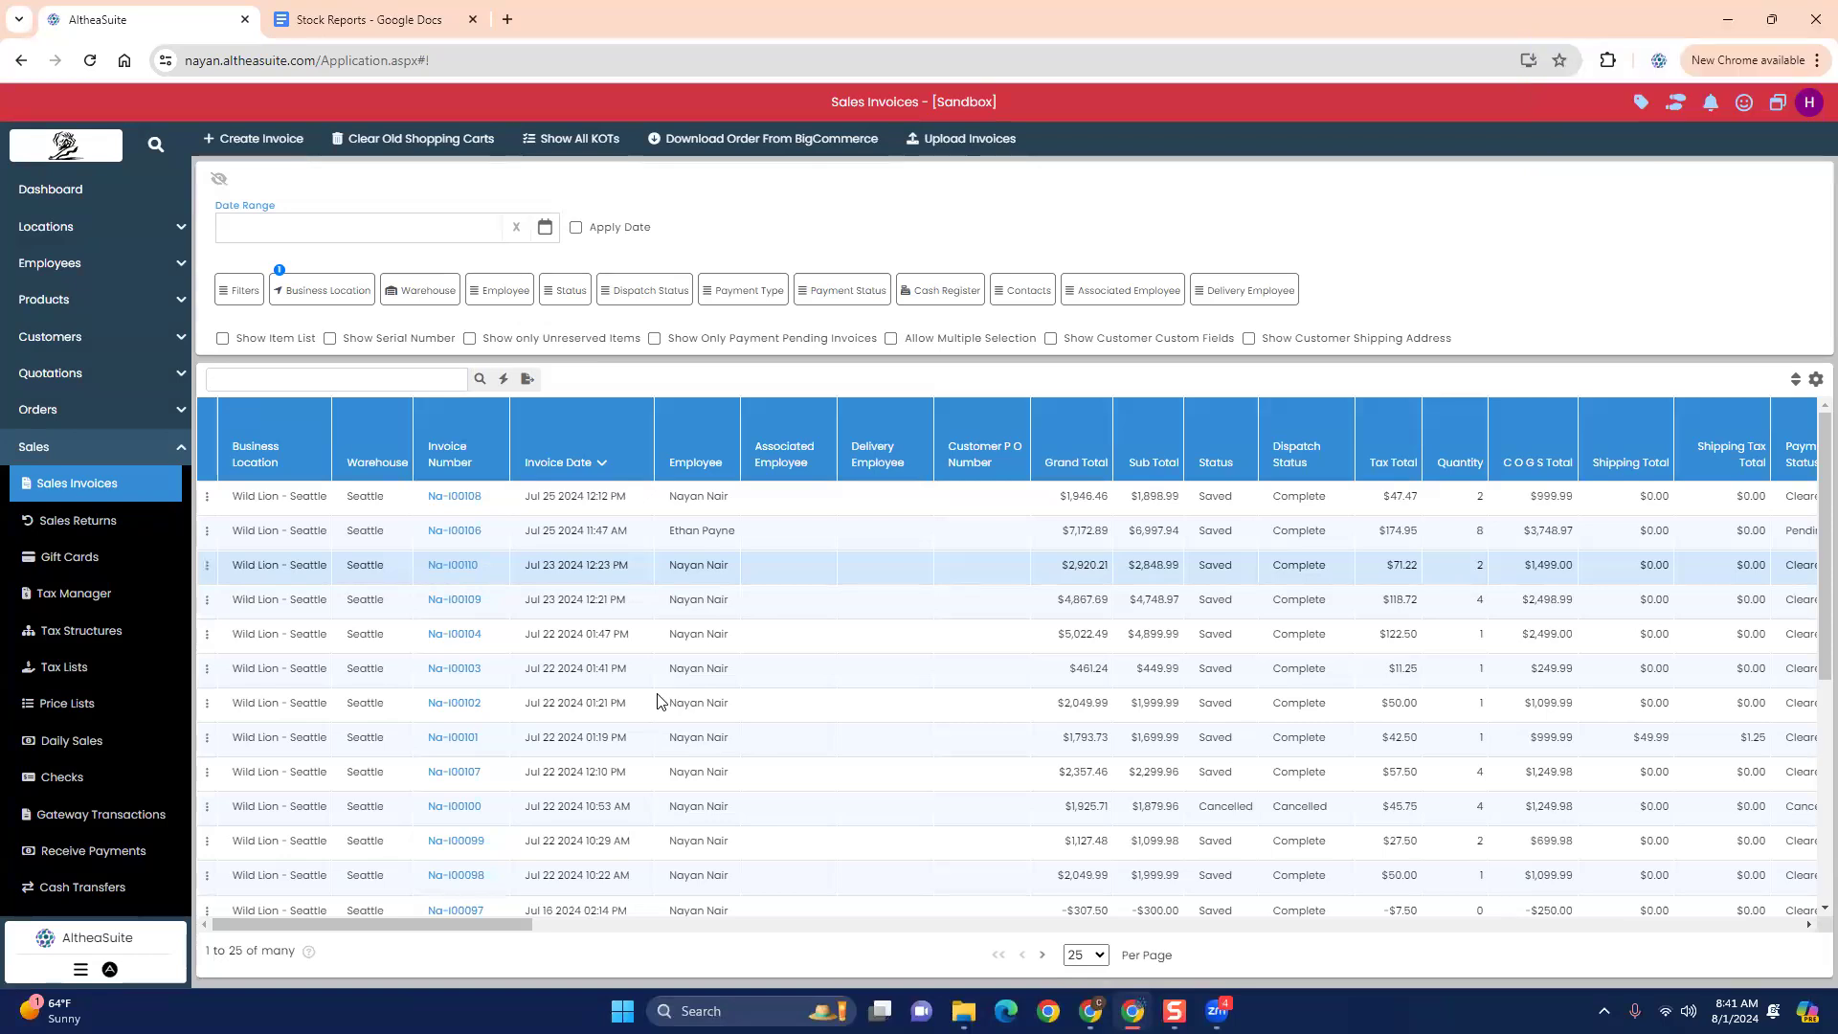
pyautogui.click(206, 565)
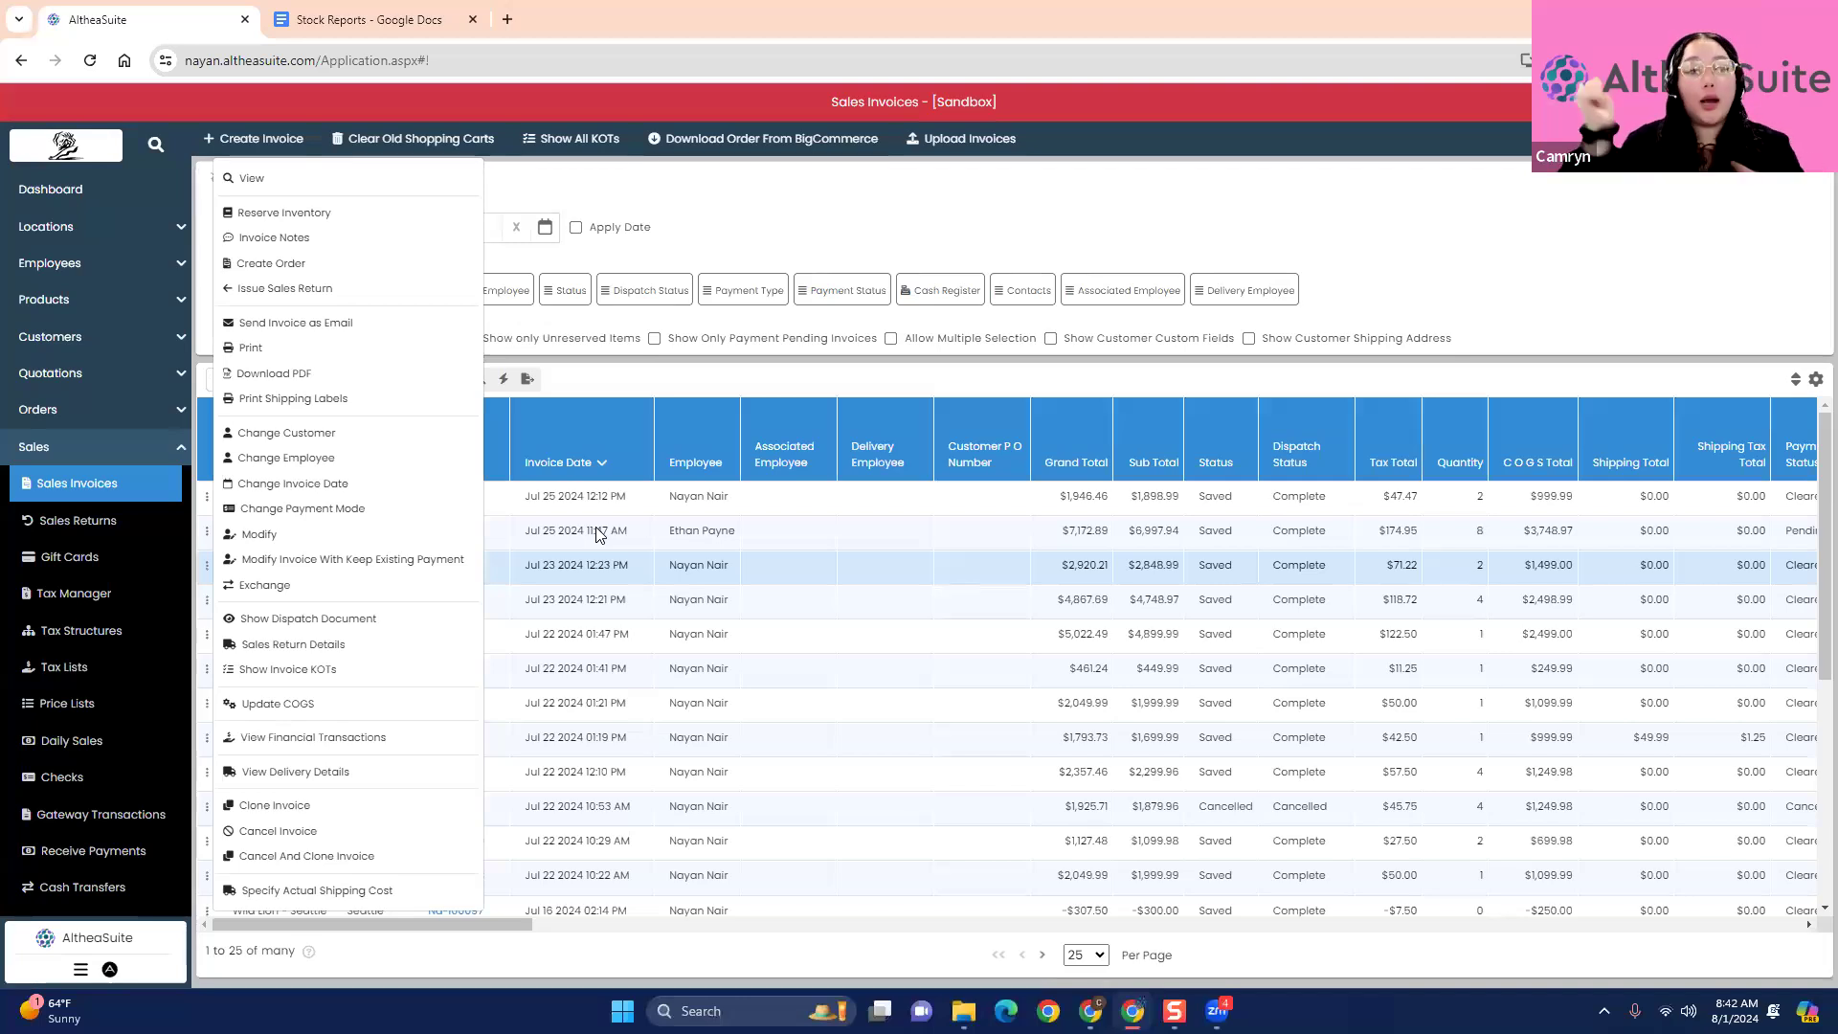
pyautogui.click(347, 563)
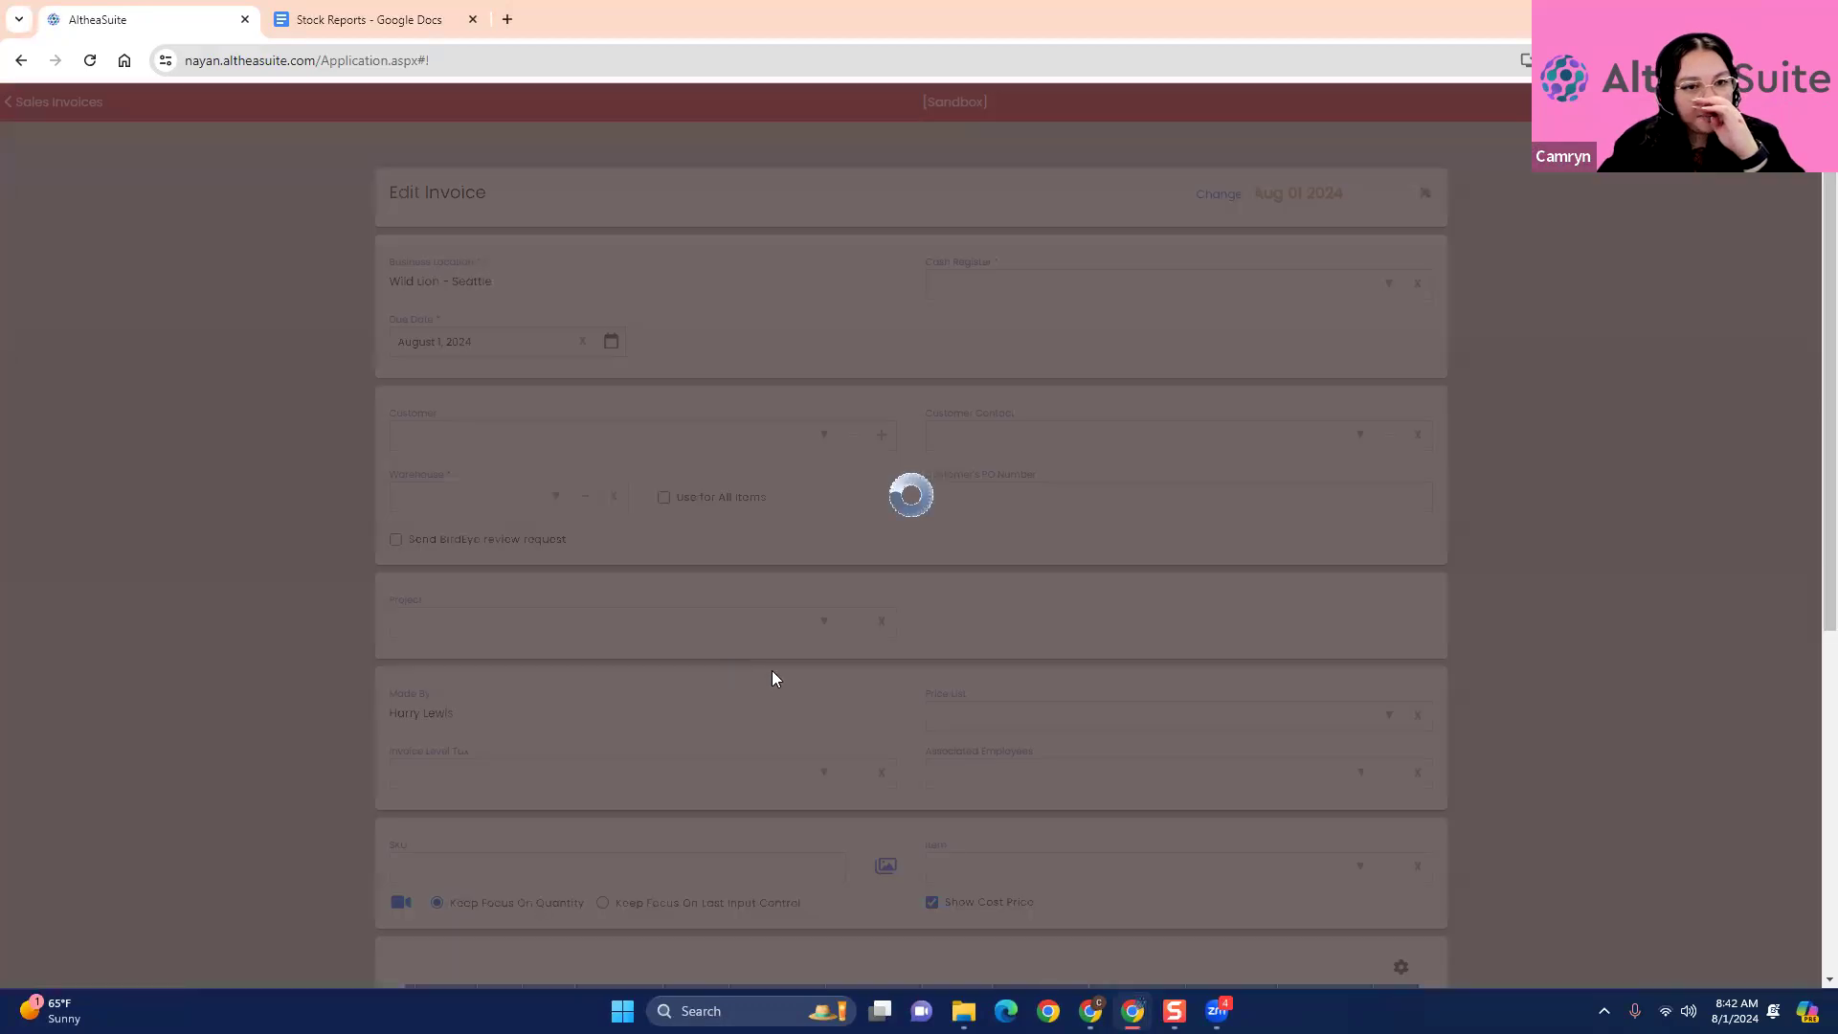
# - Look through the invoice's items and totals, and add the Disposal Fee item
pyautogui.scroll(-4, 1509, 612)
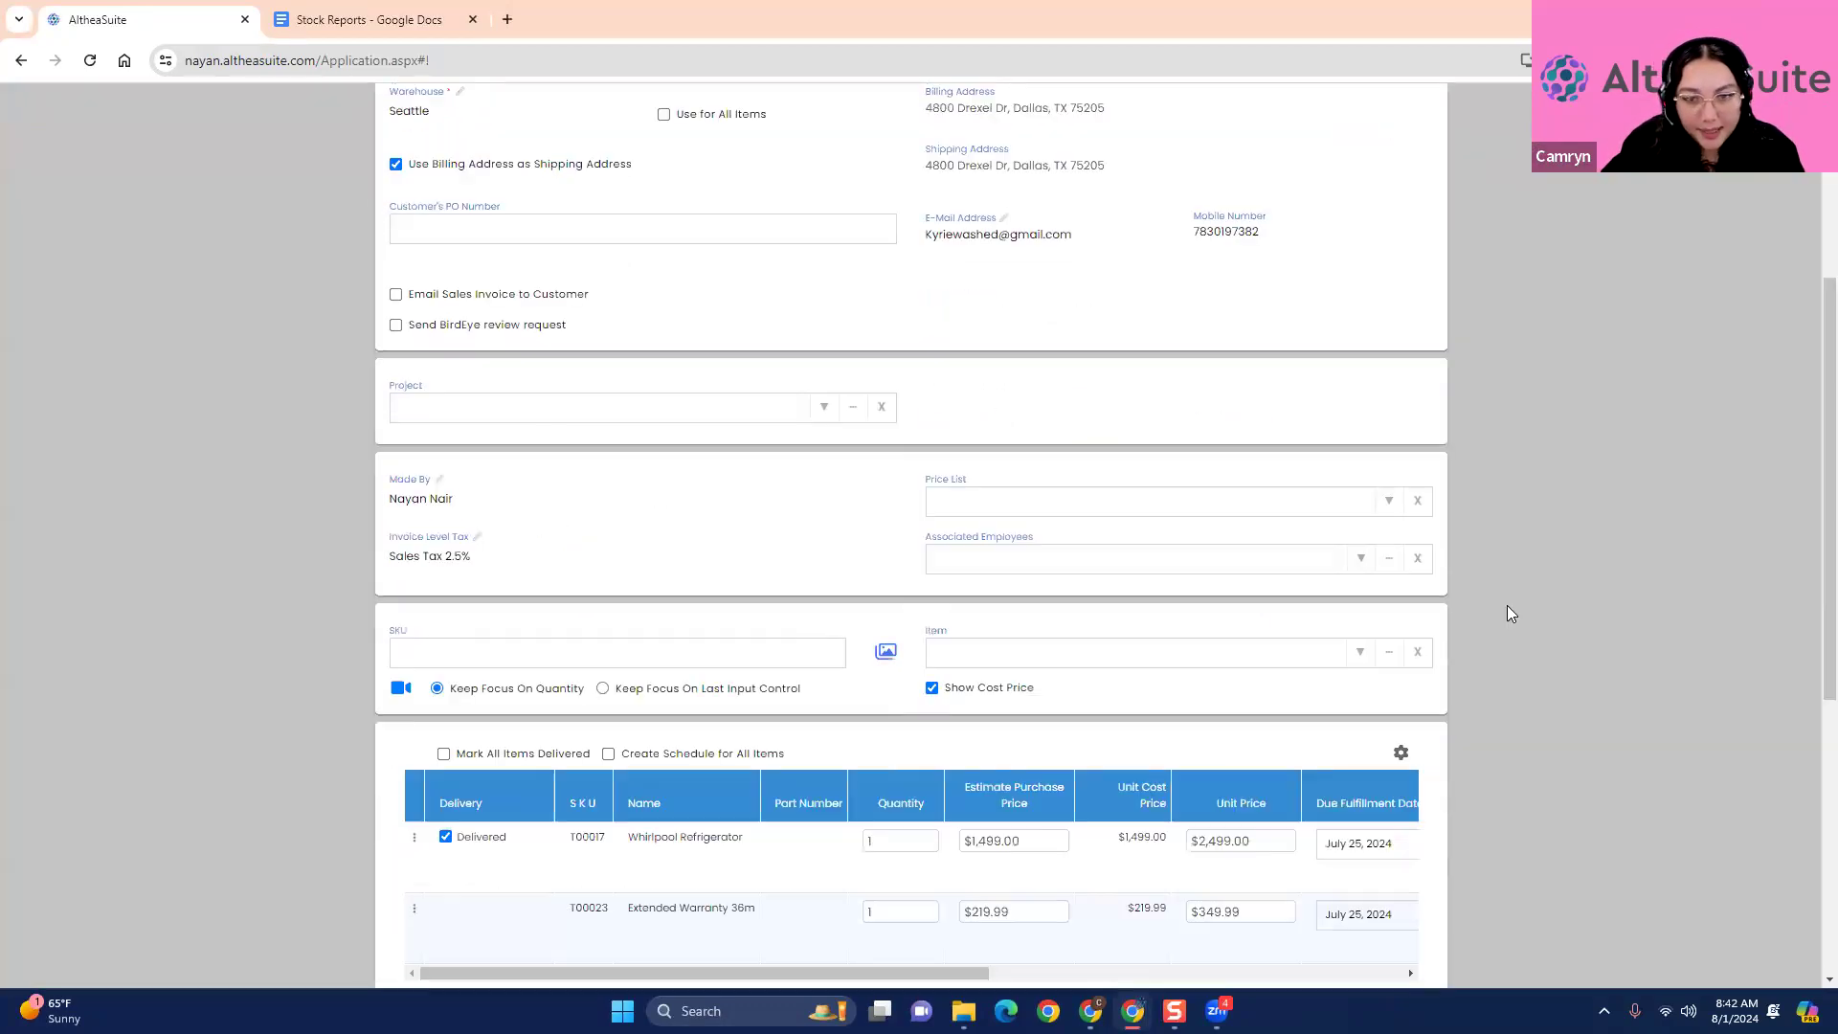
pyautogui.scroll(-4, 1508, 612)
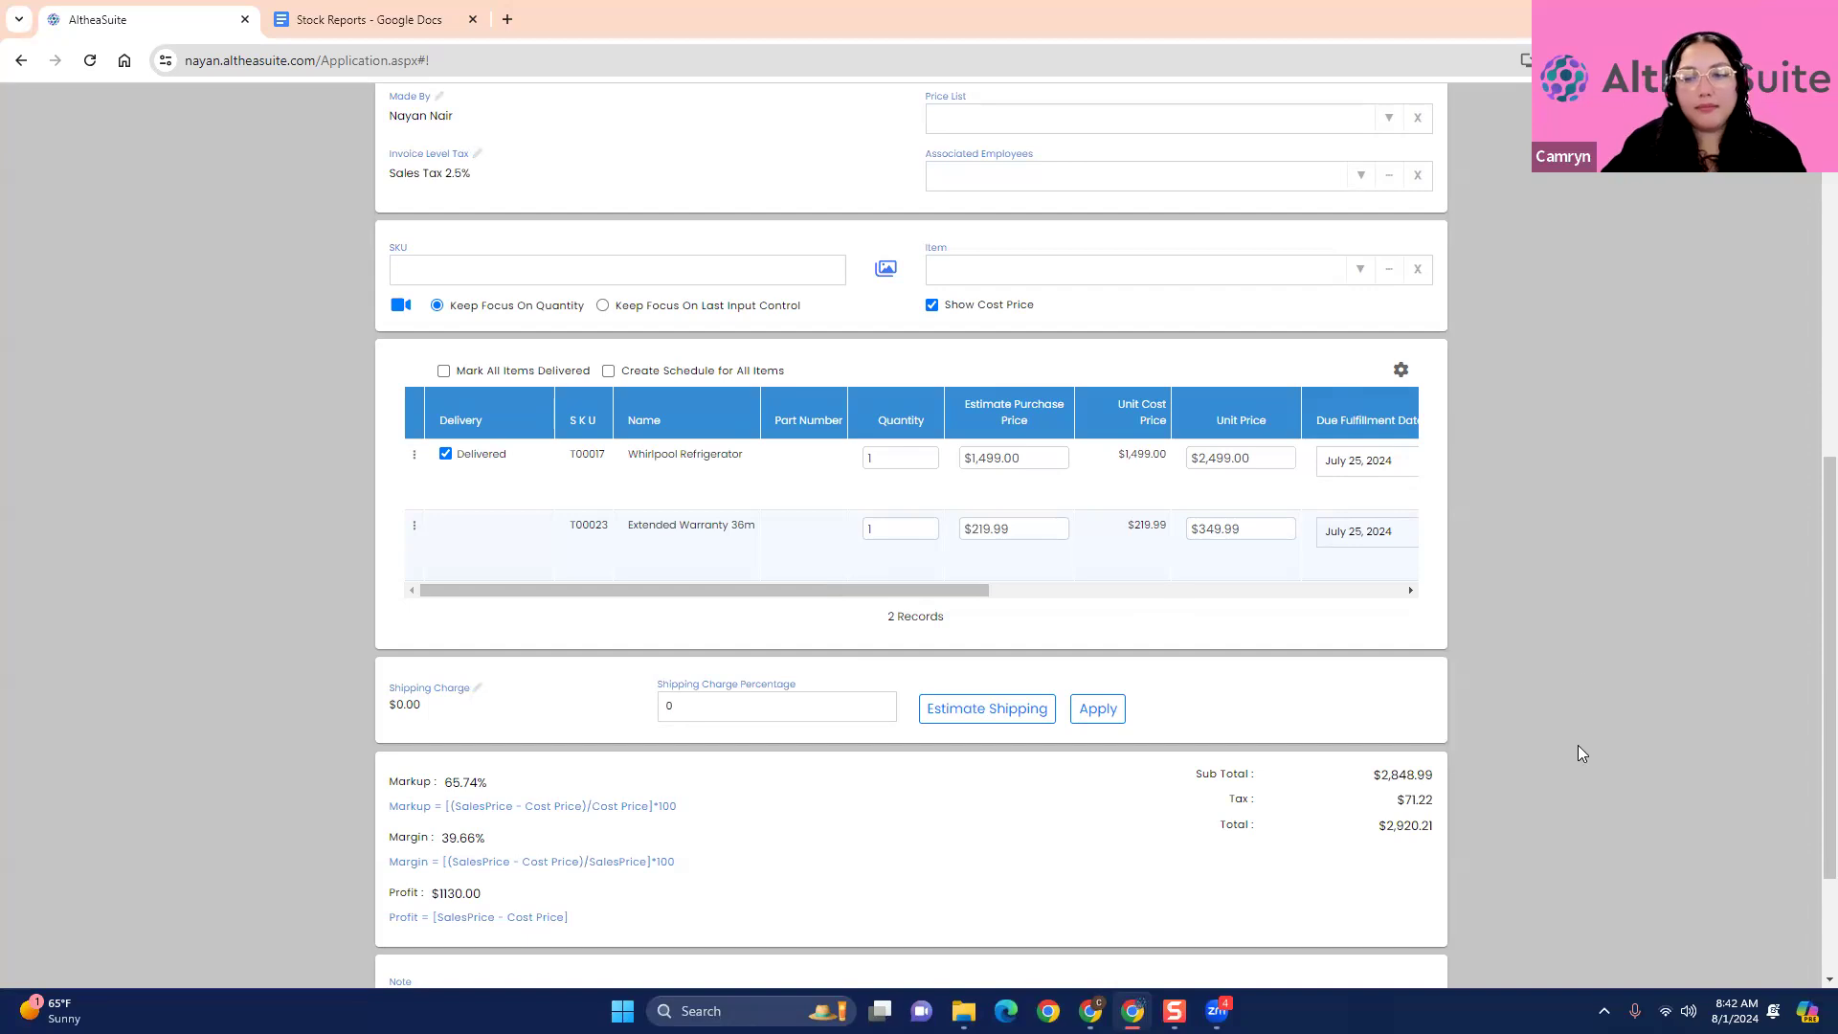
pyautogui.scroll(-2, 1578, 745)
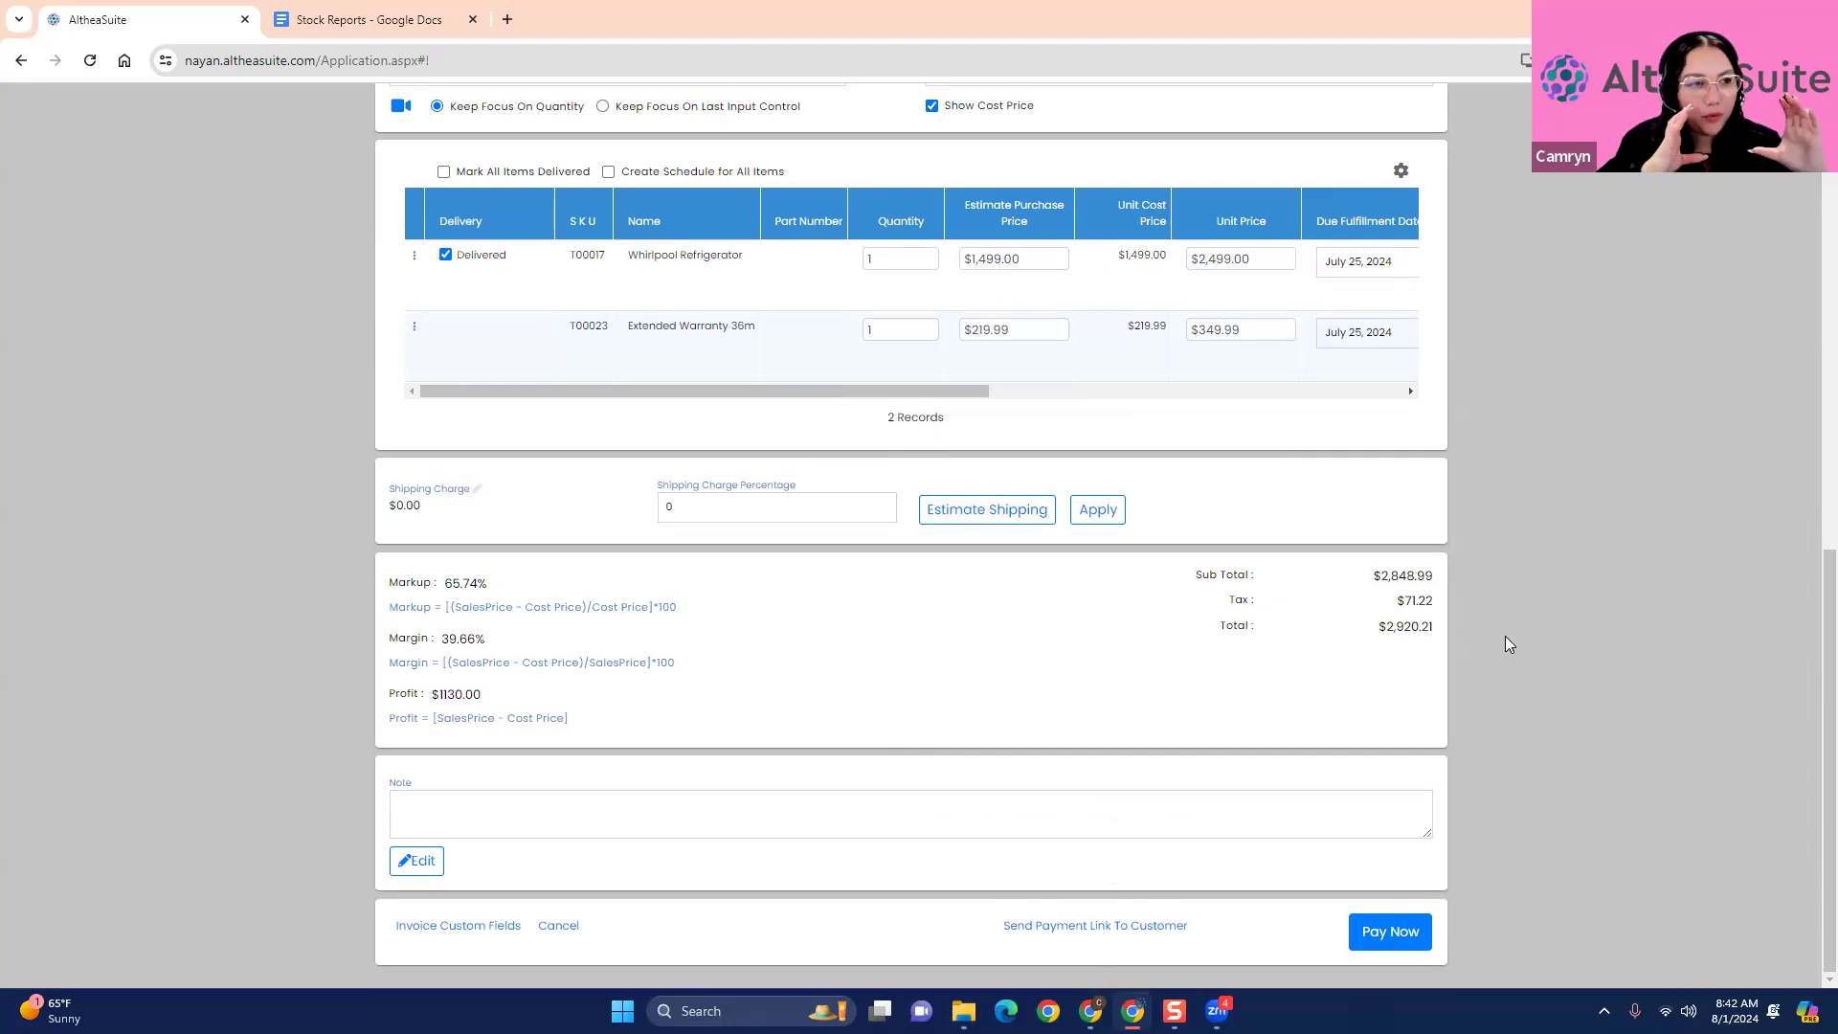
pyautogui.scroll(3, 1516, 624)
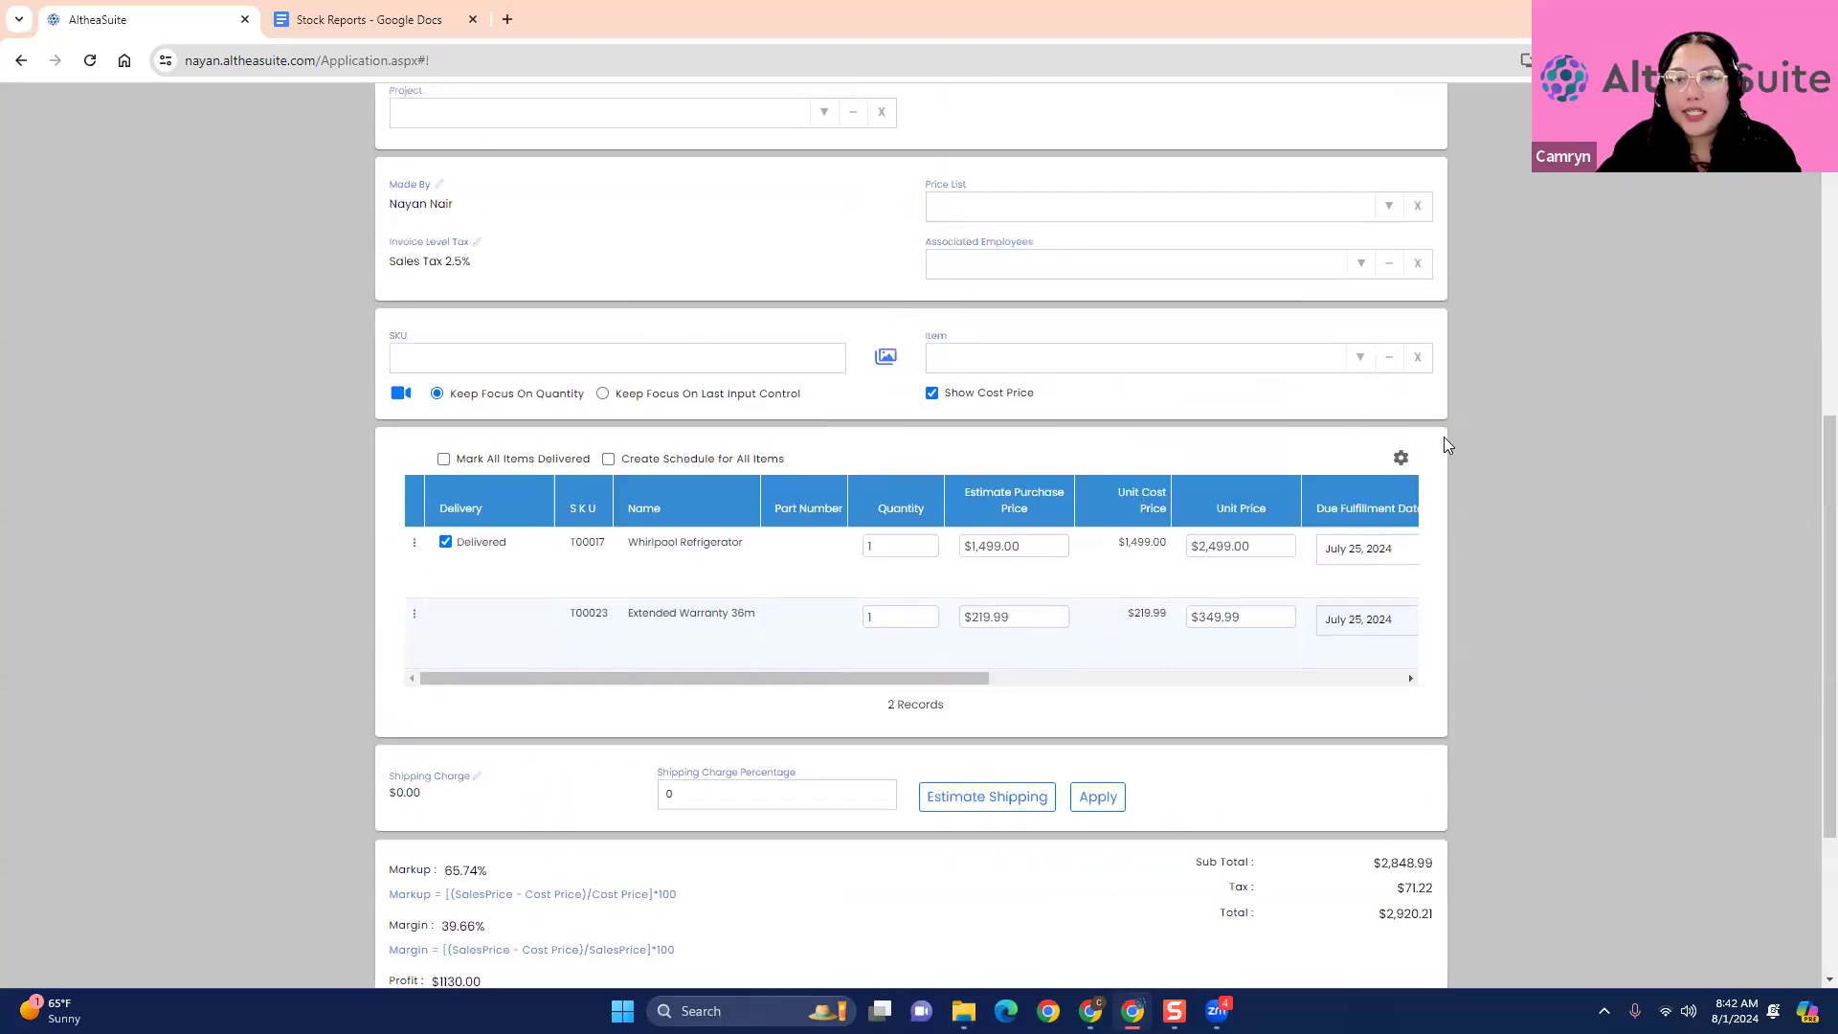
pyautogui.click(1361, 360)
pyautogui.click(1195, 479)
pyautogui.scroll(-2, 1149, 526)
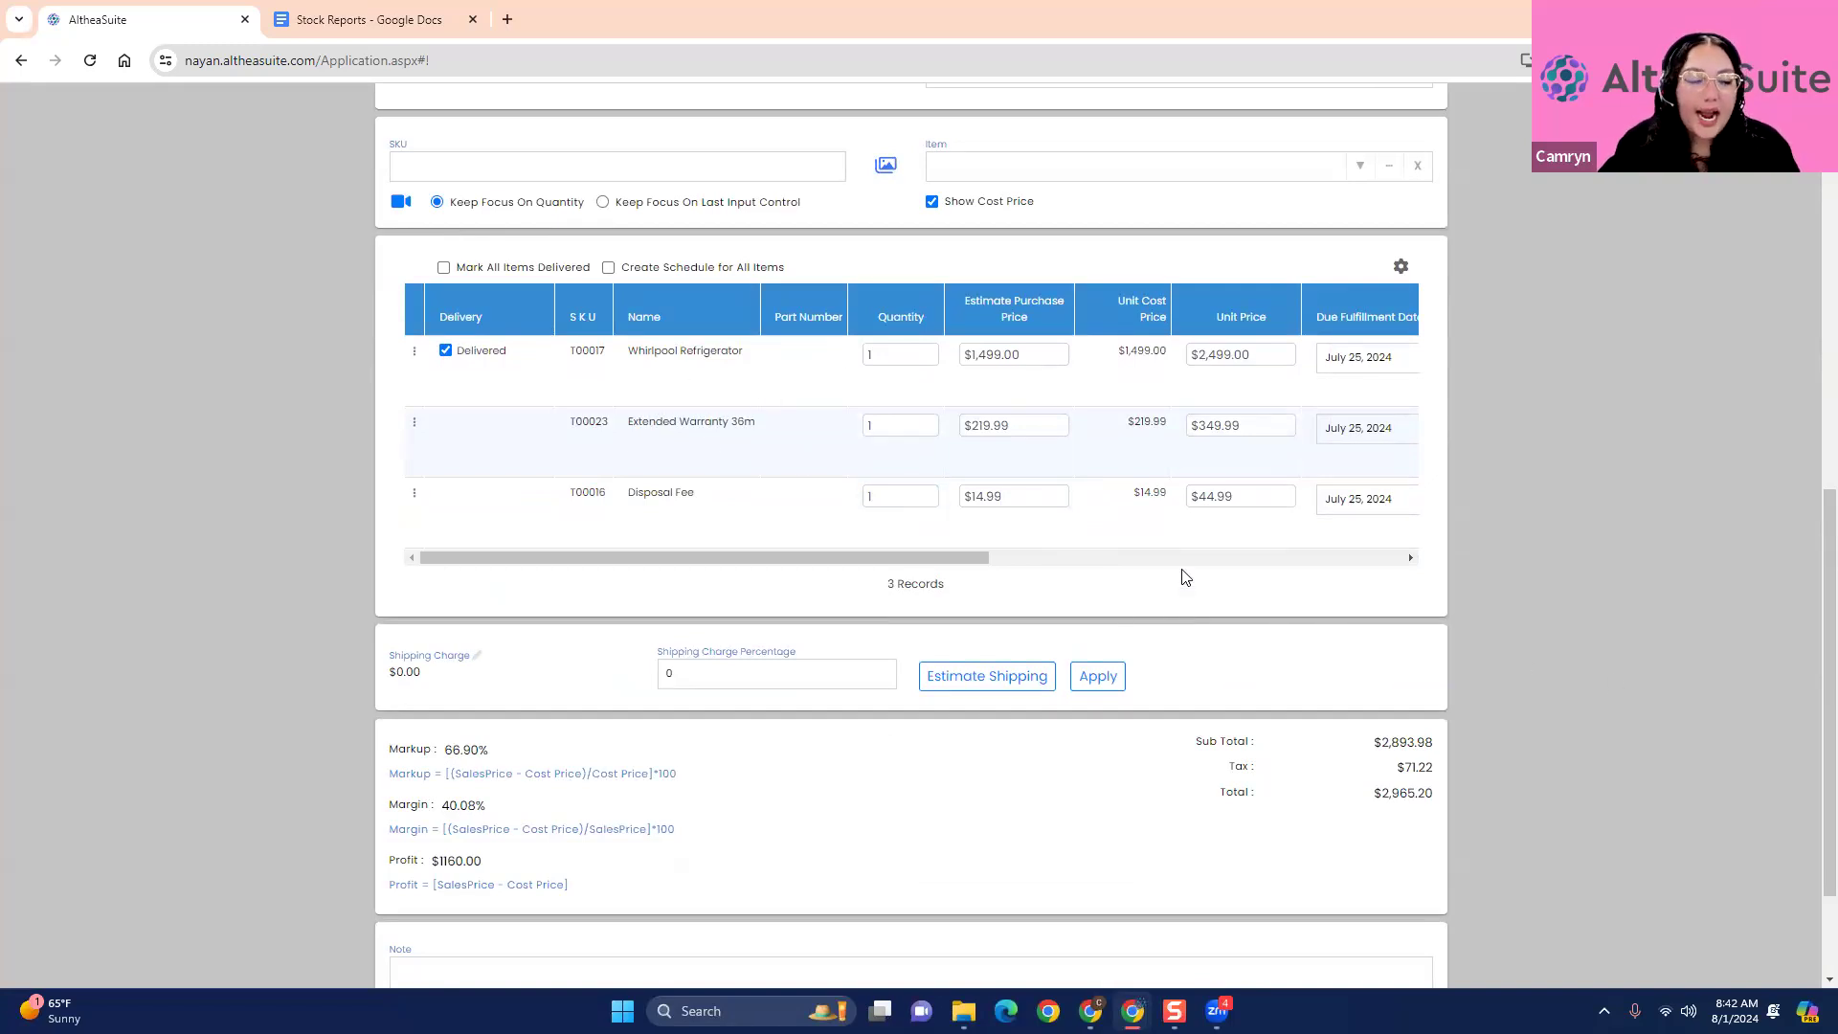
# - Proceed to payment, apply the pending $44.99 as cash, and save the modified invoice
pyautogui.scroll(-2, 1245, 593)
pyautogui.click(1390, 931)
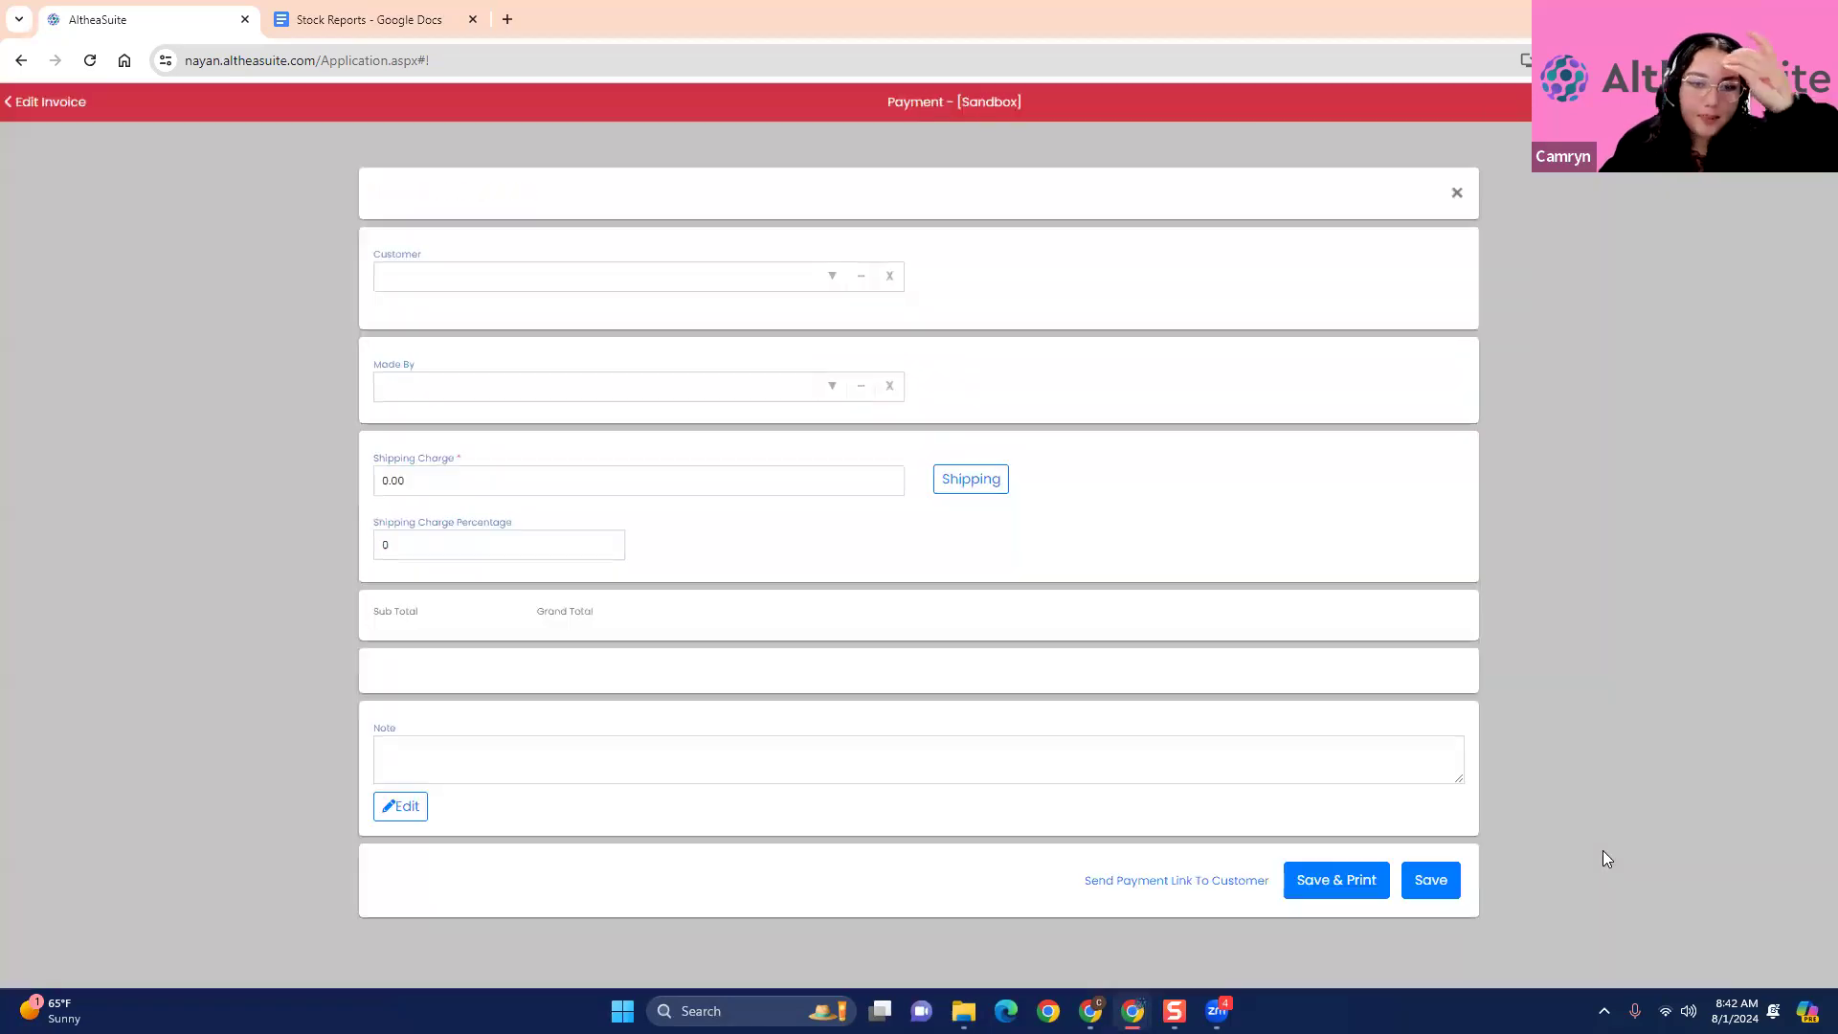
pyautogui.scroll(-3, 1426, 670)
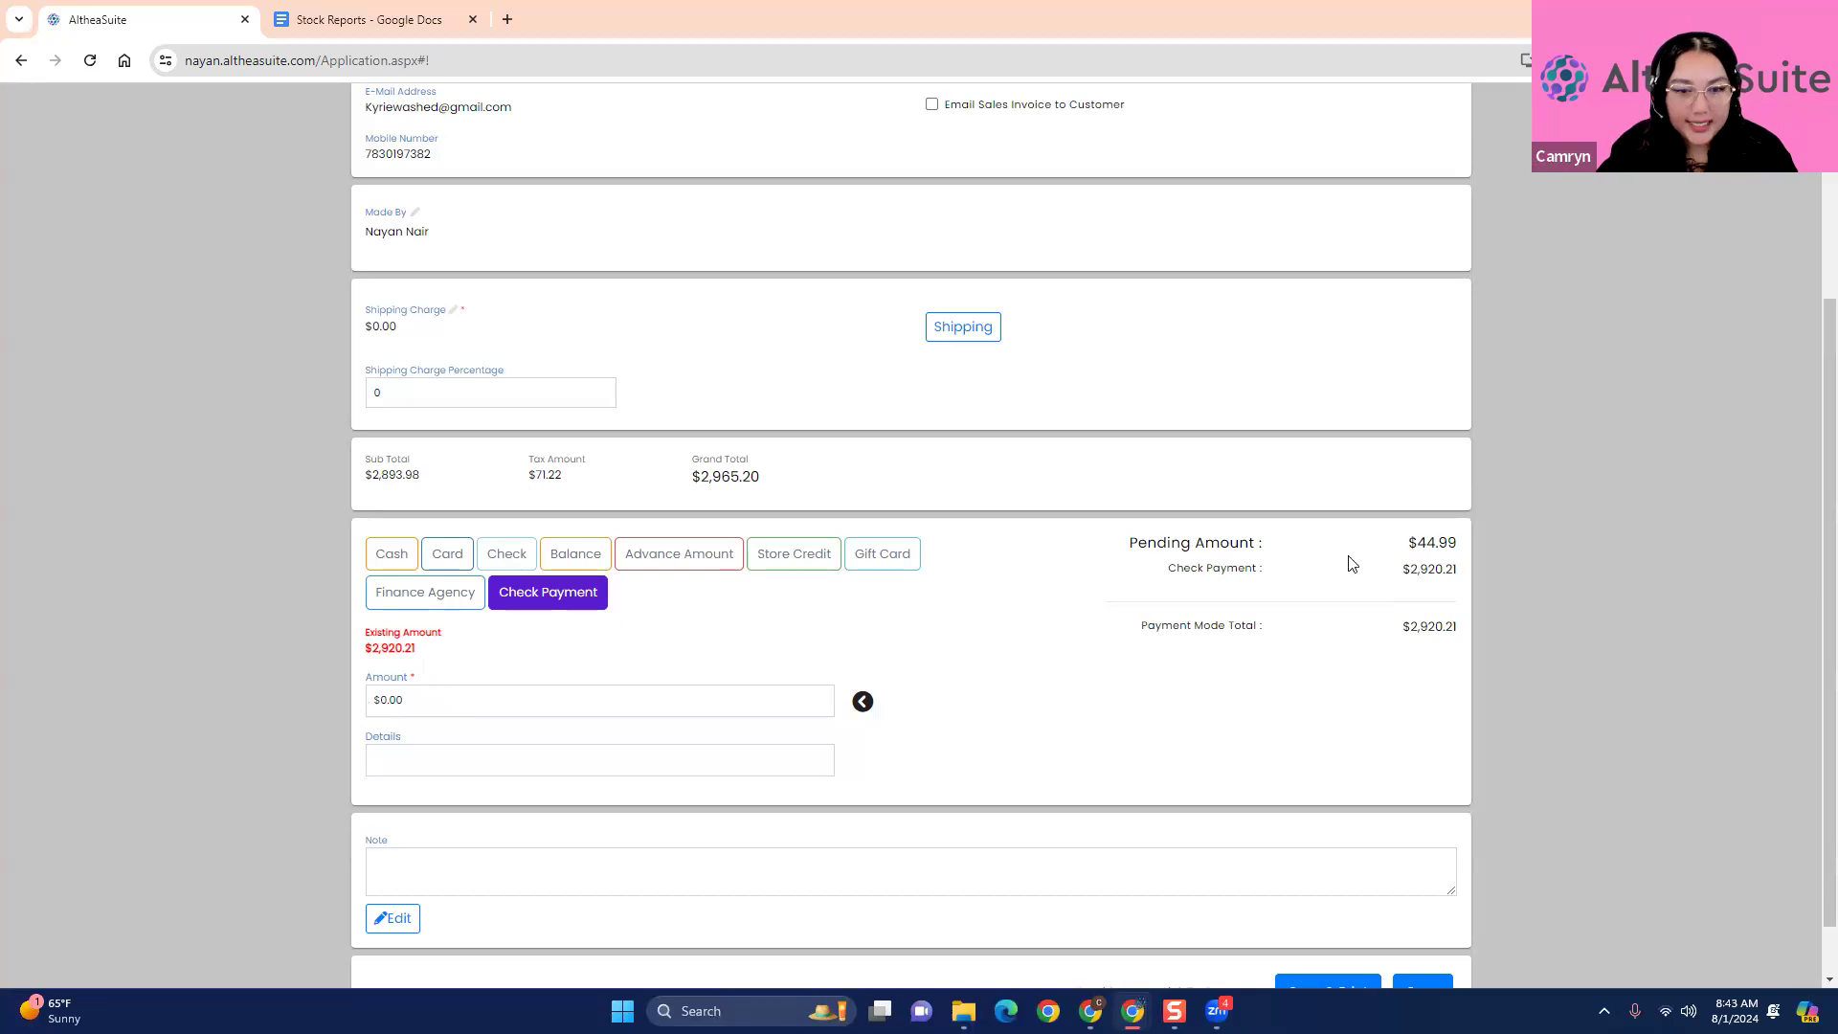
pyautogui.click(882, 555)
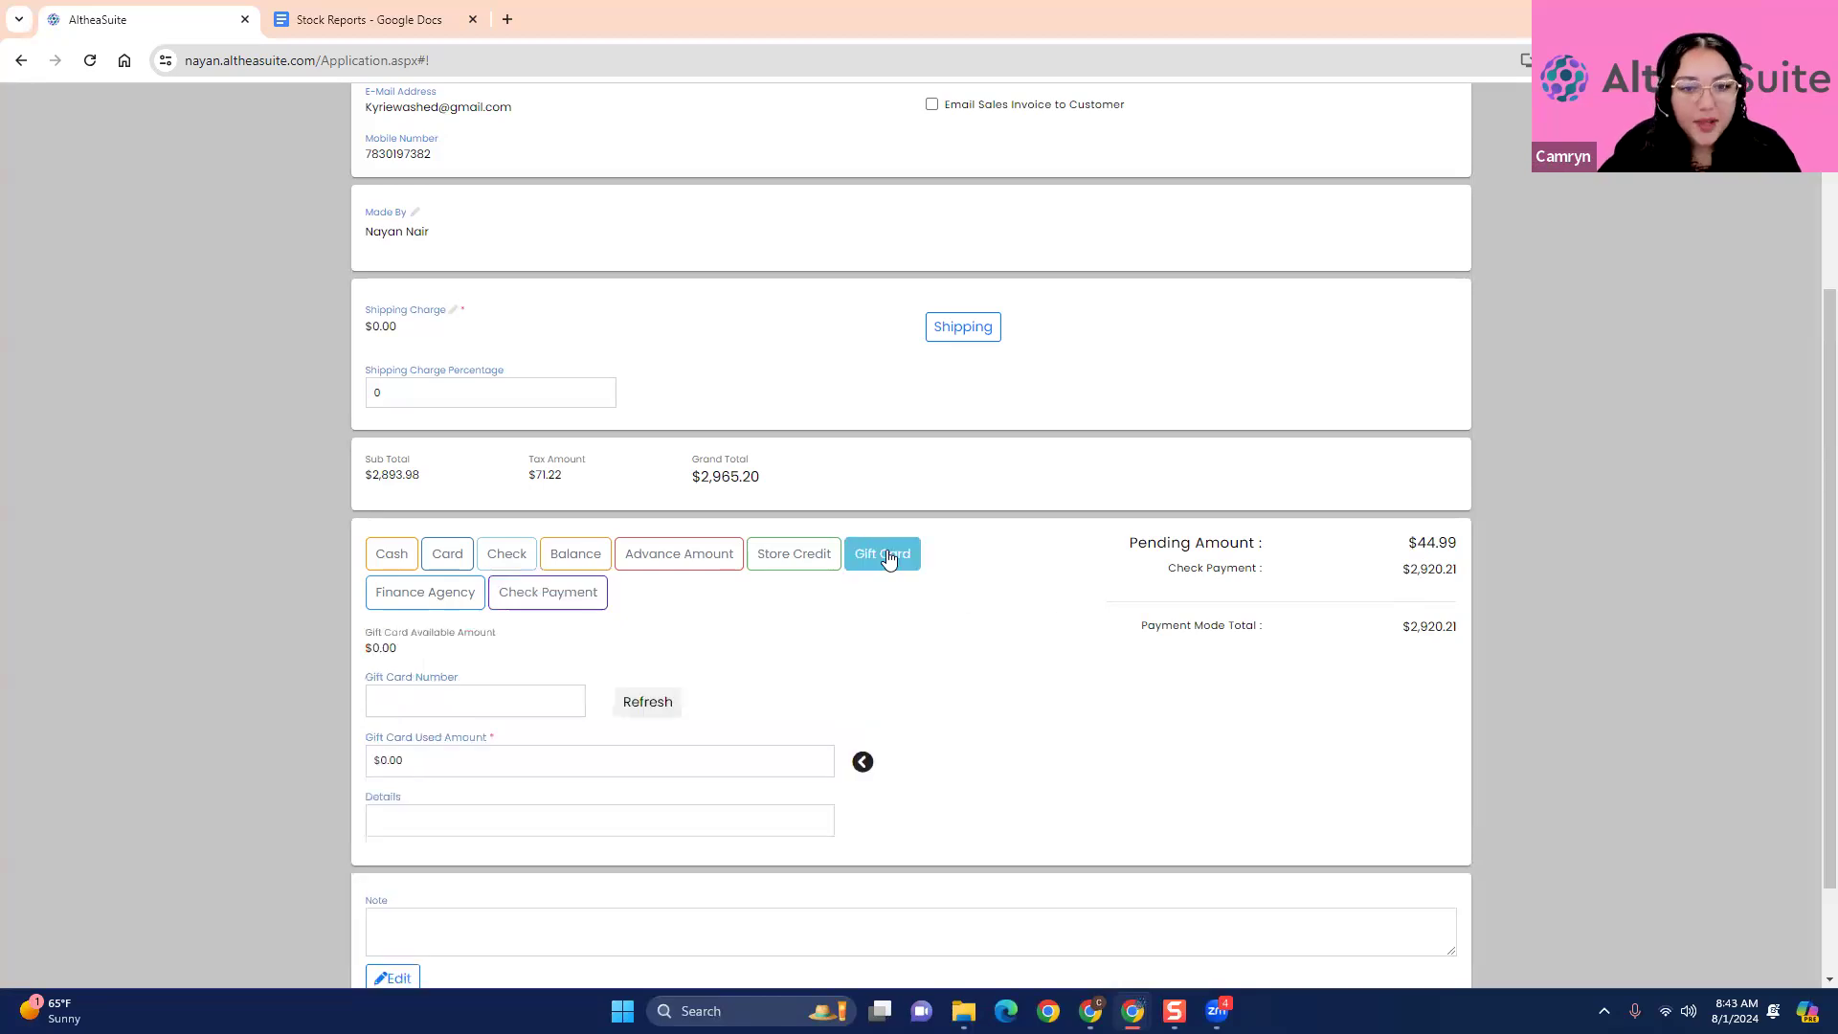
pyautogui.click(816, 563)
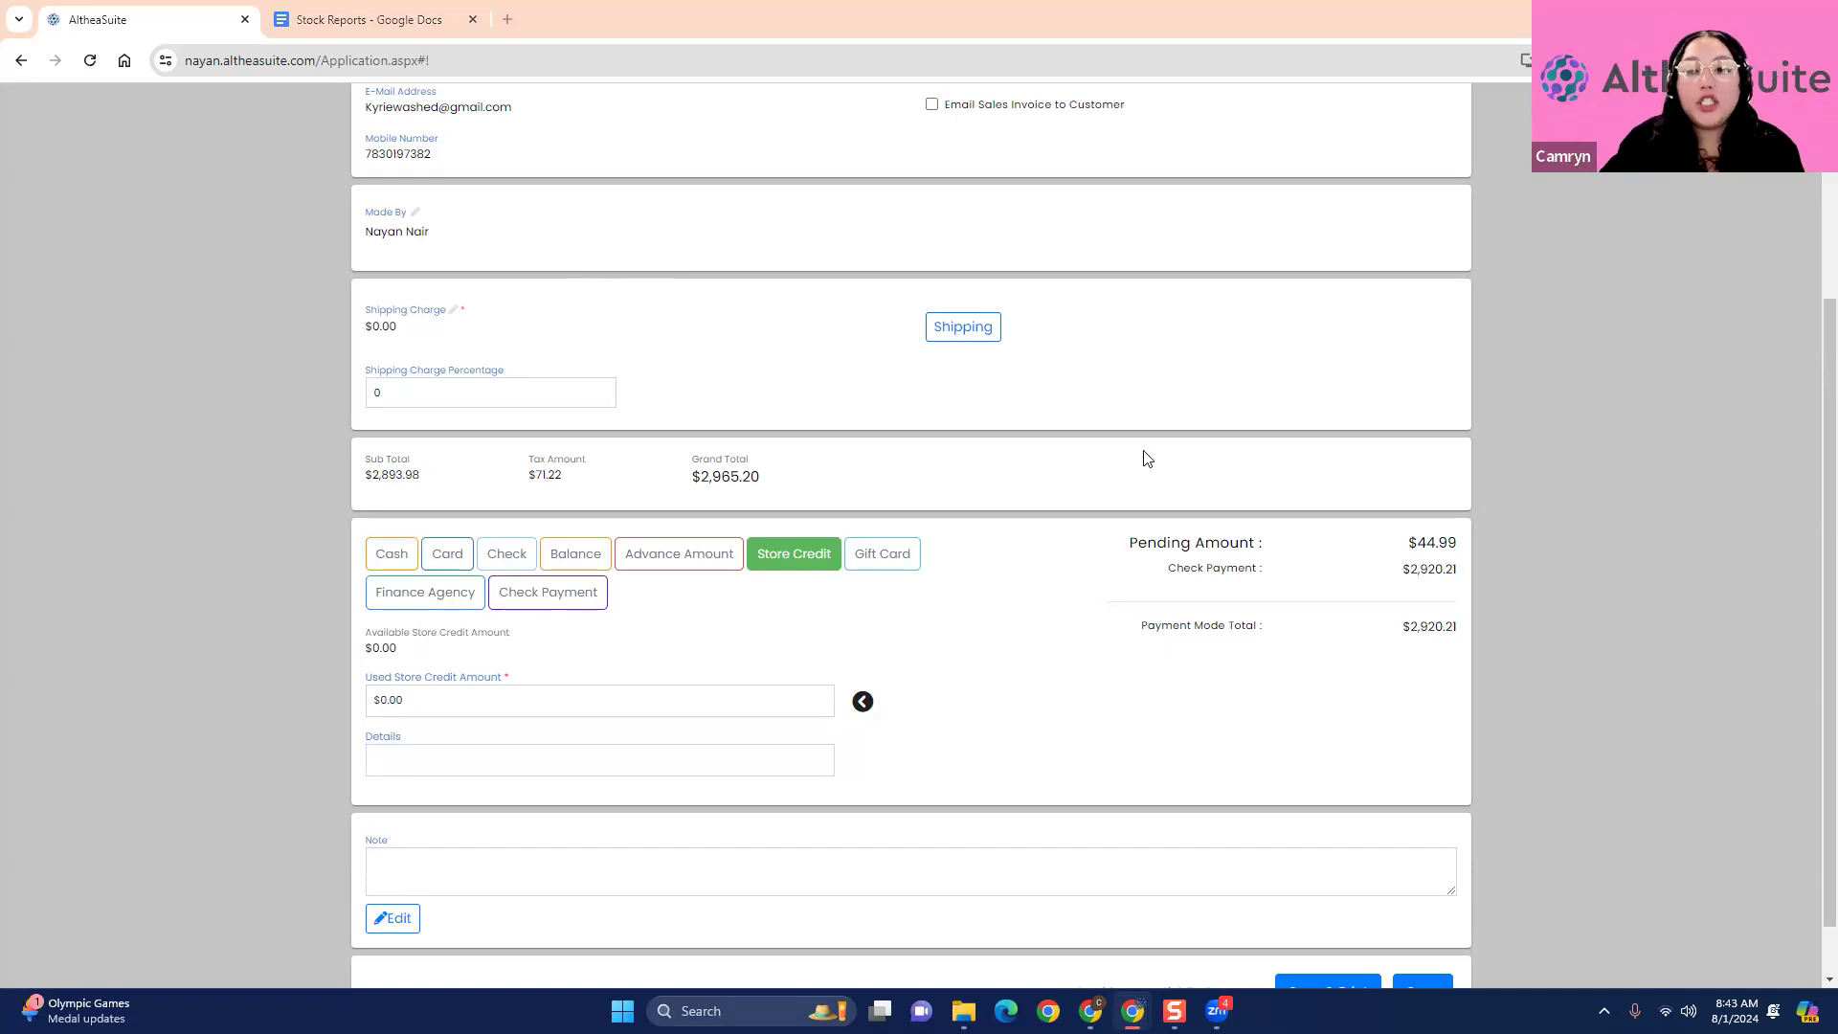
pyautogui.click(416, 553)
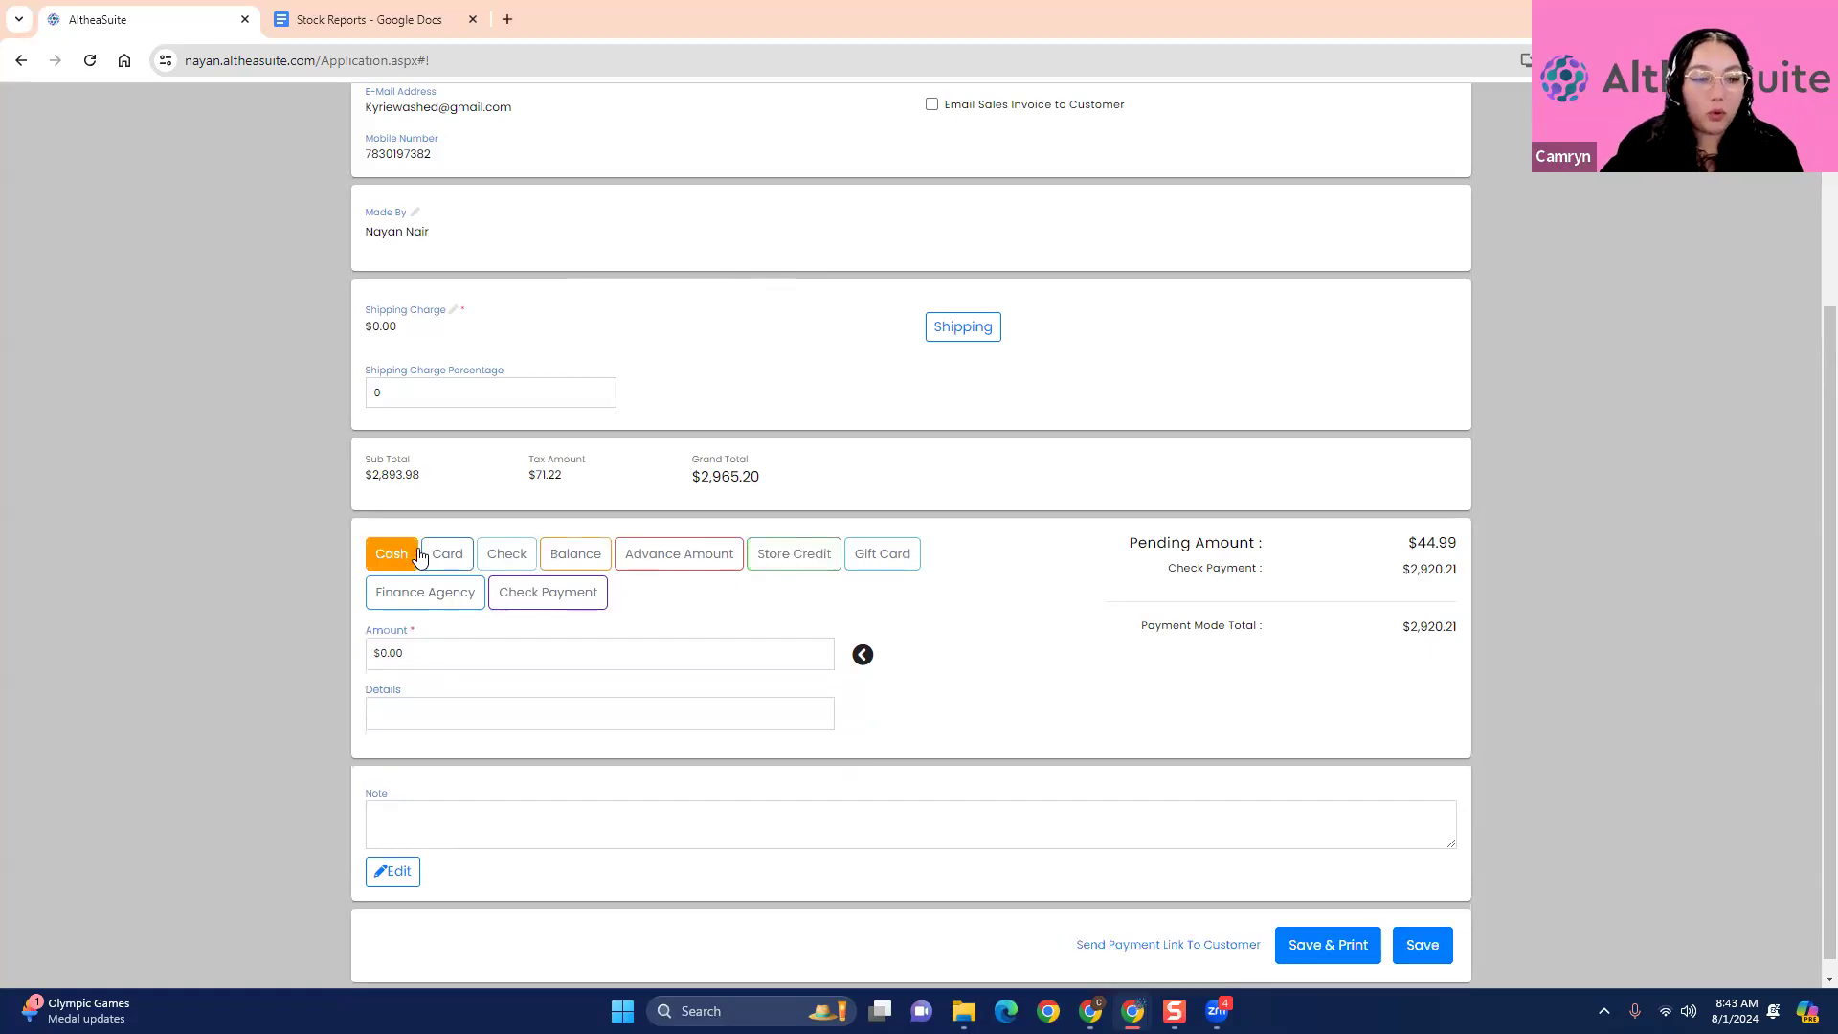
pyautogui.click(863, 654)
pyautogui.scroll(-1, 1283, 833)
pyautogui.click(1413, 931)
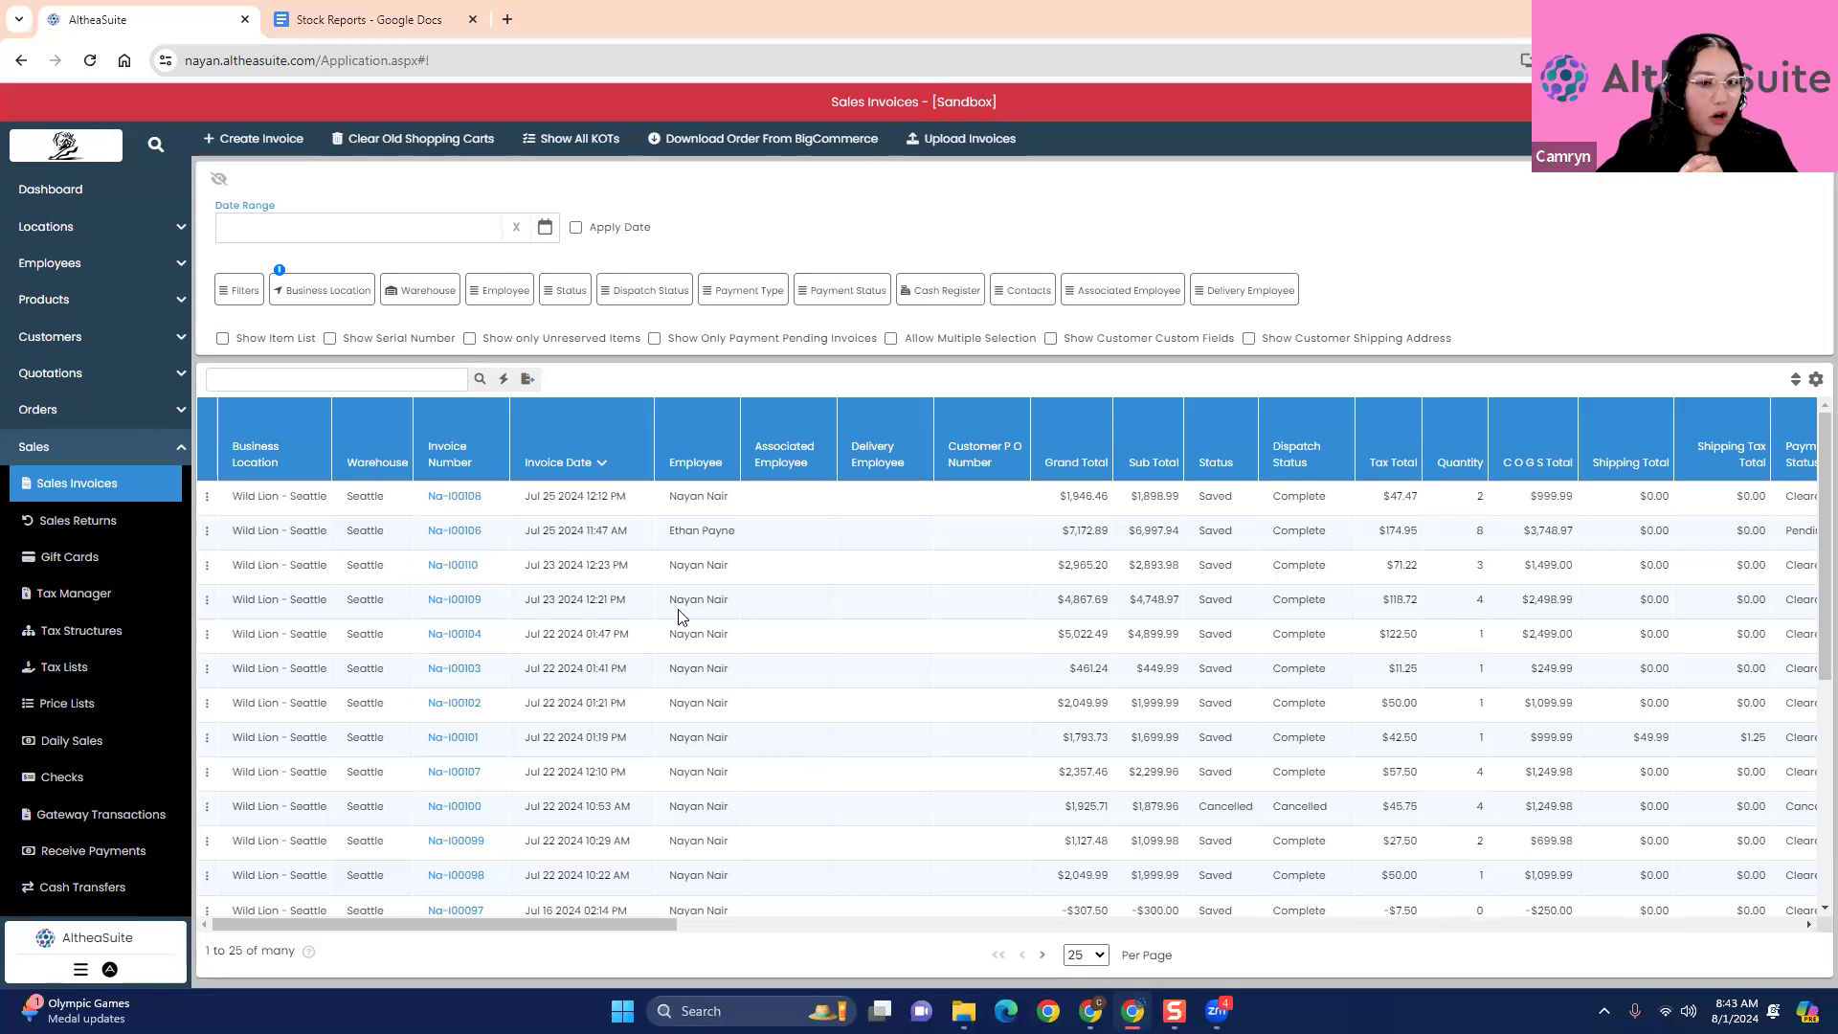
# - View the Jul 25 2024 12:12 PM invoice's actions and its keep-existing-payment edit form, leaving without saving changes
pyautogui.click(207, 498)
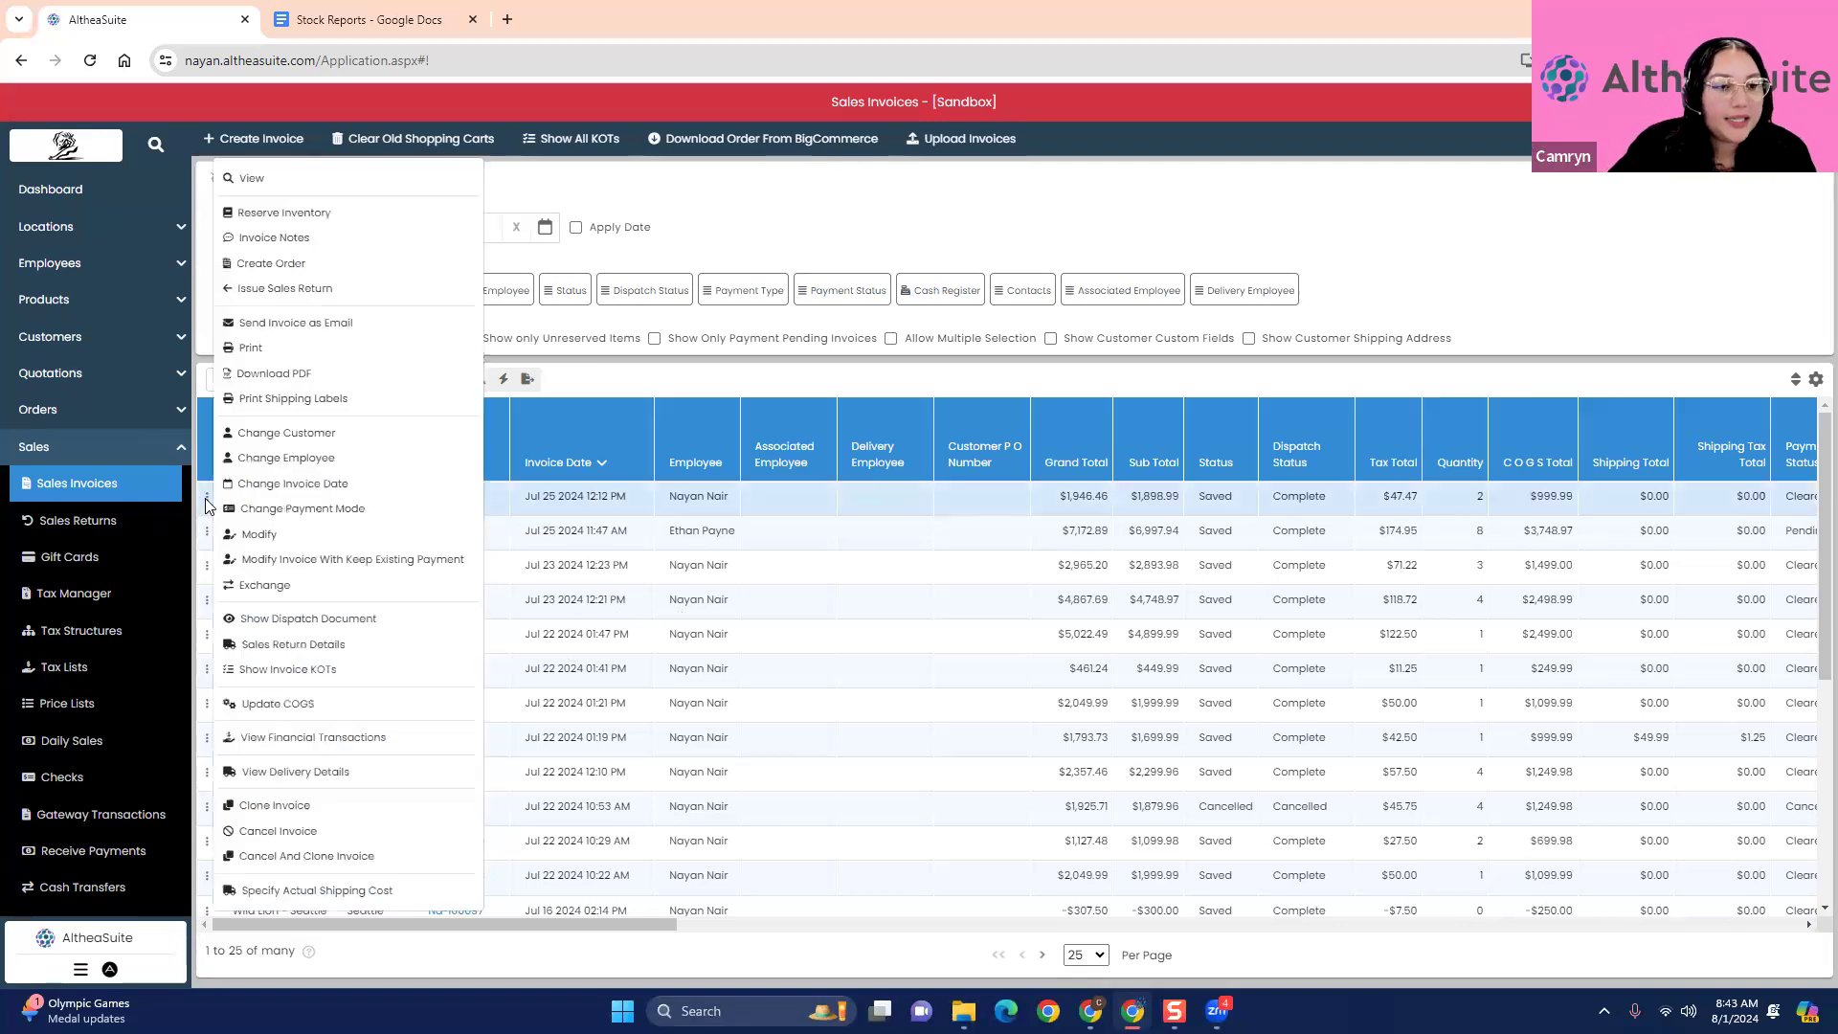
pyautogui.click(833, 383)
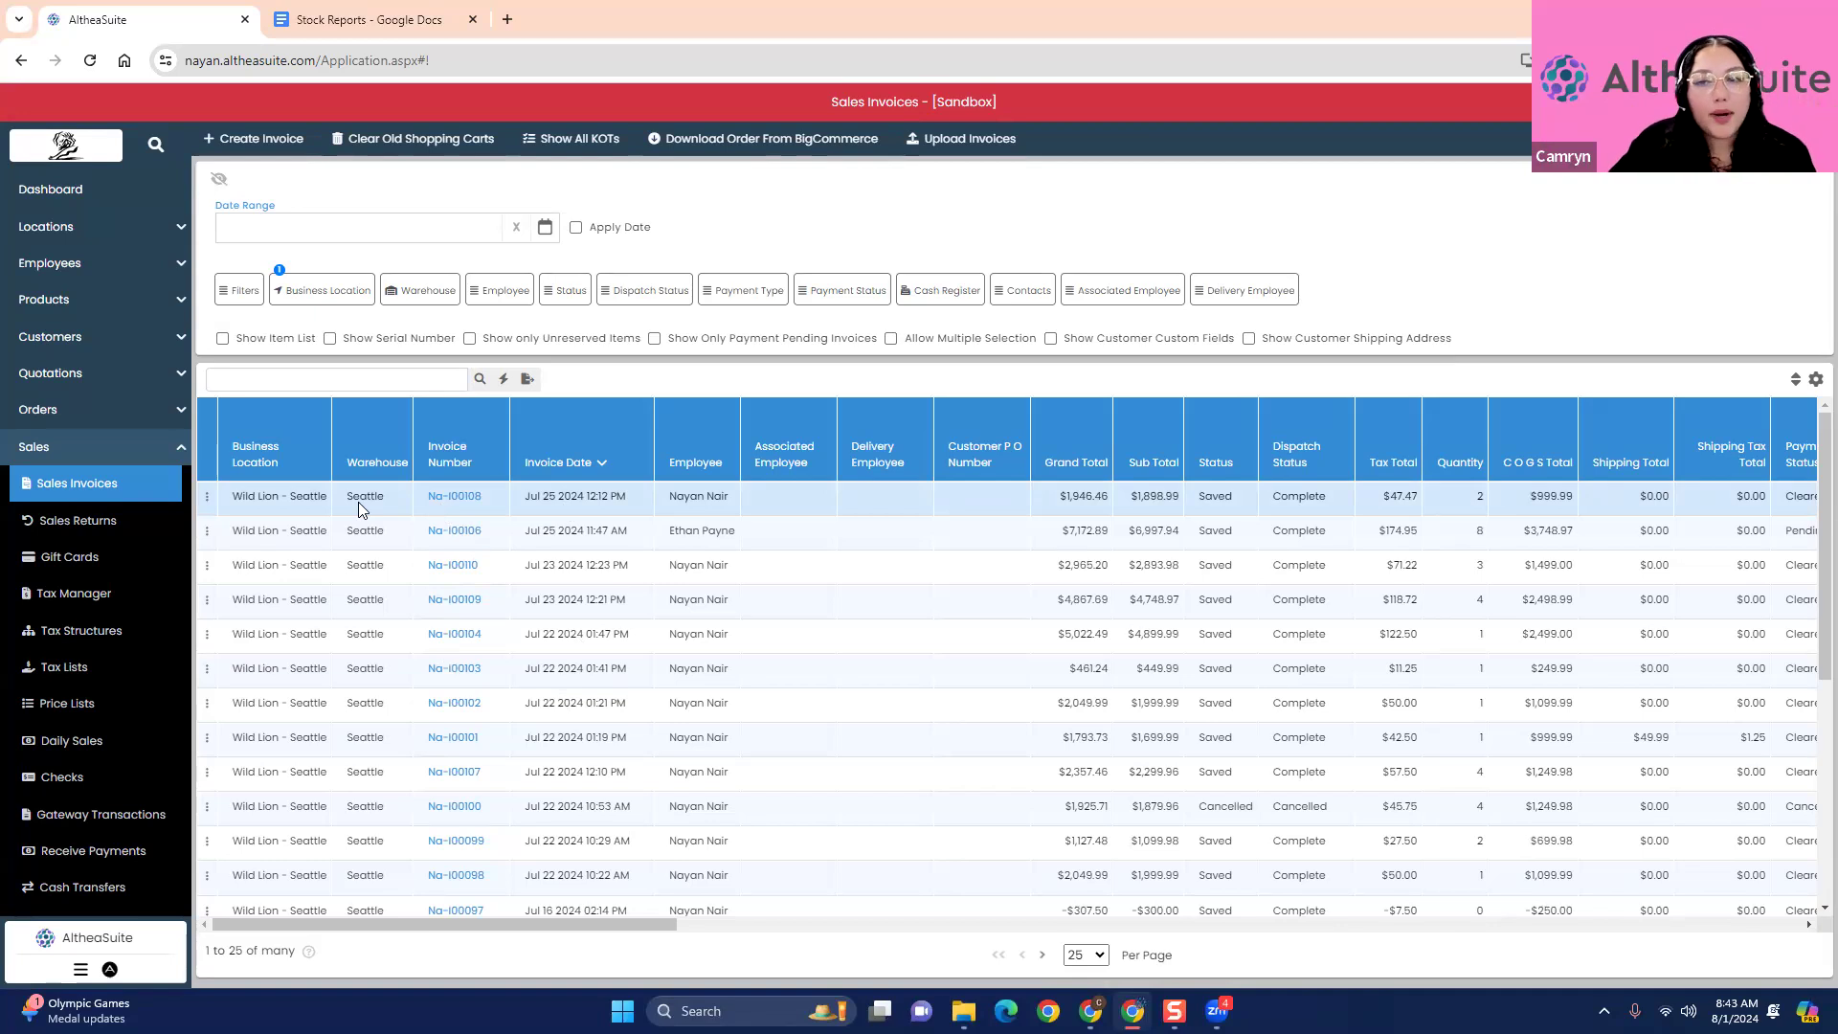
pyautogui.click(208, 497)
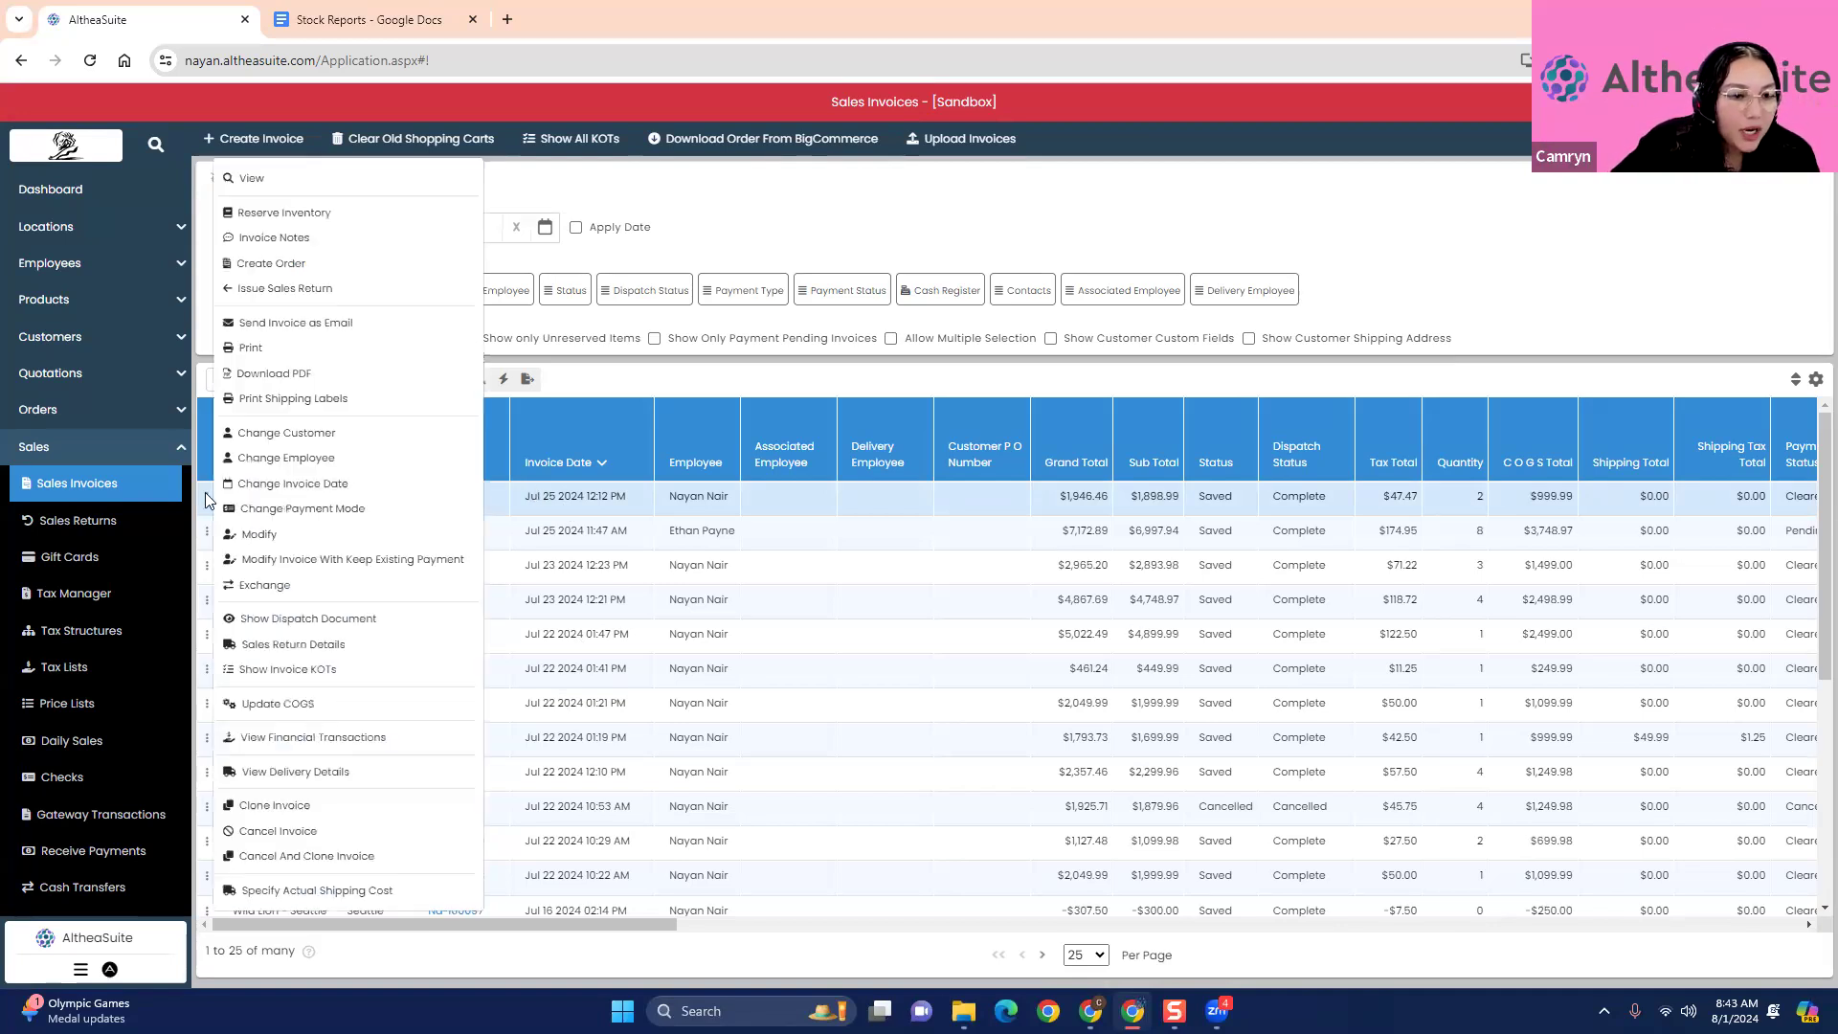
pyautogui.click(268, 560)
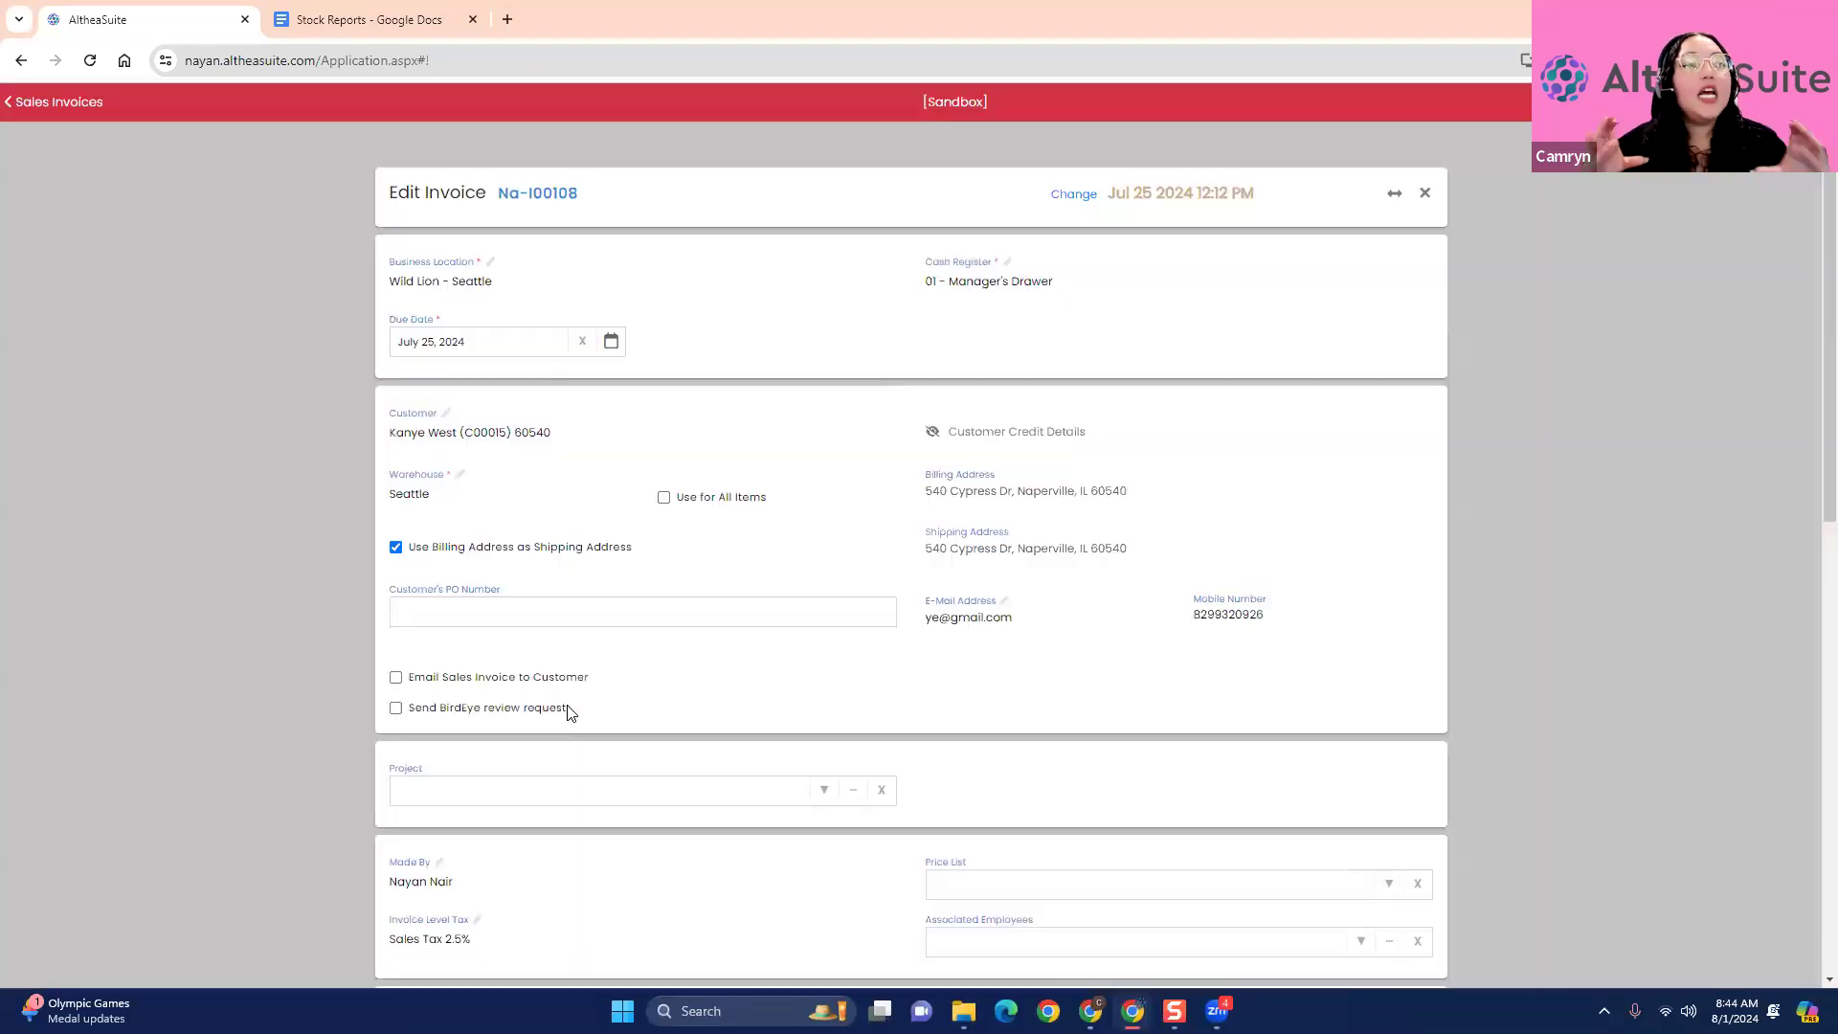
pyautogui.scroll(-7, 587, 636)
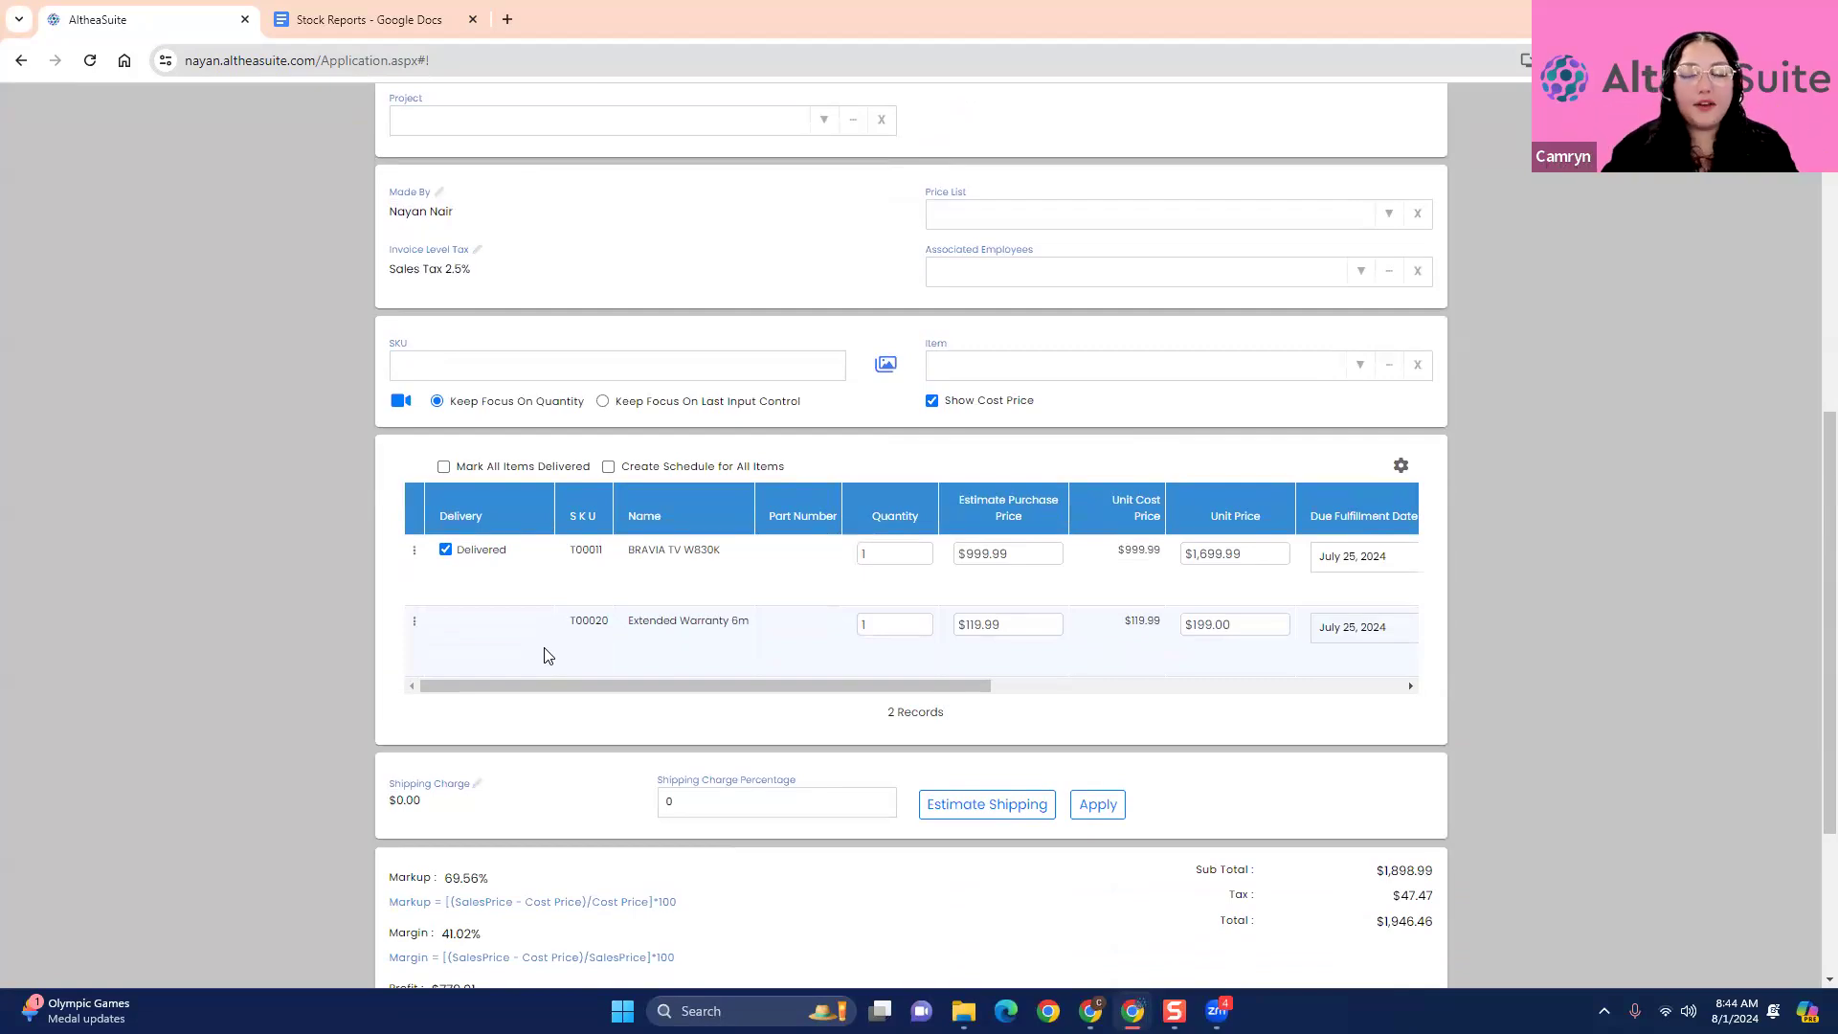
pyautogui.scroll(7, 547, 656)
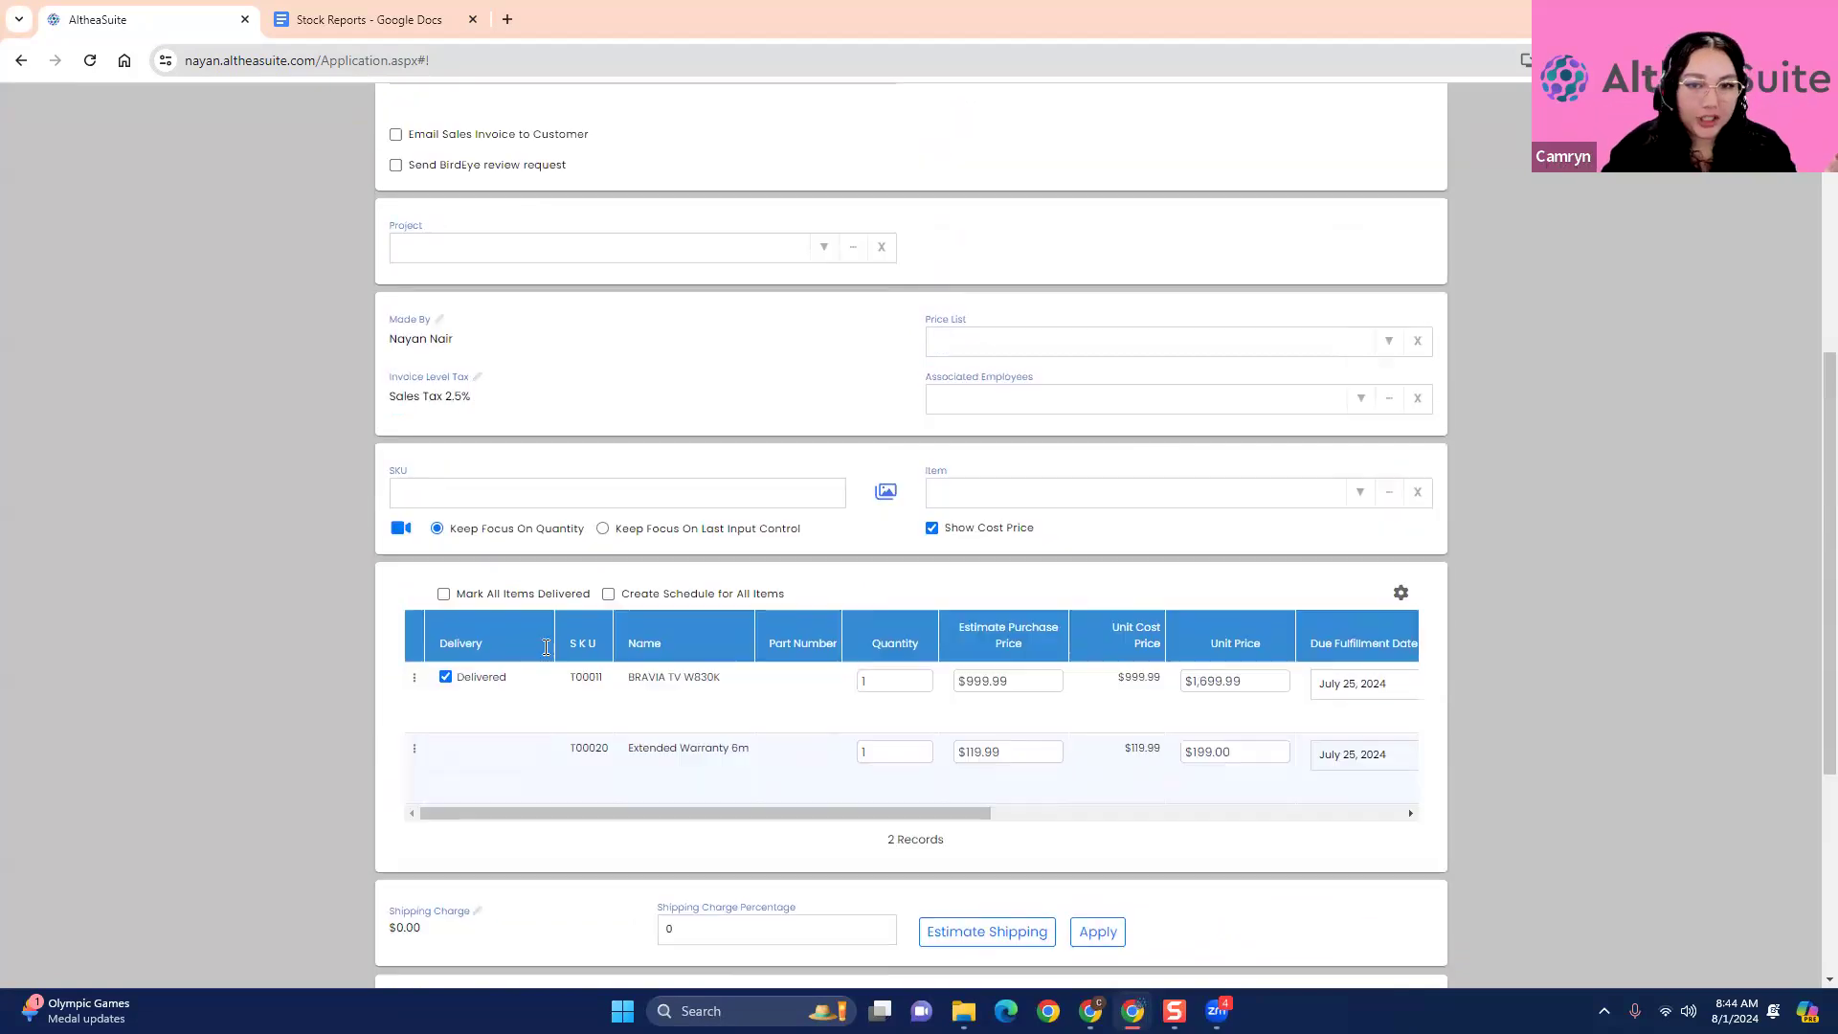
pyautogui.click(1425, 195)
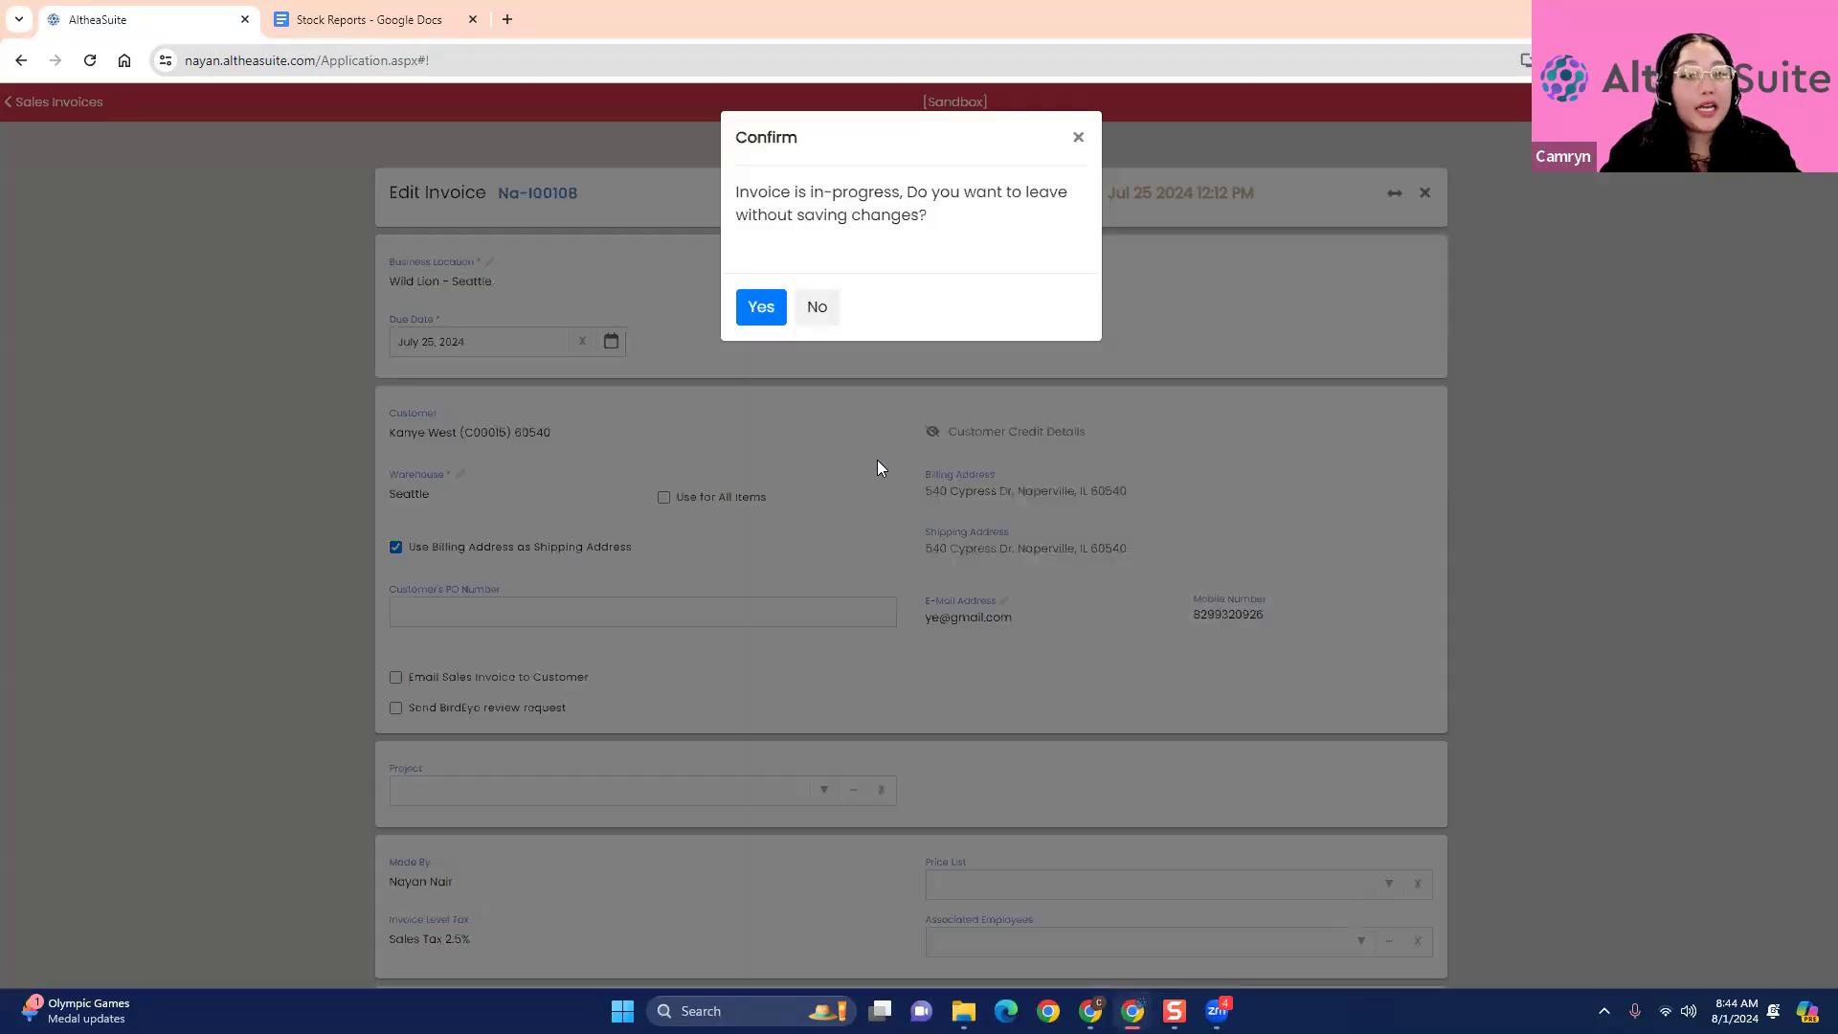
pyautogui.click(761, 304)
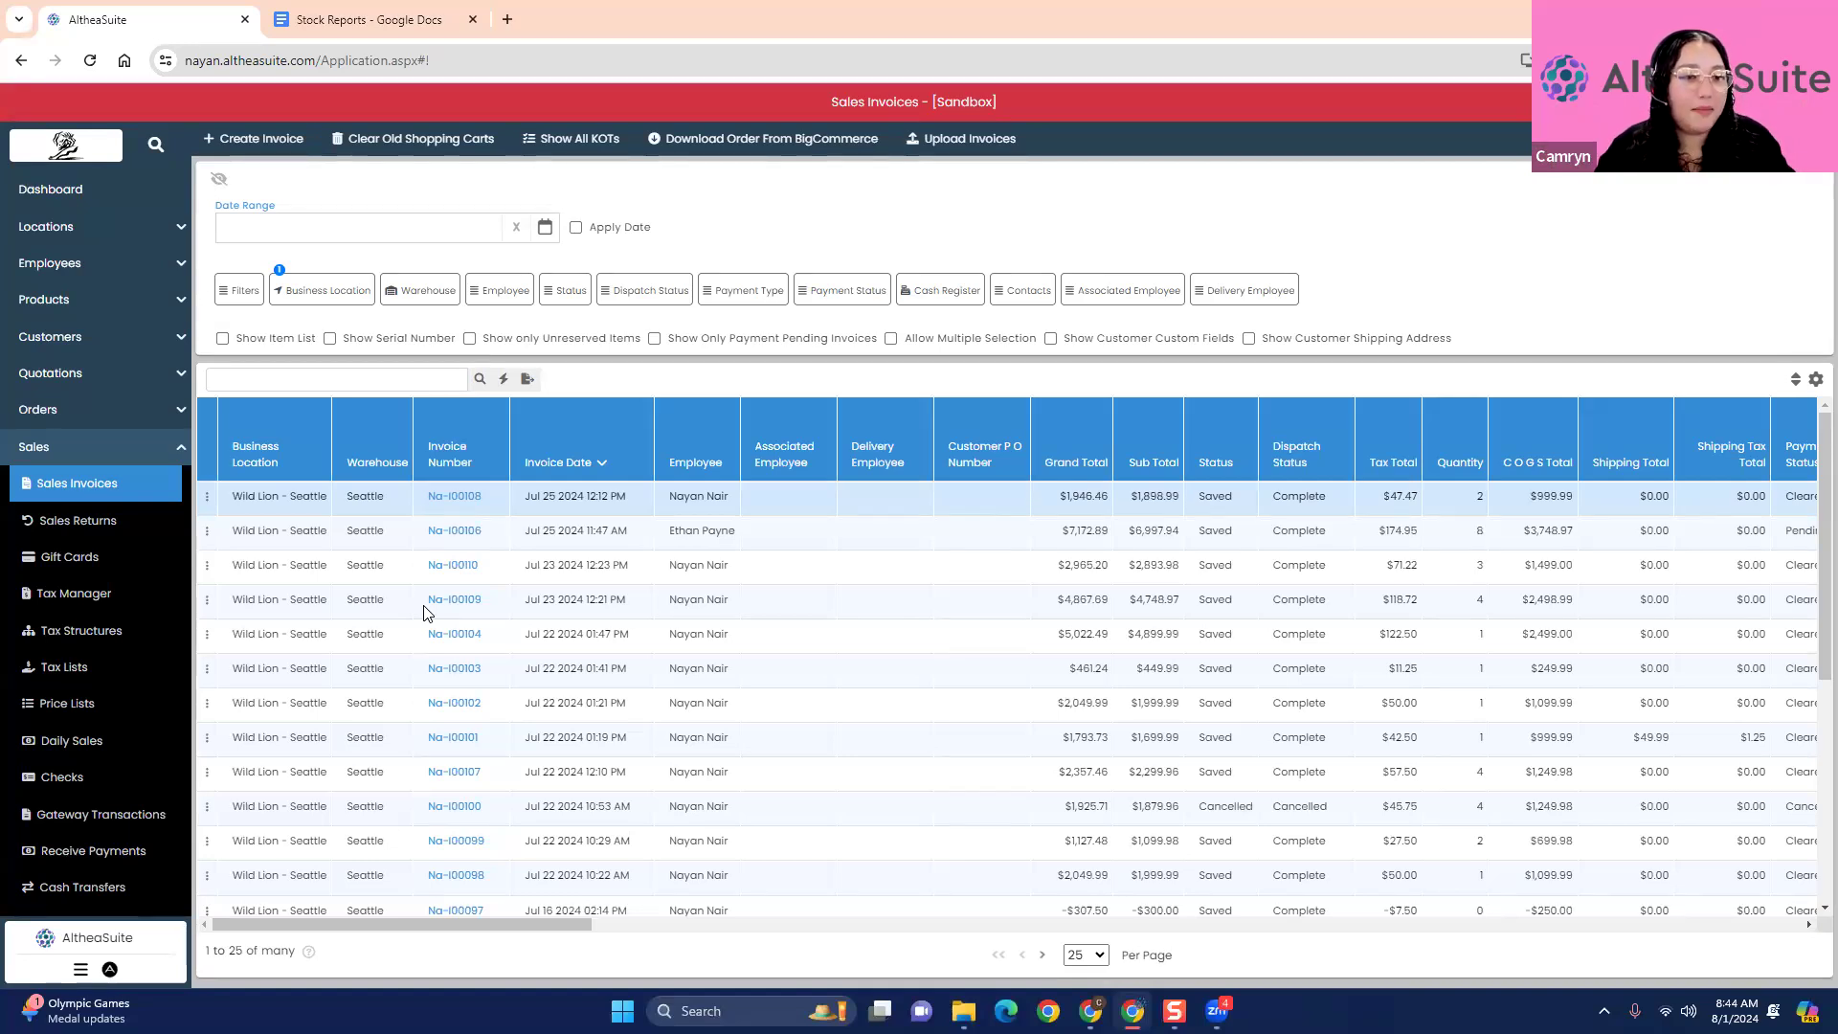
pyautogui.click(207, 496)
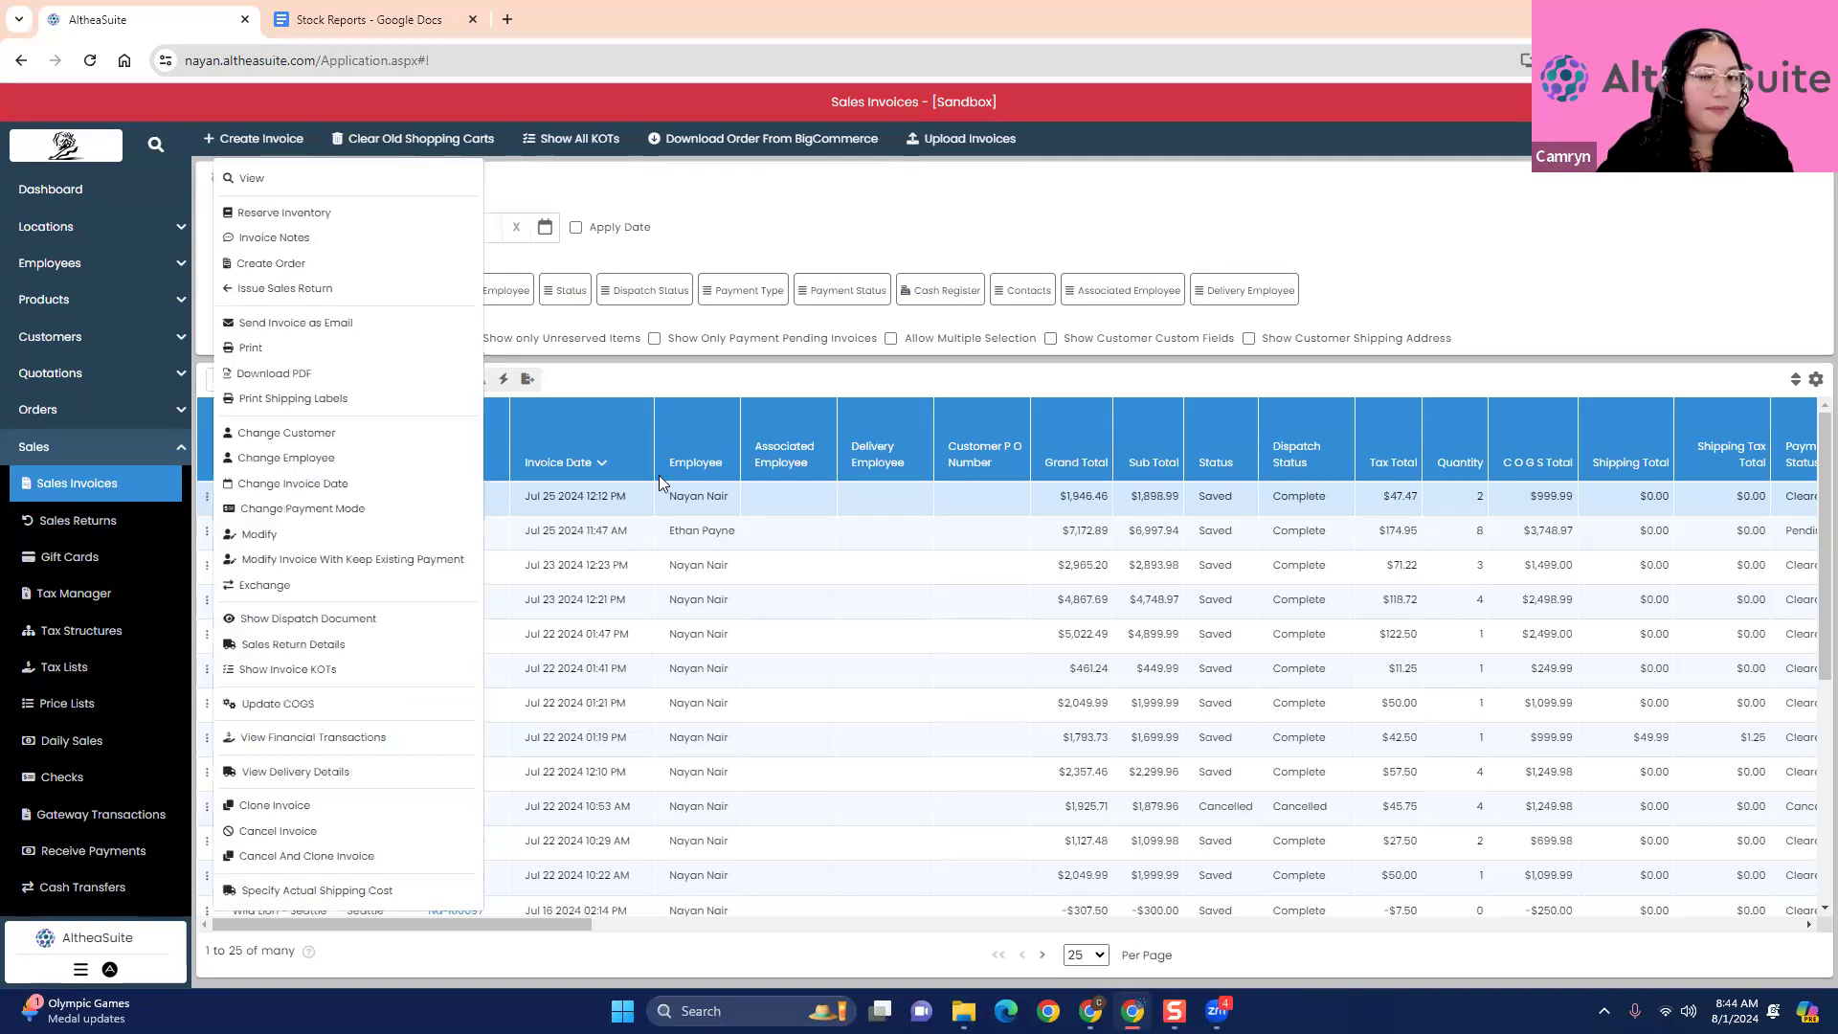
pyautogui.click(906, 383)
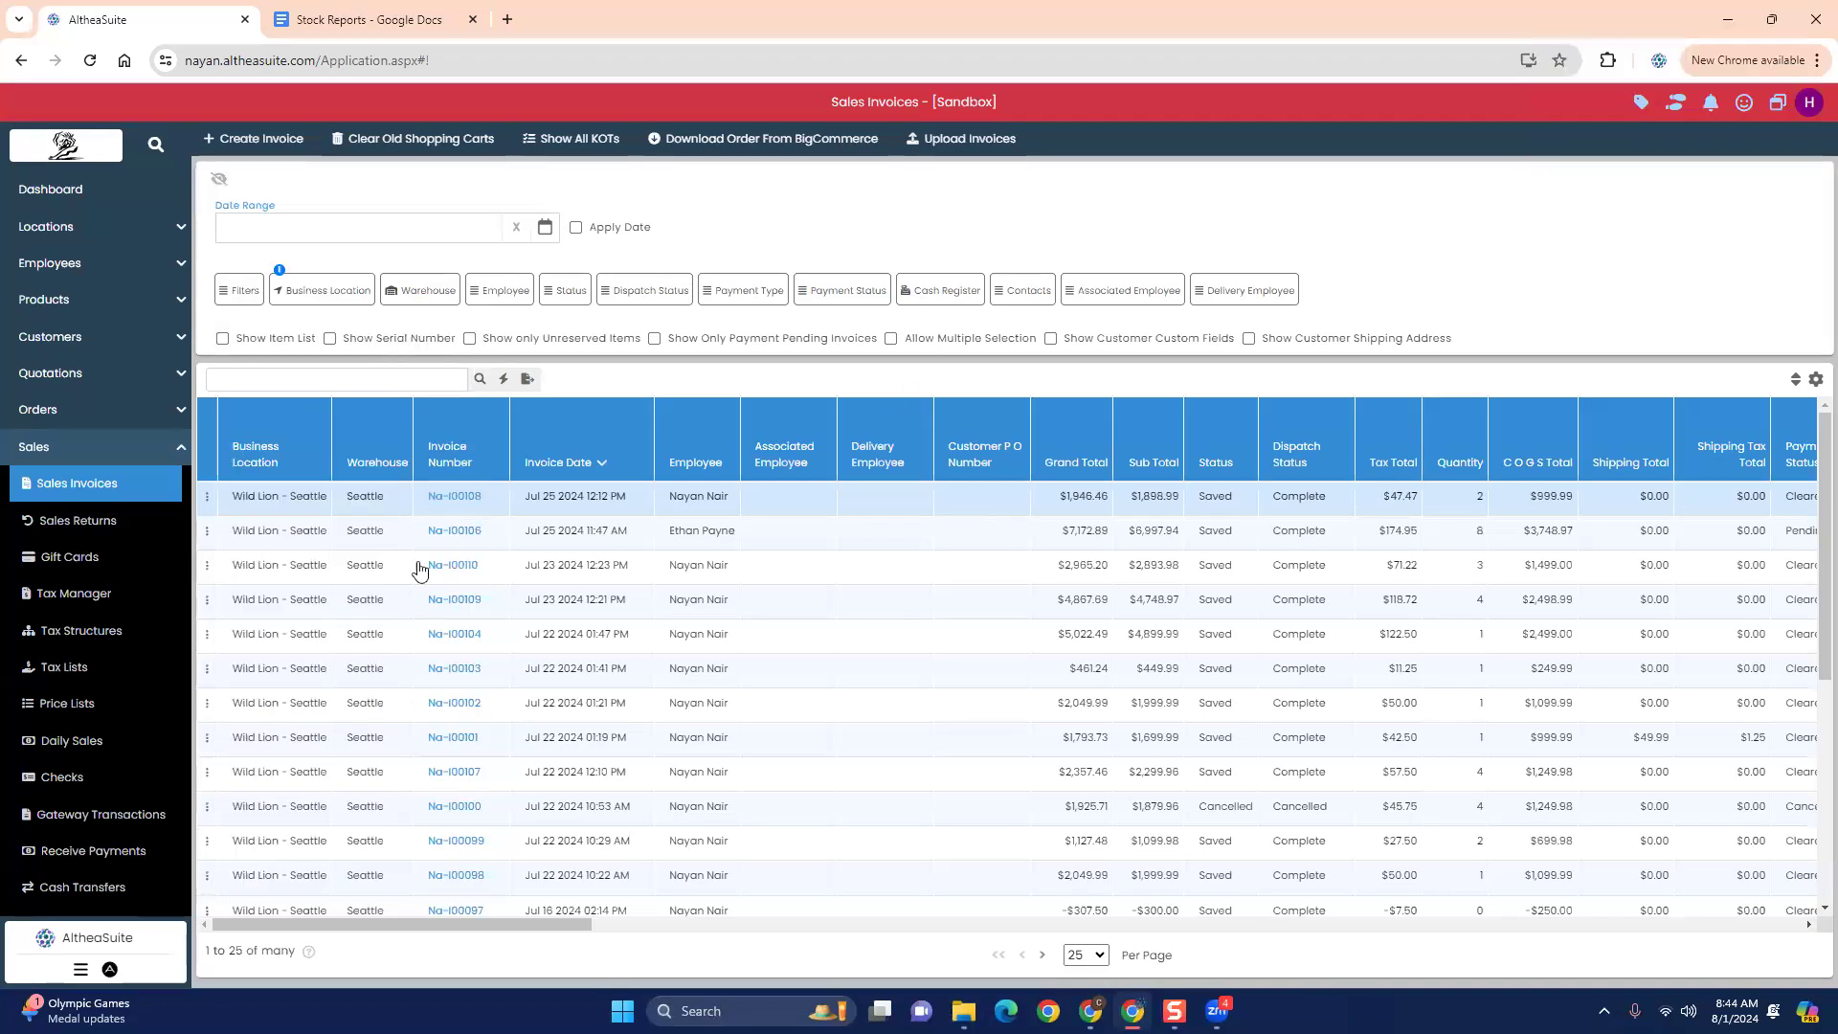
# - Examine the Invoice Settings, including the option to keep existing payments while modifying a sales invoice, and close them without applying changes
pyautogui.click(181, 450)
pyautogui.scroll(-2, 96, 718)
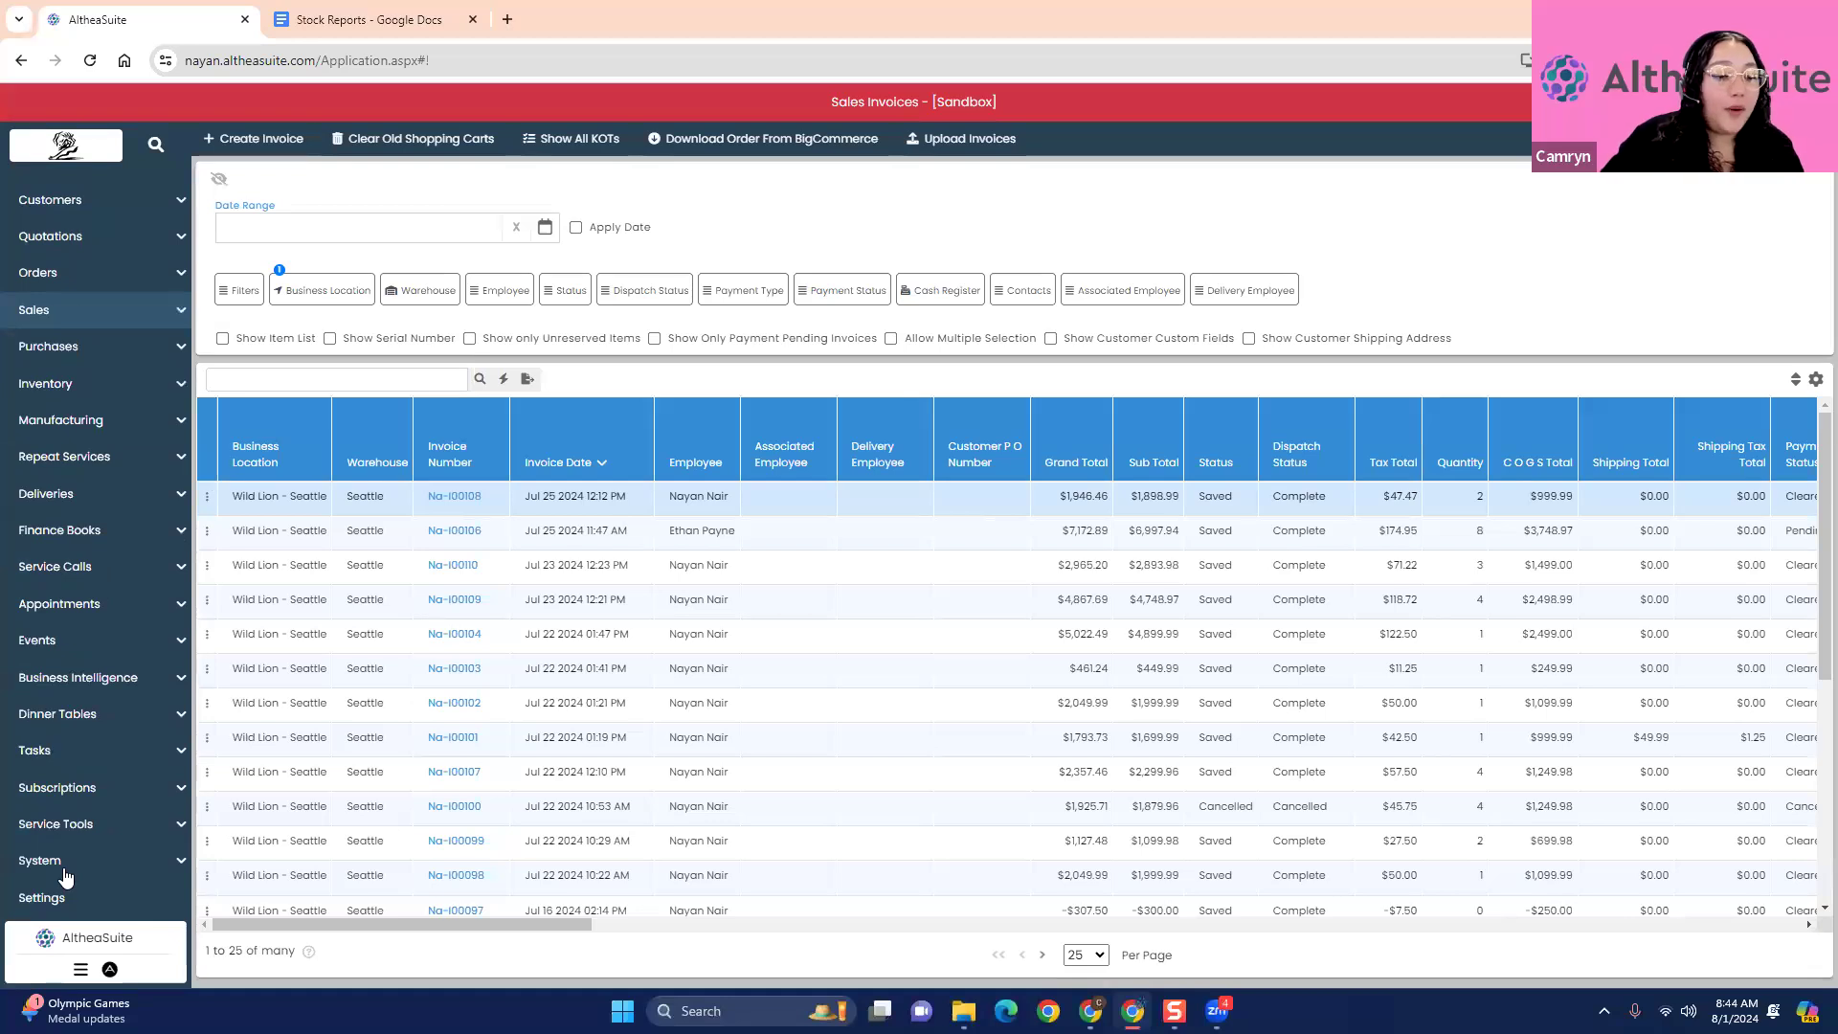
pyautogui.click(42, 898)
pyautogui.scroll(-3, 456, 759)
pyautogui.scroll(3, 455, 766)
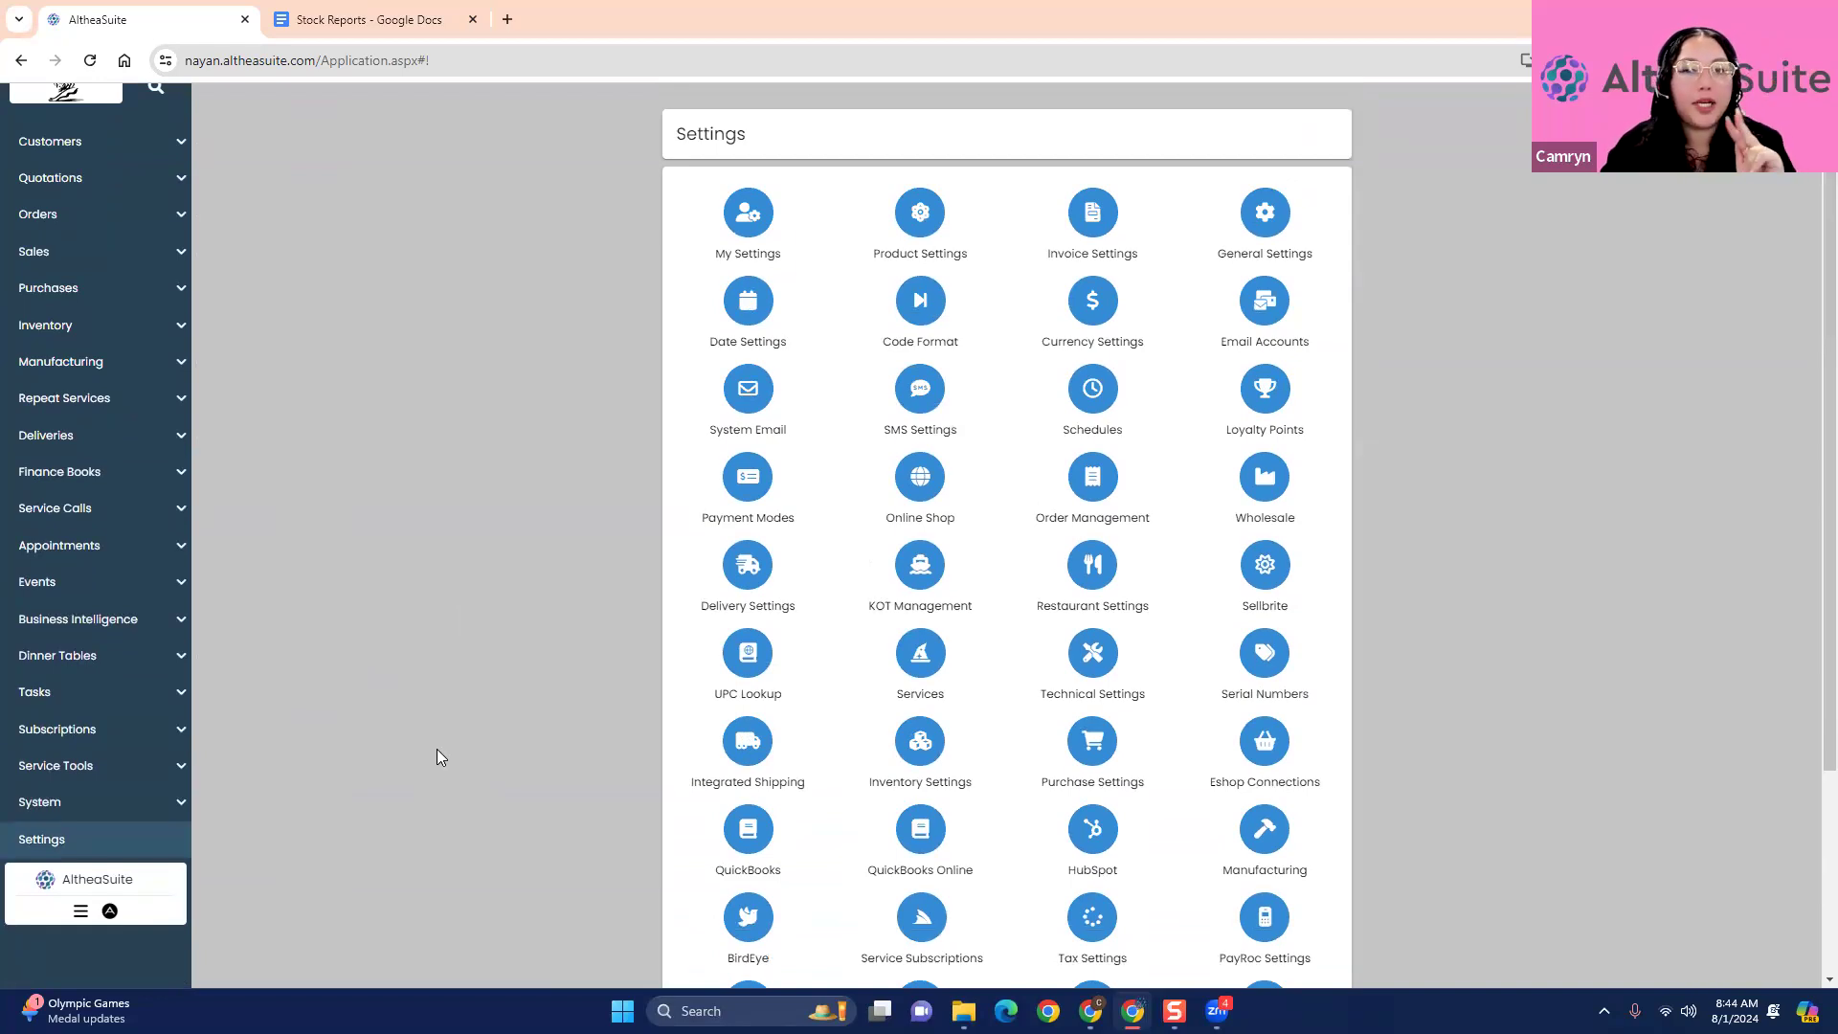
pyautogui.click(1096, 222)
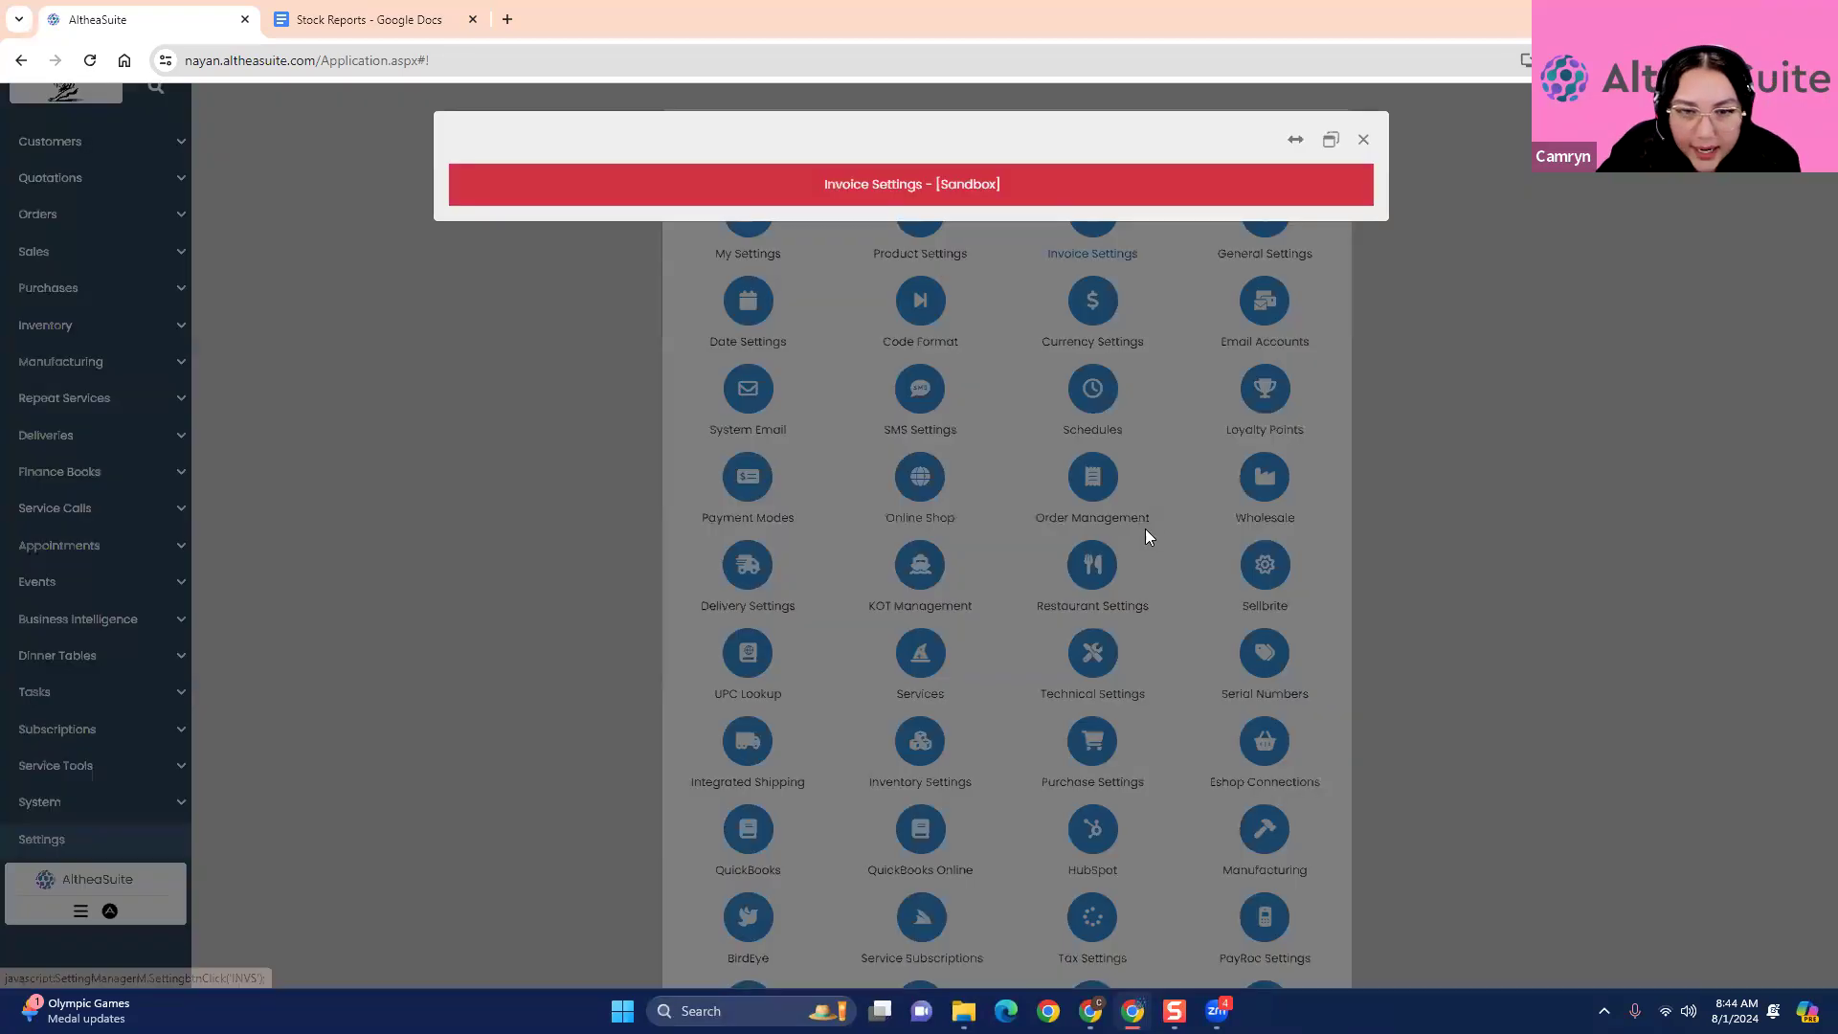
pyautogui.scroll(-2, 1141, 539)
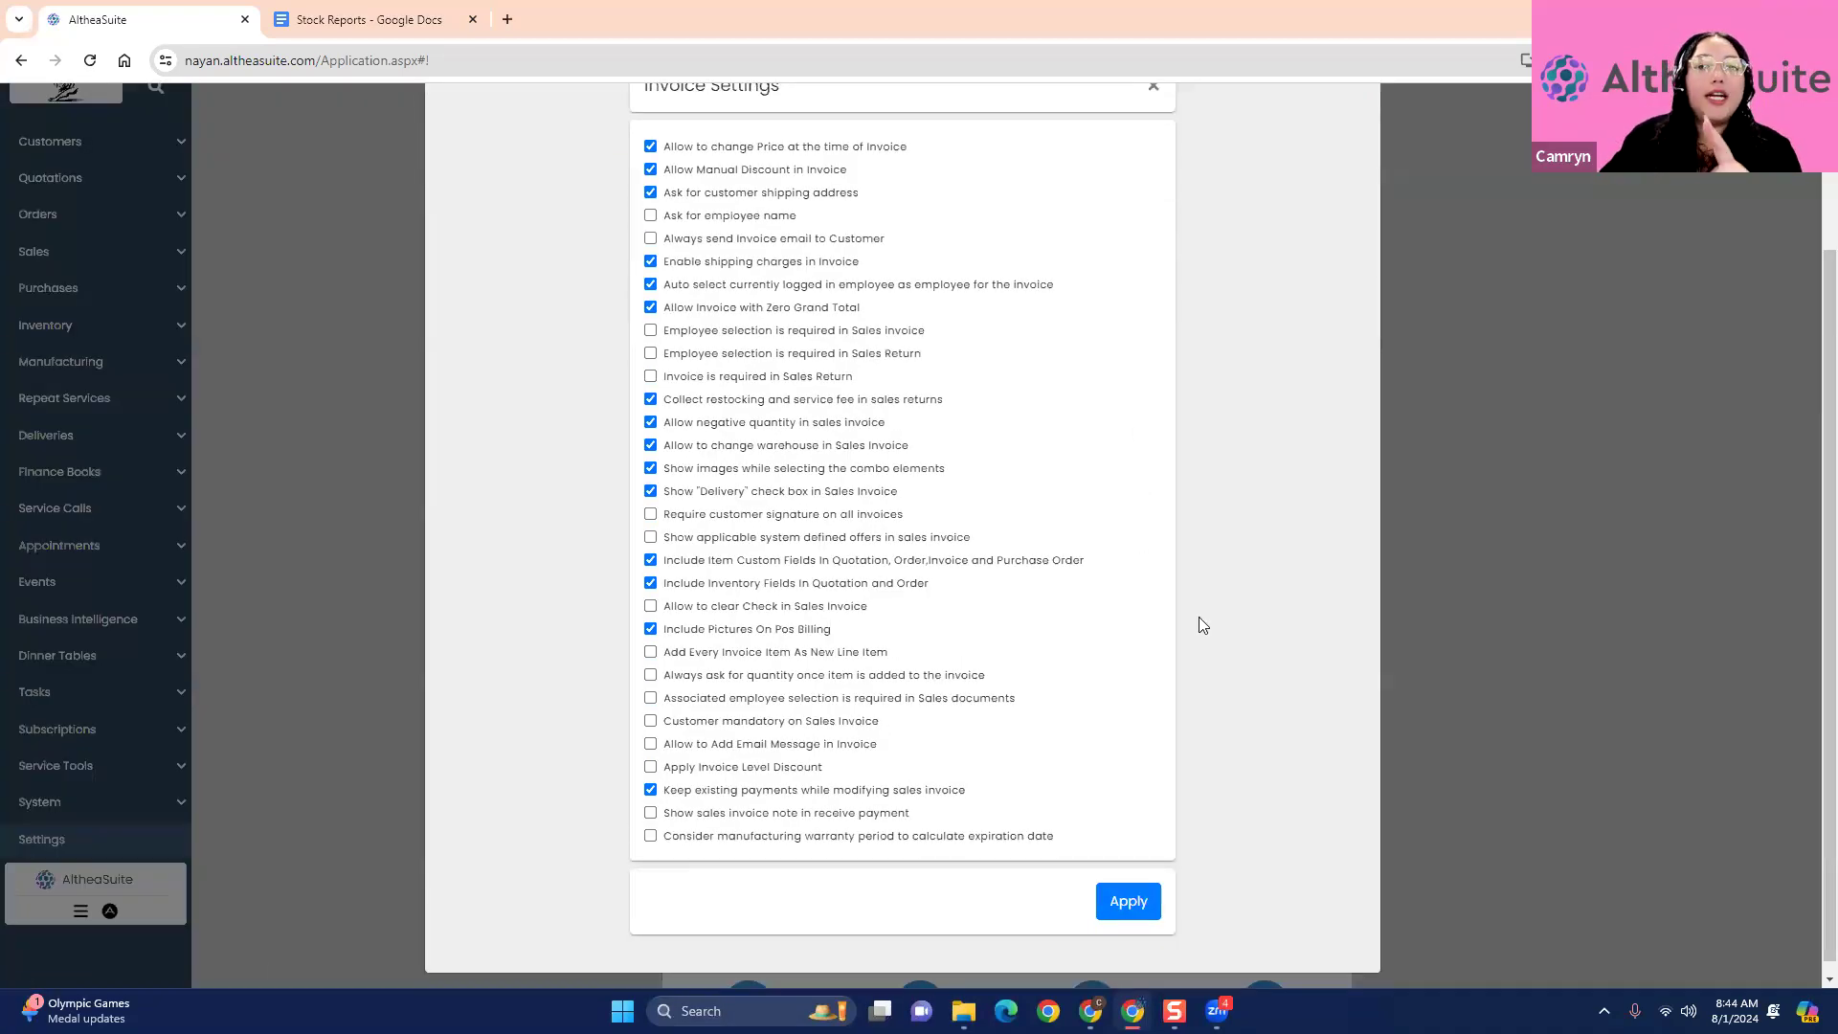
pyautogui.scroll(2, 852, 369)
pyautogui.scroll(-2, 667, 670)
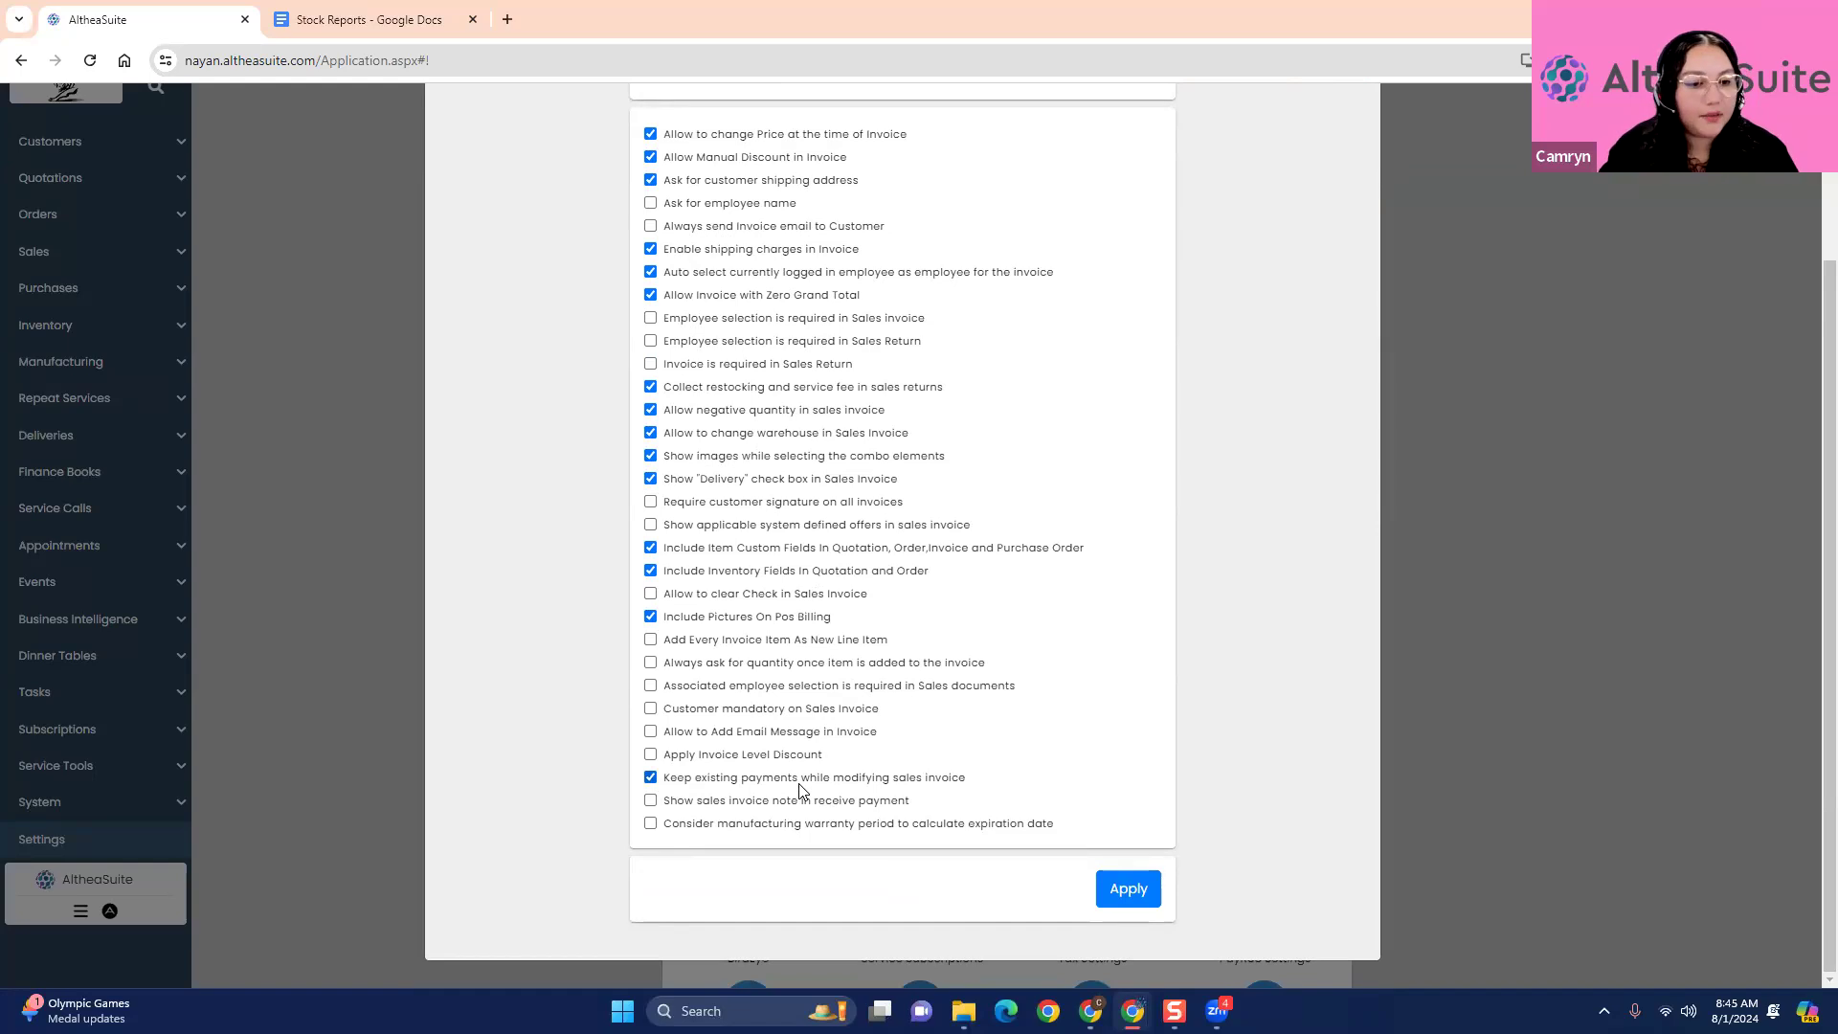
pyautogui.scroll(2, 1103, 708)
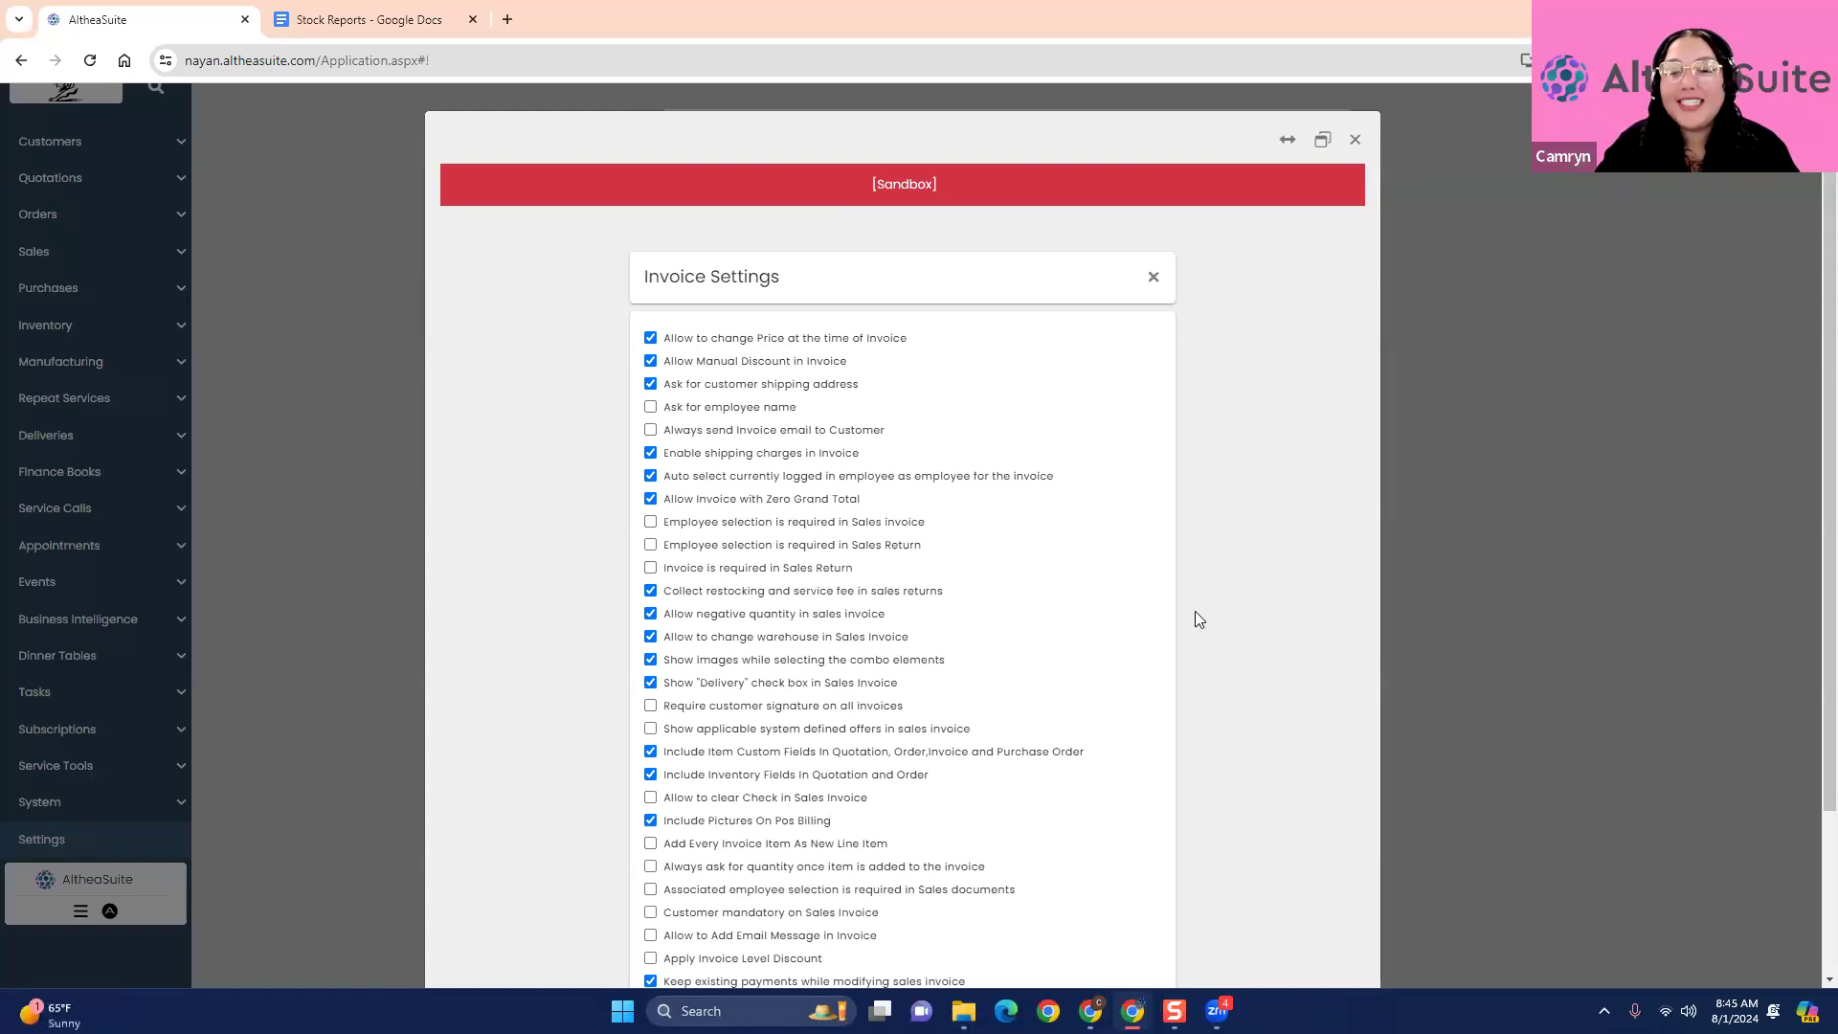
pyautogui.click(1355, 139)
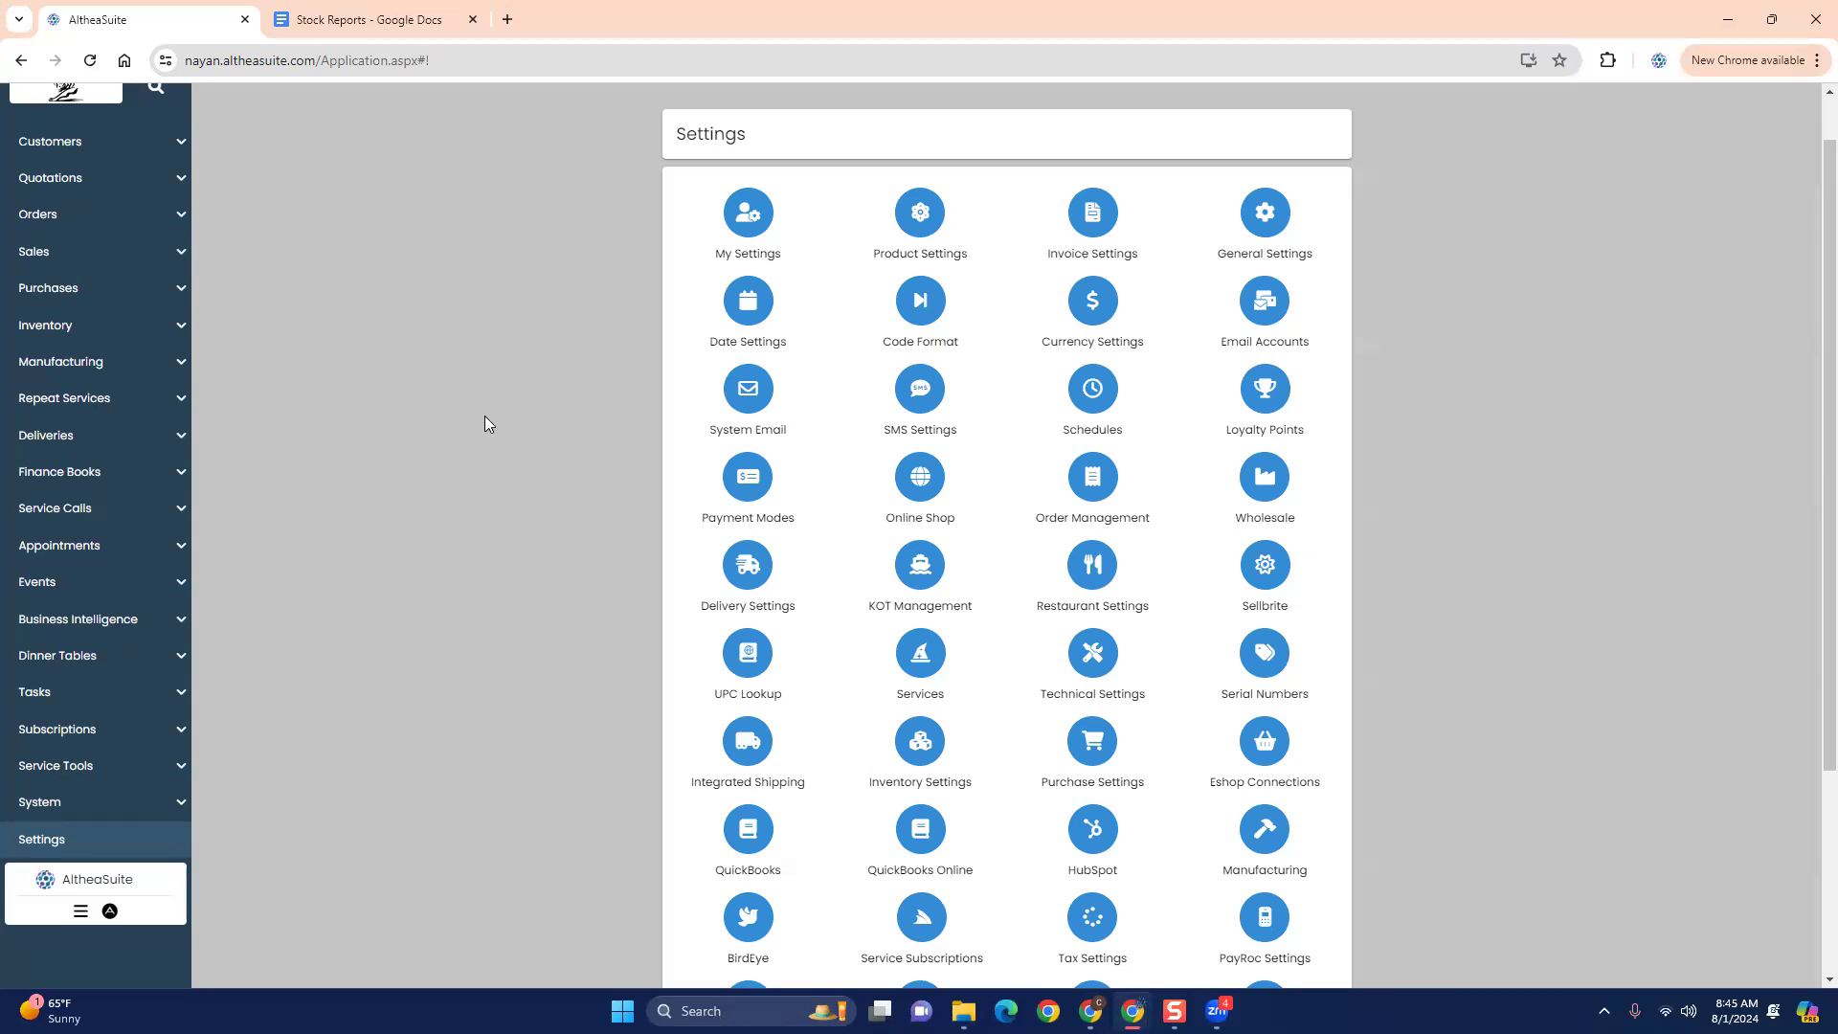
pyautogui.scroll(1, 484, 416)
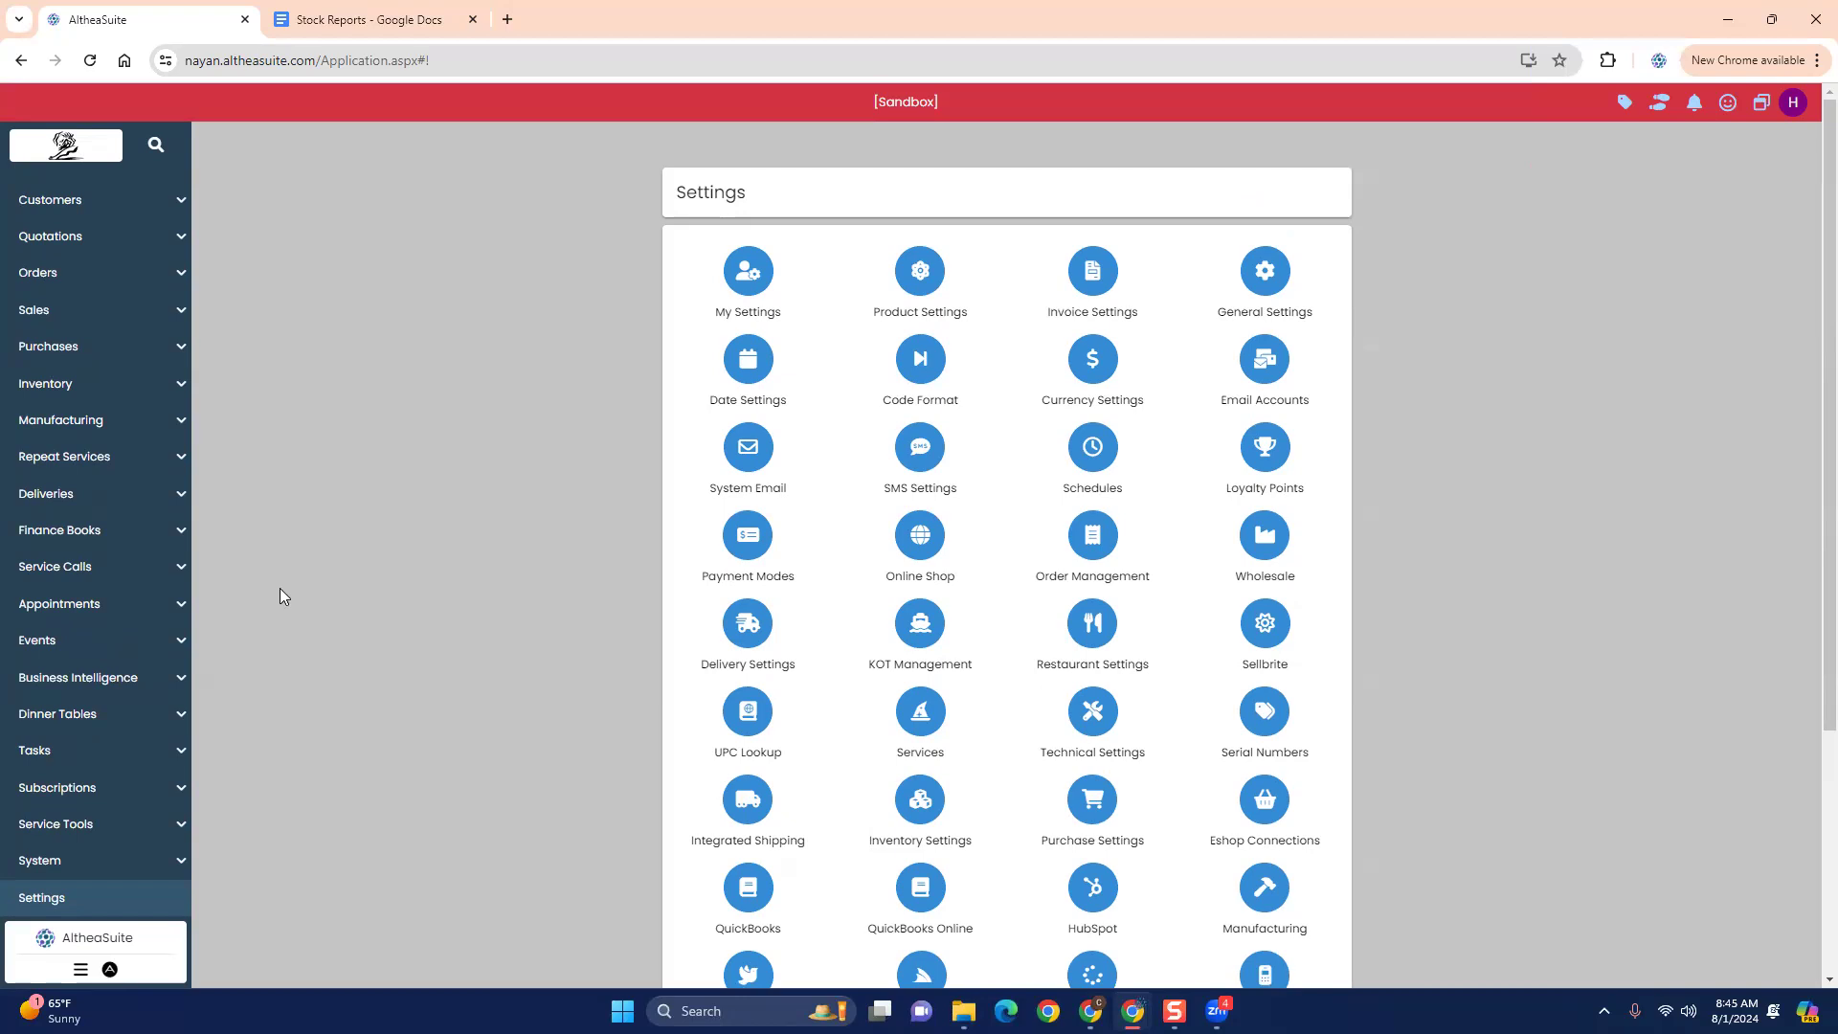
pyautogui.scroll(-1, 79, 636)
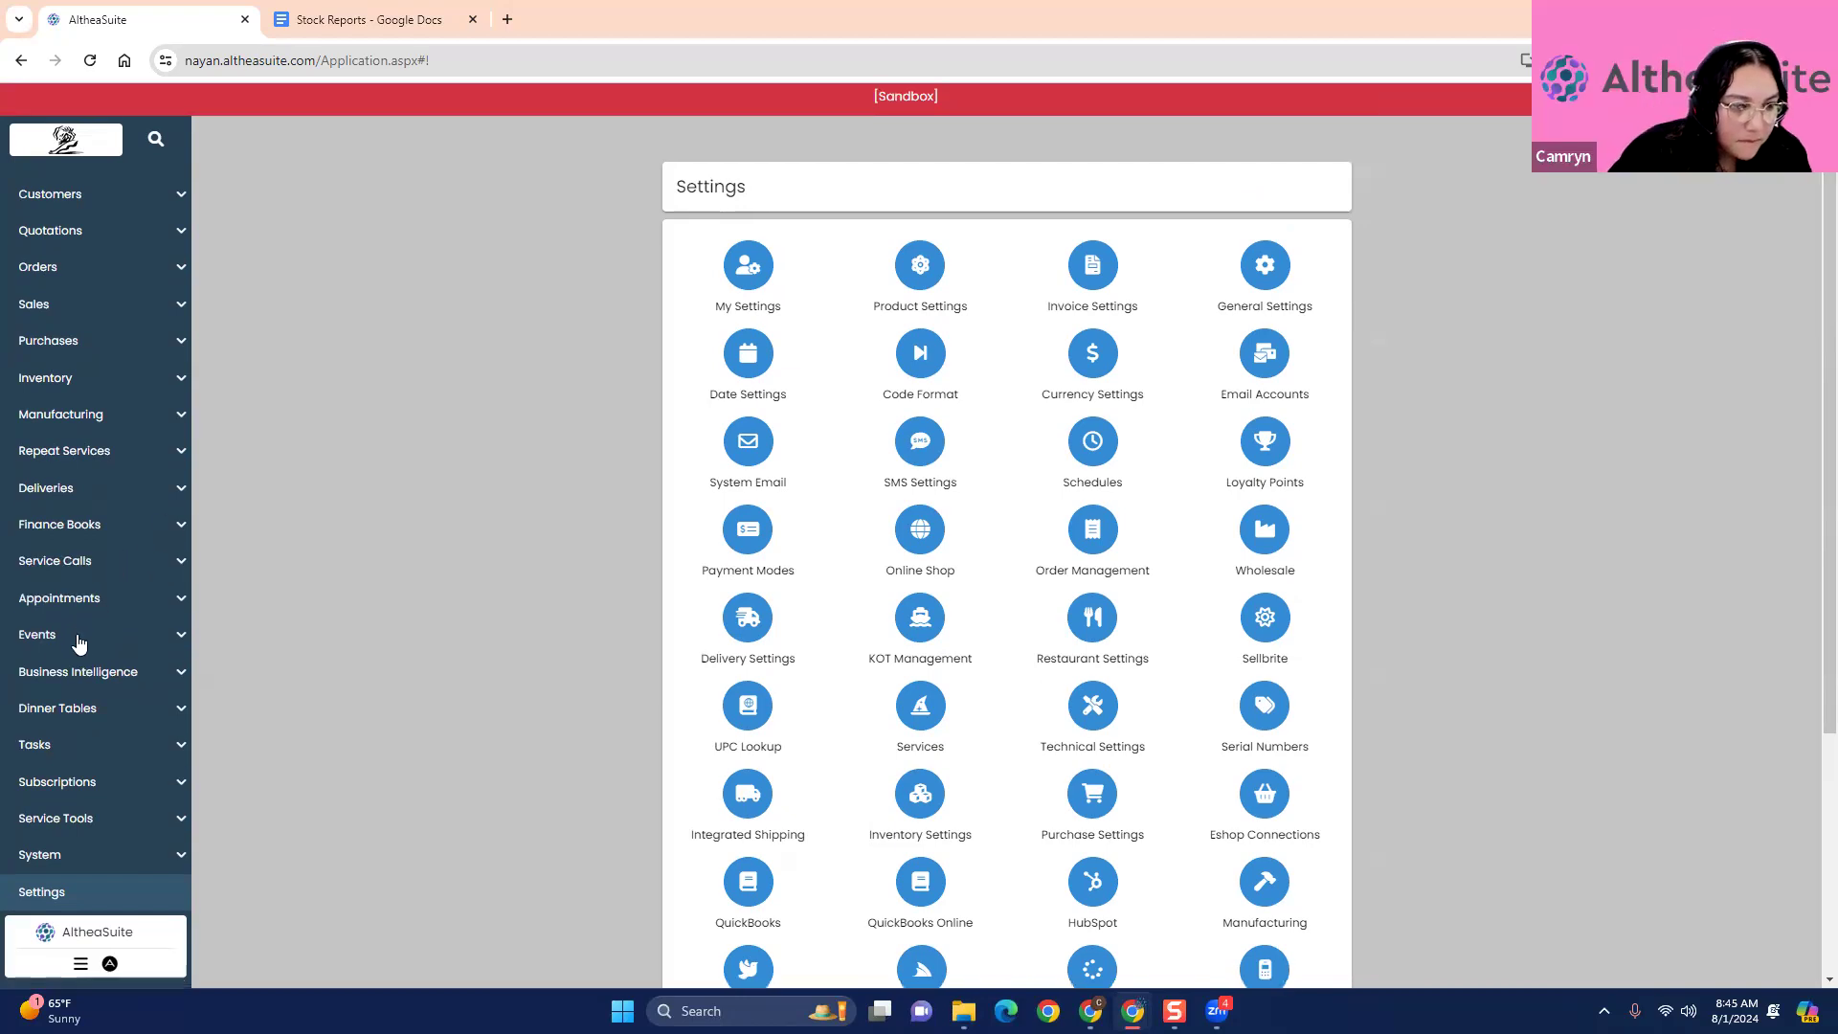
pyautogui.scroll(-1, 78, 642)
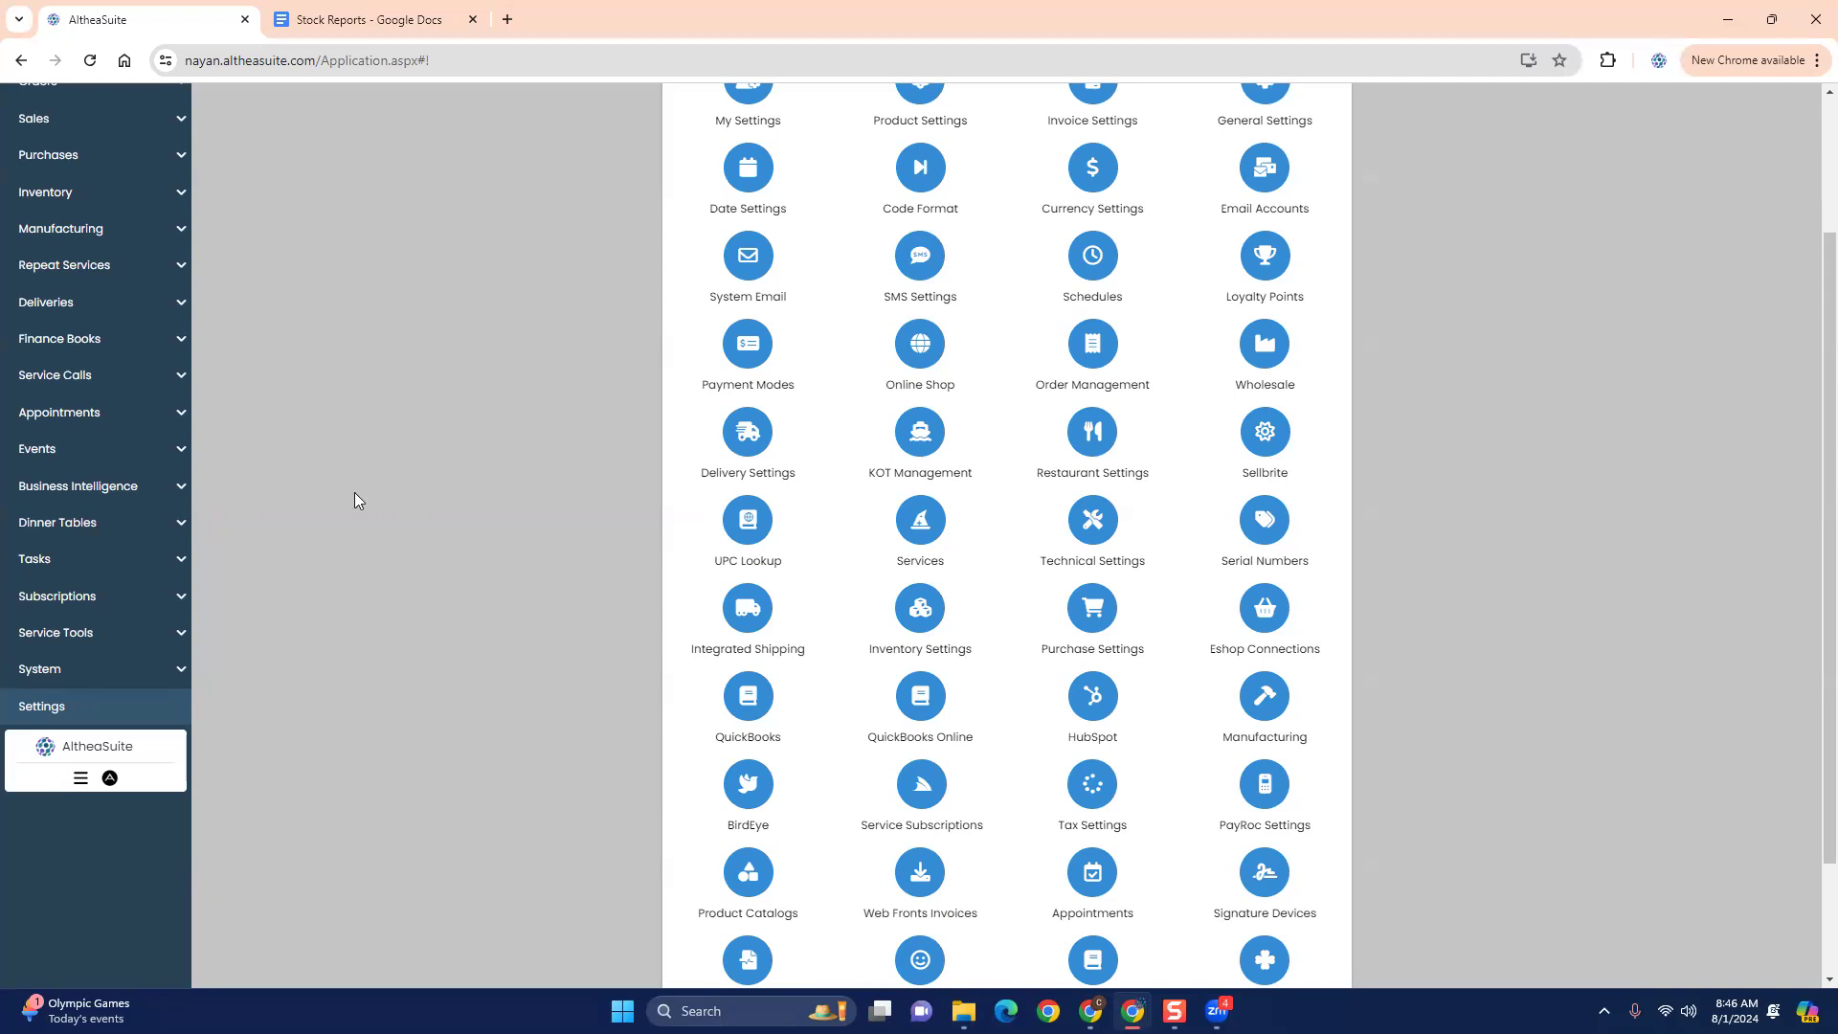
# - Open the sales invoices list and start modifying the Jul 25 2024 11:47 AM invoice while keeping its existing payment
pyautogui.scroll(1, 158, 493)
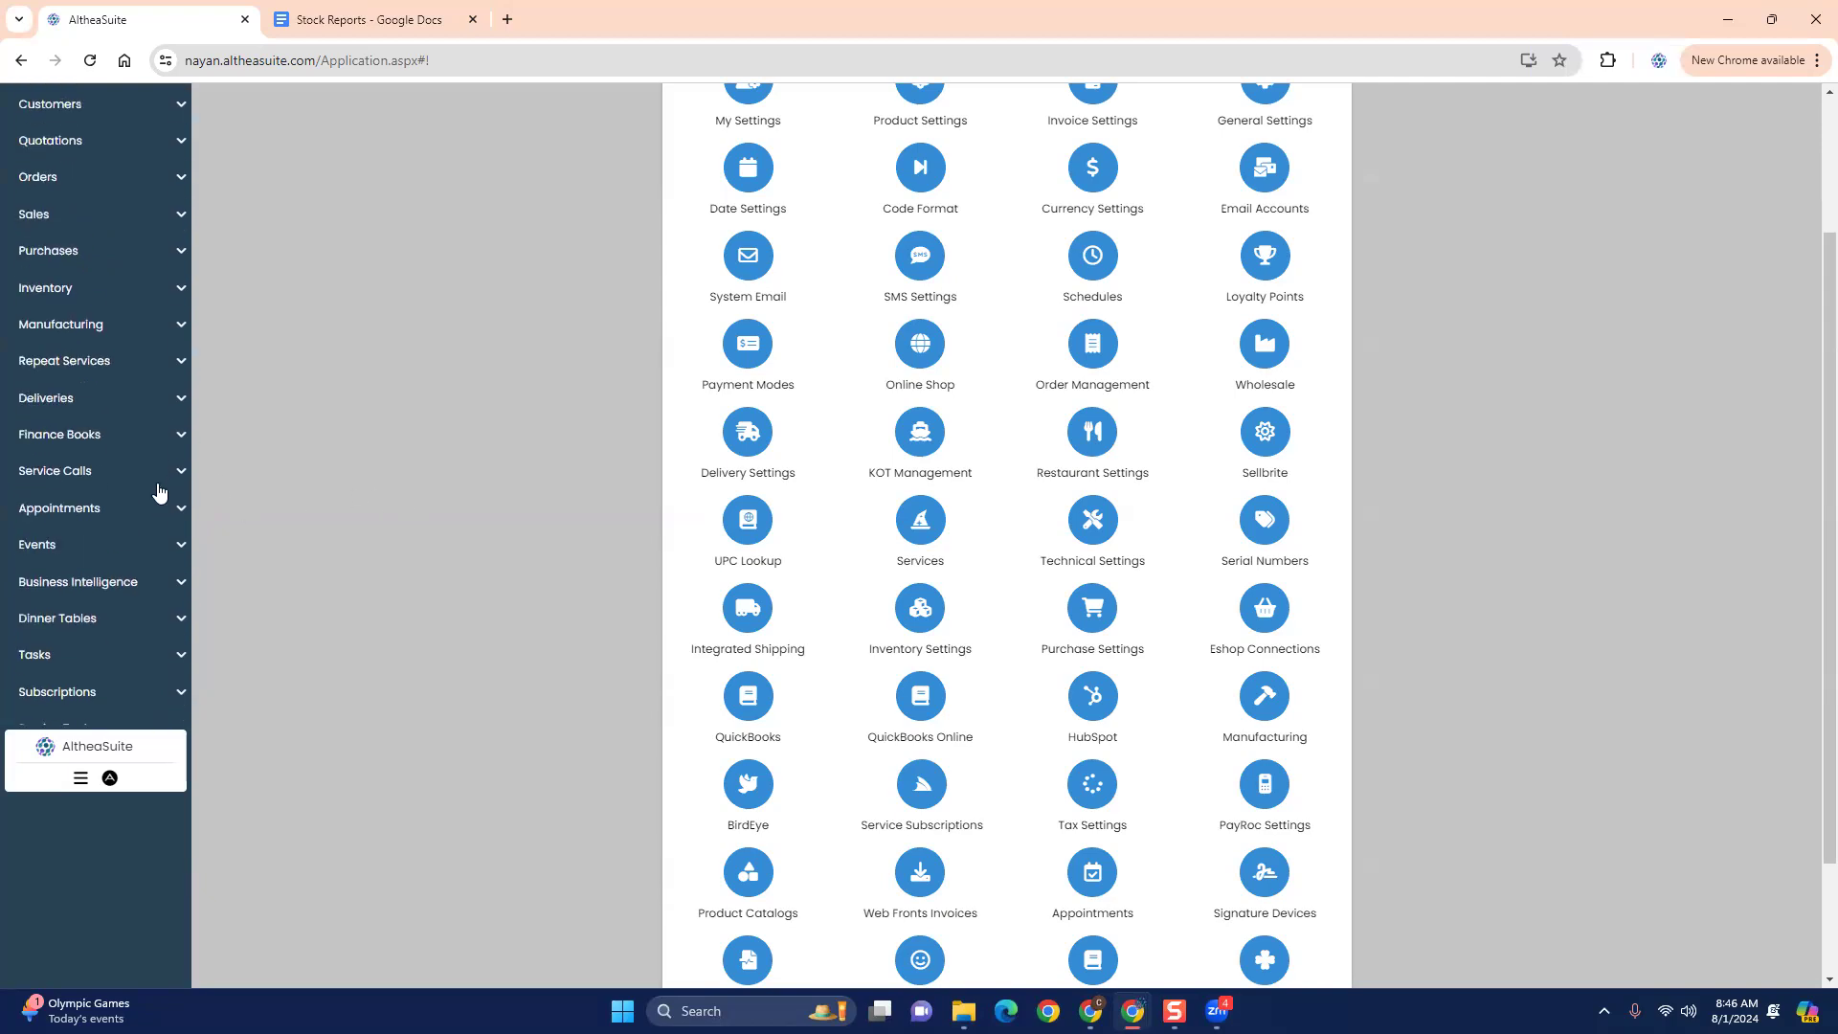
pyautogui.click(102, 287)
pyautogui.click(100, 285)
pyautogui.click(86, 213)
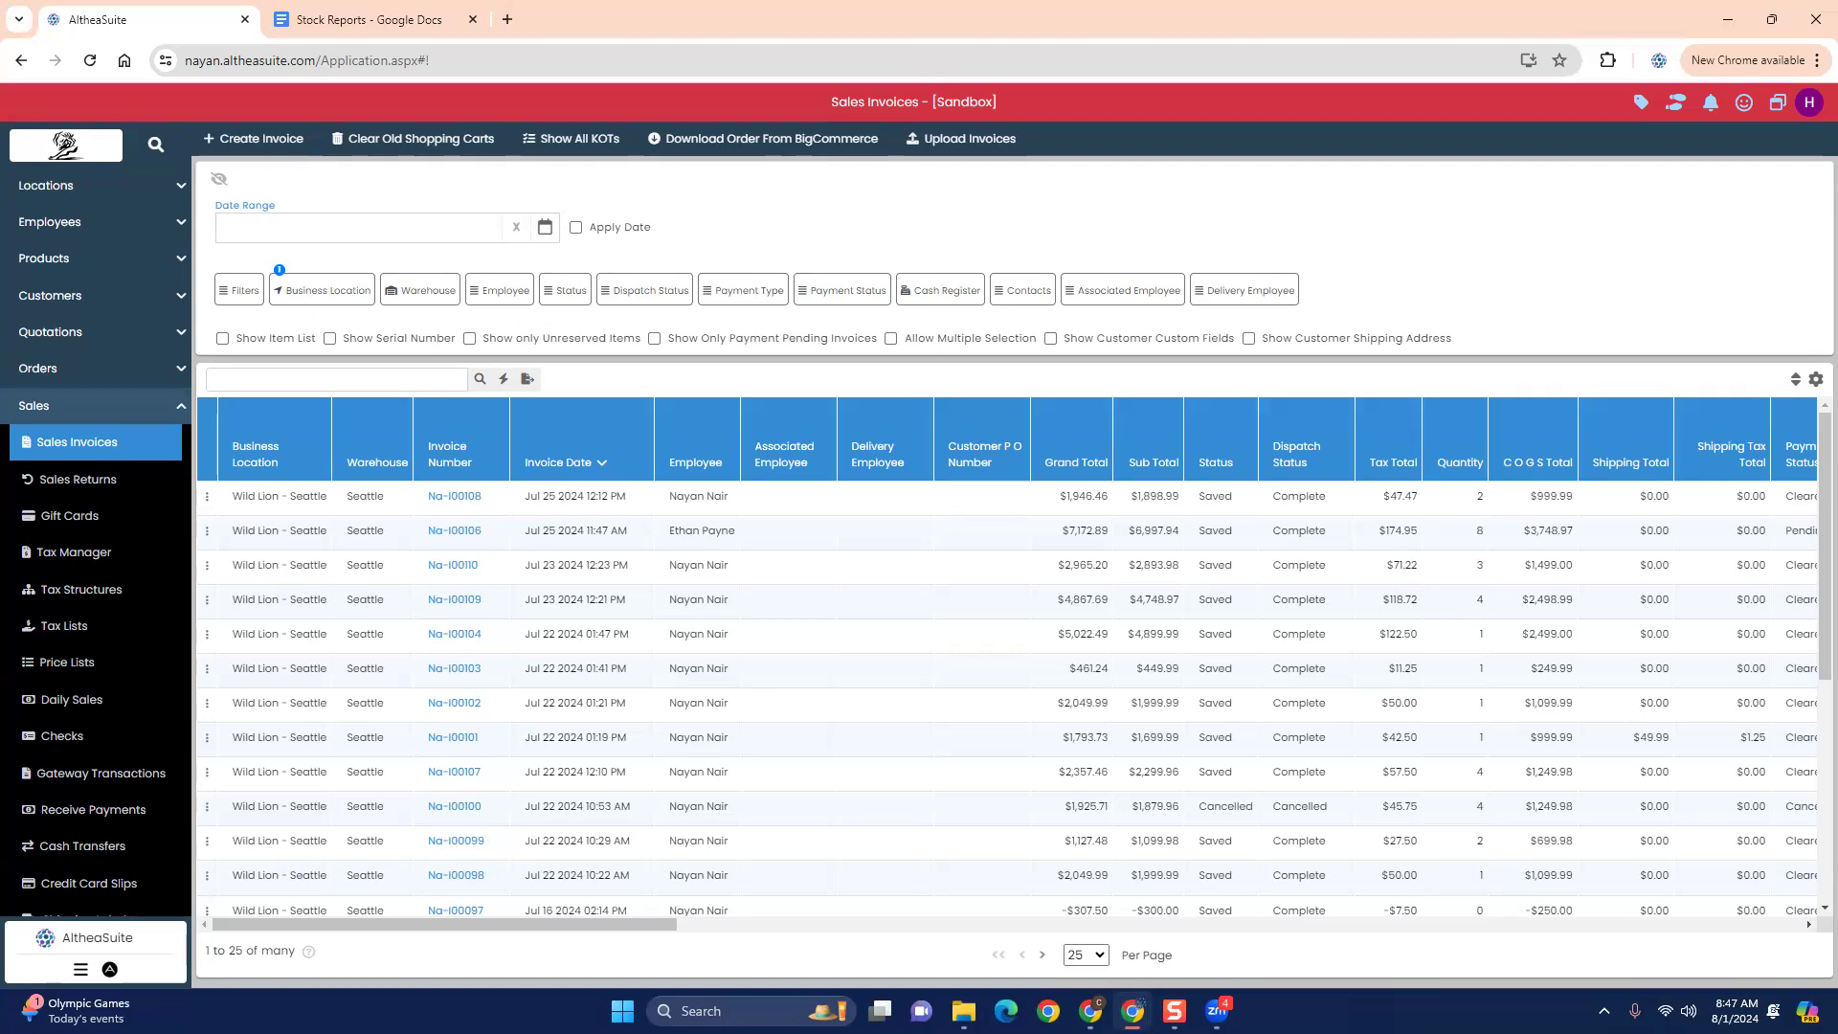
pyautogui.click(206, 532)
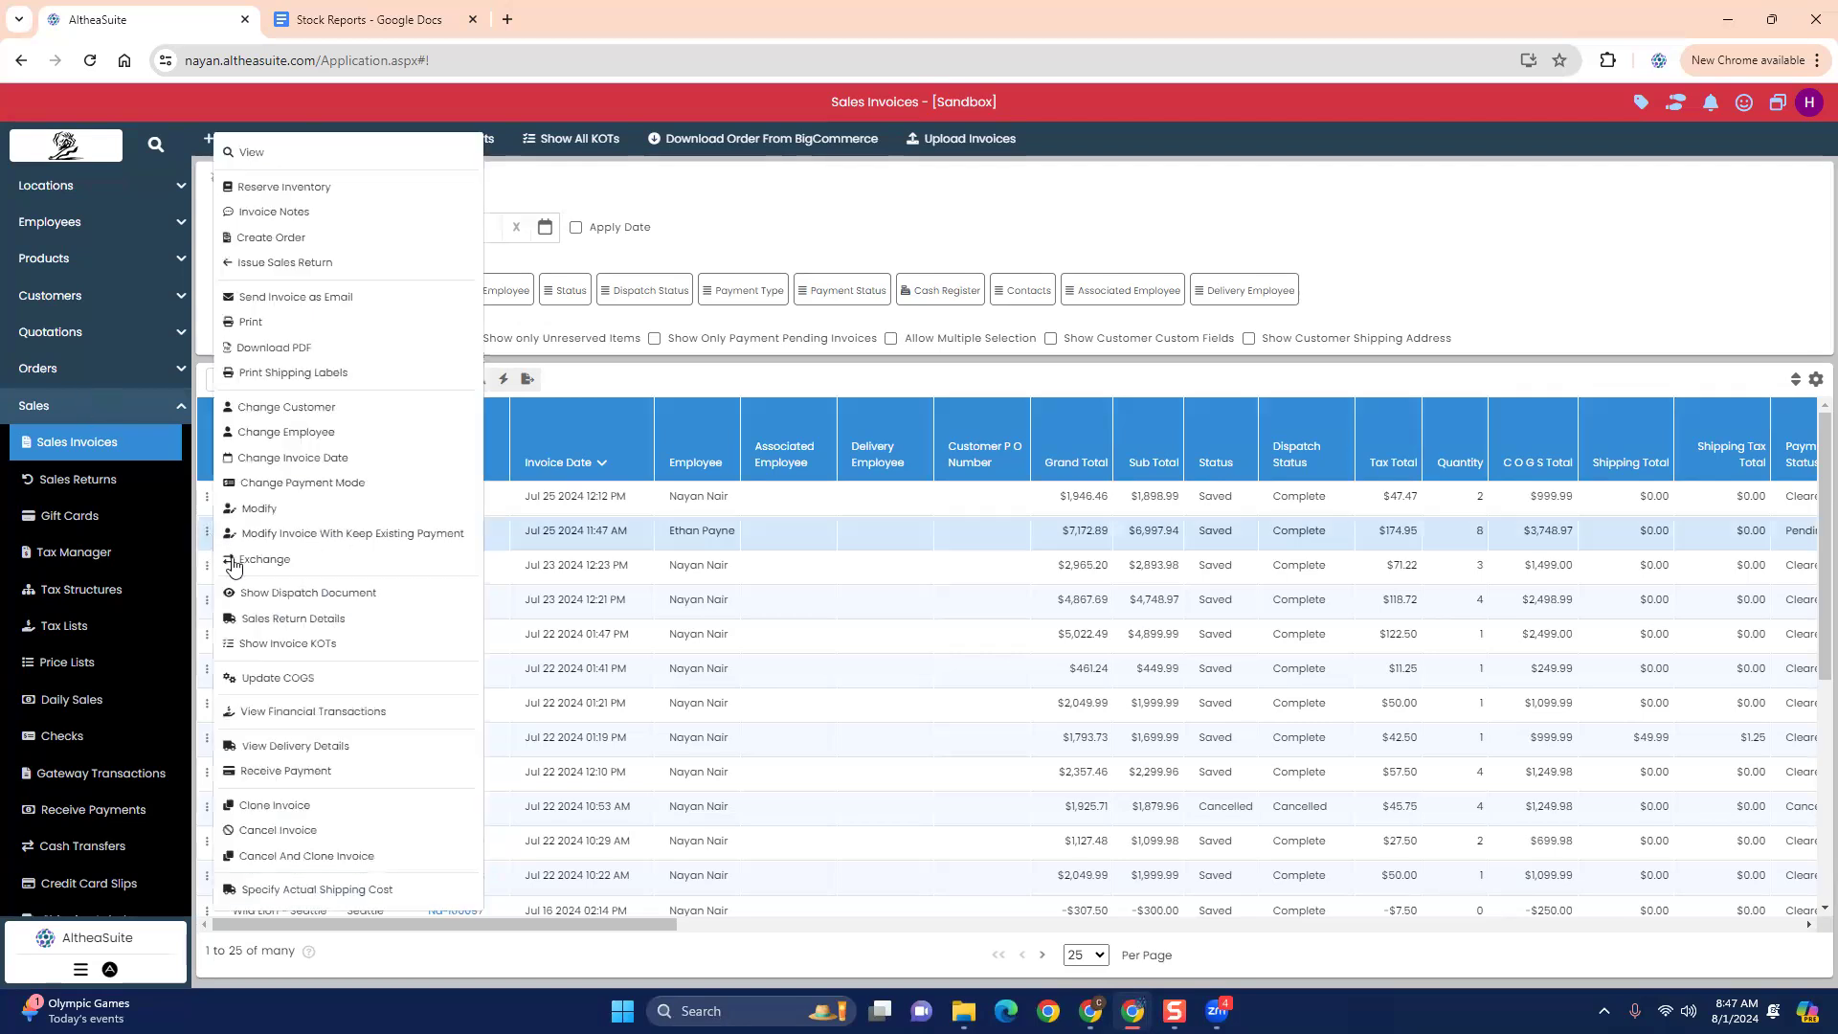
pyautogui.click(299, 533)
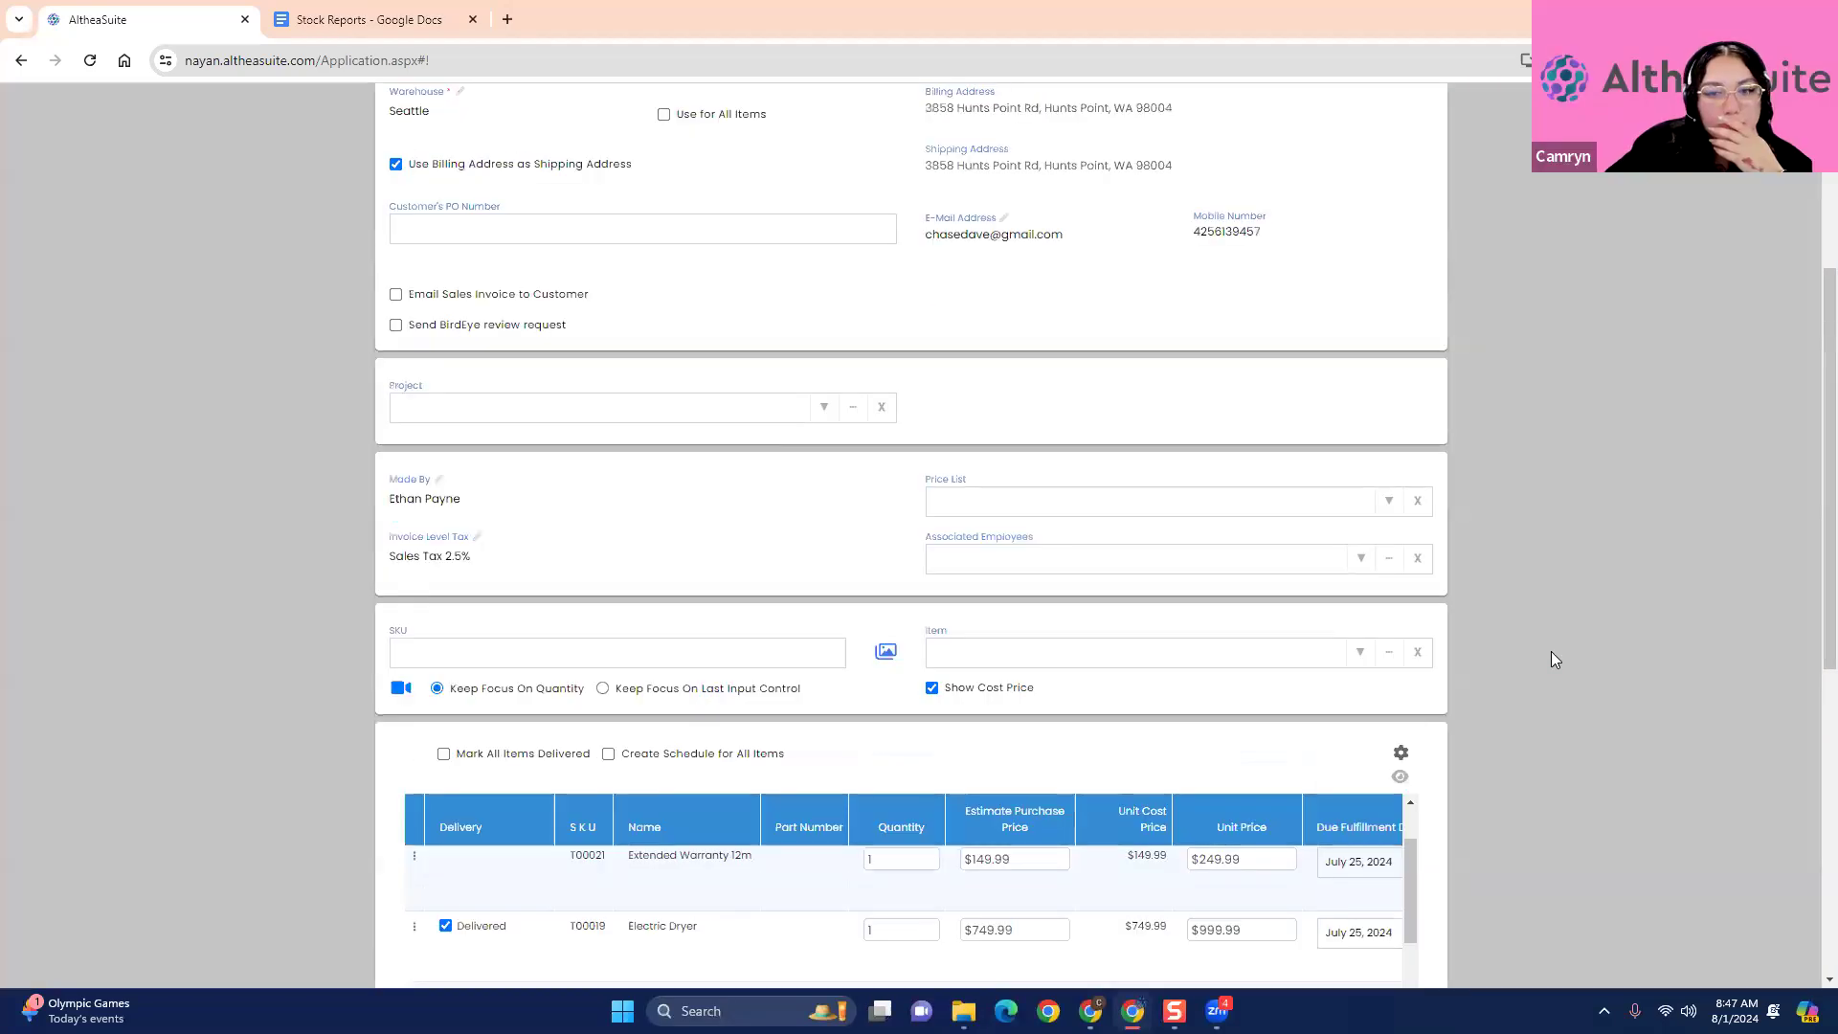
# - Look through the invoice's items and remove the Extended Warranty 12m item
pyautogui.scroll(-4, 1551, 651)
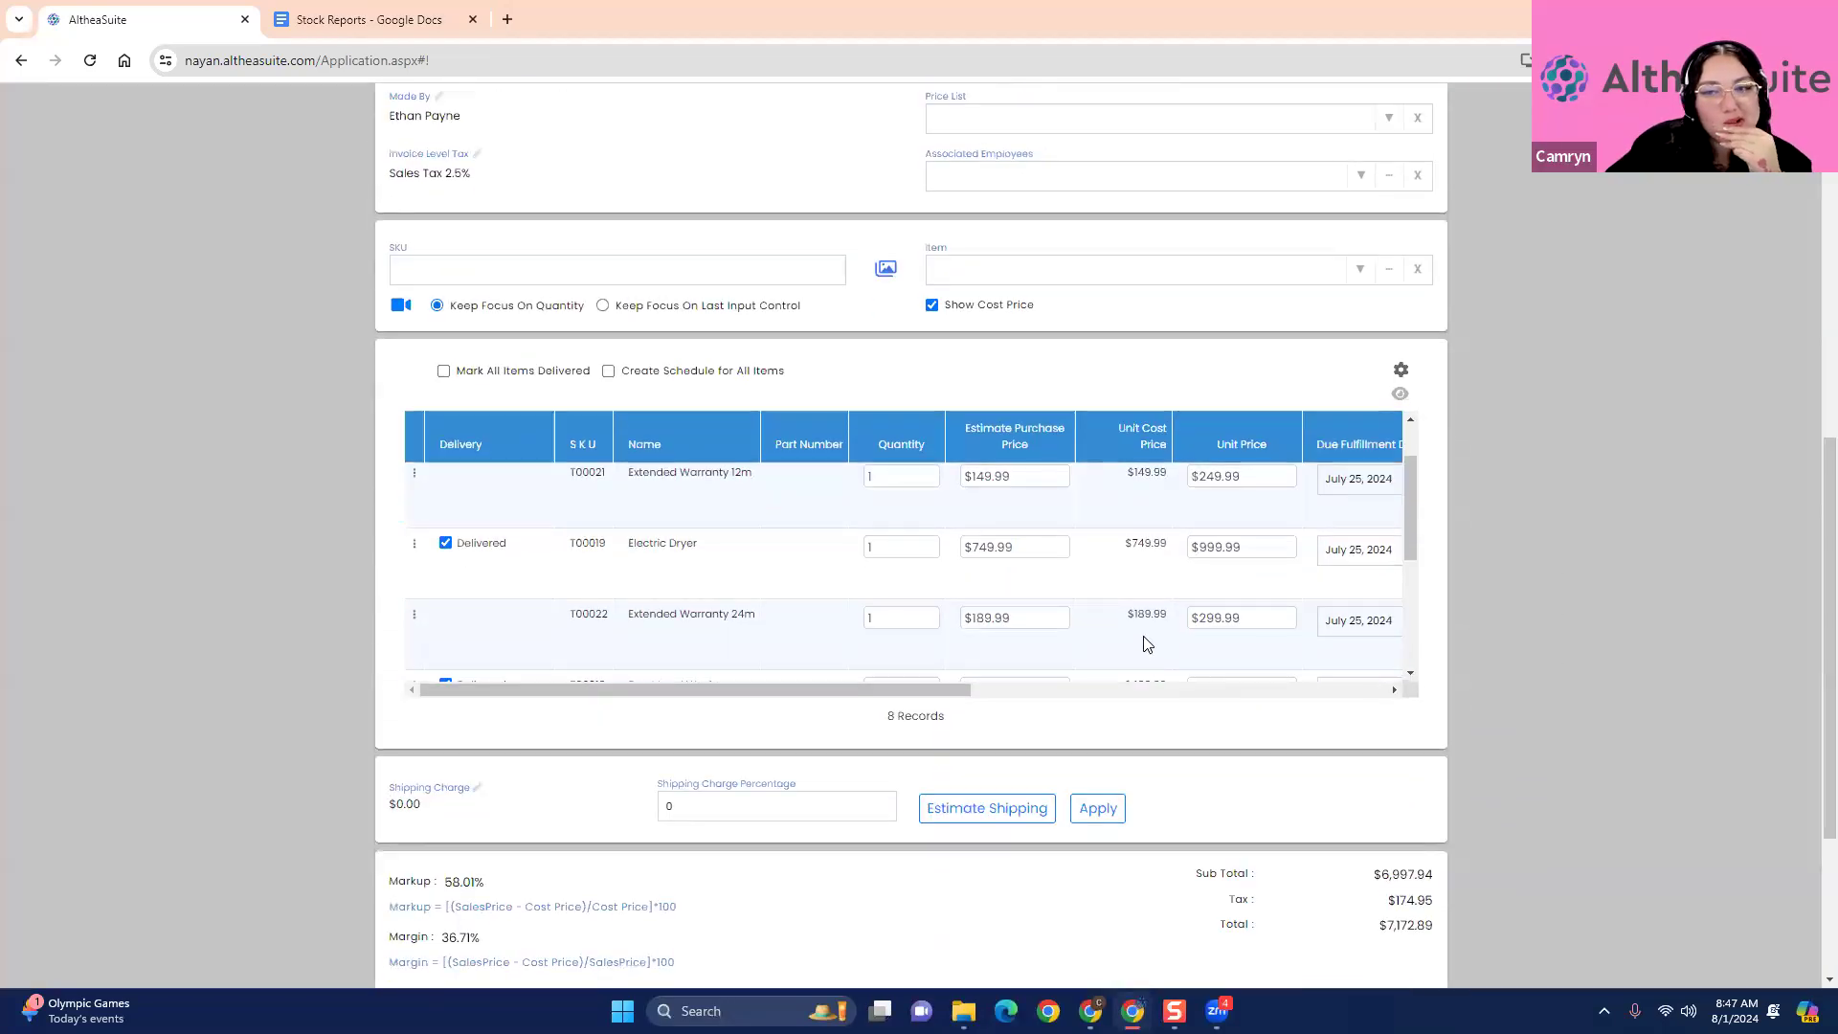
pyautogui.scroll(-1, 1146, 641)
pyautogui.scroll(-1, 1169, 654)
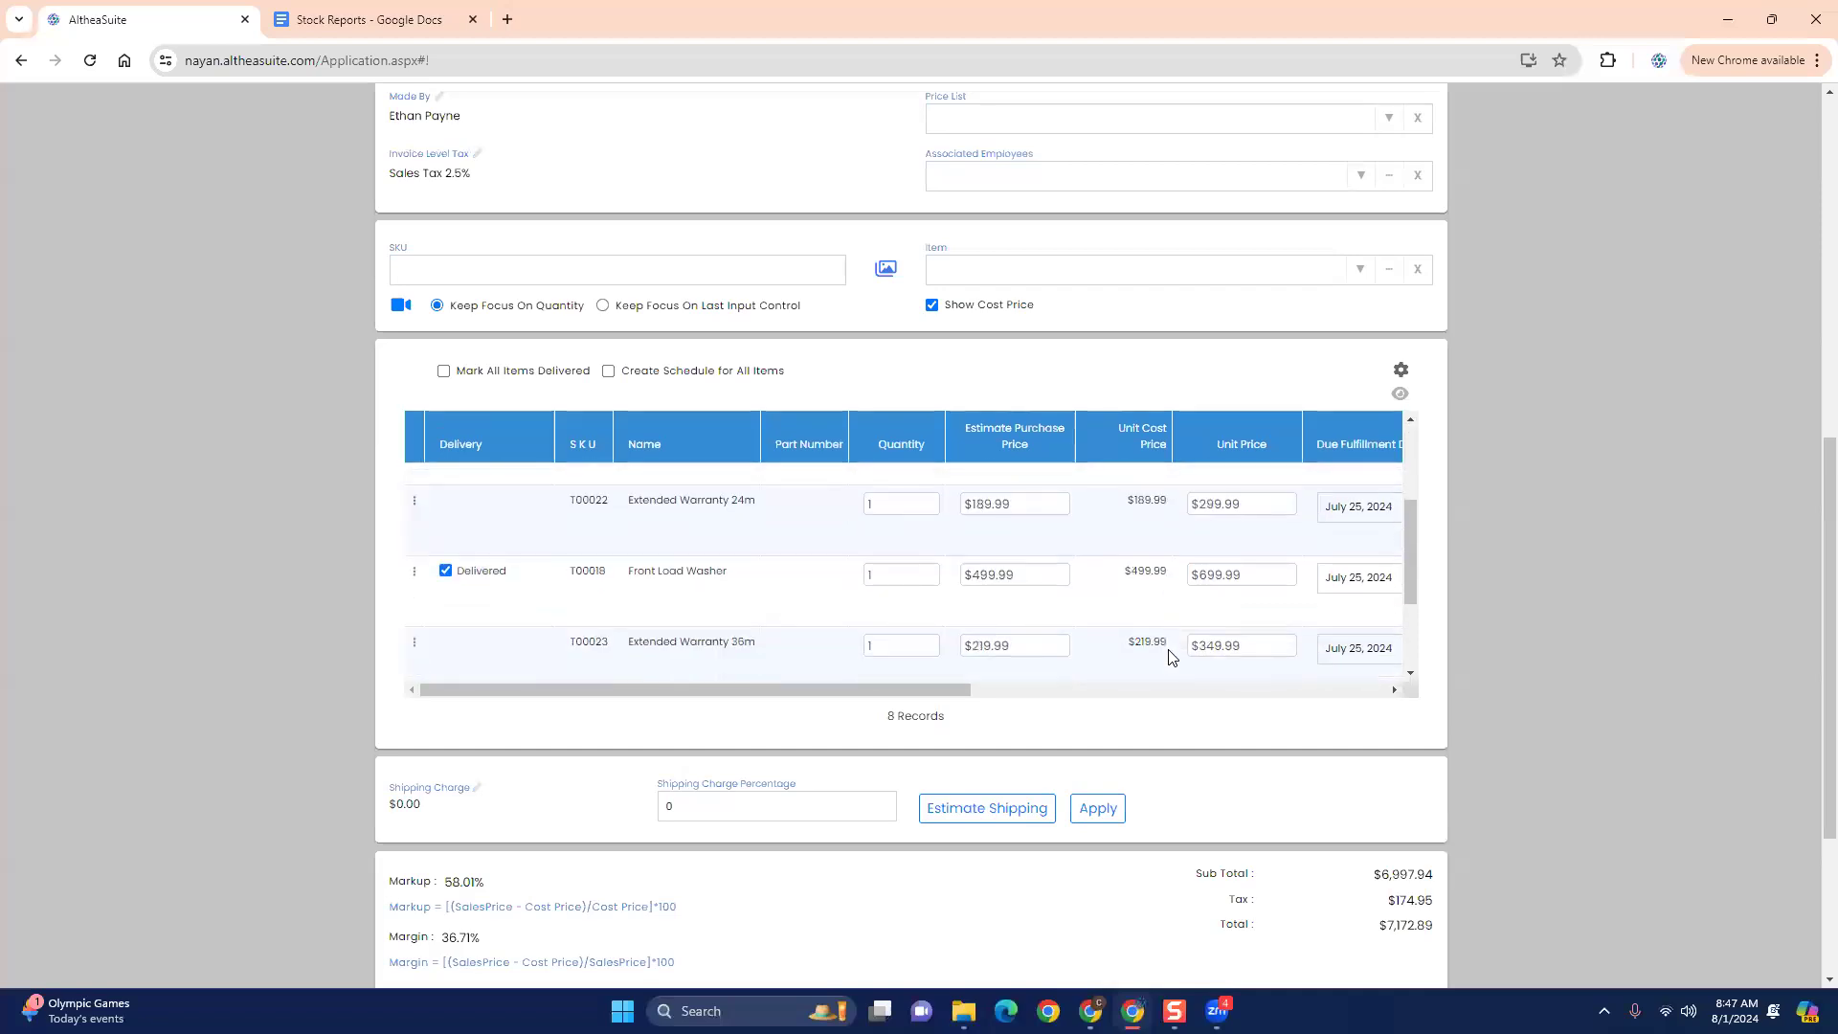
pyautogui.scroll(-2, 1169, 657)
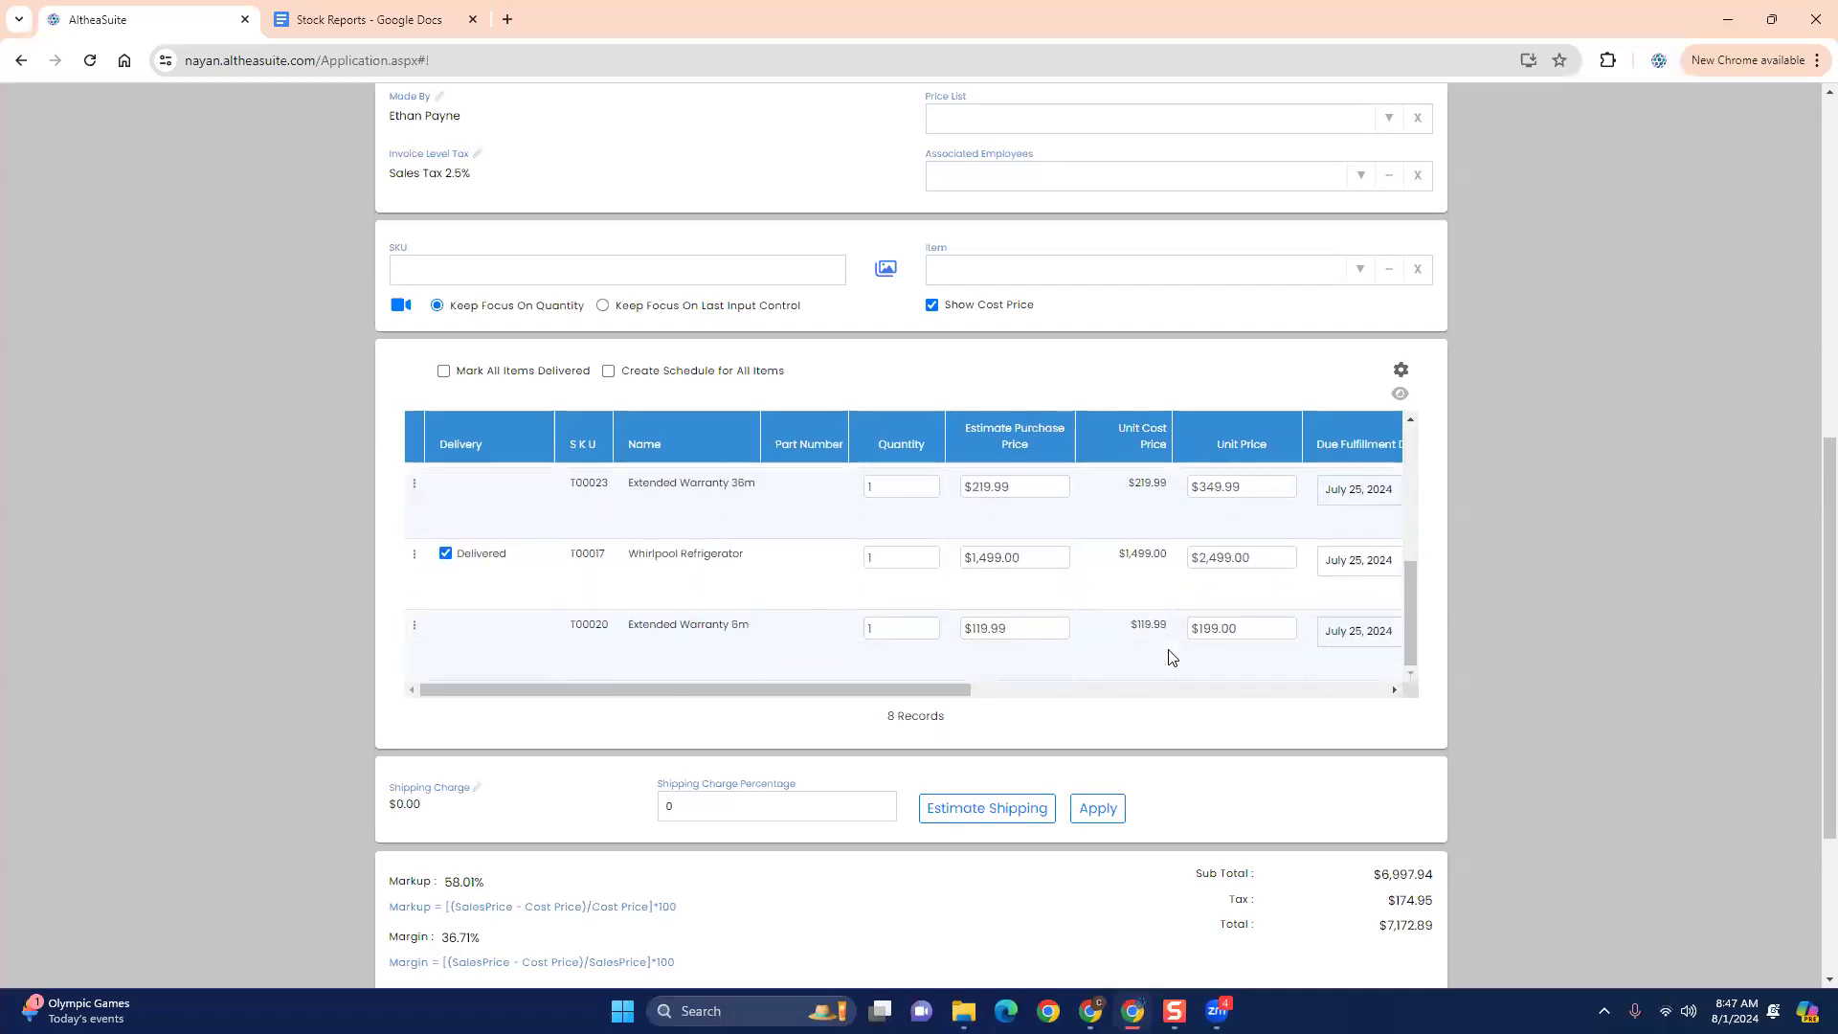
pyautogui.scroll(1, 1169, 656)
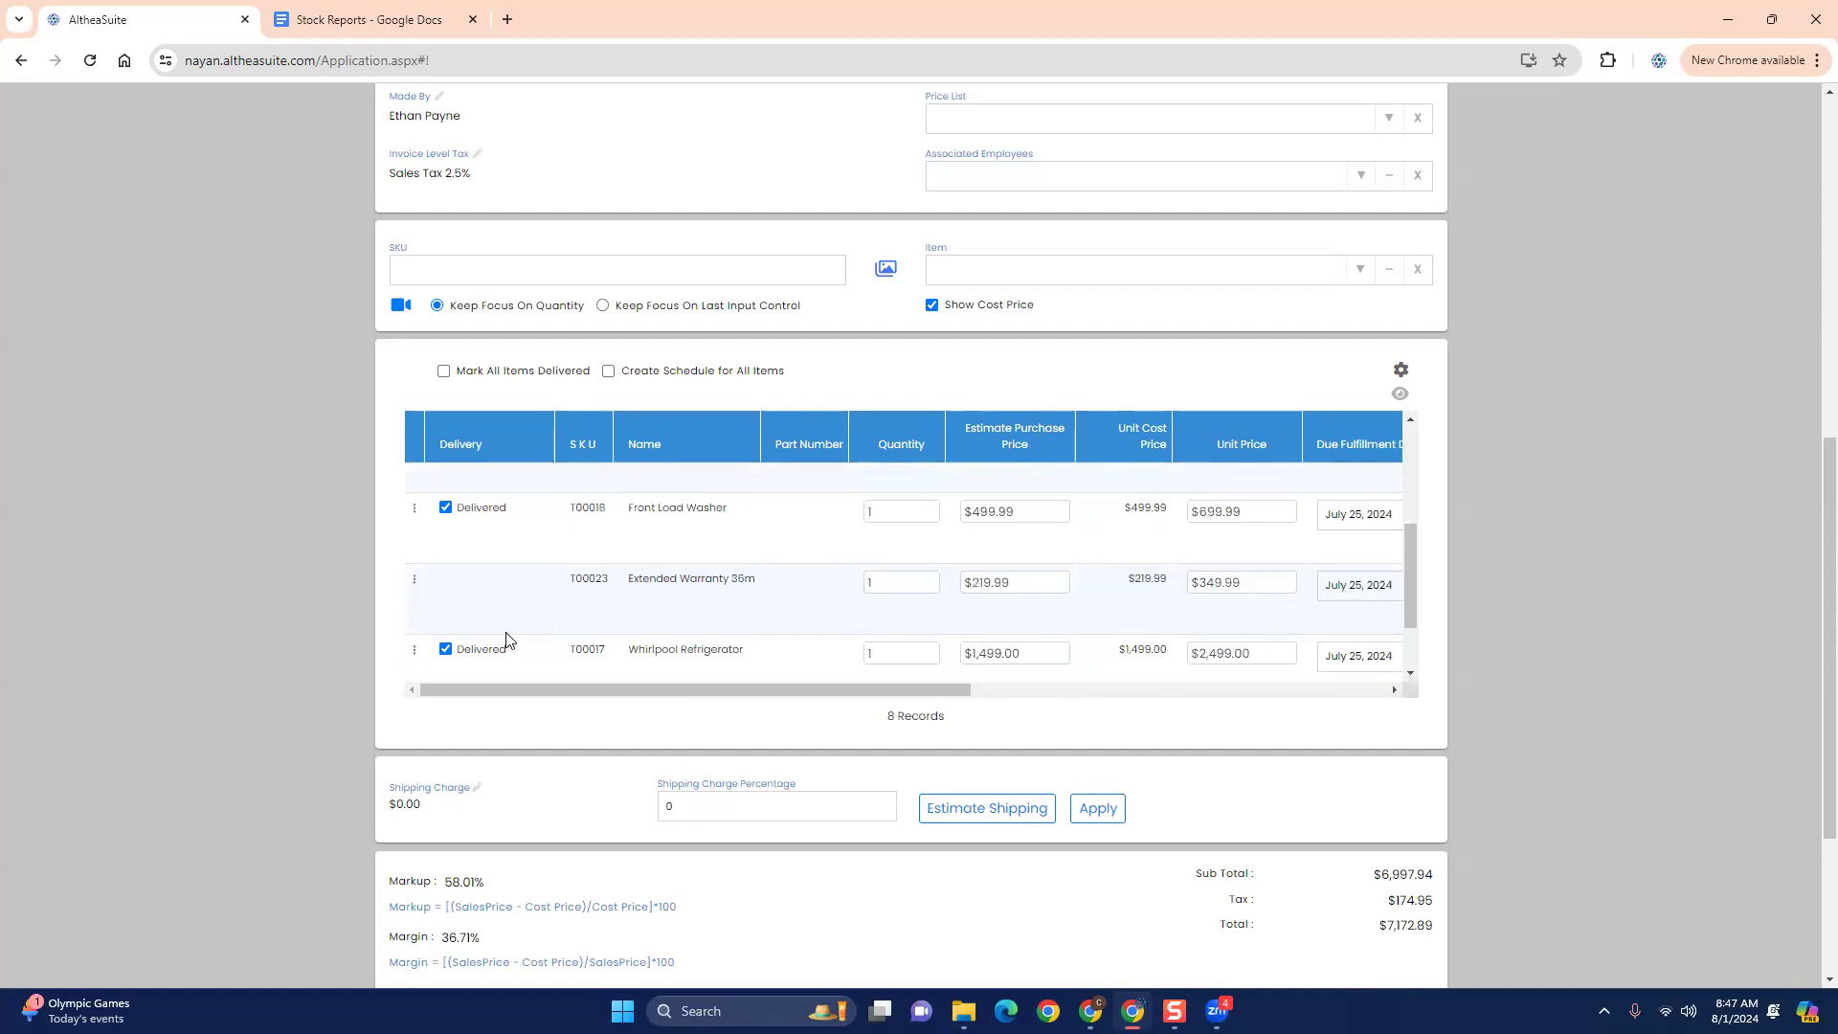
pyautogui.scroll(-1, 506, 639)
pyautogui.scroll(4, 507, 637)
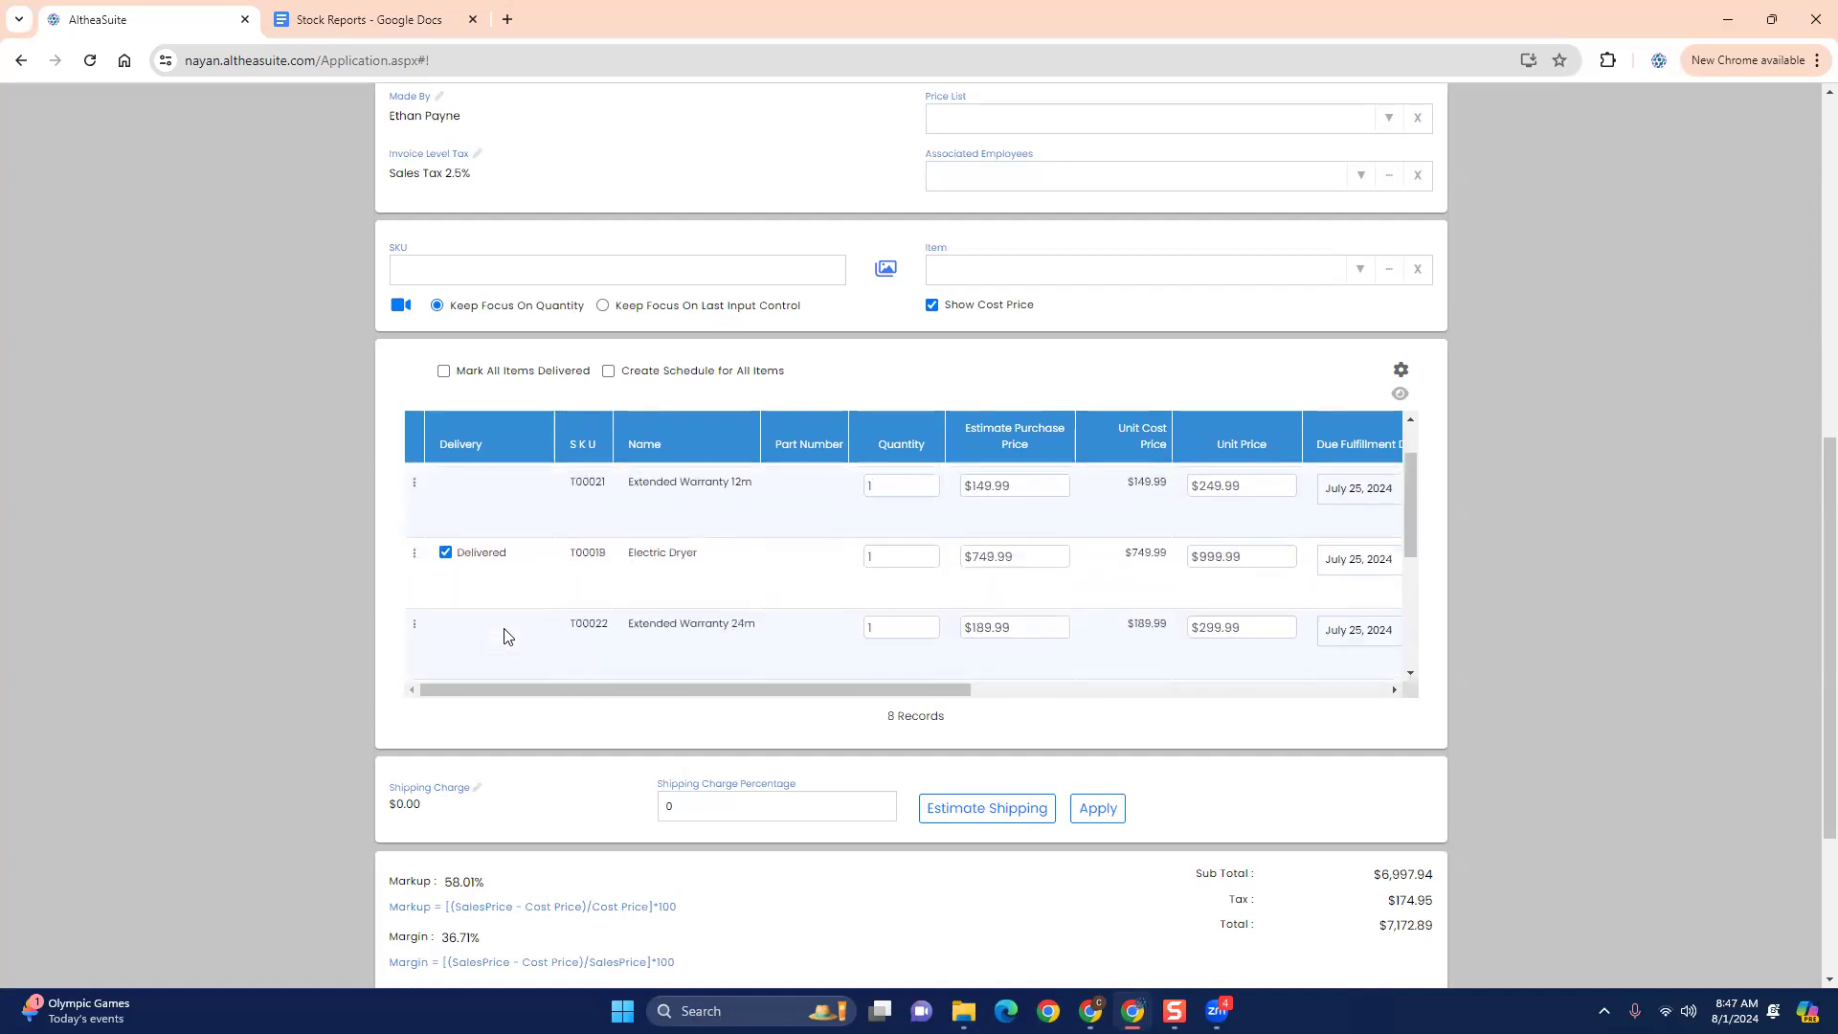
pyautogui.scroll(1, 506, 637)
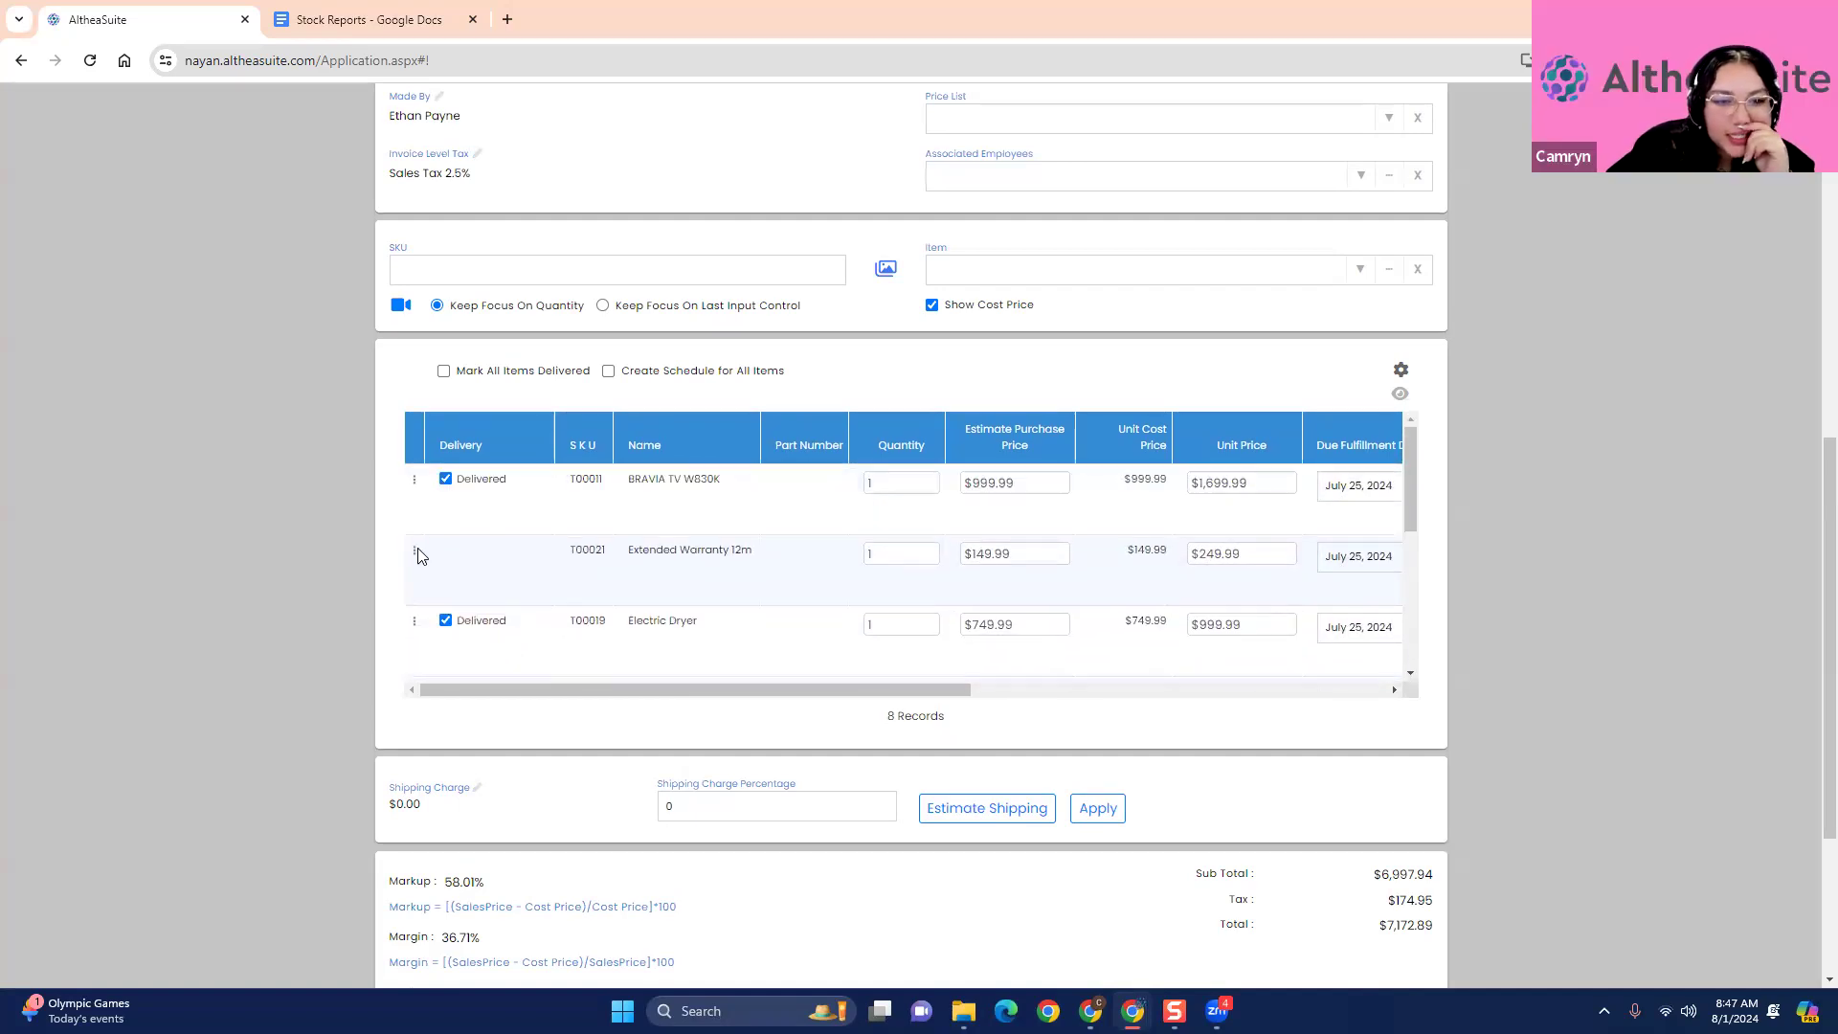
pyautogui.click(415, 552)
pyautogui.click(458, 649)
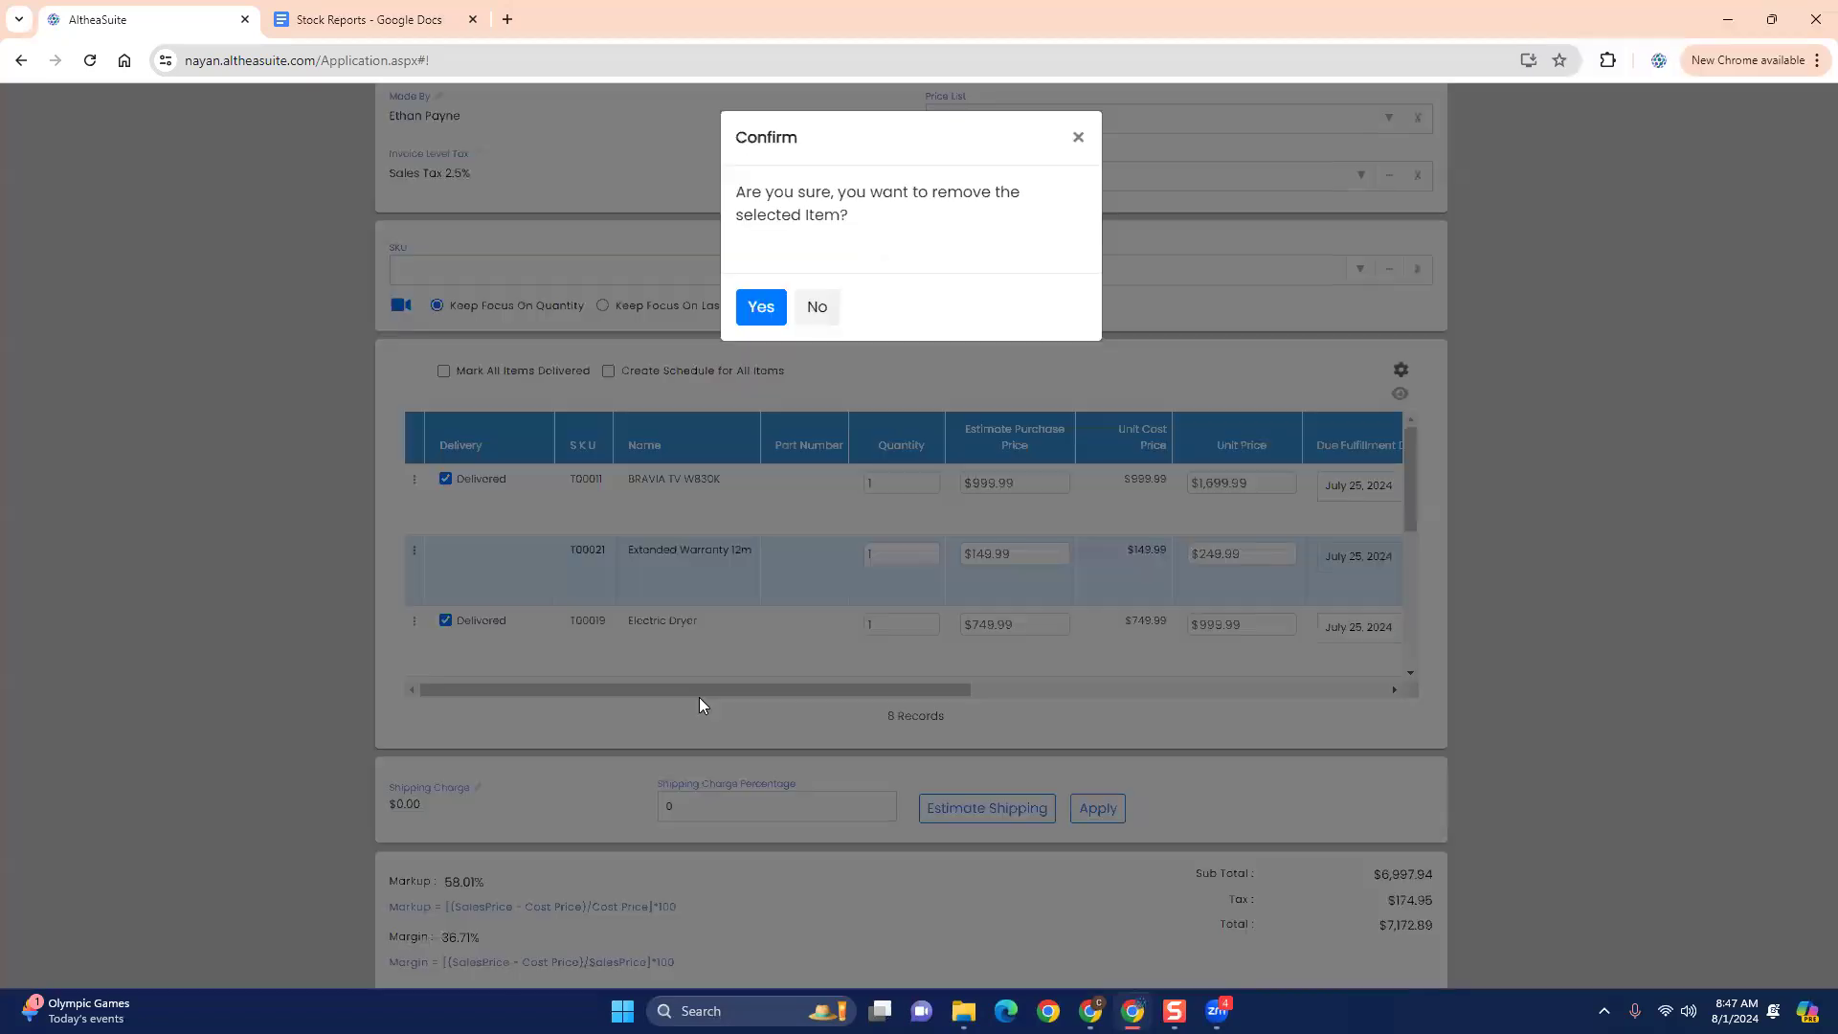
pyautogui.click(759, 307)
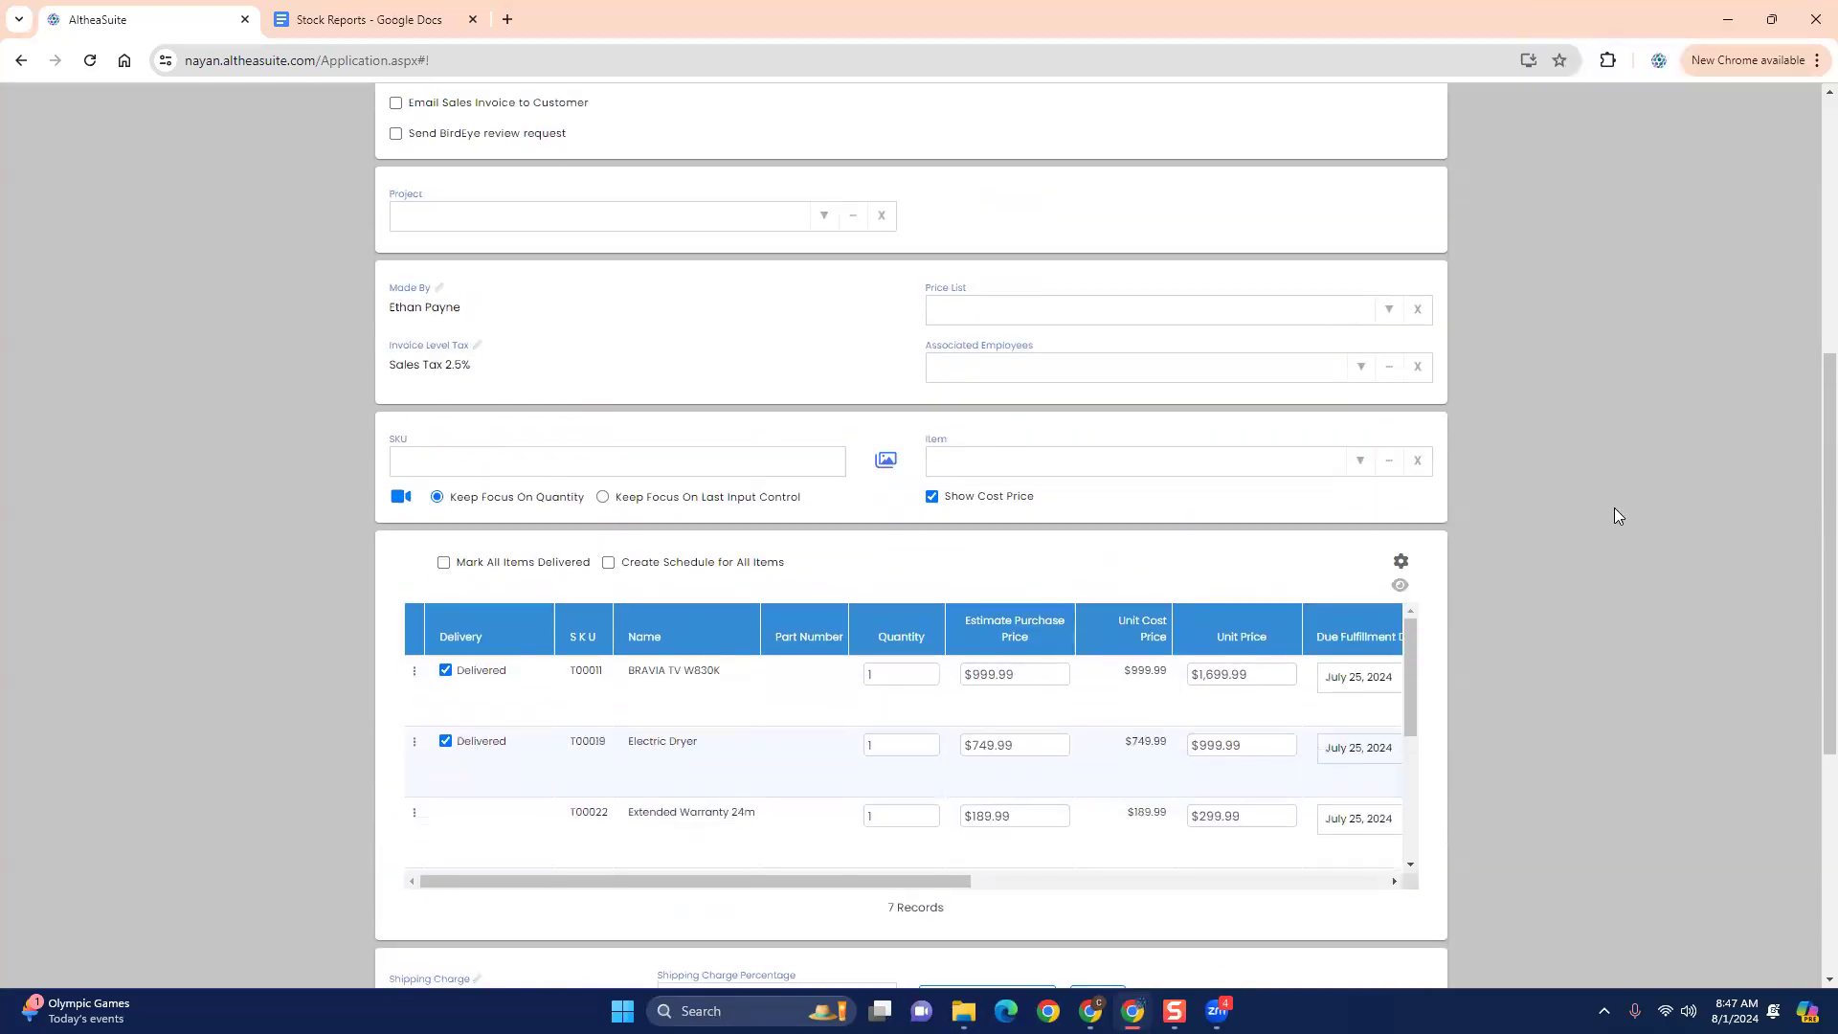
# - Proceed to payment for the reduced invoice and try to save it with the existing Finance Agency payment
pyautogui.scroll(-3, 1614, 515)
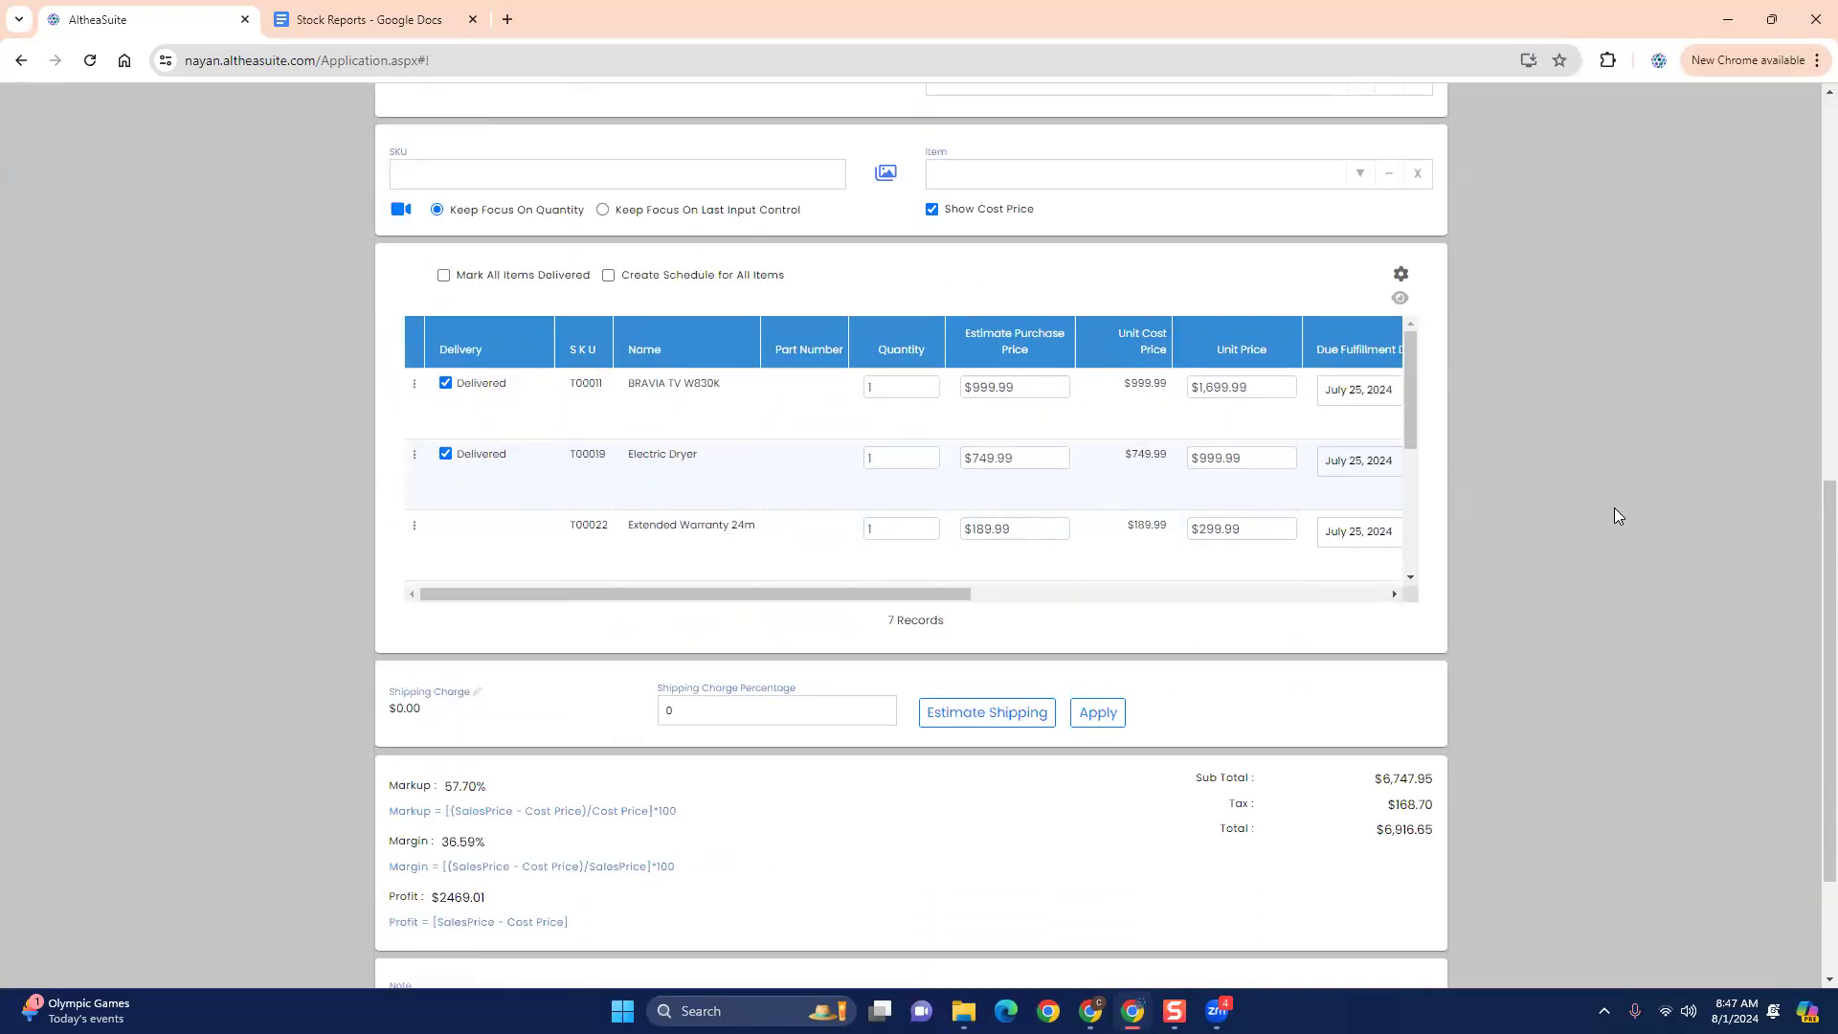
pyautogui.scroll(-2, 1616, 516)
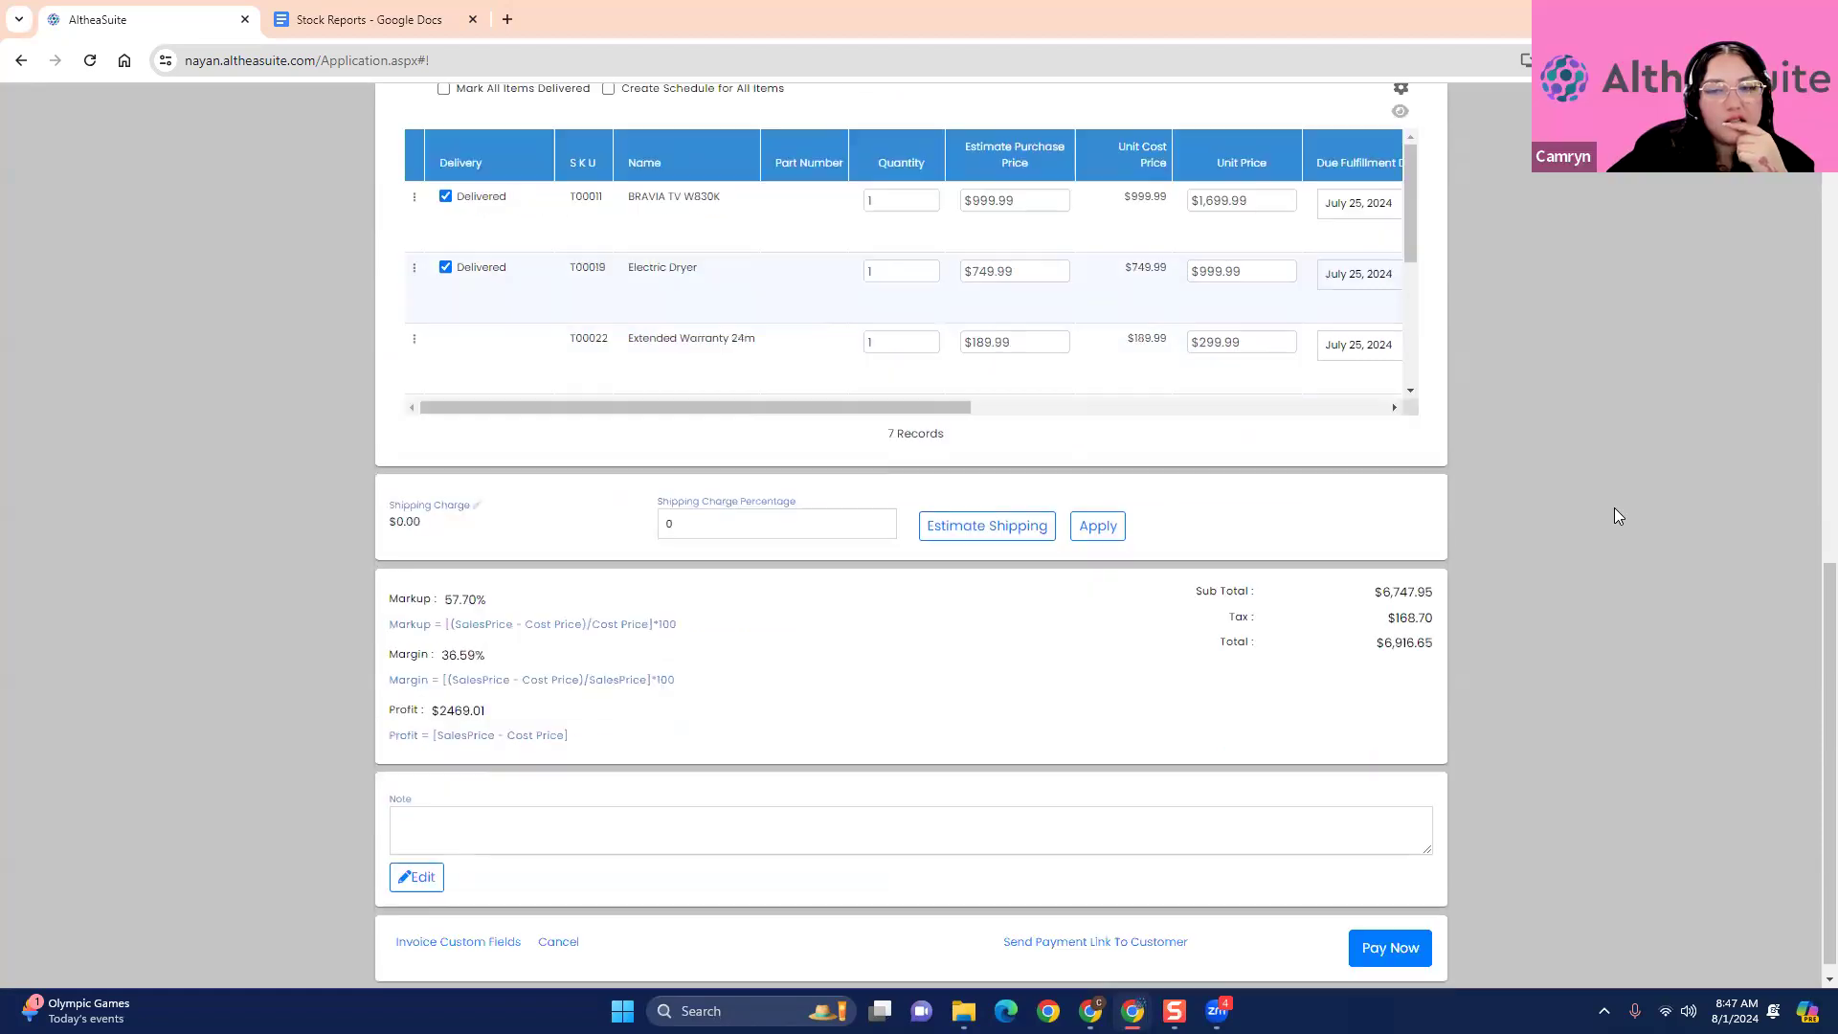
pyautogui.click(1387, 938)
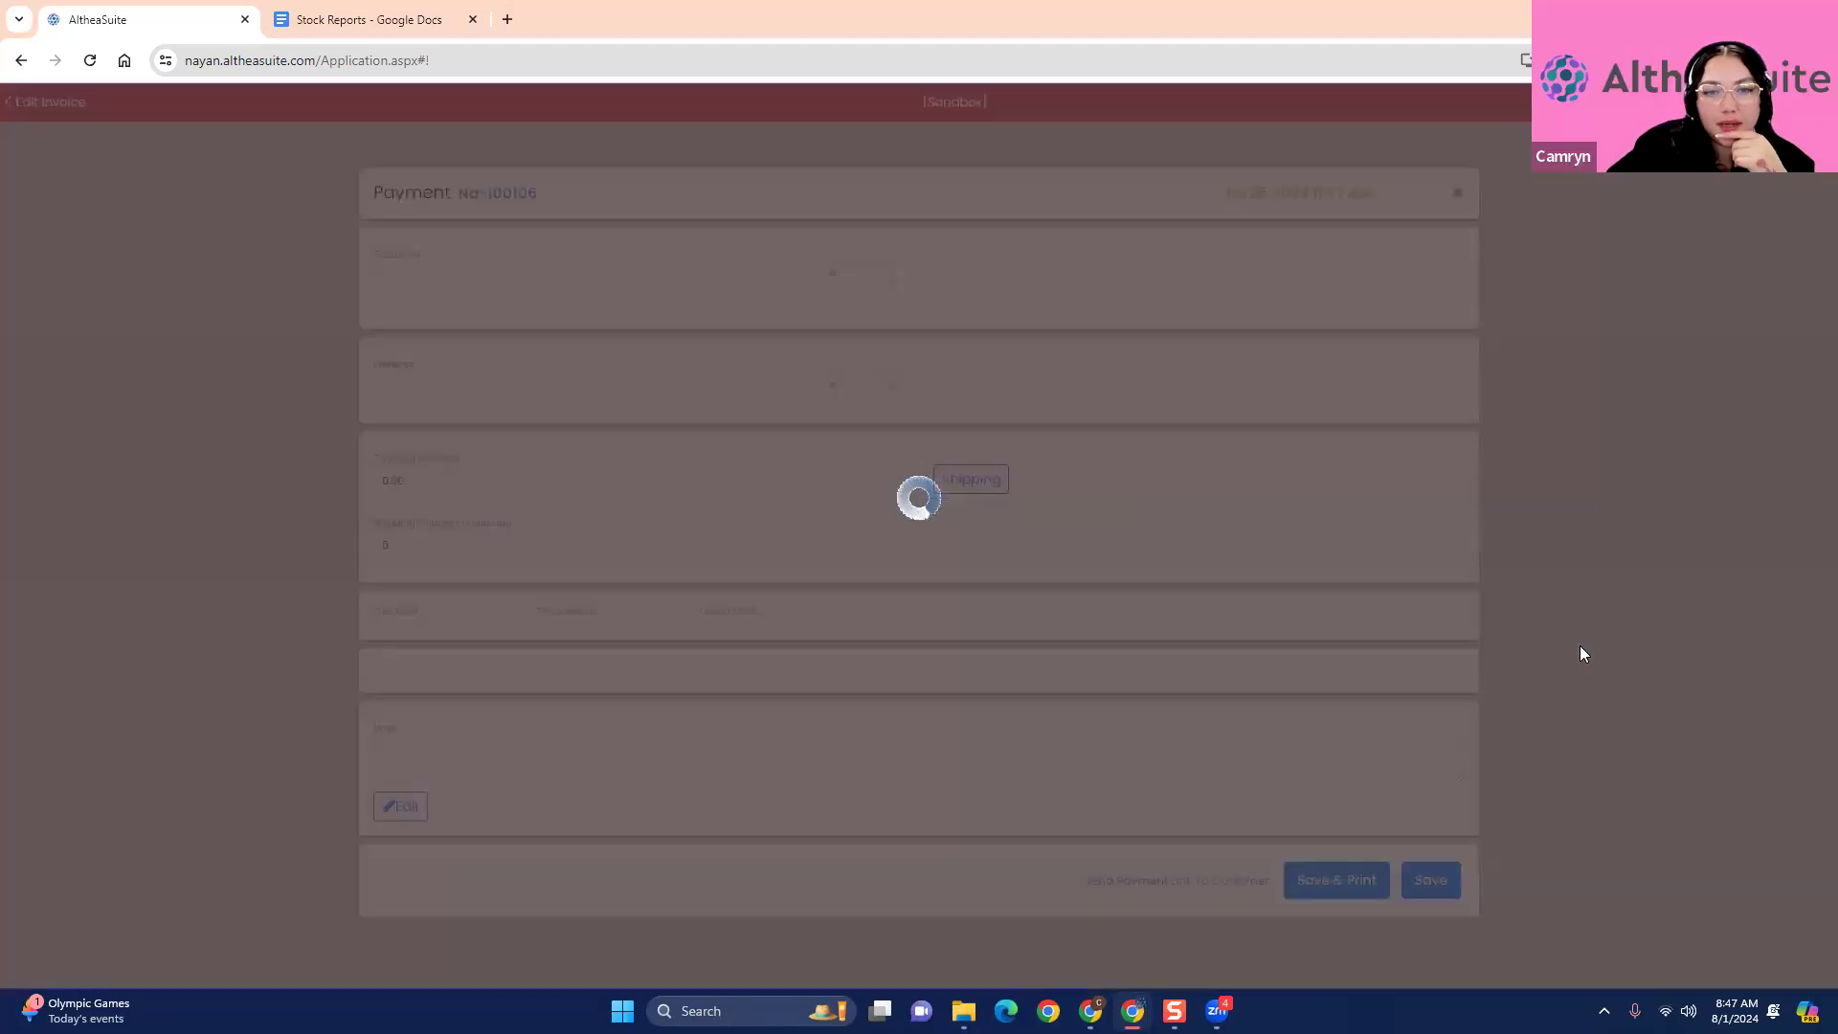
pyautogui.scroll(-3, 822, 744)
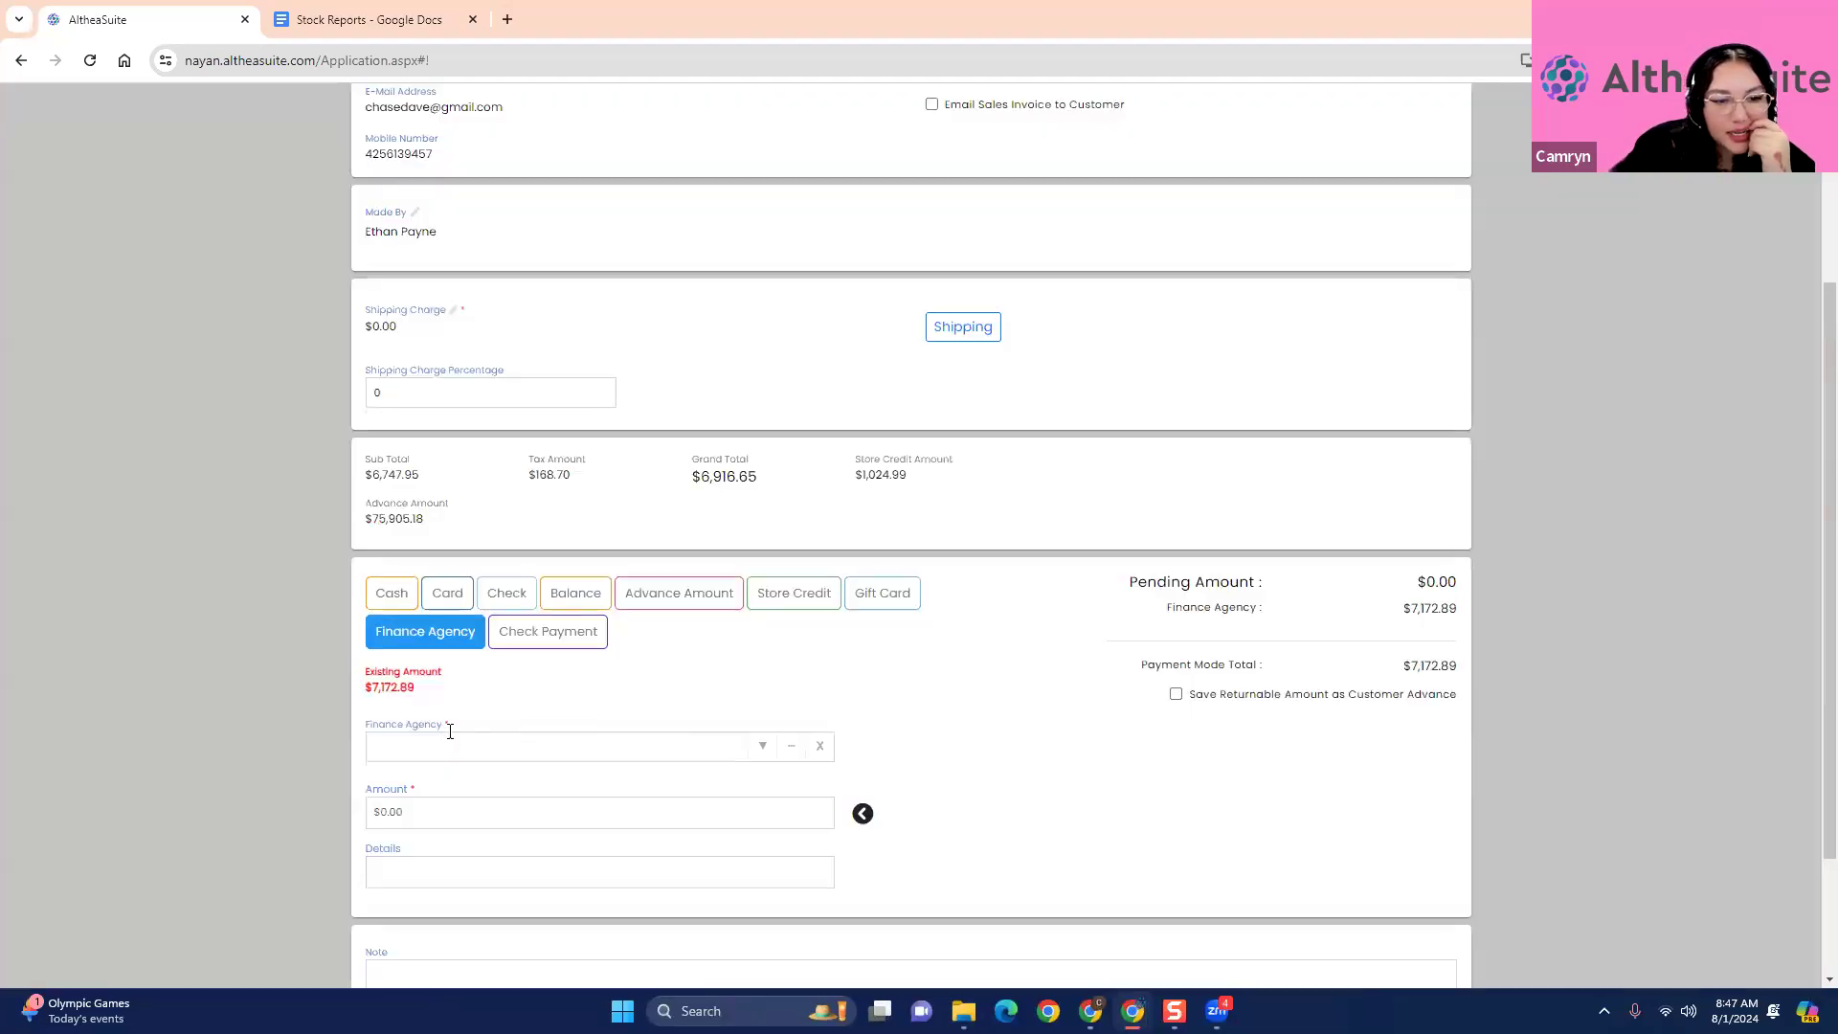
pyautogui.scroll(-2, 448, 733)
pyautogui.click(1426, 932)
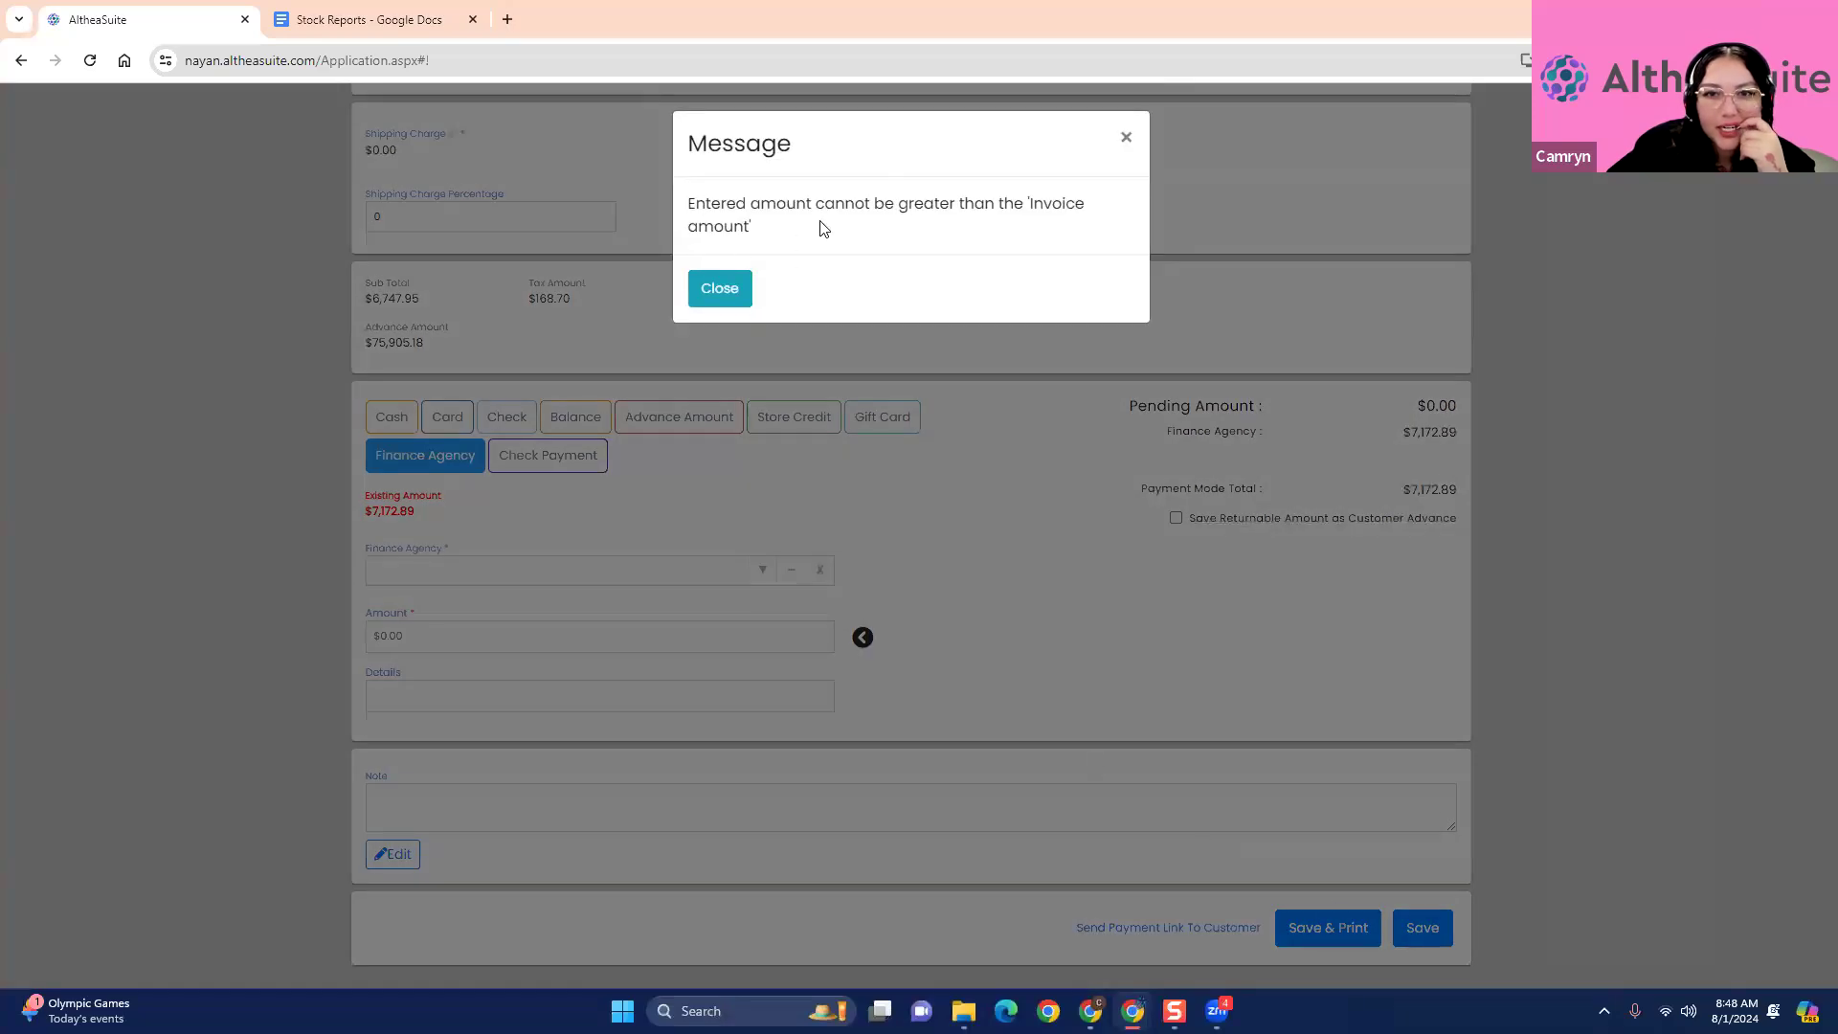
pyautogui.click(720, 289)
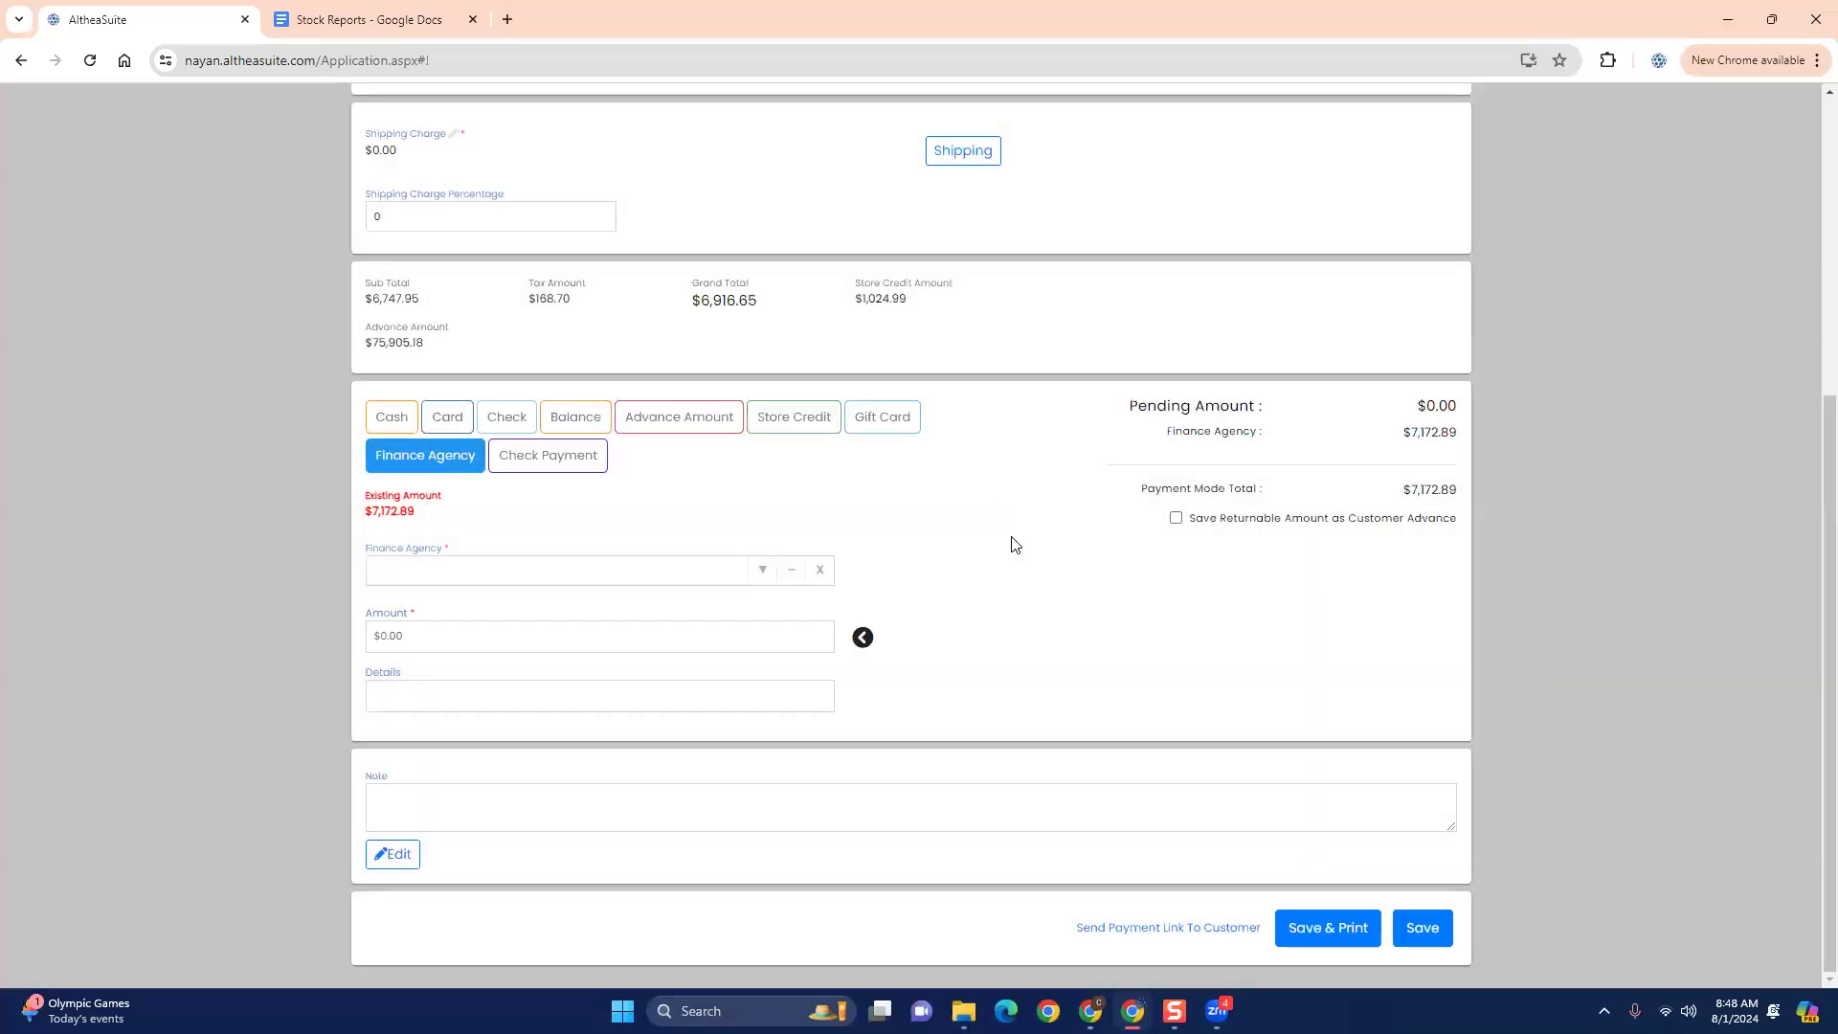
# - Leave the payment form, review the invoice's remaining items, and exit the edit without saving changes
pyautogui.scroll(5, 1017, 547)
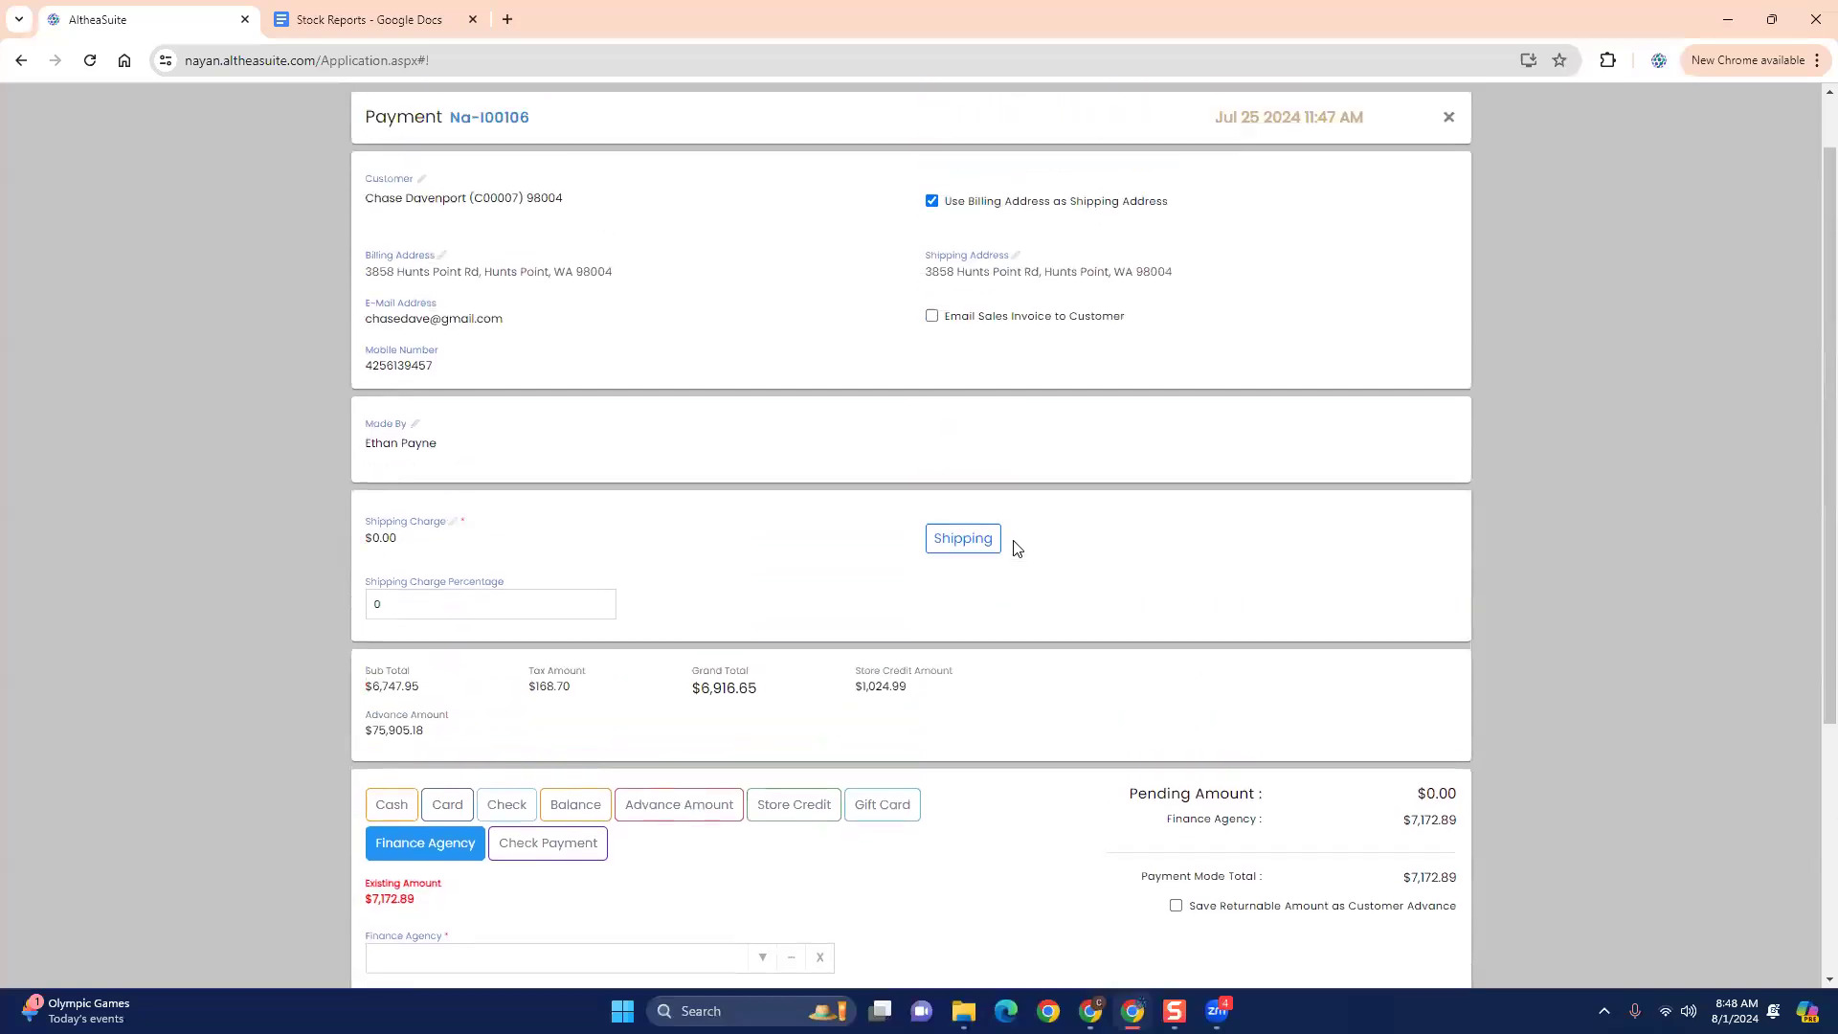
pyautogui.click(1448, 195)
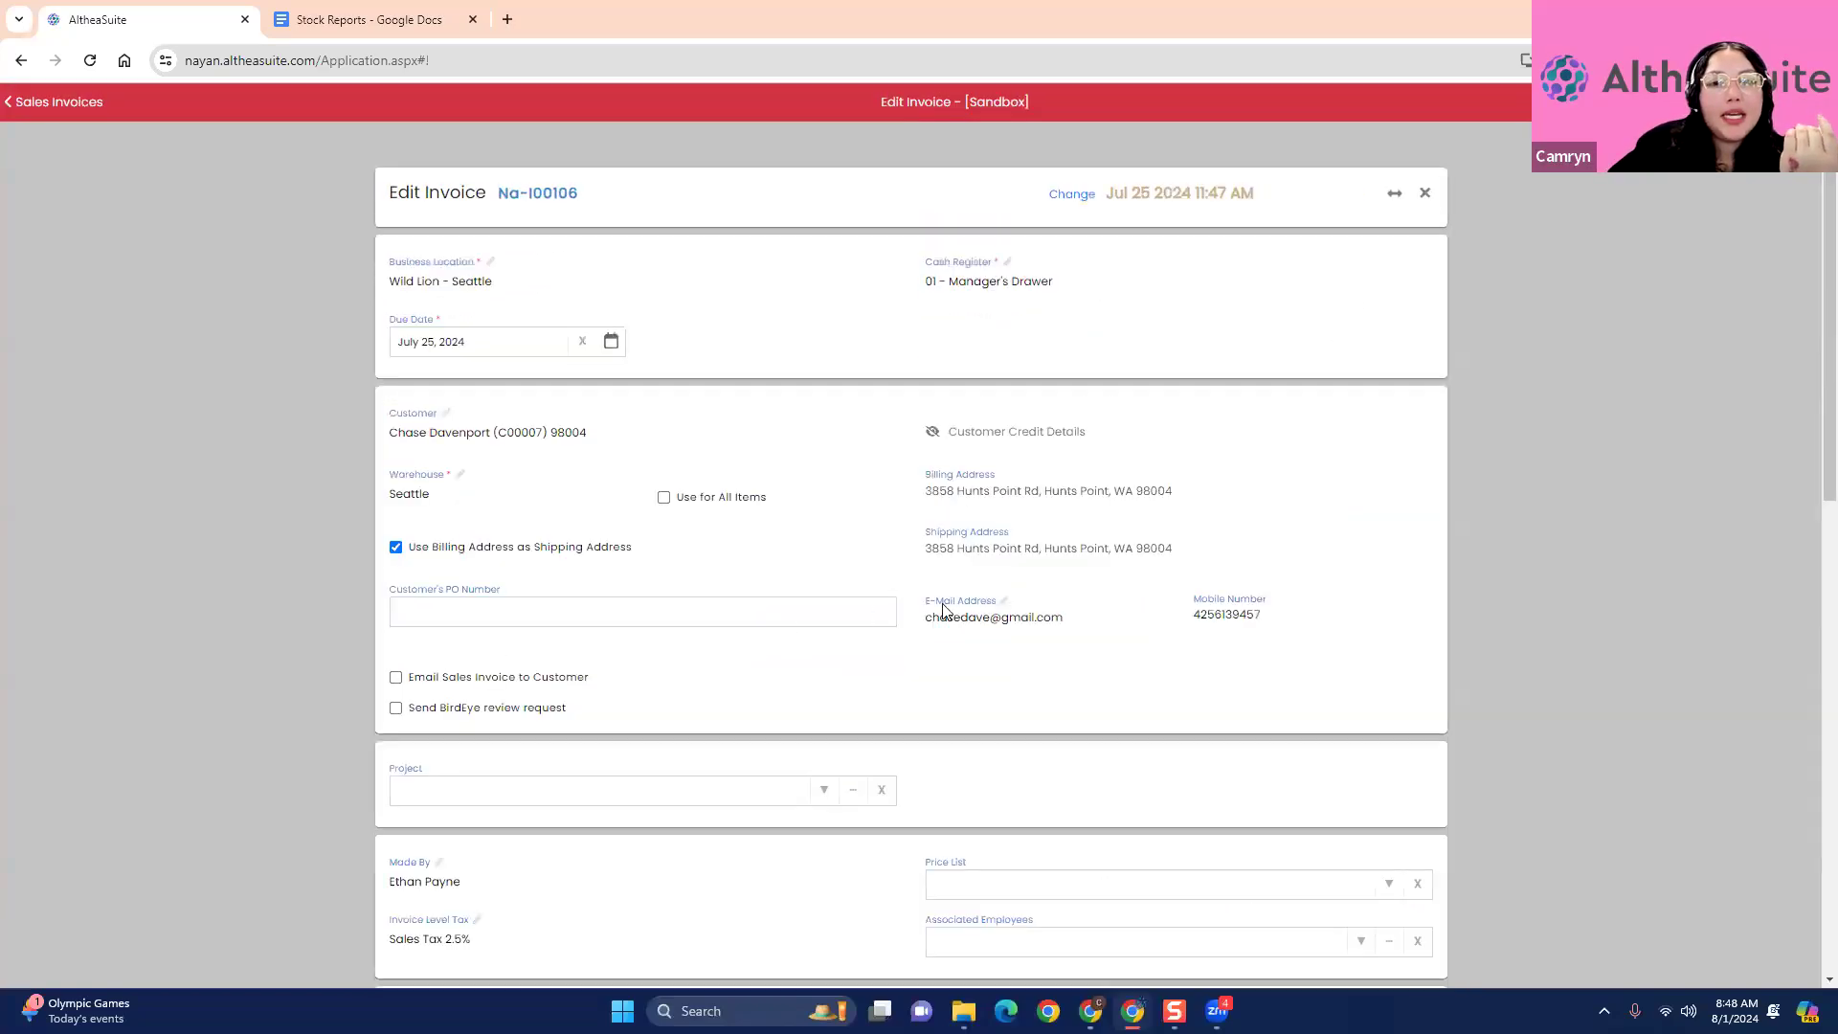
pyautogui.scroll(-10, 973, 608)
pyautogui.scroll(1, 542, 645)
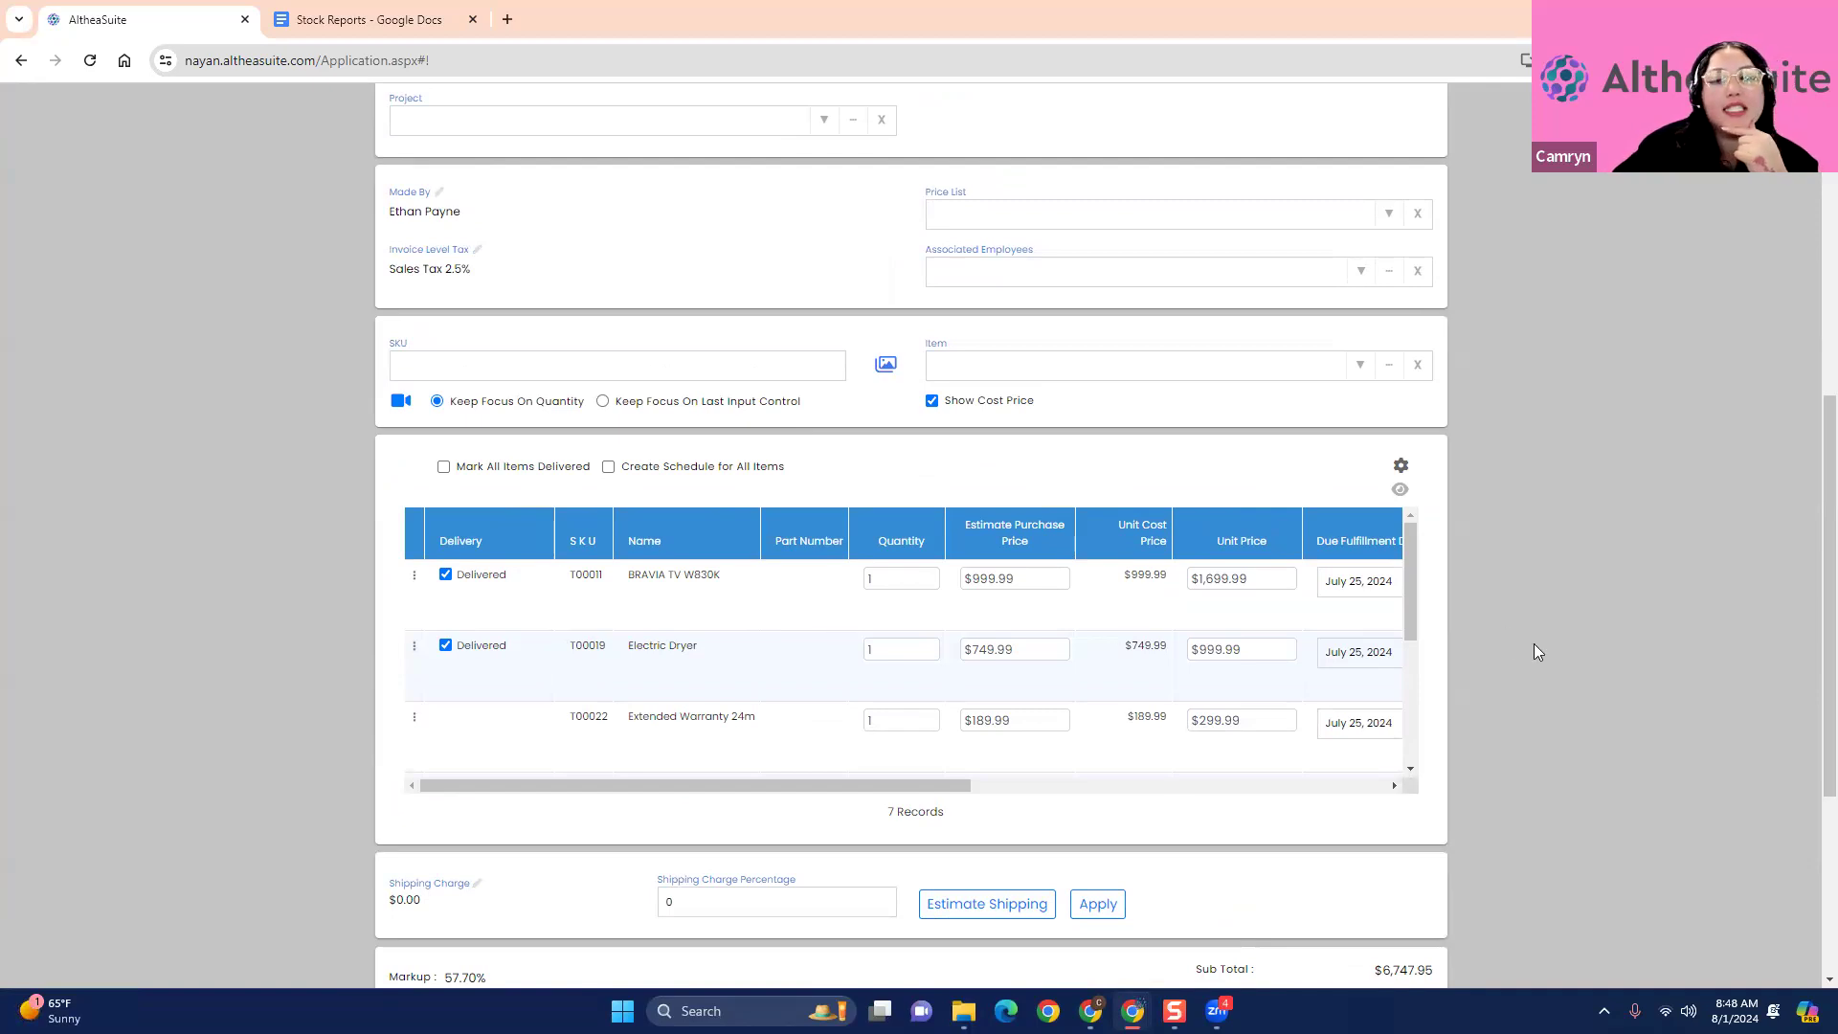
pyautogui.moveTo(1410, 571)
pyautogui.mouseDown()
pyautogui.moveTo(1440, 789)
pyautogui.moveTo(1398, 573)
pyautogui.mouseUp()
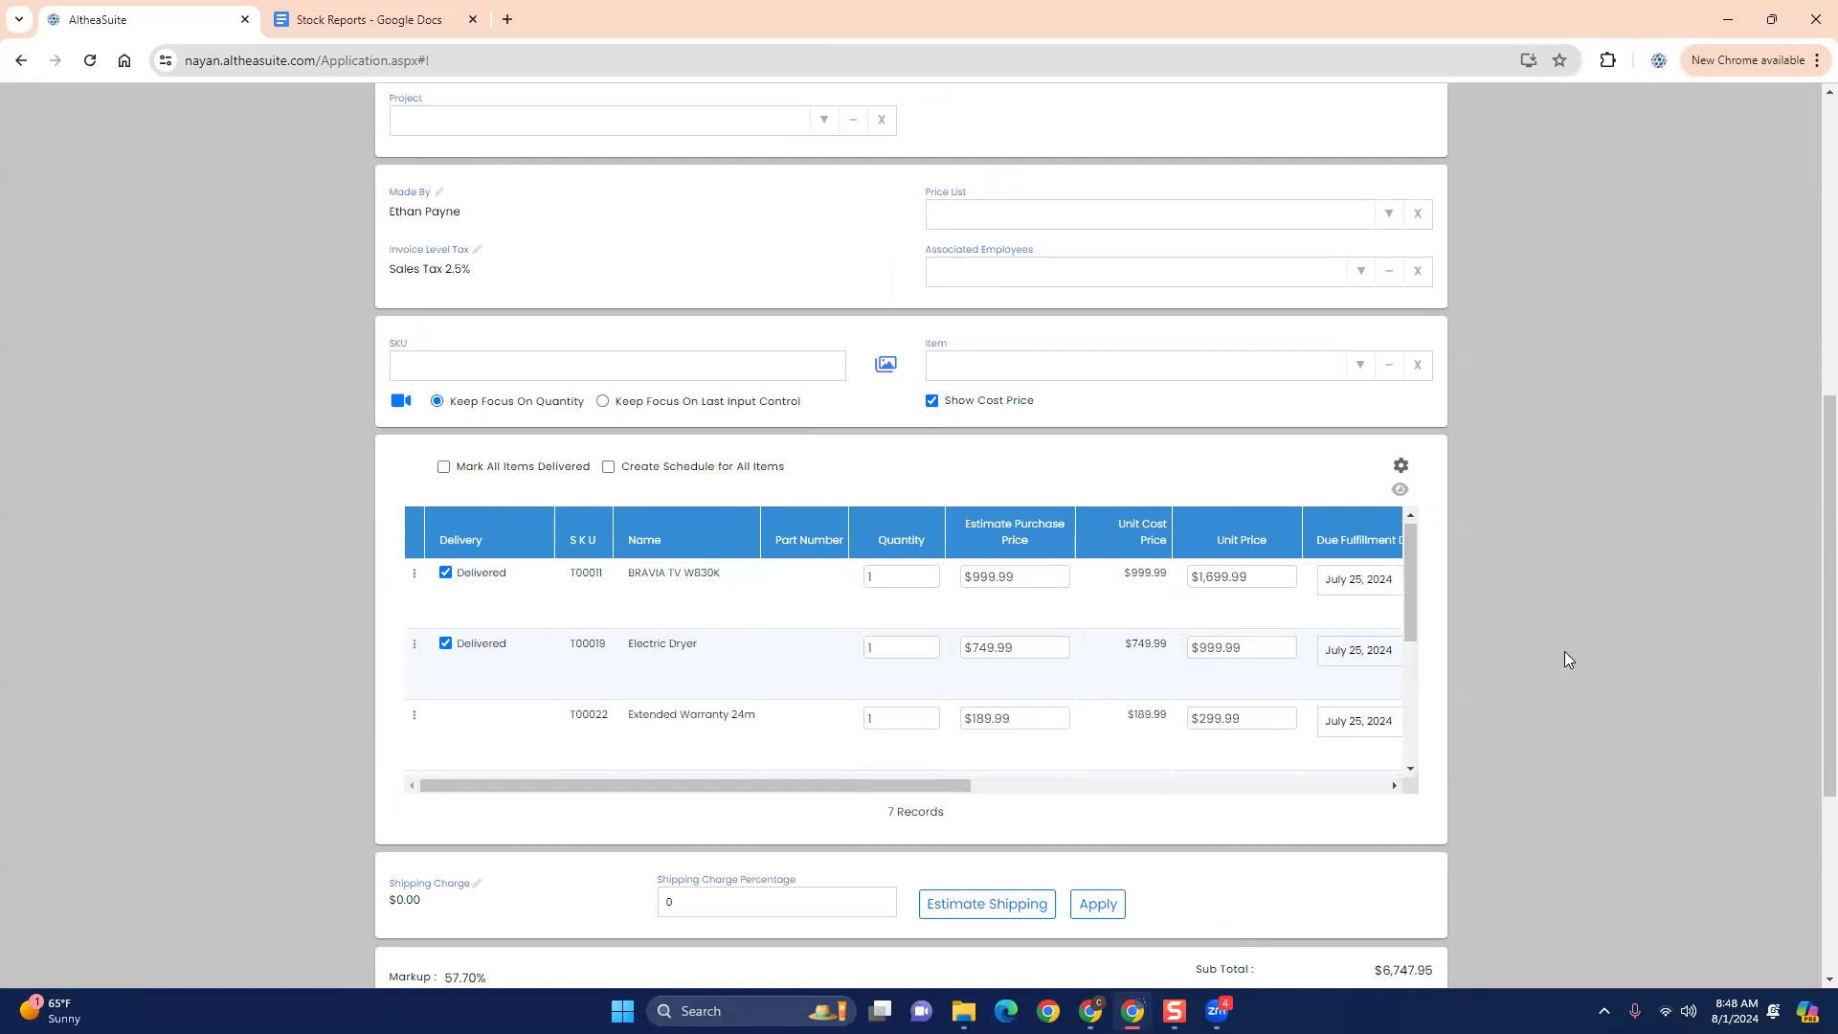
pyautogui.scroll(7, 1565, 658)
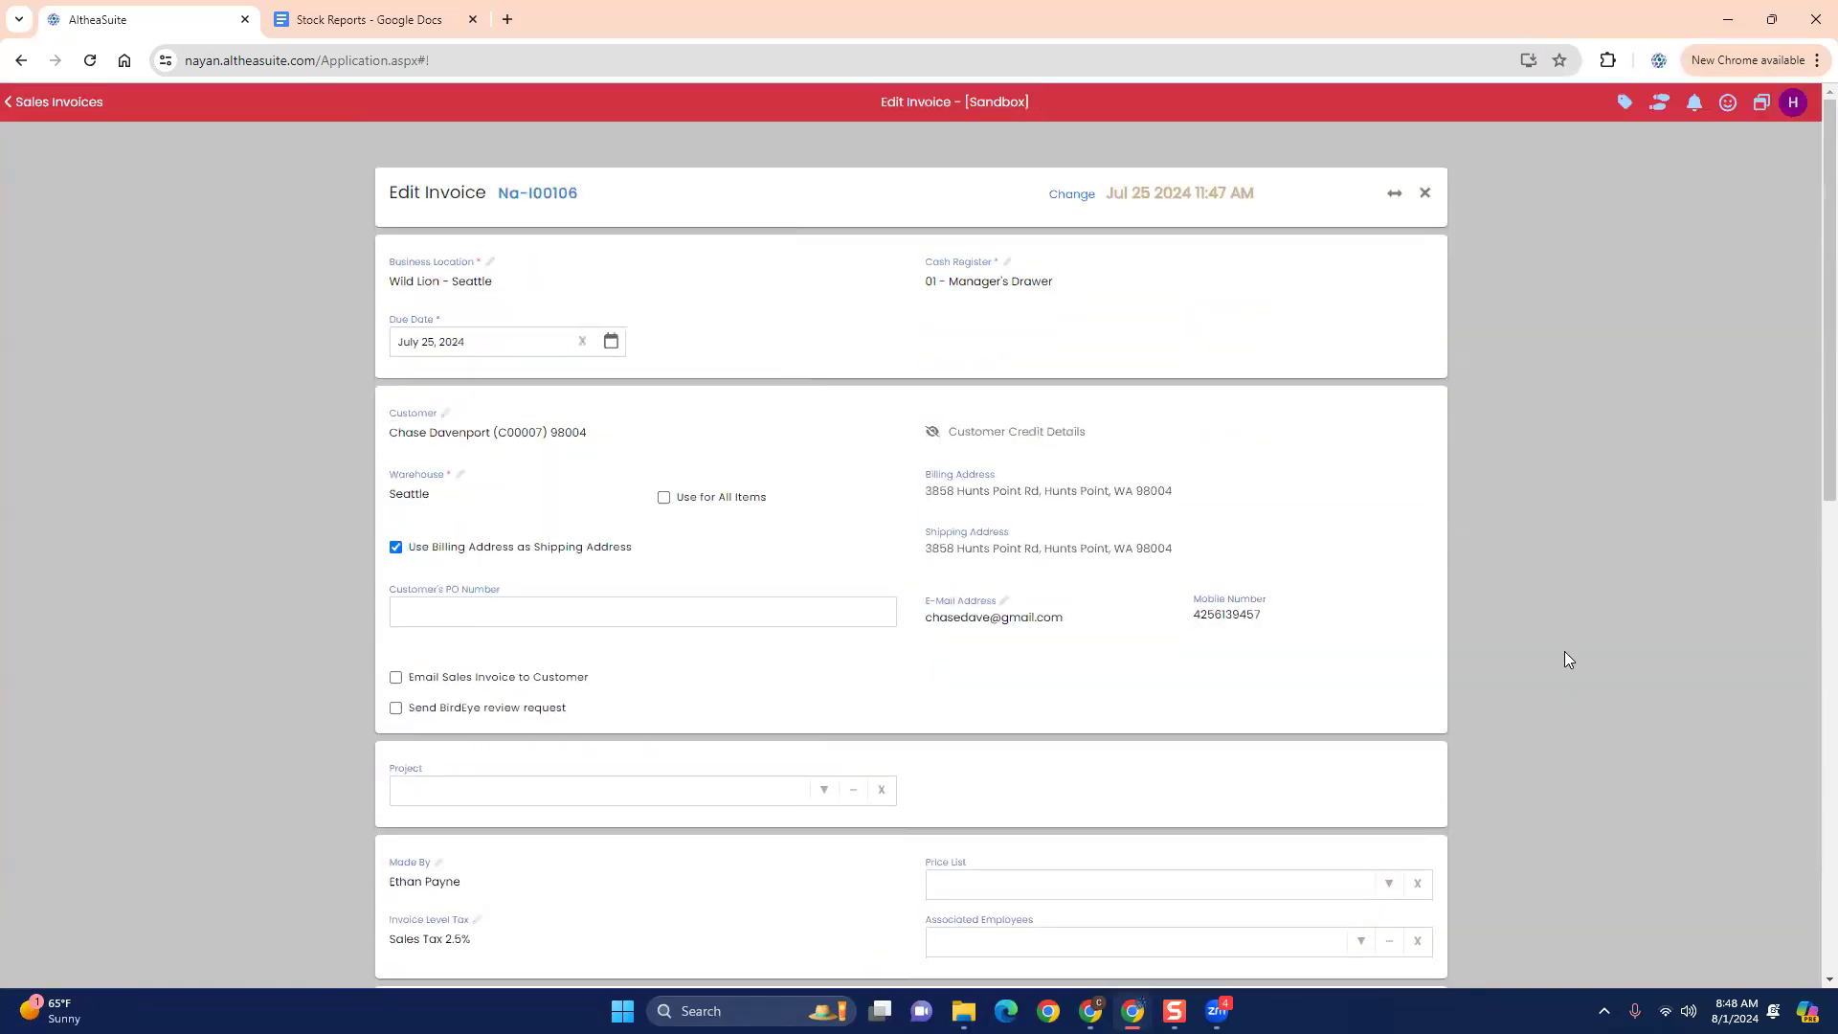
pyautogui.click(1424, 193)
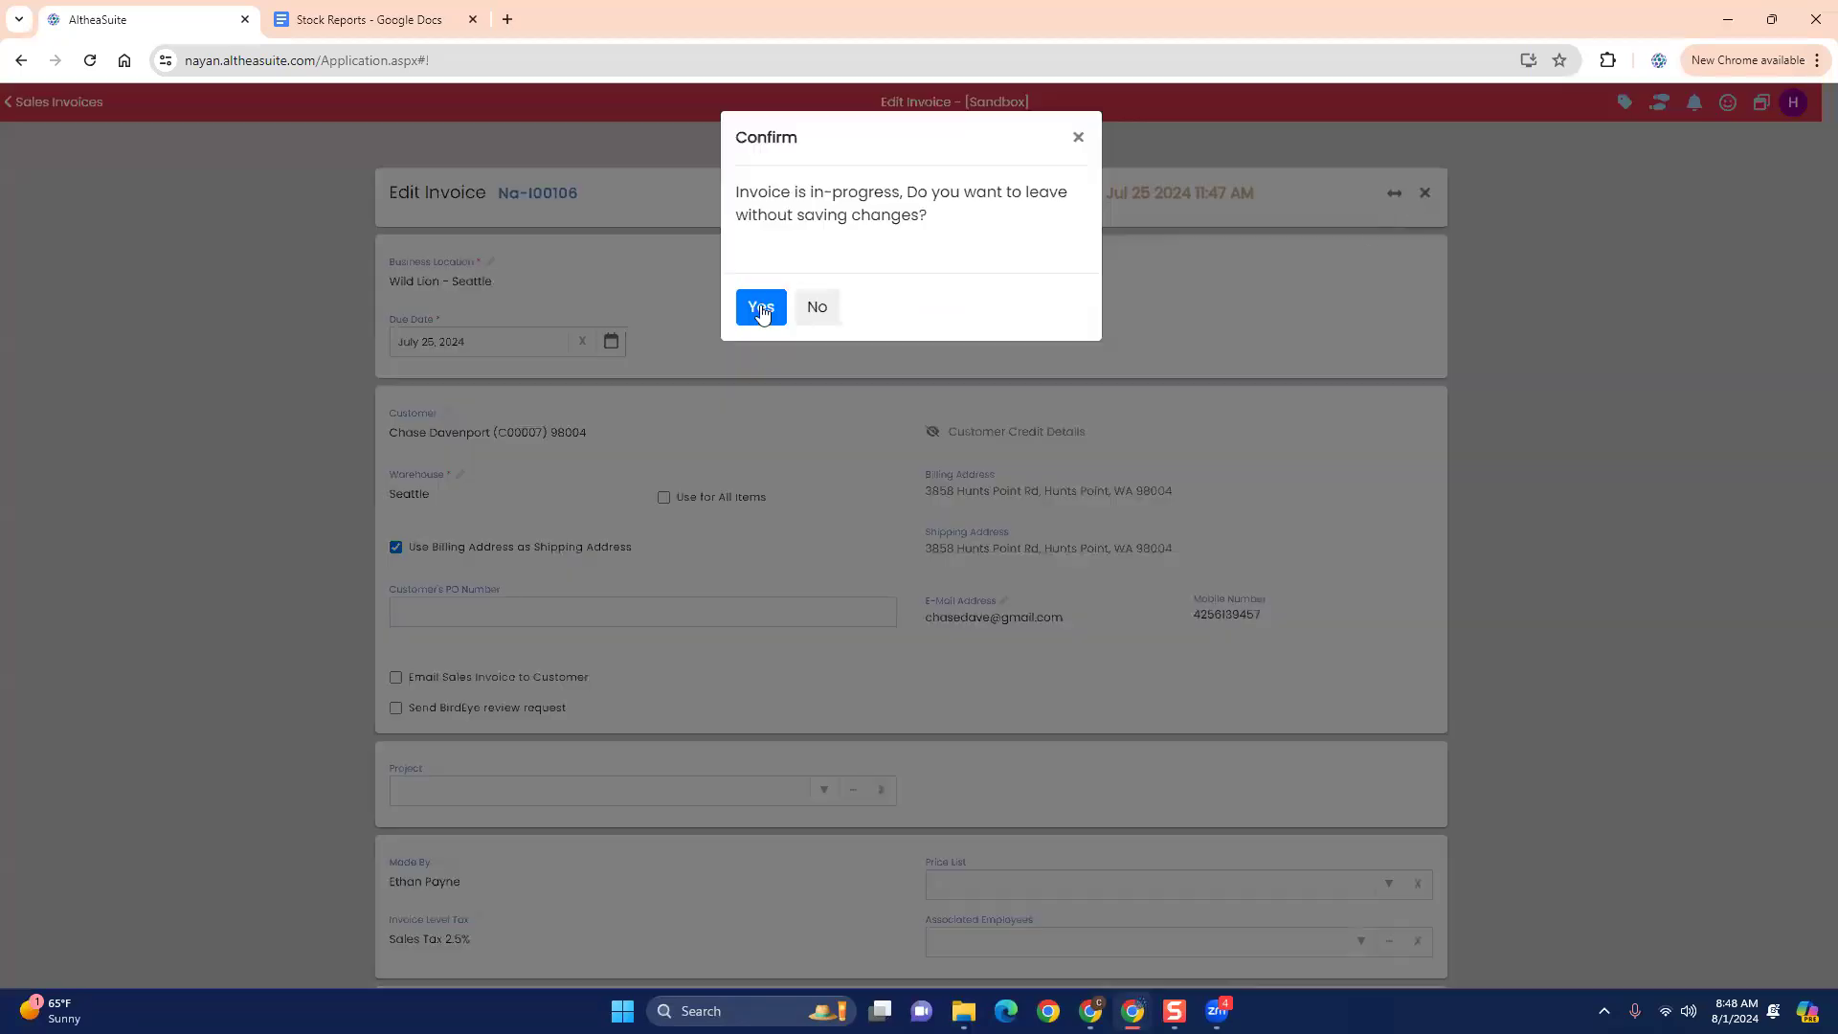
pyautogui.click(757, 319)
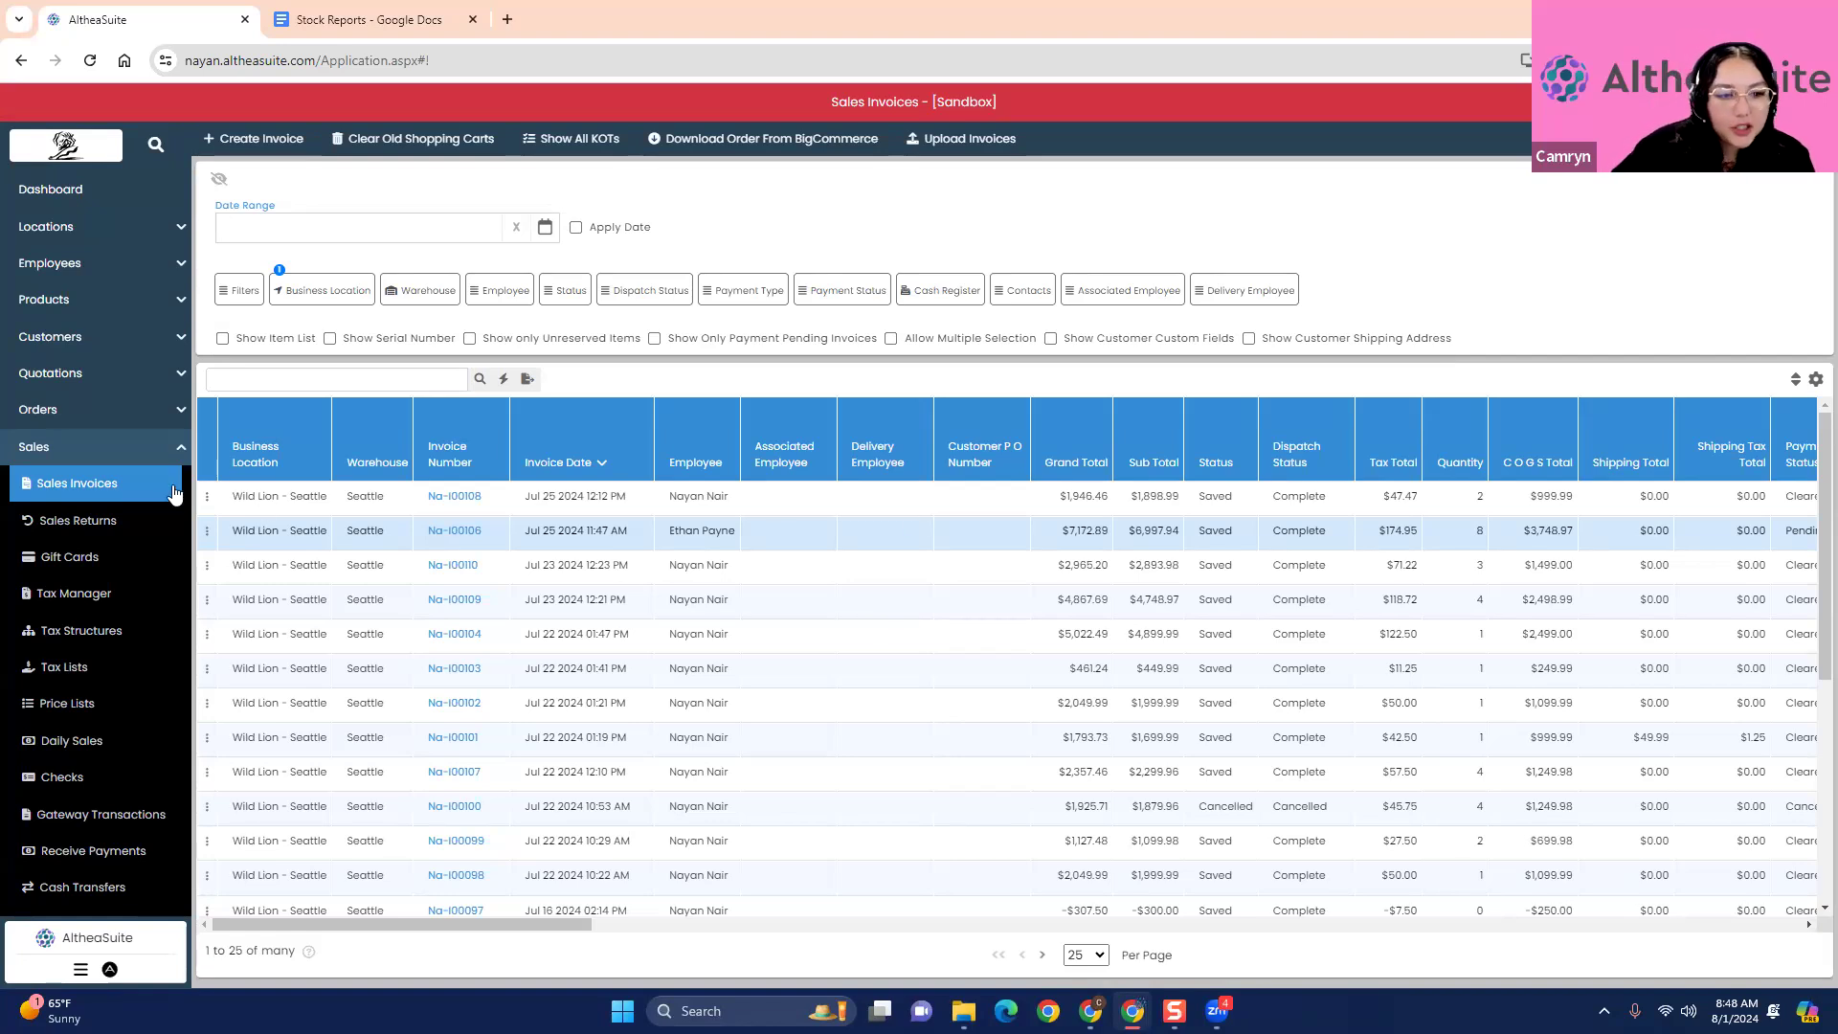
# - View the actions available for the Jul 25 2024 12:12 PM invoice and close them without choosing any
pyautogui.click(206, 500)
pyautogui.click(206, 500)
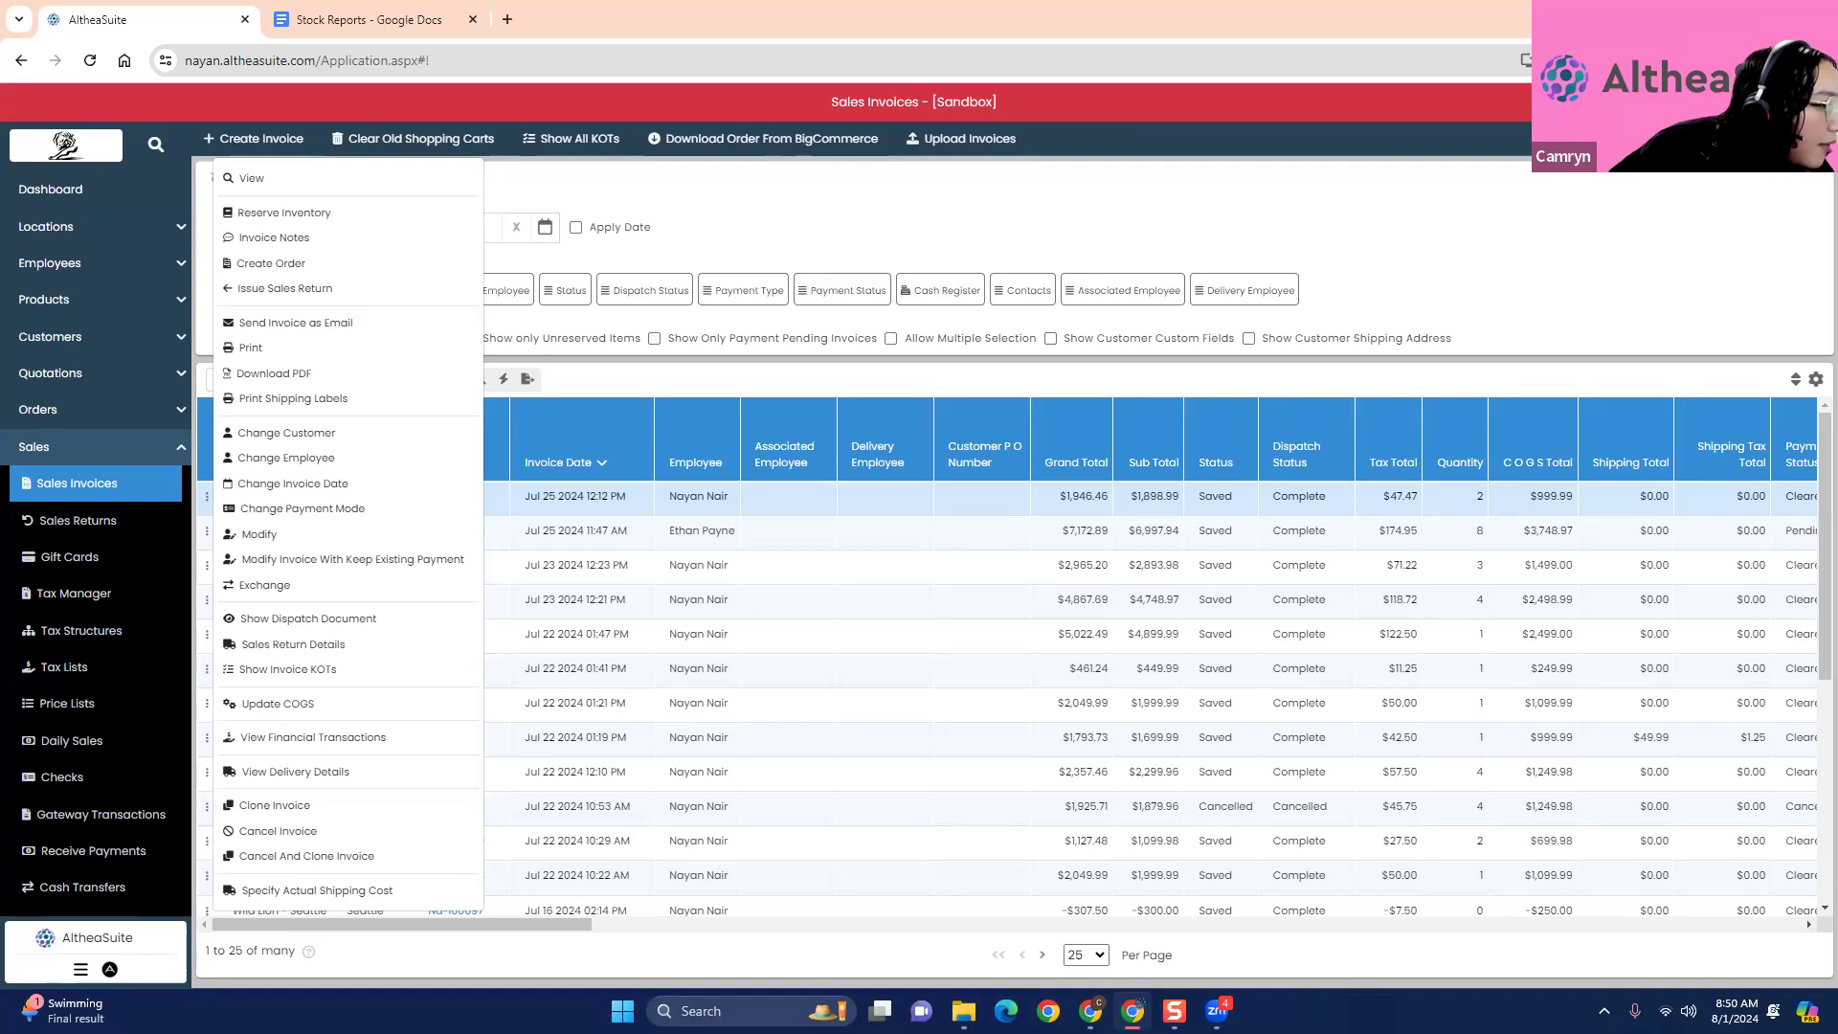
pyautogui.click(846, 221)
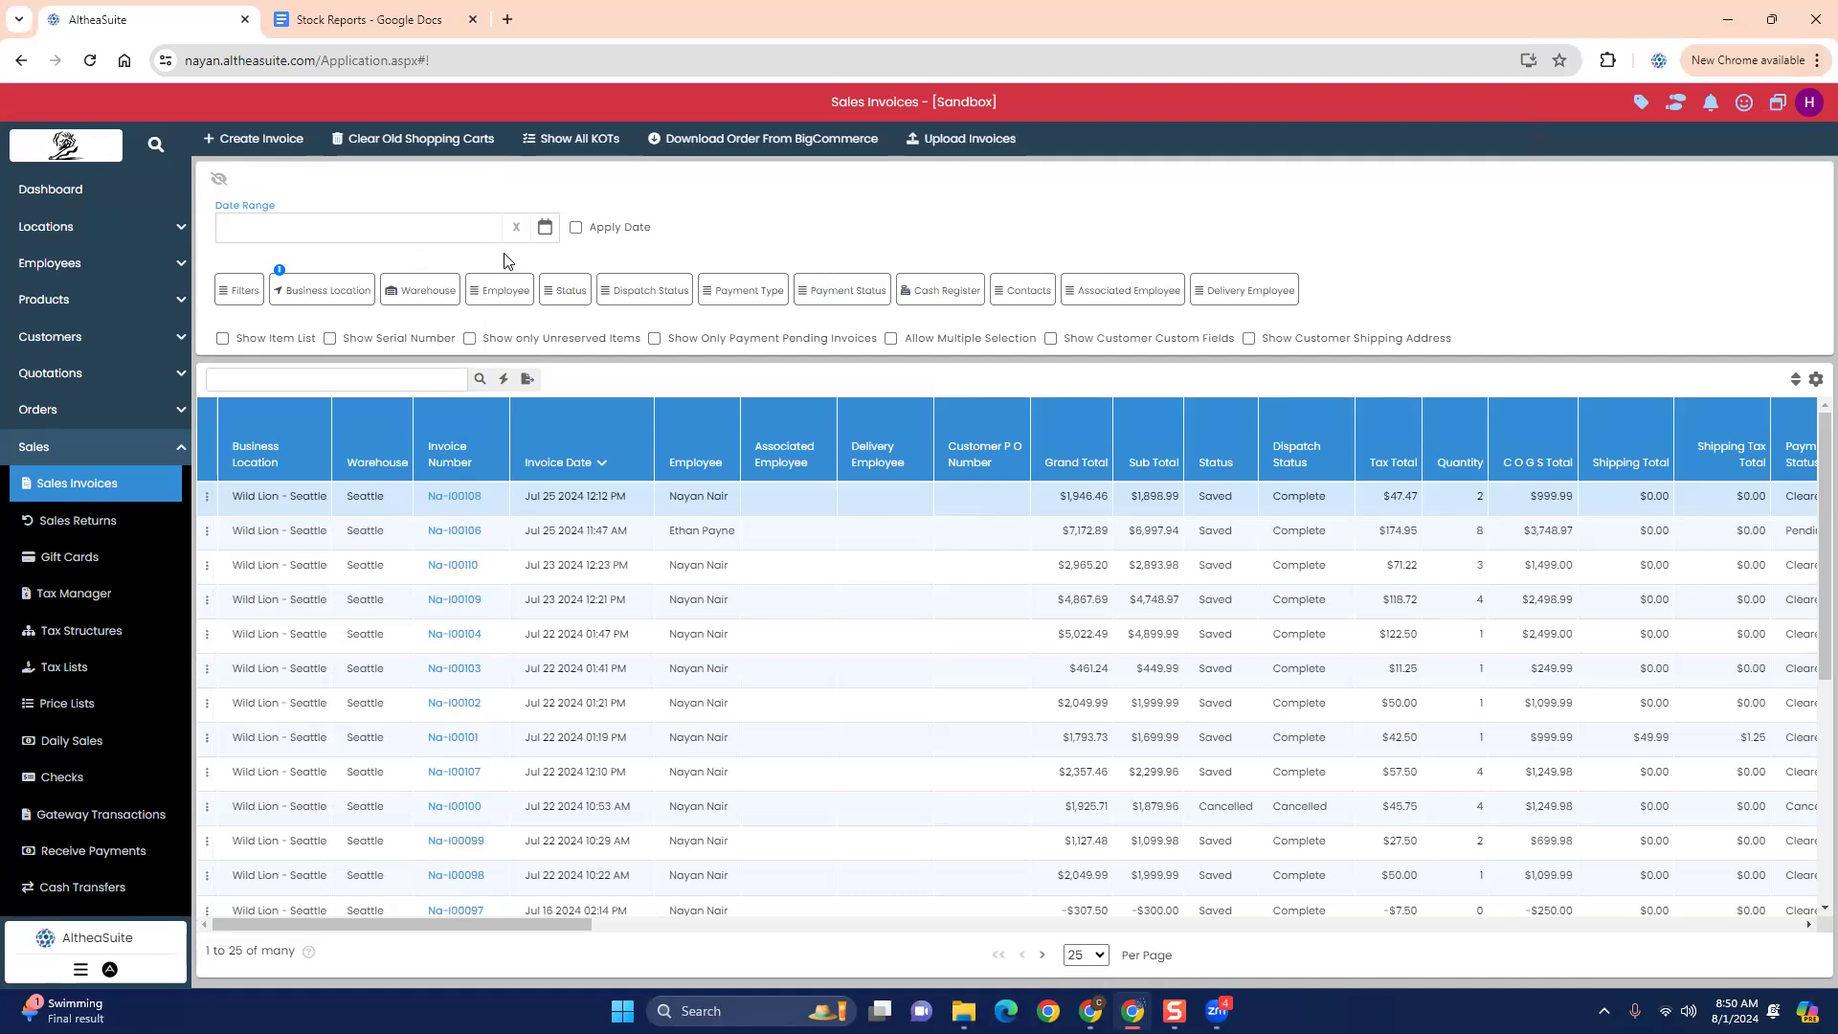
pyautogui.click(134, 446)
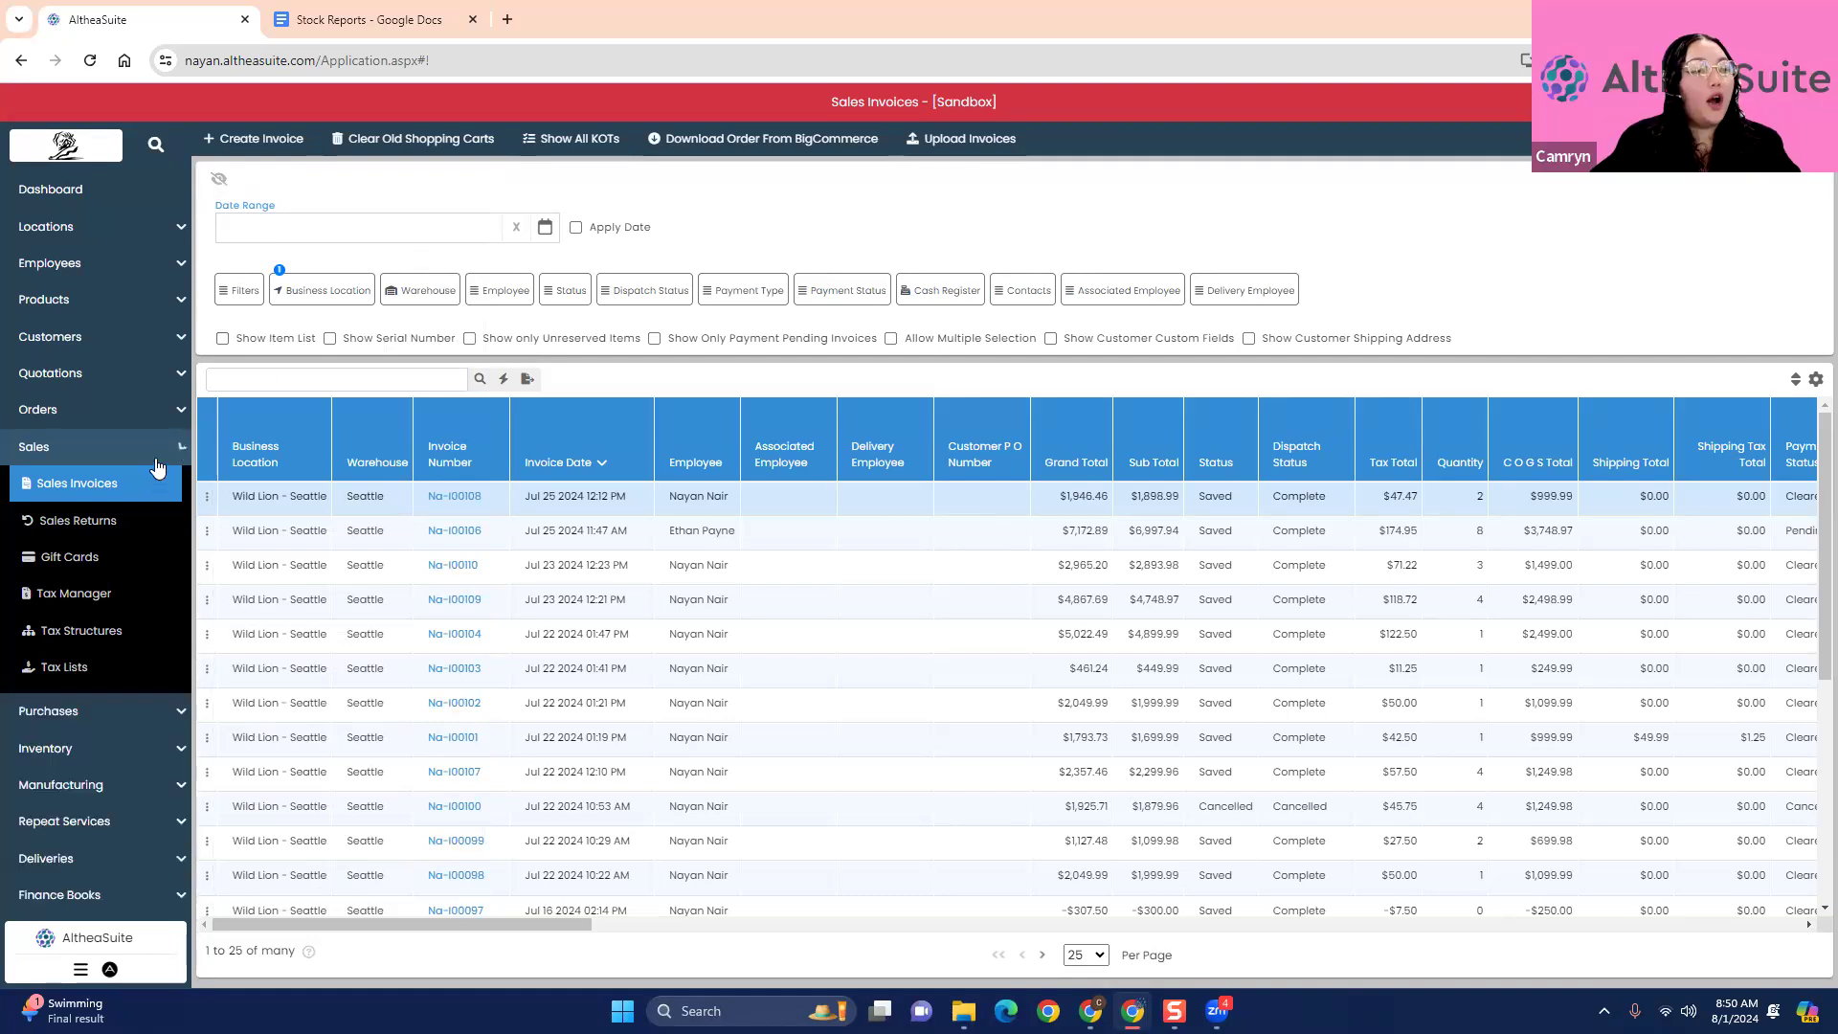
pyautogui.click(90, 416)
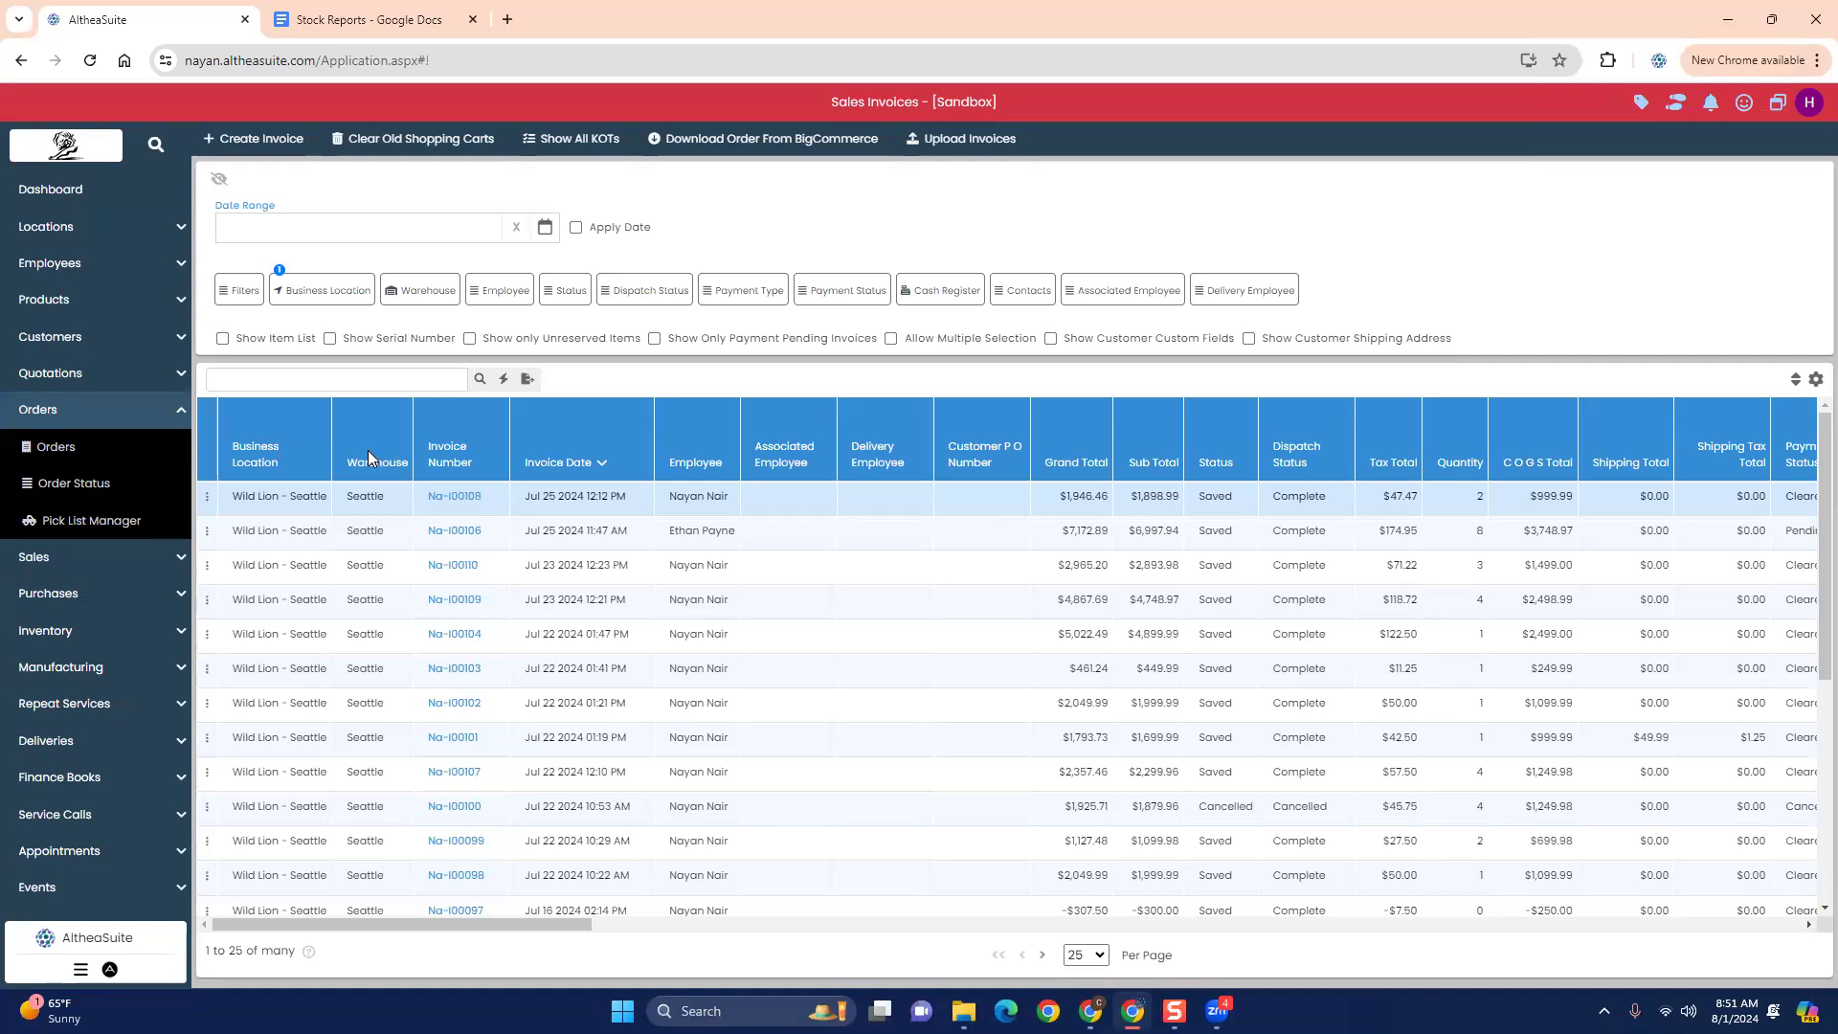
pyautogui.click(117, 409)
pyautogui.click(119, 446)
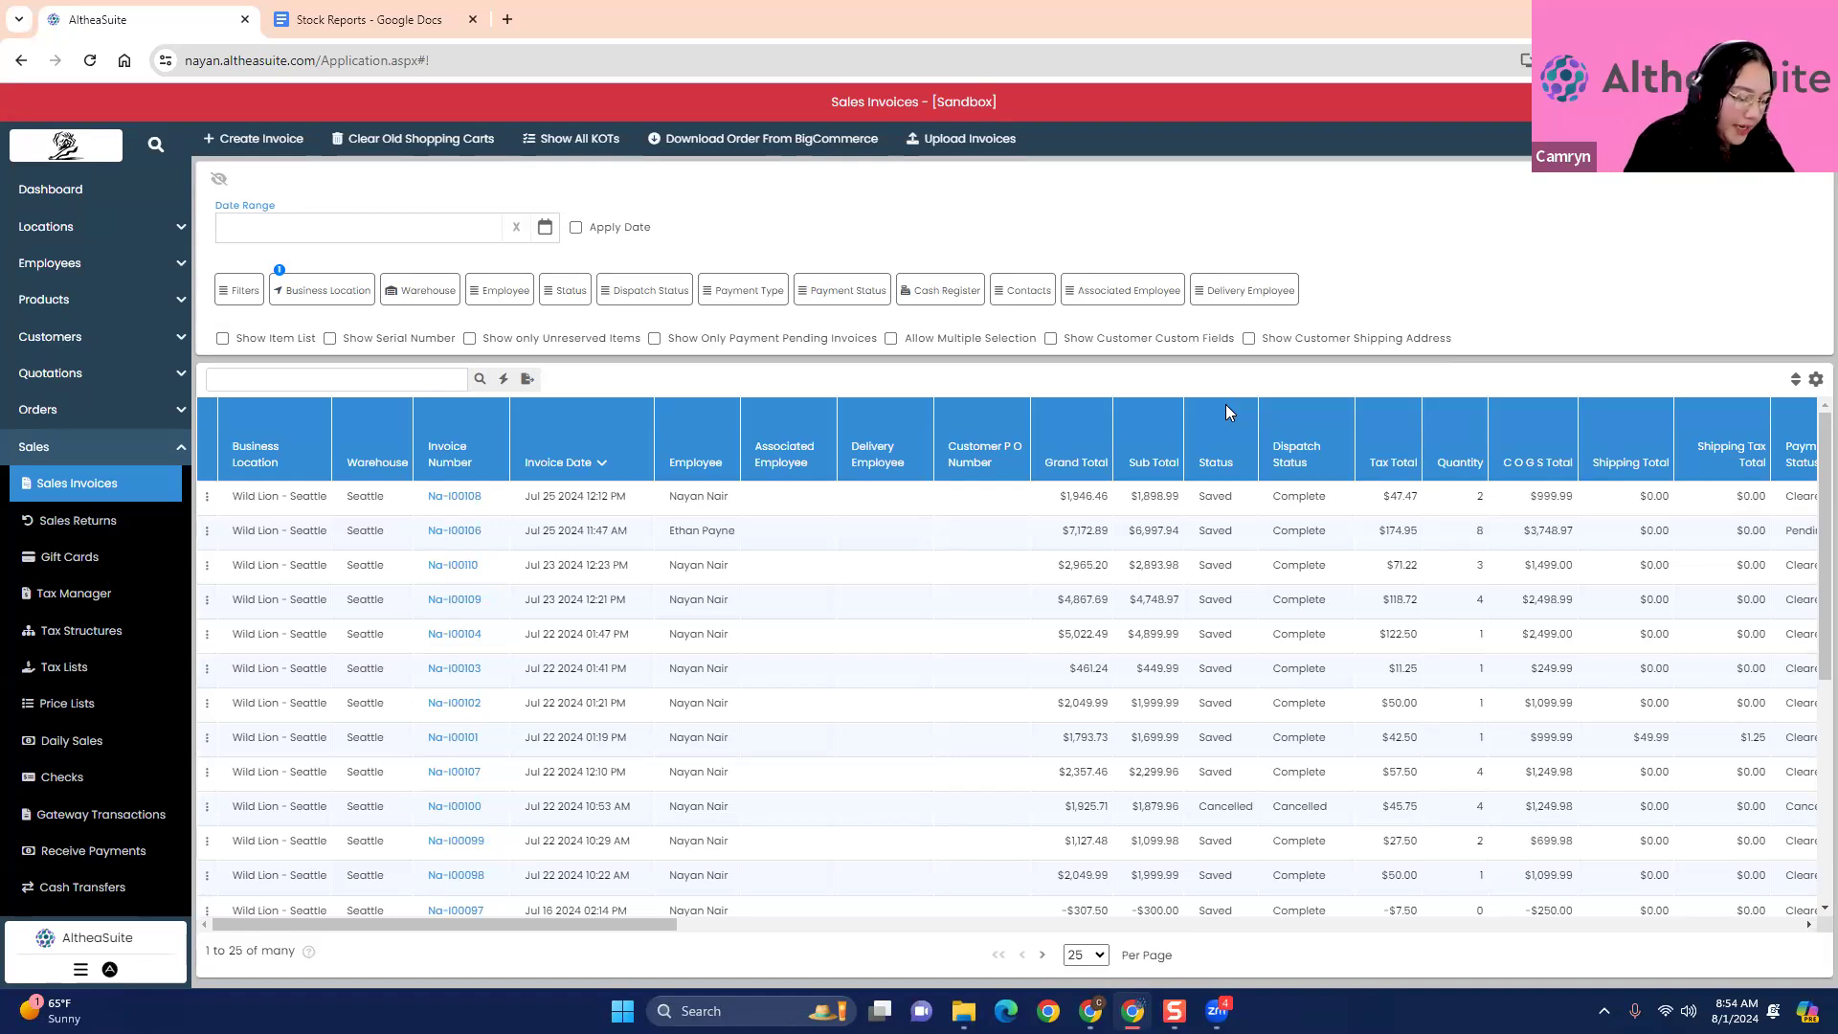
pyautogui.press('XF86AudioRaiseVolume')
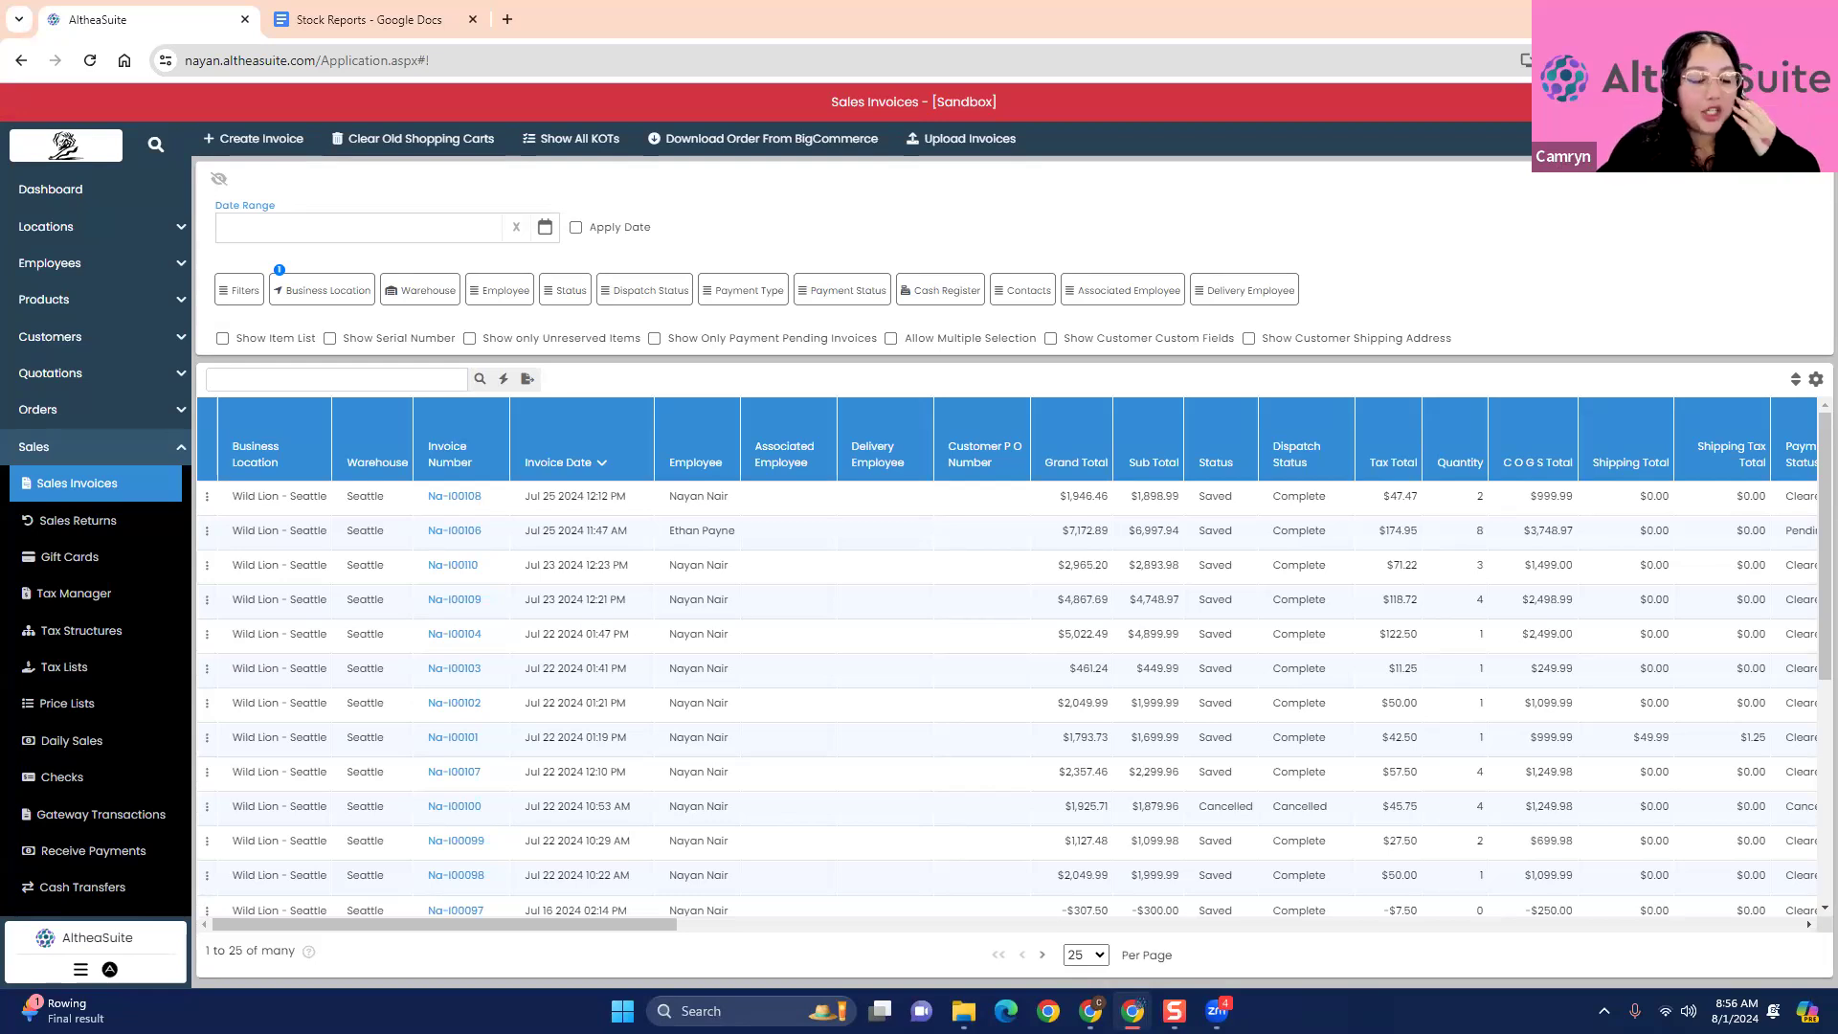
# - Open the inventory stock list for all warehouses
pyautogui.click(182, 448)
pyautogui.scroll(-2, 106, 575)
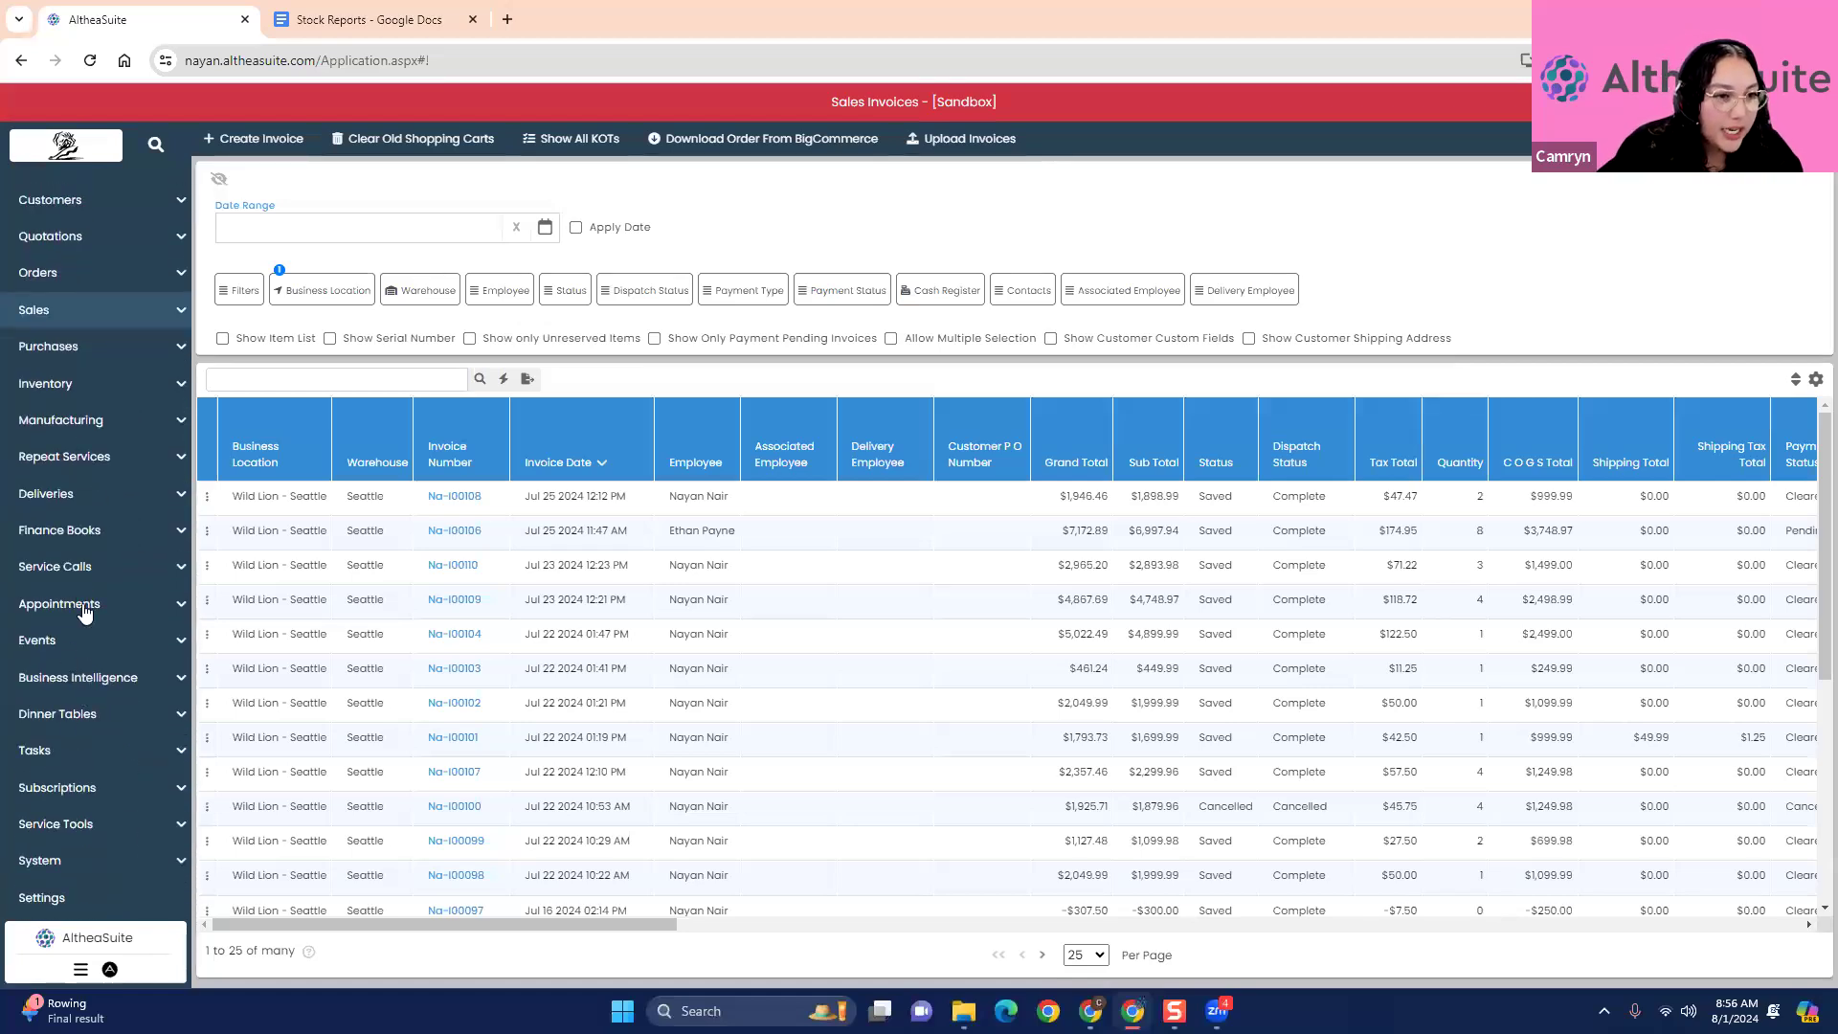
pyautogui.click(79, 385)
pyautogui.click(64, 433)
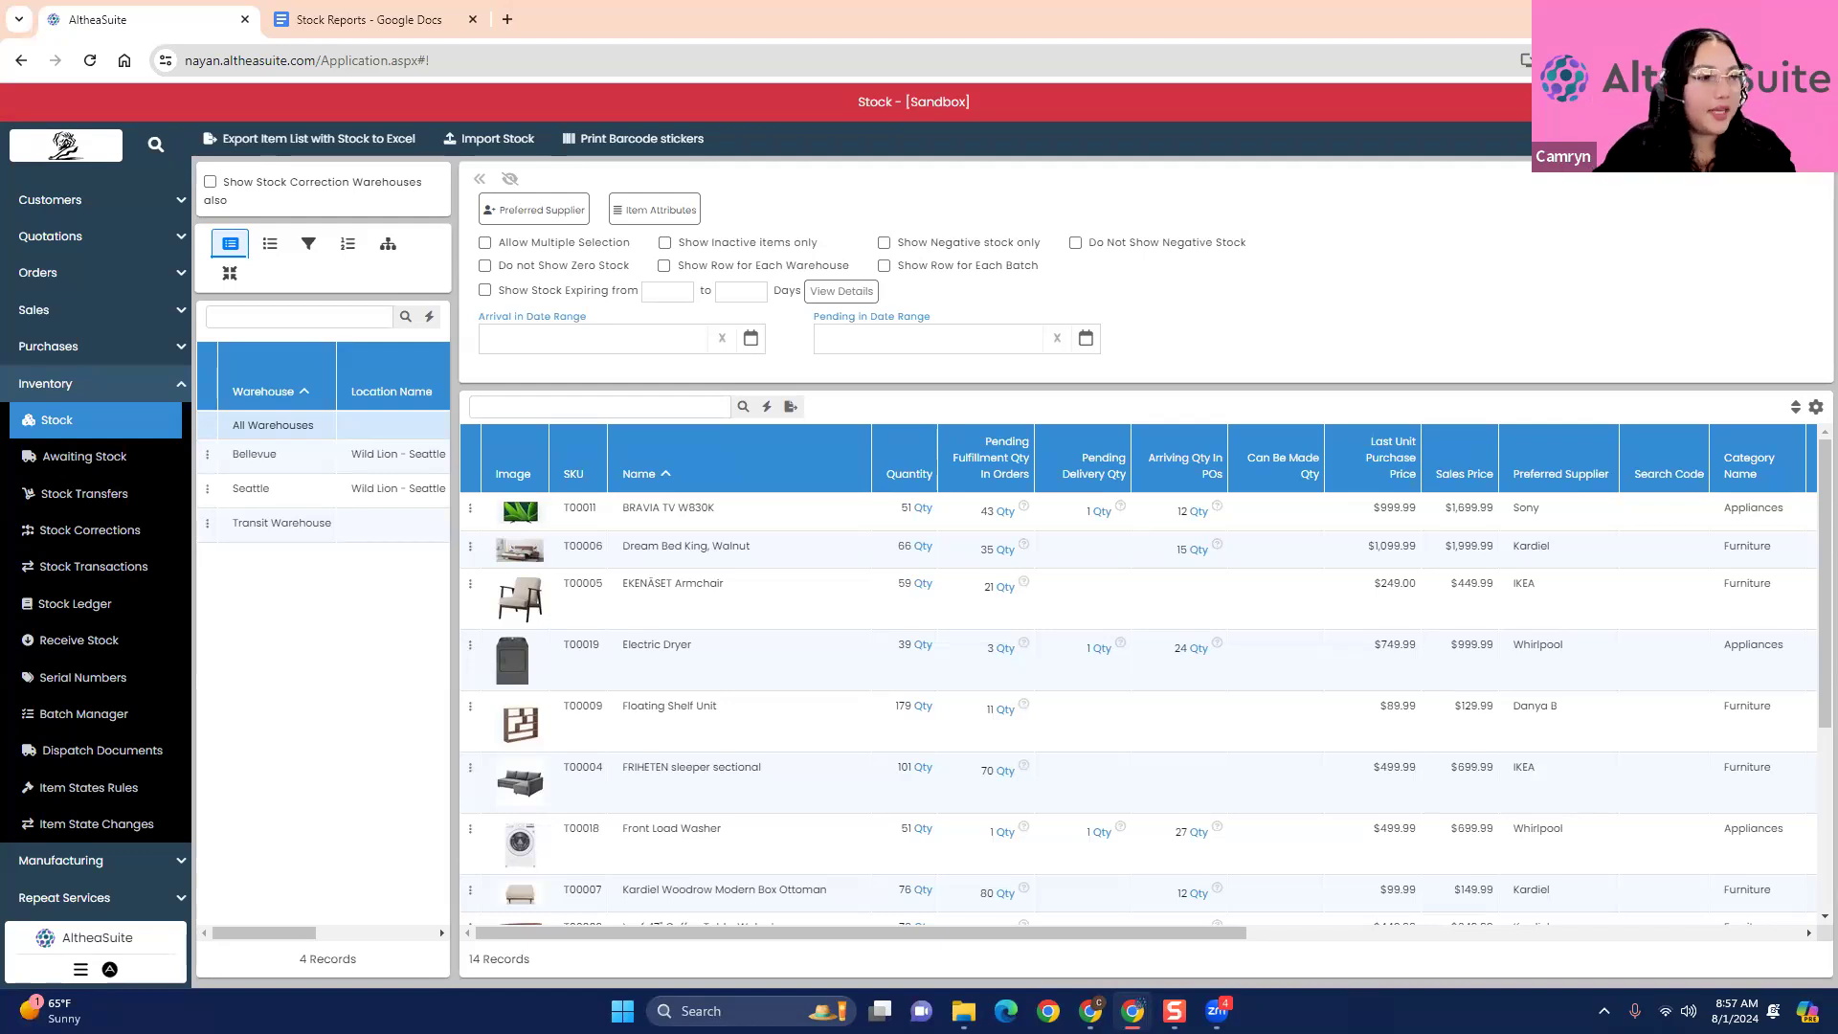
# - Check the pages available under Orders and Sales, and return to the sales invoices list
pyautogui.click(68, 277)
pyautogui.click(69, 277)
pyautogui.click(103, 309)
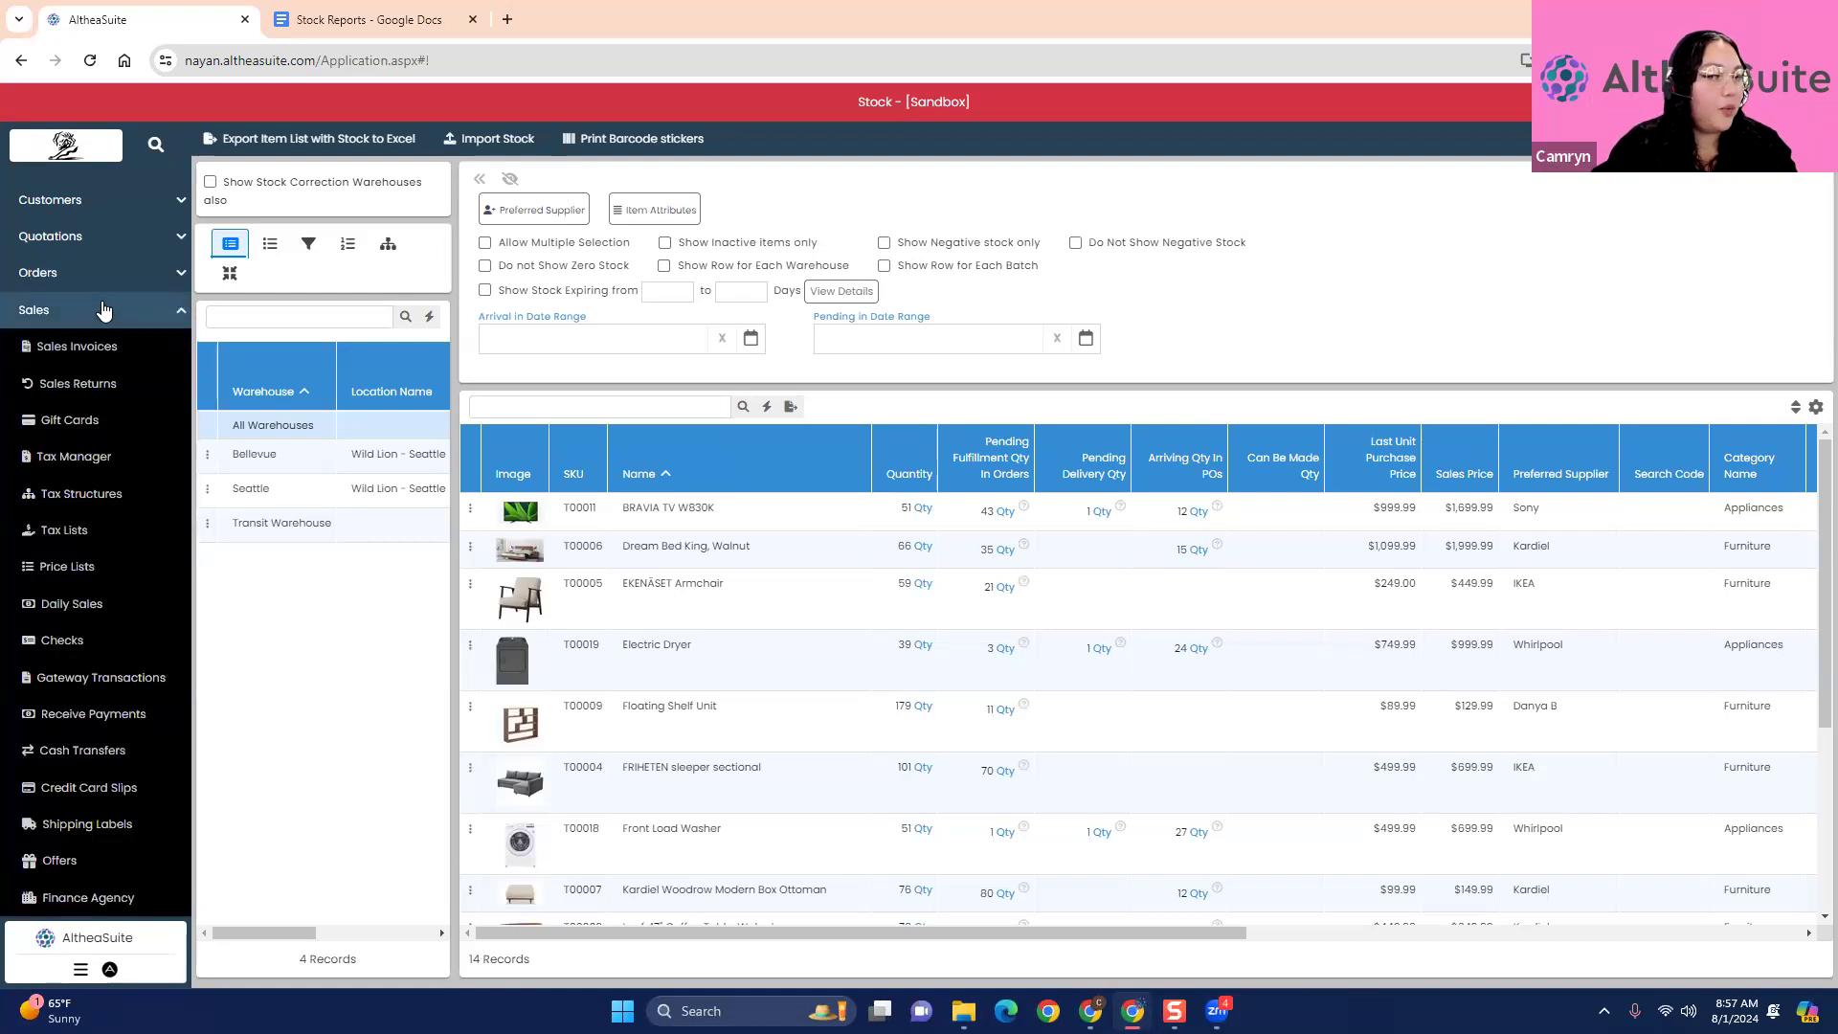
pyautogui.click(104, 309)
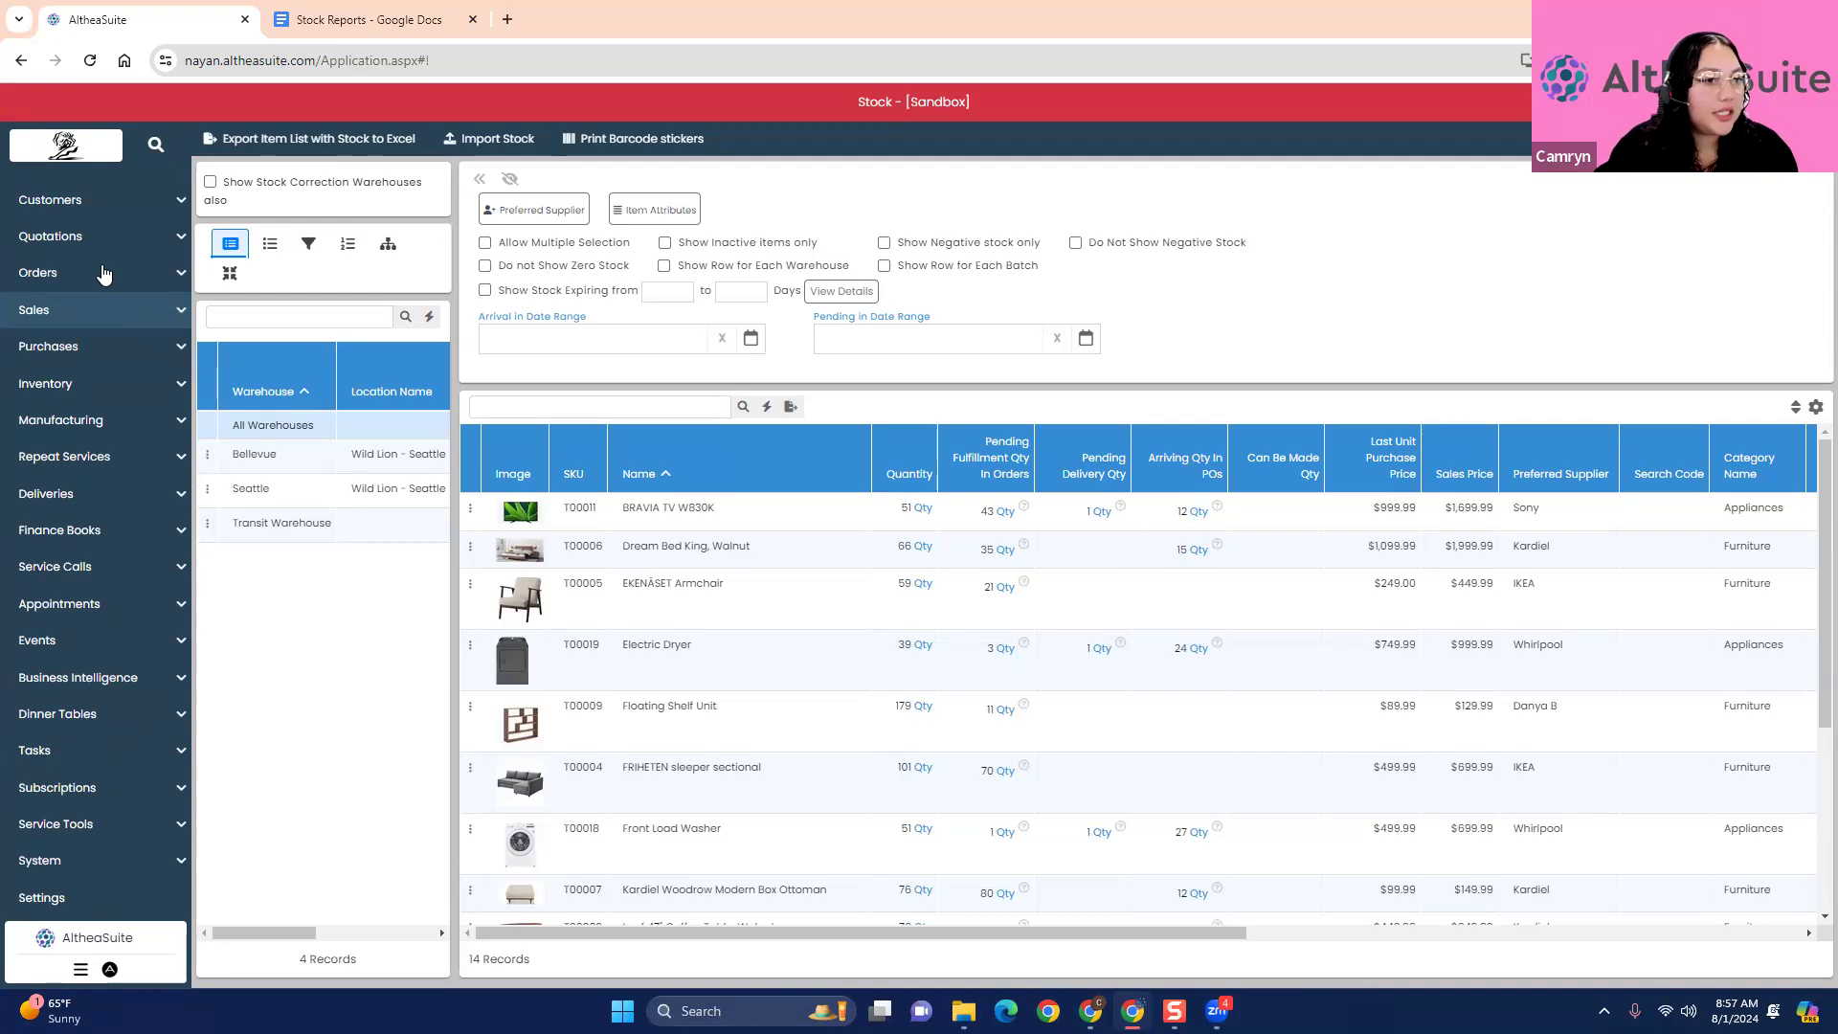
pyautogui.click(103, 273)
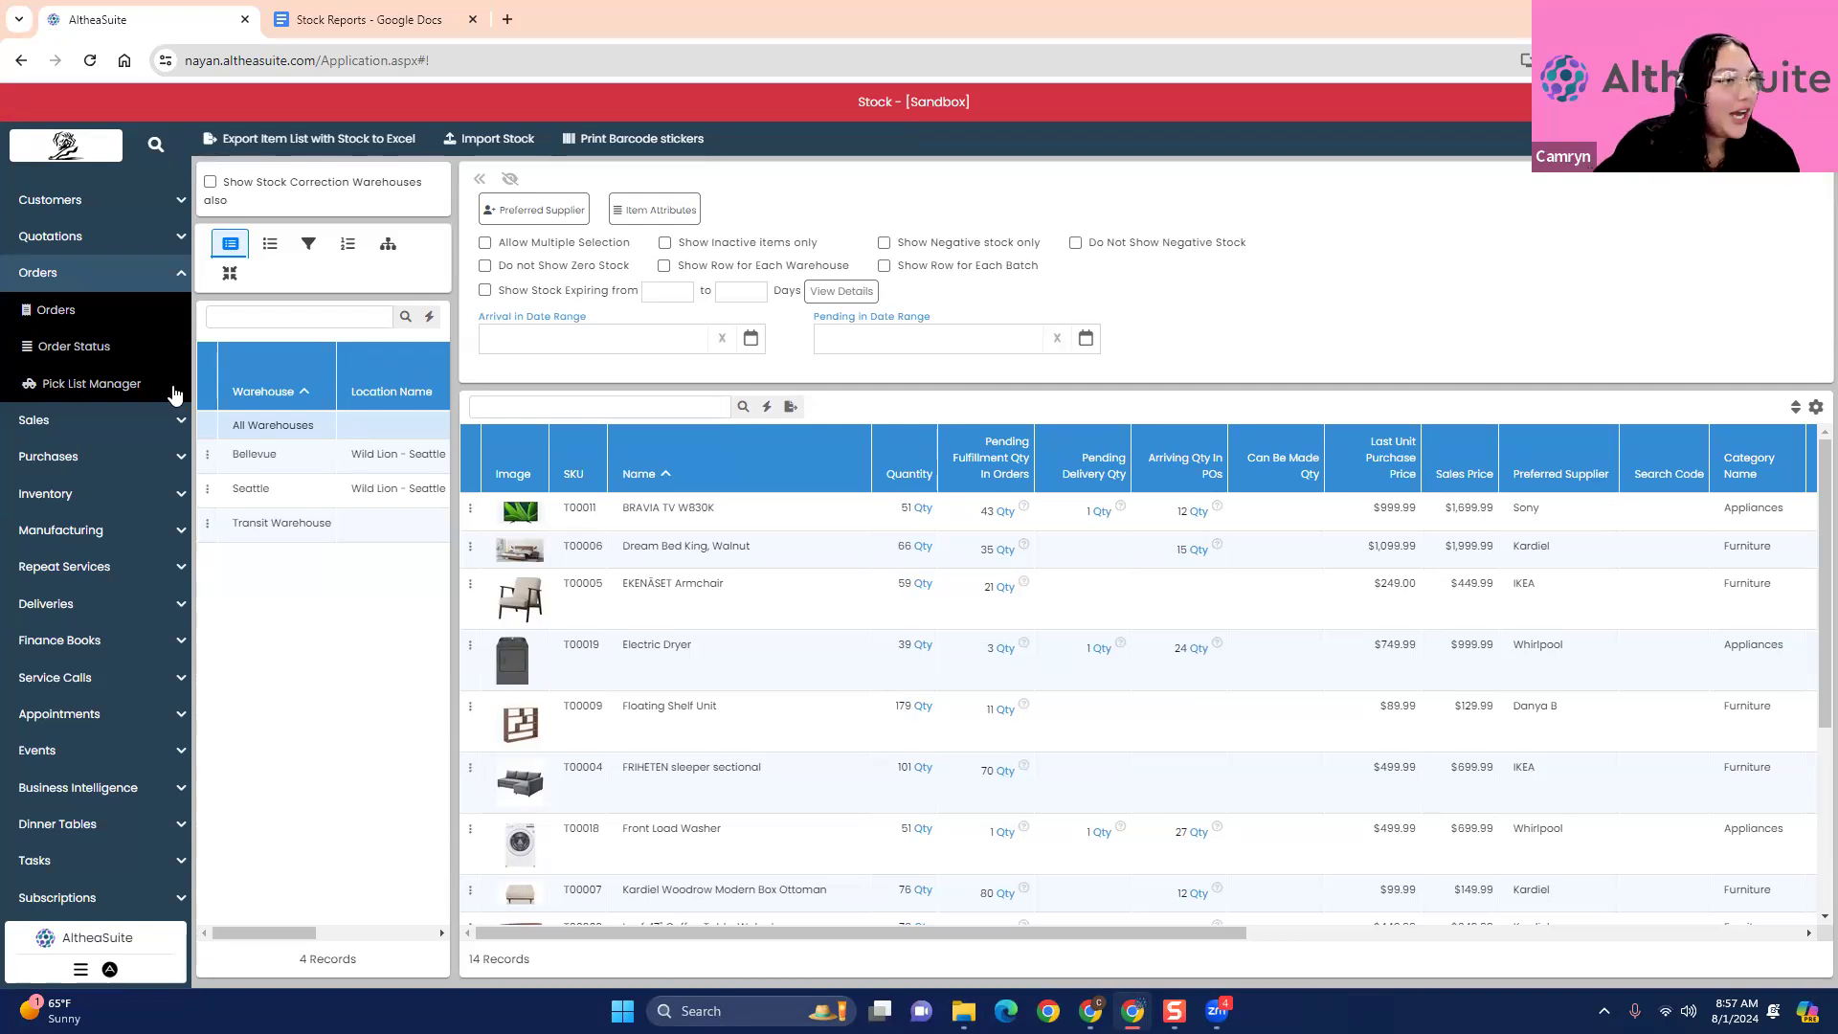
pyautogui.click(139, 287)
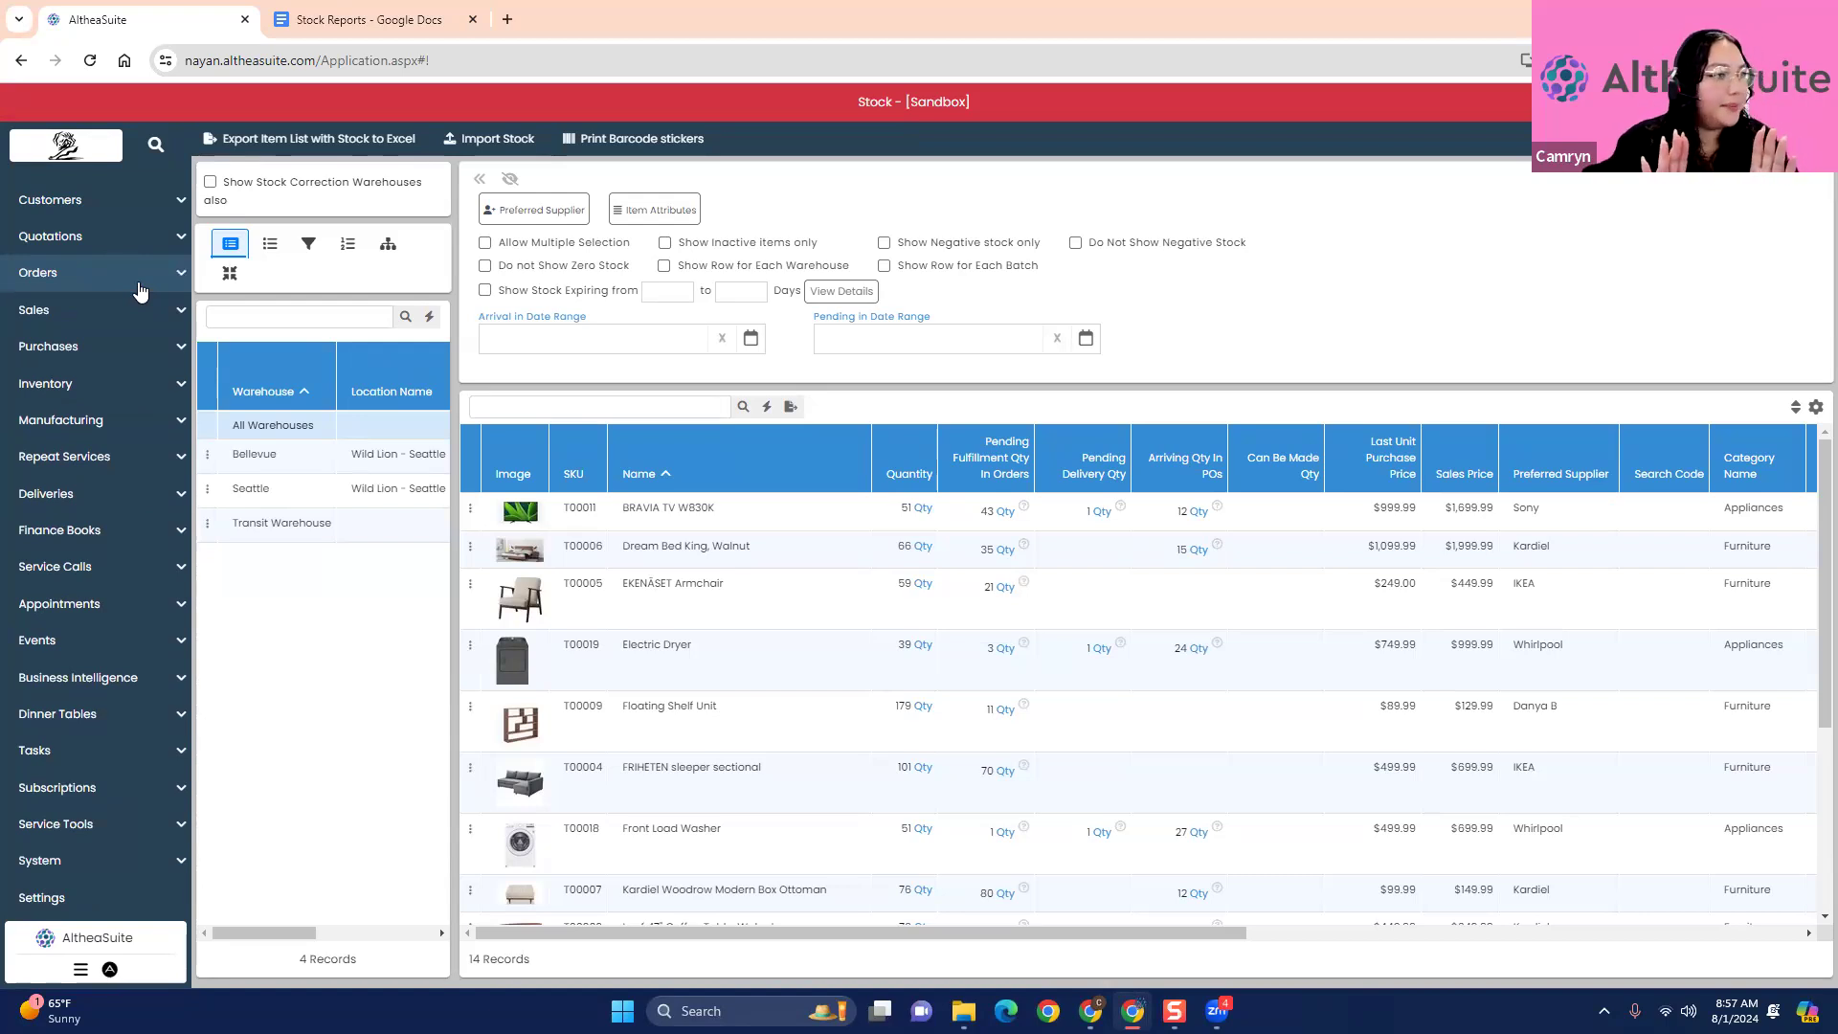
pyautogui.click(131, 316)
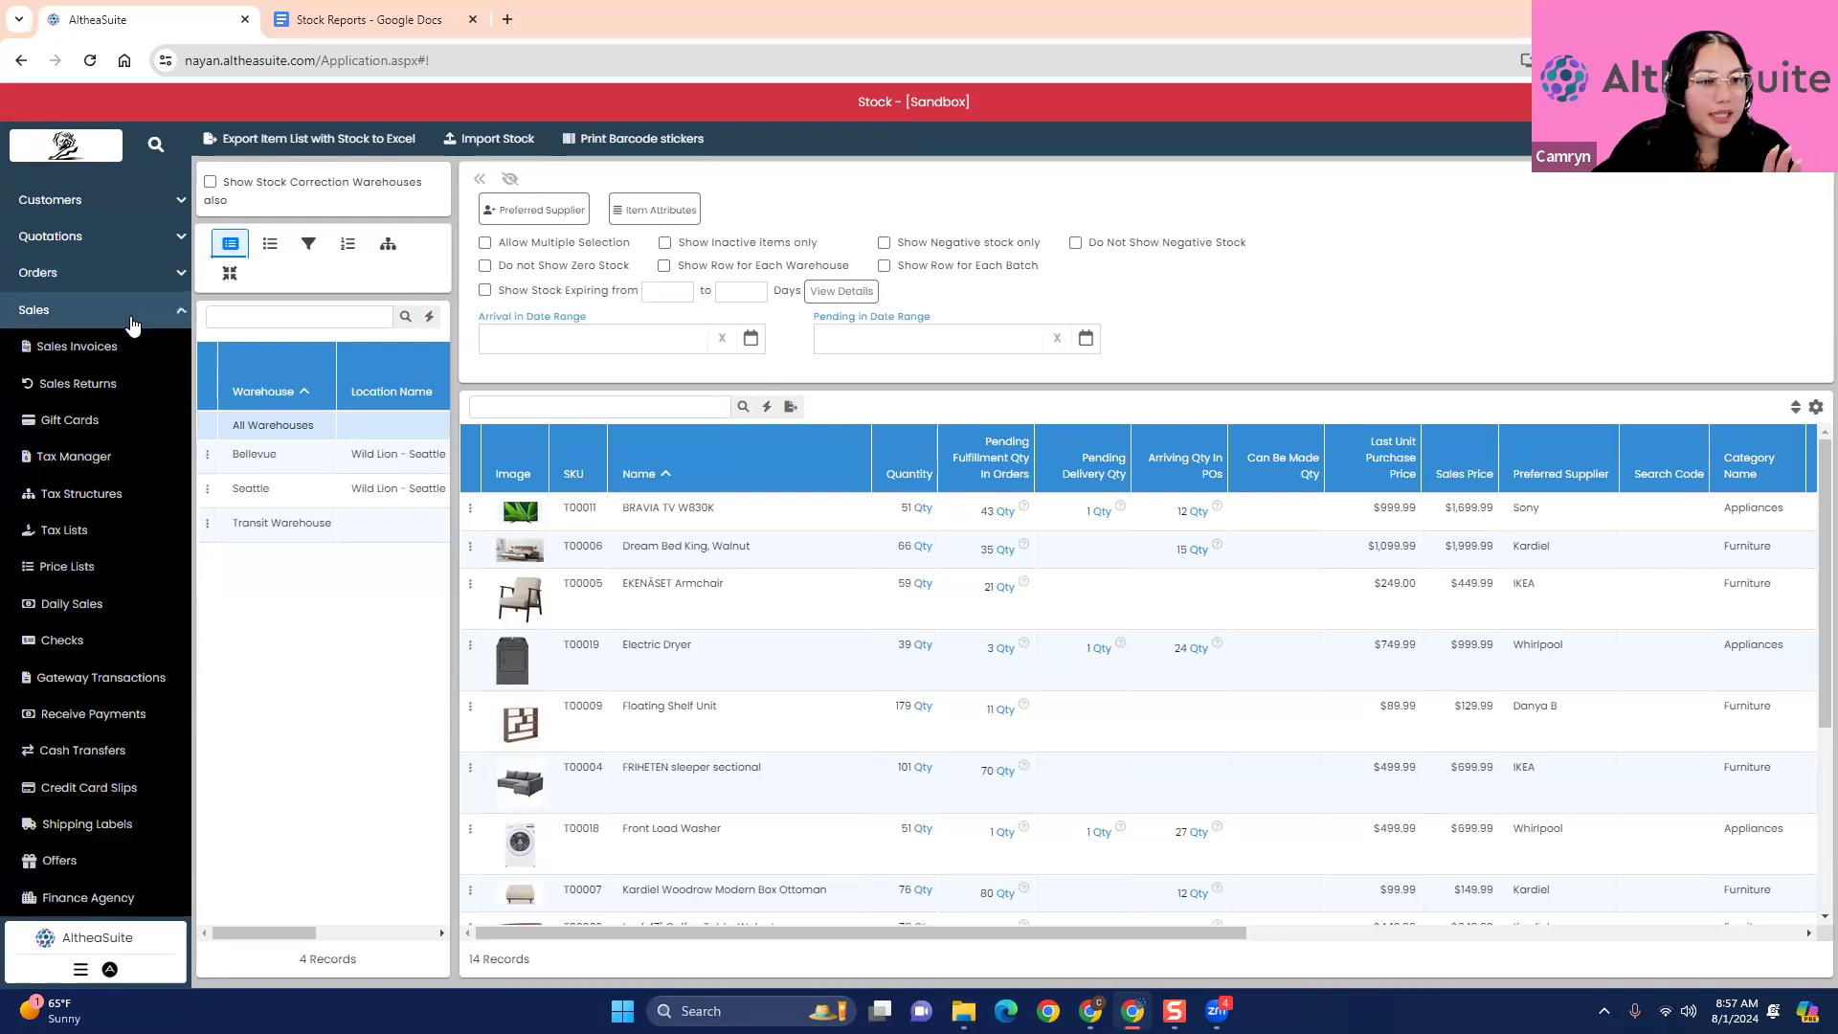
pyautogui.click(131, 347)
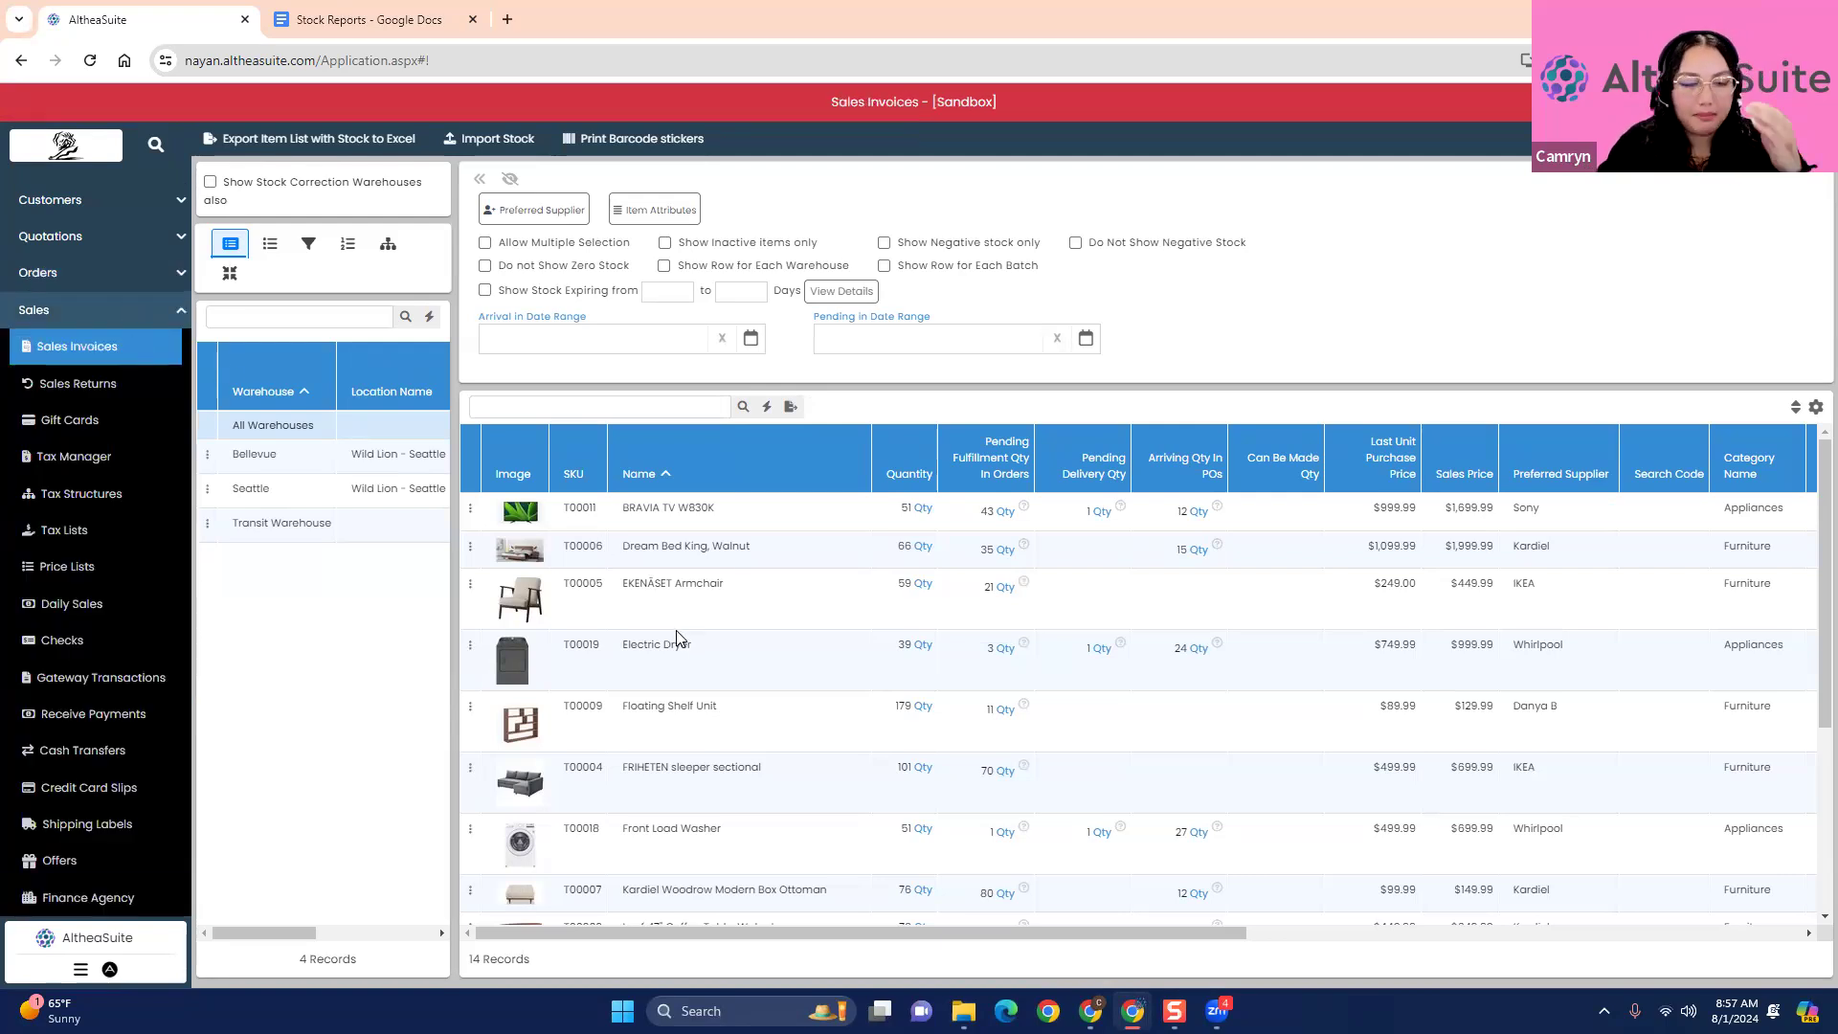
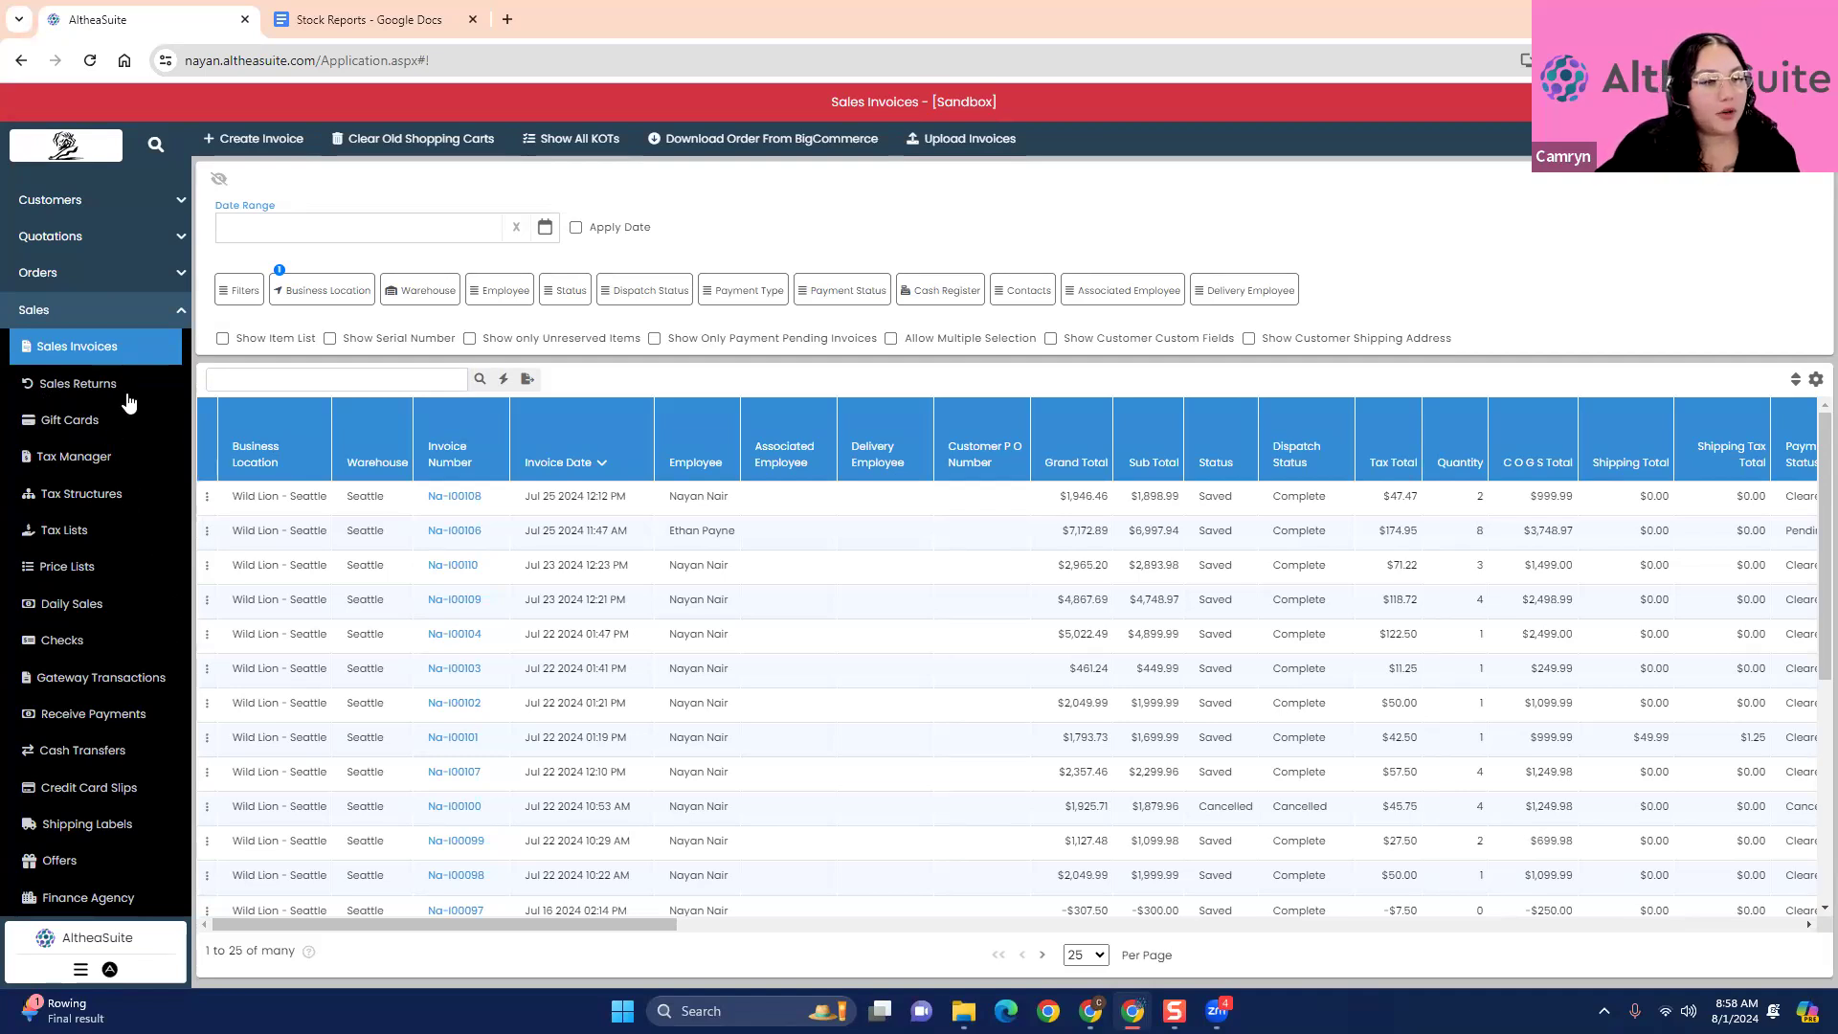
# - Start a new sales invoice for the first customer in the list, with Email Sales Invoice to Customer enabled
pyautogui.click(241, 144)
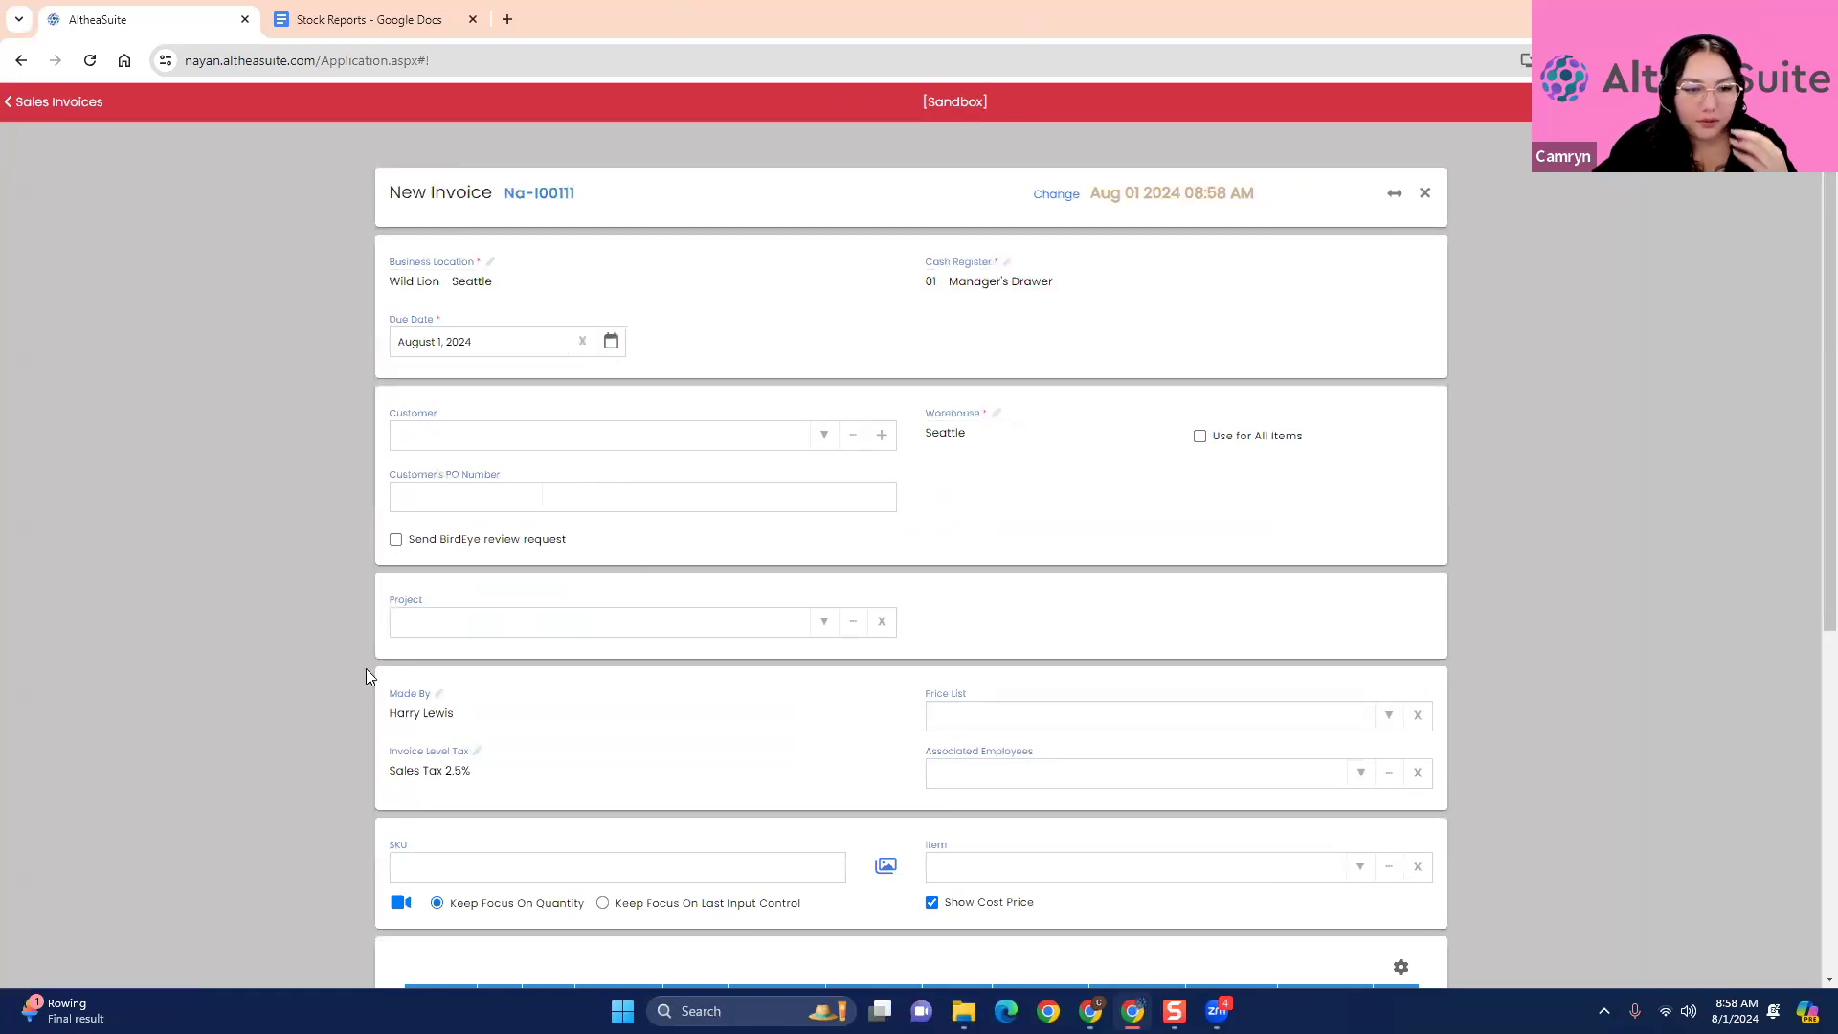
pyautogui.scroll(-1, 366, 676)
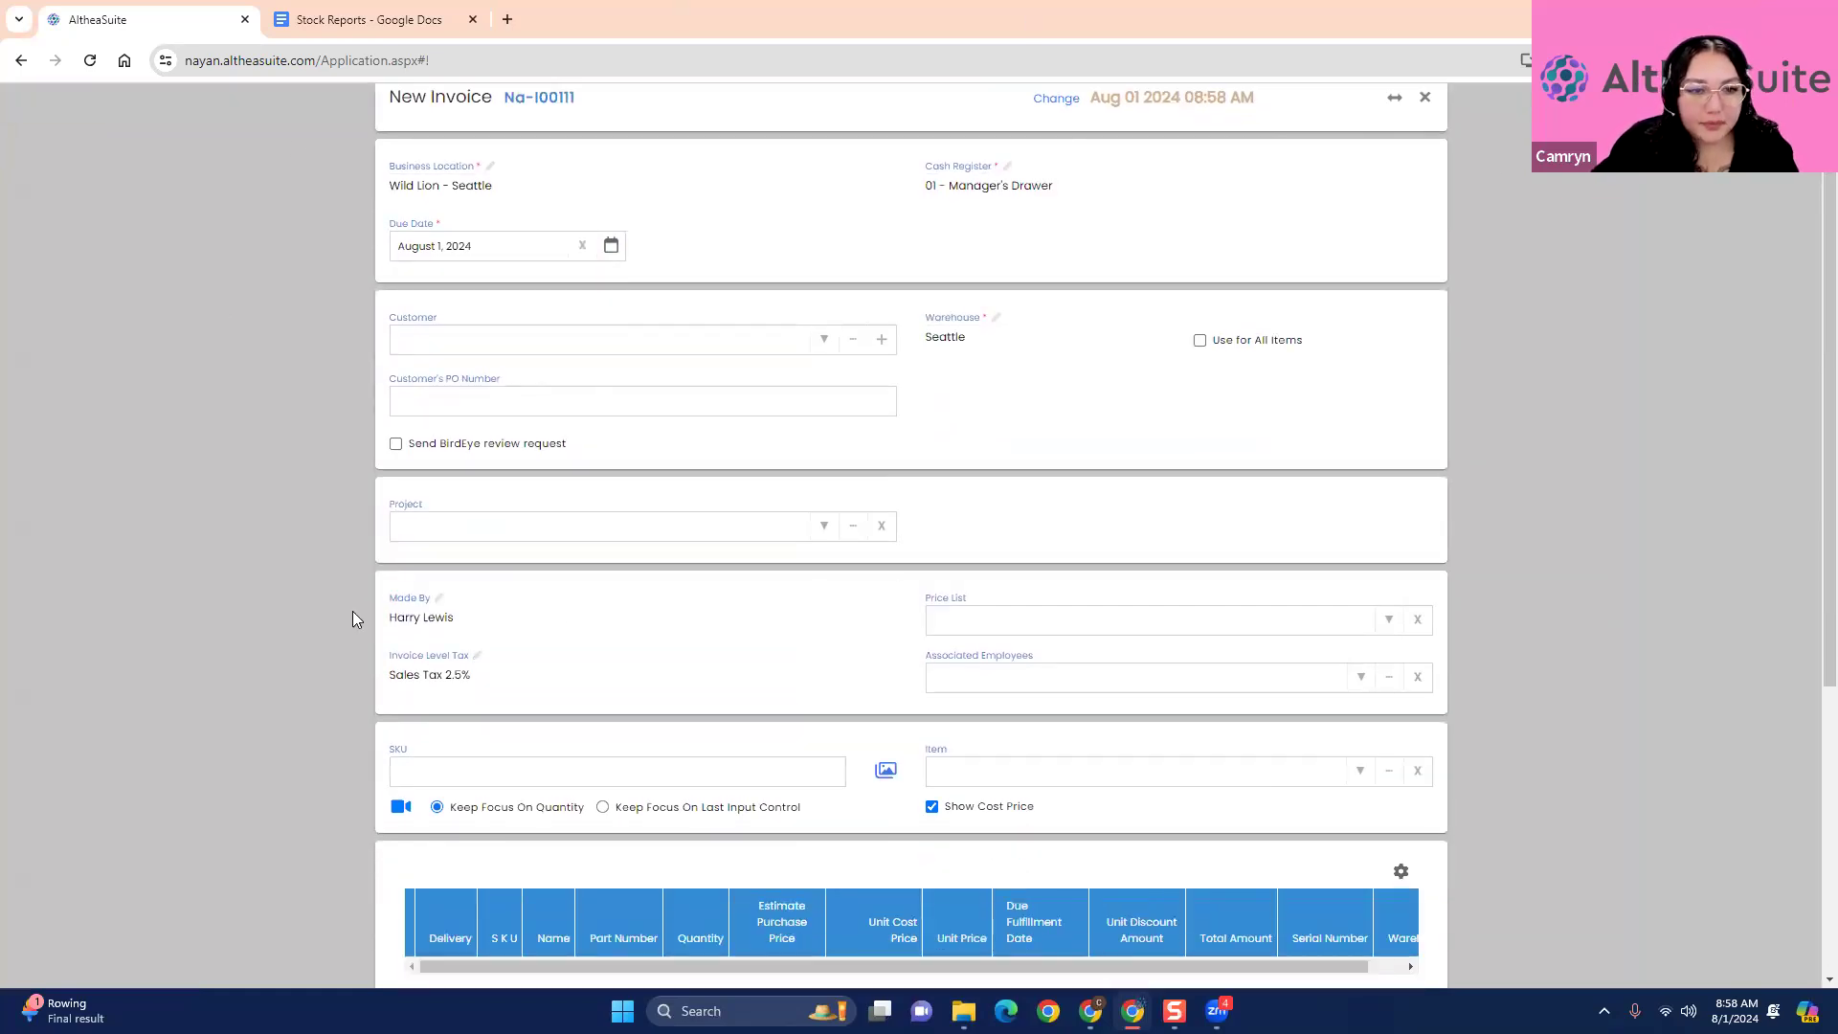
pyautogui.scroll(-5, 346, 615)
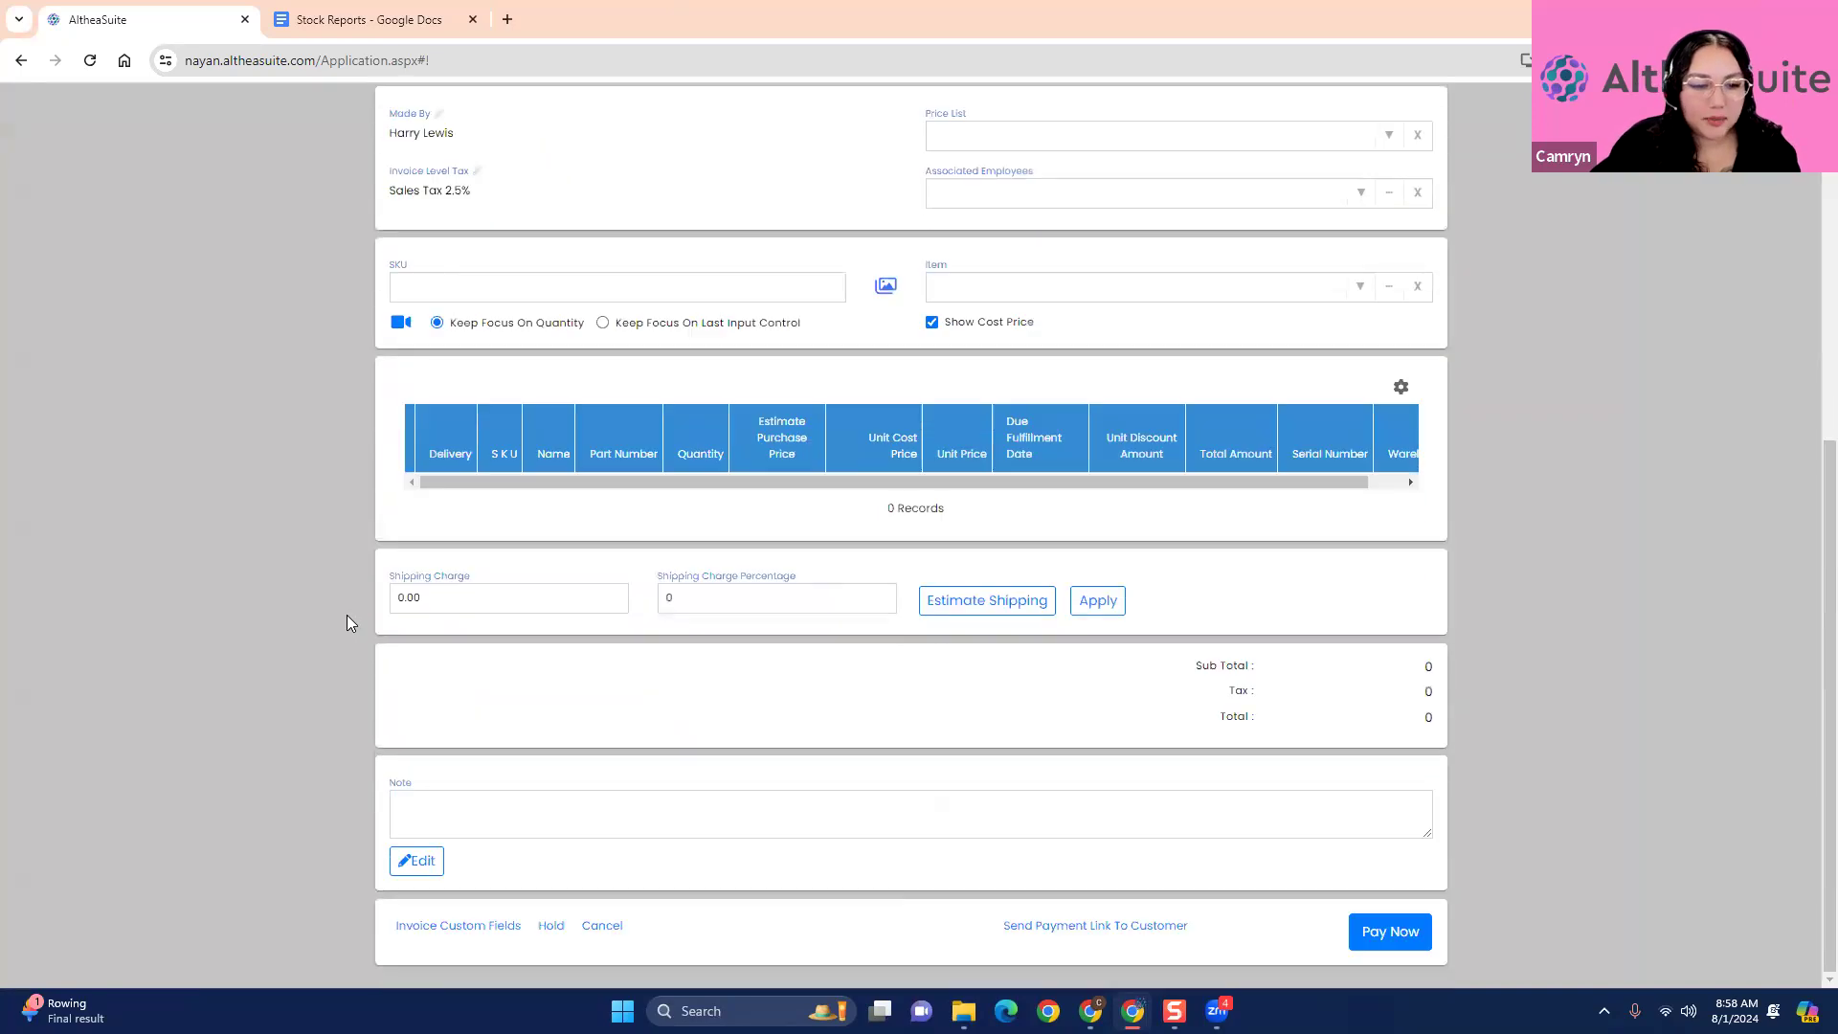
pyautogui.scroll(6, 347, 622)
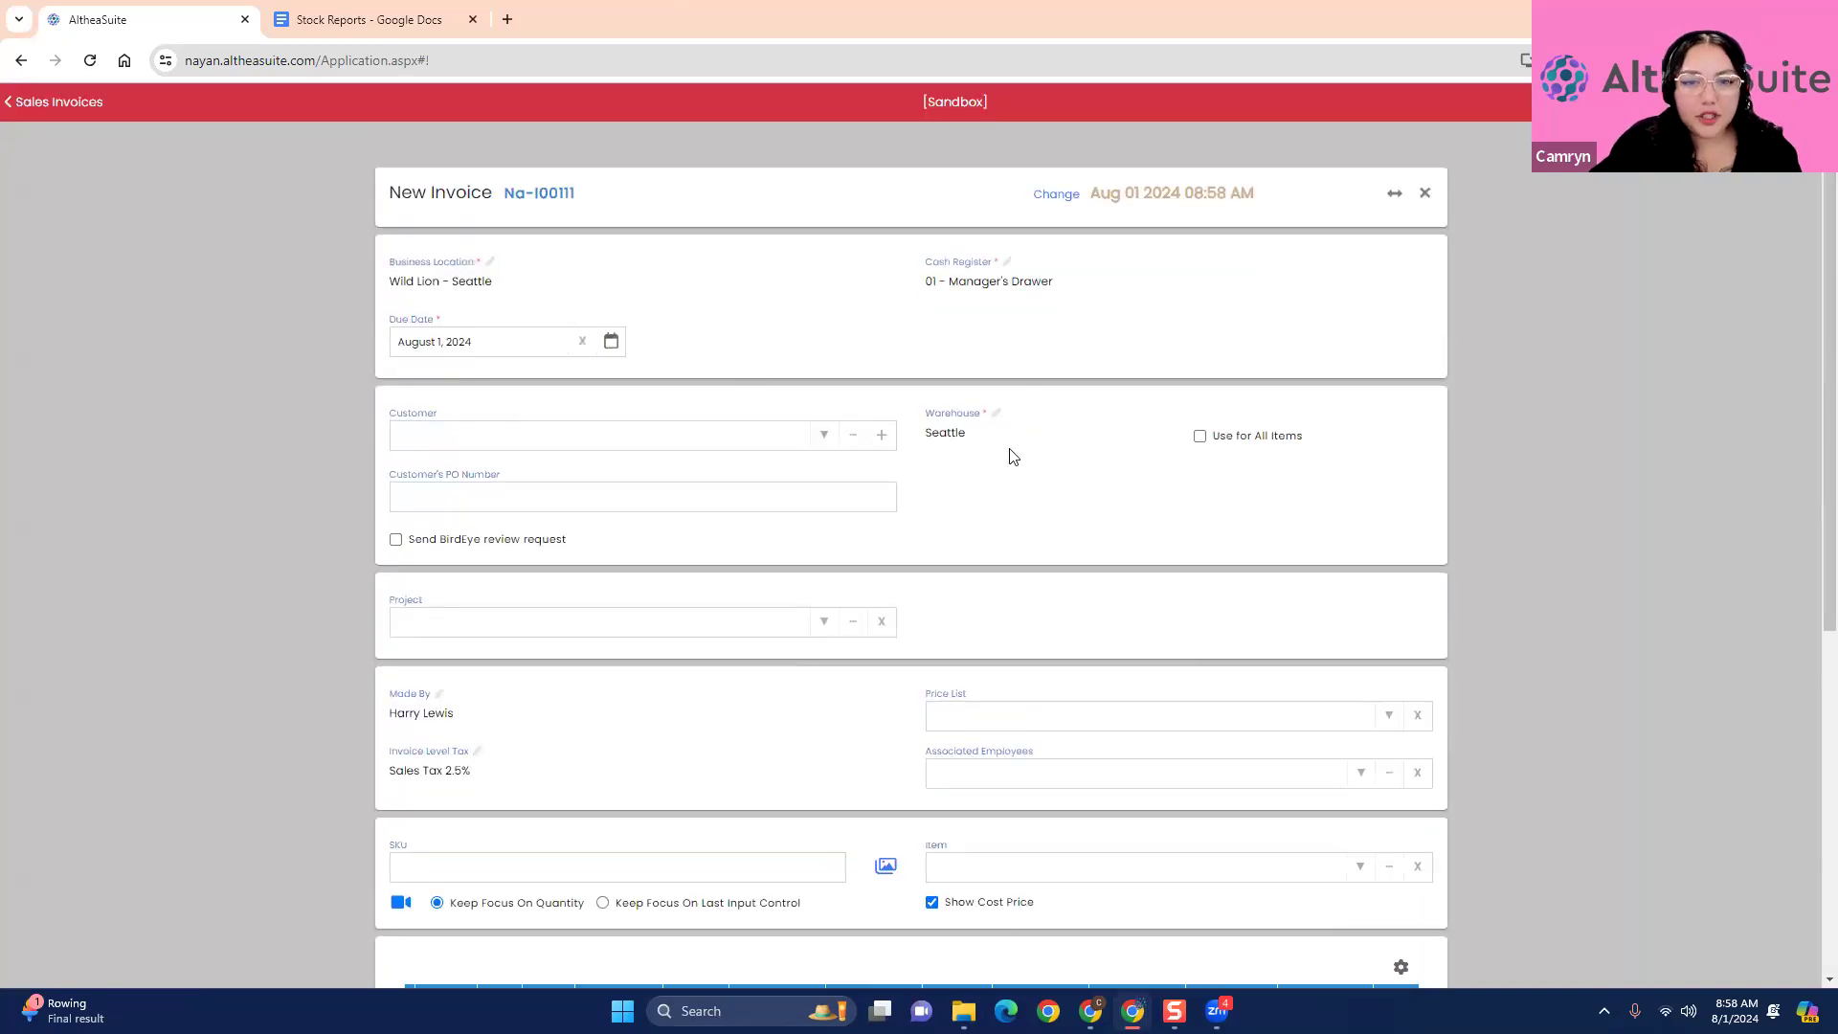
pyautogui.click(821, 437)
pyautogui.click(757, 478)
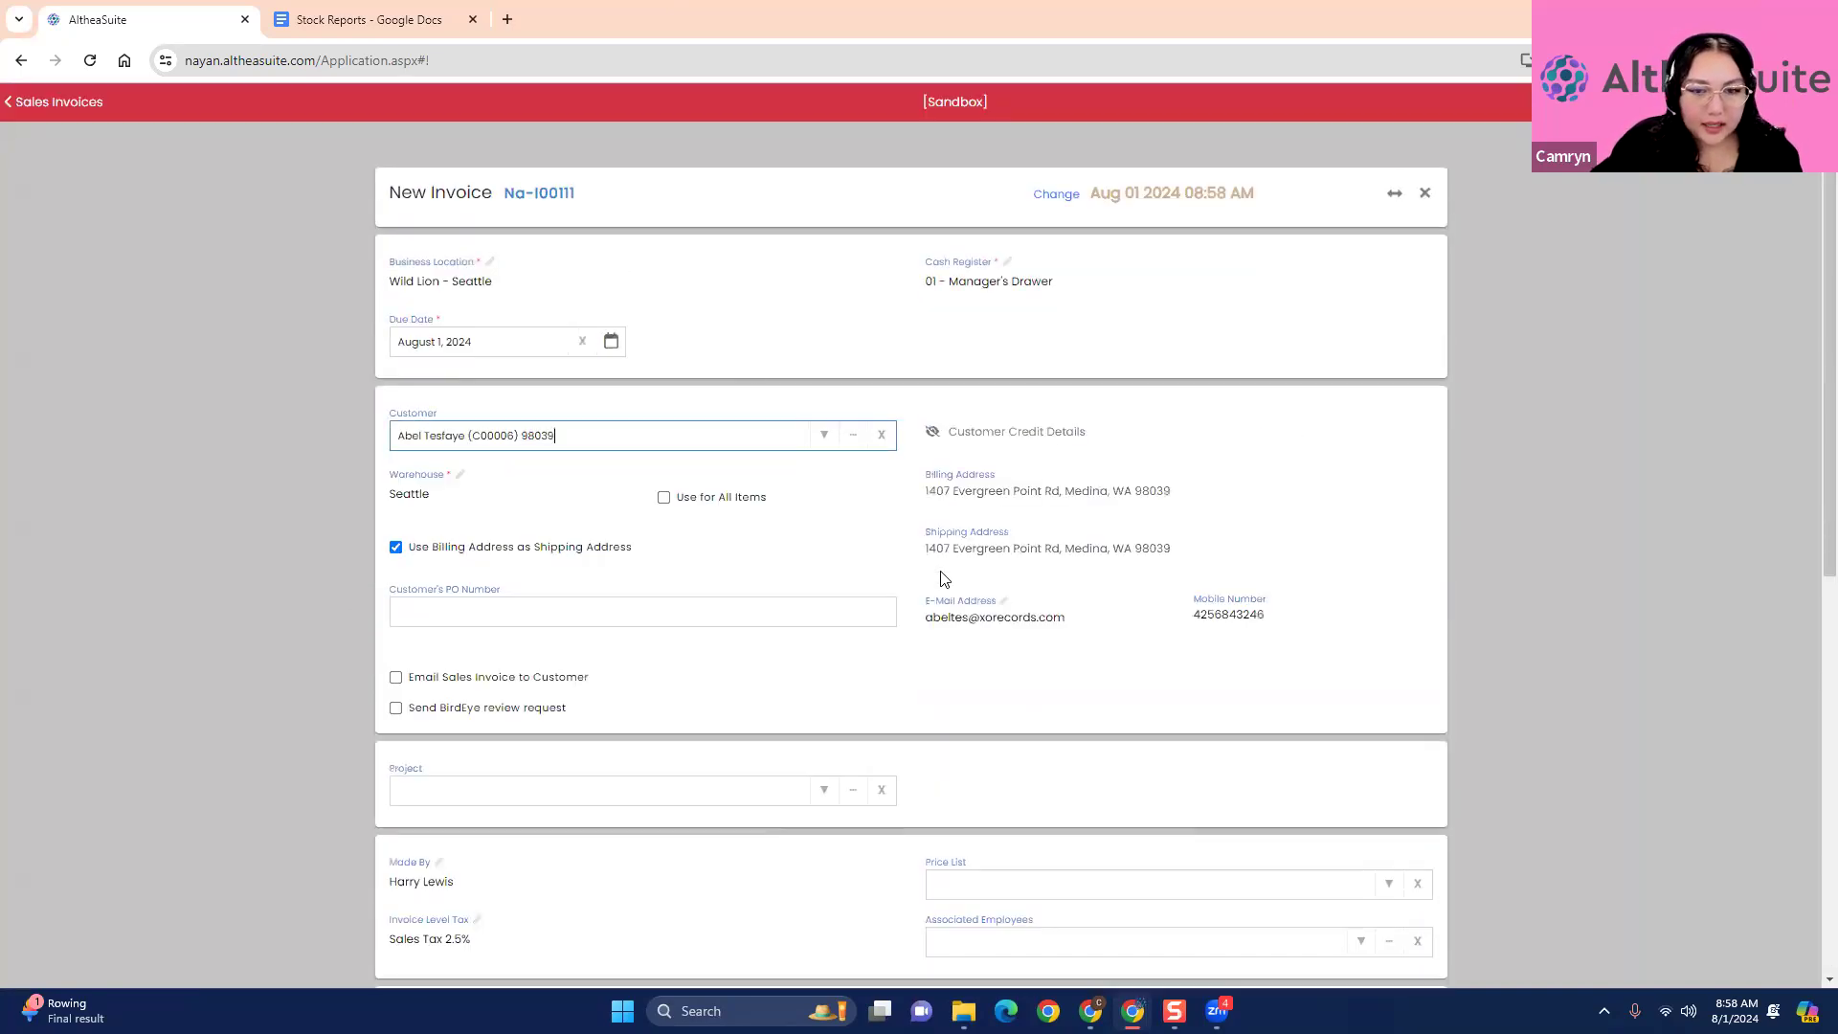
pyautogui.click(396, 677)
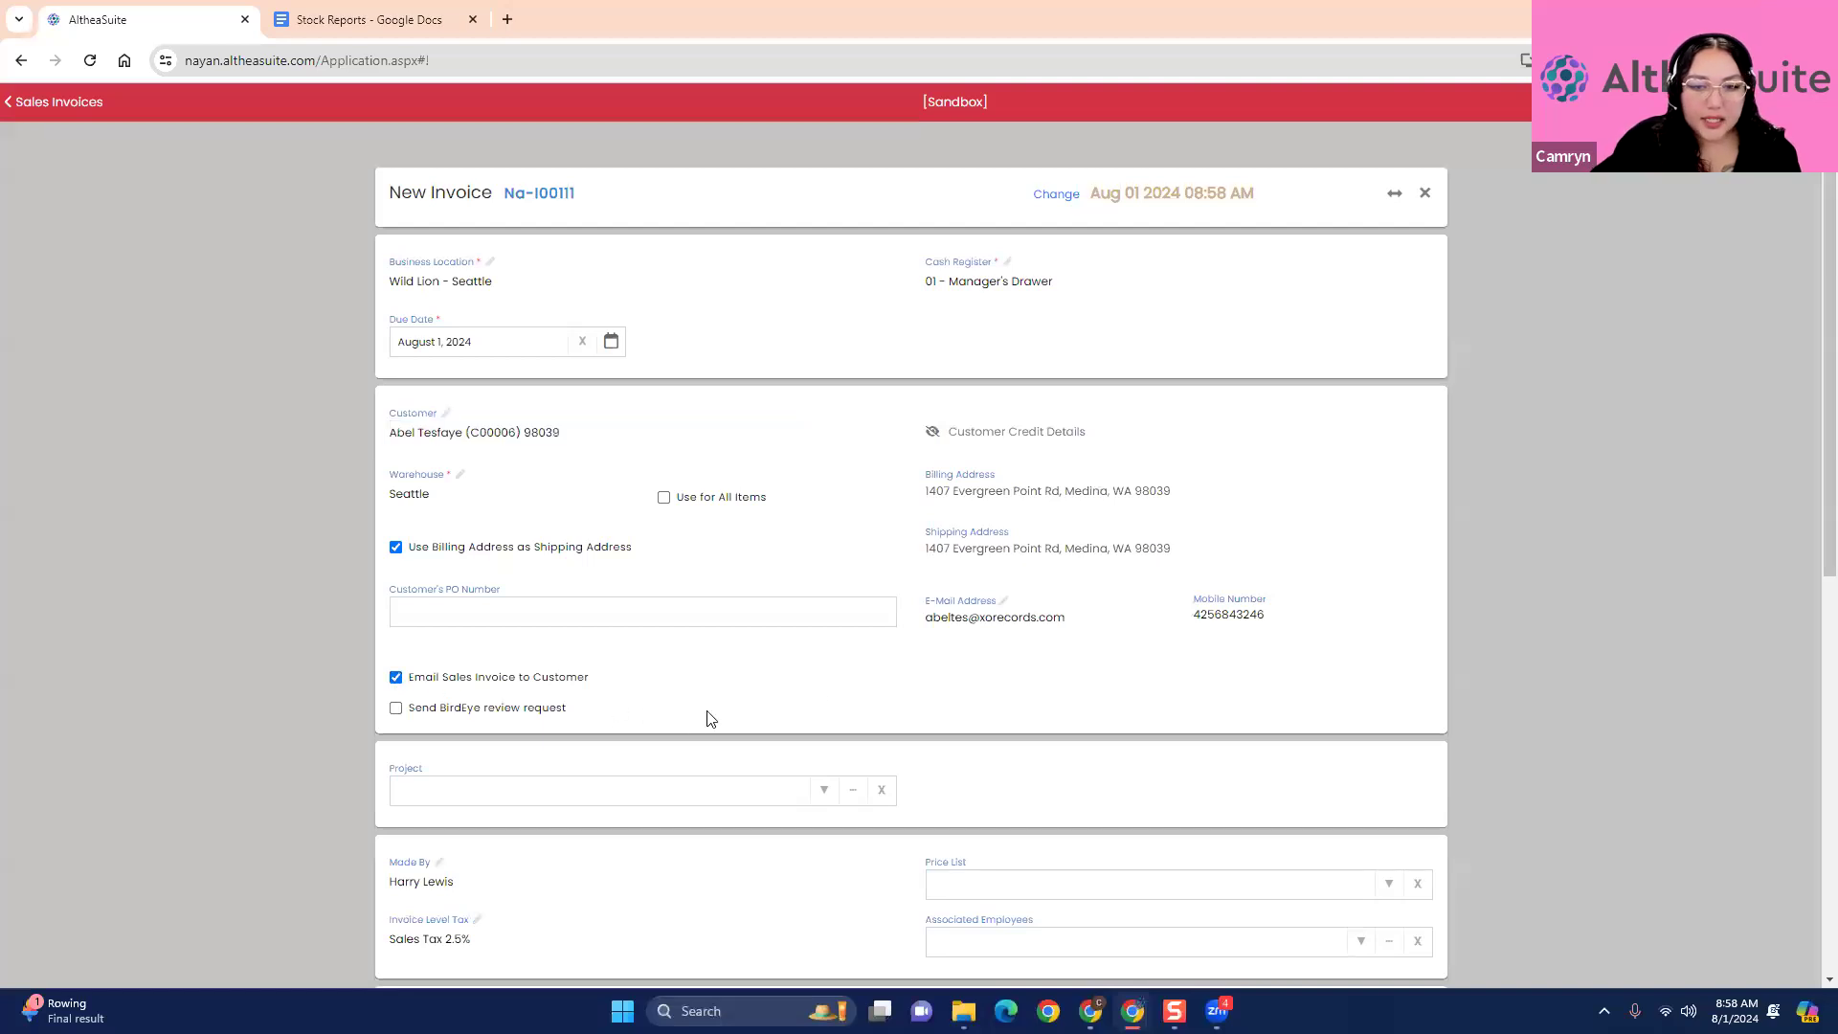
# - Clear the customer's e-mail address on the invoice and try to proceed to payment without any items
pyautogui.click(1091, 614)
pyautogui.hotkey('ctrl', 'a')
pyautogui.press('BackSpace')
pyautogui.scroll(-8, 1507, 707)
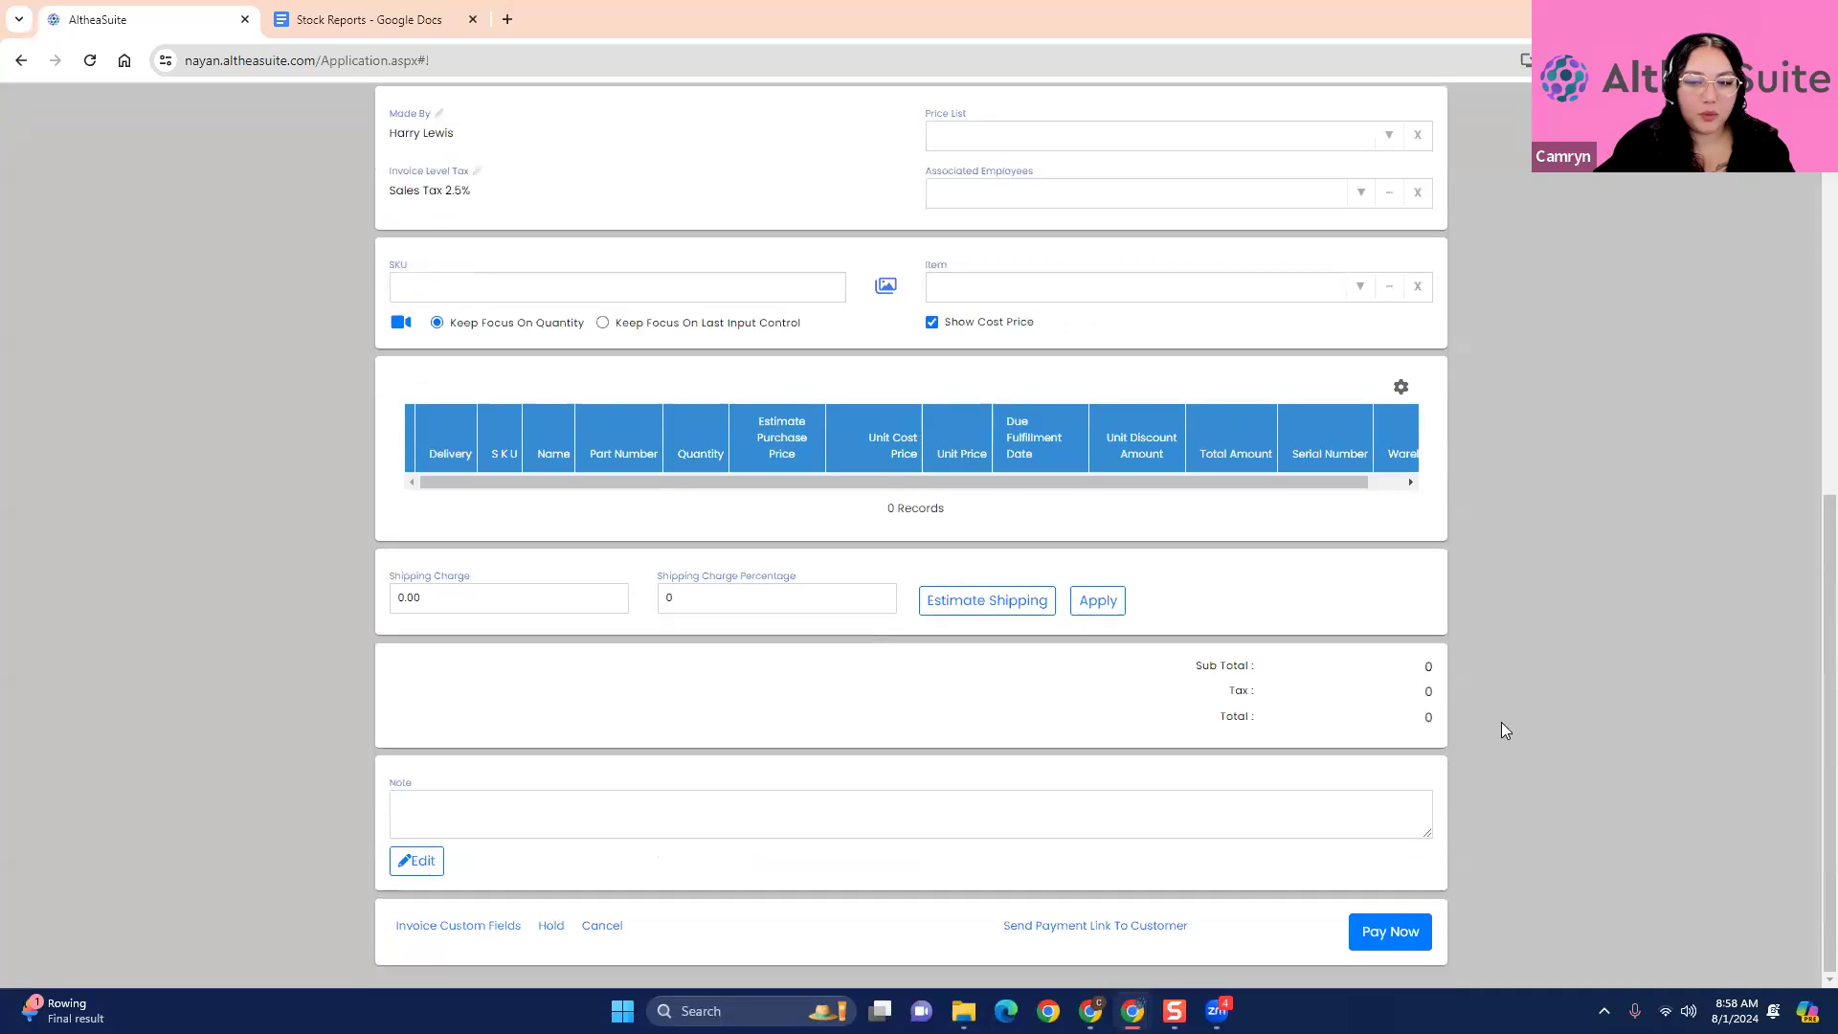
pyautogui.scroll(10, 1503, 756)
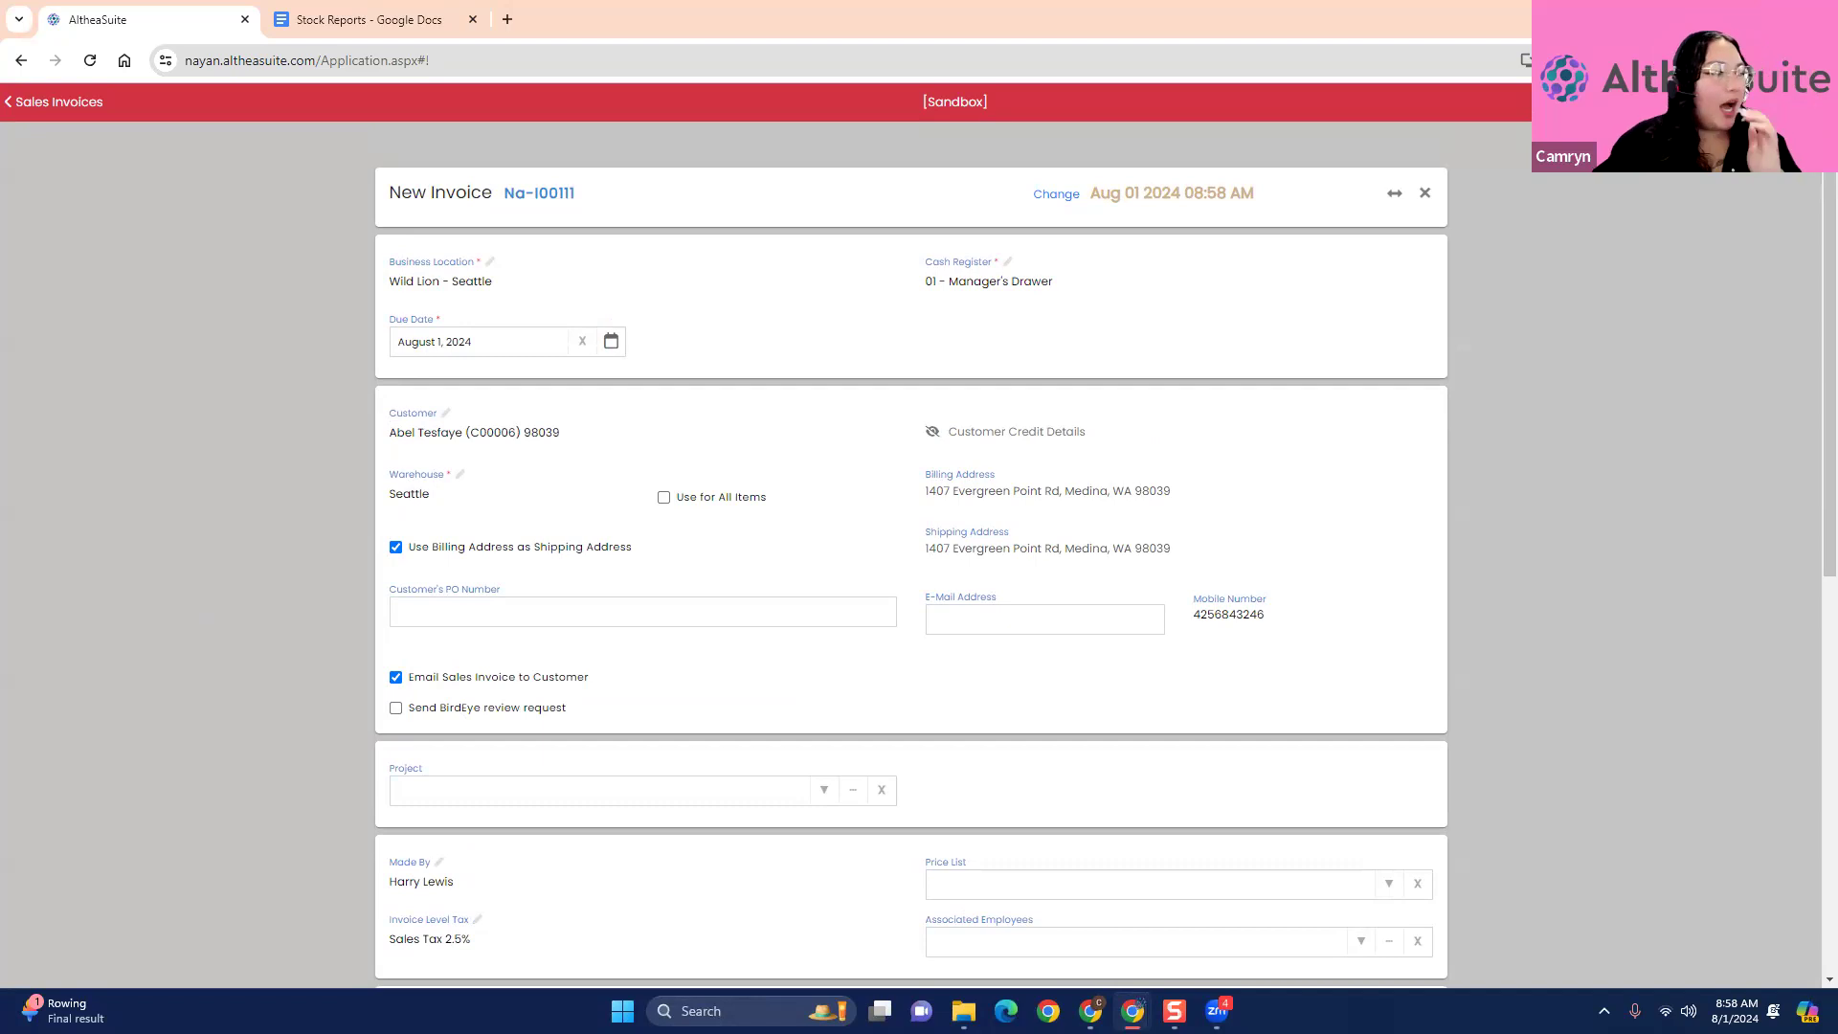
pyautogui.scroll(-8, 360, 517)
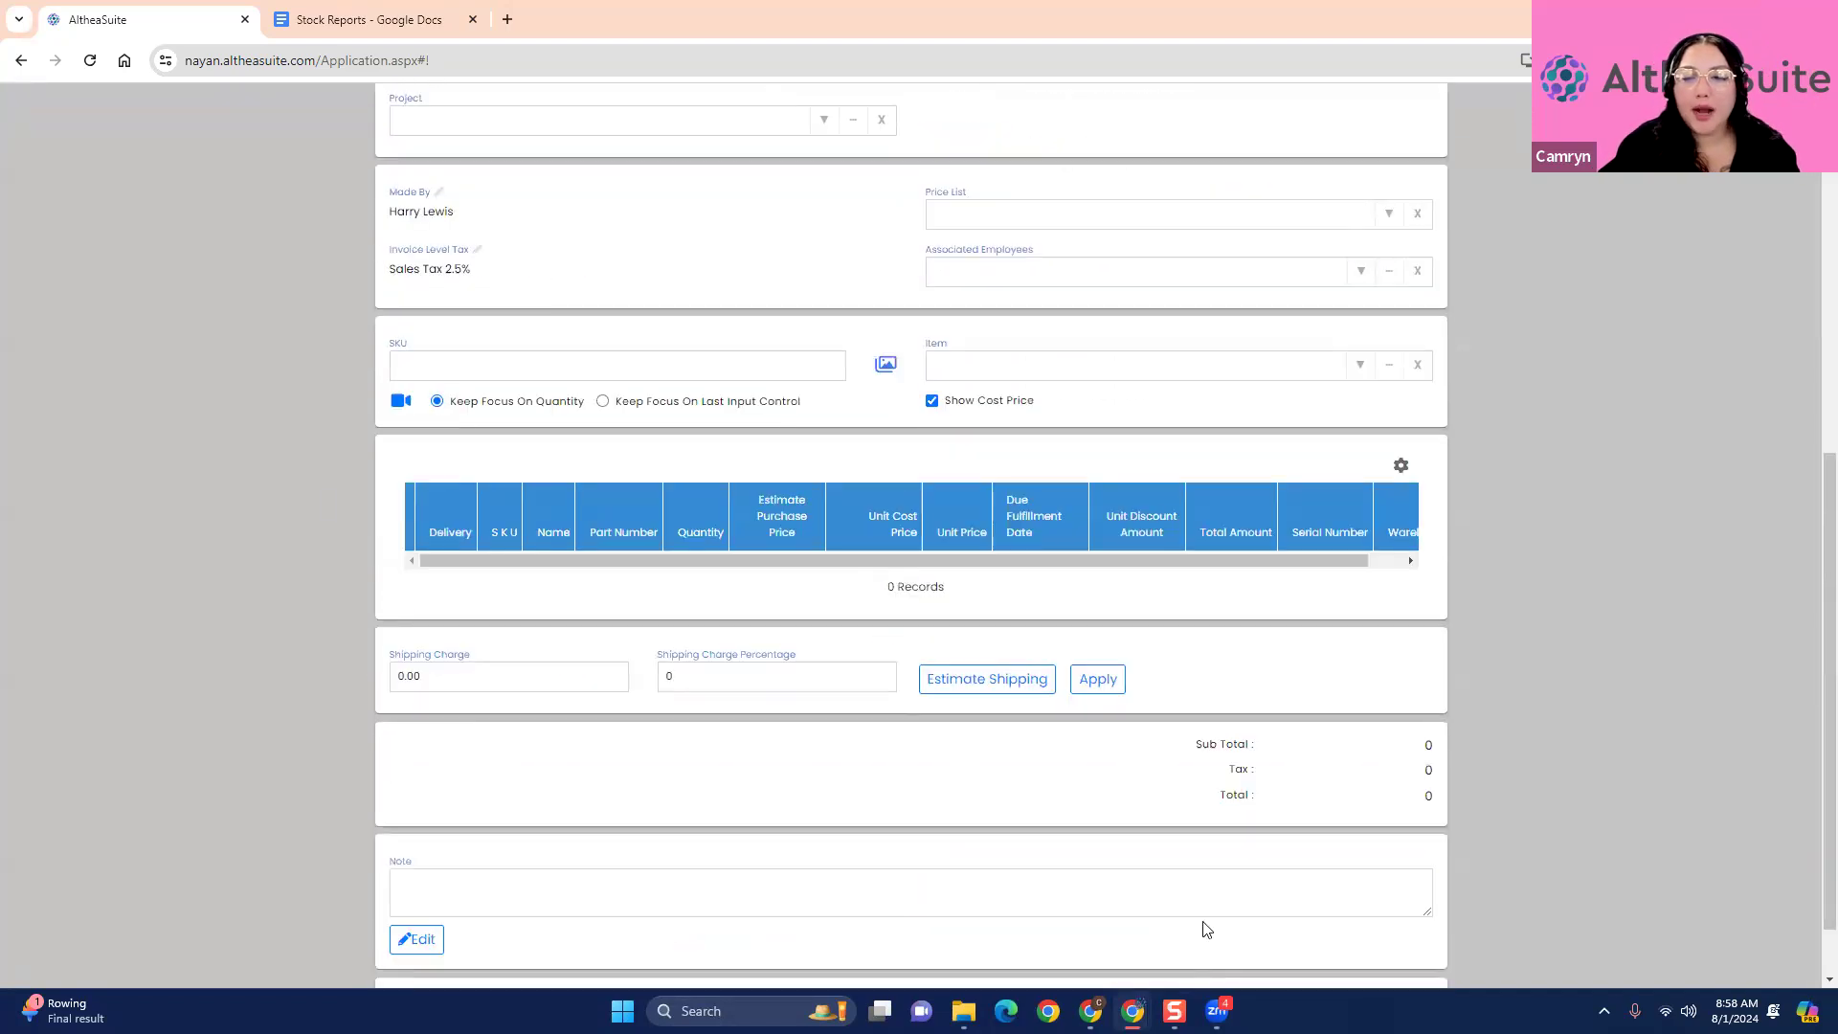
pyautogui.click(1390, 930)
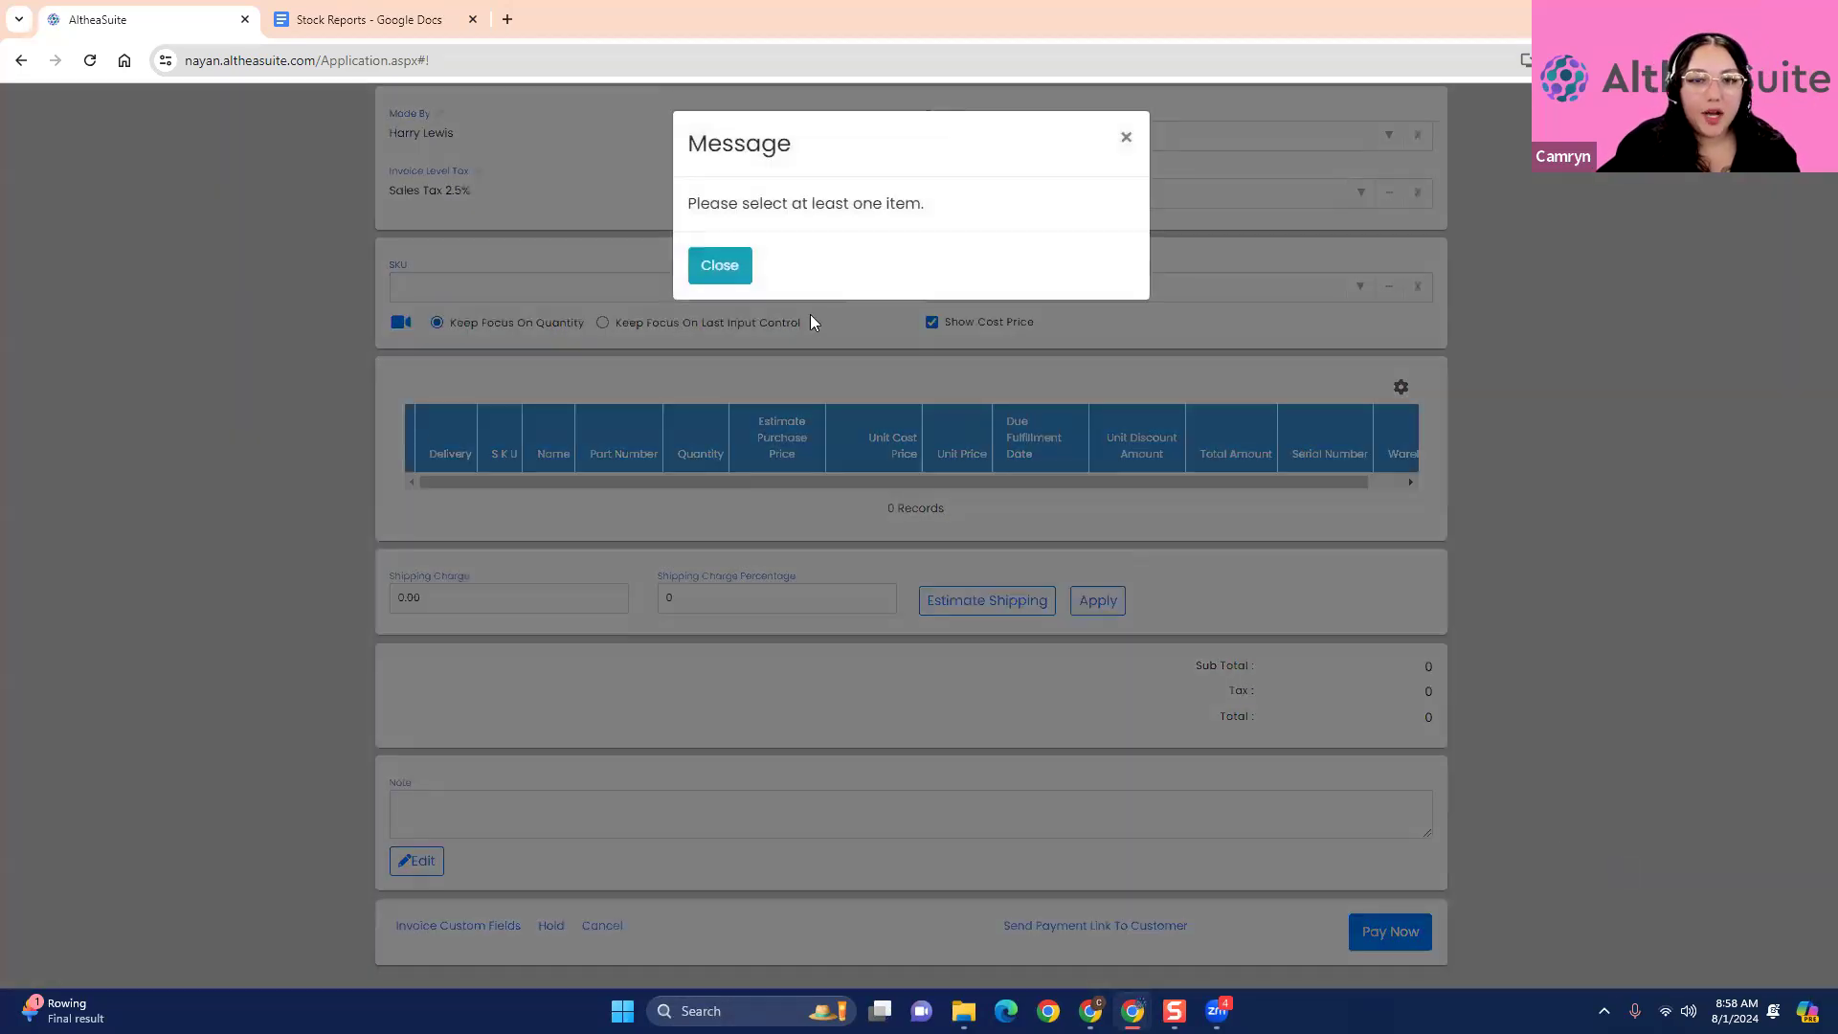
pyautogui.click(791, 319)
# - Add the EKENÄSET Armchair (T00005) to the invoice, marked as delivered, and proceed to payment
pyautogui.click(1359, 286)
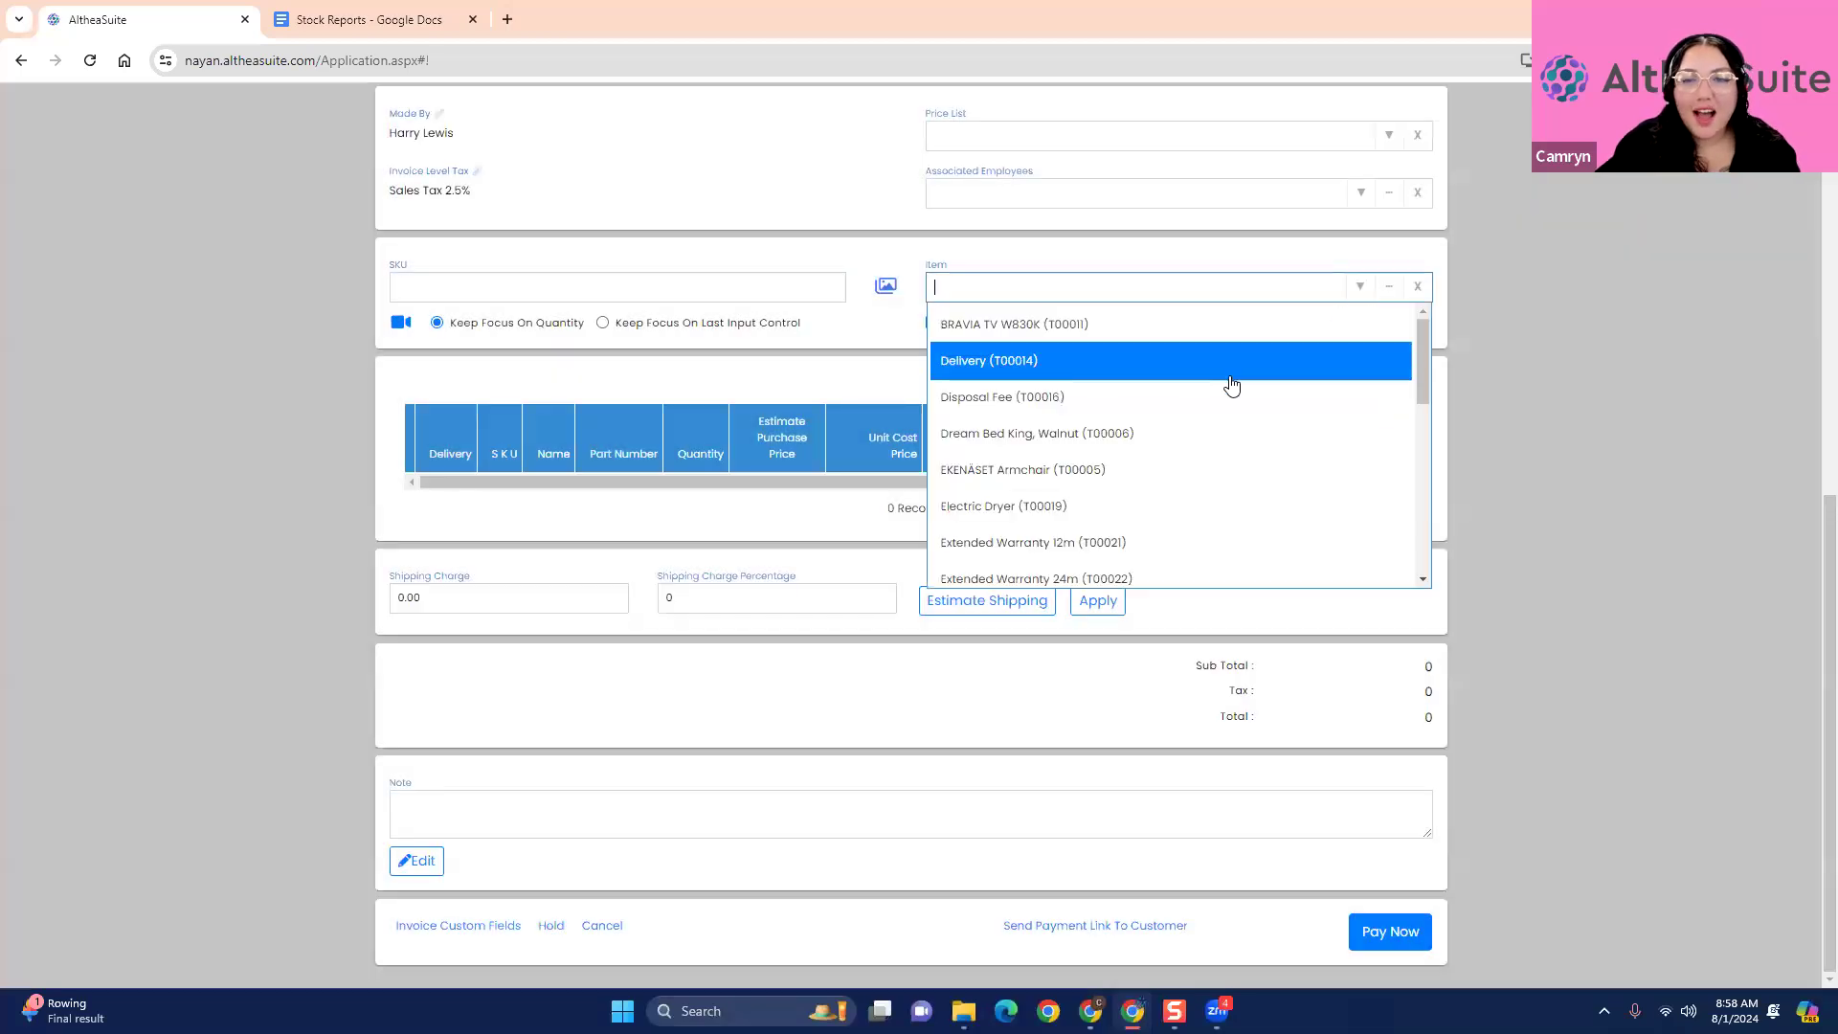
pyautogui.click(1189, 469)
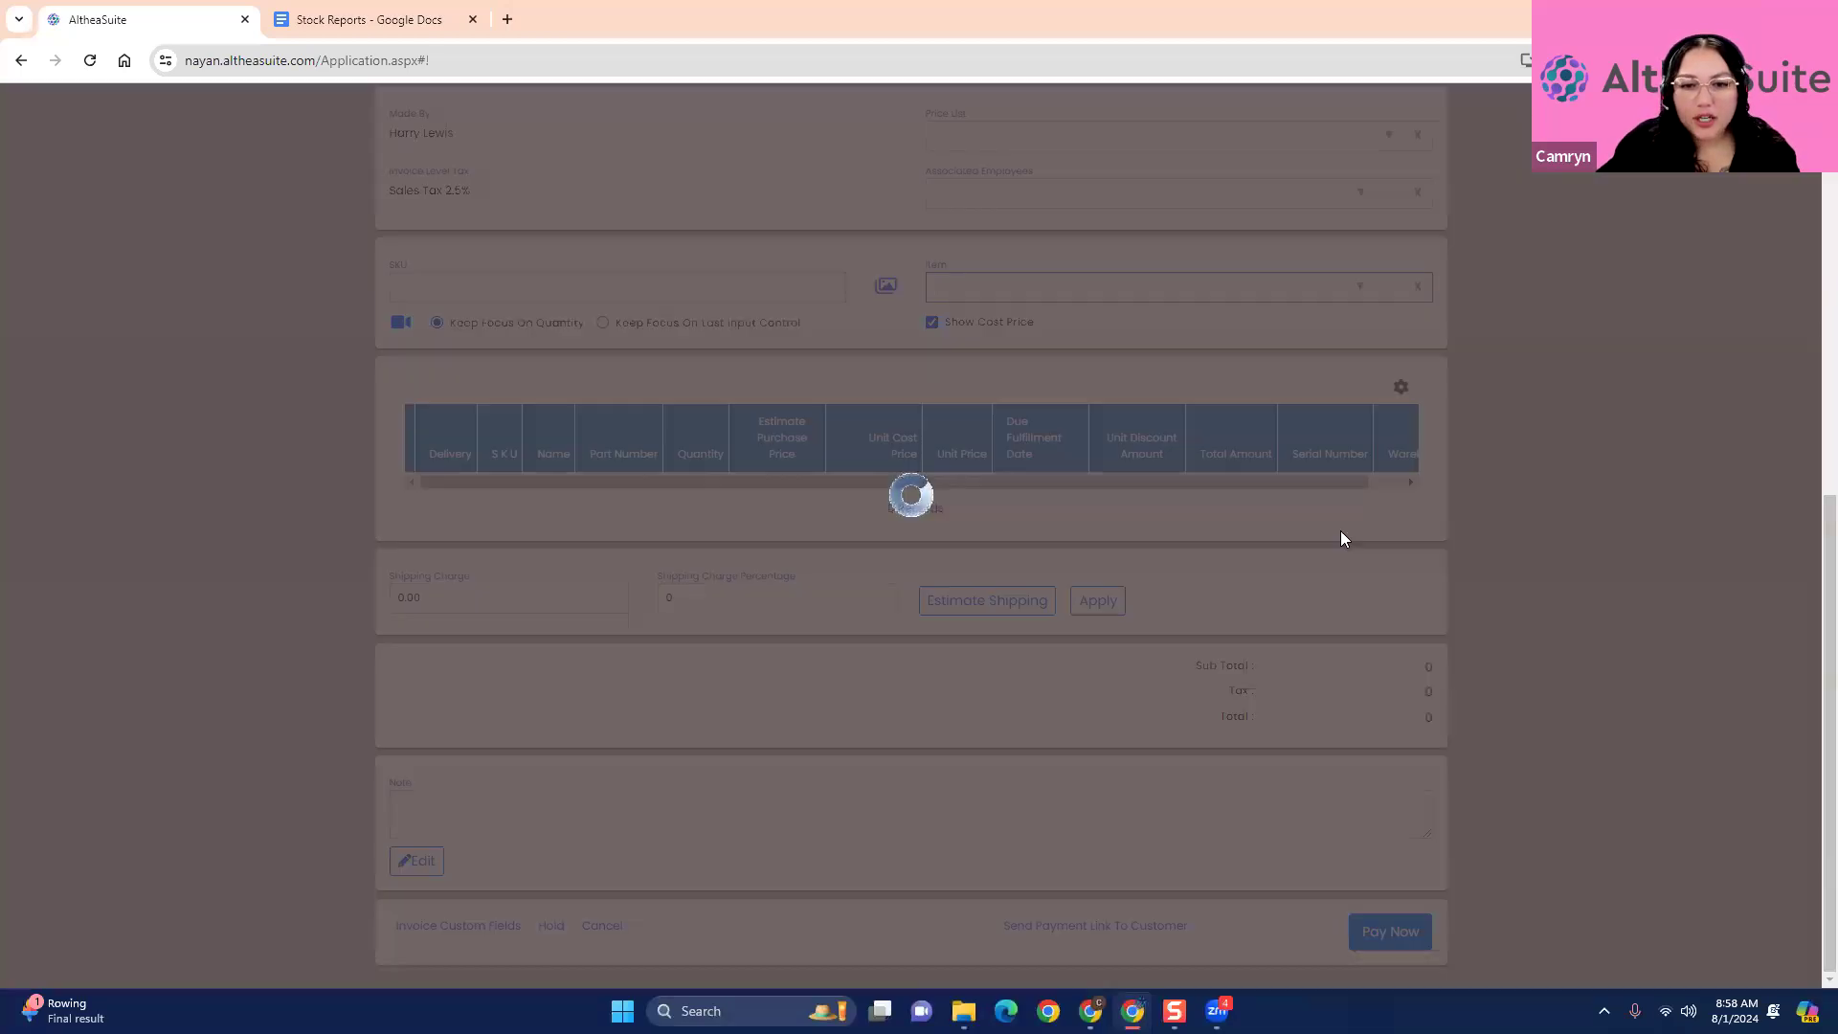
pyautogui.scroll(-3, 1432, 910)
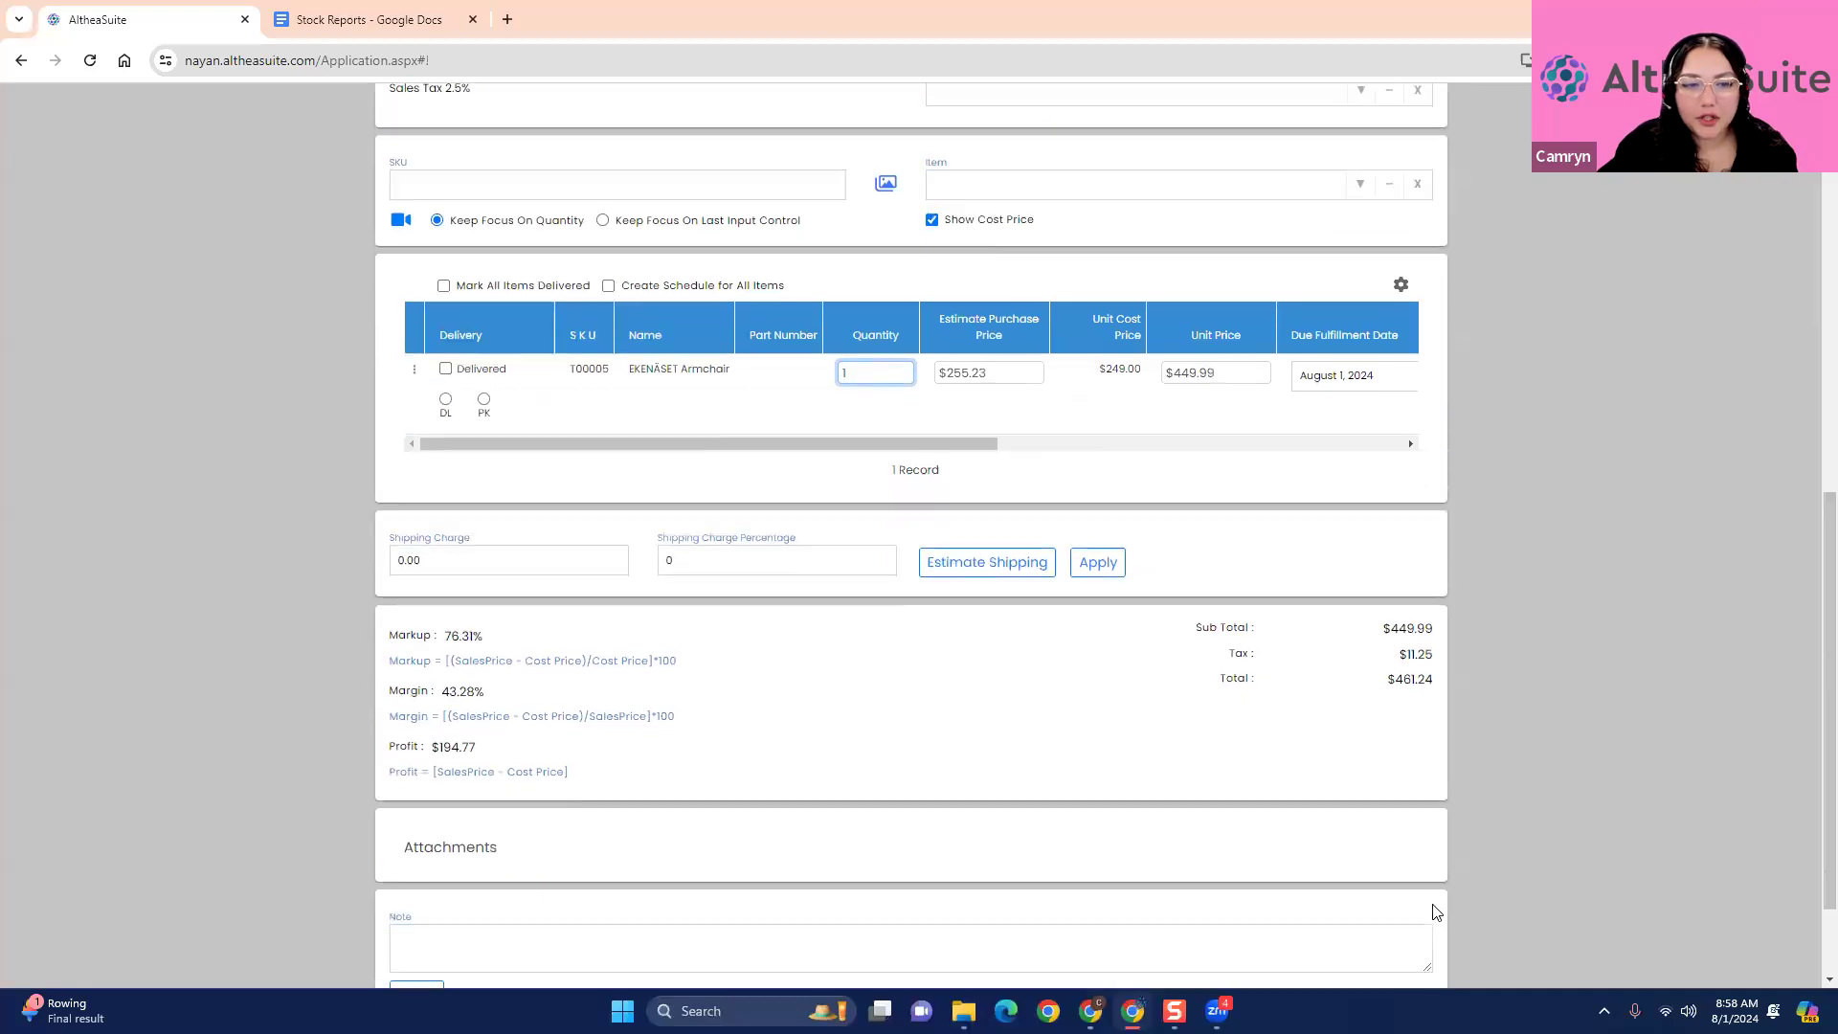
pyautogui.click(448, 269)
pyautogui.click(1391, 931)
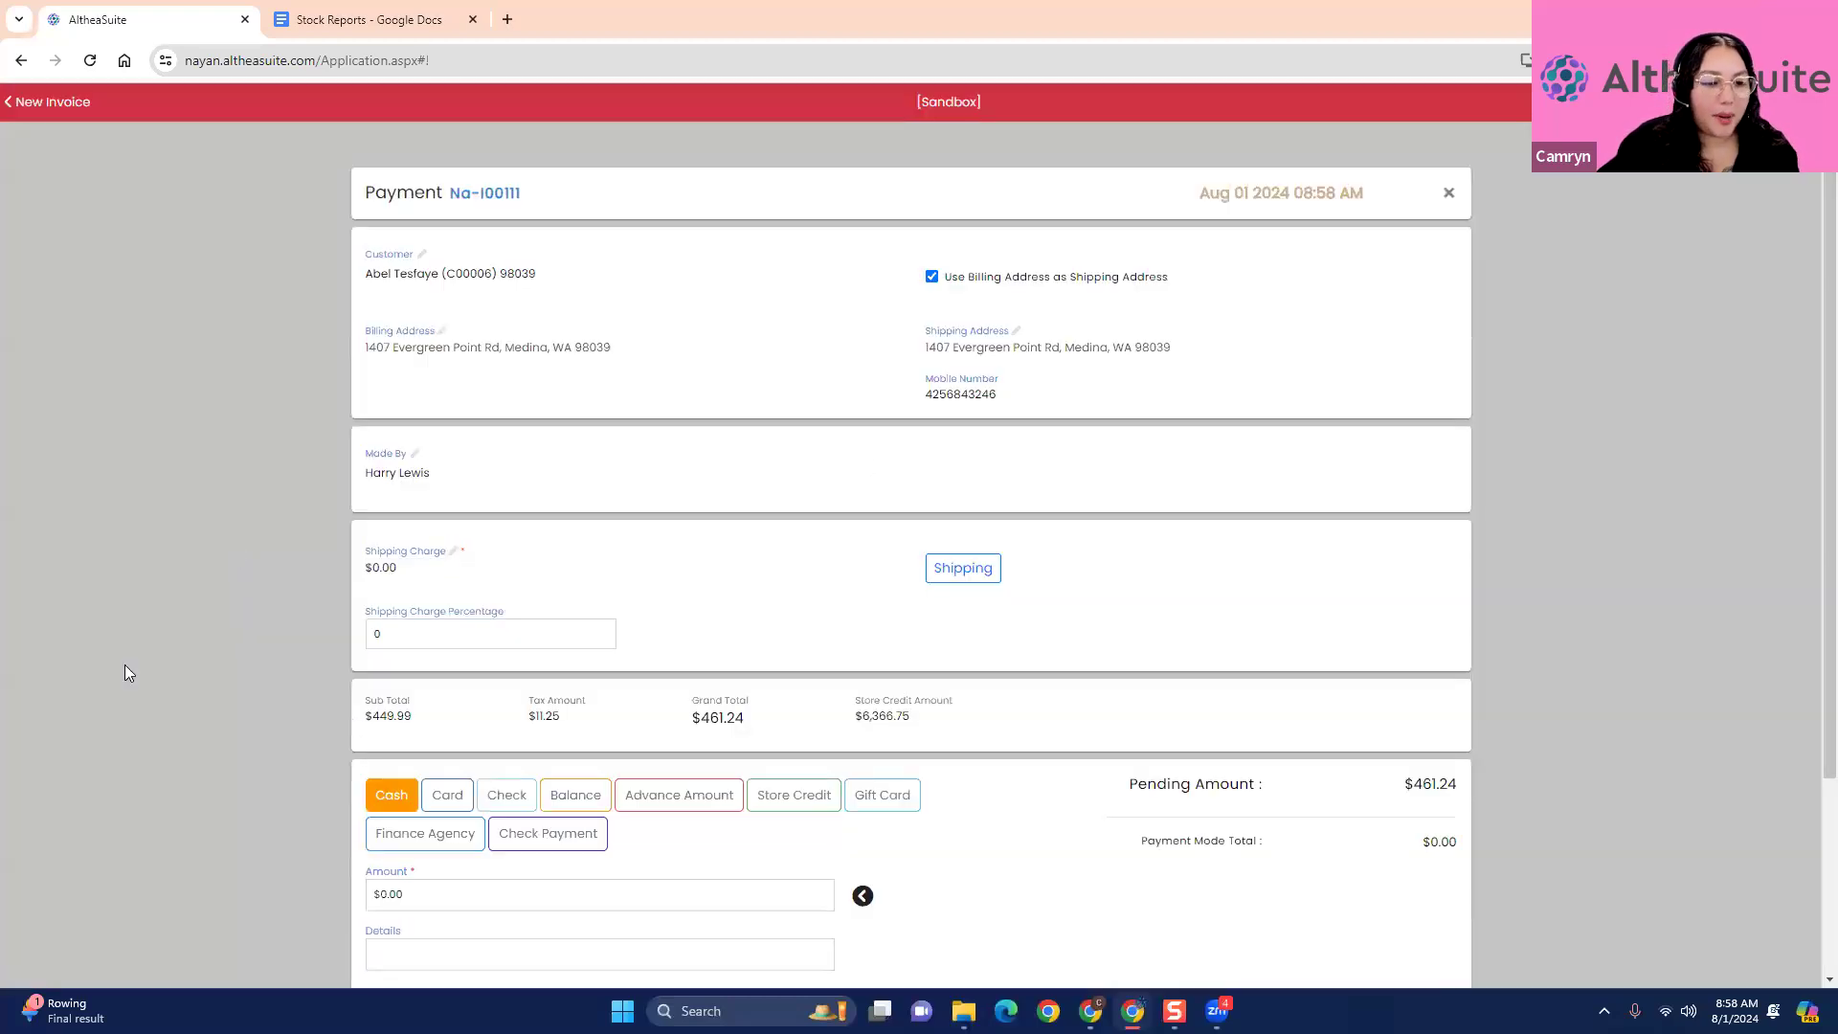
# - Look over the payment form's amounts and payment modes, and return to the invoice without paying
pyautogui.scroll(-2, 126, 671)
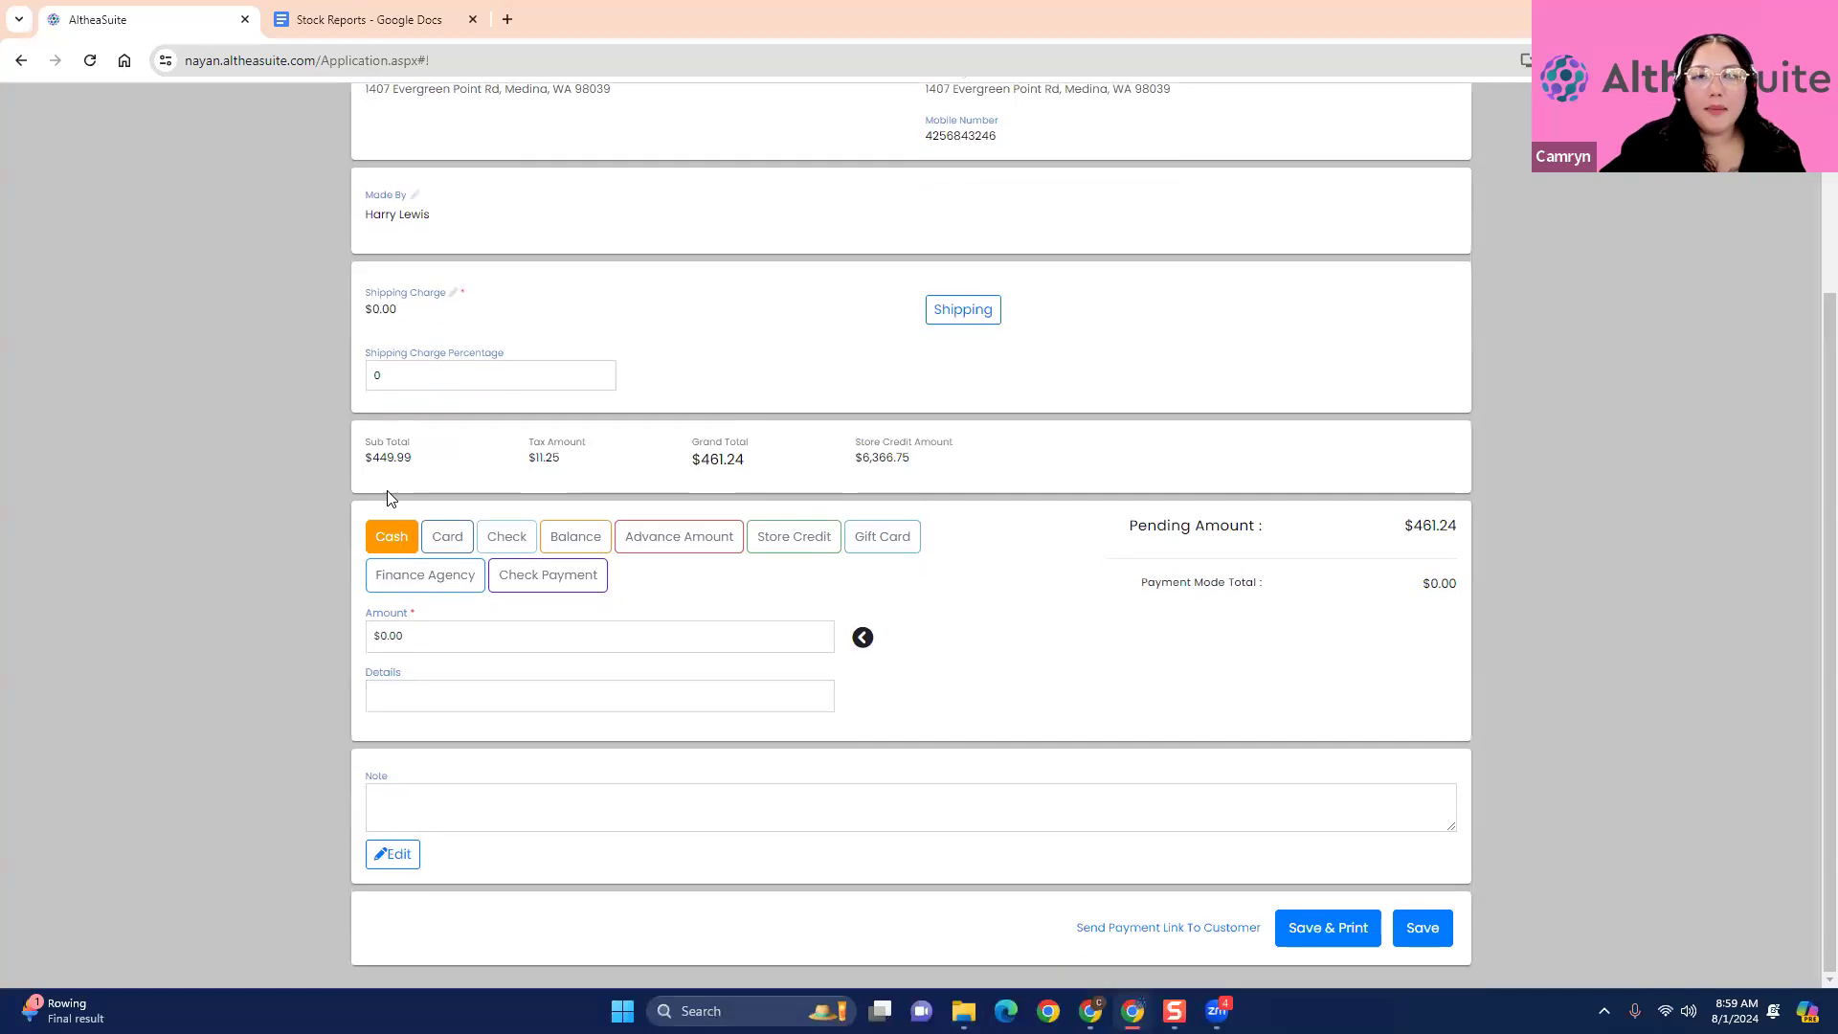
pyautogui.scroll(3, 389, 492)
pyautogui.click(1450, 195)
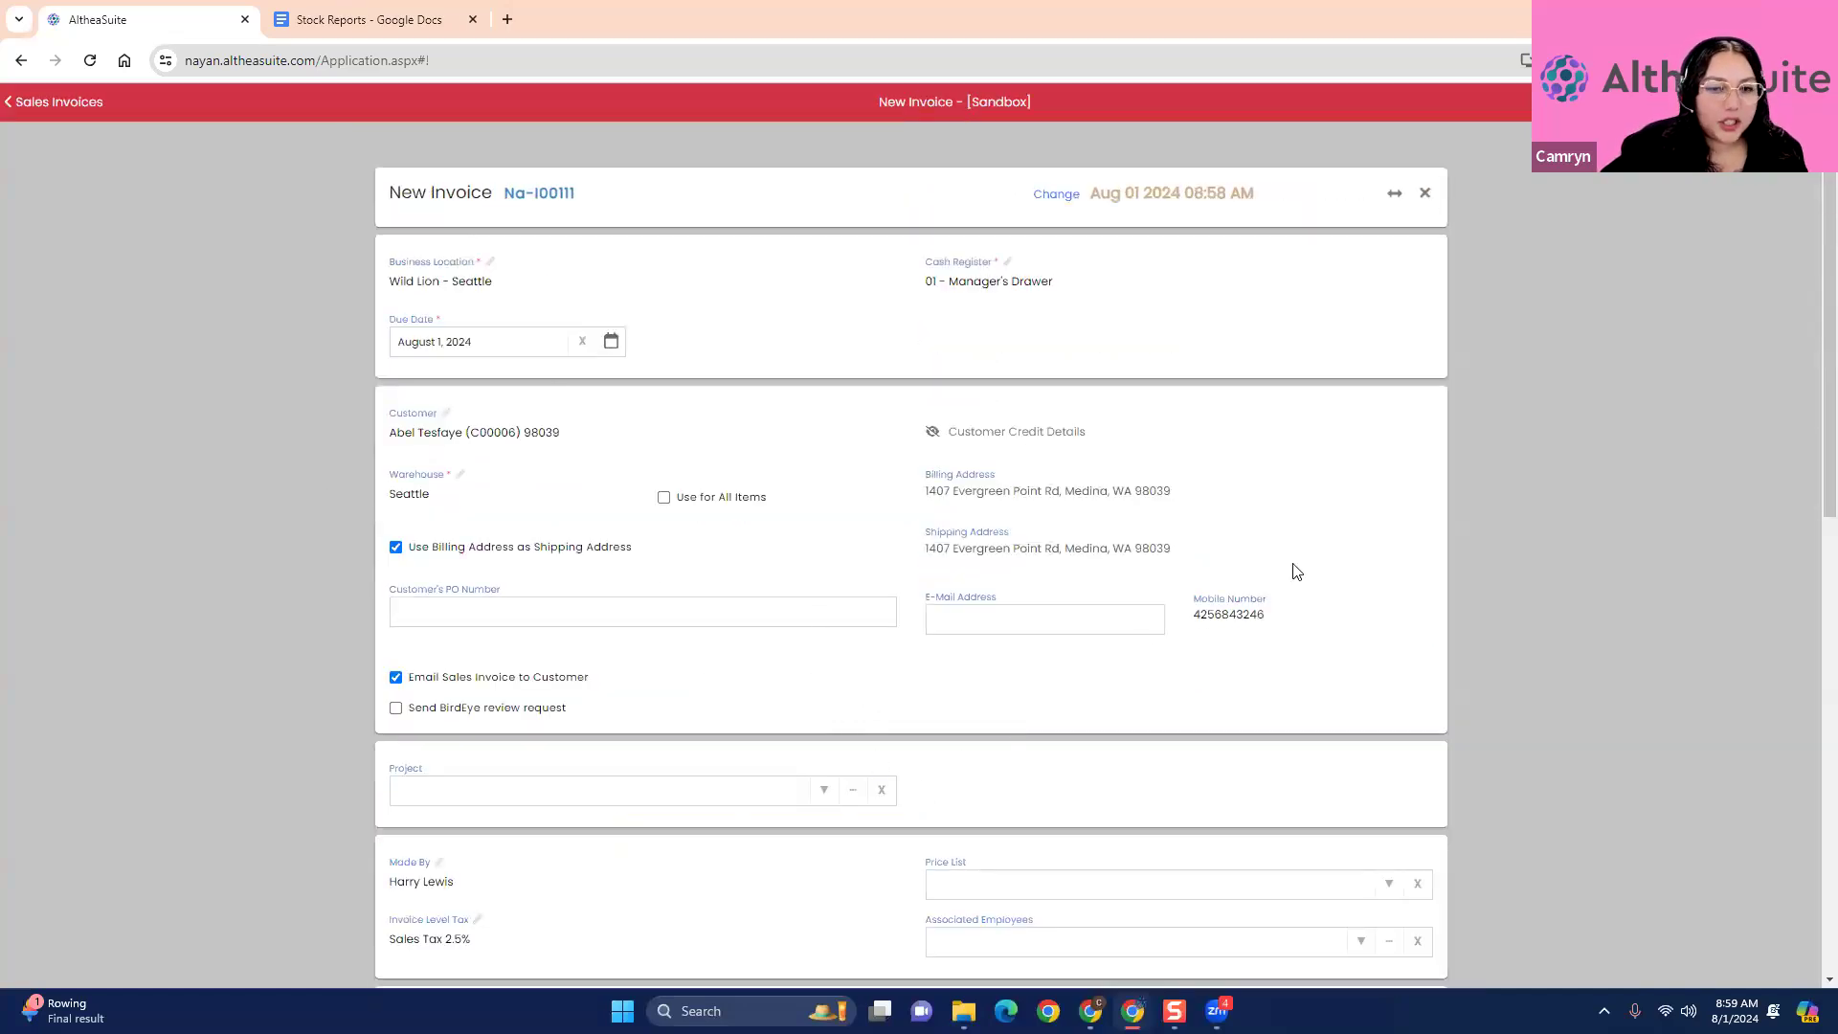
# - Turn off Email Sales Invoice to Customer and exit the new invoice without saving it
pyautogui.click(395, 676)
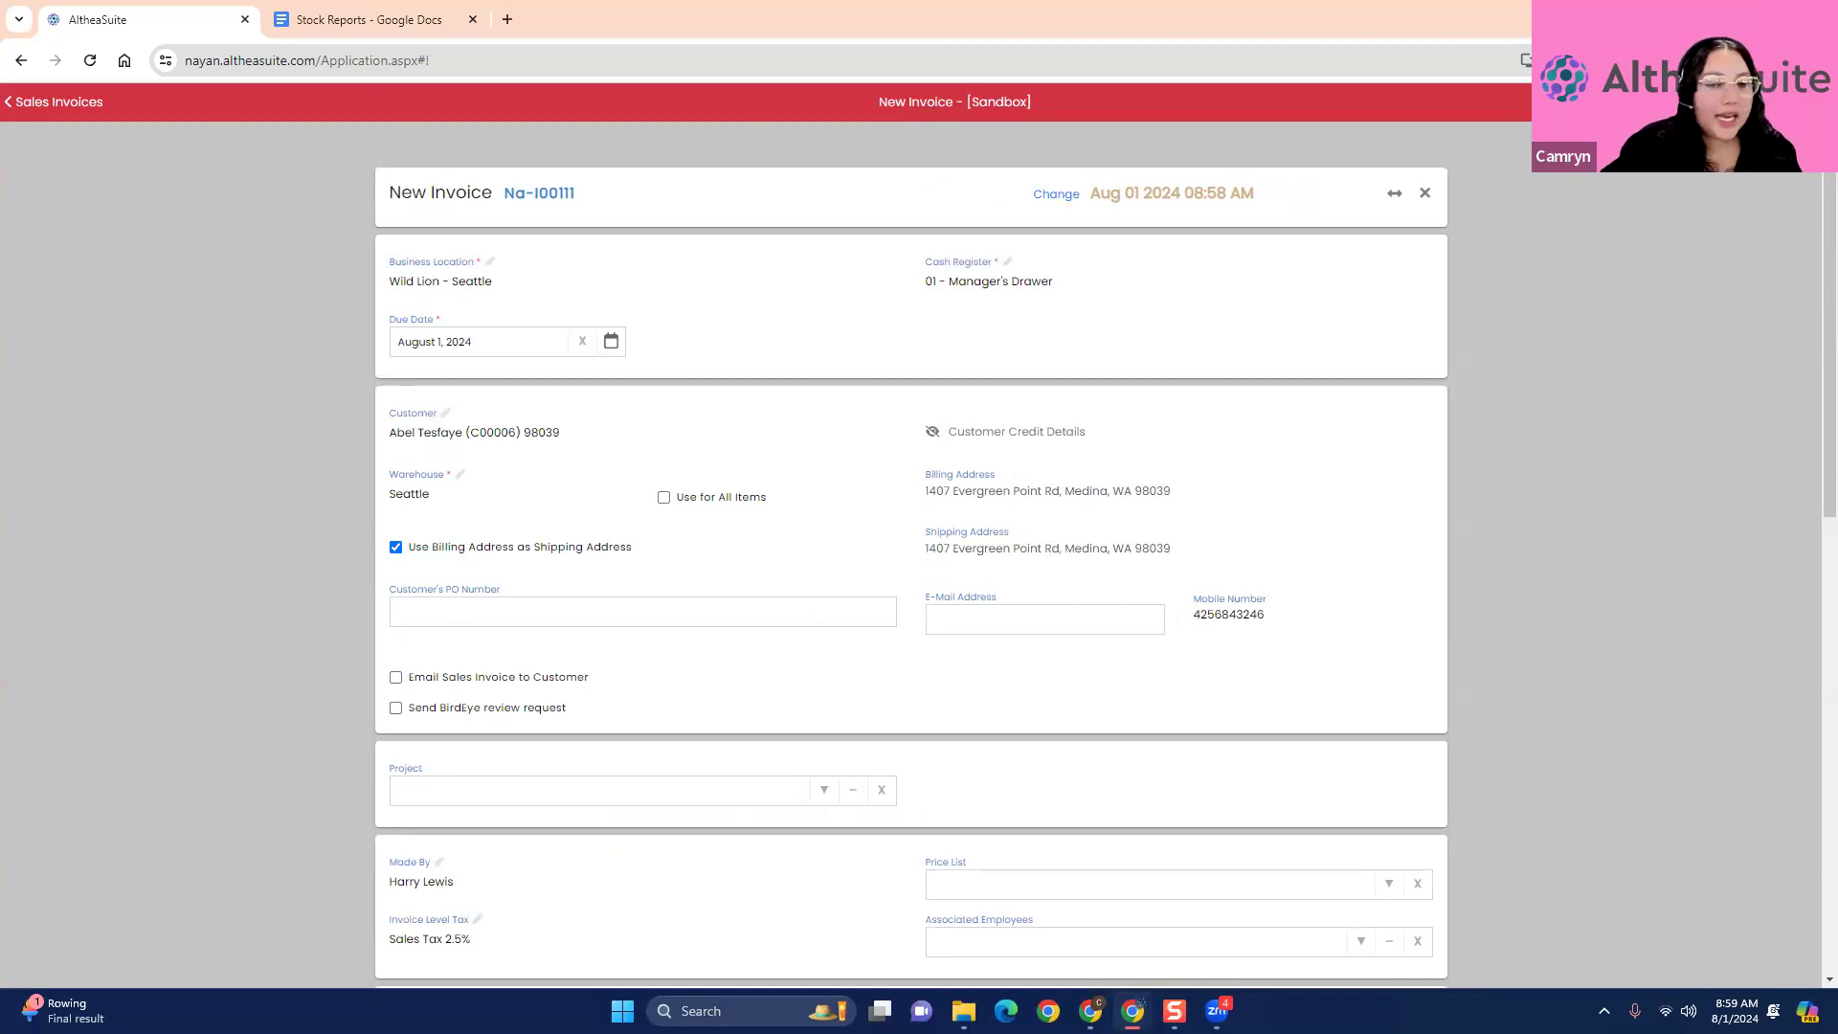
pyautogui.scroll(-5, 1486, 705)
pyautogui.scroll(3, 1465, 693)
pyautogui.scroll(2, 1453, 141)
pyautogui.click(1425, 193)
pyautogui.click(1046, 280)
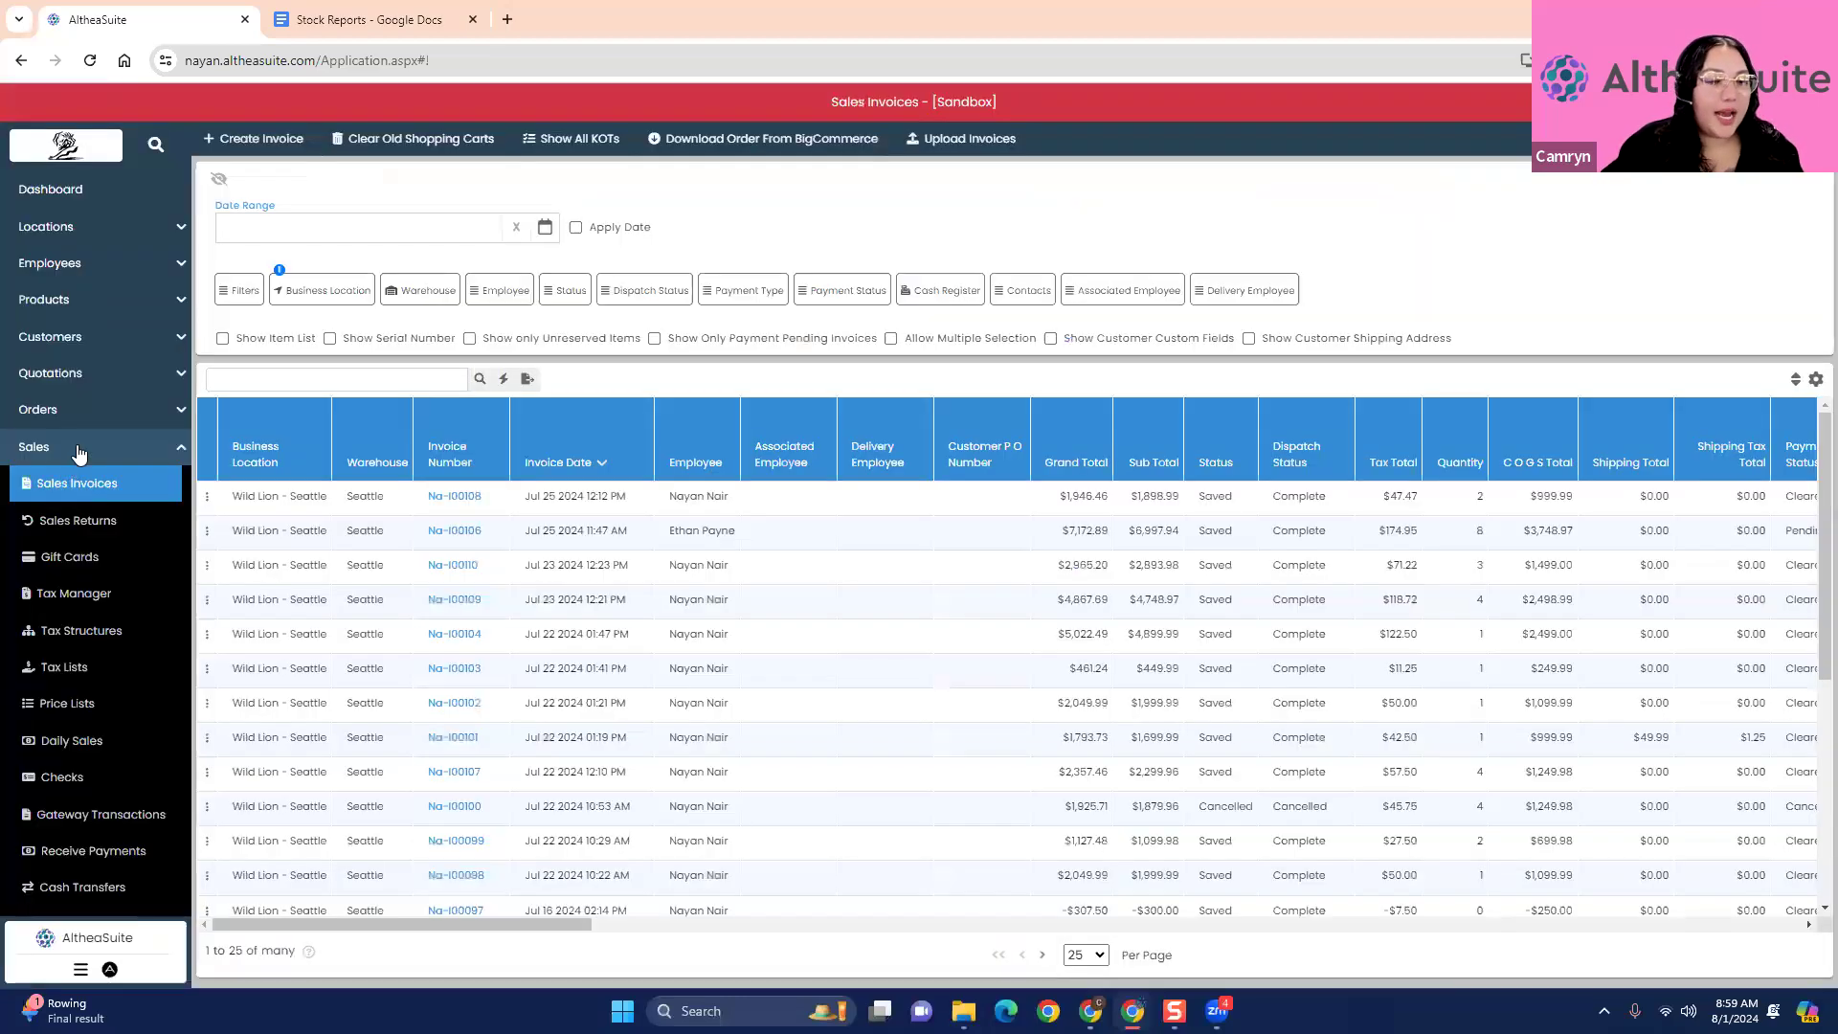
# - Open the Combo Groups list for products
pyautogui.click(79, 450)
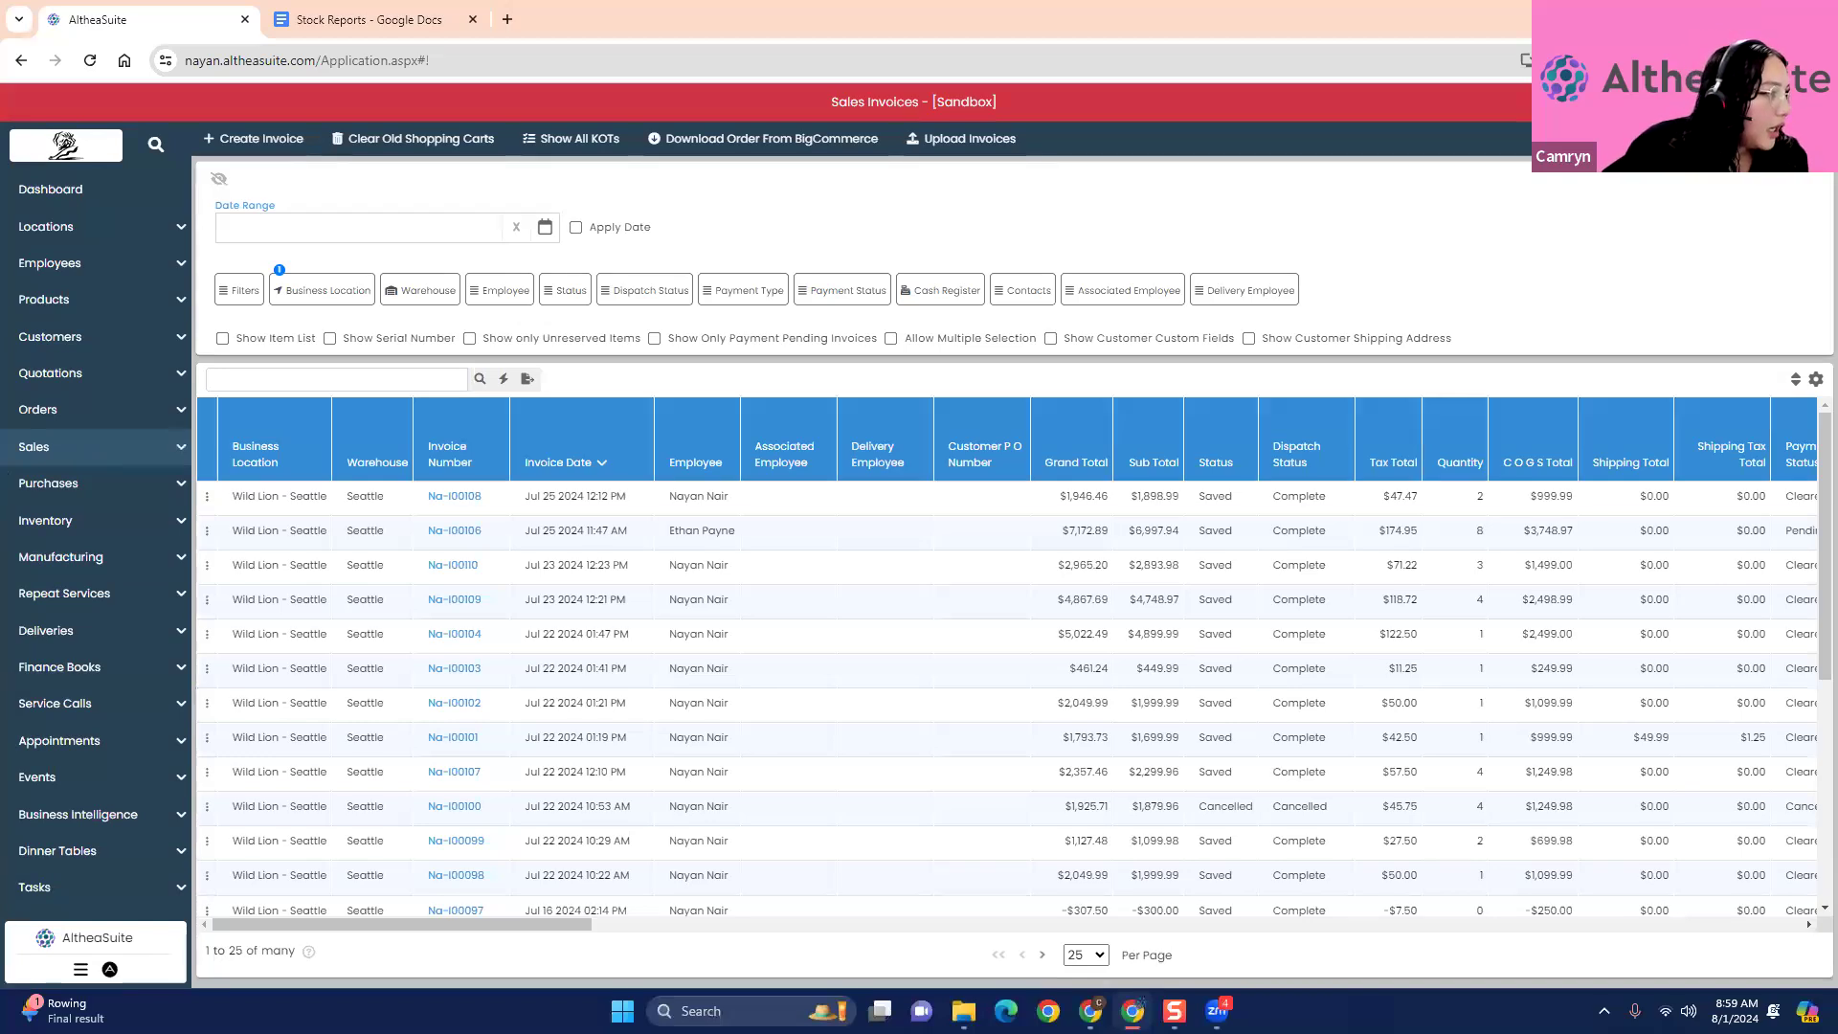
pyautogui.click(82, 308)
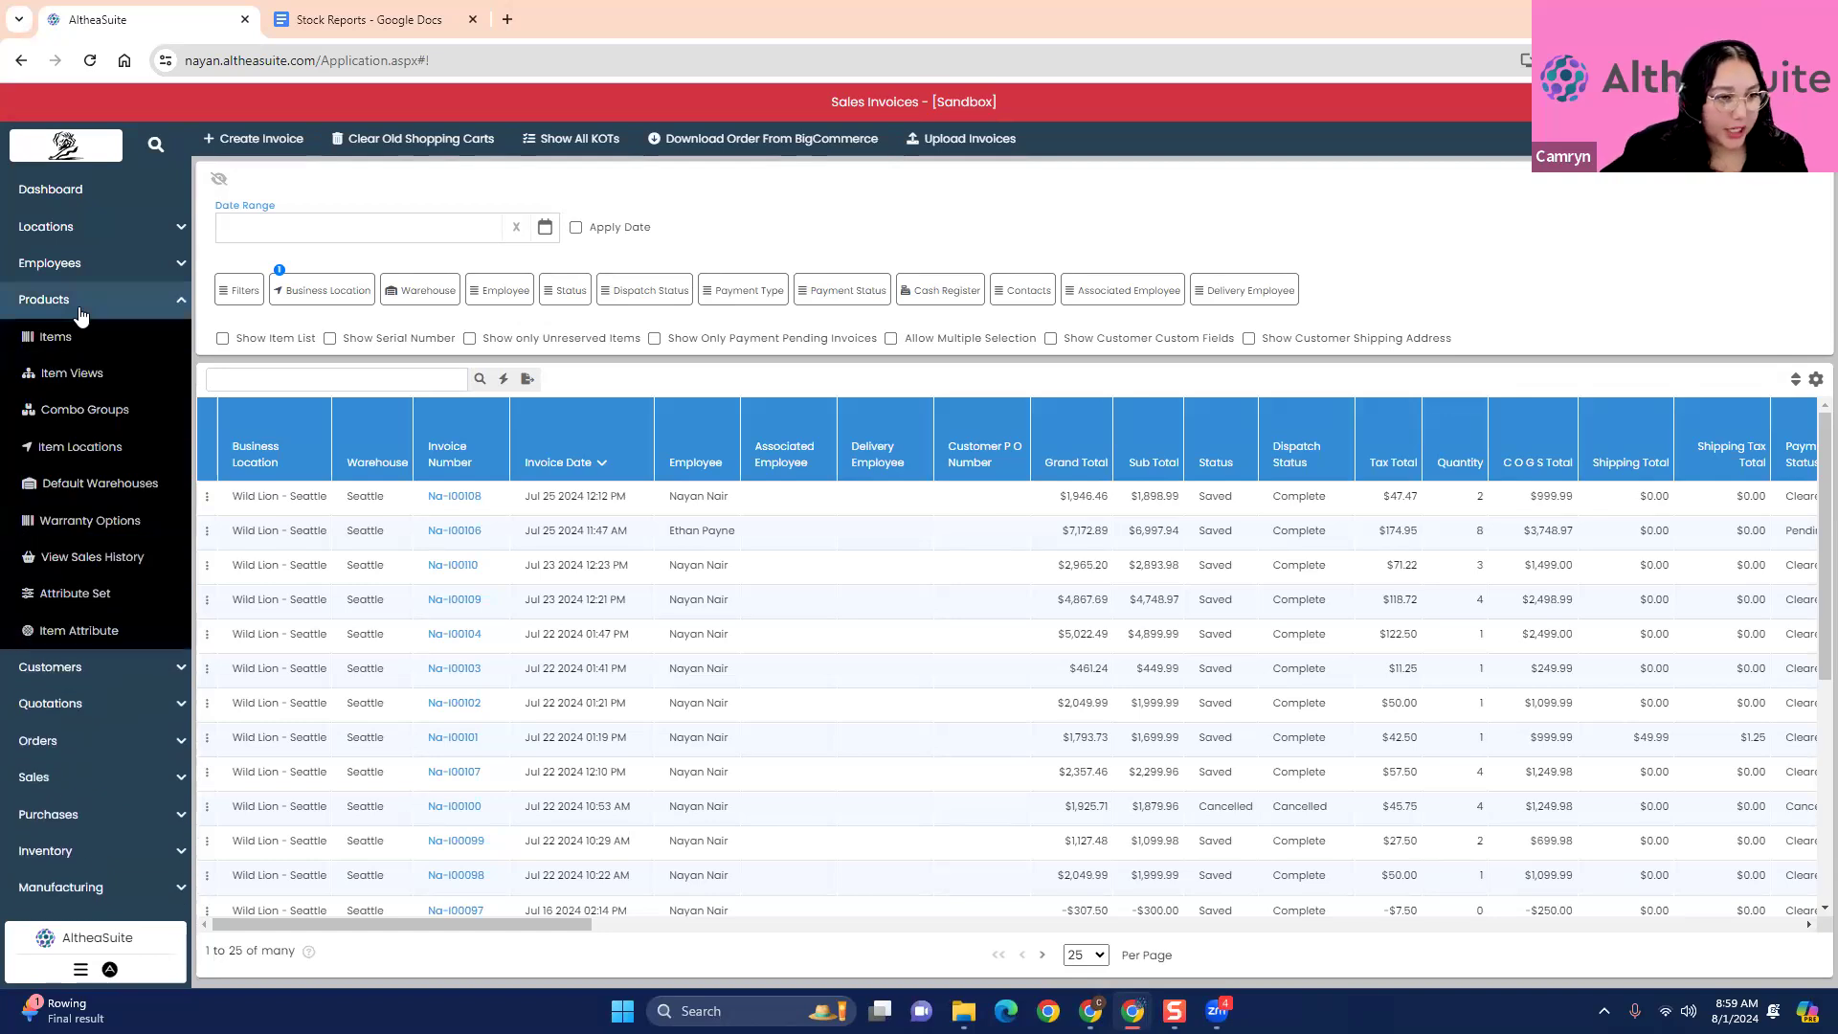
pyautogui.click(112, 417)
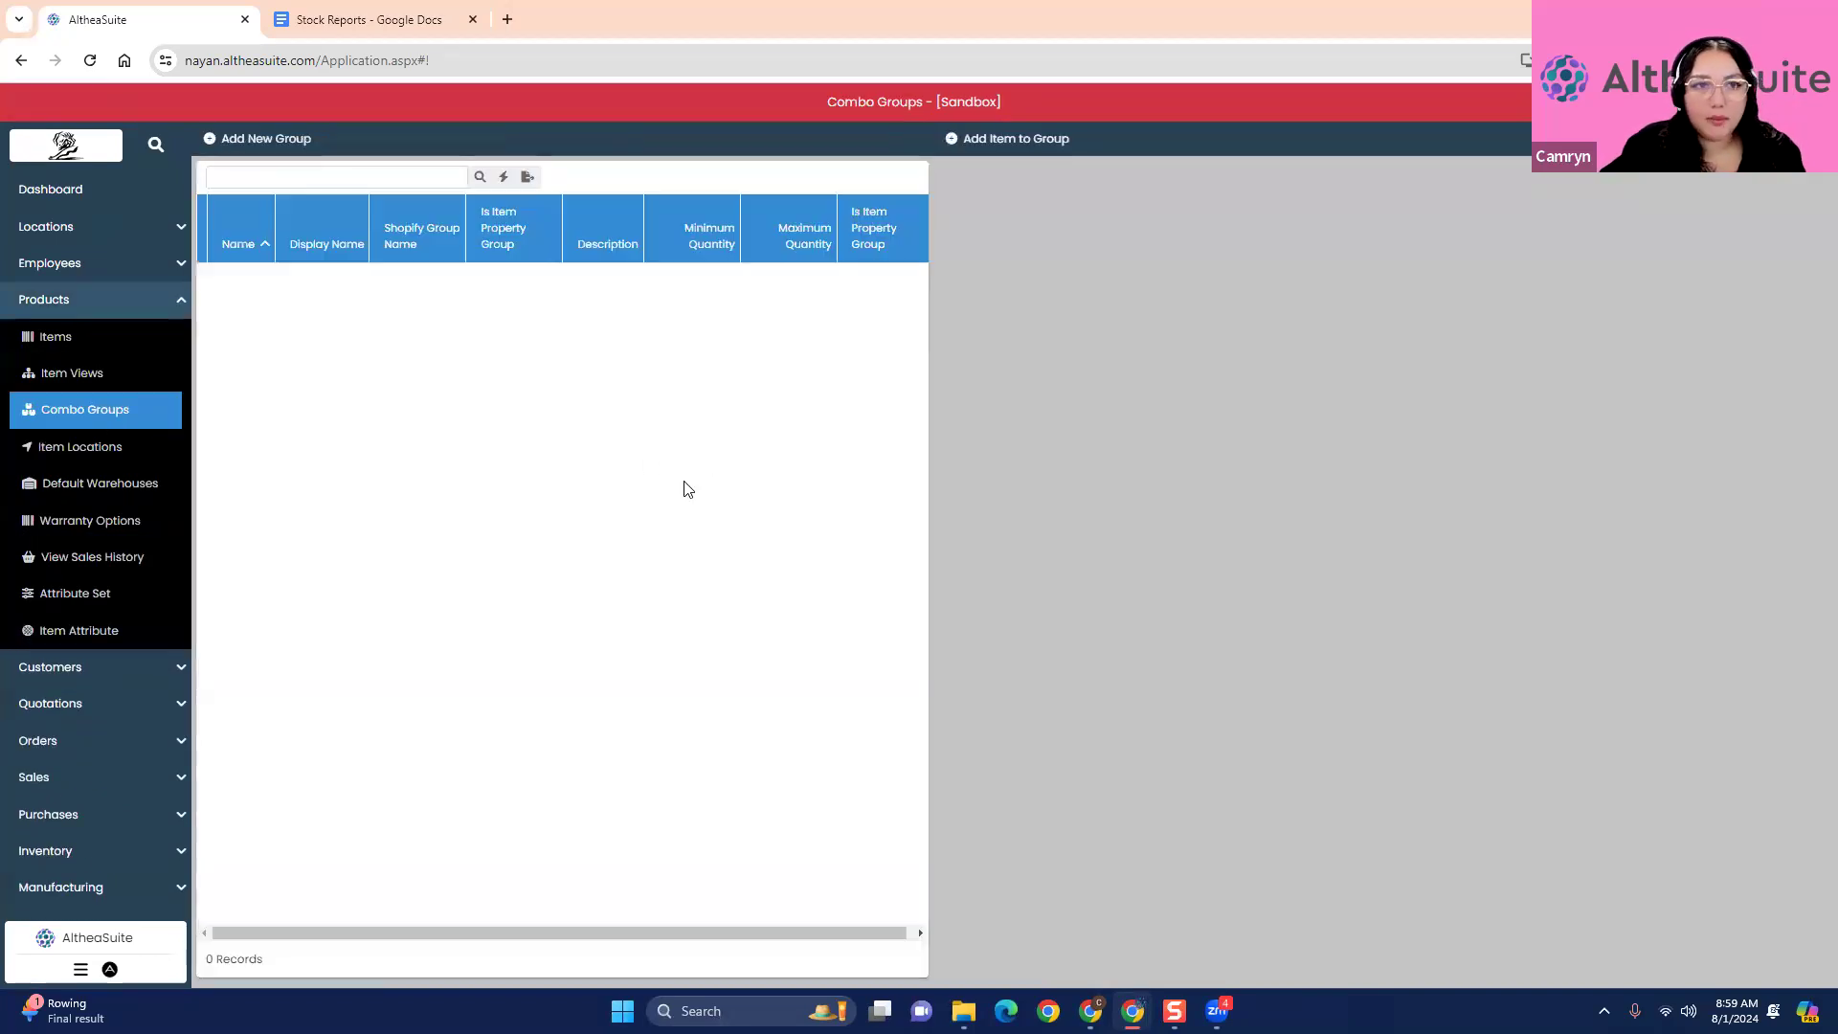
# - Begin a new combo group named Delivery with the display name "Would you like this", and close it without creating it
pyautogui.click(293, 146)
pyautogui.click(841, 272)
pyautogui.write('Delivery')
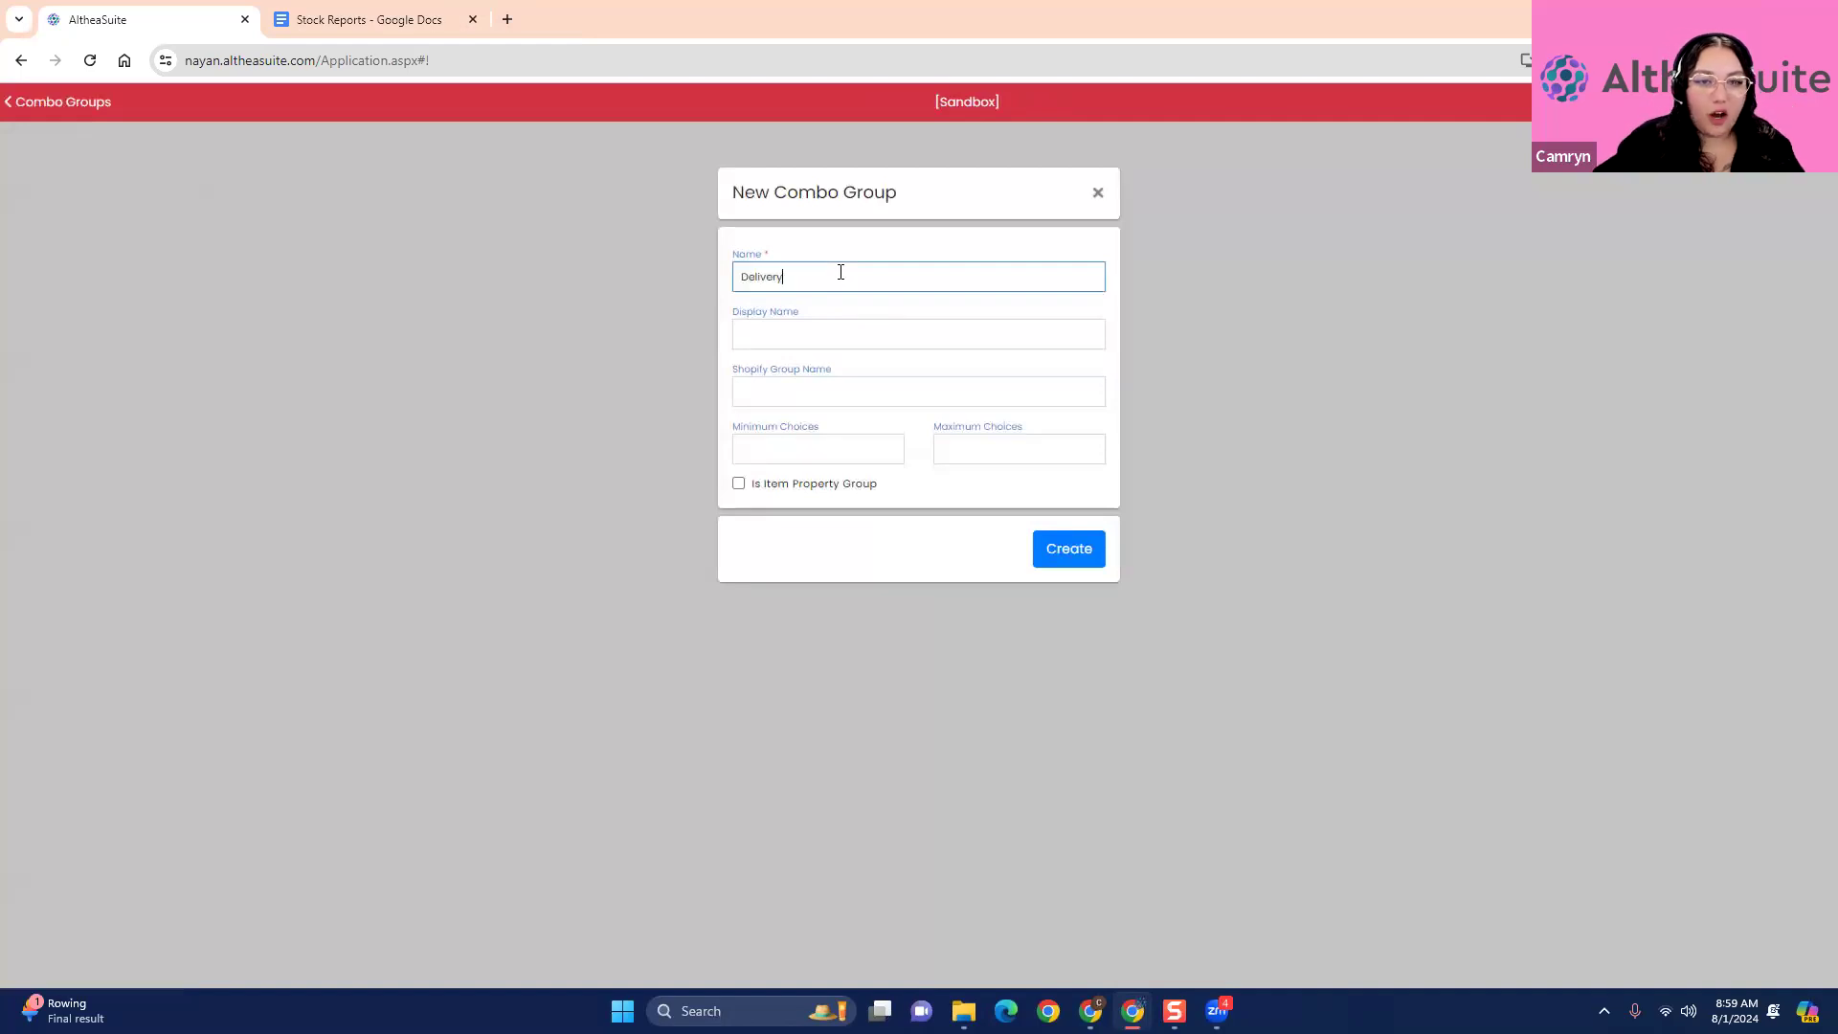
pyautogui.click(835, 324)
pyautogui.write('Would you like this')
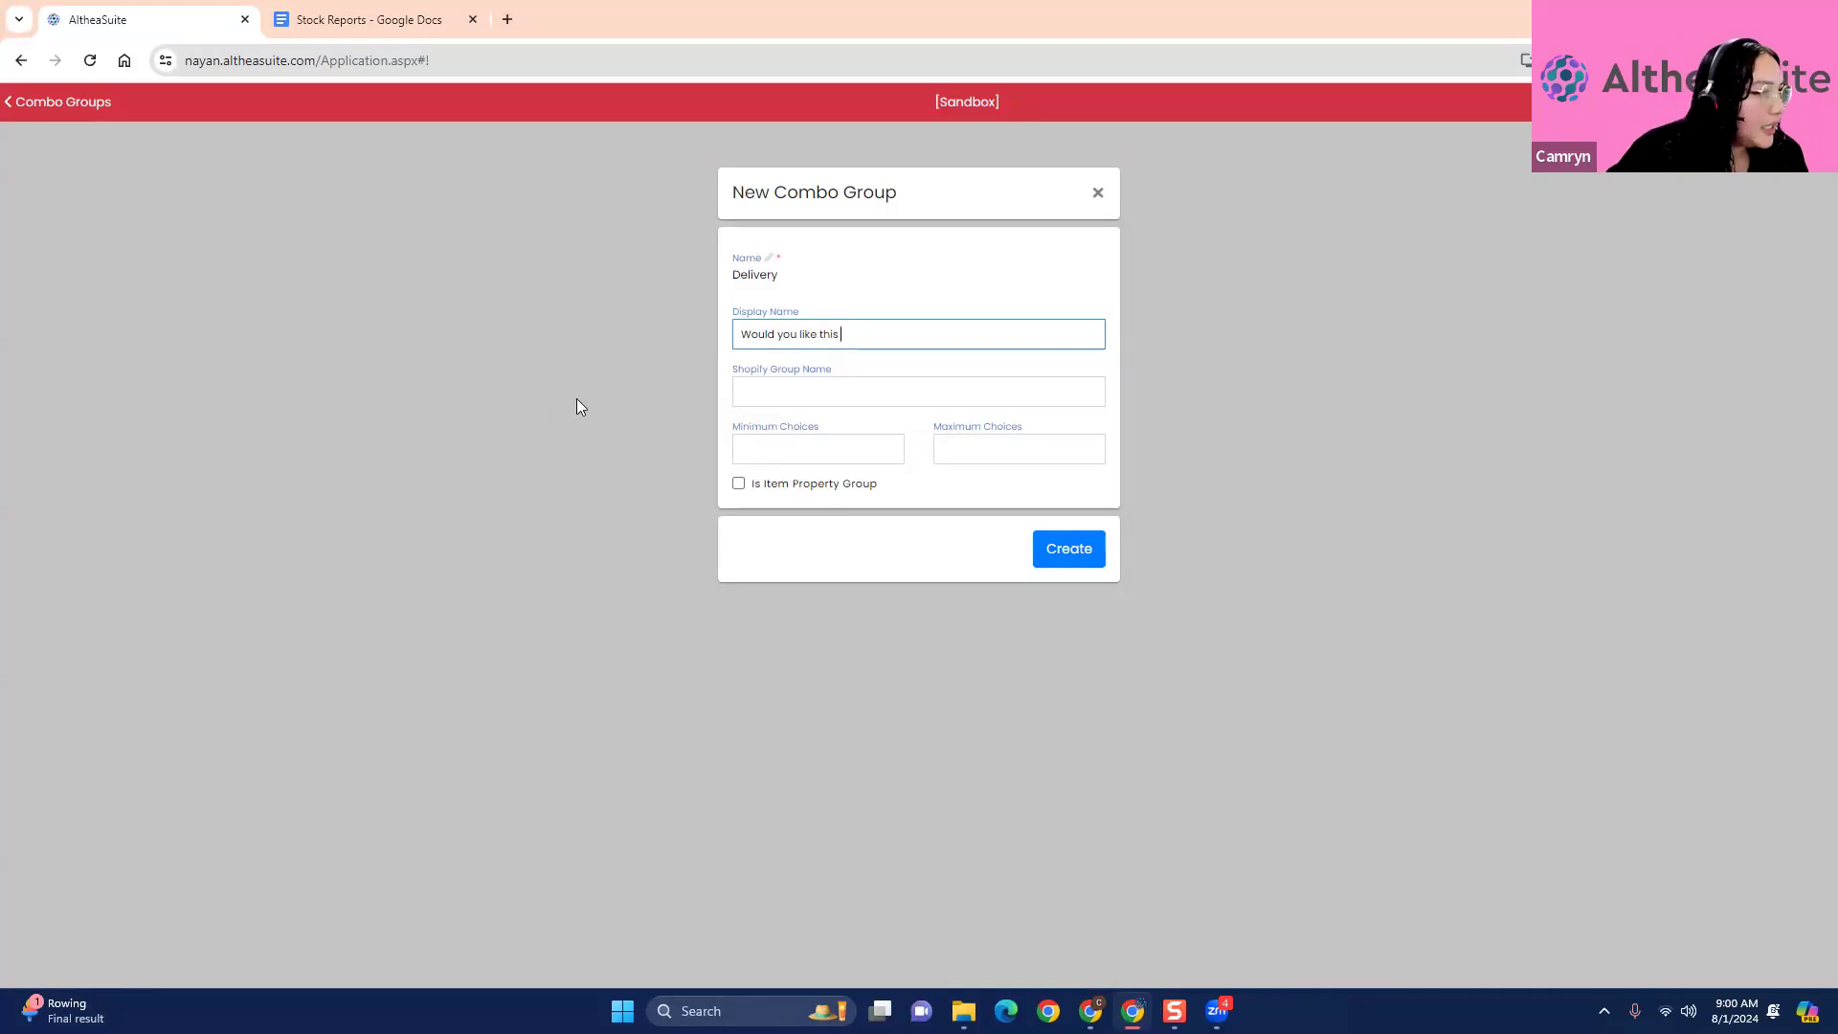
pyautogui.click(1098, 193)
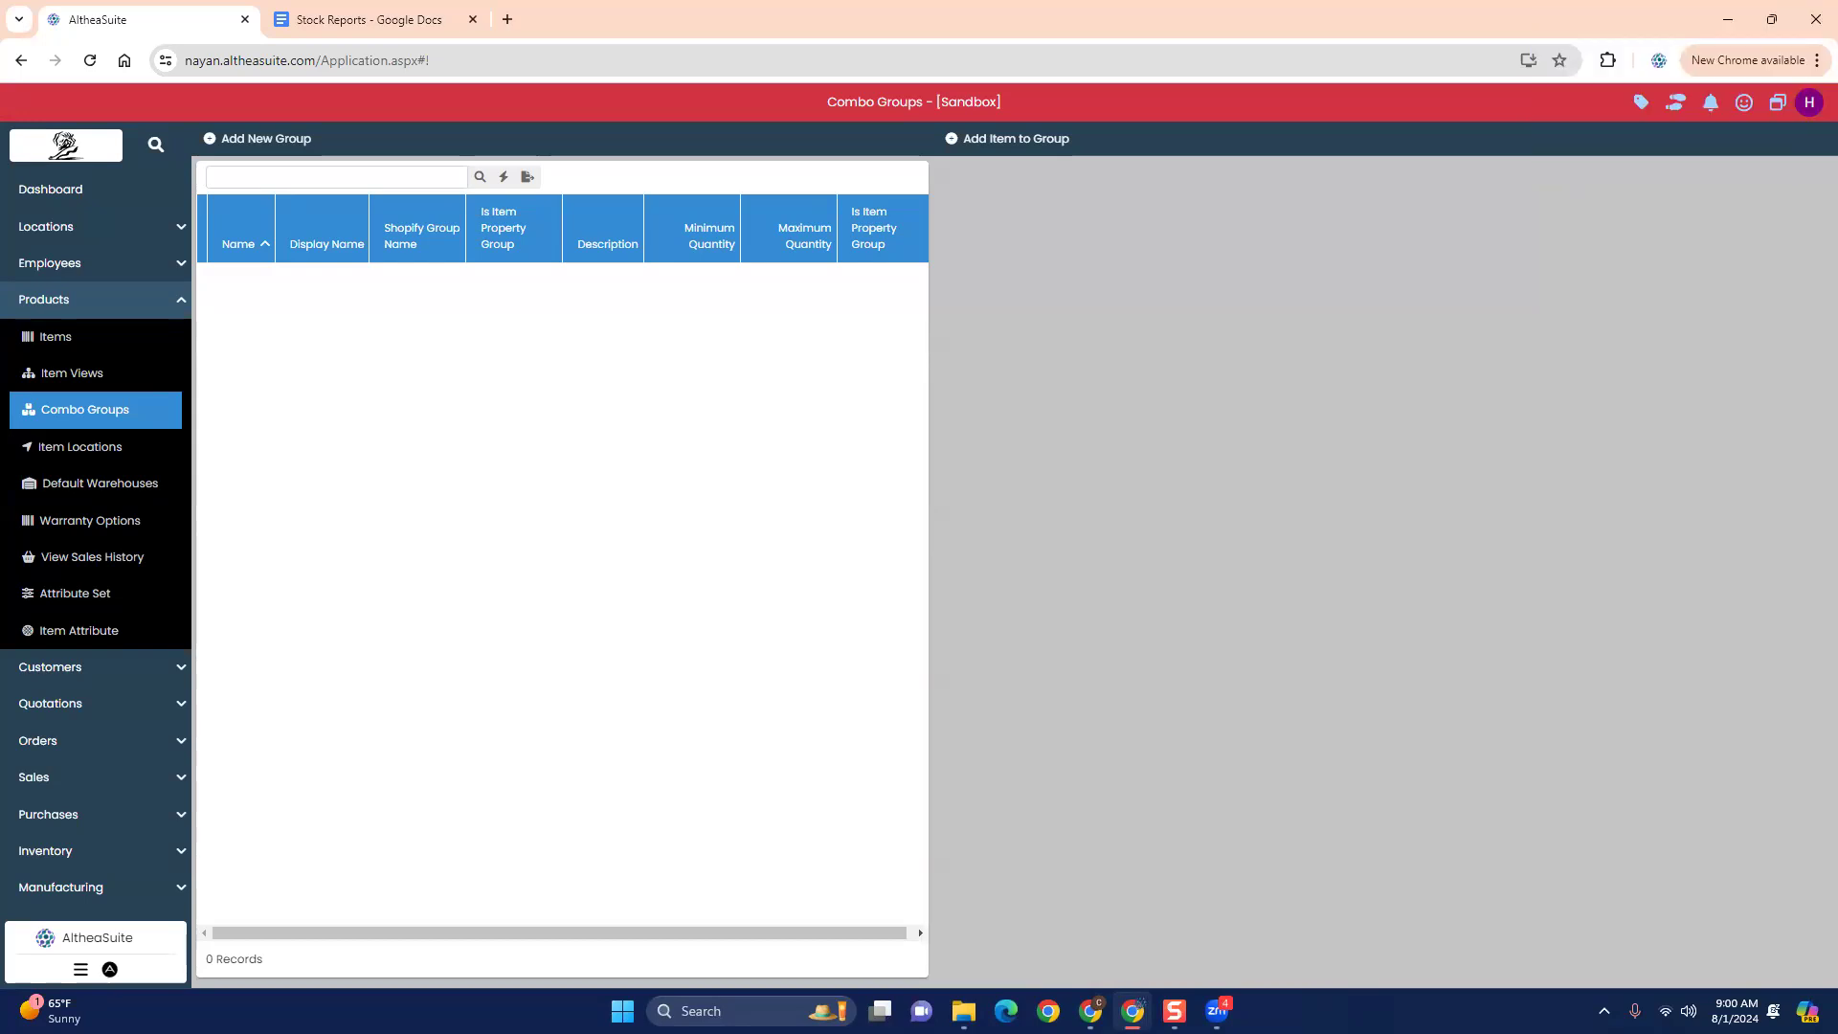
# - Open the product items list, and go from there to the Settings page
pyautogui.click(67, 337)
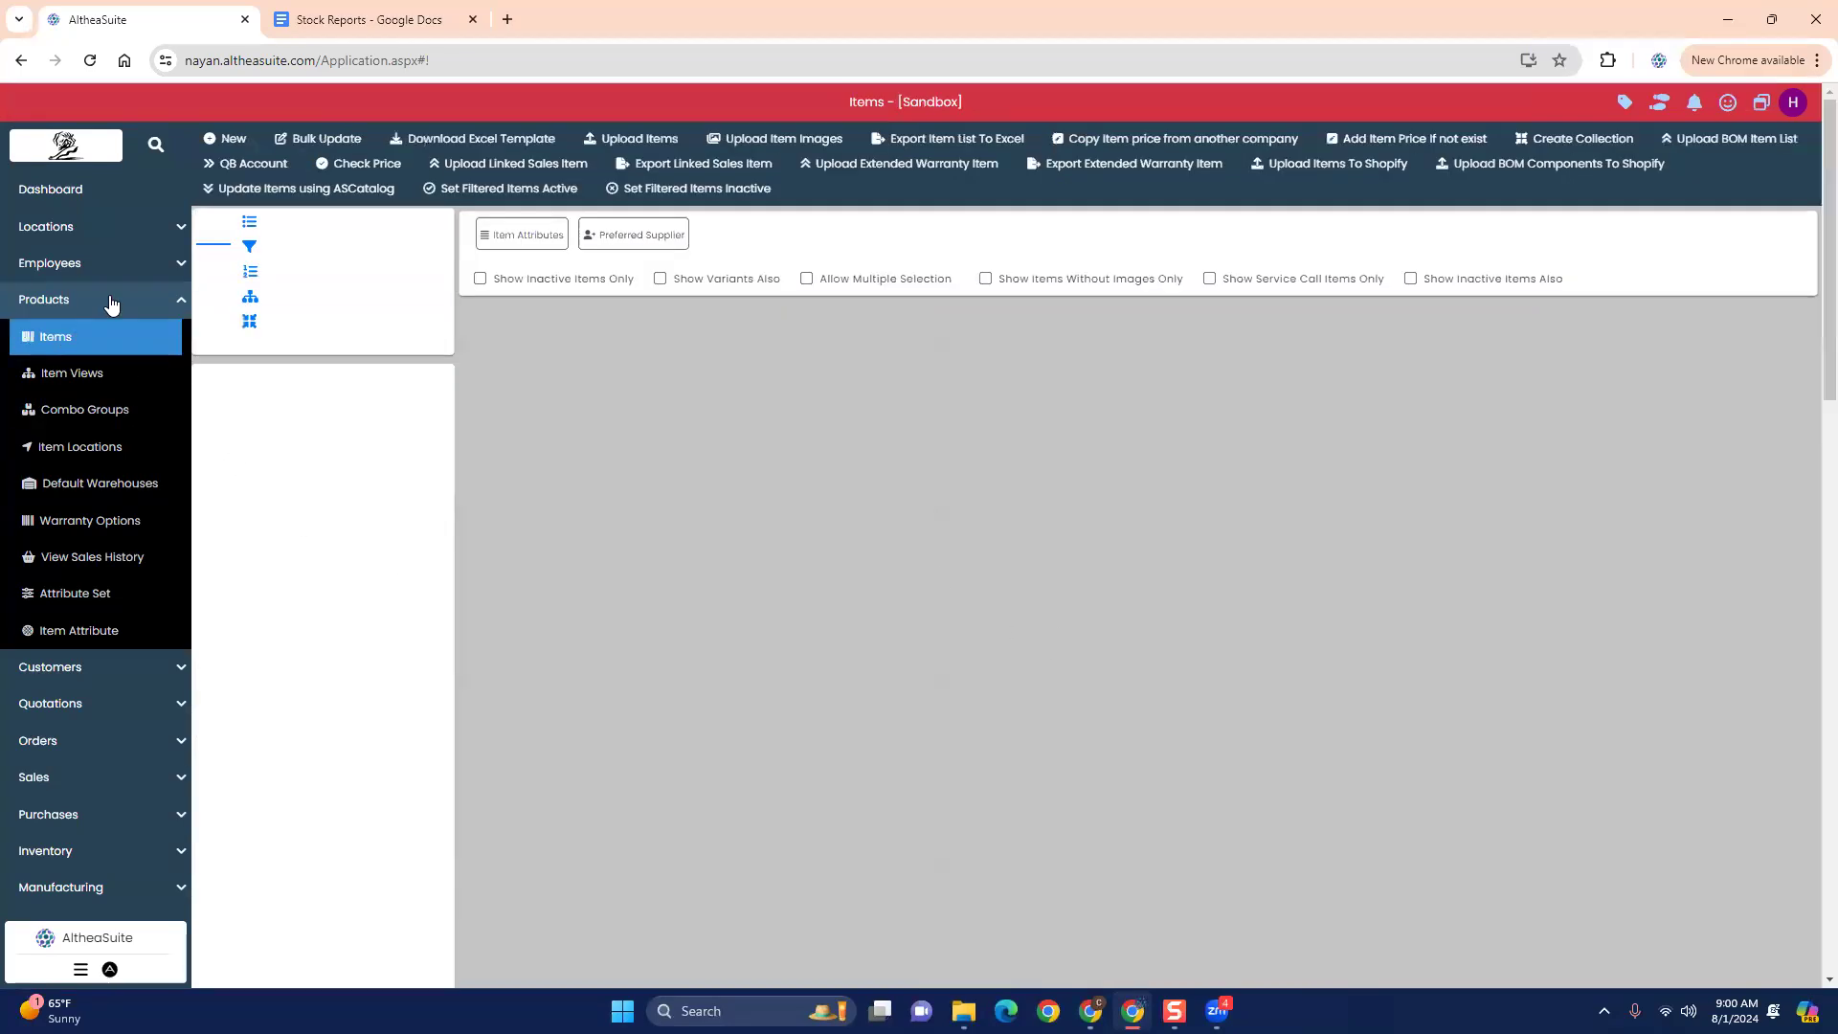
pyautogui.click(110, 299)
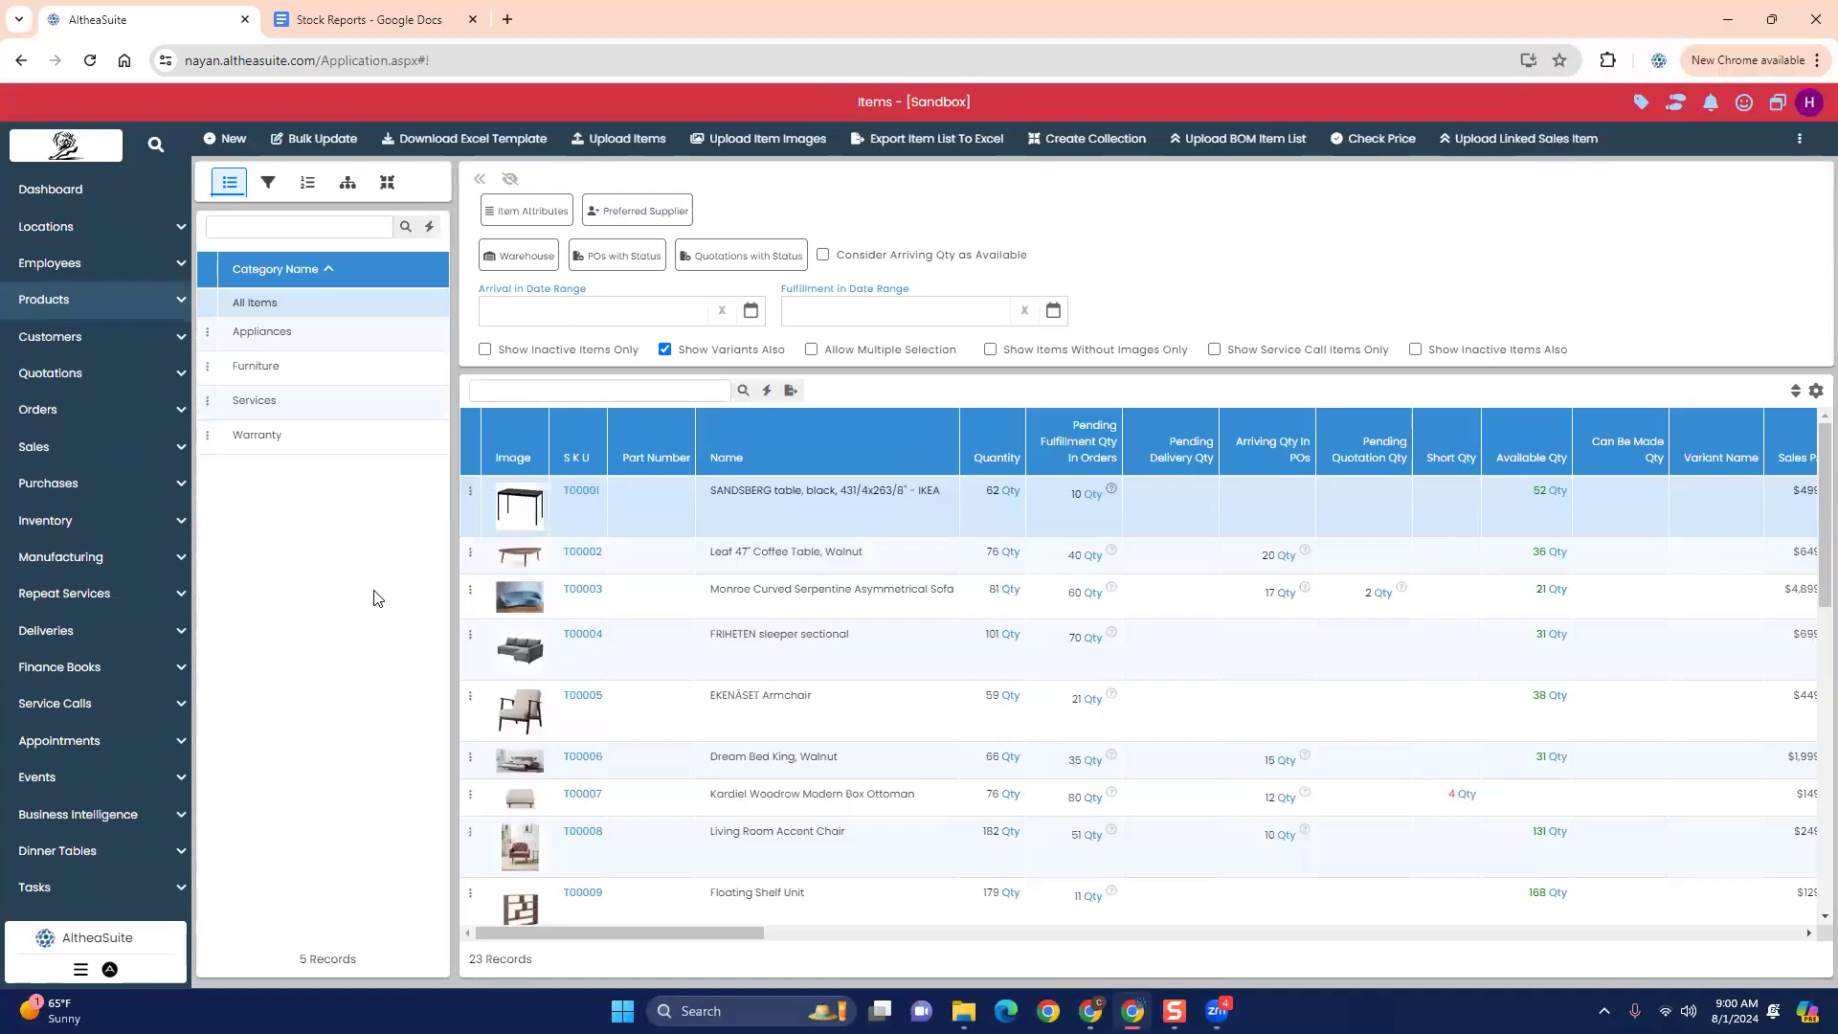
pyautogui.scroll(-3, 124, 886)
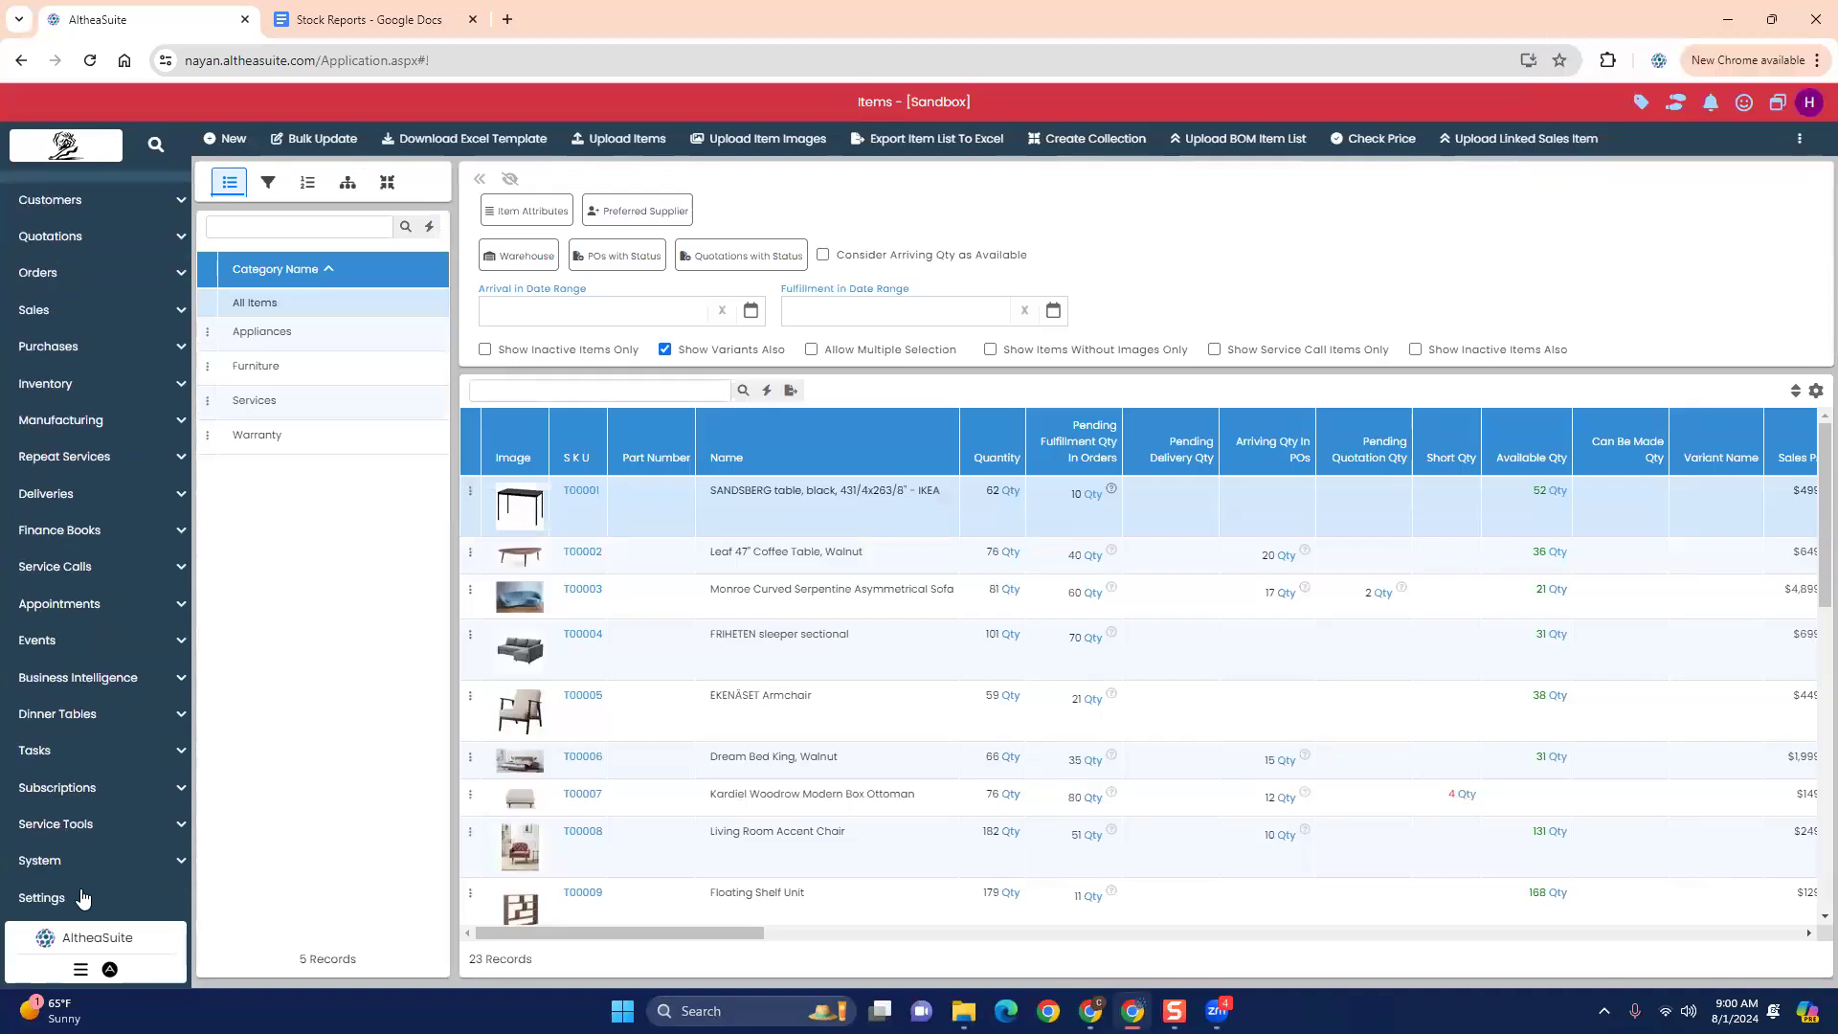
pyautogui.click(84, 898)
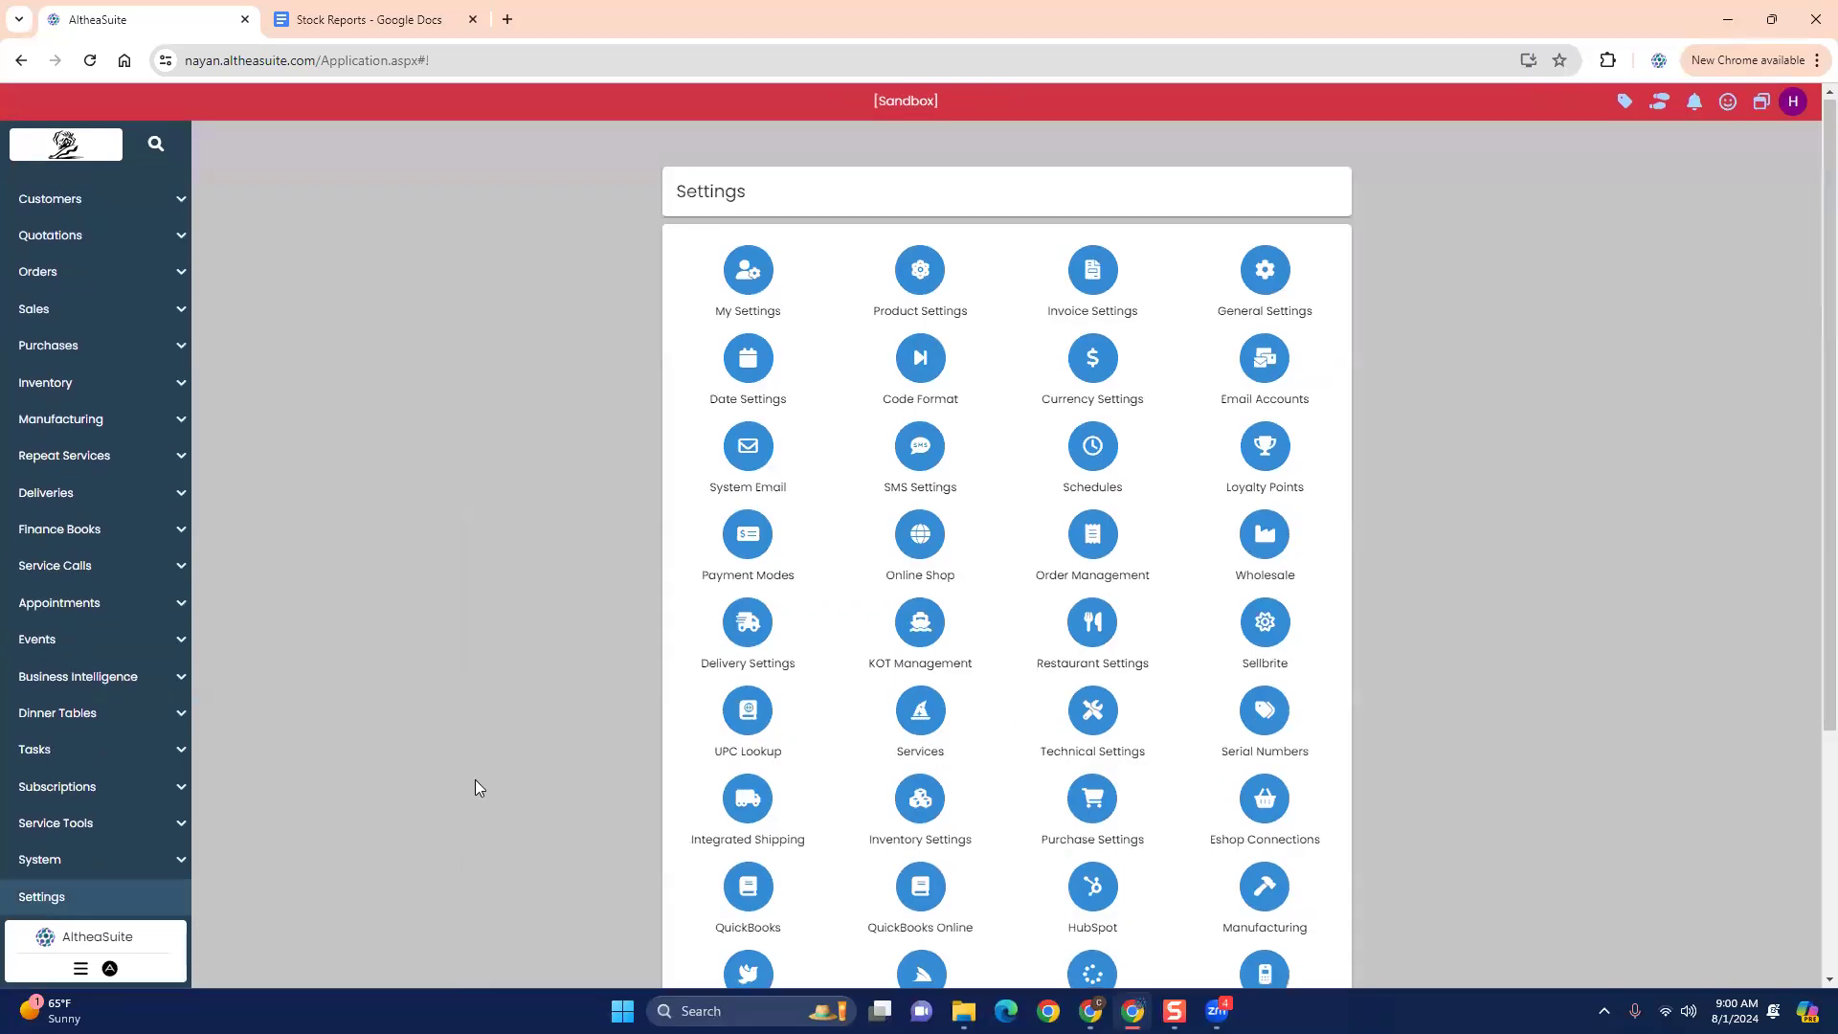
# - In Customer Settings, turn off Show Customer Company, make the customer email address mandatory, and apply the changes
pyautogui.scroll(-2, 476, 783)
pyautogui.scroll(-3, 475, 787)
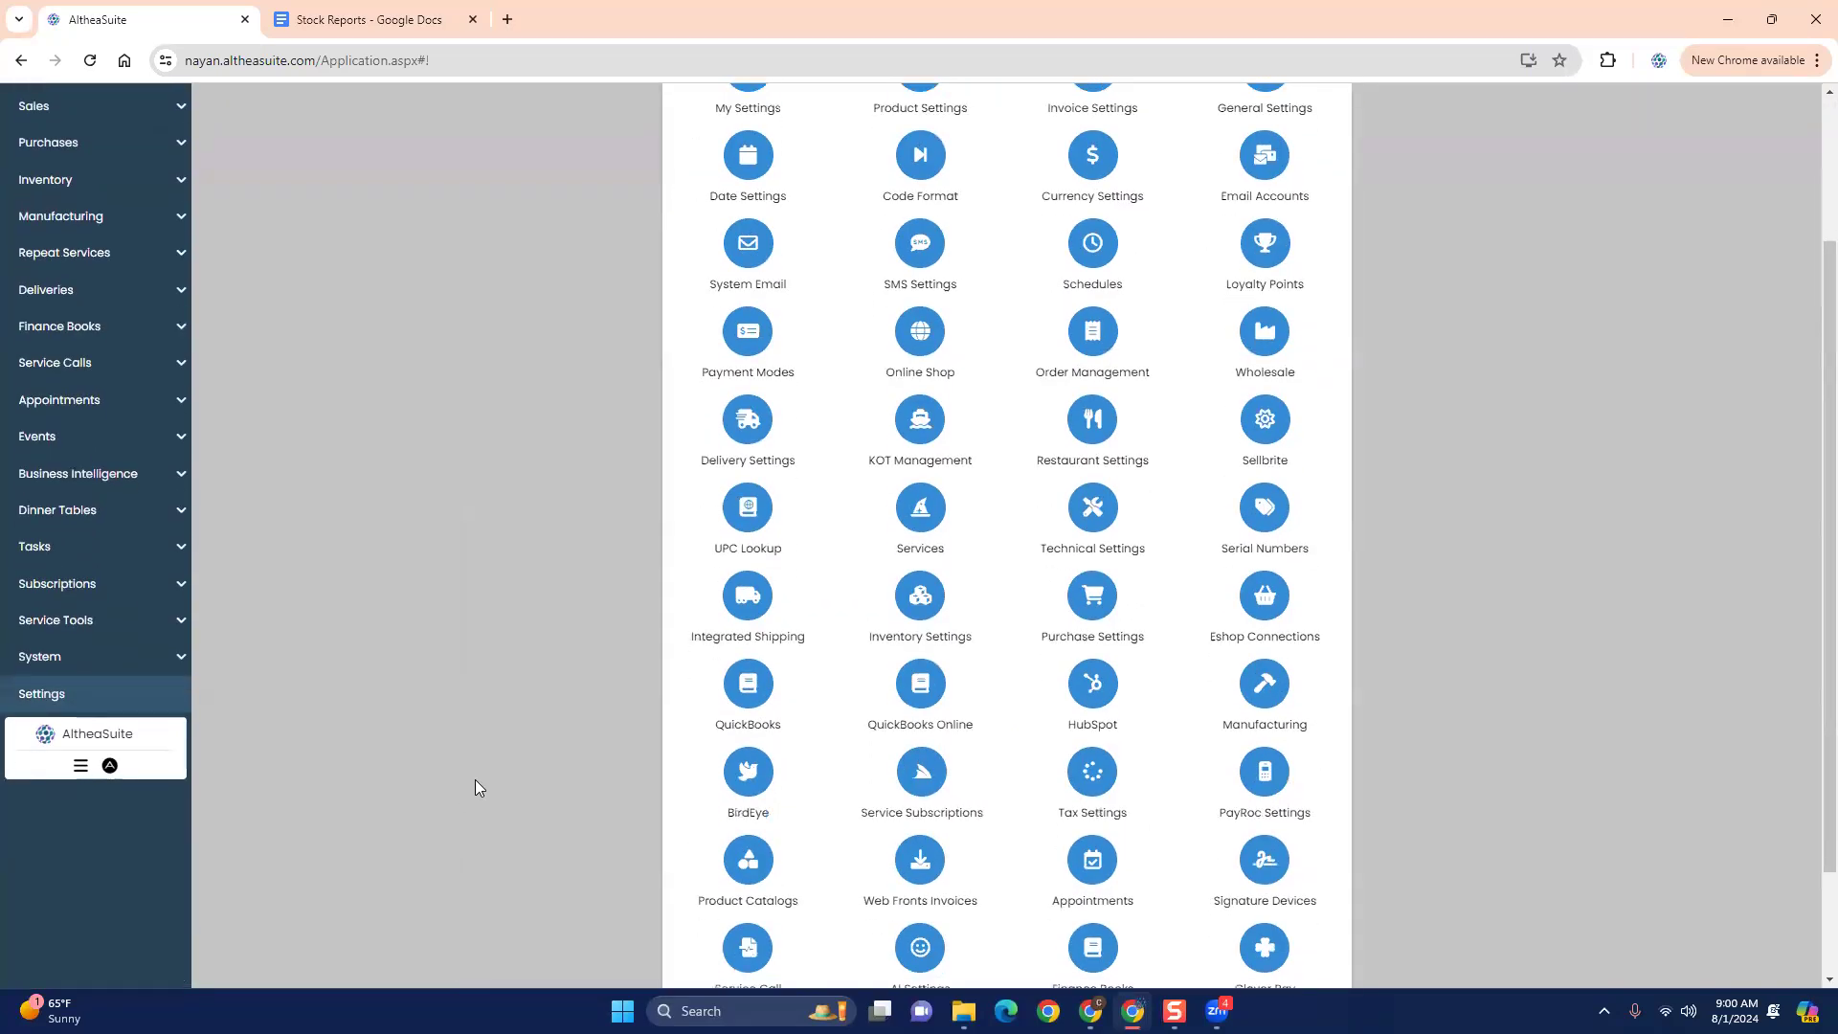
pyautogui.scroll(2, 474, 787)
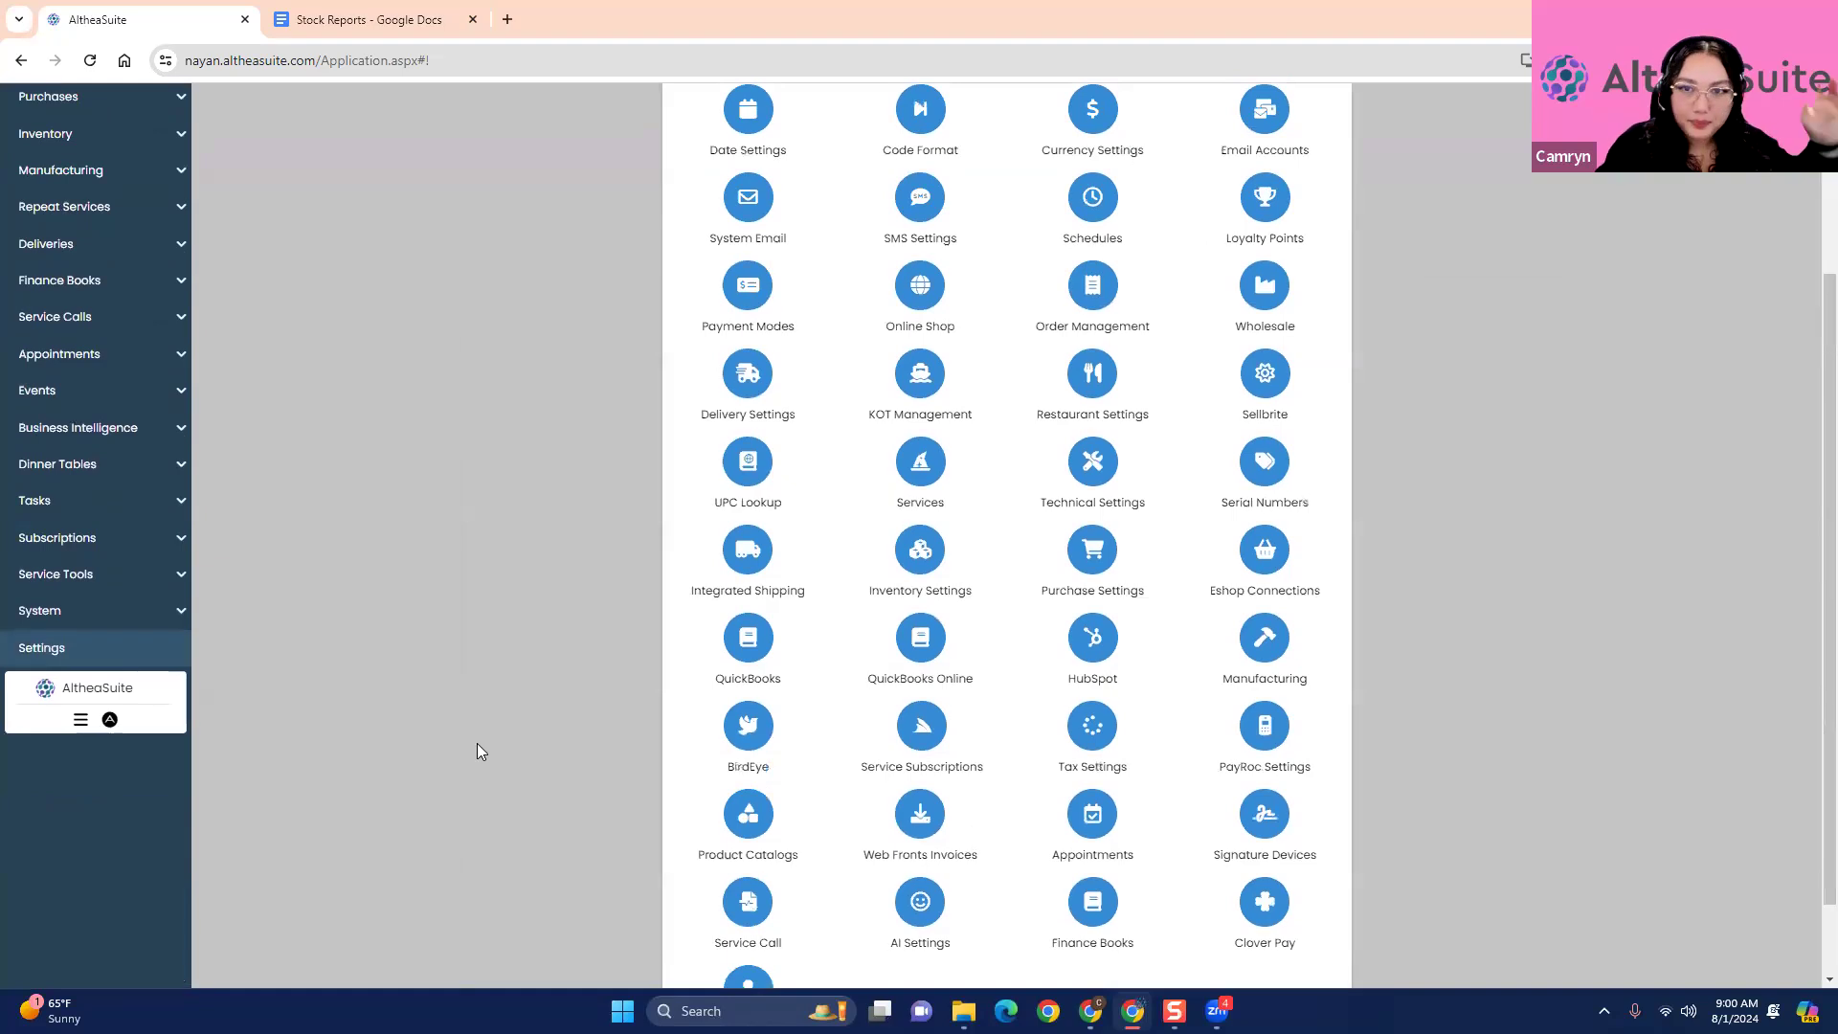
pyautogui.scroll(1, 477, 744)
pyautogui.scroll(-2, 477, 744)
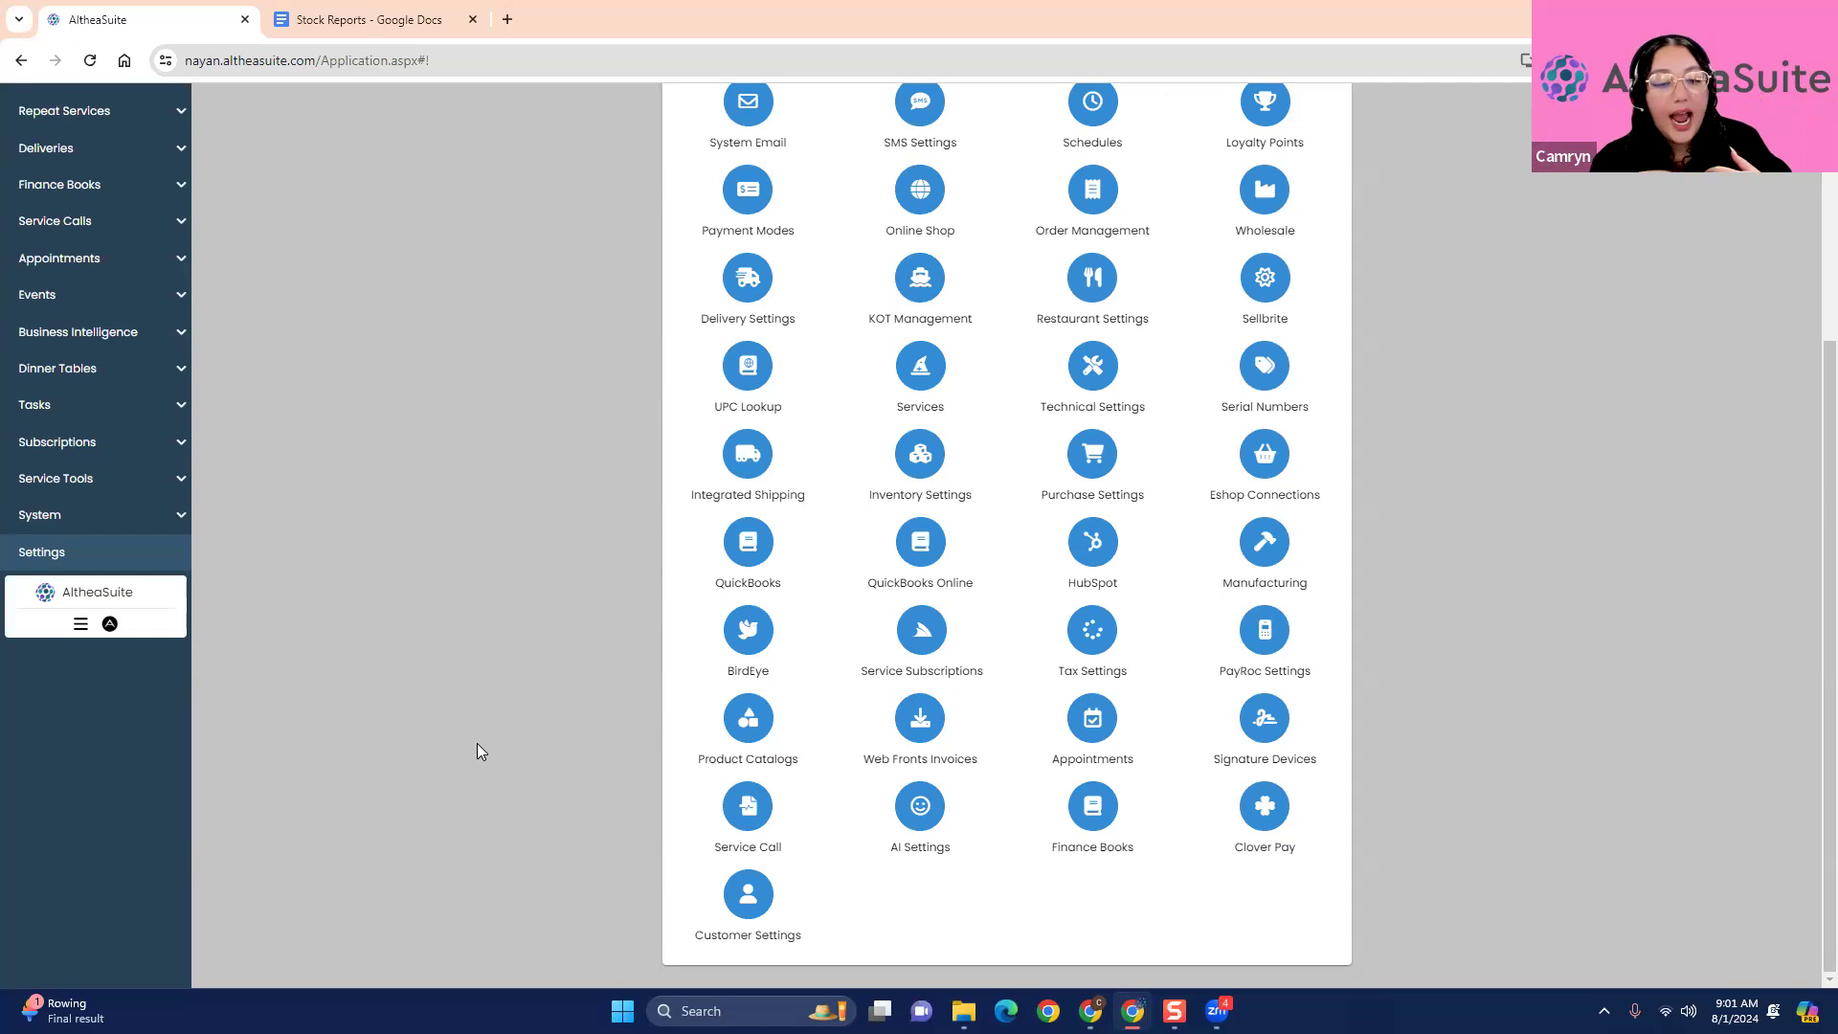
pyautogui.click(748, 897)
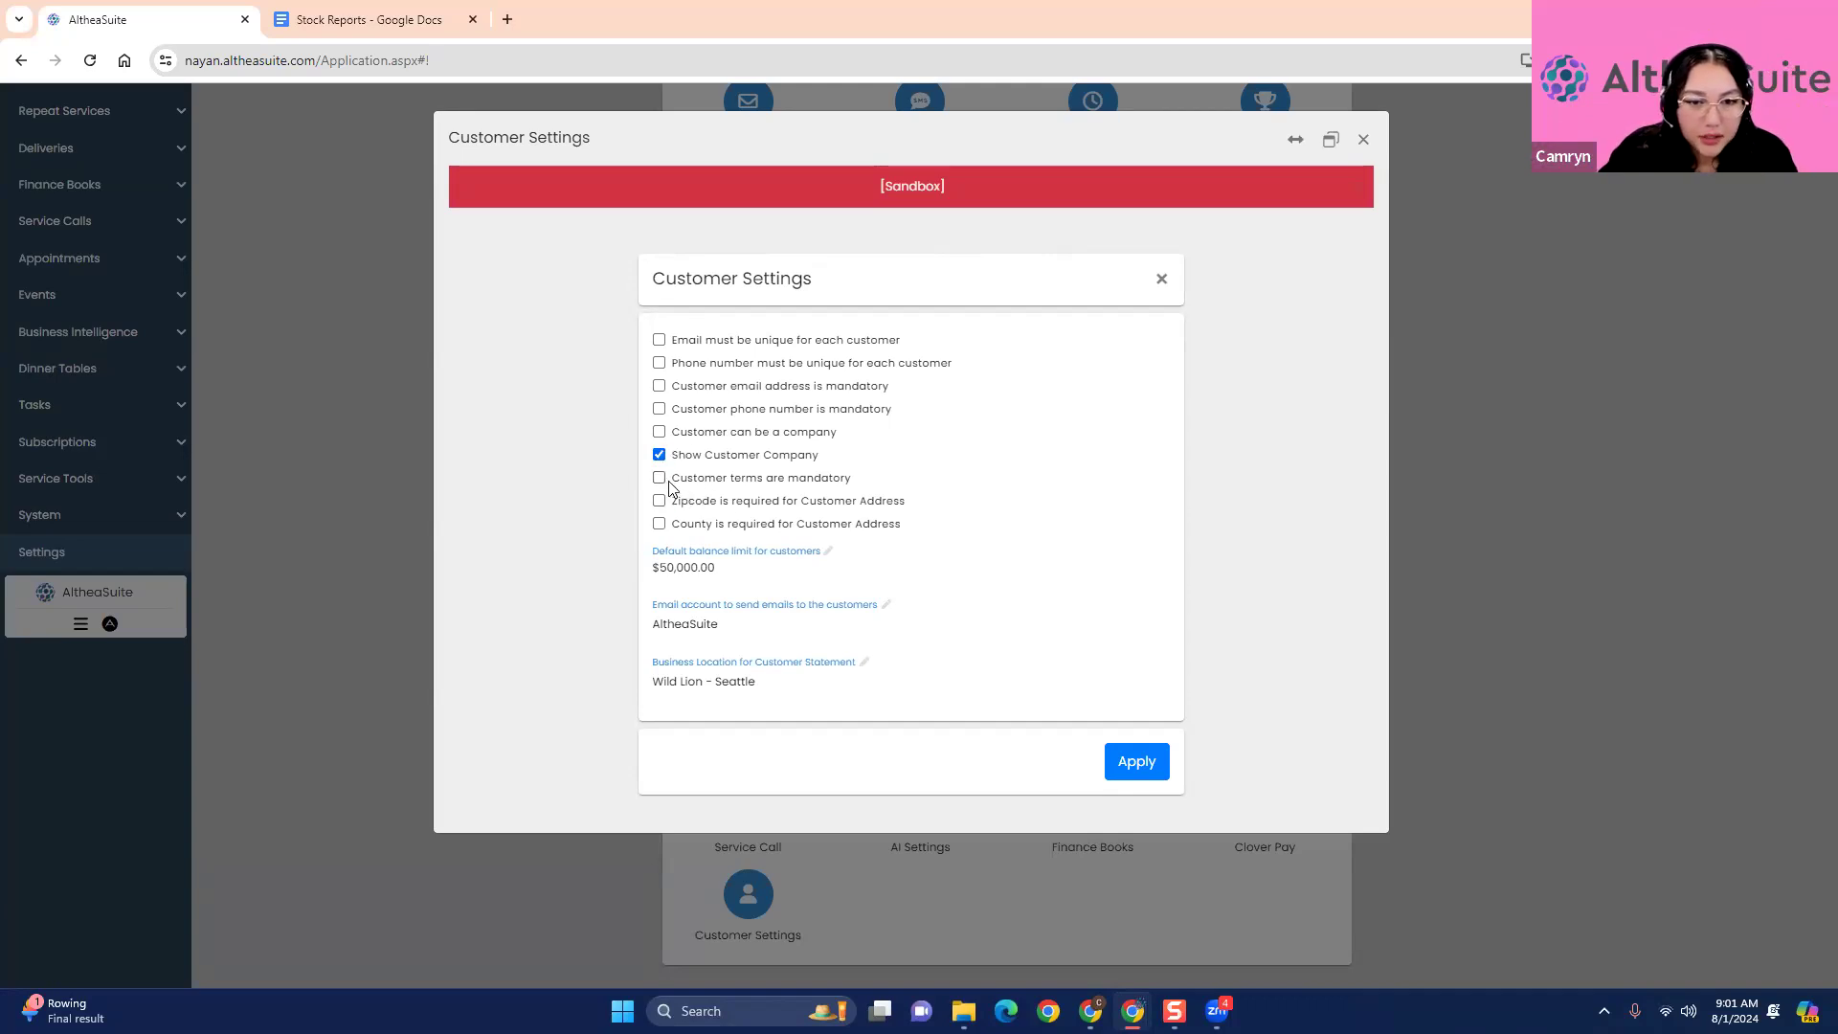
pyautogui.click(659, 455)
pyautogui.click(658, 386)
pyautogui.click(1135, 758)
# - Review the options in Invoice Settings, including those for invoice emails and existing payments, and close them without changes
pyautogui.scroll(3, 1312, 730)
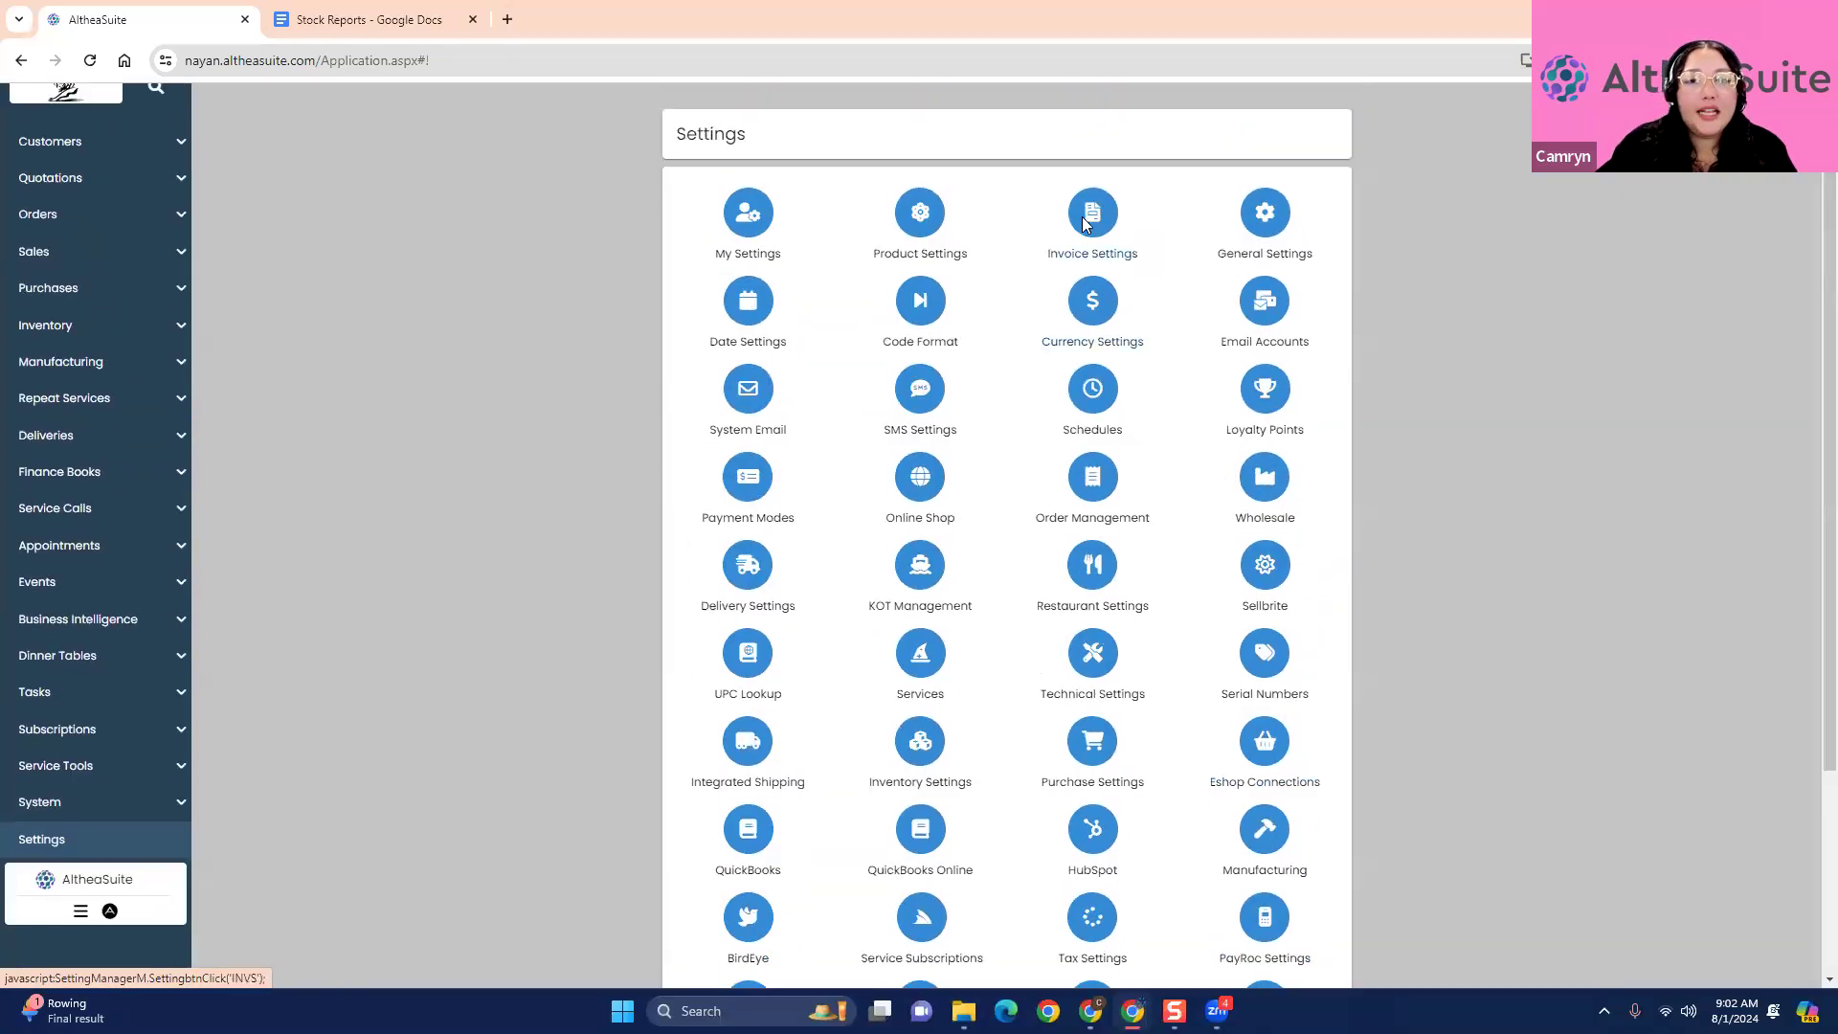
pyautogui.click(1086, 223)
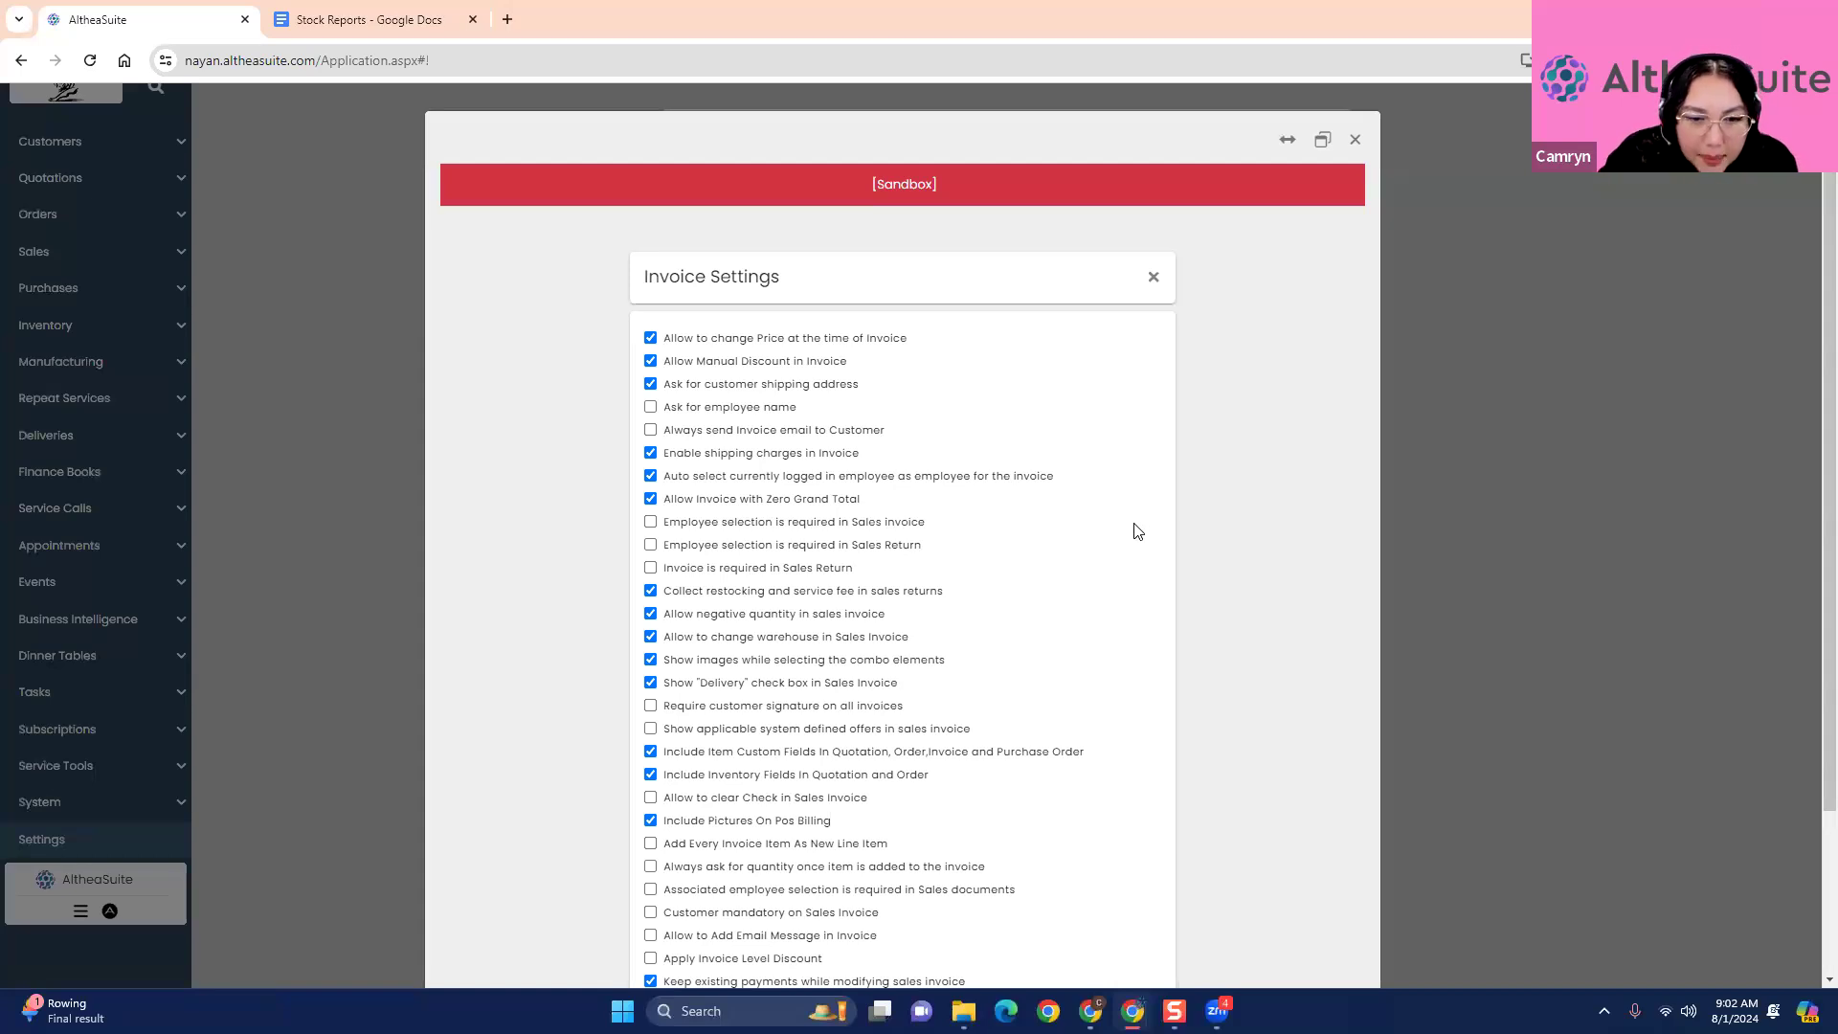
pyautogui.scroll(-2, 1138, 531)
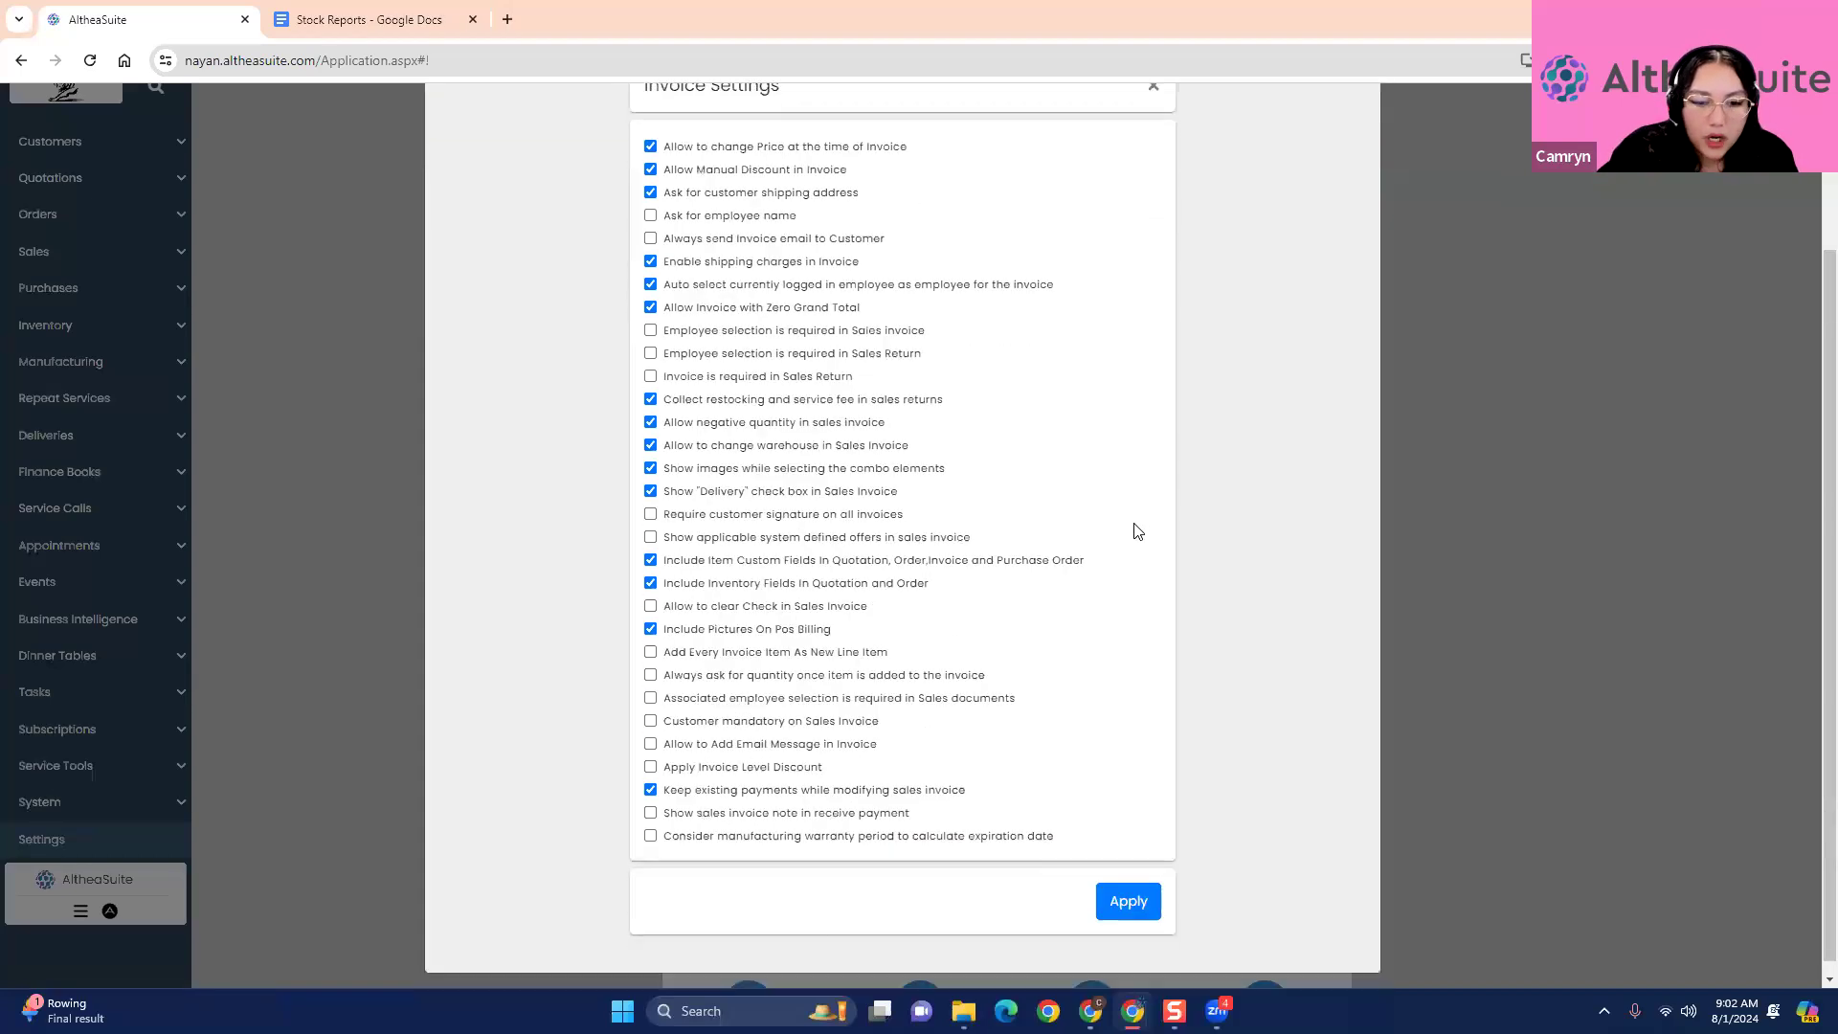
pyautogui.scroll(2, 1138, 531)
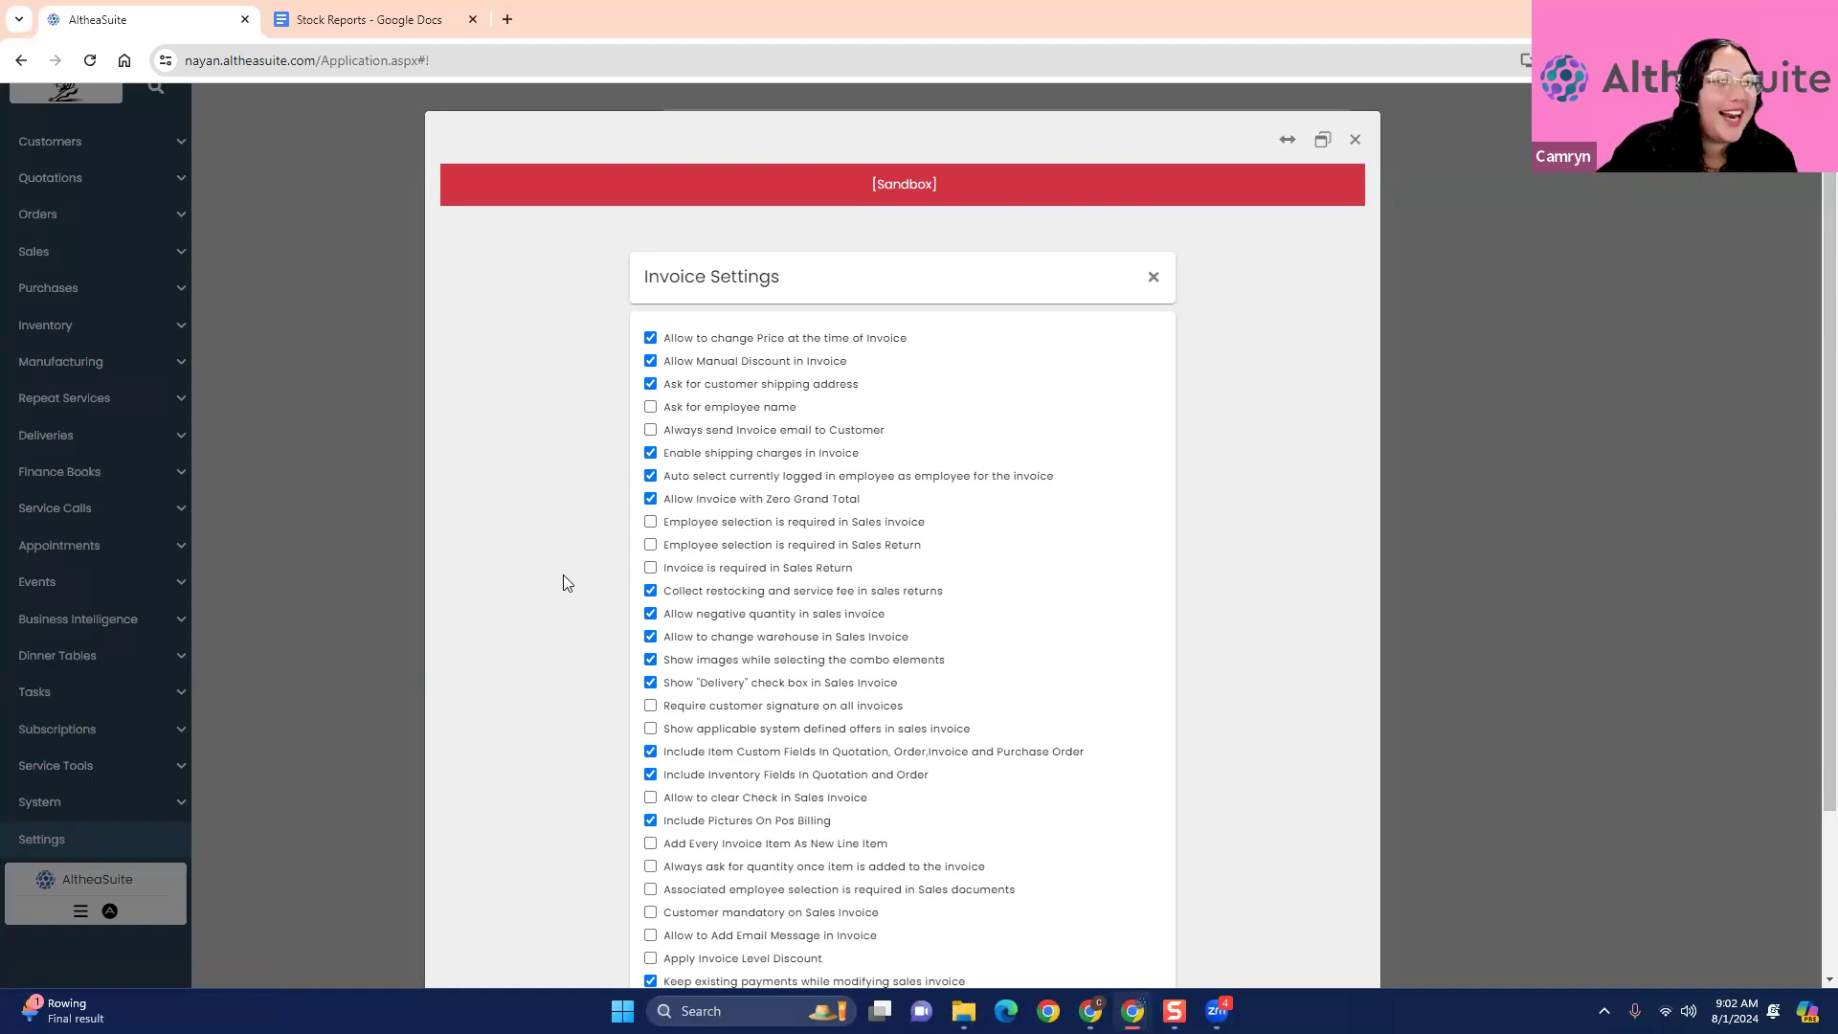
pyautogui.scroll(-1, 563, 599)
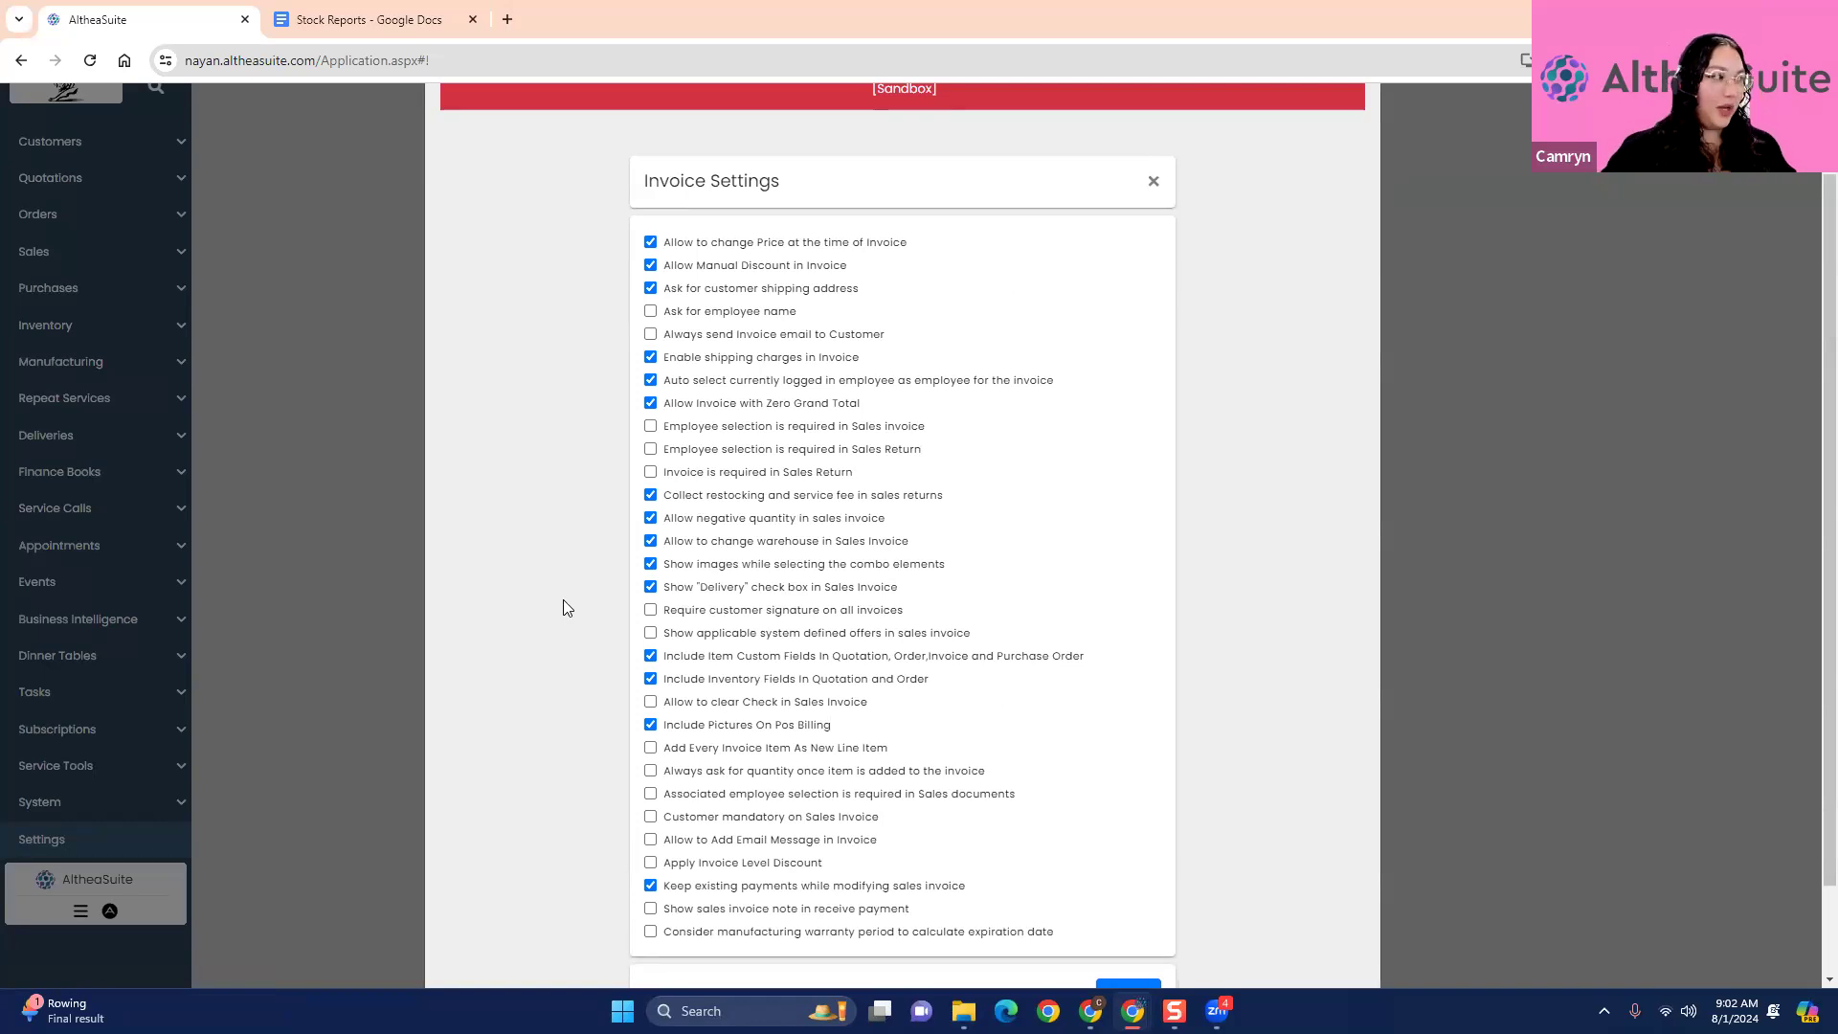
pyautogui.scroll(-1, 532, 498)
pyautogui.scroll(1, 528, 490)
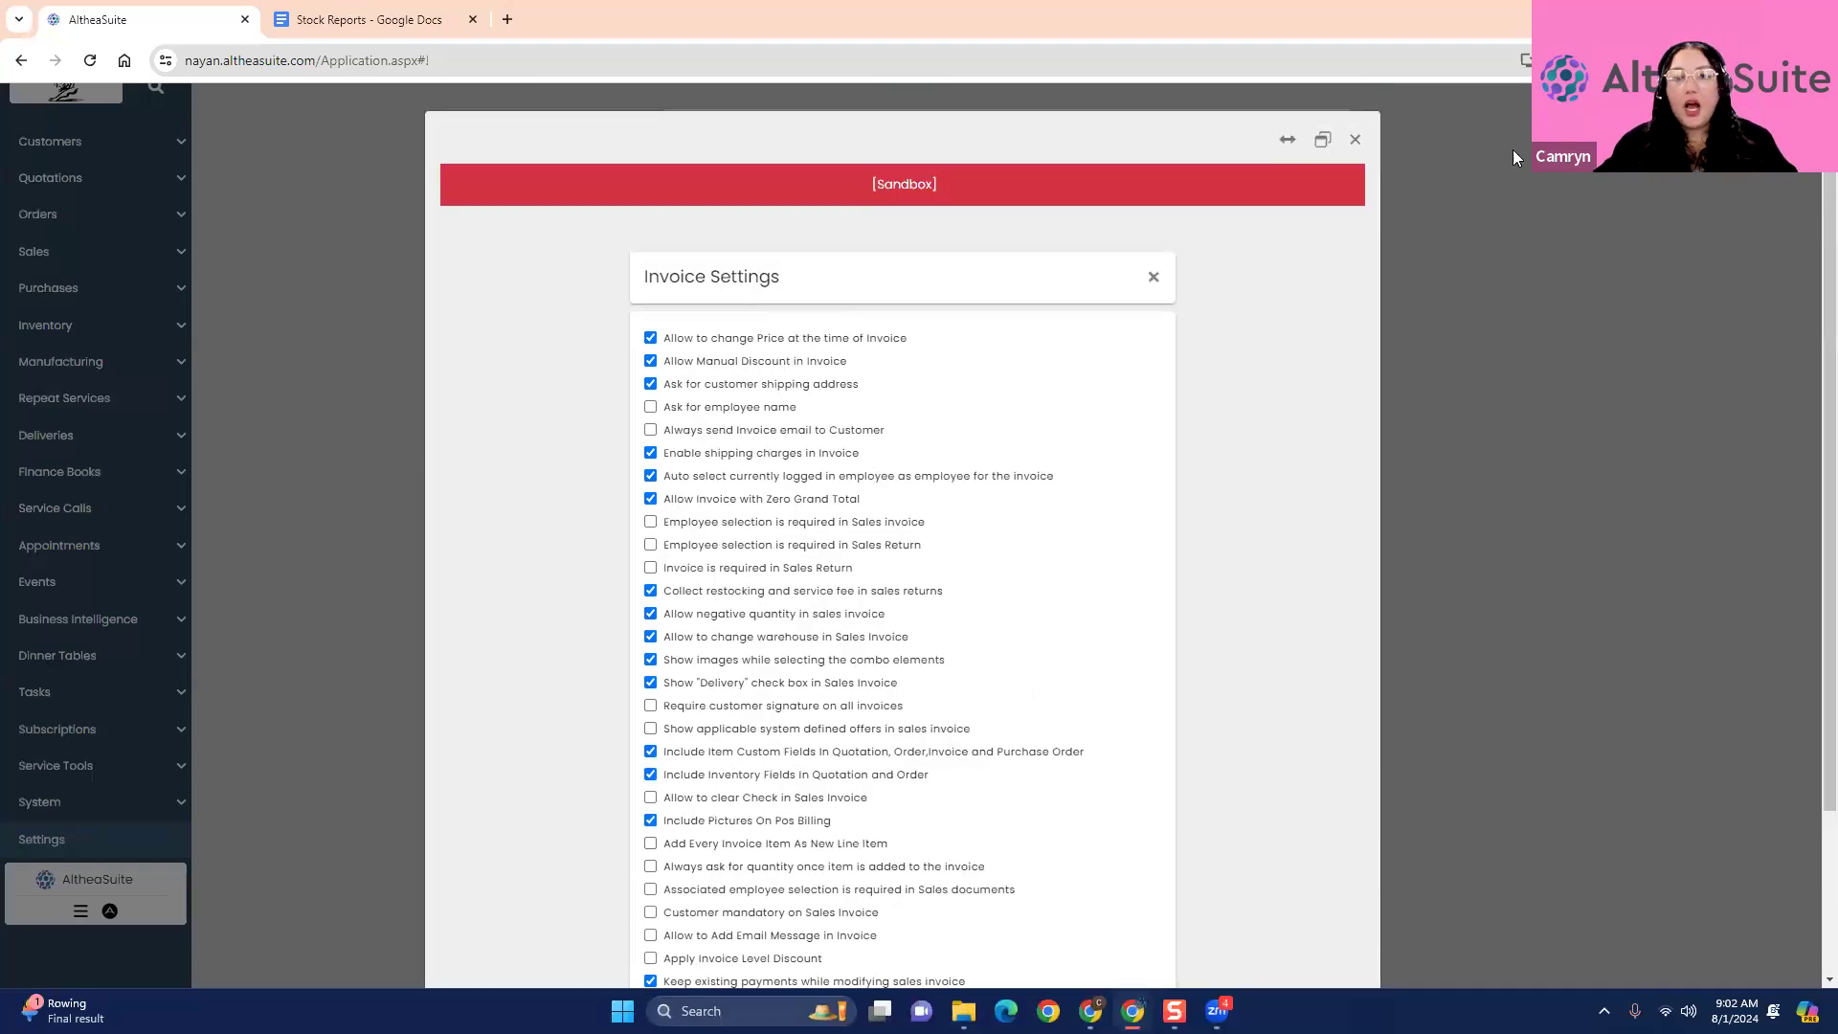
pyautogui.click(1360, 136)
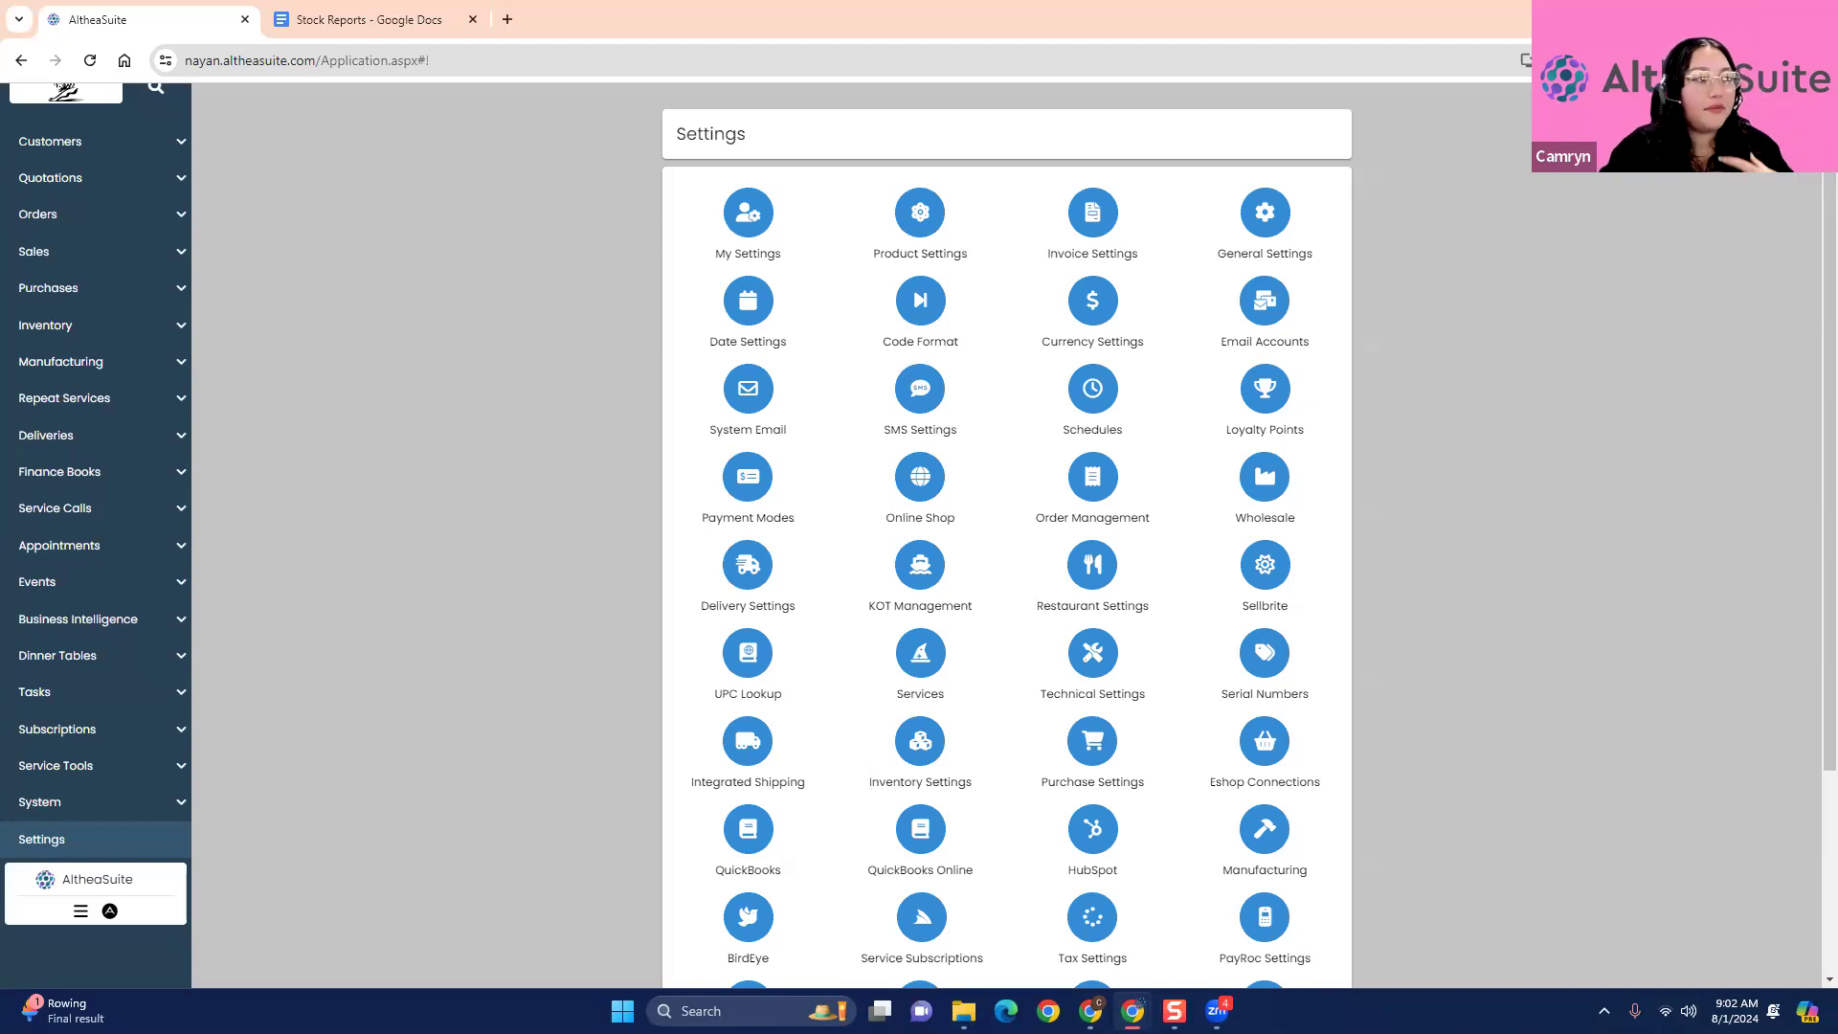
pyautogui.scroll(1, 603, 500)
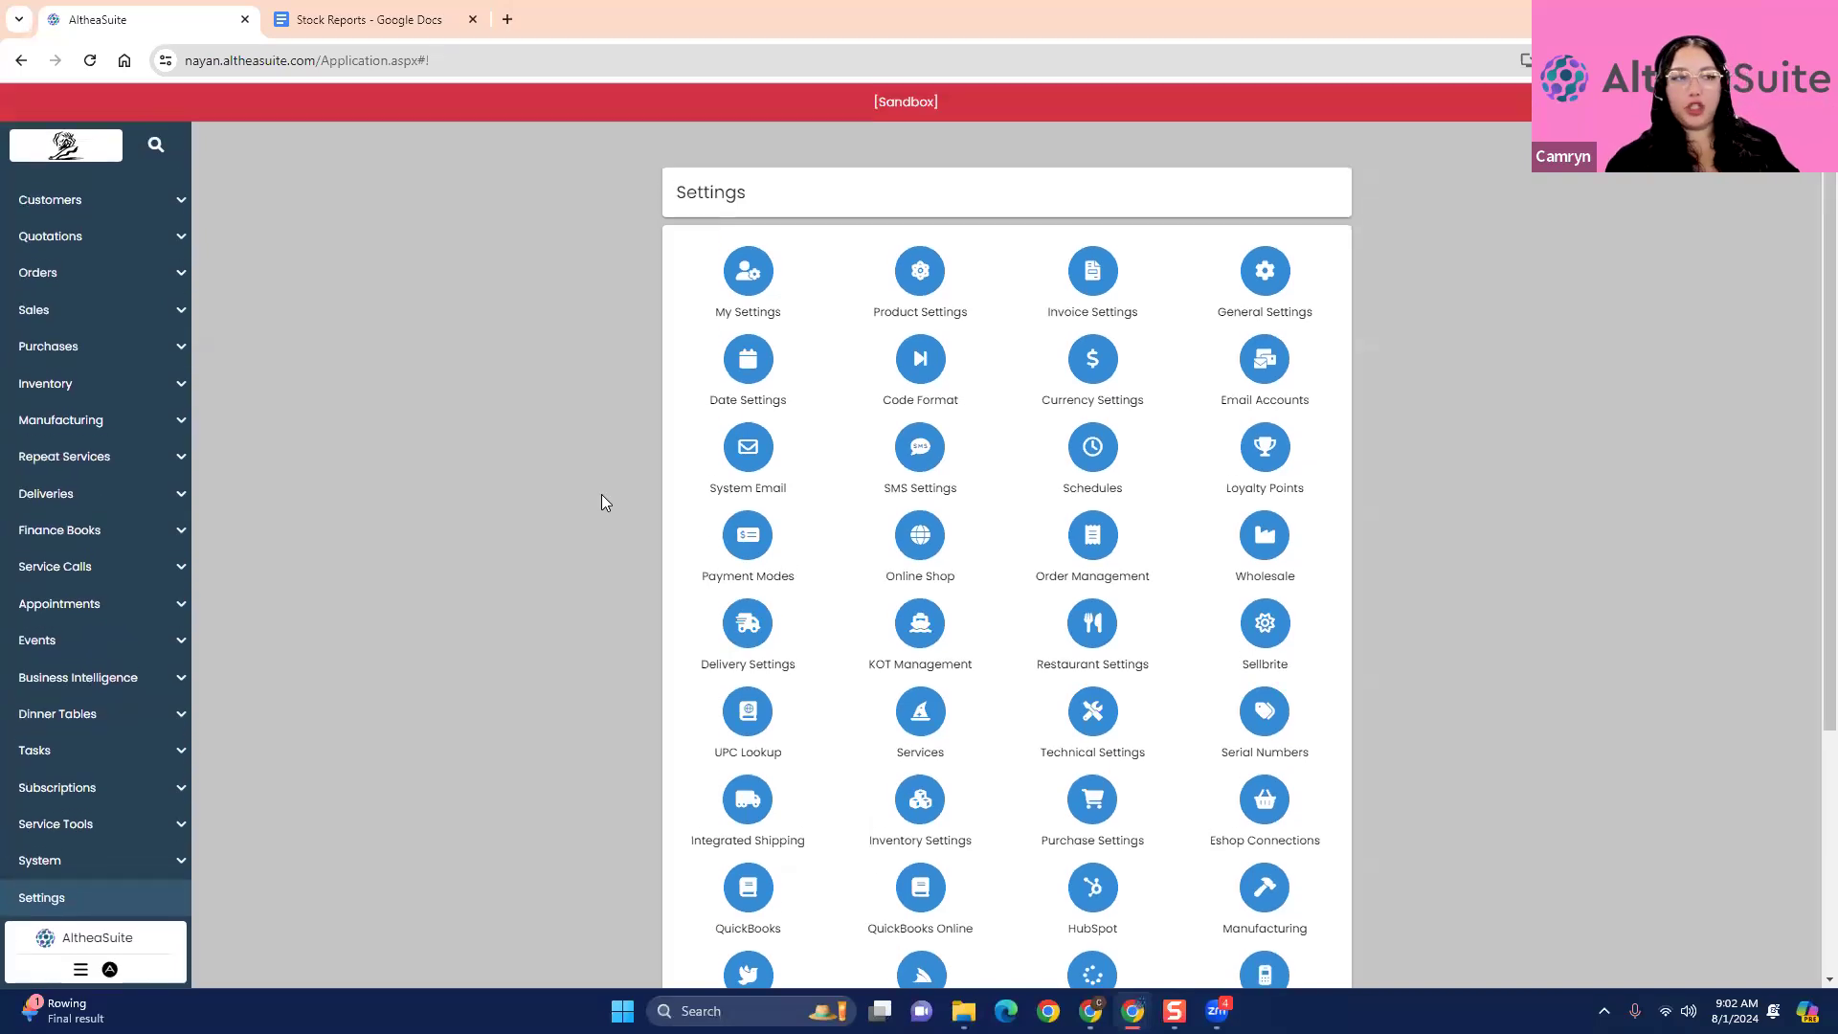